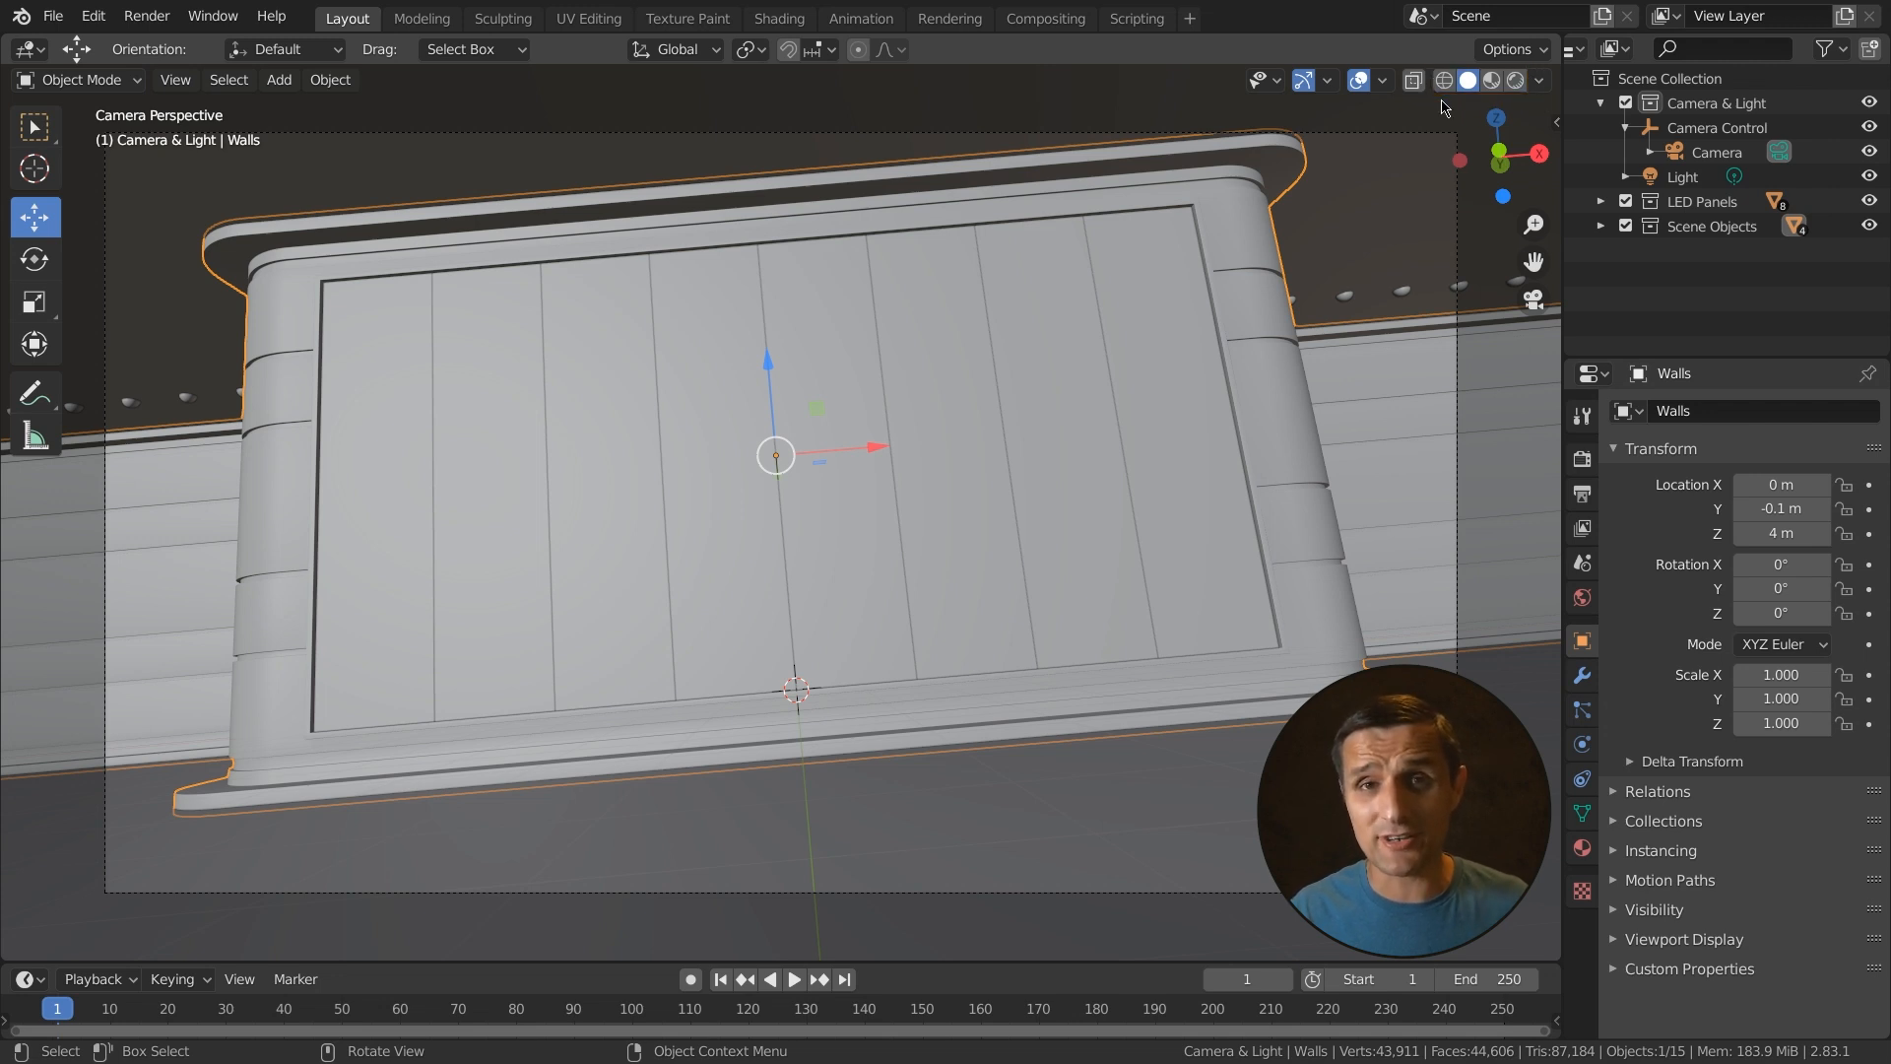
- Cycle through the viewport shading modes, ending in Solid shading
{"action": "left_click", "coordinate": [1444, 79]}
{"action": "left_click", "coordinate": [1467, 79]}
{"action": "left_click", "coordinate": [1516, 80]}
{"action": "left_click", "coordinate": [1467, 79]}
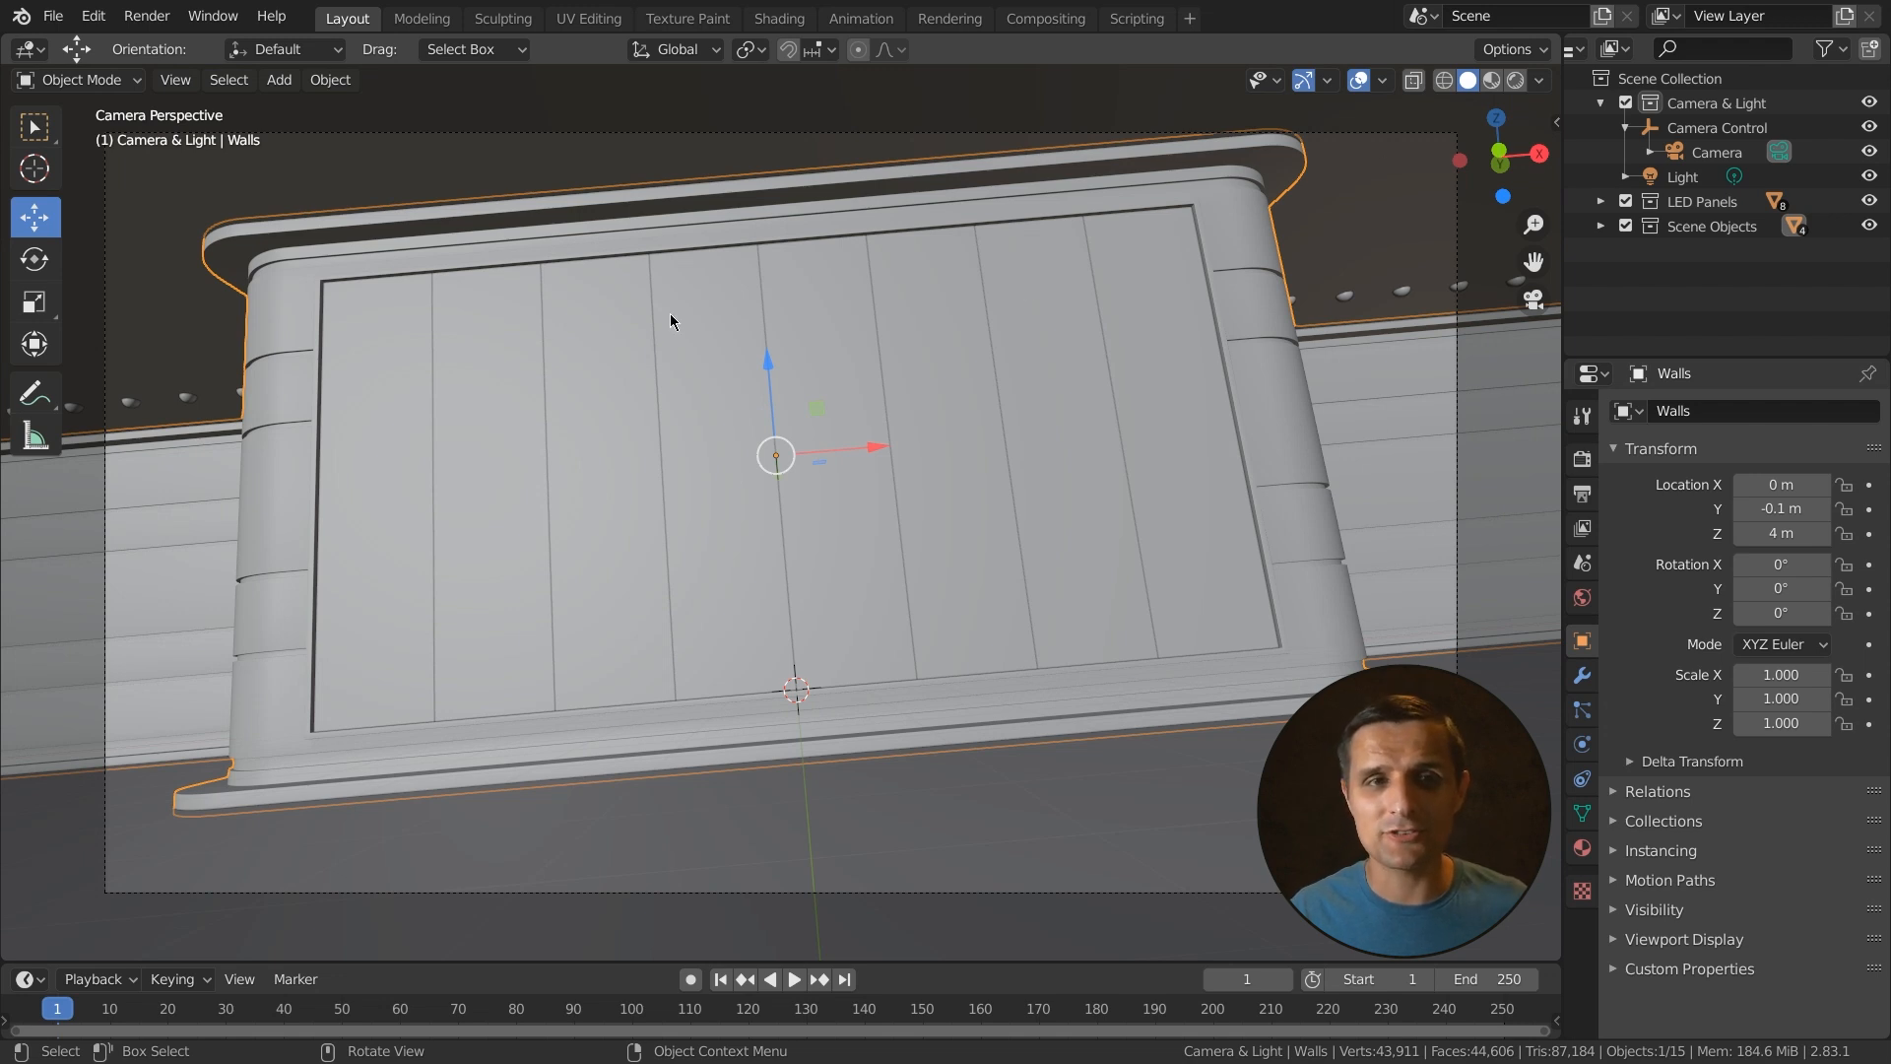
- Switch the viewport to Wireframe shading and select the Ceiling Lights object
{"action": "key", "text": "z"}
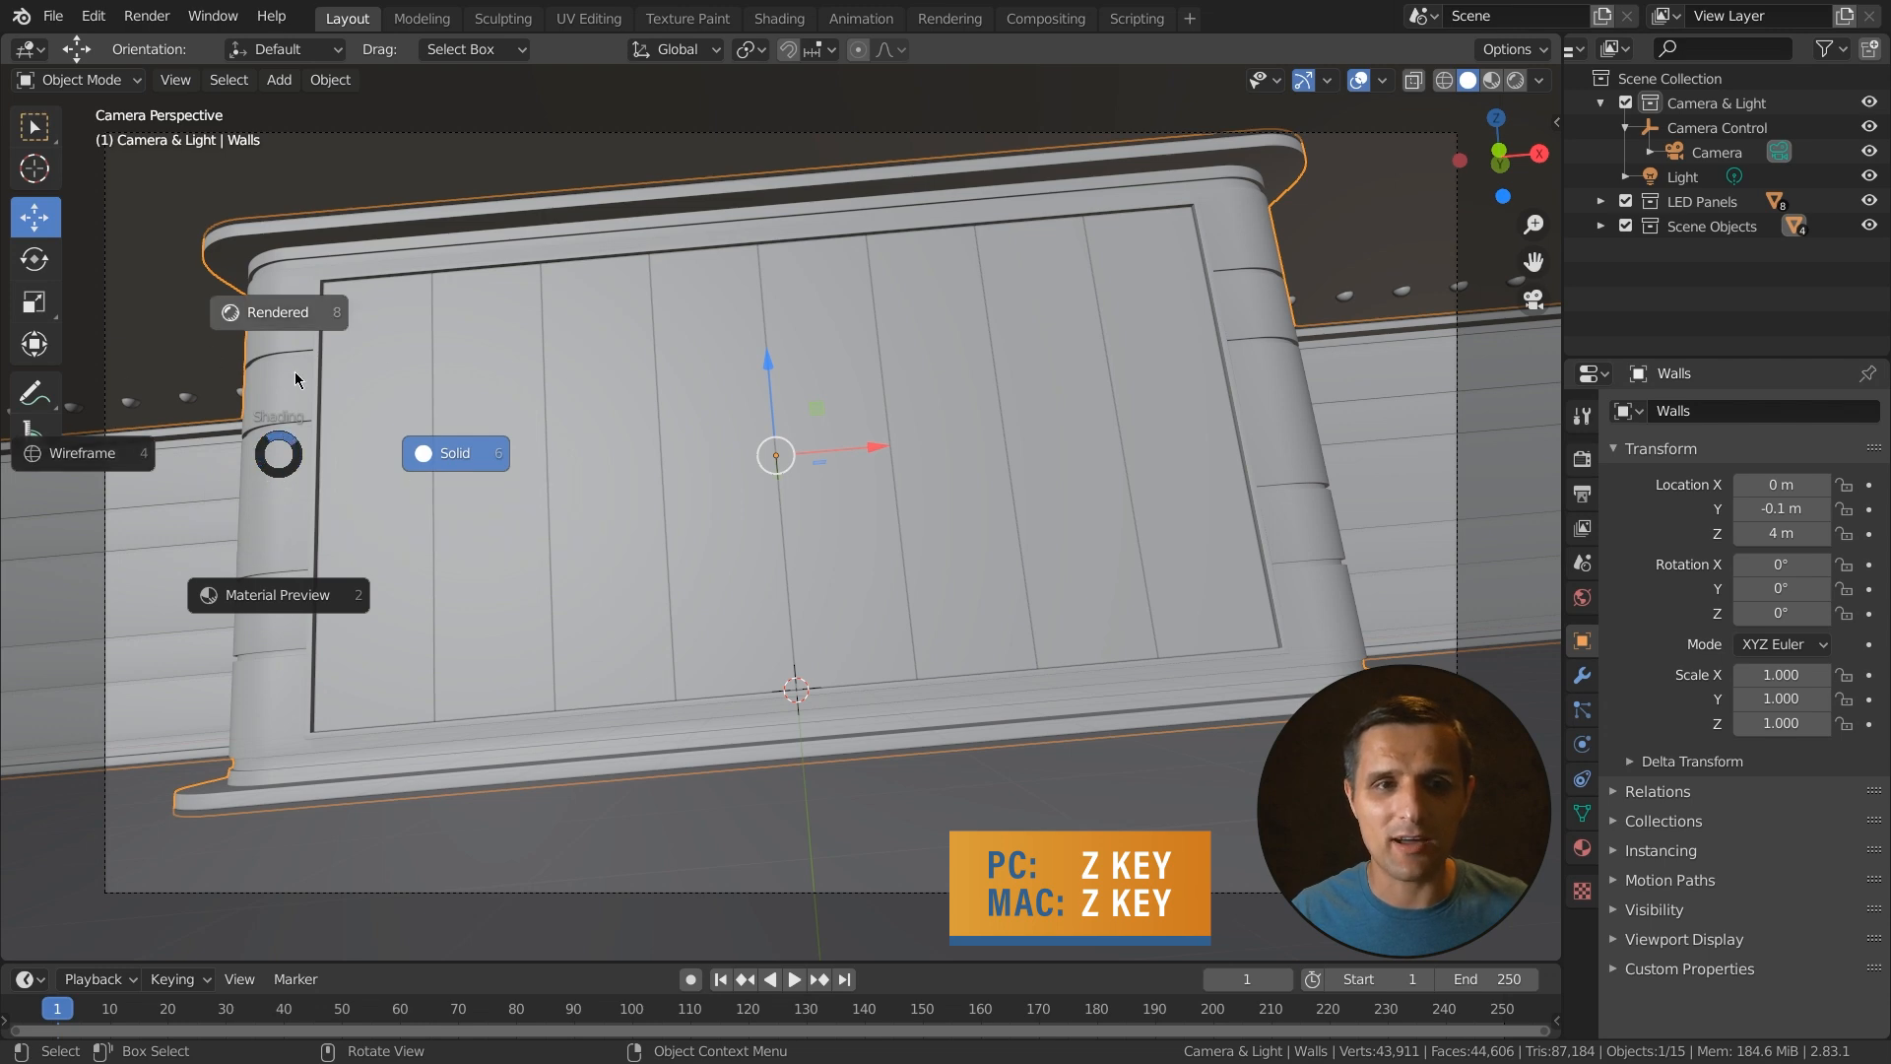
{"action": "left_click", "coordinate": [128, 461]}
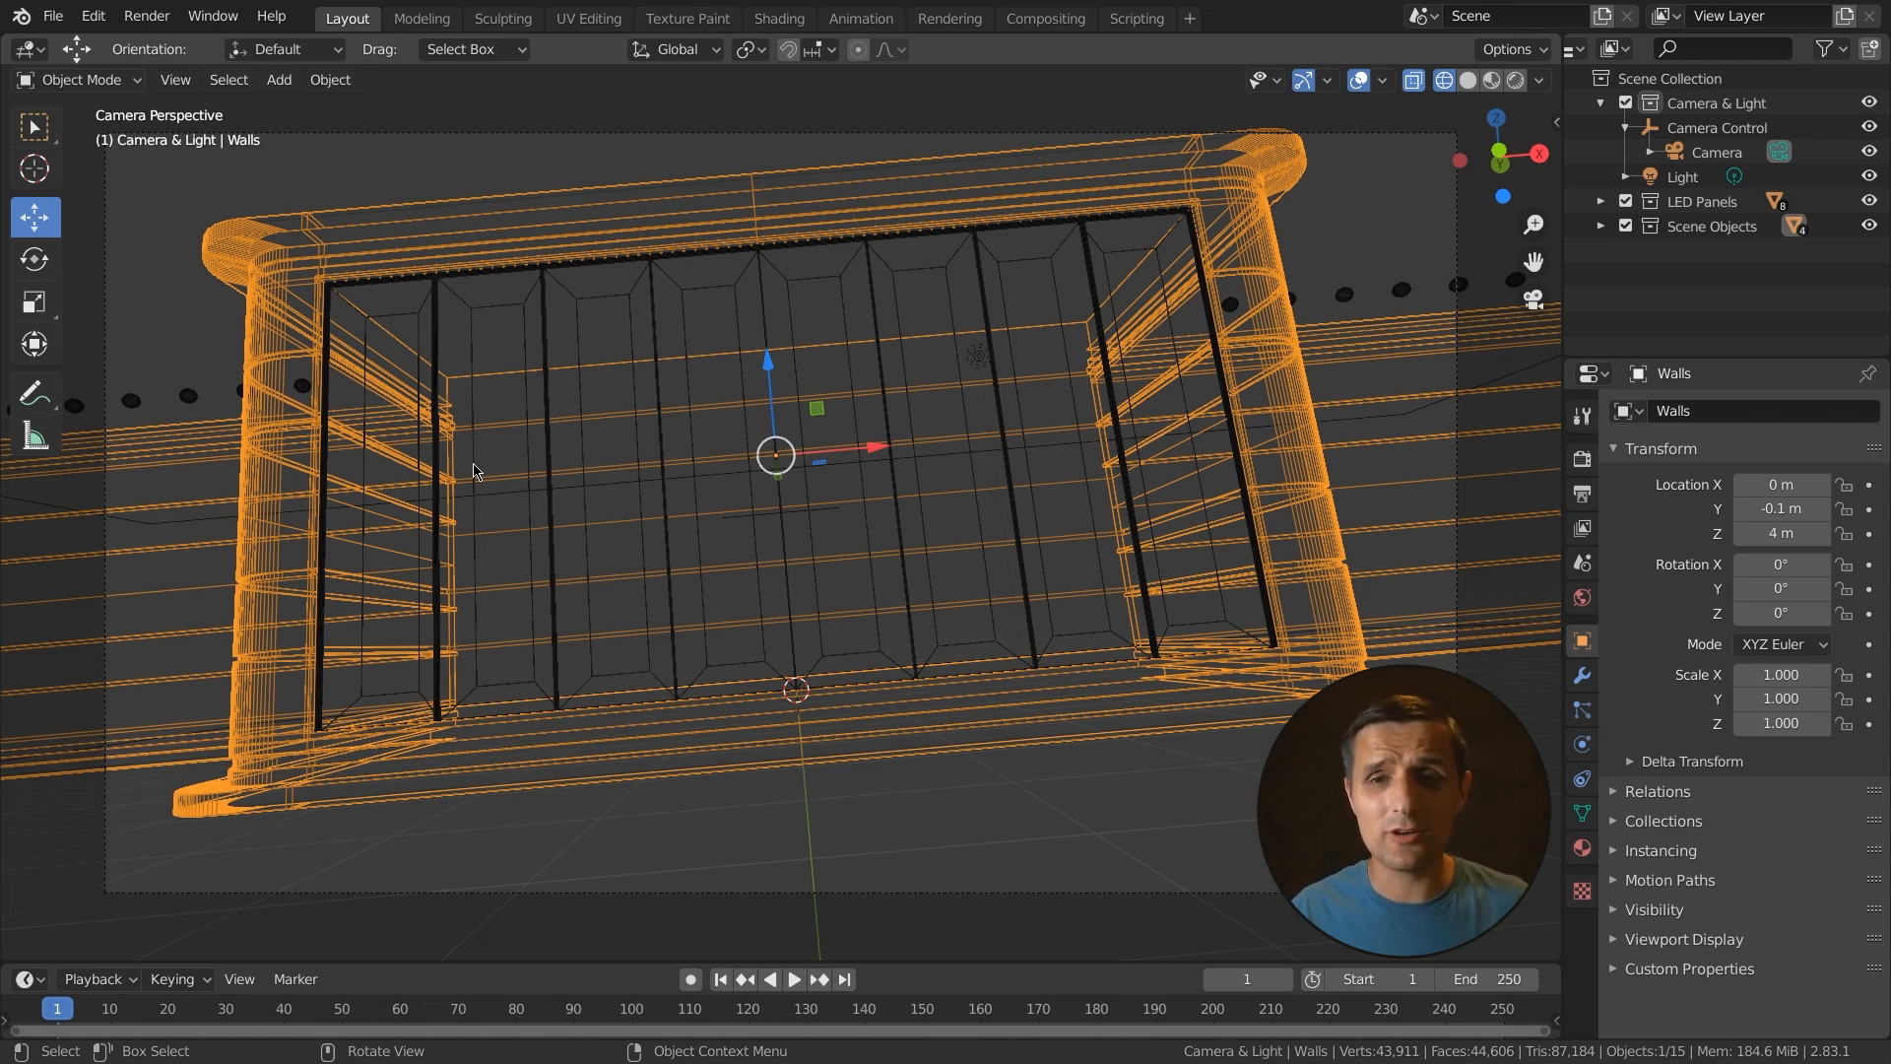
{"action": "left_click", "coordinate": [297, 394]}
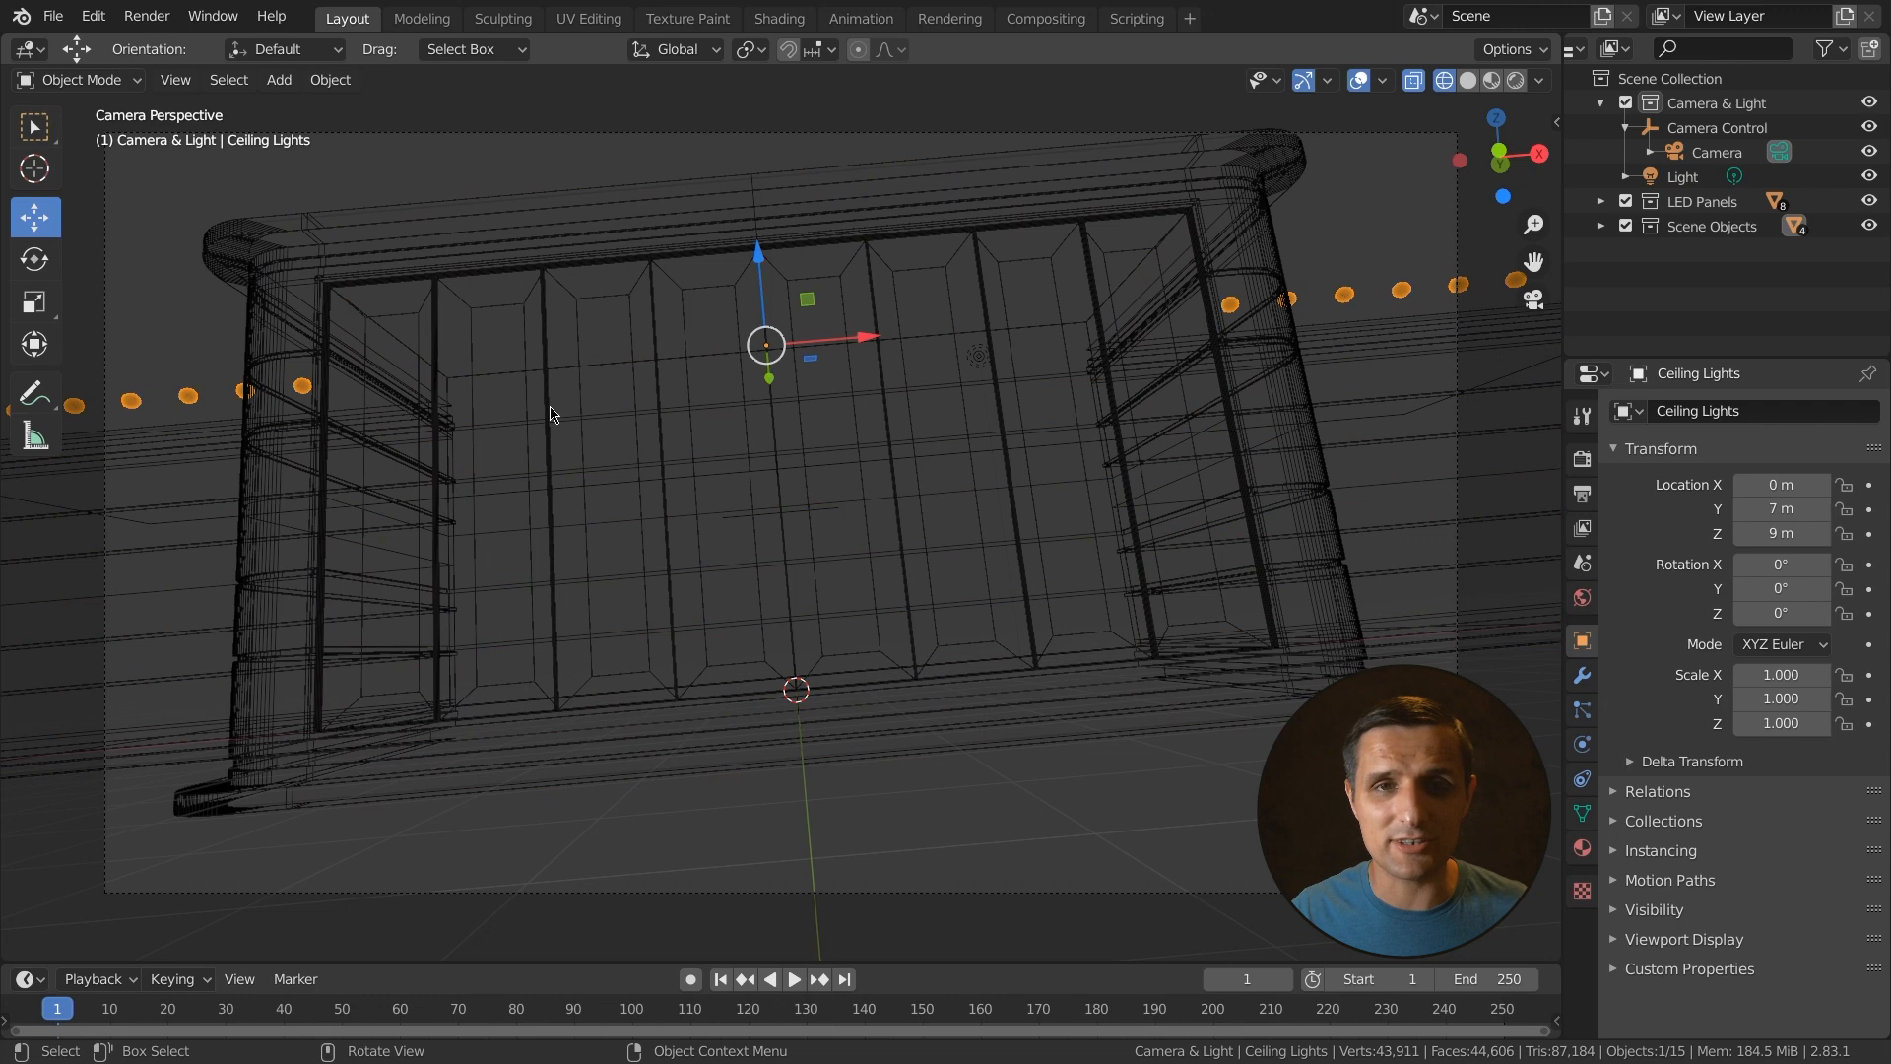
- Return to Solid shading and set its lighting to MatCap with a reddish-brown matcap
{"action": "left_click", "coordinate": [1467, 80]}
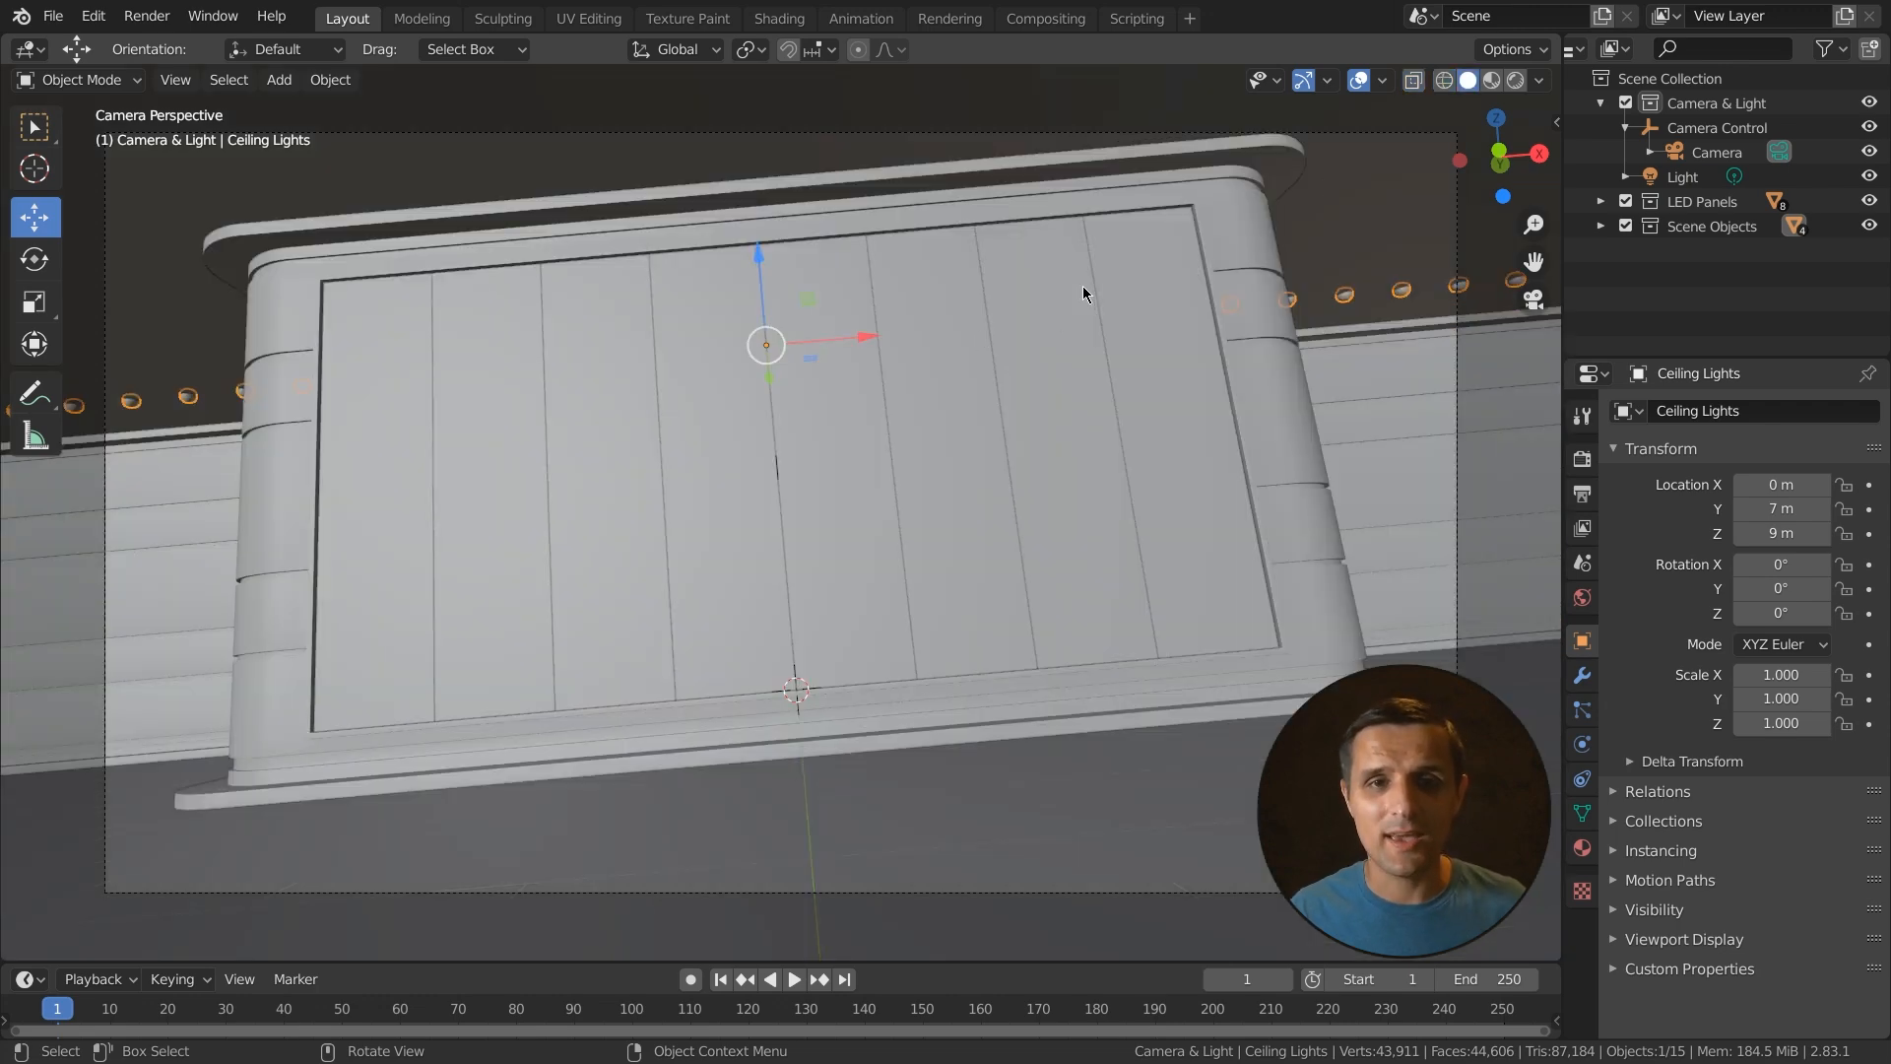
{"action": "left_click", "coordinate": [1539, 79]}
{"action": "left_click", "coordinate": [1484, 246]}
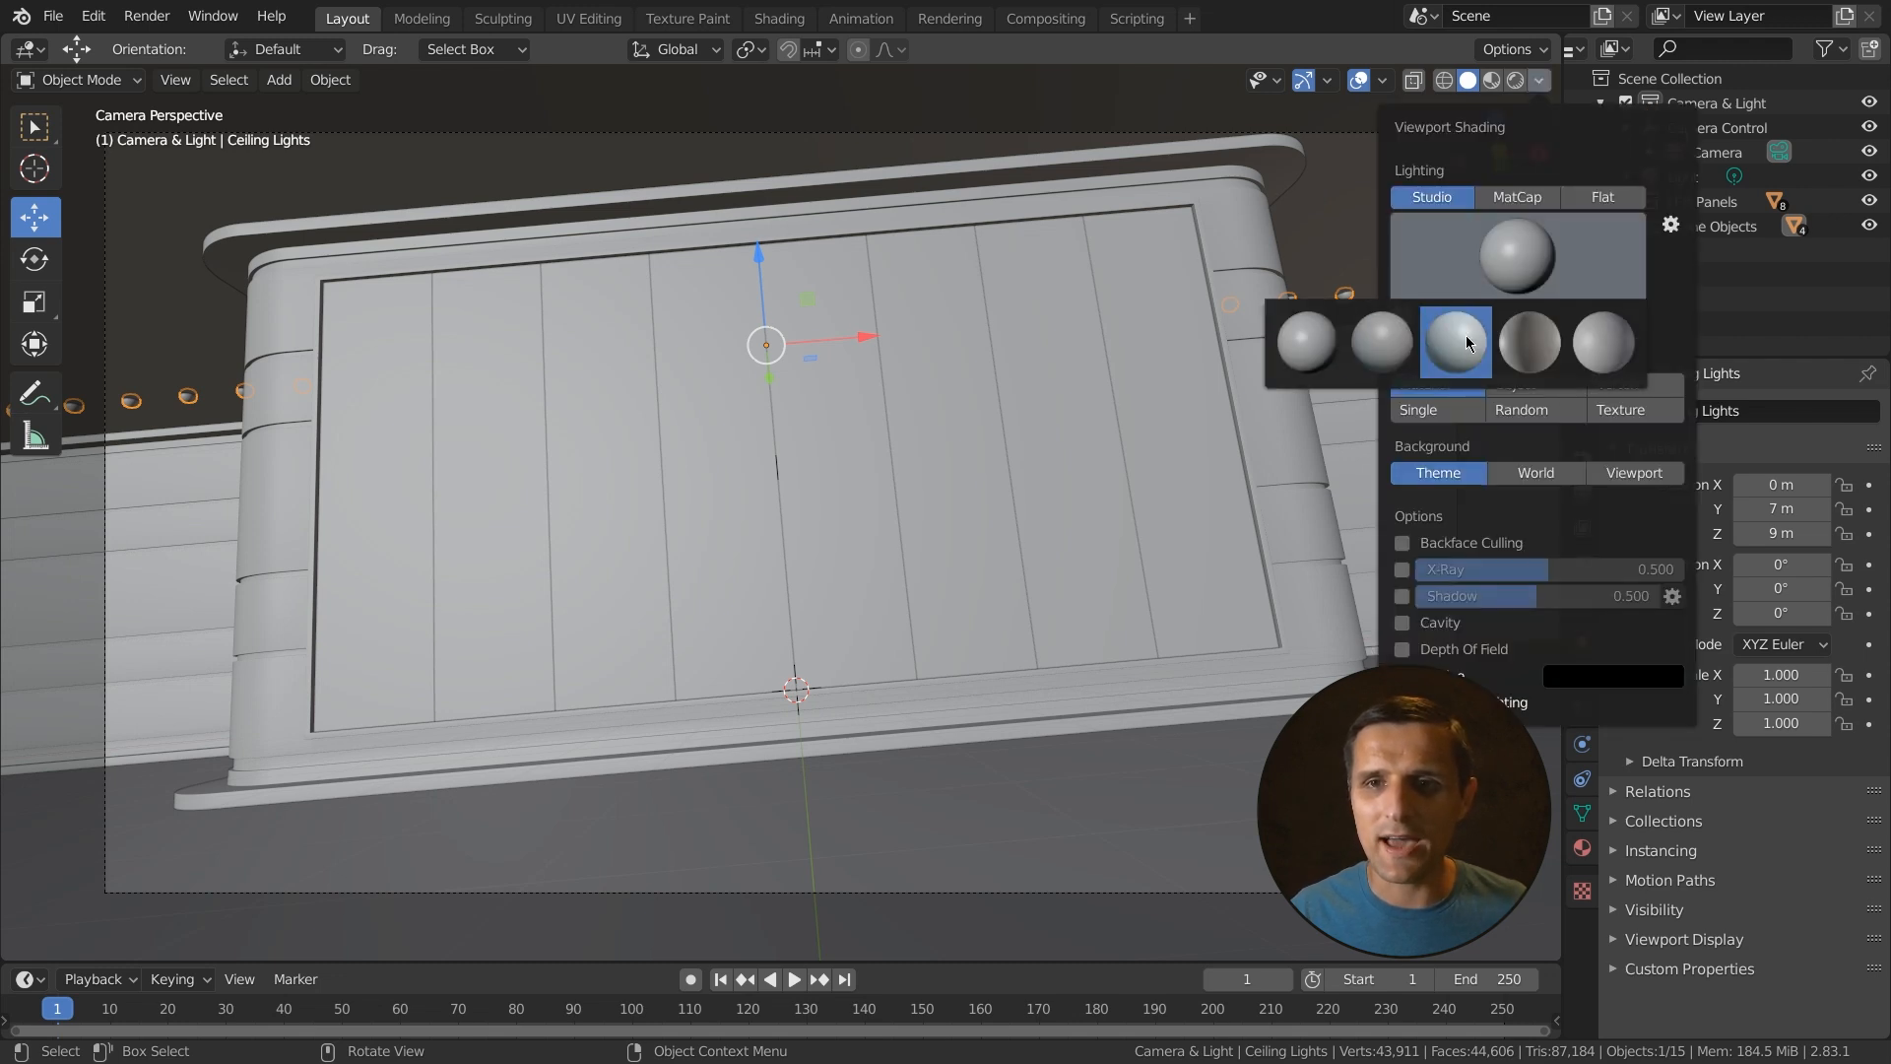
{"action": "left_click", "coordinate": [1517, 197]}
{"action": "left_click", "coordinate": [1507, 248]}
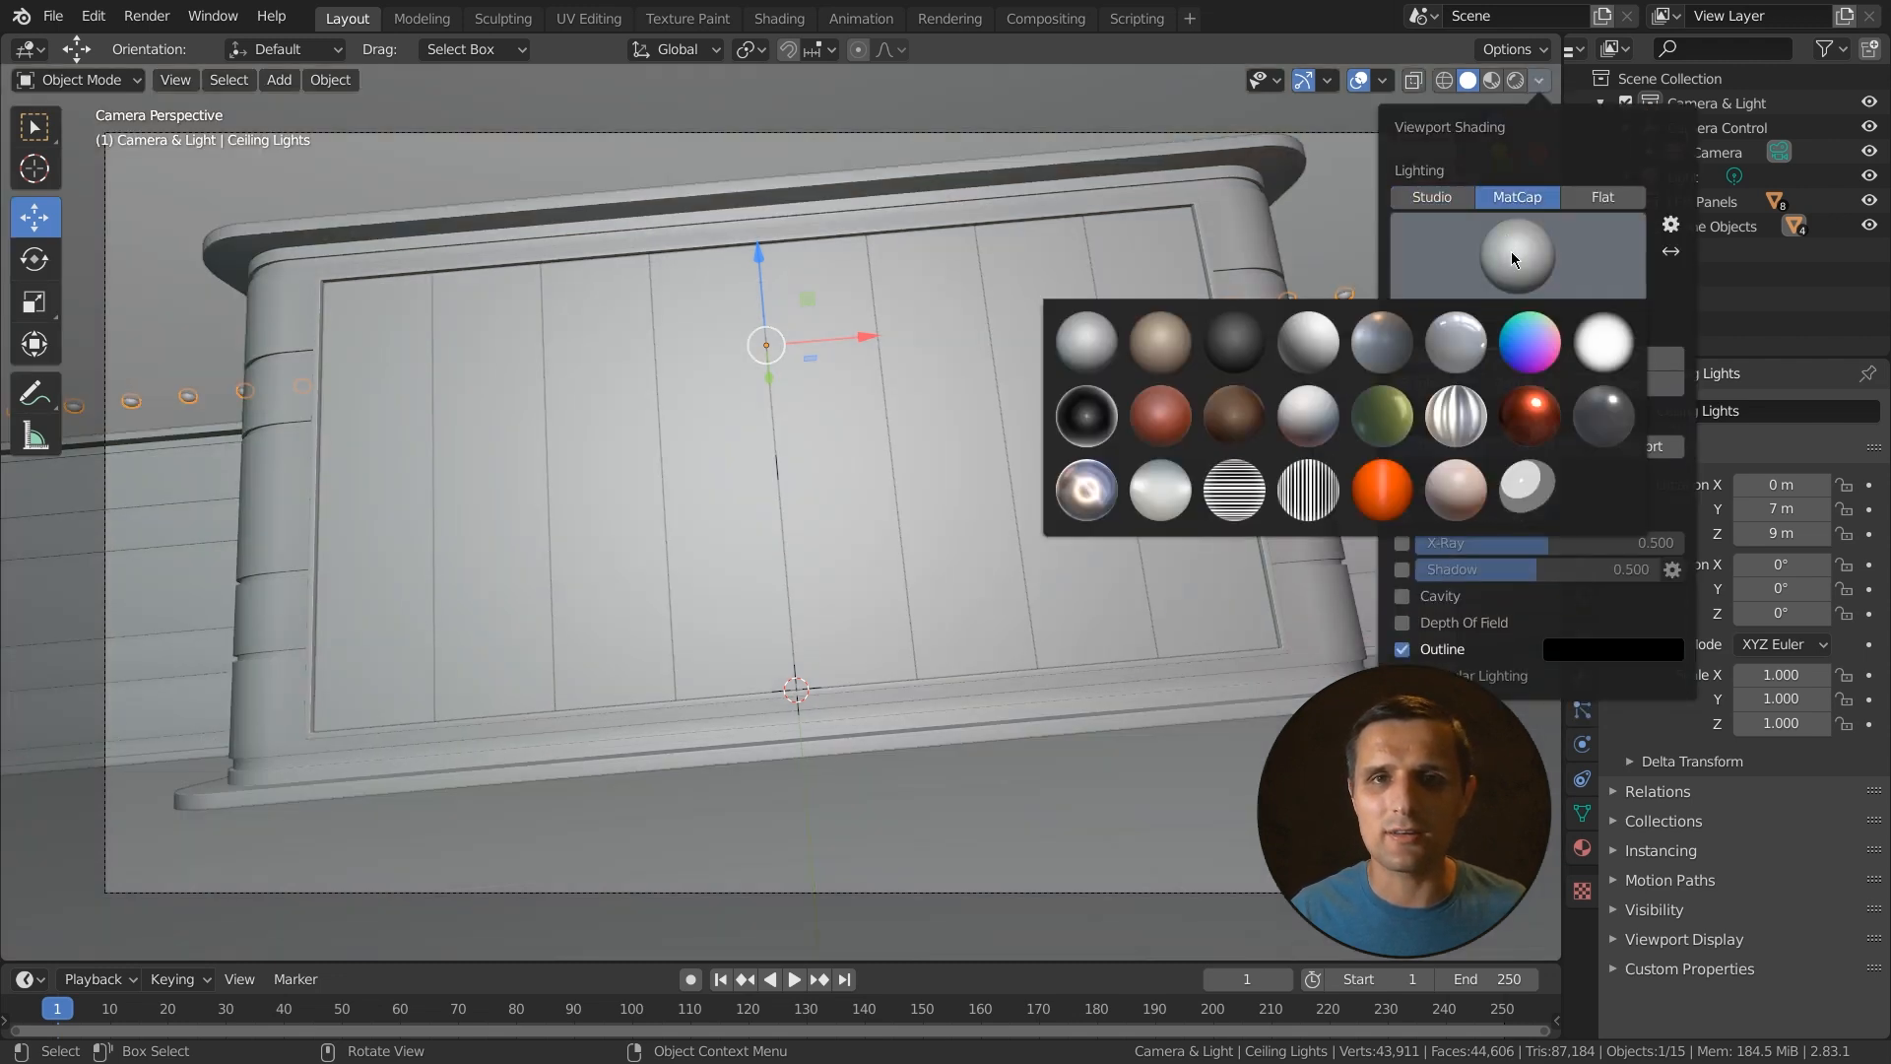
{"action": "left_click", "coordinate": [1160, 415]}
- Try several other matcaps, including the rainbow normal one, ending with a grey matcap
{"action": "left_click", "coordinate": [1488, 266]}
{"action": "left_click", "coordinate": [1394, 406]}
{"action": "left_click", "coordinate": [1514, 273]}
{"action": "left_click", "coordinate": [1532, 341]}
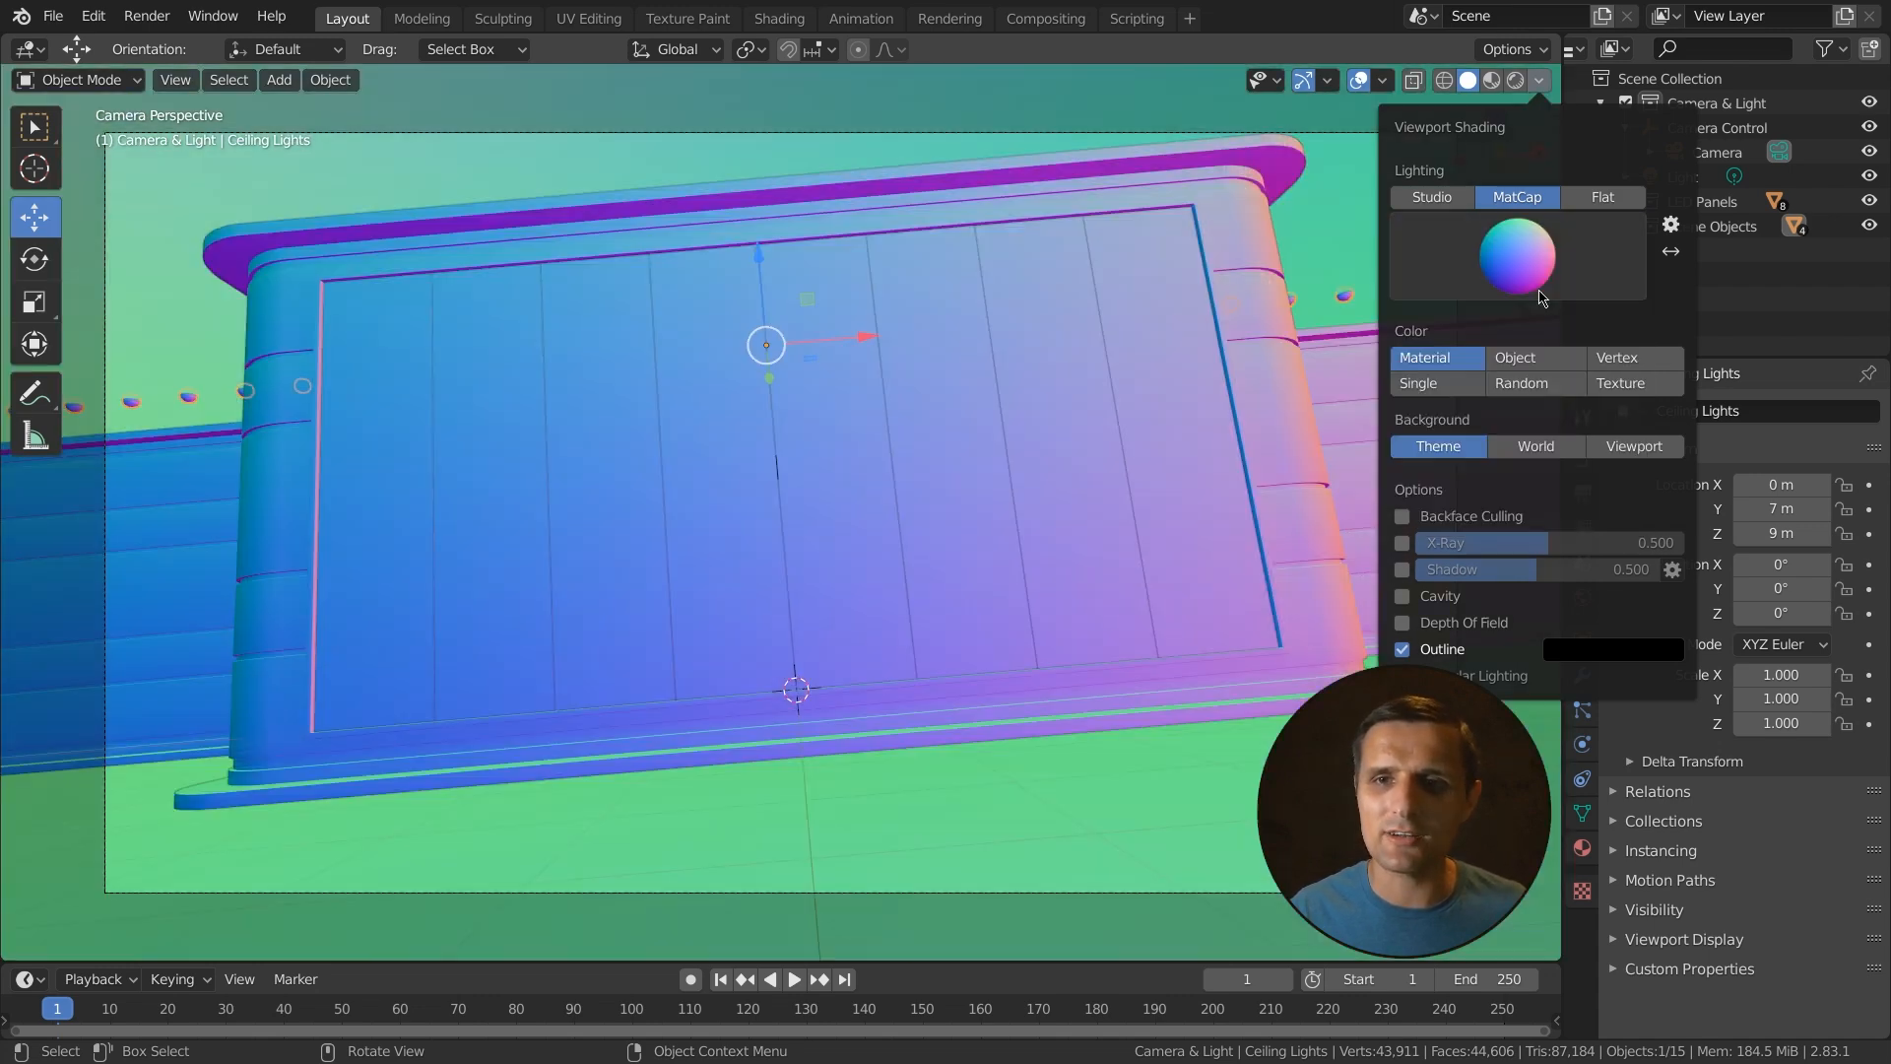
{"action": "left_click", "coordinate": [1543, 266]}
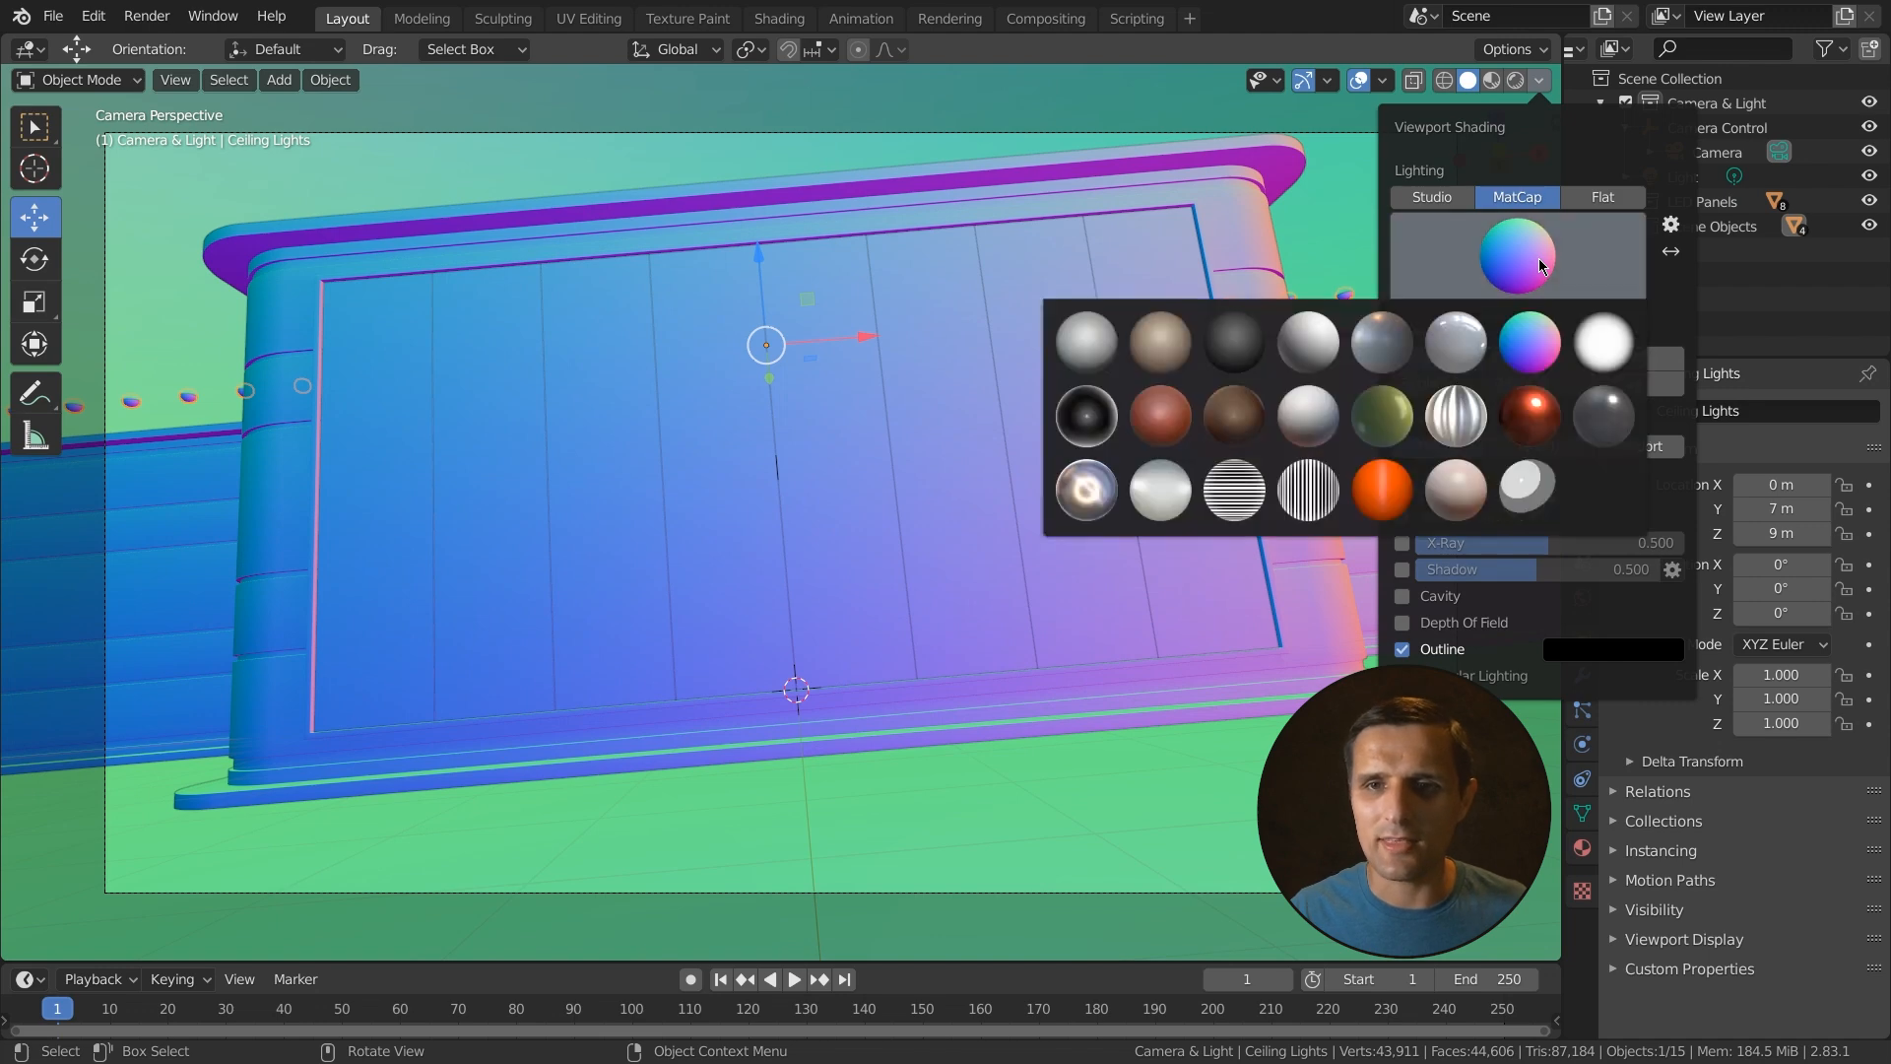
{"action": "left_click", "coordinate": [1539, 269]}
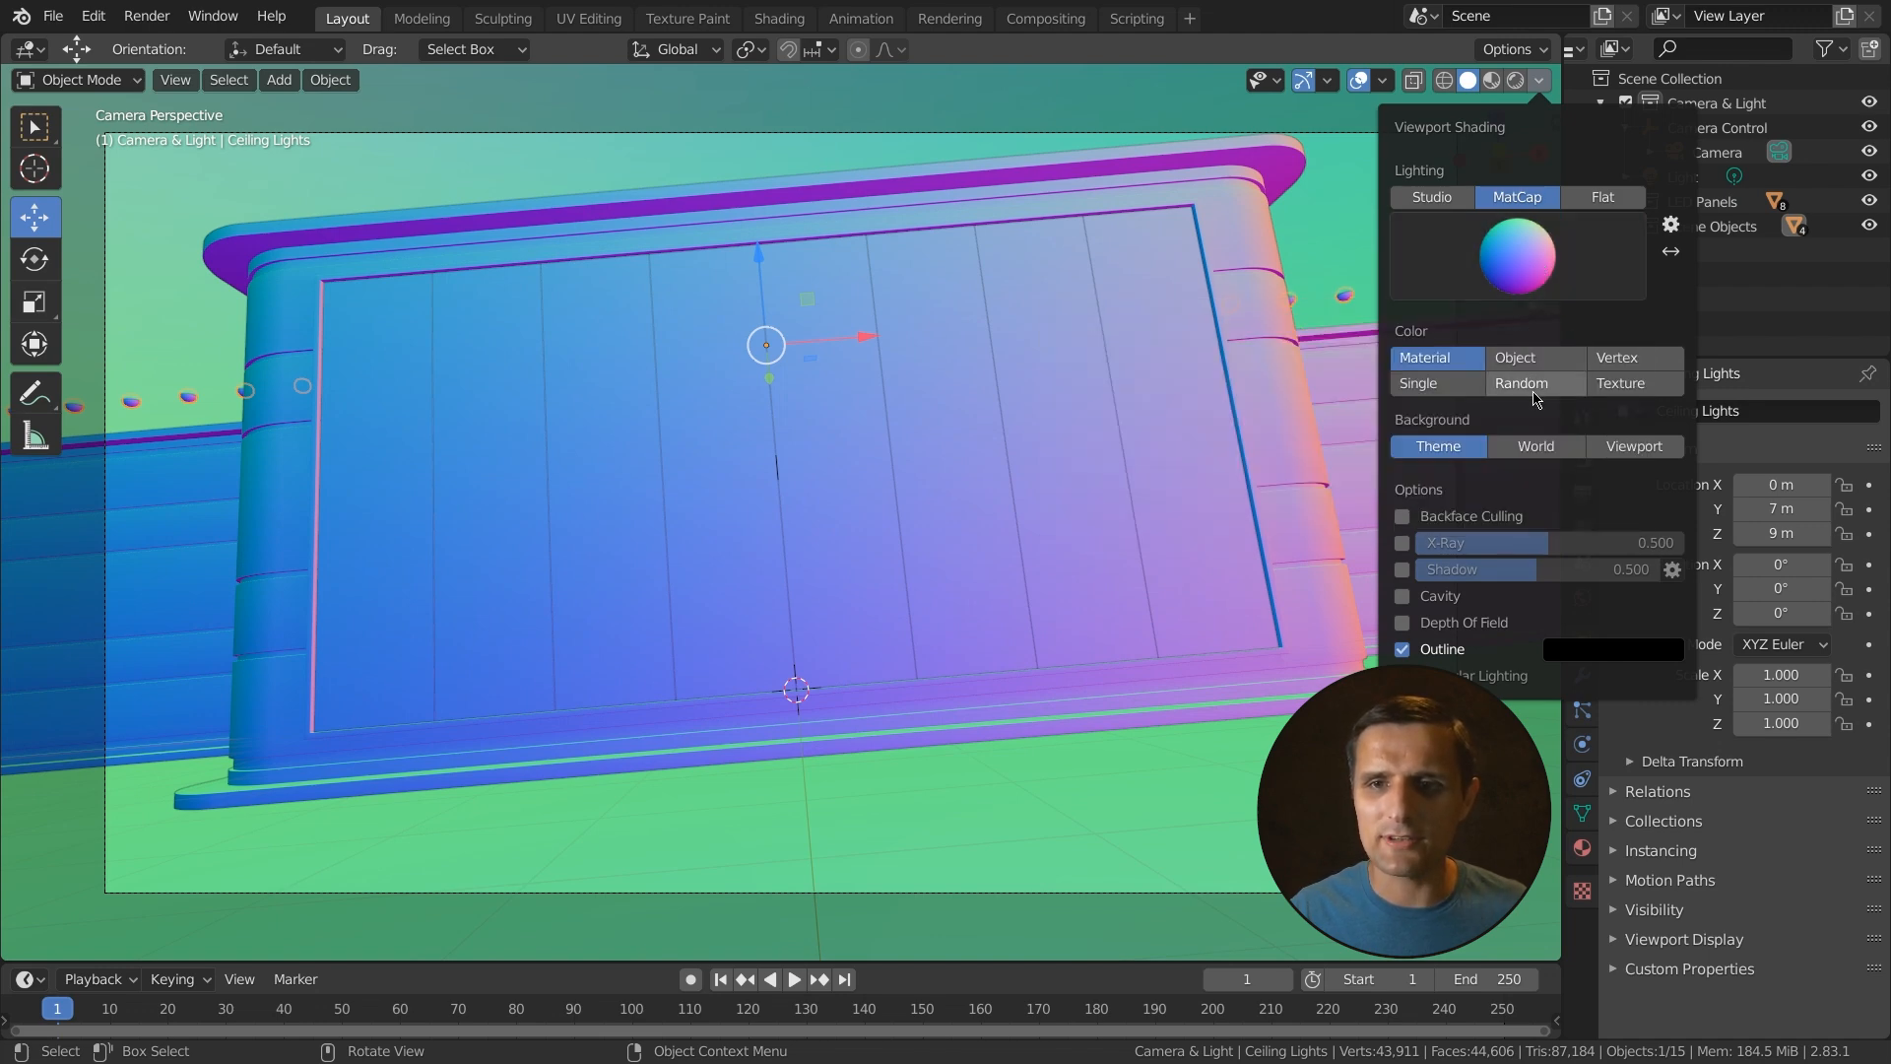
{"action": "left_click", "coordinate": [1525, 281]}
{"action": "left_click", "coordinate": [1096, 345]}
{"action": "left_click", "coordinate": [1499, 268]}
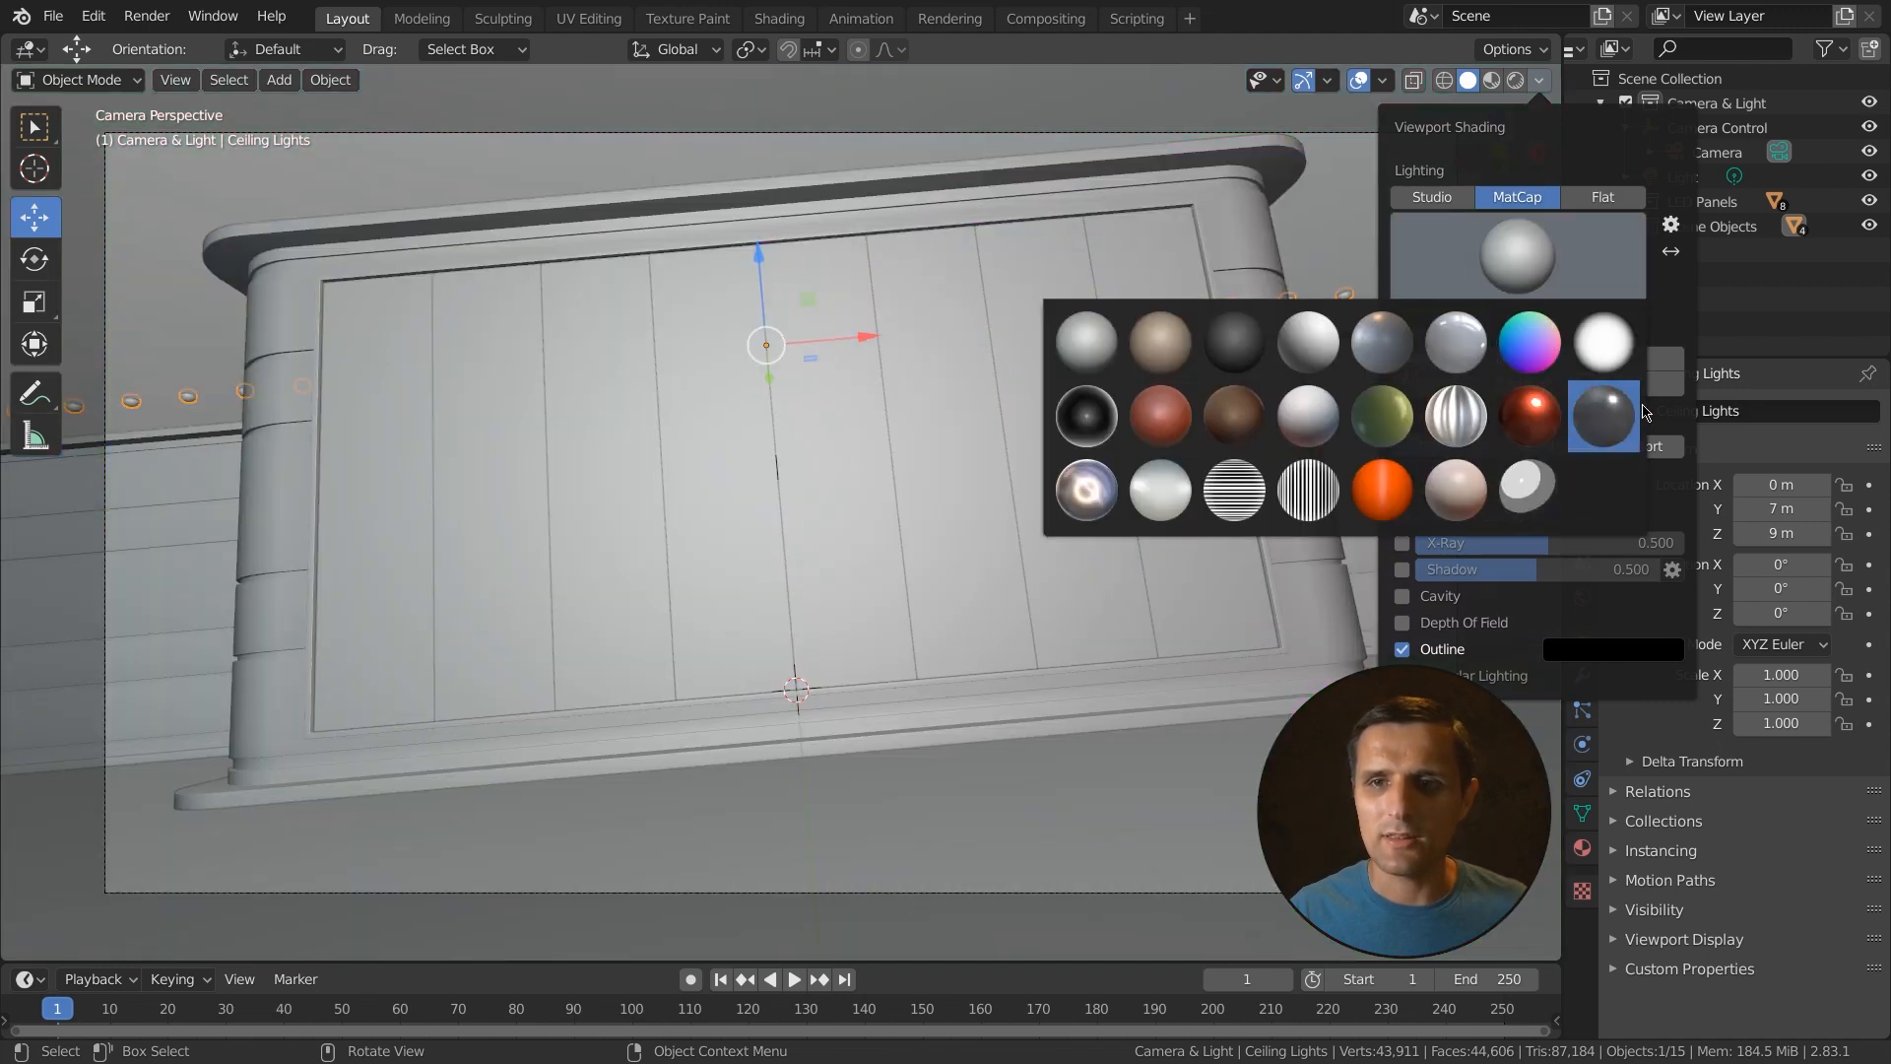
- Set the Solid shading color to Random, back to Material, and lighting back to Studio
{"action": "left_click", "coordinate": [1530, 392]}
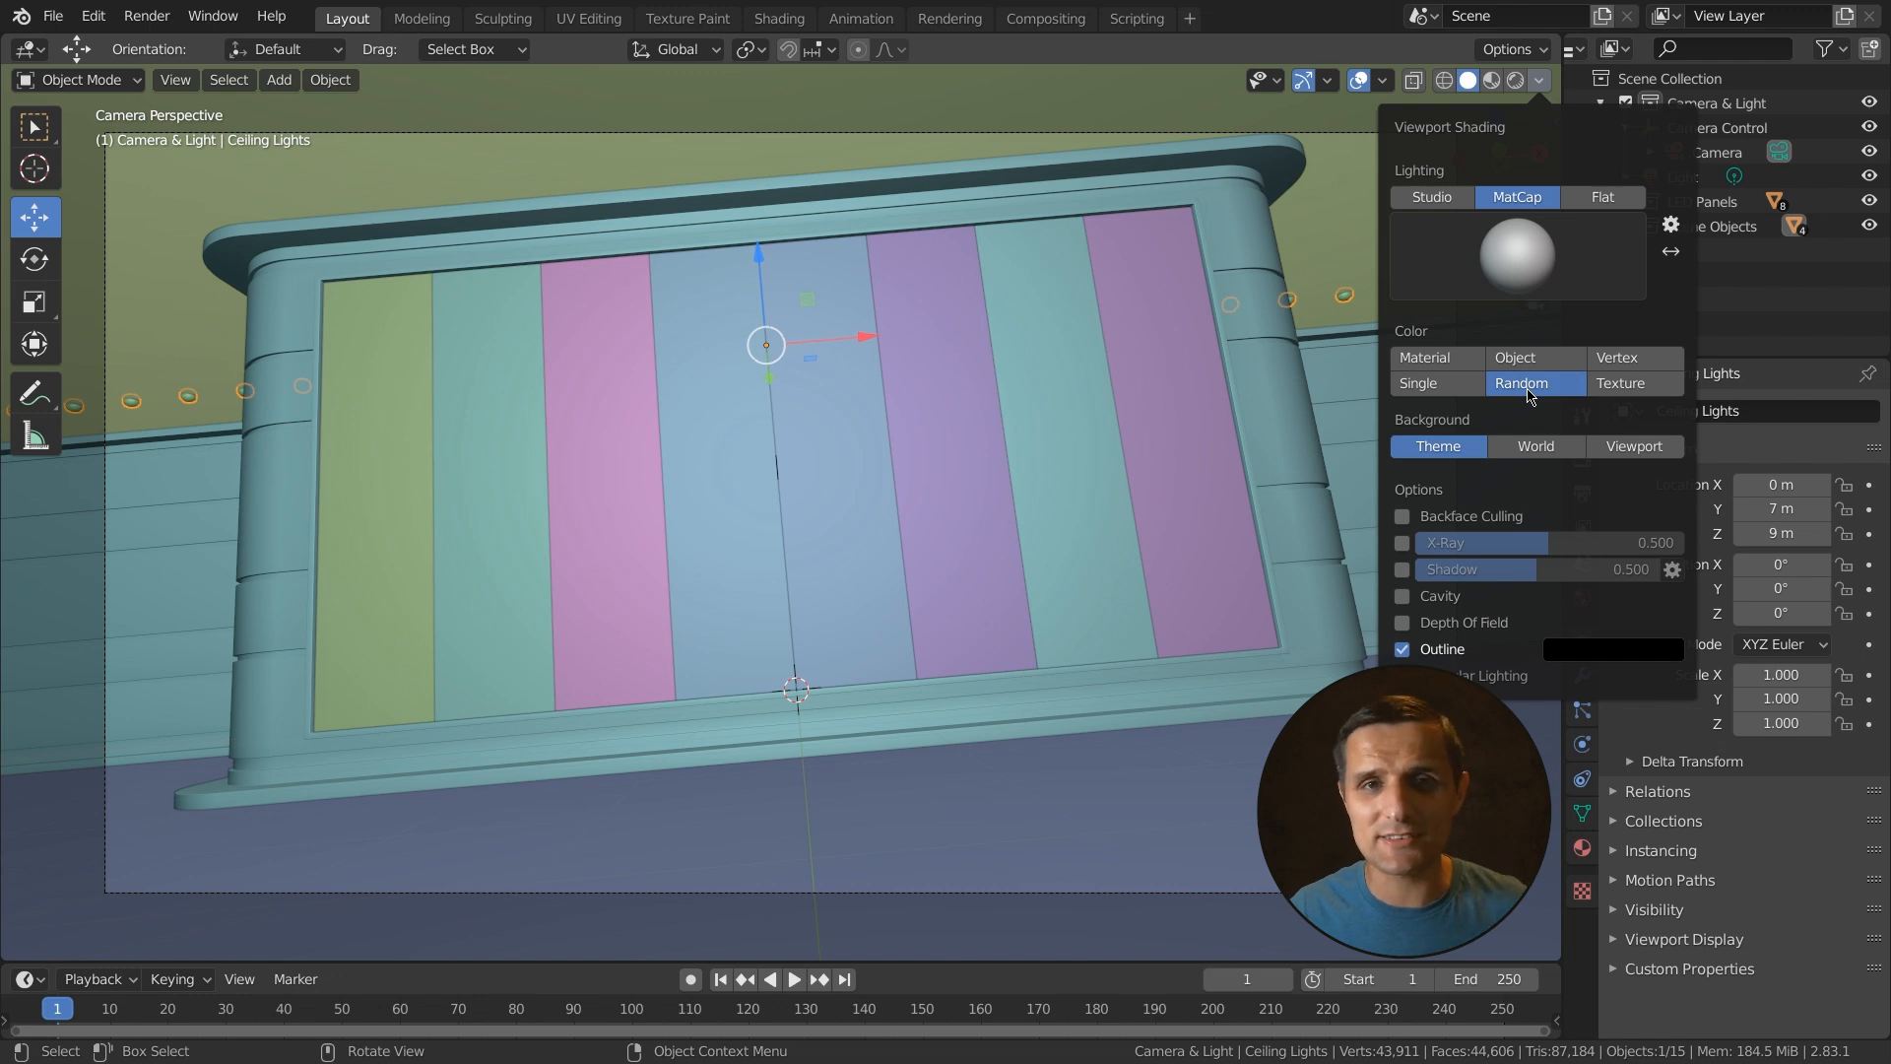
{"action": "left_click", "coordinate": [1438, 357]}
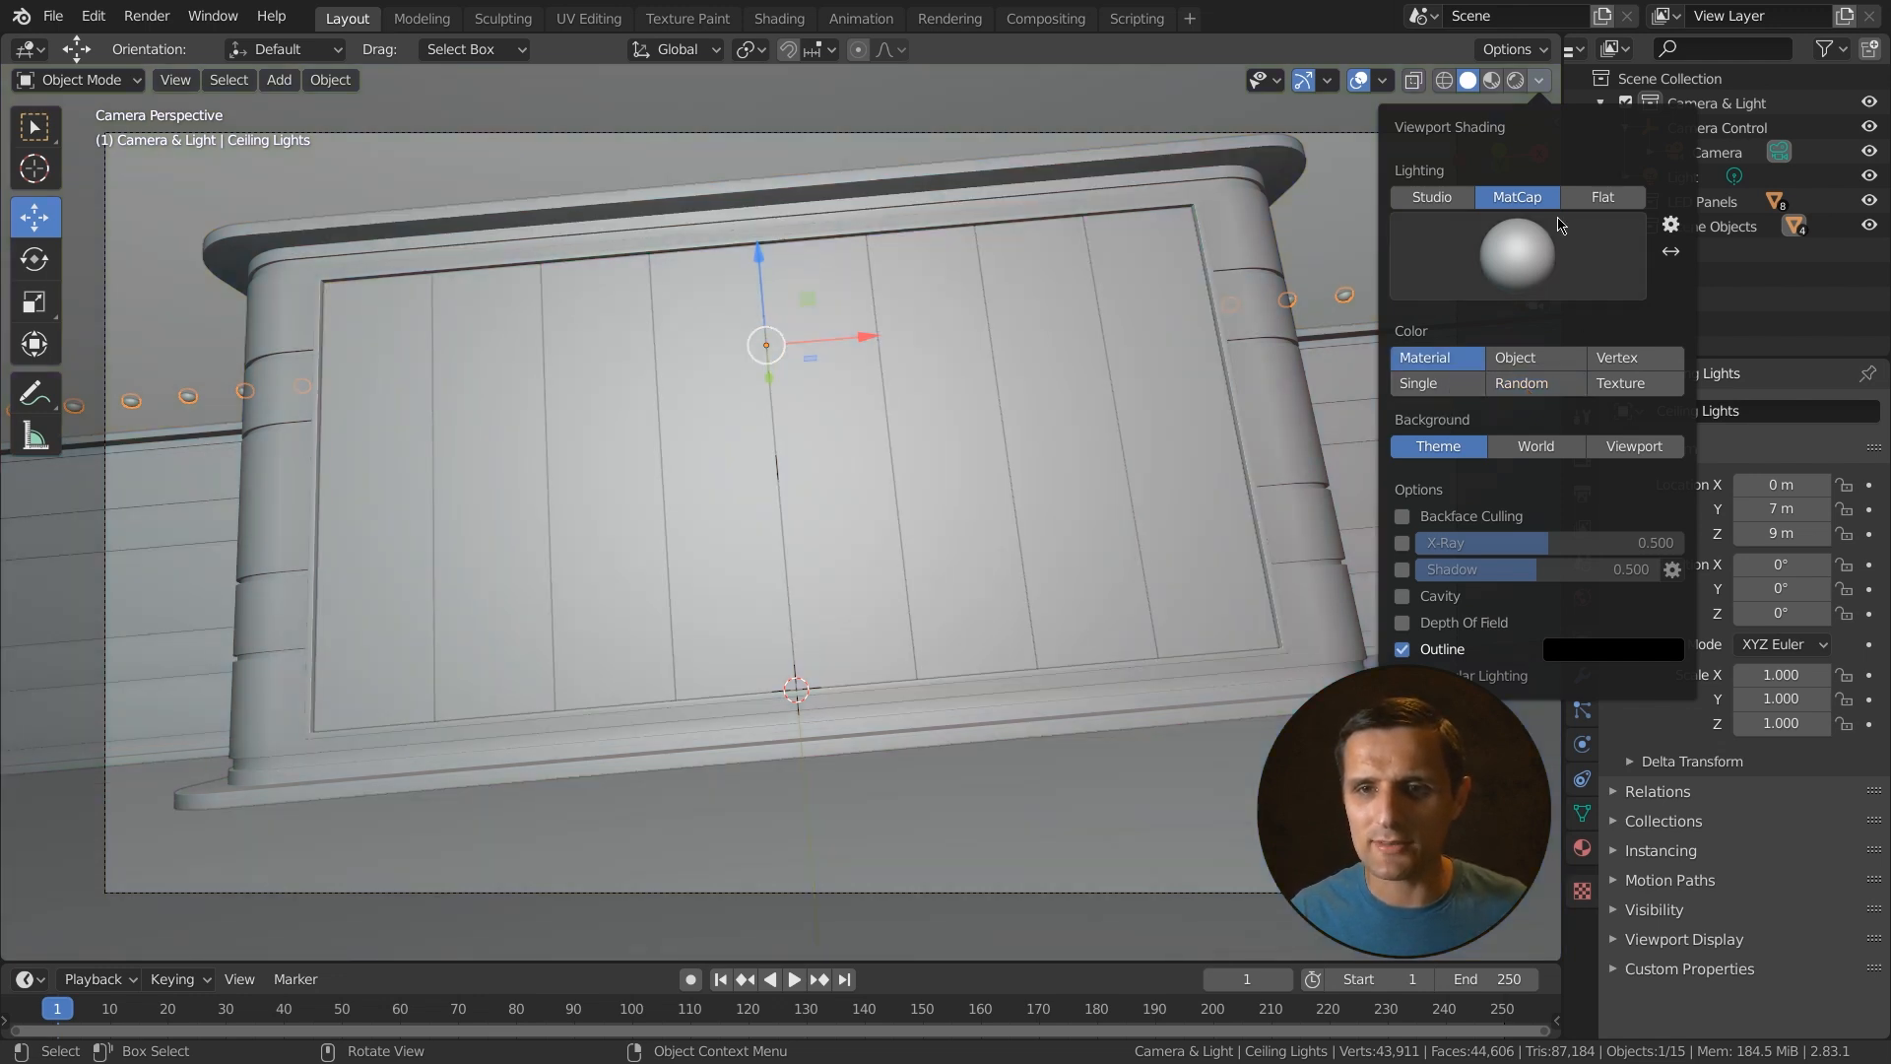
{"action": "left_click", "coordinate": [1452, 200]}
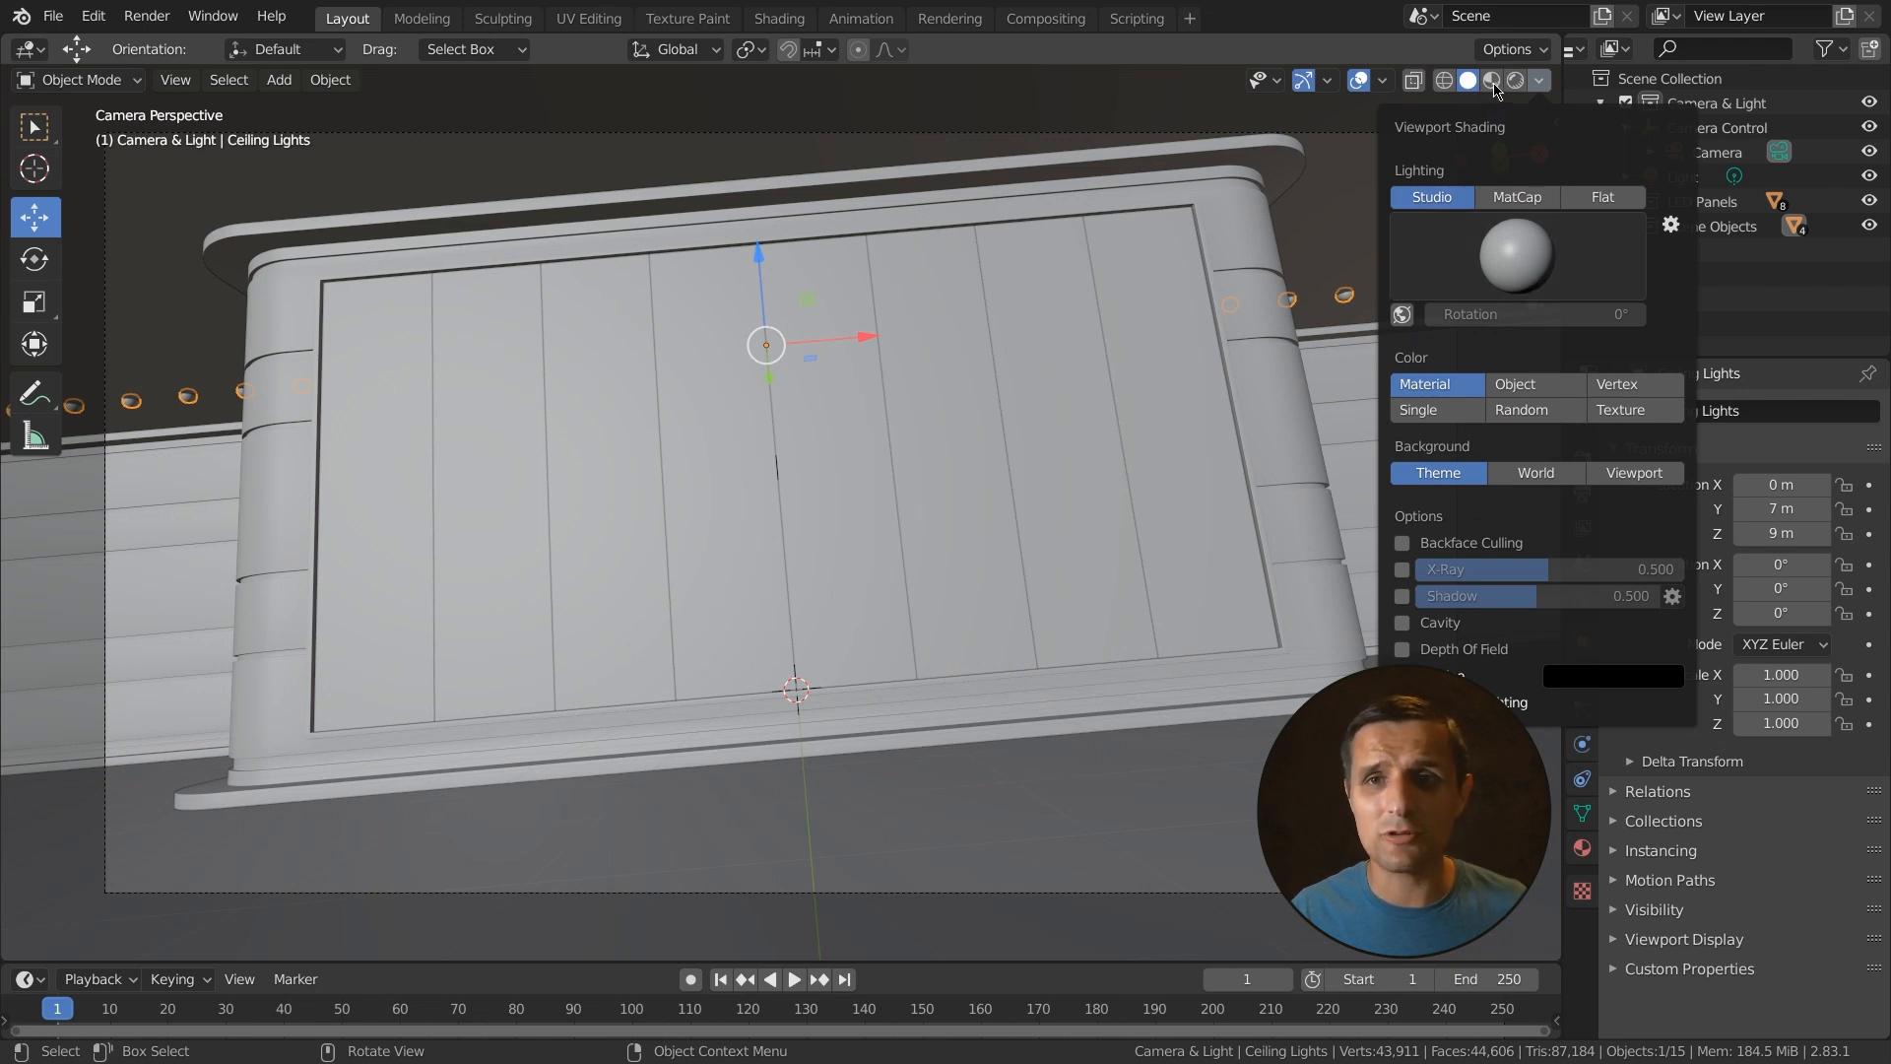
- Switch to Material Preview shading and try the first few HDRI lighting environments
{"action": "left_click", "coordinate": [1493, 82]}
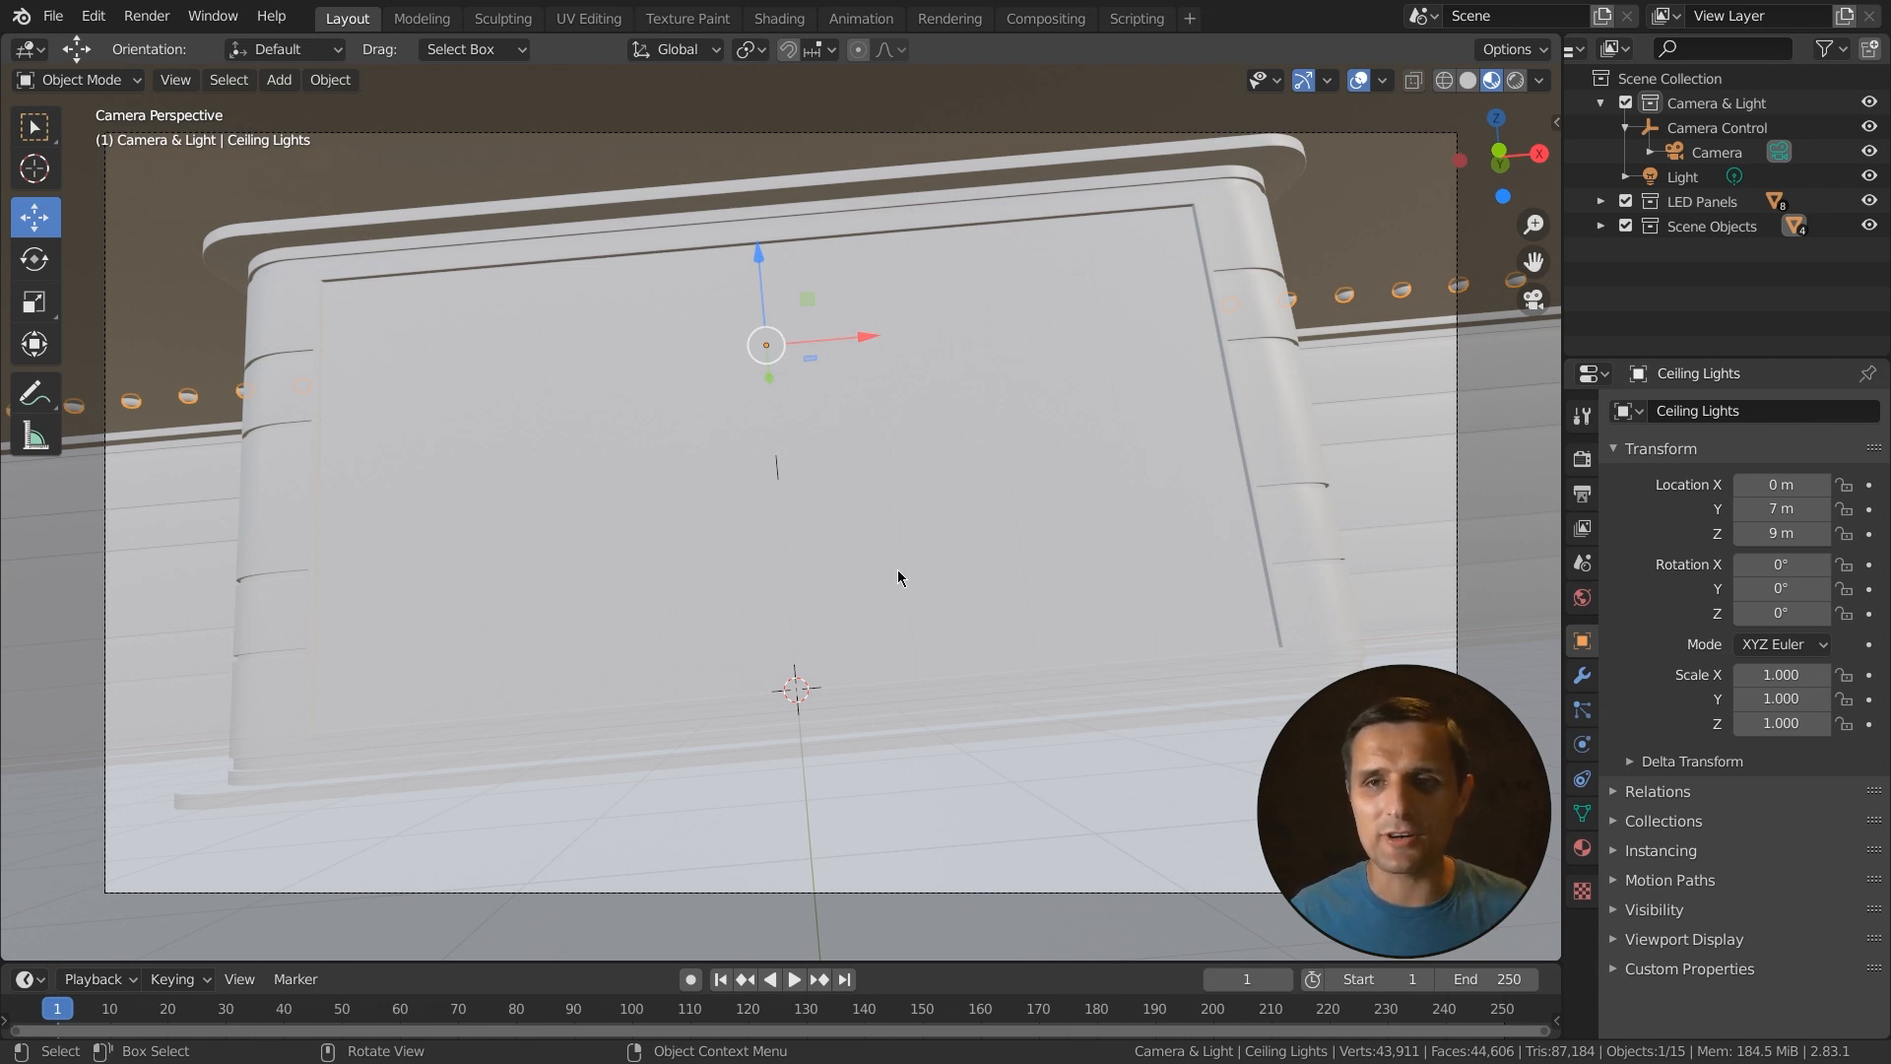
{"action": "left_click", "coordinate": [1541, 87]}
{"action": "left_click", "coordinate": [1534, 289]}
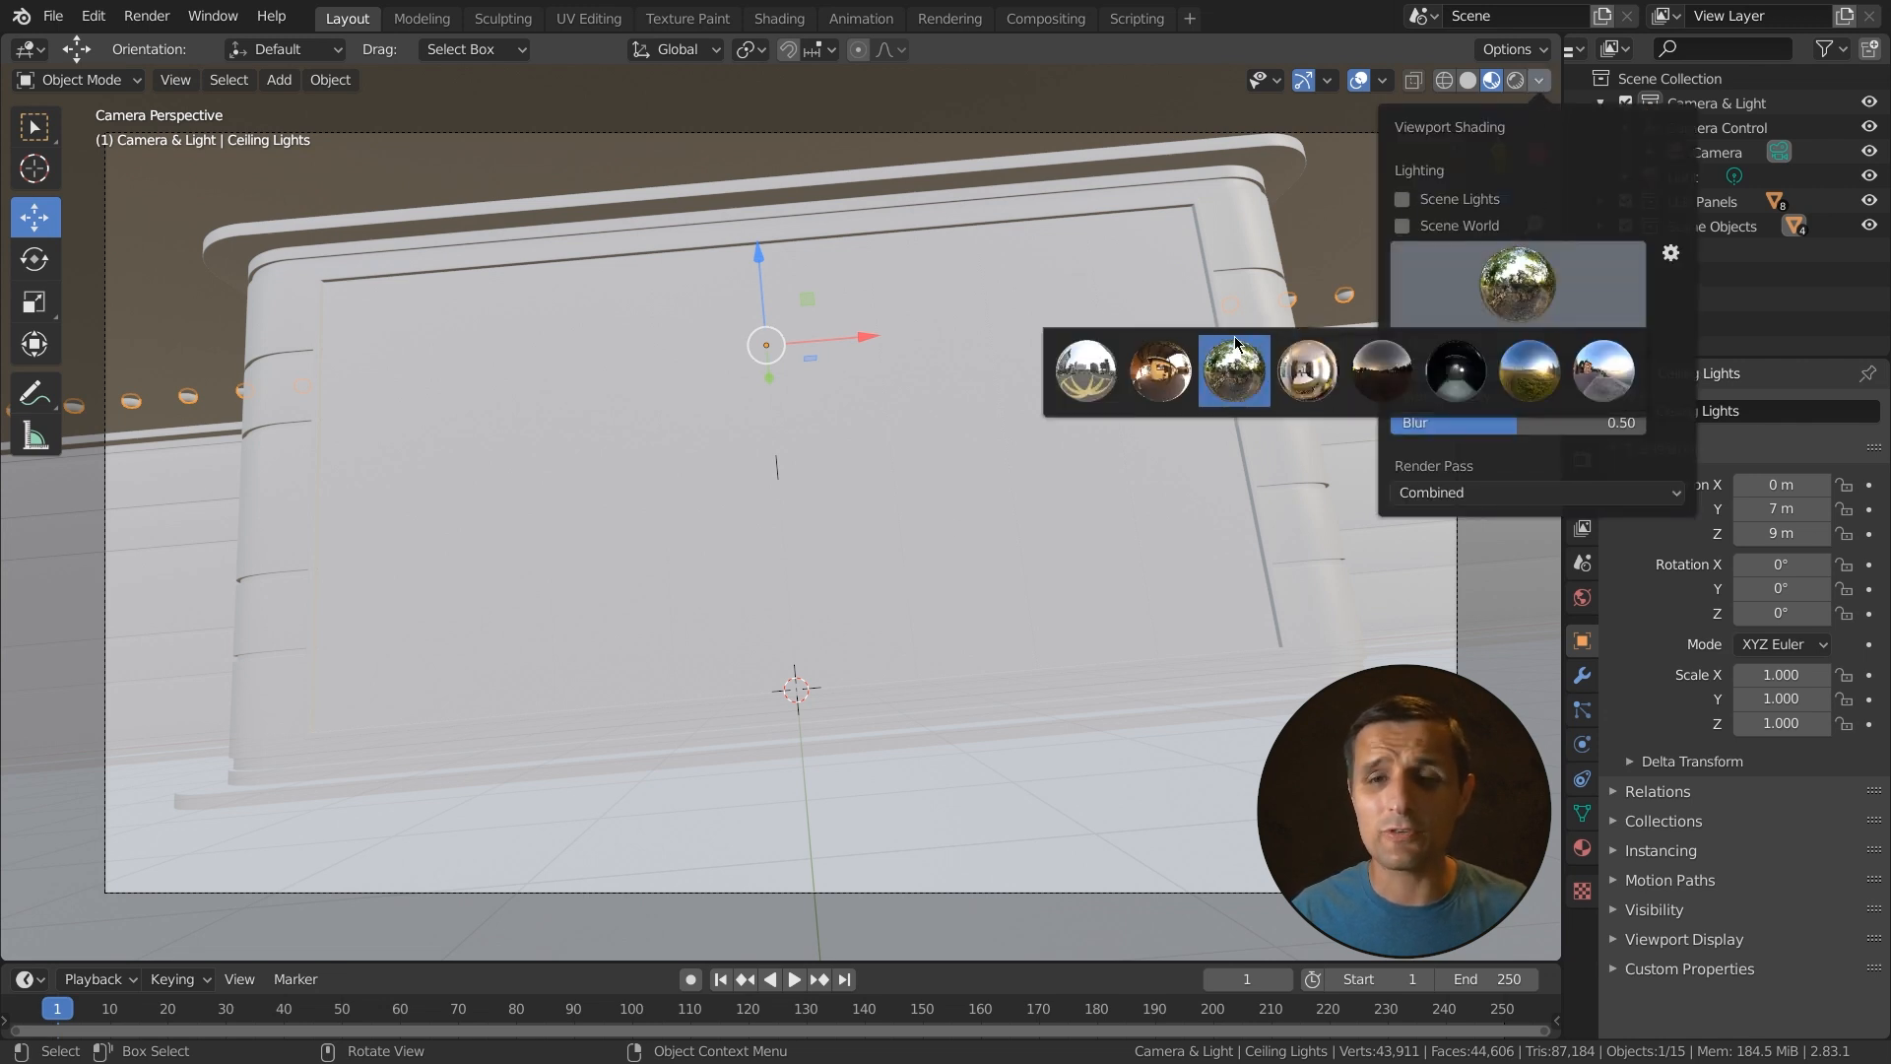
{"action": "left_click", "coordinate": [1085, 370]}
{"action": "left_click", "coordinate": [1517, 284]}
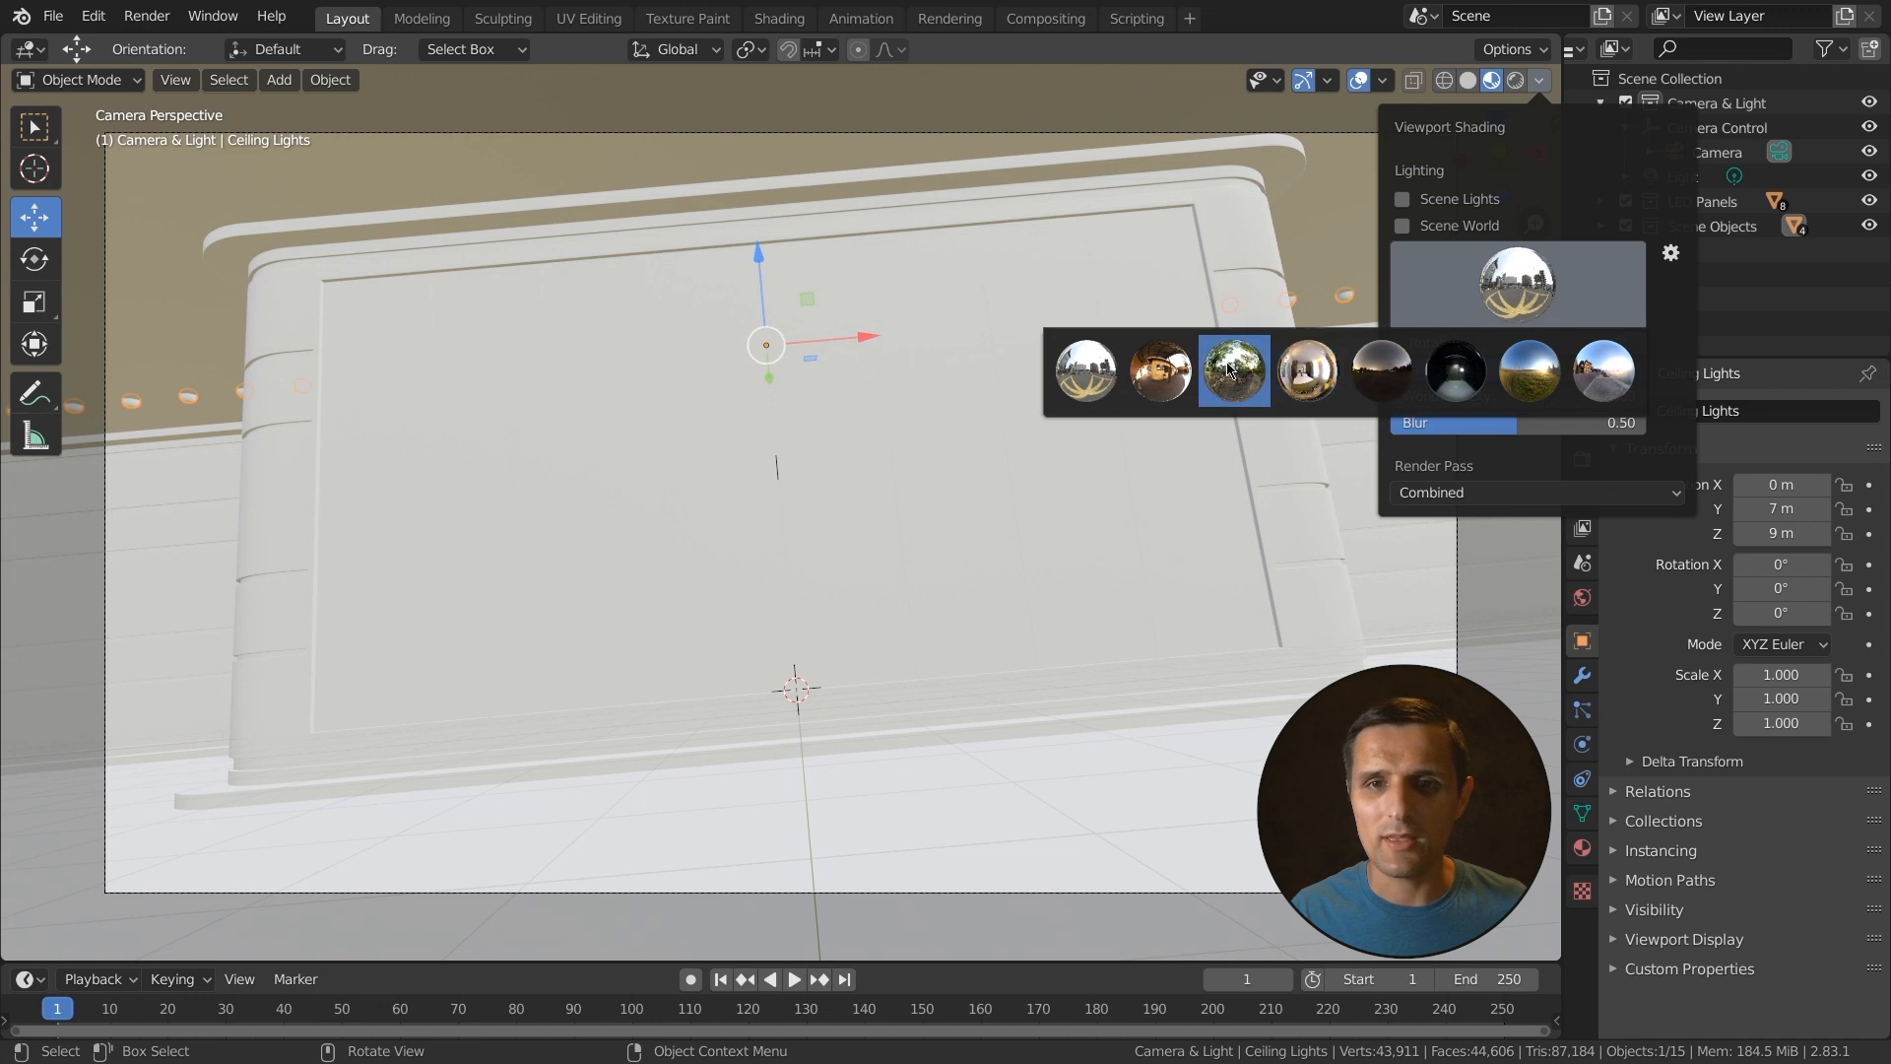
{"action": "left_click", "coordinate": [1233, 370]}
{"action": "left_click", "coordinate": [1490, 293]}
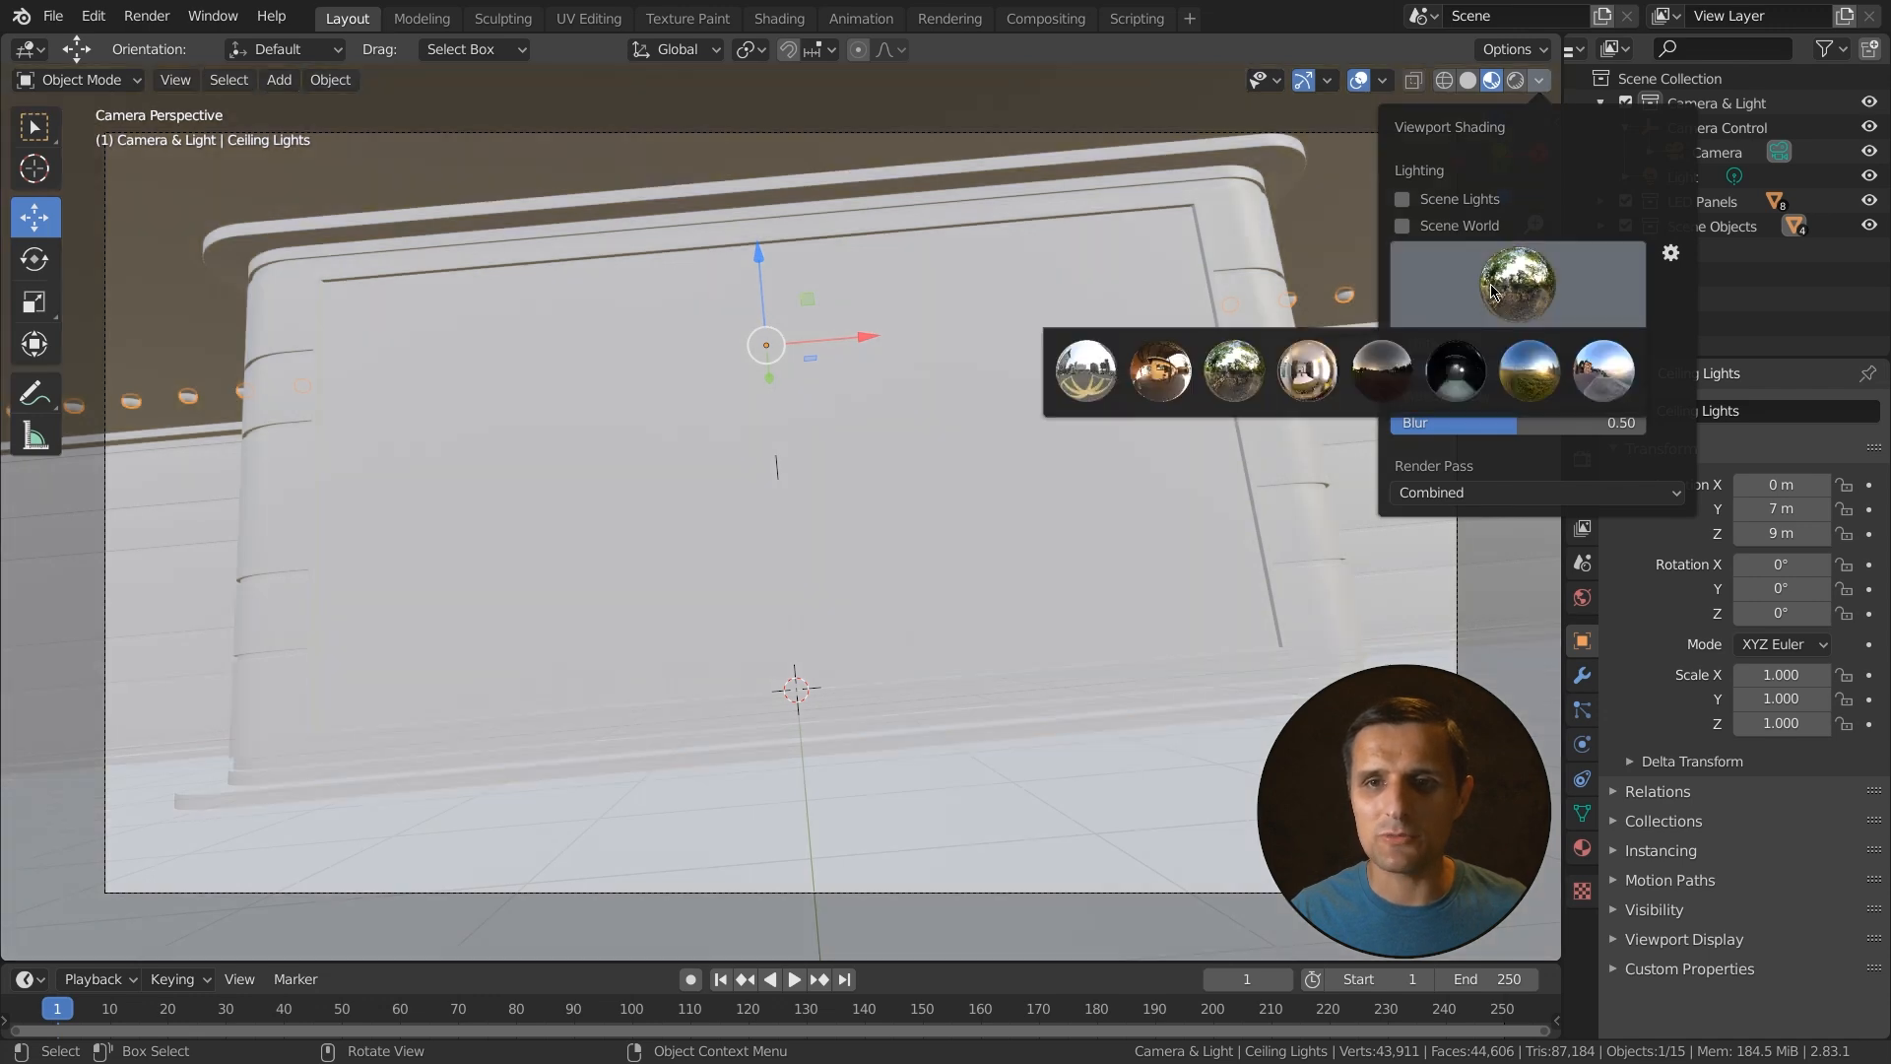
- Try more HDRI environments in Material Preview, settling on the dusk sky HDRI
{"action": "left_click", "coordinate": [1455, 370]}
{"action": "left_click", "coordinate": [1551, 258]}
{"action": "left_click", "coordinate": [1538, 367]}
{"action": "left_click", "coordinate": [1507, 300]}
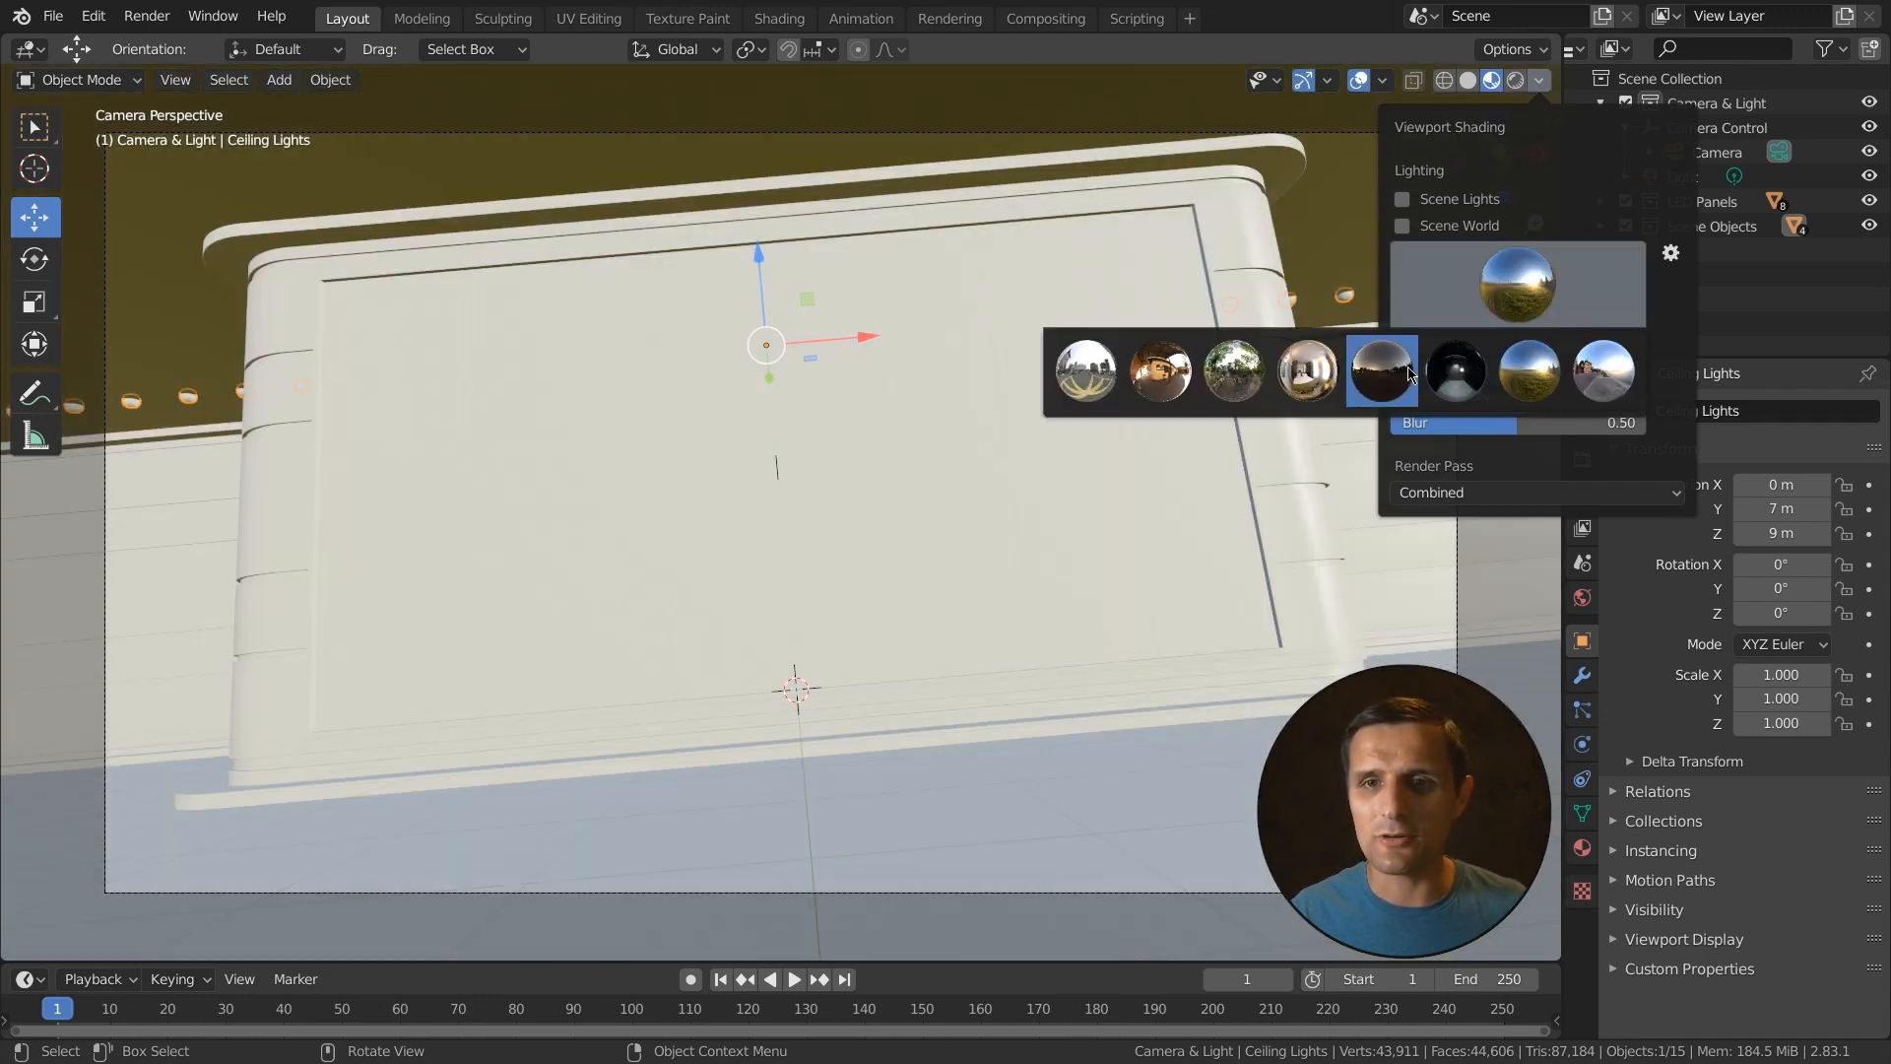
{"action": "left_click", "coordinate": [1382, 370]}
{"action": "left_click", "coordinate": [1504, 311]}
{"action": "left_click", "coordinate": [1603, 371]}
{"action": "left_click", "coordinate": [1516, 288]}
{"action": "left_click", "coordinate": [1366, 370]}
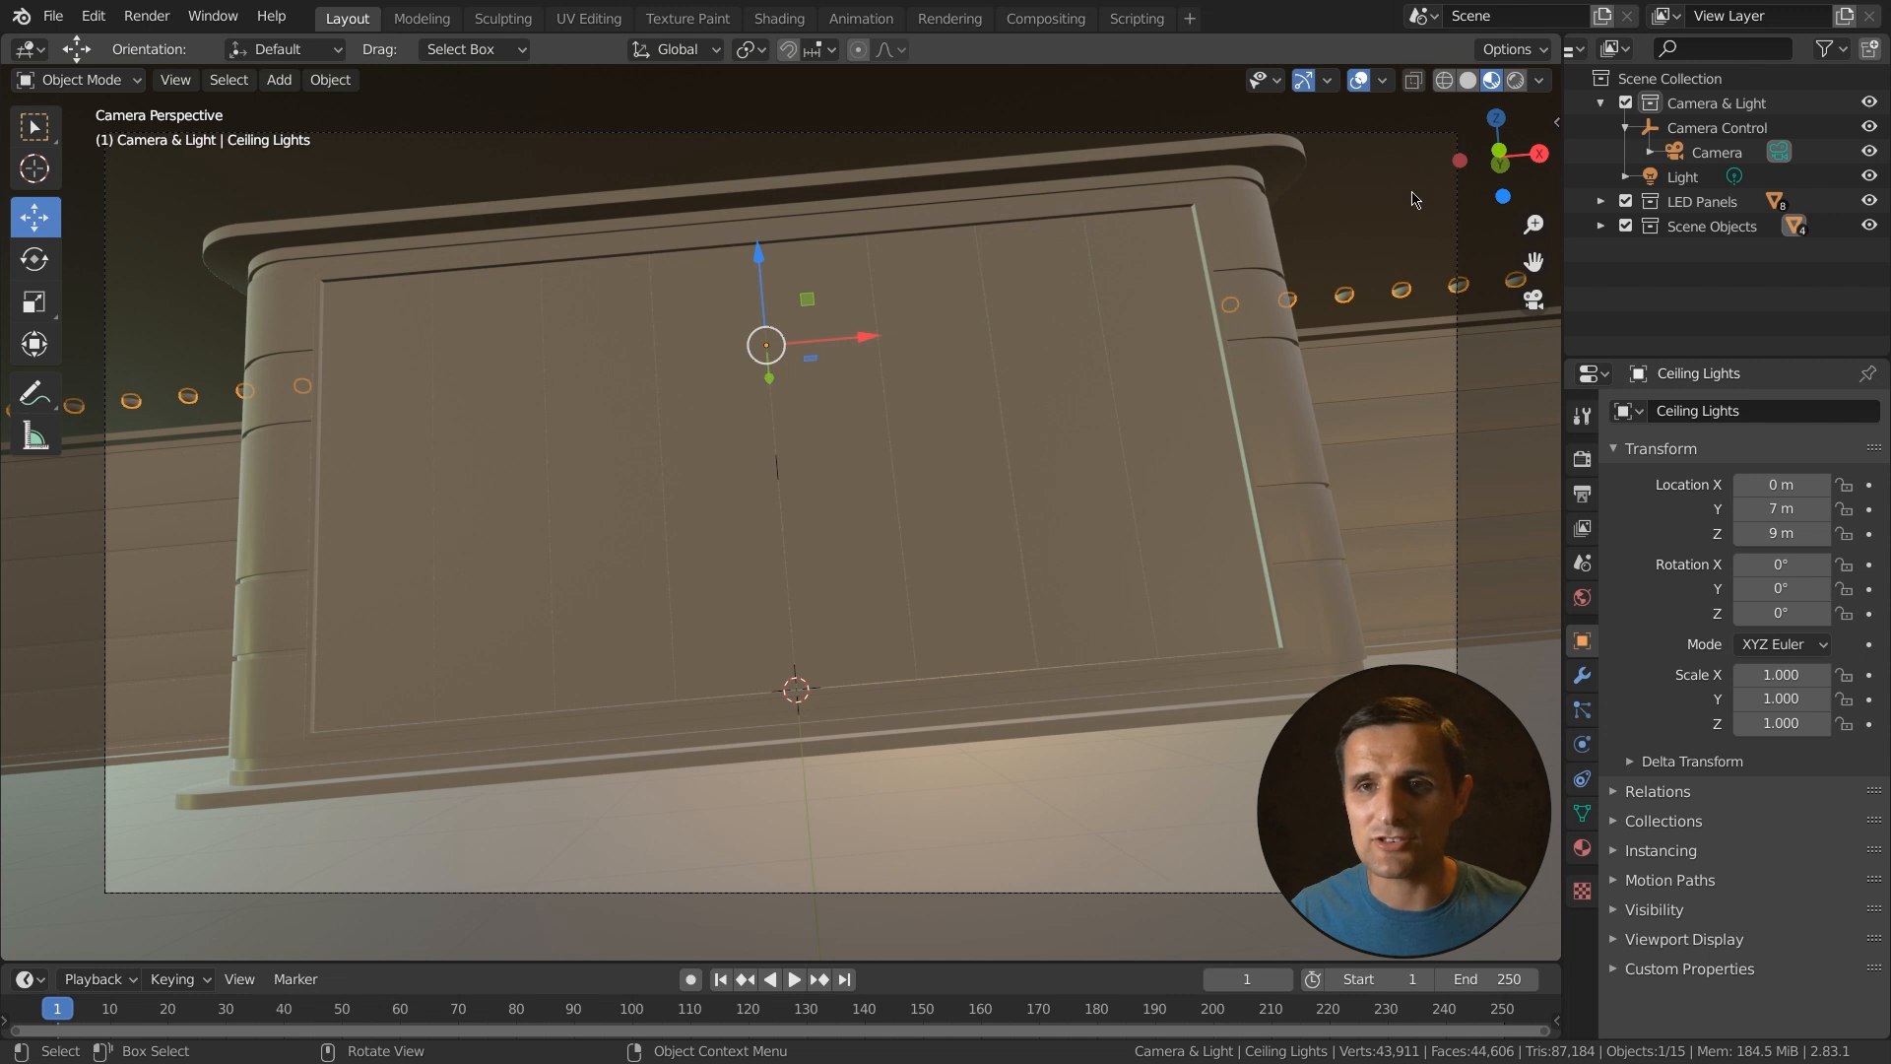
- Review the Material Preview lighting options, then switch the viewport to Rendered shading
{"action": "left_click", "coordinate": [1541, 85]}
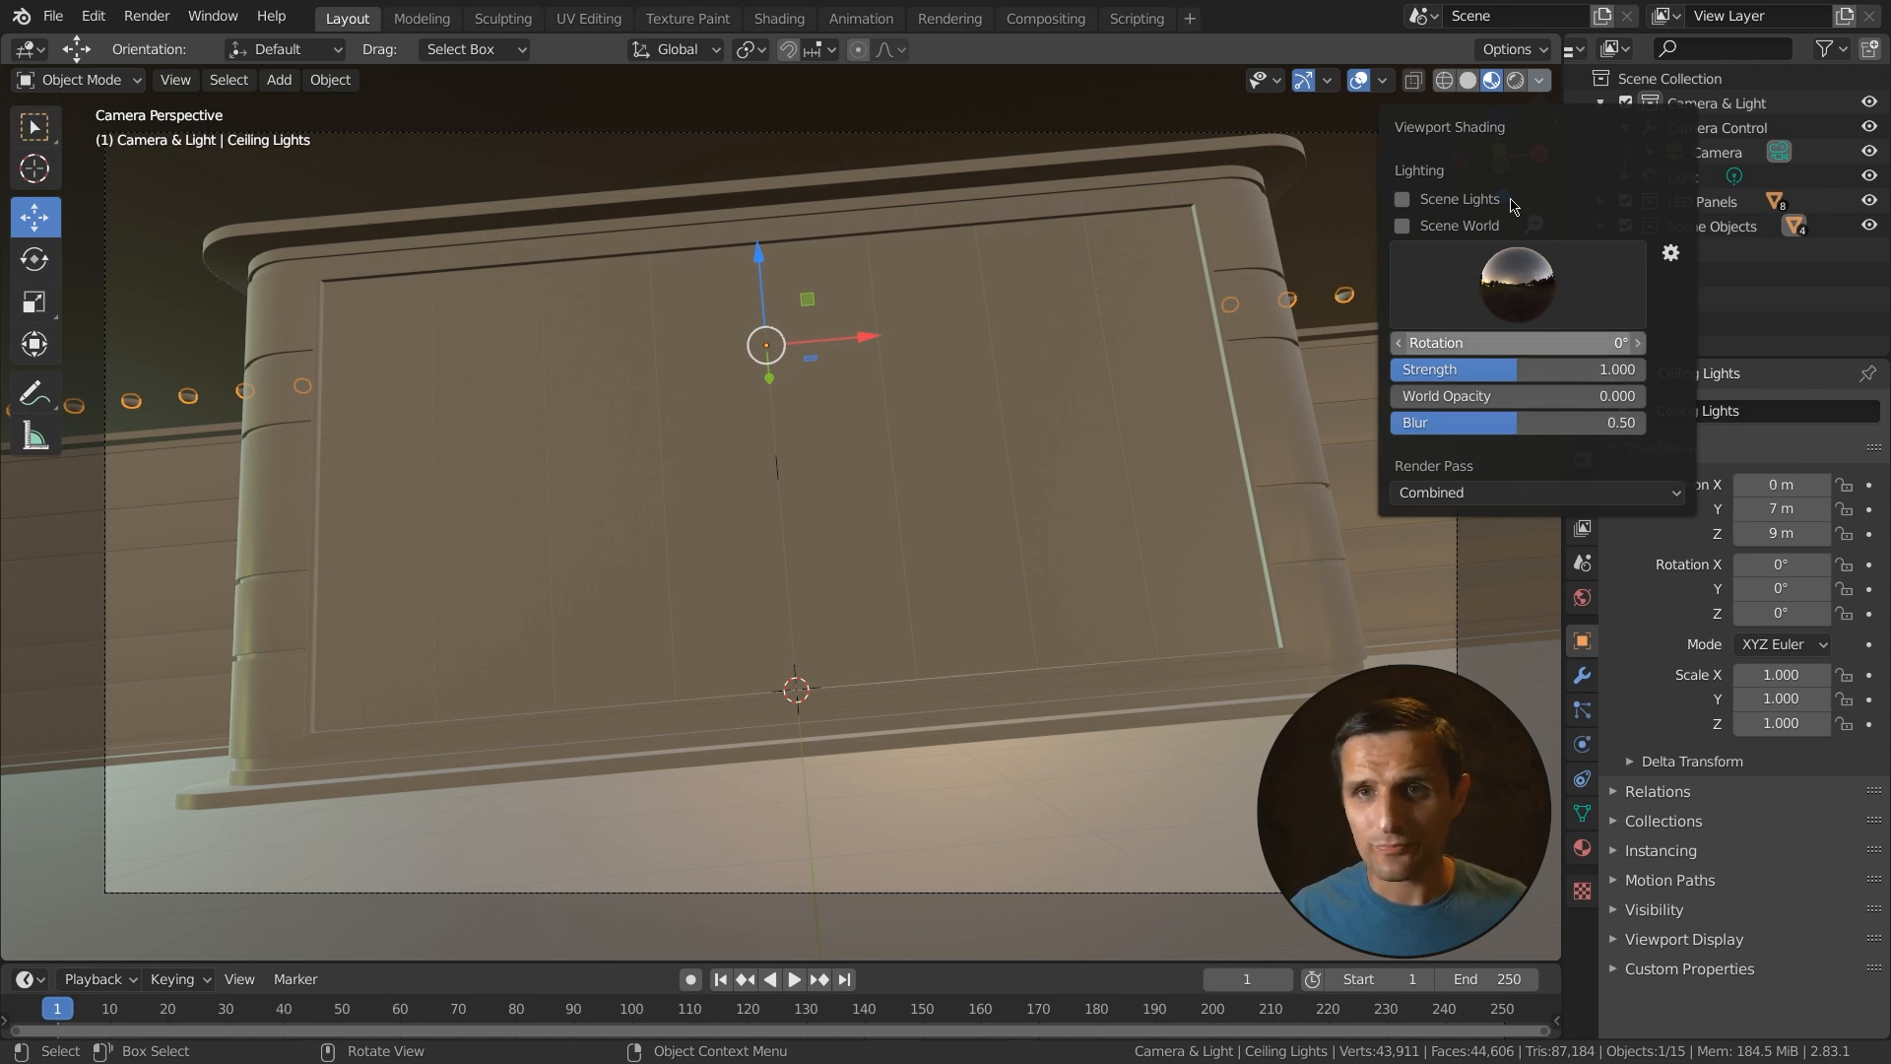
{"action": "left_click", "coordinate": [1492, 85]}
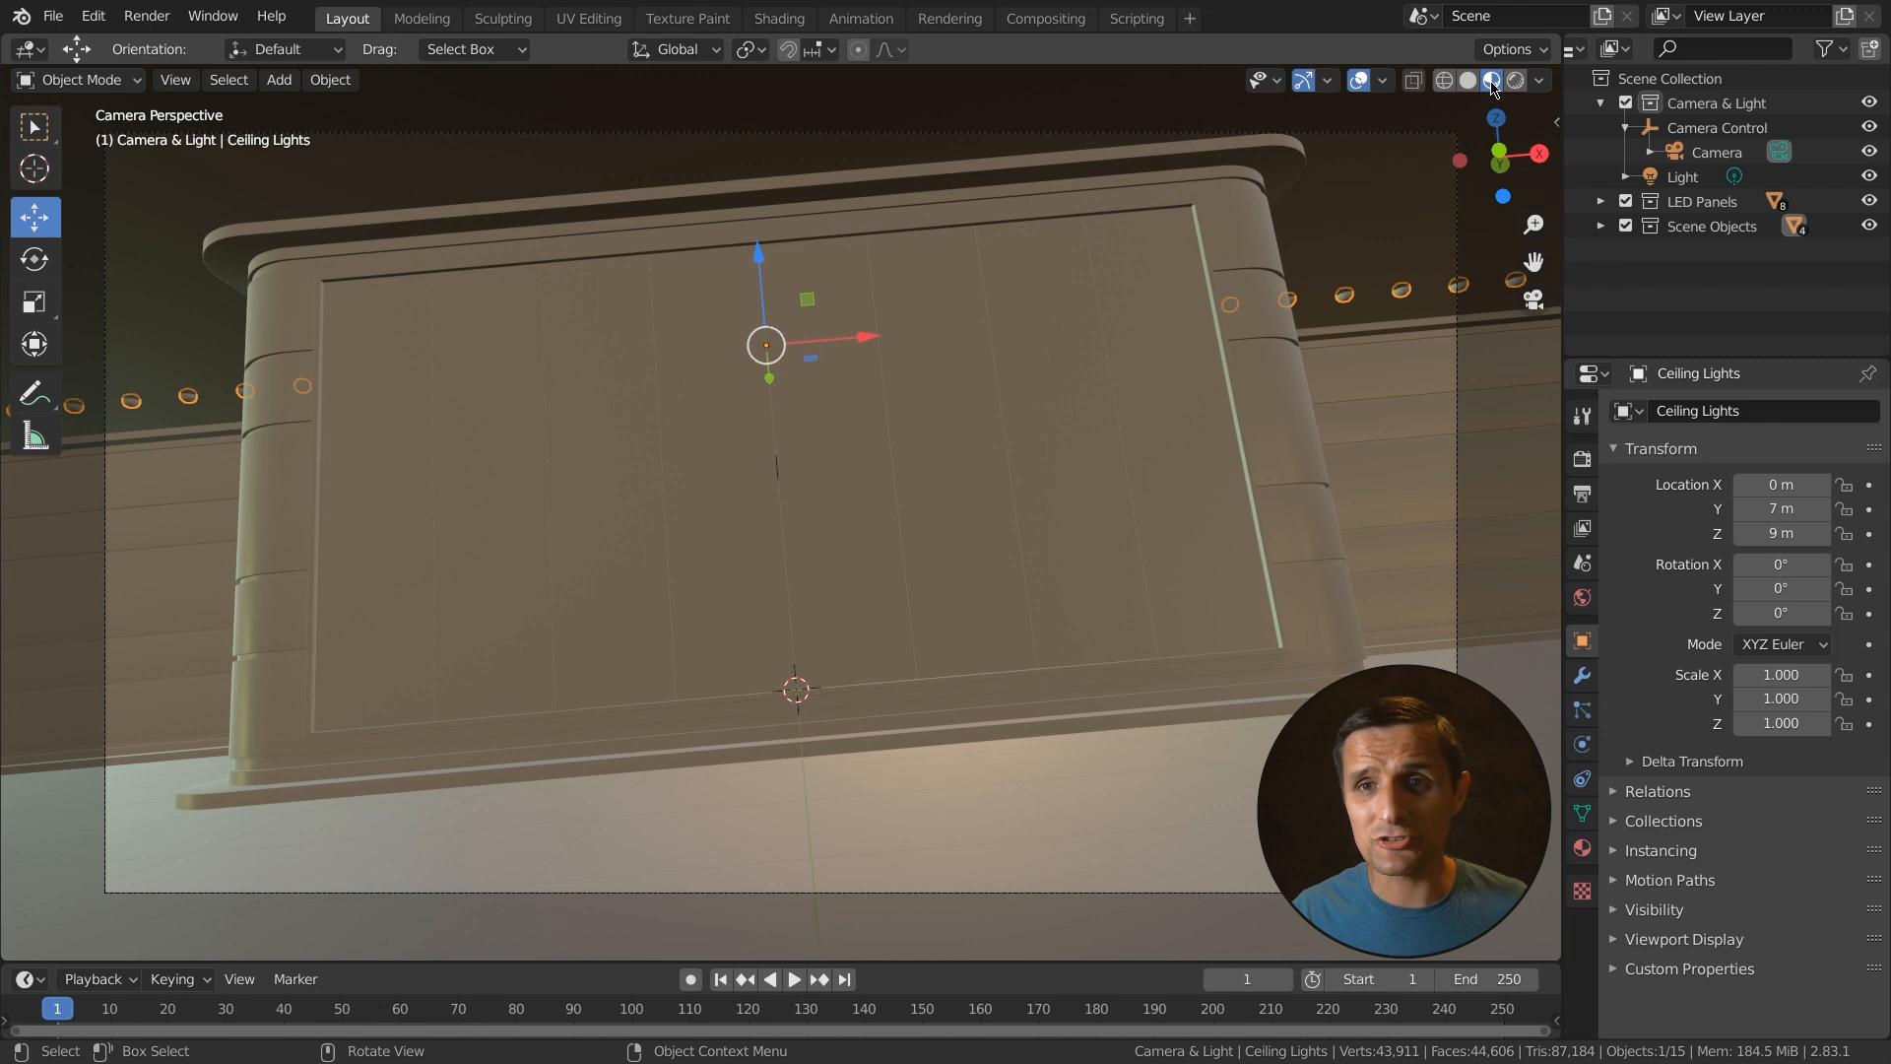
{"action": "left_click", "coordinate": [1516, 82]}
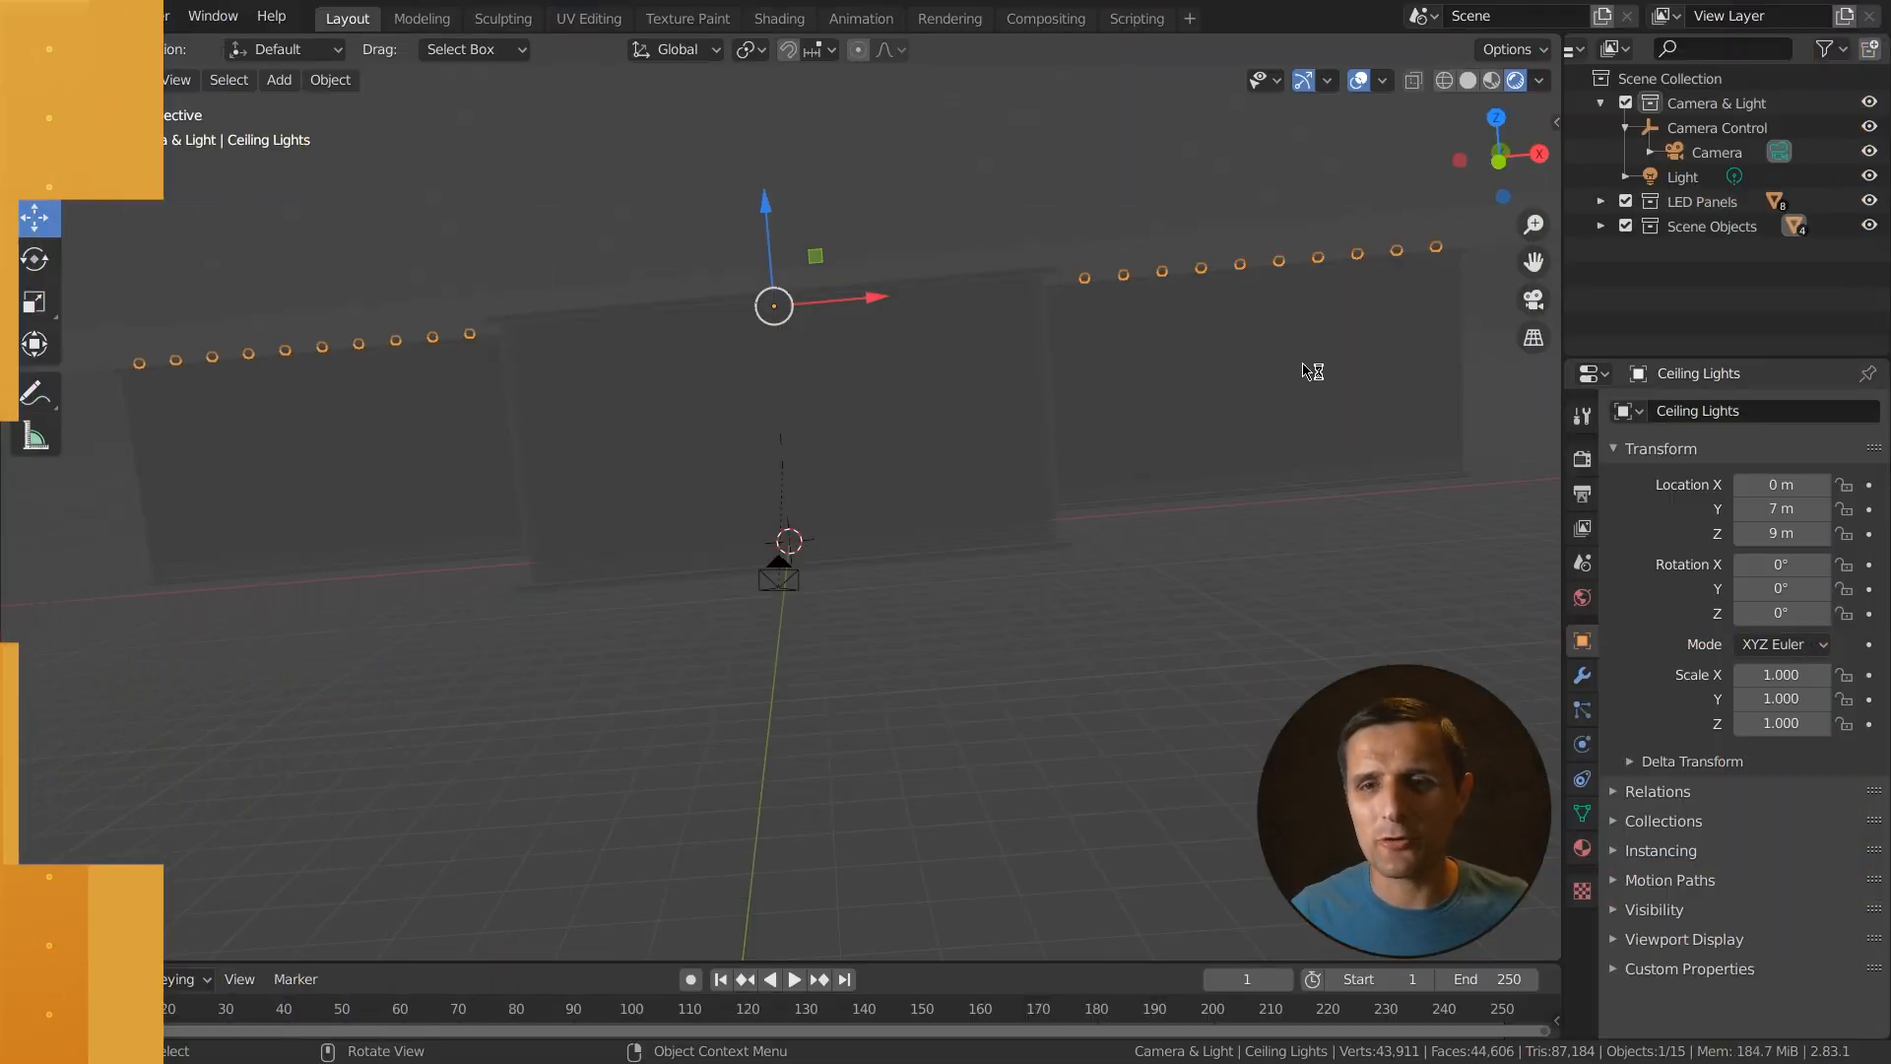
- Open the render properties and enable Ambient Occlusion and Bloom
{"action": "left_click", "coordinate": [1582, 459]}
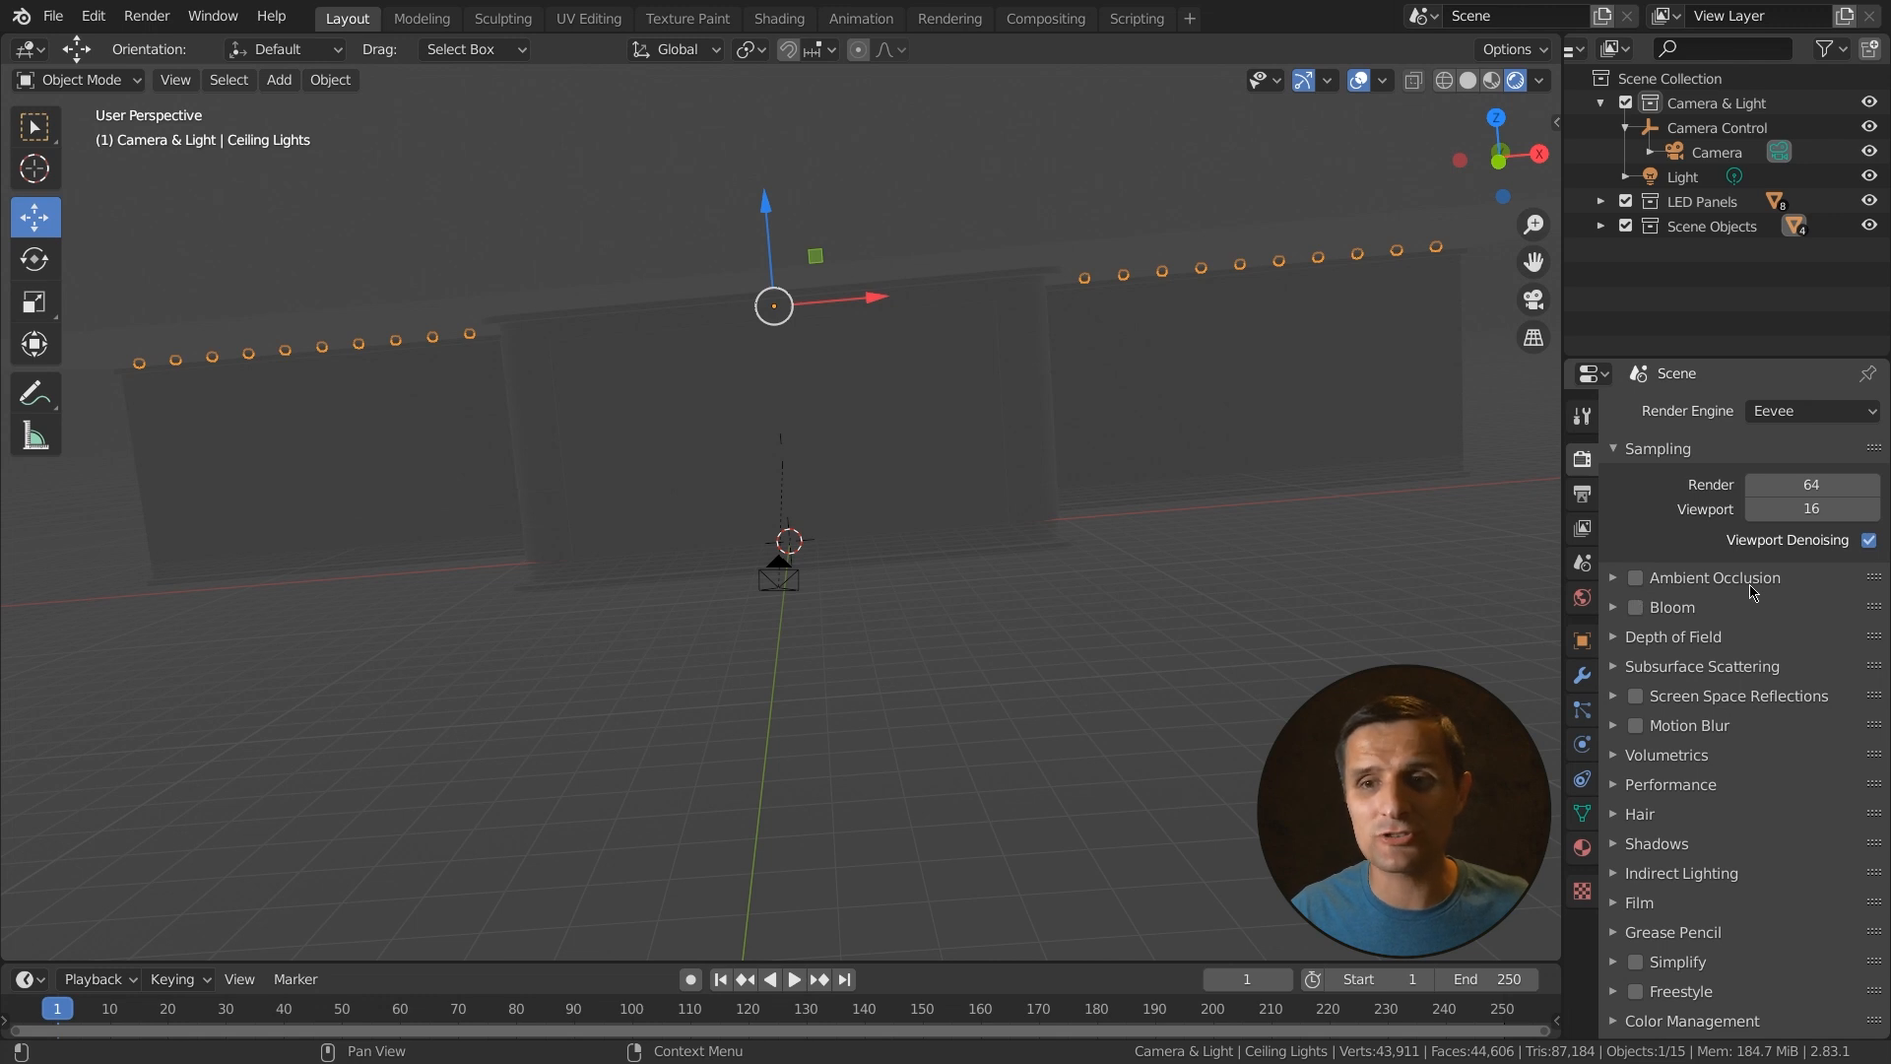
{"action": "left_click", "coordinate": [1651, 611]}
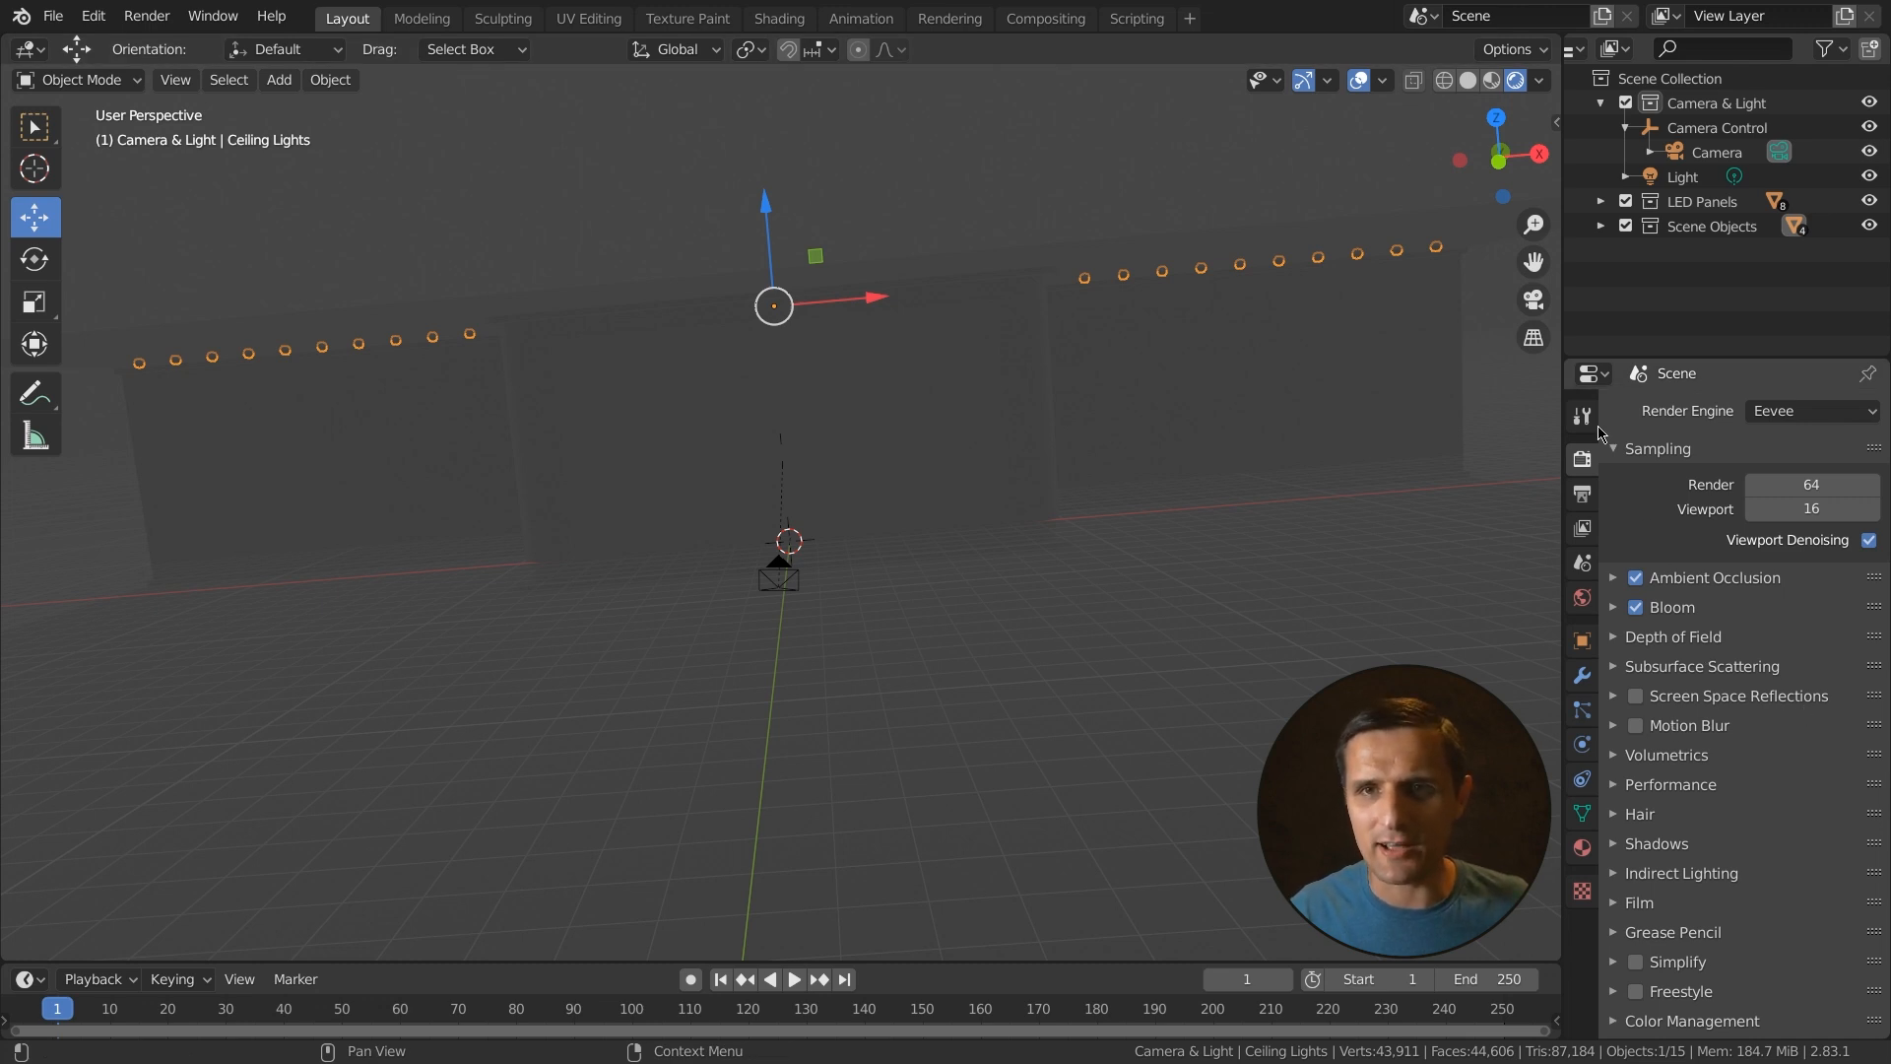
- Switch to Material Preview shading and choose the dark night HDRI environment
{"action": "left_click", "coordinate": [1494, 84]}
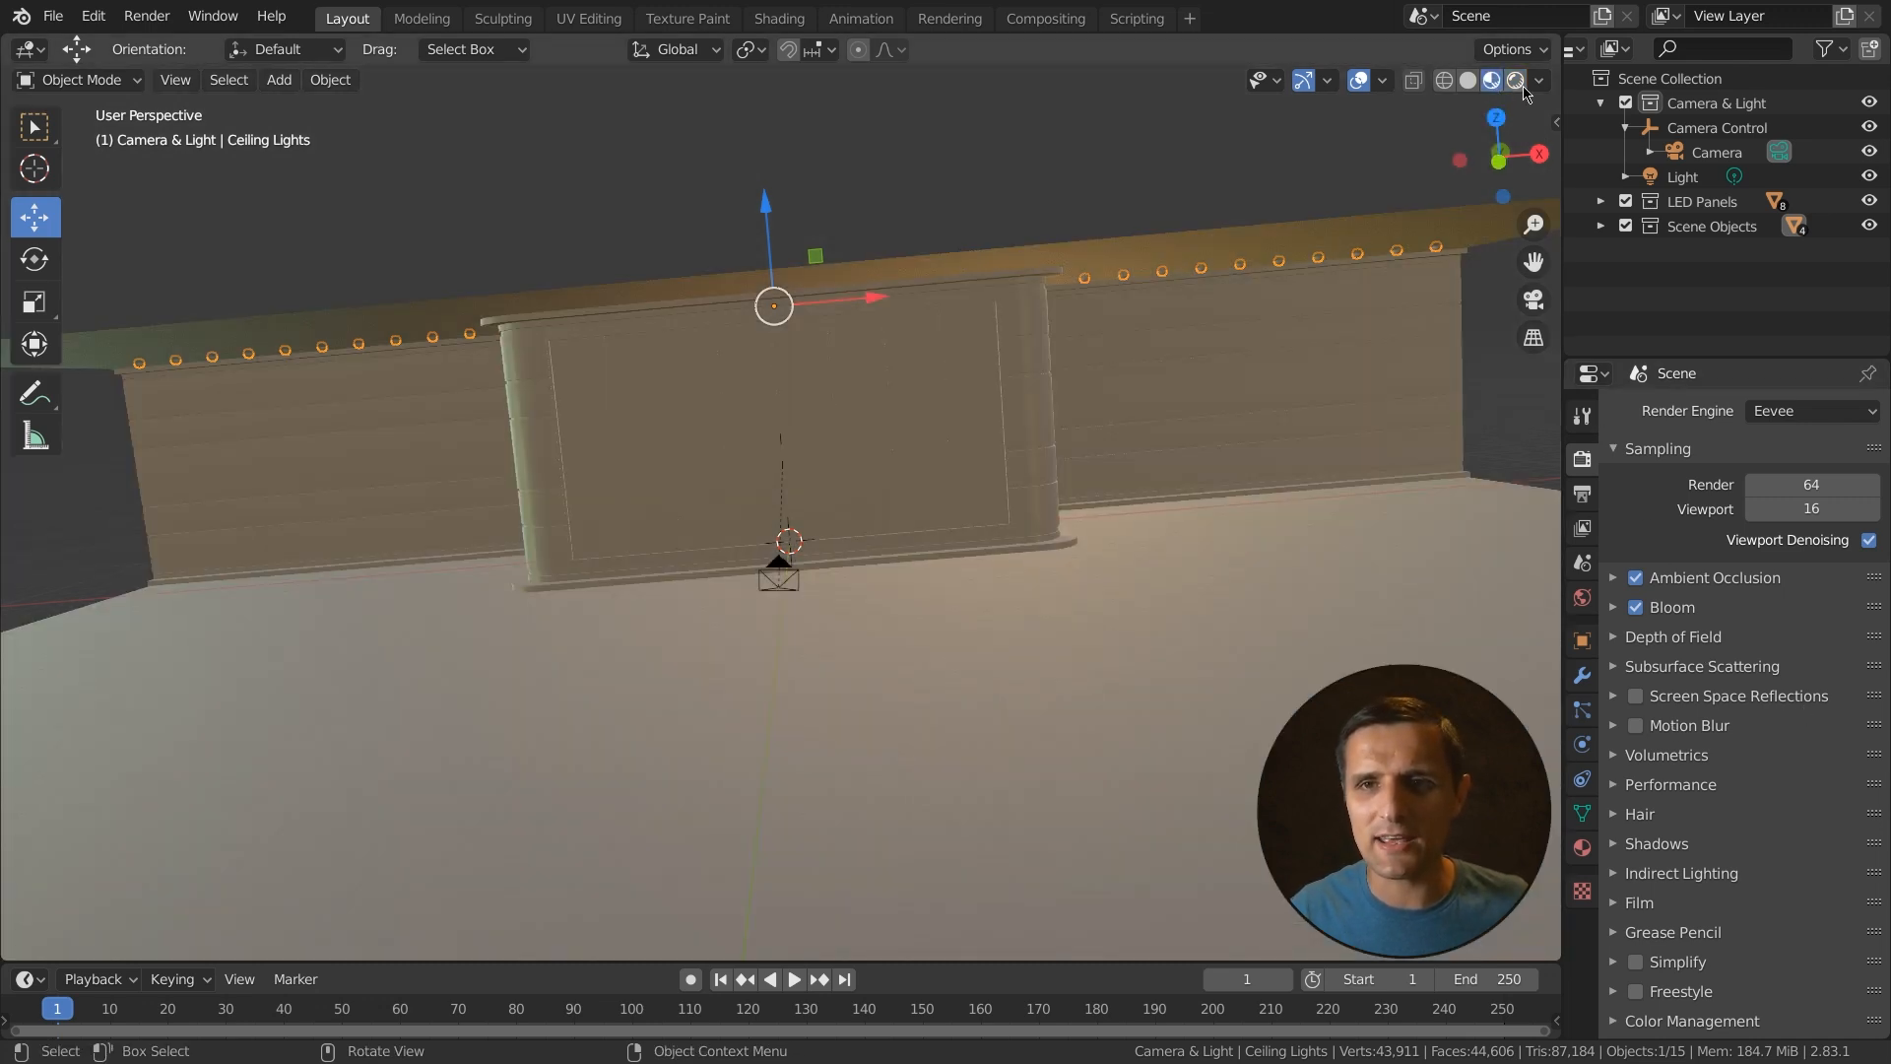
{"action": "left_click", "coordinate": [1540, 85]}
{"action": "left_click", "coordinate": [1545, 306]}
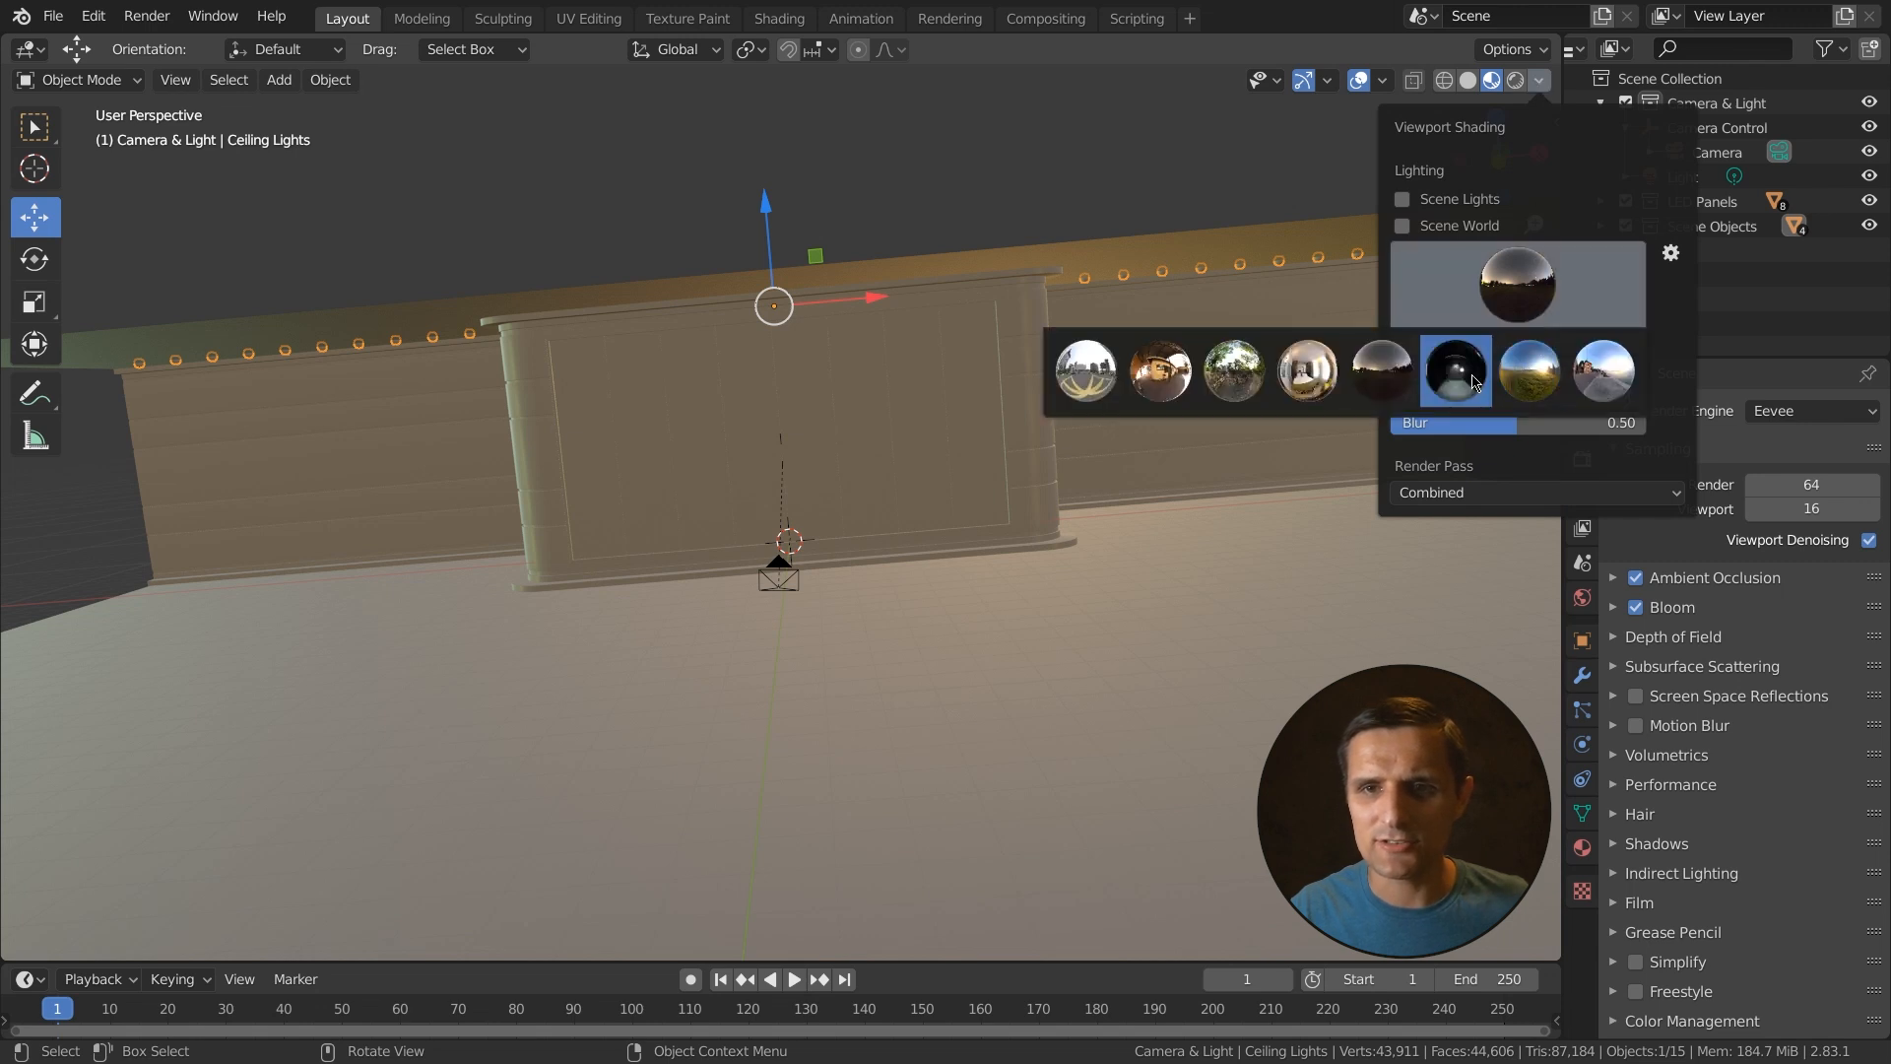
{"action": "left_click", "coordinate": [1463, 380]}
{"action": "middle_click_drag", "start_coordinate": [1154, 504], "coordinate": [1197, 477]}
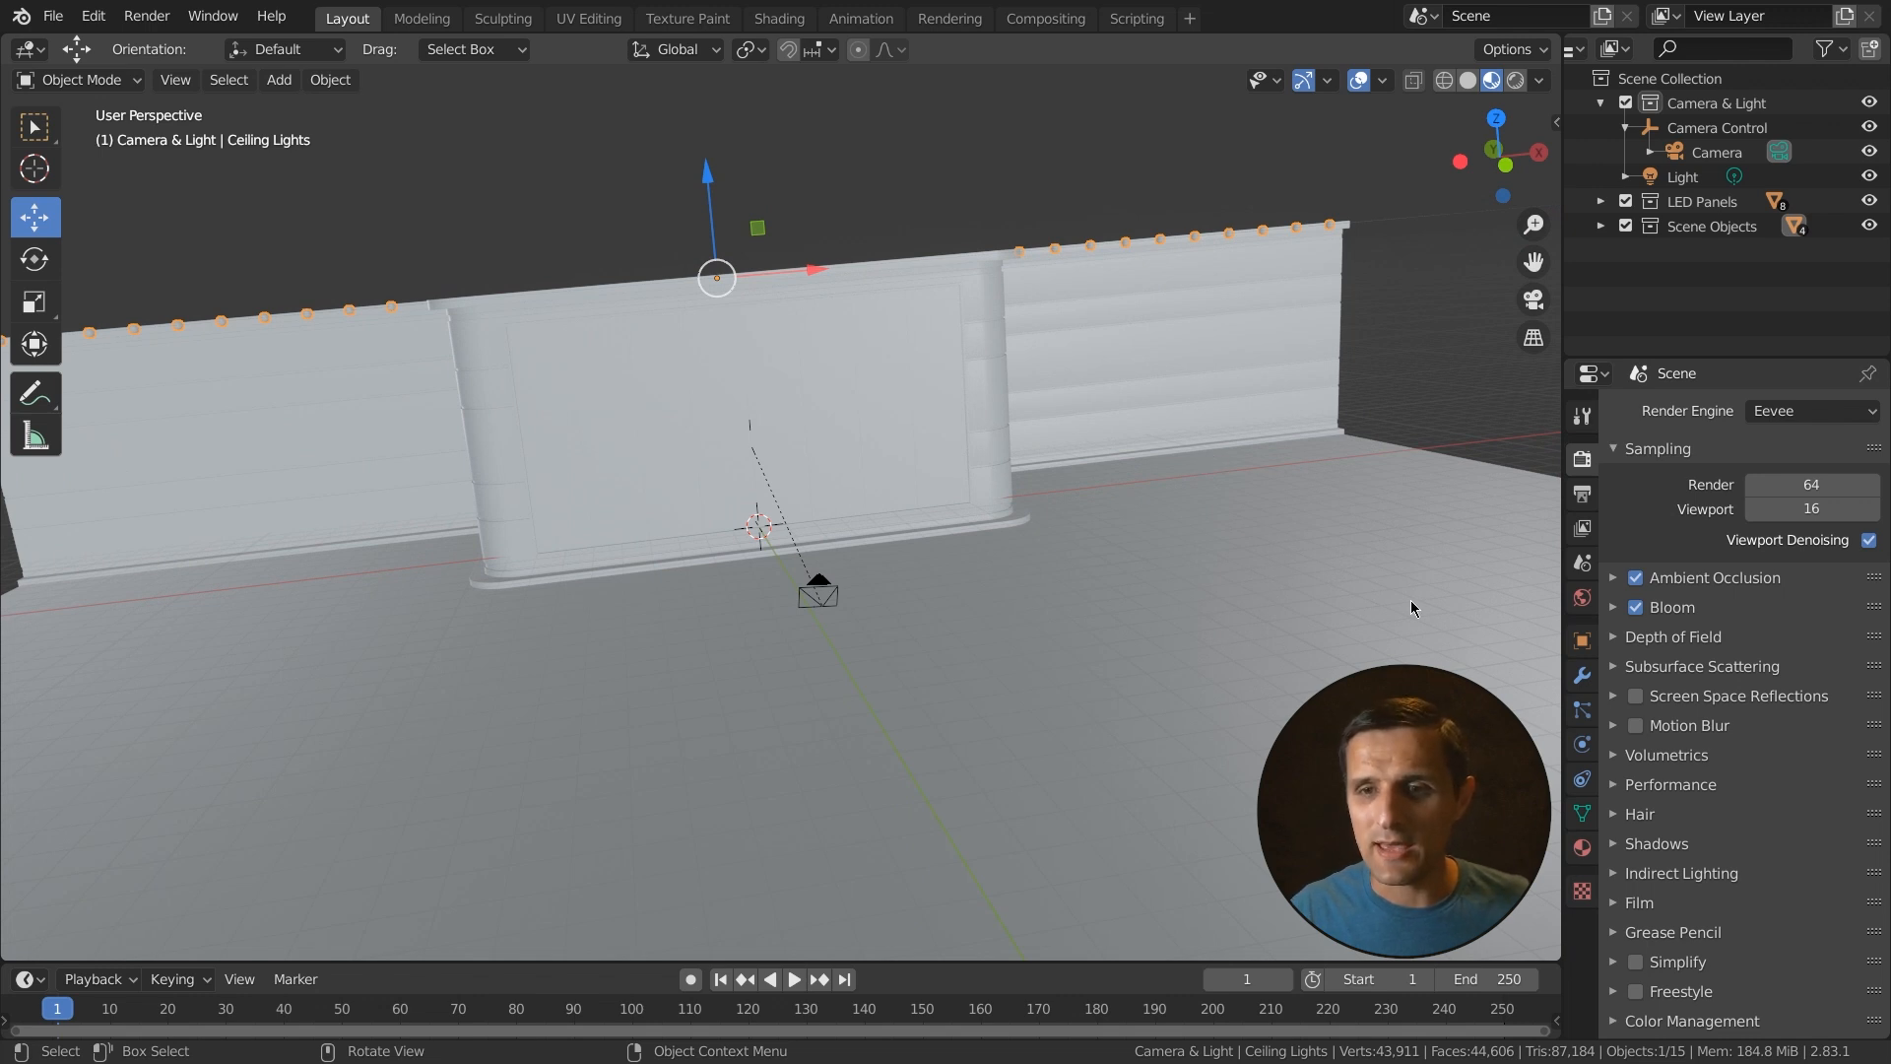
- Enable Screen Space Reflections and expand the Film settings
{"action": "left_click", "coordinate": [1636, 696]}
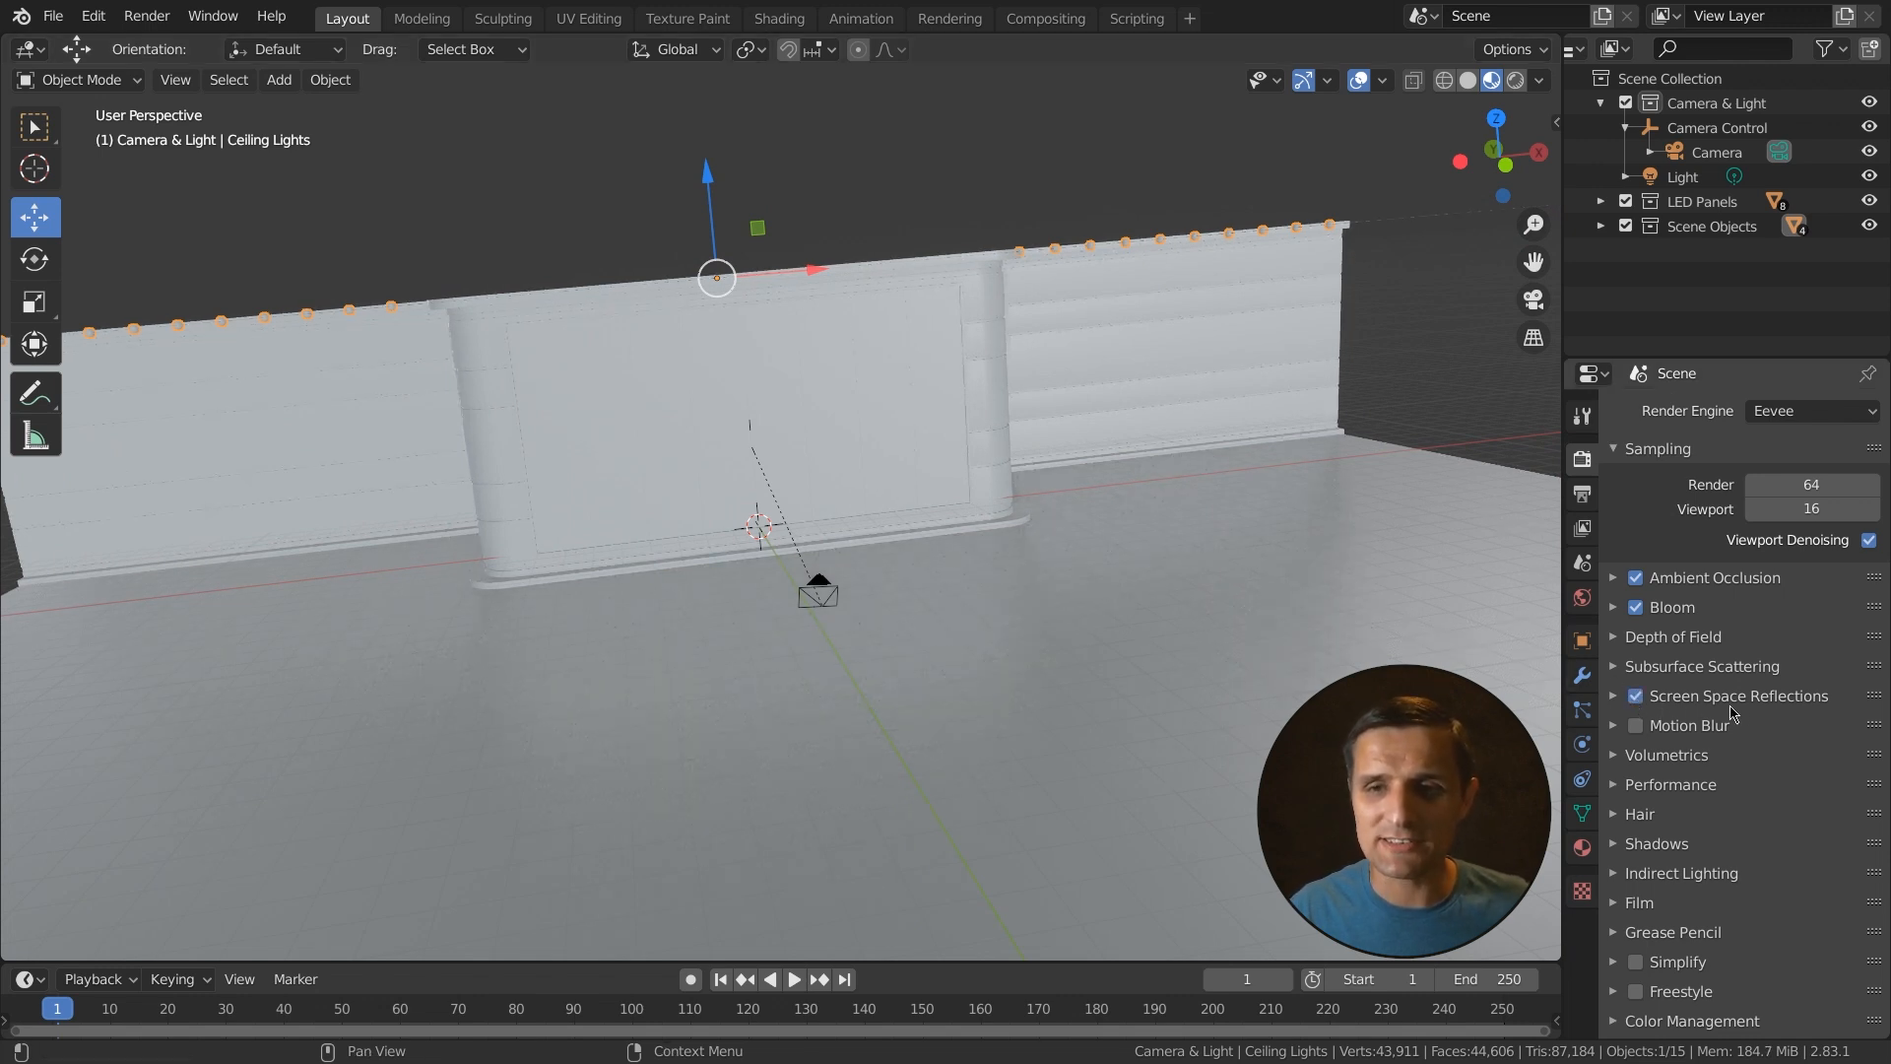
{"action": "middle_click_drag", "start_coordinate": [1131, 386], "coordinate": [1076, 553]}
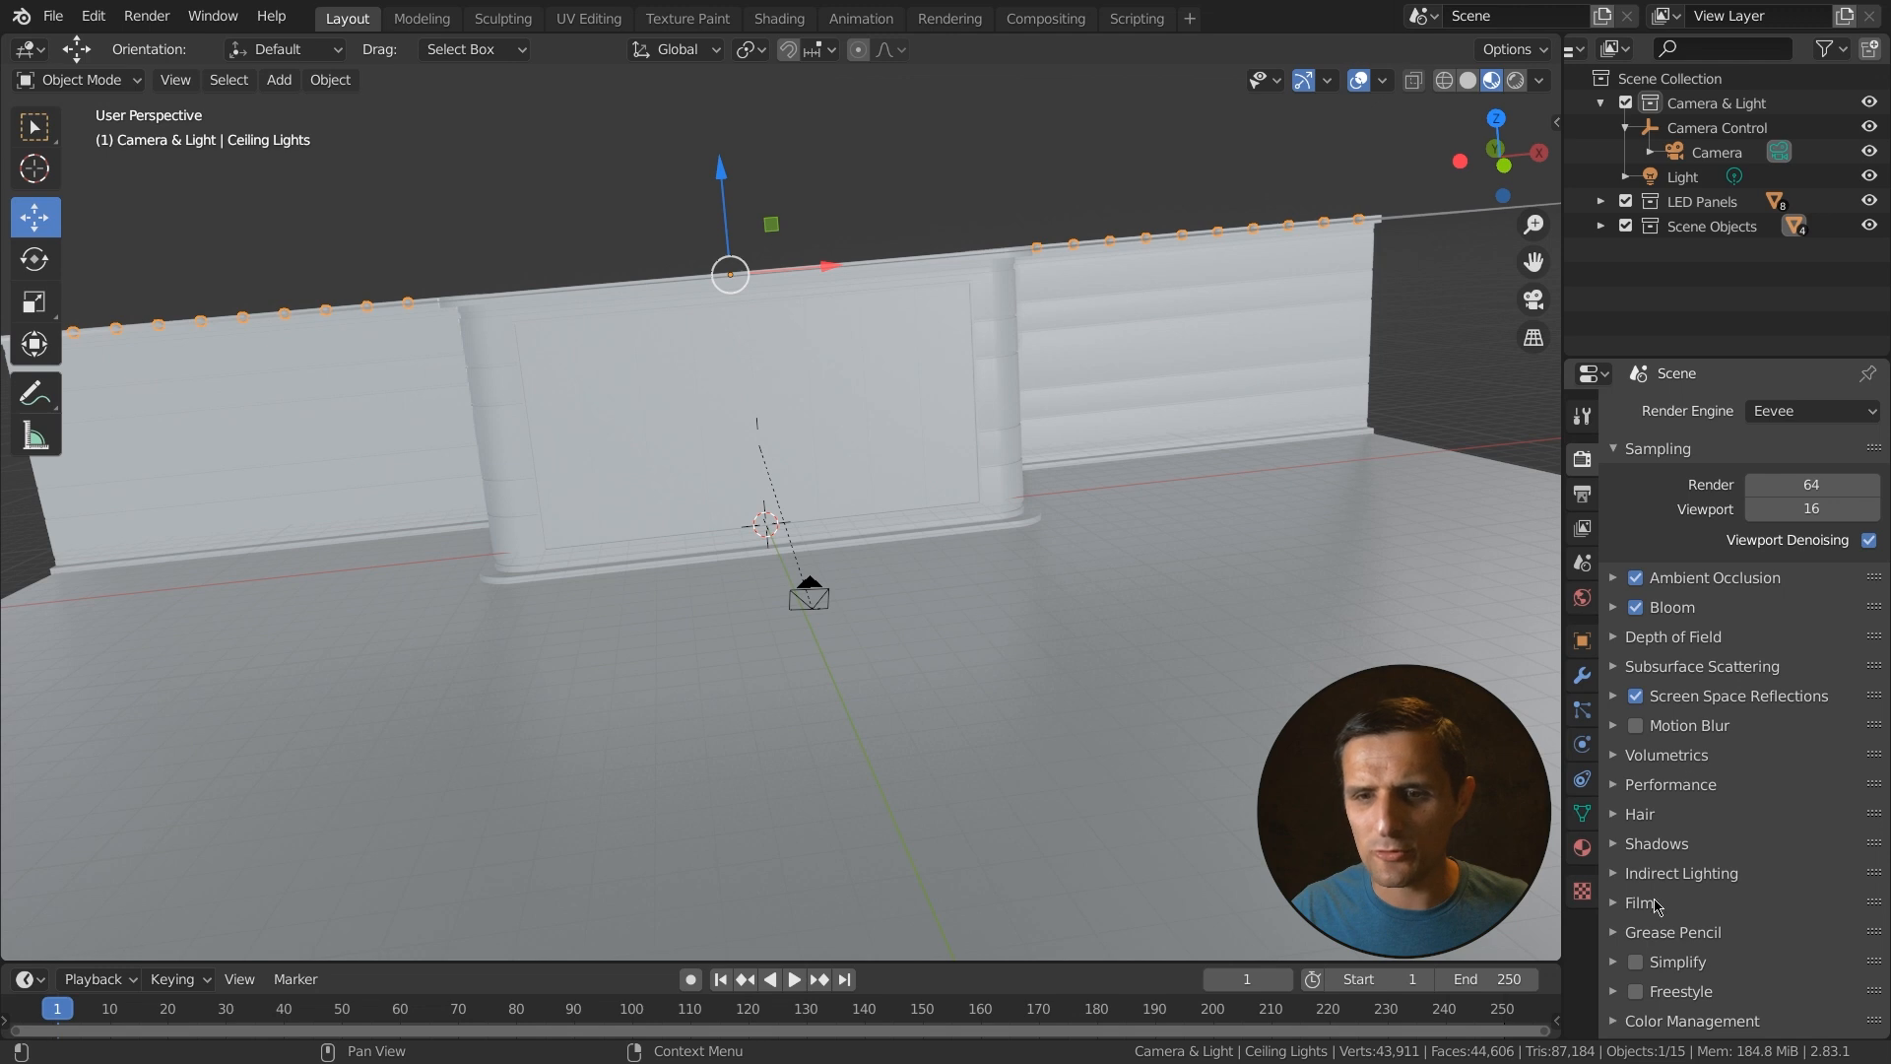
{"action": "left_click", "coordinate": [1616, 906]}
{"action": "scroll", "coordinate": [1719, 839], "scroll_direction": "down", "scroll_amount": 2}
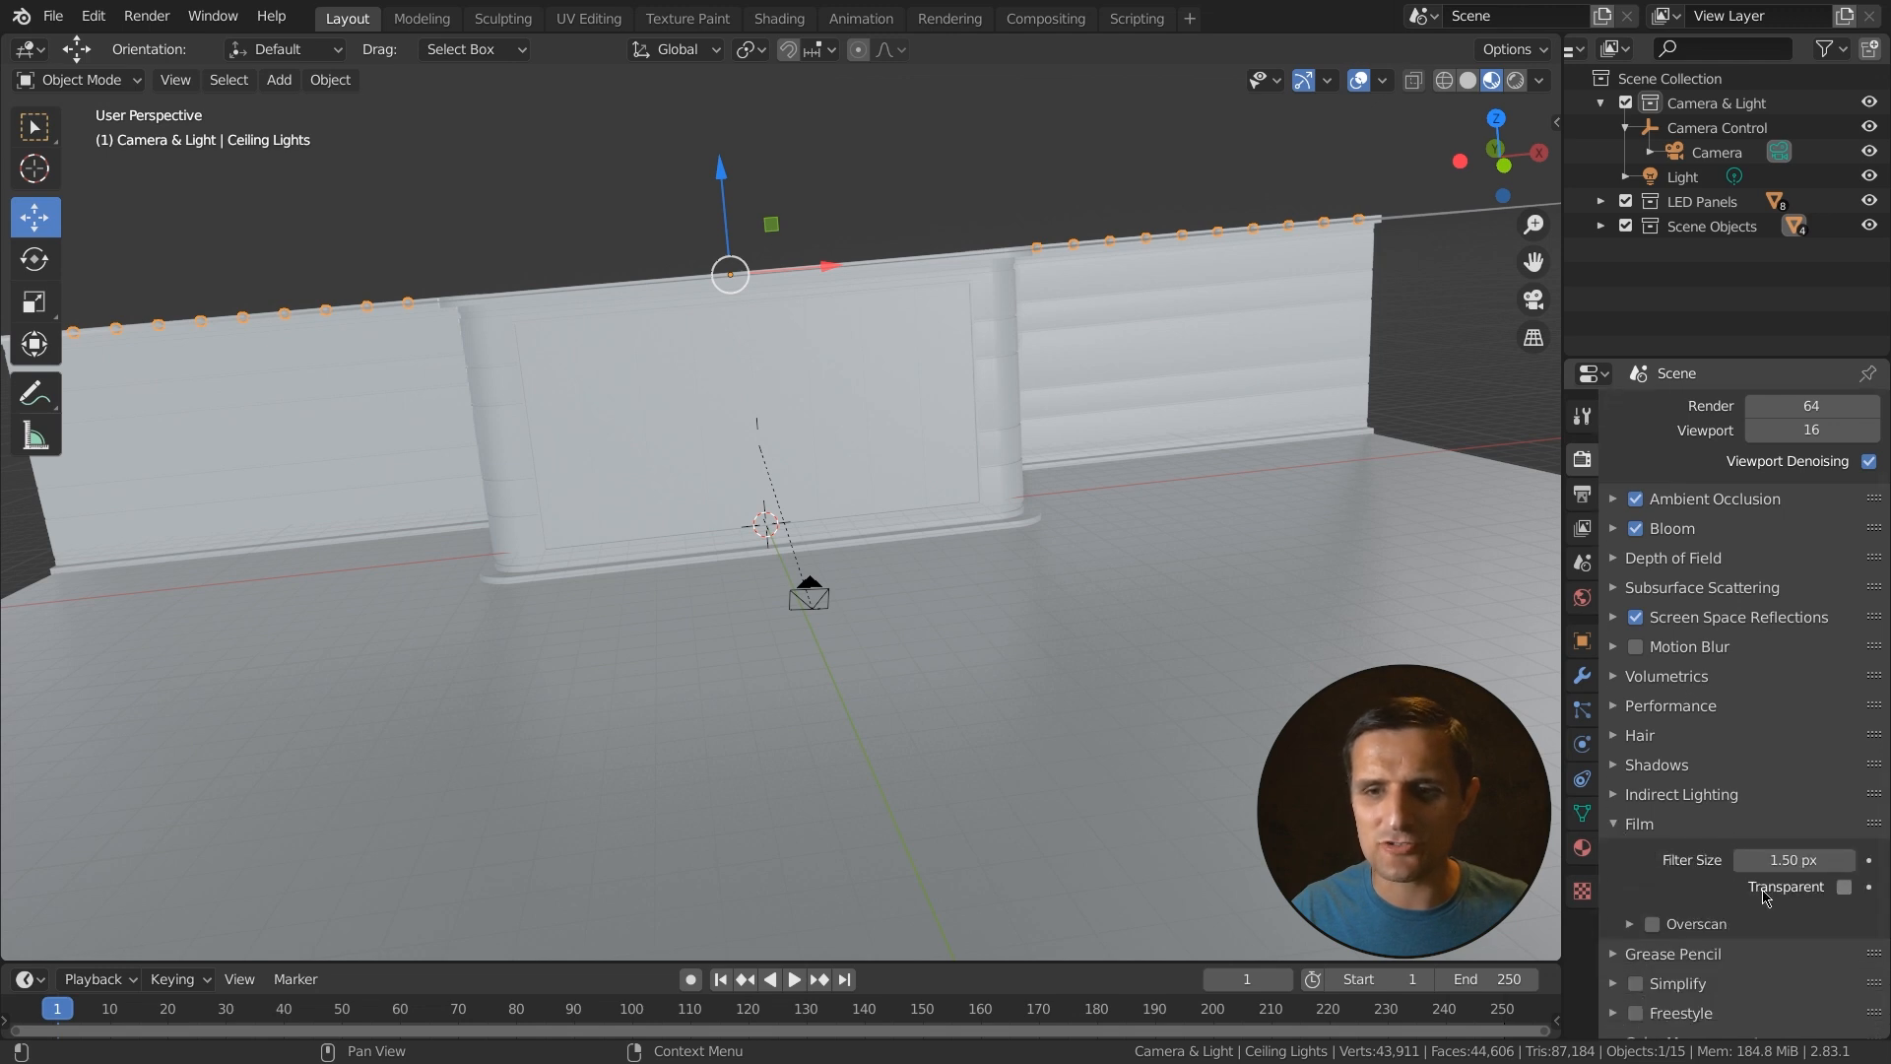
- Switch to Rendered shading, enable the Film's Transparent option, and collapse the Film section
{"action": "left_click", "coordinate": [1517, 83]}
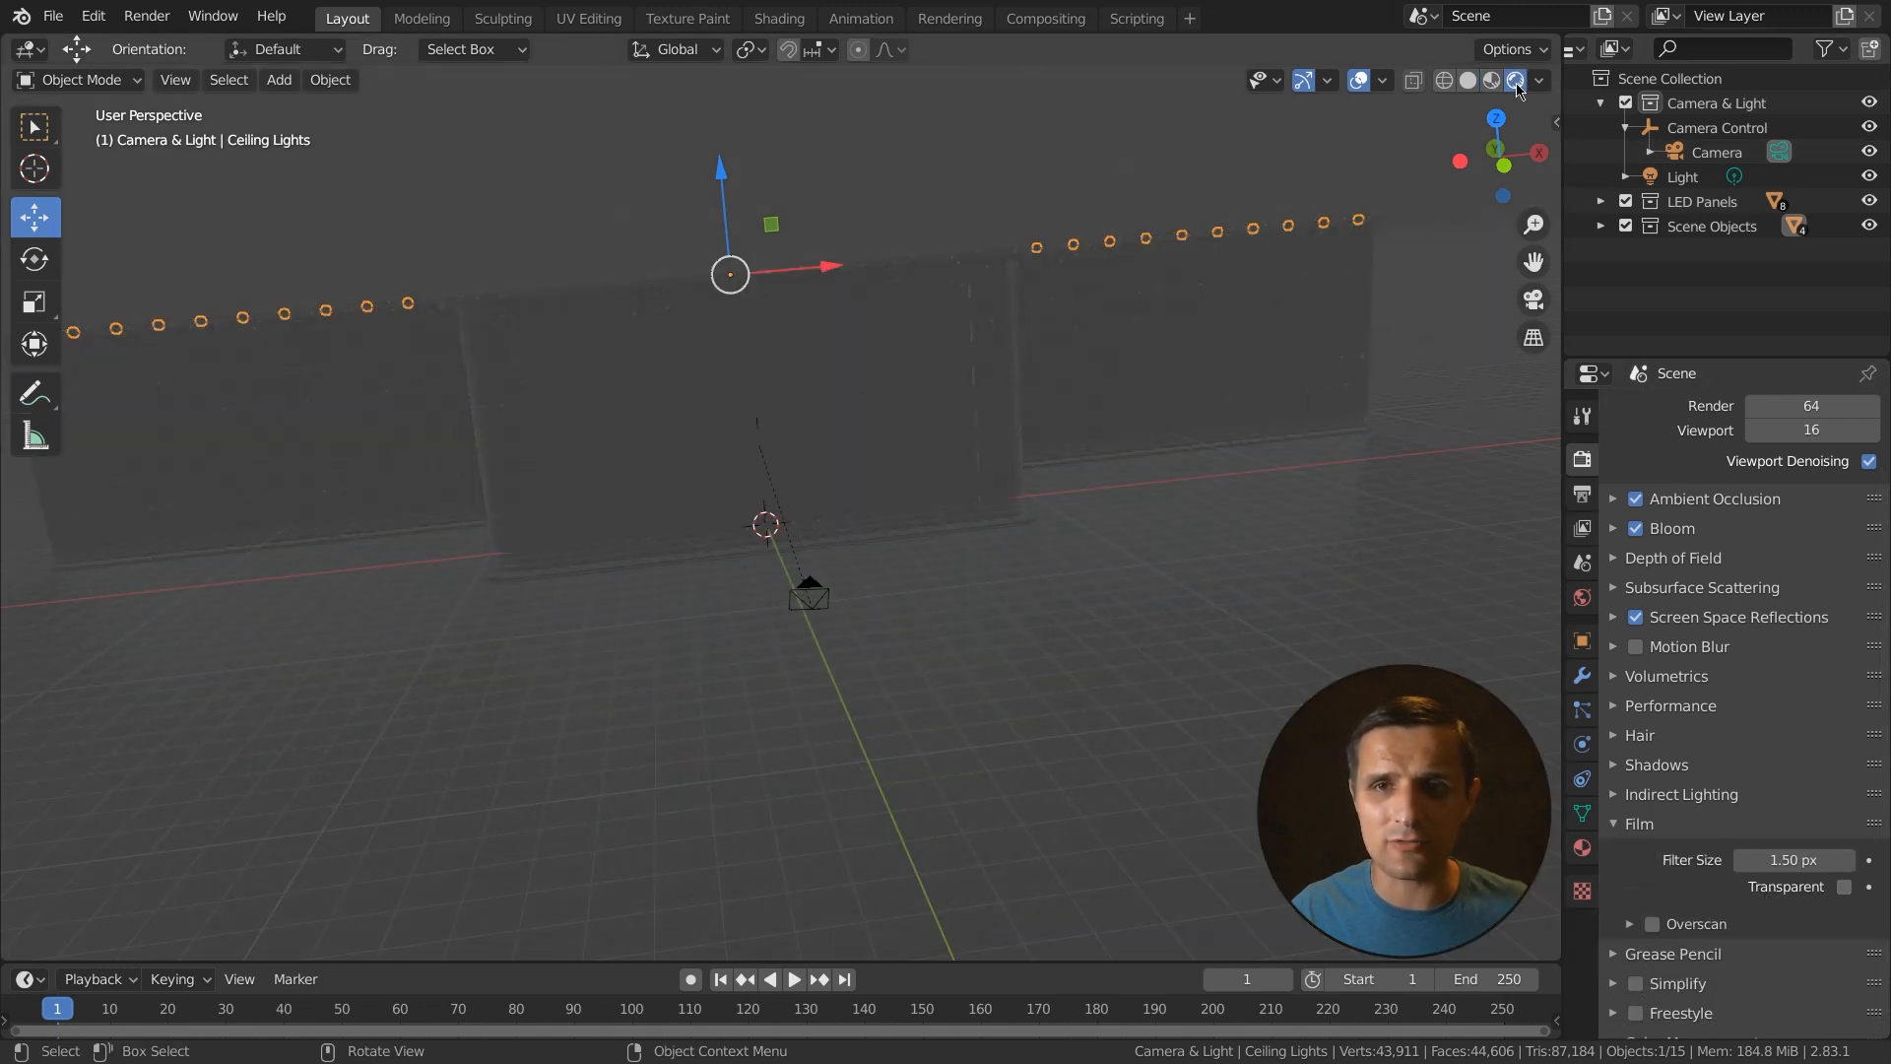
{"action": "scroll", "coordinate": [1259, 276], "scroll_direction": "down", "scroll_amount": 1}
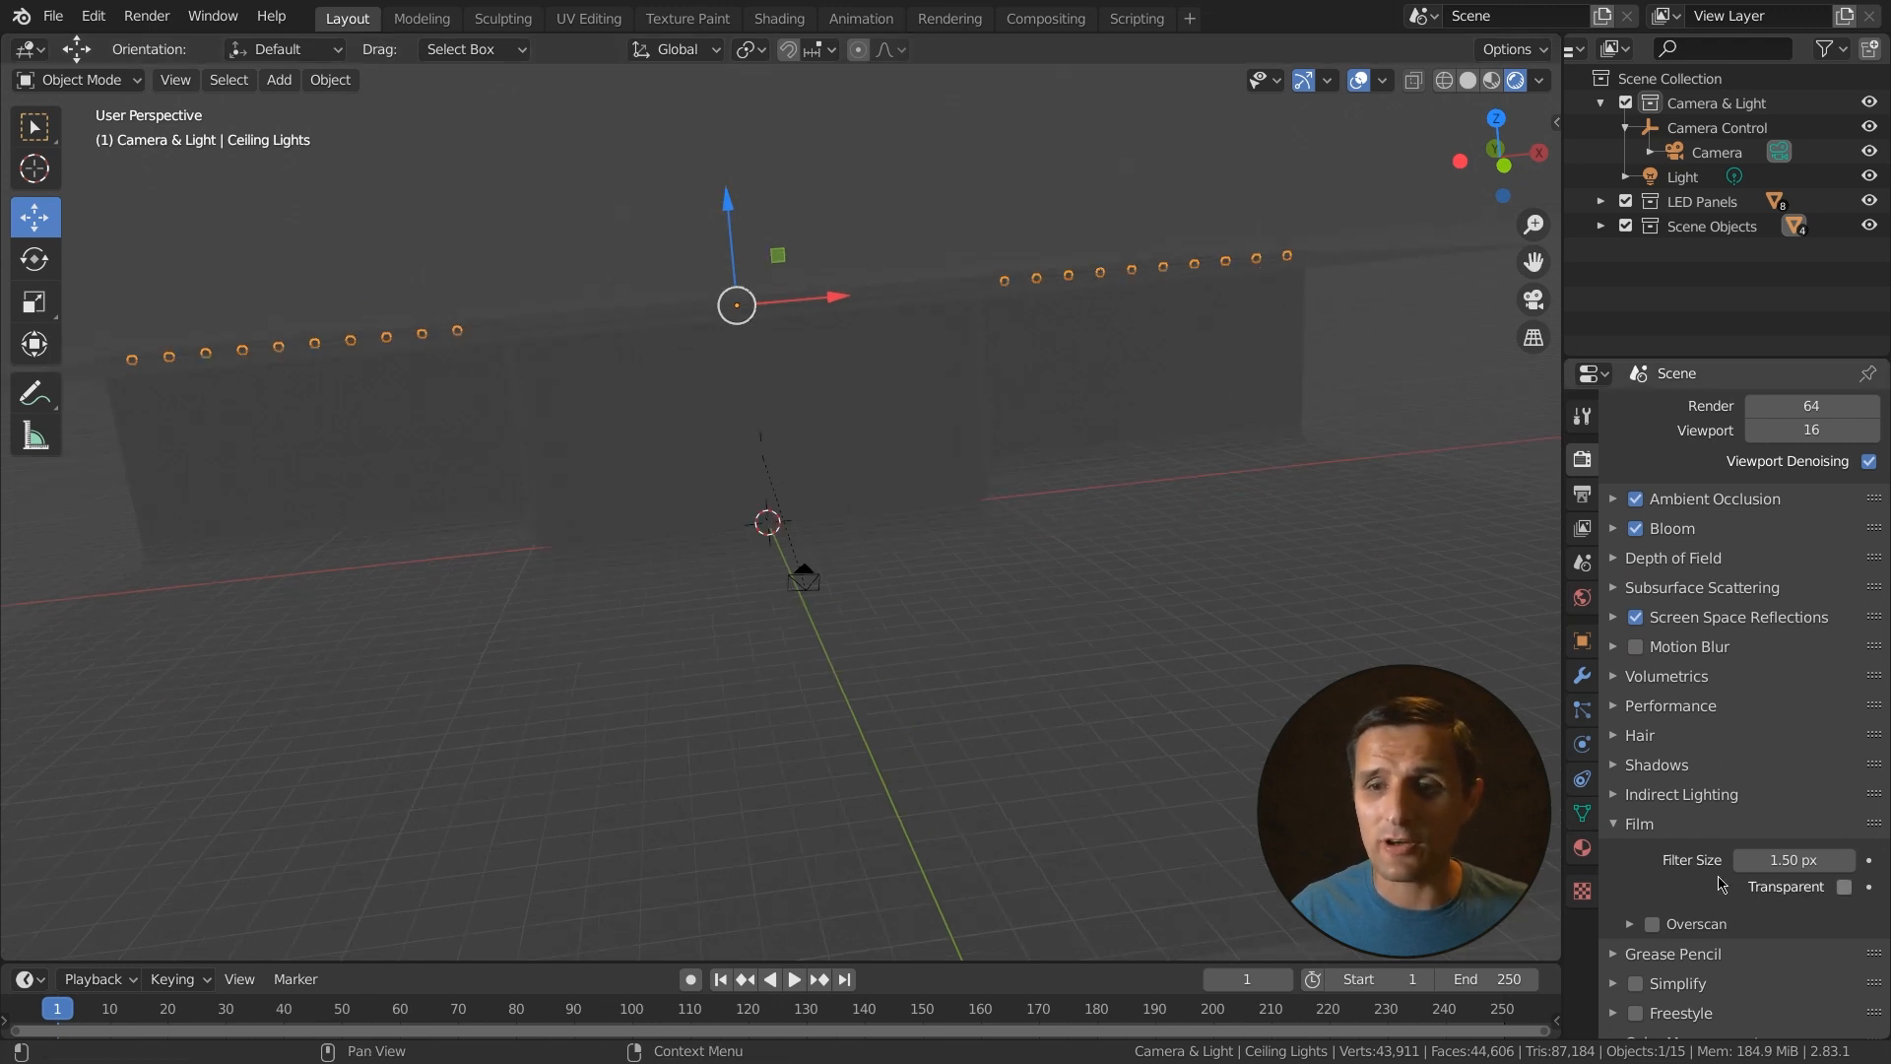
{"action": "left_click", "coordinate": [1844, 887]}
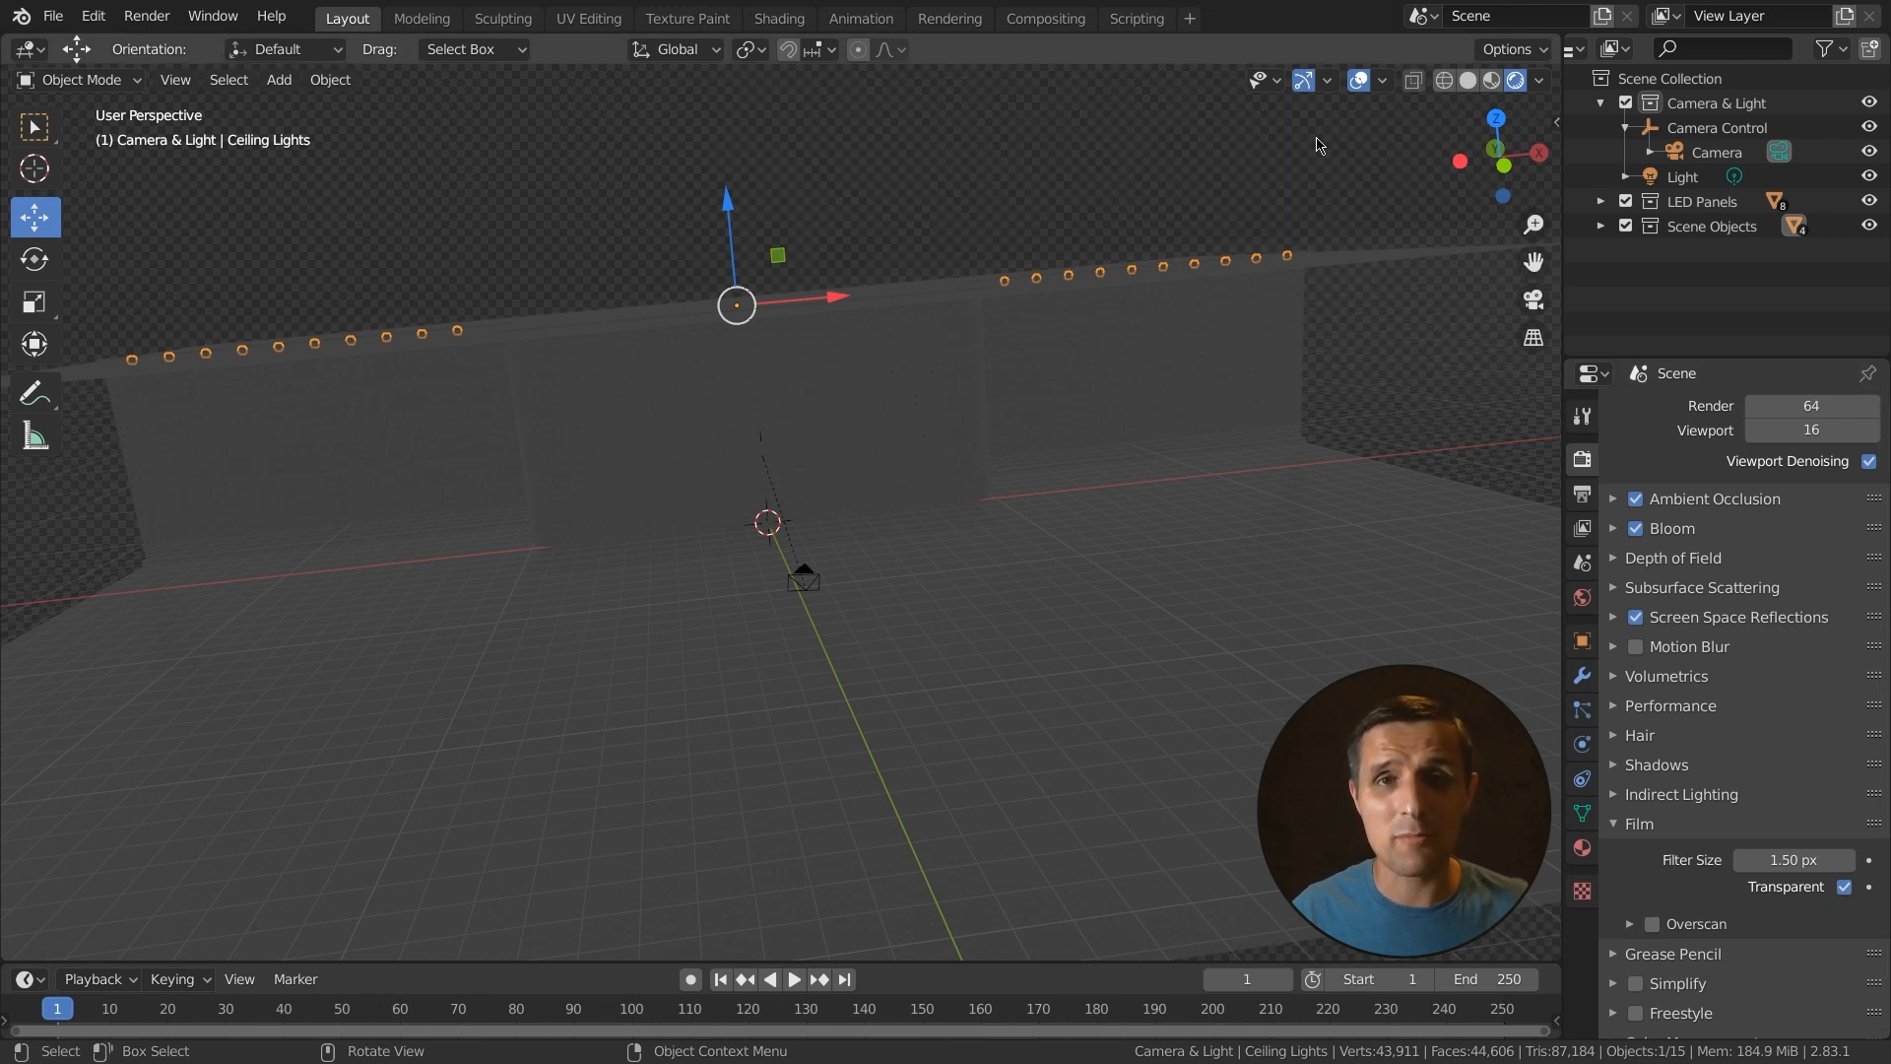
{"action": "left_click", "coordinate": [1631, 823]}
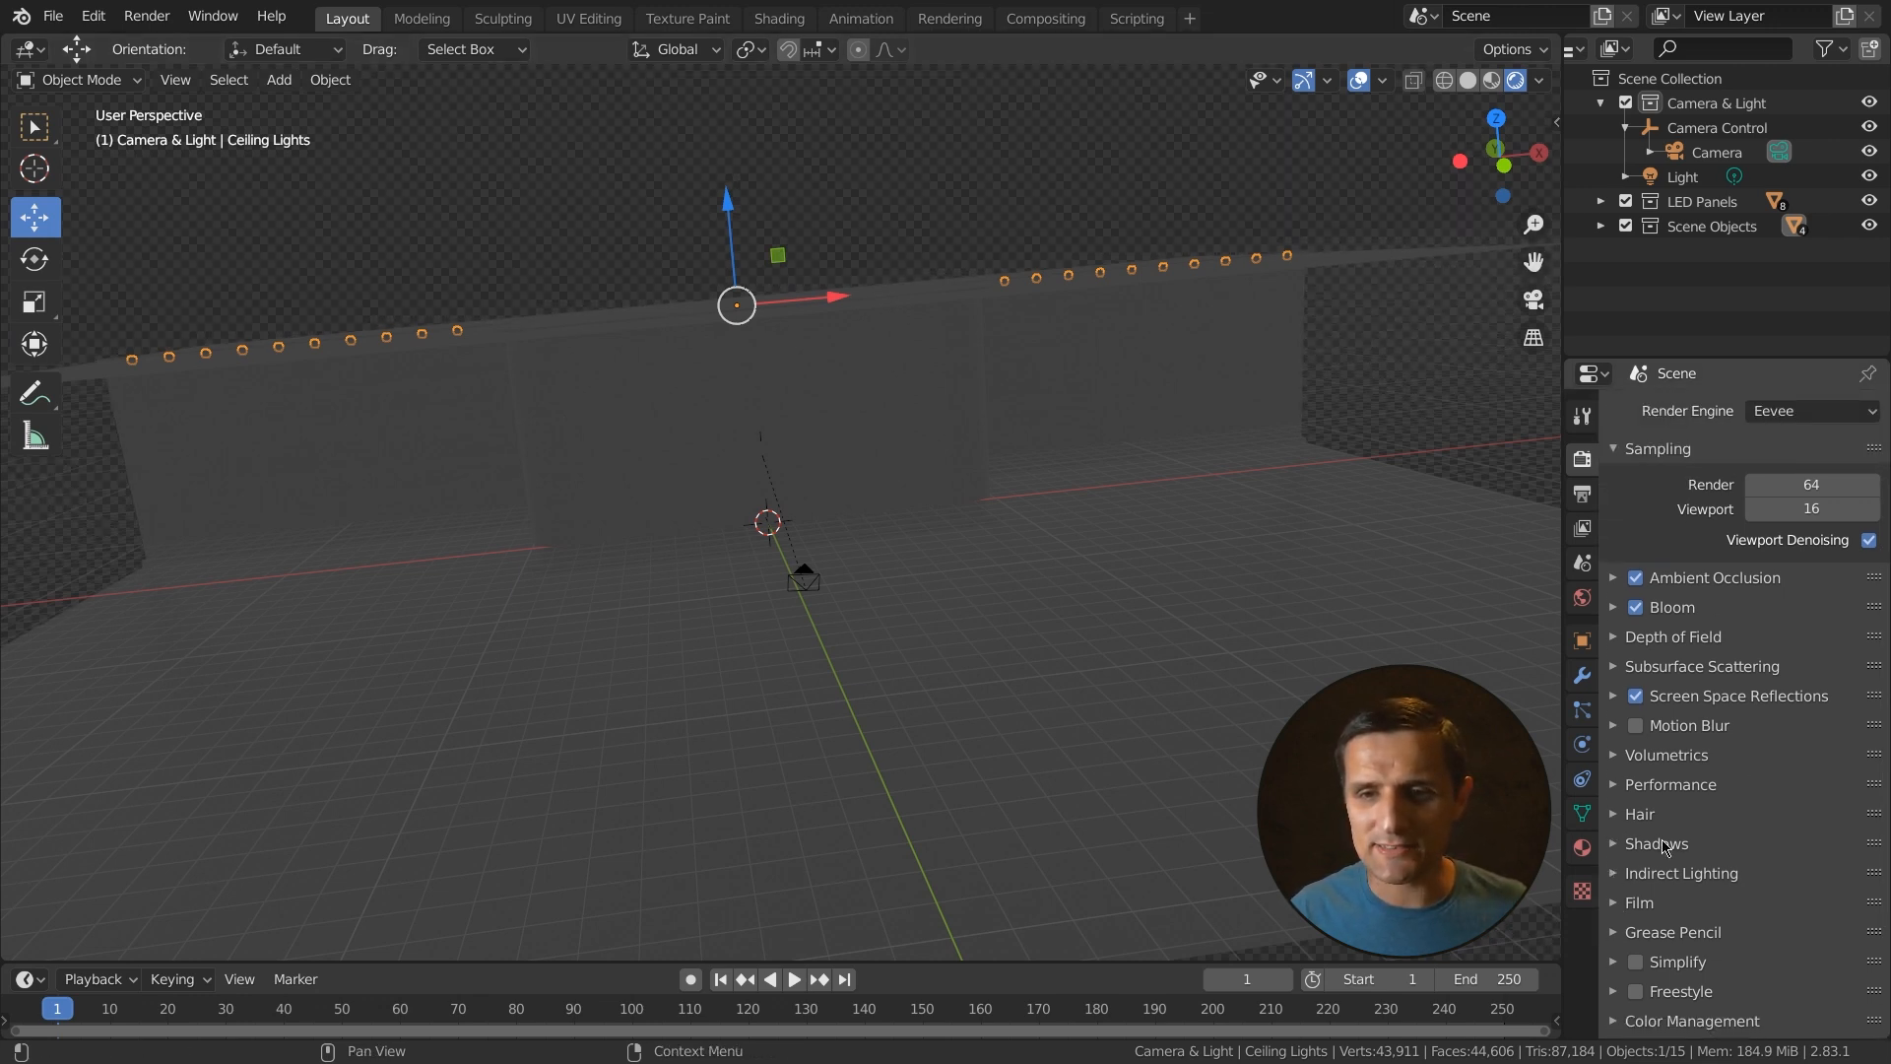
- Expand Color Management and set the View Transform to Standard
{"action": "left_click", "coordinate": [1627, 1022]}
{"action": "scroll", "coordinate": [1665, 947], "scroll_direction": "down", "scroll_amount": 4}
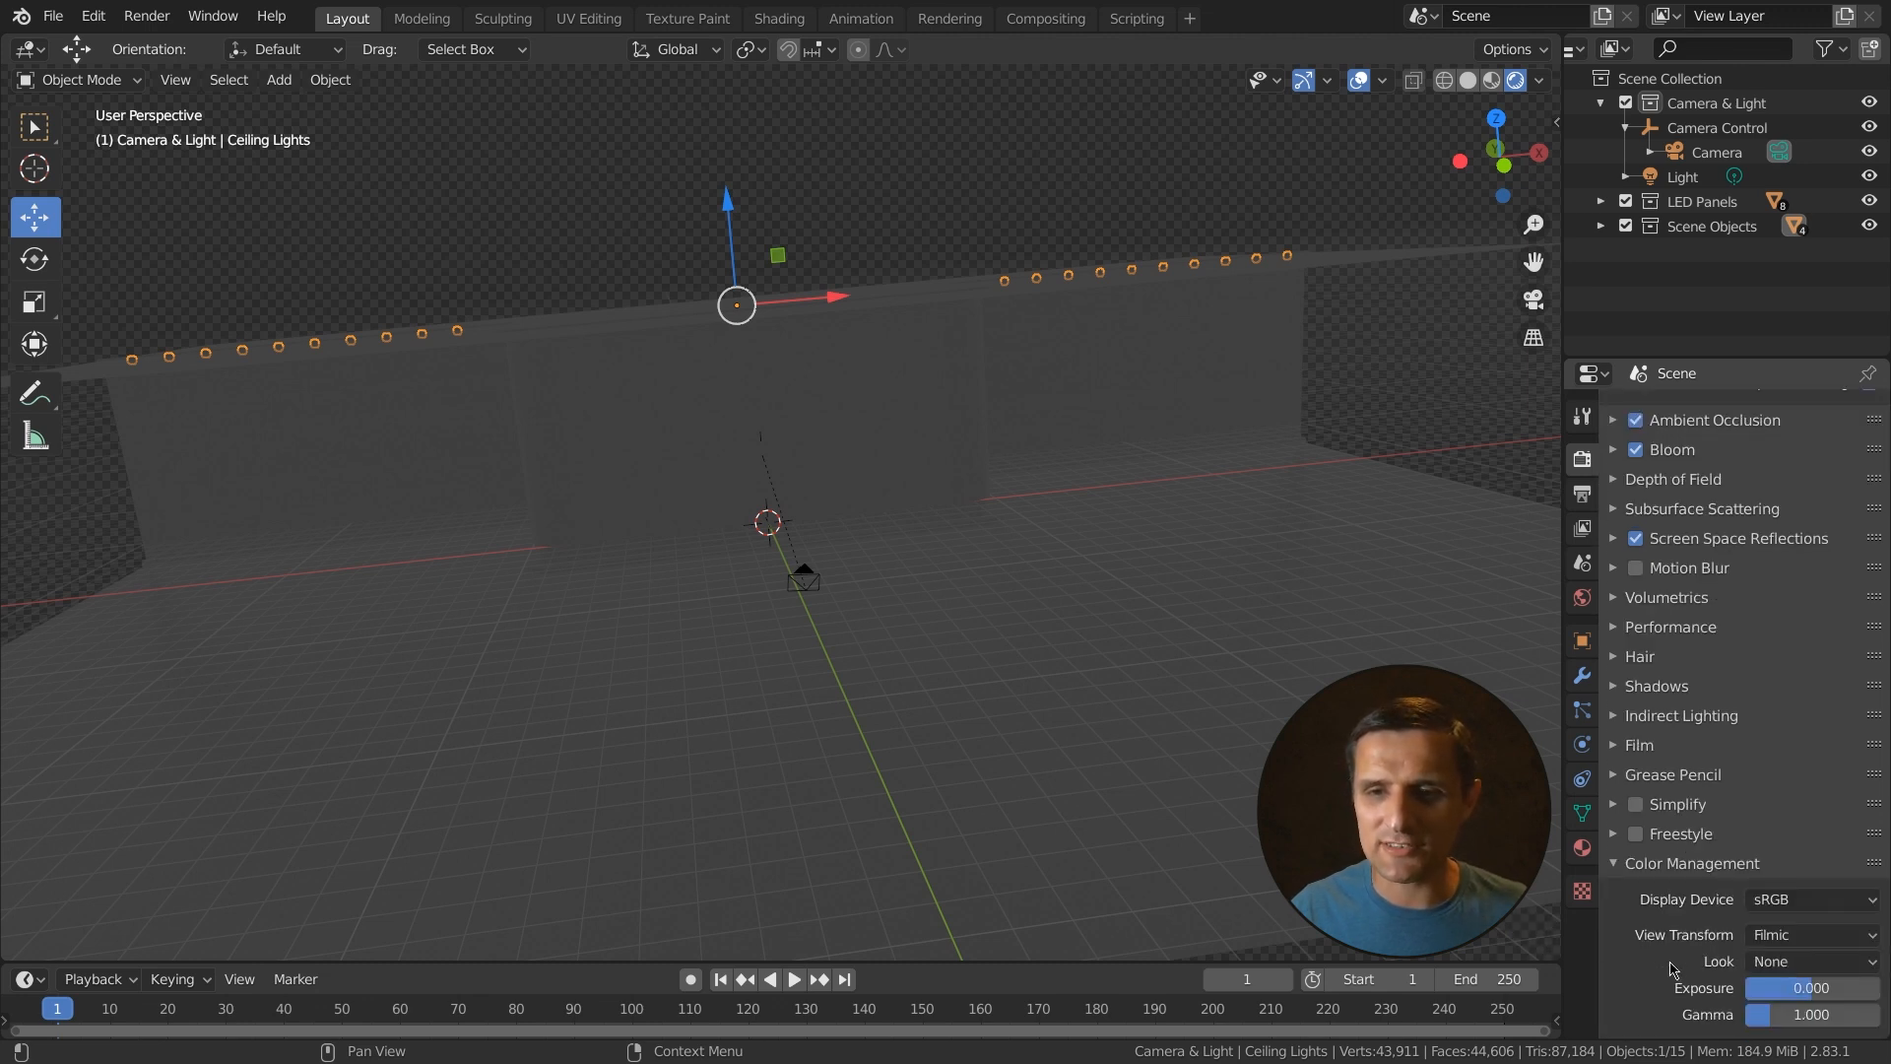
{"action": "left_click", "coordinate": [1758, 937]}
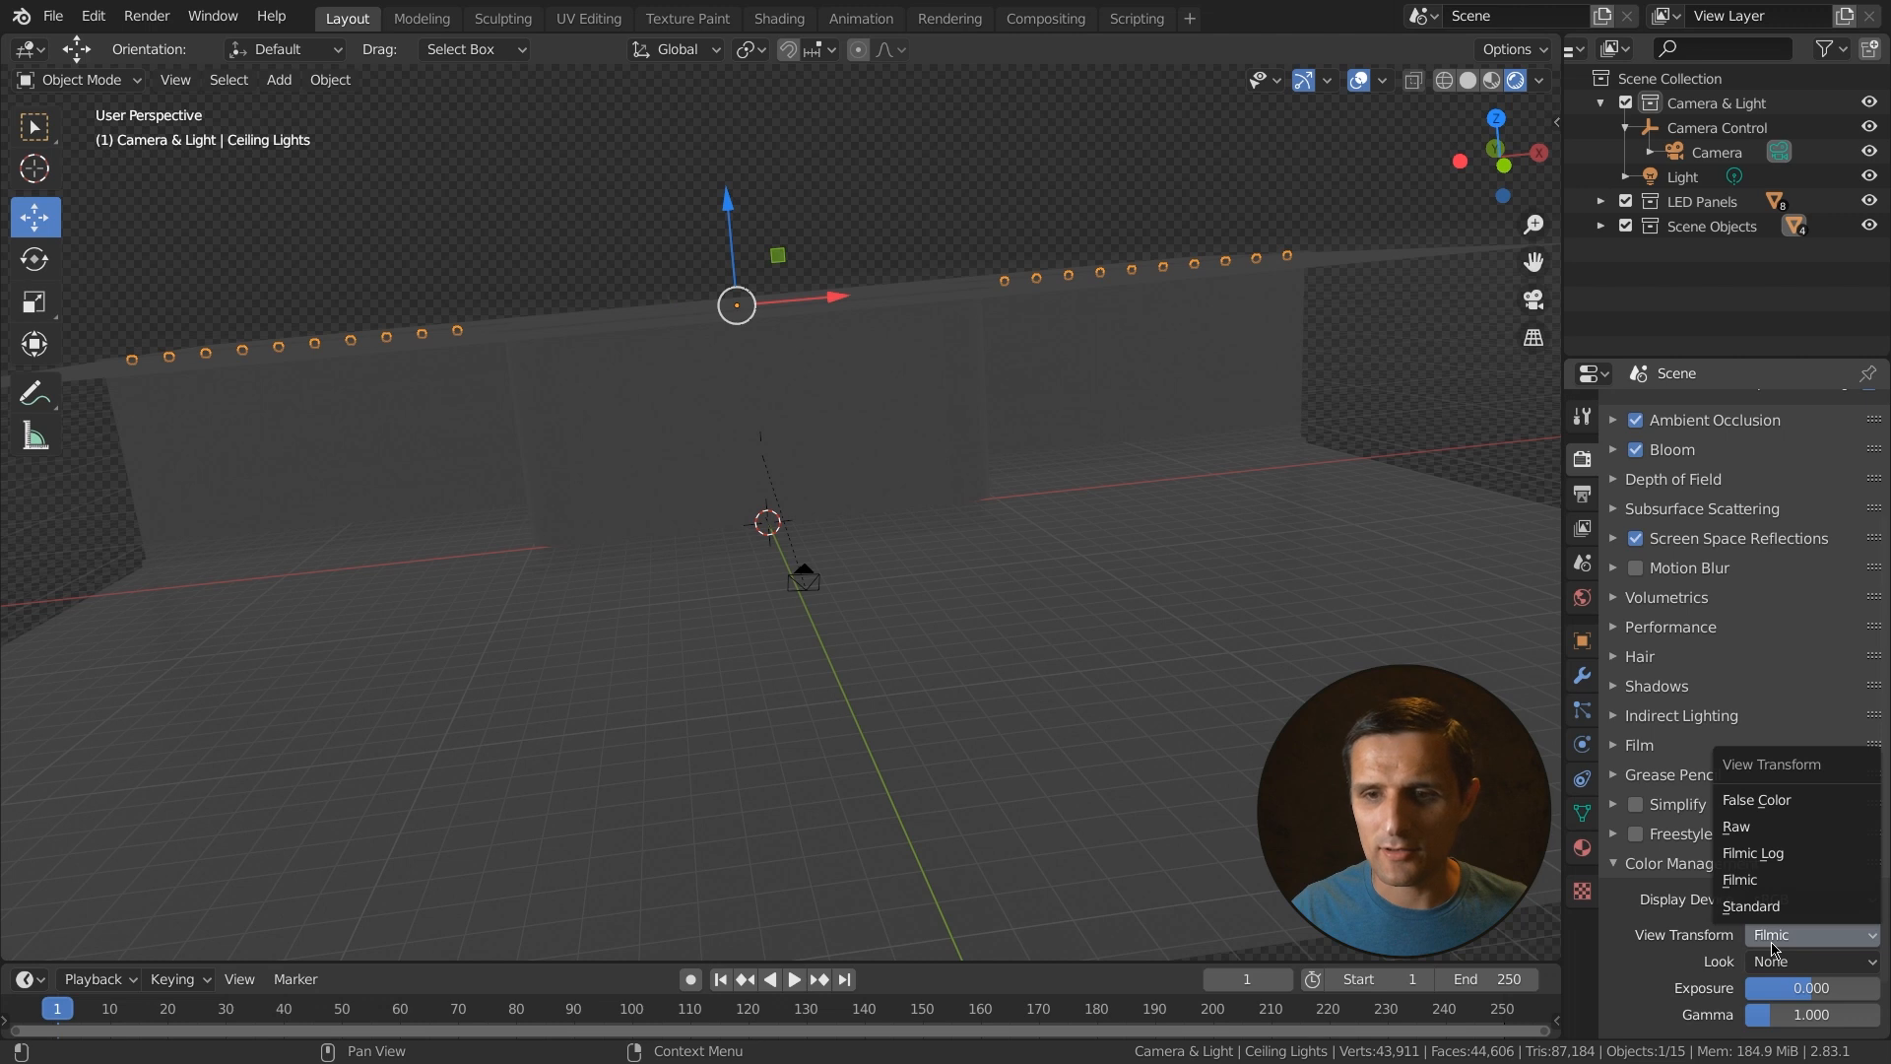
{"action": "left_click", "coordinate": [1755, 908]}
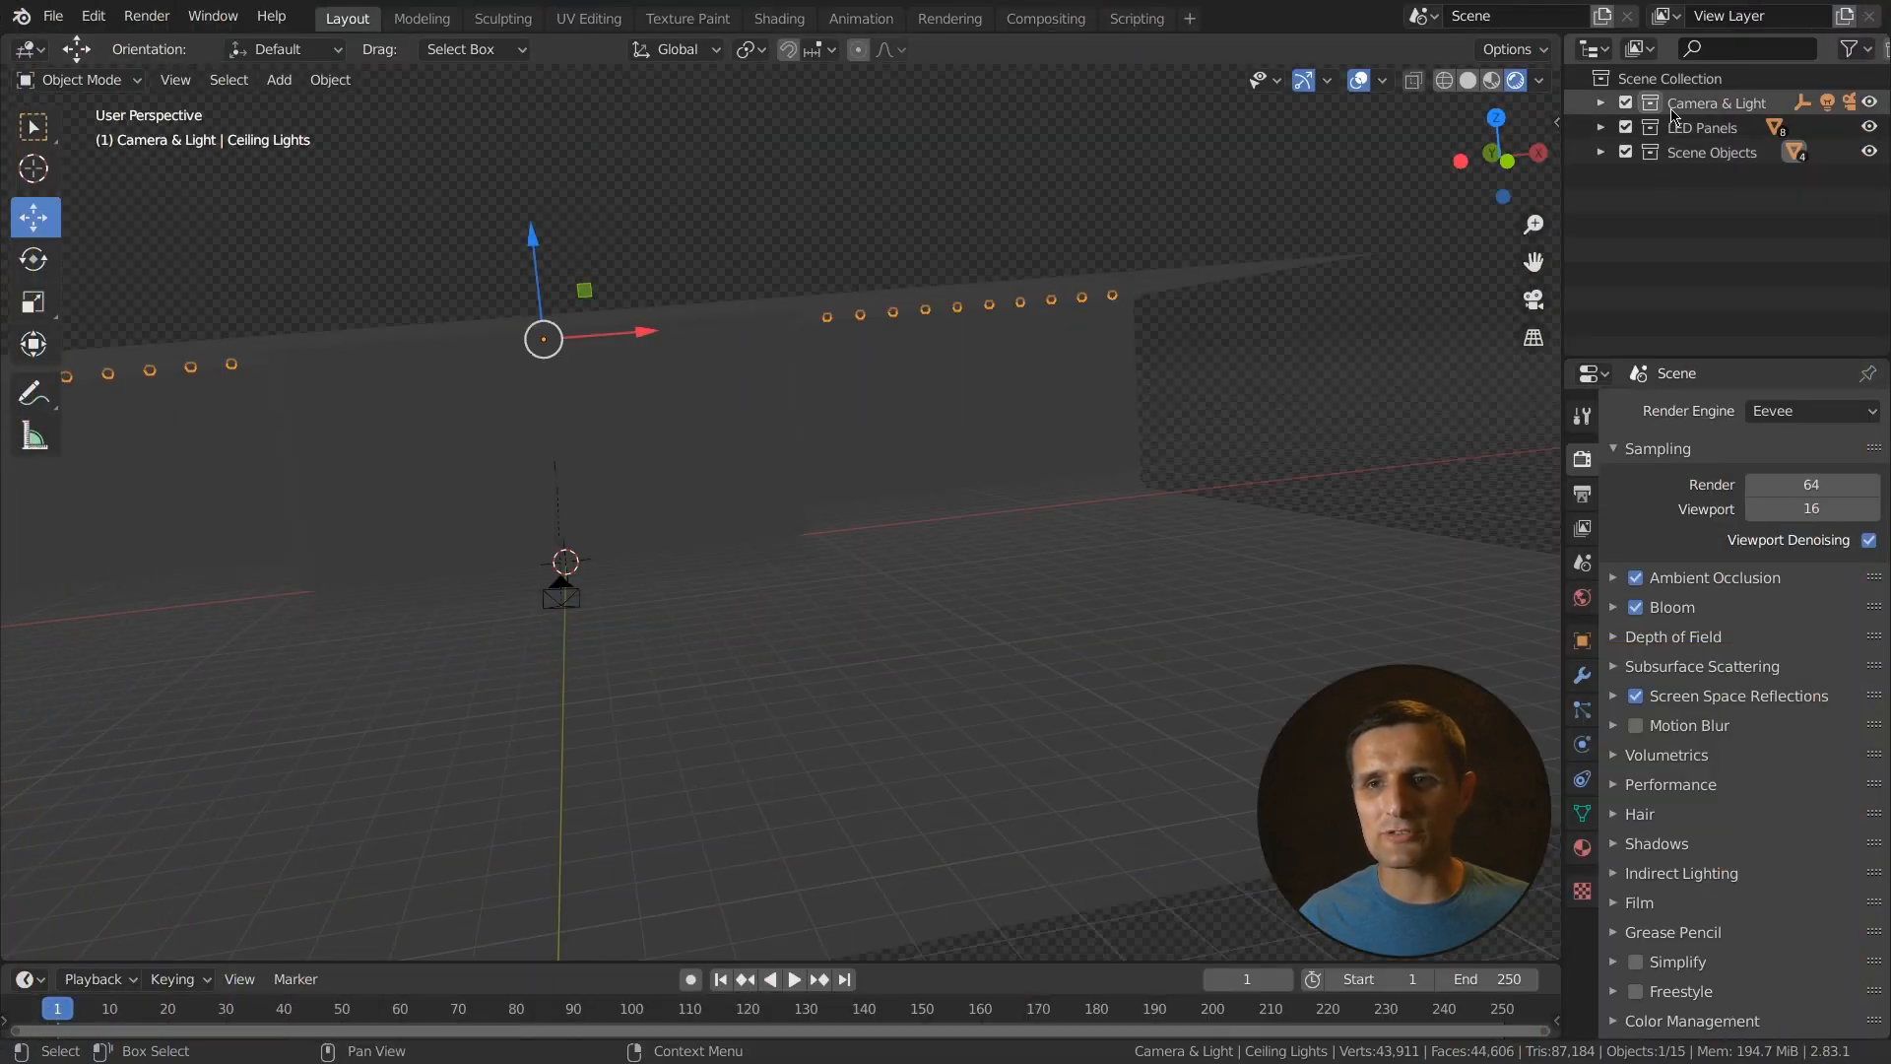
- Select the Light object and reset its location and rotation values to 0
{"action": "left_click", "coordinate": [1600, 102]}
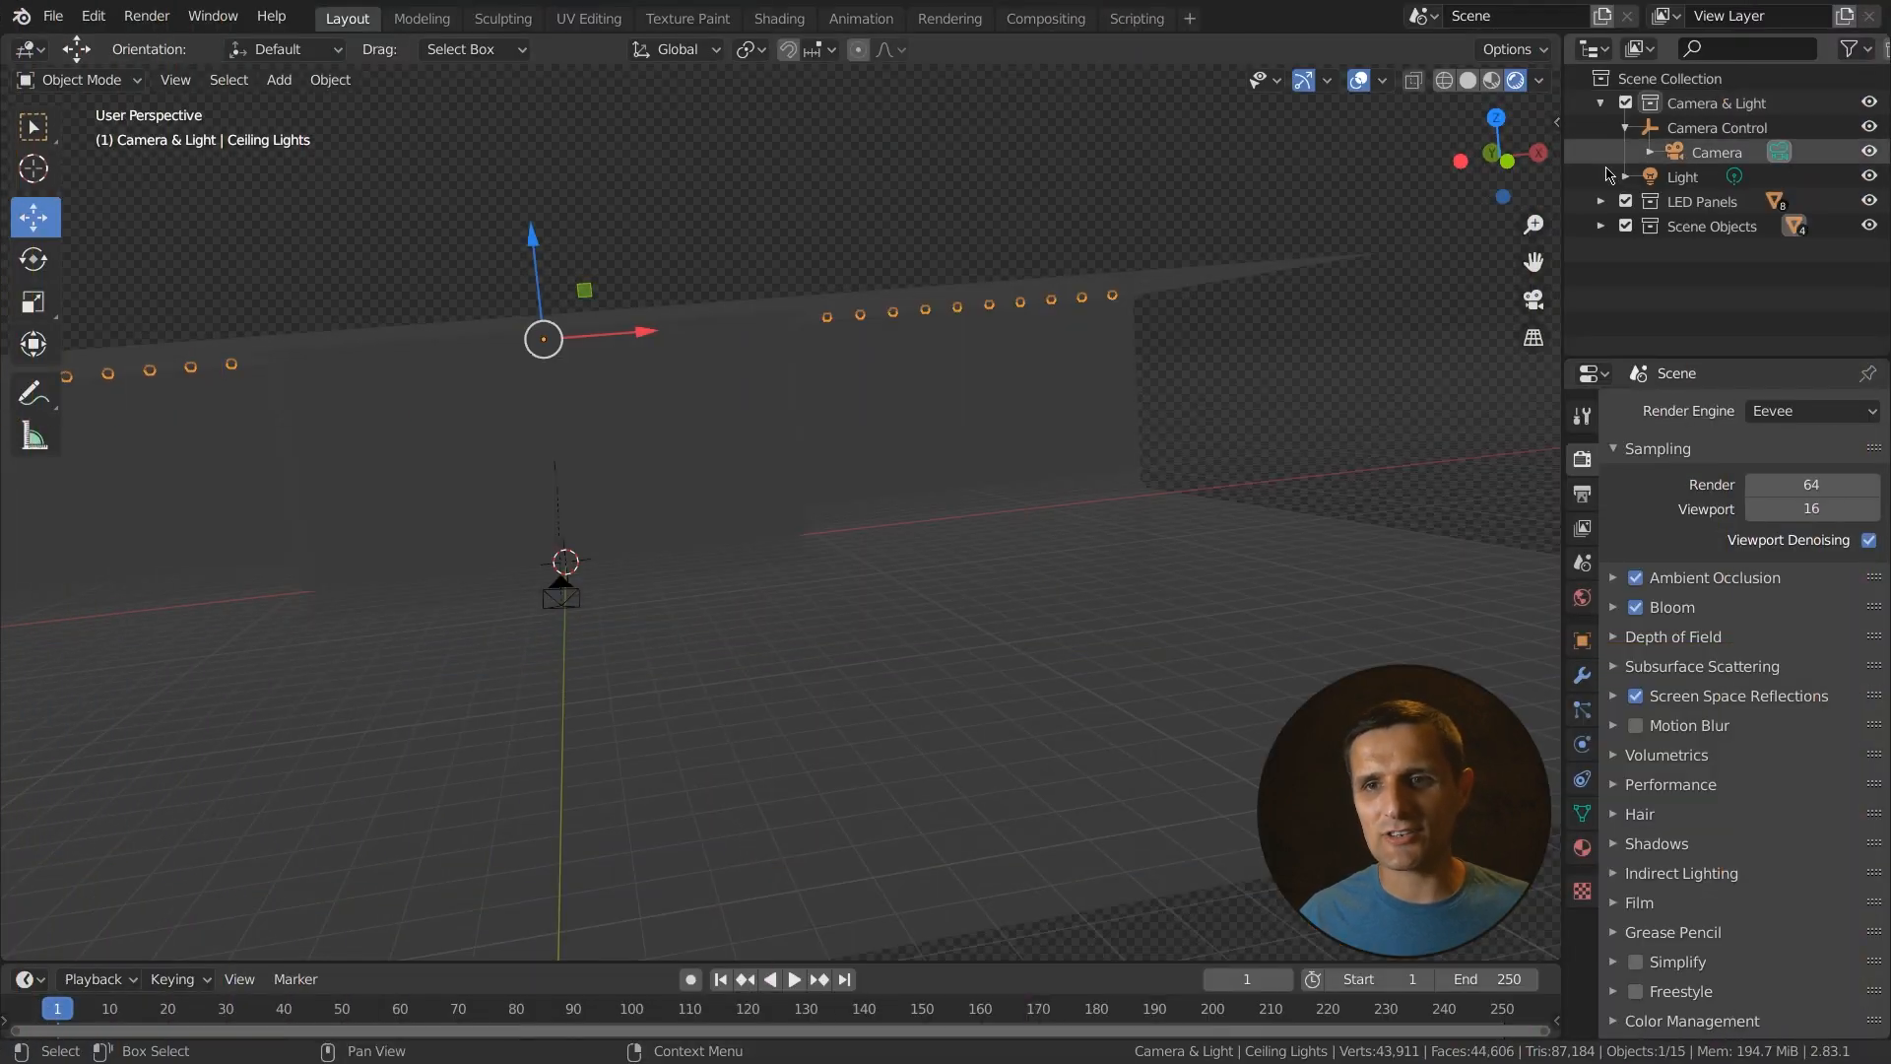
{"action": "left_click", "coordinate": [1682, 178]}
{"action": "scroll", "coordinate": [1060, 493], "scroll_direction": "down", "scroll_amount": 4}
{"action": "middle_click_drag", "start_coordinate": [831, 519], "coordinate": [1063, 548]}
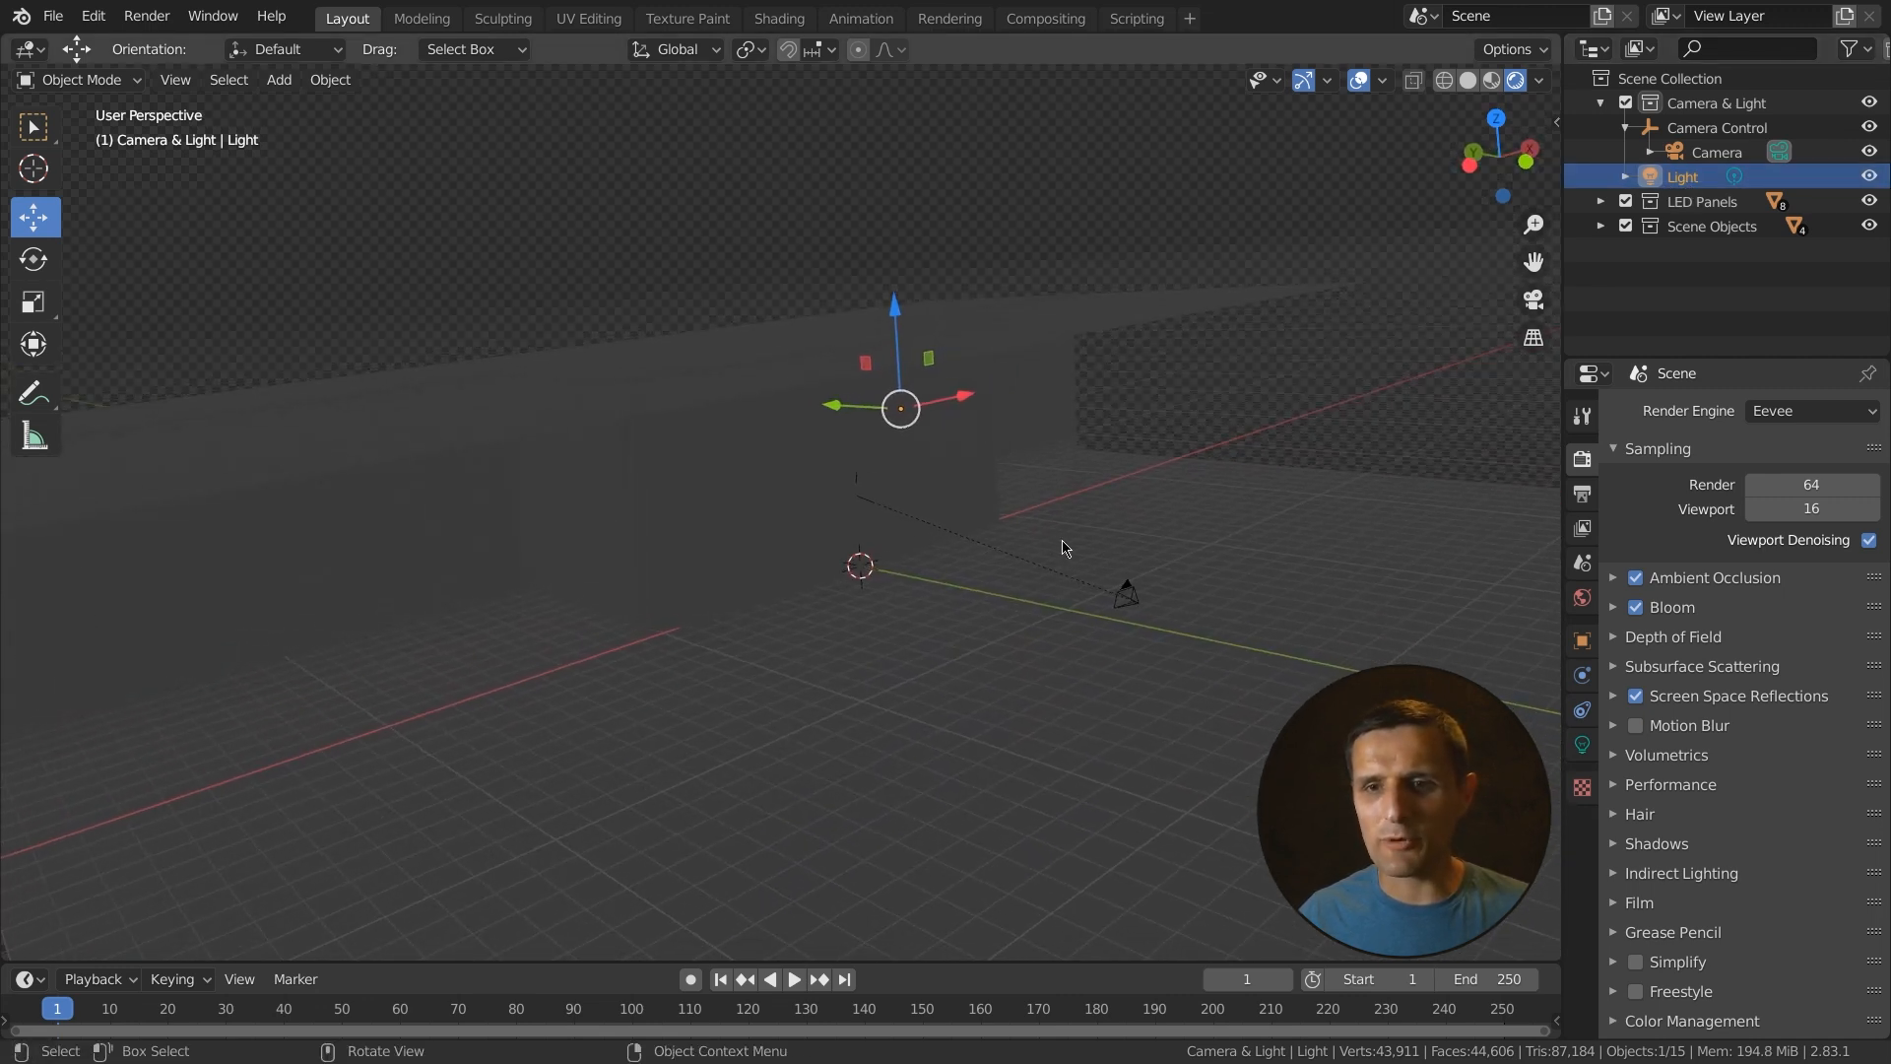
{"action": "left_click", "coordinate": [1584, 646]}
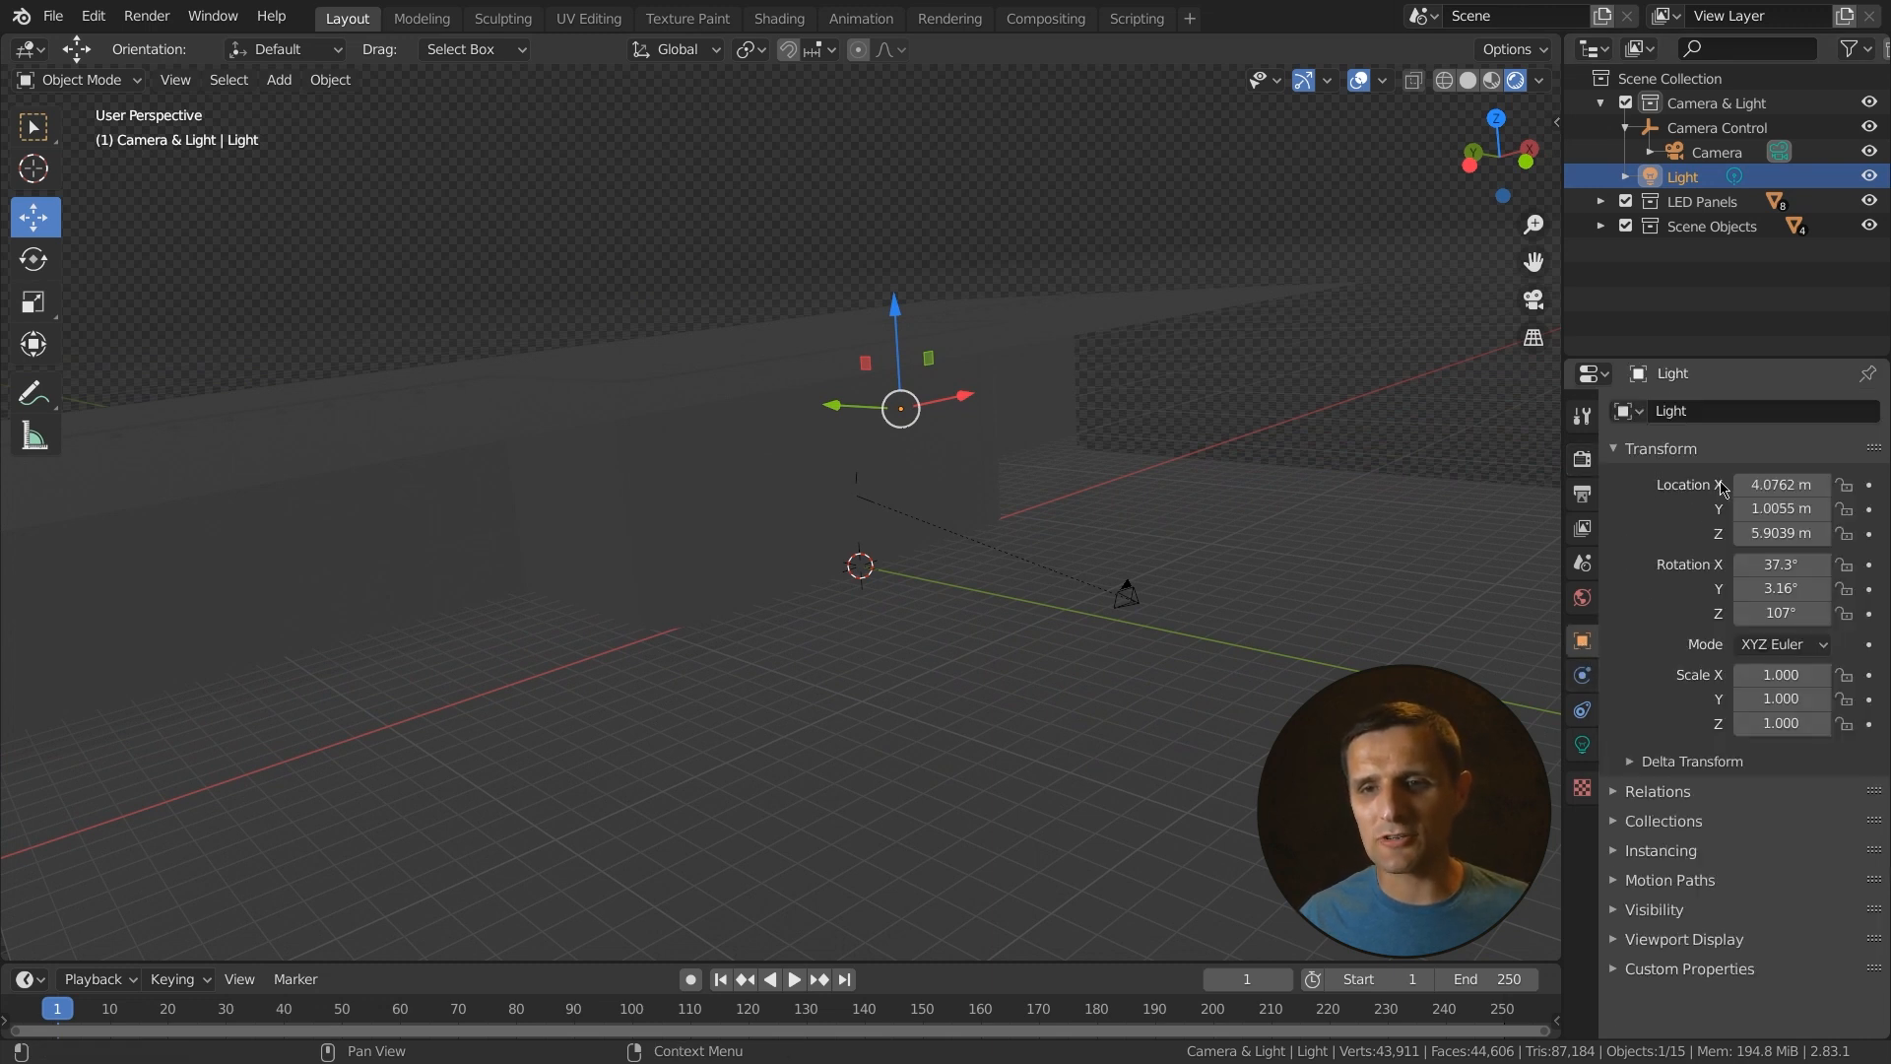
{"action": "left_click", "coordinate": [1772, 485]}
{"action": "type", "text": "1"}
{"action": "key", "text": "Tab"}
{"action": "type", "text": "0"}
{"action": "key", "text": "Tab"}
{"action": "type", "text": "0"}
{"action": "key", "text": "Tab"}
{"action": "type", "text": "0"}
{"action": "key", "text": "Tab"}
{"action": "key", "text": "0"}
{"action": "key", "text": "Tab"}
{"action": "type", "text": "0"}
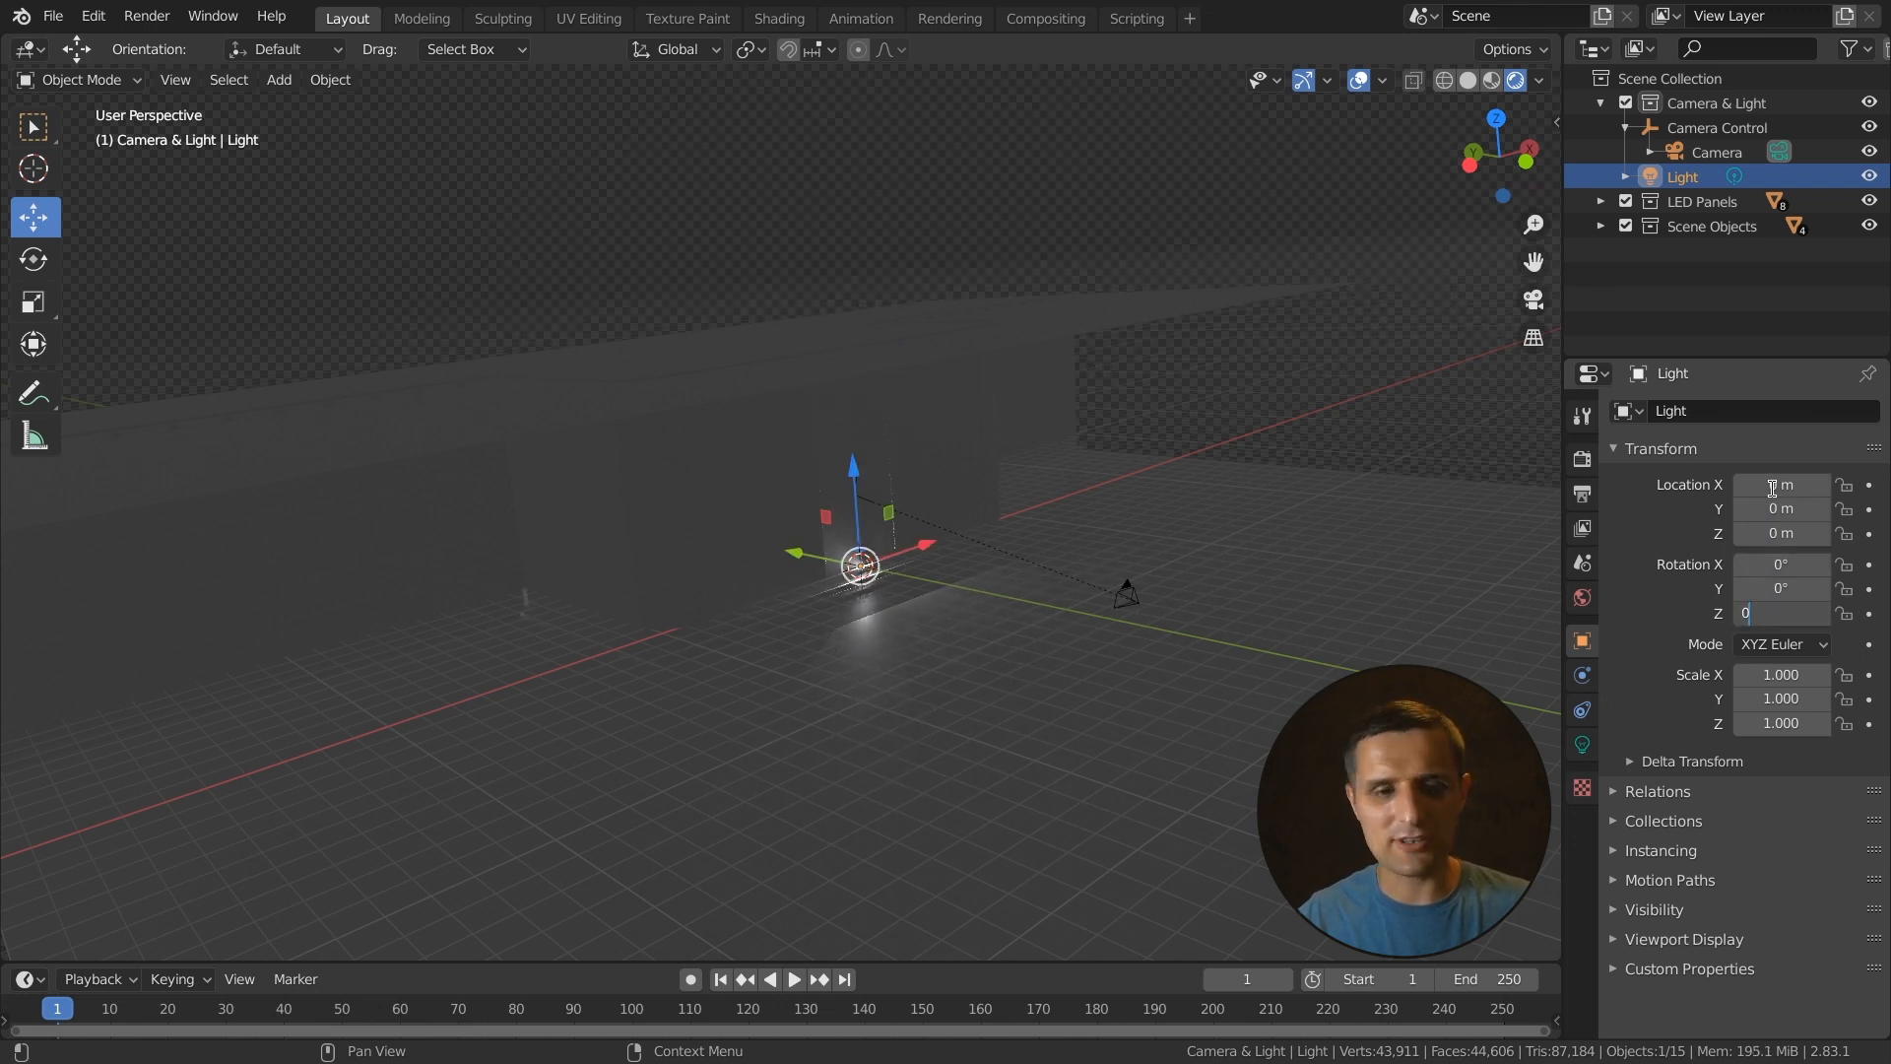
{"action": "key", "text": "Return"}
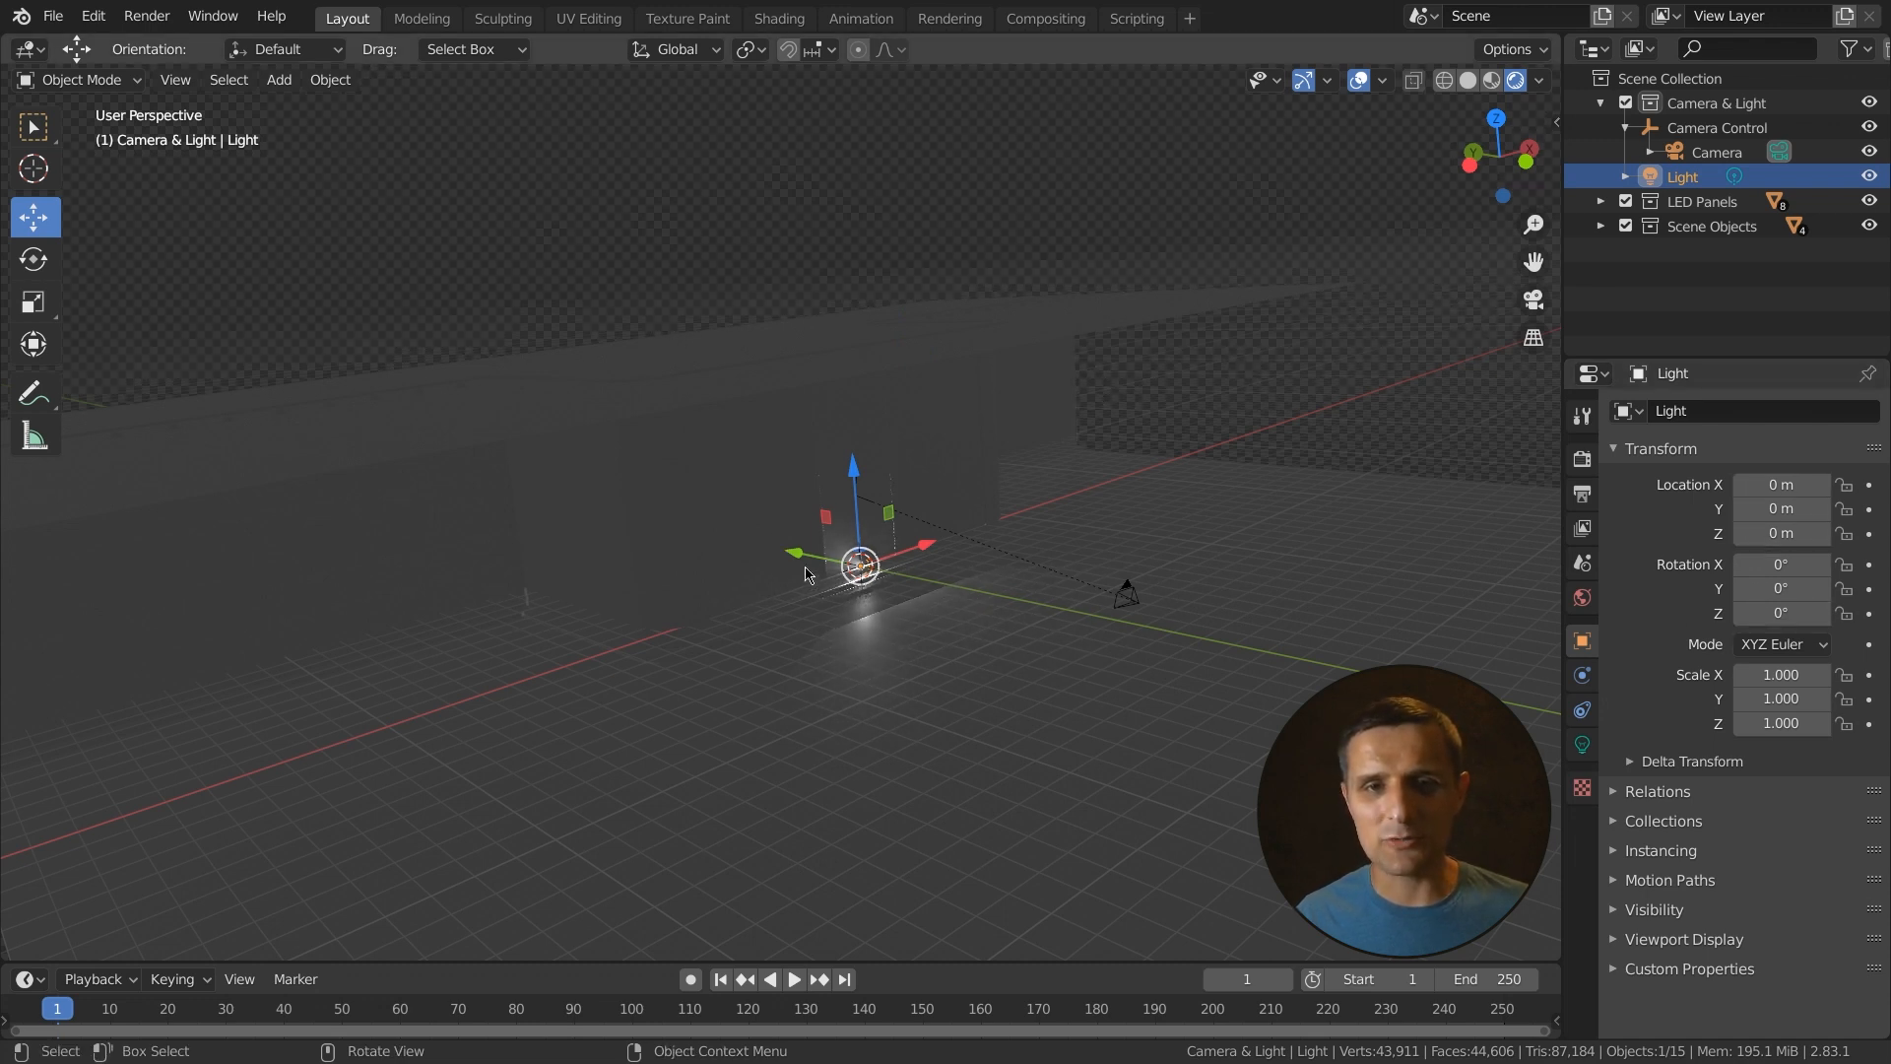
- Move the light along the Y axis and set its Y location to -10 m
{"action": "key", "text": "g"}
{"action": "key", "text": "y"}
{"action": "left_click", "coordinate": [984, 595]}
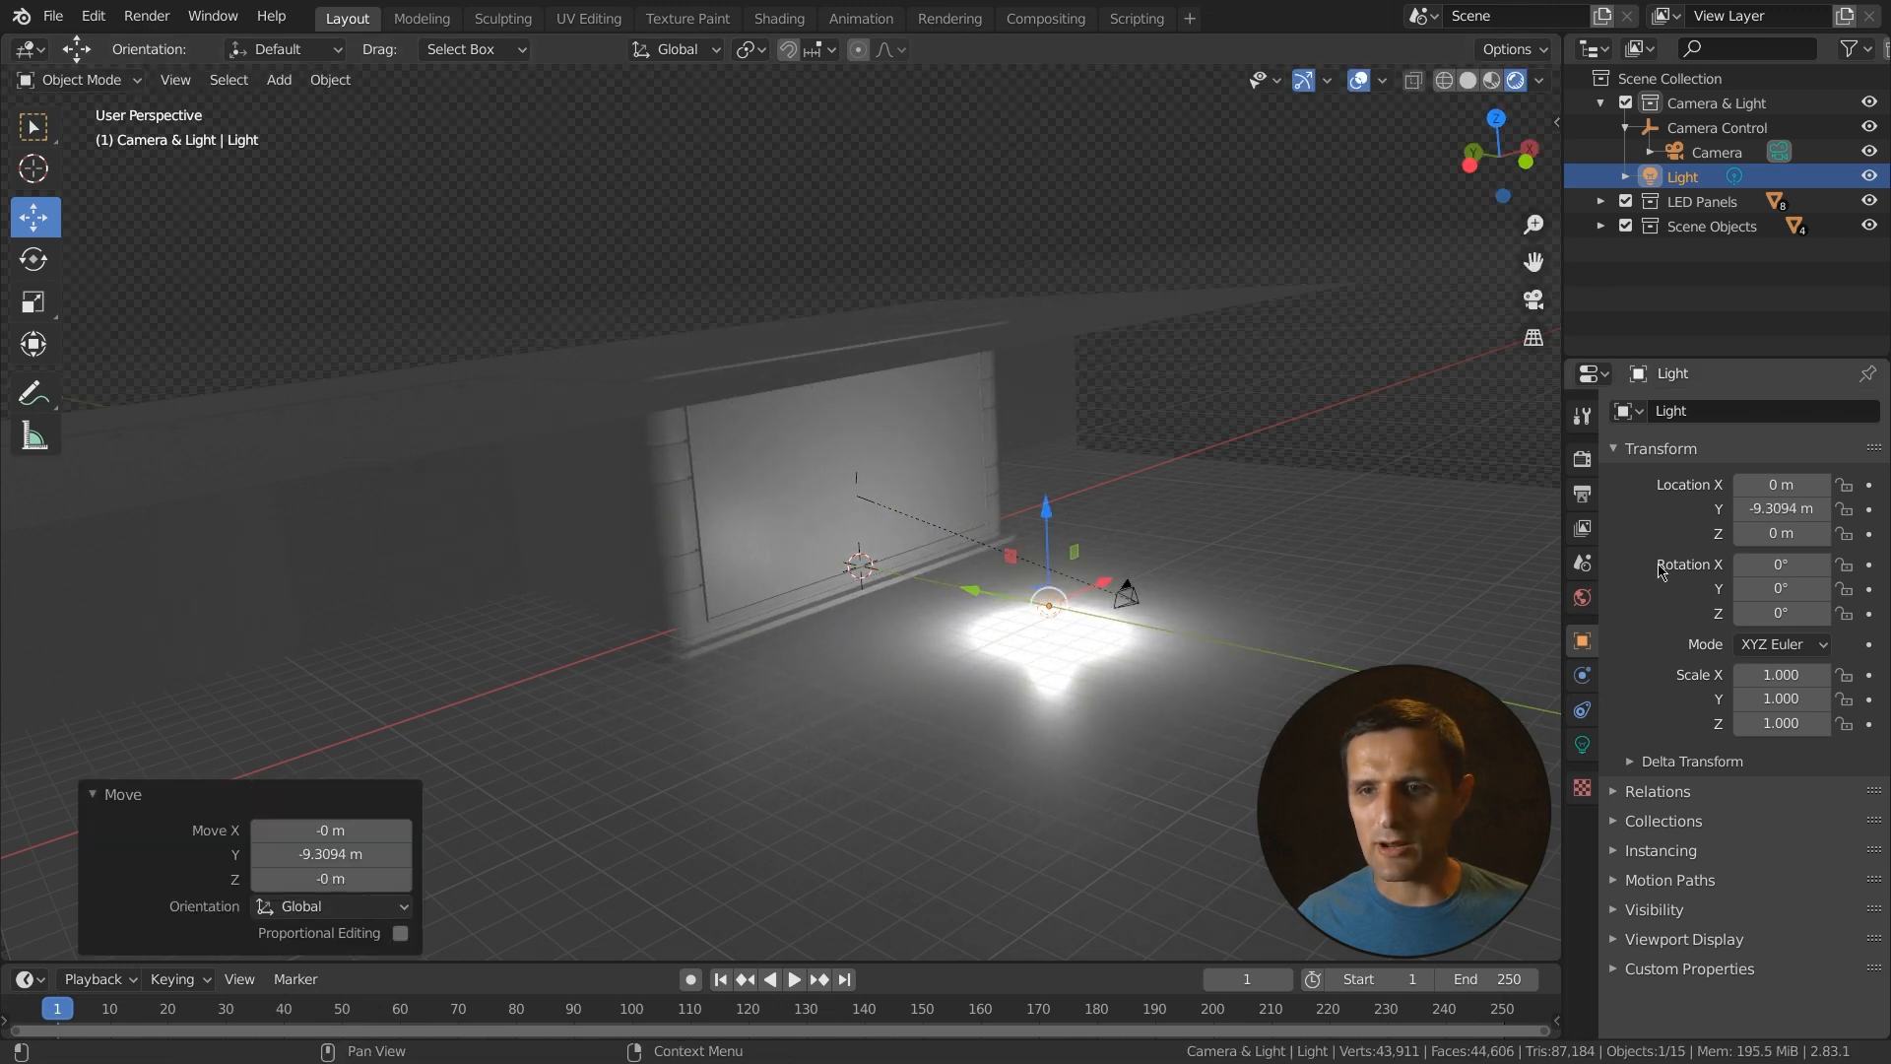
{"action": "left_click", "coordinate": [1803, 508]}
{"action": "type", "text": "-1"}
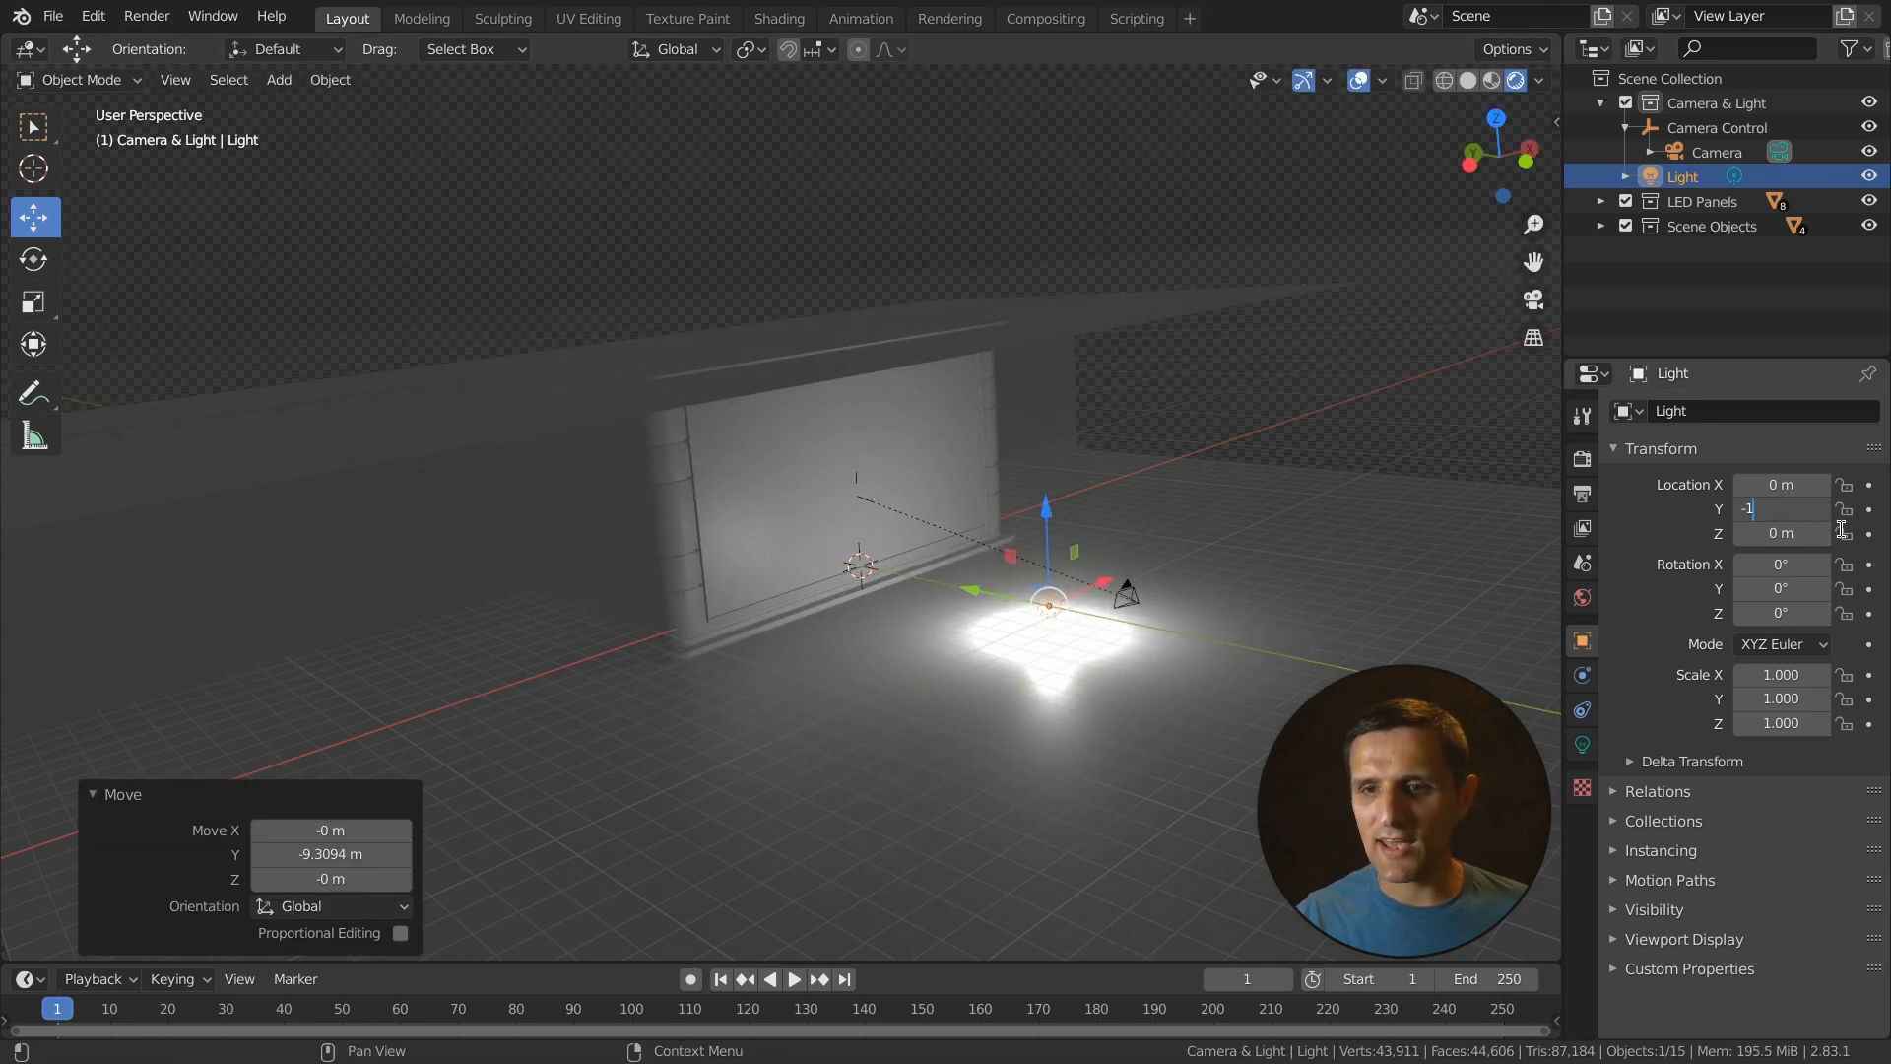
{"action": "key", "text": "Return"}
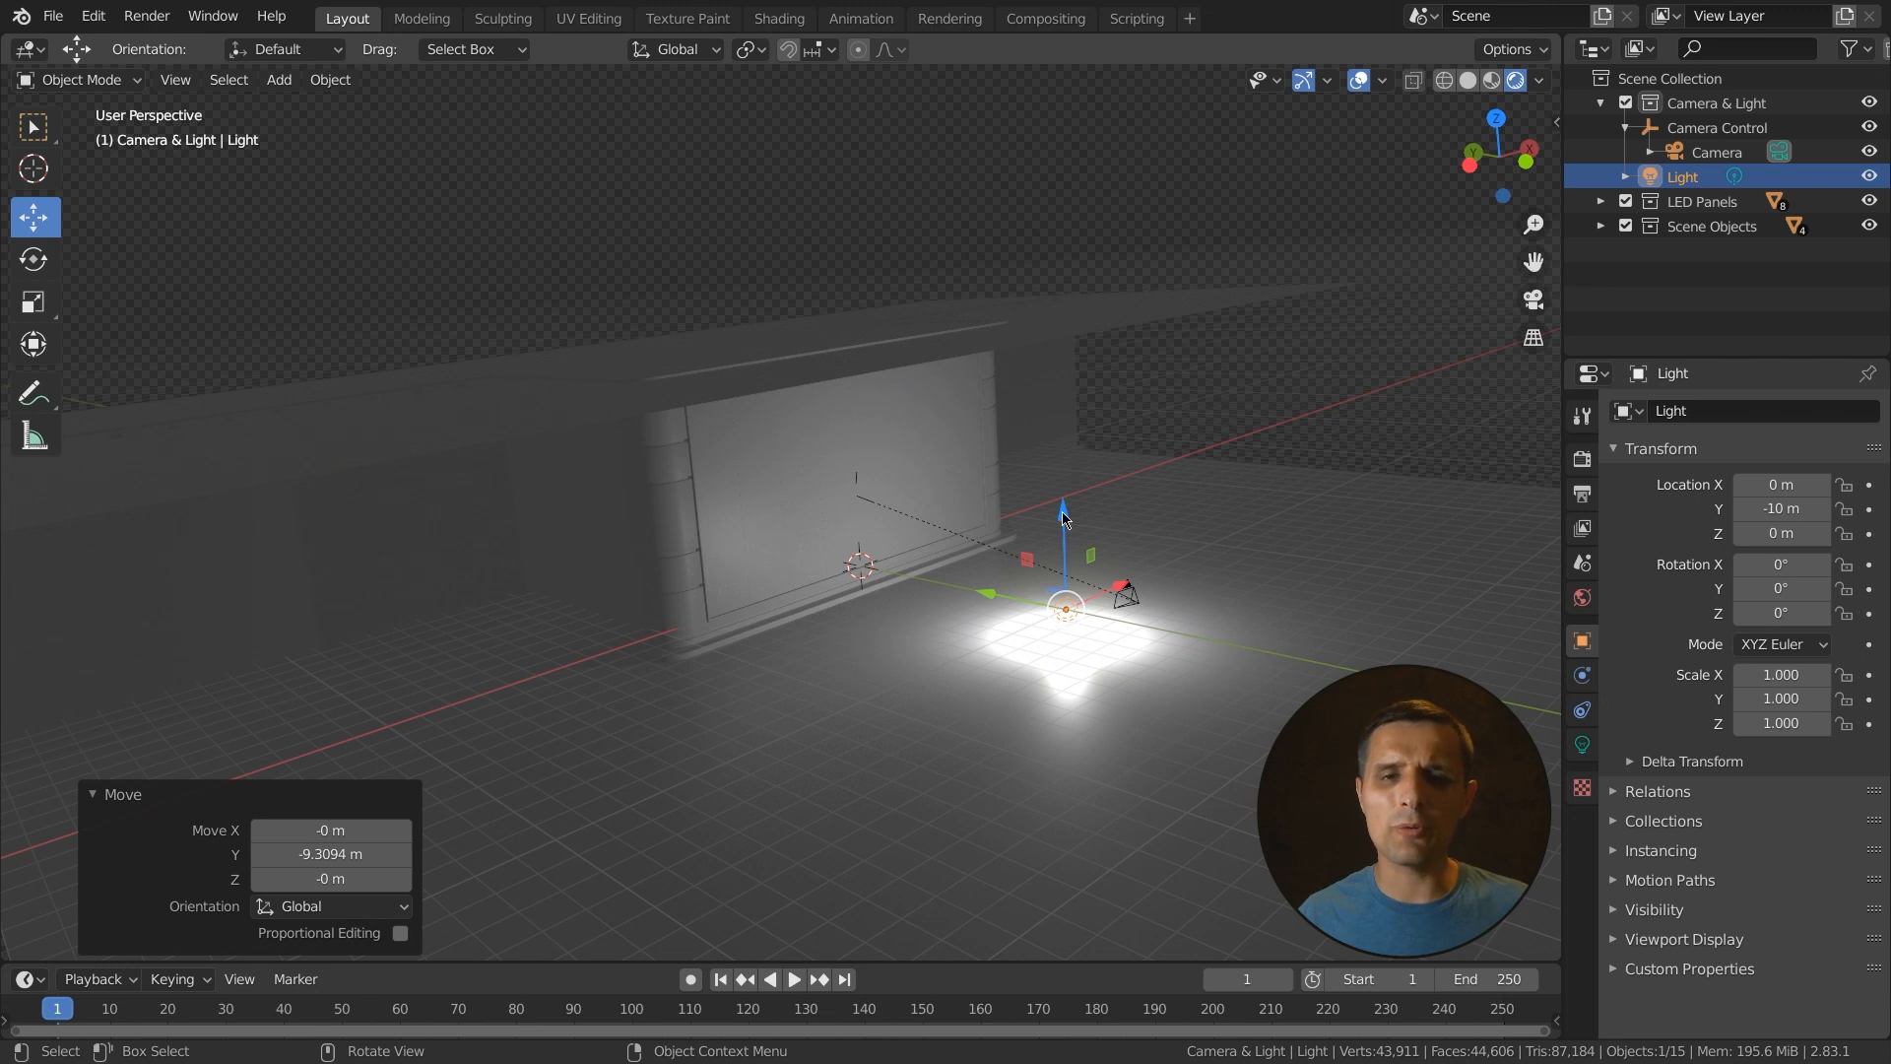
- Raise the light along the Z axis and set its Z location to 10 m
{"action": "key", "text": "g"}
{"action": "key", "text": "z"}
{"action": "left_click", "coordinate": [1060, 386]}
{"action": "left_click", "coordinate": [1780, 531]}
{"action": "type", "text": "15"}
{"action": "key", "text": "Return"}
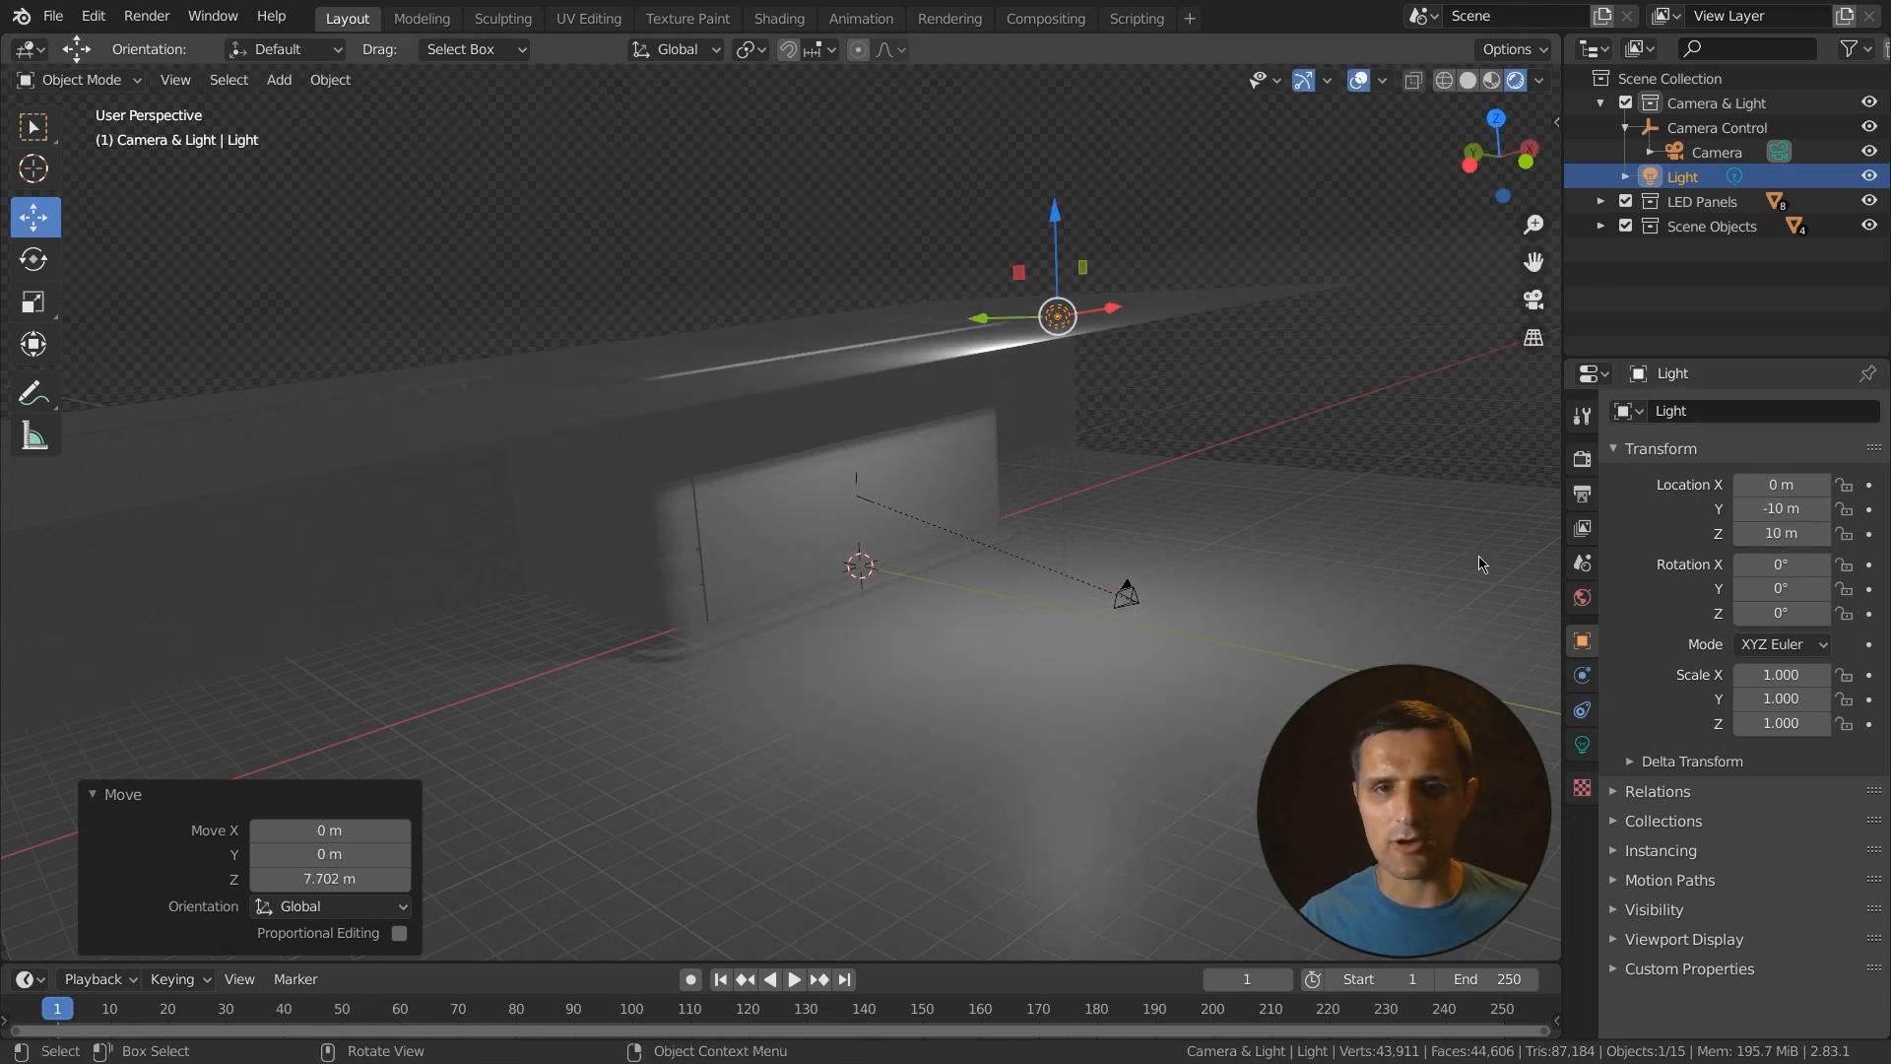
- Change the light's type to Area in the light properties
{"action": "mouse_move", "coordinate": [1162, 462]}
{"action": "middle_mouse_down"}
{"action": "mouse_move", "coordinate": [1083, 477]}
{"action": "mouse_move", "coordinate": [1024, 411]}
{"action": "mouse_move", "coordinate": [1055, 478]}
{"action": "mouse_move", "coordinate": [1021, 486]}
{"action": "middle_mouse_up"}
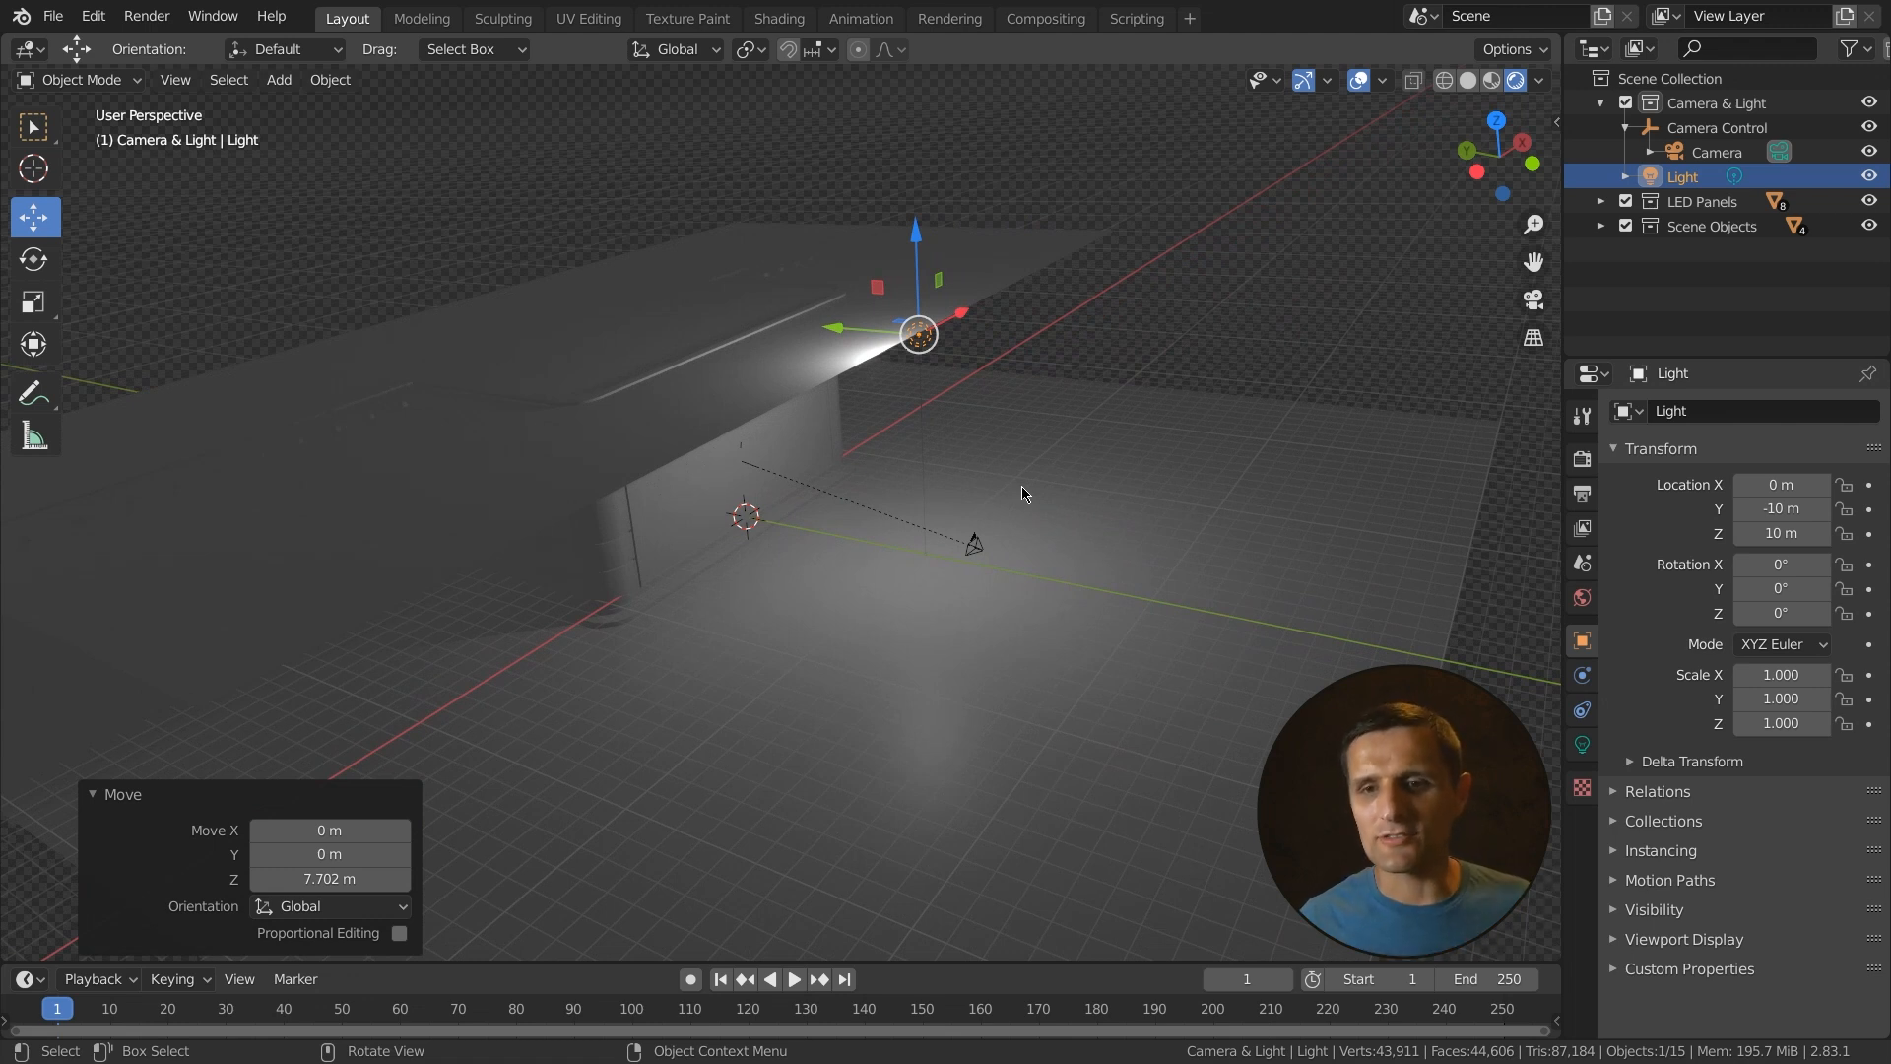
{"action": "left_click", "coordinate": [1582, 745]}
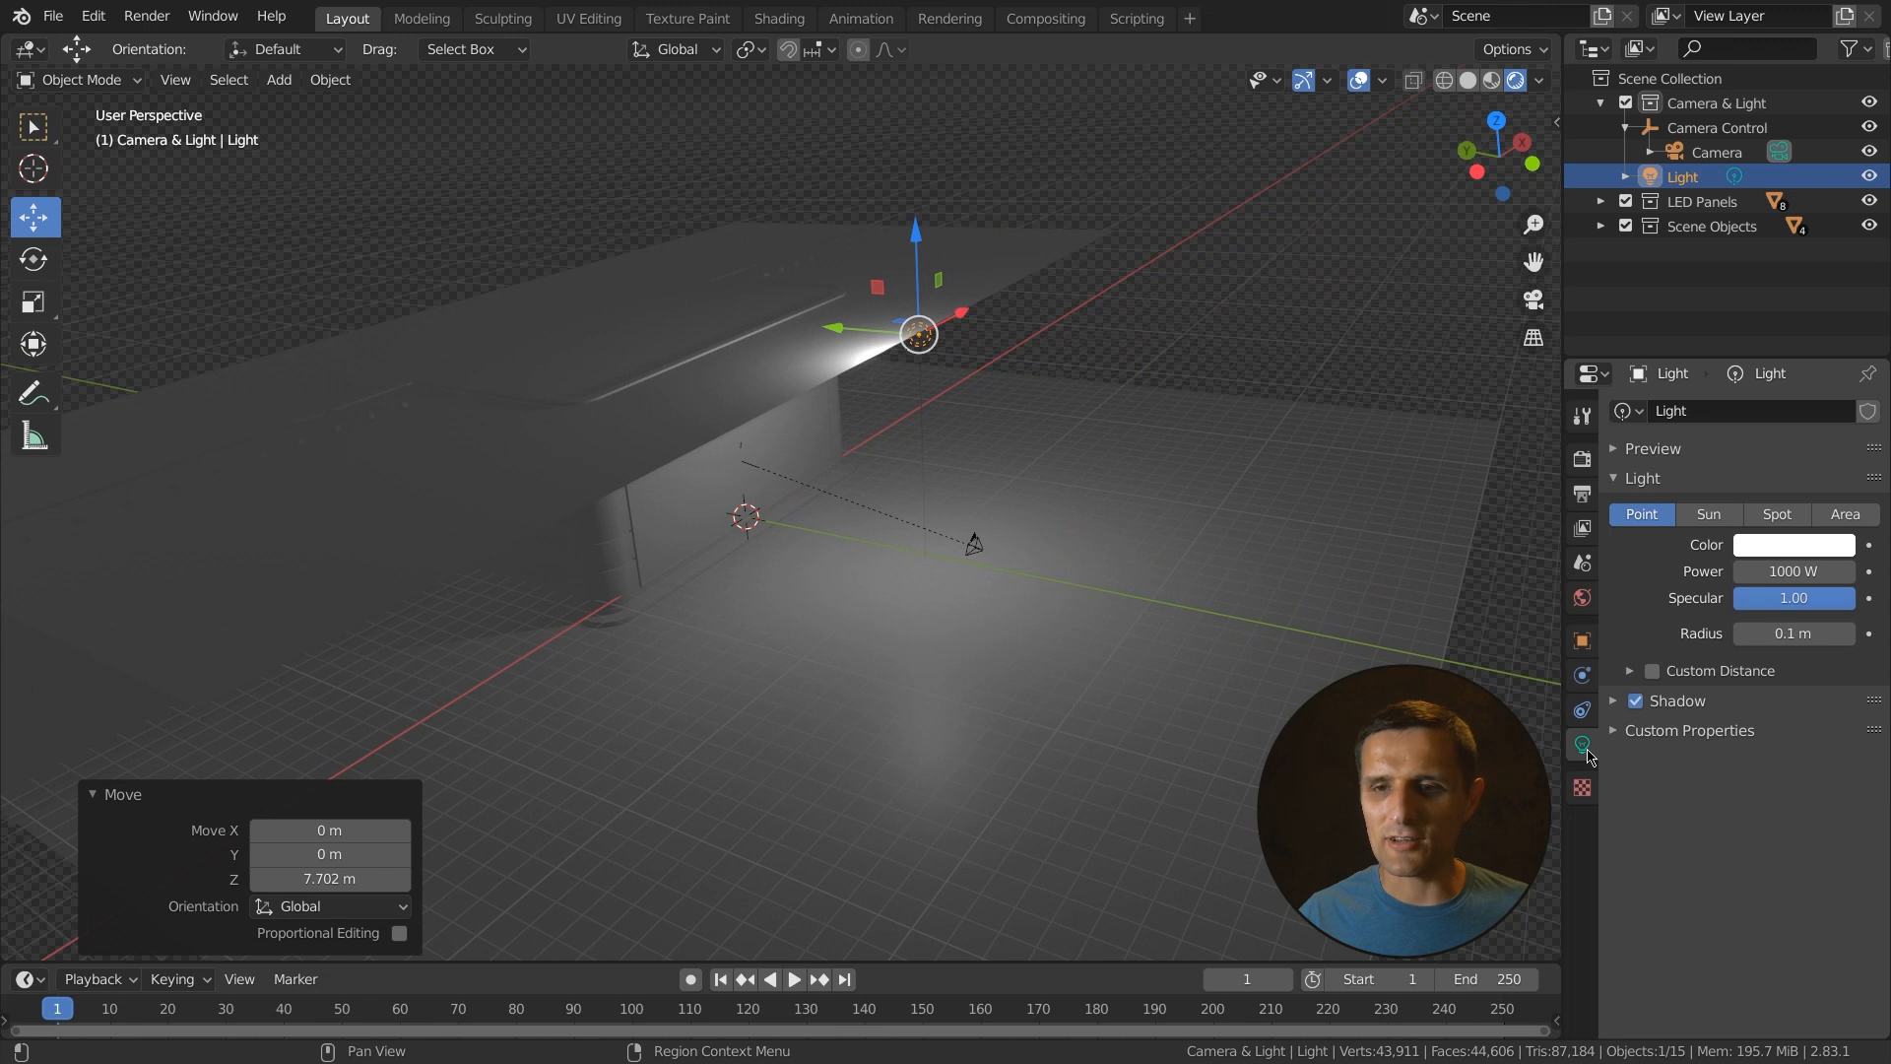
{"action": "left_click", "coordinate": [1844, 522]}
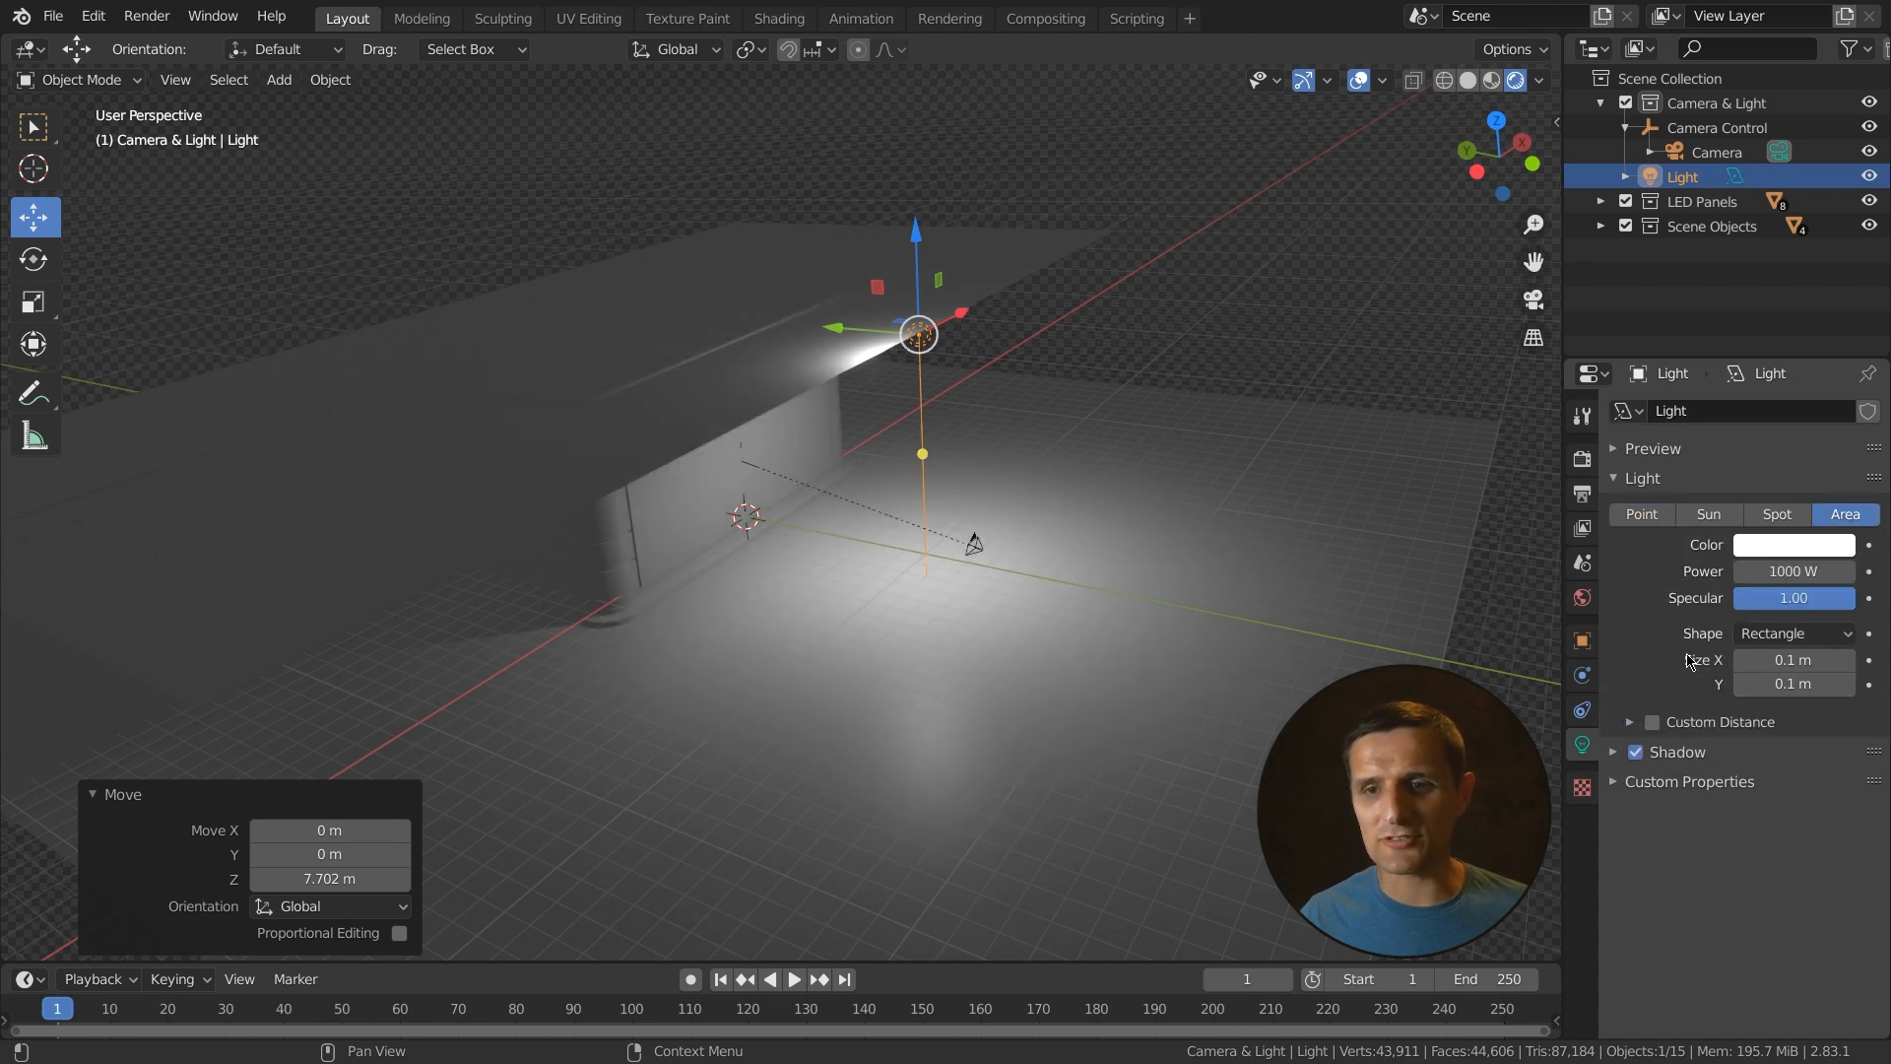
- Keep the area light's shape as Rectangle and set its Size X to 60 m
{"action": "left_click", "coordinate": [1776, 635]}
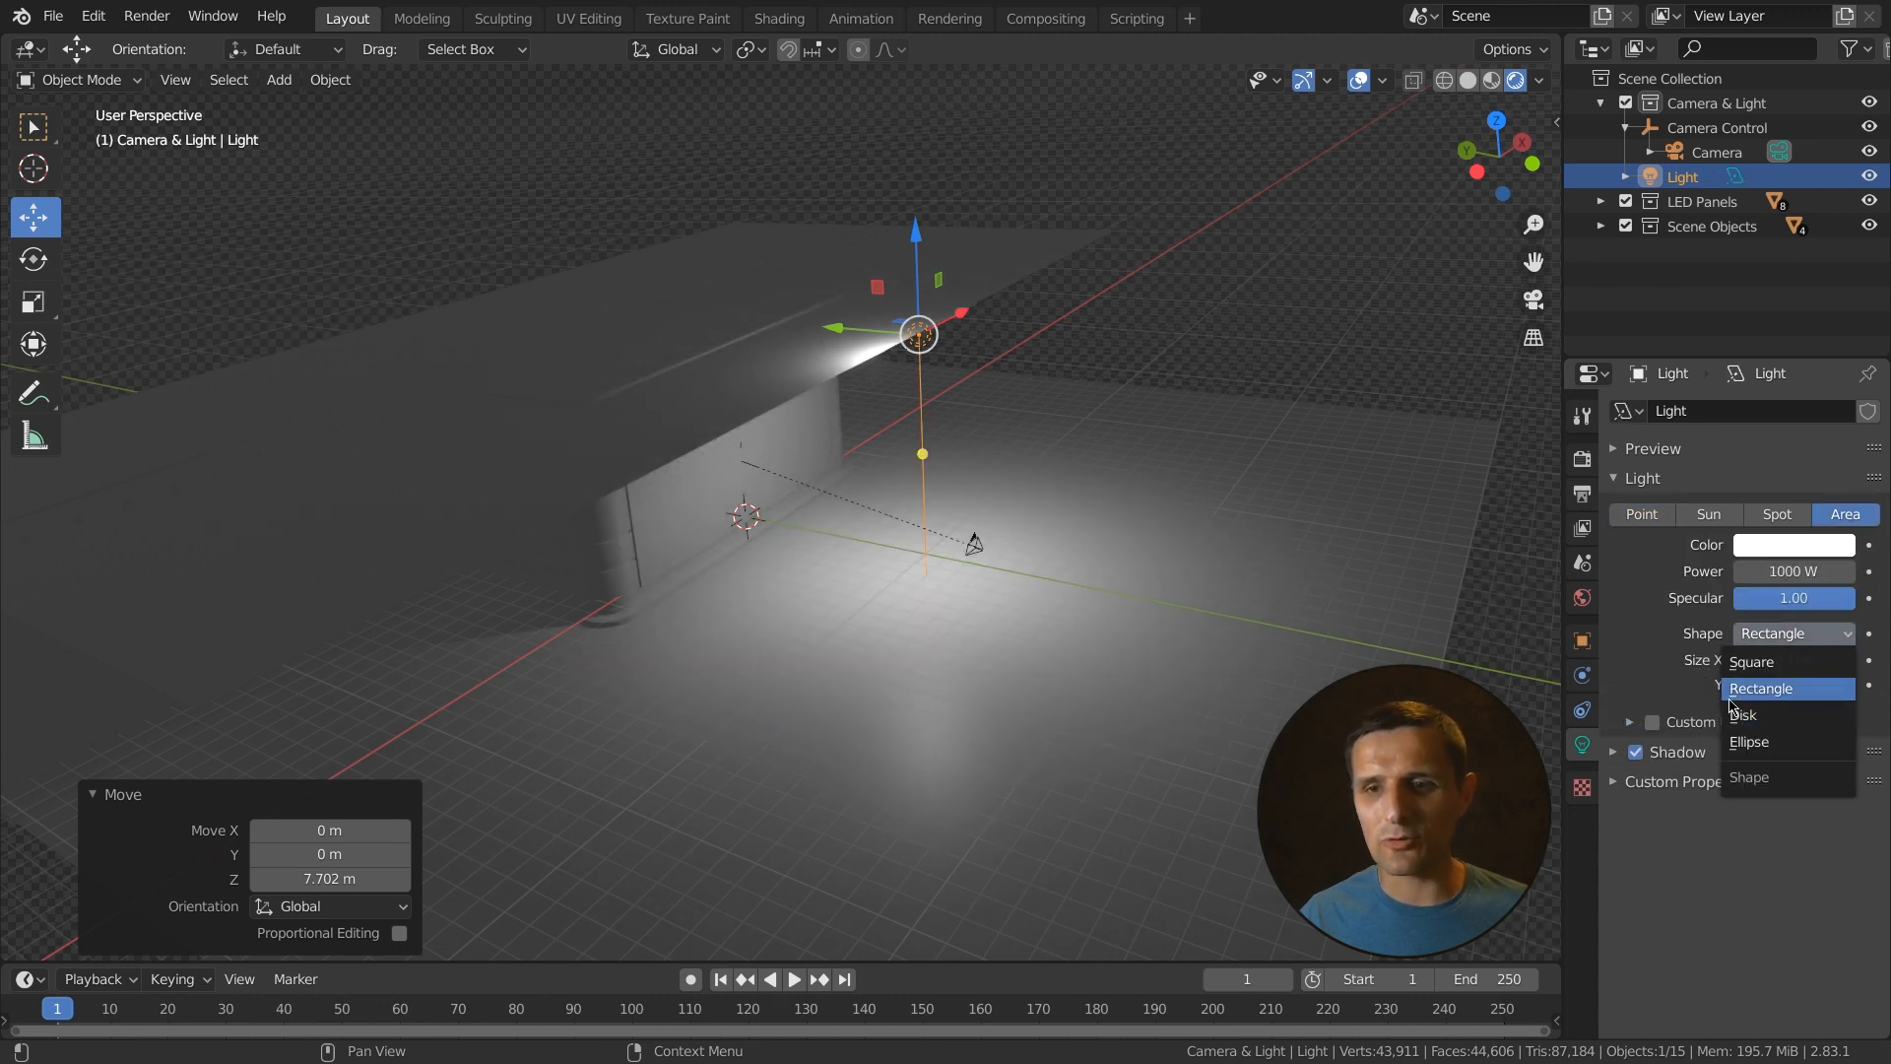
{"action": "left_click", "coordinate": [1778, 699]}
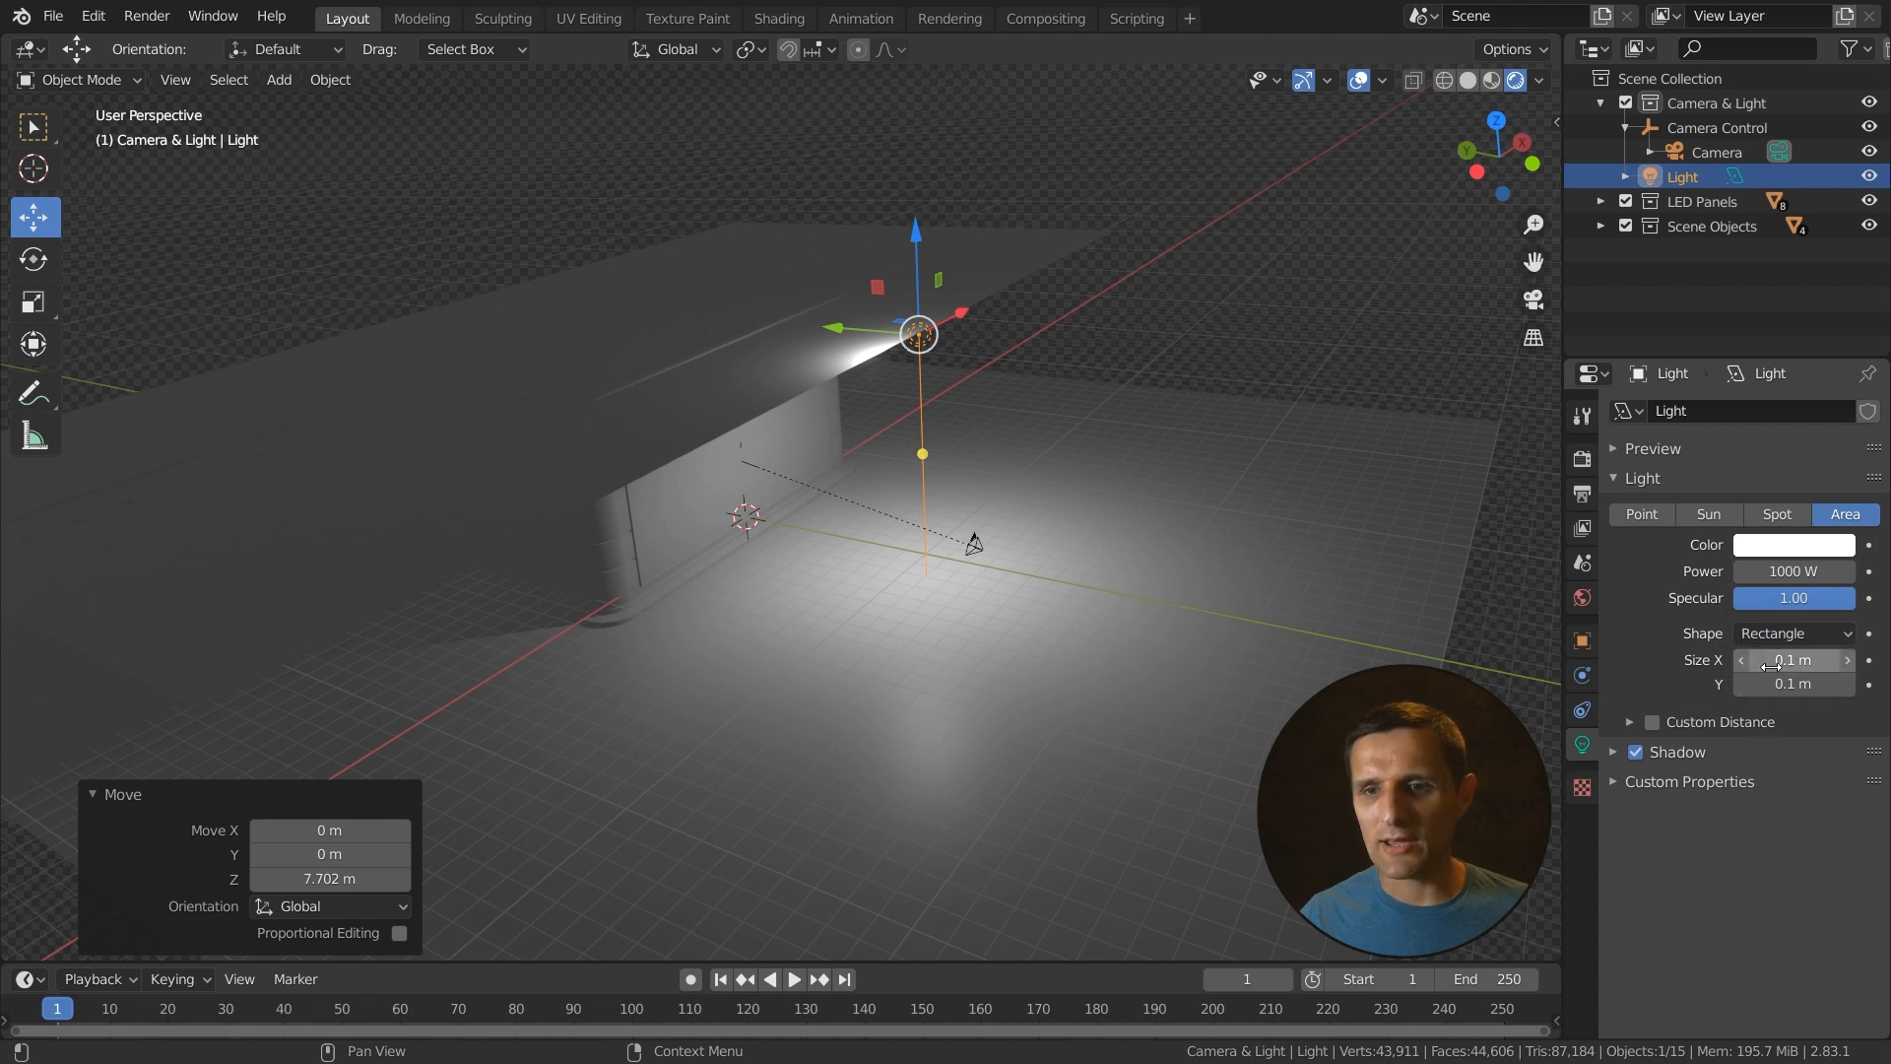
{"action": "left_click_drag", "start_coordinate": [1788, 659], "coordinate": [1842, 660]}
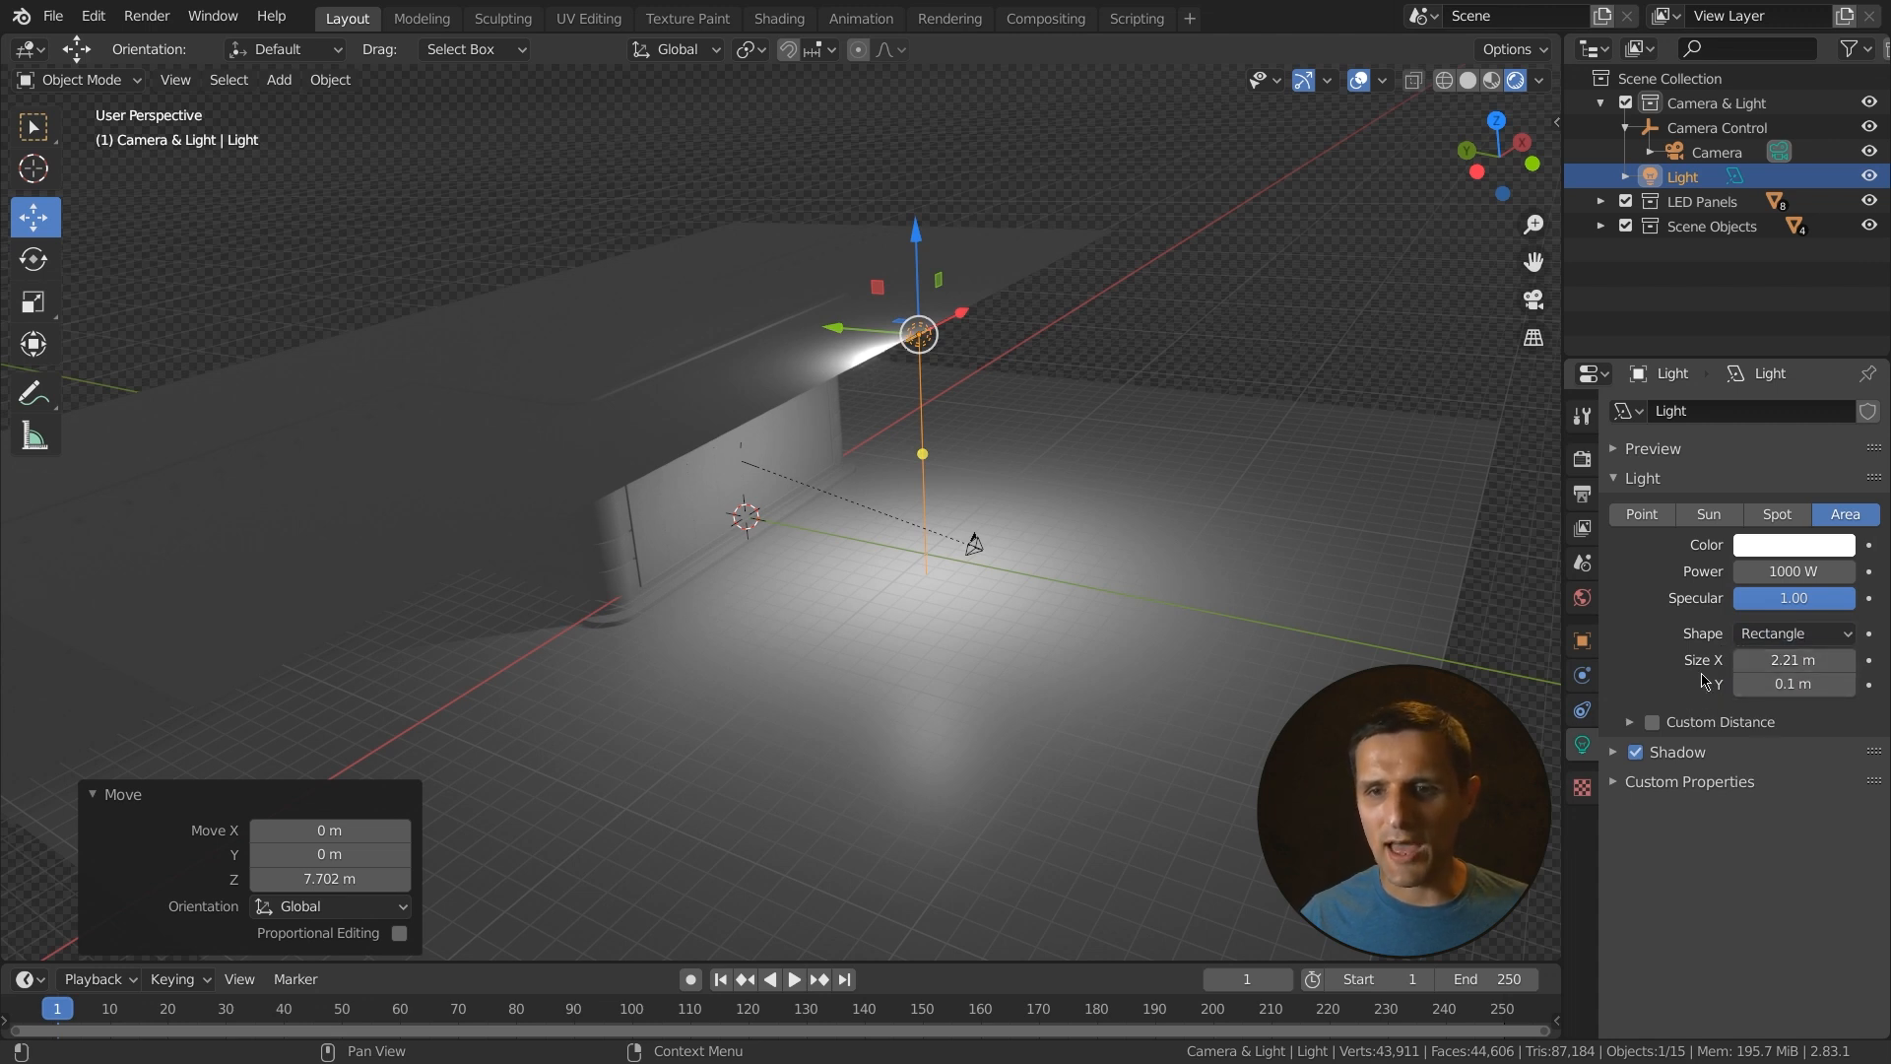
{"action": "left_click", "coordinate": [1789, 660]}
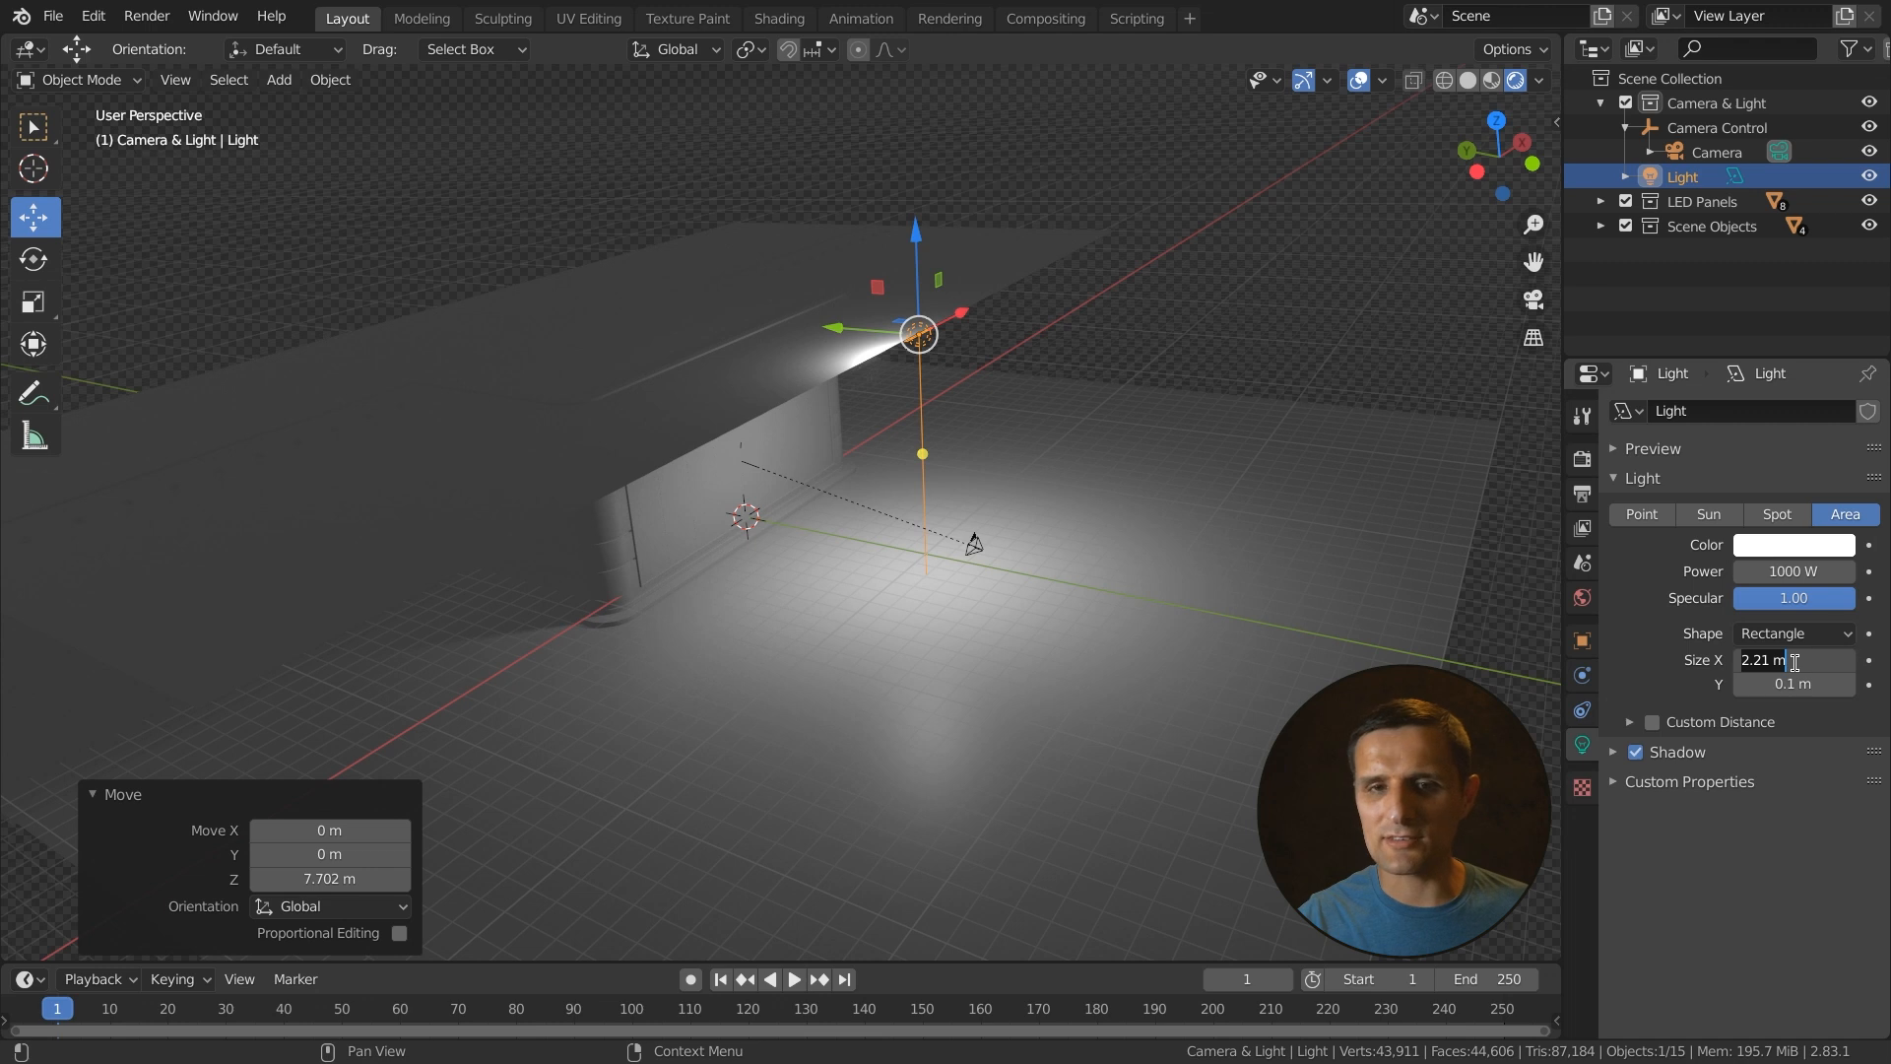
{"action": "type", "text": "60"}
{"action": "key", "text": "Return"}
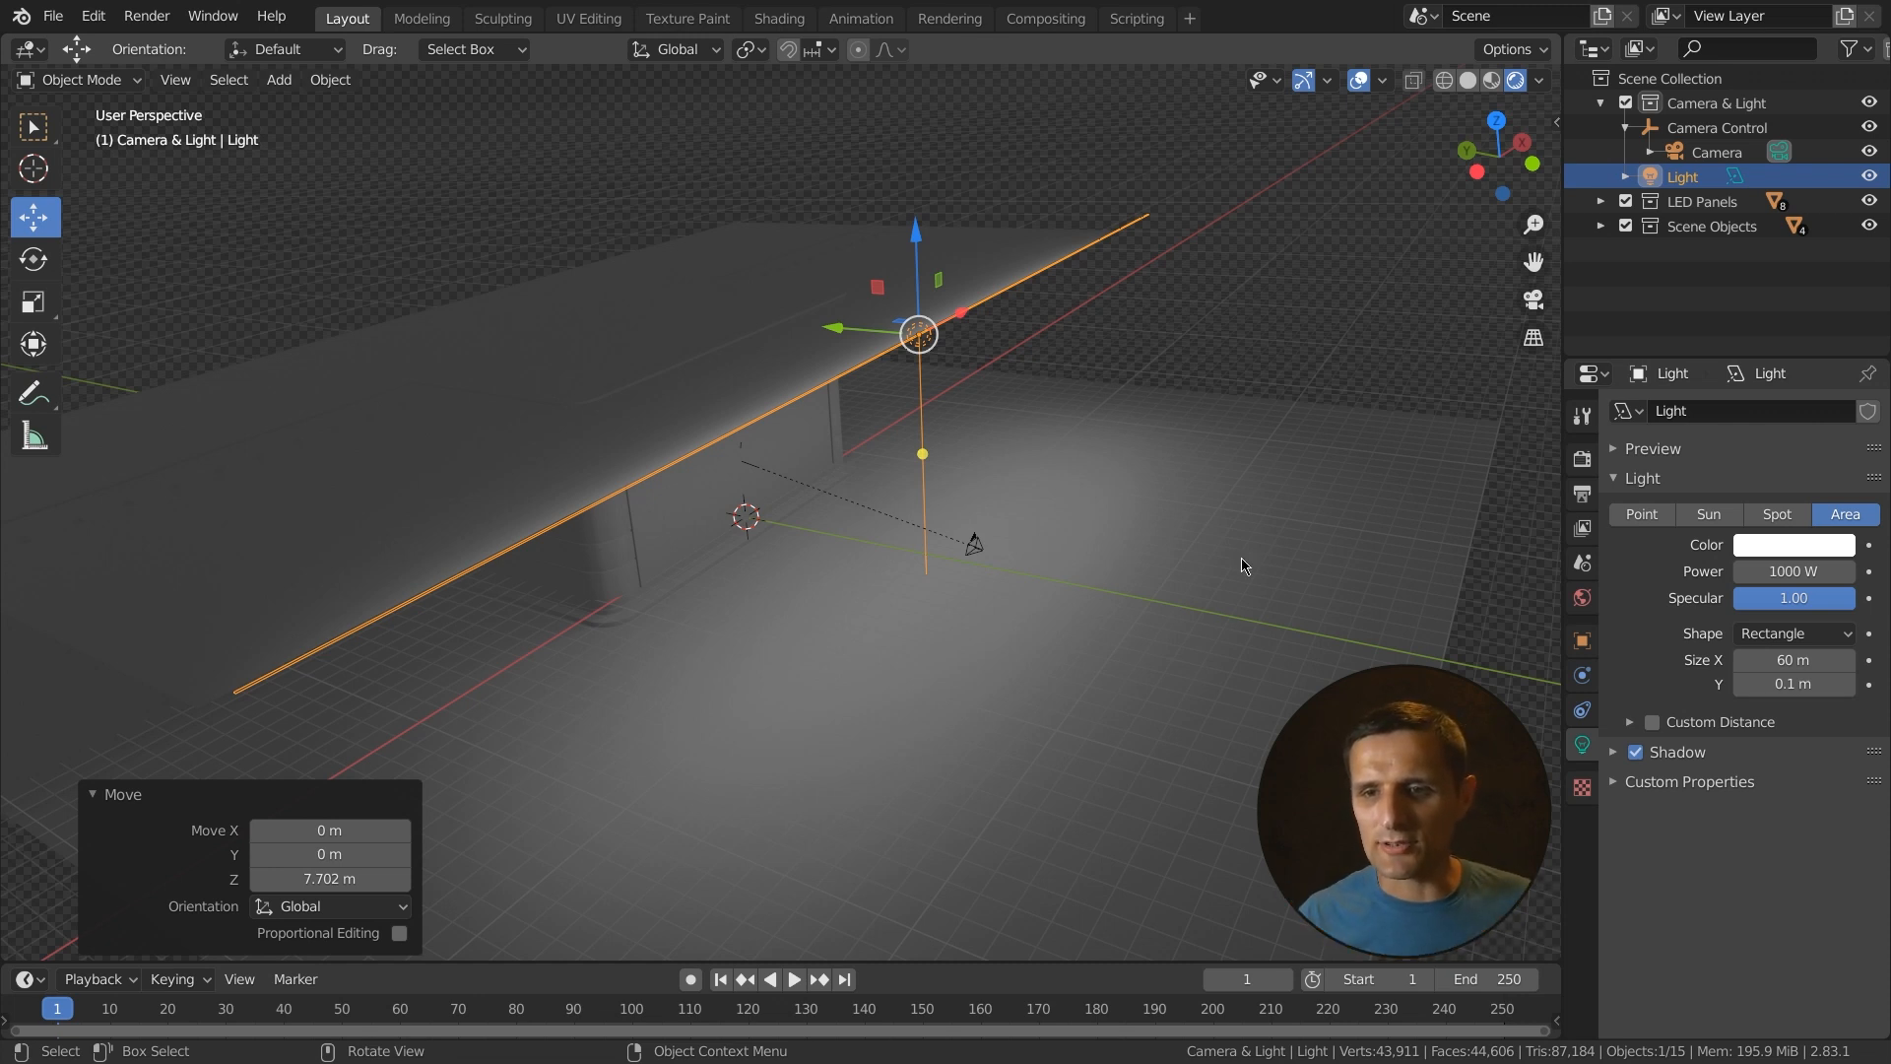
- Set the area light's Size Y to 10 m
{"action": "left_click_drag", "start_coordinate": [1763, 683], "coordinate": [1789, 690]}
{"action": "left_click", "coordinate": [1790, 690]}
{"action": "type", "text": "10"}
{"action": "key", "text": "Return"}
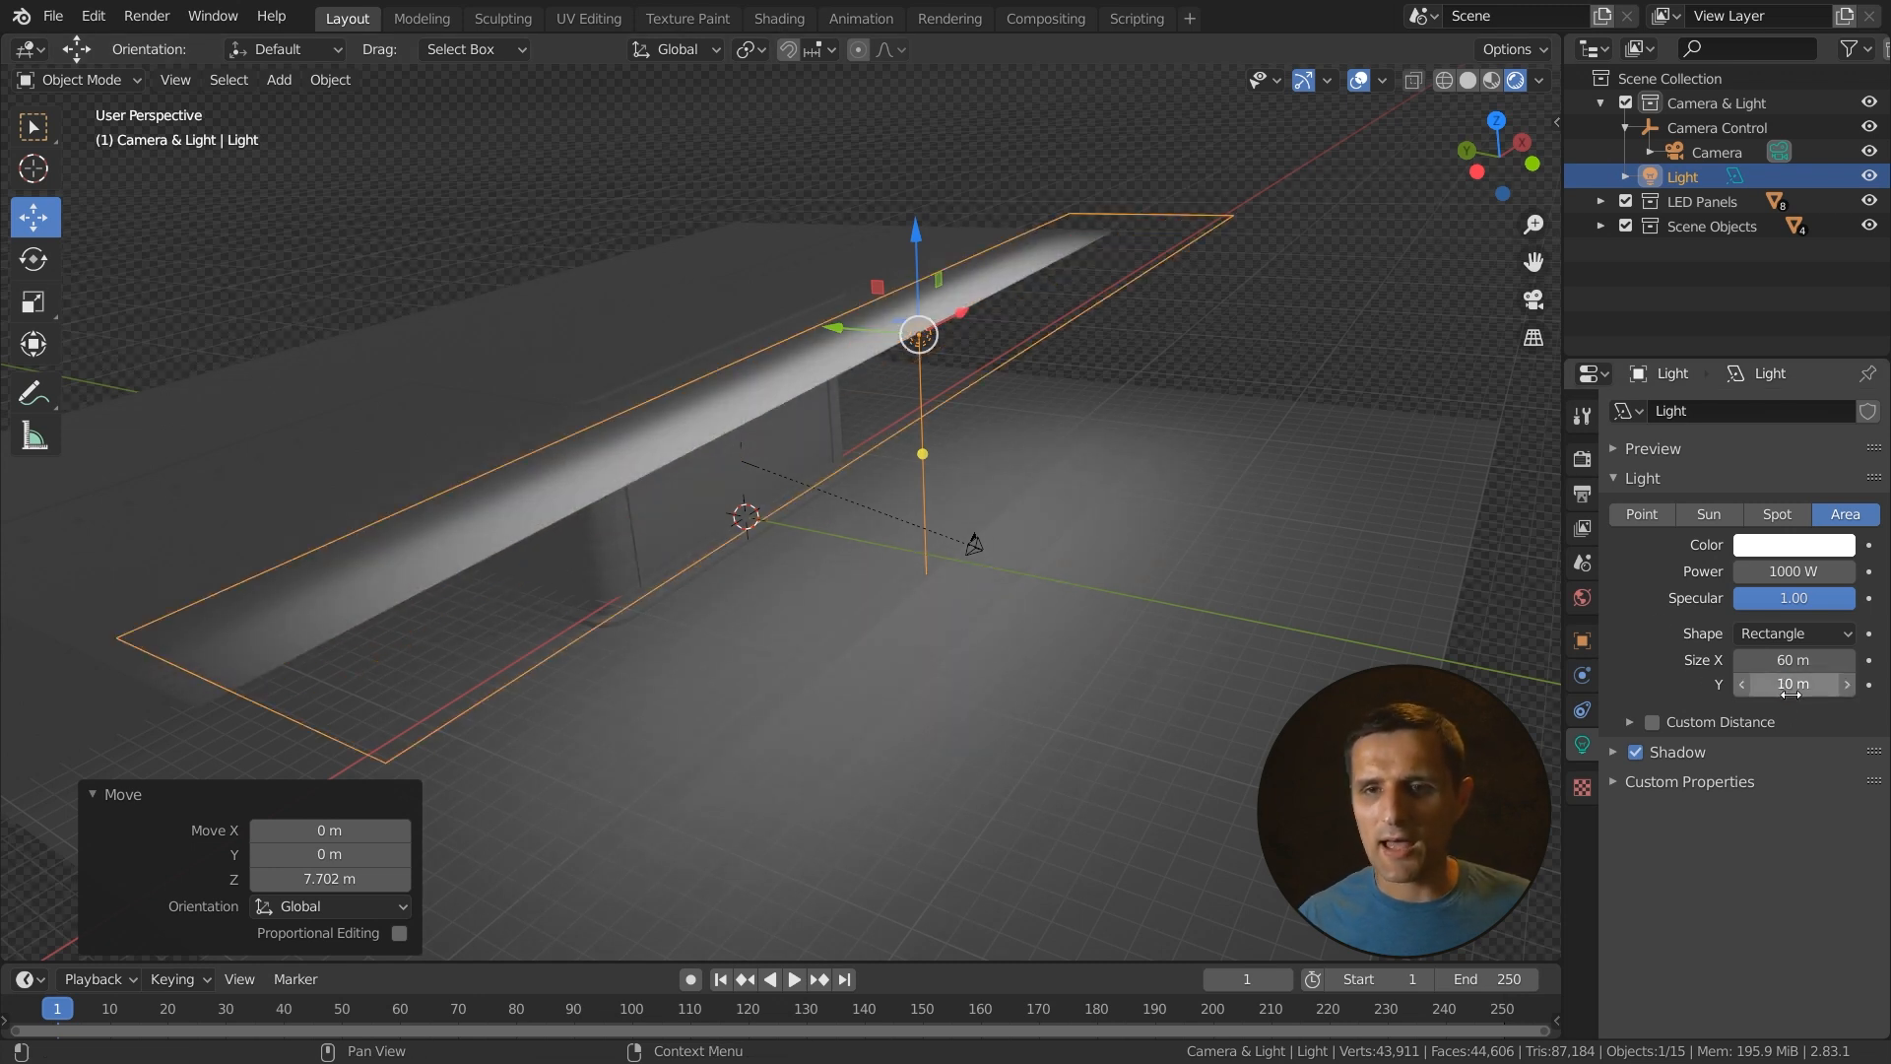
- Set the area light's Power to 7000 W
{"action": "left_click", "coordinate": [1795, 572]}
{"action": "type", "text": "700"}
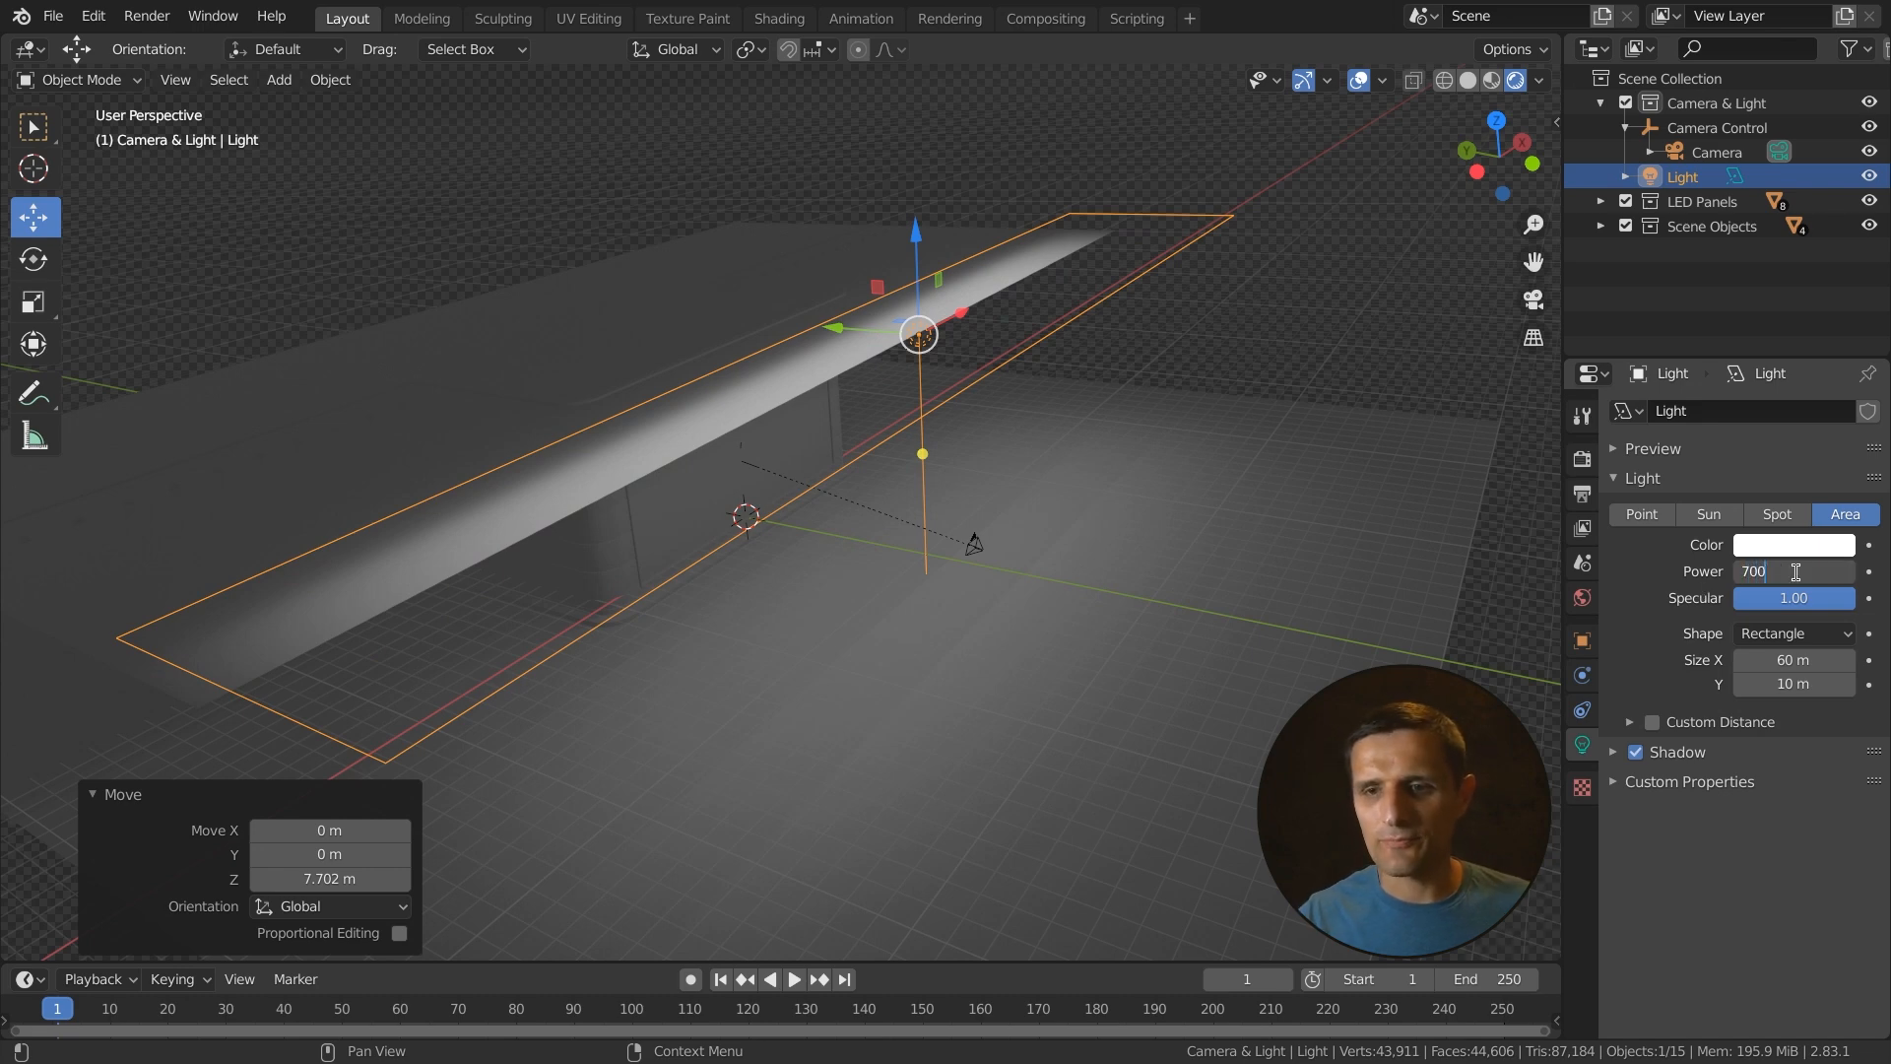
{"action": "type", "text": "0"}
{"action": "key", "text": "Return"}
- Set the light's X rotation to 45° in the object properties
{"action": "middle_click_drag", "start_coordinate": [680, 491], "coordinate": [779, 496]}
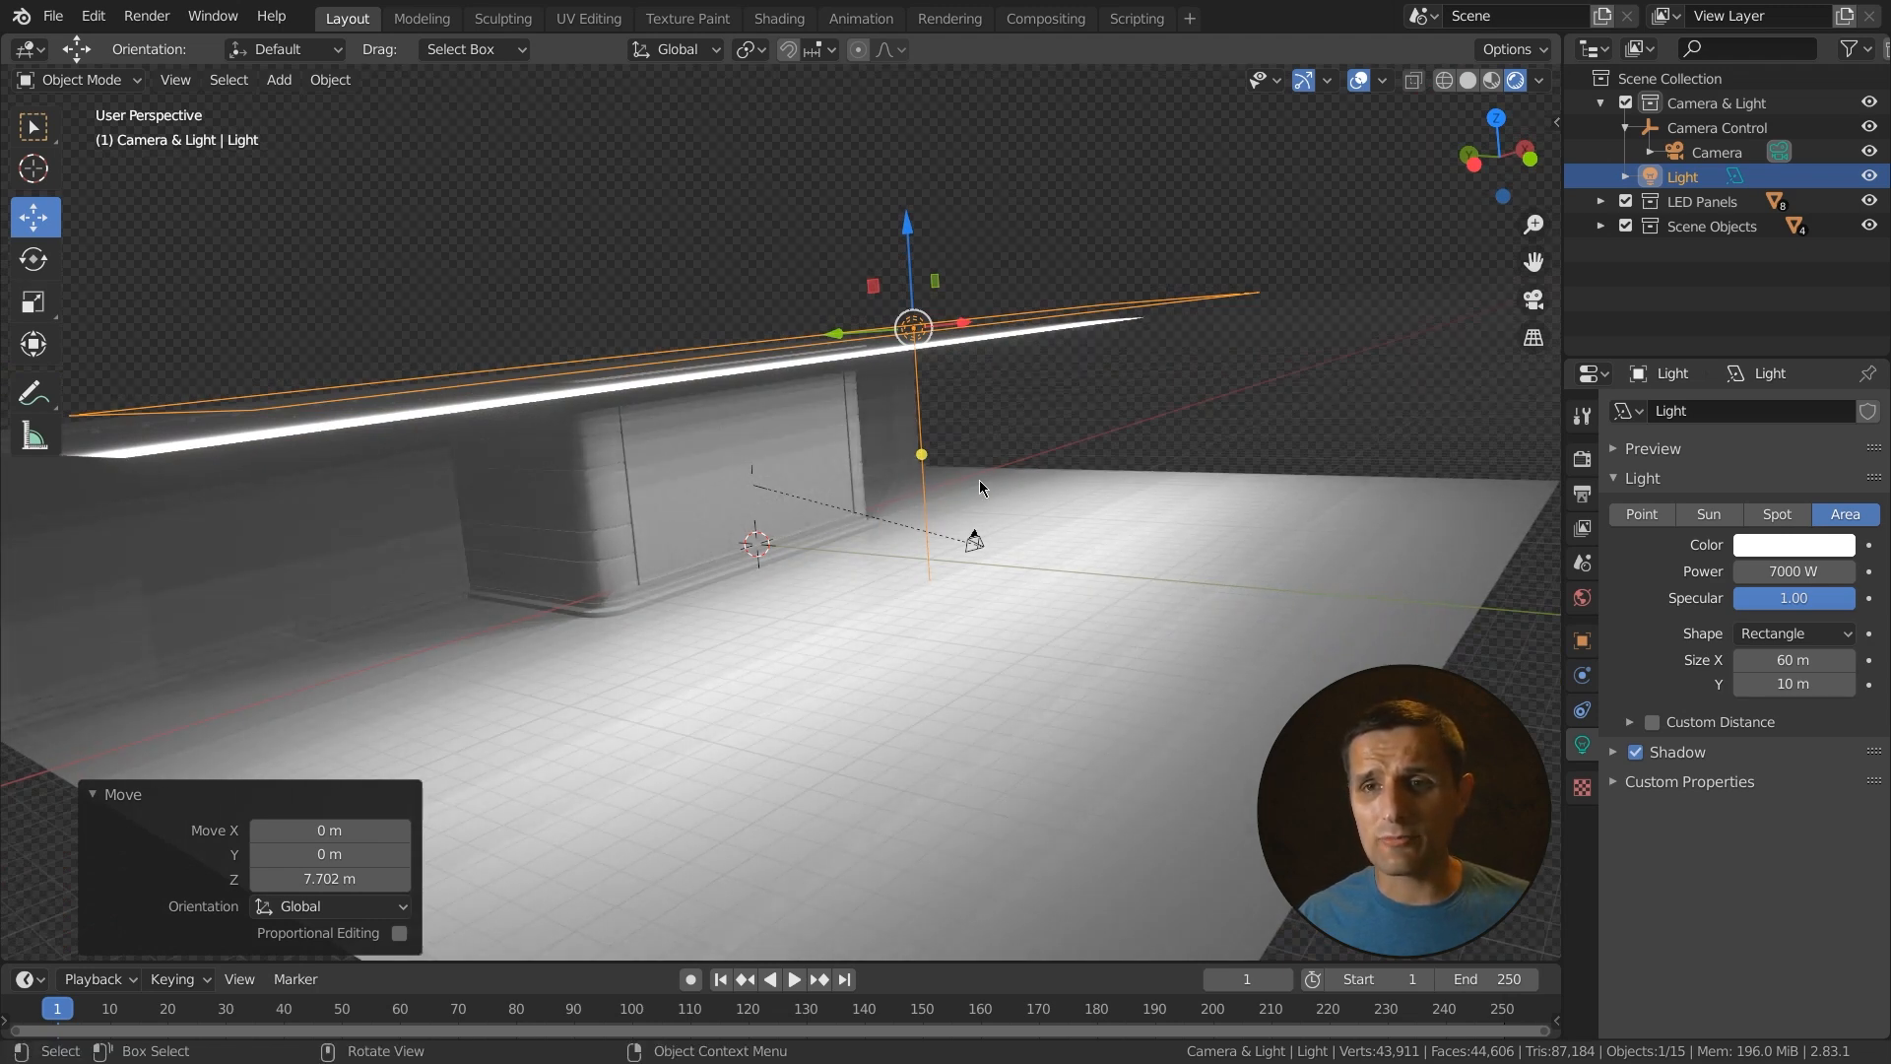
{"action": "left_click", "coordinate": [1582, 641]}
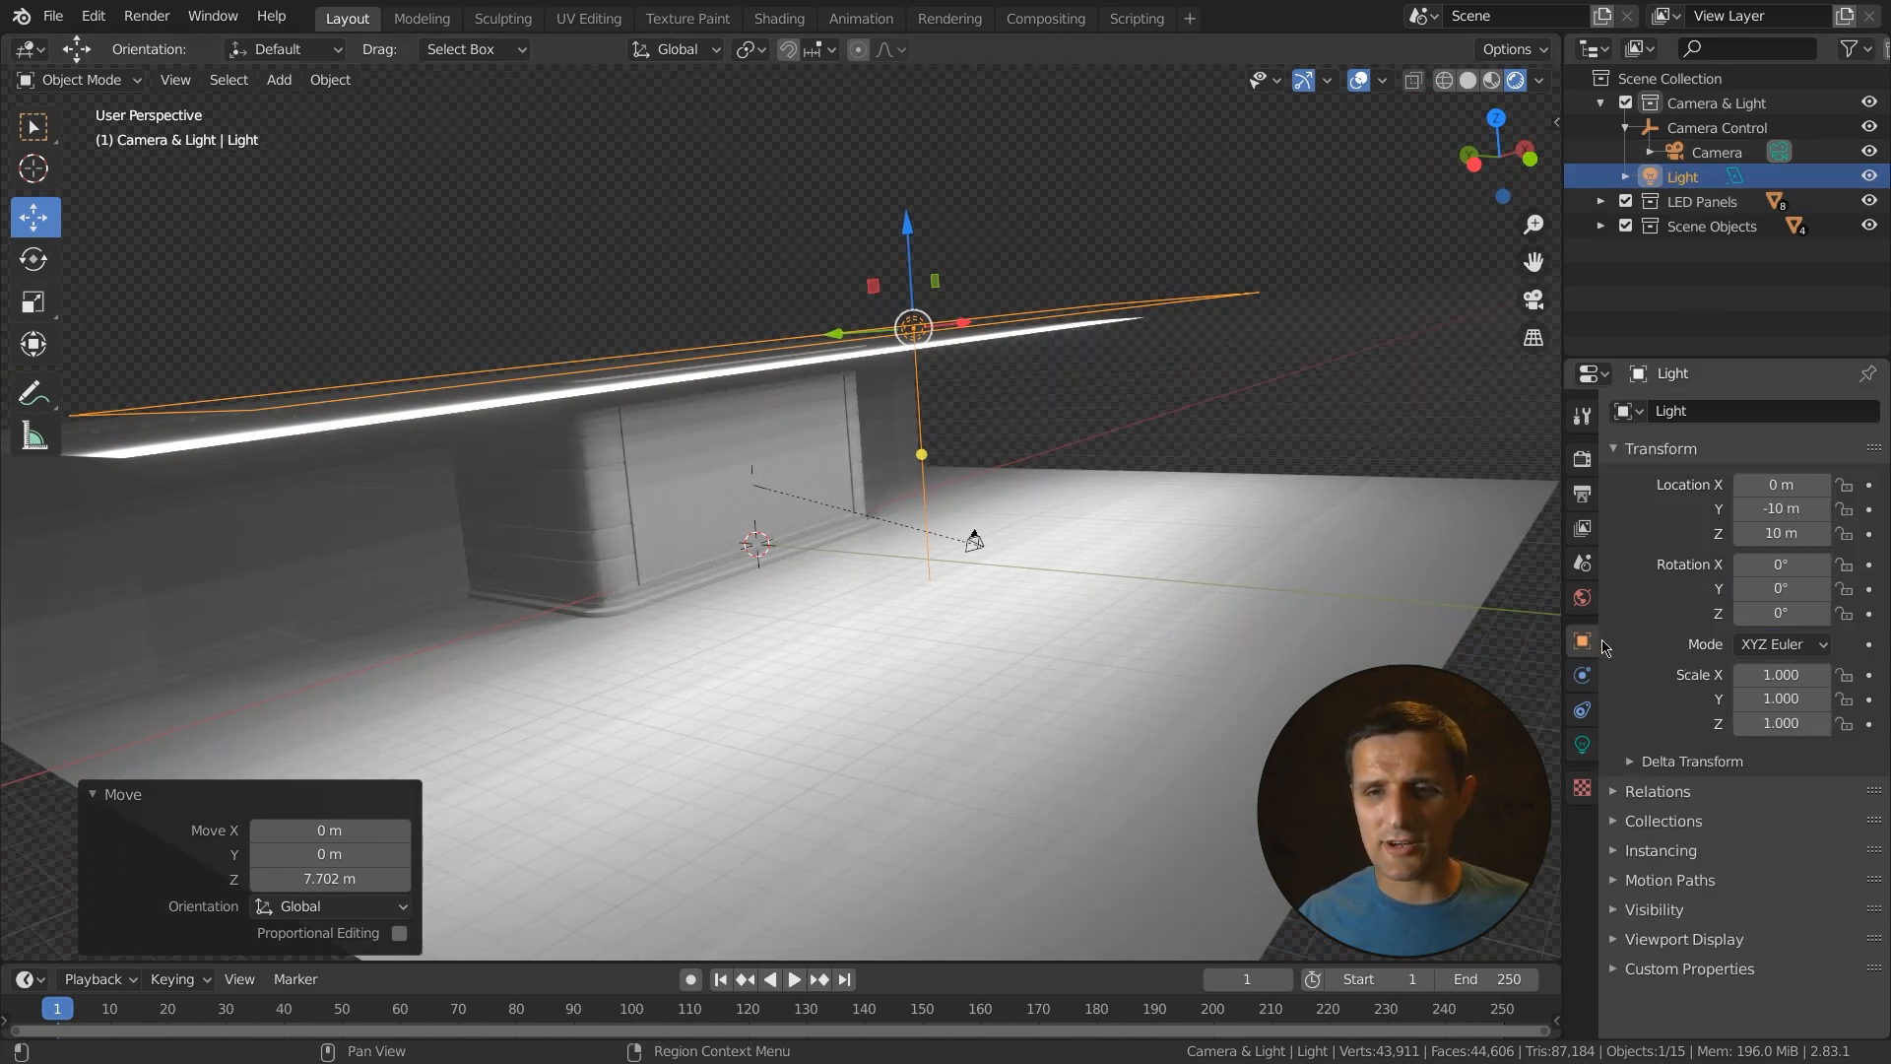
{"action": "left_click_drag", "start_coordinate": [1739, 575], "coordinate": [1777, 587]}
{"action": "left_click", "coordinate": [1772, 565]}
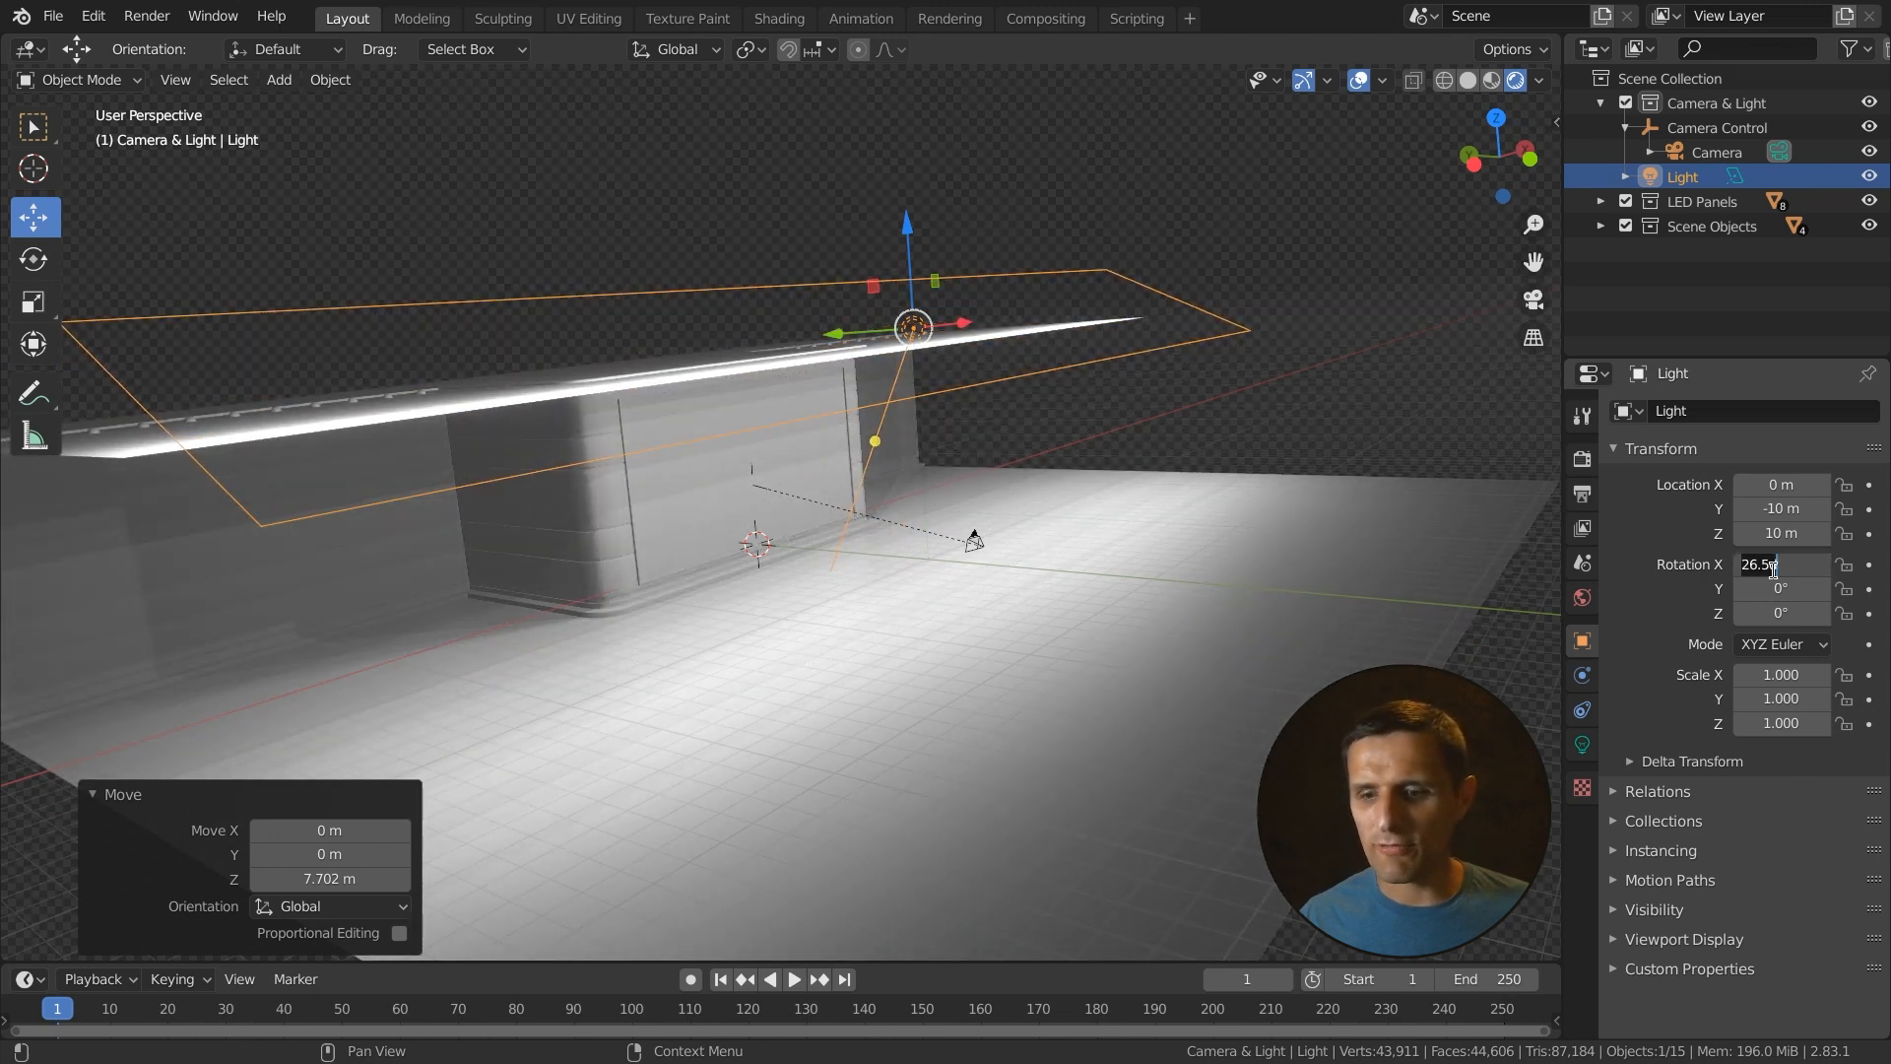
{"action": "type", "text": "45"}
{"action": "key", "text": "Return"}
- Expand the area light's Shadow settings in the light properties
{"action": "middle_click_drag", "start_coordinate": [886, 591], "coordinate": [499, 688]}
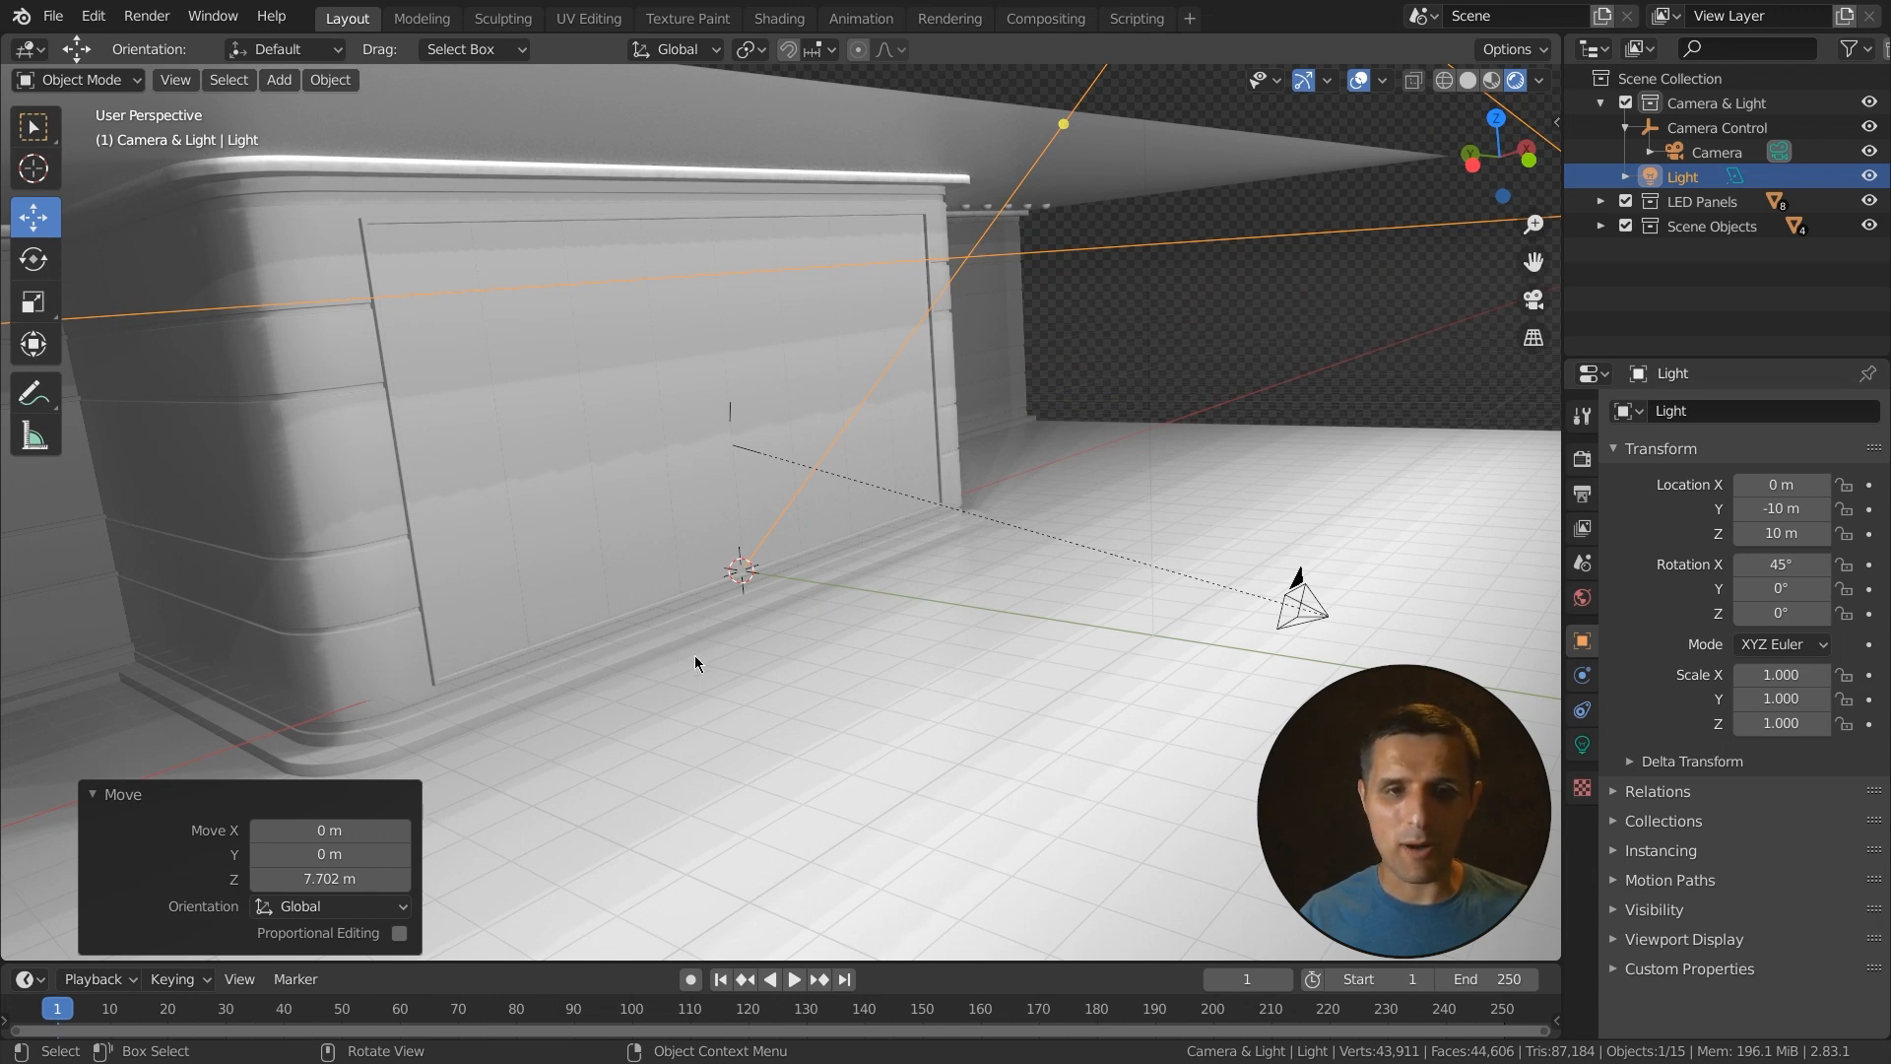
{"action": "scroll", "coordinate": [694, 654], "scroll_direction": "down", "scroll_amount": 4}
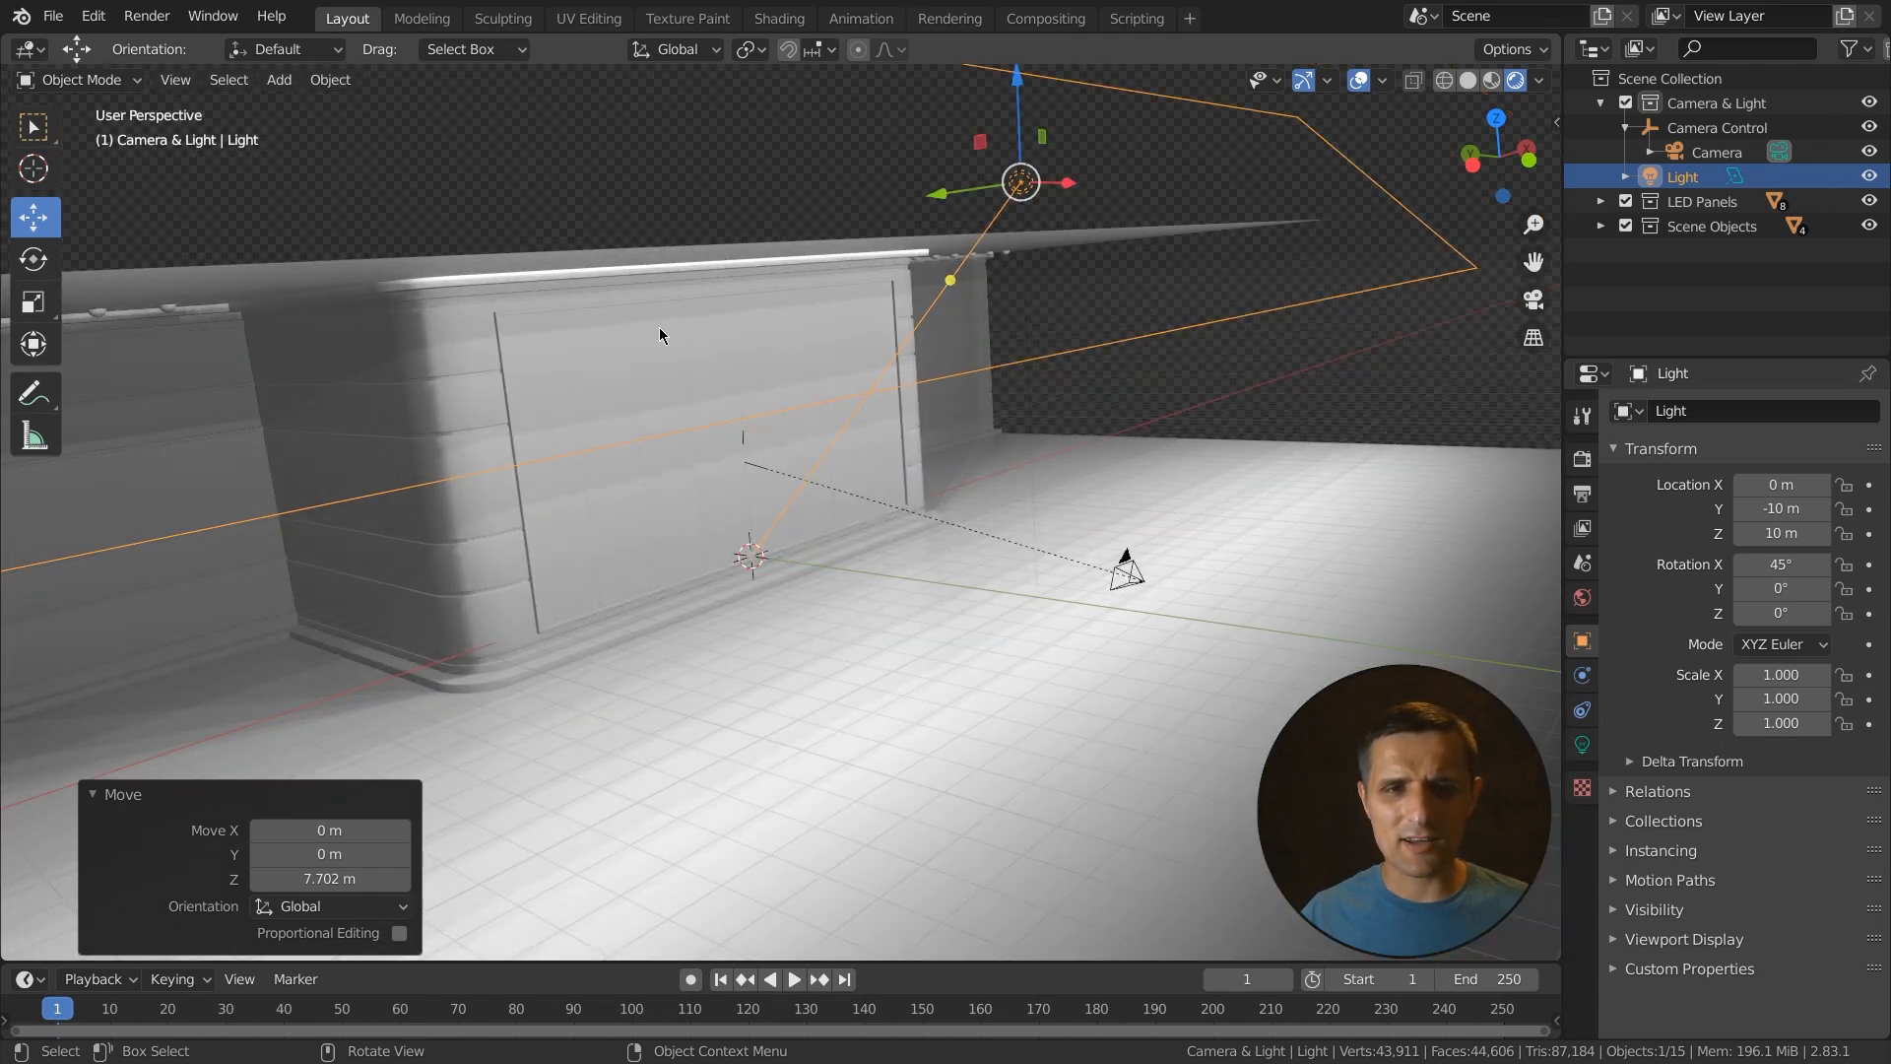
{"action": "middle_click_drag", "start_coordinate": [923, 394], "coordinate": [871, 244]}
{"action": "middle_click_drag", "start_coordinate": [663, 457], "coordinate": [650, 620]}
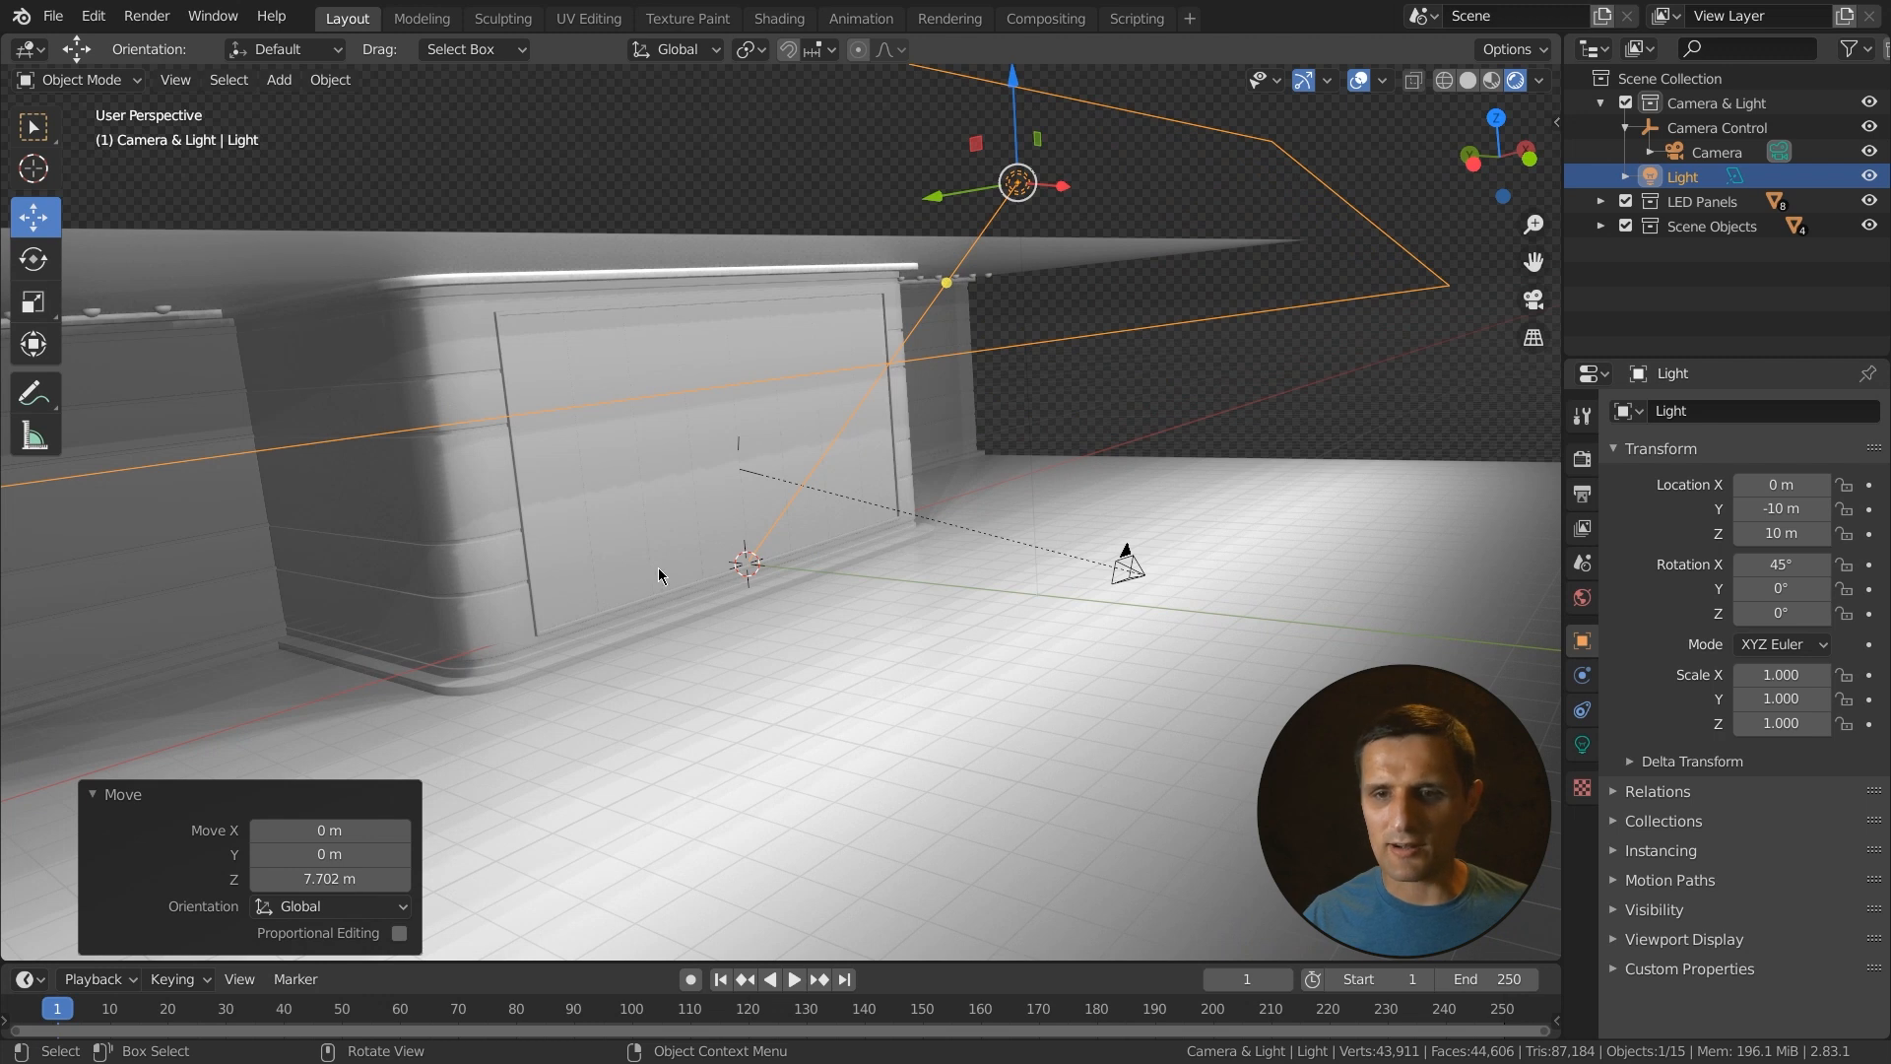
{"action": "left_click", "coordinate": [1585, 746]}
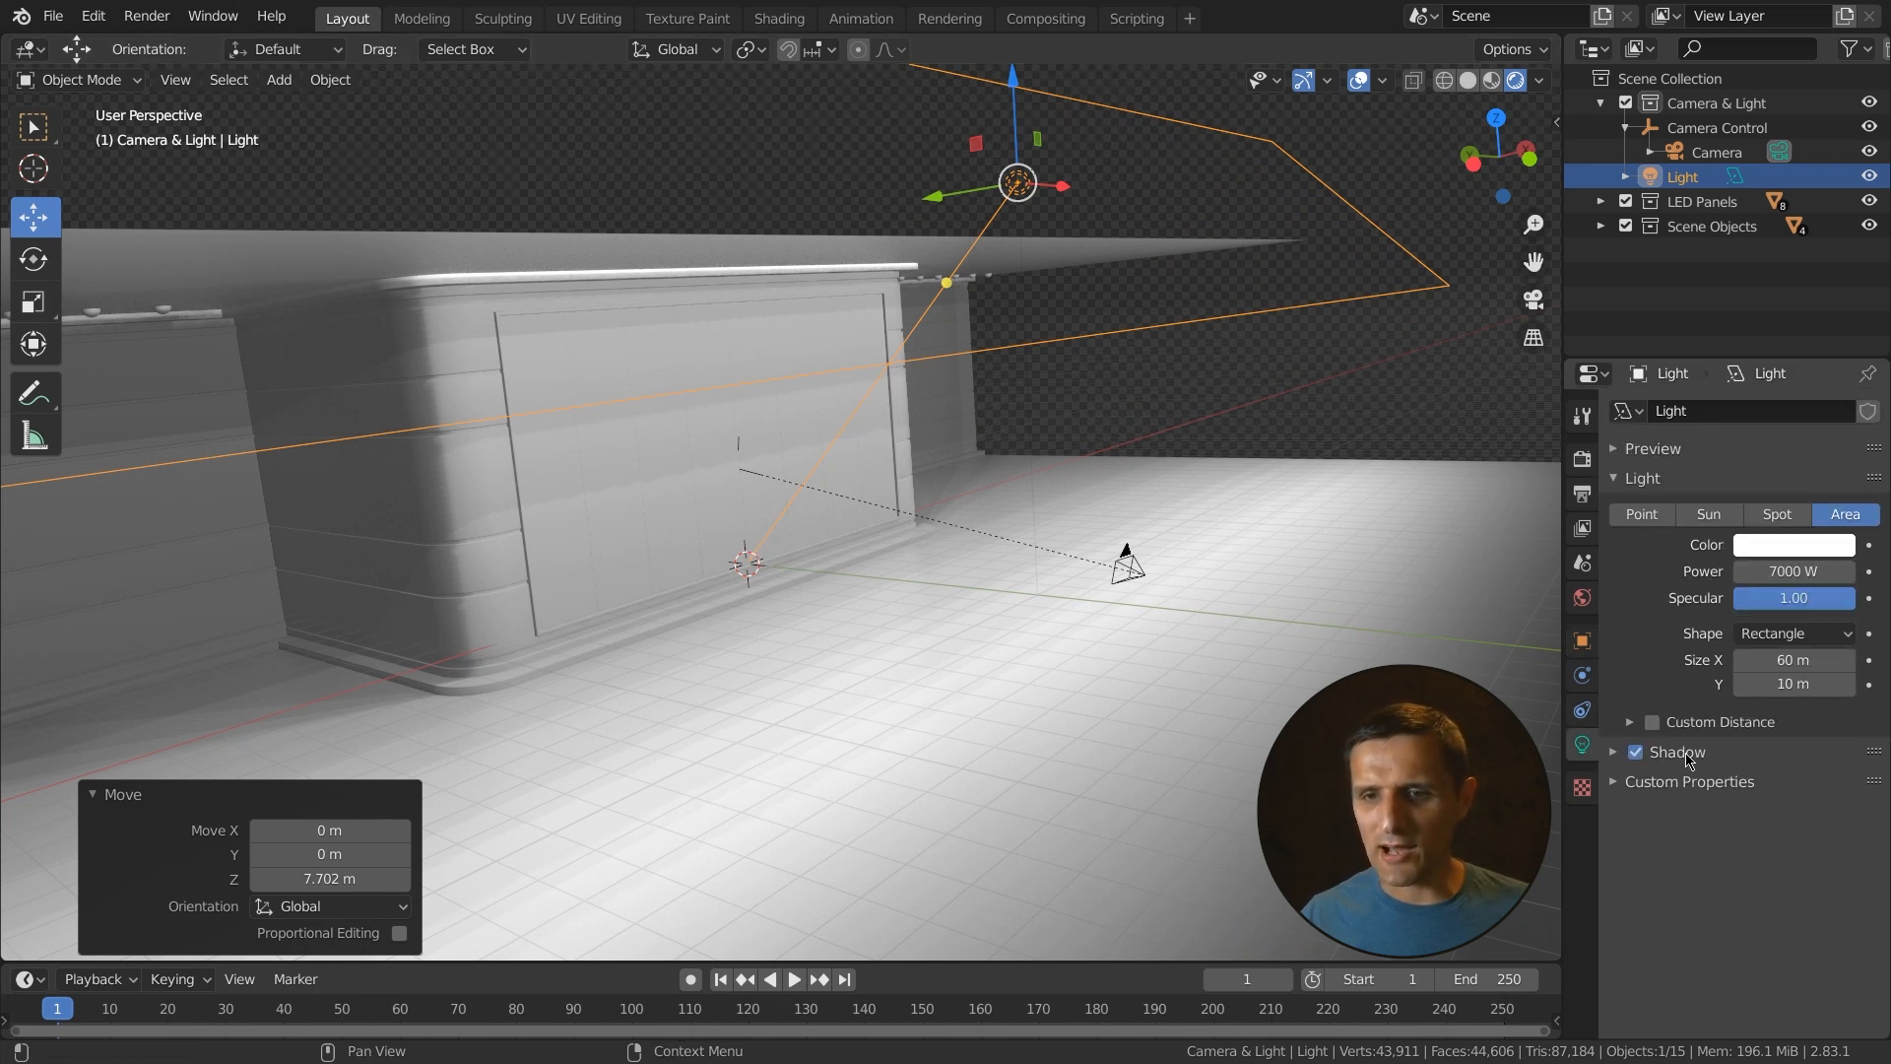
{"action": "left_click", "coordinate": [1614, 753]}
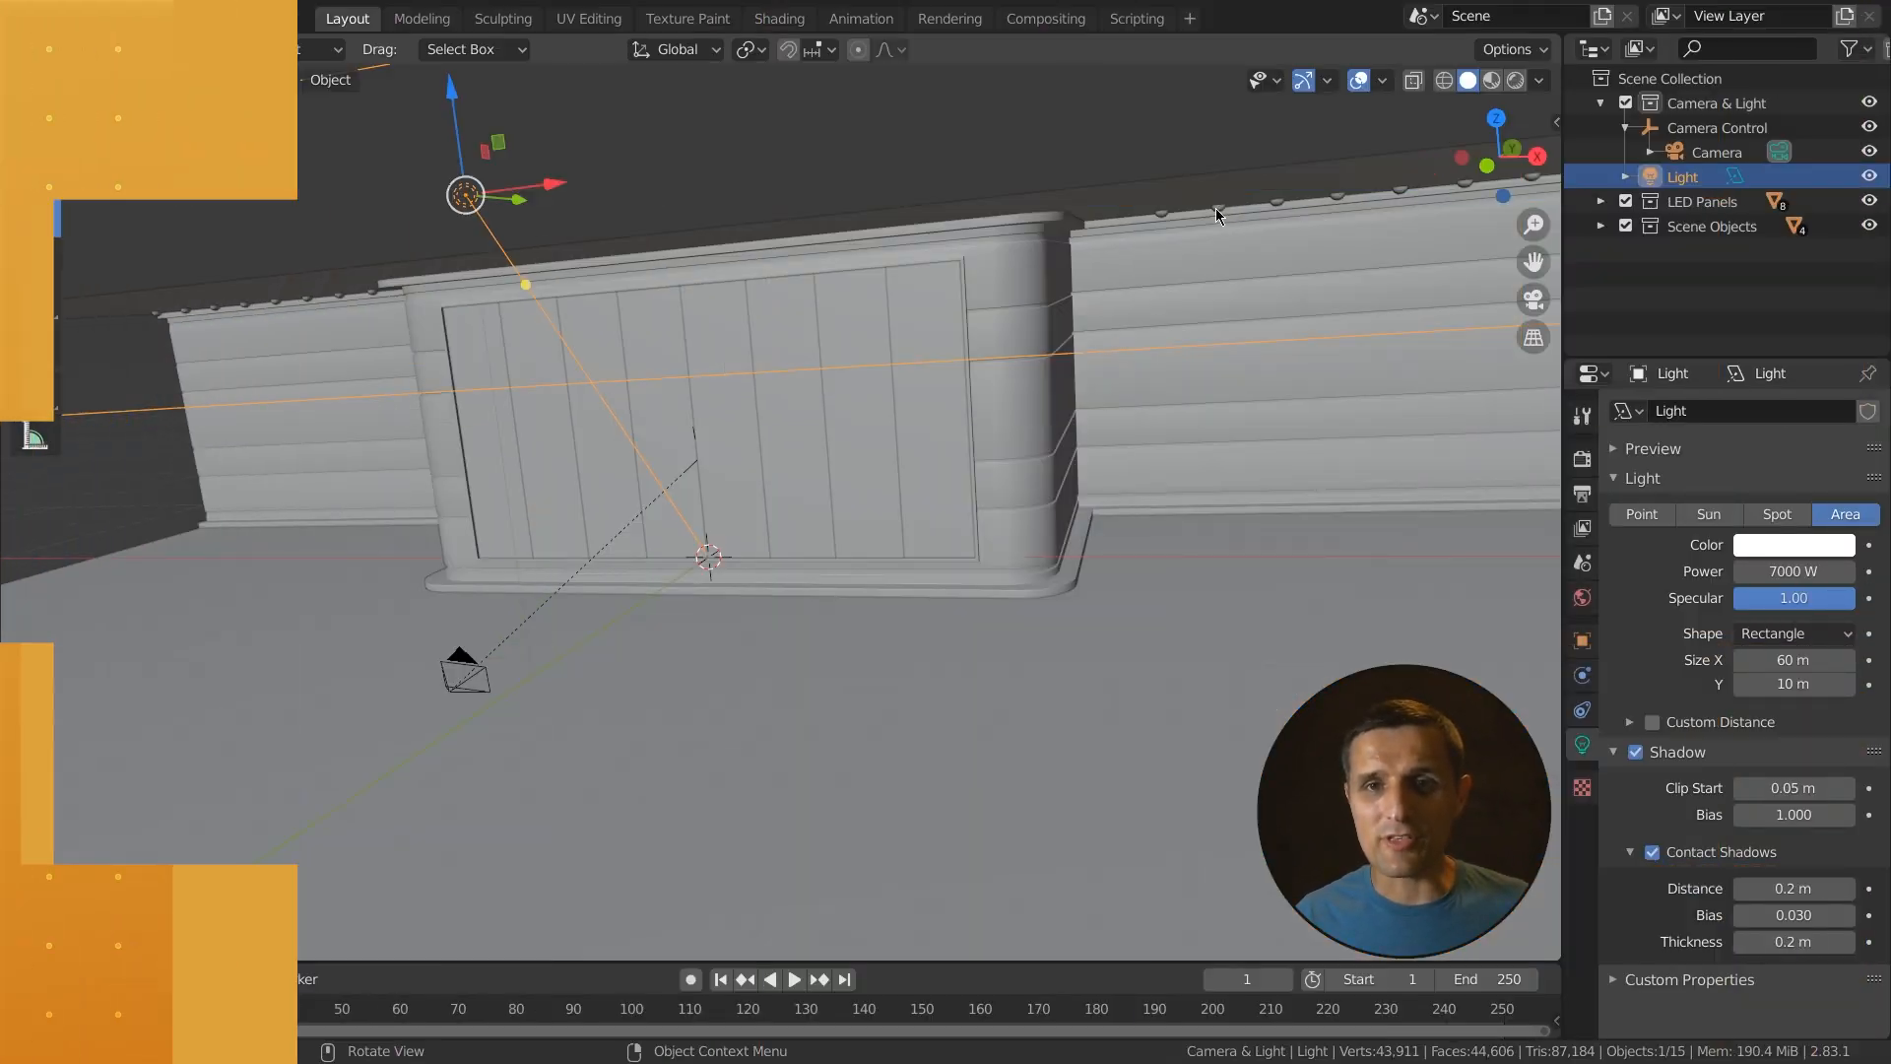
- Switch through the Modeling, UV Editing and Texture Paint workspaces and return to Layout
{"action": "left_click", "coordinate": [1218, 208]}
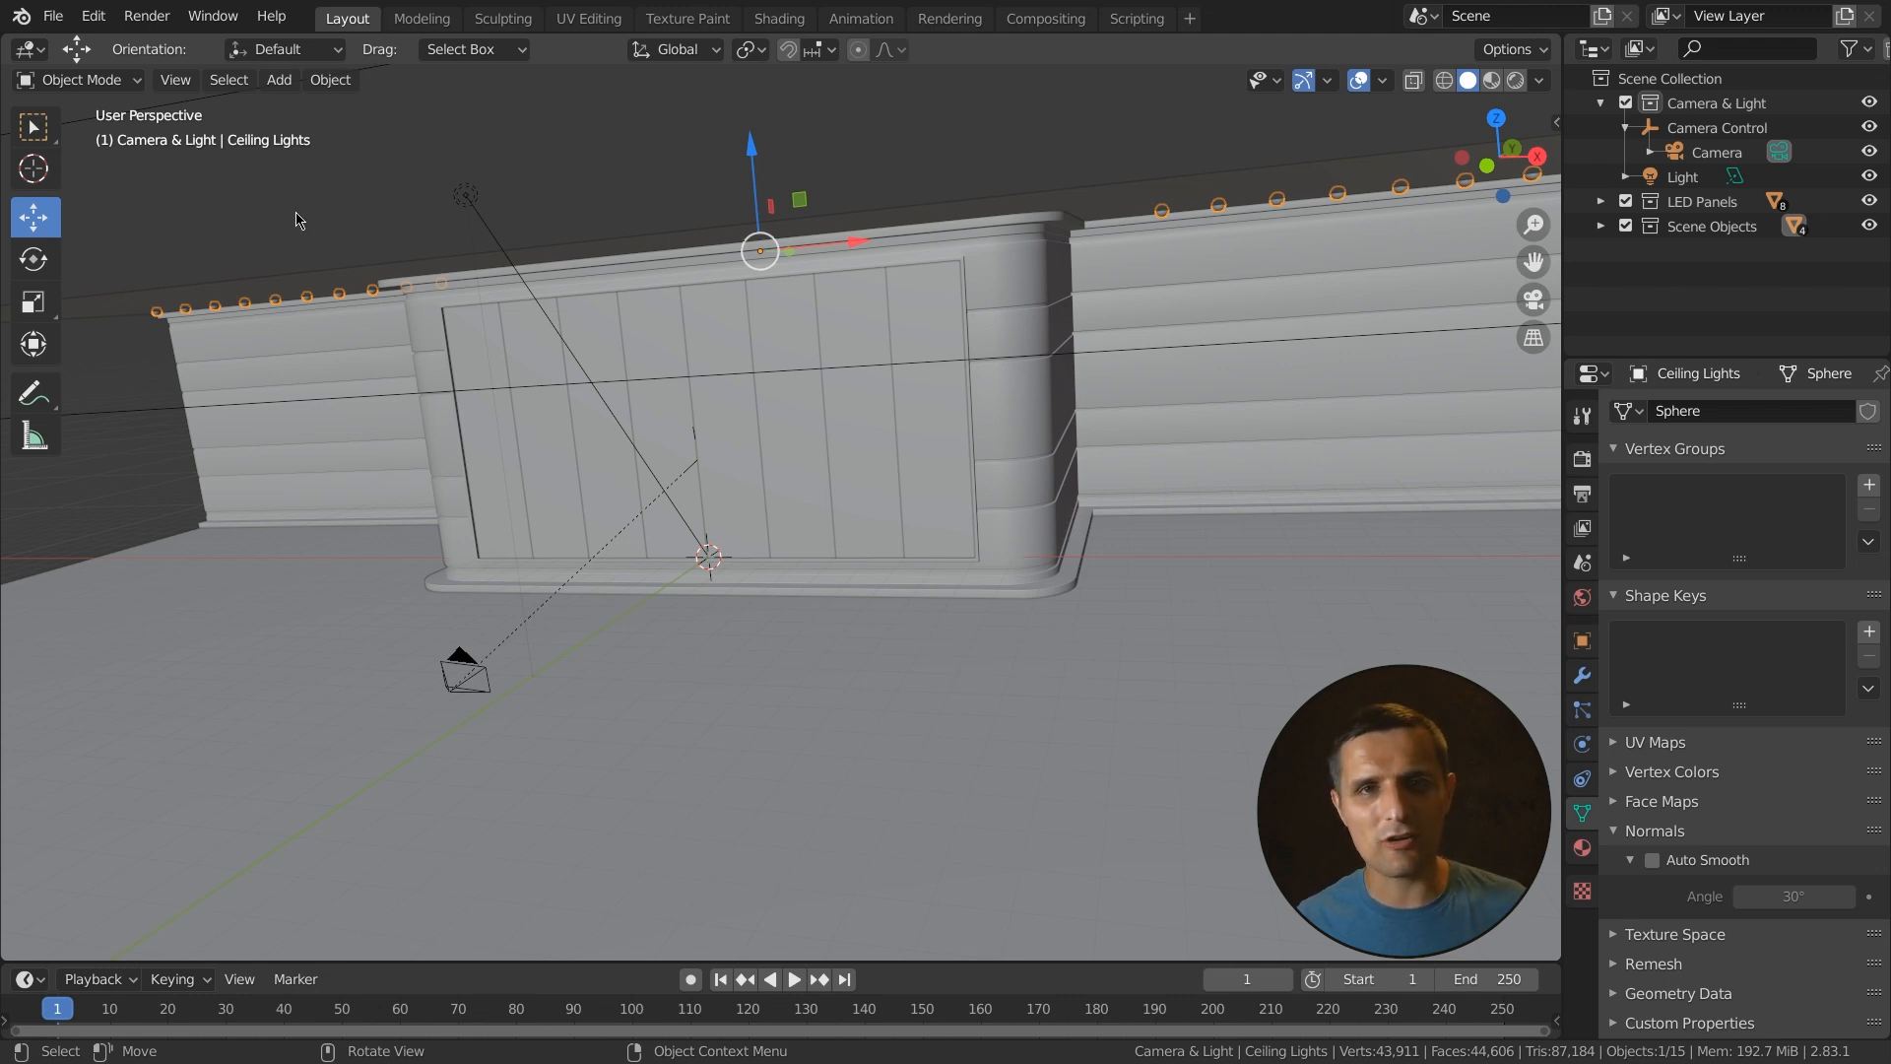
{"action": "left_click", "coordinate": [422, 18]}
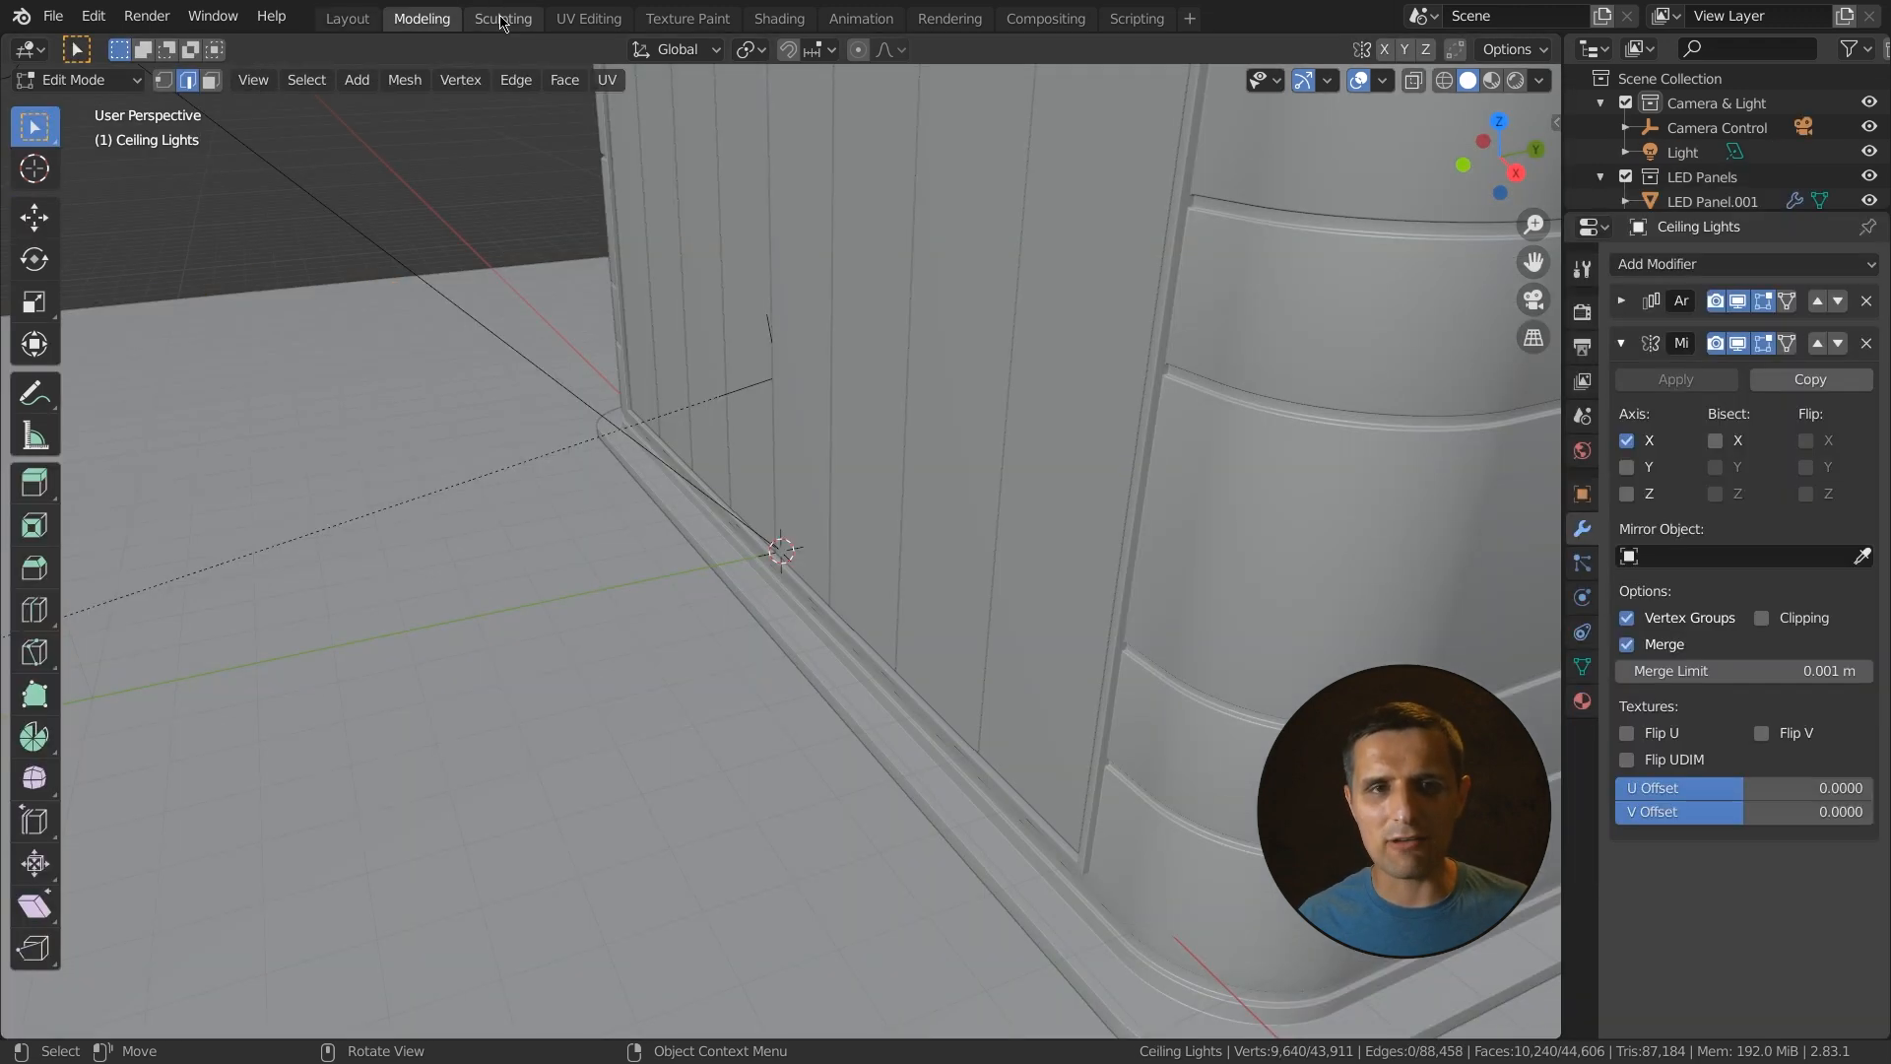
{"action": "left_click", "coordinate": [589, 18]}
{"action": "left_click", "coordinate": [687, 17]}
{"action": "left_click", "coordinate": [348, 18]}
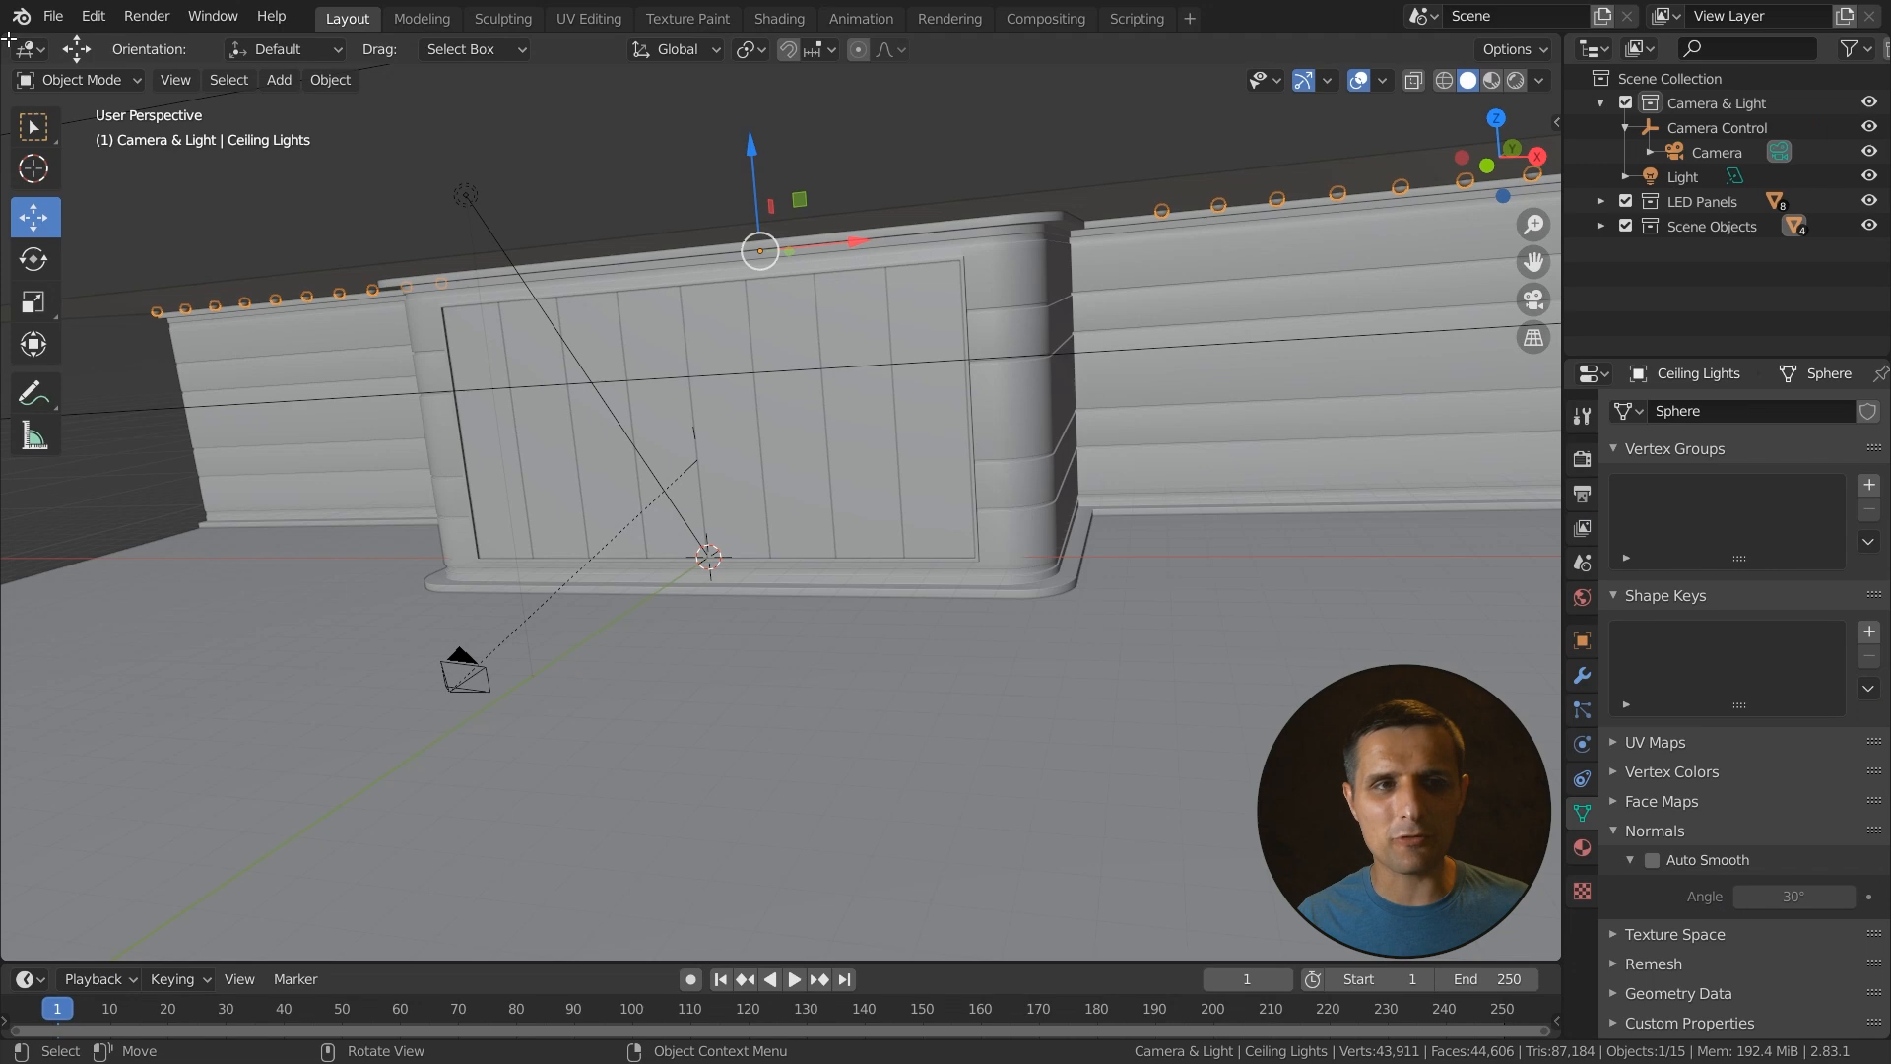
- Split the 3D viewport into a top area and two side-by-side bottom areas
{"action": "left_click_drag", "start_coordinate": [9, 40], "coordinate": [22, 517]}
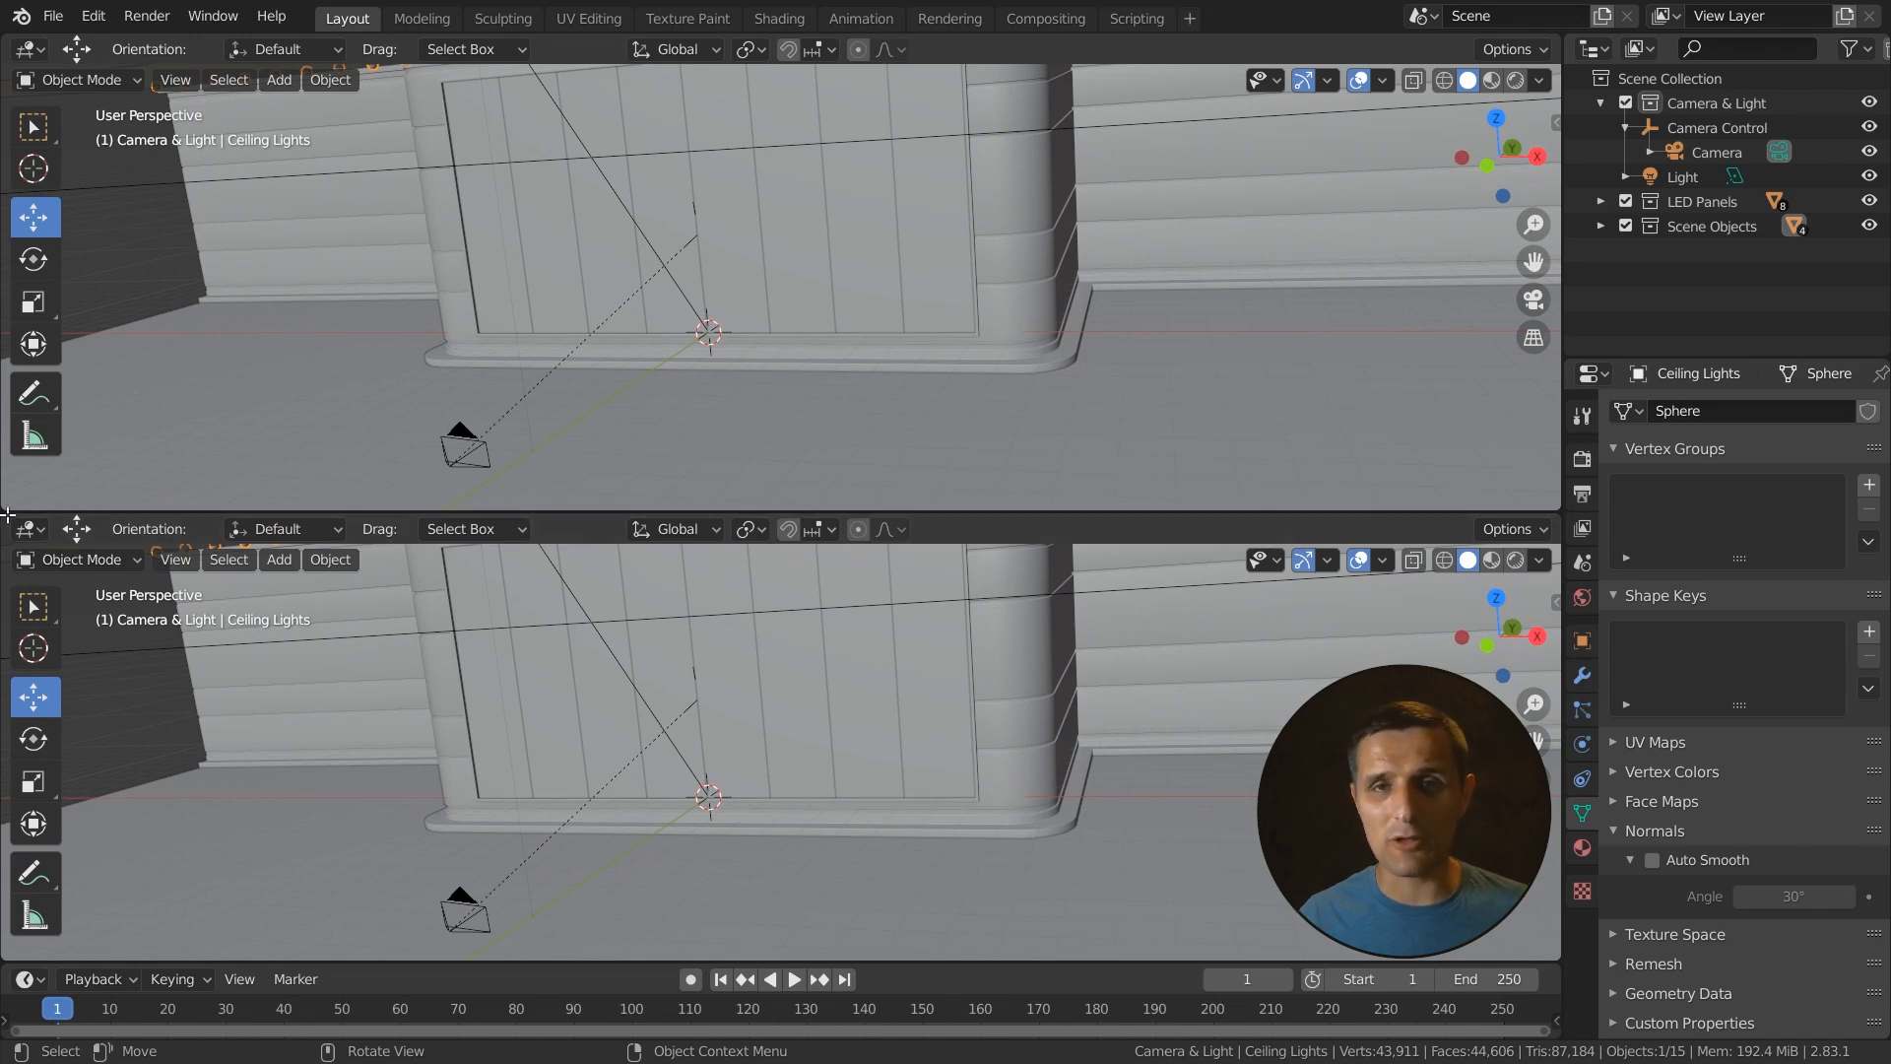
{"action": "left_click_drag", "start_coordinate": [100, 513], "coordinate": [497, 527]}
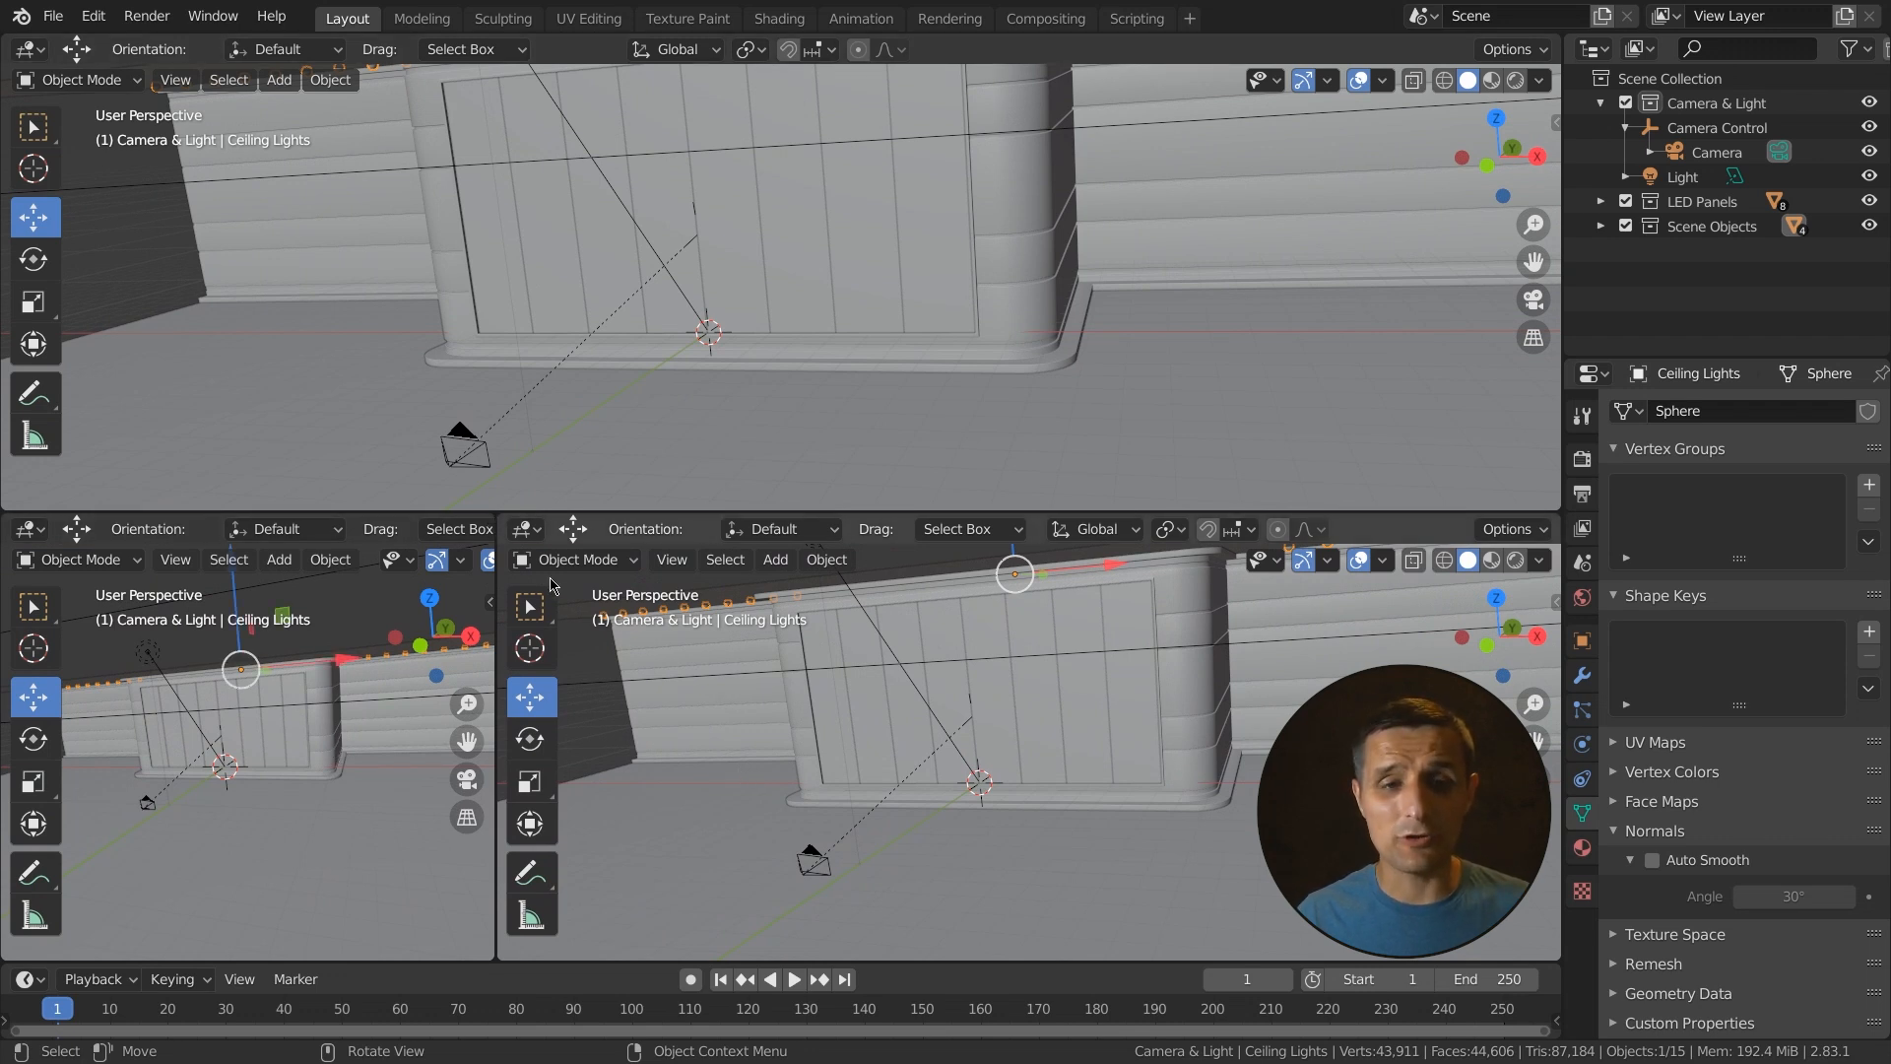
- Resize the boundaries between the three split viewport areas
{"action": "left_click_drag", "start_coordinate": [484, 516], "coordinate": [325, 560]}
{"action": "left_click_drag", "start_coordinate": [8, 525], "coordinate": [51, 490]}
{"action": "left_click_drag", "start_coordinate": [8, 61], "coordinate": [522, 490]}
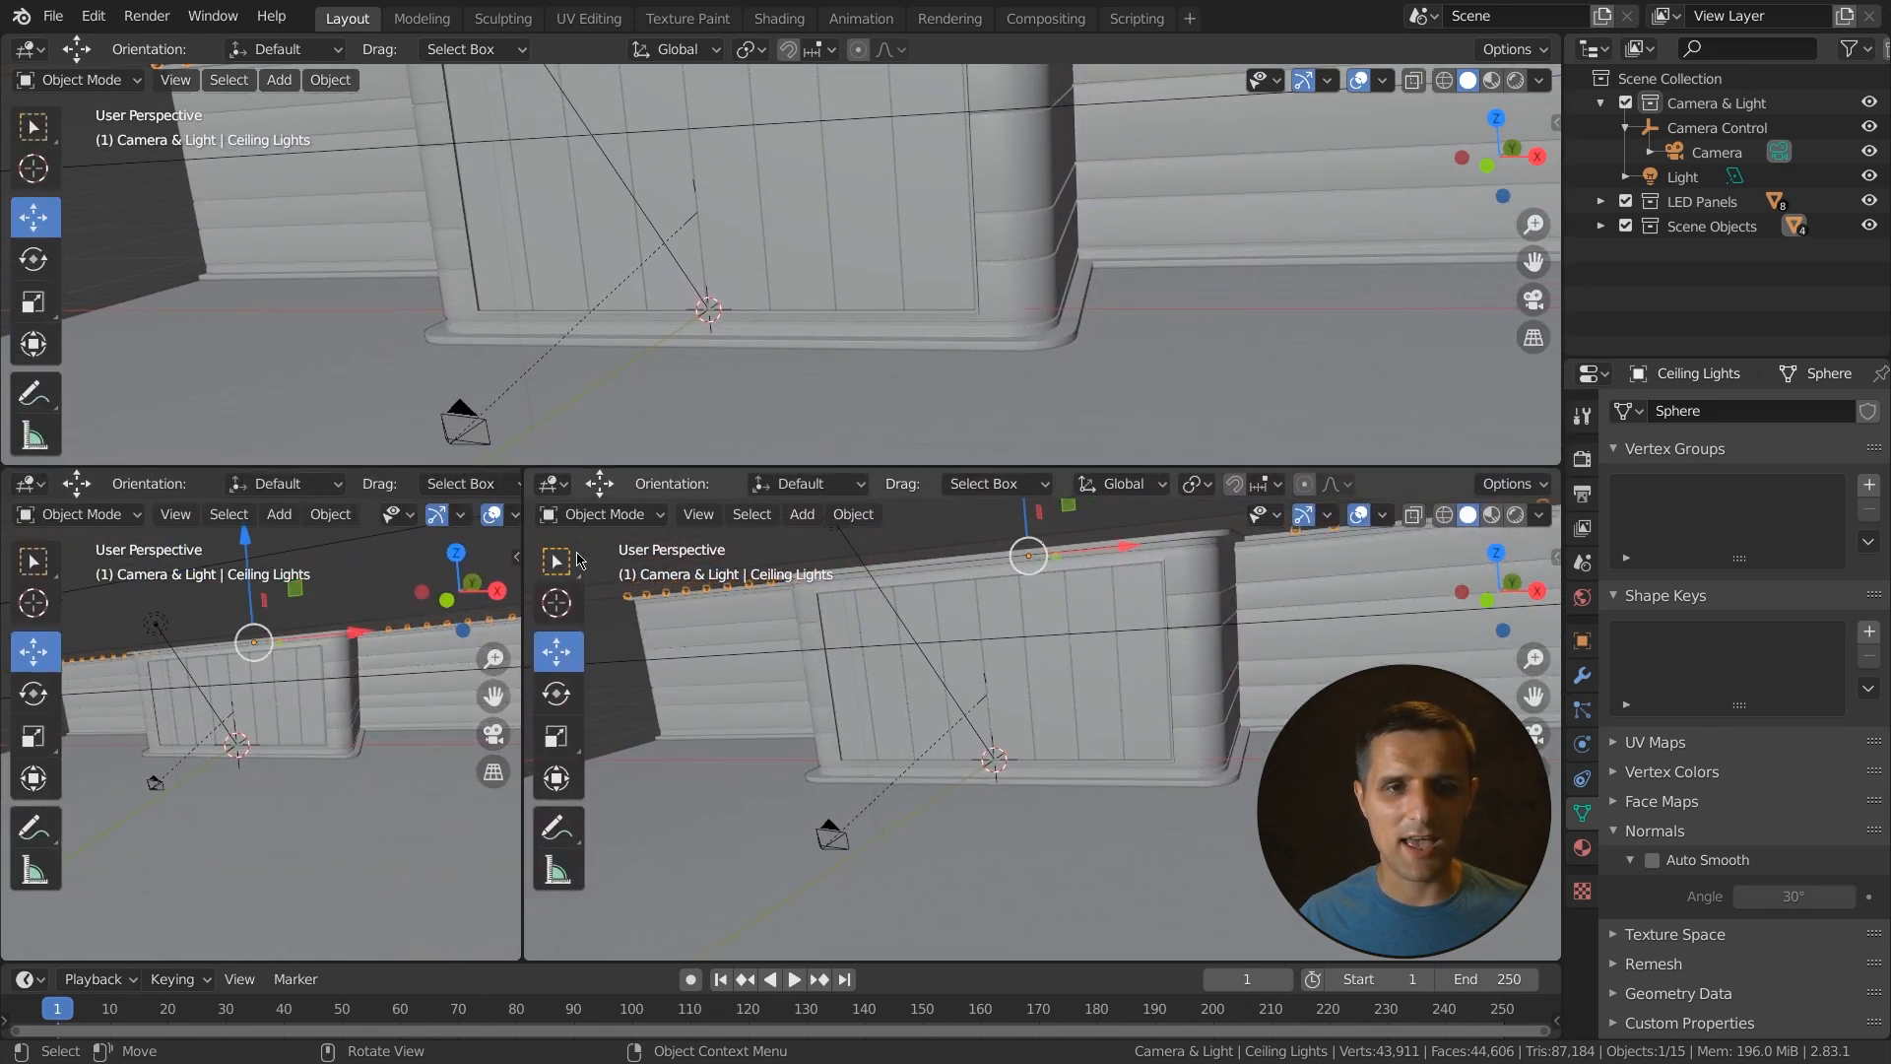
- Change the two lower areas' editor types to the Shader Editor and the UV Editor
{"action": "left_click", "coordinate": [549, 484]}
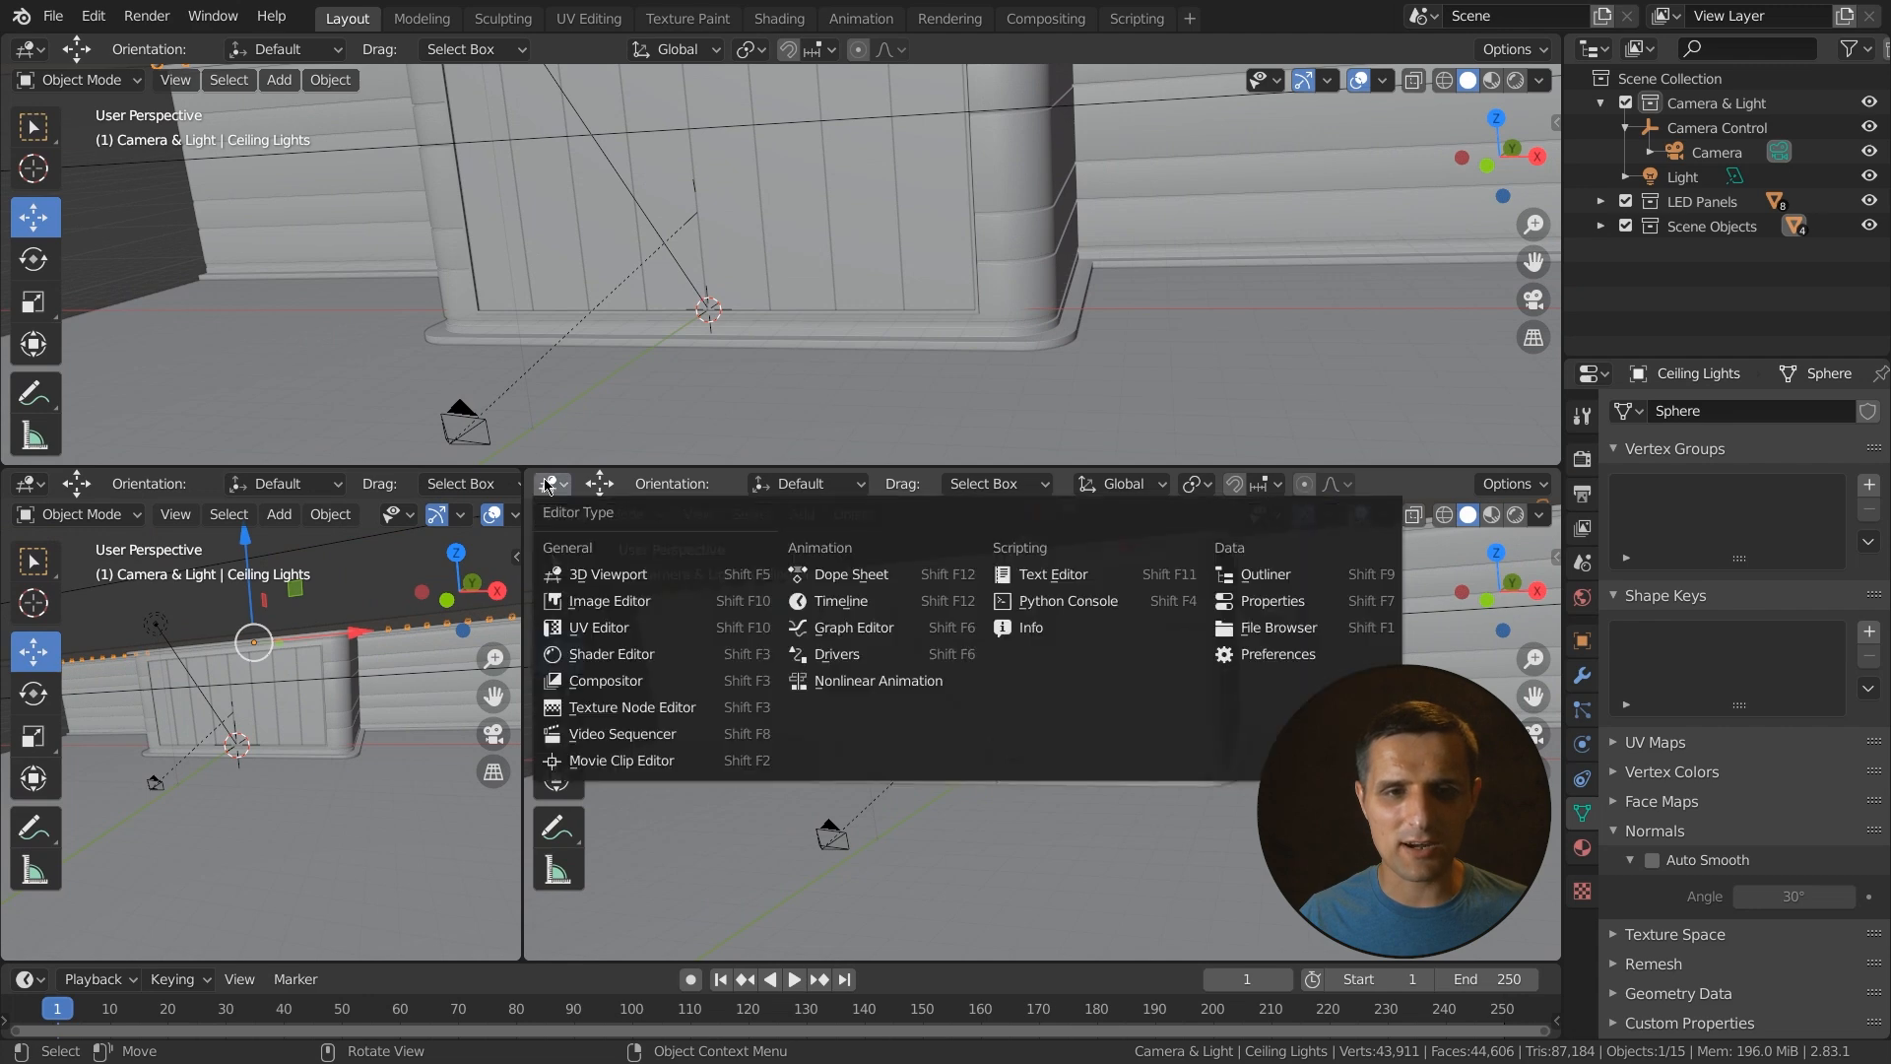
{"action": "left_click", "coordinate": [621, 654]}
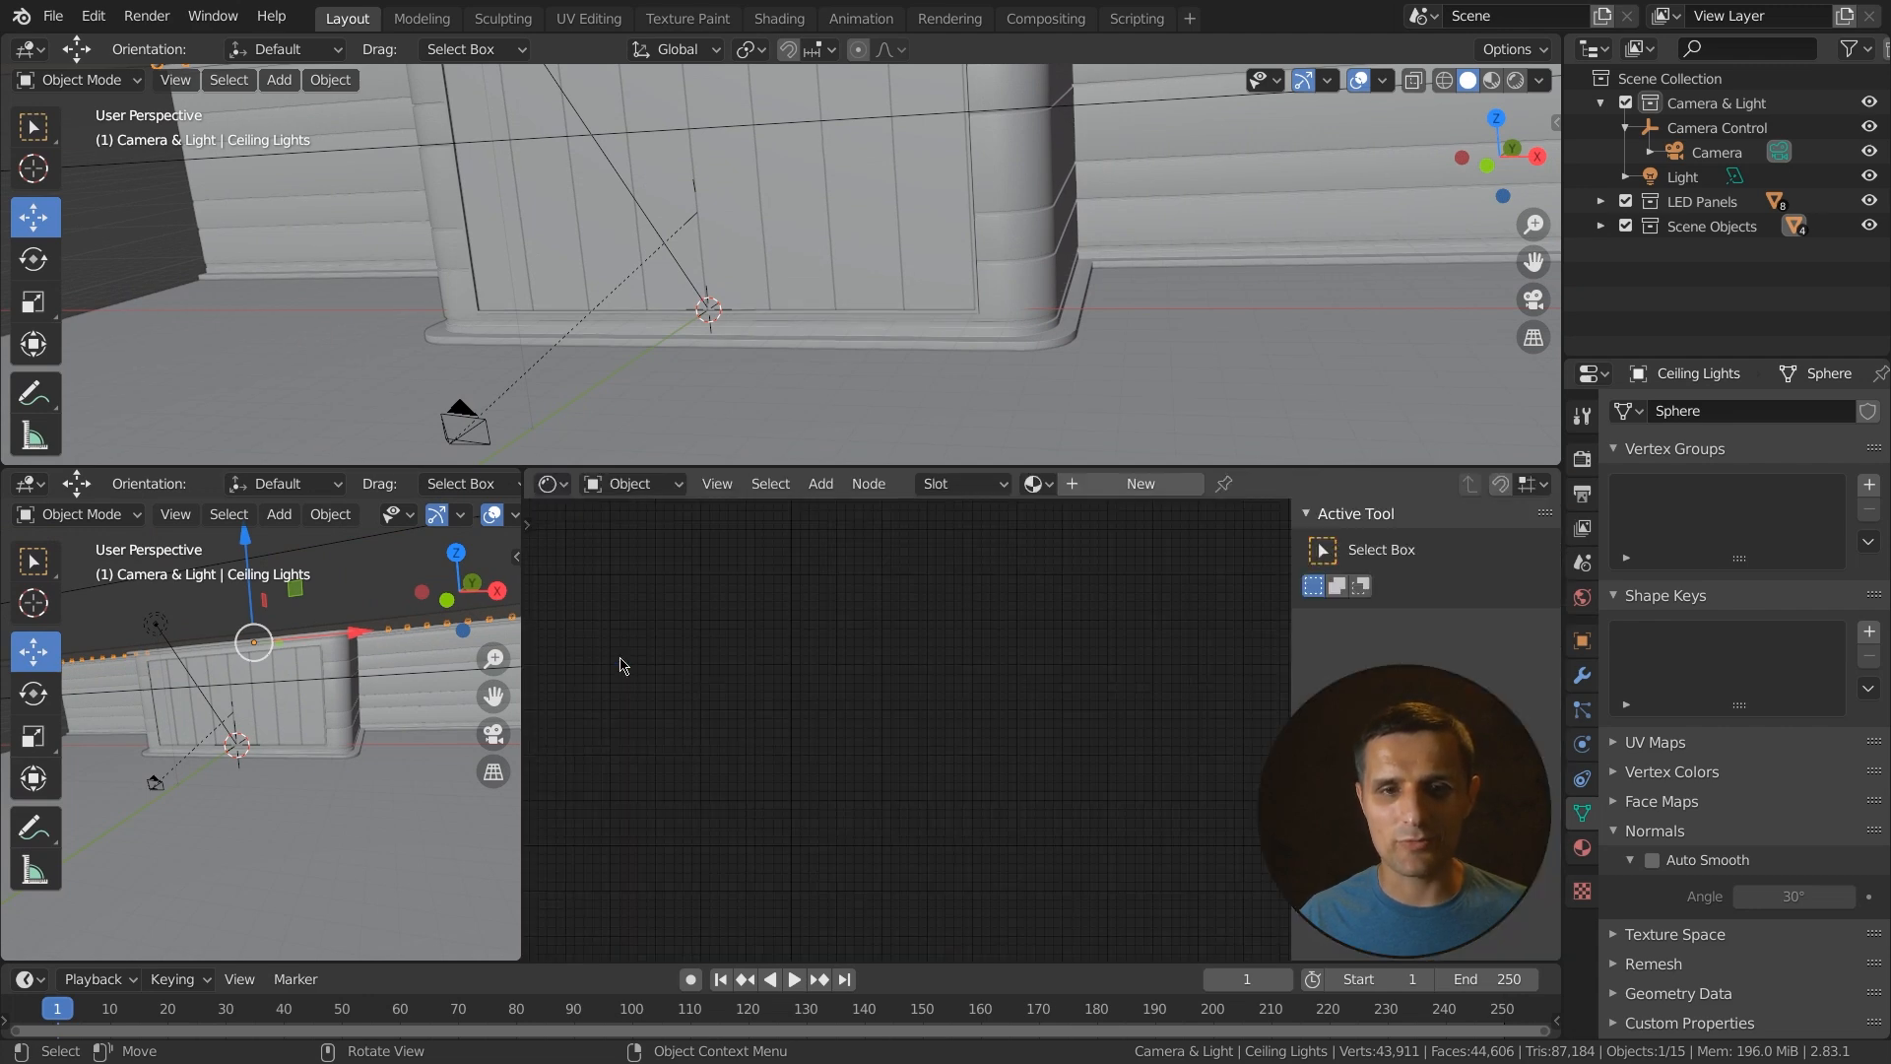
{"action": "left_click", "coordinate": [28, 485]}
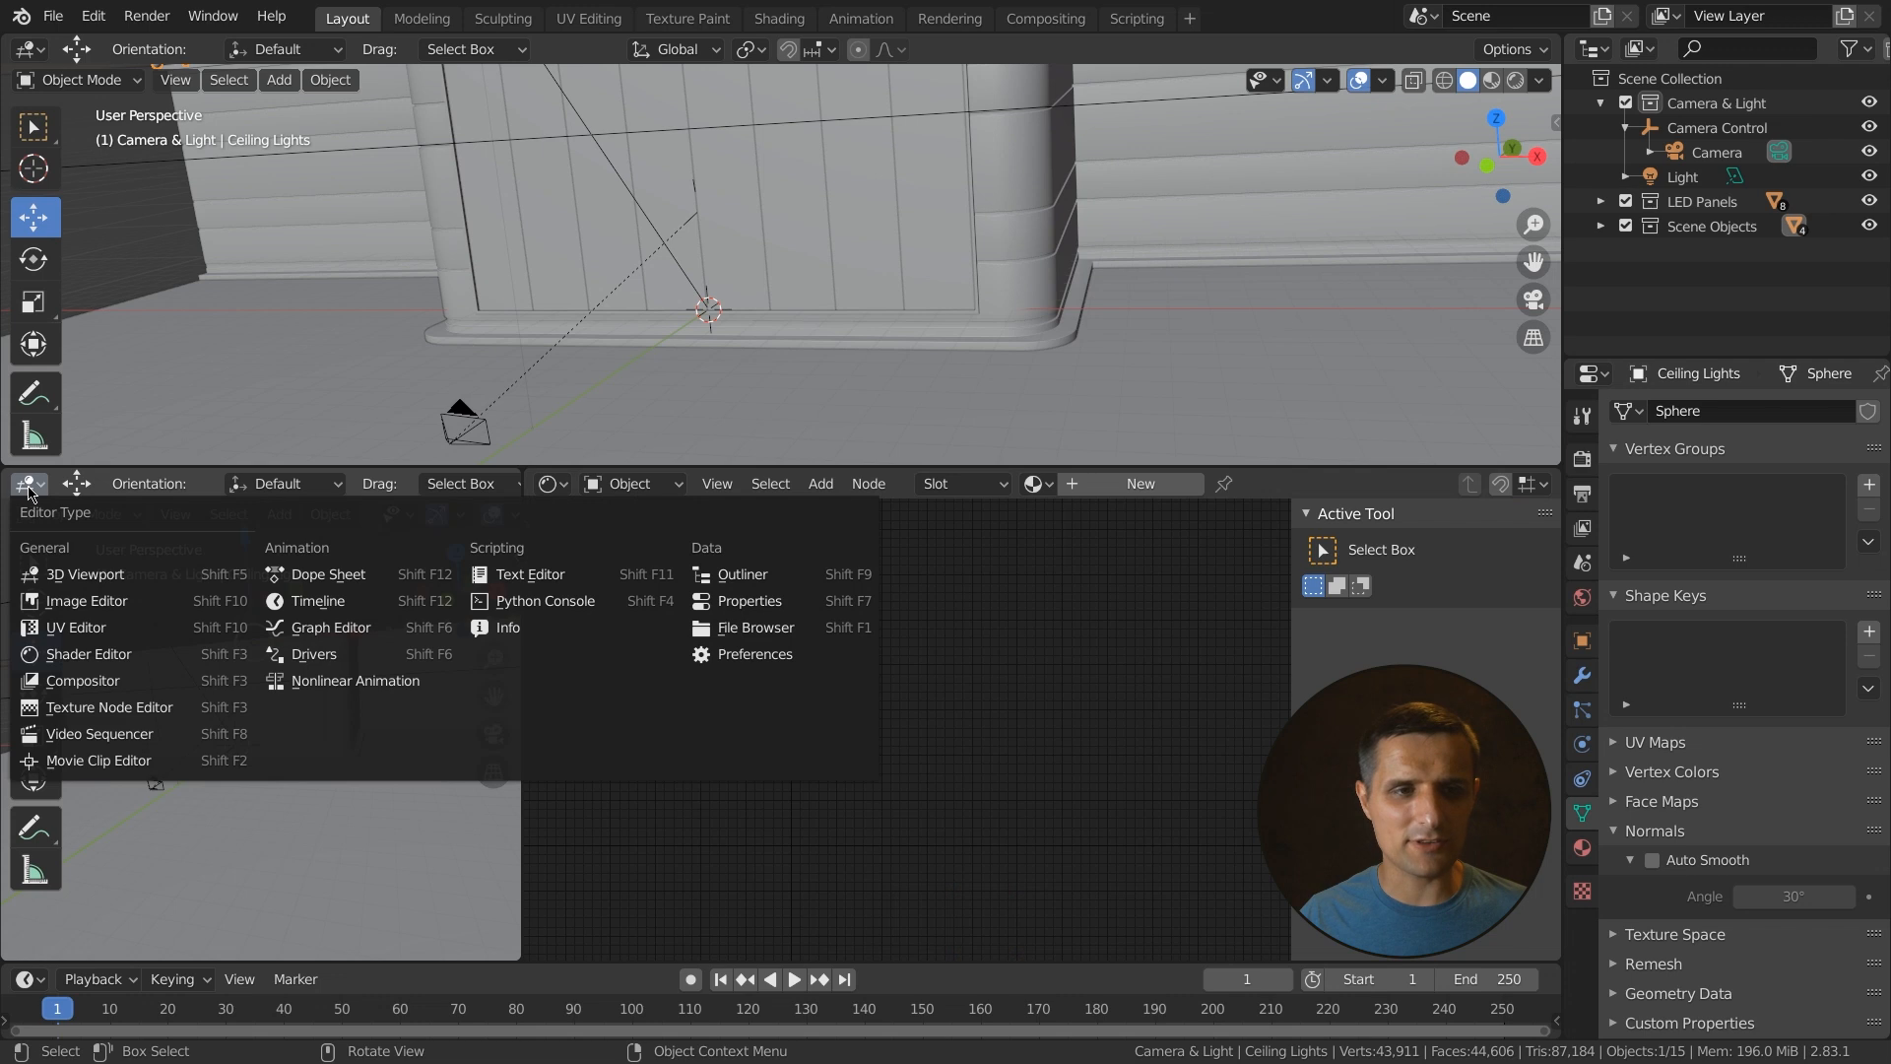
{"action": "left_click", "coordinate": [78, 627]}
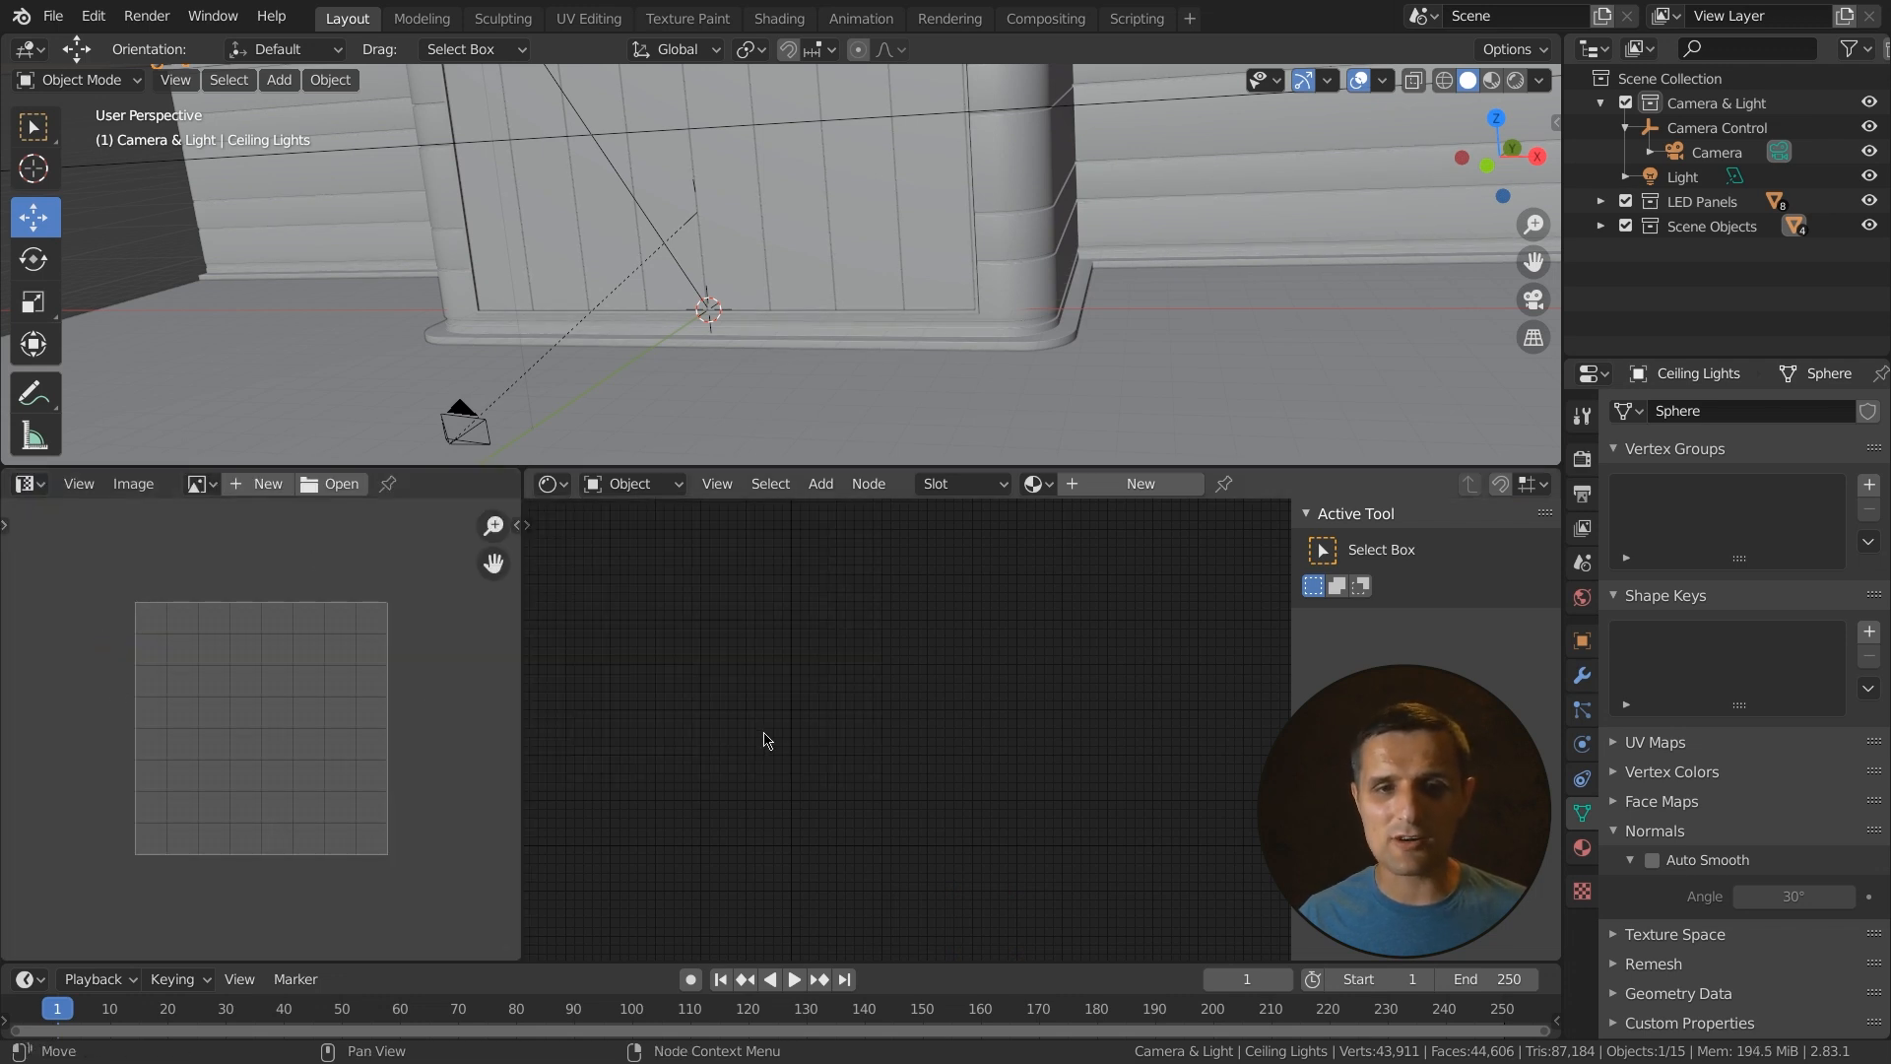
- Enlarge the 3D viewport area by moving its boundary with the editors below
{"action": "left_click_drag", "start_coordinate": [533, 467], "coordinate": [530, 532]}
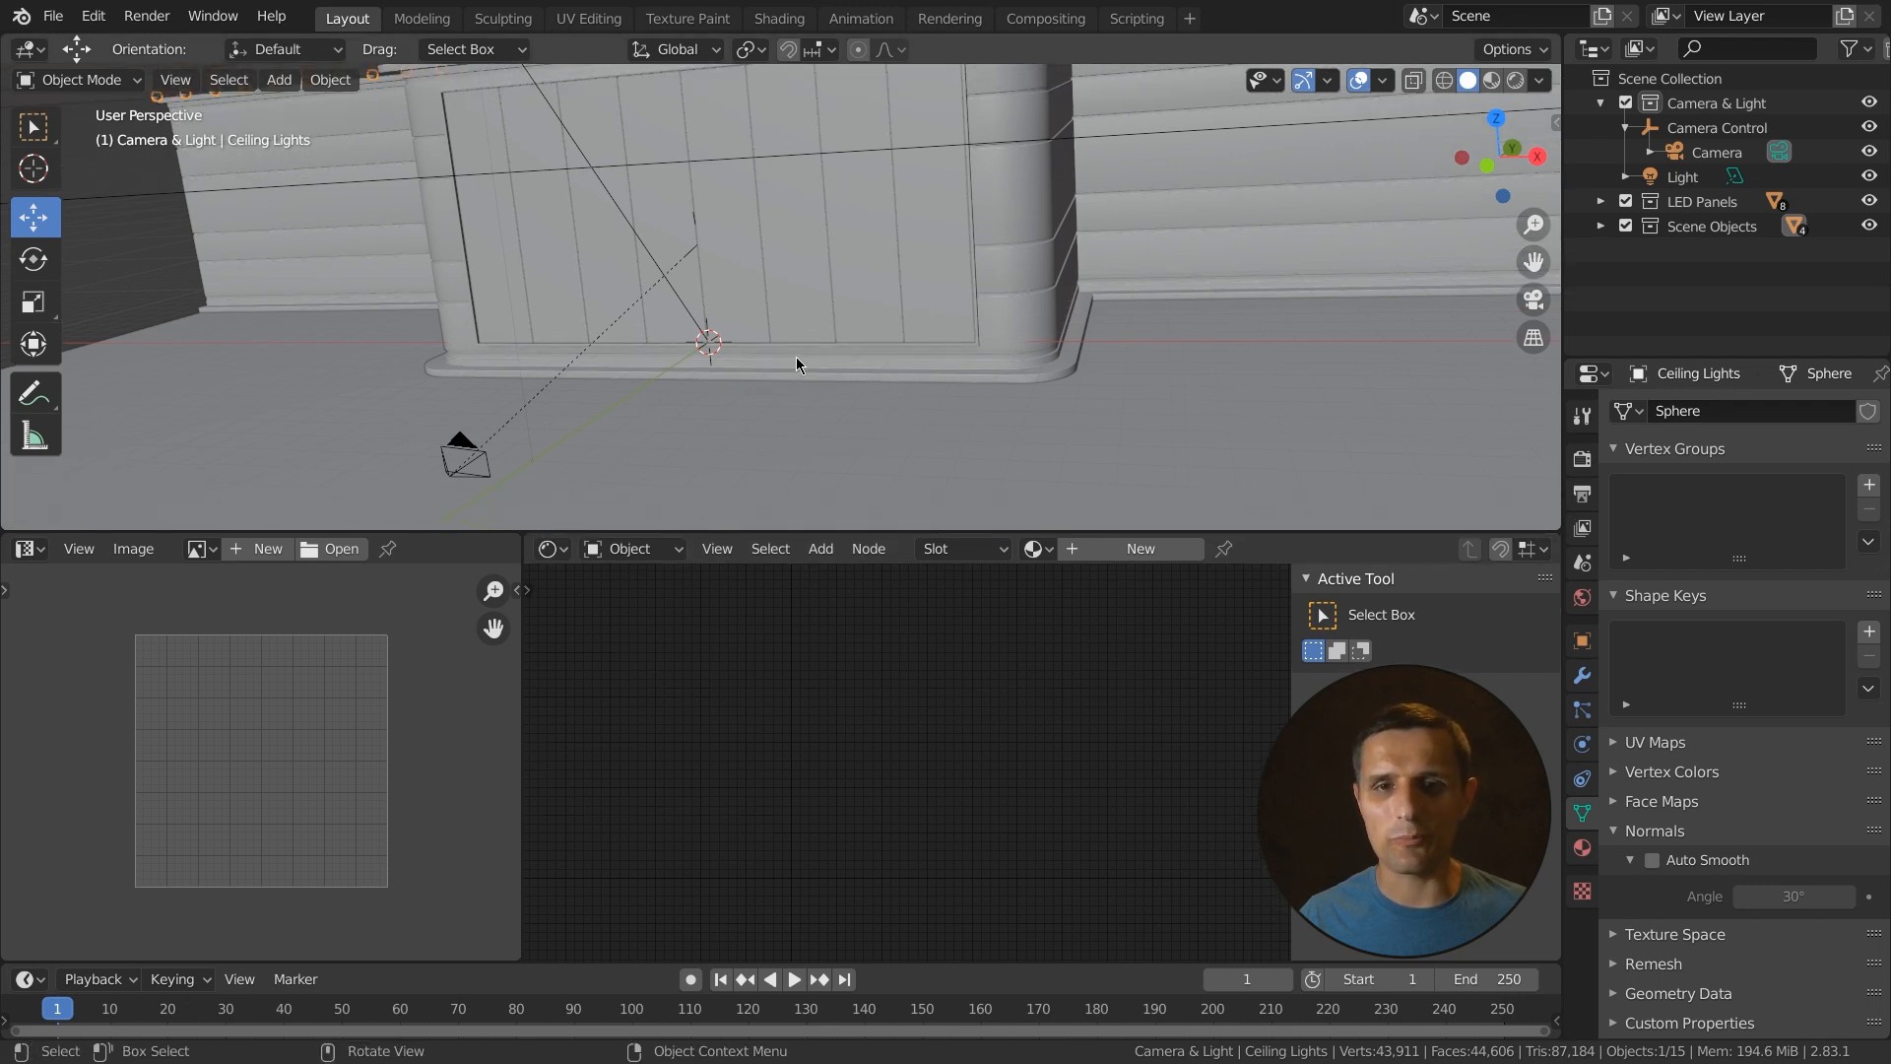
{"action": "scroll", "coordinate": [883, 366], "scroll_direction": "down", "scroll_amount": 1}
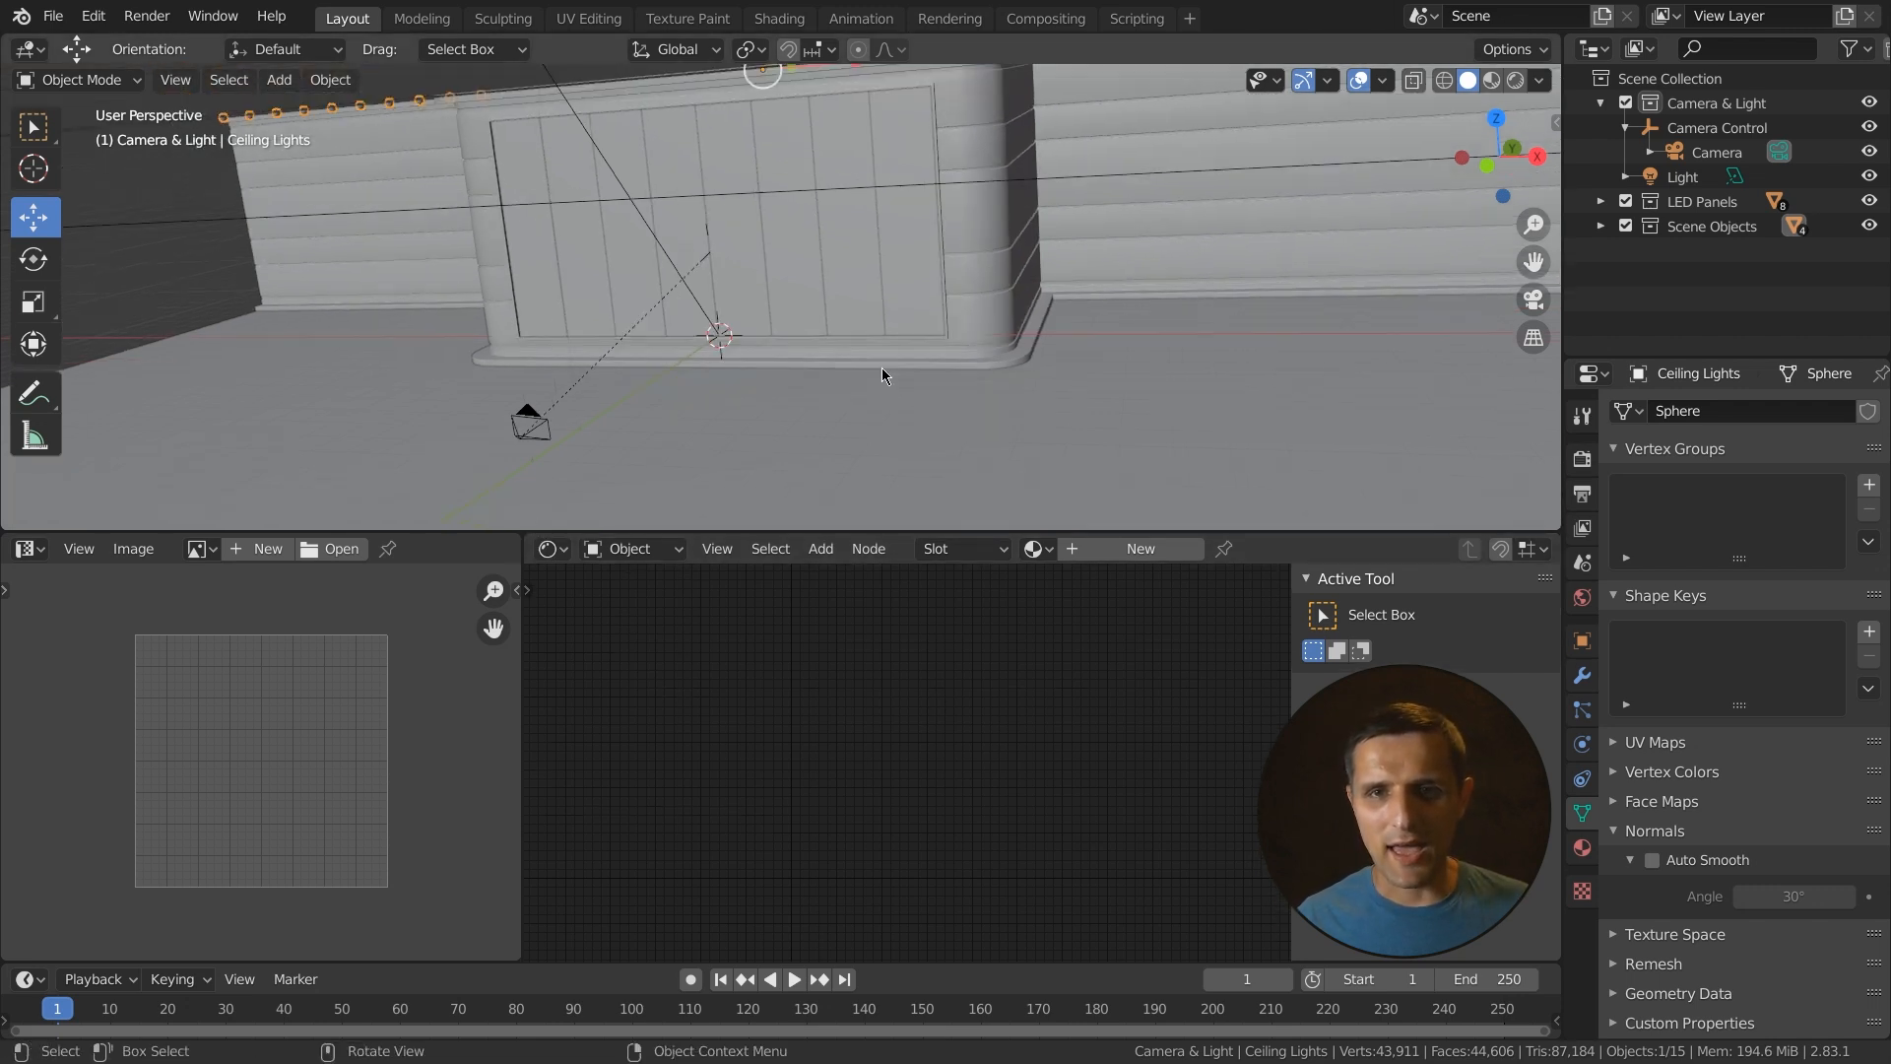
{"action": "middle_click_drag", "start_coordinate": [890, 345], "coordinate": [885, 398], "text": "shift"}
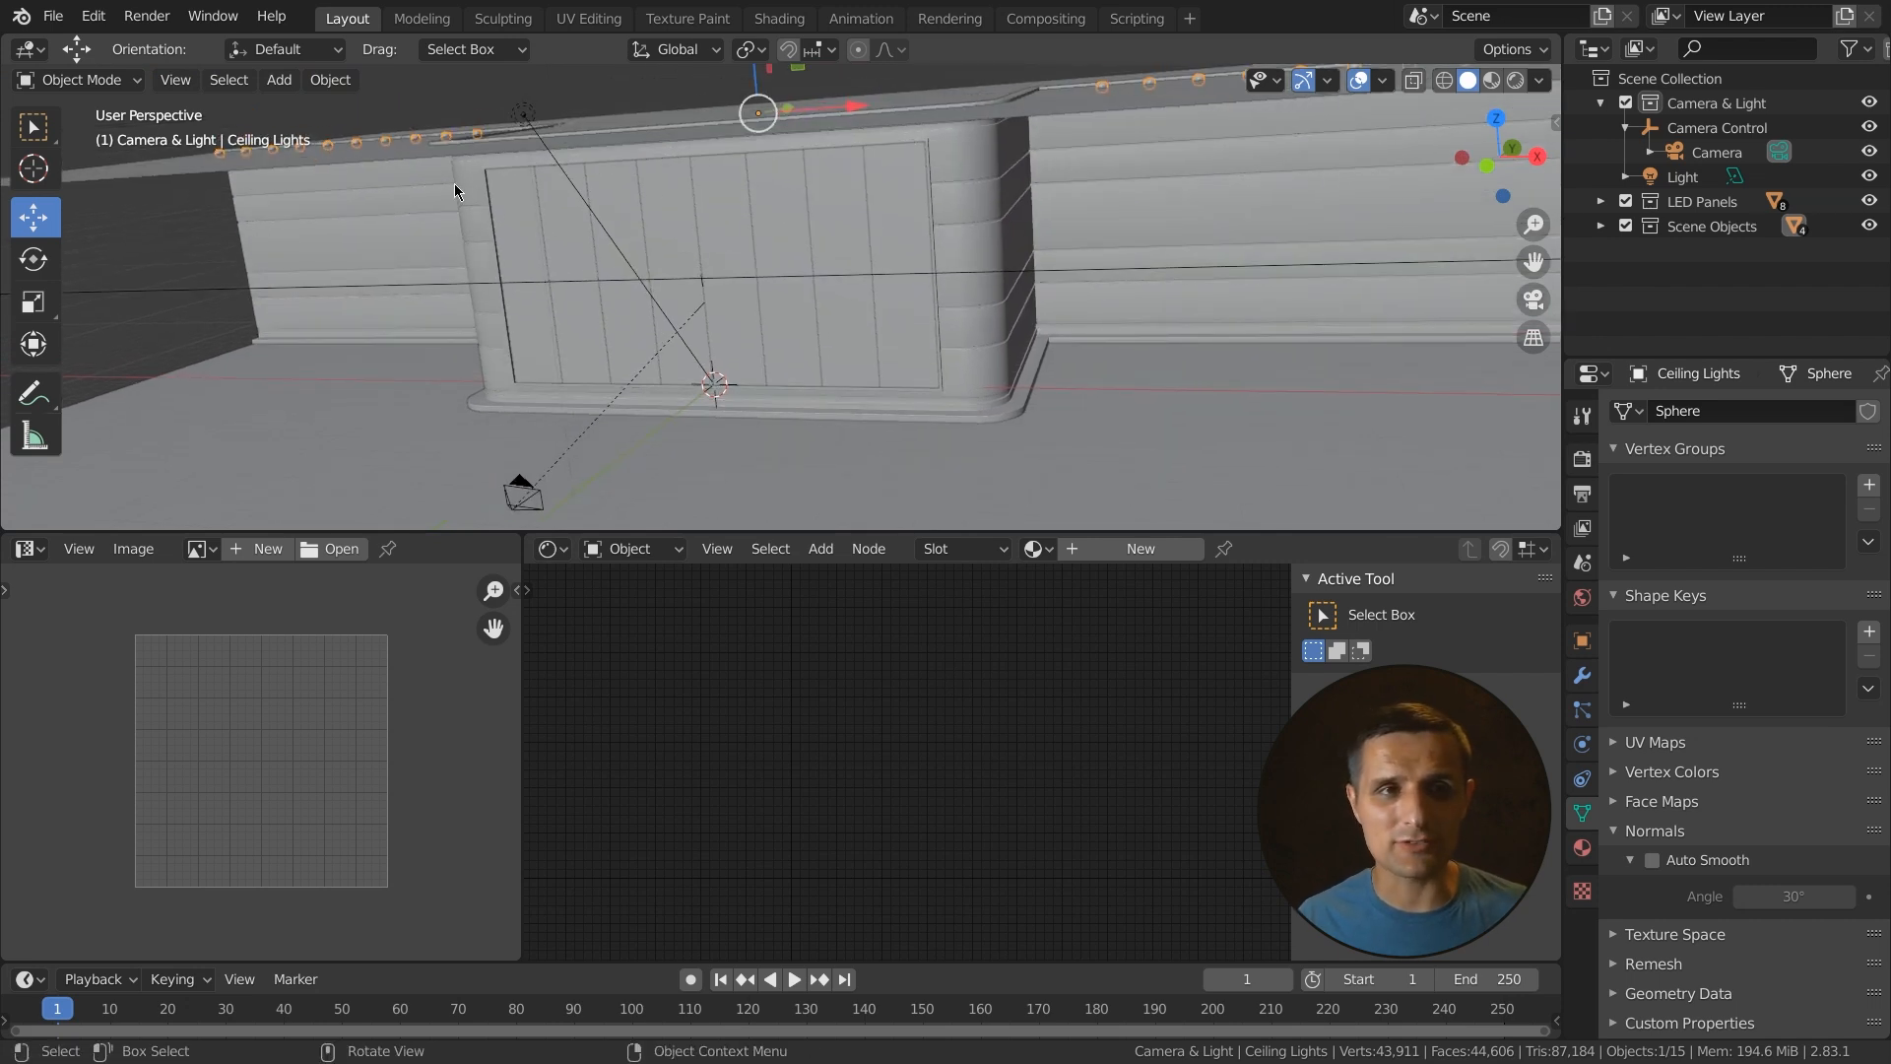
- Open the Preferences' Add-ons section and view the Testing, Community and Official add-on categories
{"action": "left_click", "coordinate": [94, 16]}
{"action": "left_click", "coordinate": [147, 369]}
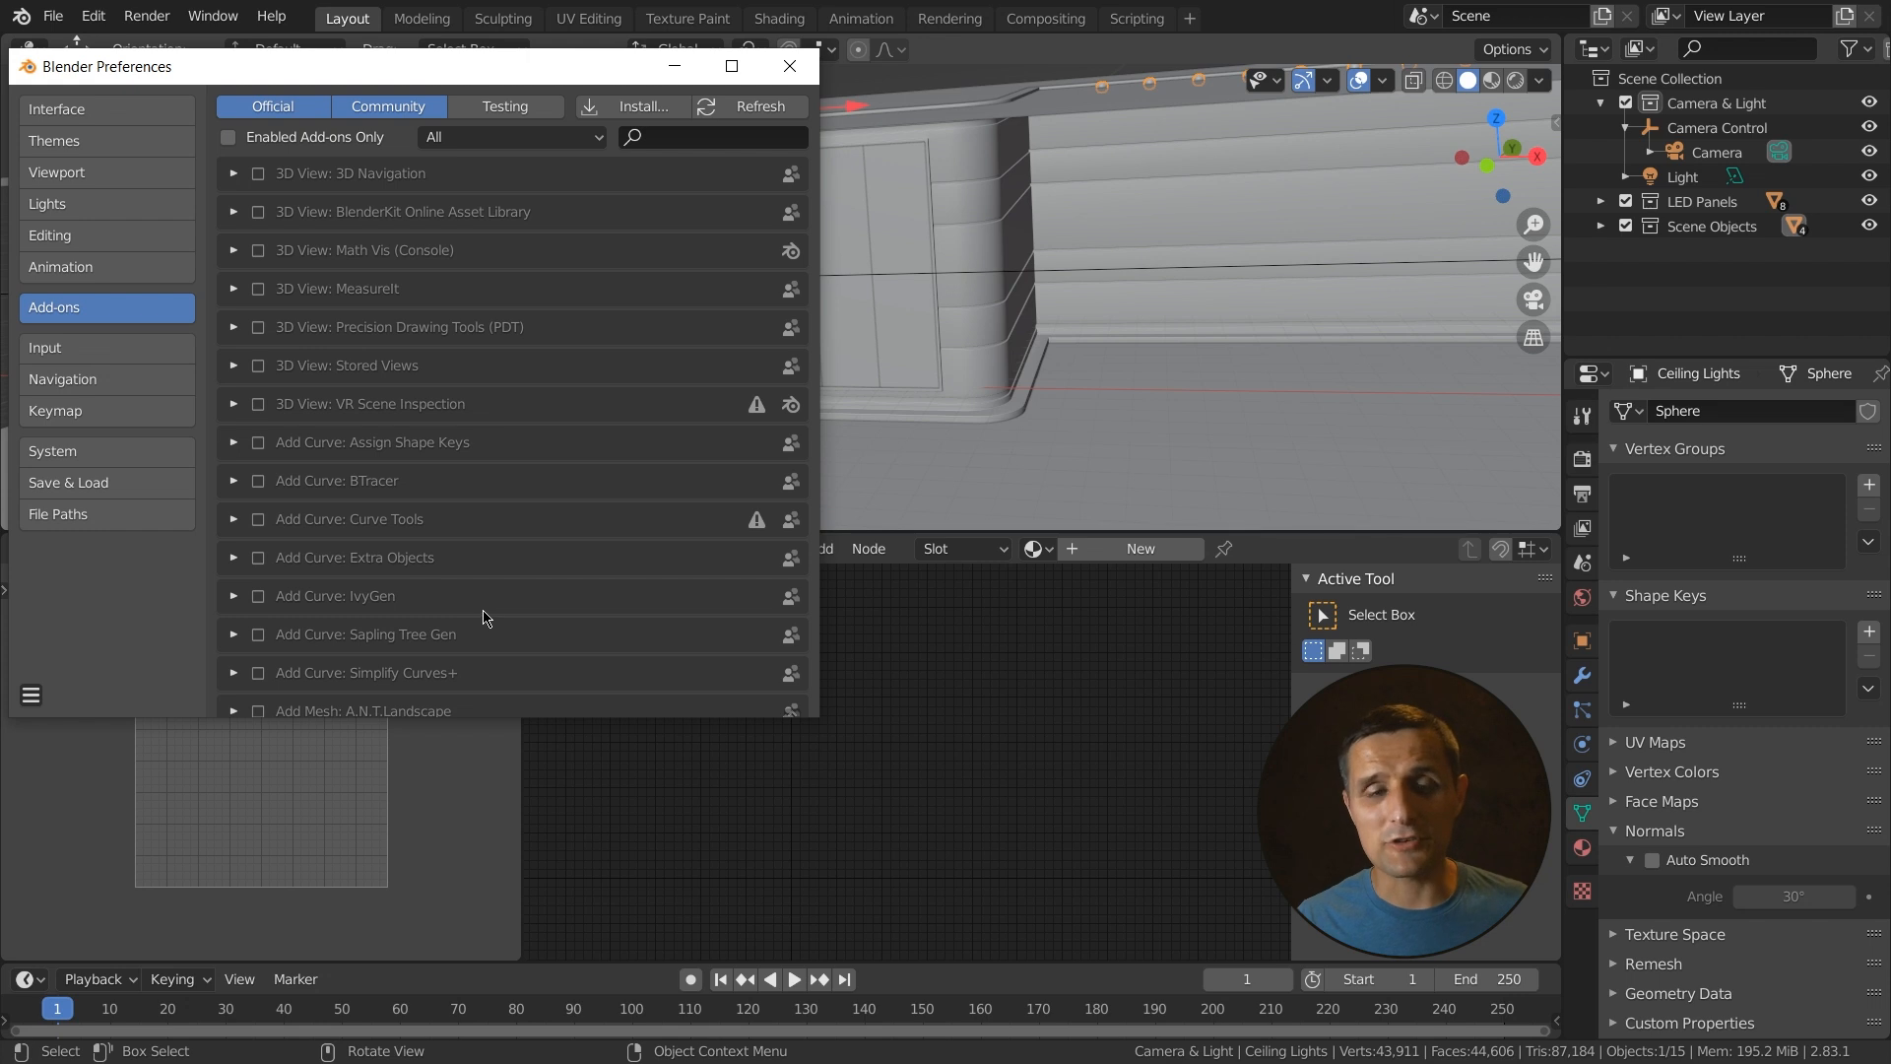
{"action": "left_click", "coordinate": [504, 106]}
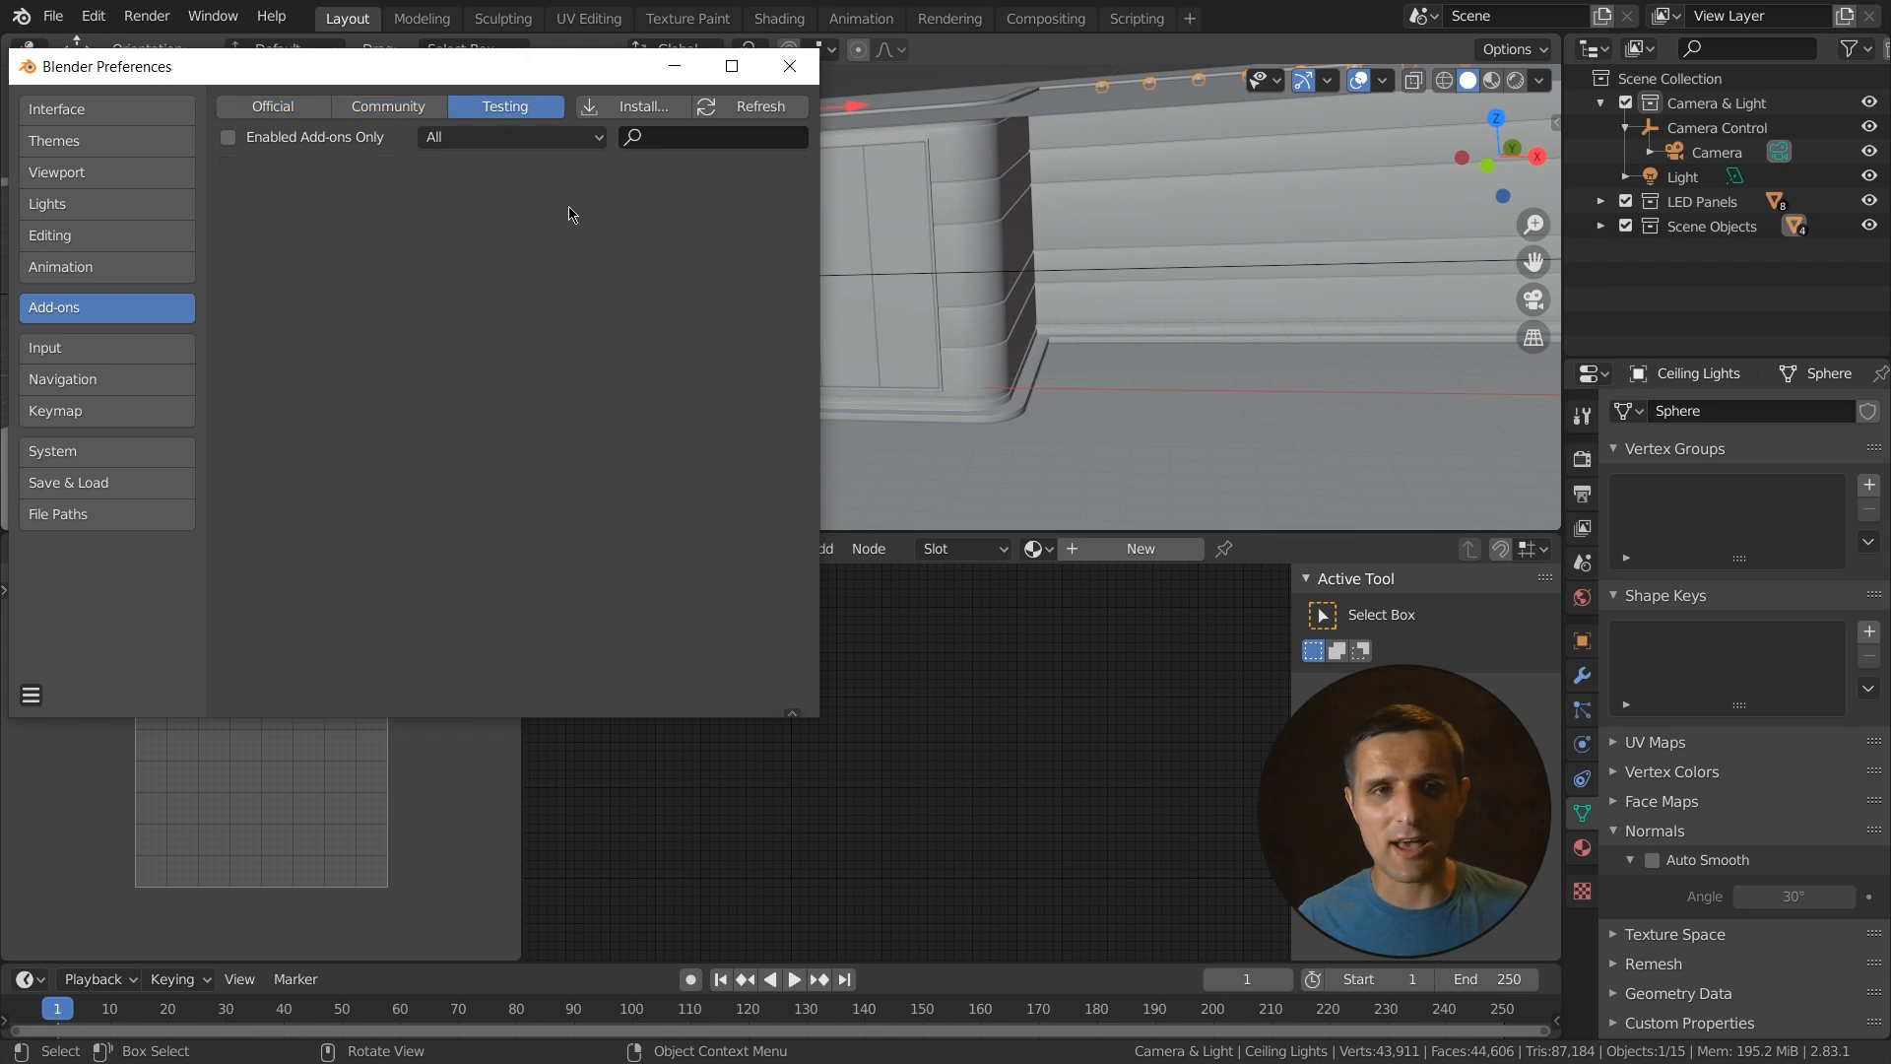
{"action": "left_click", "coordinate": [385, 106], "text": "shift"}
{"action": "left_click", "coordinate": [273, 106], "text": "shift"}
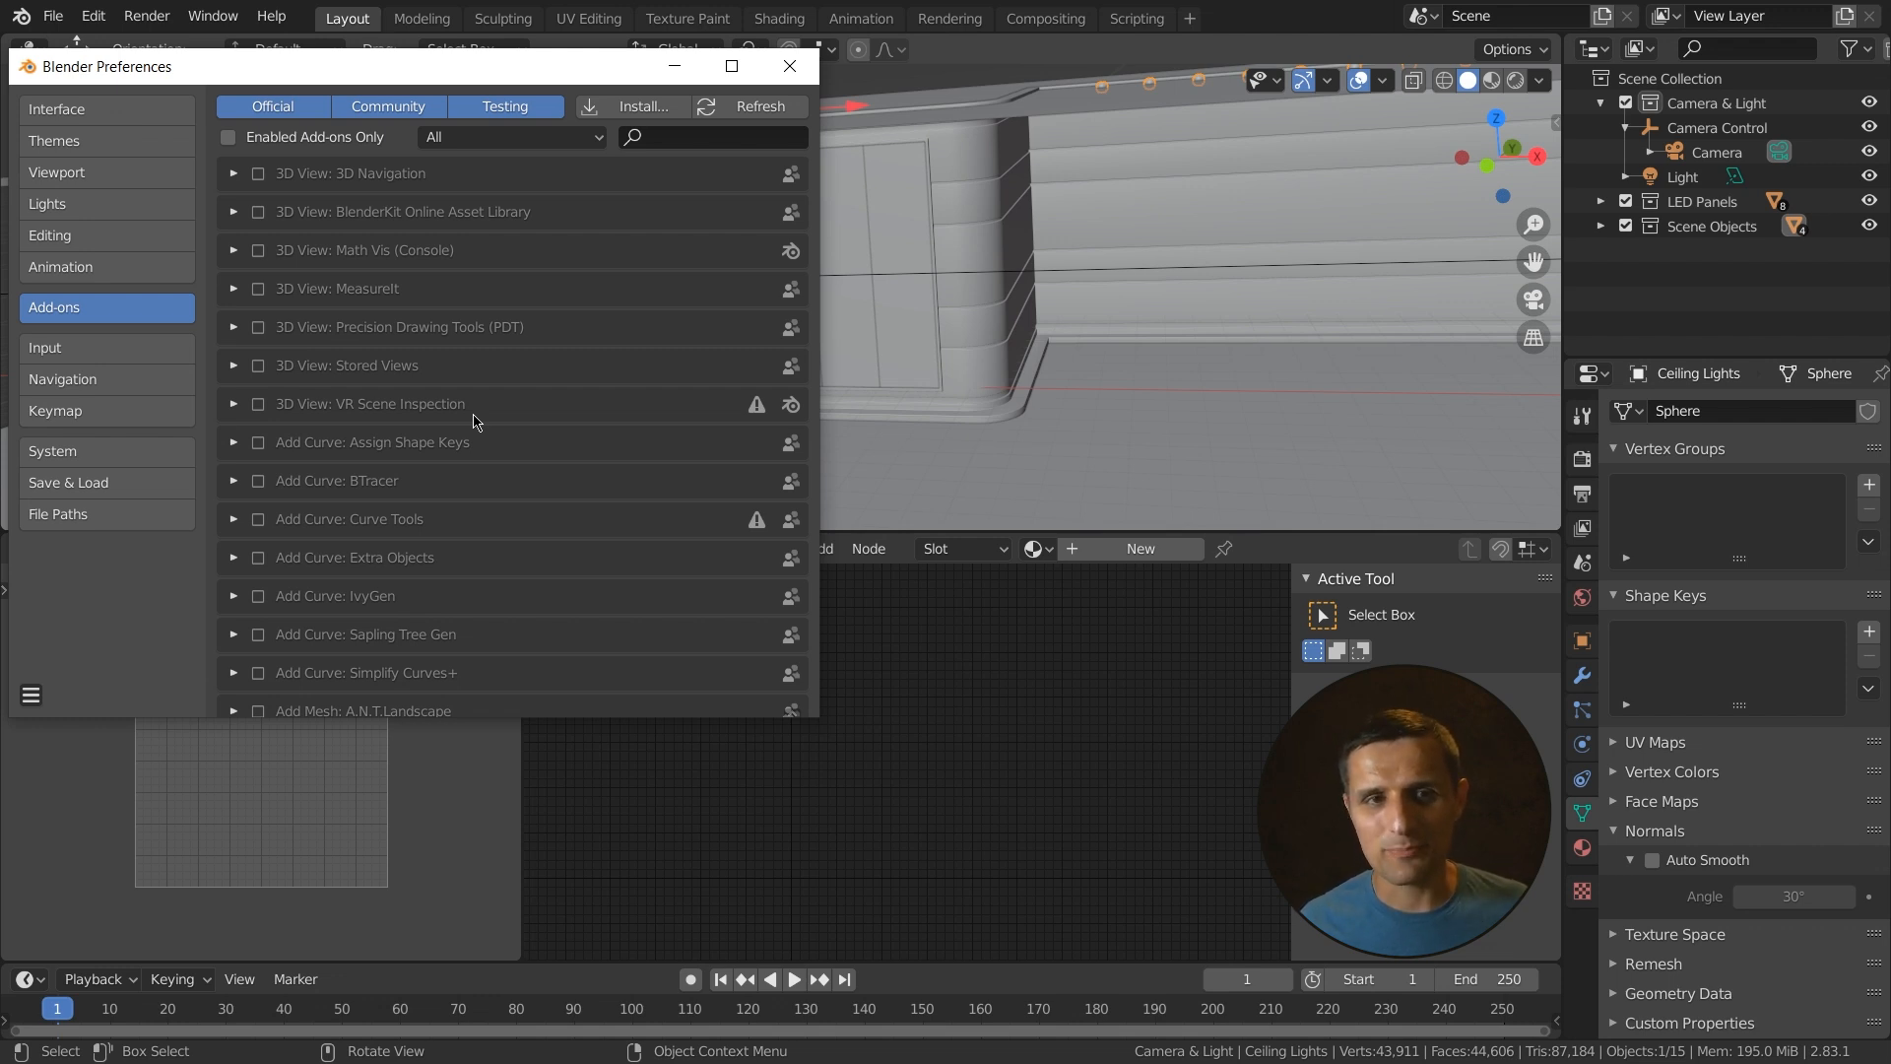
- Search the add-ons for "node" and close the Preferences window
{"action": "left_click", "coordinate": [689, 137]}
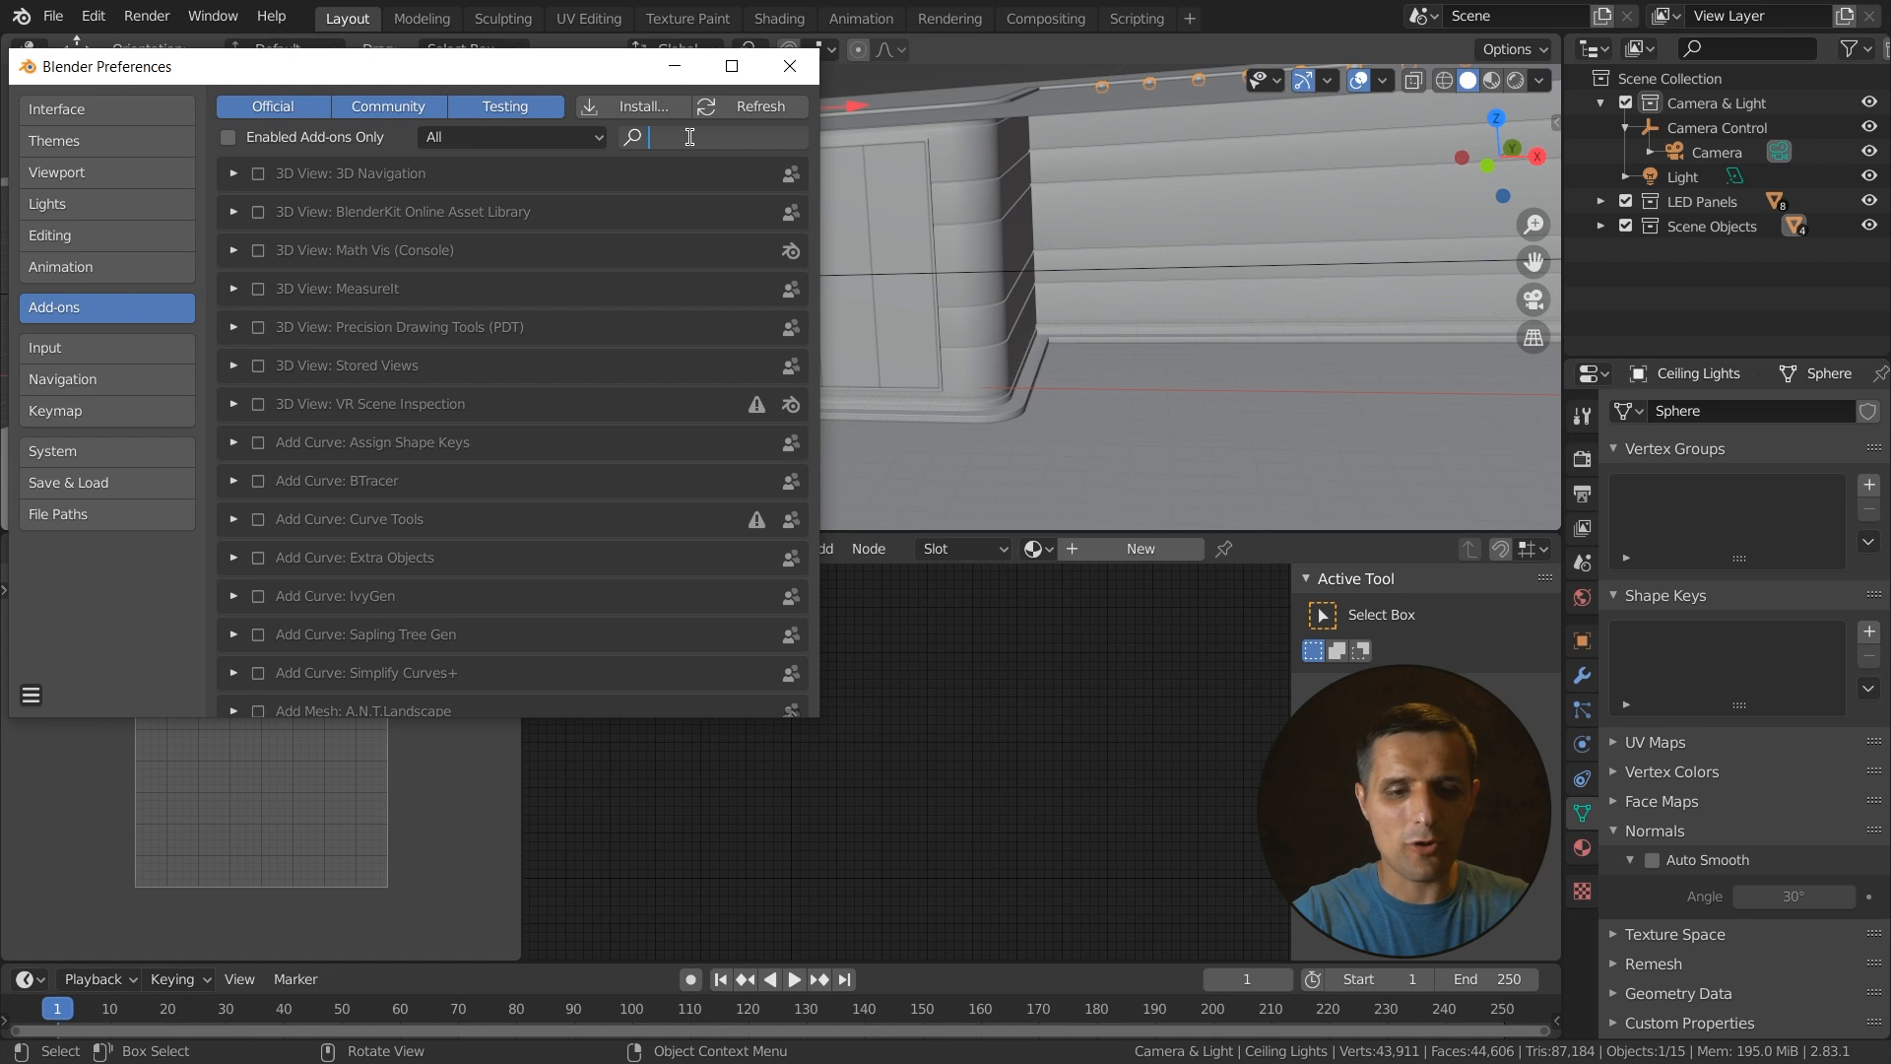
{"action": "type", "text": "node"}
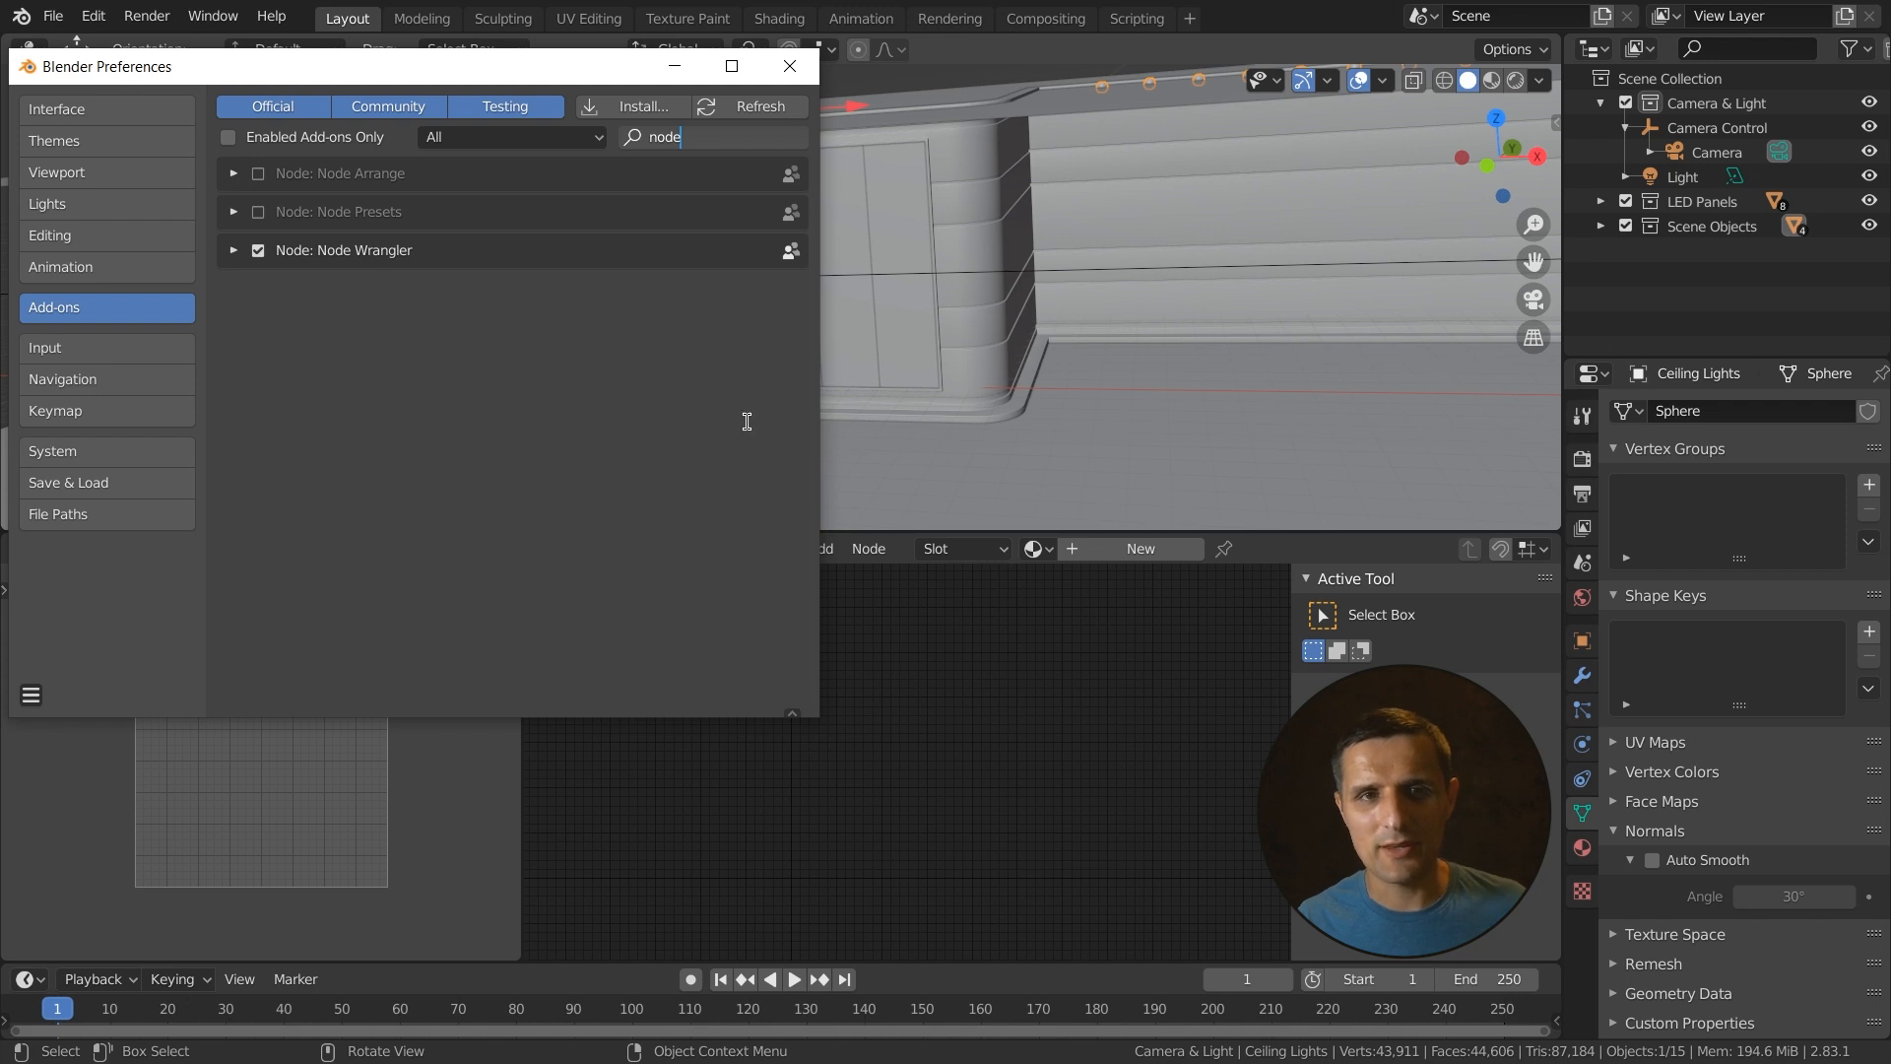
{"action": "left_click", "coordinate": [789, 66]}
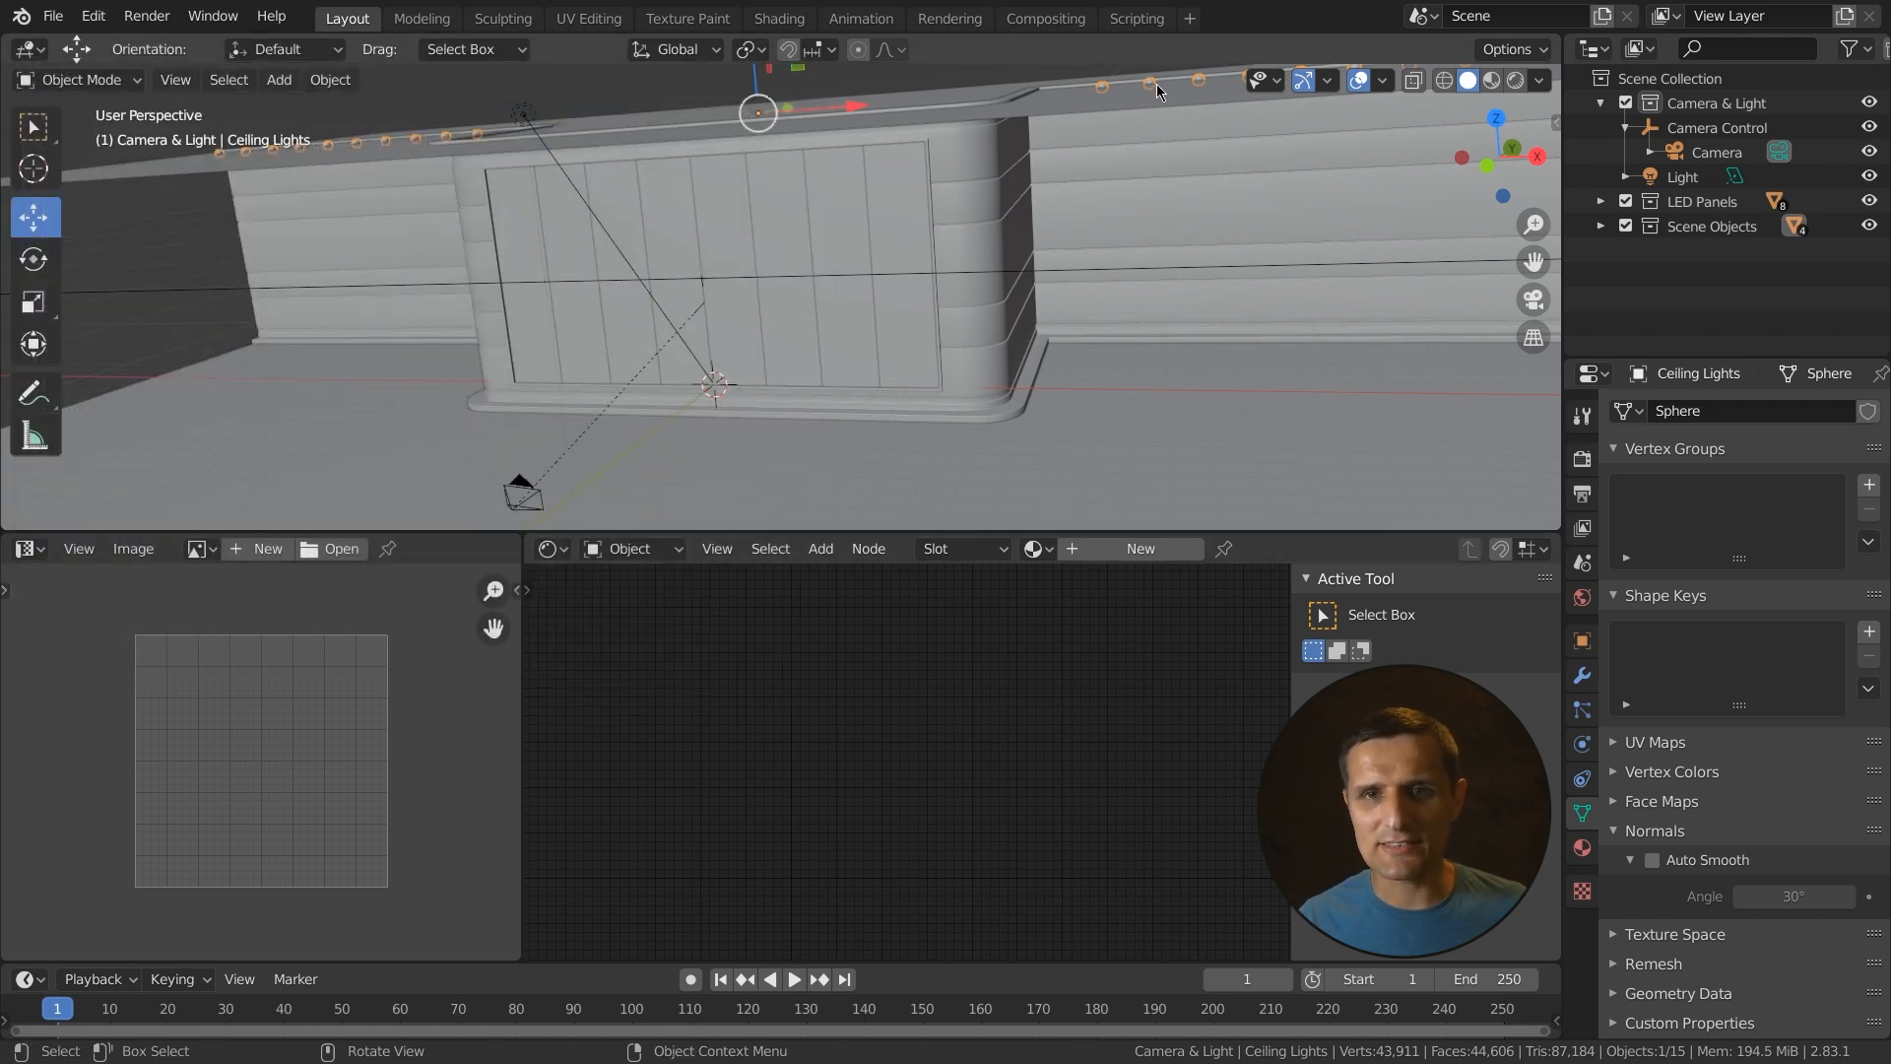
- Expand Scene Objects in the outliner, open the material properties and switch to Material Preview shading
{"action": "left_click", "coordinate": [1601, 226]}
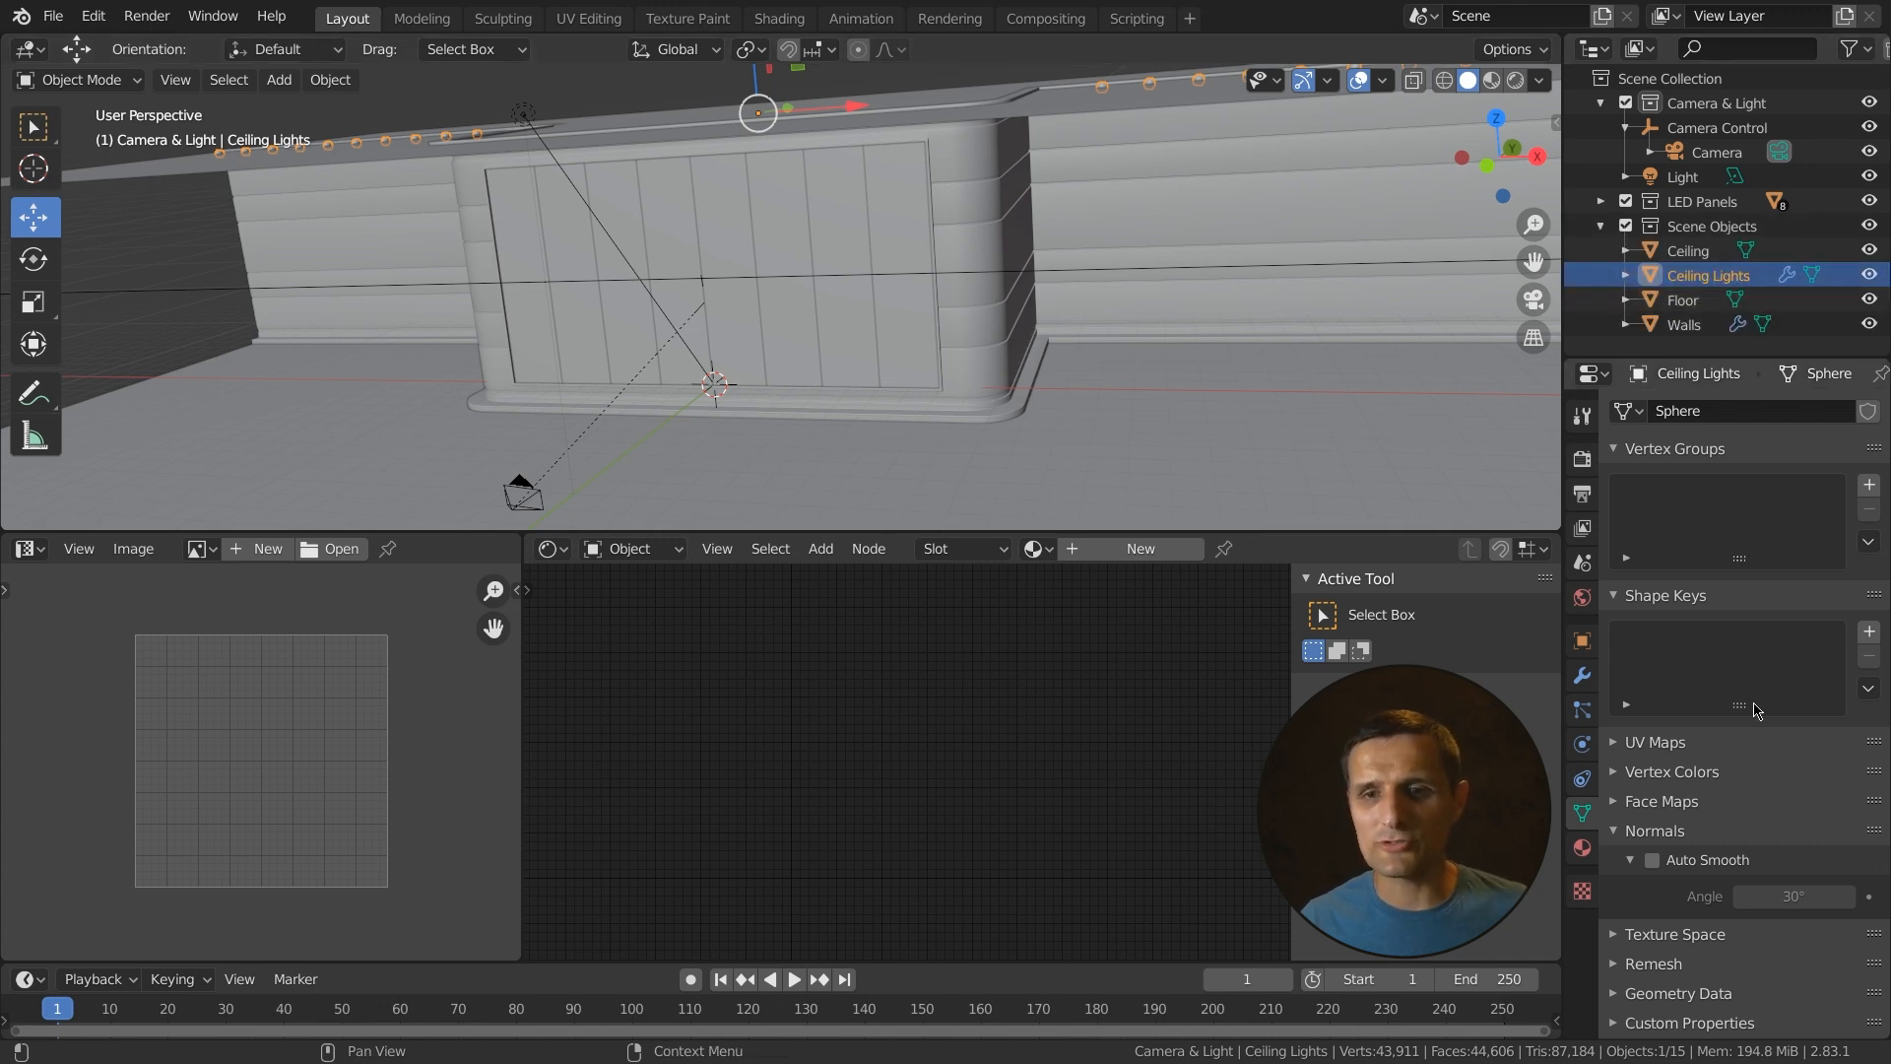
{"action": "left_click", "coordinate": [1584, 851]}
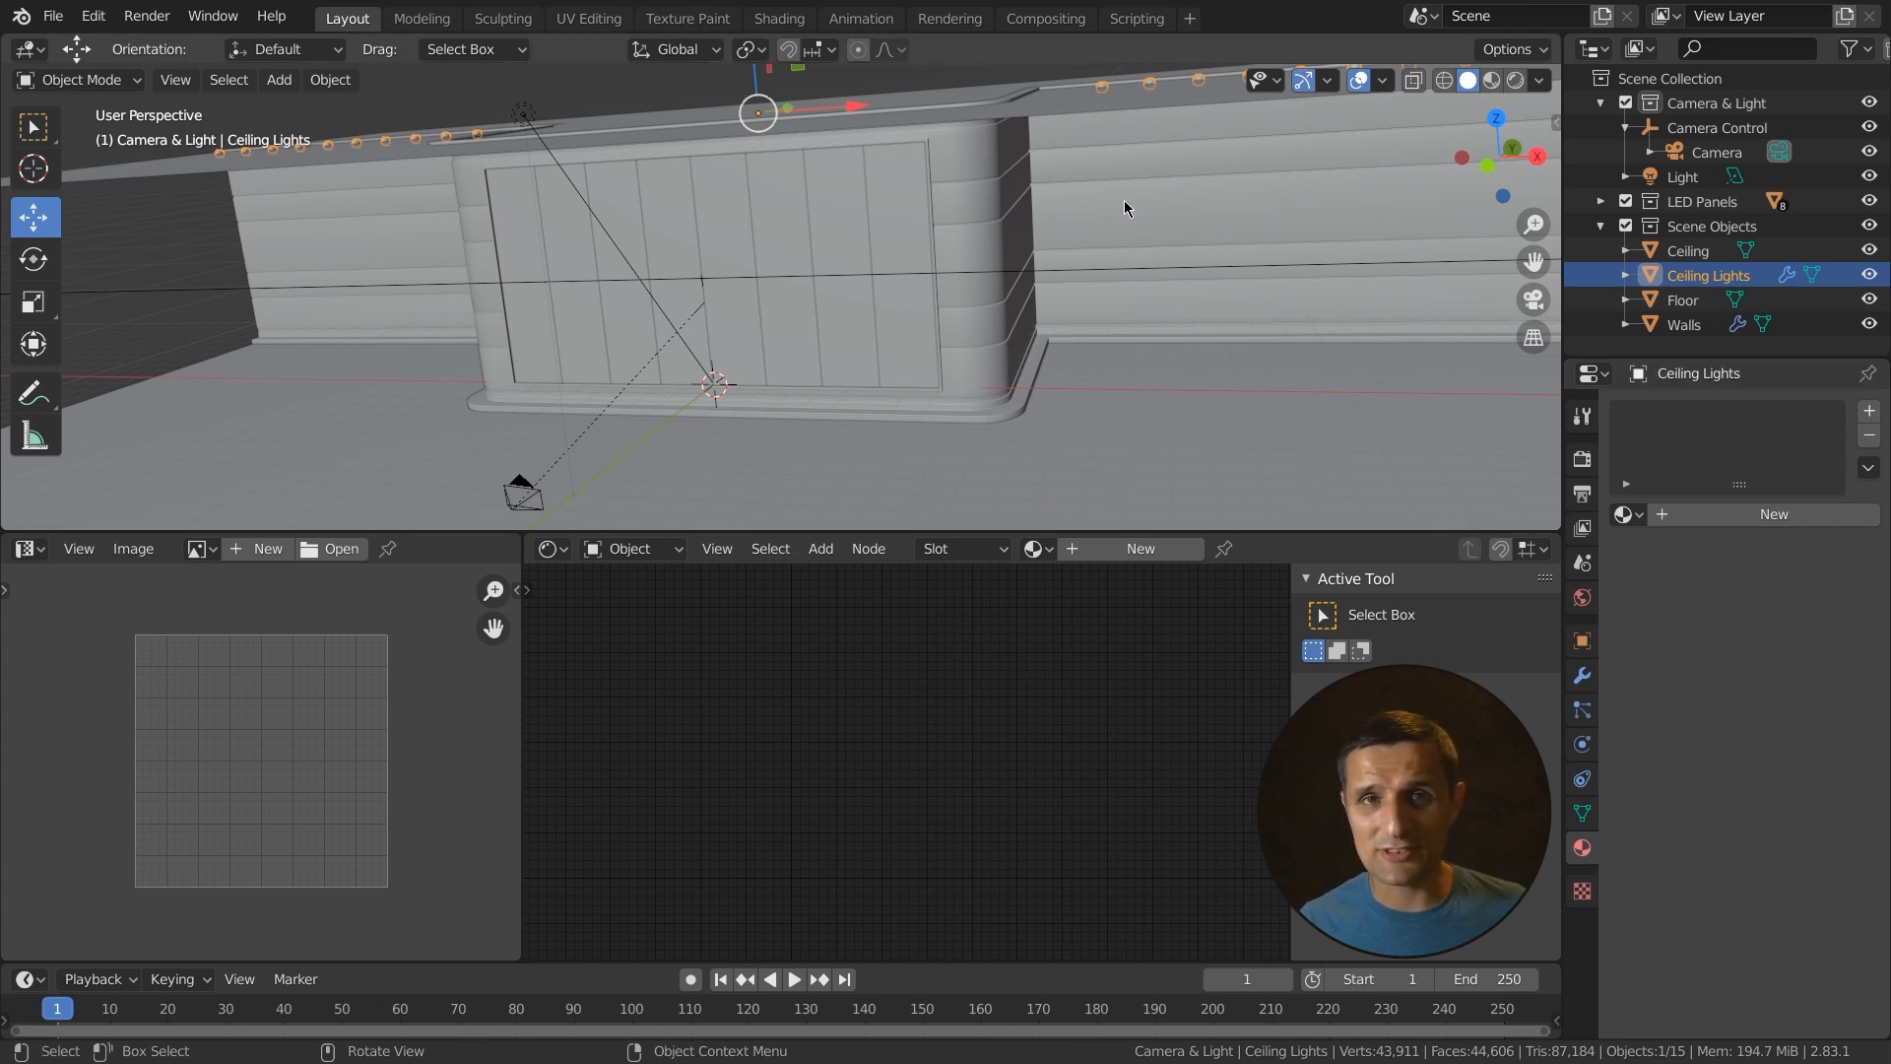
{"action": "left_click", "coordinate": [1516, 84]}
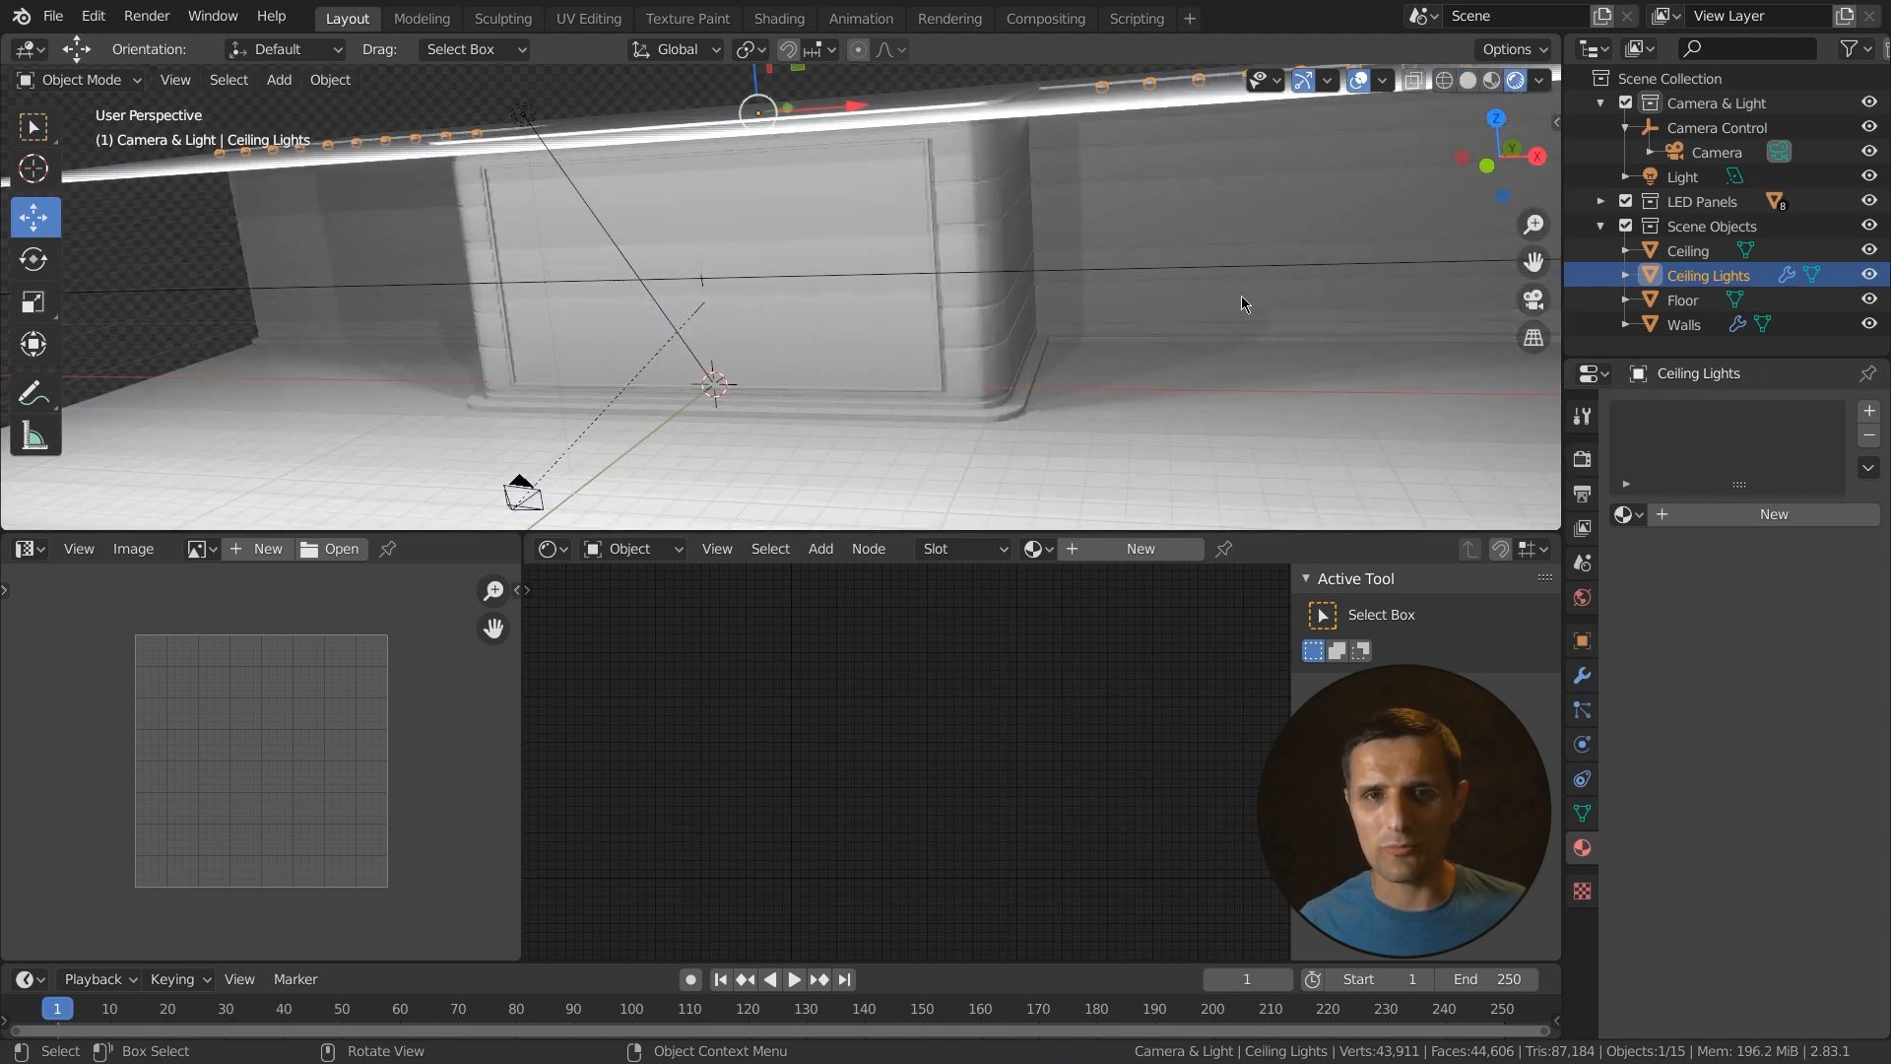
- Add a new material to the Ceiling Lights object
{"action": "mouse_move", "coordinate": [1173, 316]}
{"action": "middle_mouse_down"}
{"action": "mouse_move", "coordinate": [1091, 325]}
{"action": "mouse_move", "coordinate": [1119, 312]}
{"action": "mouse_move", "coordinate": [1237, 346]}
{"action": "middle_mouse_up"}
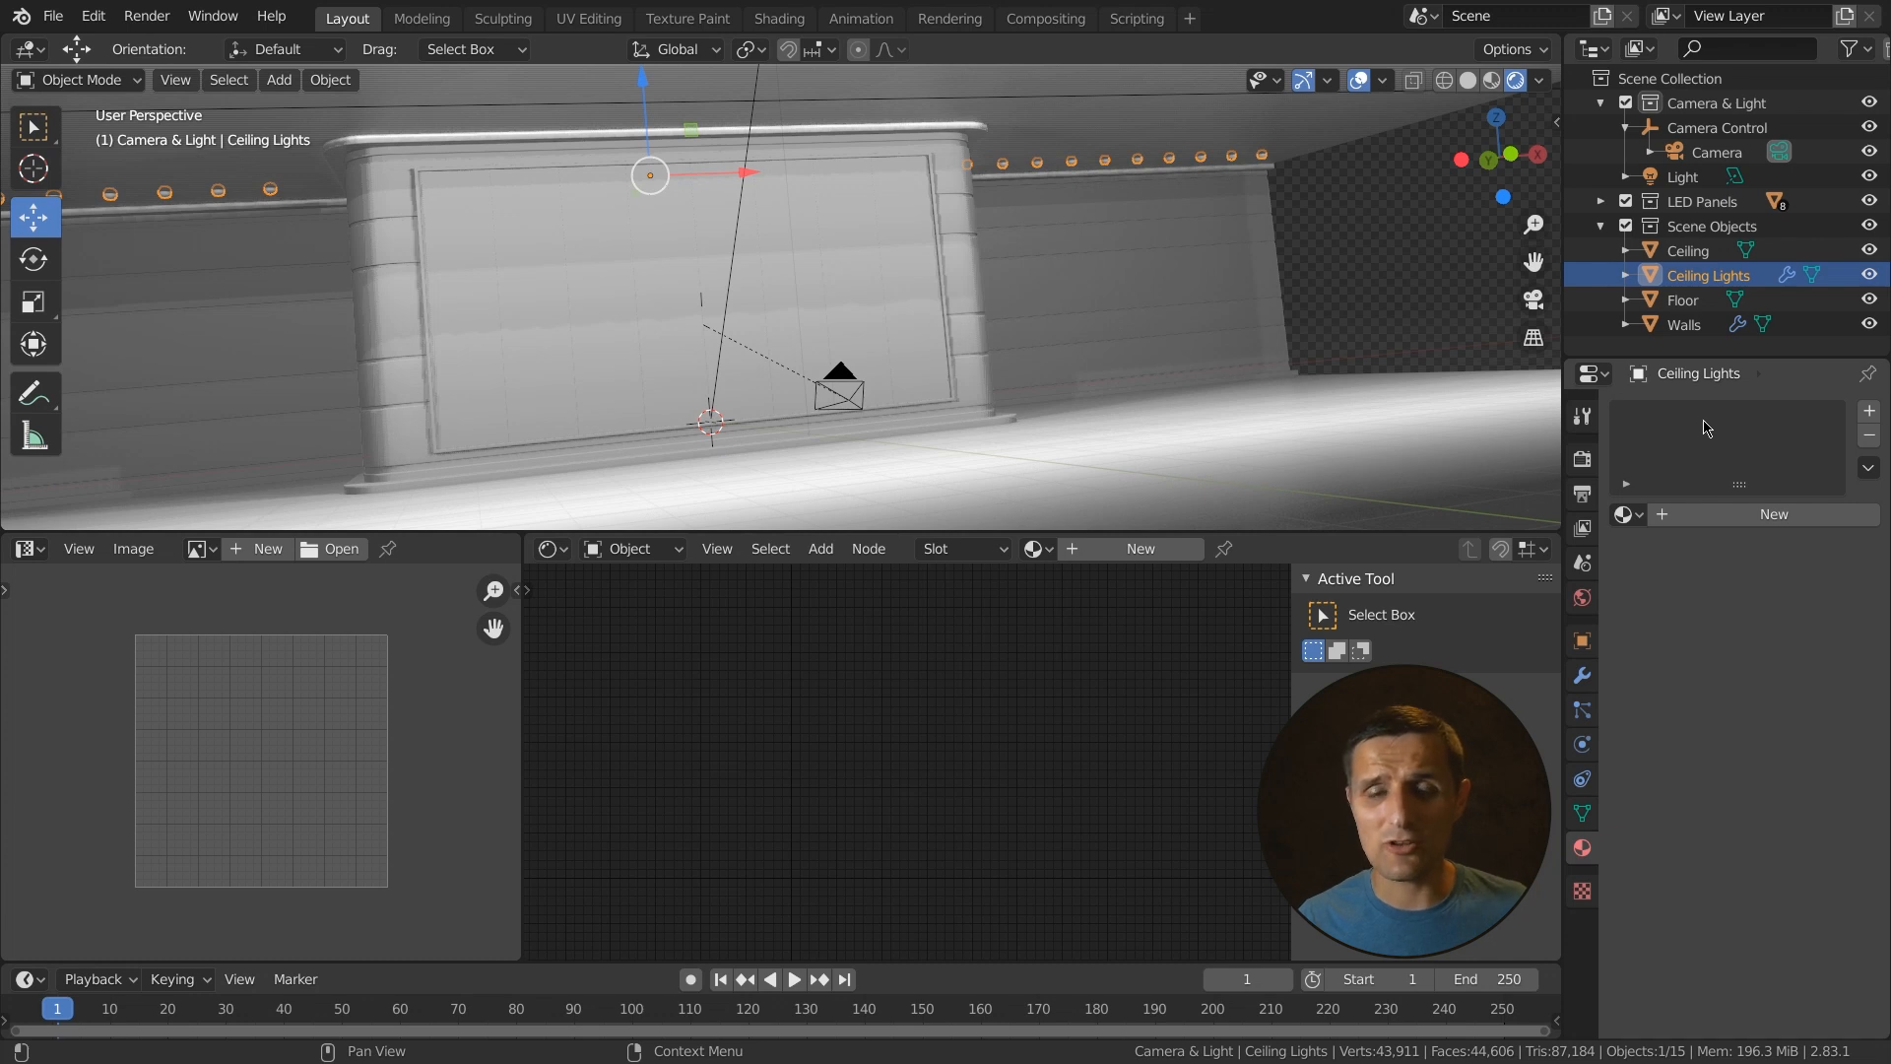
{"action": "left_click", "coordinate": [1770, 516]}
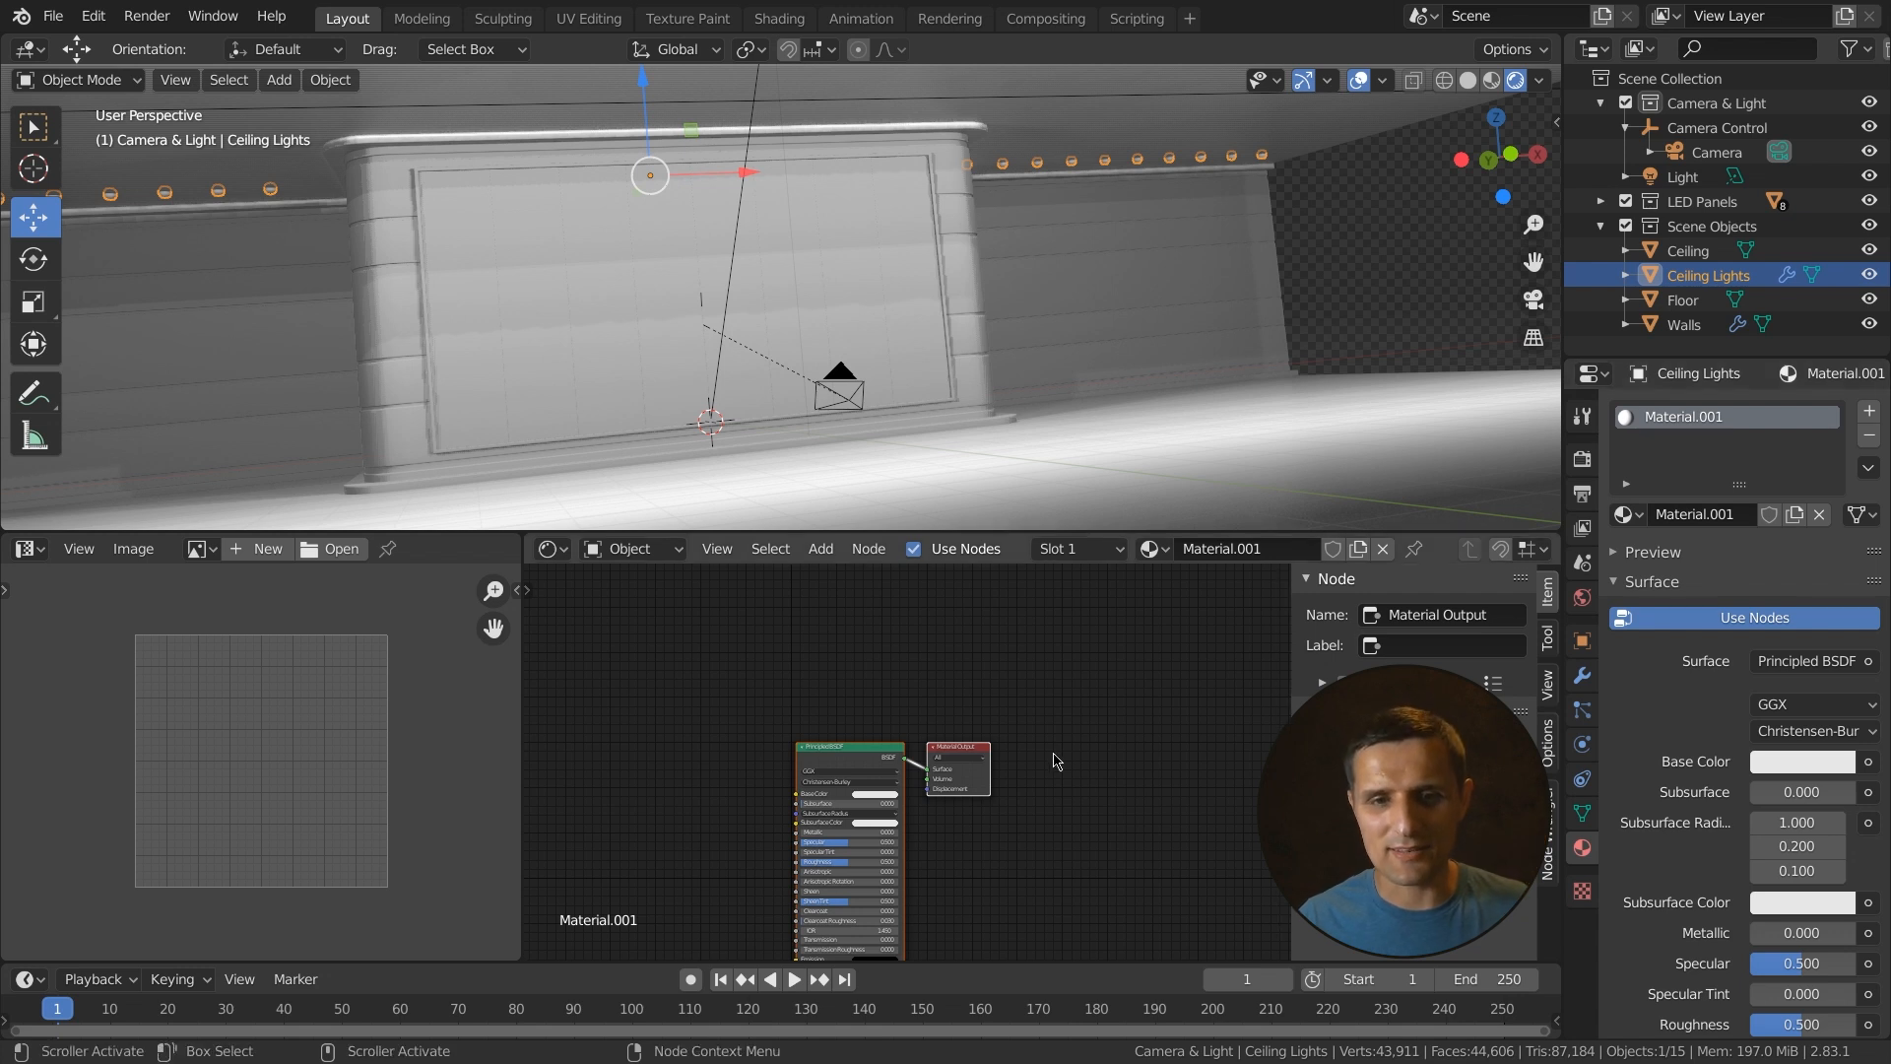
- Replace the material's Principled BSDF surface shader with an Emission shader
{"action": "middle_click_drag", "start_coordinate": [1043, 788], "coordinate": [1066, 681]}
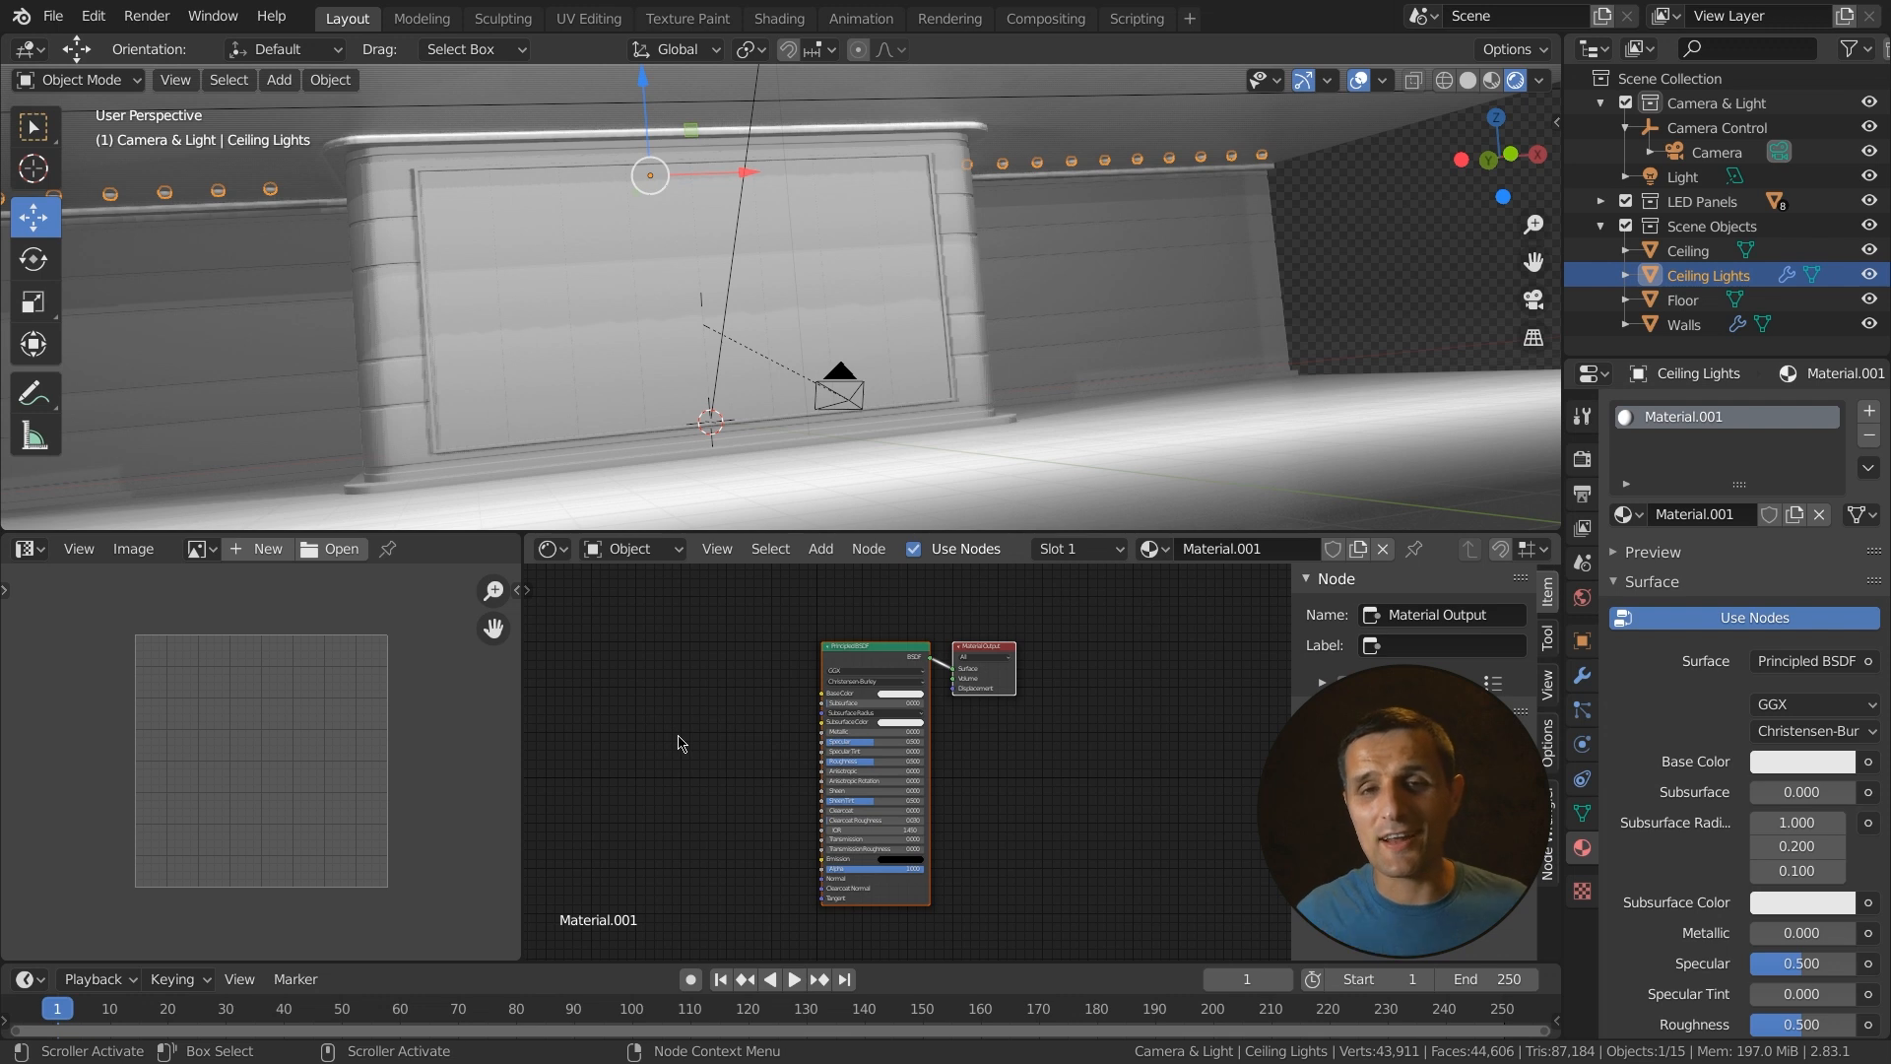
{"action": "scroll", "coordinate": [1882, 827], "scroll_direction": "down", "scroll_amount": 5}
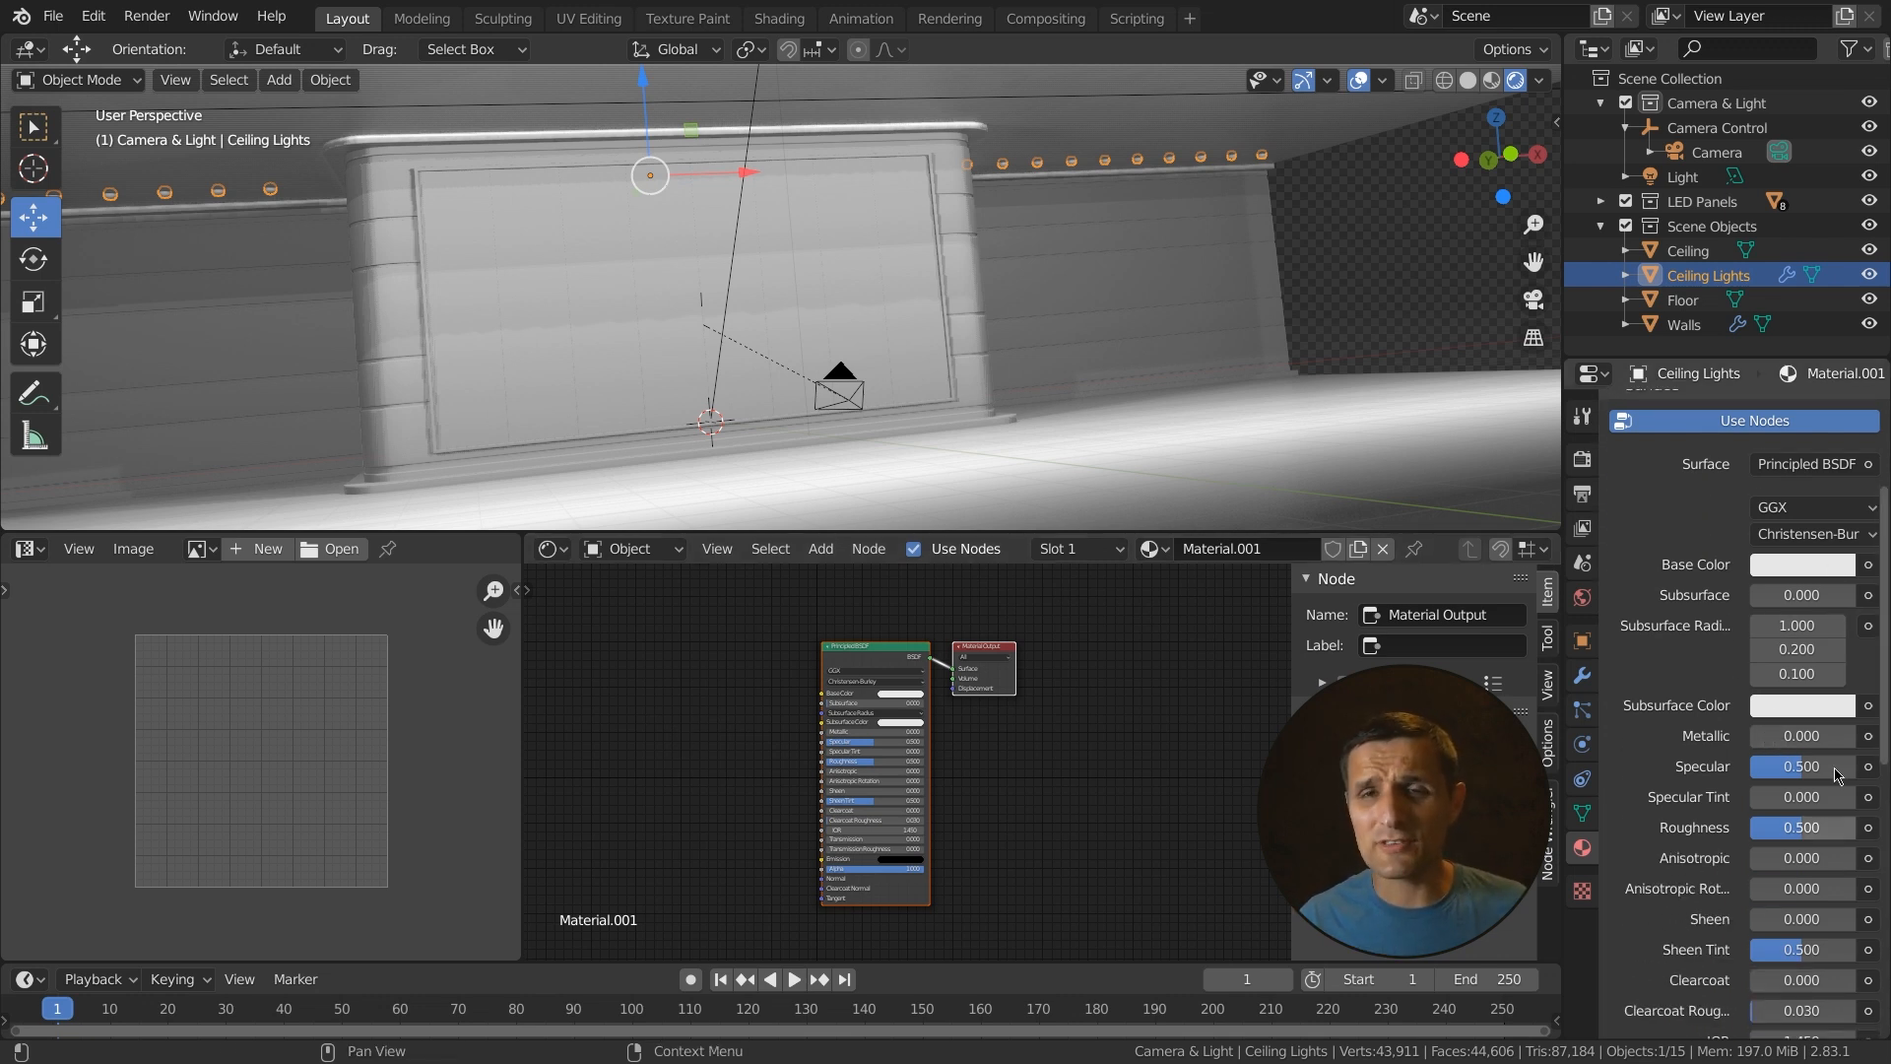
{"action": "scroll", "coordinate": [923, 807], "scroll_direction": "up", "scroll_amount": 2}
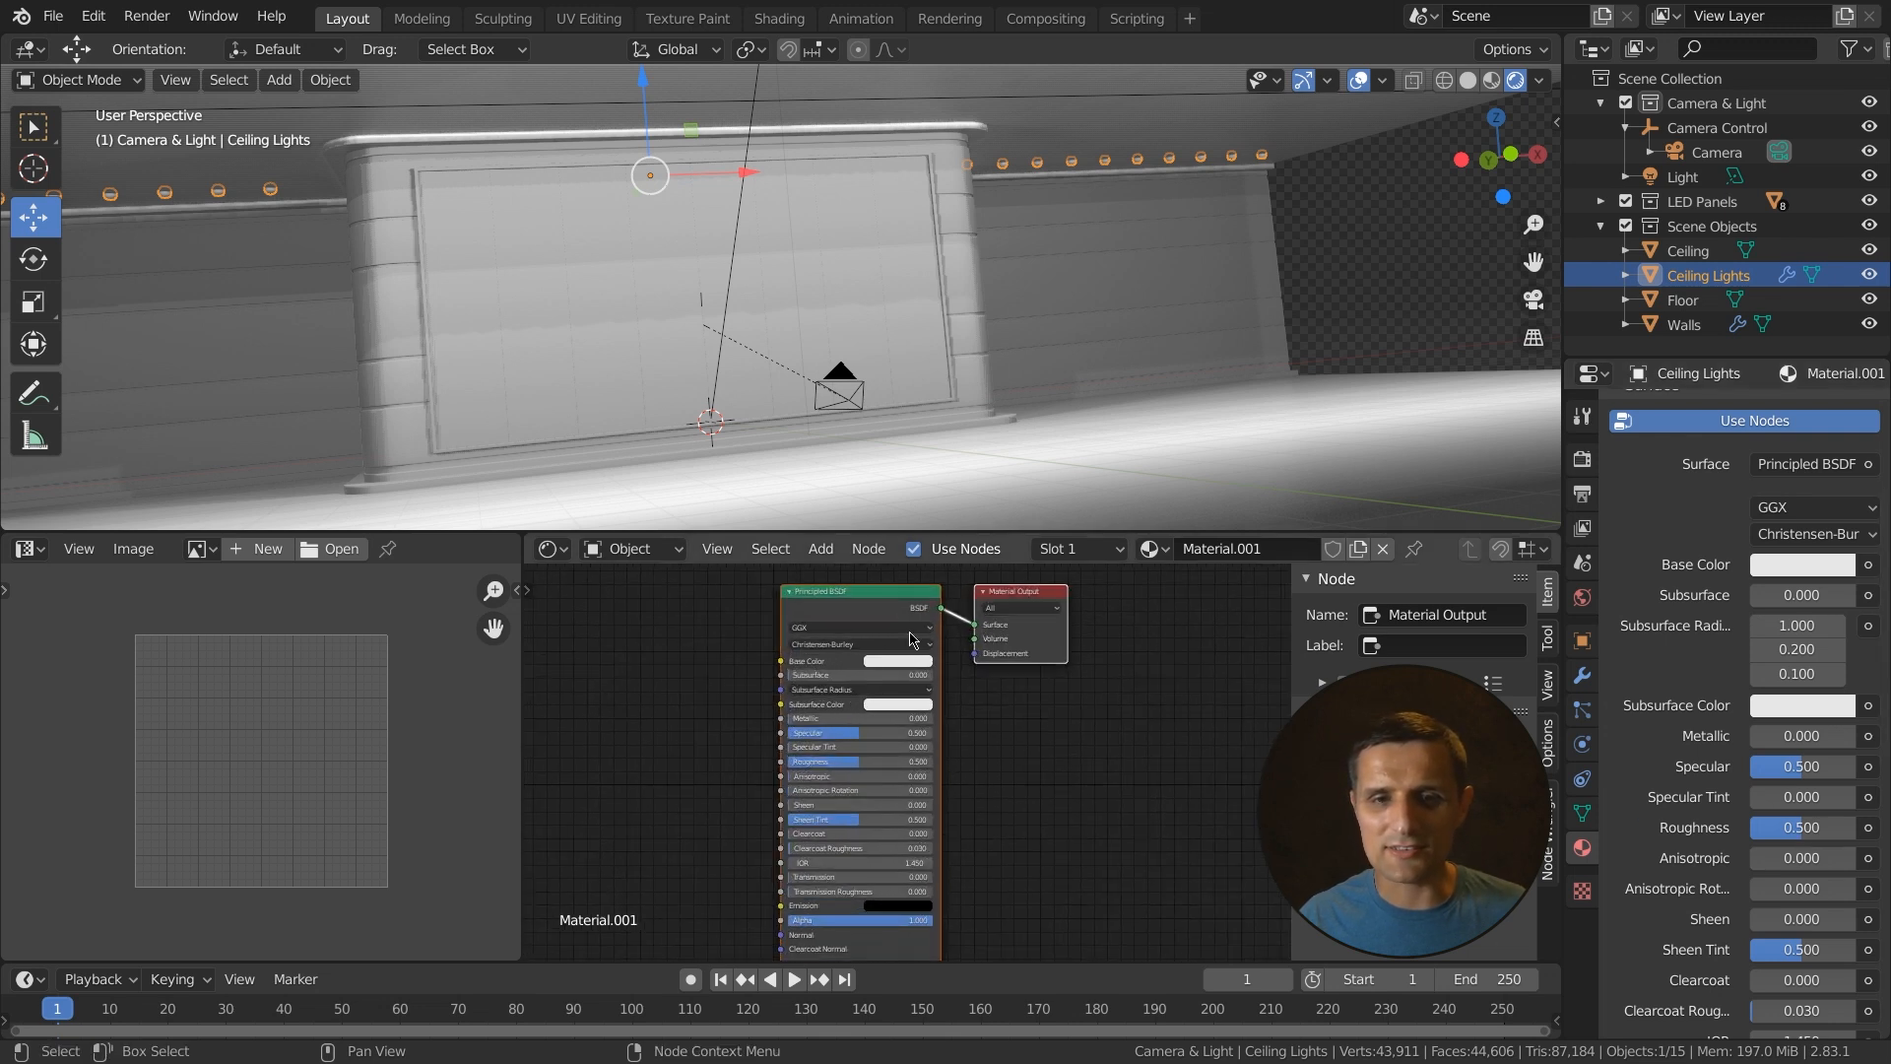
{"action": "scroll", "coordinate": [923, 807], "scroll_direction": "down", "scroll_amount": 2}
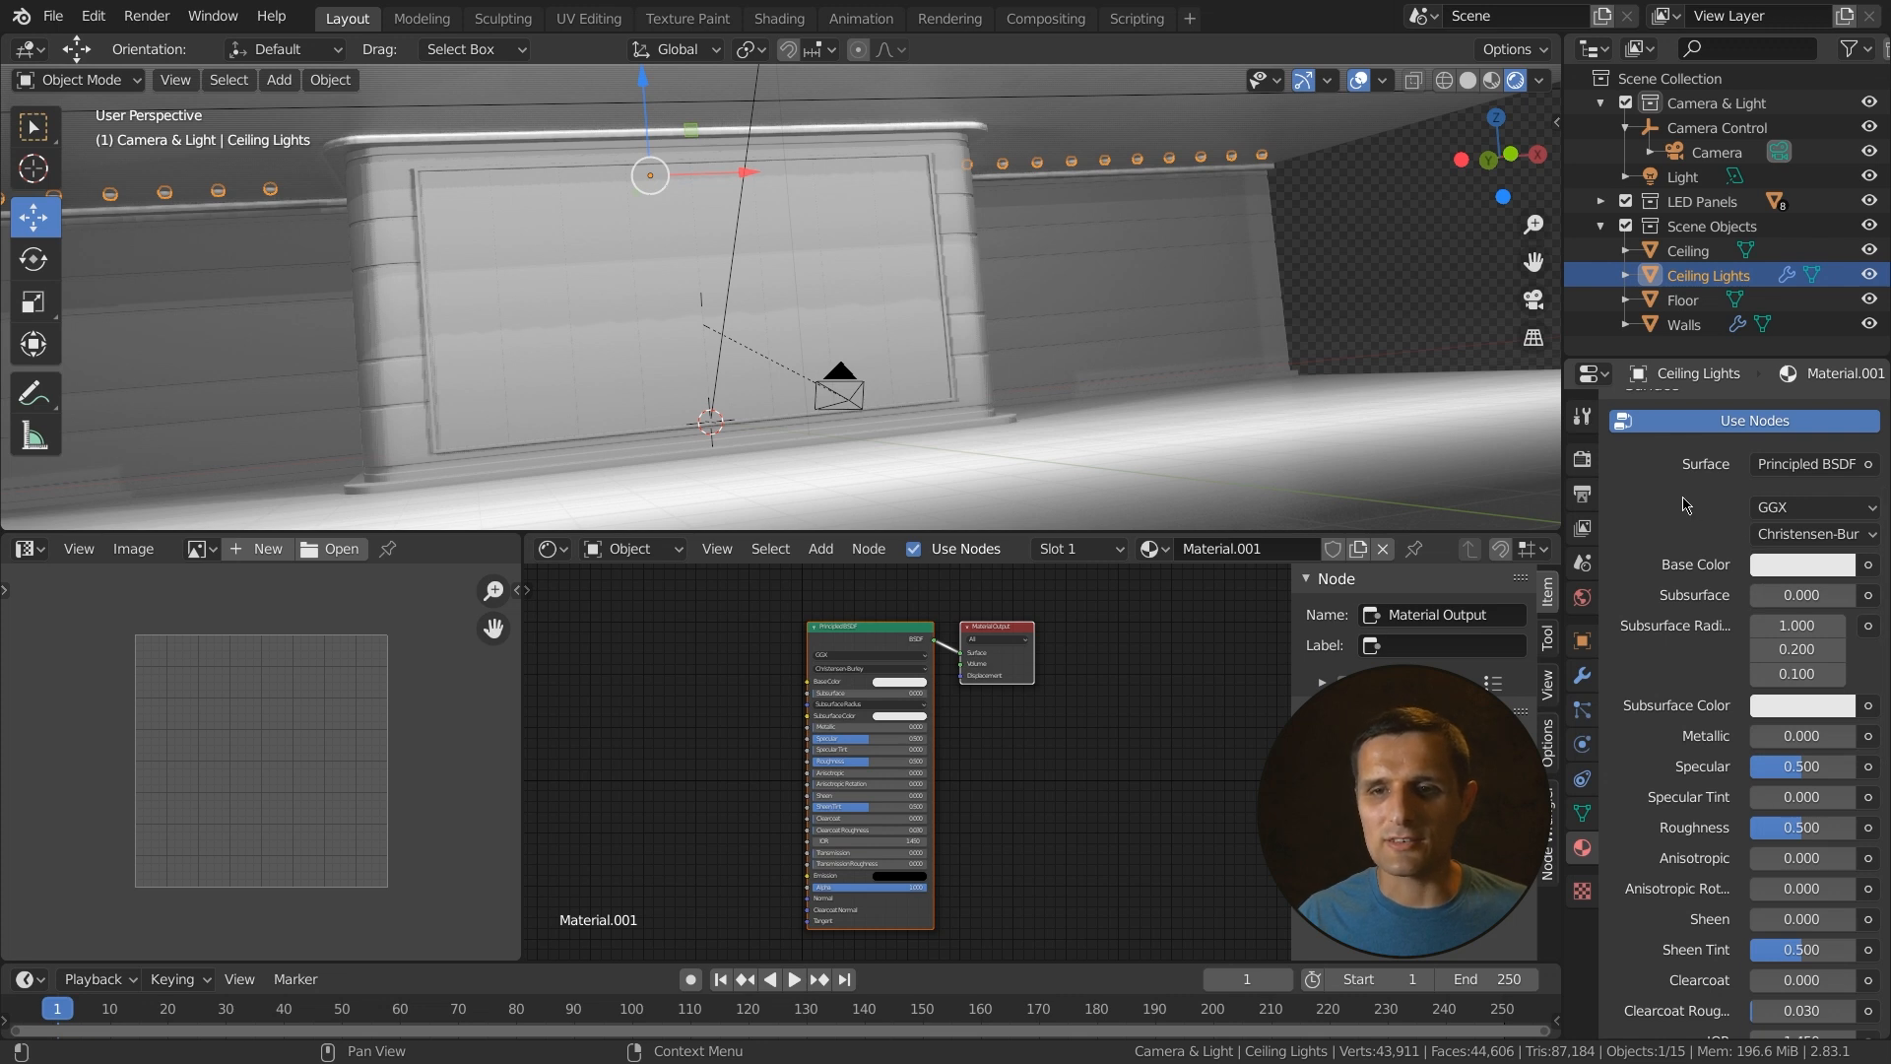
{"action": "left_click", "coordinate": [881, 636]}
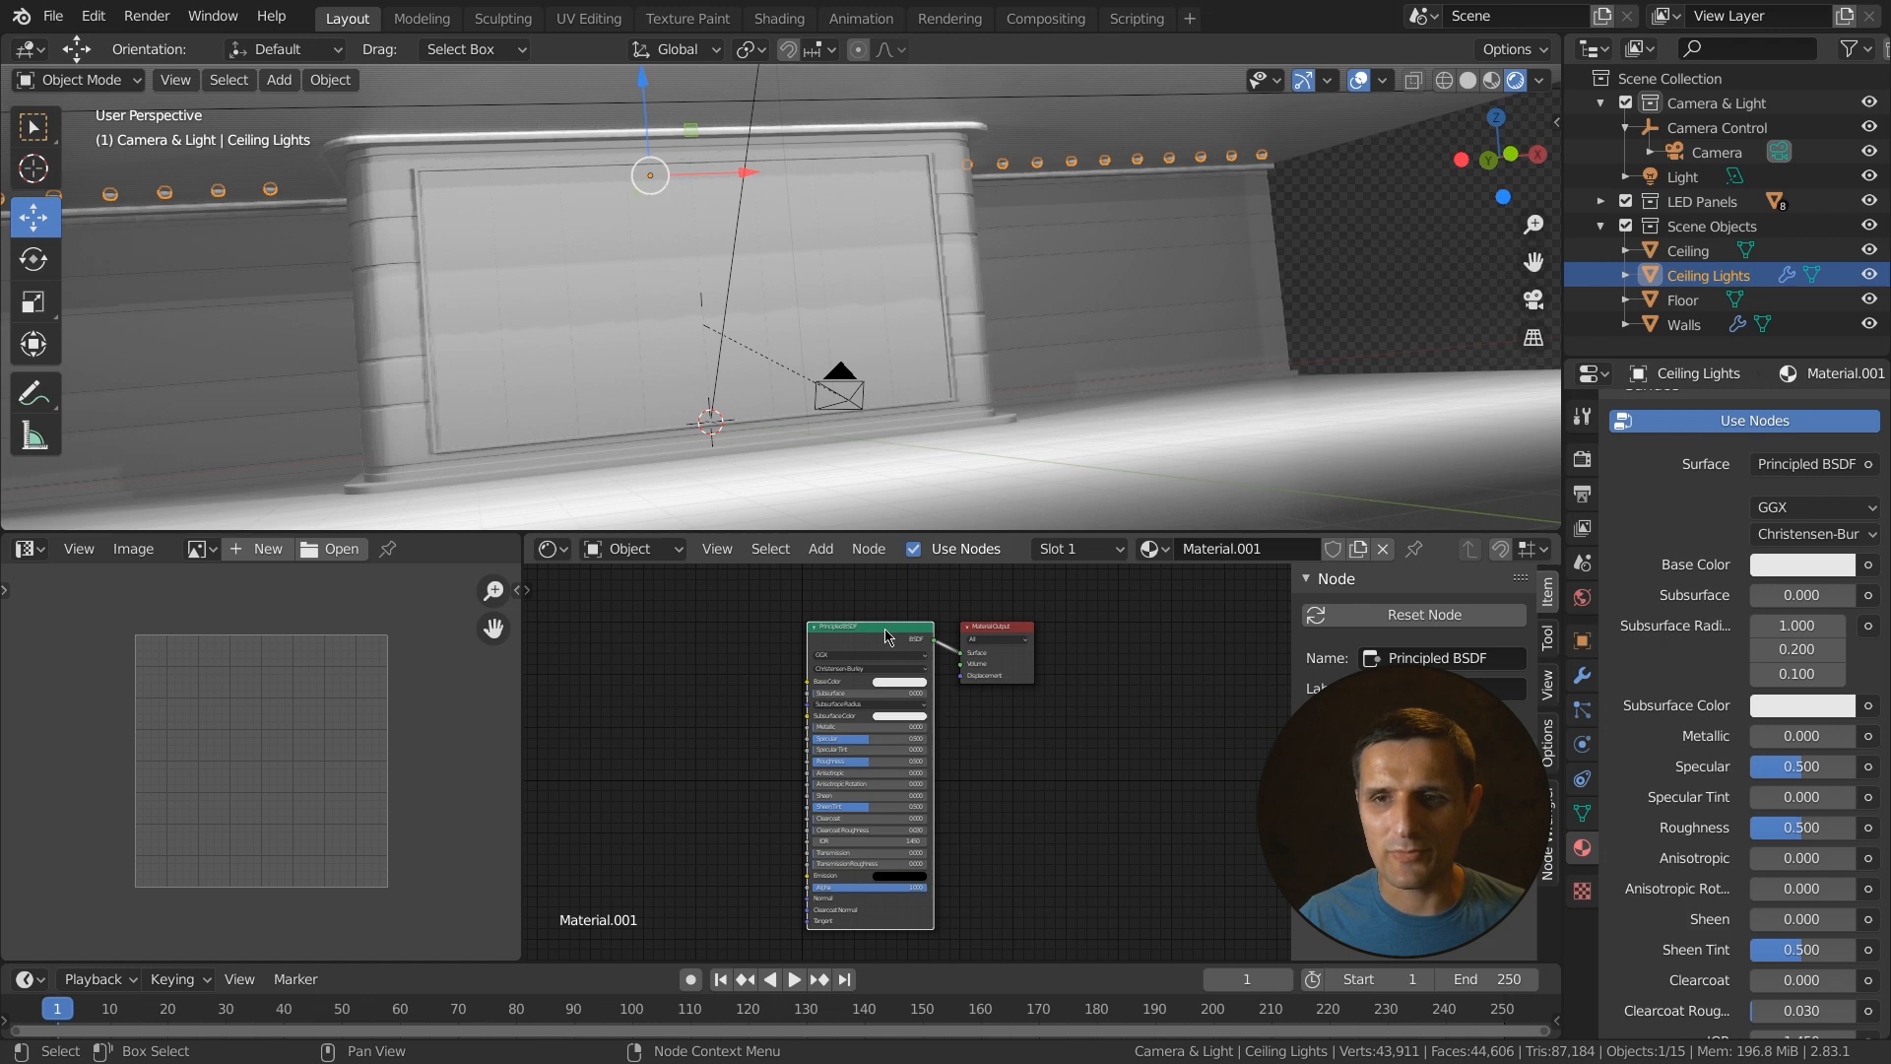
{"action": "left_click", "coordinate": [1798, 467]}
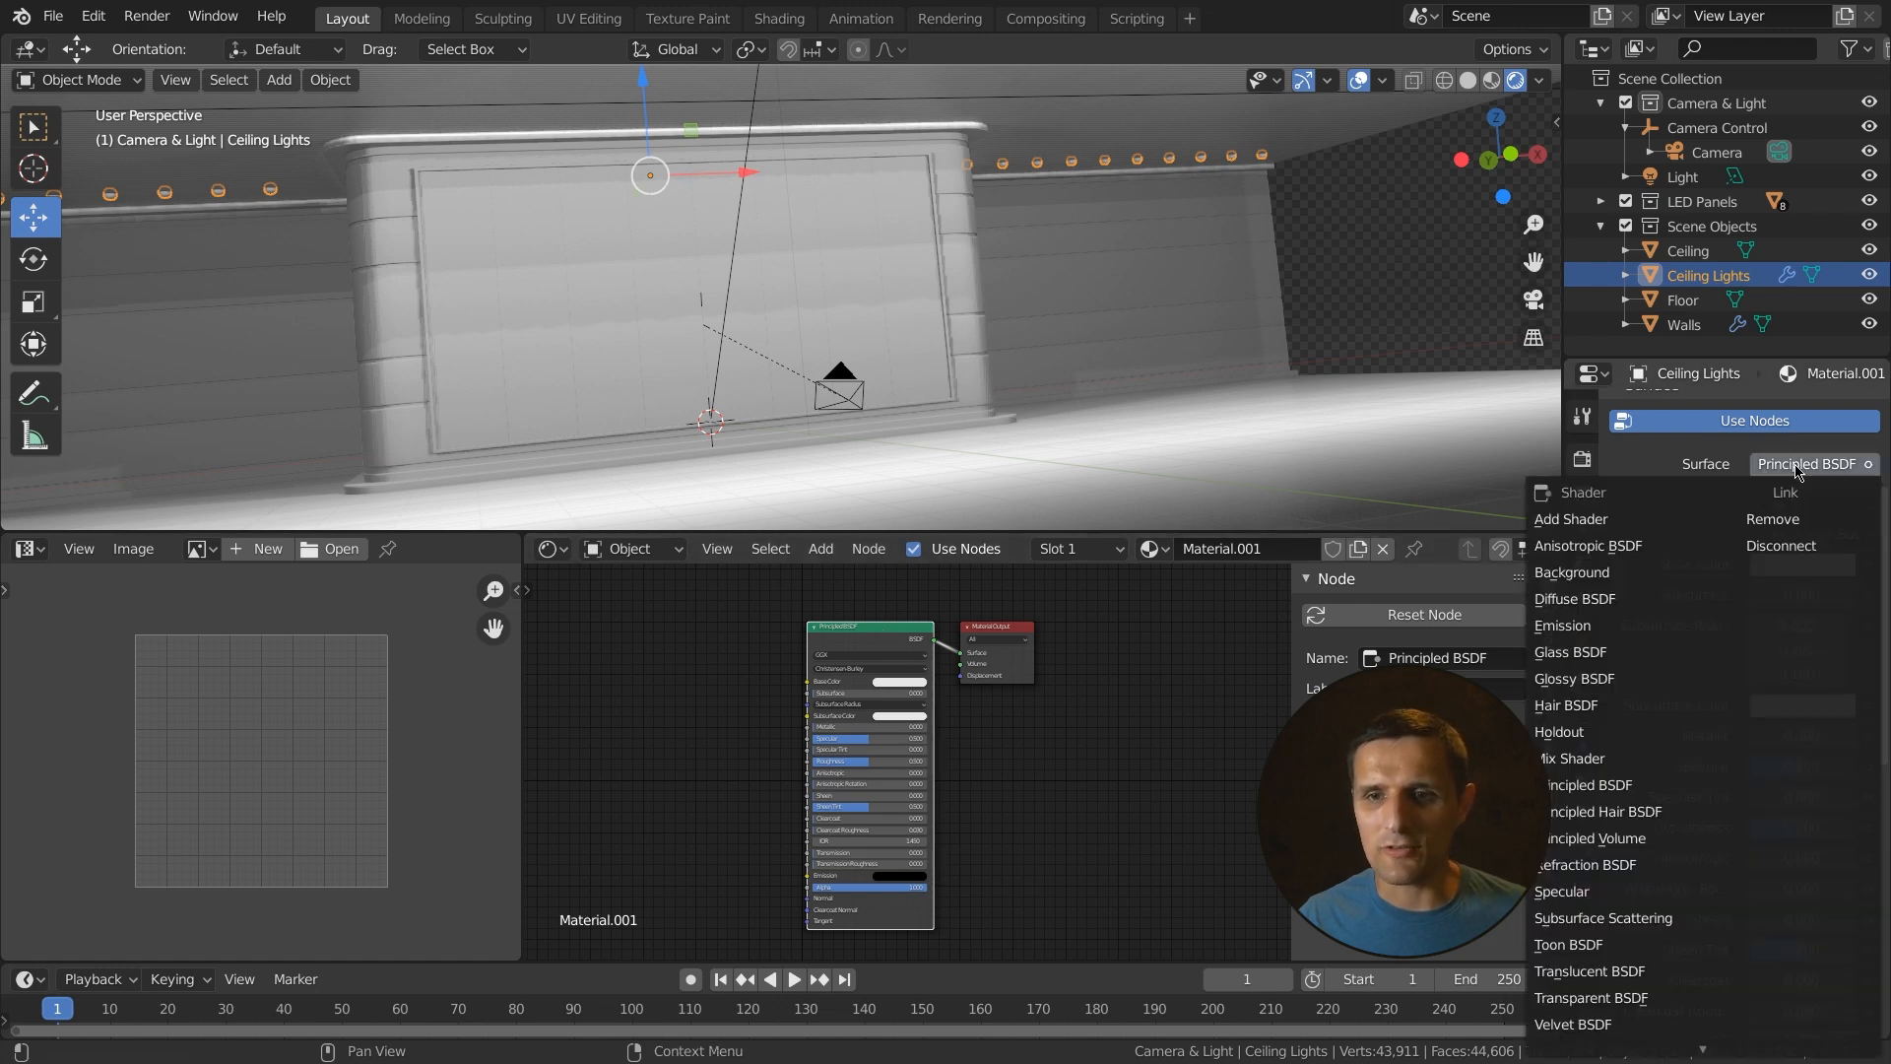
{"action": "left_click", "coordinate": [1596, 628]}
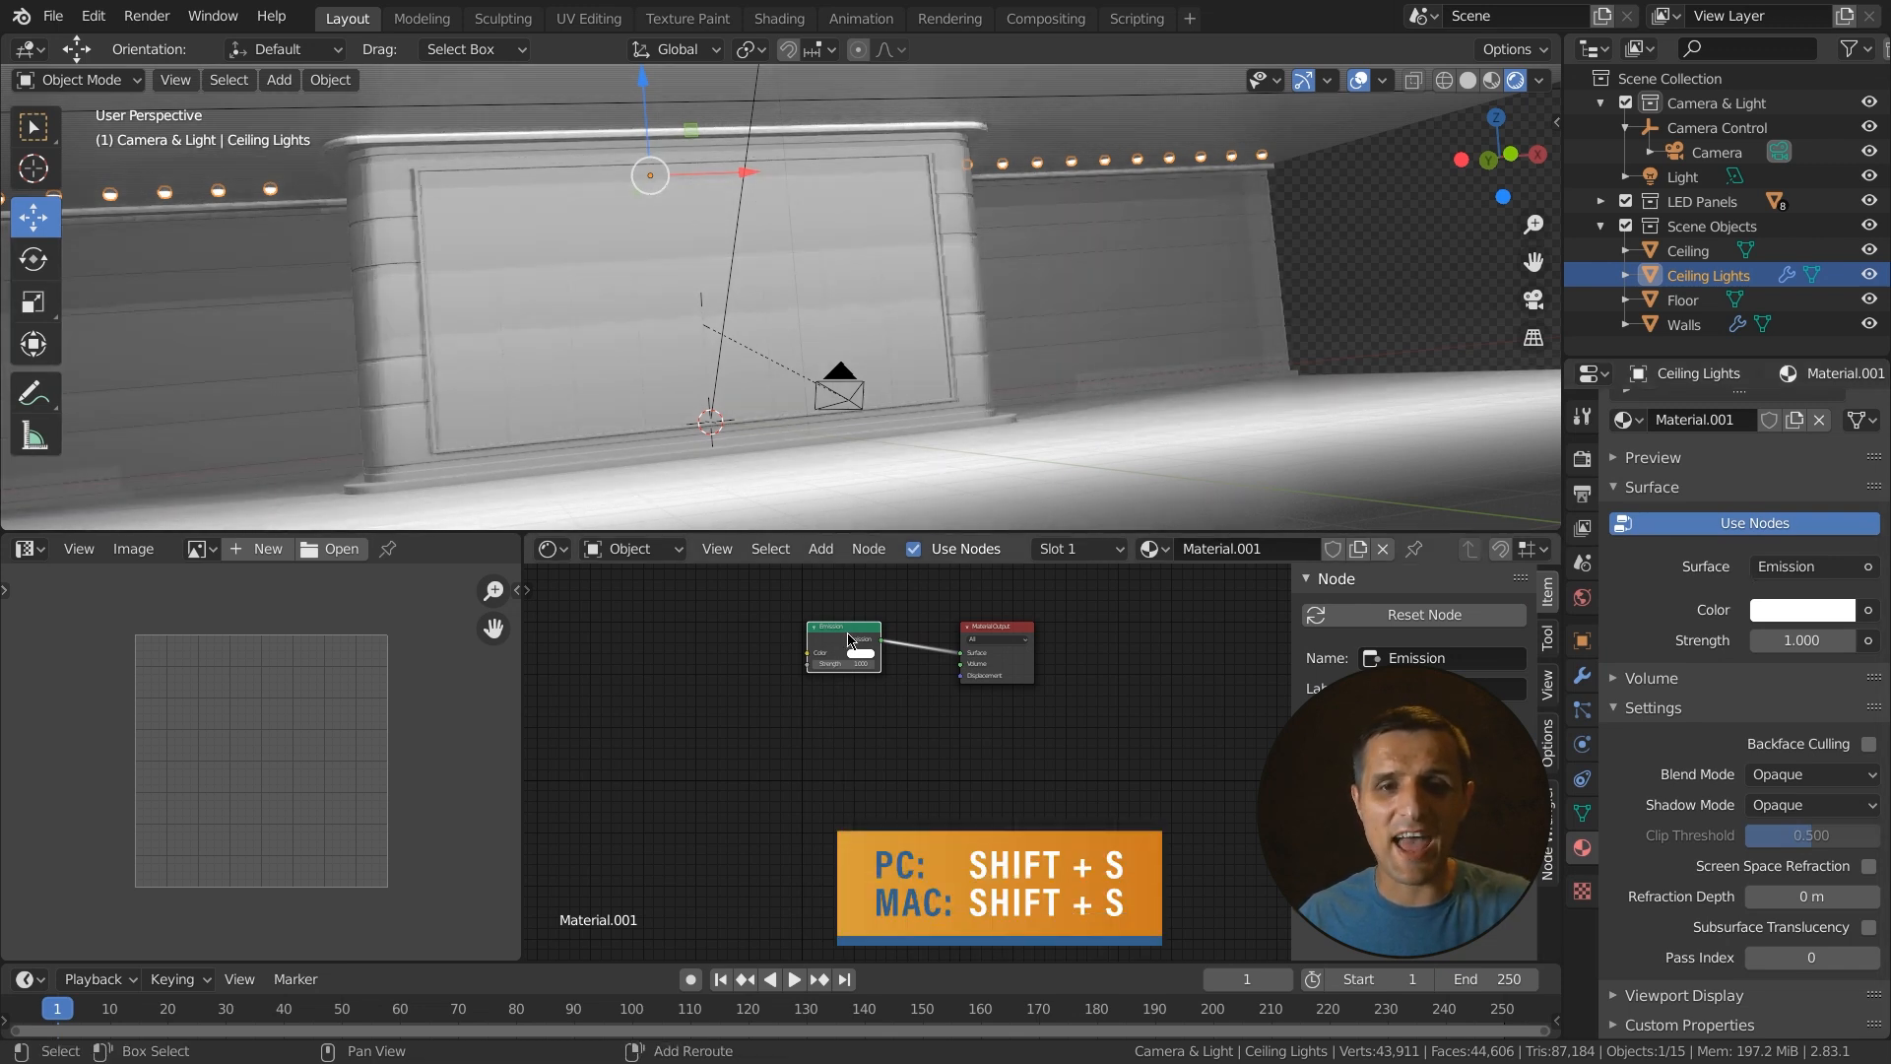
- Use Switch Type on the selected node to set it to the Emission shader
{"action": "key", "text": "shift+s"}
{"action": "mouse_move", "coordinate": [843, 640]}
{"action": "mouse_move", "coordinate": [867, 609]}
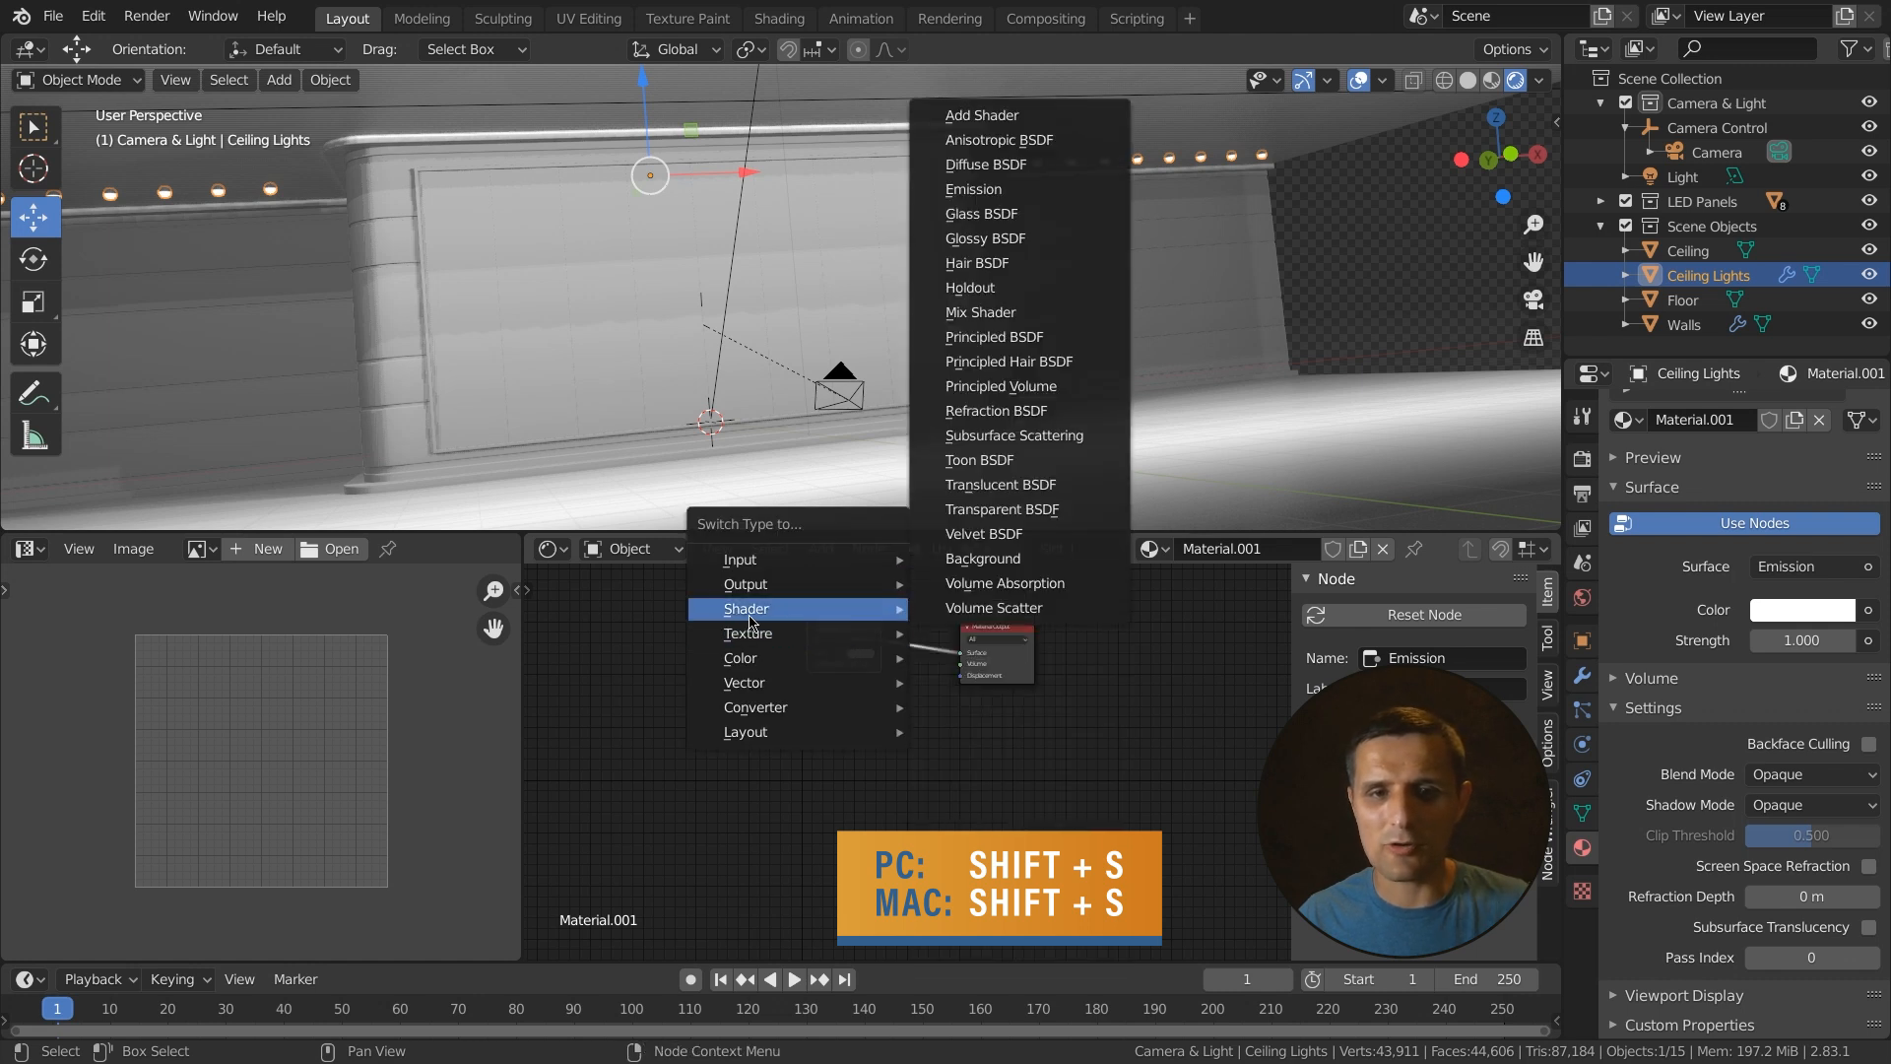
{"action": "left_click", "coordinate": [962, 190]}
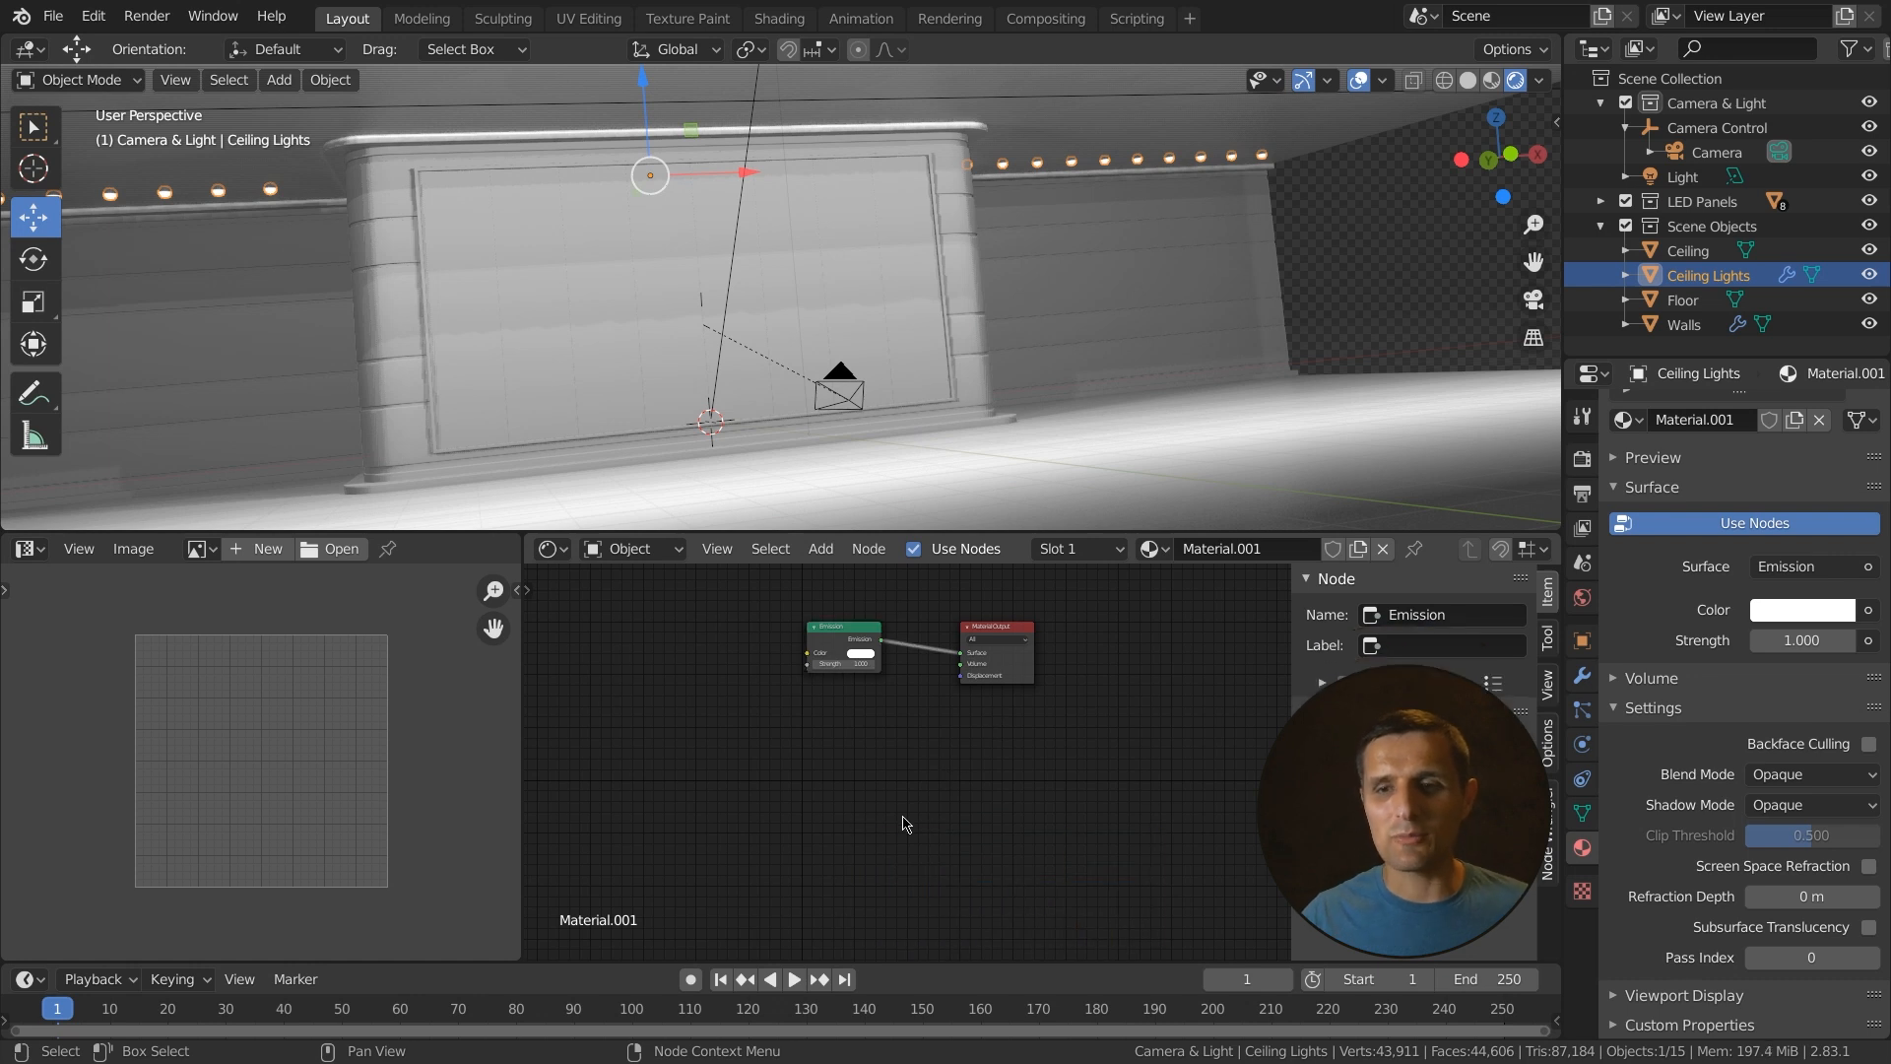
- Add an Emission shader node to the node editor and delete it
{"action": "left_click", "coordinate": [824, 551]}
{"action": "mouse_move", "coordinate": [867, 662]}
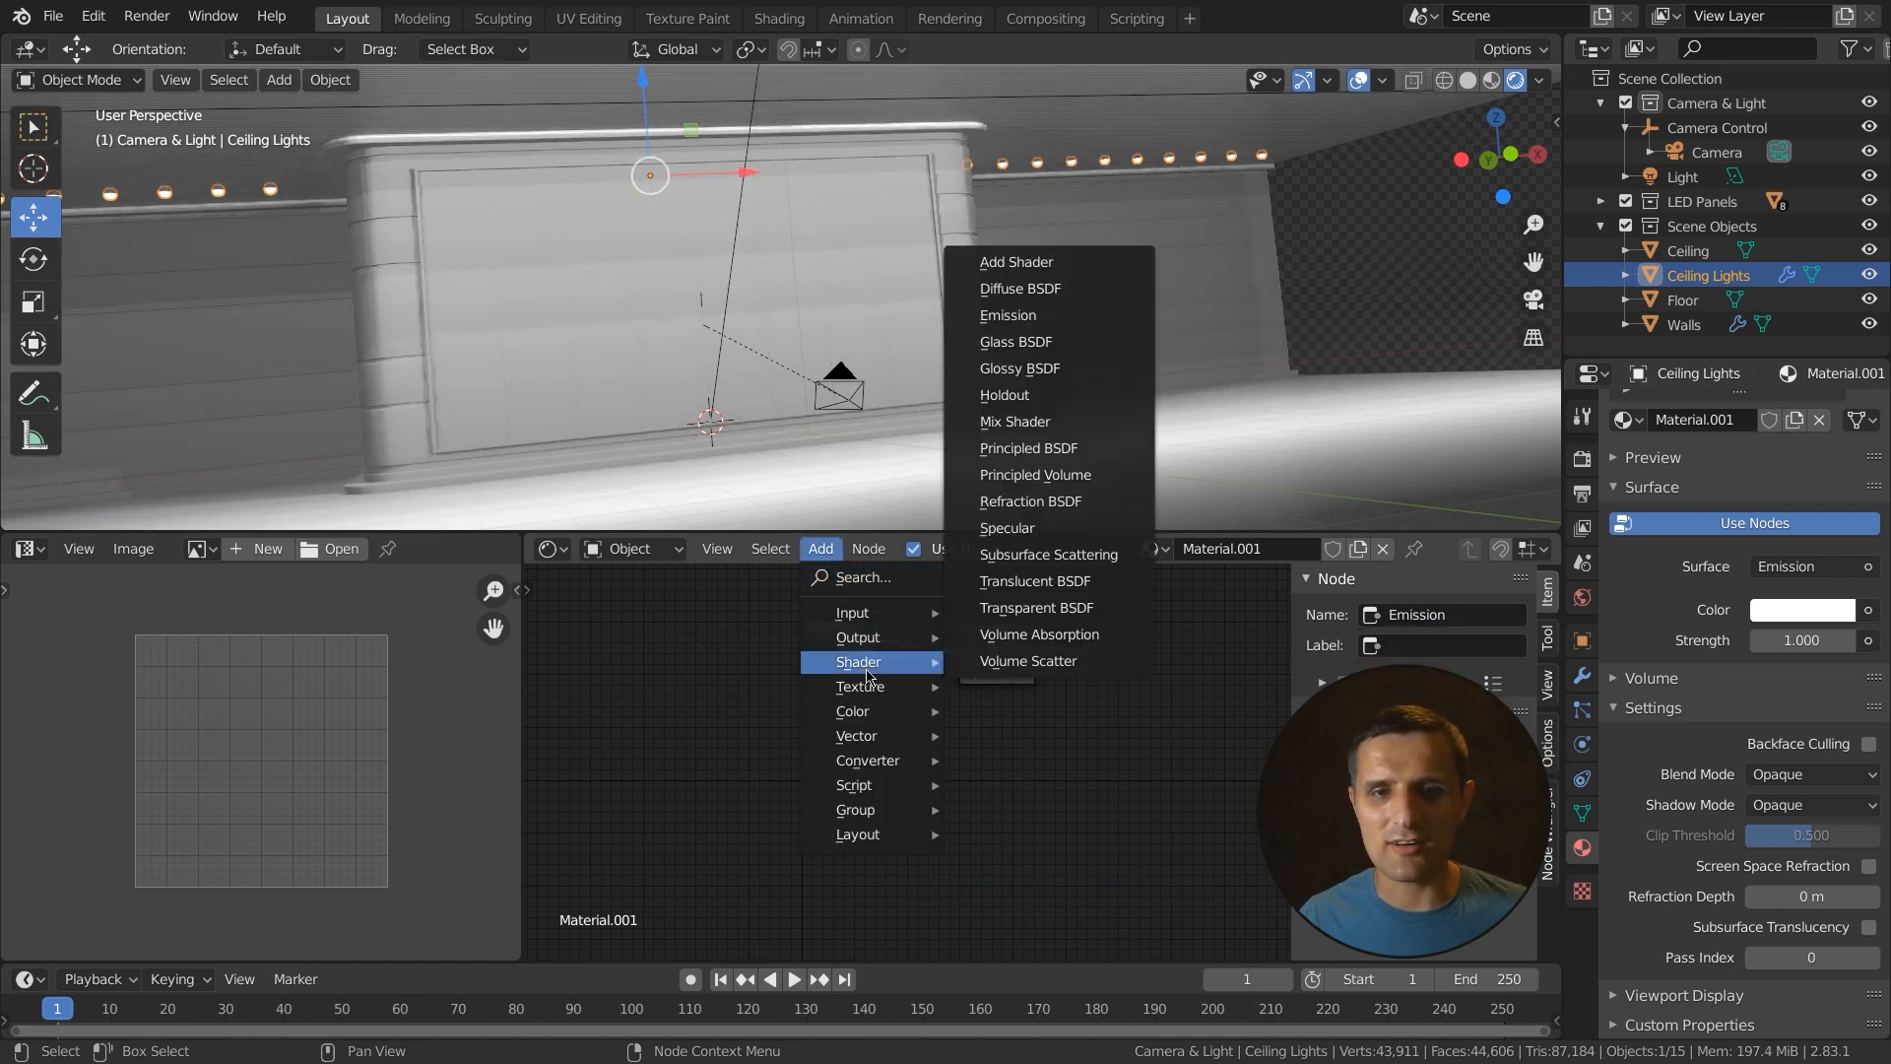
{"action": "left_click", "coordinate": [1049, 325]}
{"action": "left_click", "coordinate": [855, 722]}
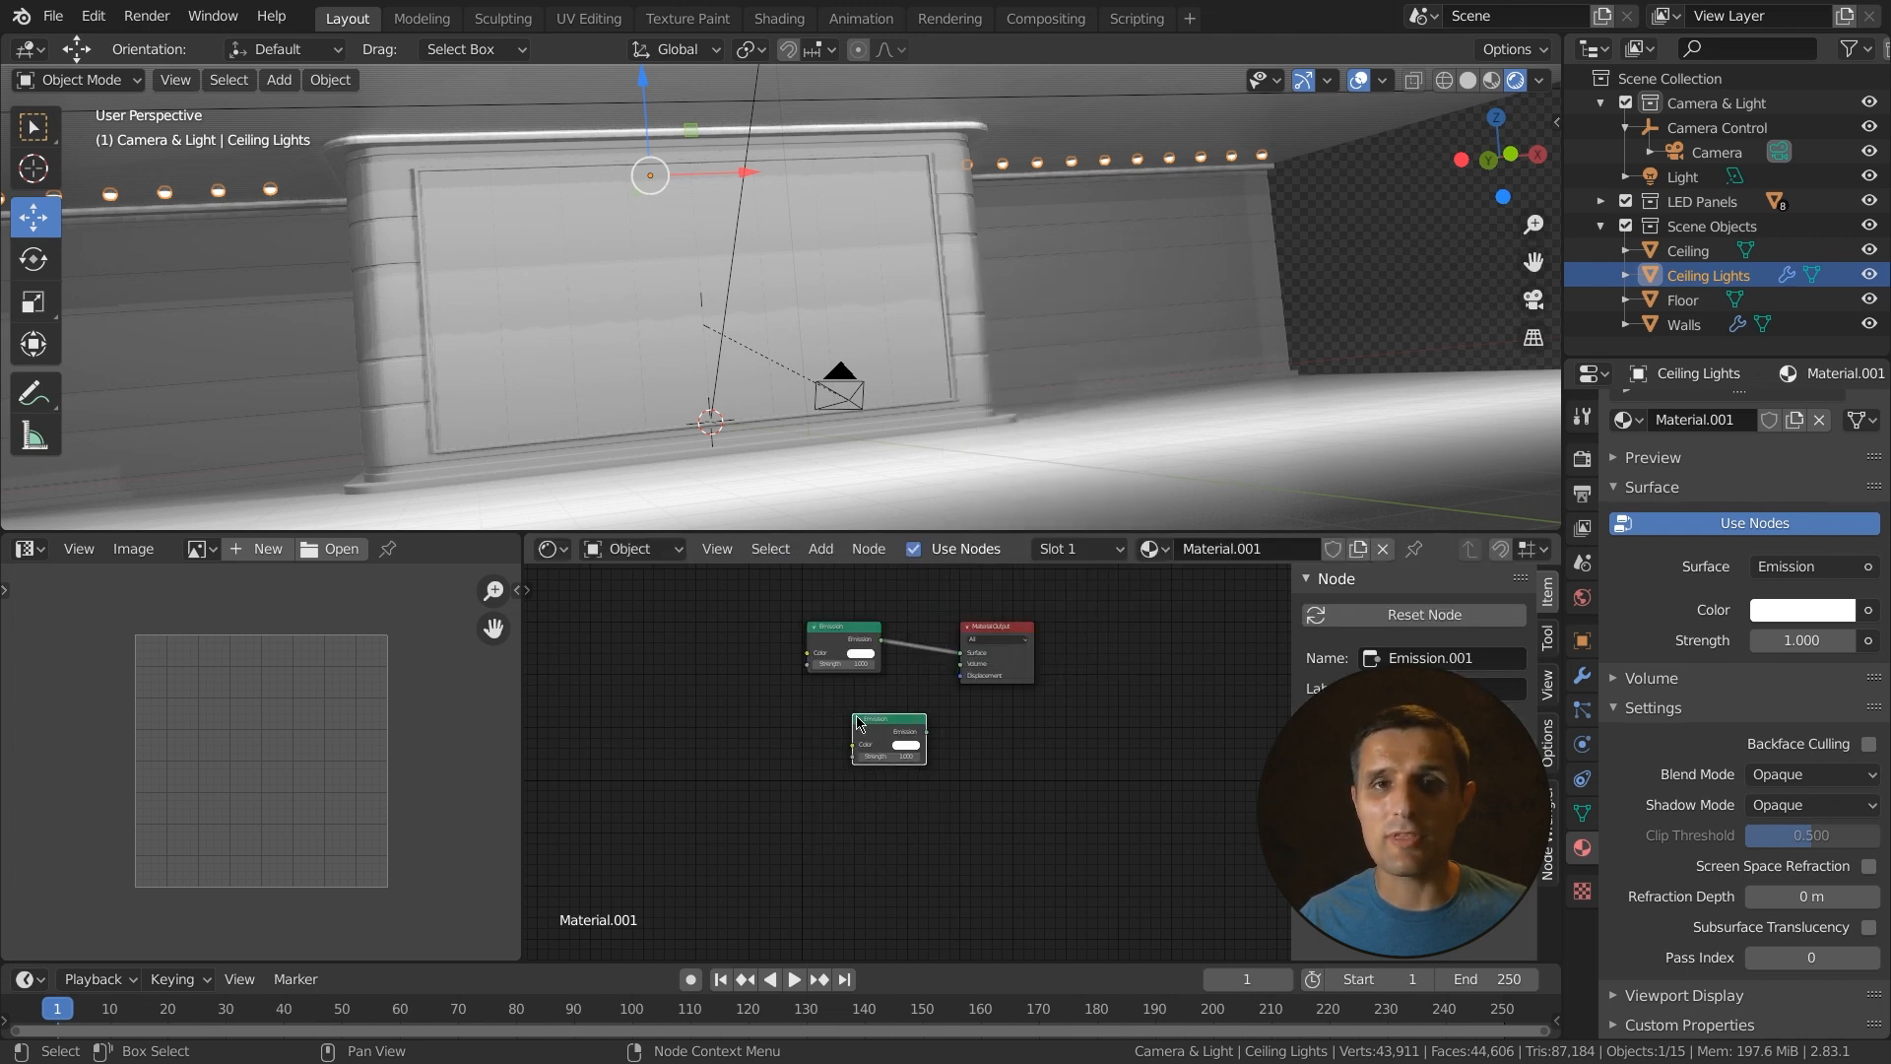
{"action": "key", "text": "x"}
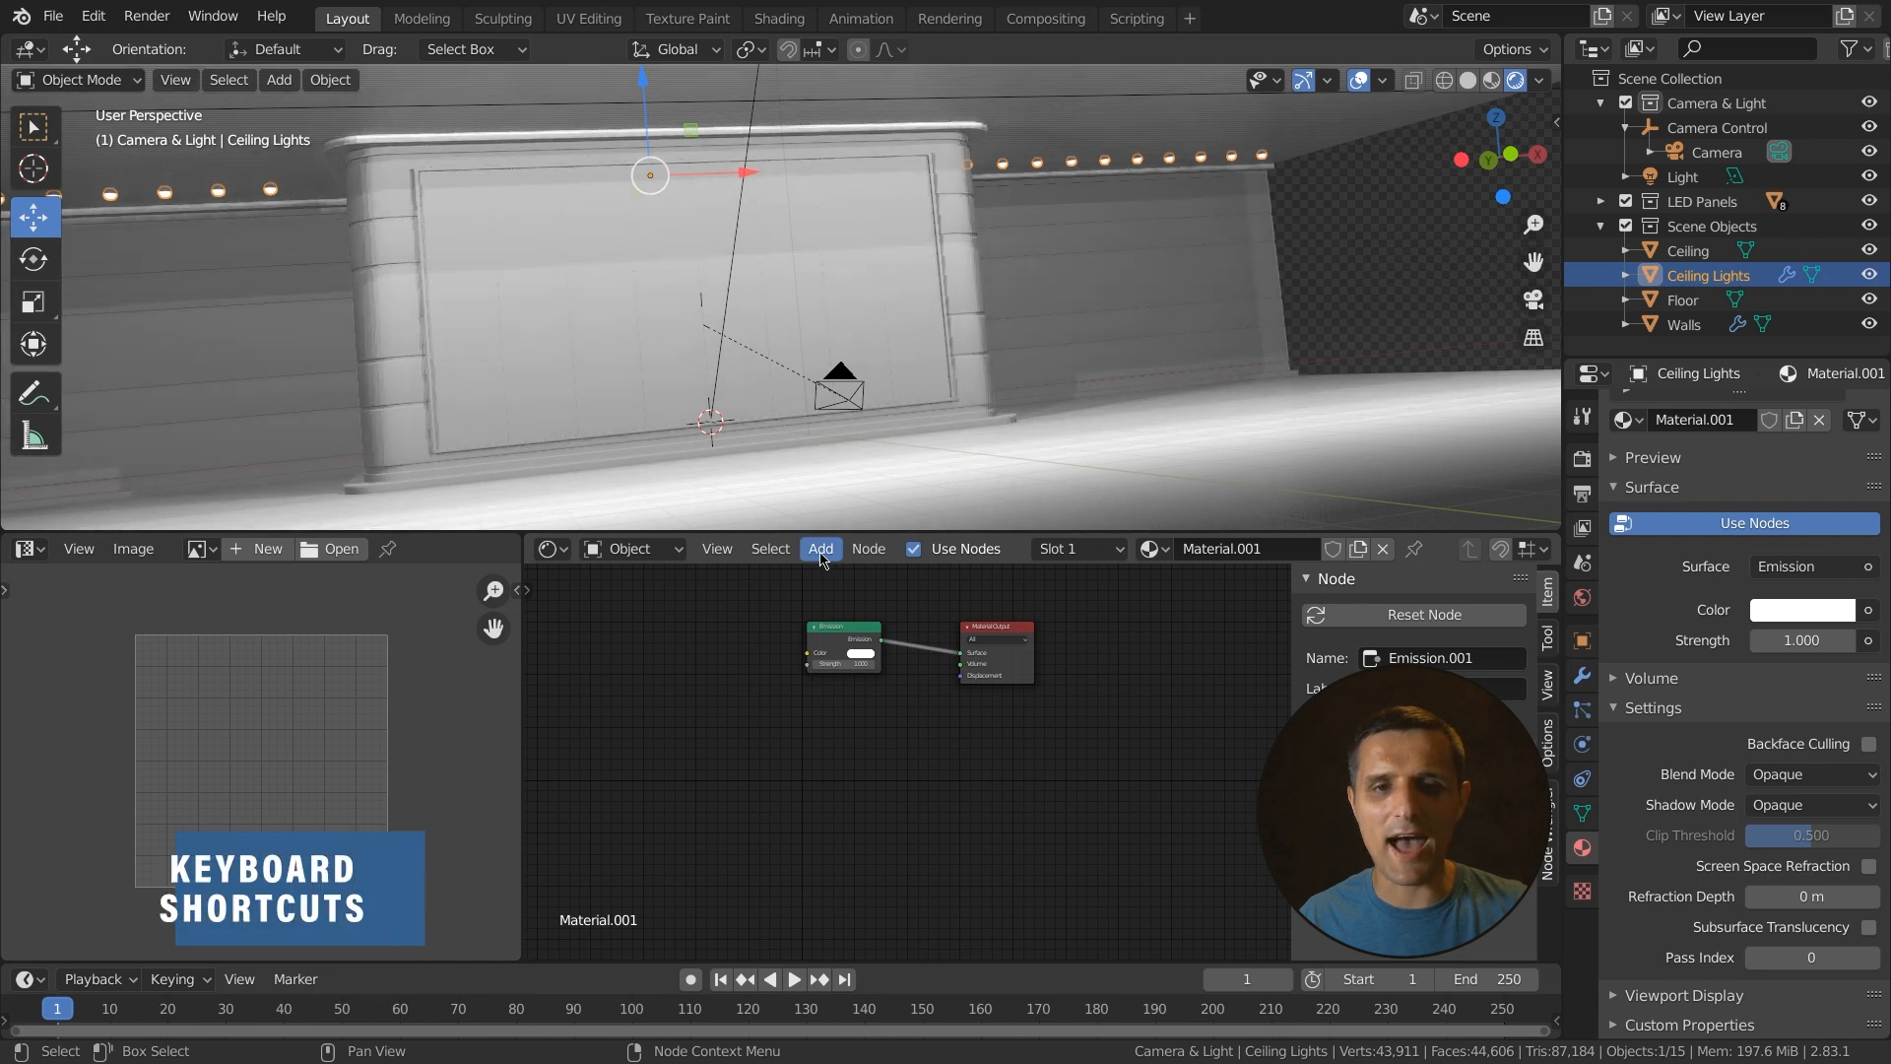
- Open the node Add menu a few times without adding anything, and undo the last node edit
{"action": "key", "text": "shift+a"}
{"action": "key", "text": "Escape"}
{"action": "key", "text": "shift+a"}
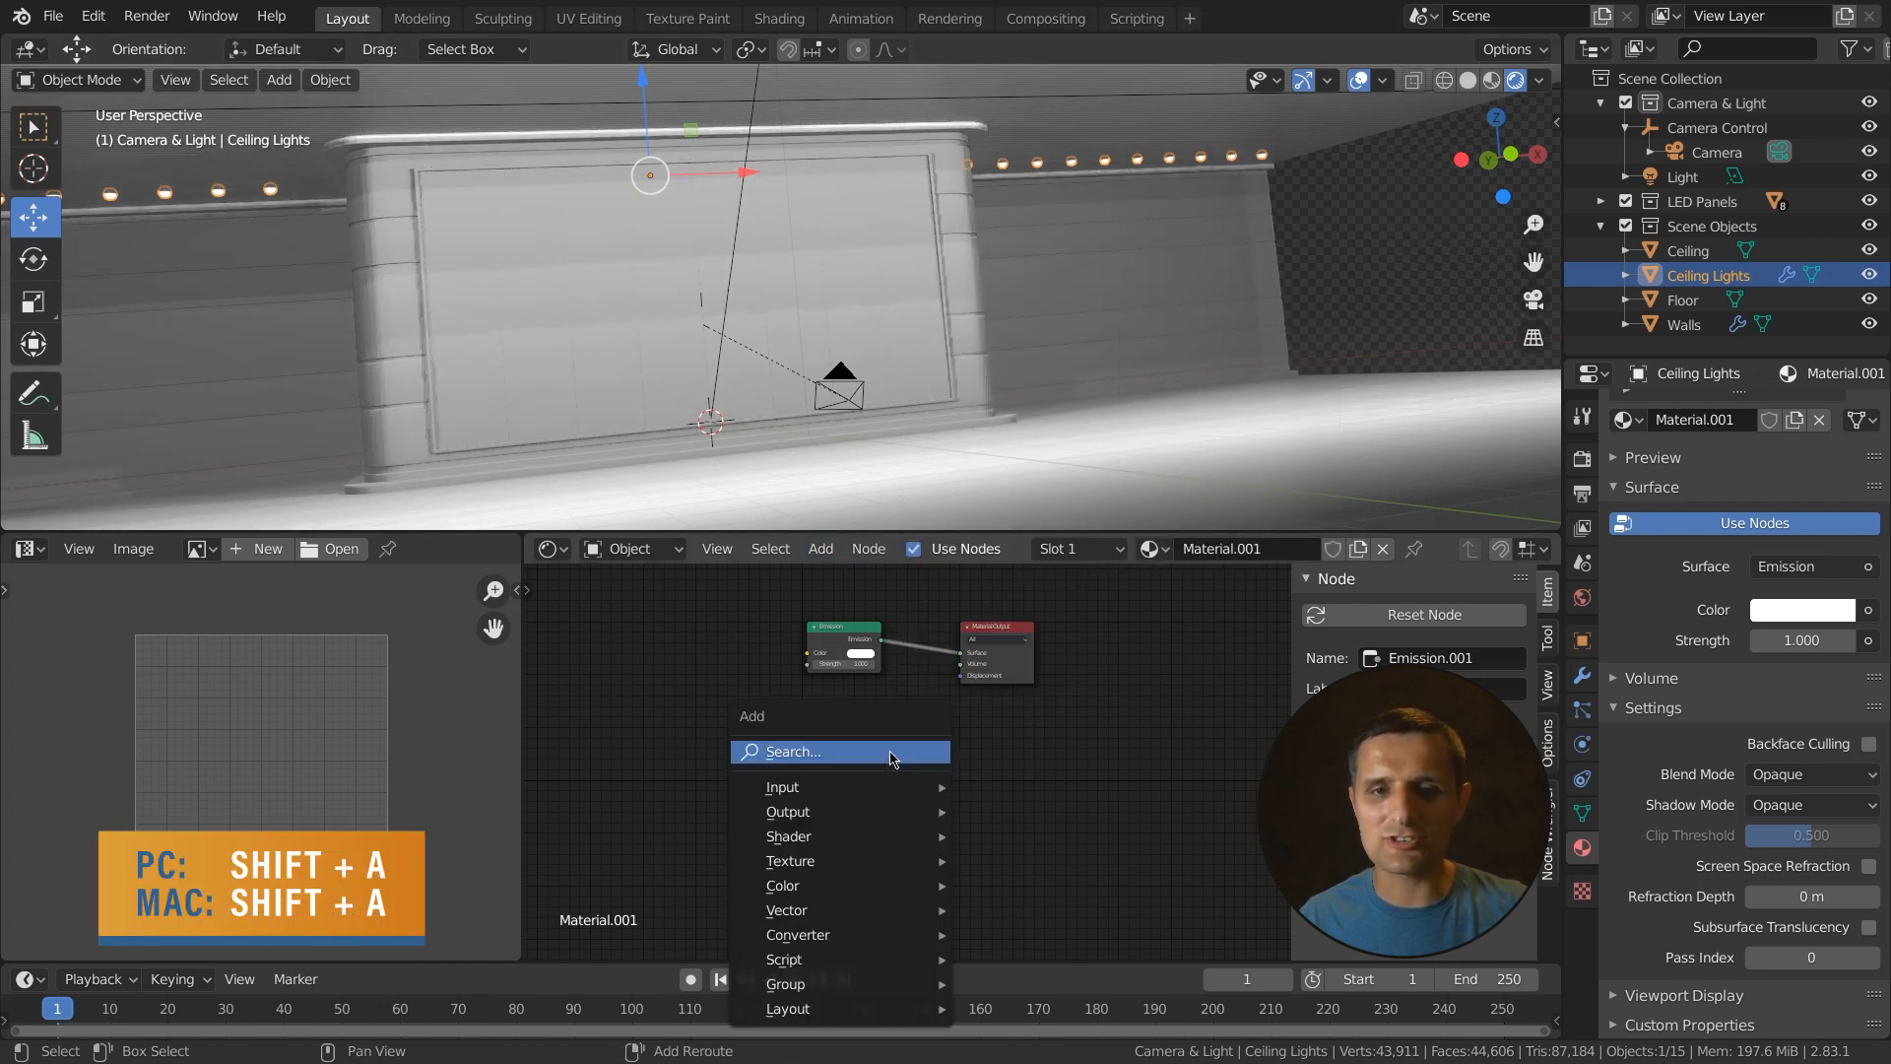
{"action": "key", "text": "Escape"}
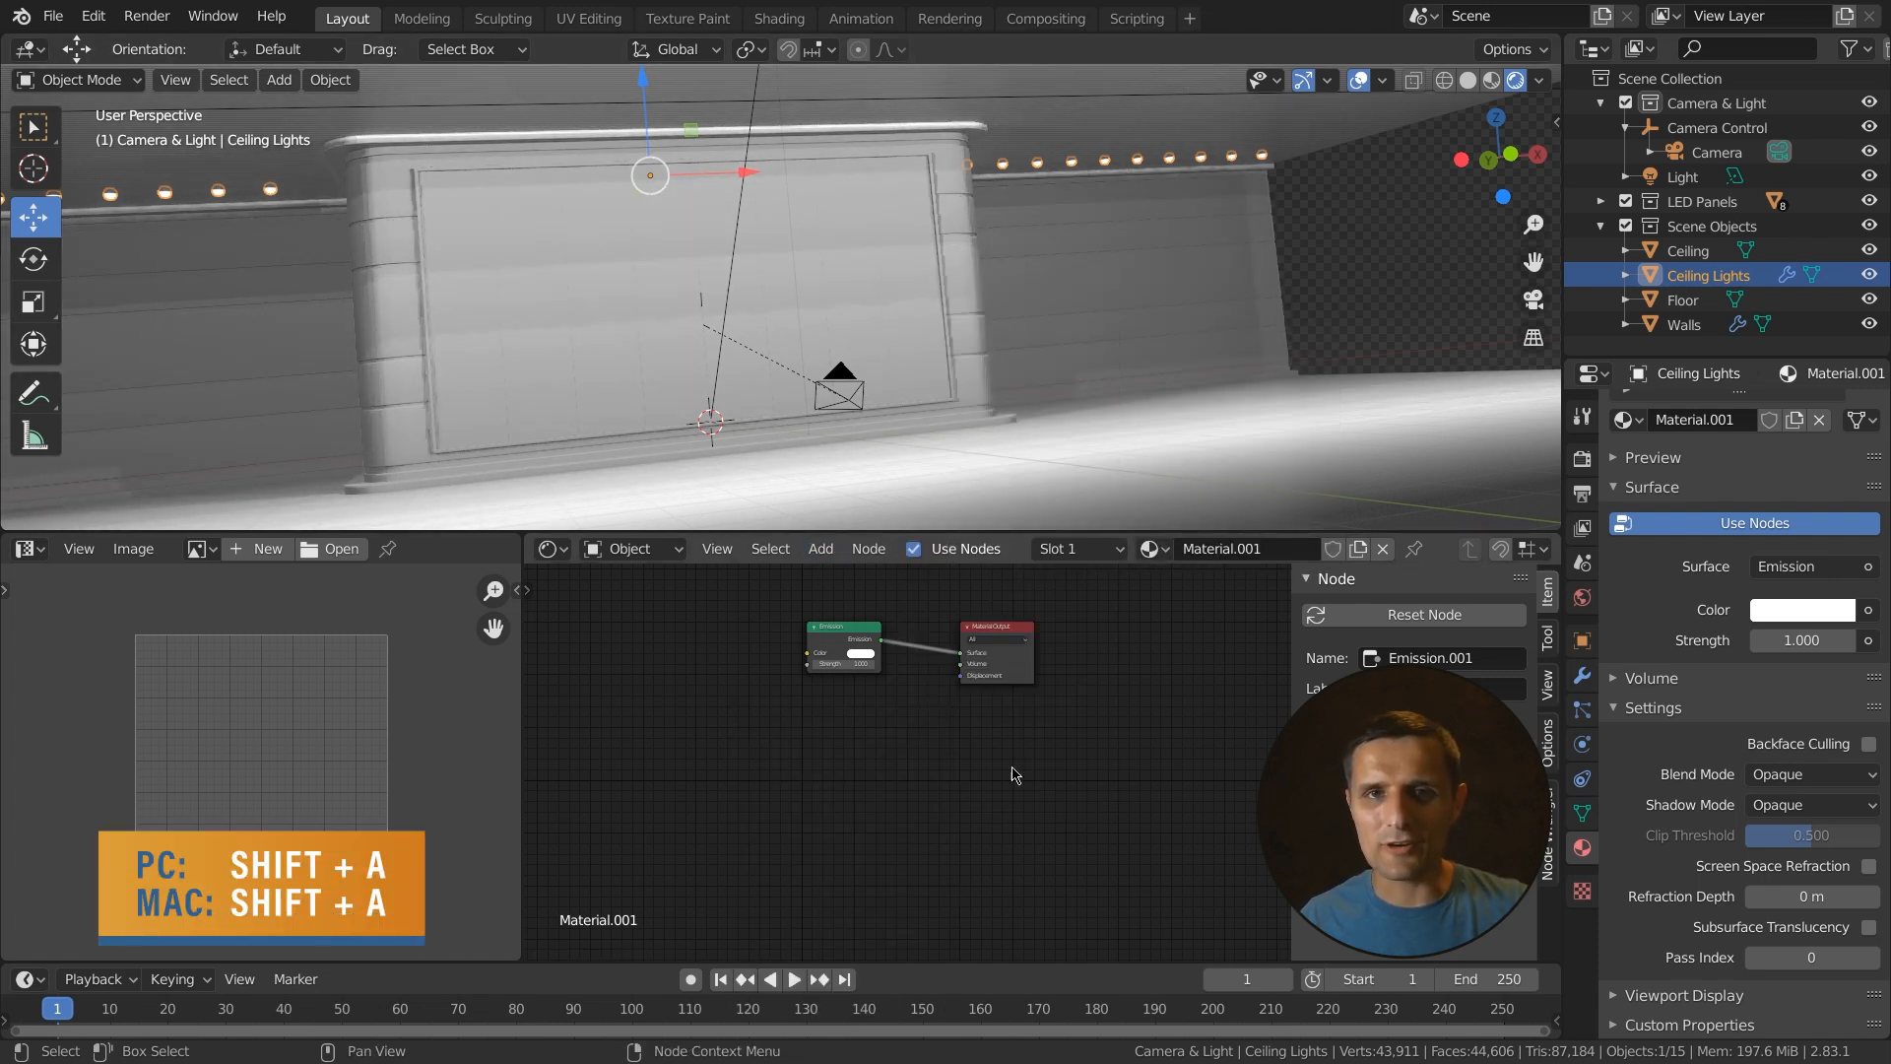
{"action": "key", "text": "shift+a"}
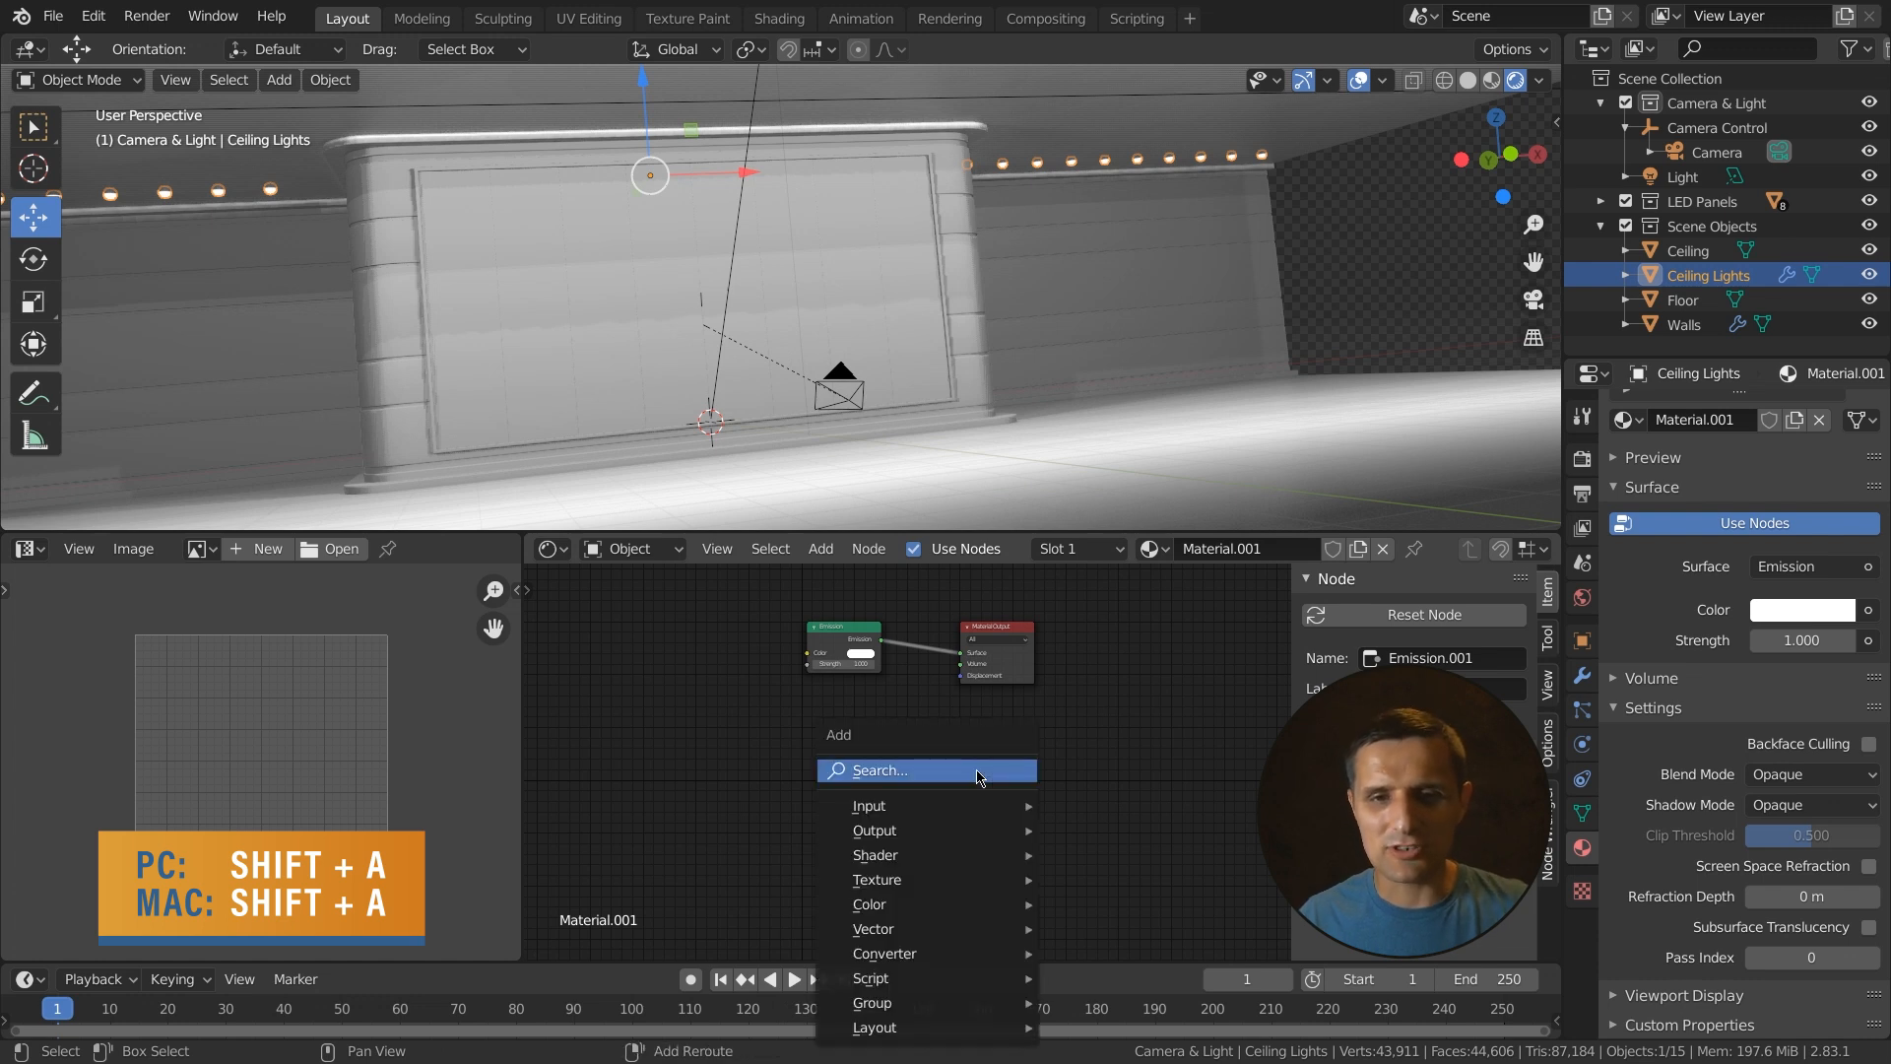
{"action": "mouse_move", "coordinate": [892, 806]}
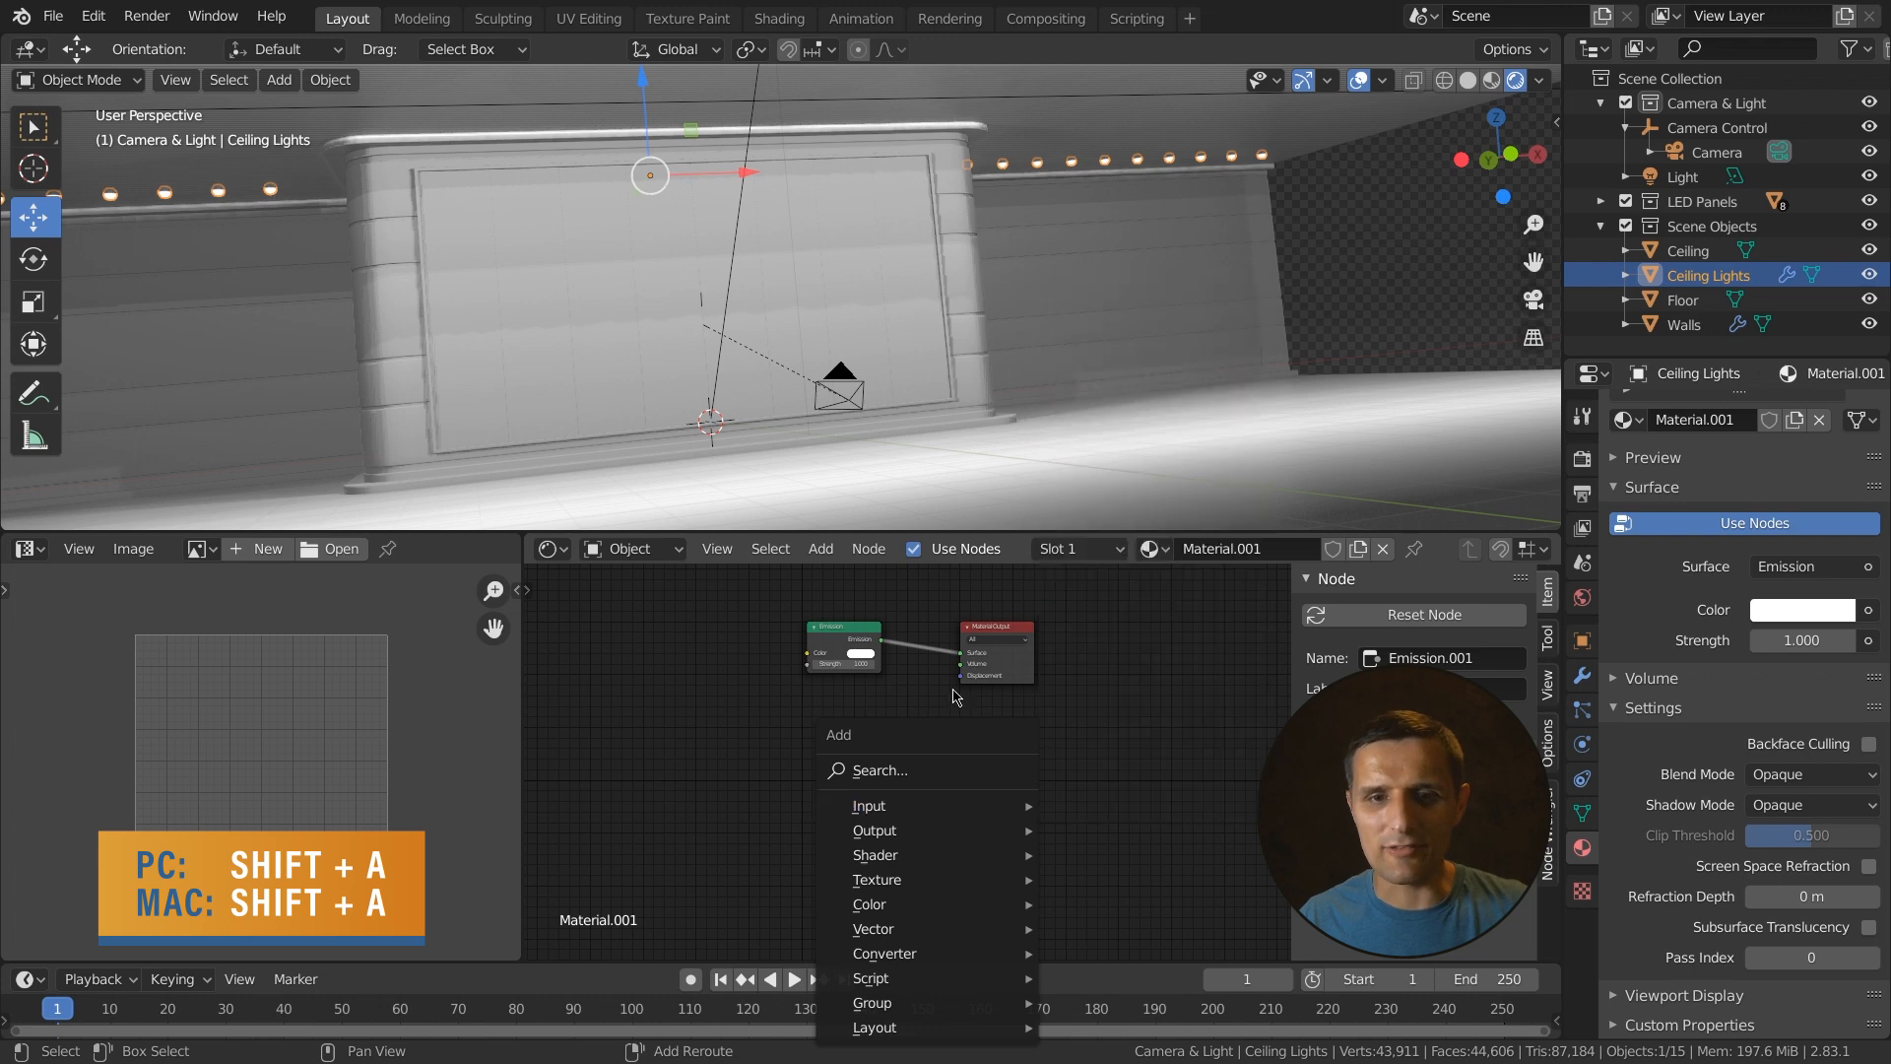
{"action": "key", "text": "Escape"}
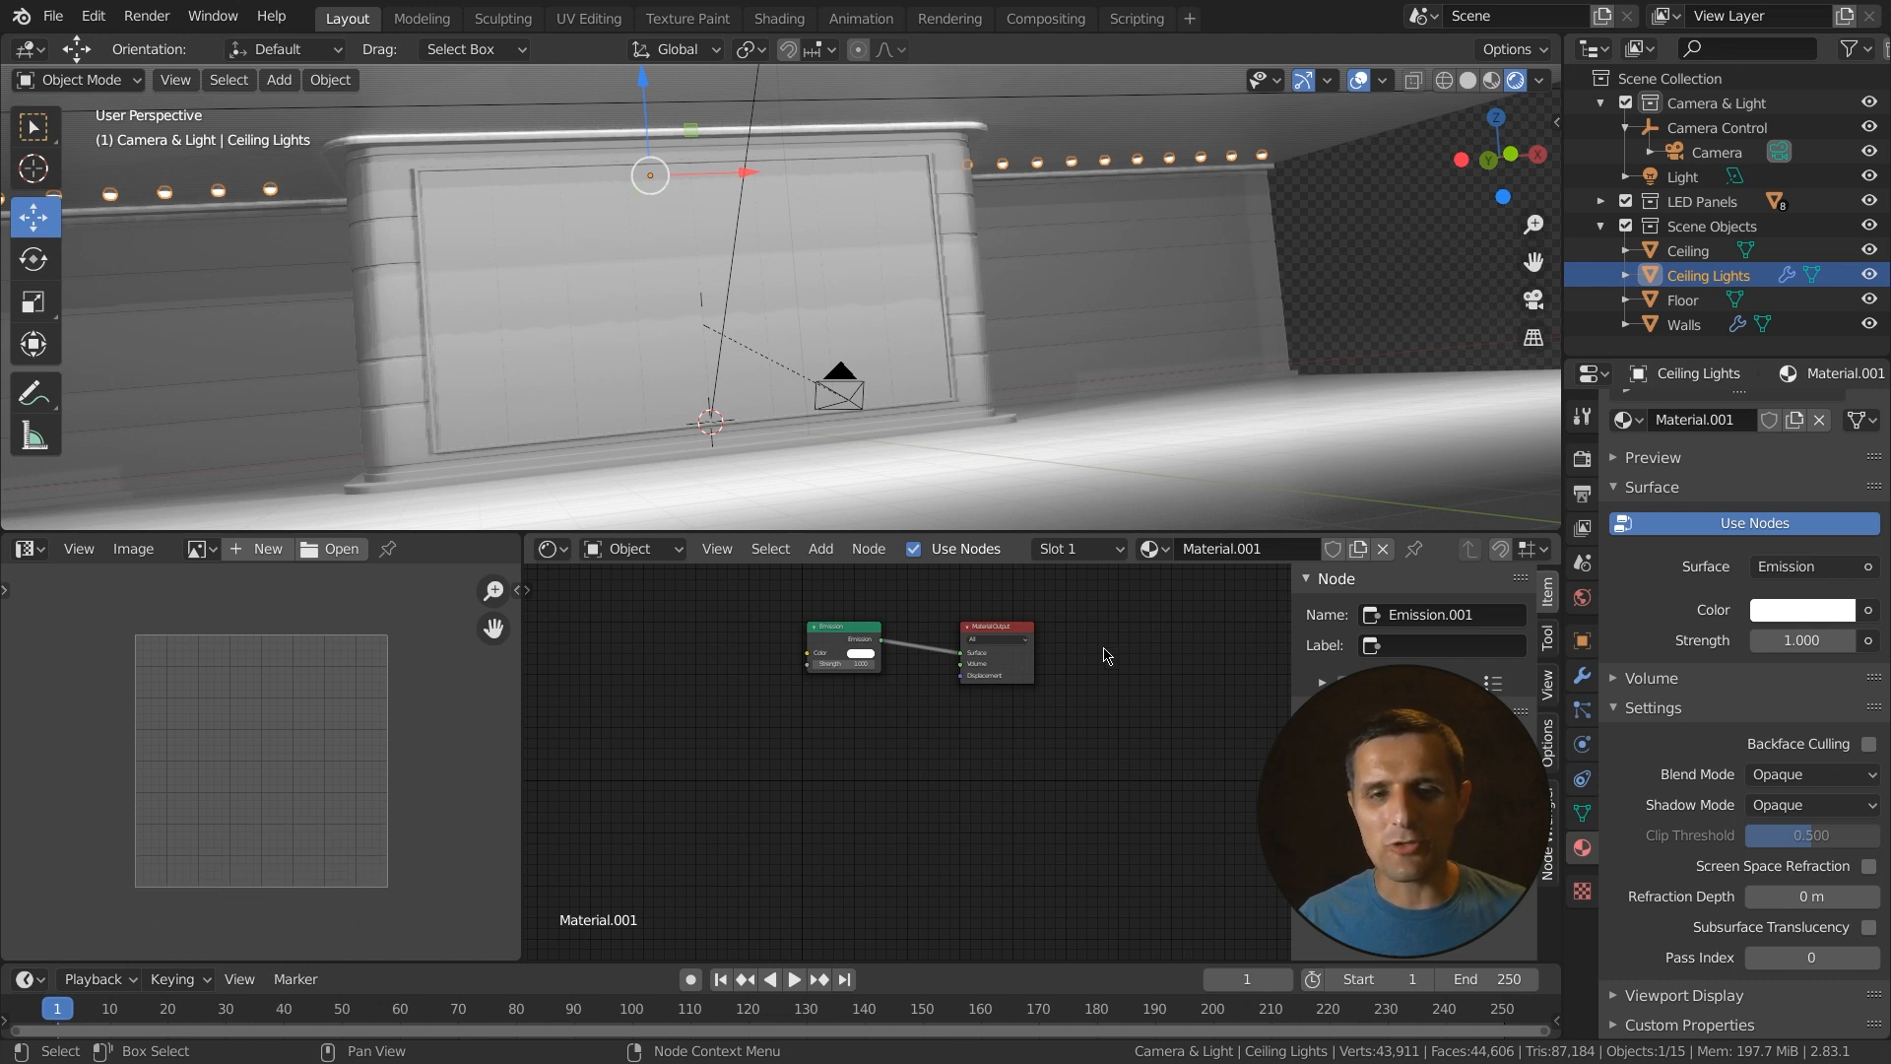
{"action": "key", "text": "ctrl+z"}
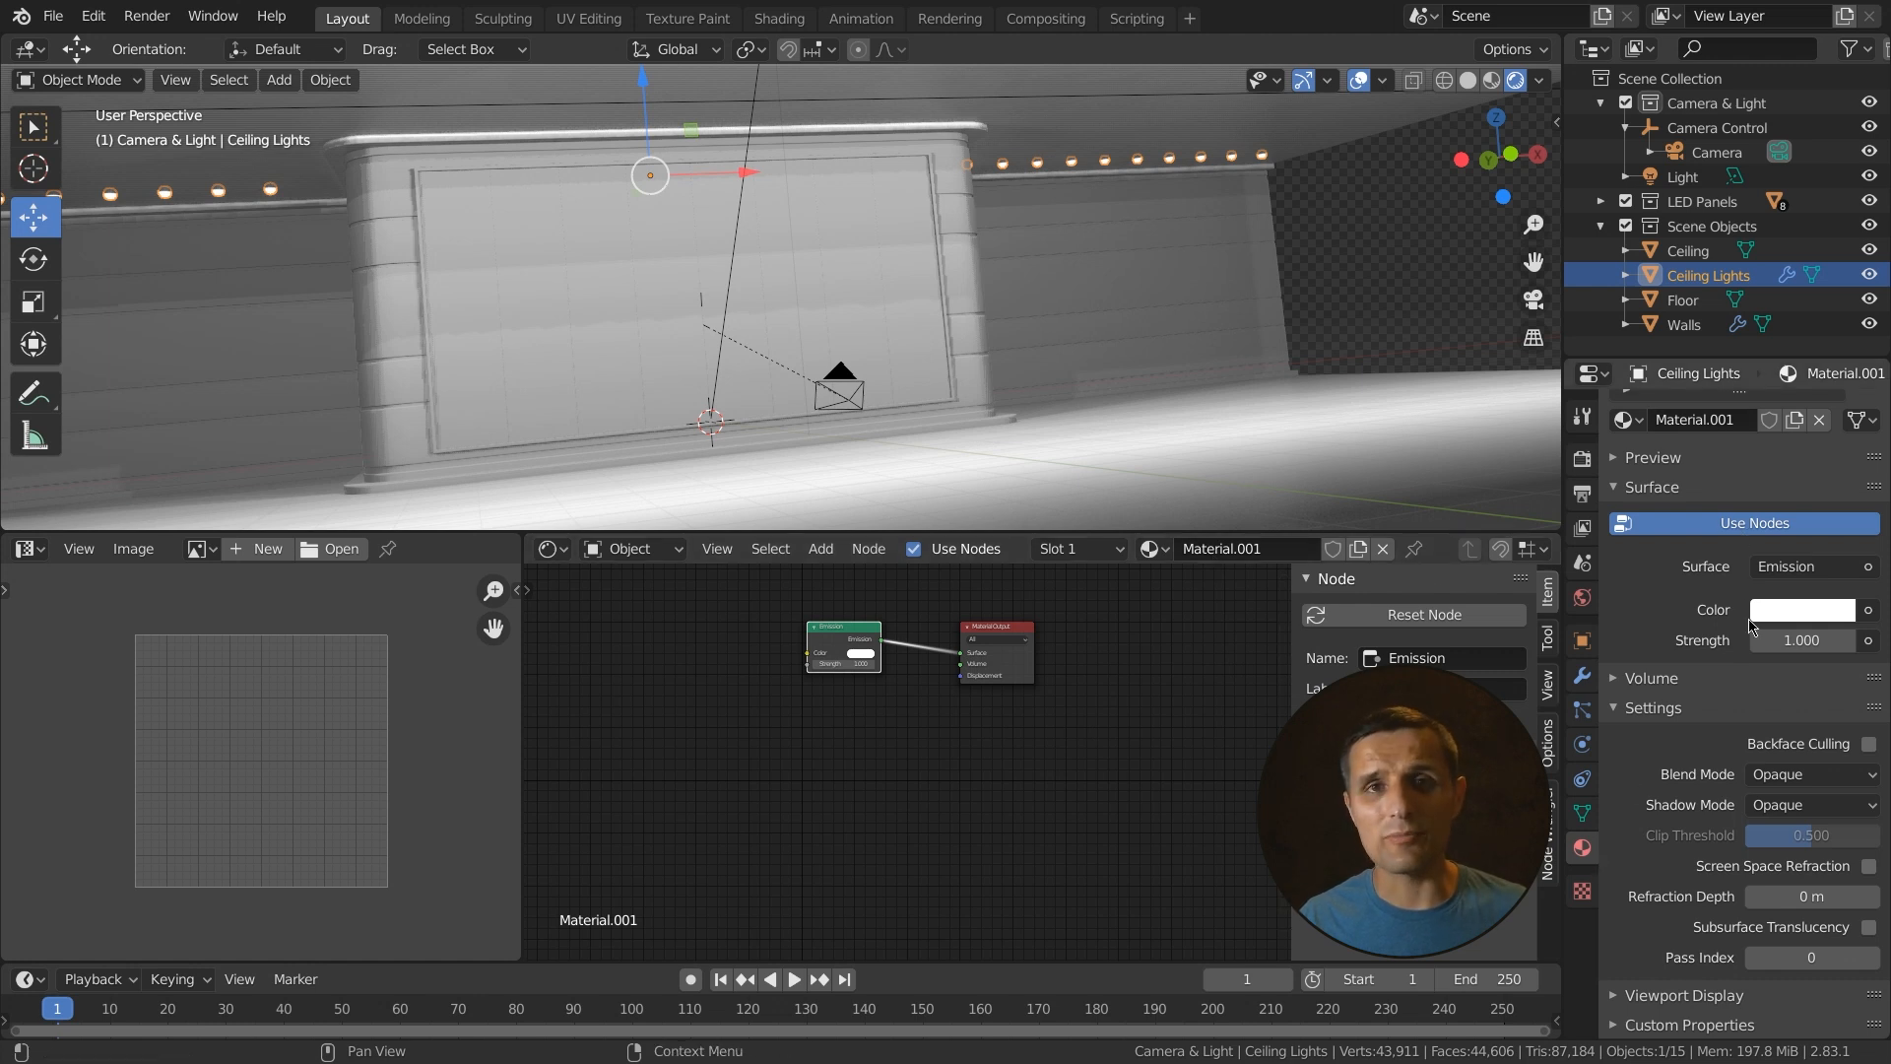
- Open the Colors.png image from the Tutorial Assets IMAGES folder in the image editor
{"action": "scroll", "coordinate": [1694, 443], "scroll_direction": "up", "scroll_amount": 3}
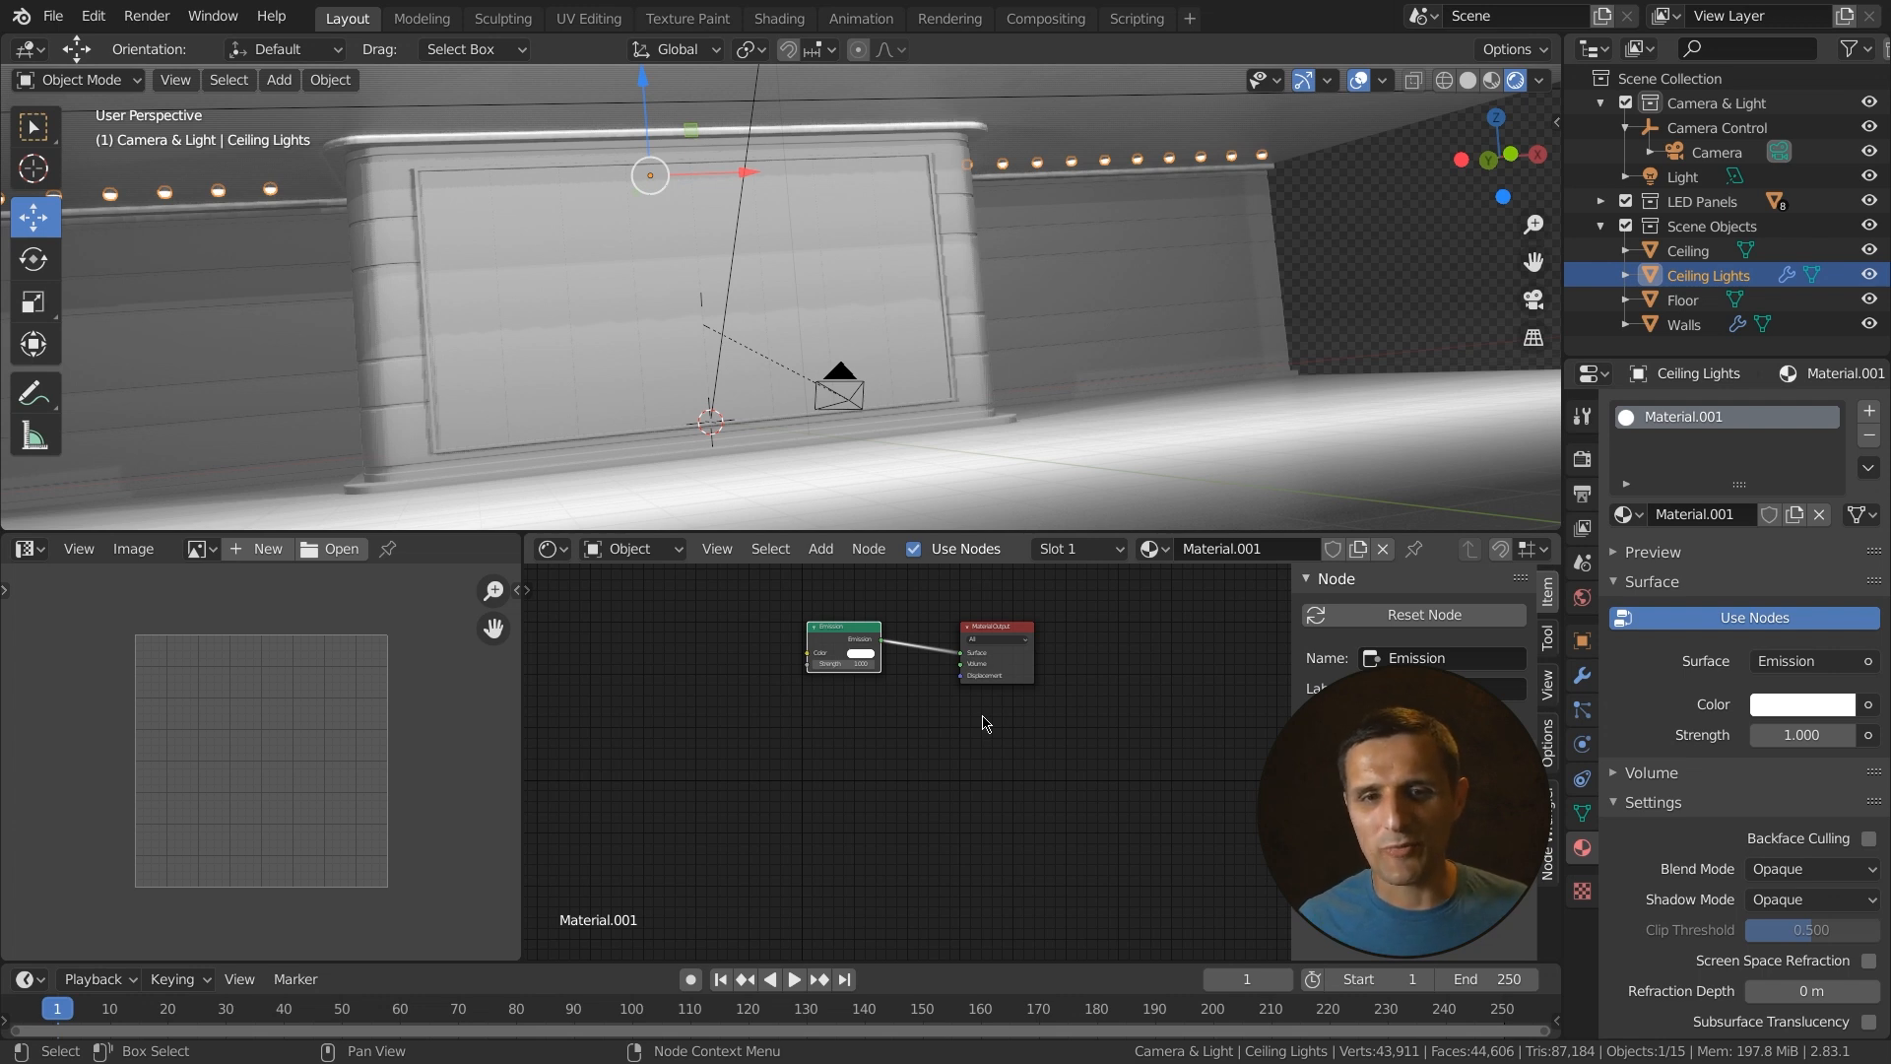
{"action": "scroll", "coordinate": [986, 724], "scroll_direction": "up", "scroll_amount": 3}
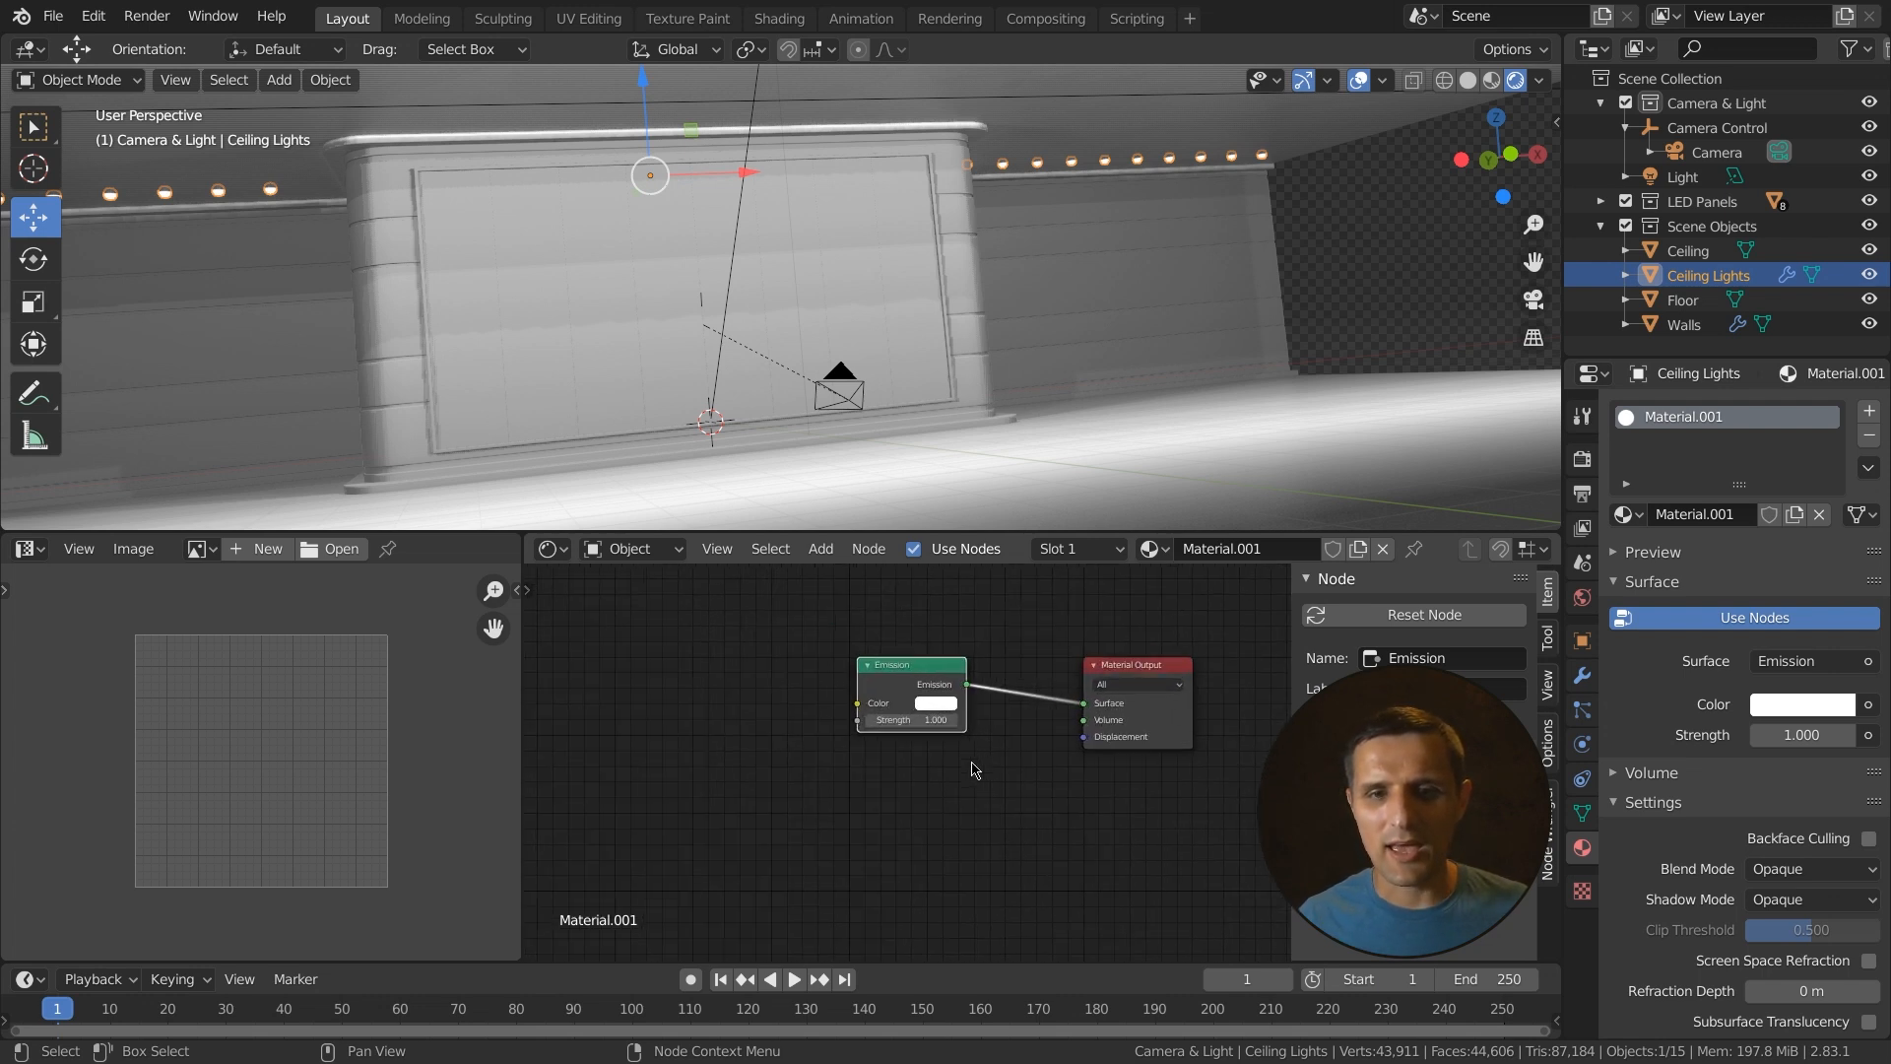
{"action": "scroll", "coordinate": [973, 766], "scroll_direction": "up", "scroll_amount": 1}
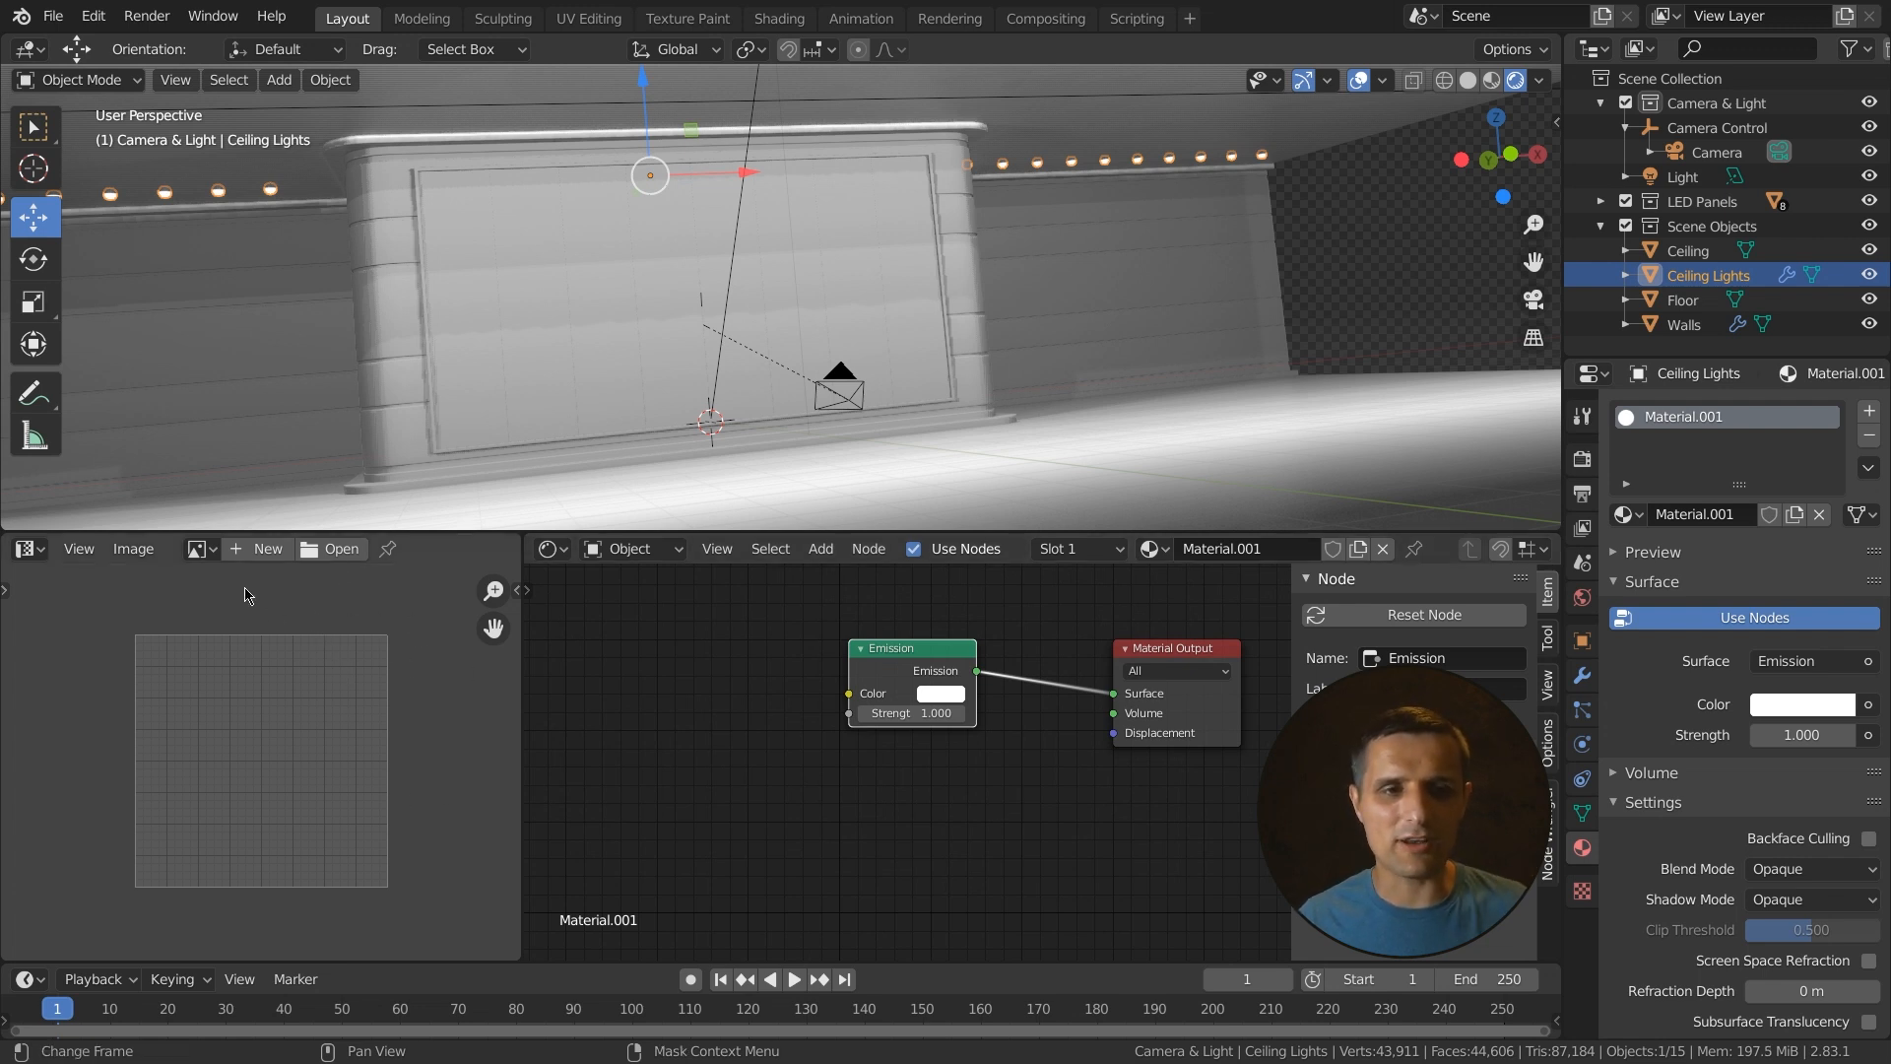
{"action": "left_click", "coordinate": [333, 549]}
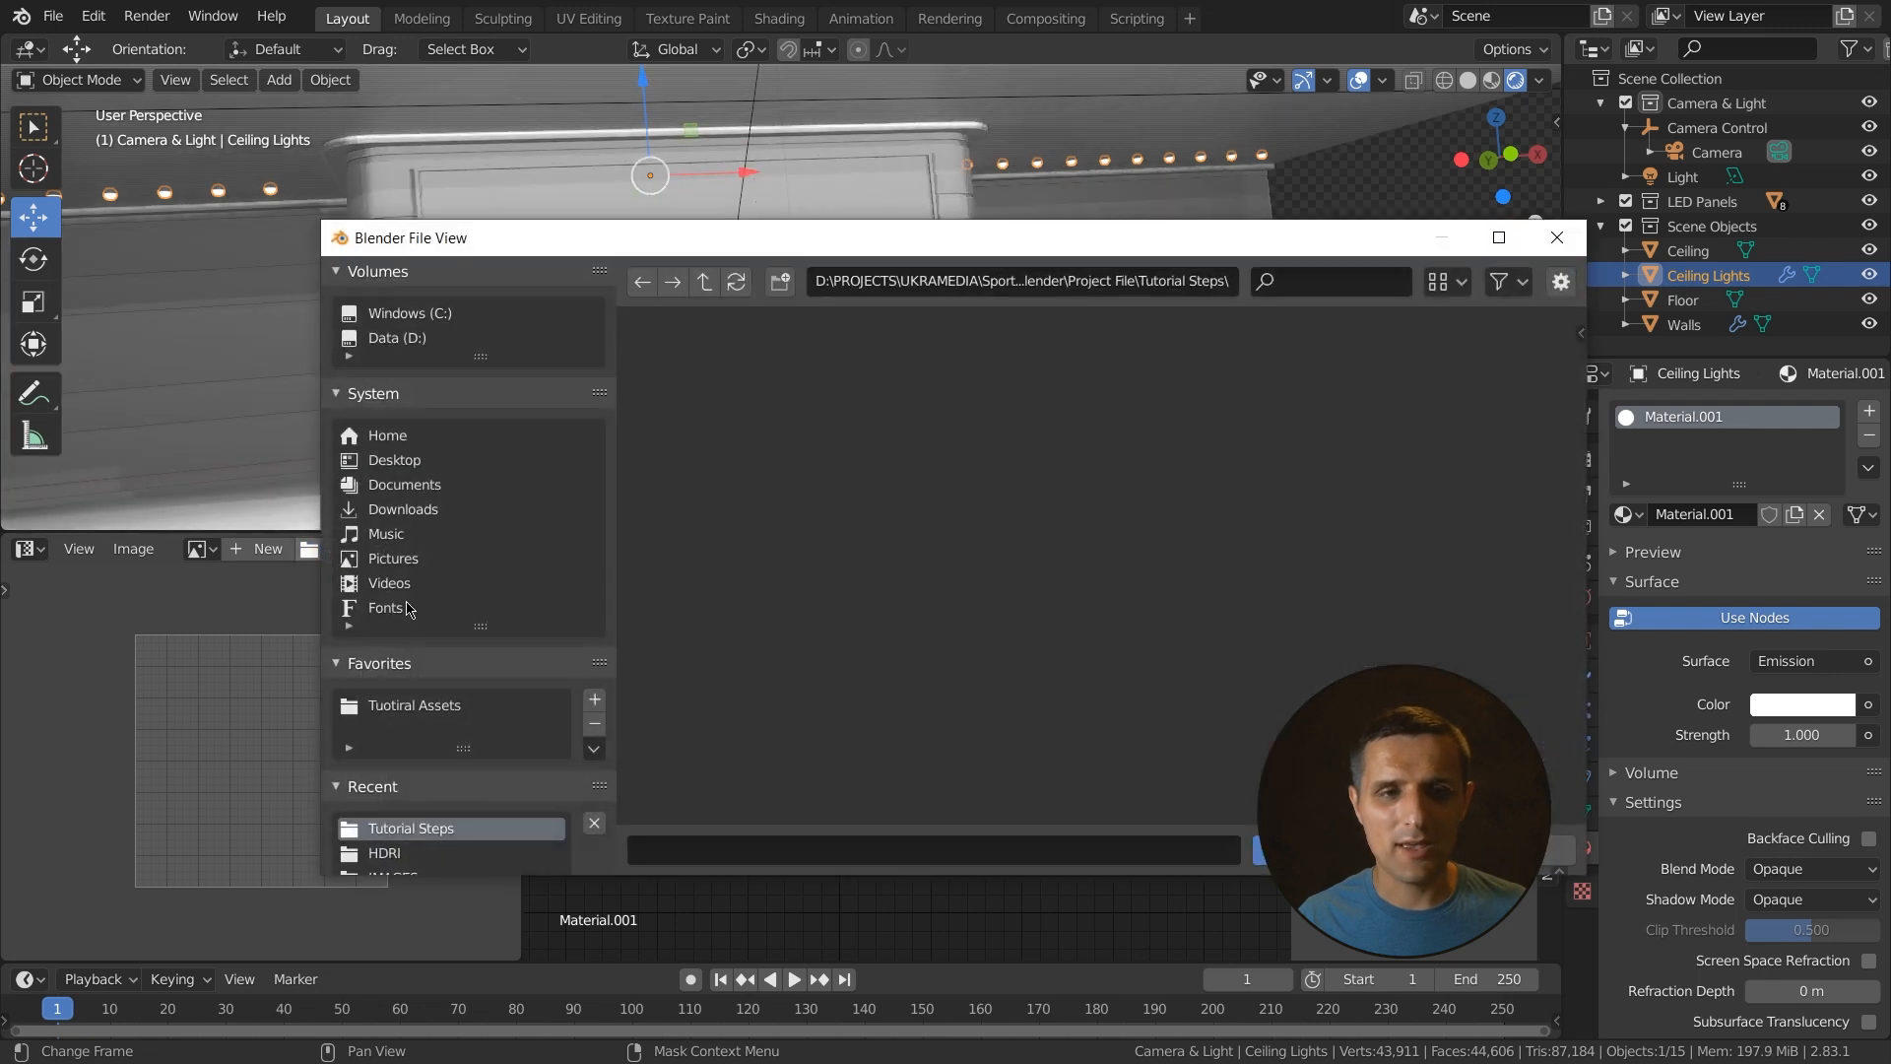
{"action": "left_click", "coordinate": [424, 702]}
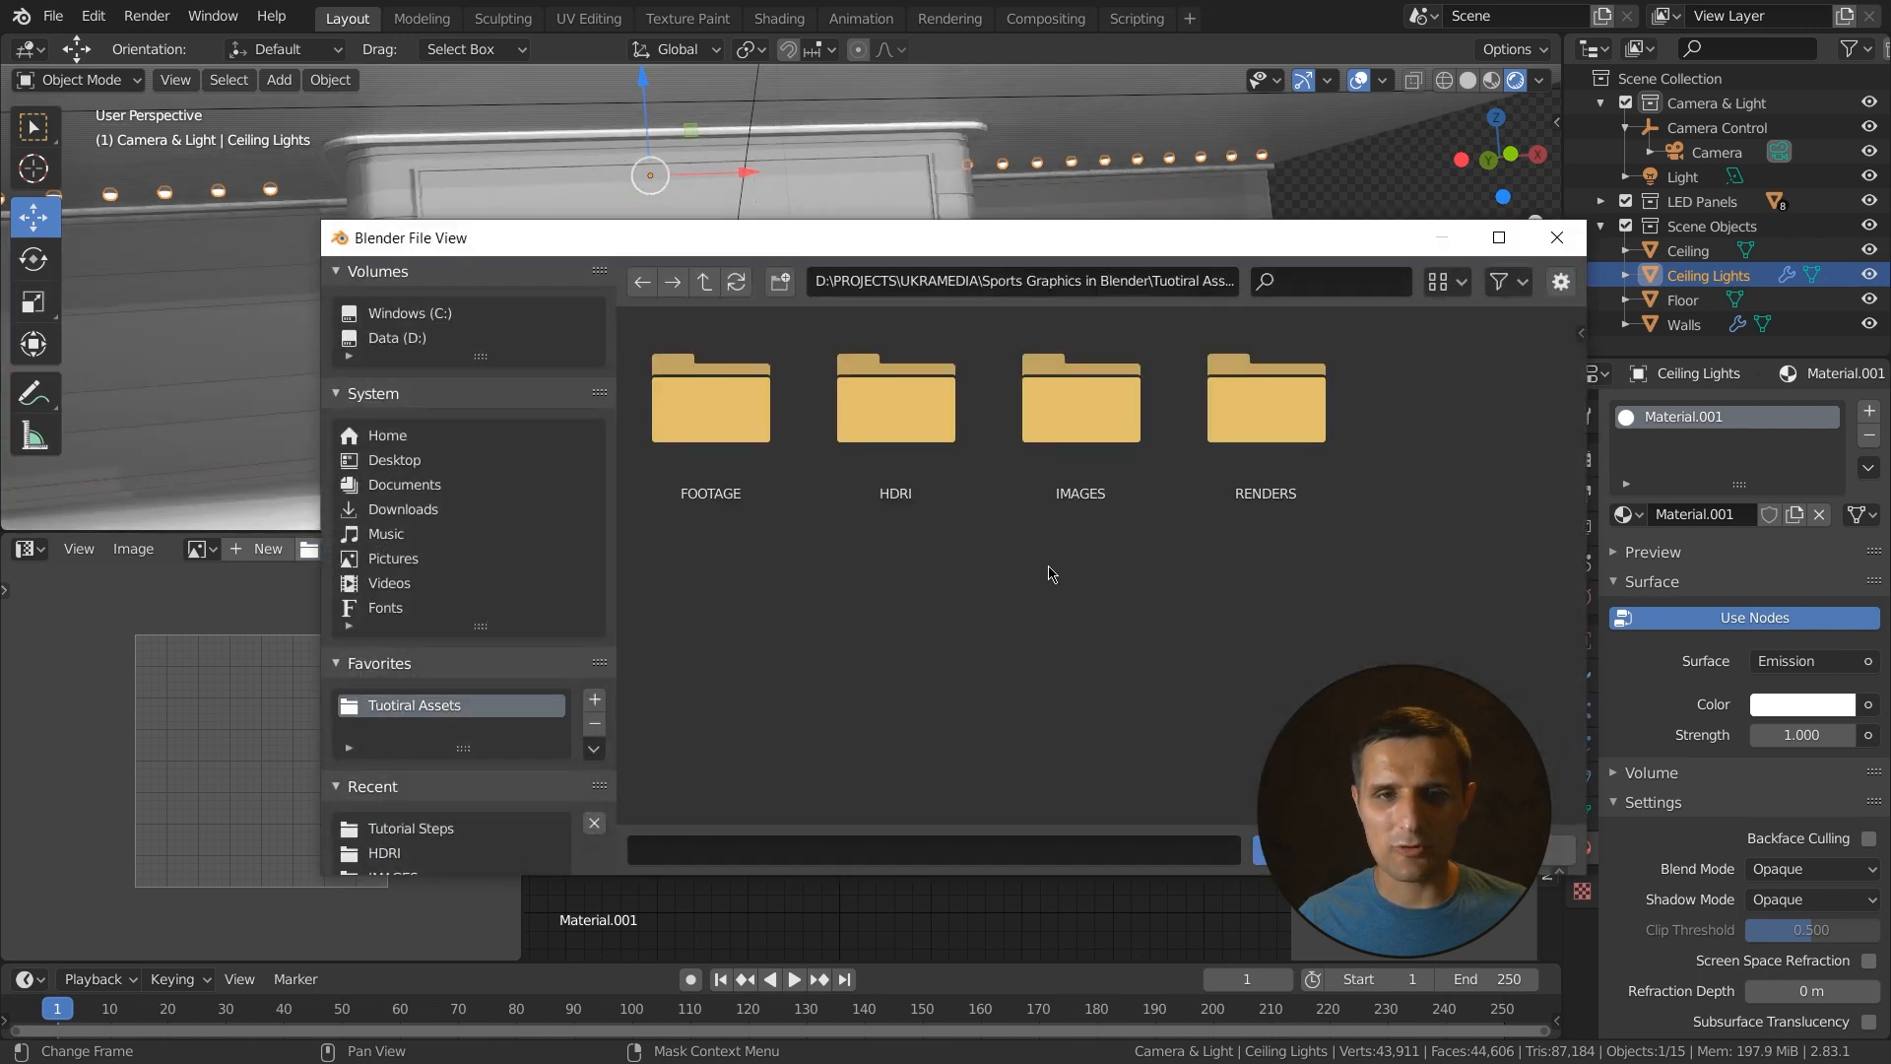
{"action": "left_click", "coordinate": [1108, 427]}
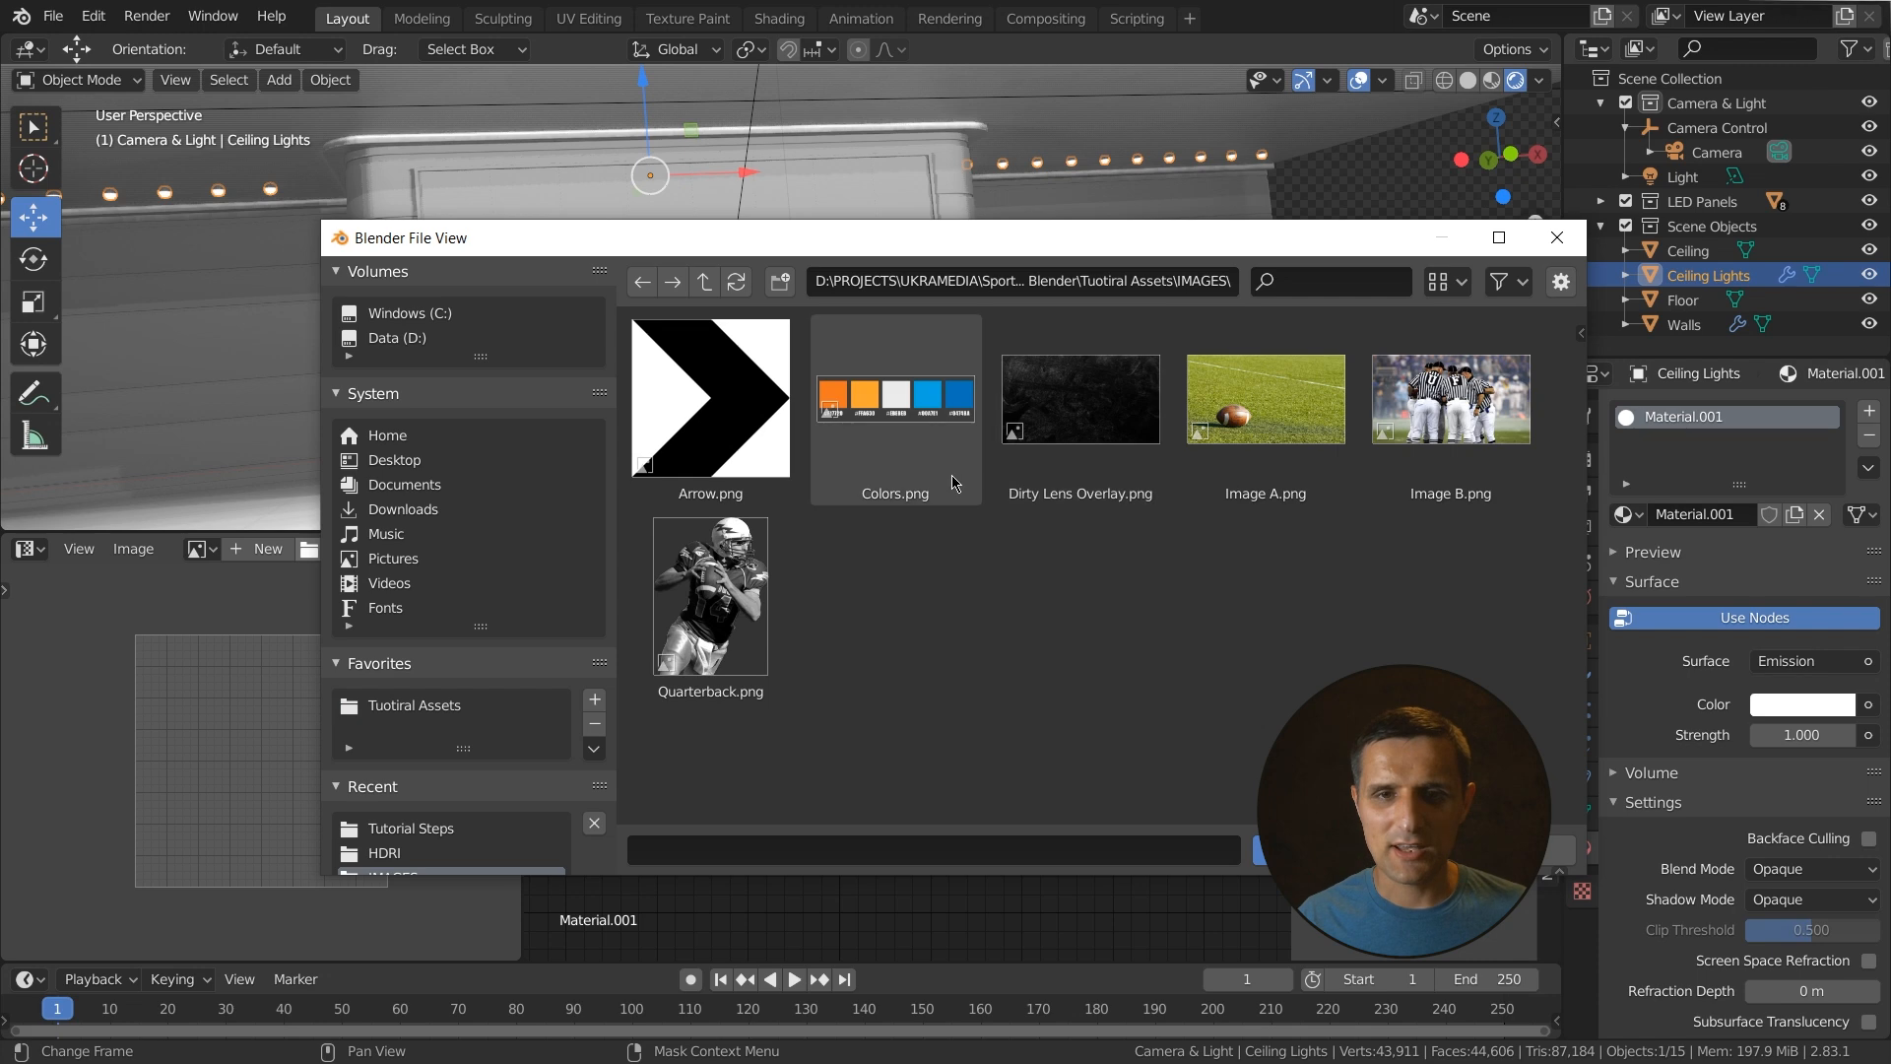
{"action": "left_click", "coordinate": [895, 422]}
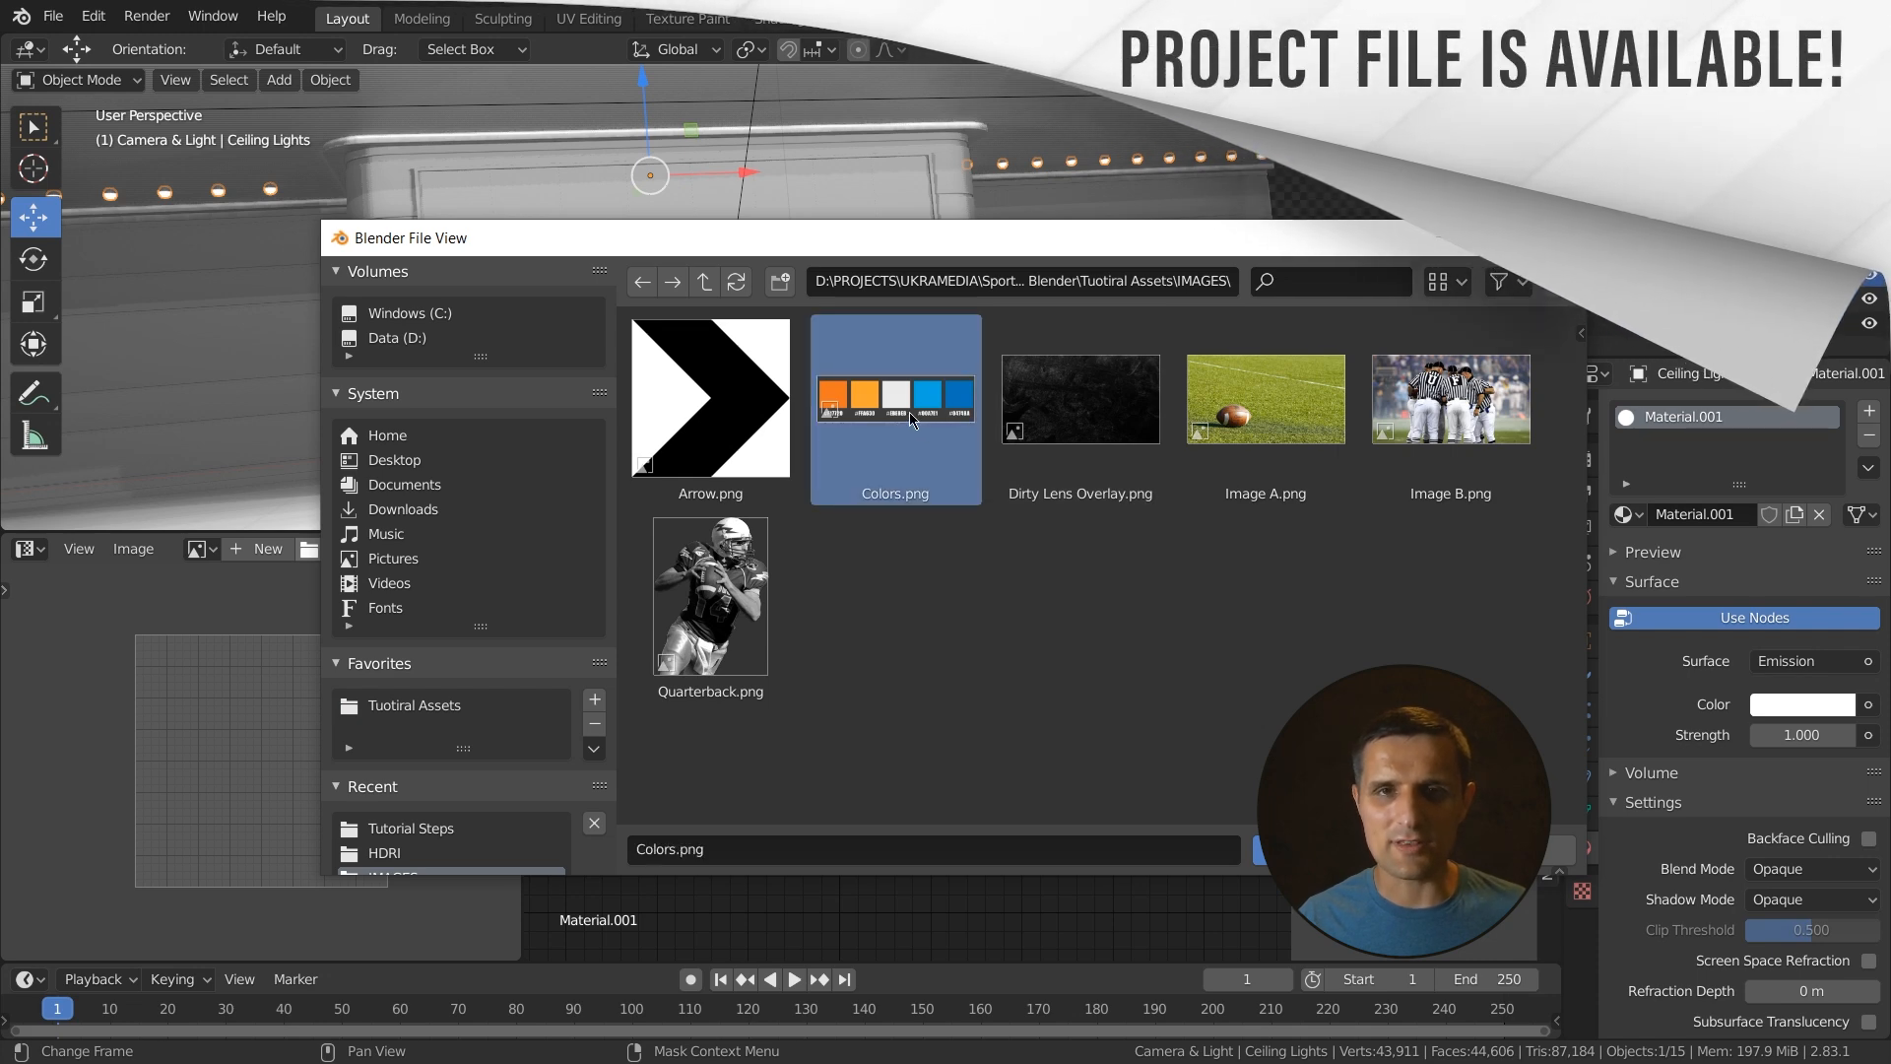
{"action": "double_click", "coordinate": [908, 412]}
{"action": "scroll", "coordinate": [300, 753], "scroll_direction": "down", "scroll_amount": 3}
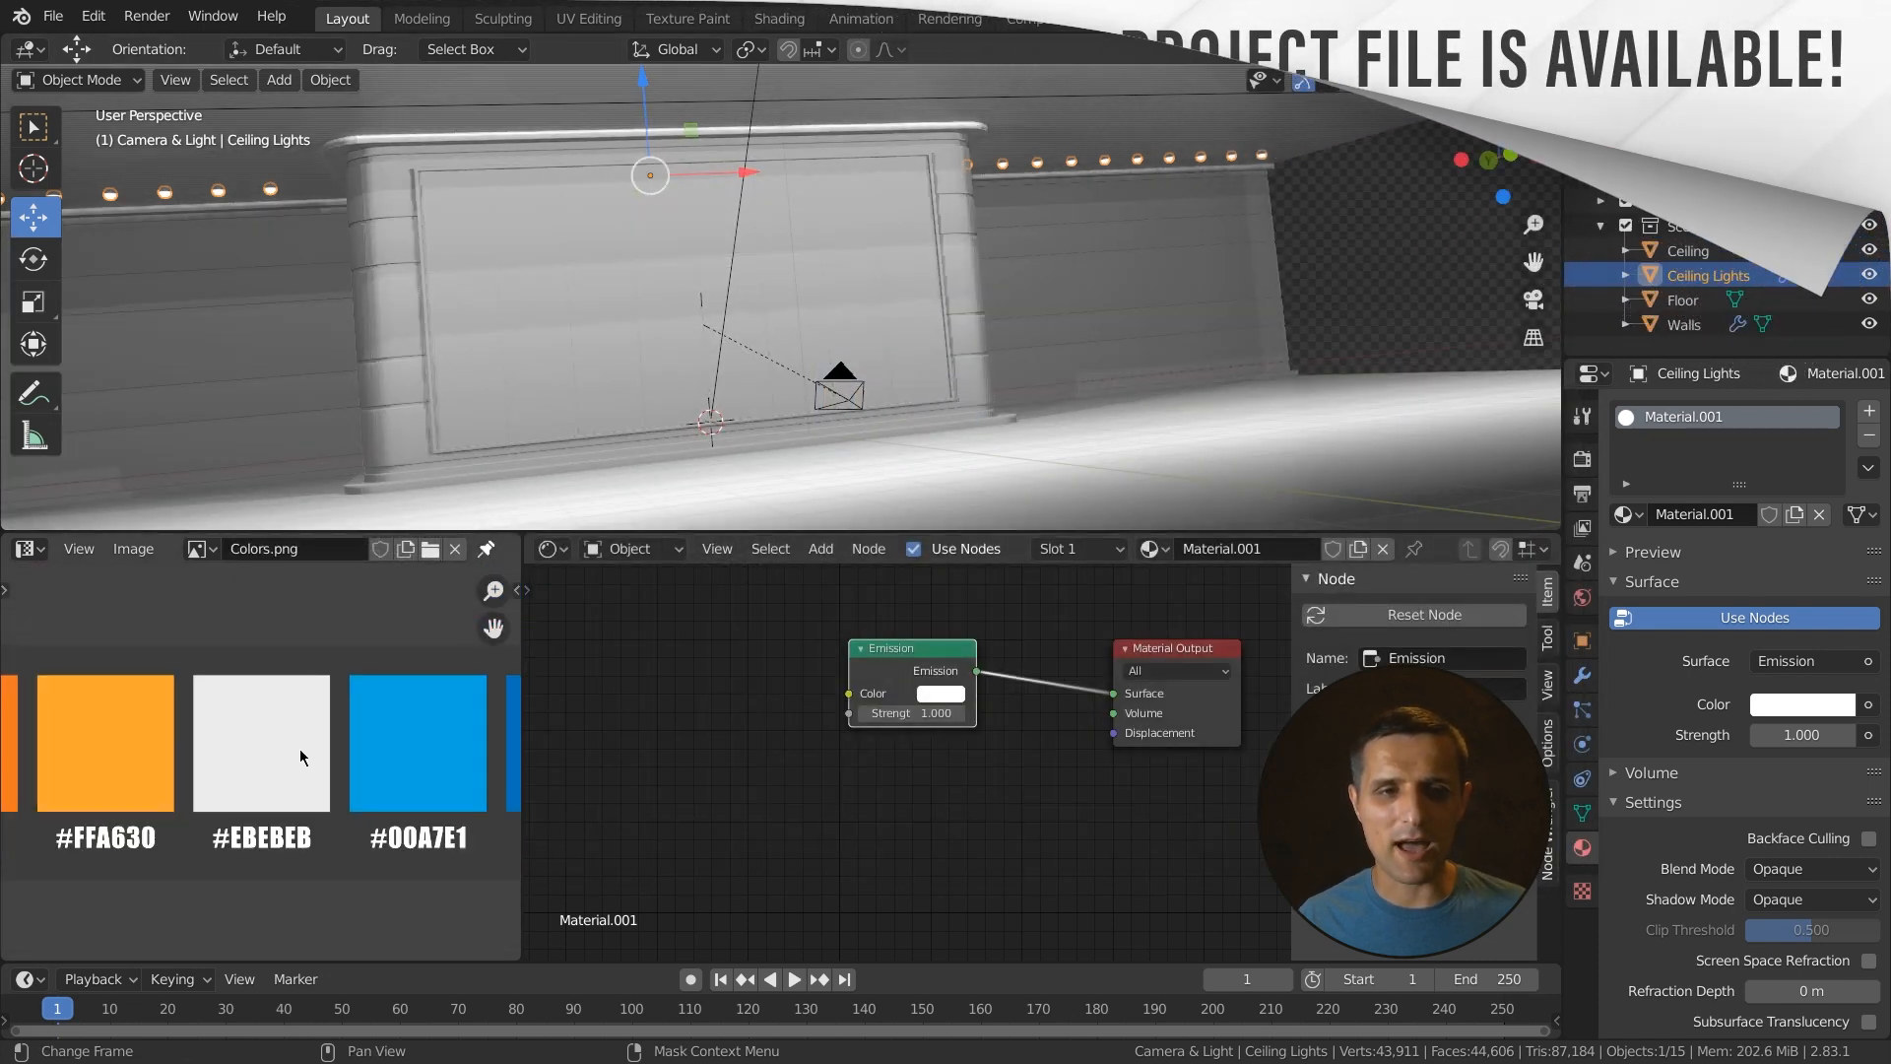
{"action": "scroll", "coordinate": [301, 754], "scroll_direction": "down", "scroll_amount": 2}
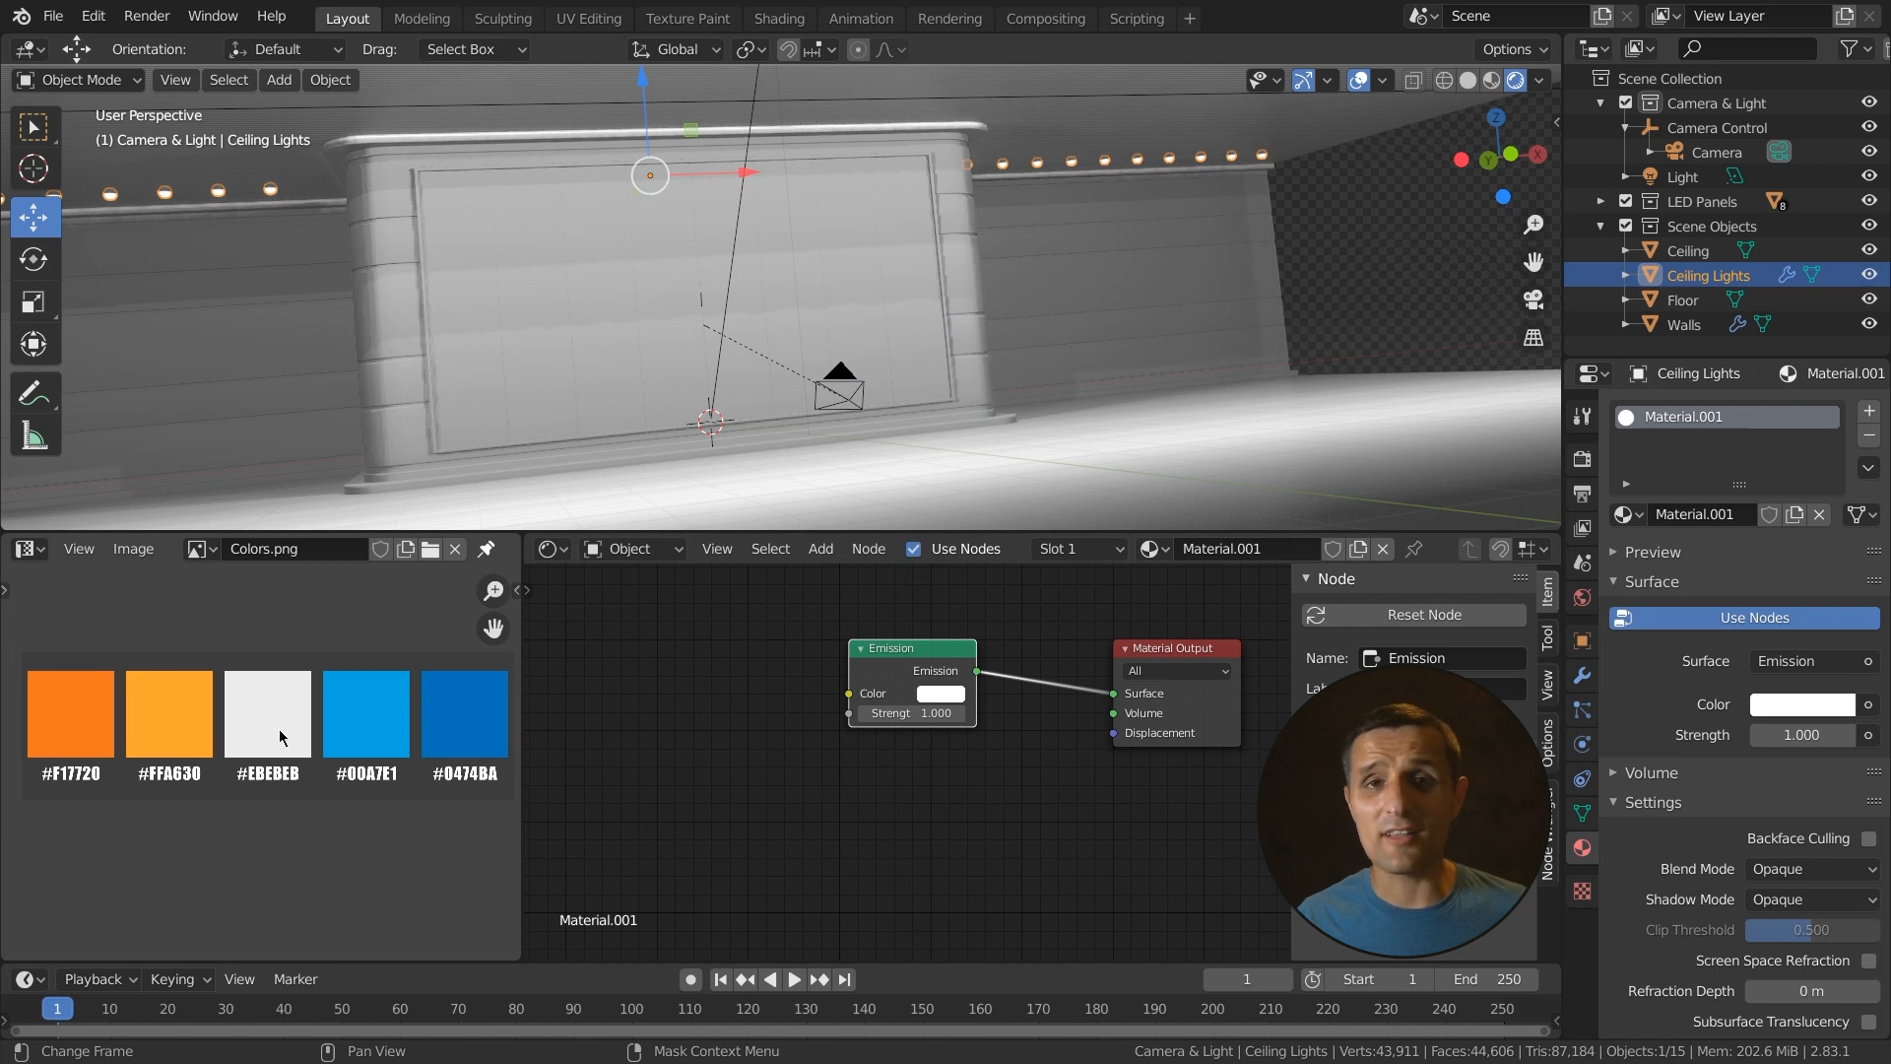
- Set the emission color to the #F17720 orange sampled from the Colors image
{"action": "left_click", "coordinate": [1808, 706]}
{"action": "left_click", "coordinate": [1682, 520]}
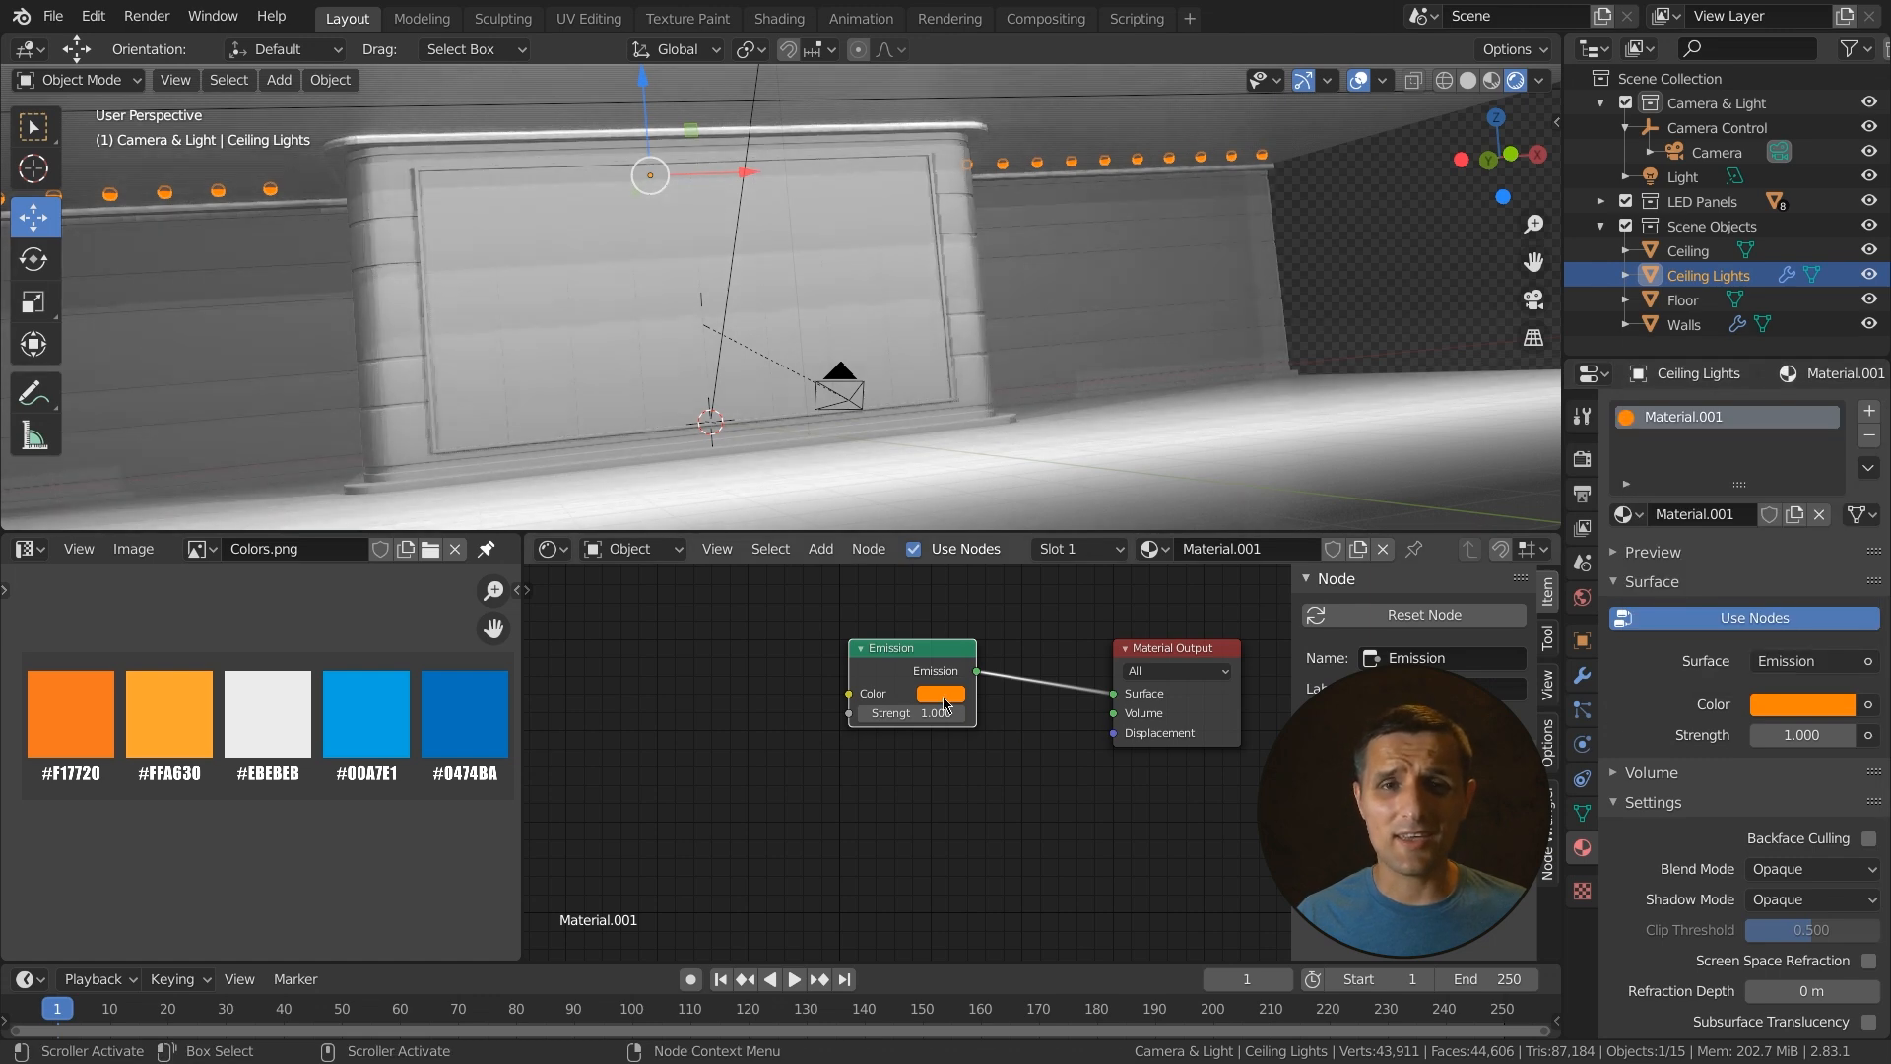
{"action": "left_click", "coordinate": [943, 695]}
{"action": "left_click", "coordinate": [1068, 614]}
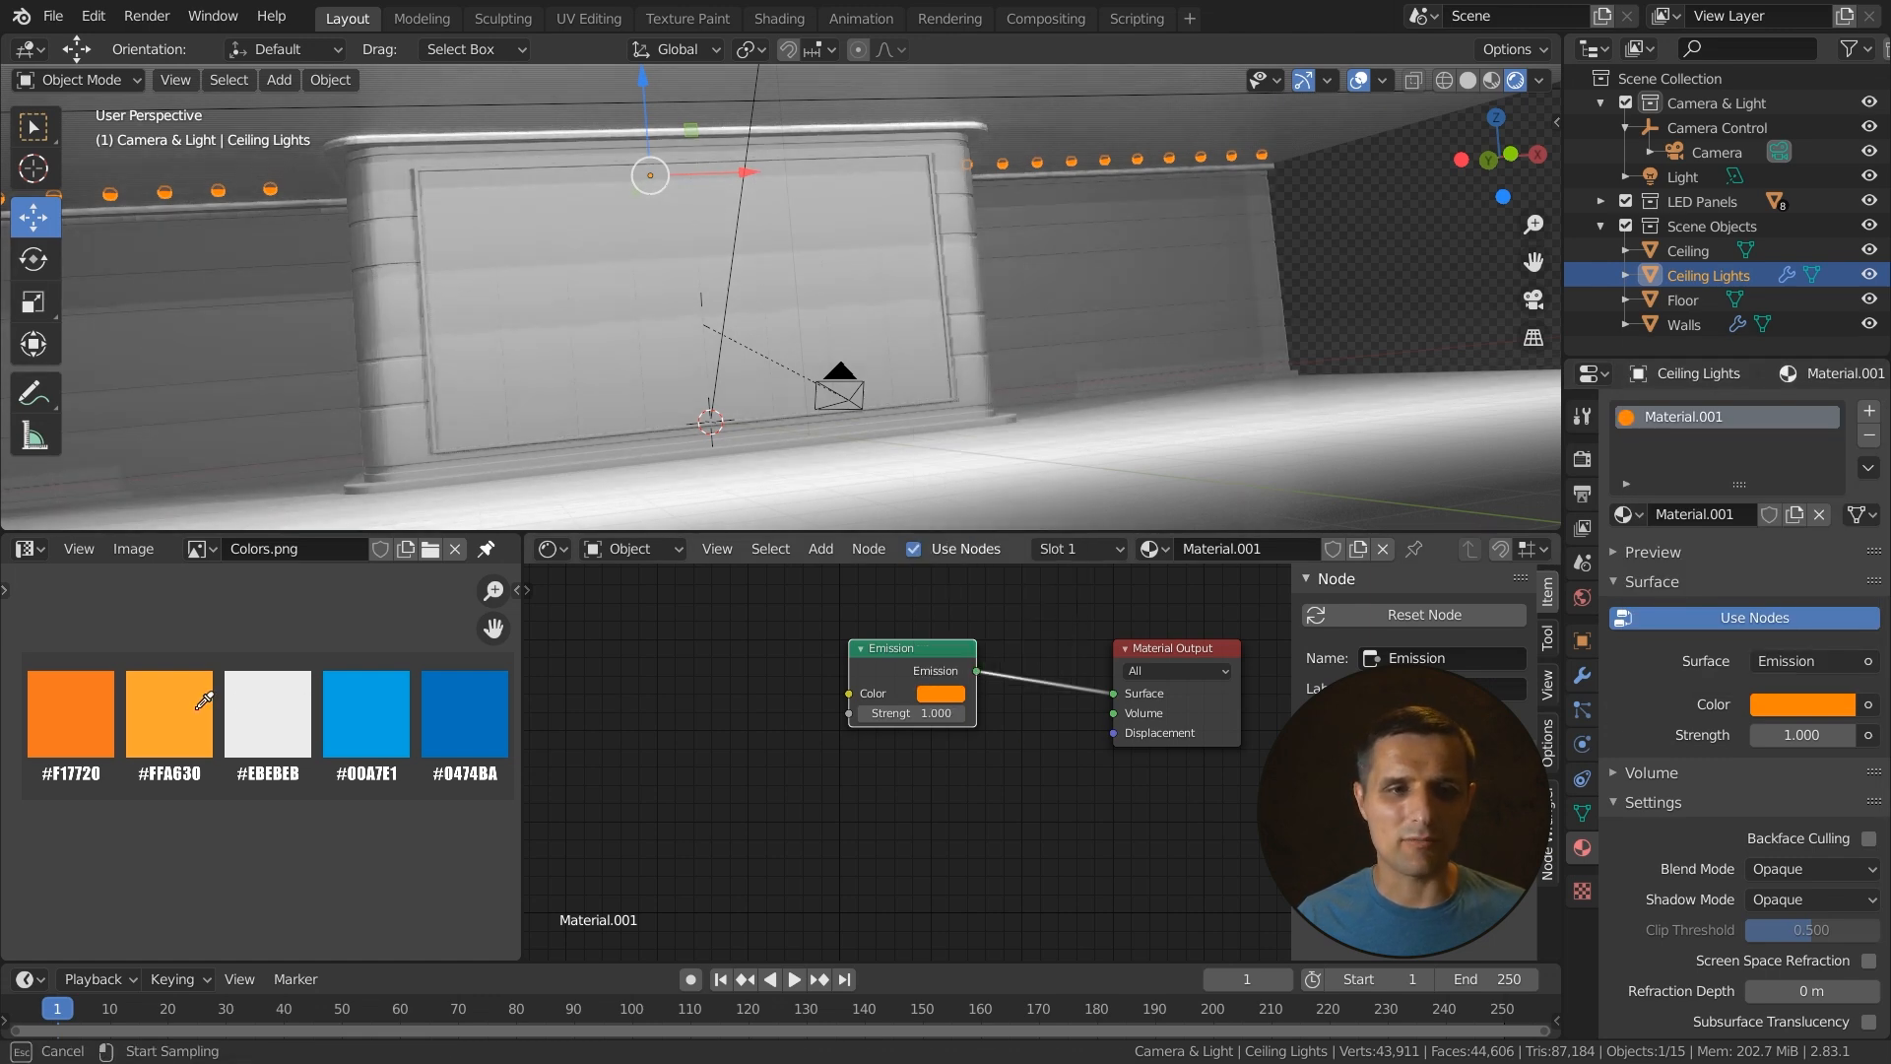
{"action": "left_click", "coordinate": [69, 714]}
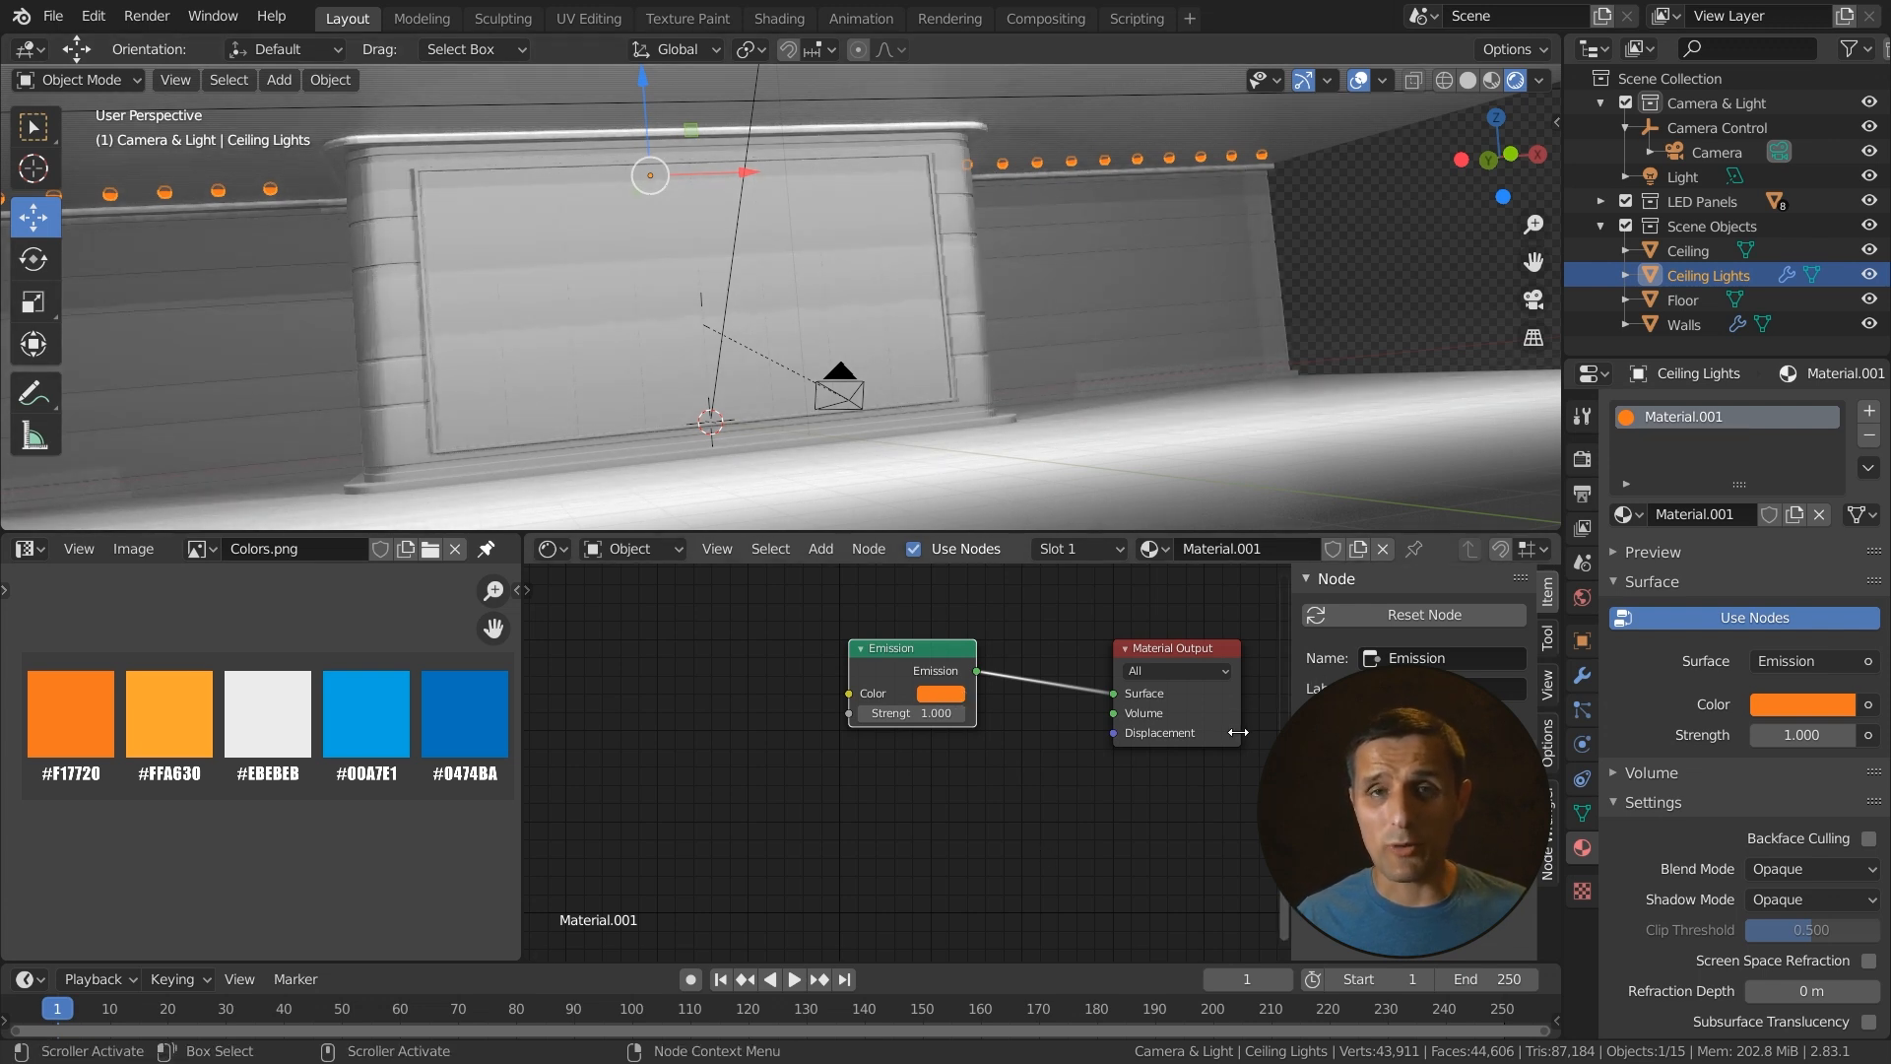
- Set the Emission shader's strength to 300
{"action": "left_click_drag", "start_coordinate": [921, 713], "coordinate": [1005, 713]}
{"action": "left_click", "coordinate": [900, 717]}
{"action": "type", "text": "300"}
{"action": "key", "text": "Return"}
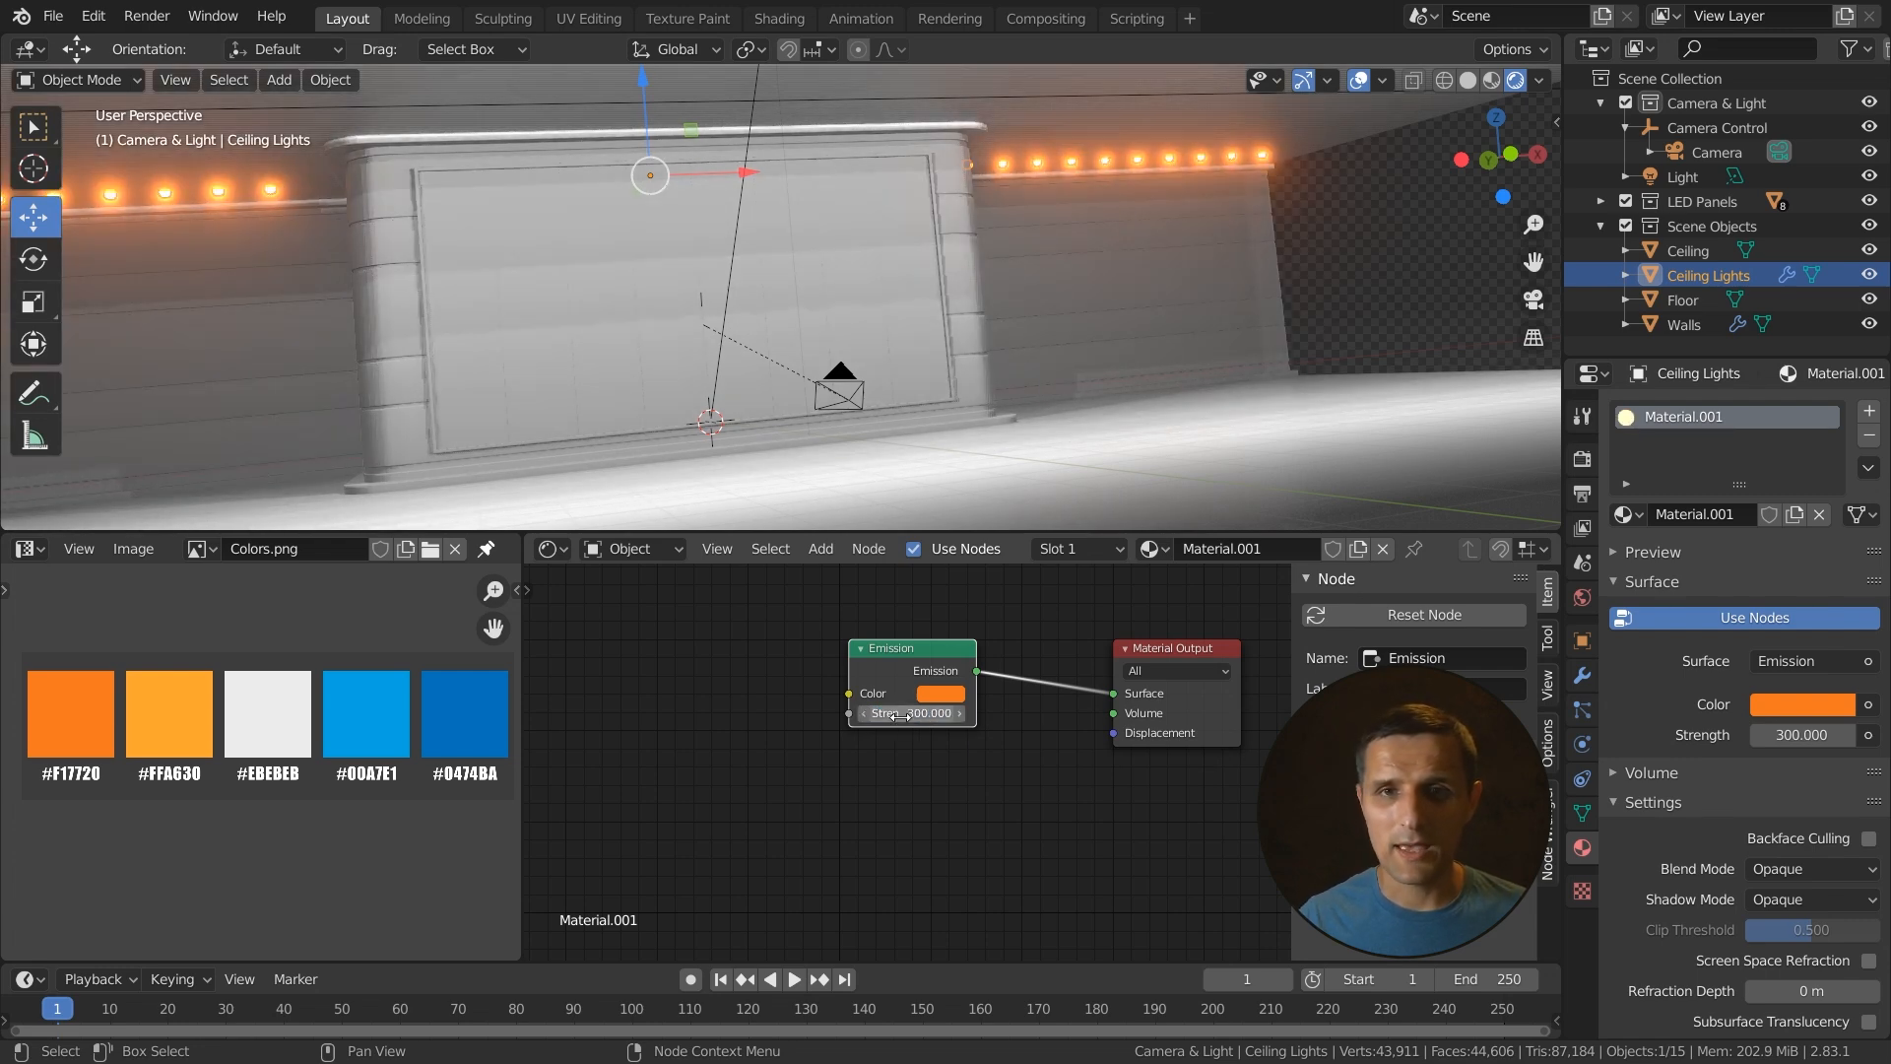
- Examine the Bloom option and its settings in the Eevee render properties
{"action": "middle_click_drag", "start_coordinate": [1189, 227], "coordinate": [1004, 313]}
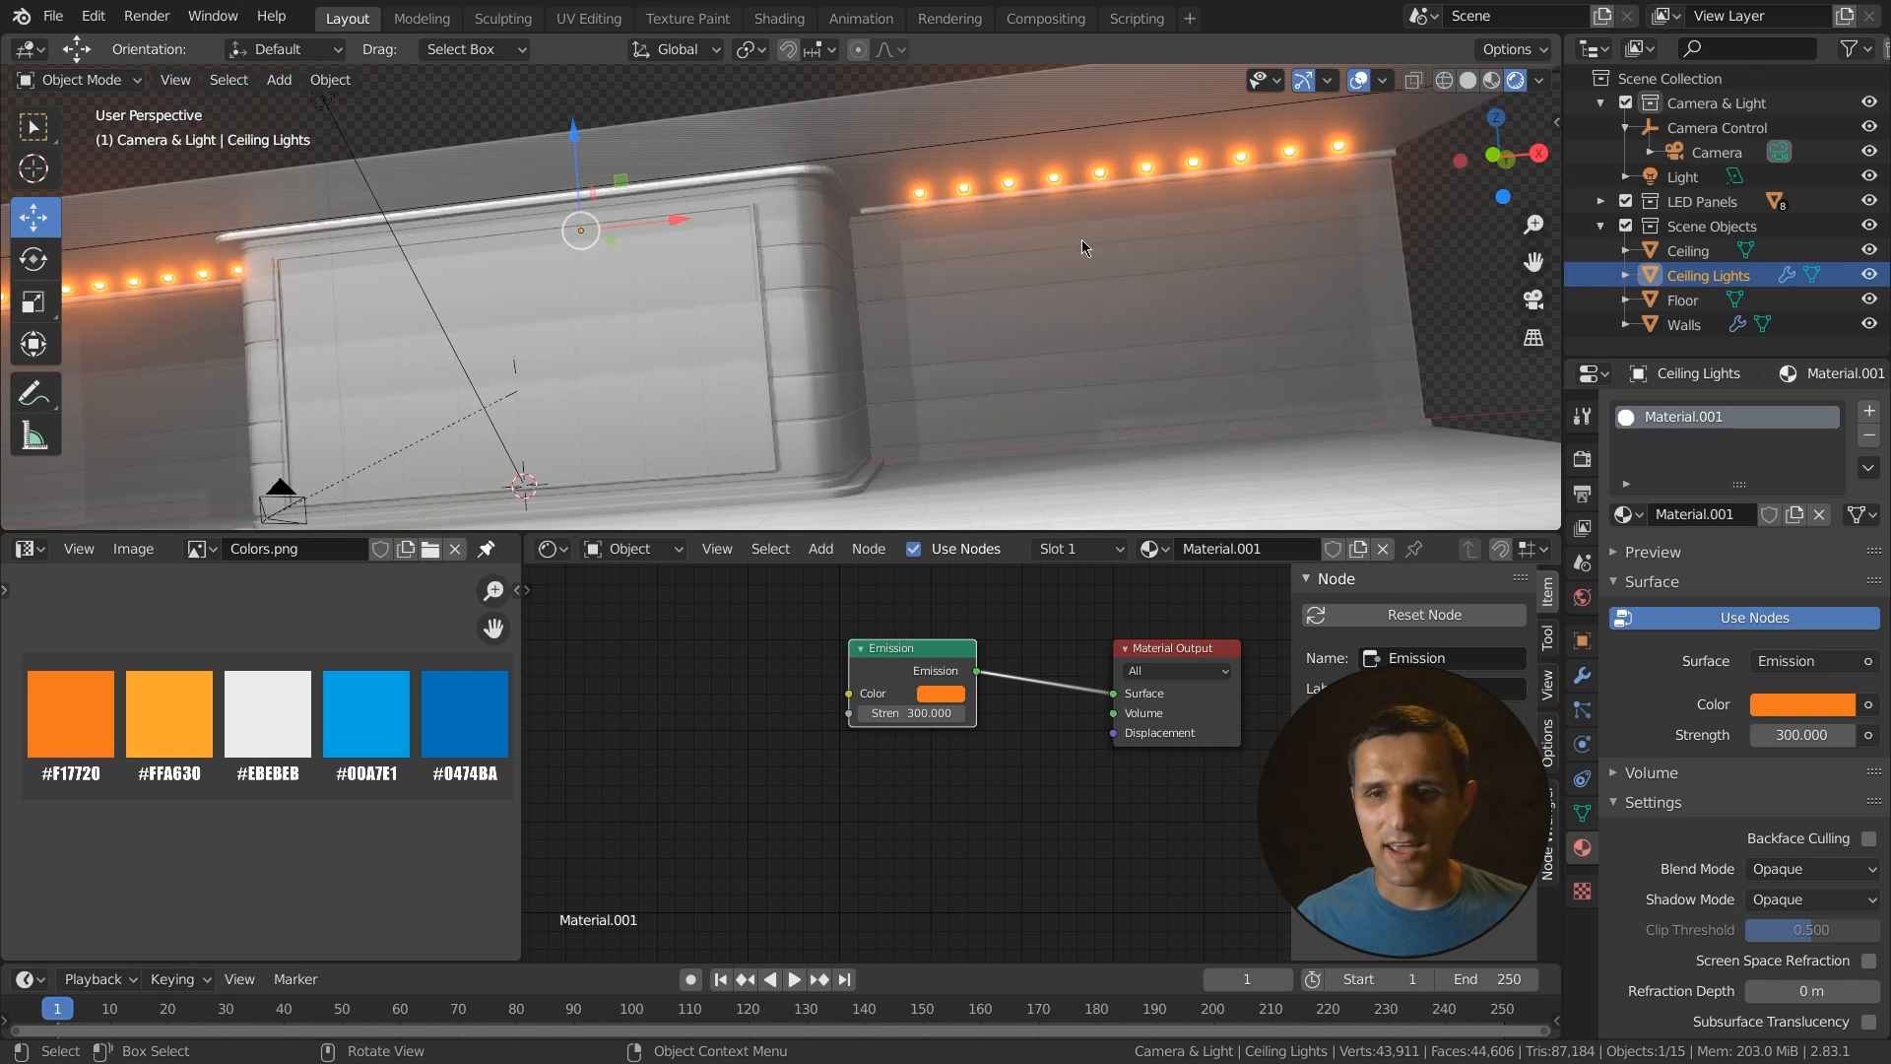
{"action": "left_click", "coordinate": [1582, 461]}
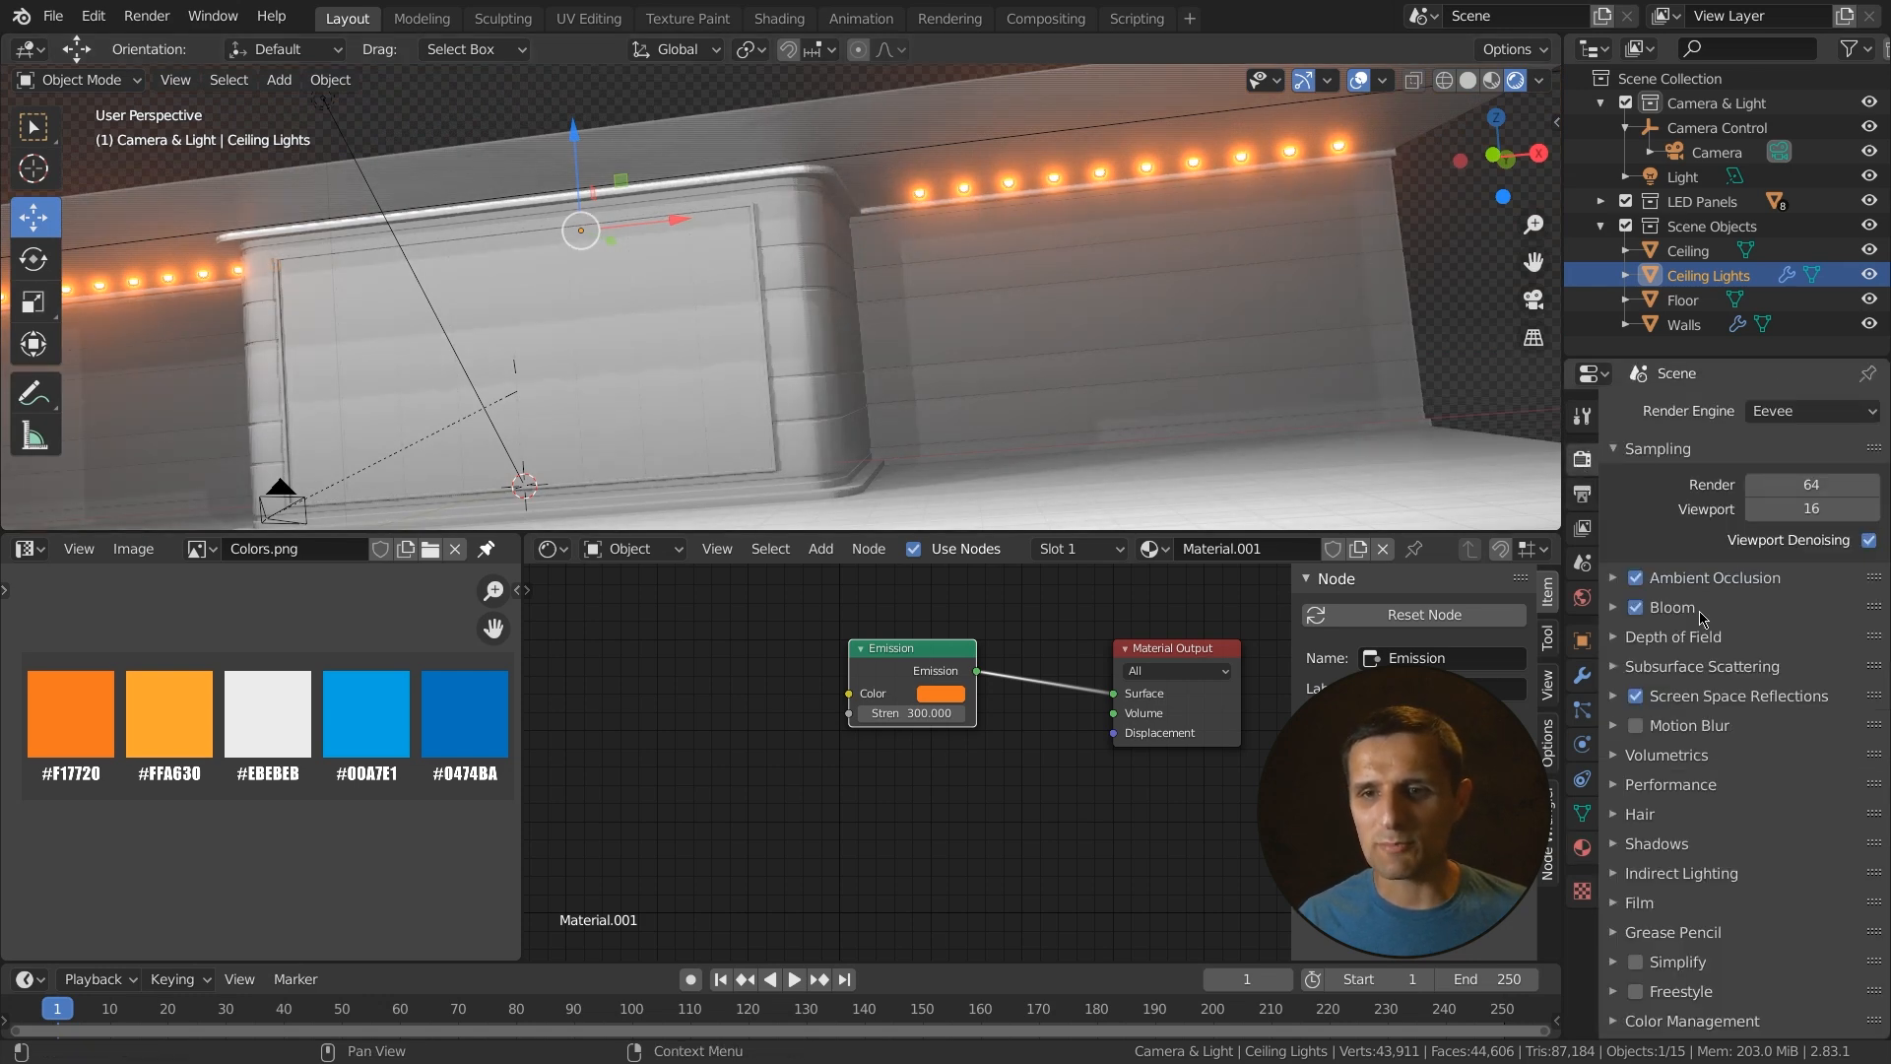
{"action": "left_click", "coordinate": [1636, 609]}
{"action": "left_click", "coordinate": [1636, 608]}
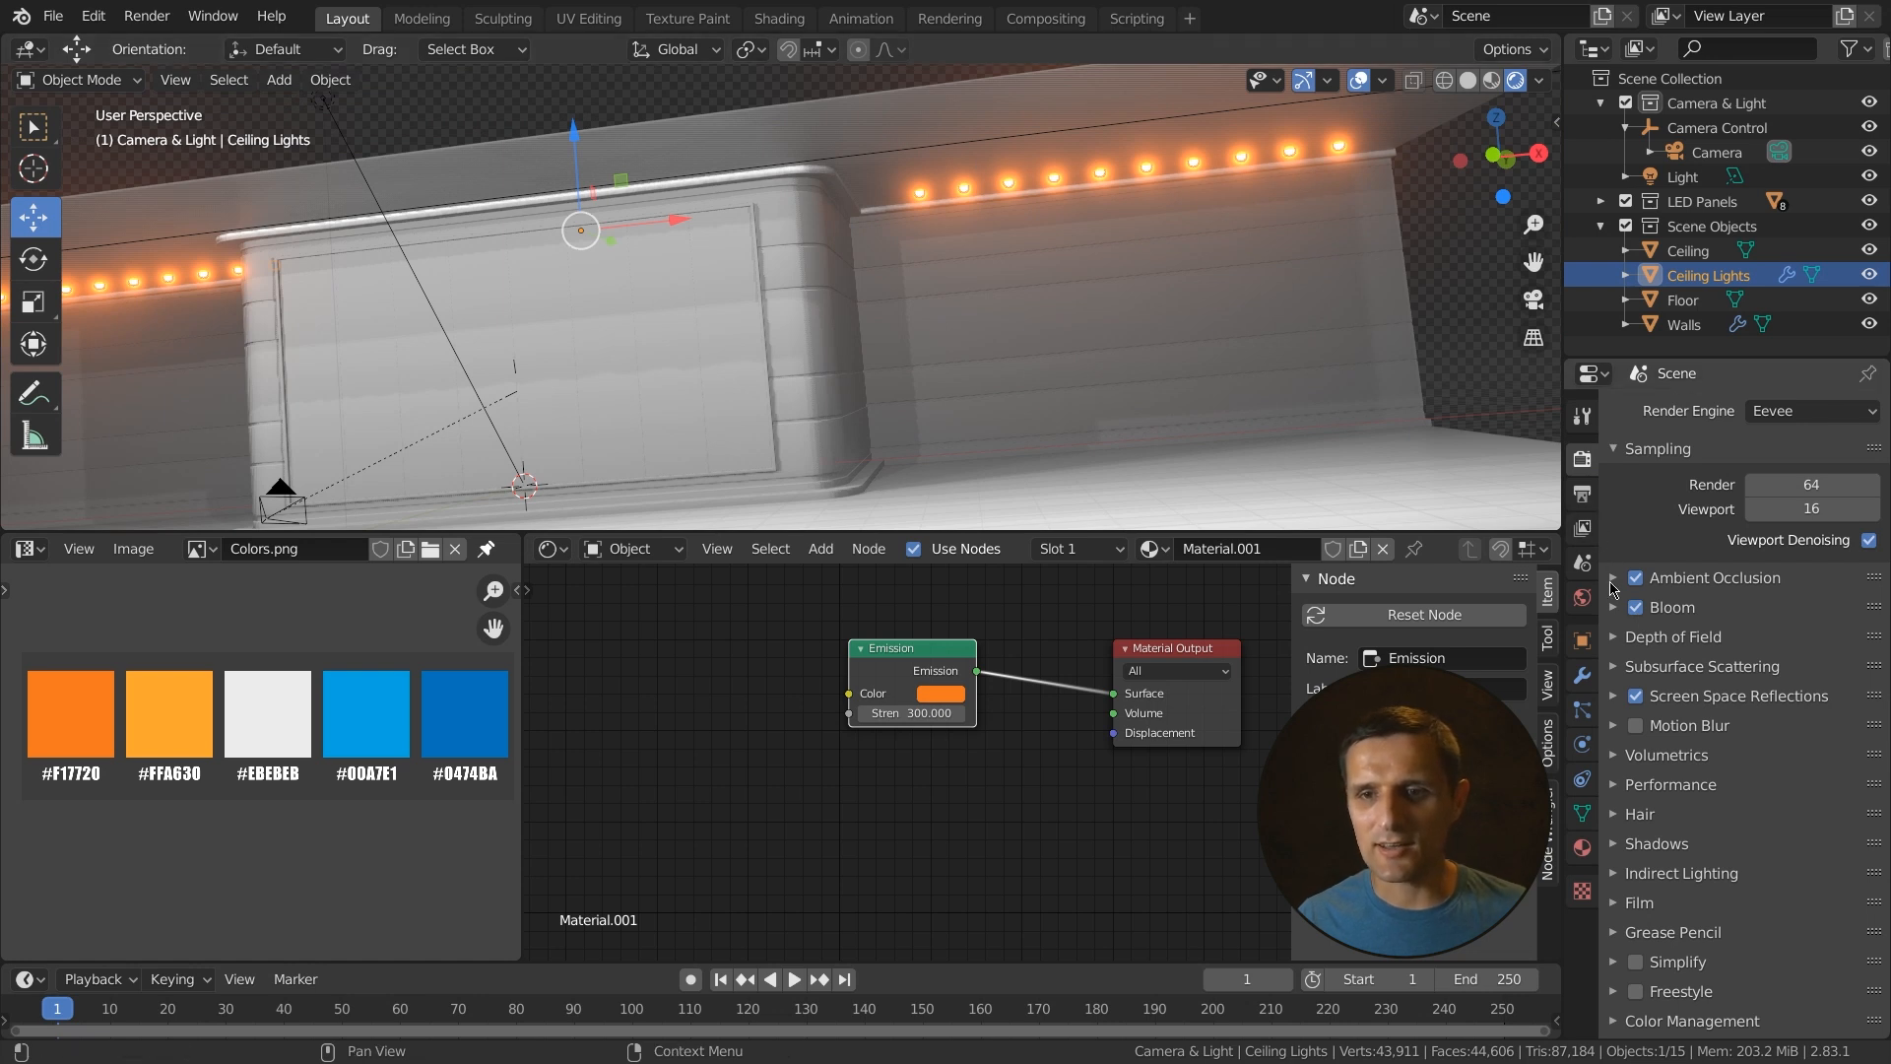
{"action": "left_click", "coordinate": [1759, 608]}
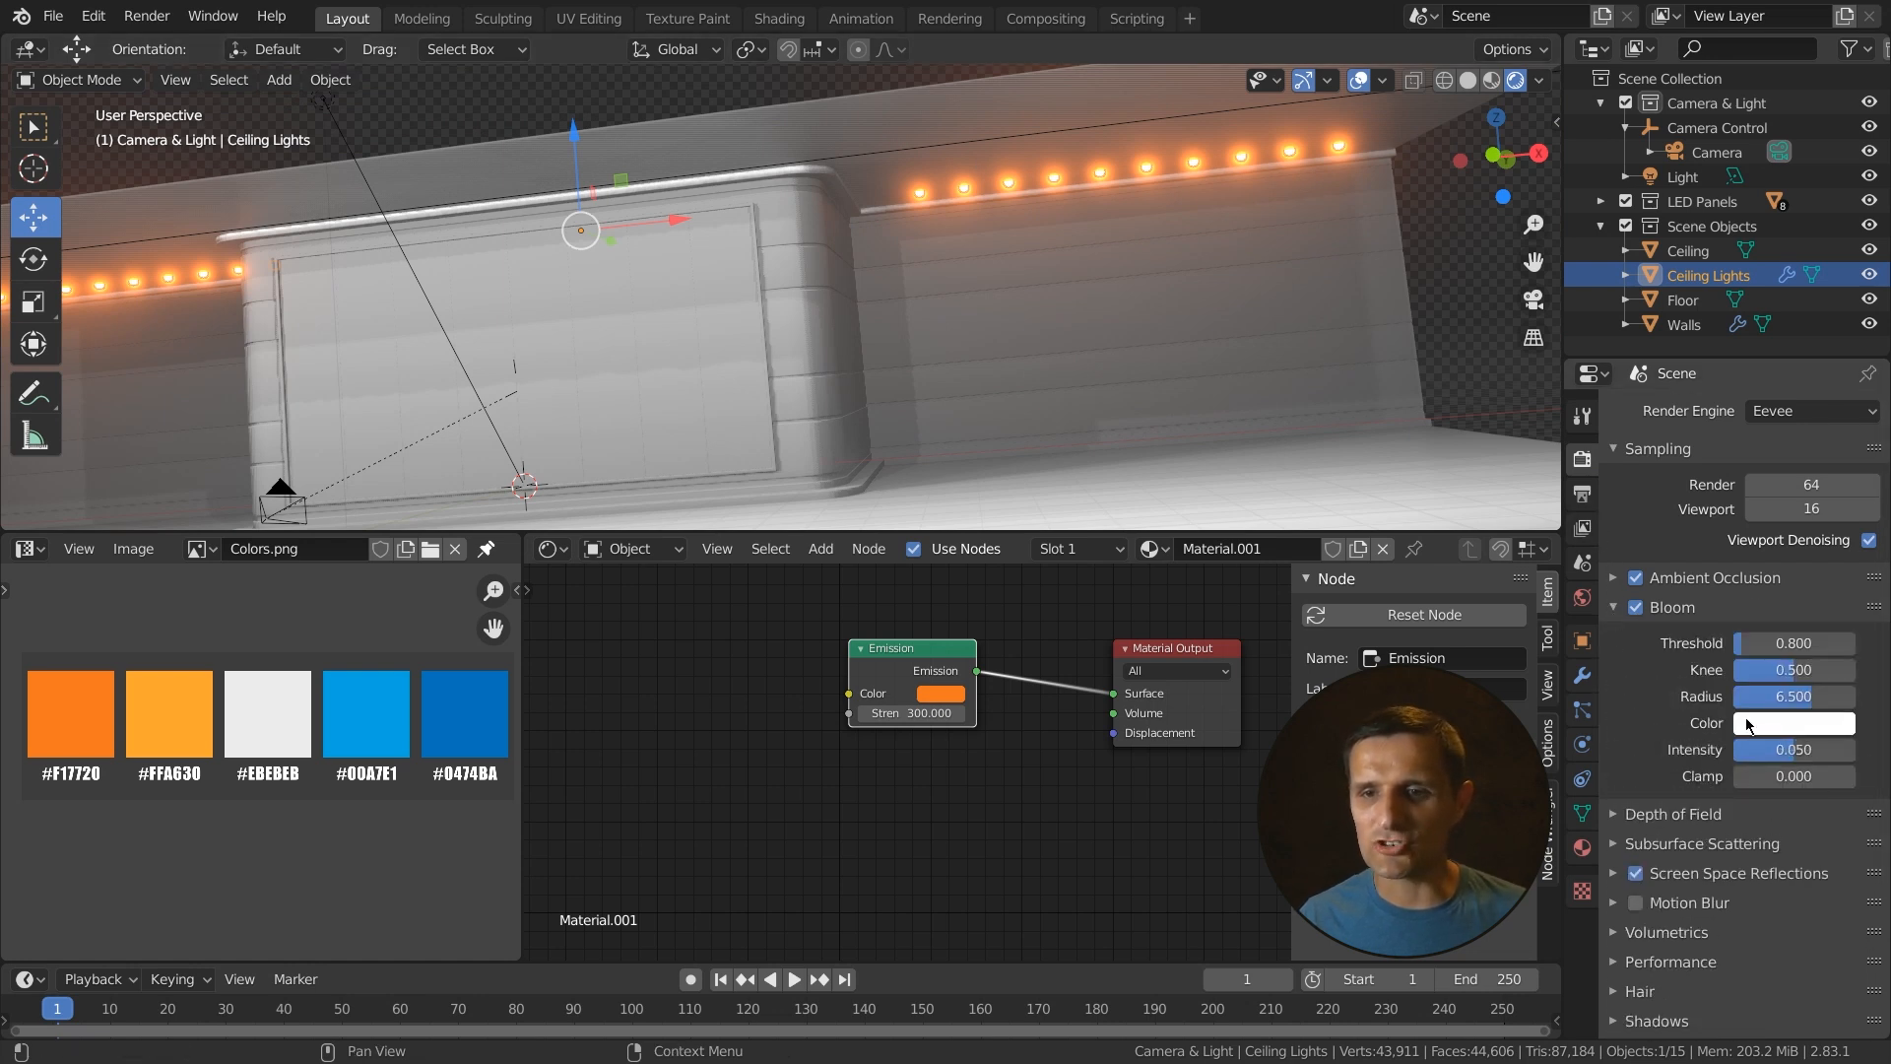
{"action": "left_click", "coordinate": [1614, 607]}
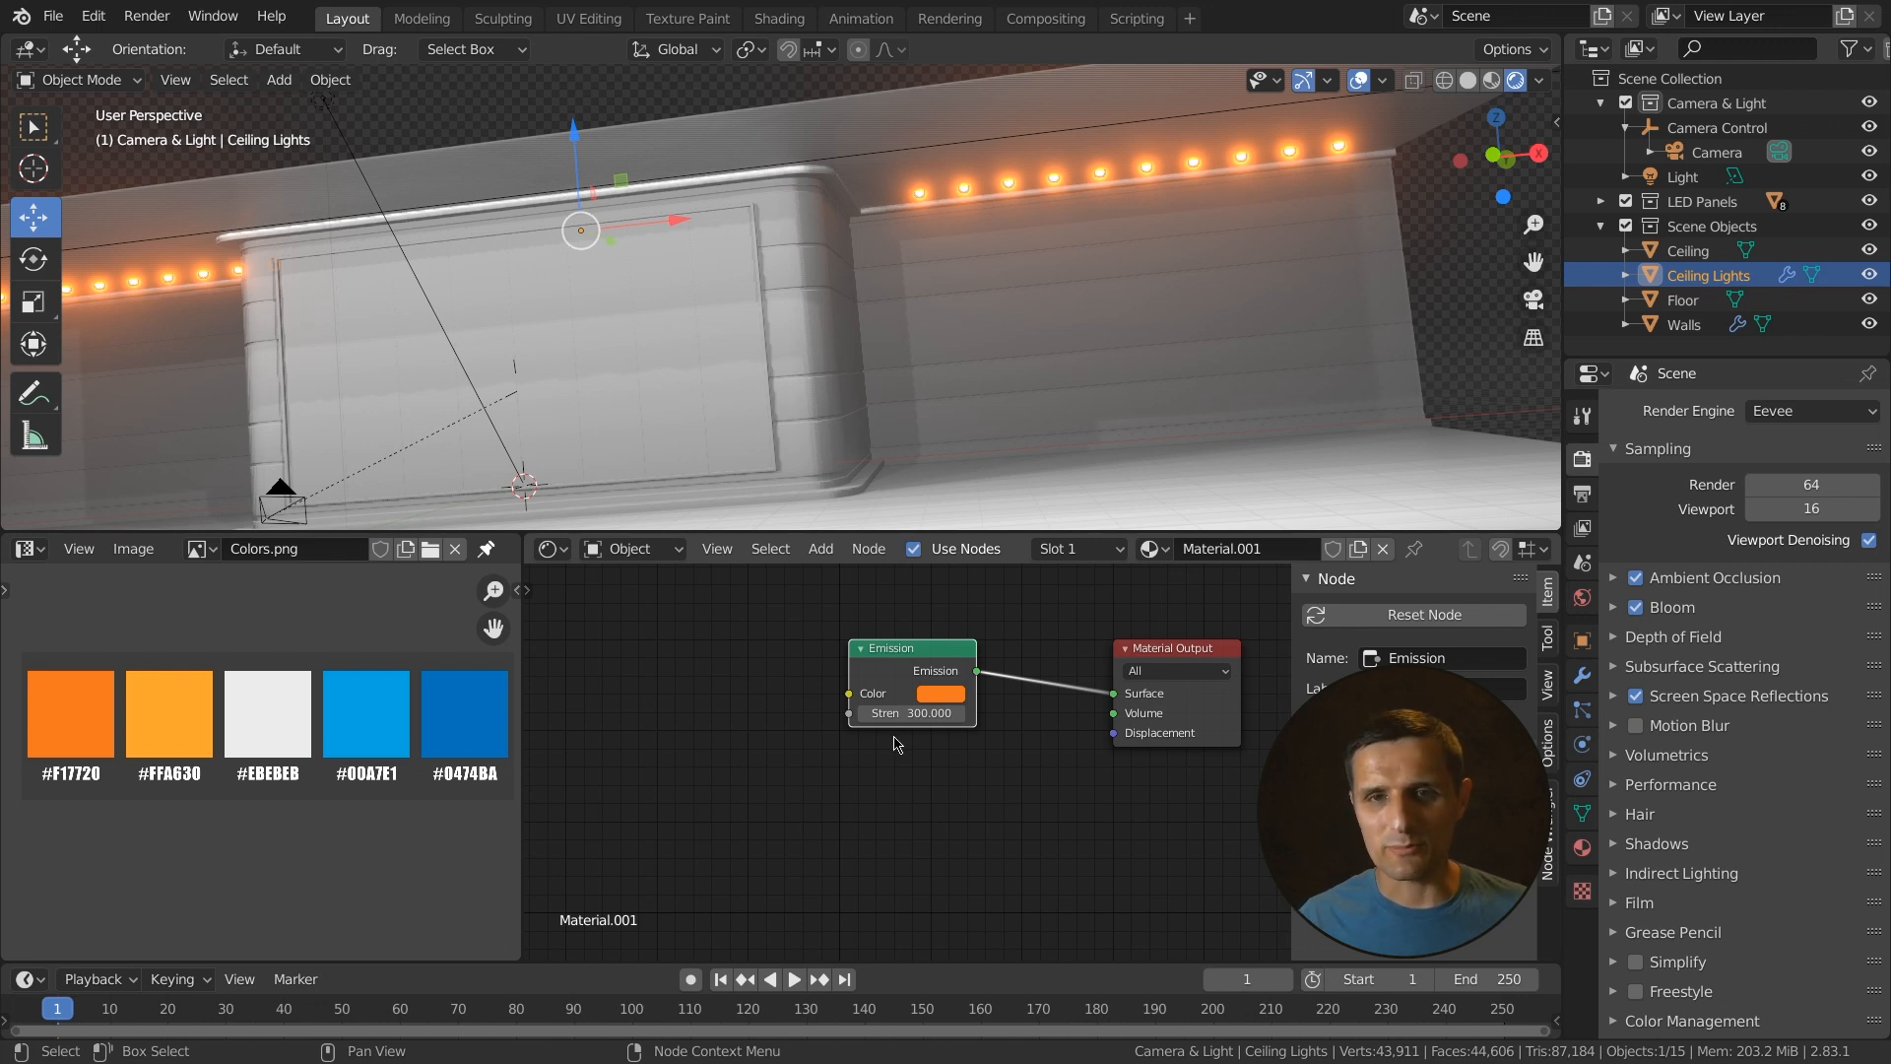
- Rename the ceiling lights material to Ceiling Lights
{"action": "scroll", "coordinate": [964, 770], "scroll_direction": "down", "scroll_amount": 1}
{"action": "middle_click_drag", "start_coordinate": [1093, 783], "coordinate": [1027, 785]}
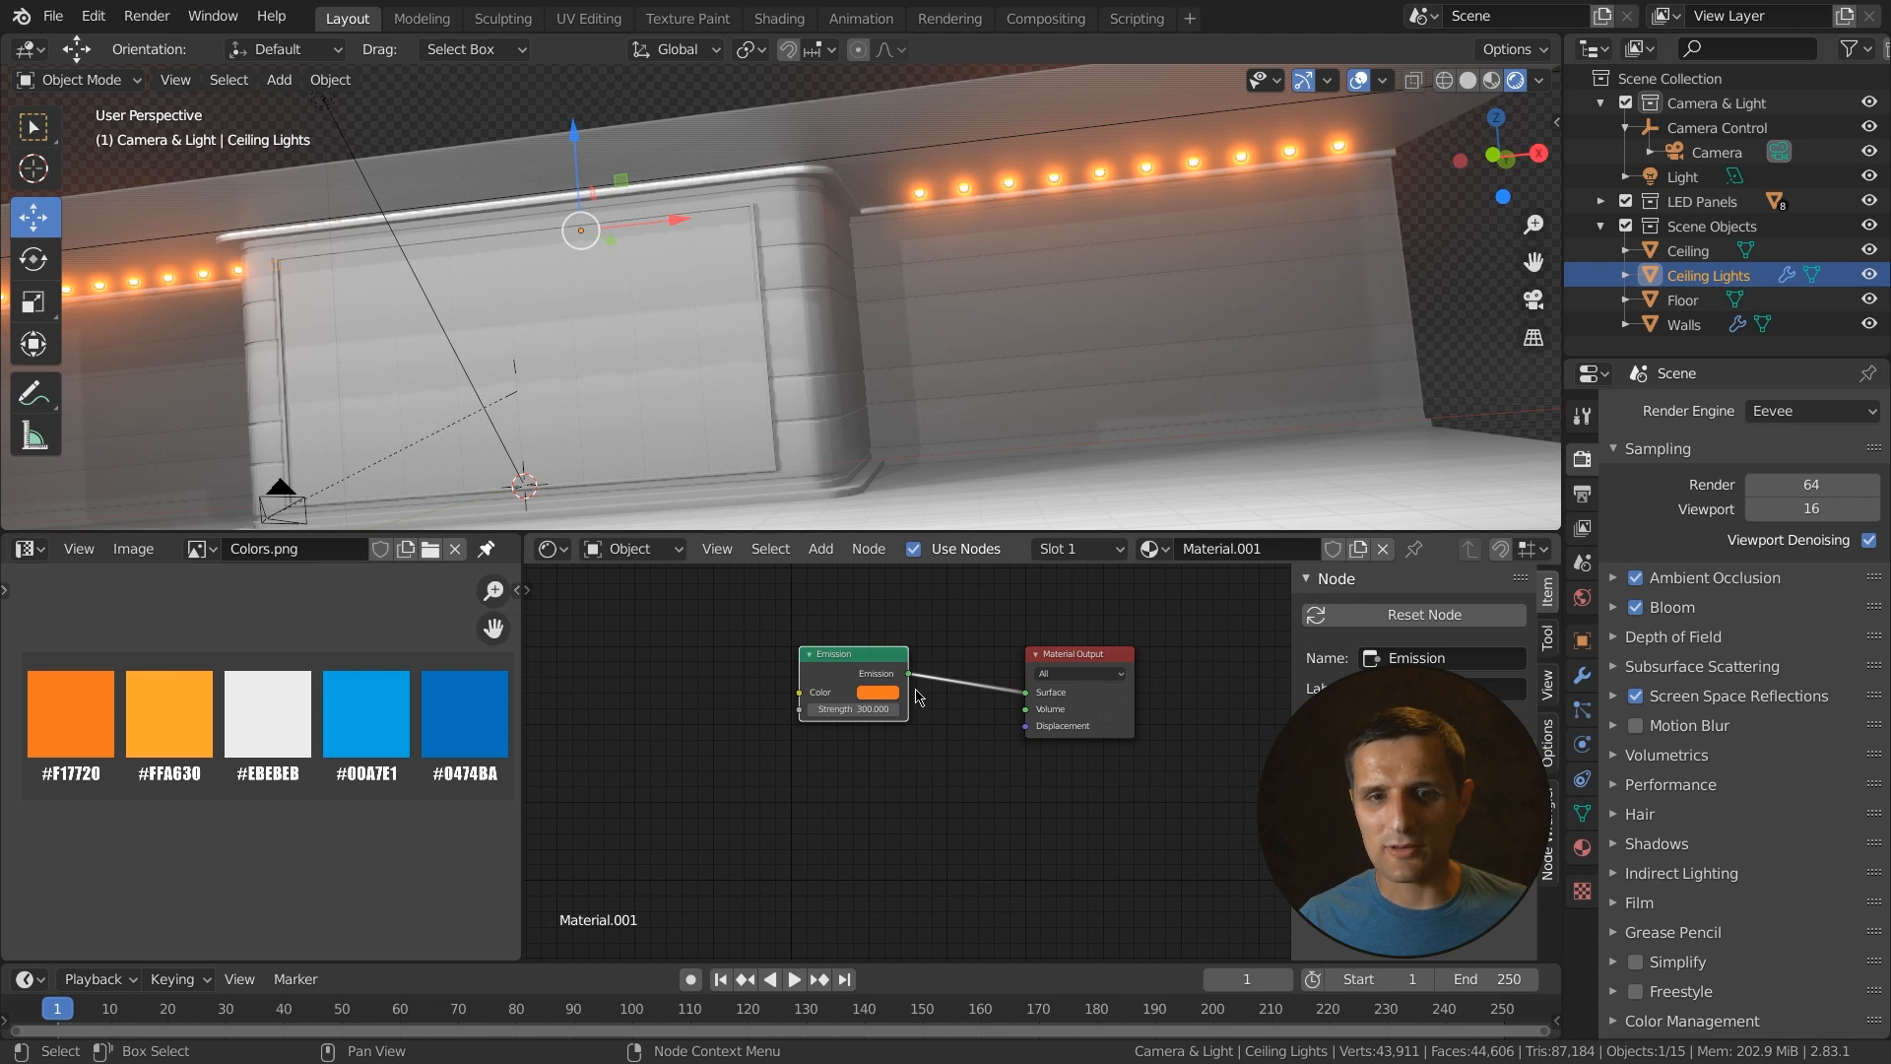
{"action": "left_click", "coordinate": [1582, 847]}
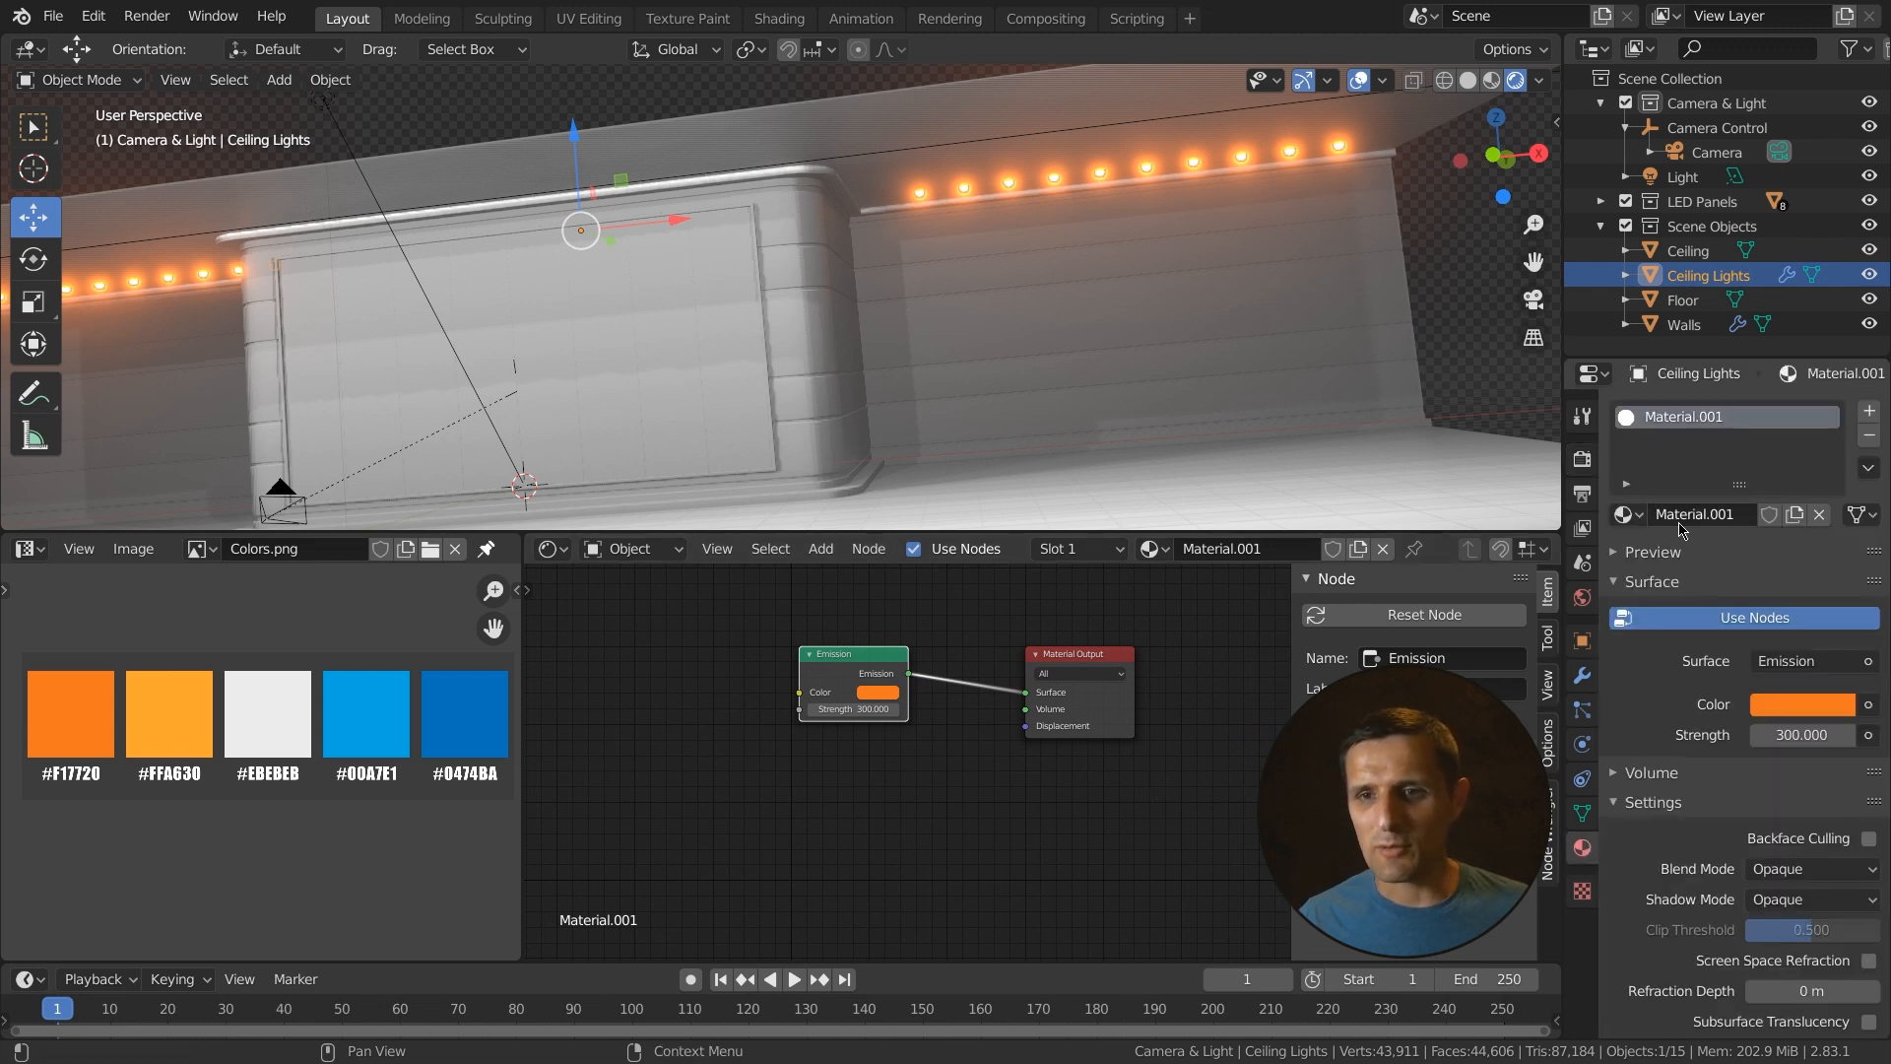
{"action": "left_click", "coordinate": [1714, 515]}
{"action": "type", "text": "Ceiling Lights"}
{"action": "key", "text": "Return"}
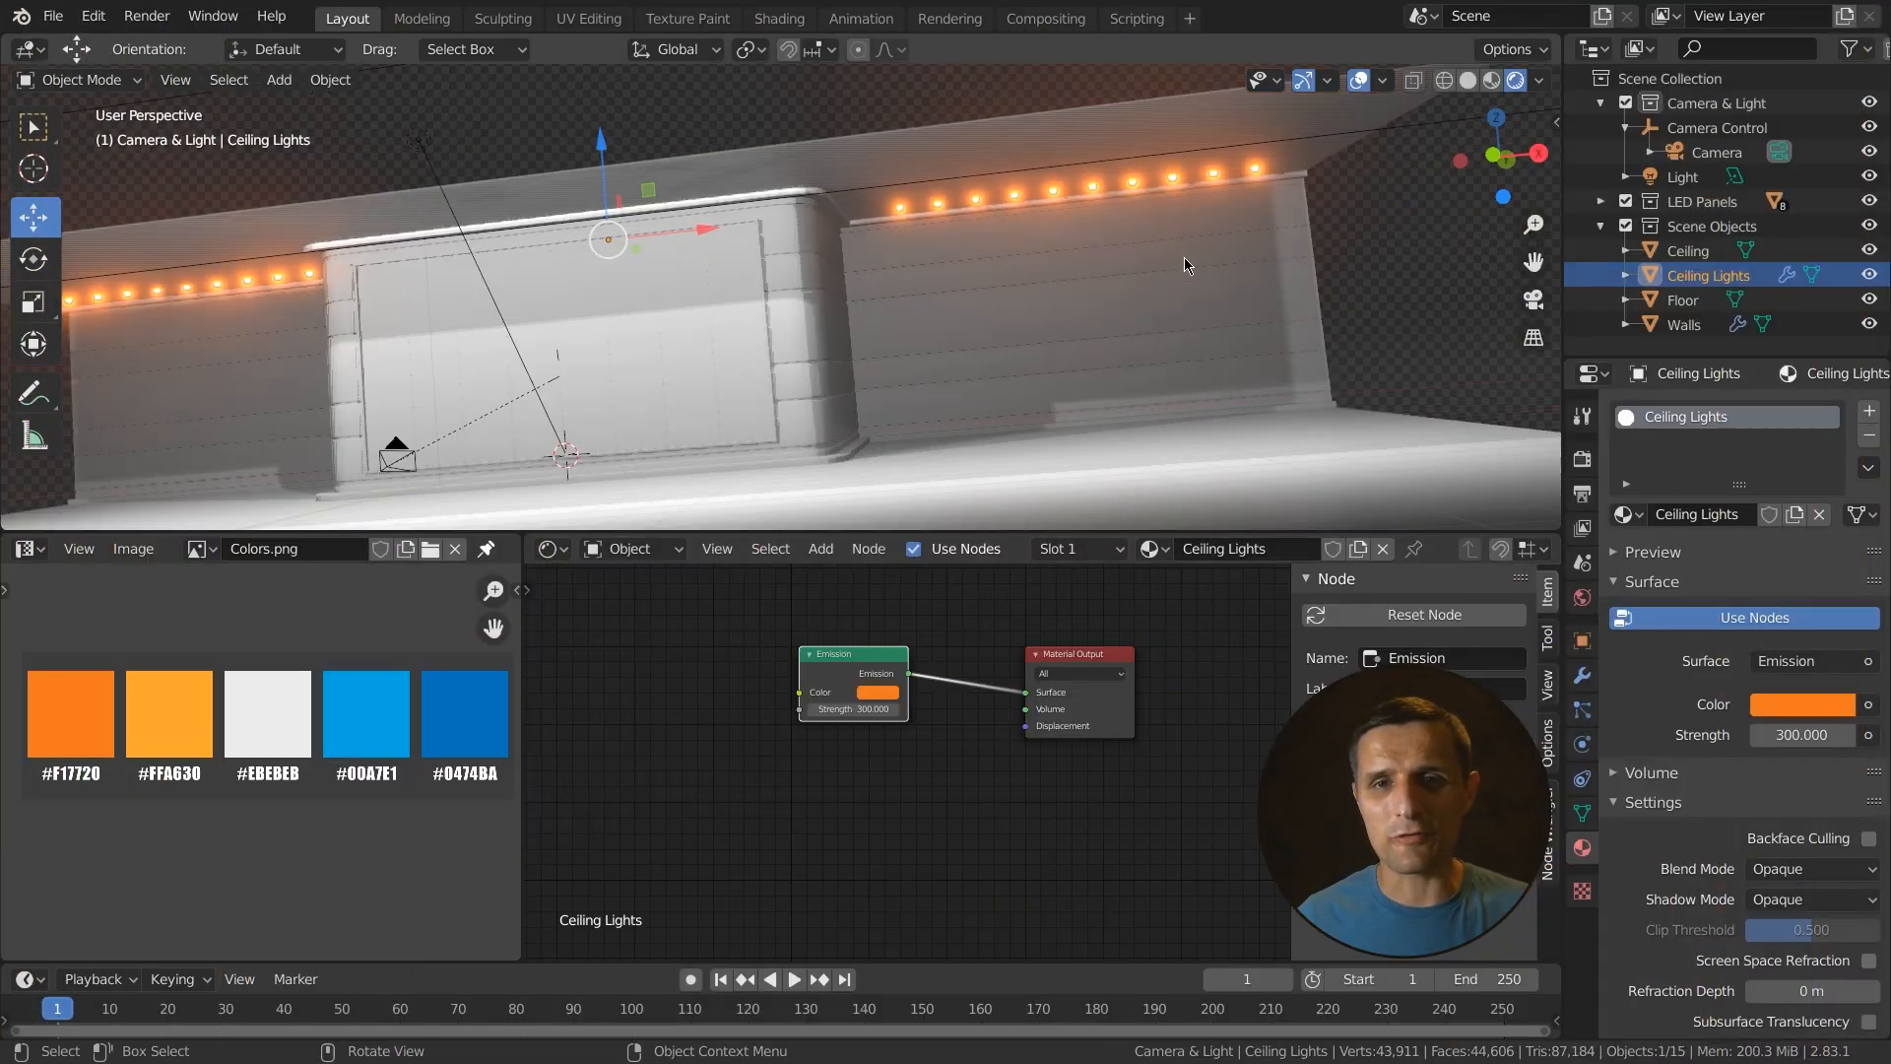
- Select the Floor object and give it a new material named Stripes
{"action": "middle_click_drag", "start_coordinate": [1184, 258], "coordinate": [1269, 362]}
{"action": "left_click", "coordinate": [1227, 455]}
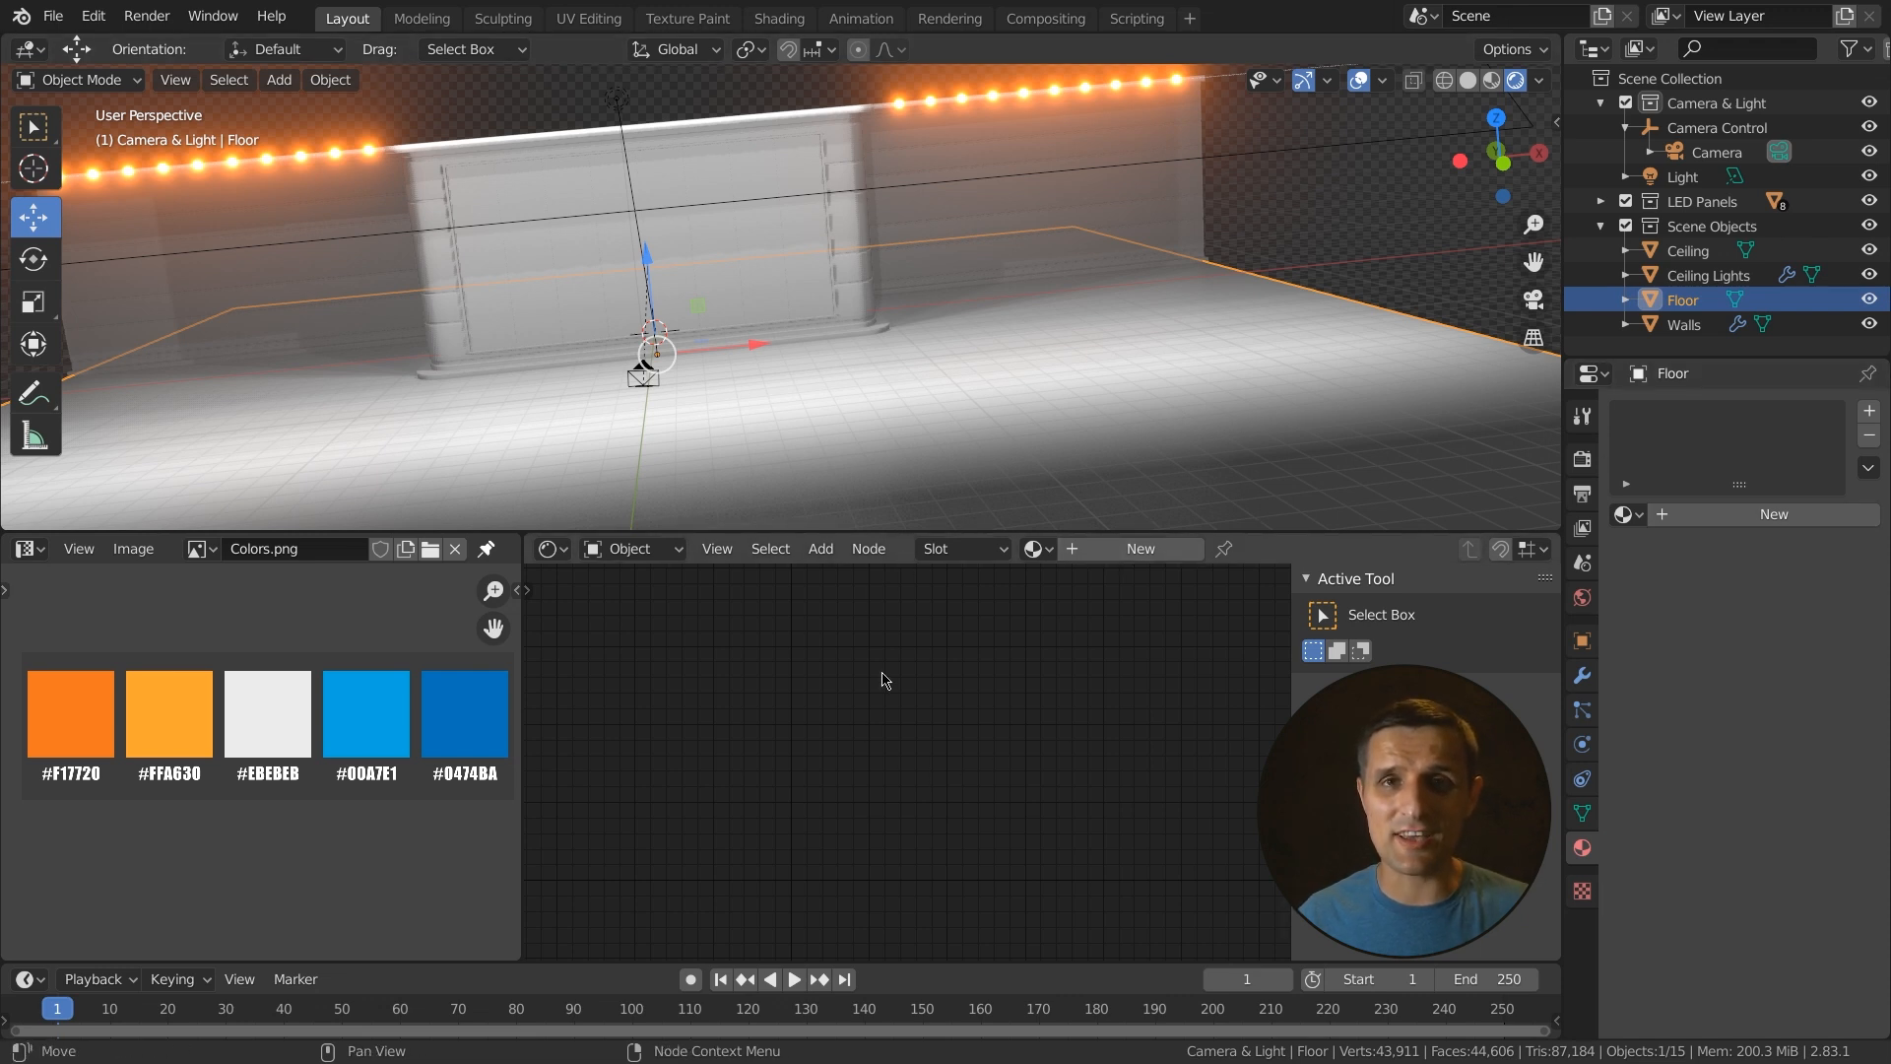
{"action": "left_click", "coordinate": [1133, 549]}
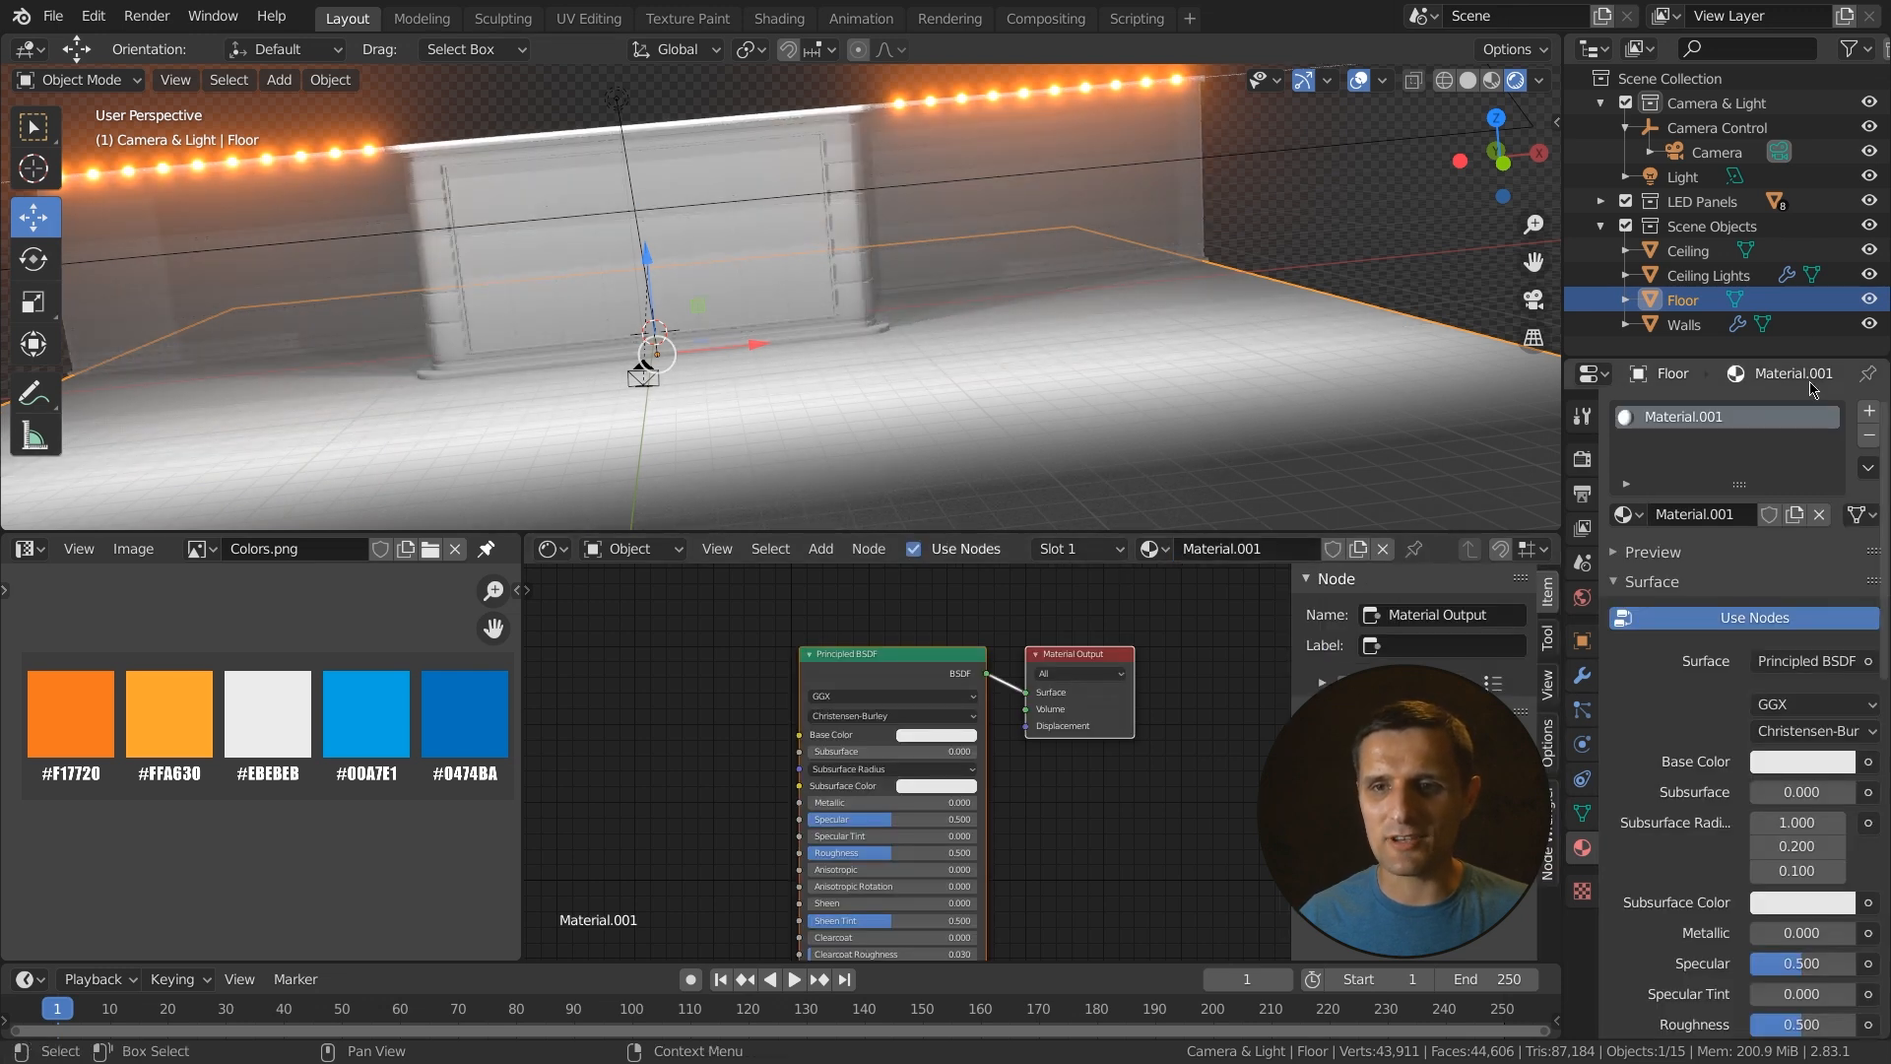
{"action": "left_click", "coordinate": [1695, 514]}
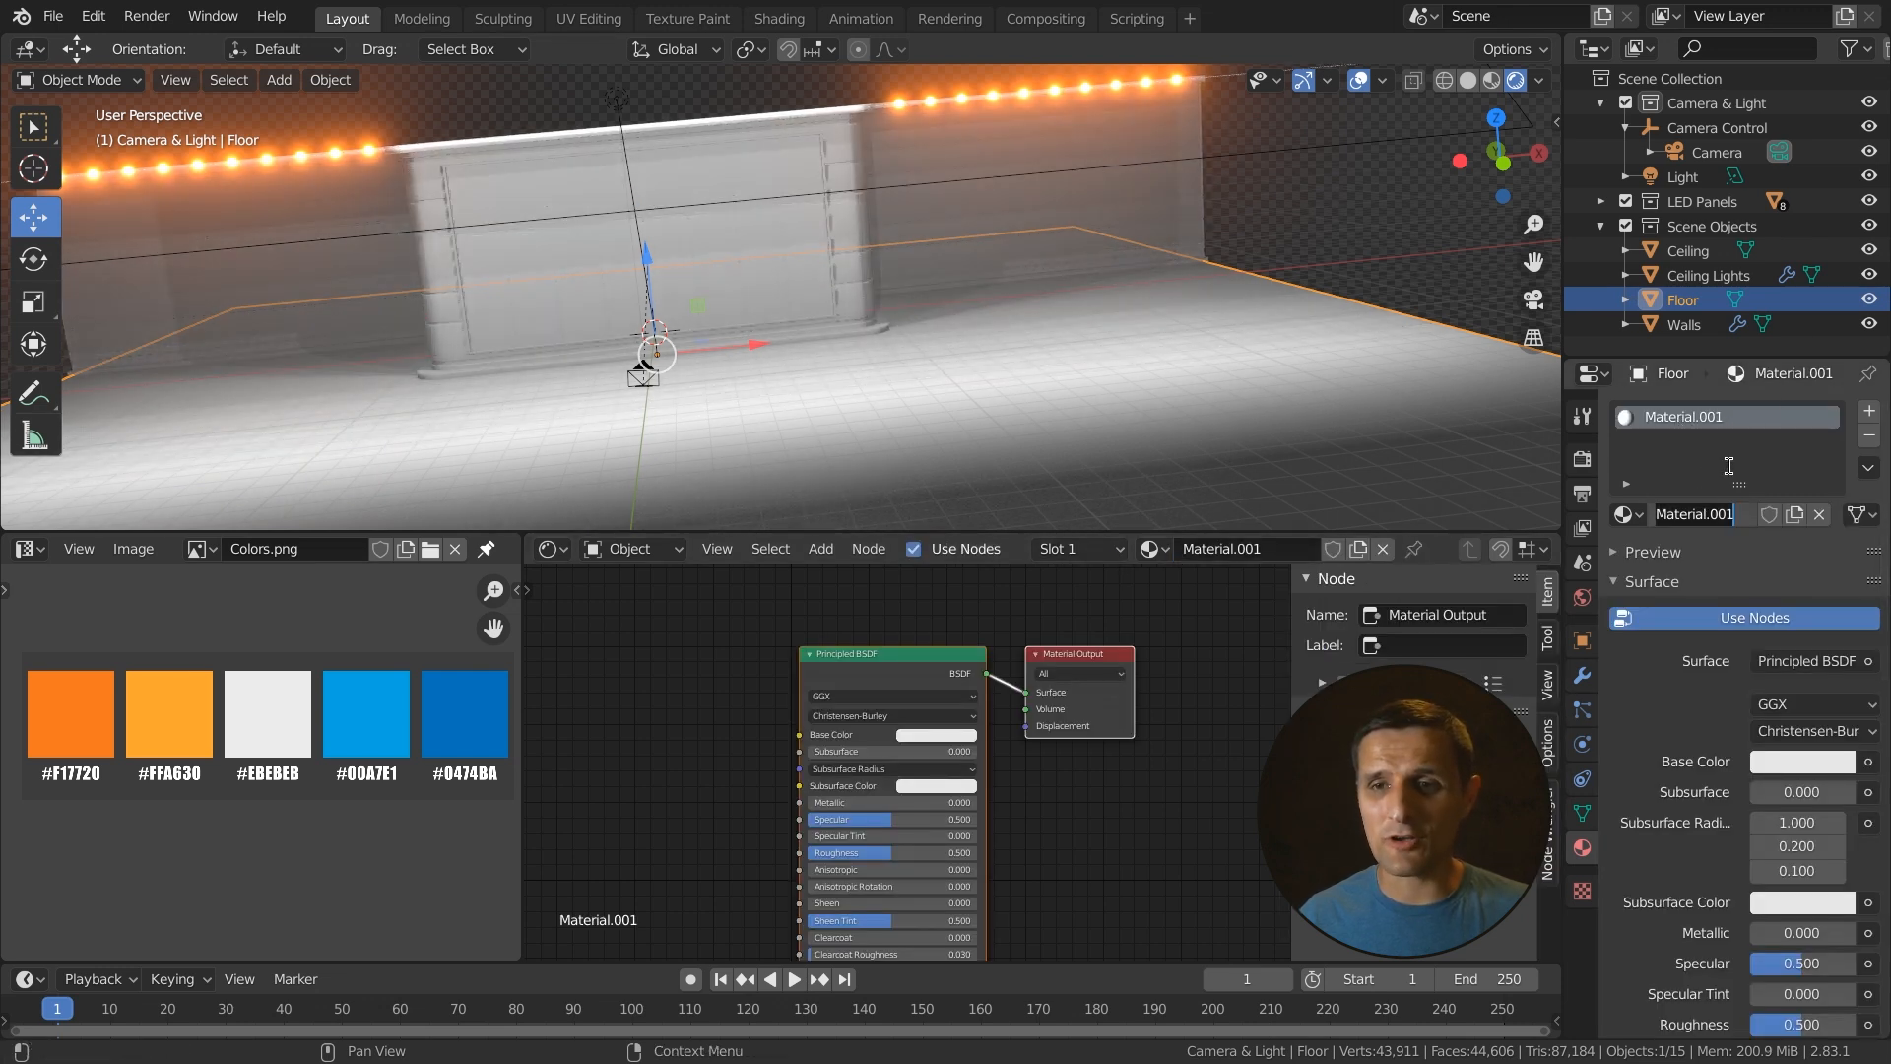
{"action": "key", "text": "ctrl+a"}
{"action": "type", "text": "Stripes"}
{"action": "key", "text": "Return"}
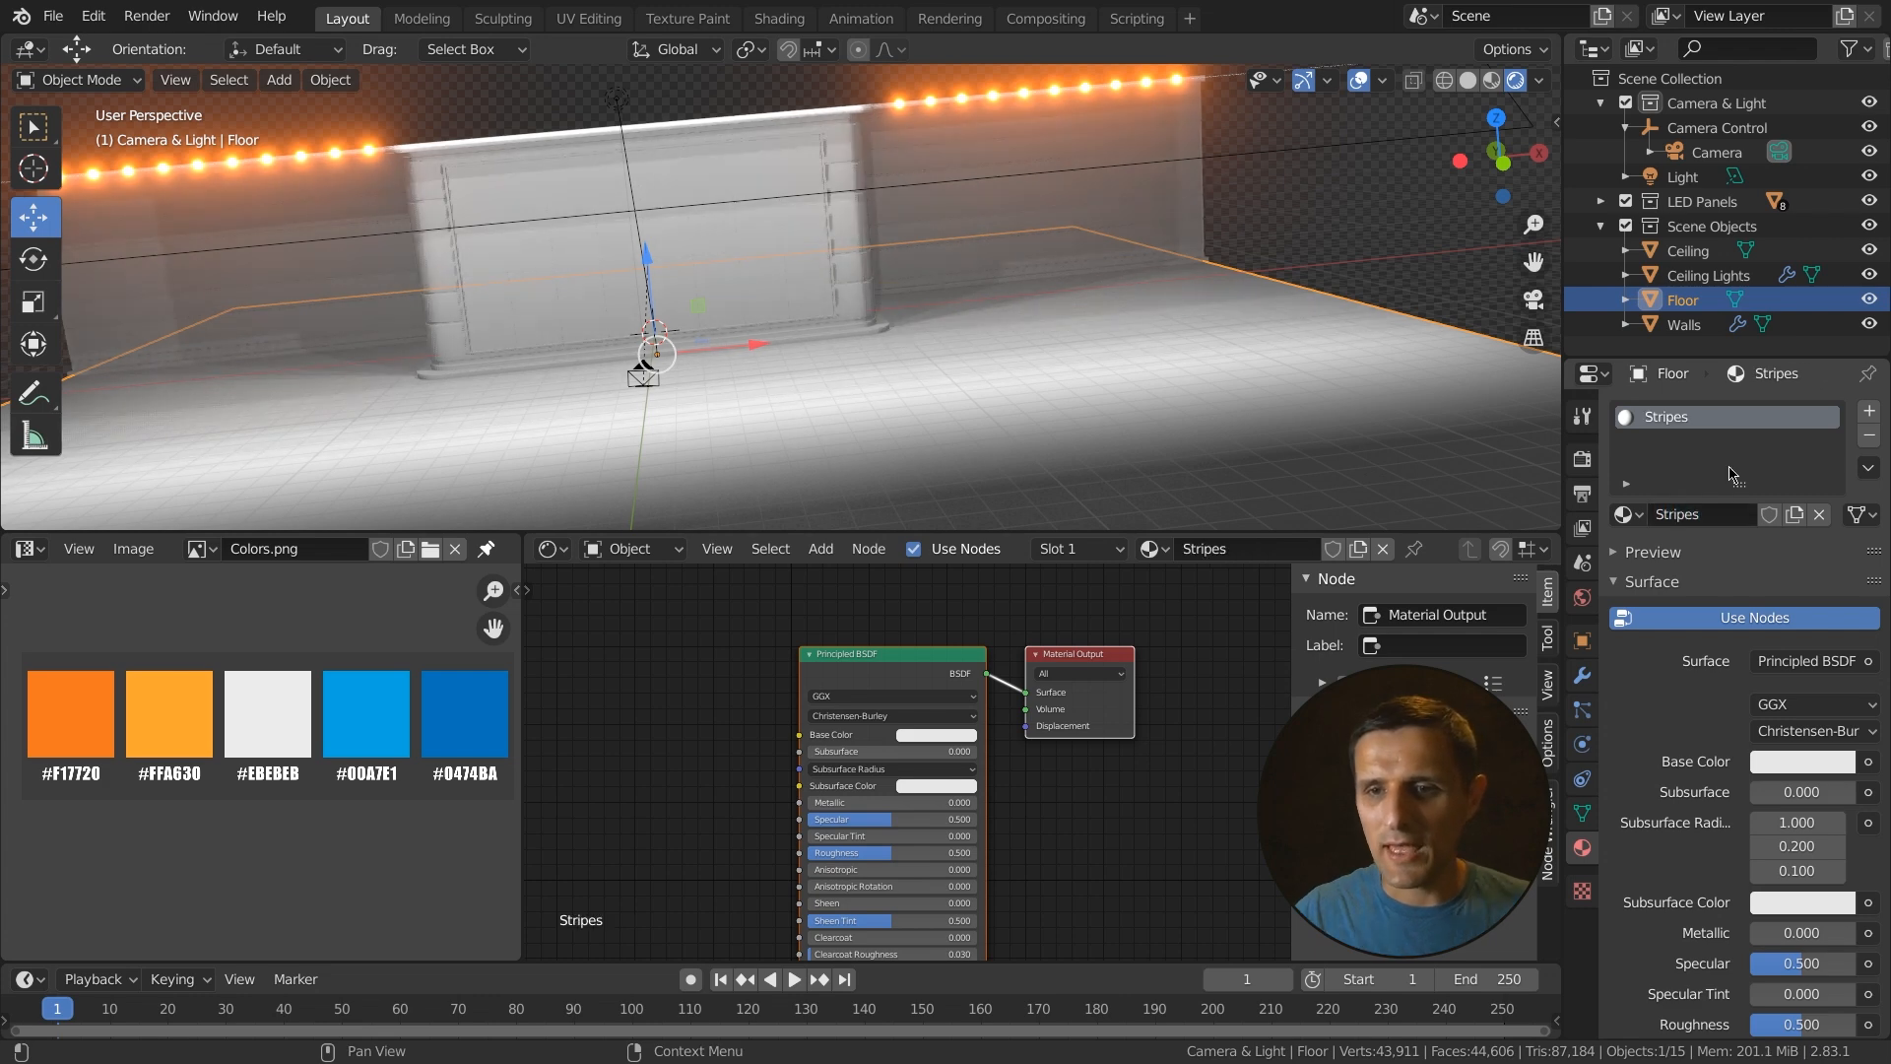
- Set the Stripes material's base color to a dark value of 0.05
{"action": "left_click", "coordinate": [1790, 768]}
{"action": "left_click_drag", "start_coordinate": [1834, 473], "coordinate": [1834, 547]}
{"action": "left_click", "coordinate": [1771, 695]}
{"action": "type", "text": "0.05"}
{"action": "key", "text": "Return"}
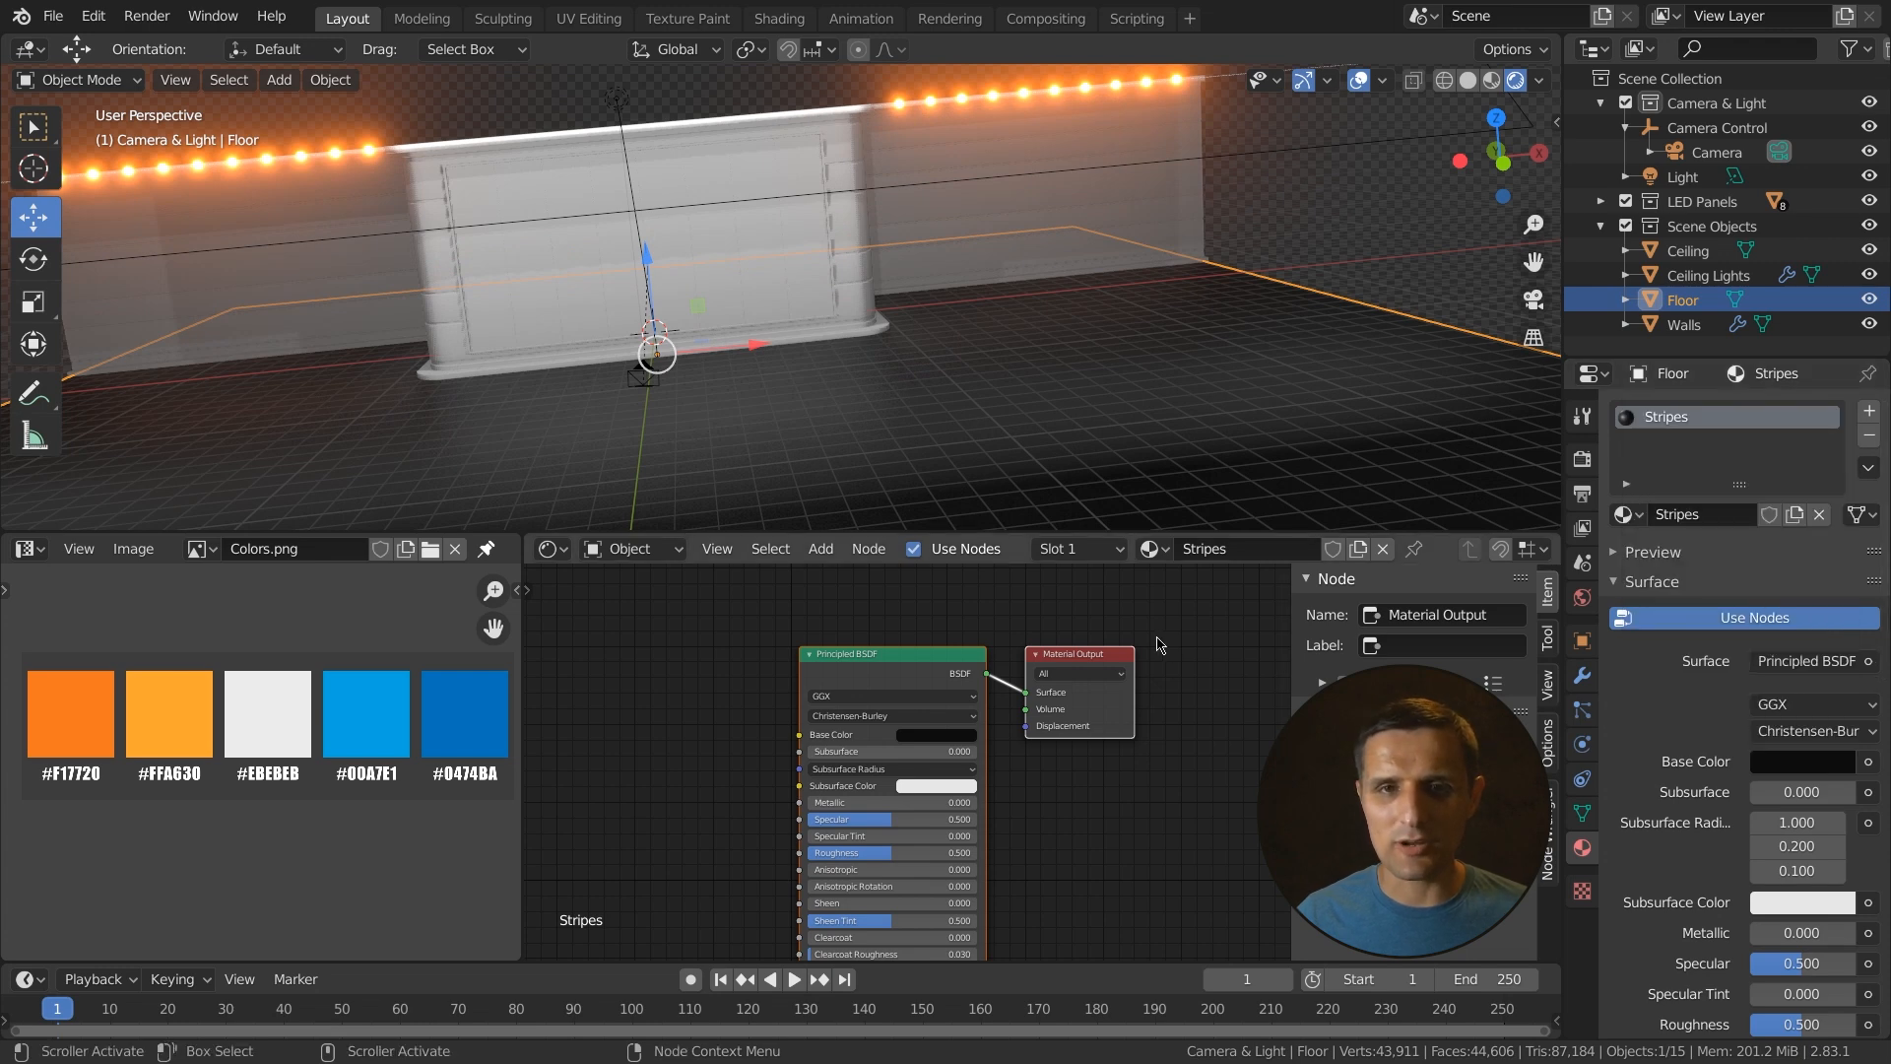
- Add Texture Coordinate, Mapping and Image Texture nodes to the Principled BSDF with Node Wrangler
{"action": "scroll", "coordinate": [963, 659], "scroll_direction": "down", "scroll_amount": 1}
{"action": "middle_click_drag", "start_coordinate": [885, 684], "coordinate": [921, 622]}
{"action": "left_click", "coordinate": [879, 632]}
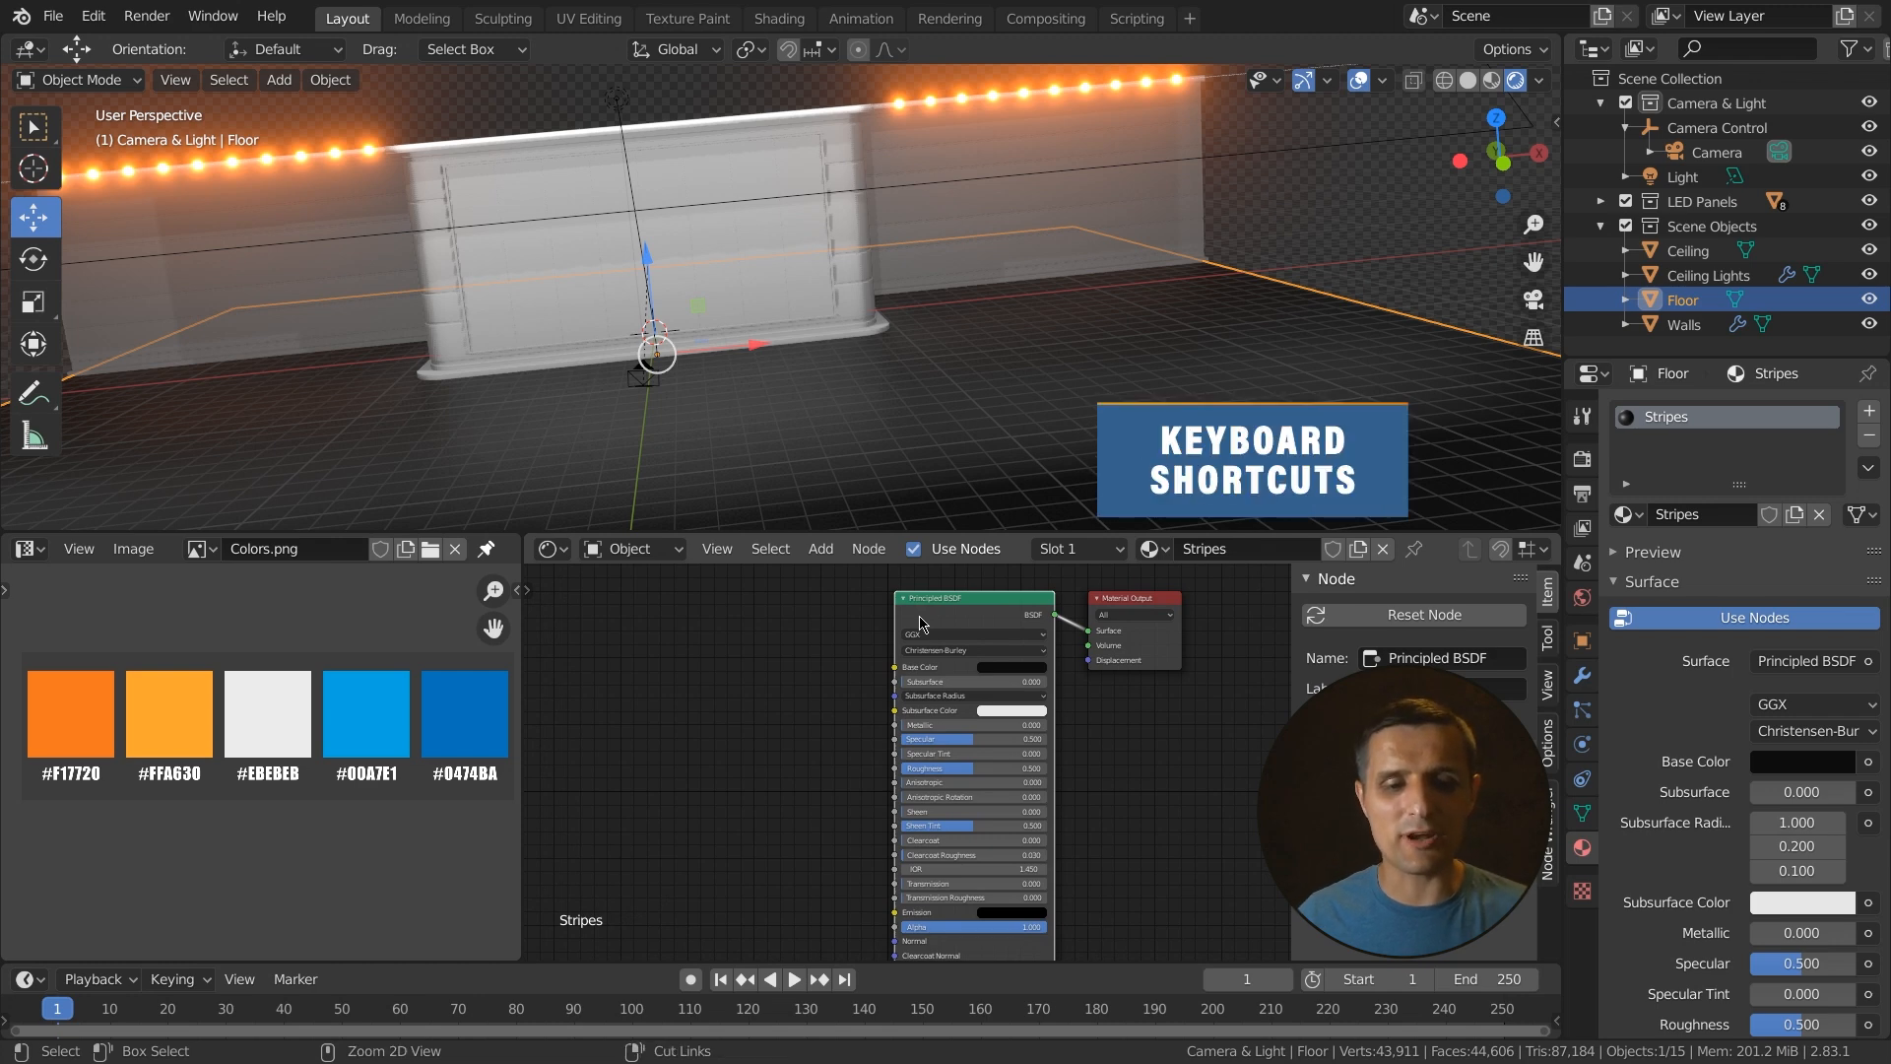
{"action": "key", "text": "ctrl+t"}
- Rearrange the new texture nodes in the node editor and select the Image Texture node
{"action": "scroll", "coordinate": [829, 700], "scroll_direction": "down", "scroll_amount": 2}
{"action": "middle_click_drag", "start_coordinate": [825, 702], "coordinate": [973, 643]}
{"action": "left_click_drag", "start_coordinate": [987, 711], "coordinate": [924, 598]}
{"action": "middle_click_drag", "start_coordinate": [931, 753], "coordinate": [885, 799], "text": "shift"}
{"action": "scroll", "coordinate": [890, 784], "scroll_direction": "up", "scroll_amount": 1}
{"action": "scroll", "coordinate": [889, 783], "scroll_direction": "up", "scroll_amount": 2}
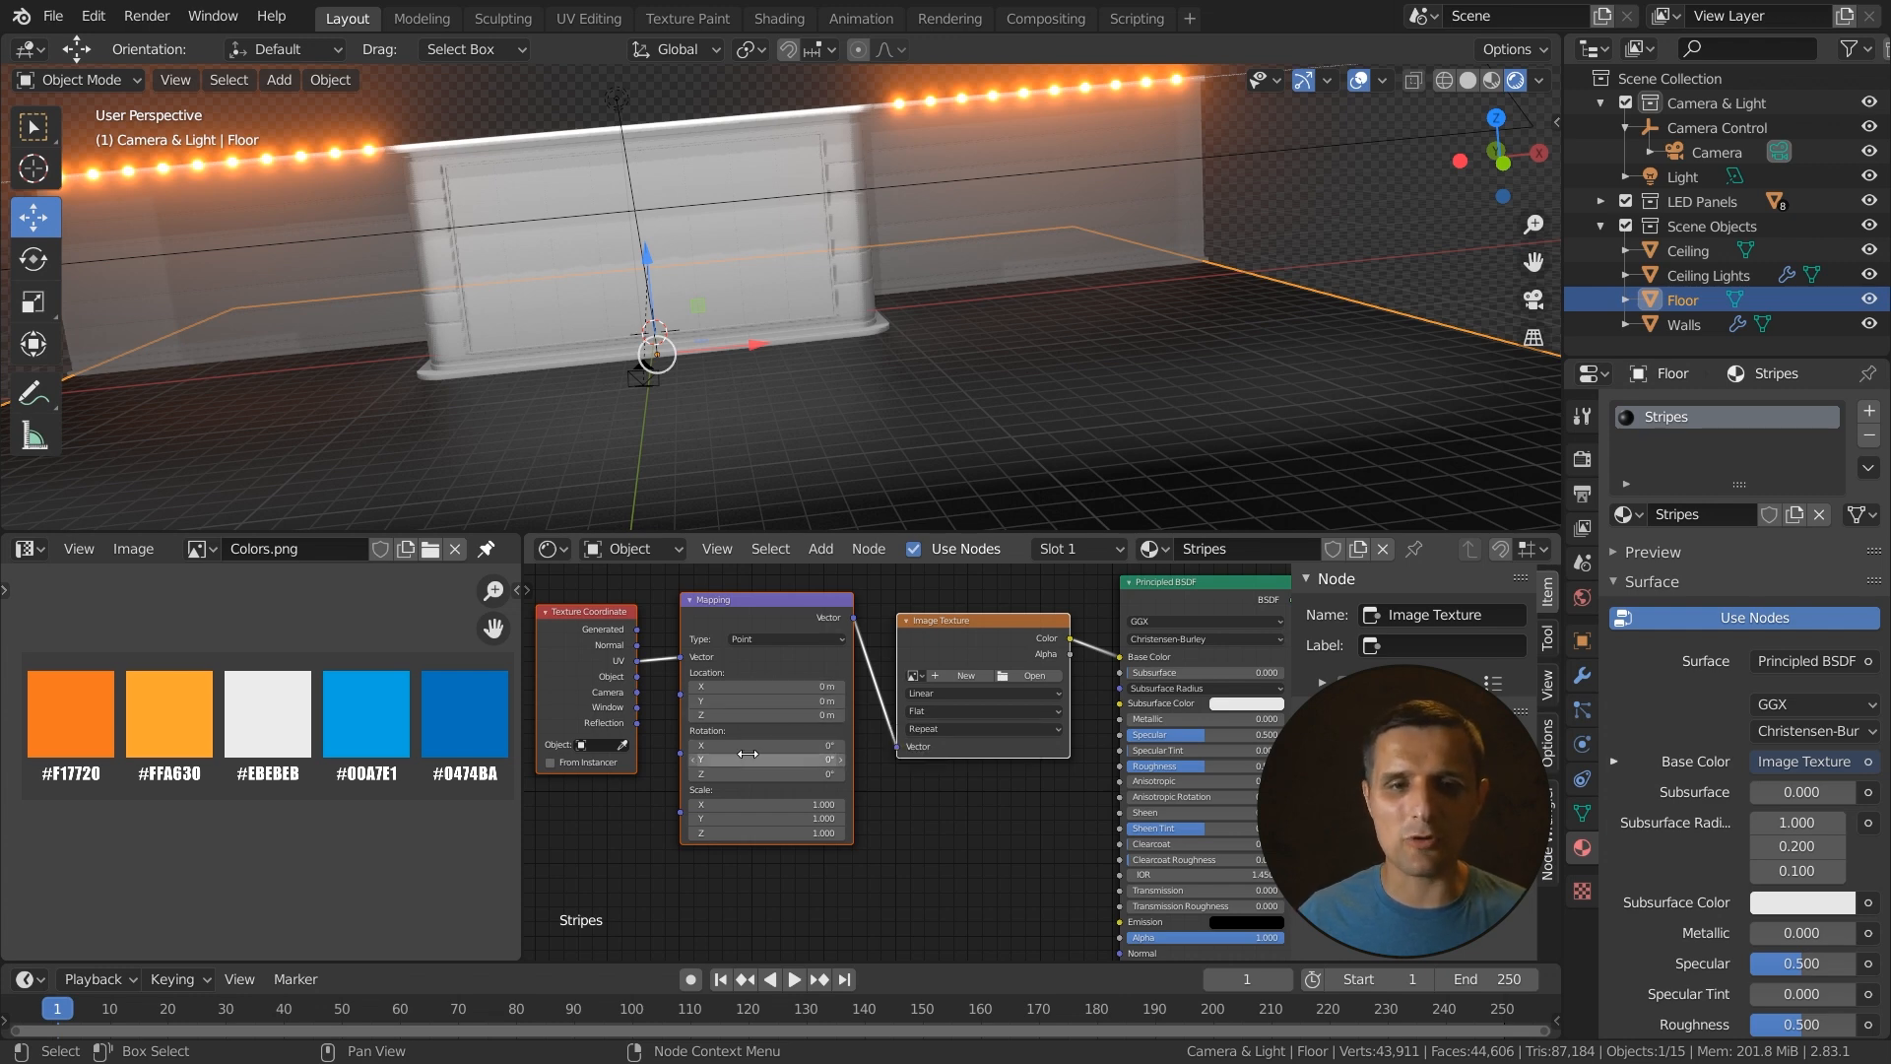
{"action": "left_click", "coordinate": [993, 631]}
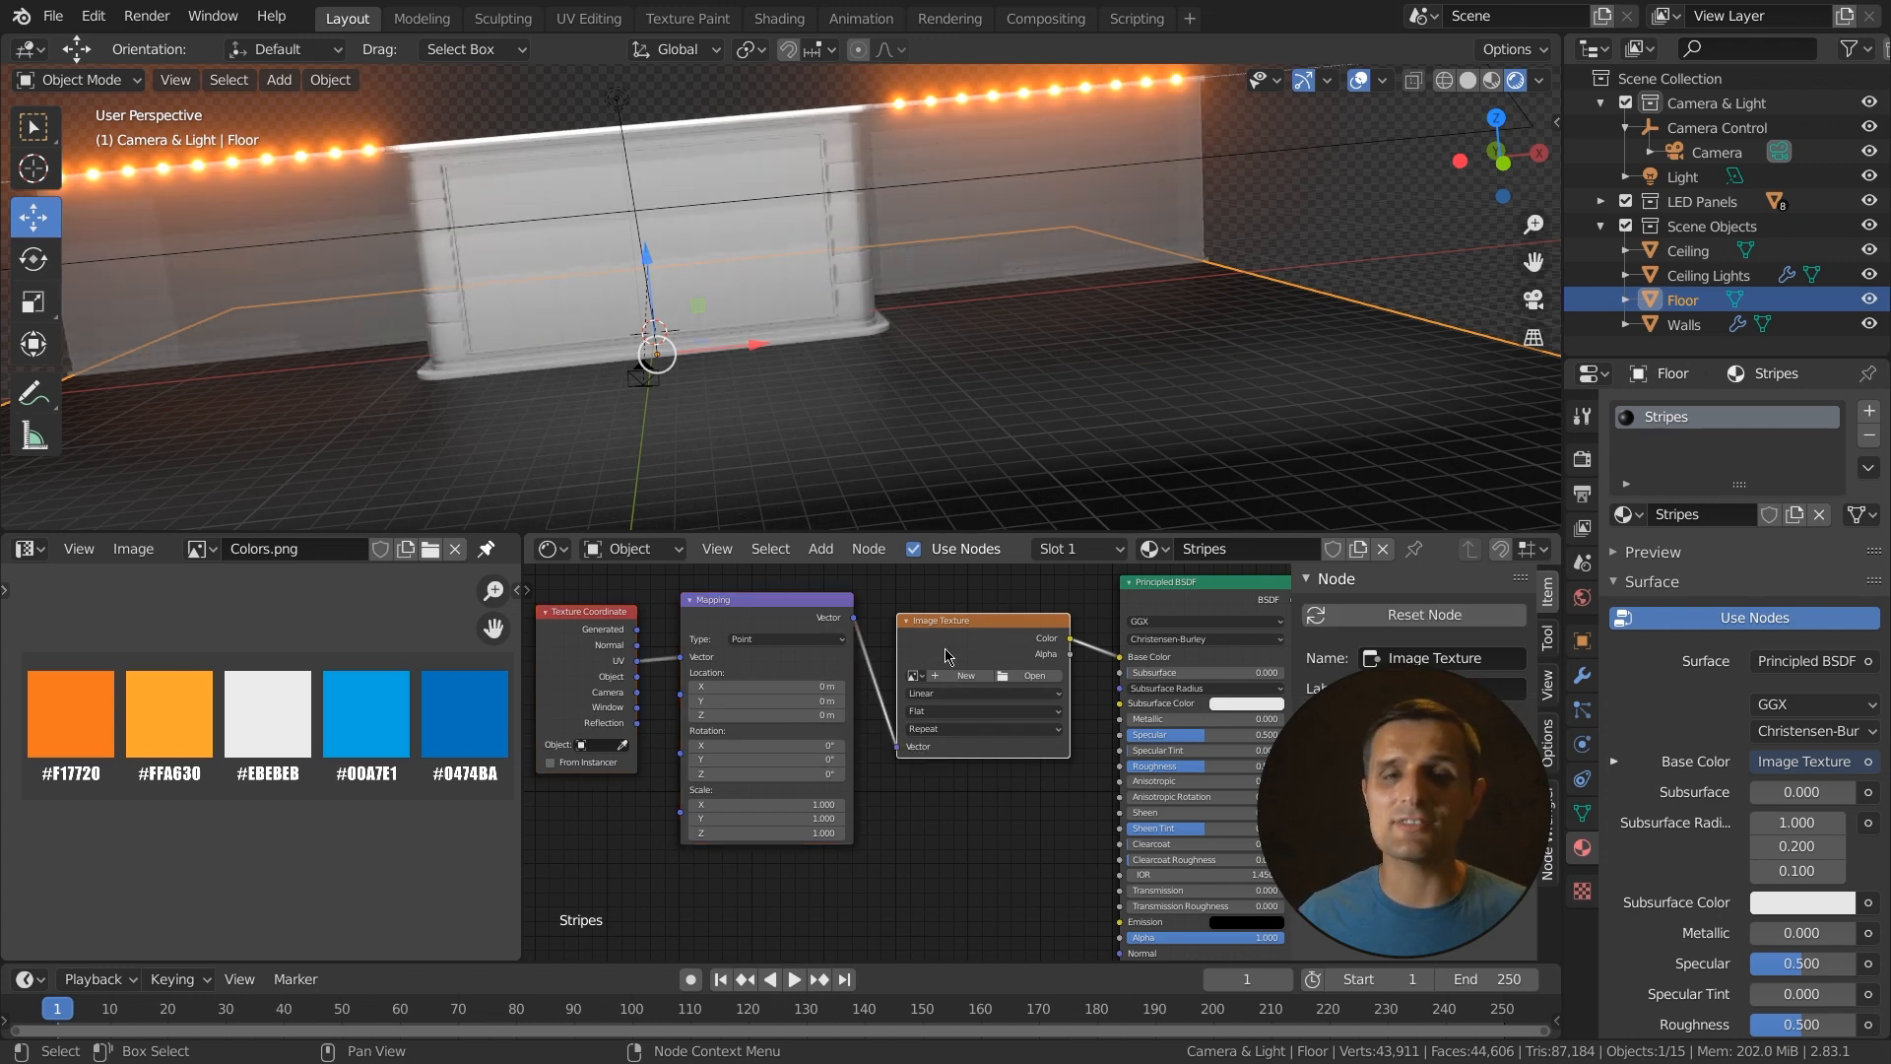
- Switch the Image Texture node to a Brick Texture node
{"action": "scroll", "coordinate": [985, 680], "scroll_direction": "up", "scroll_amount": 1}
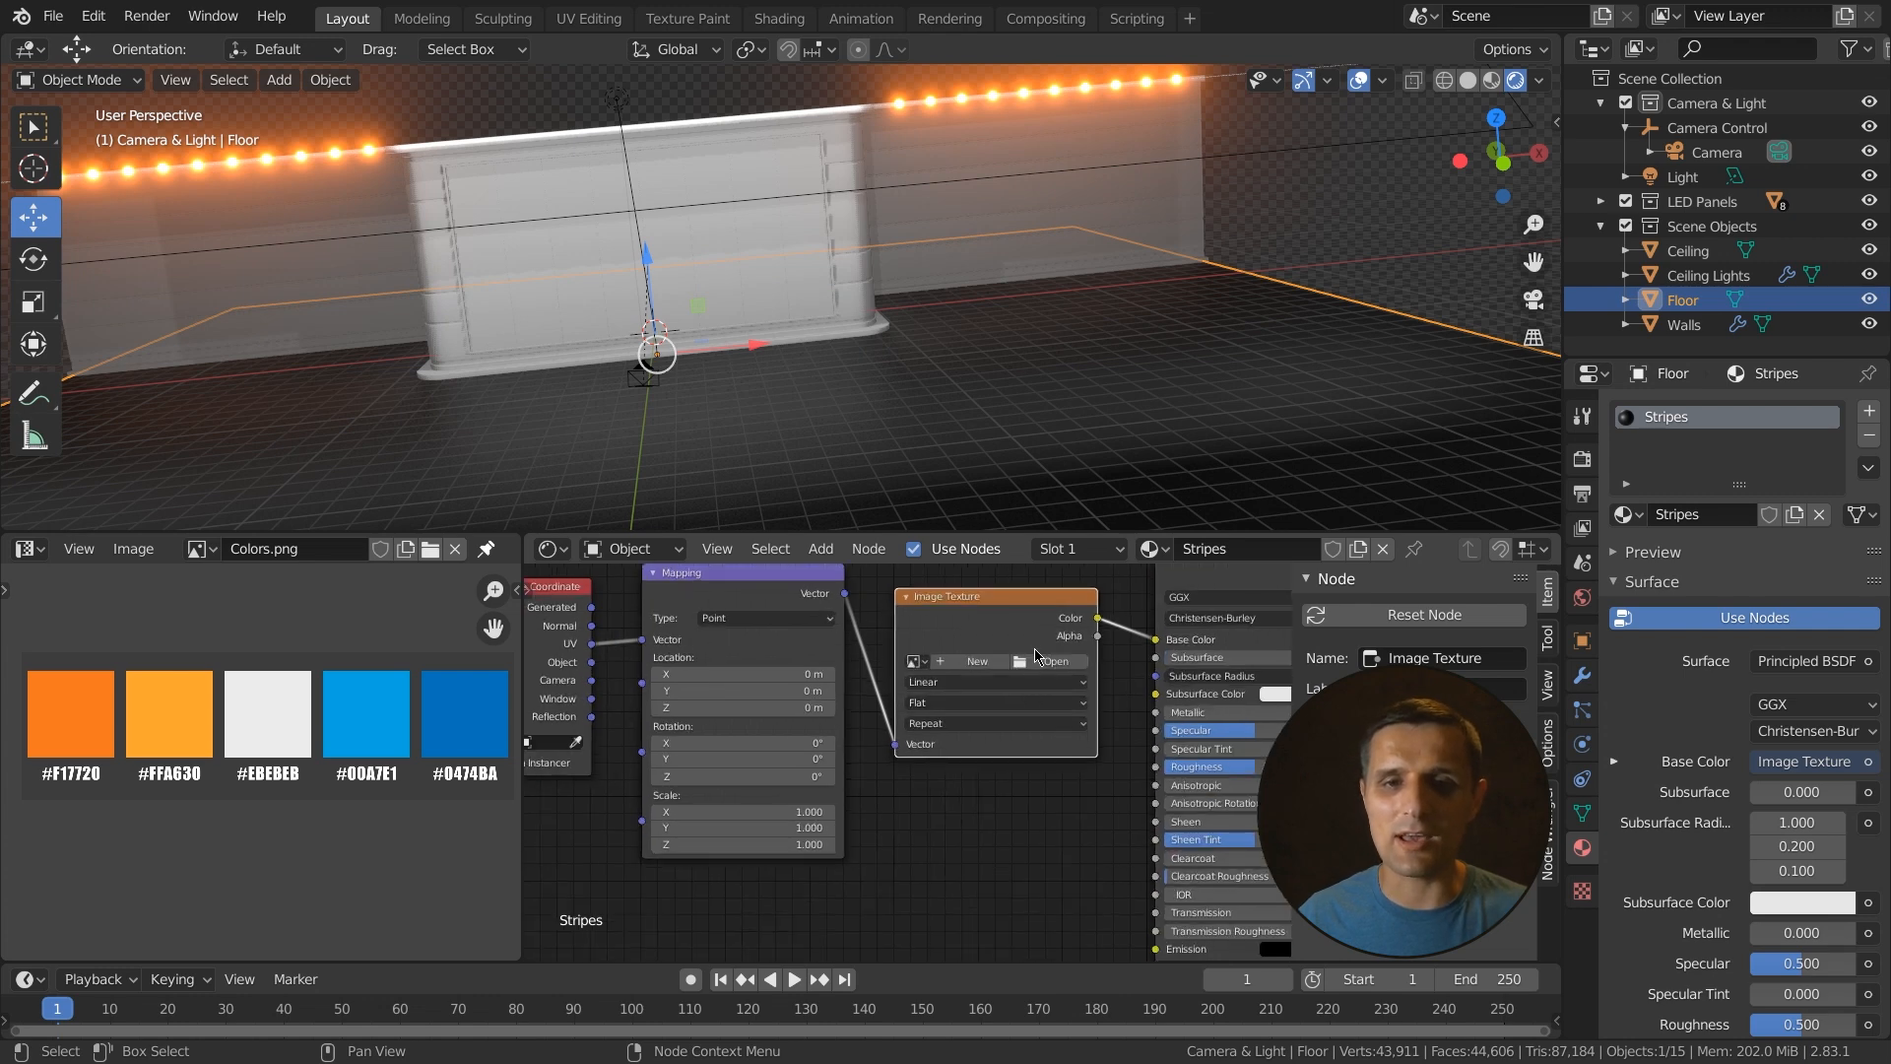
{"action": "middle_click_drag", "start_coordinate": [1024, 670], "coordinate": [946, 662]}
{"action": "scroll", "coordinate": [931, 680], "scroll_direction": "up", "scroll_amount": 3}
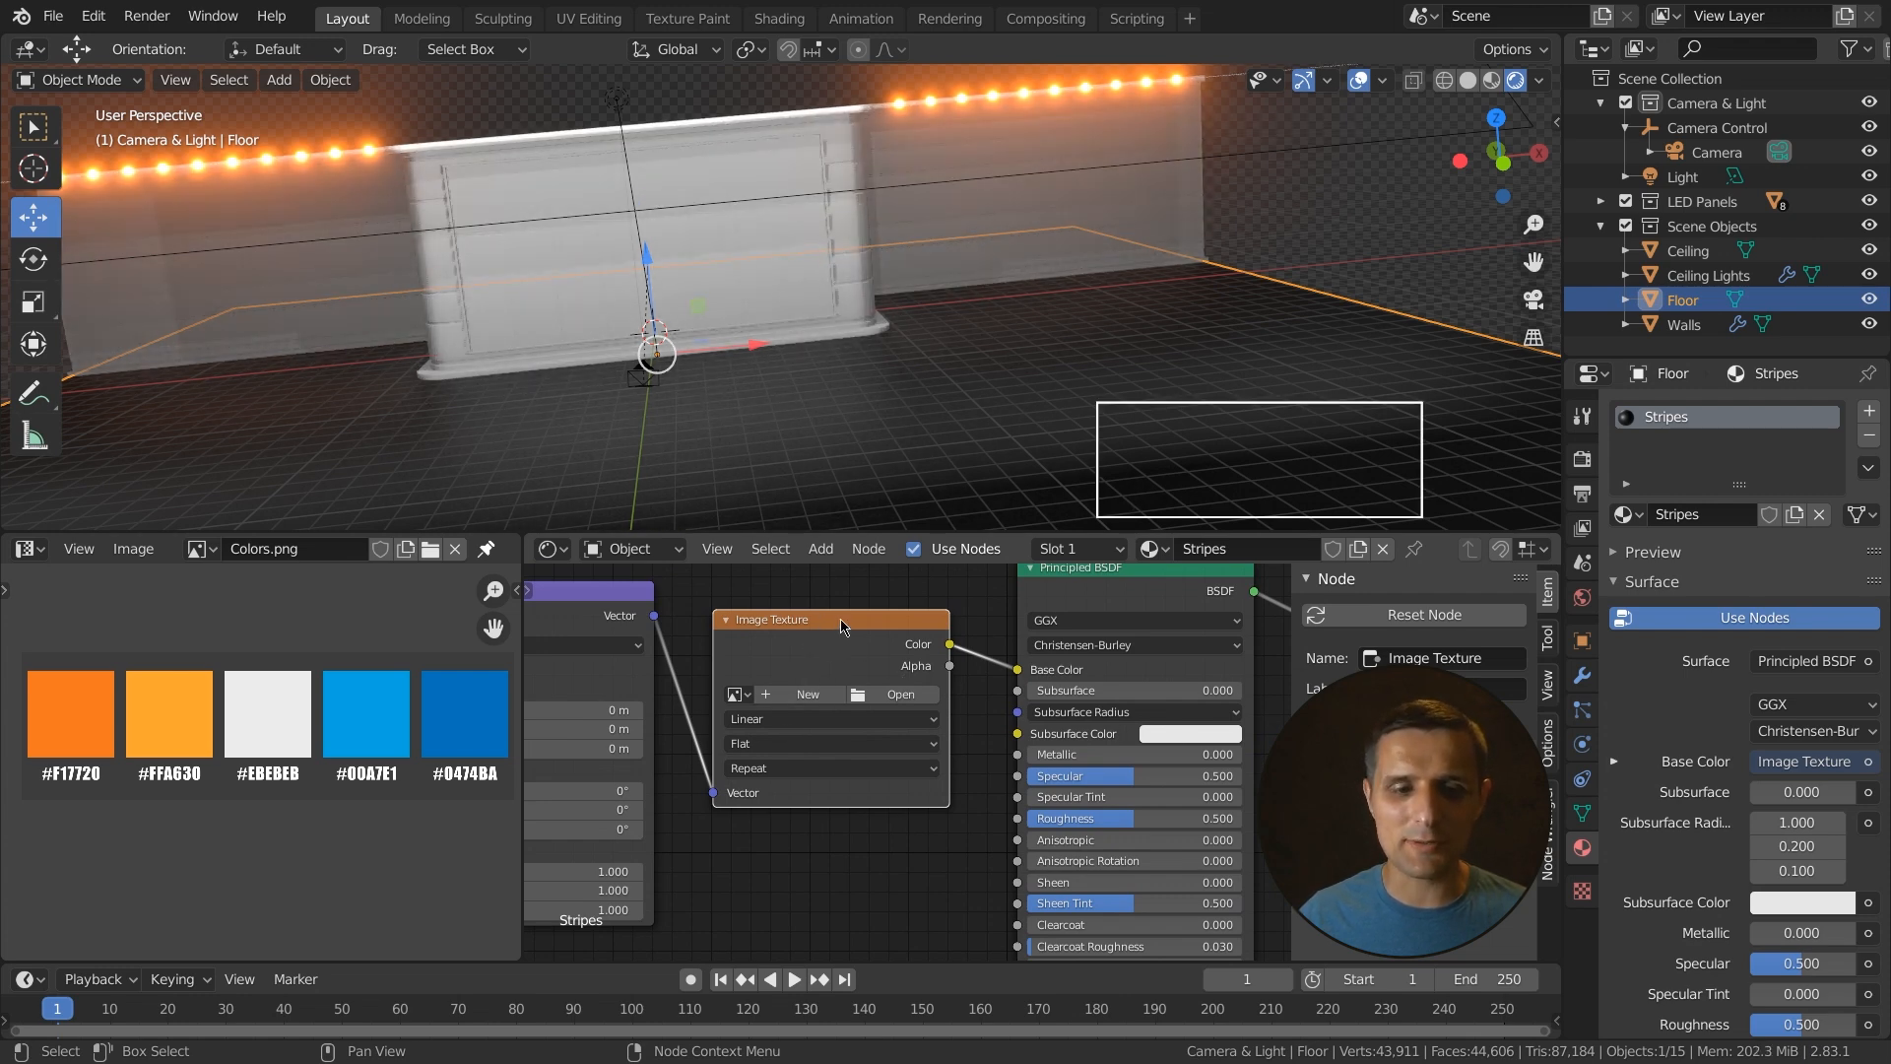
{"action": "key", "text": "shift+s"}
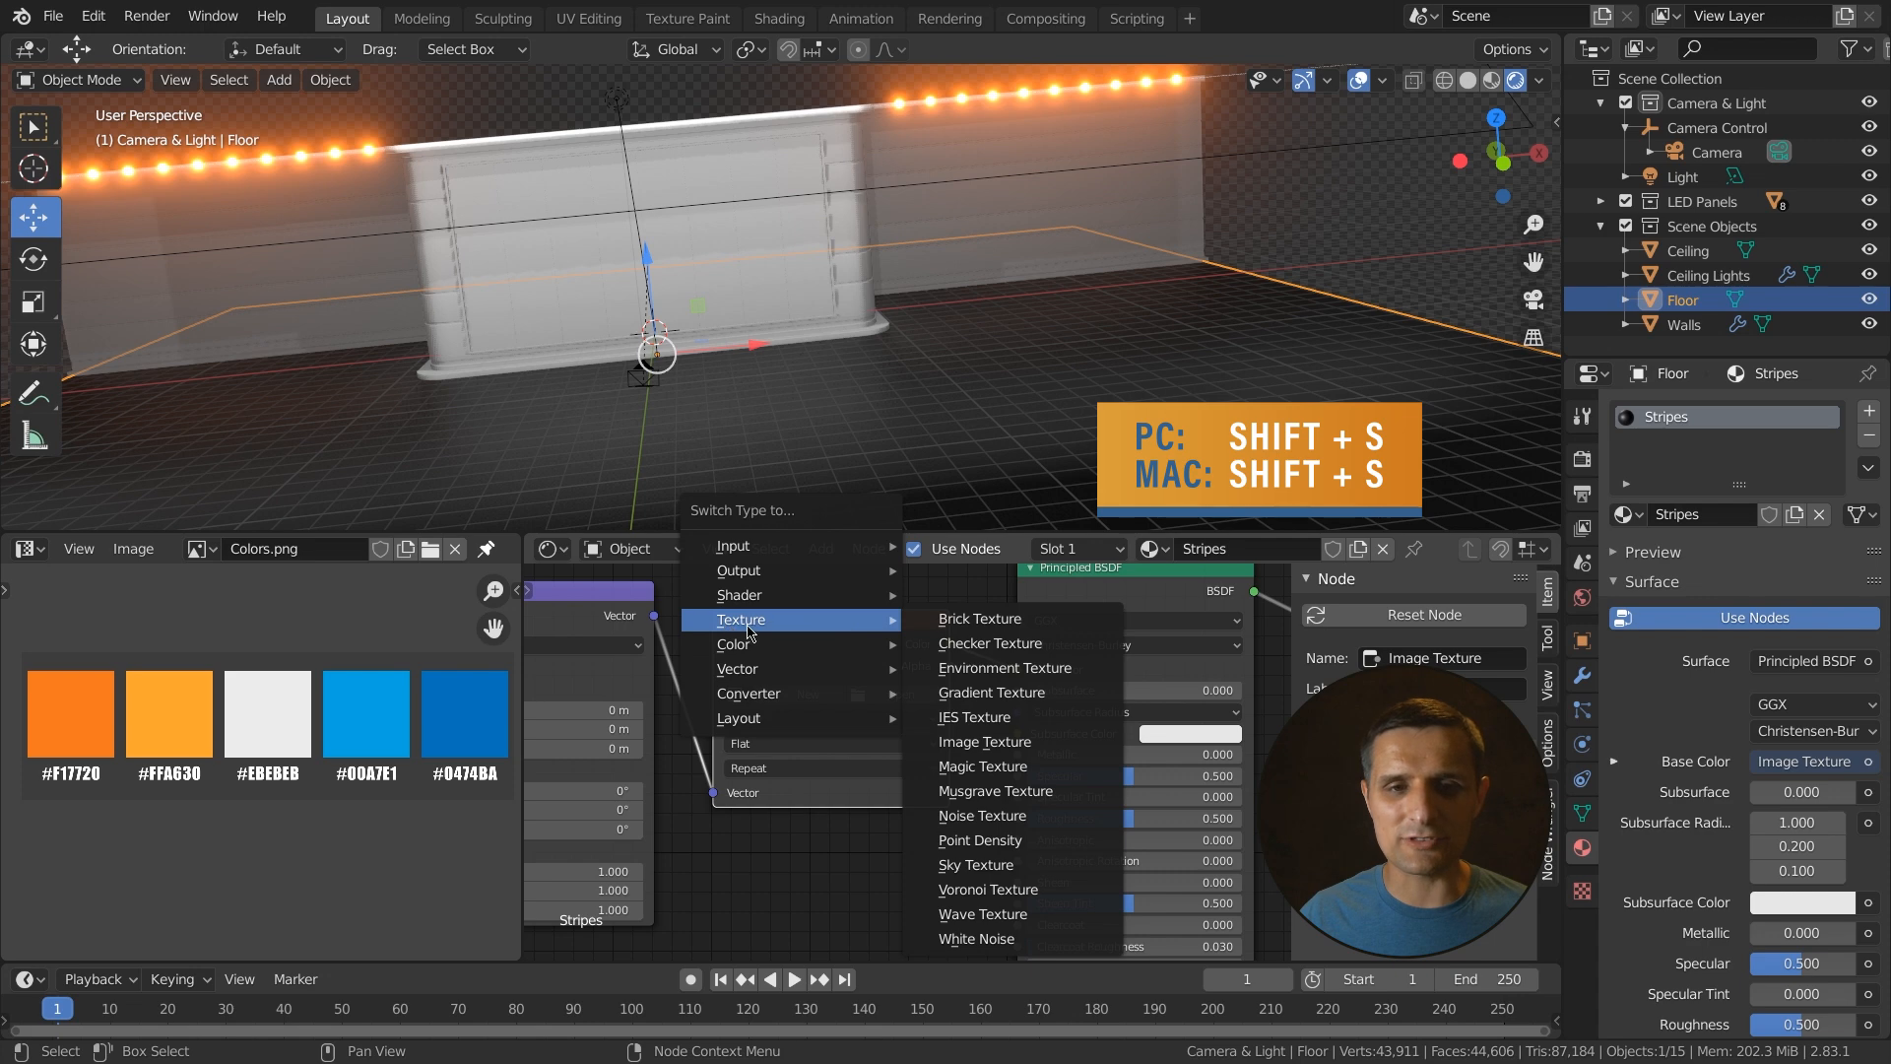
{"action": "left_click", "coordinate": [991, 622]}
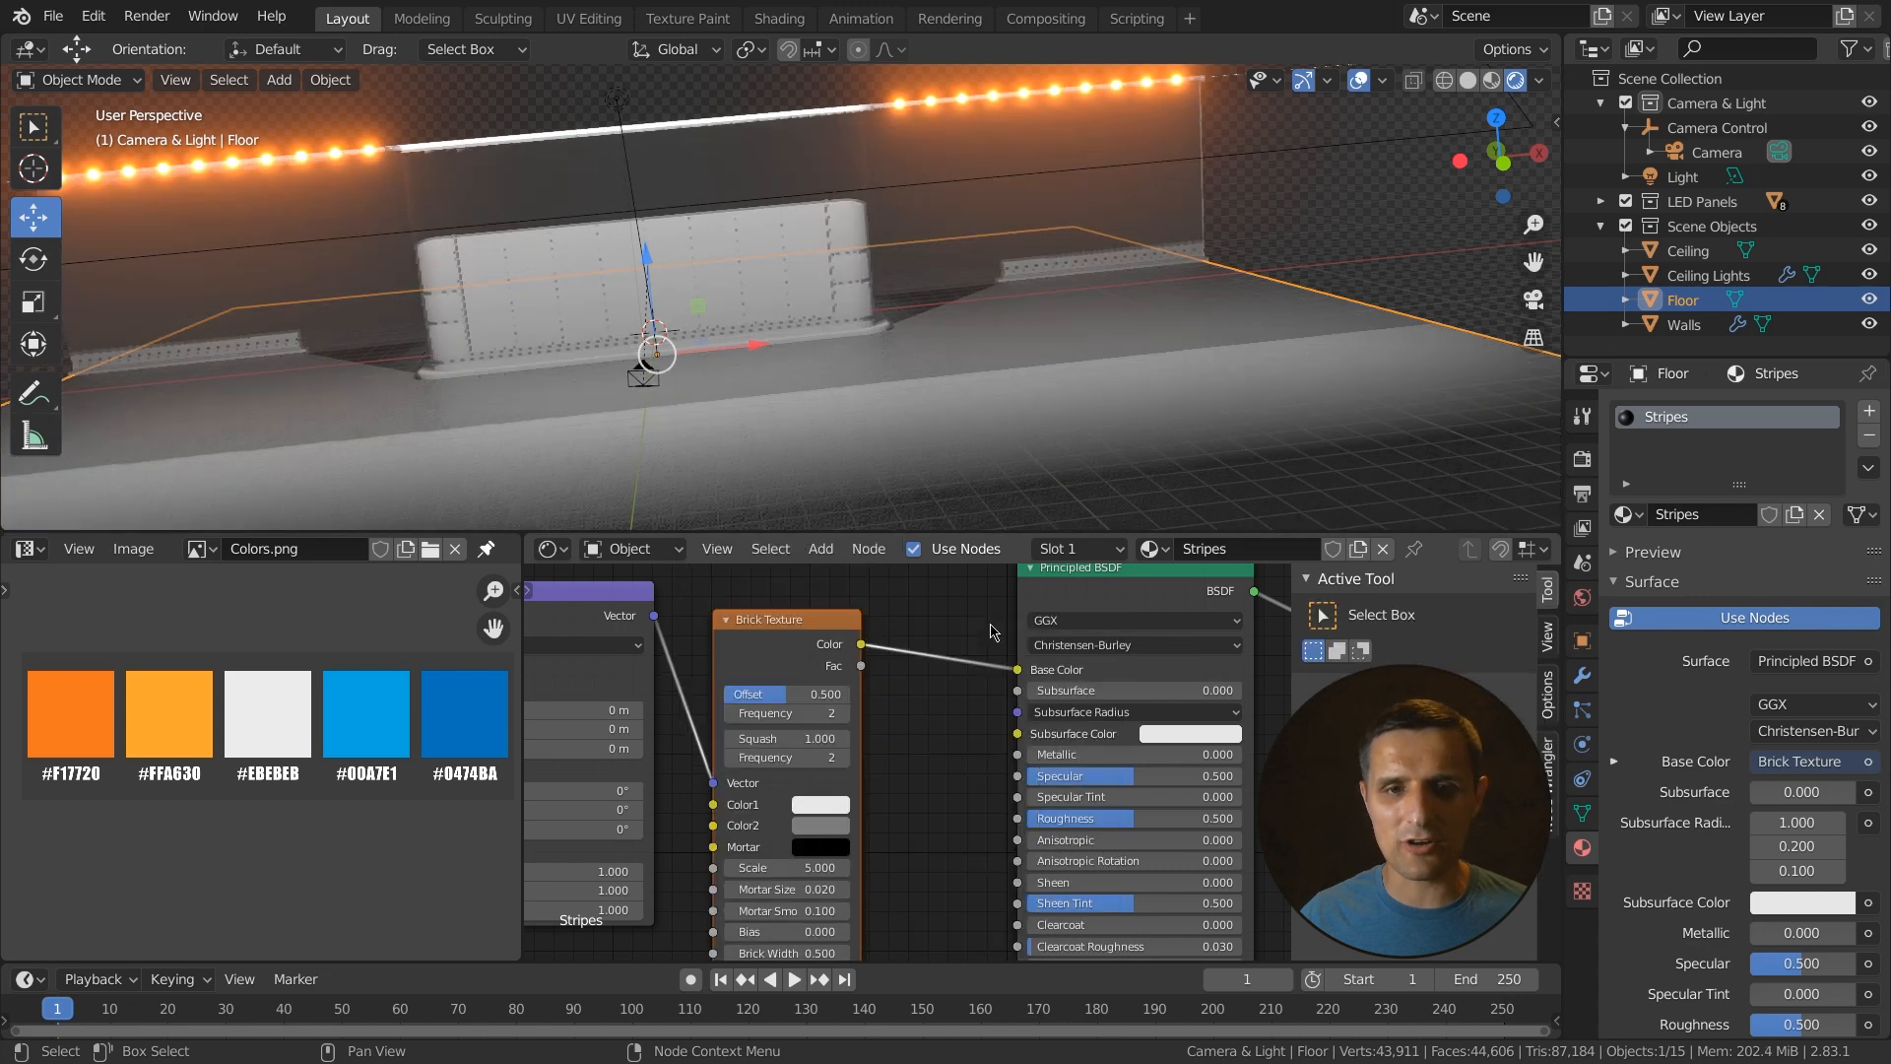
- Set the Brick Texture's scale to 50
{"action": "scroll", "coordinate": [856, 733], "scroll_direction": "down", "scroll_amount": 3}
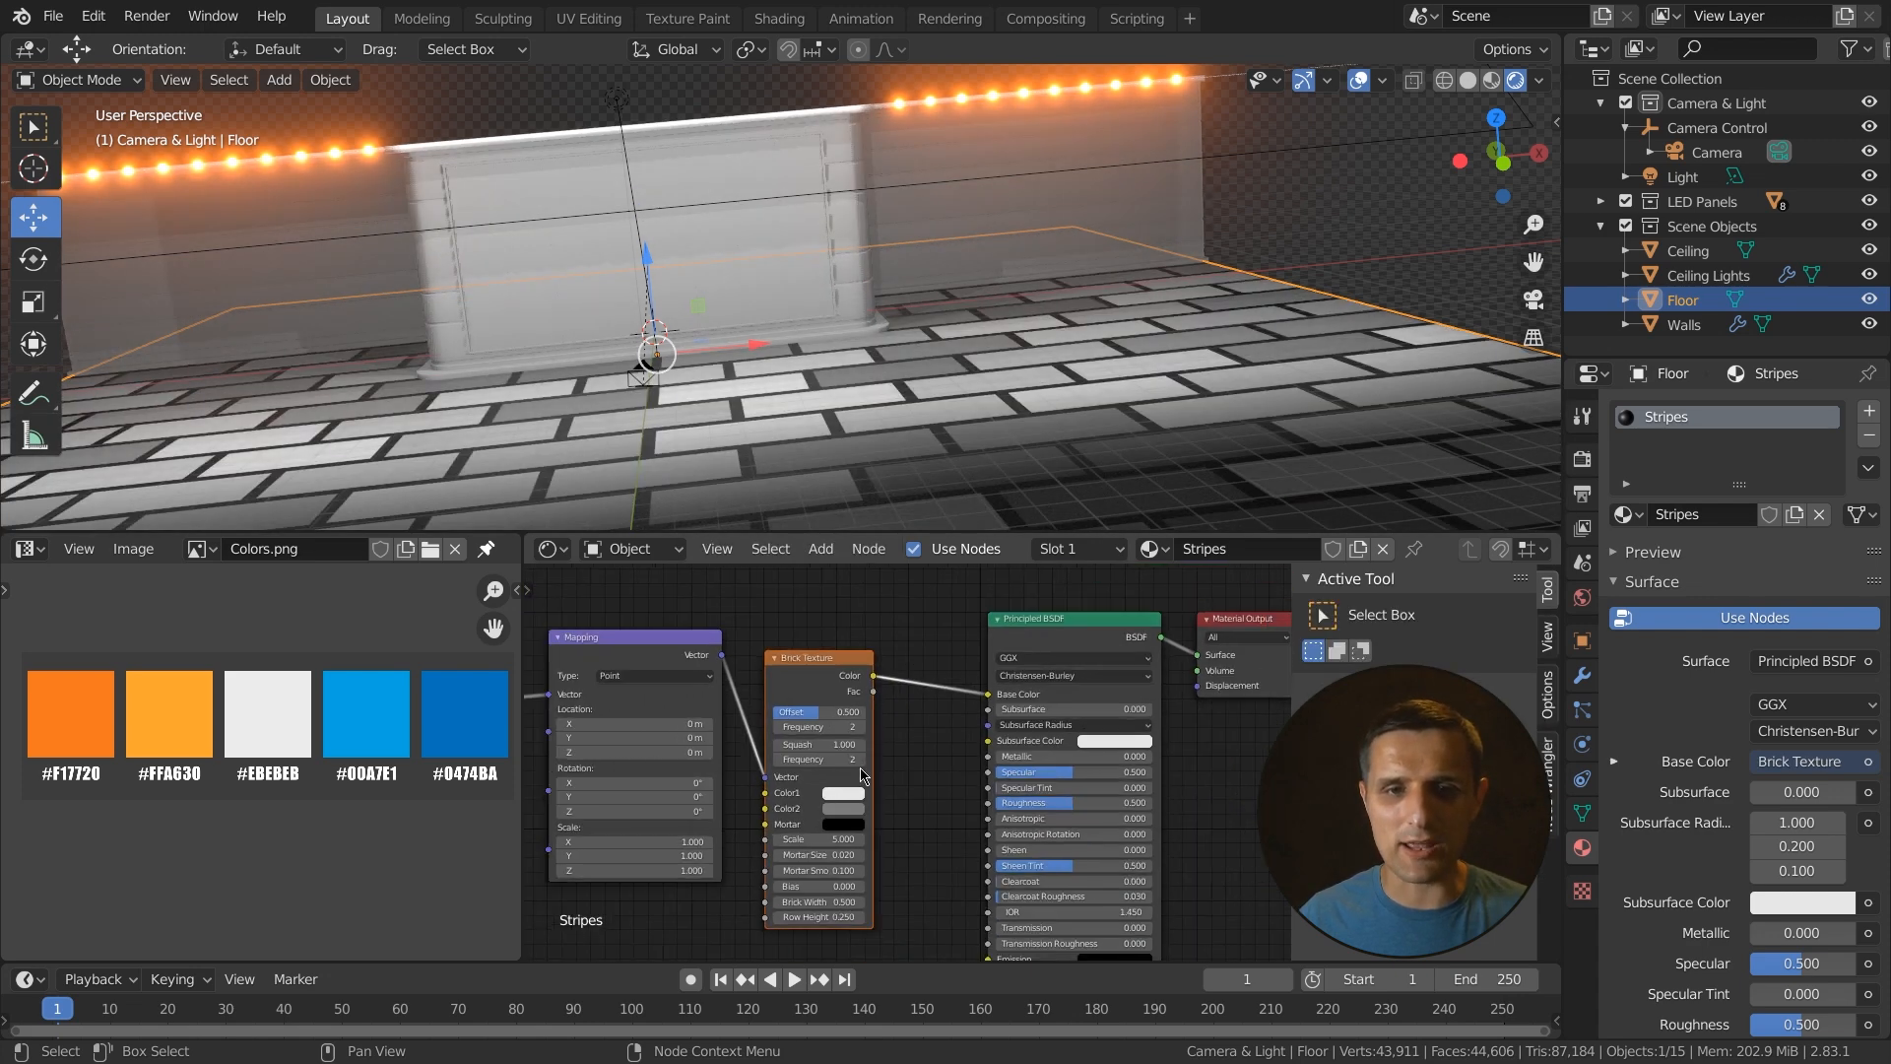
{"action": "scroll", "coordinate": [784, 394], "scroll_direction": "down", "scroll_amount": 3}
{"action": "middle_click_drag", "start_coordinate": [784, 393], "coordinate": [552, 351]}
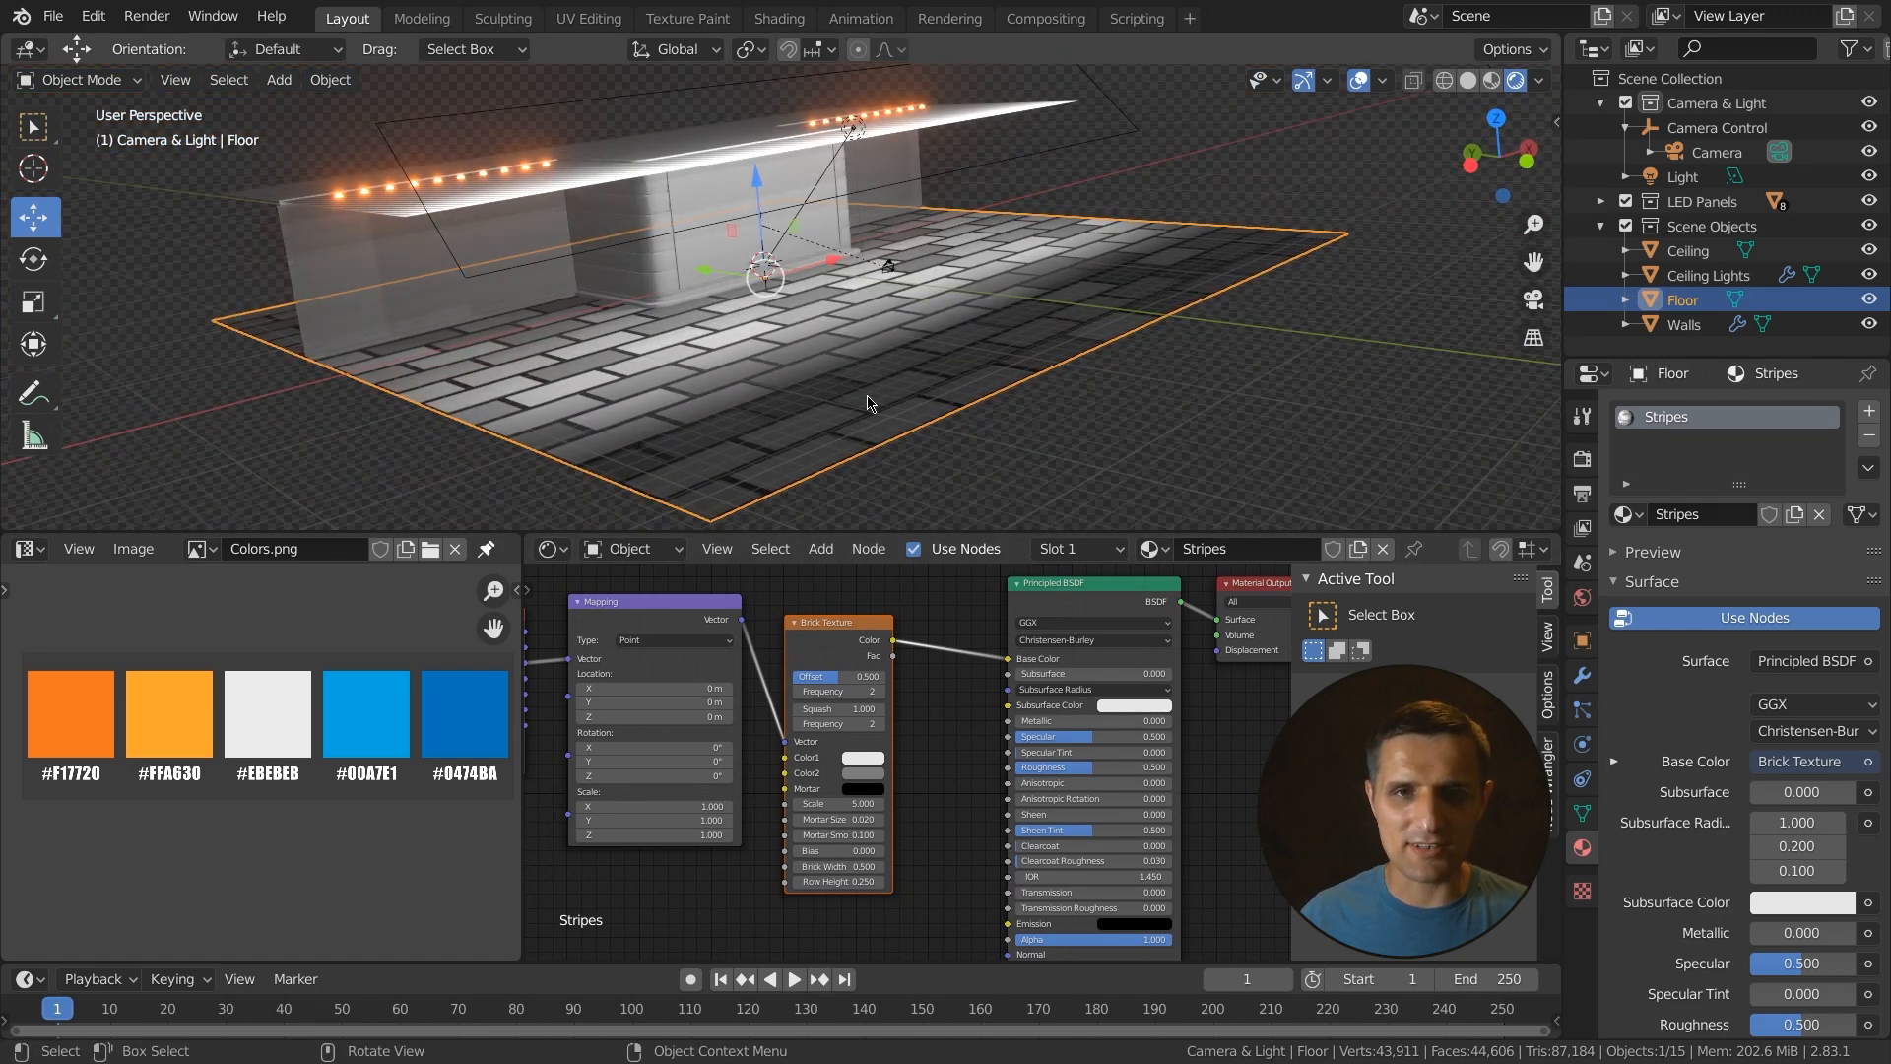
{"action": "middle_click_drag", "start_coordinate": [867, 403], "coordinate": [750, 432], "text": "alt"}
{"action": "scroll", "coordinate": [907, 761], "scroll_direction": "up", "scroll_amount": 3}
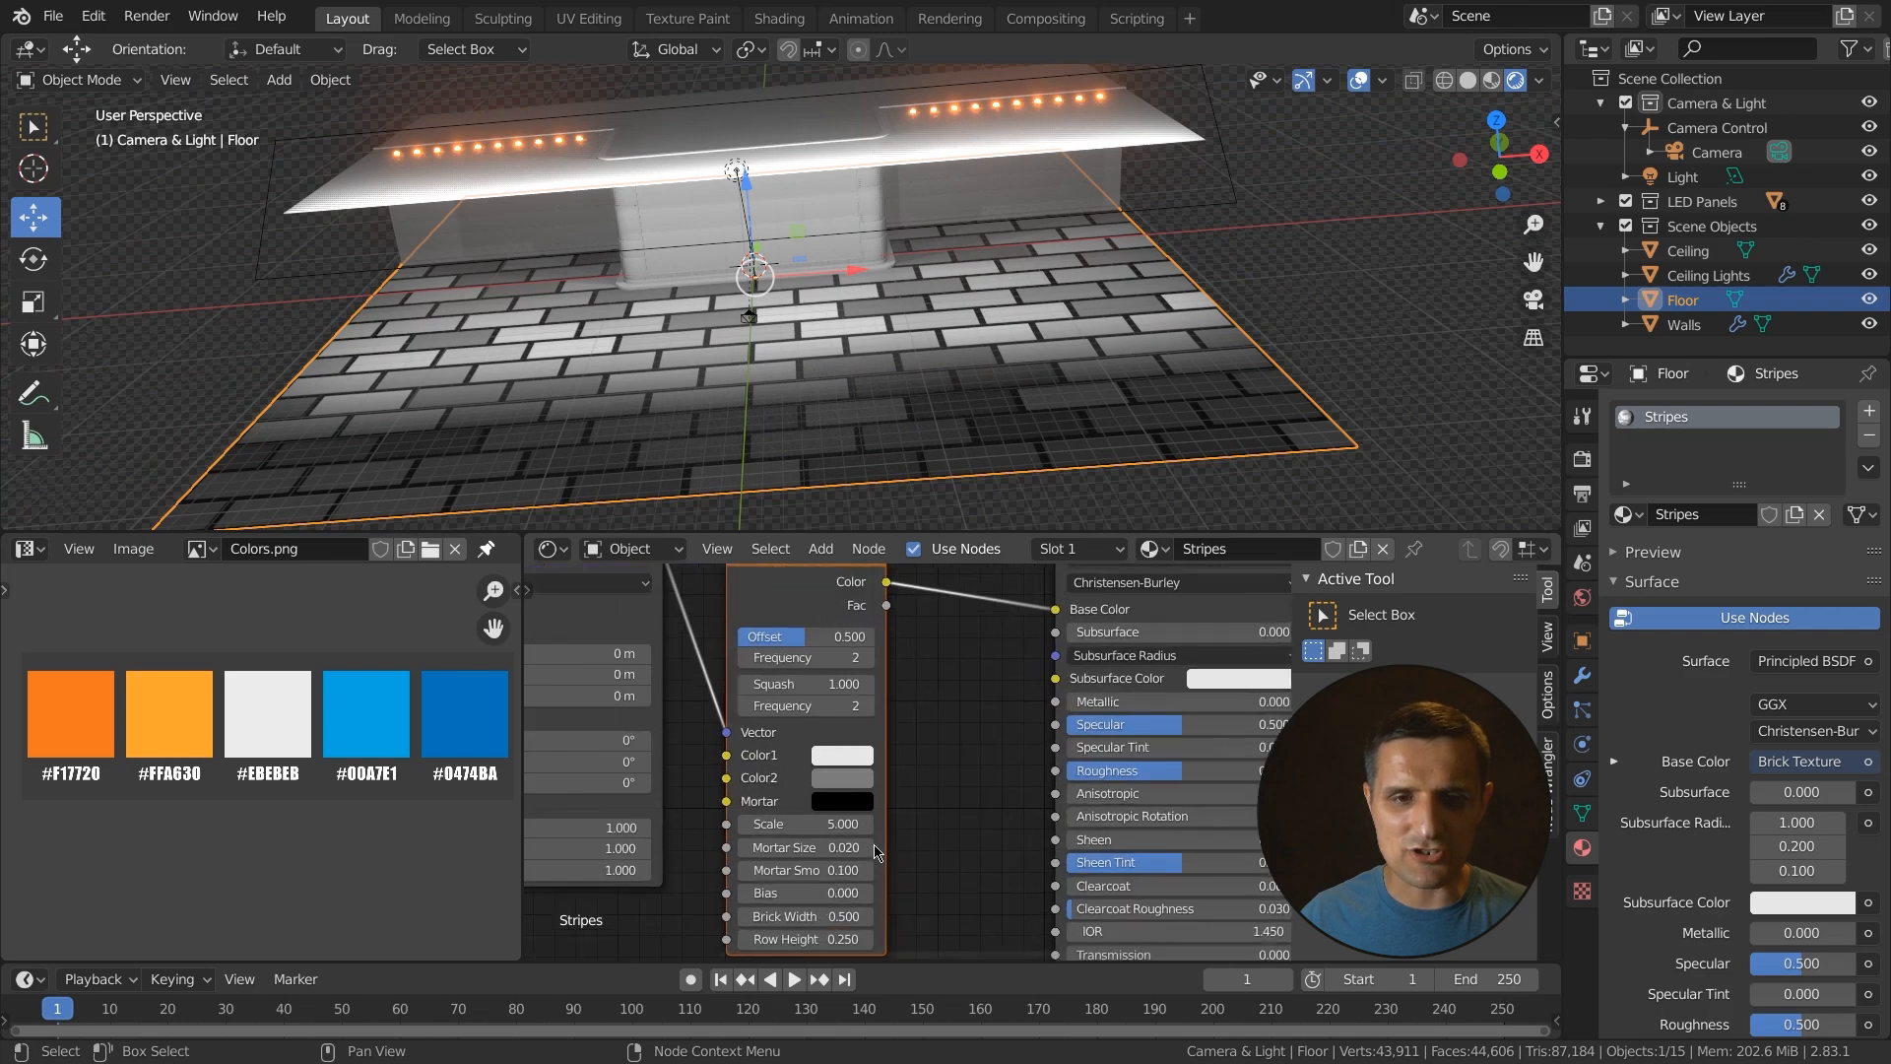
{"action": "double_click", "coordinate": [829, 835]}
{"action": "type", "text": "0"}
{"action": "key", "text": "Return"}
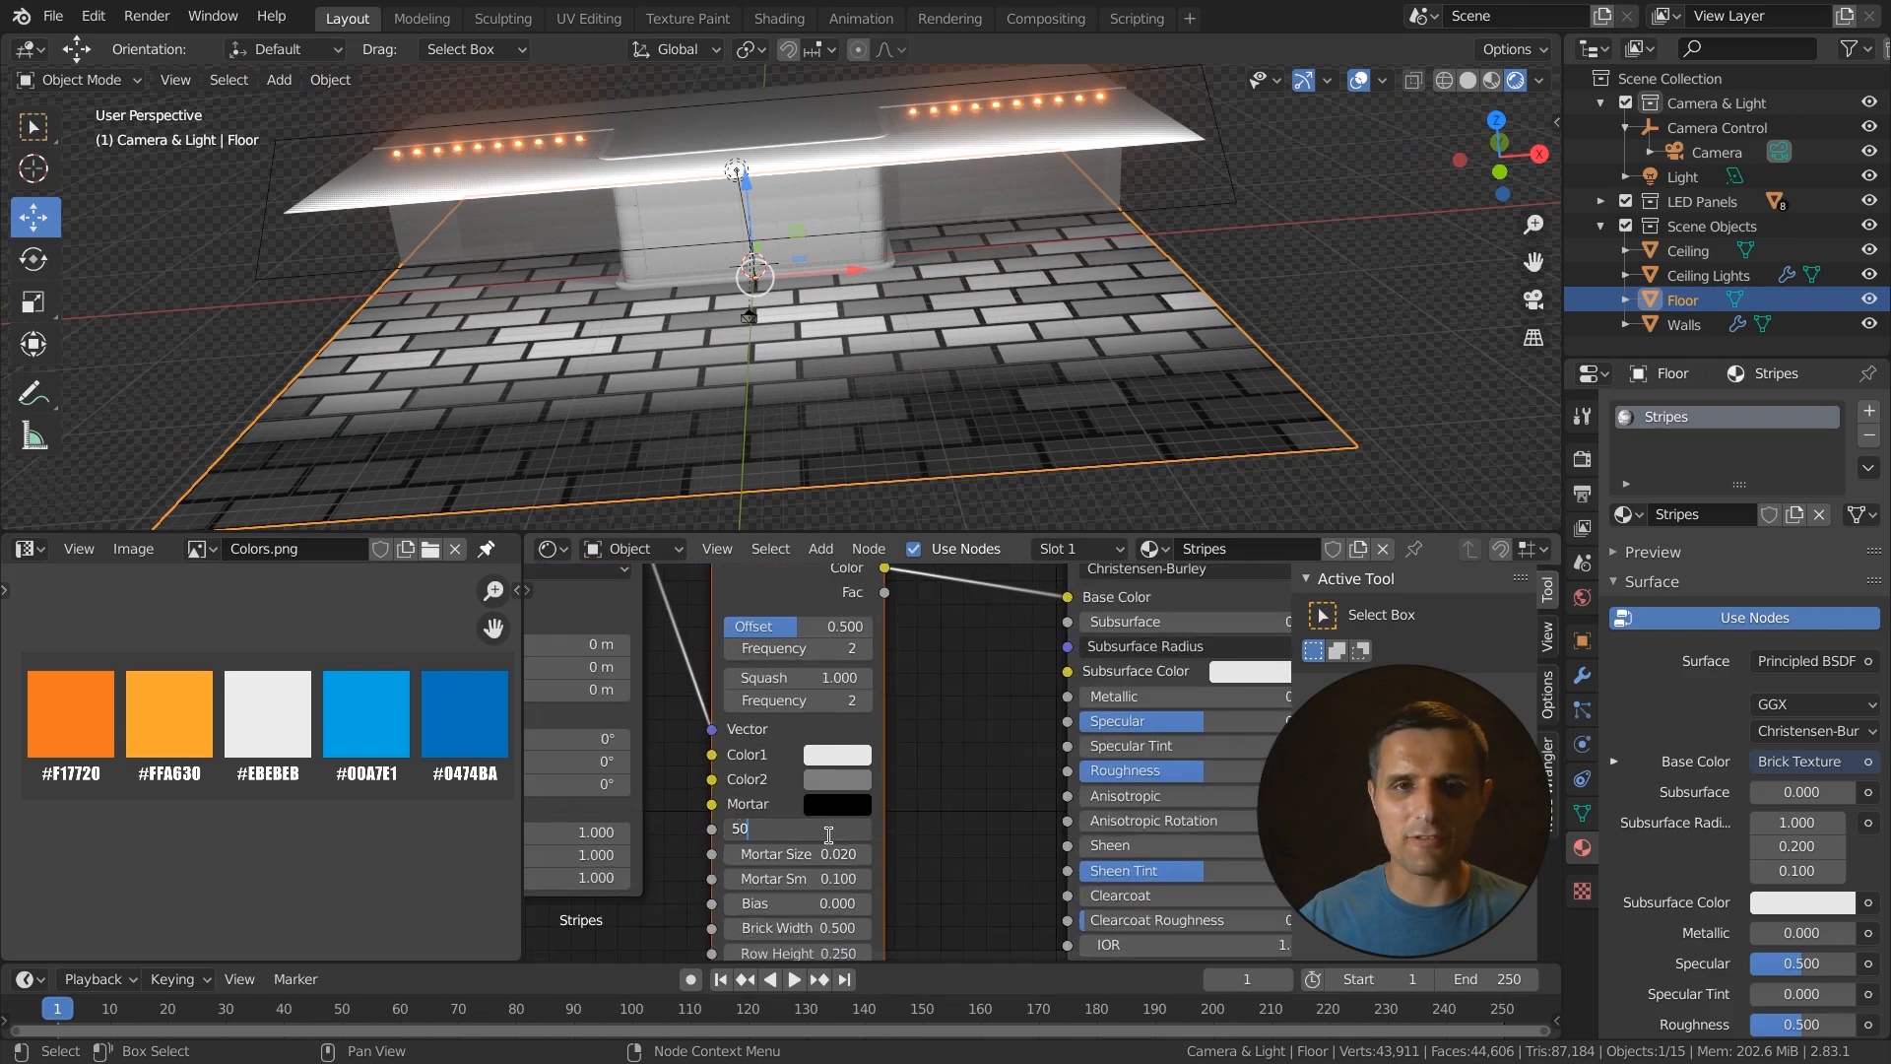
- Set the brick Color1 value to 0.8 and Color2 value to 0.6
{"action": "scroll", "coordinate": [665, 380], "scroll_direction": "up", "scroll_amount": 5}
{"action": "middle_click_drag", "start_coordinate": [666, 380], "coordinate": [729, 423]}
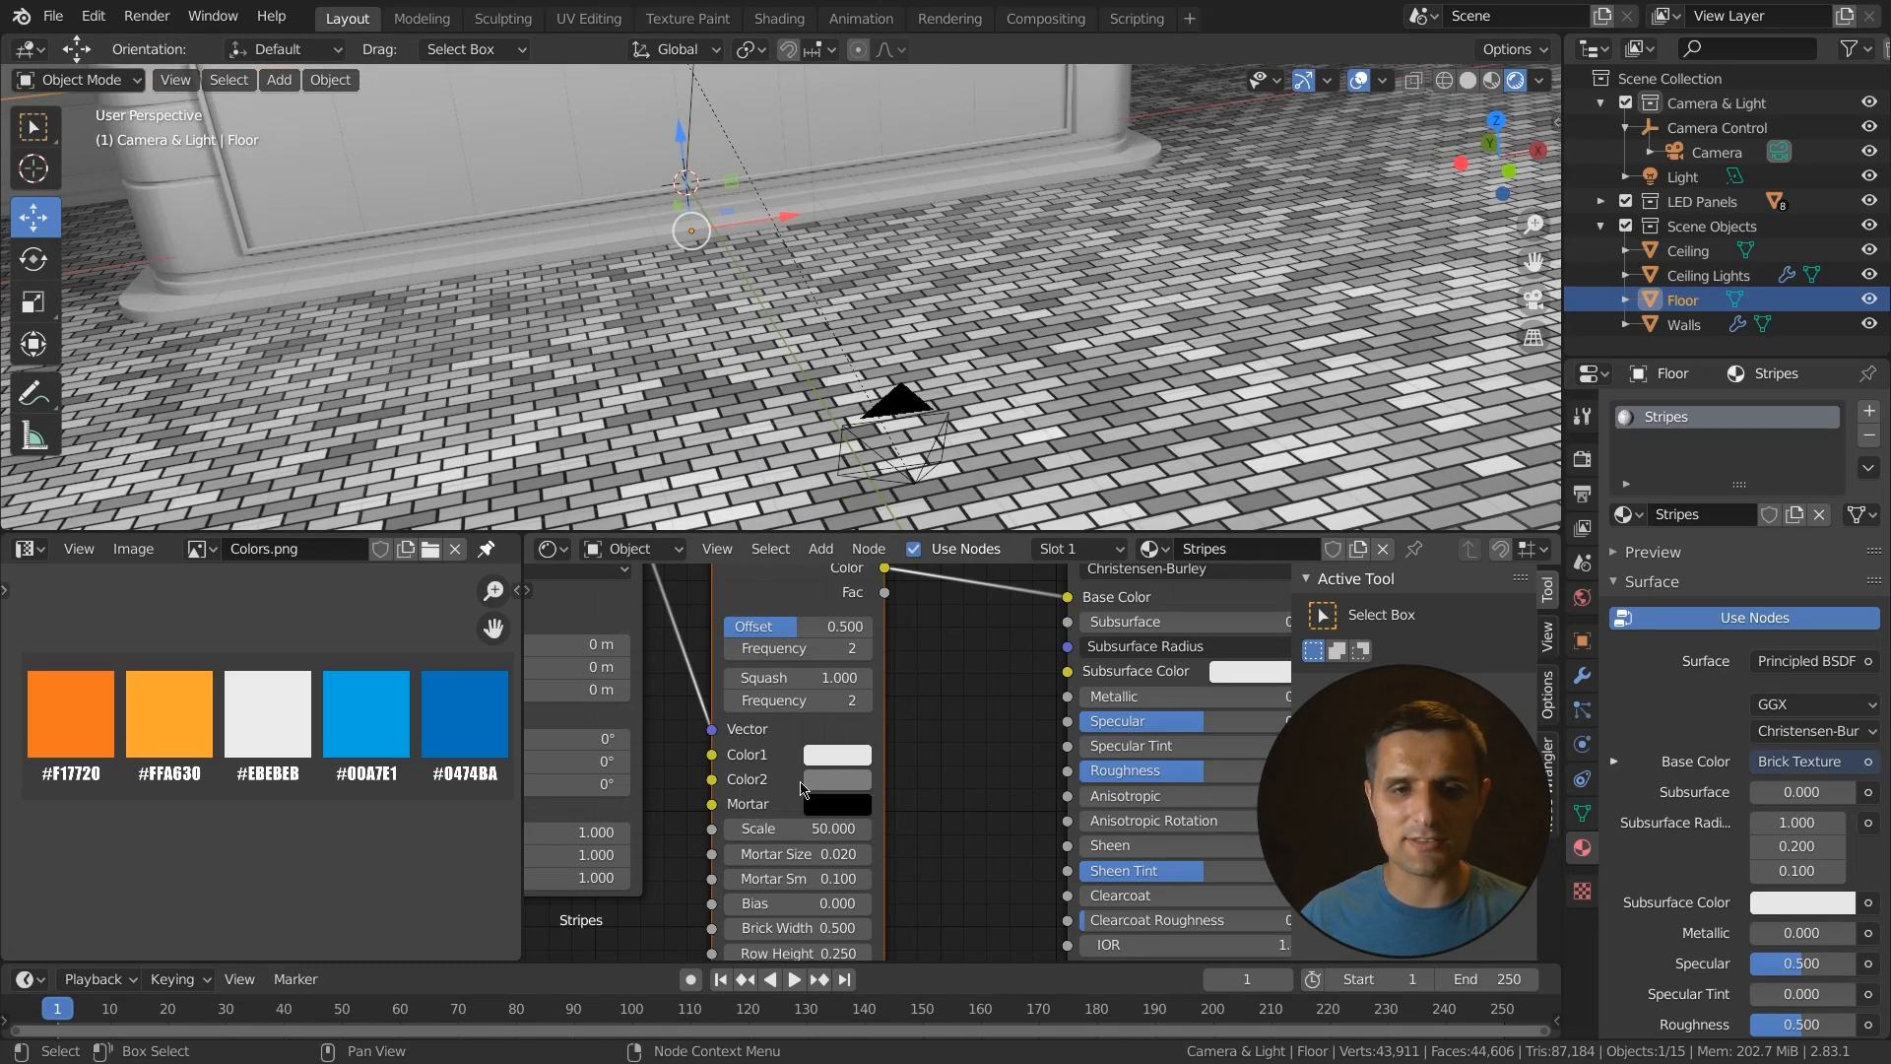
{"action": "left_click", "coordinate": [840, 754]}
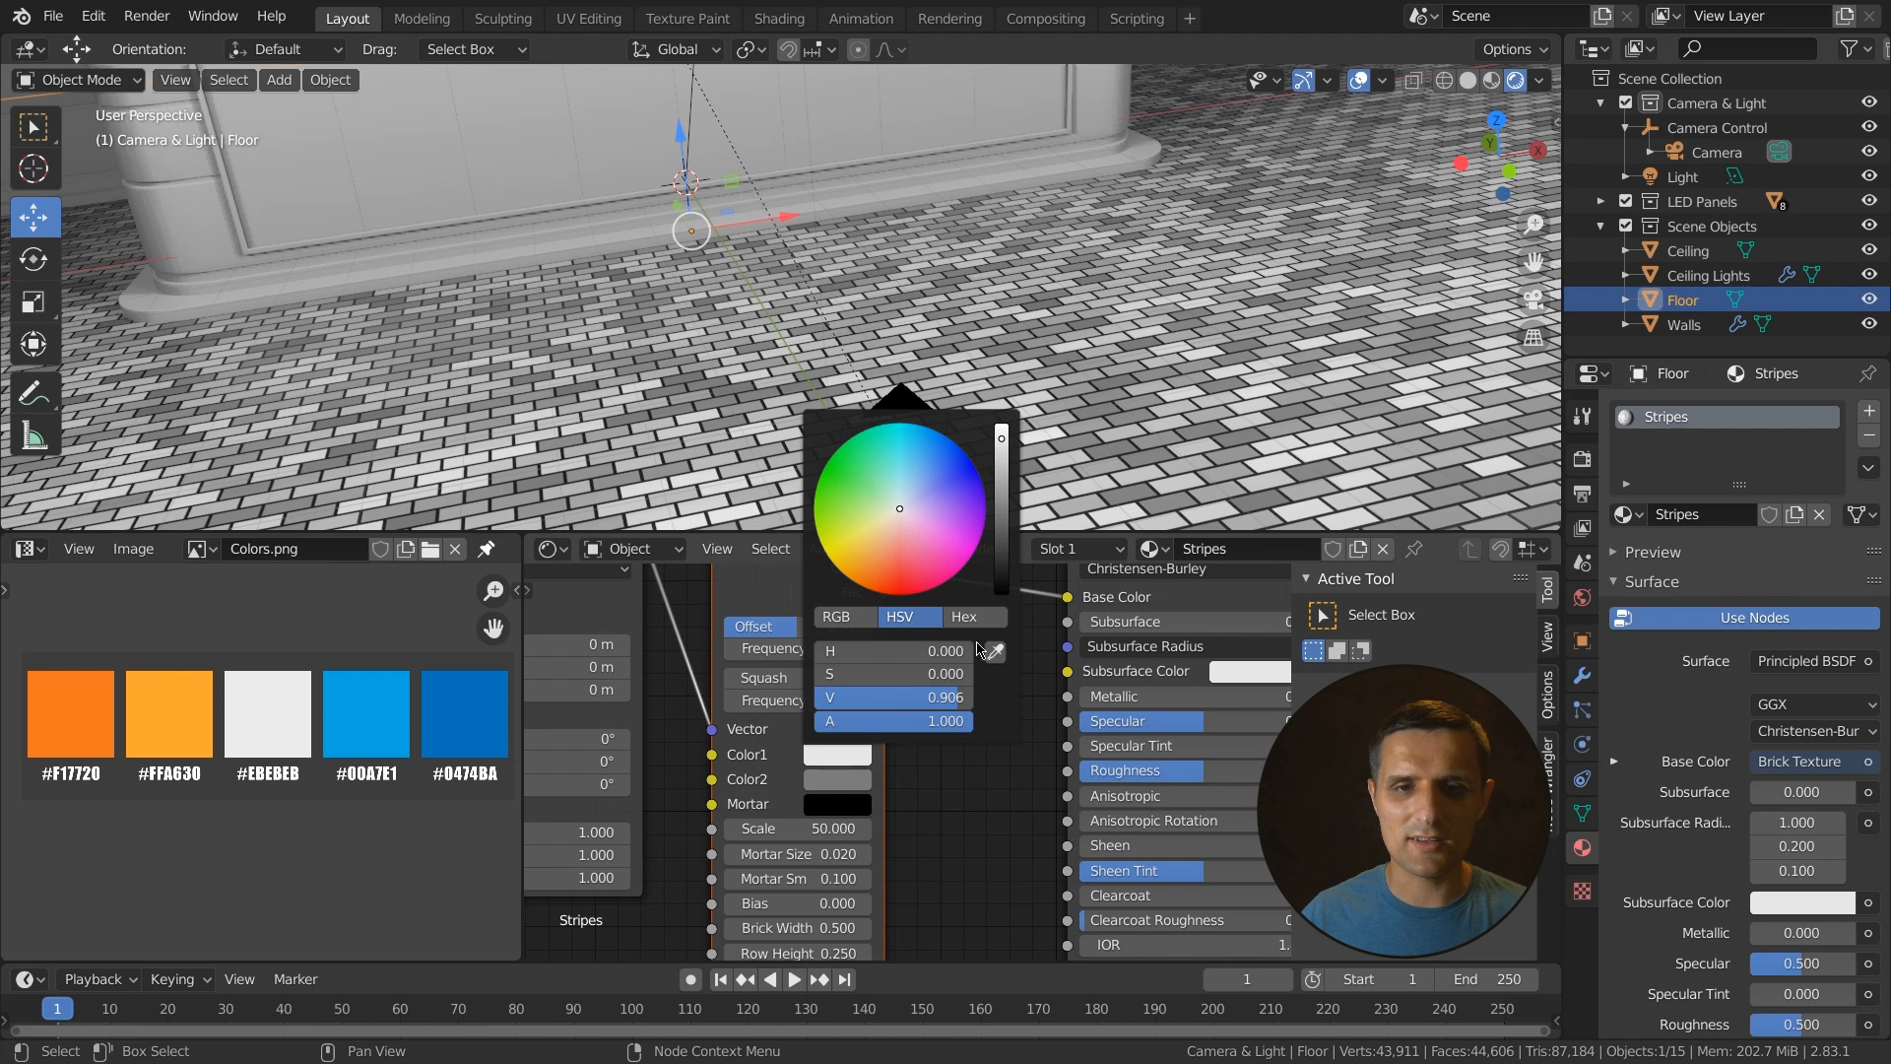
{"action": "left_click", "coordinate": [947, 697]}
{"action": "type", "text": ".8"}
{"action": "key", "text": "Return"}
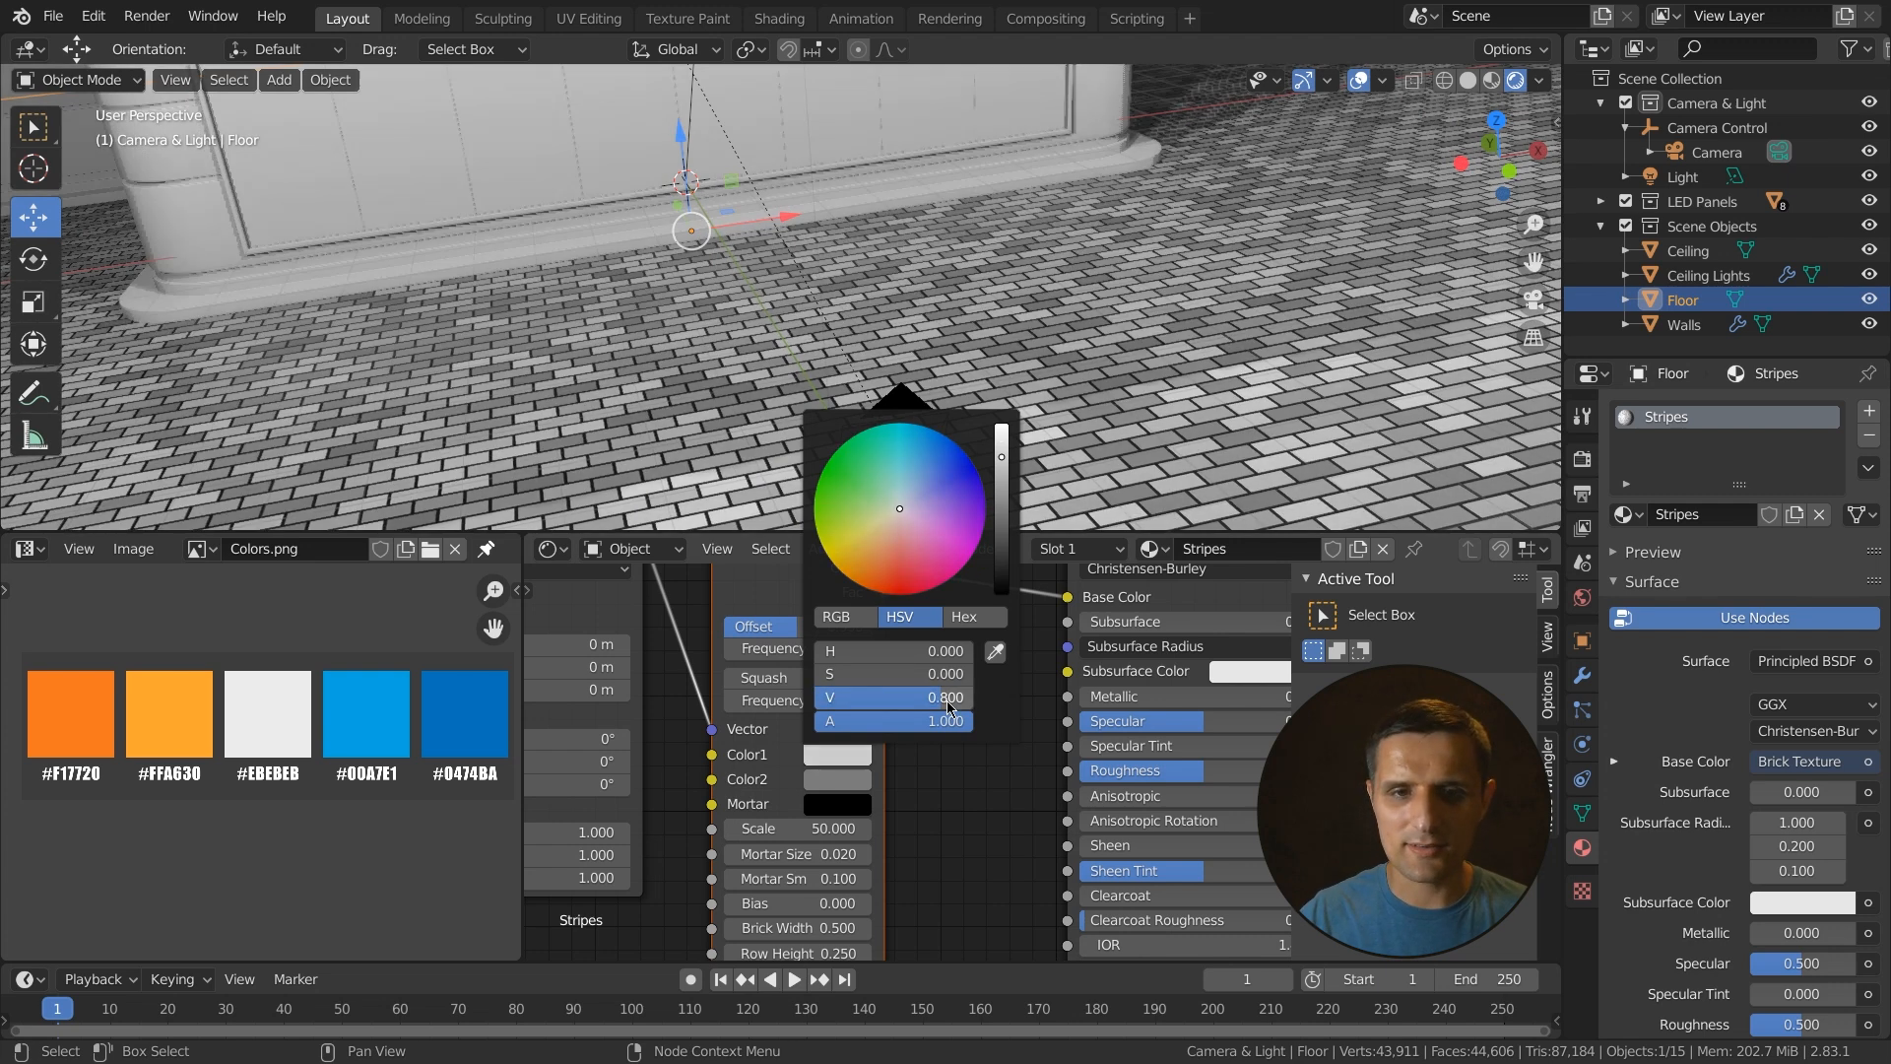
{"action": "left_click", "coordinate": [851, 785]}
{"action": "left_click", "coordinate": [937, 721]}
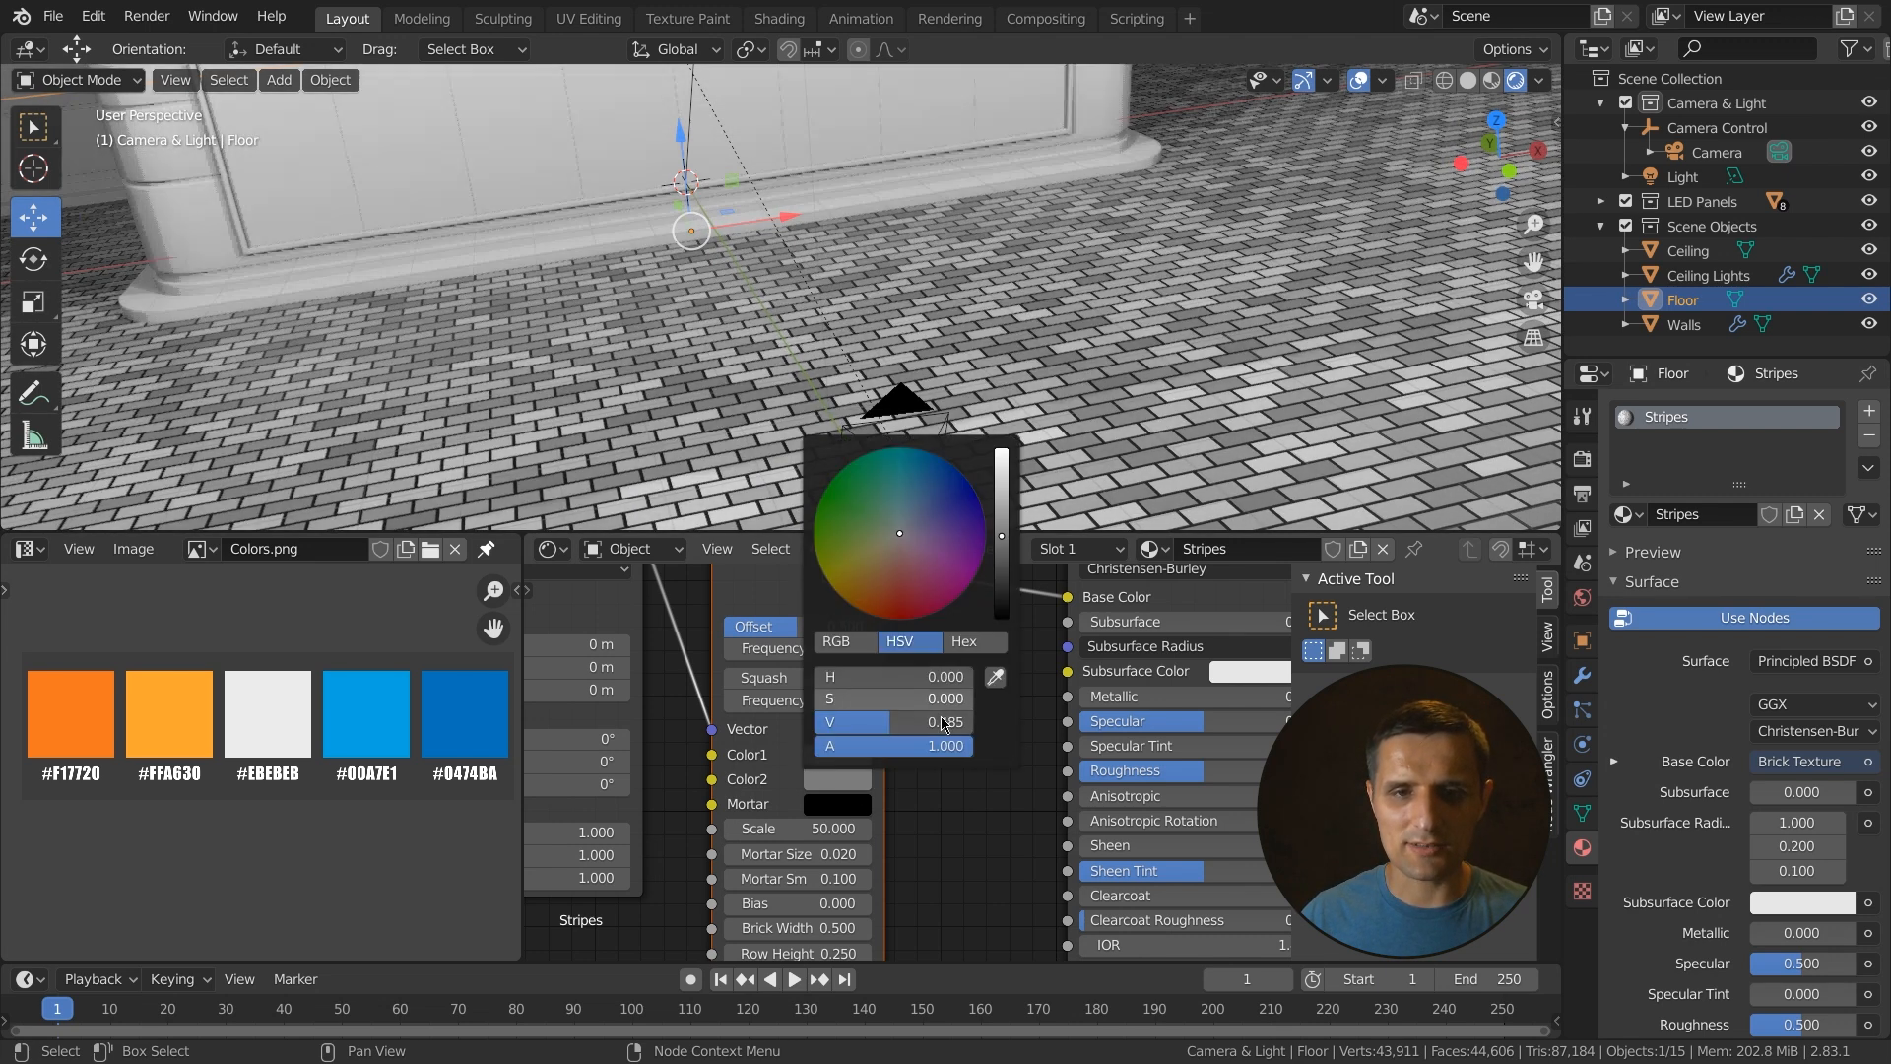
{"action": "type", "text": ".6"}
{"action": "key", "text": "Return"}
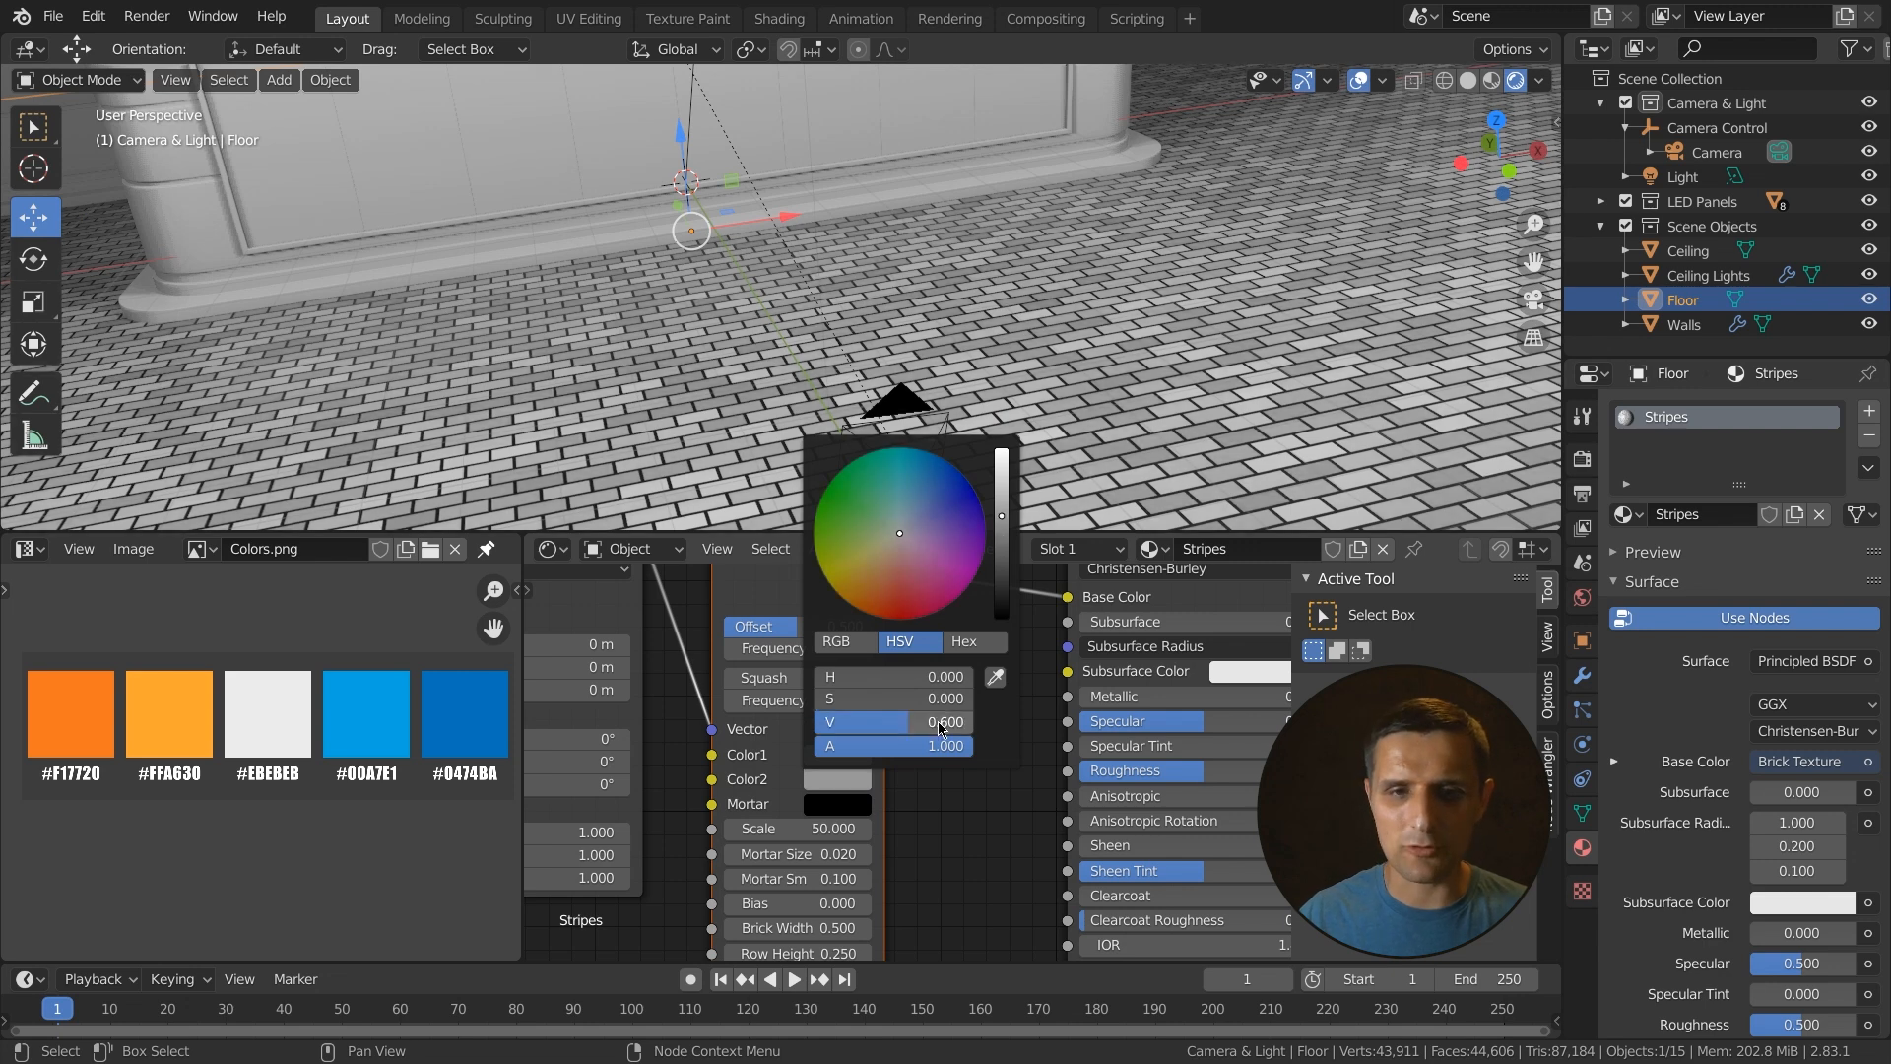
- Set the brick Mortar color's value to 0.4
{"action": "left_click", "coordinate": [856, 803]}
{"action": "left_click", "coordinate": [901, 746]}
{"action": "type", "text": ".4"}
{"action": "key", "text": "Return"}
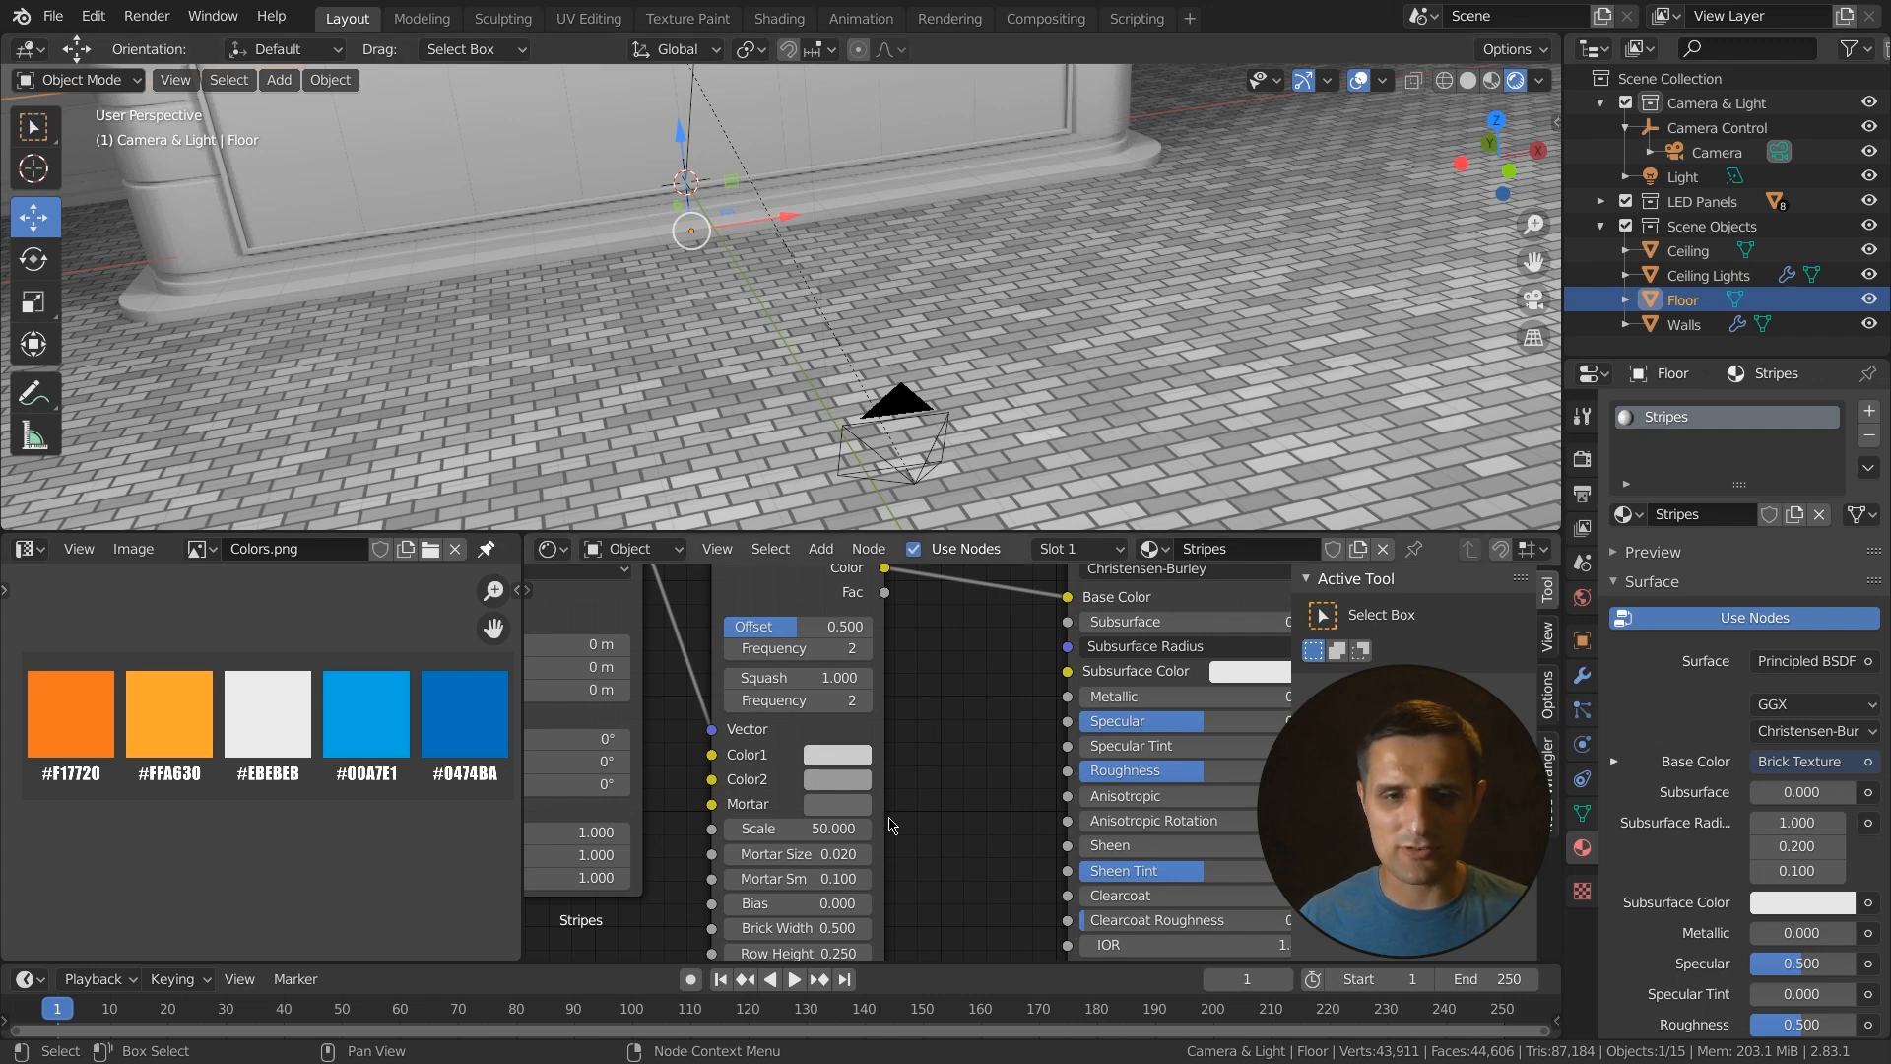
- Set the Brick Texture's Brick Width to 100 to create stripes
{"action": "middle_click_drag", "start_coordinate": [937, 879], "coordinate": [935, 845]}
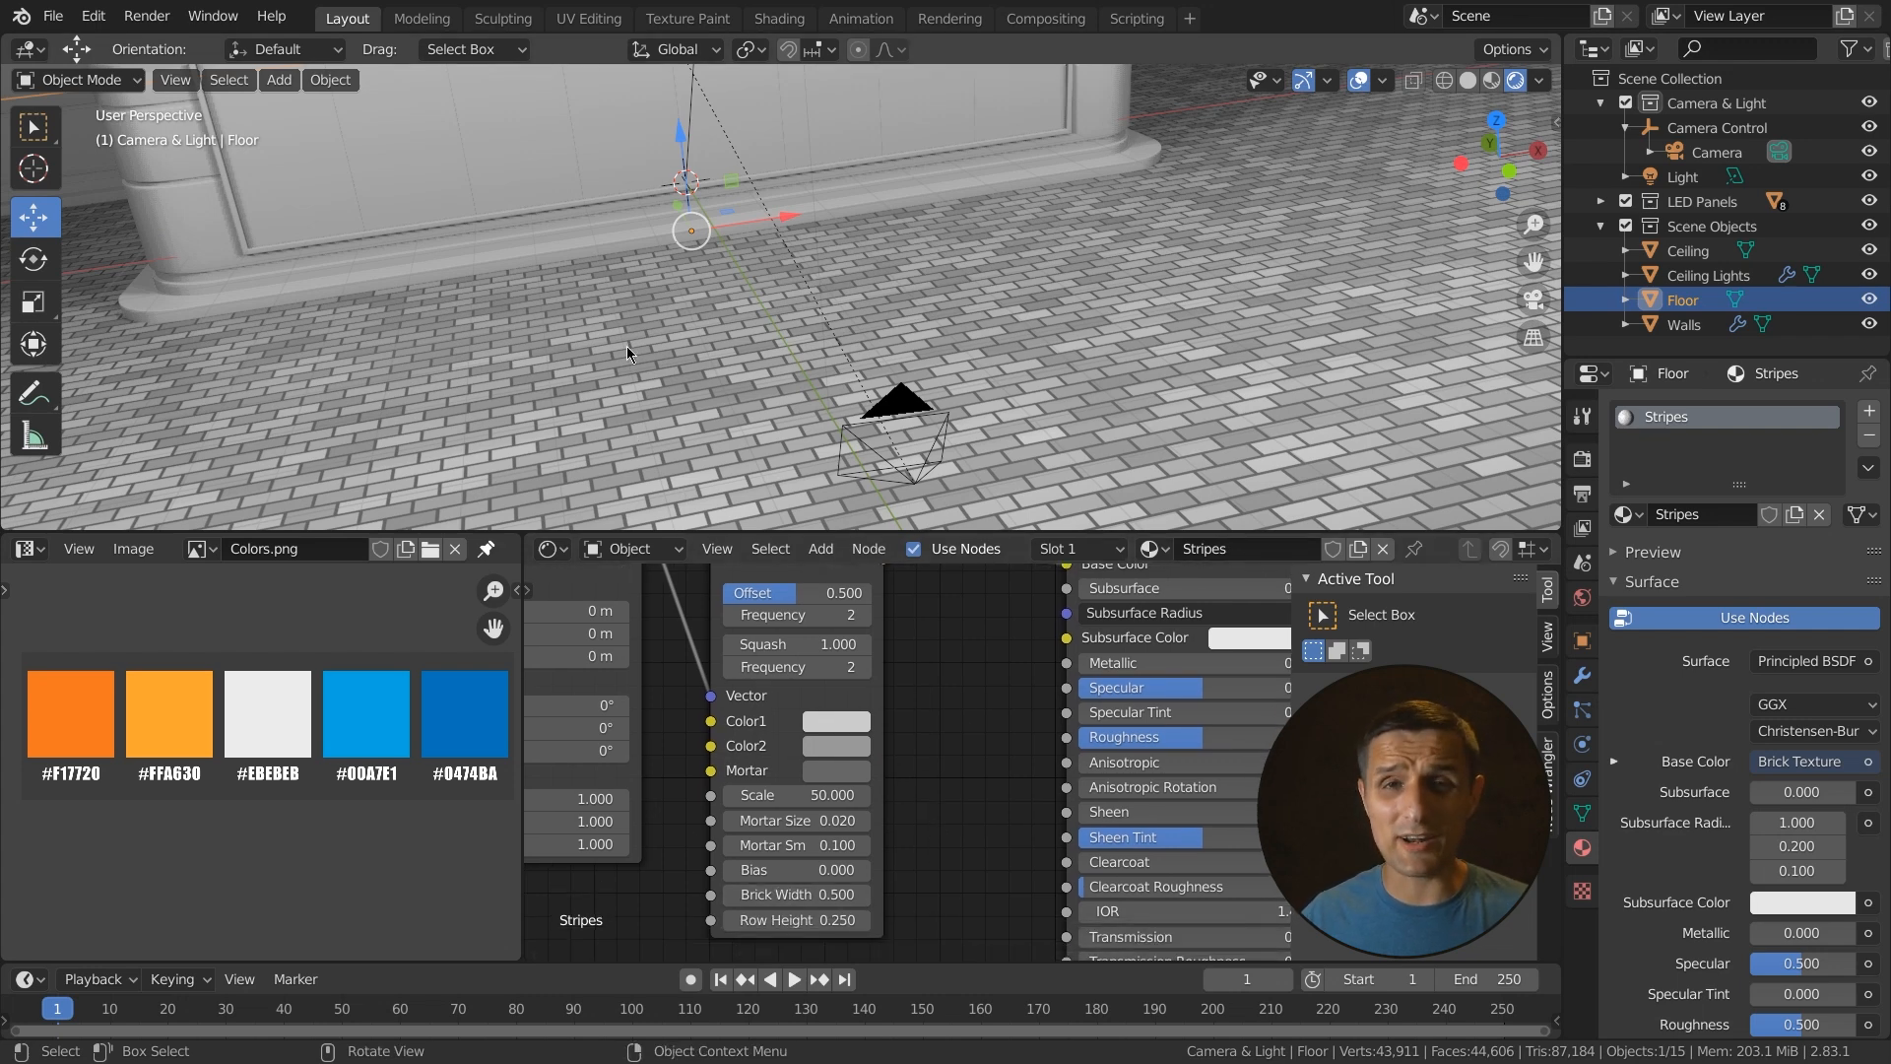
{"action": "left_click_drag", "start_coordinate": [795, 896], "coordinate": [1109, 896]}
{"action": "left_click", "coordinate": [771, 896]}
{"action": "type", "text": "100"}
{"action": "key", "text": "Return"}
- Rotate the Floor object 90° about the Z axis
{"action": "scroll", "coordinate": [774, 405], "scroll_direction": "down", "scroll_amount": 3}
{"action": "middle_click_drag", "start_coordinate": [870, 380], "coordinate": [834, 369], "text": "shift"}
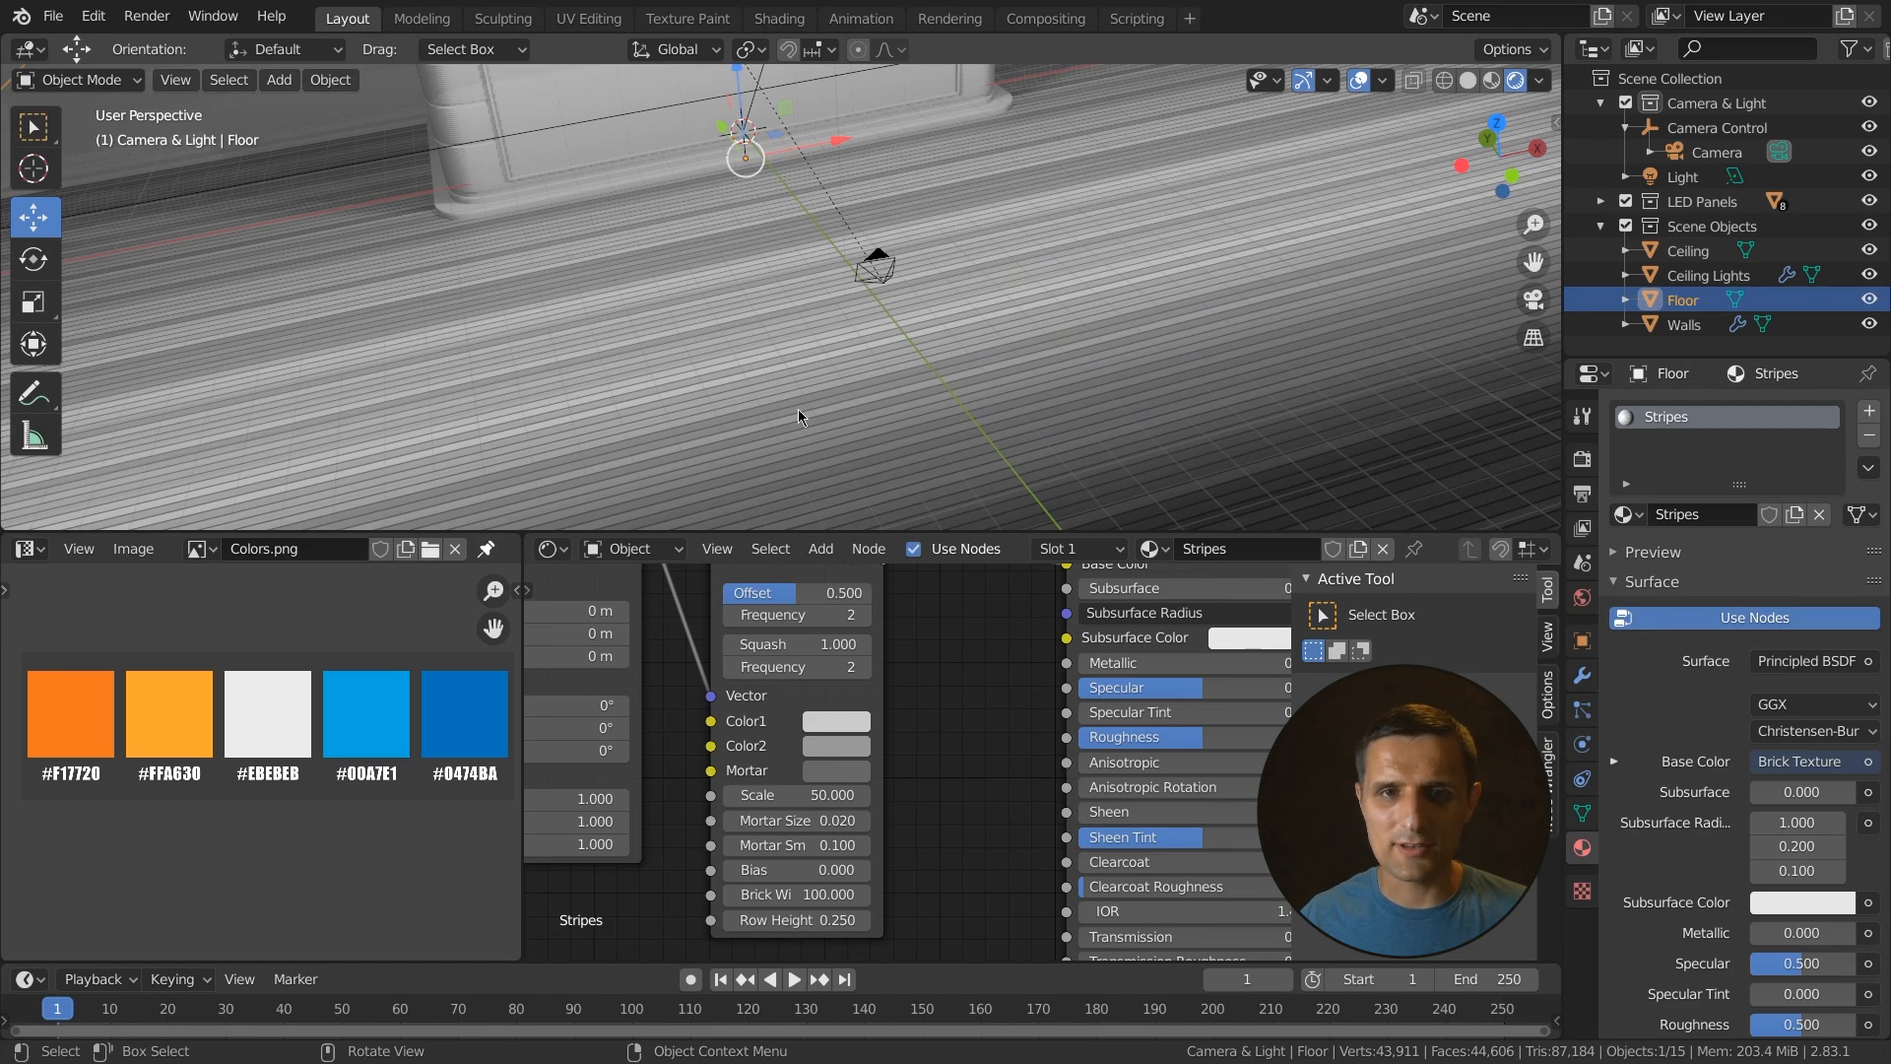
{"action": "scroll", "coordinate": [763, 414], "scroll_direction": "down", "scroll_amount": 3}
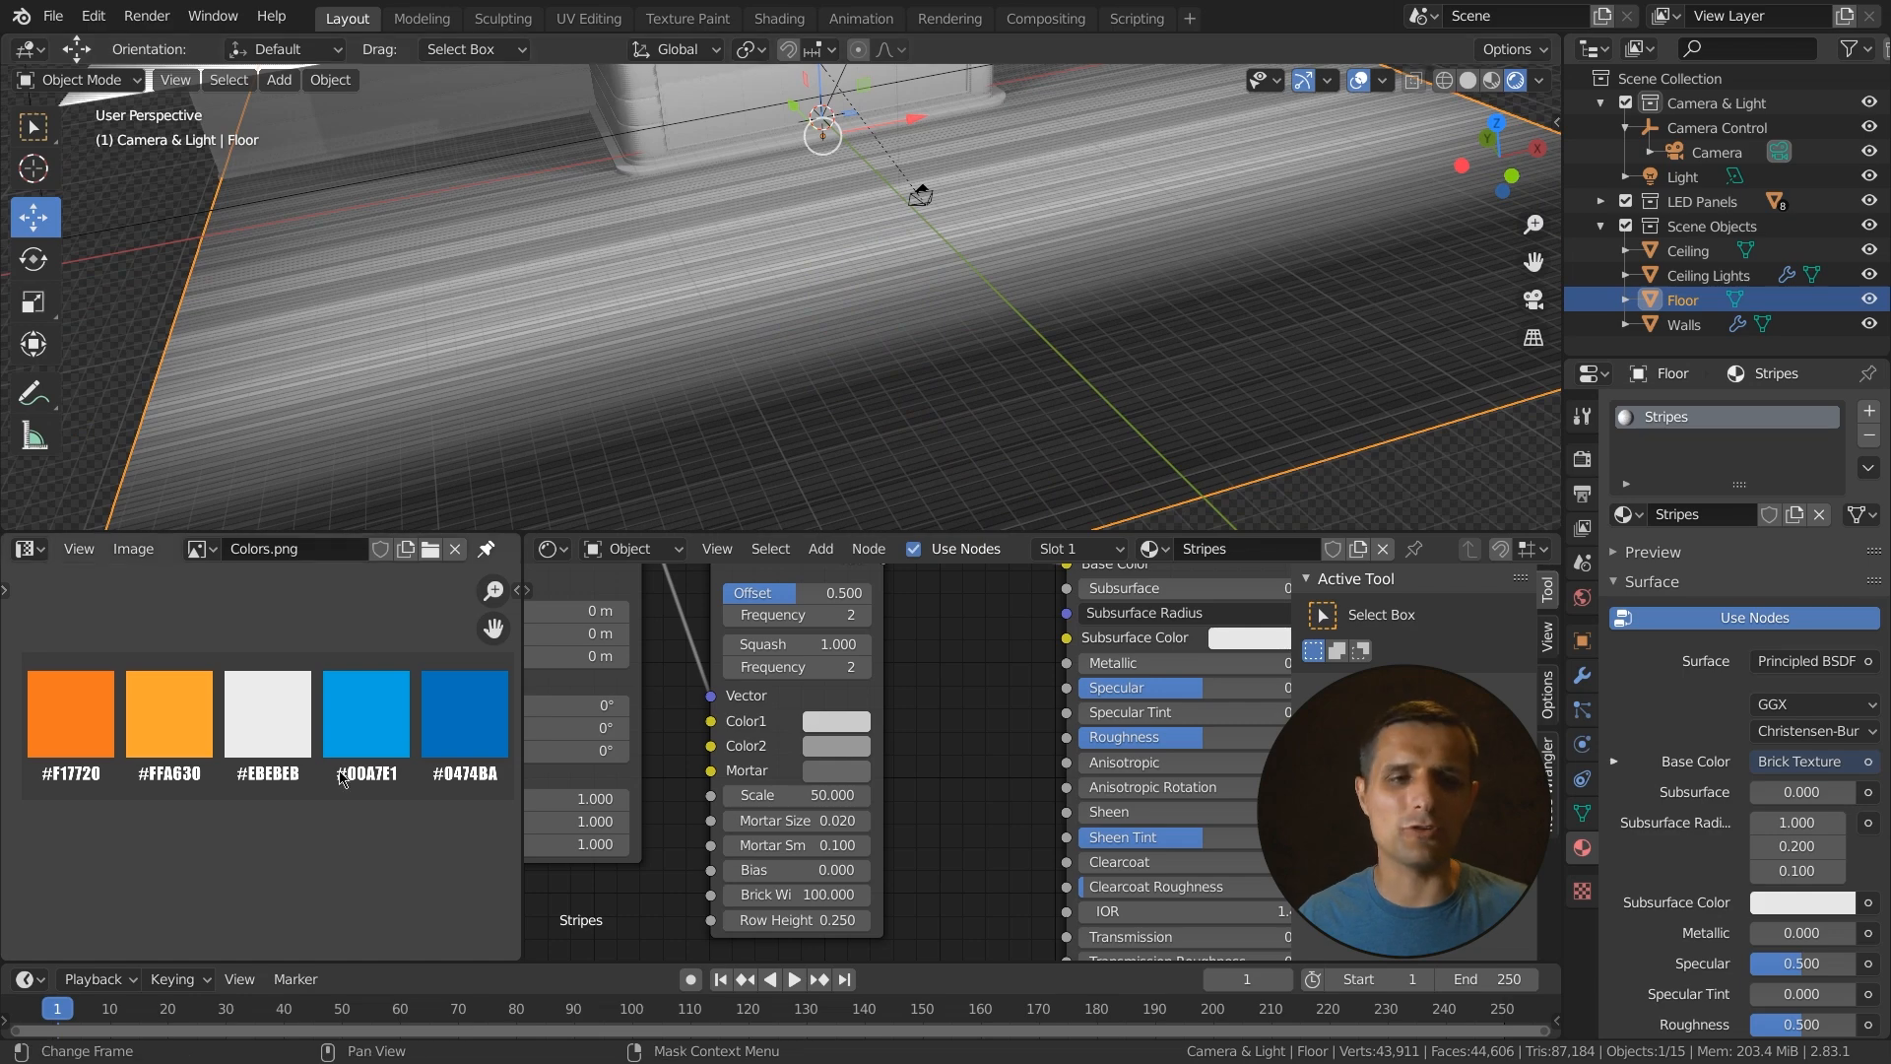
{"action": "middle_click_drag", "start_coordinate": [860, 376], "coordinate": [886, 372]}
{"action": "key", "text": "r"}
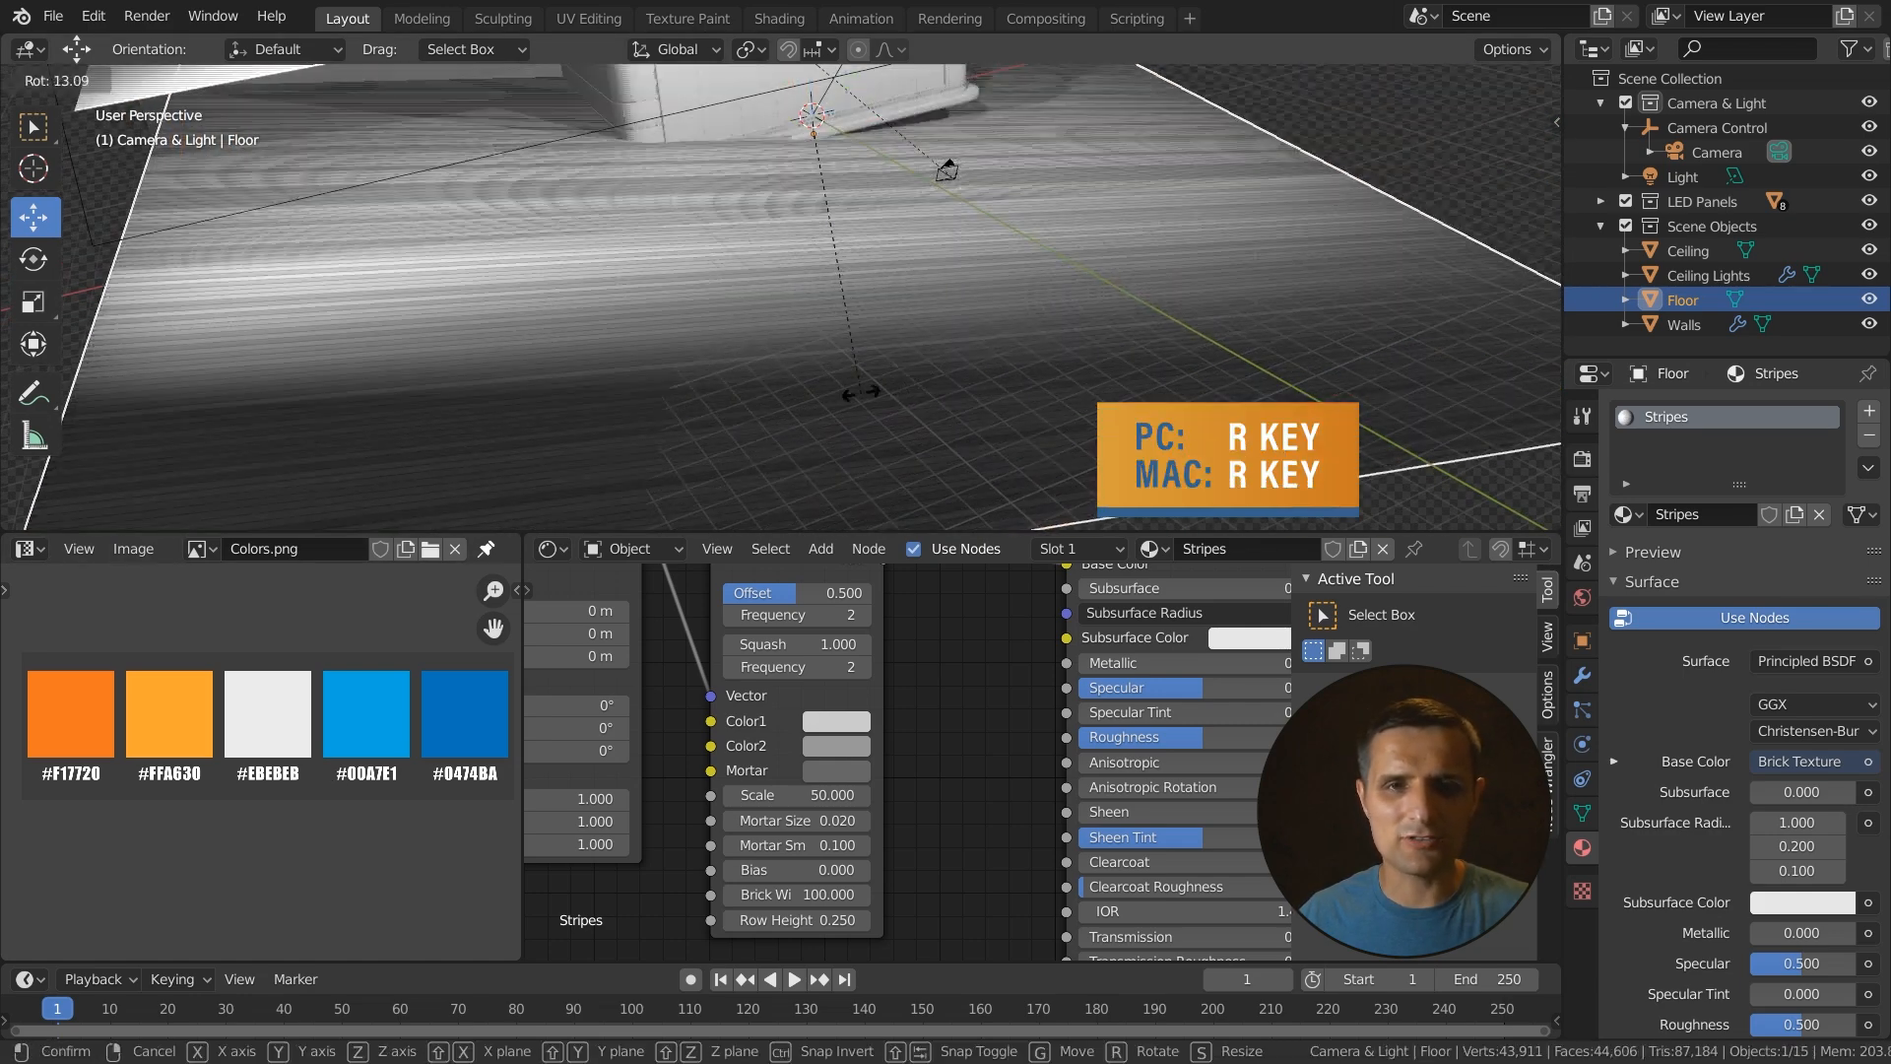
{"action": "key", "text": "z"}
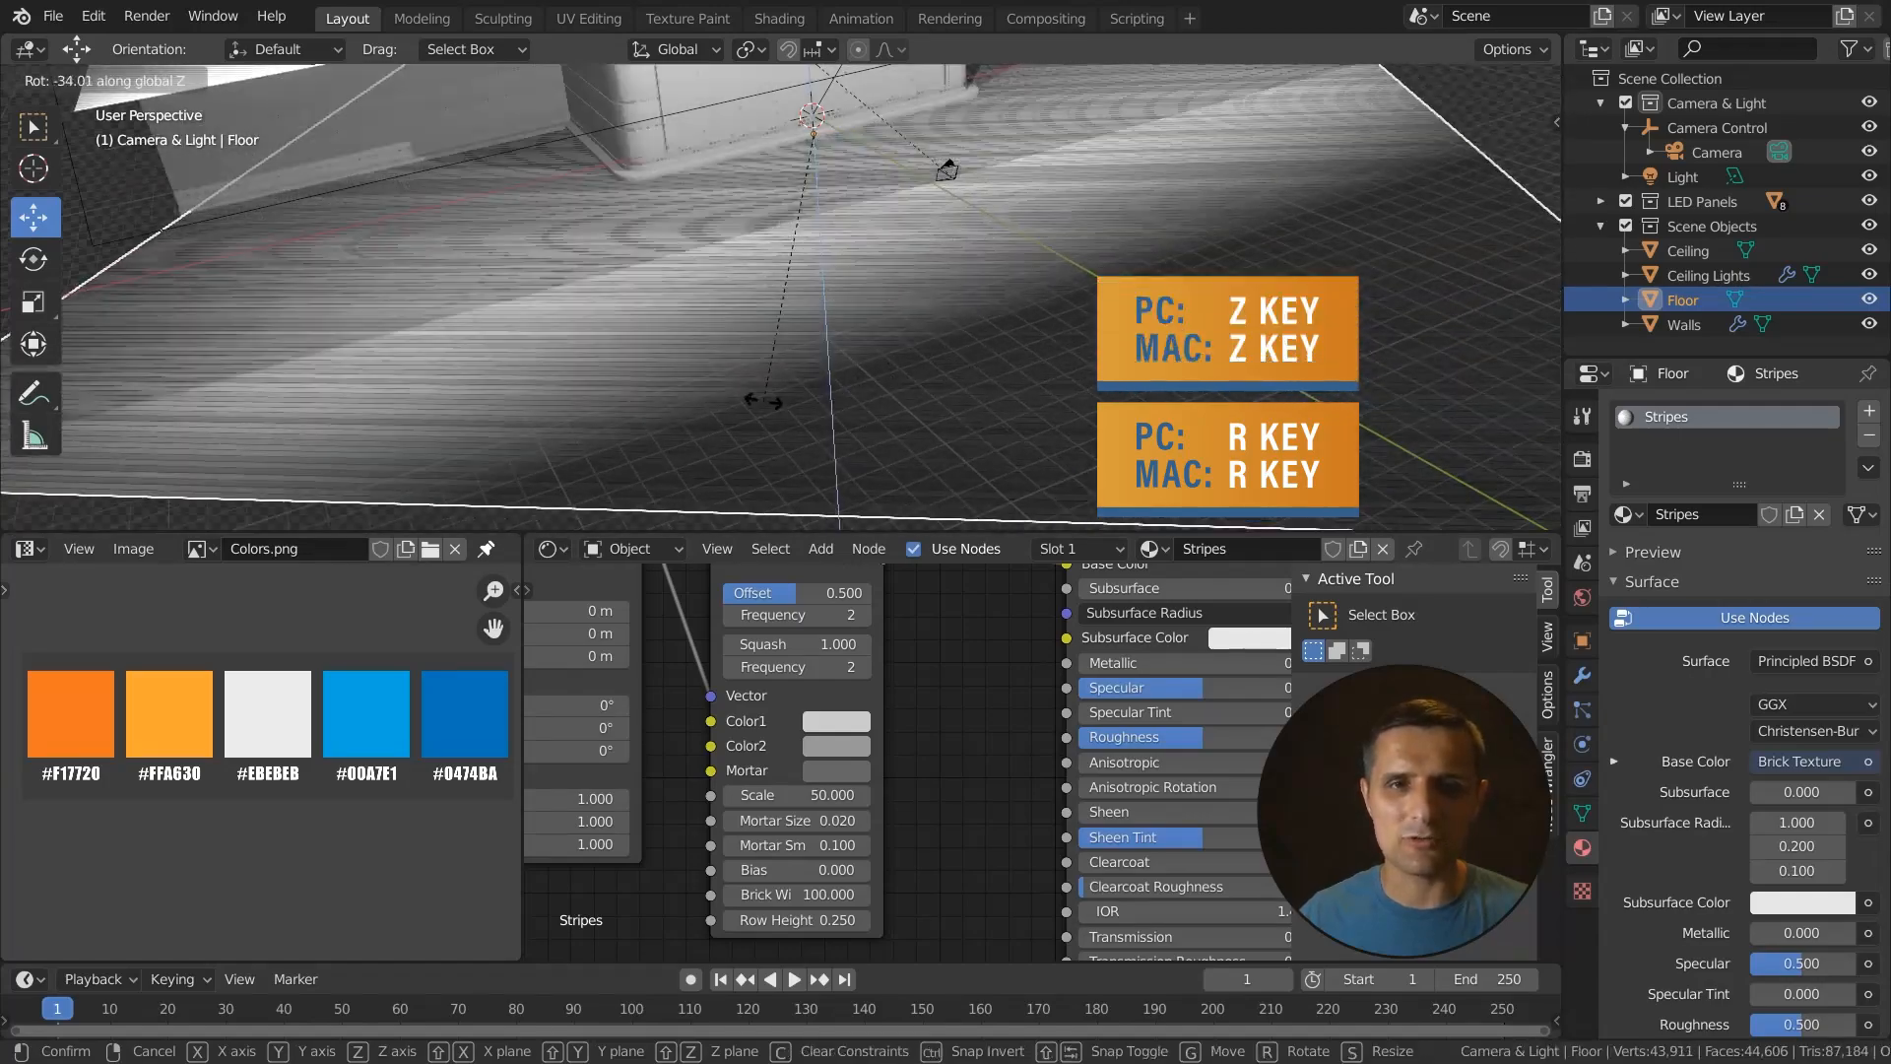
{"action": "type", "text": "90"}
{"action": "key", "text": "Return"}
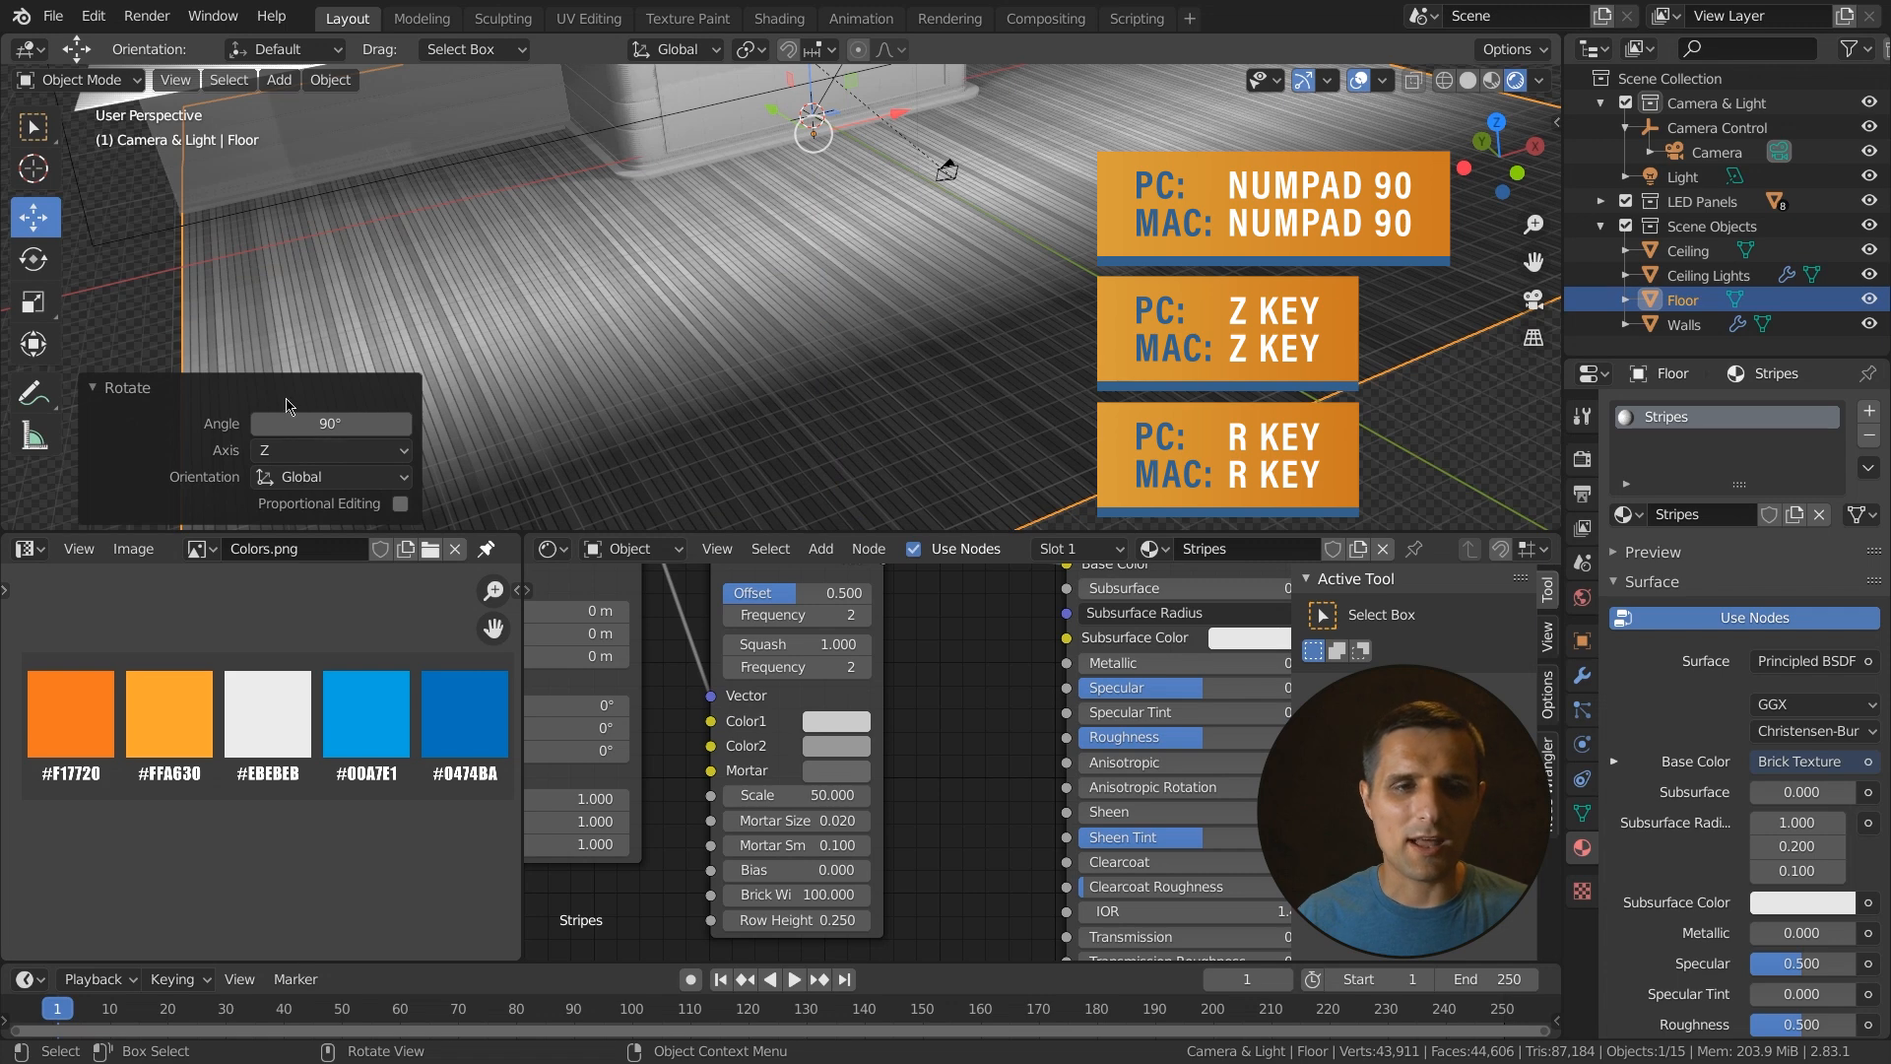
- Reconnect the Brick Texture's color output from Base Color to the Roughness input of the Principled BSDF
{"action": "scroll", "coordinate": [800, 403], "scroll_direction": "up", "scroll_amount": 1}
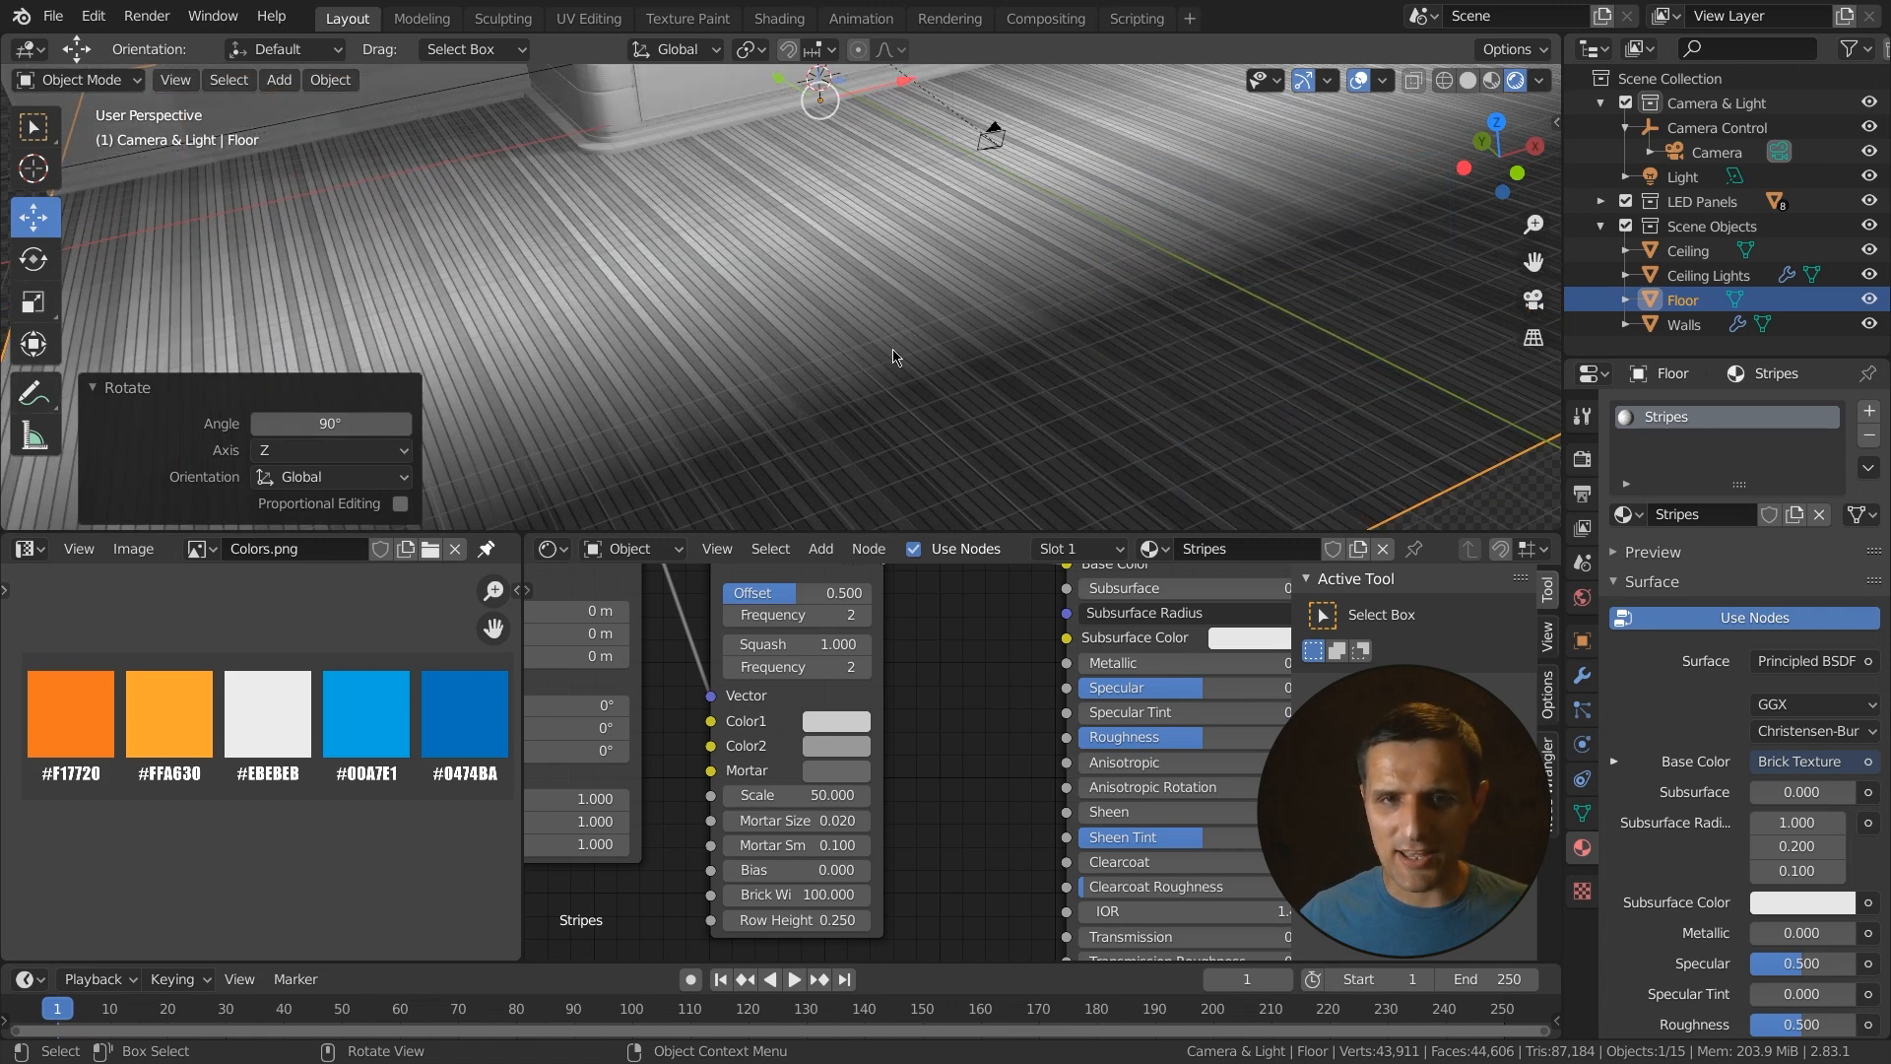
{"action": "left_click", "coordinate": [1581, 640]}
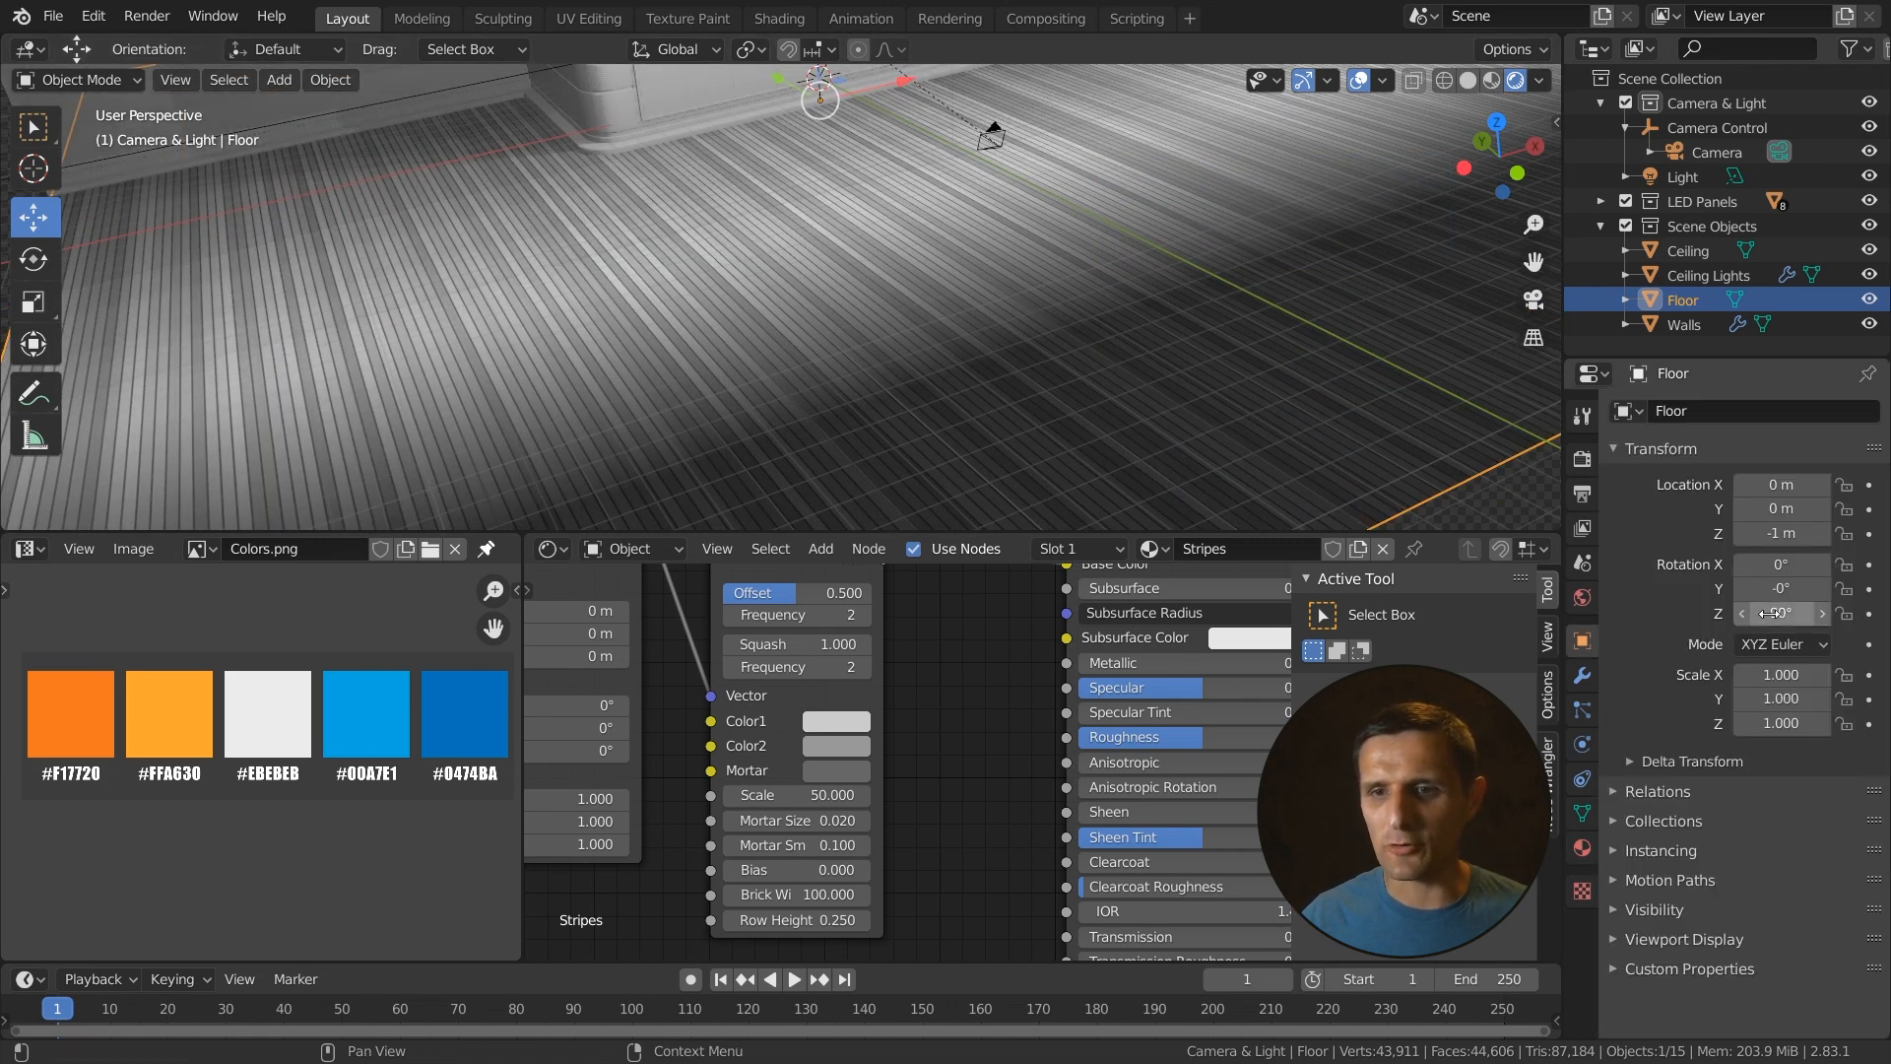
{"action": "scroll", "coordinate": [949, 368], "scroll_direction": "down", "scroll_amount": 2}
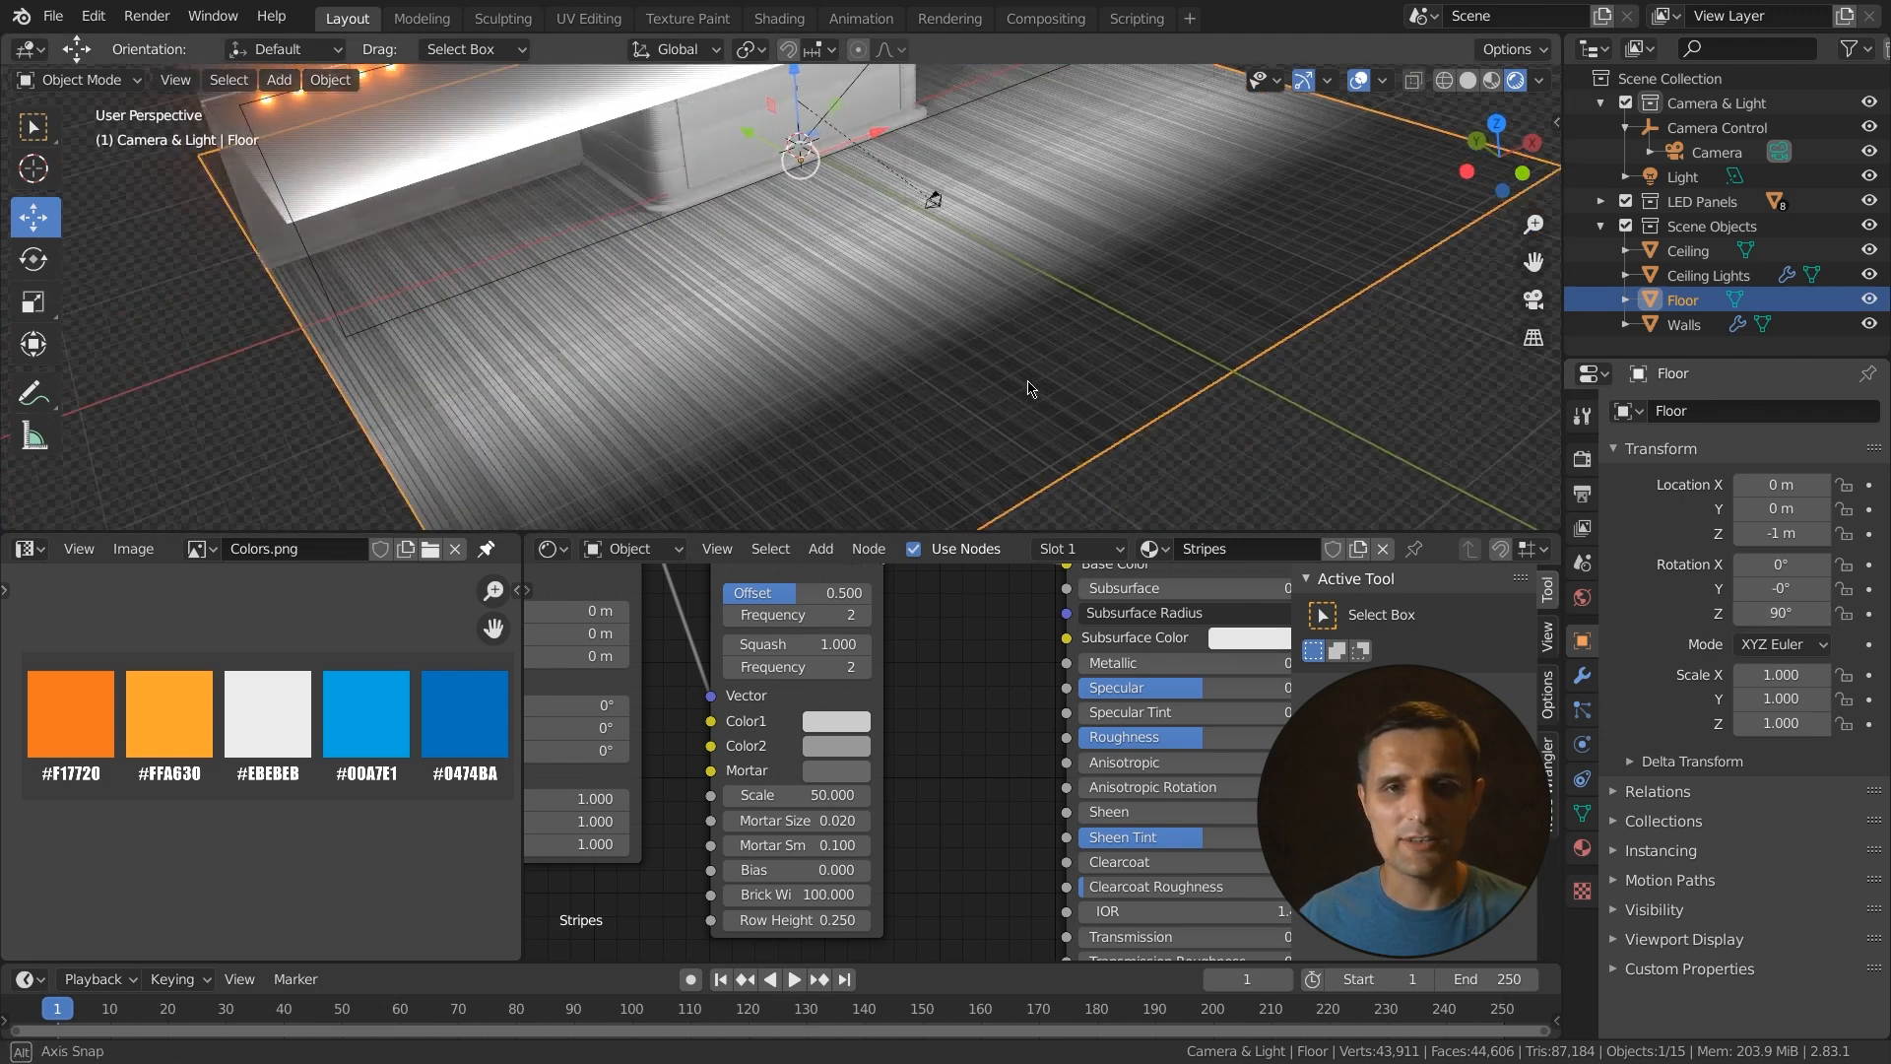
{"action": "scroll", "coordinate": [958, 794], "scroll_direction": "down", "scroll_amount": 2}
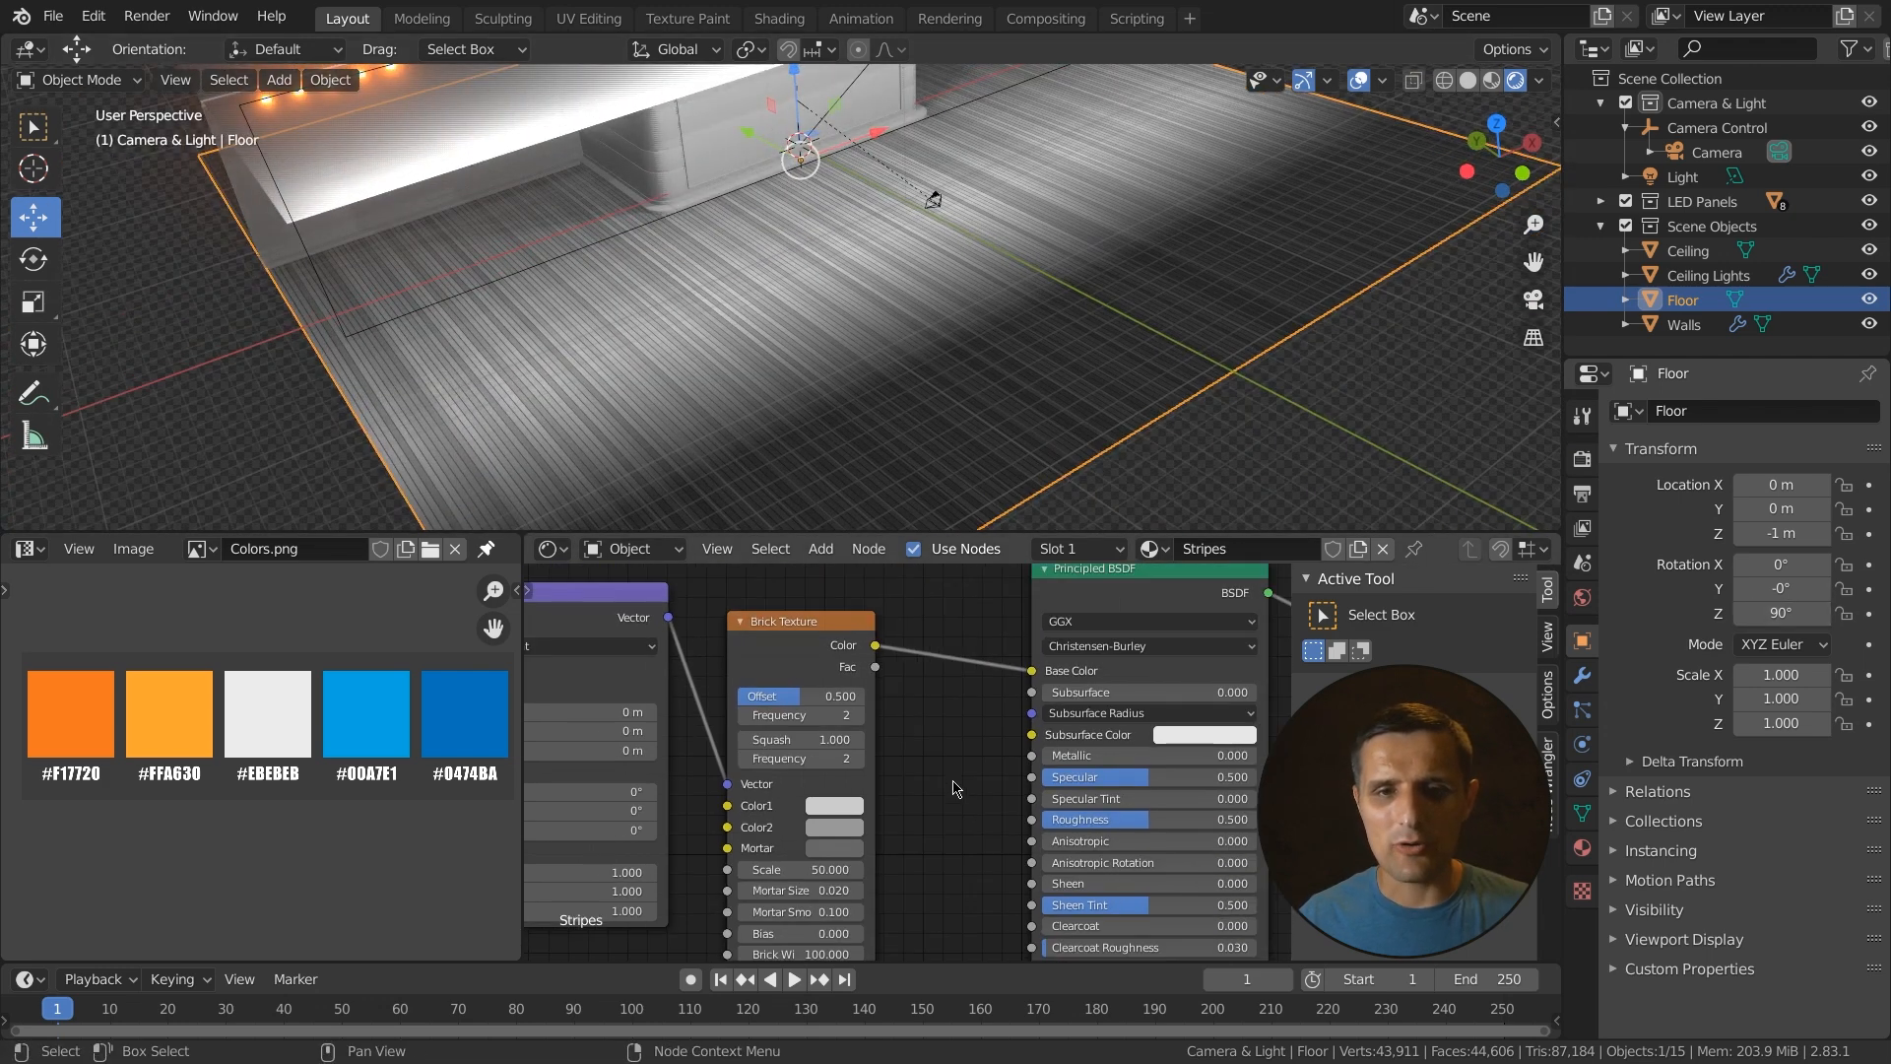
{"action": "middle_click_drag", "start_coordinate": [956, 787], "coordinate": [963, 751]}
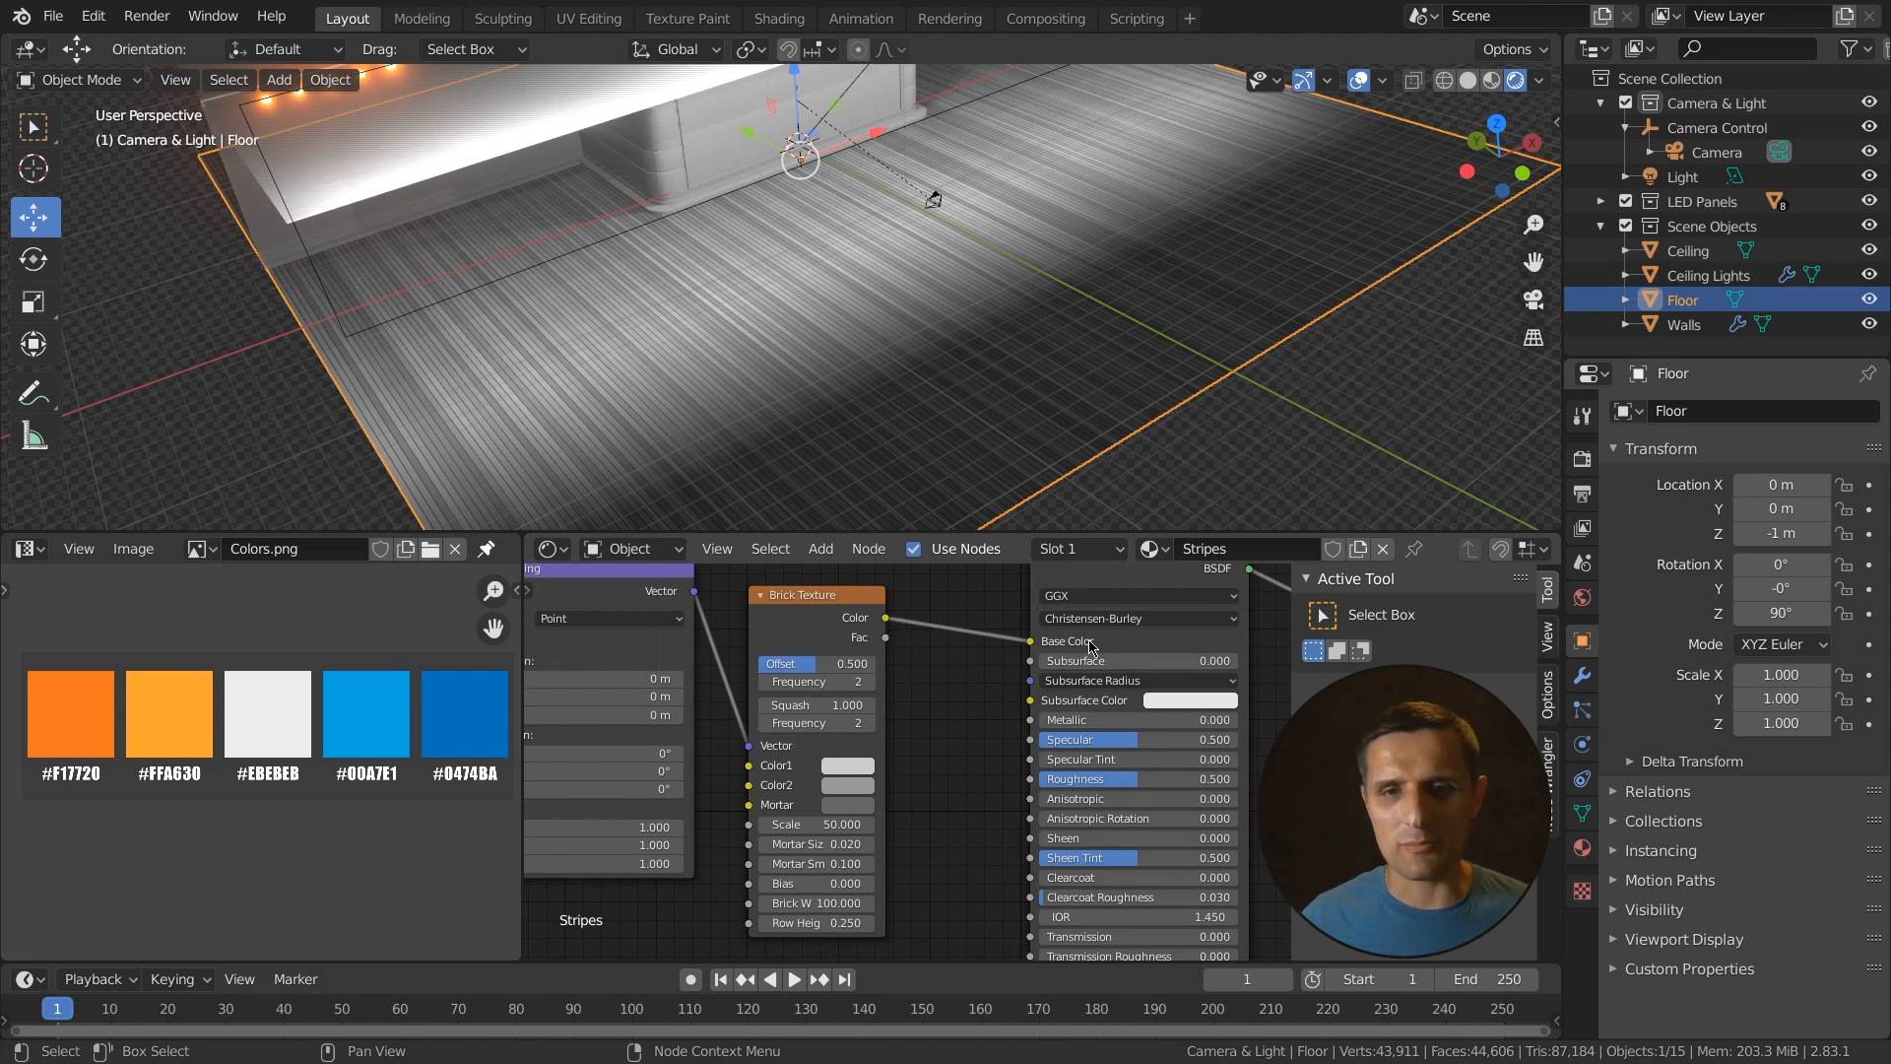
{"action": "scroll", "coordinate": [1022, 737], "scroll_direction": "up", "scroll_amount": 3}
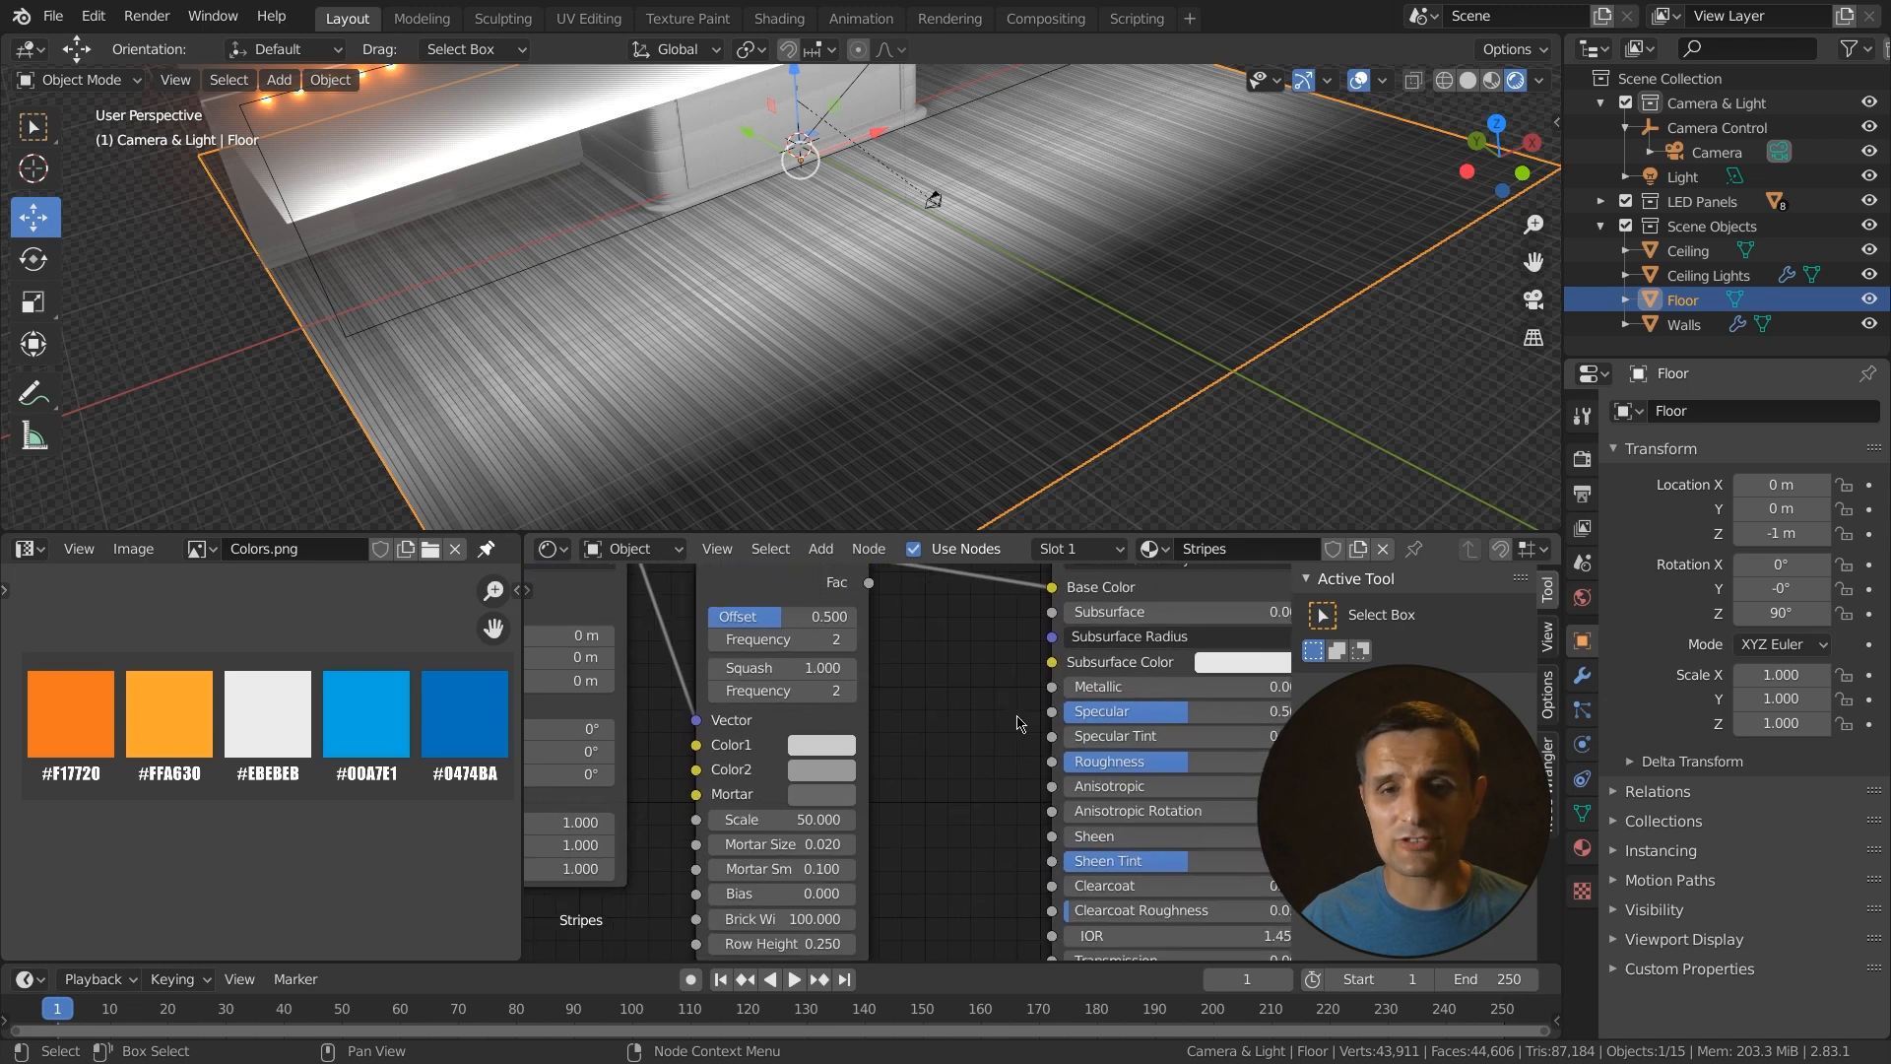
{"action": "left_click_drag", "start_coordinate": [1053, 599], "coordinate": [1052, 761]}
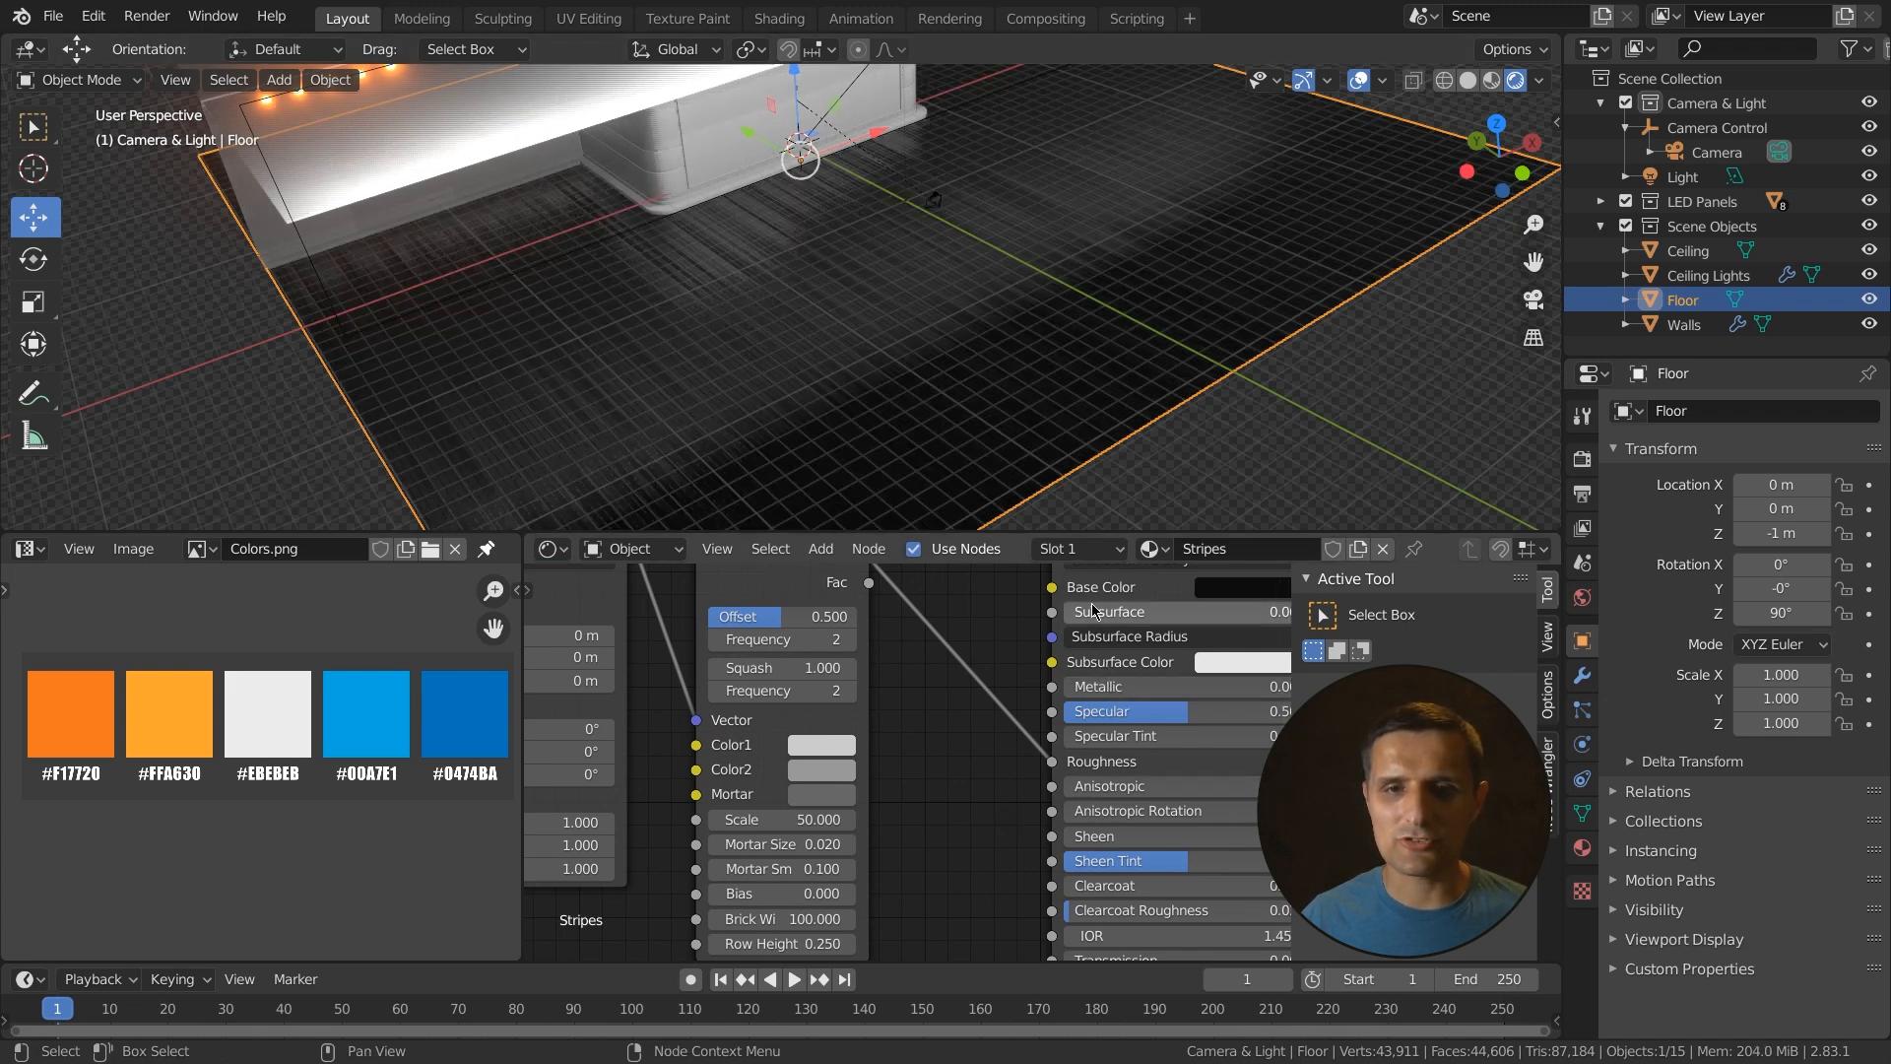
{"action": "left_click", "coordinate": [1243, 586]}
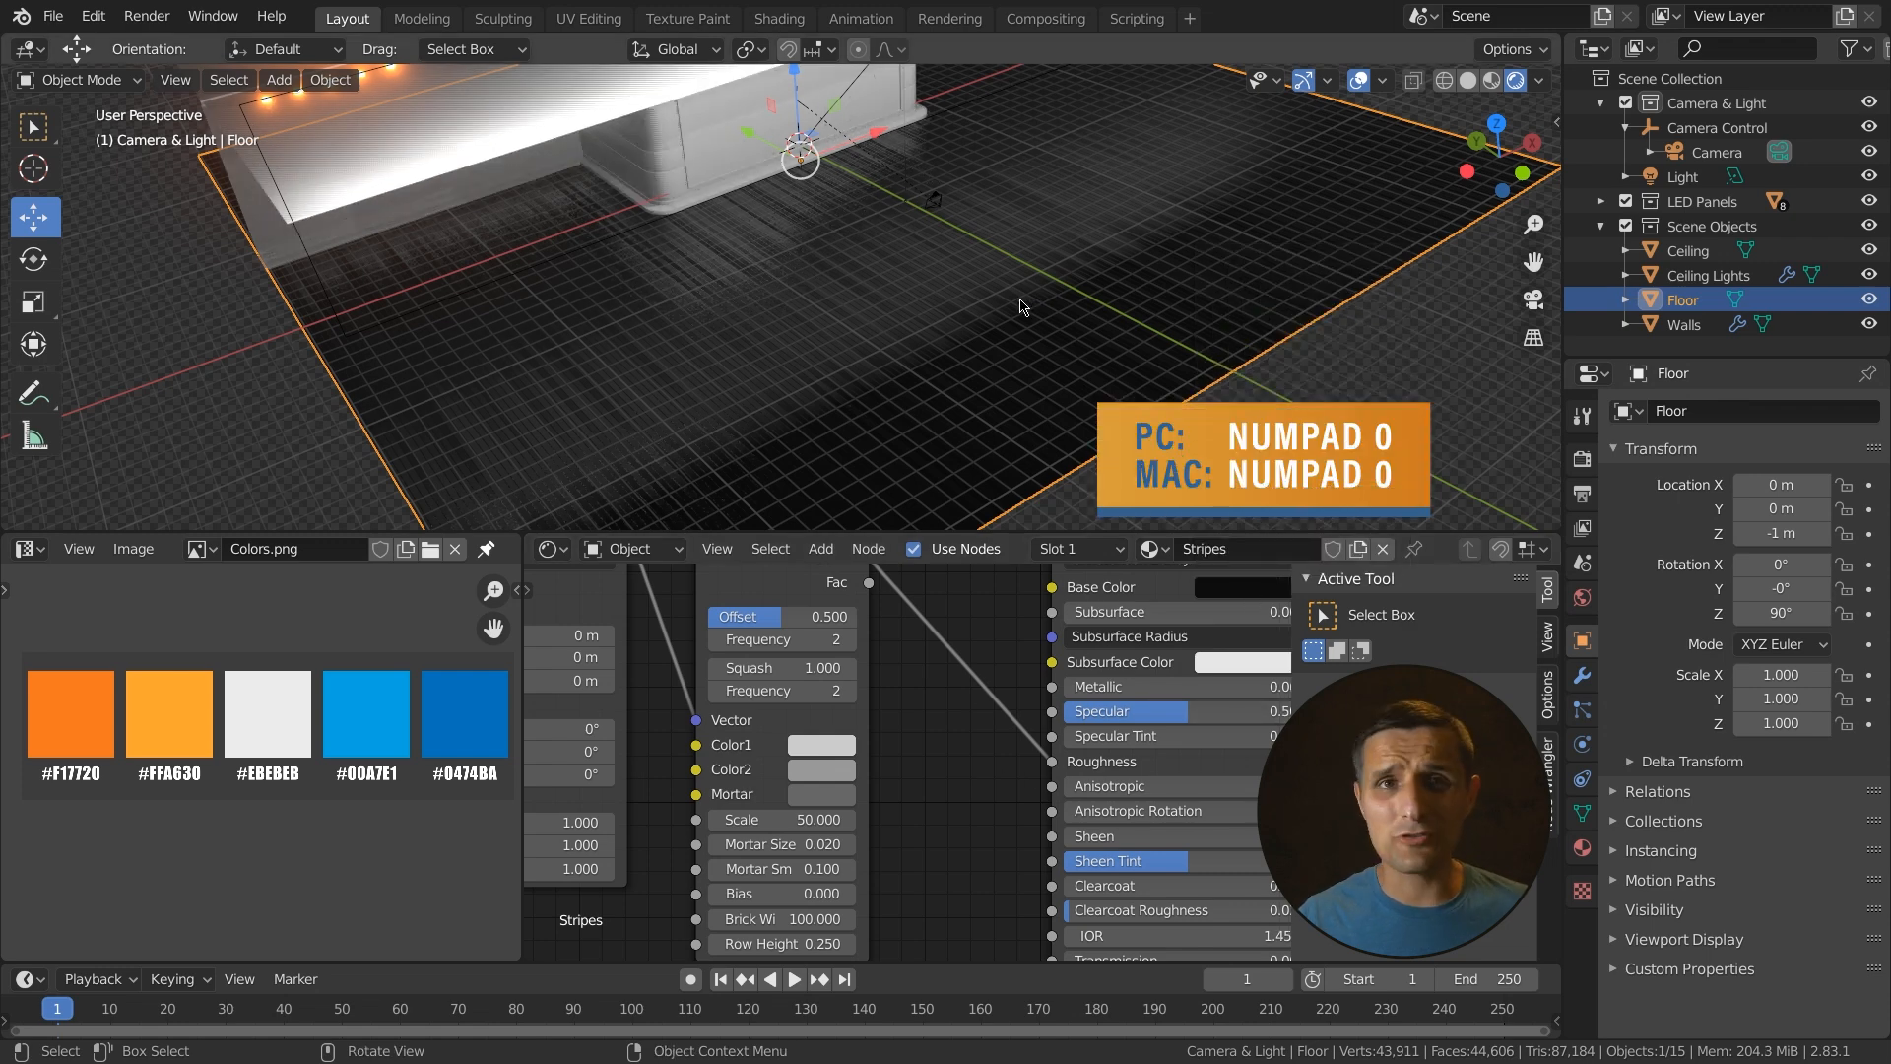
- Select the Ceiling object and assign it the existing Stripes material
{"action": "key", "text": "KP_0"}
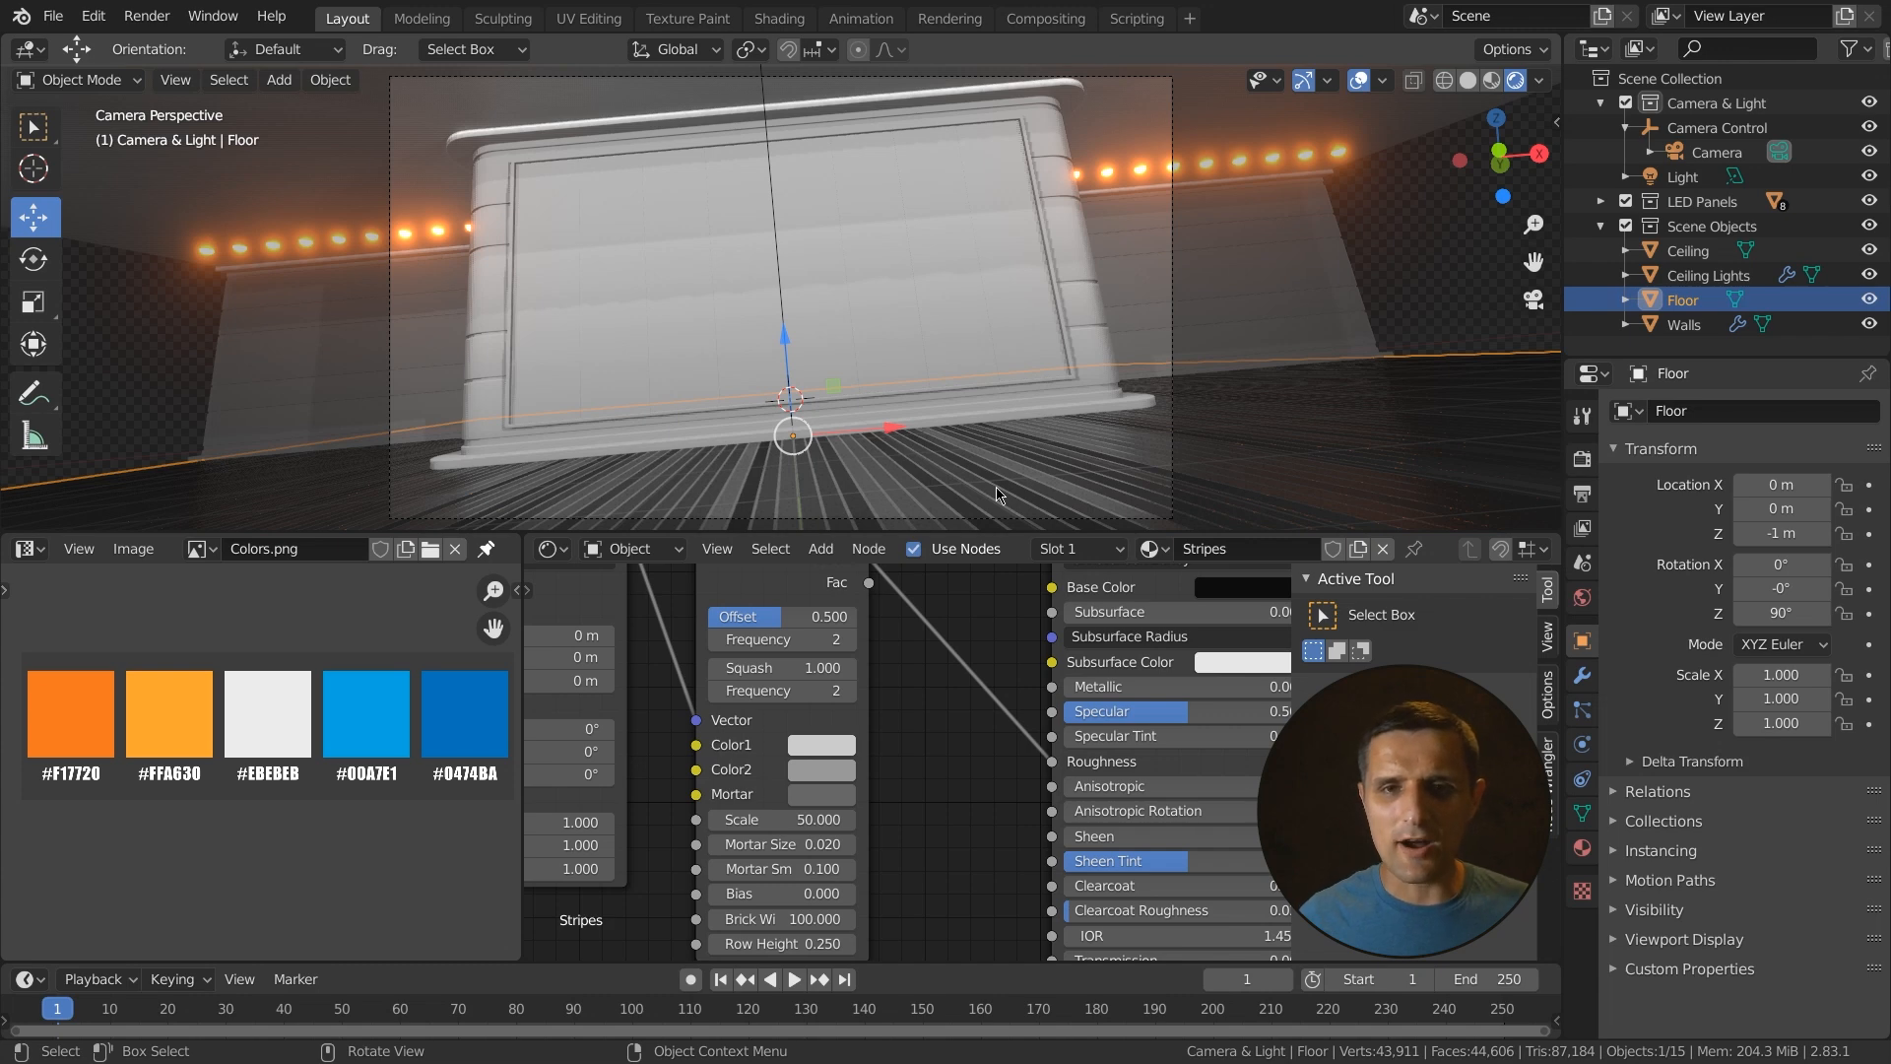
{"action": "middle_click_drag", "start_coordinate": [1065, 335], "coordinate": [1014, 185]}
{"action": "middle_click_drag", "start_coordinate": [1086, 272], "coordinate": [1000, 367]}
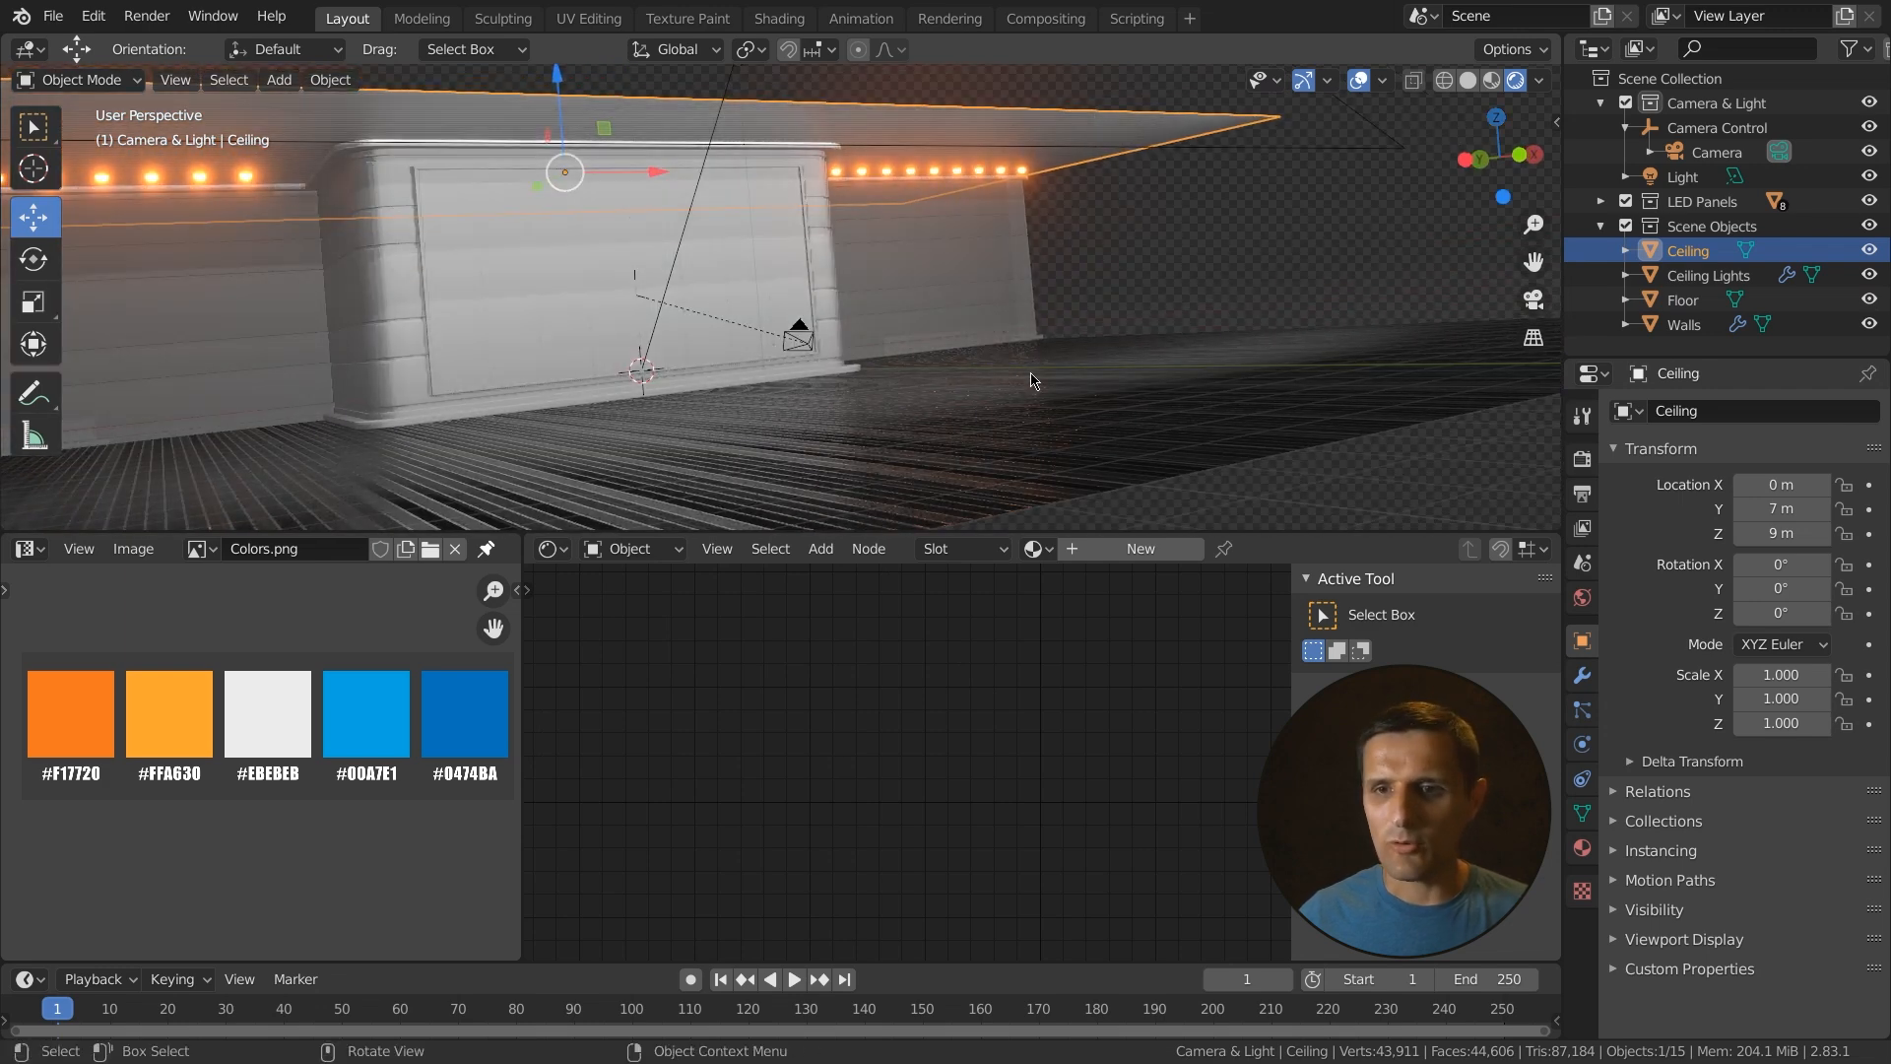
{"action": "left_click", "coordinate": [1582, 847]}
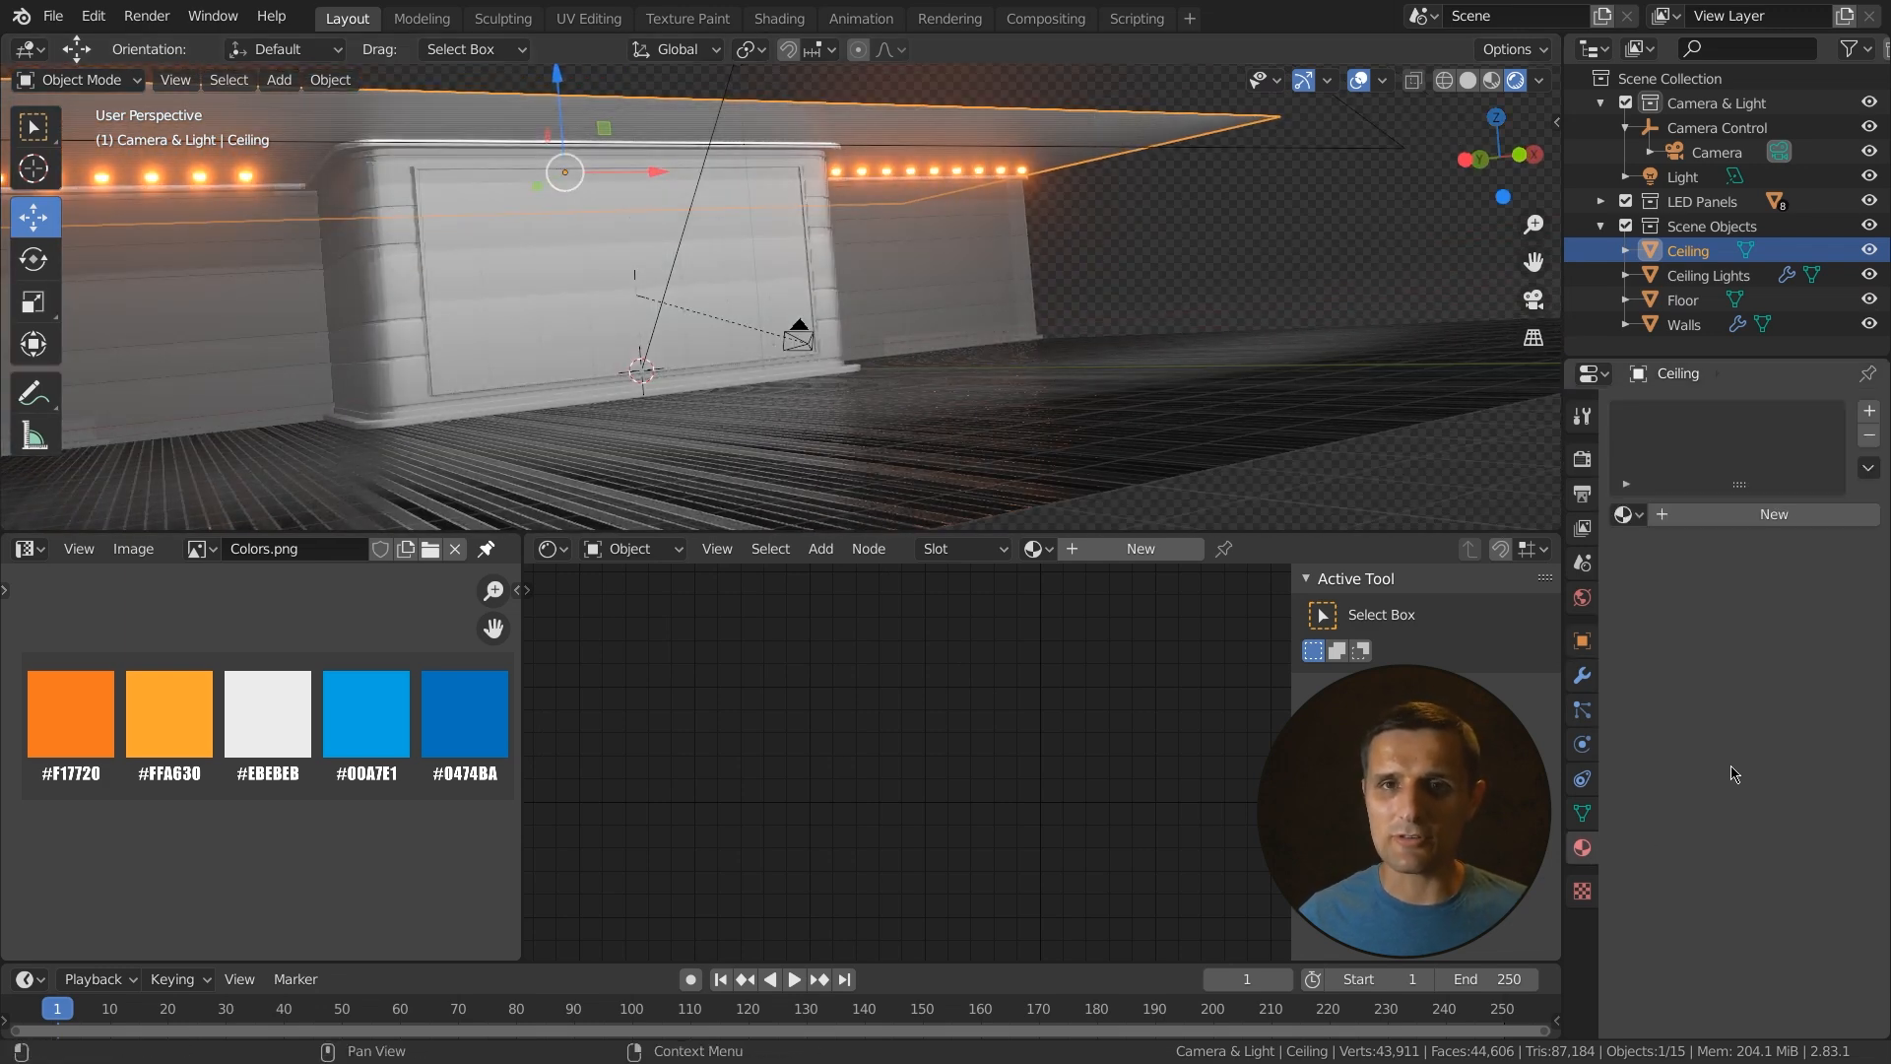
{"action": "left_click", "coordinate": [1628, 514]}
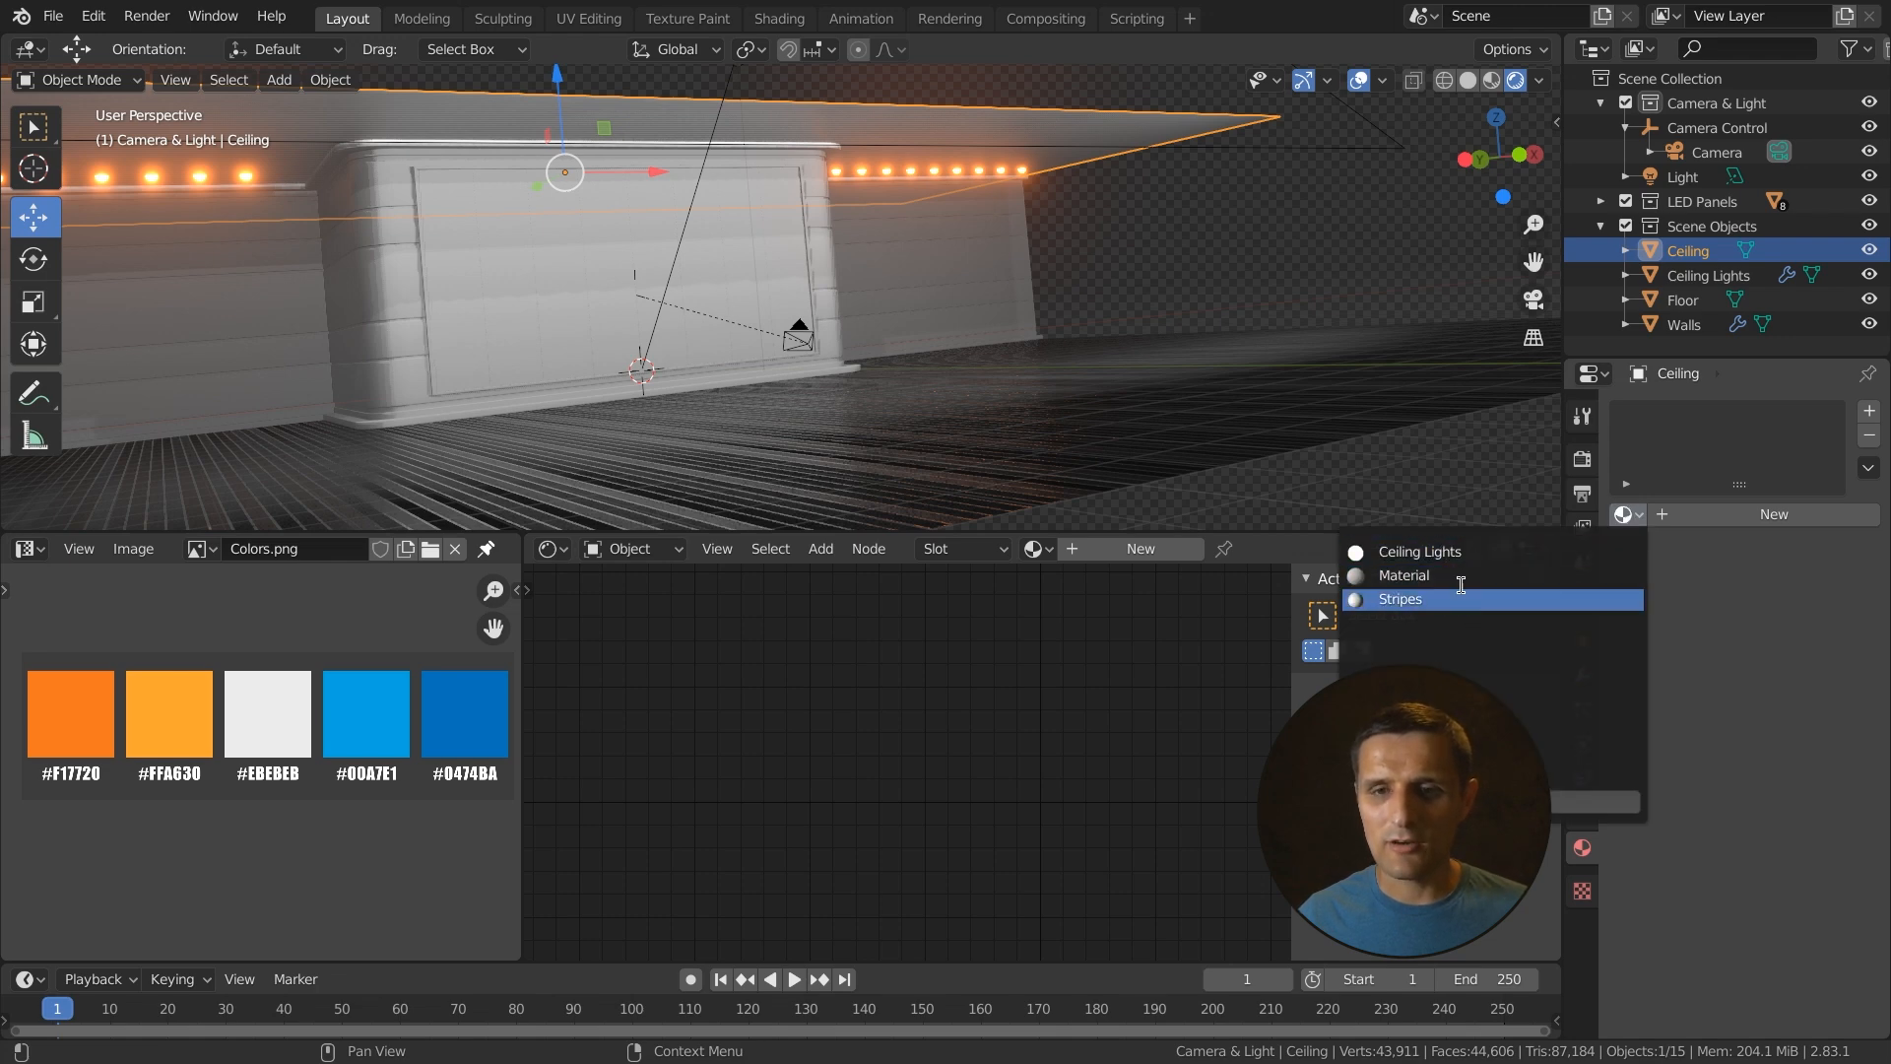
{"action": "left_click", "coordinate": [1412, 602]}
- Select the LED panel objects one by one to inspect their material
{"action": "middle_click_drag", "start_coordinate": [1014, 391], "coordinate": [954, 444]}
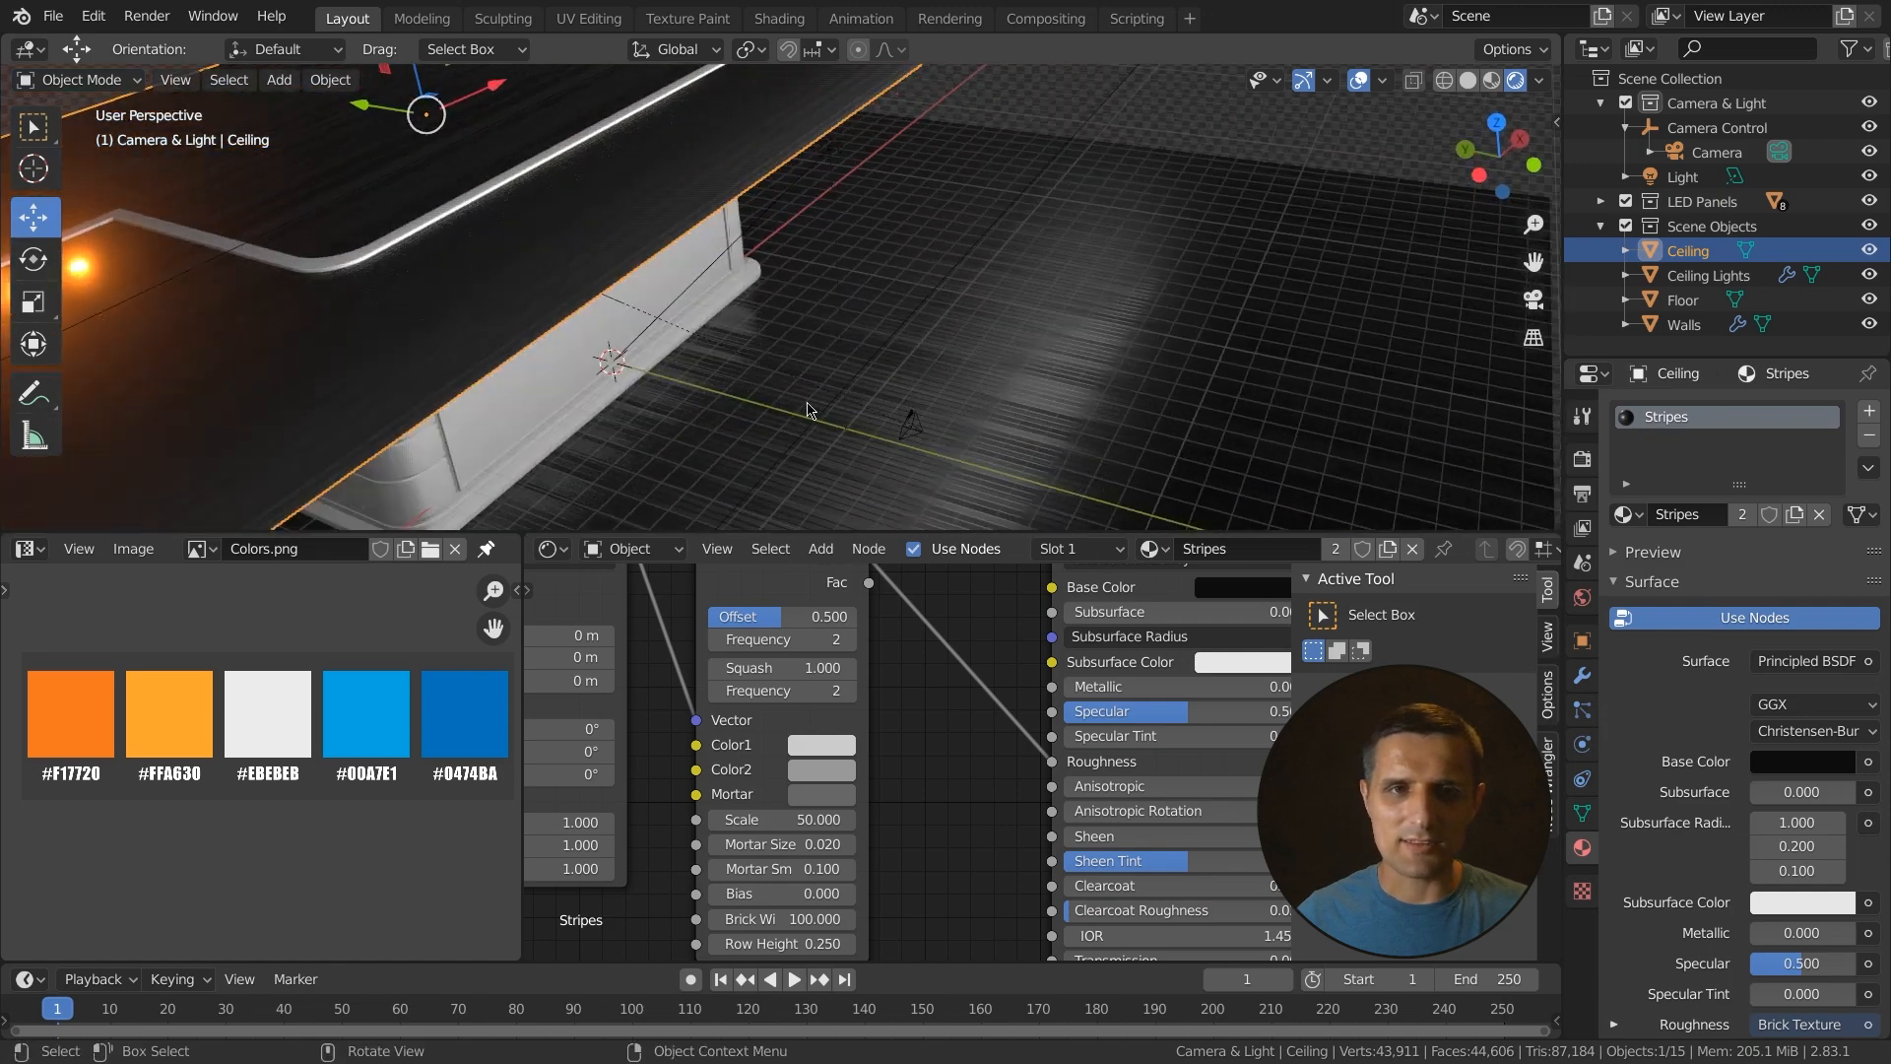
{"action": "middle_click_drag", "start_coordinate": [812, 412], "coordinate": [817, 438]}
{"action": "left_click", "coordinate": [810, 438]}
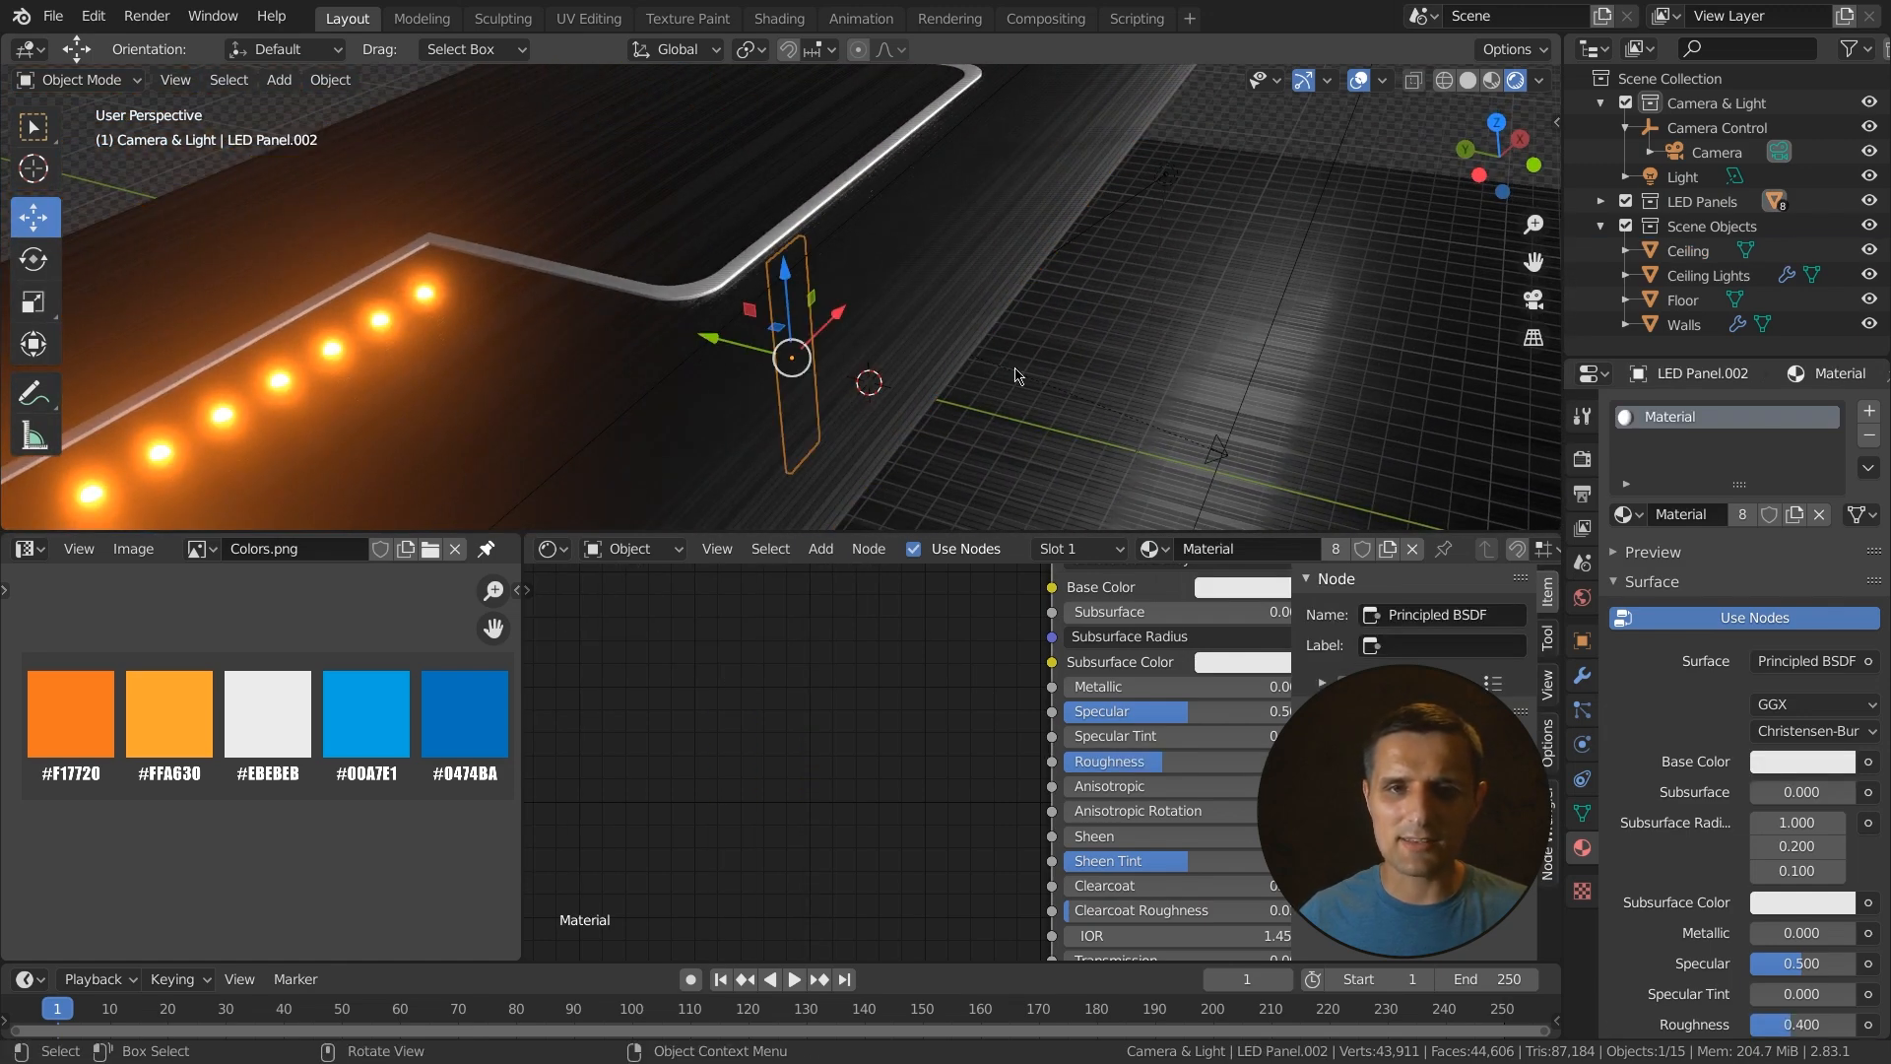
{"action": "middle_click_drag", "start_coordinate": [1063, 305], "coordinate": [1388, 172]}
{"action": "left_click", "coordinate": [1285, 175]}
{"action": "left_click", "coordinate": [761, 279]}
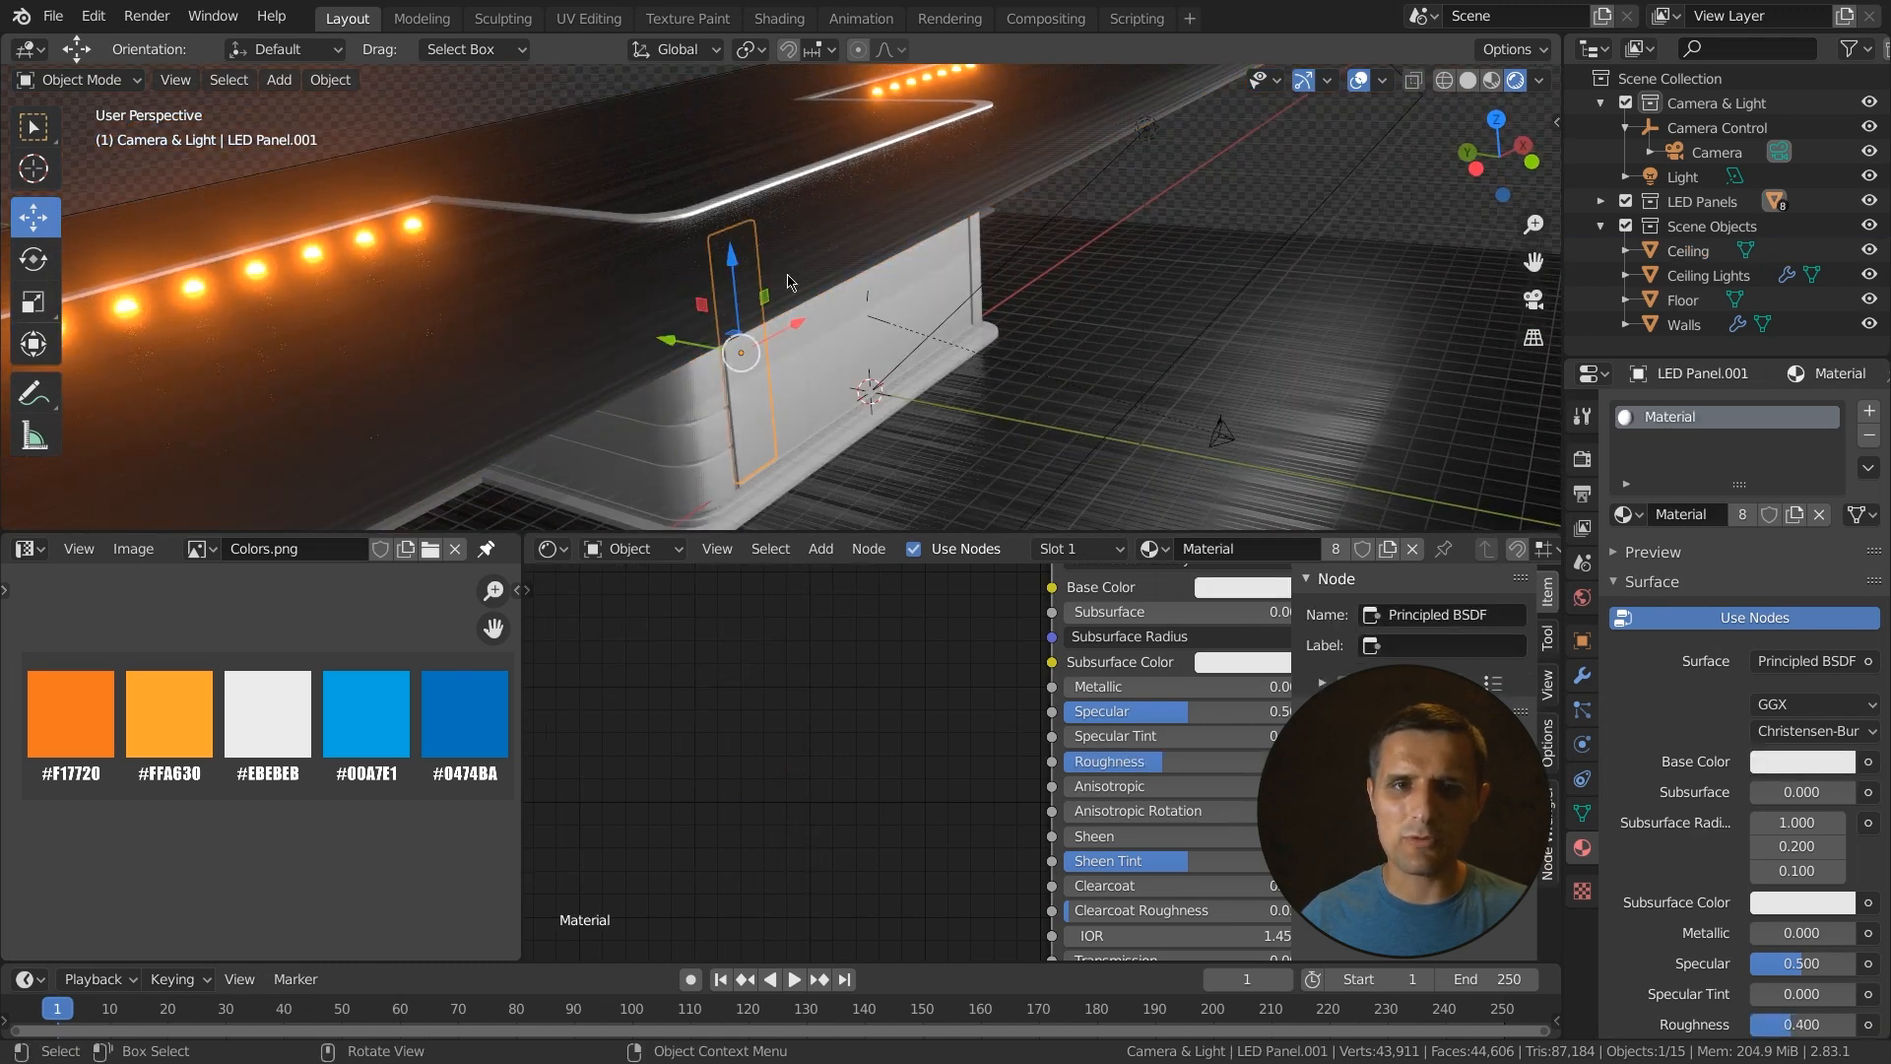
- Select the Ceiling object and apply a Cube Projection UV unwrap to its mesh
{"action": "left_click", "coordinate": [753, 268], "text": "alt"}
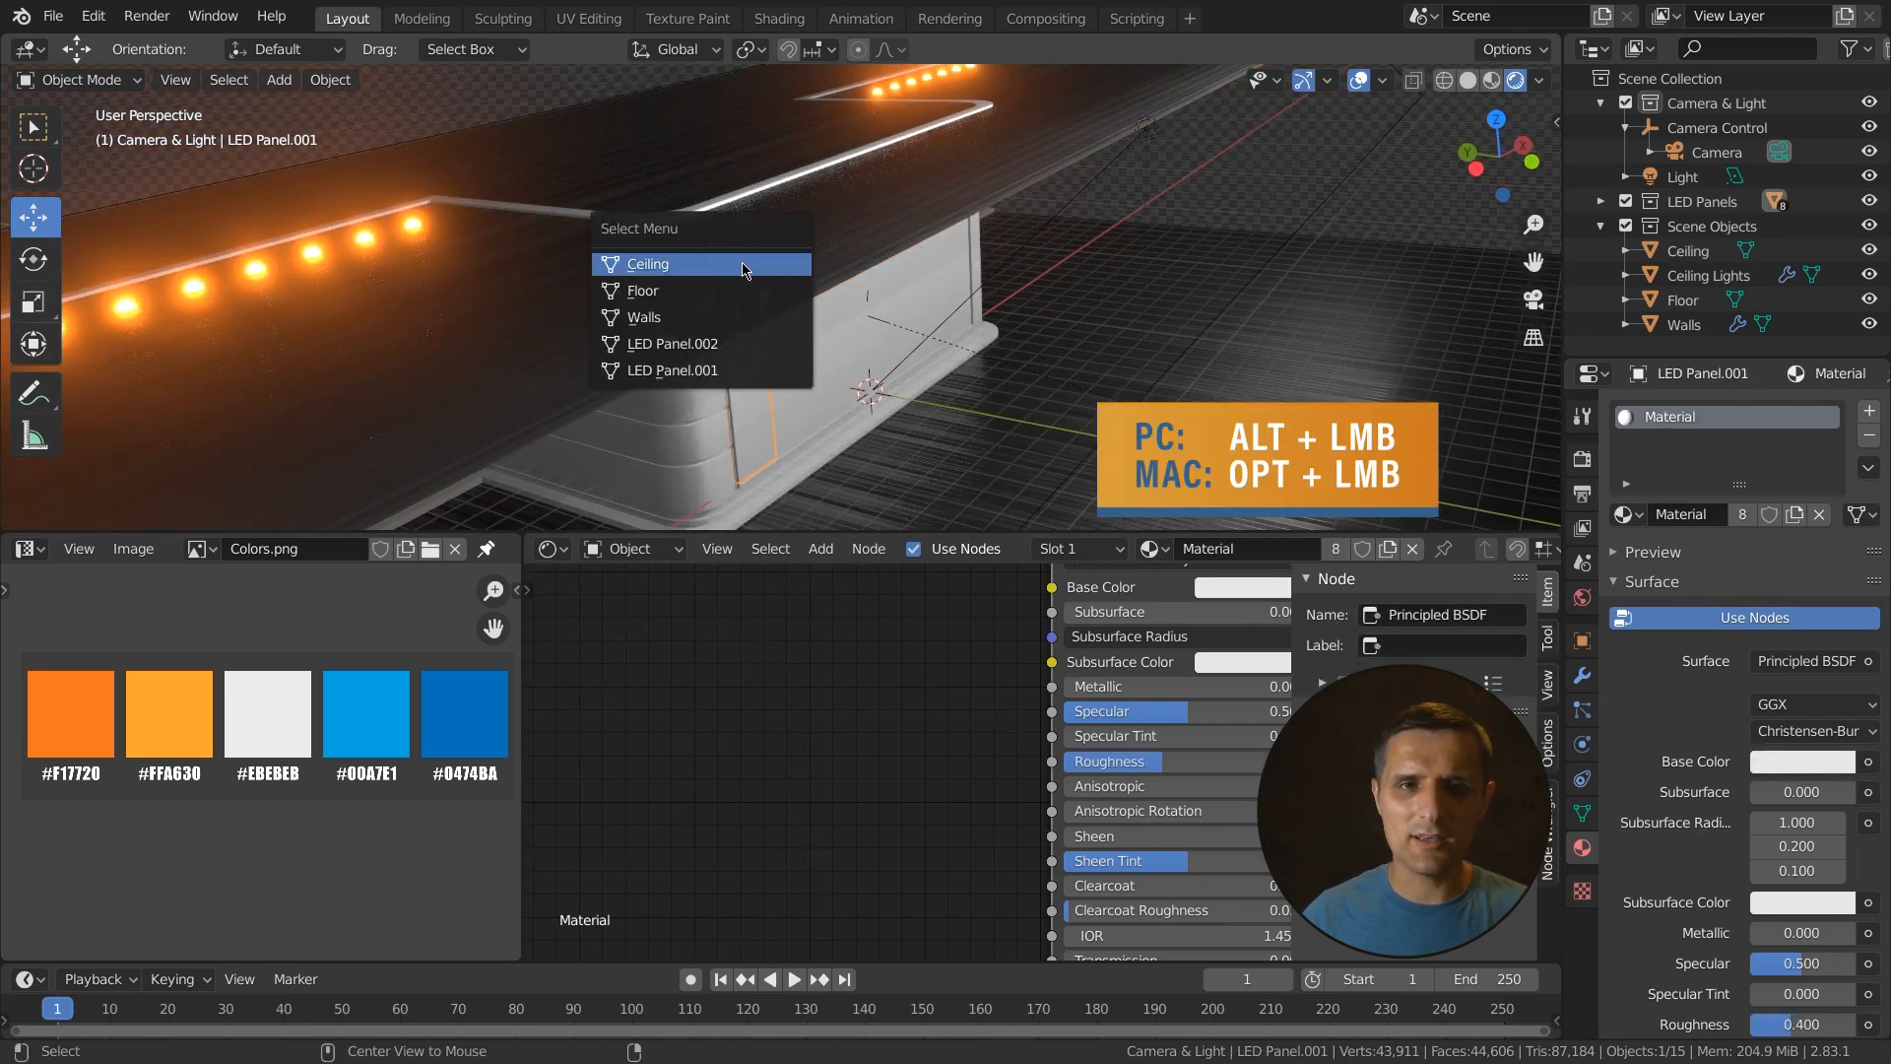
{"action": "left_click", "coordinate": [658, 266]}
{"action": "key", "text": "Tab"}
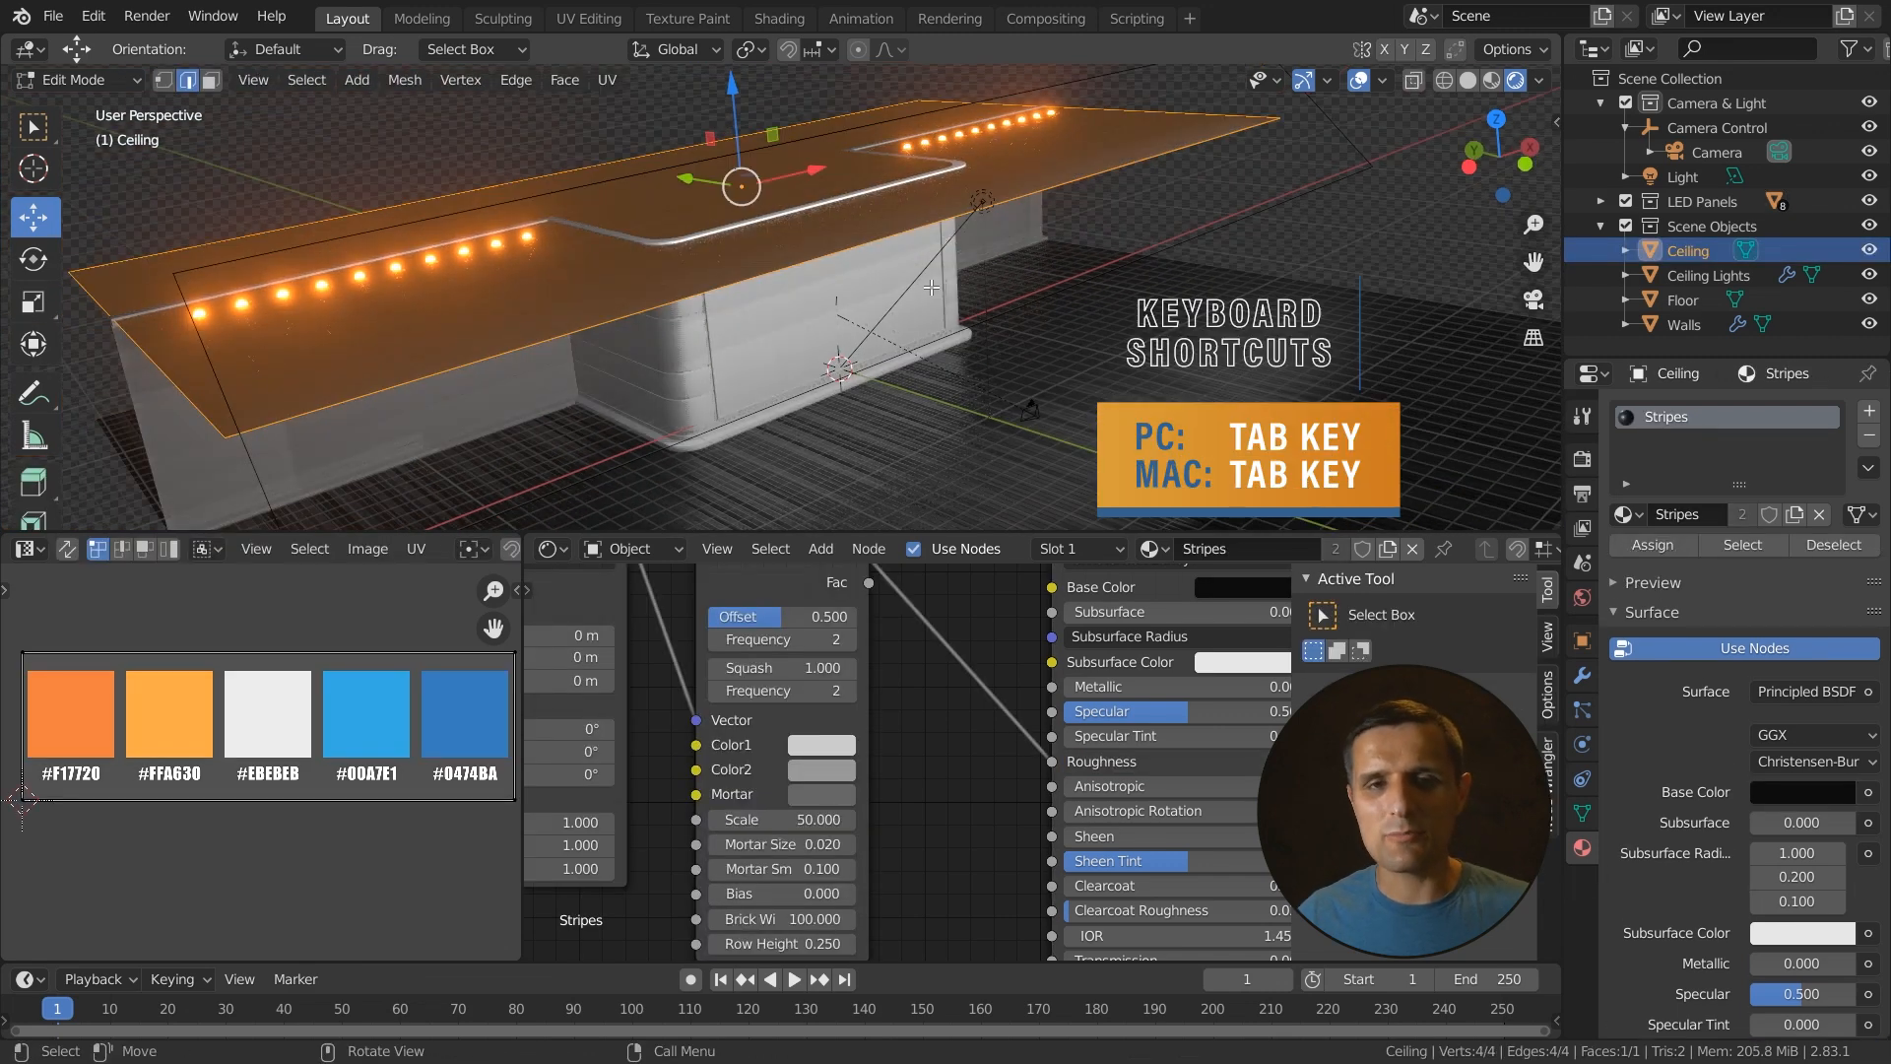
{"action": "key", "text": "u"}
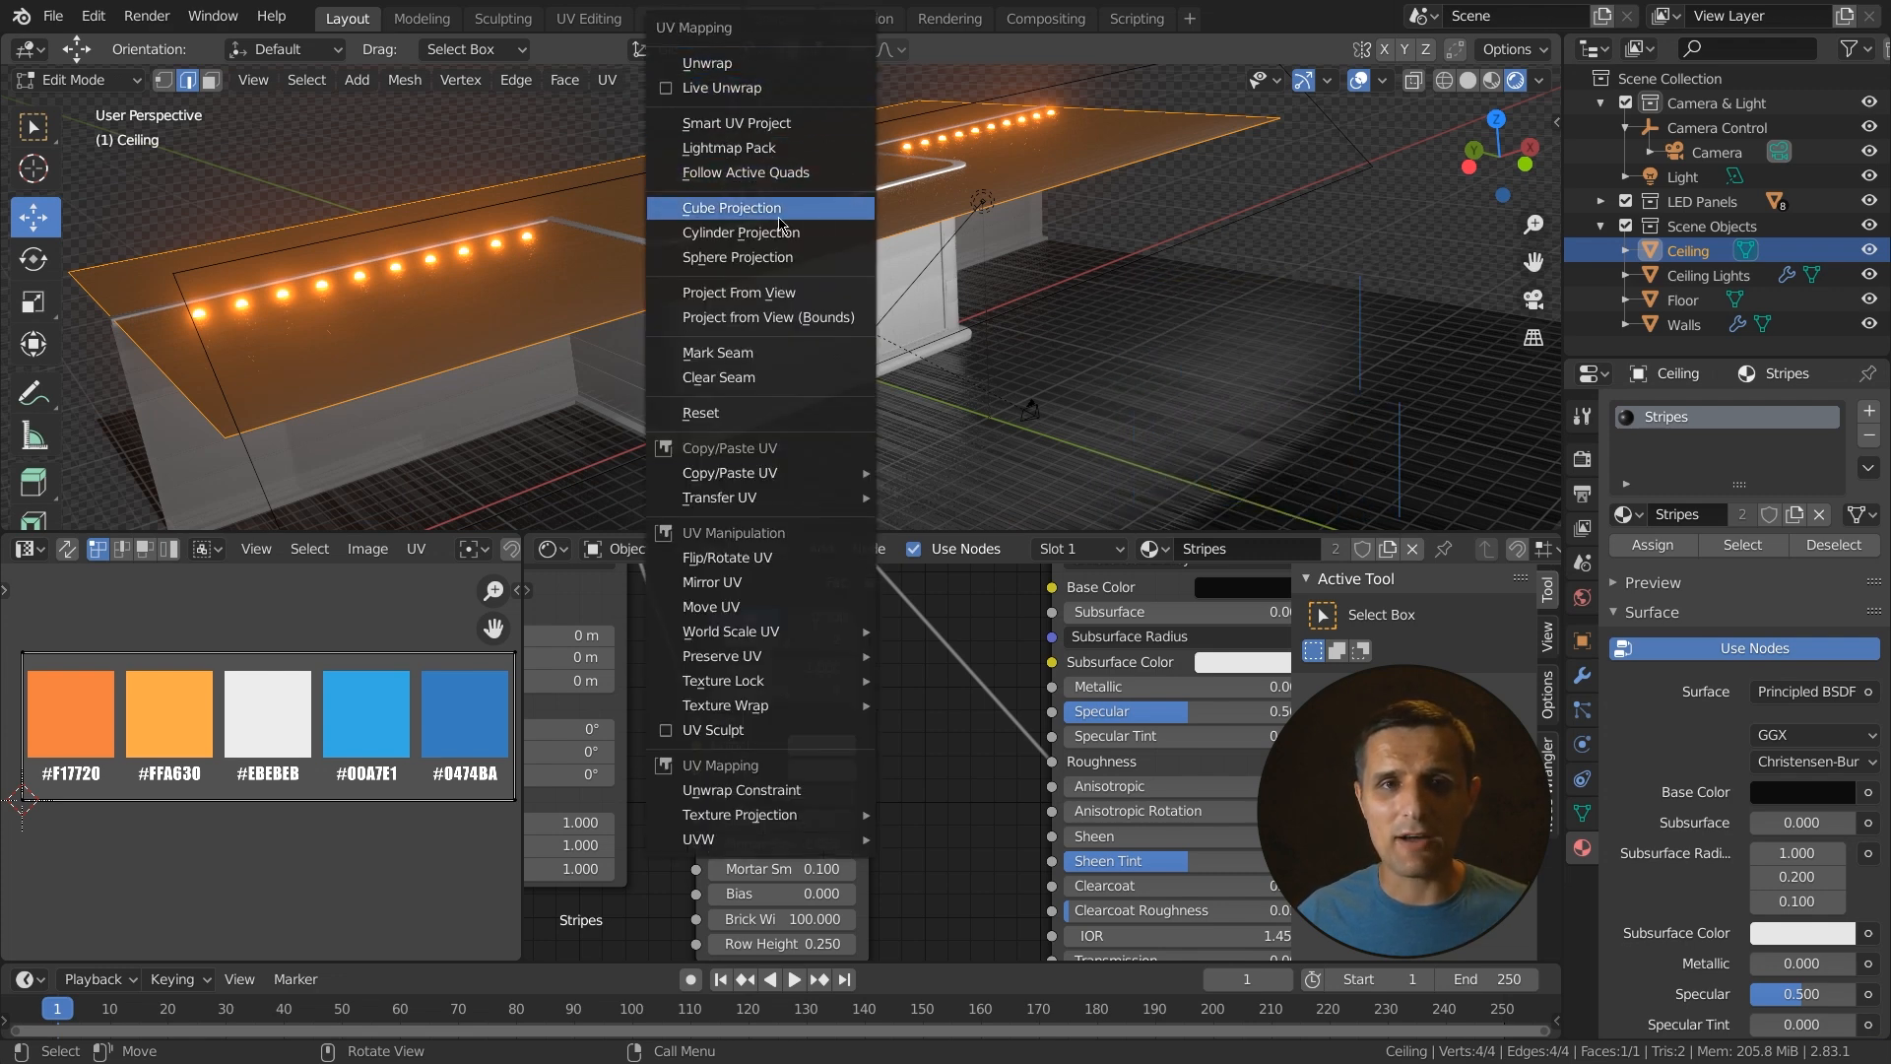
{"action": "left_click", "coordinate": [743, 217]}
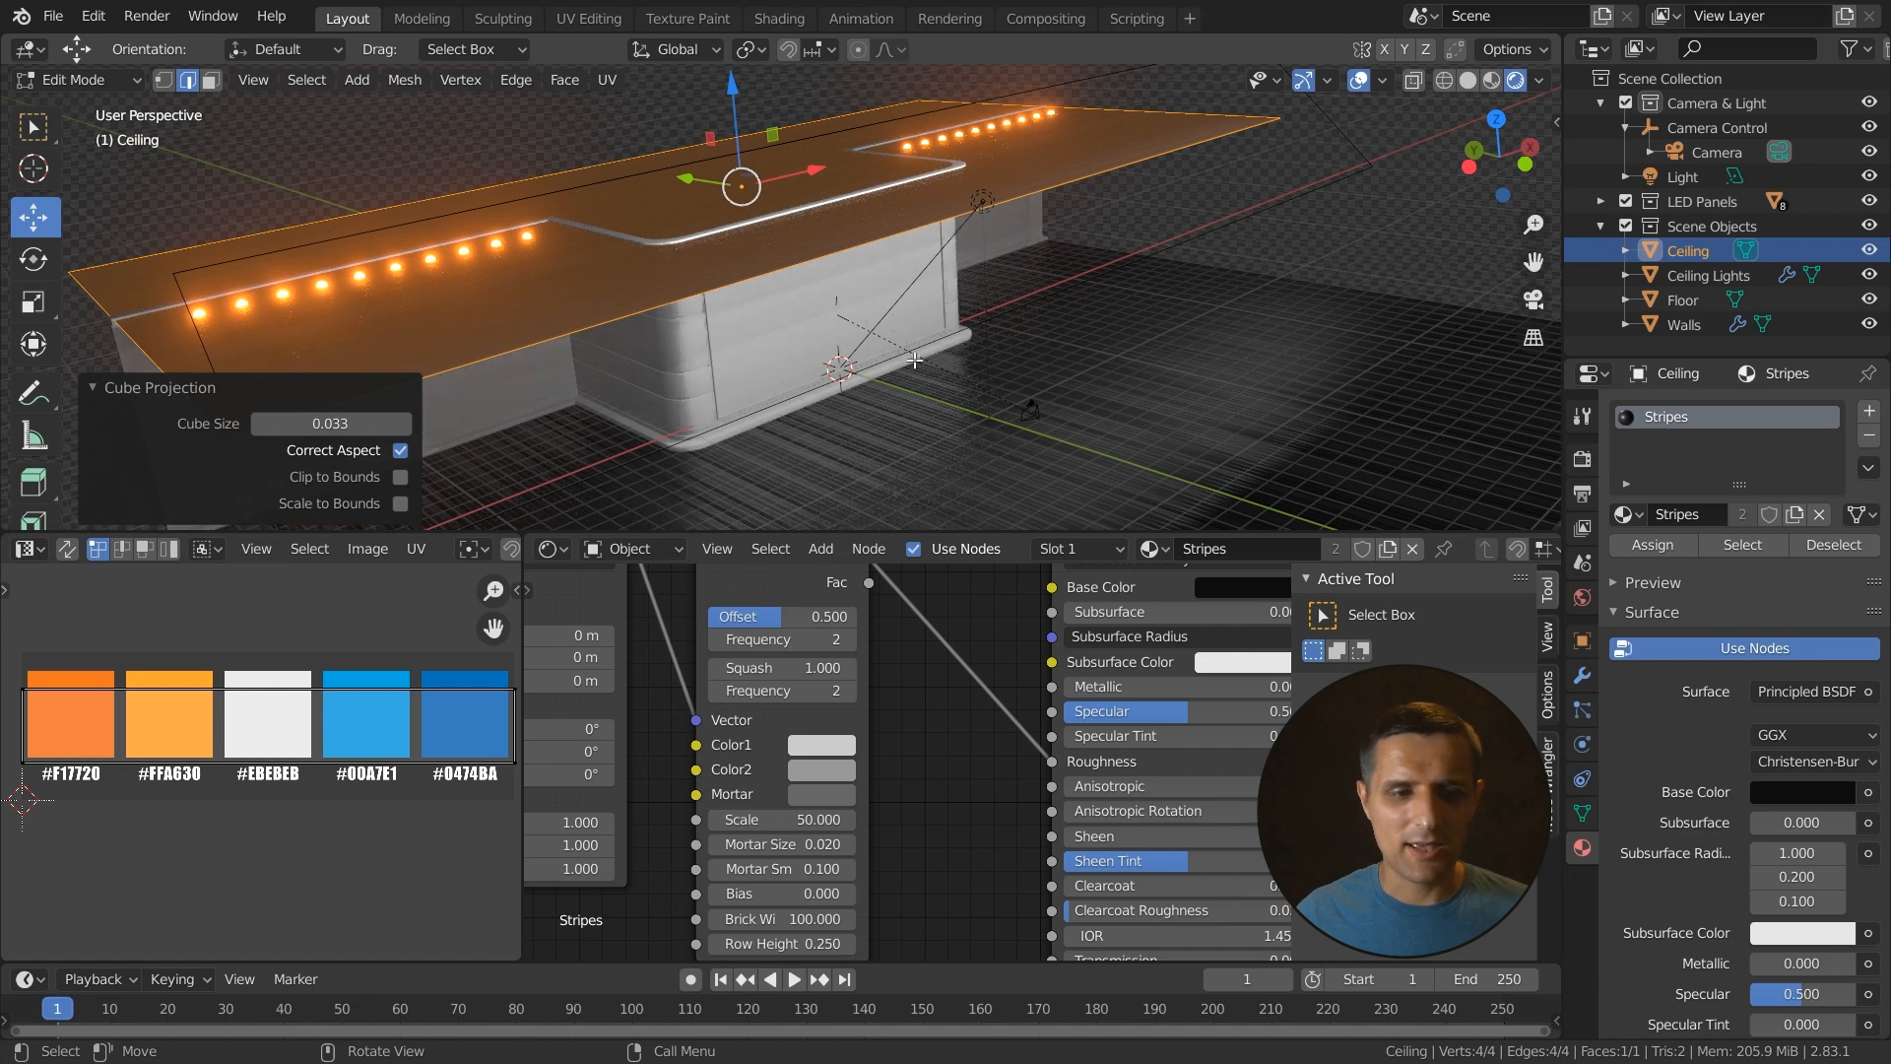
{"action": "key", "text": "Tab"}
- Select the Walls object and isolate it in local view
{"action": "mouse_move", "coordinate": [1080, 381]}
{"action": "middle_mouse_down"}
{"action": "mouse_move", "coordinate": [1014, 329]}
{"action": "mouse_move", "coordinate": [1019, 372]}
{"action": "mouse_move", "coordinate": [1048, 392]}
{"action": "middle_mouse_up"}
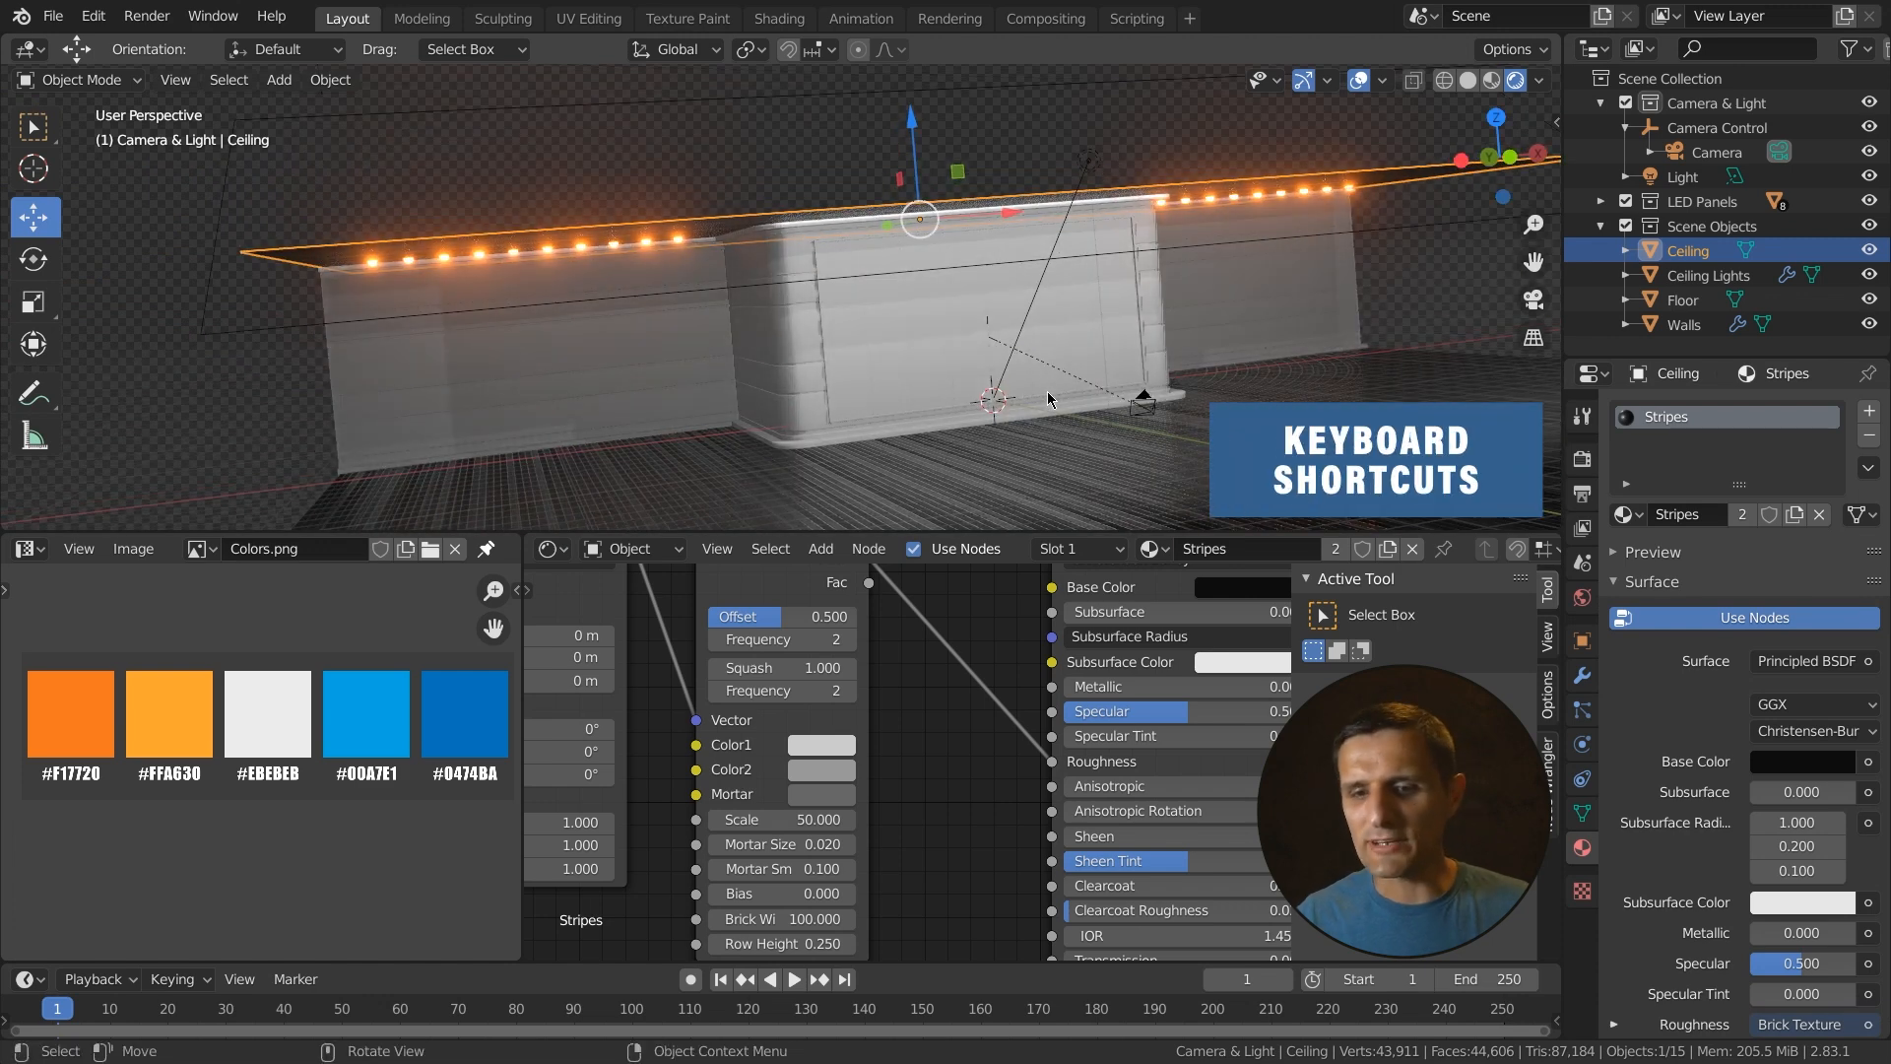
{"action": "key", "text": "KP_0"}
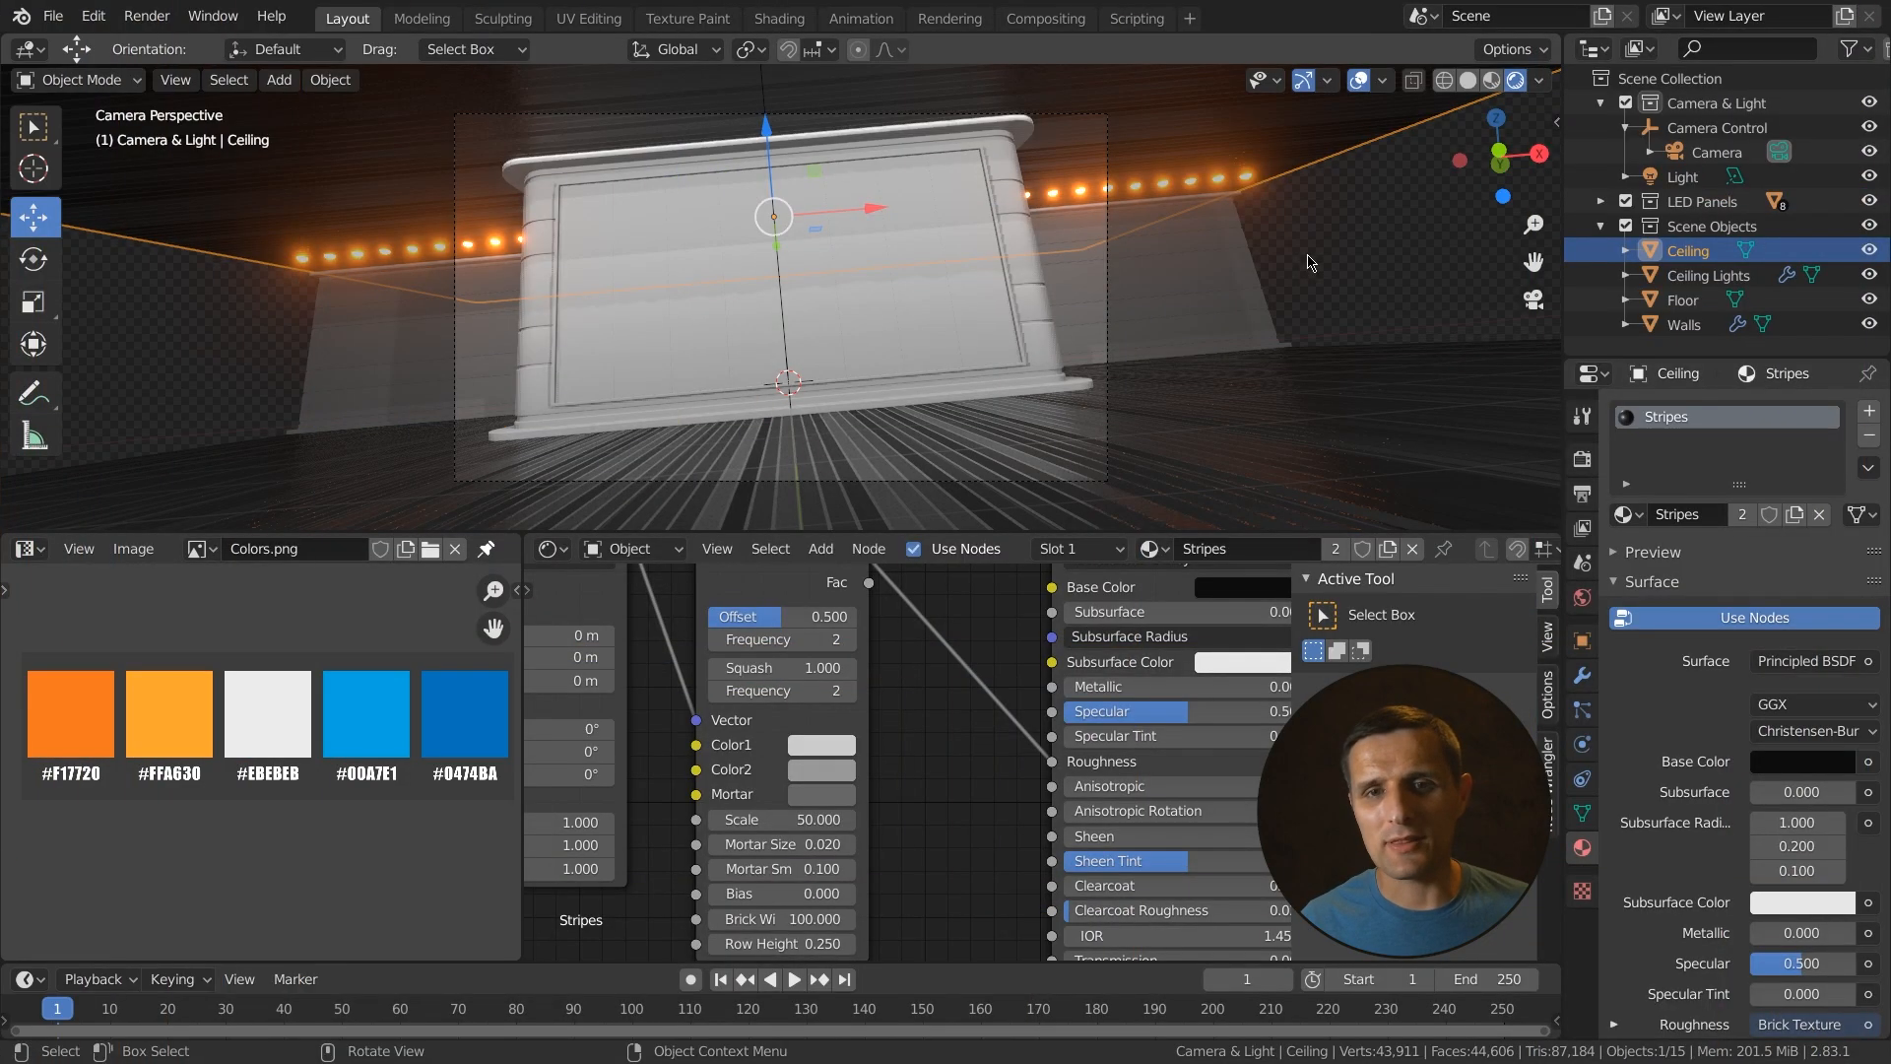
{"action": "middle_click_drag", "start_coordinate": [1310, 262], "coordinate": [1237, 329]}
{"action": "left_click", "coordinate": [1050, 346]}
{"action": "middle_click_drag", "start_coordinate": [1049, 347], "coordinate": [1072, 370]}
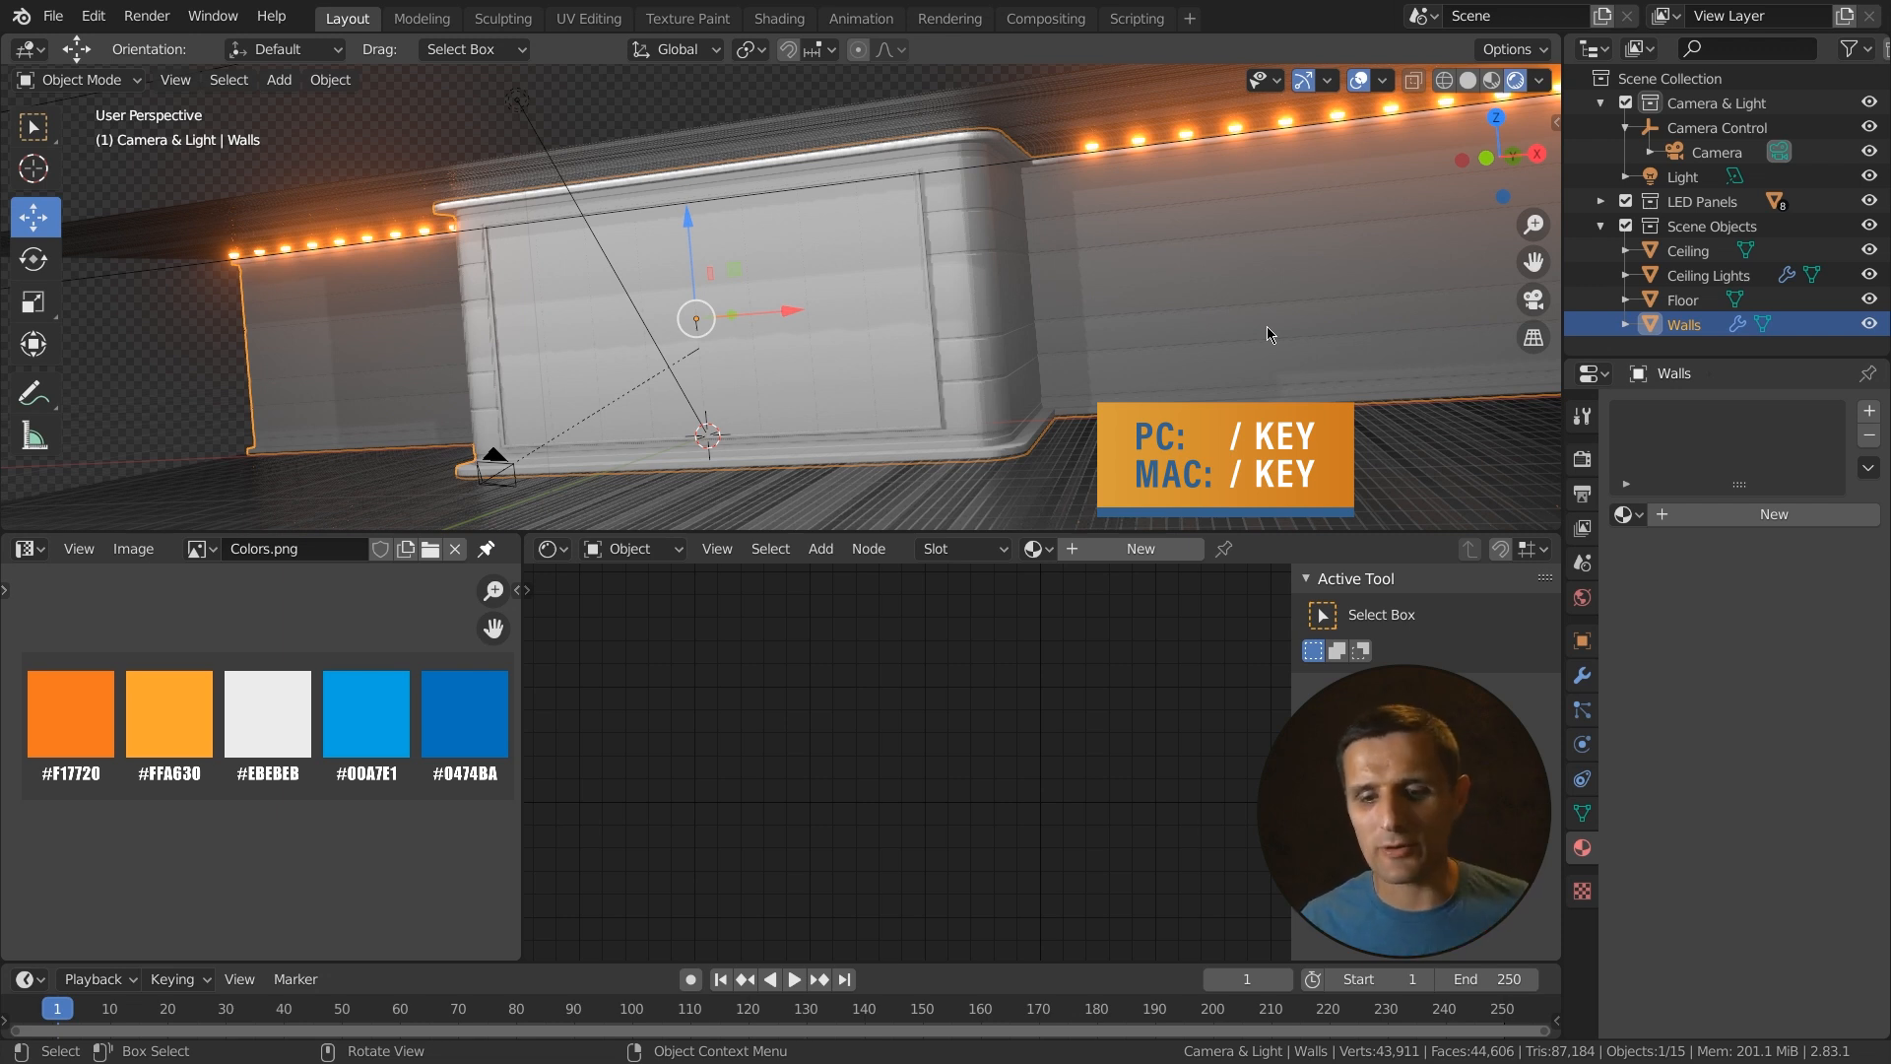
{"action": "key", "text": "KP_Divide"}
{"action": "scroll", "coordinate": [826, 404], "scroll_direction": "up", "scroll_amount": 6}
{"action": "middle_click_drag", "start_coordinate": [826, 405], "coordinate": [934, 416]}
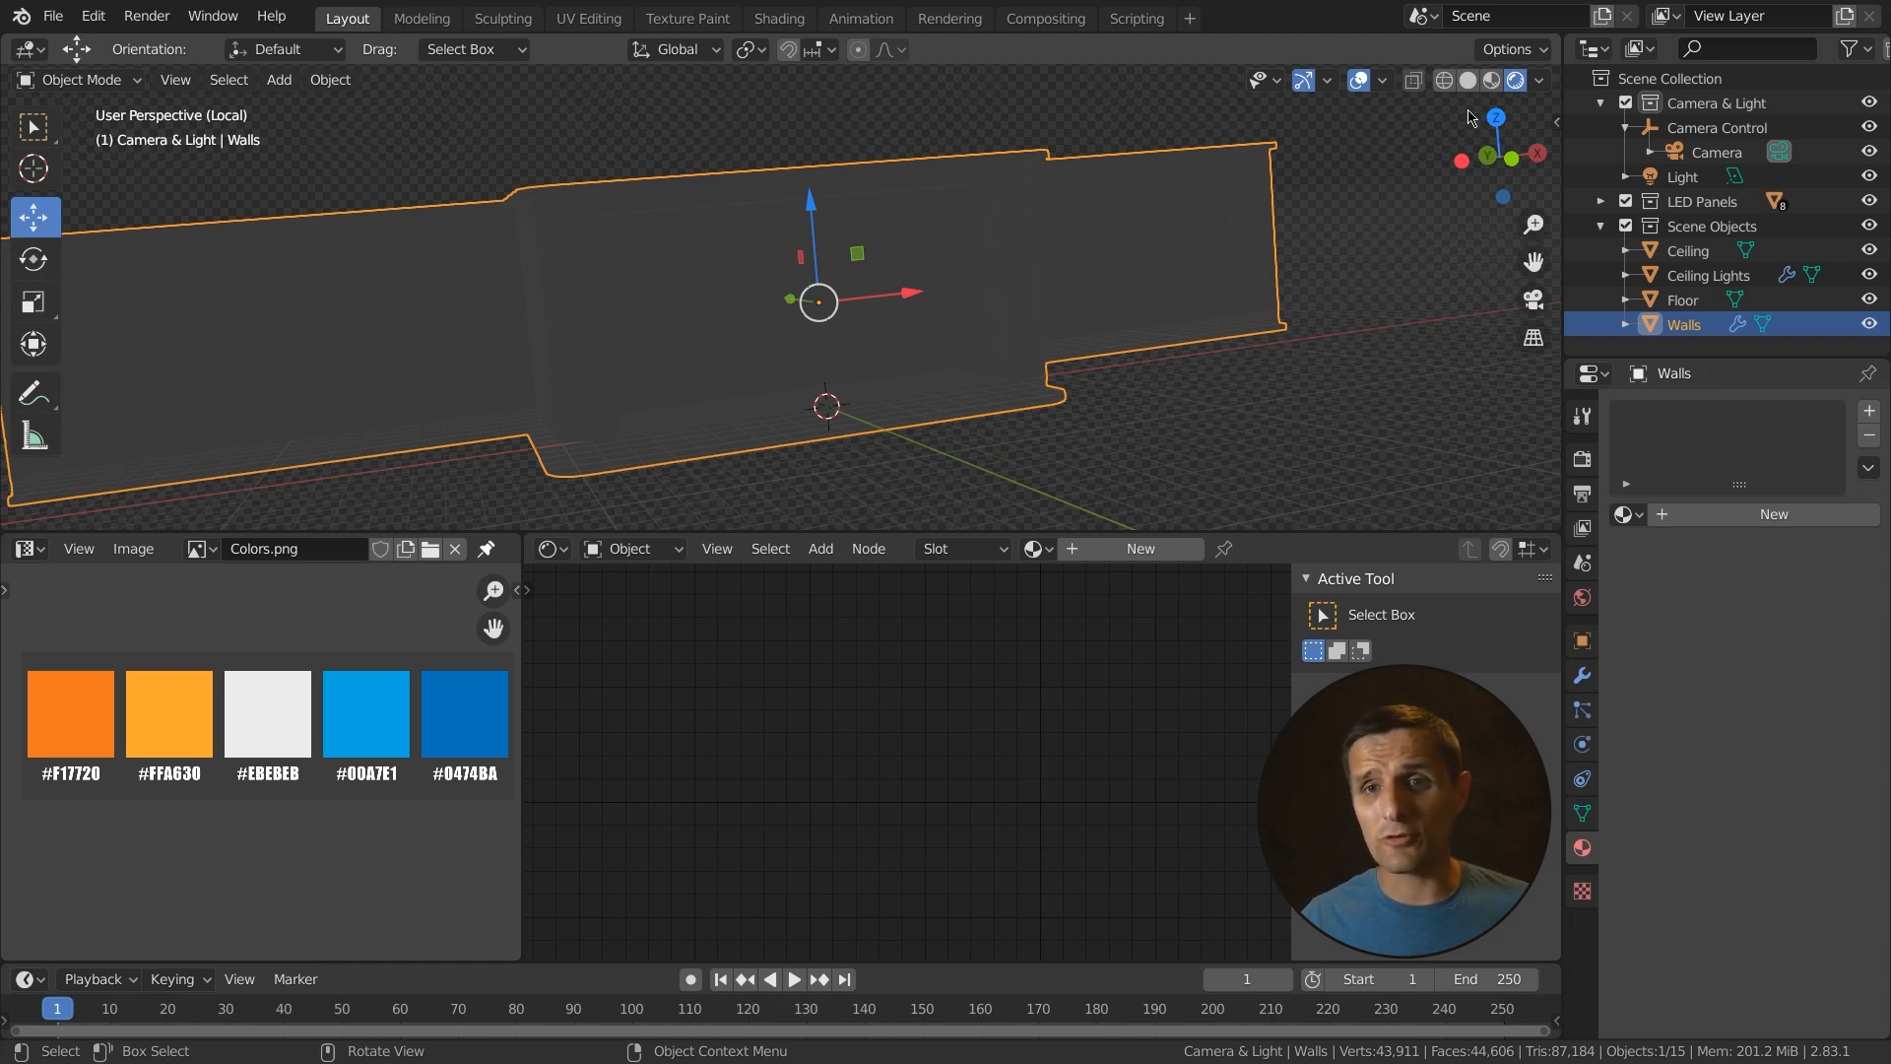
- Switch to solid shading, enter Edit Mode, and turn off the Mirror modifier's display in Edit Mode for the Walls
{"action": "left_click", "coordinate": [1490, 79]}
{"action": "middle_click_drag", "start_coordinate": [1107, 331], "coordinate": [1037, 378]}
{"action": "middle_click_drag", "start_coordinate": [1162, 425], "coordinate": [1044, 376], "text": "shift"}
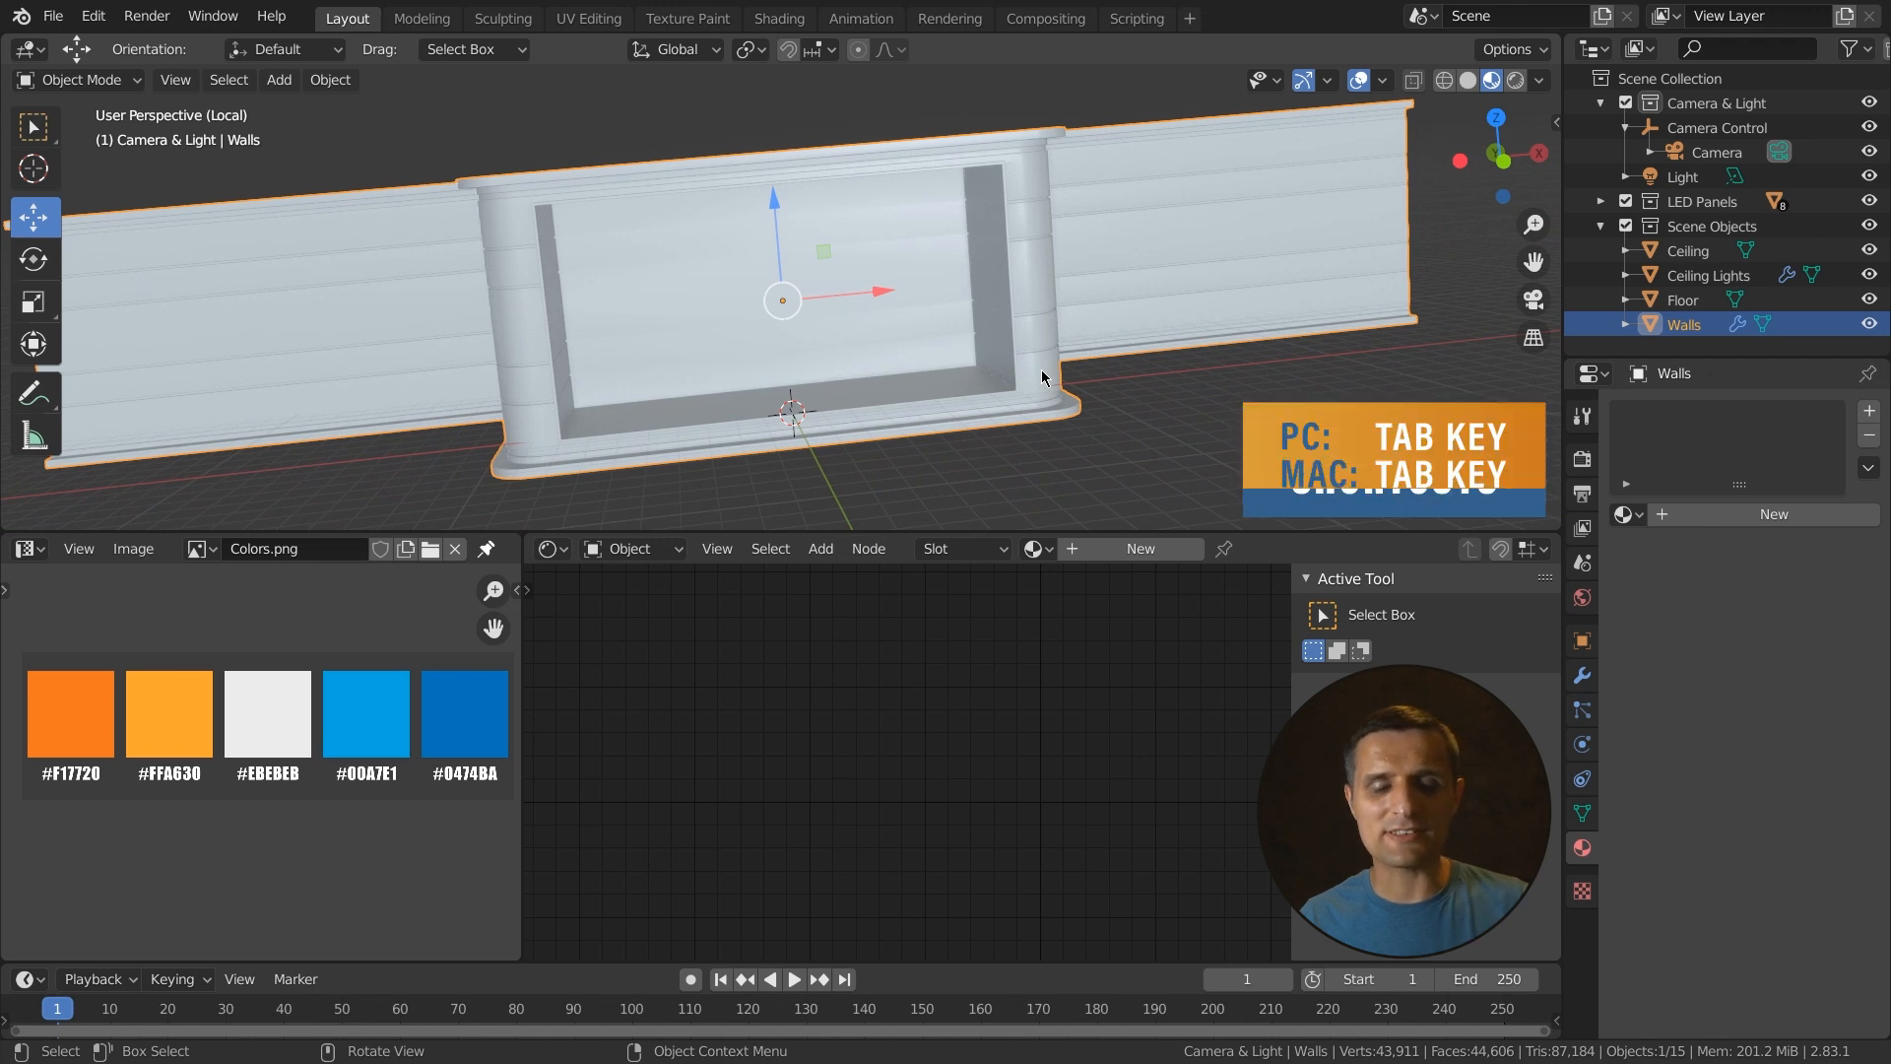
{"action": "key", "text": "Tab"}
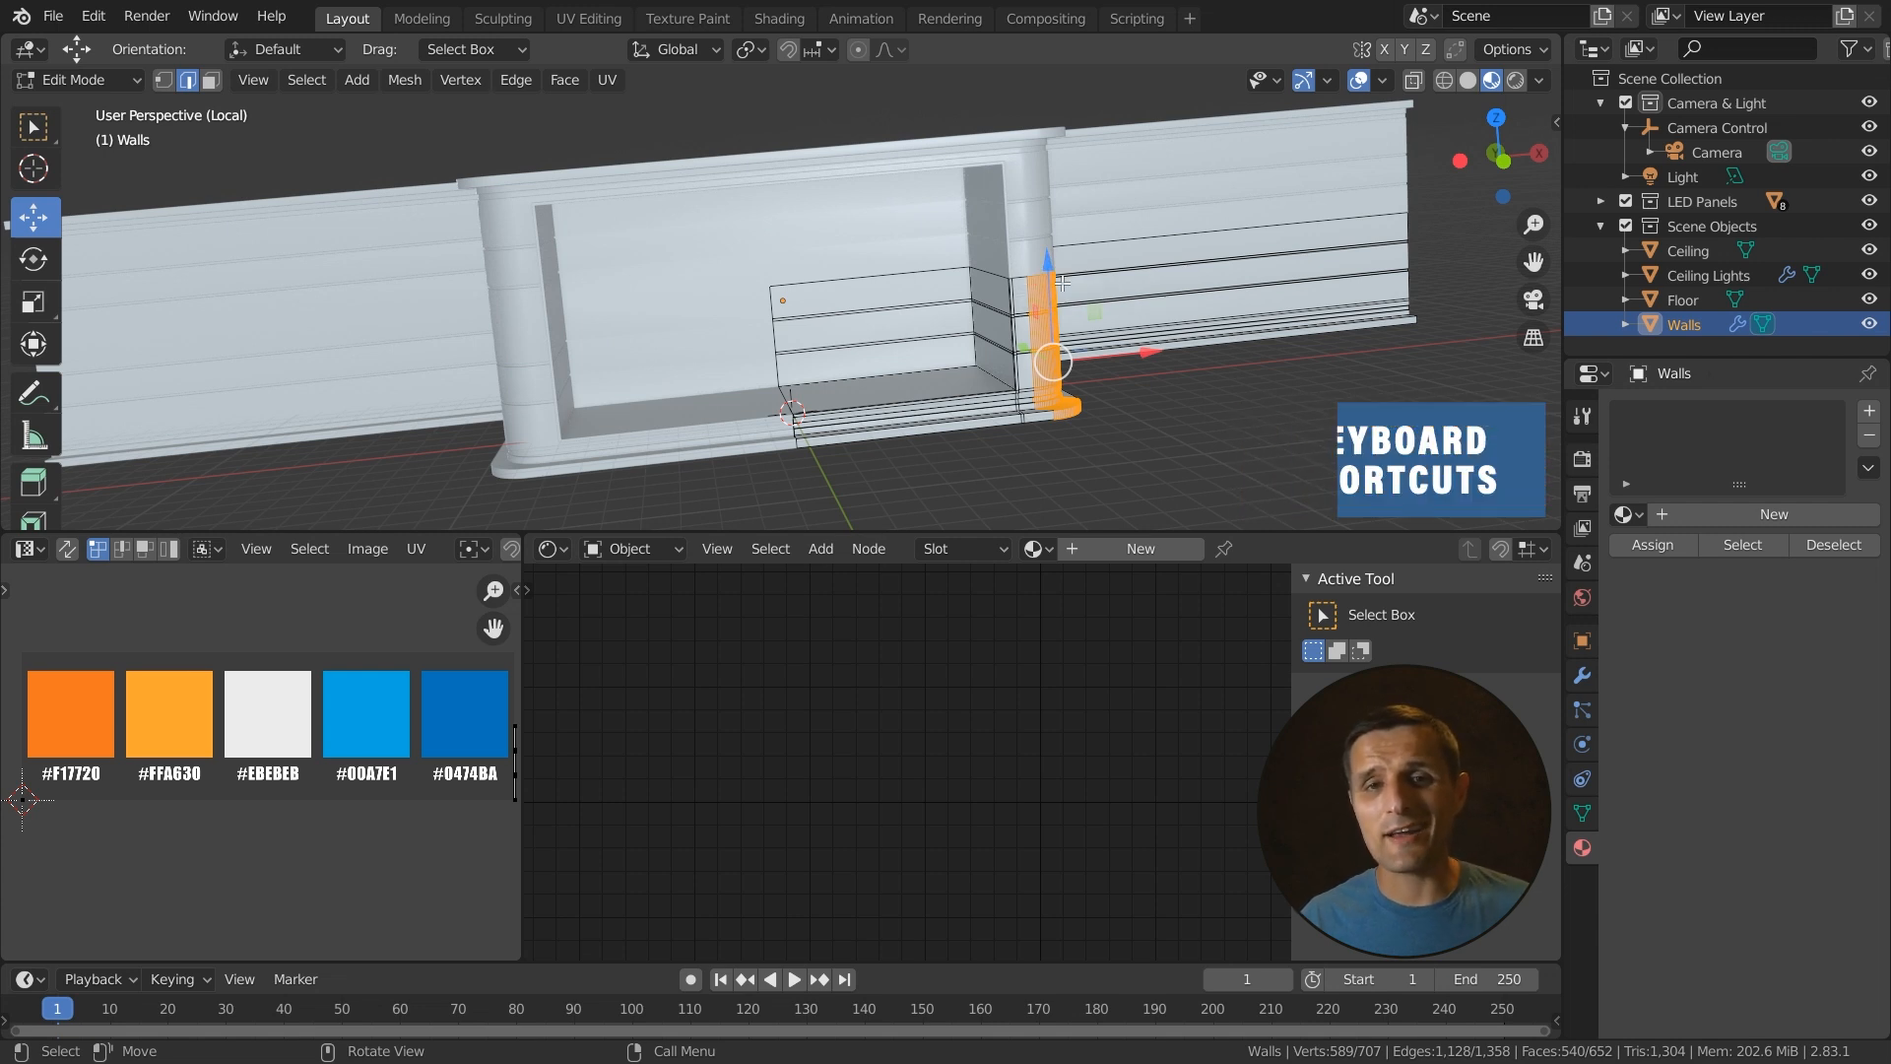
{"action": "left_click", "coordinate": [1582, 675]}
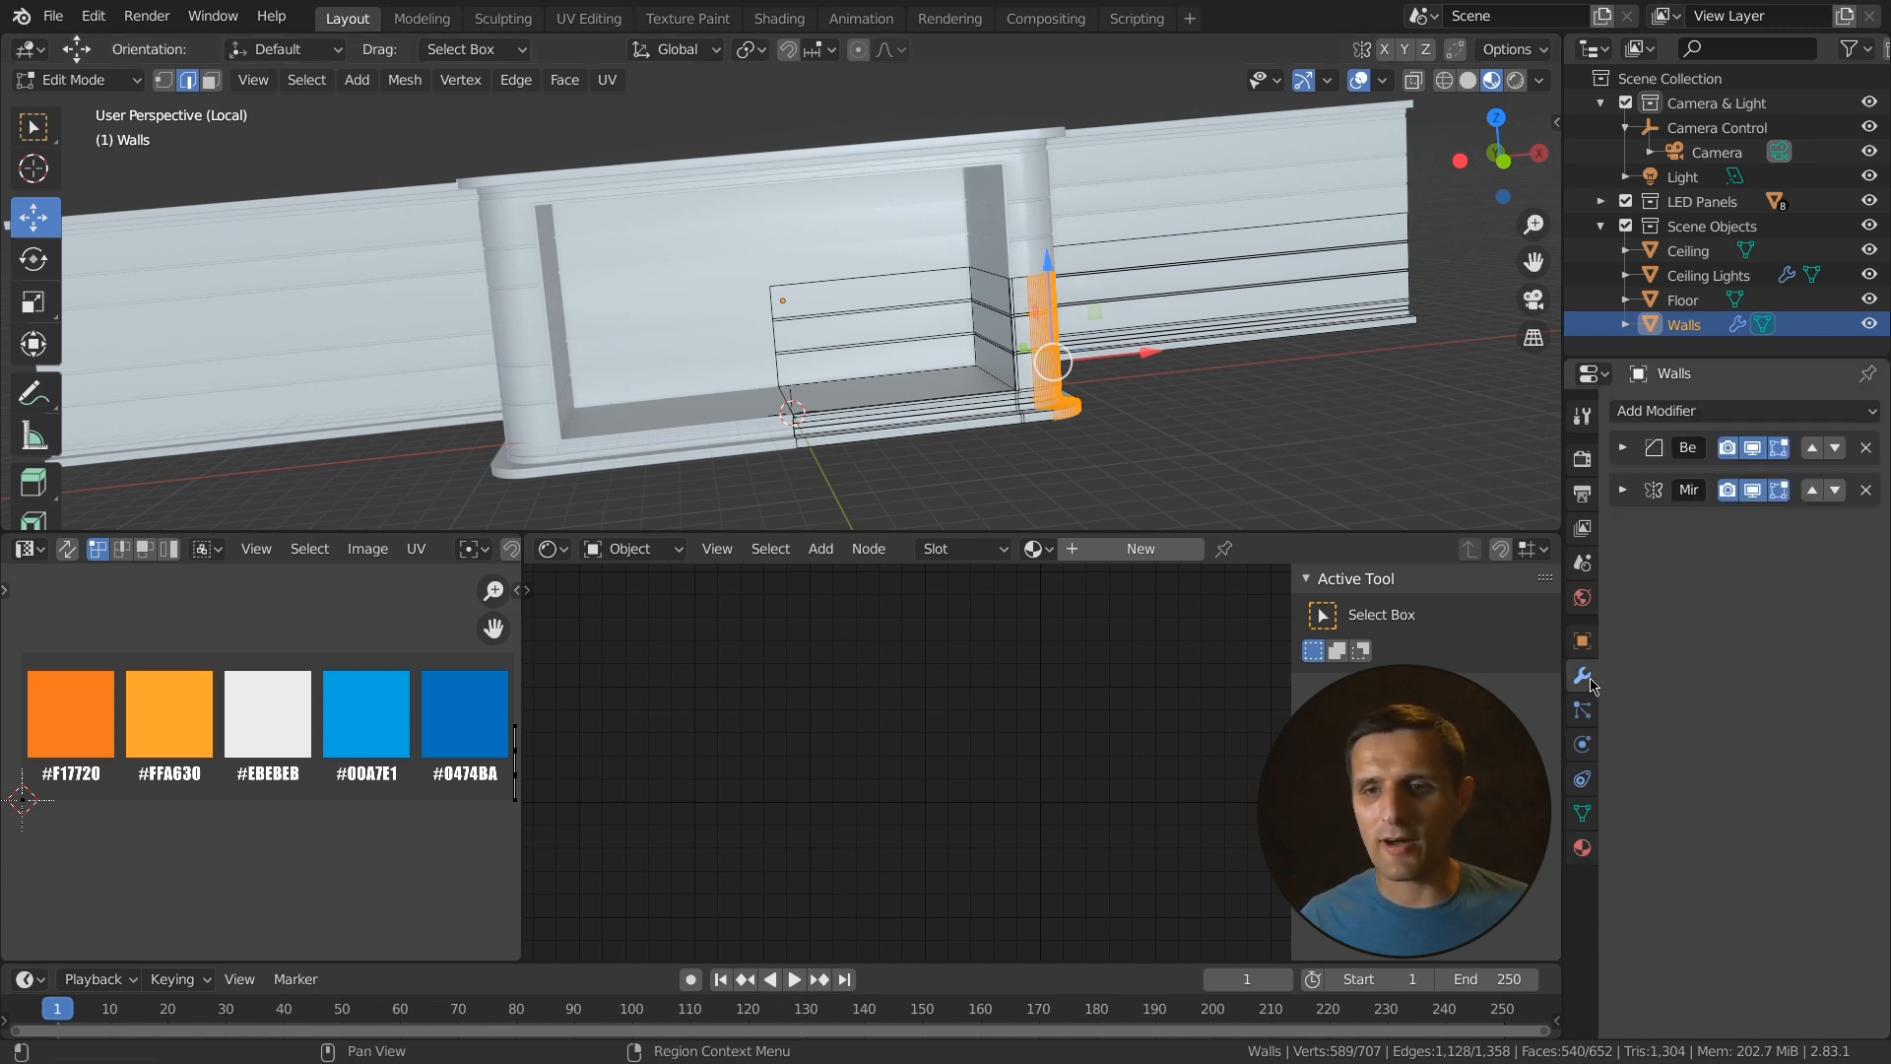
{"action": "left_click", "coordinate": [1778, 492]}
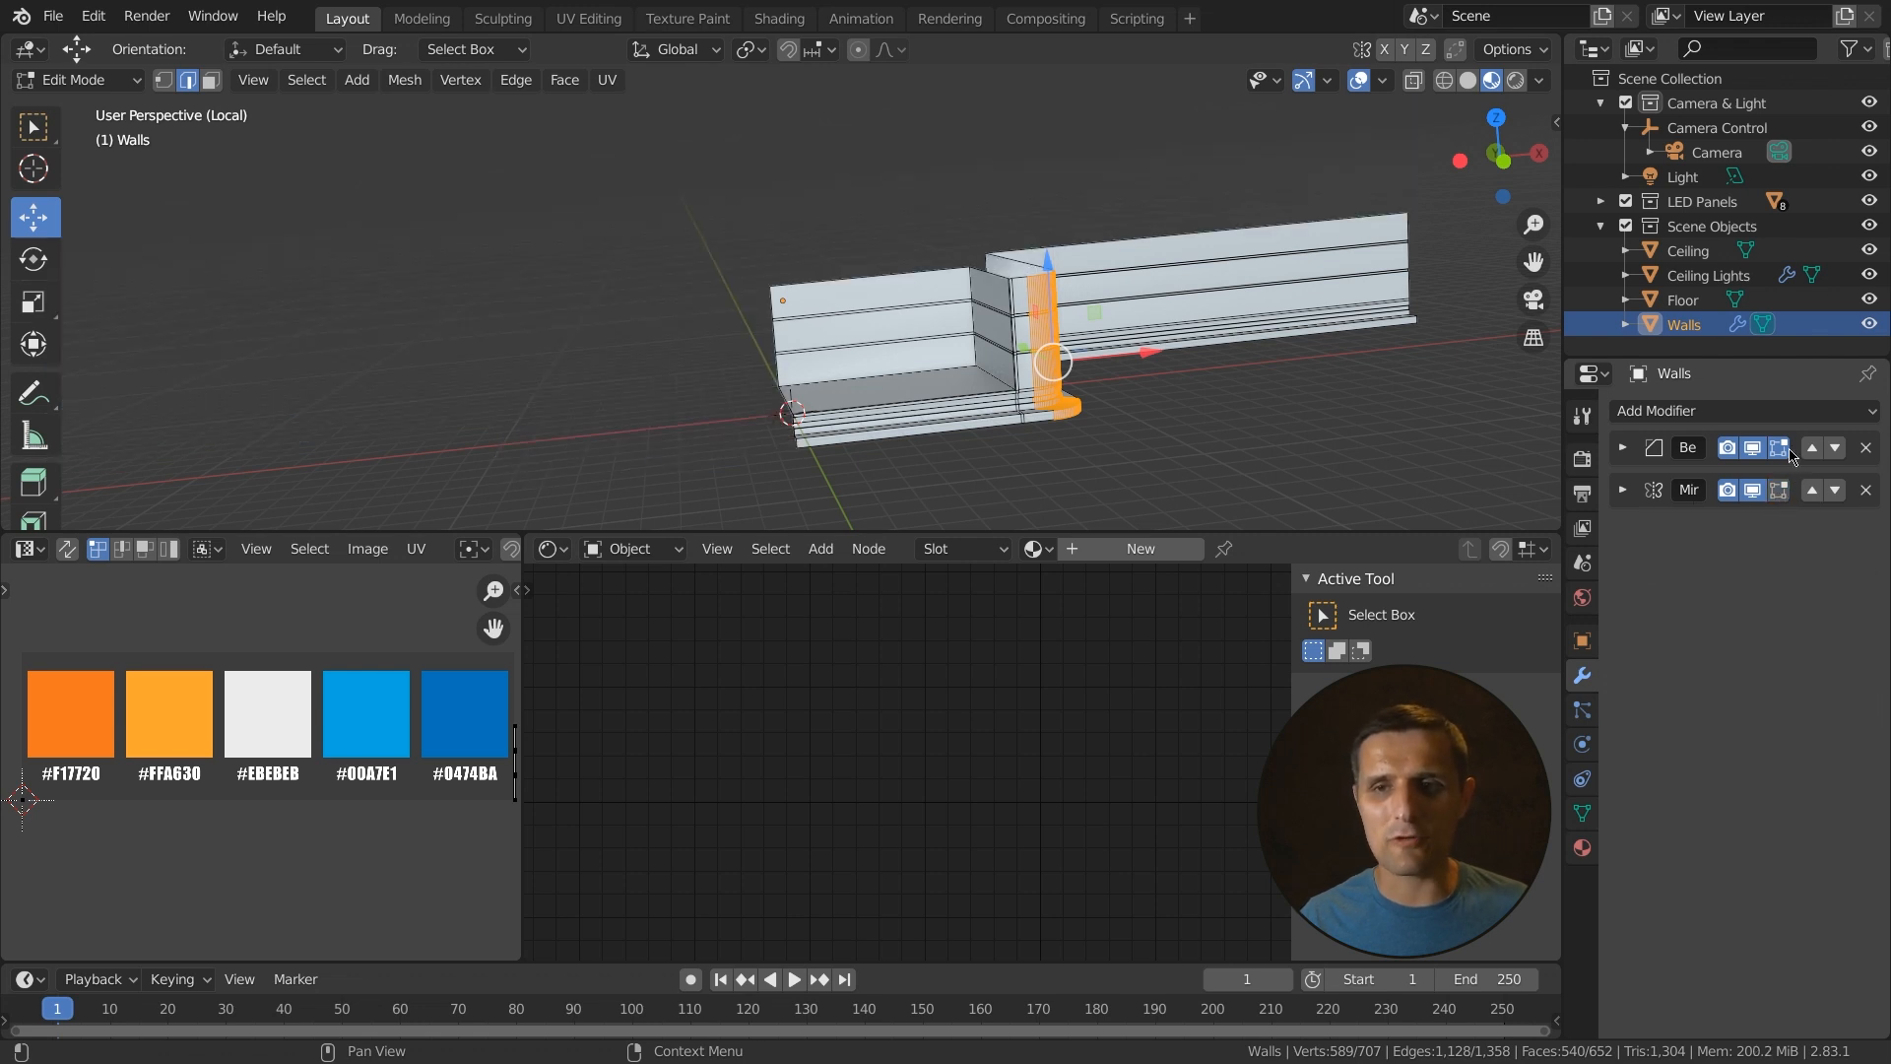
{"action": "left_click", "coordinate": [1779, 490]}
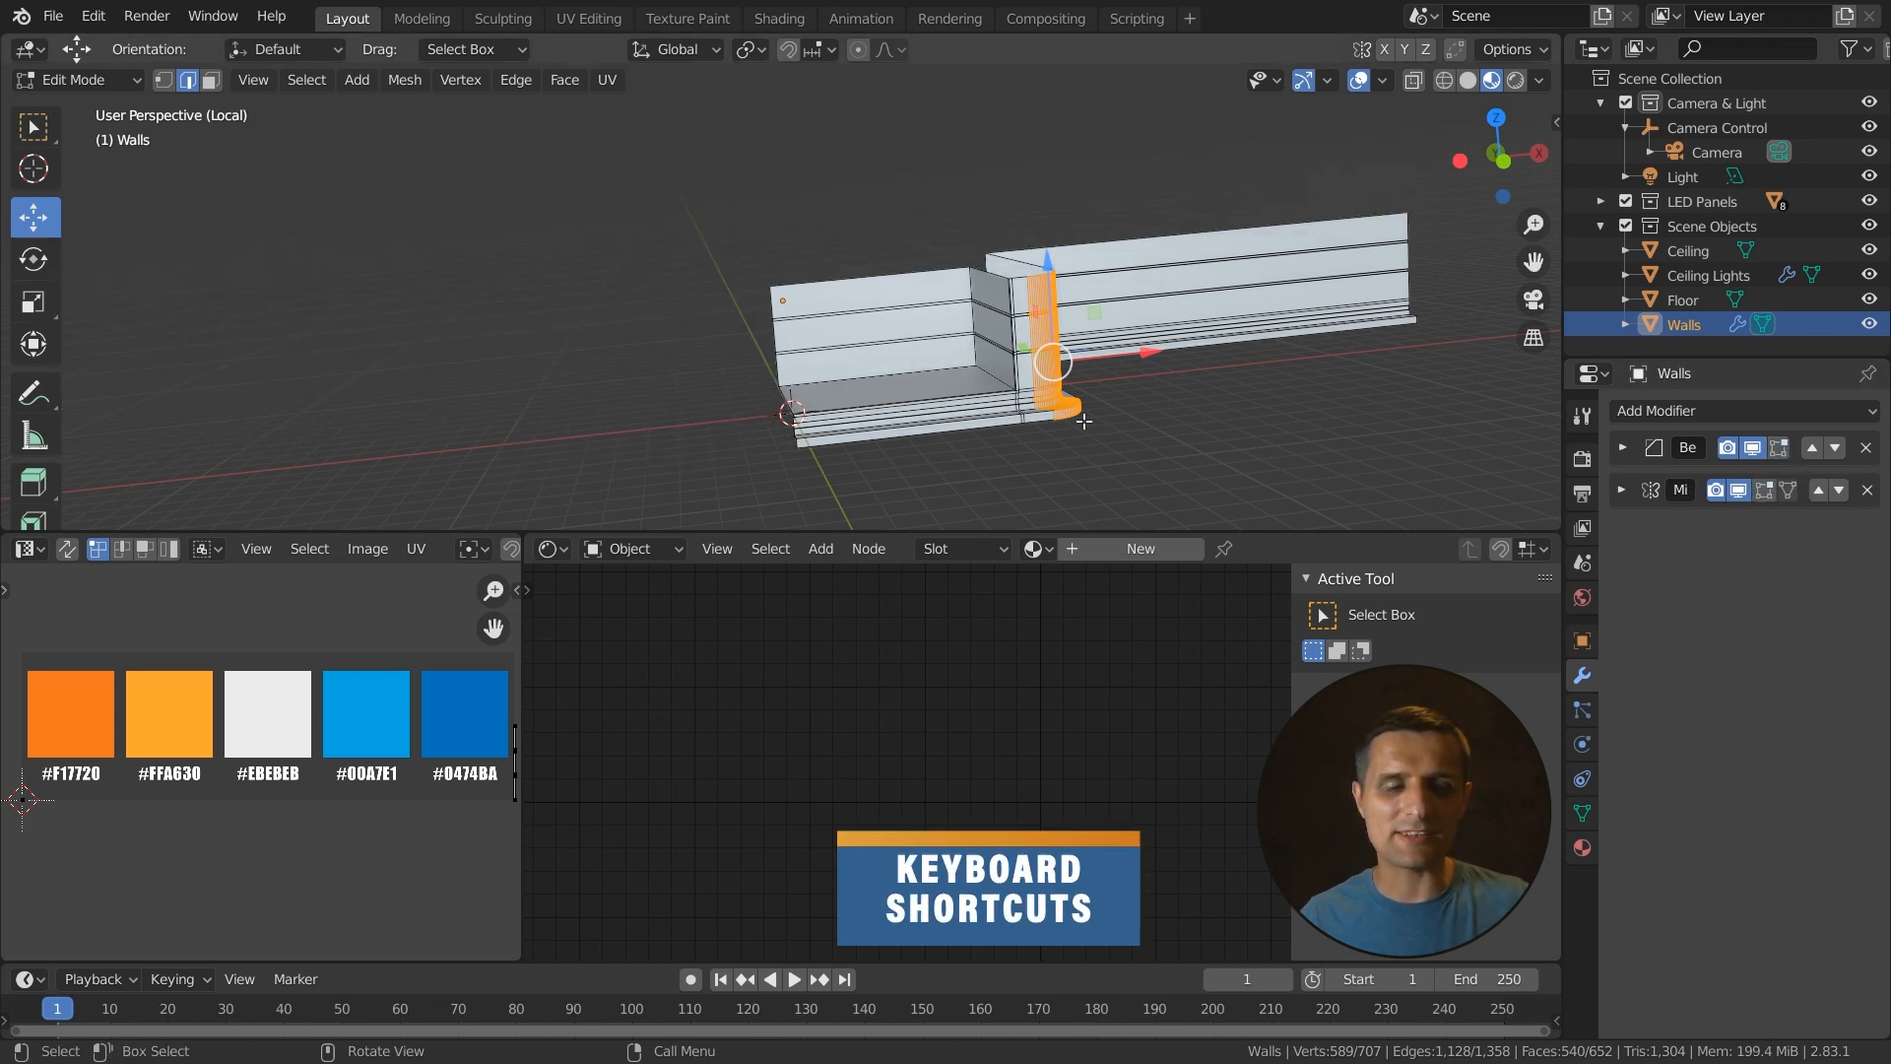
- Toggle the Walls between Object and Edit Mode to compare the full and half mesh
{"action": "key", "text": "Tab"}
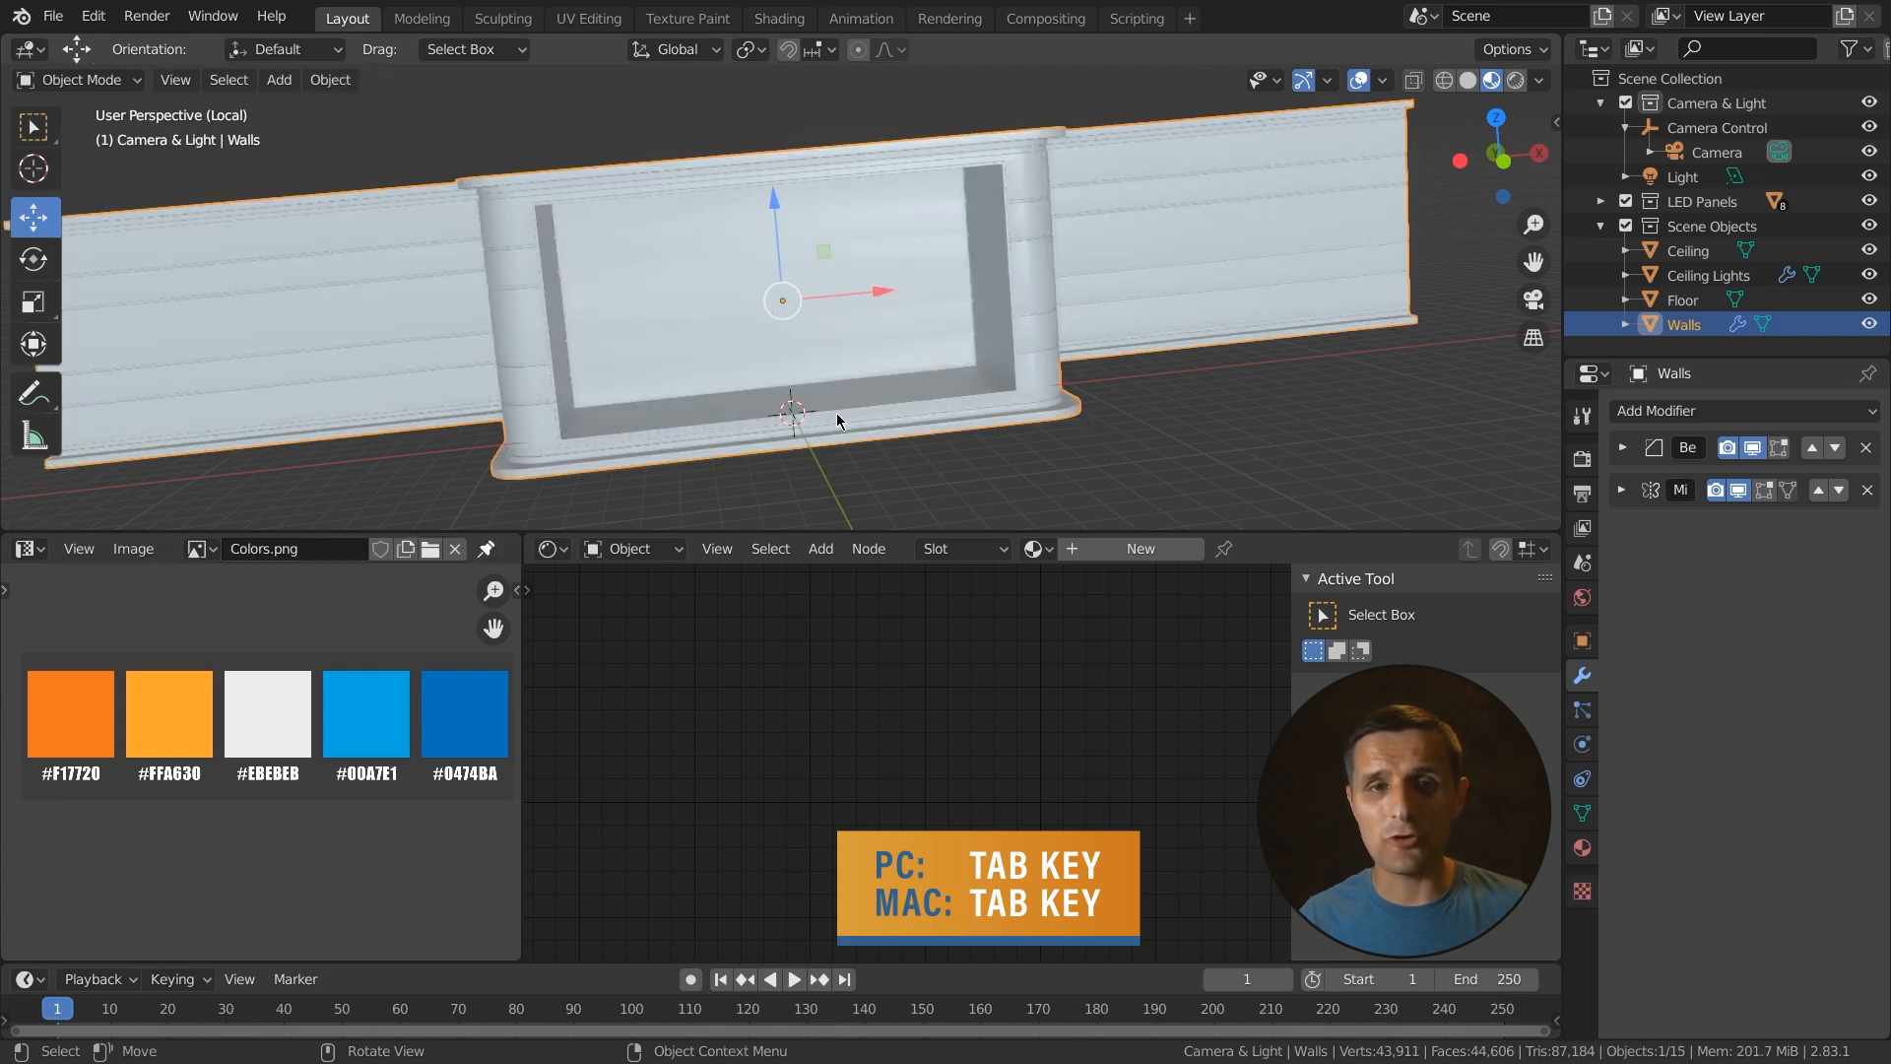
{"action": "key", "text": "Tab"}
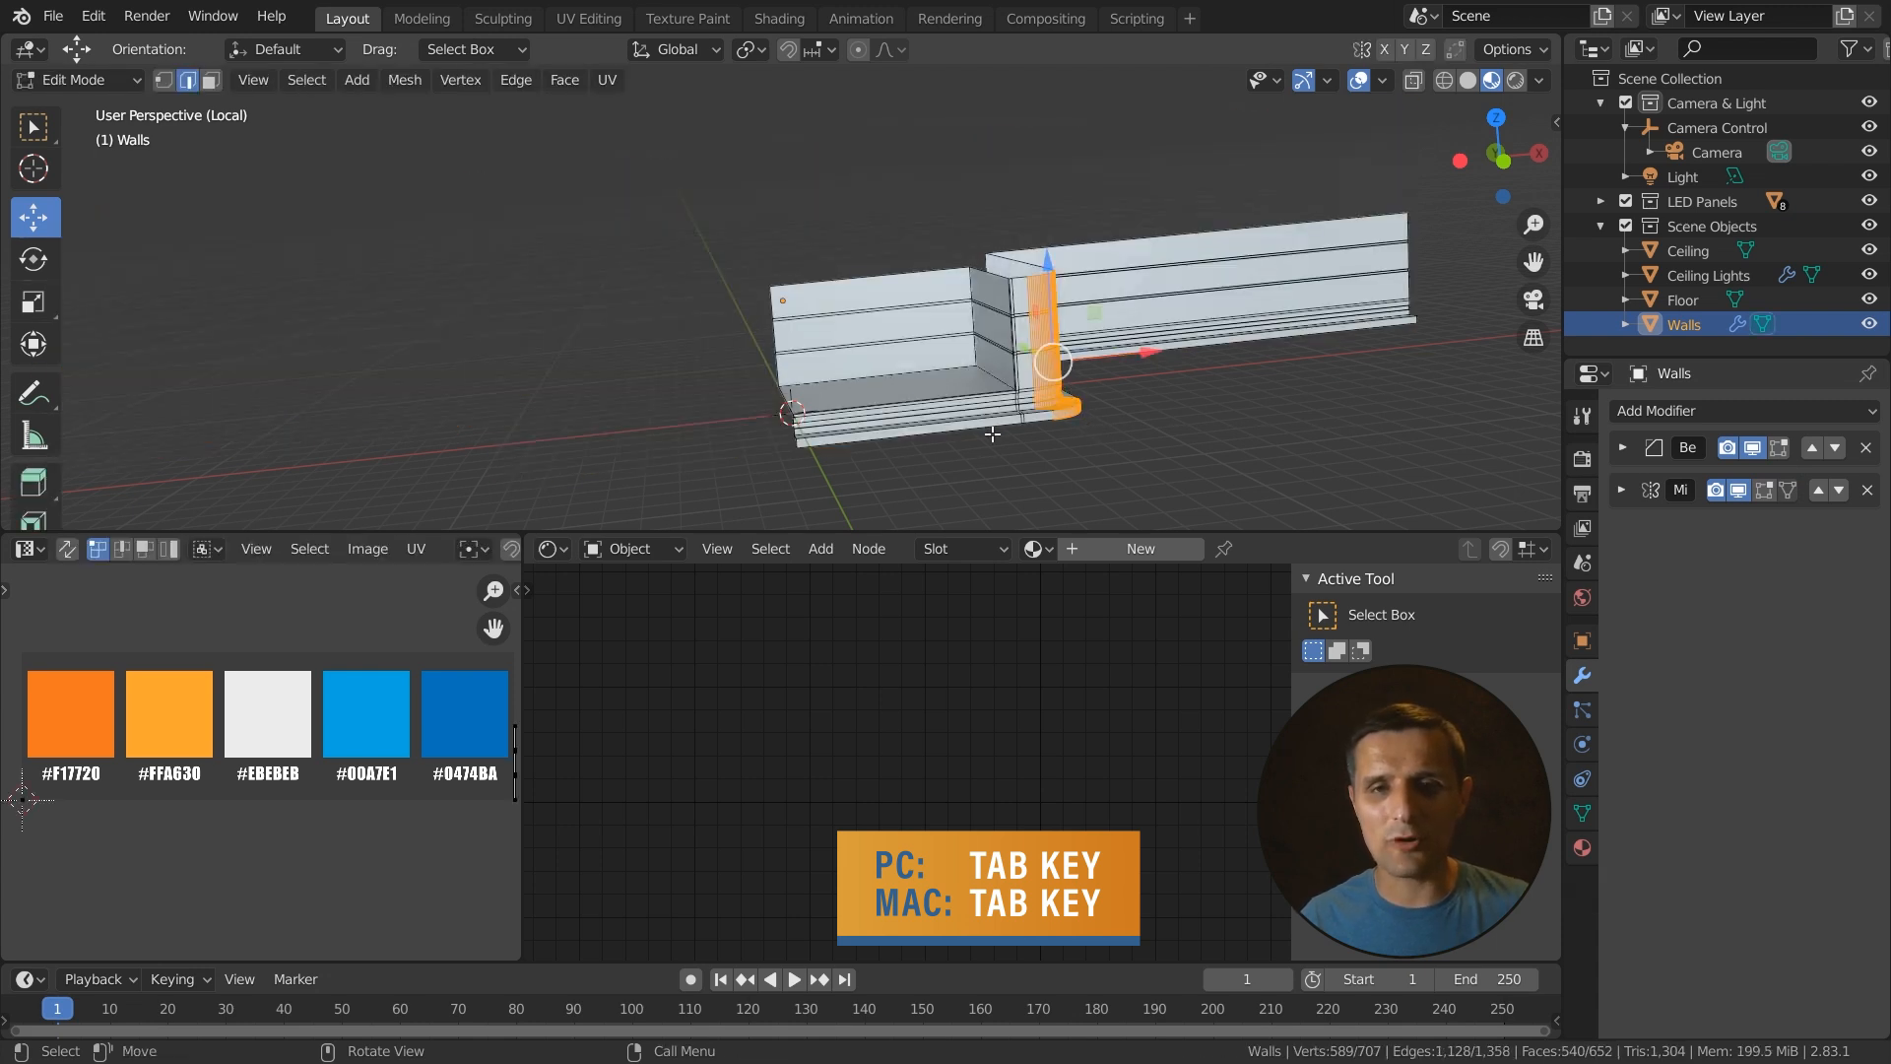
{"action": "scroll", "coordinate": [1231, 414], "scroll_direction": "up", "scroll_amount": 3}
{"action": "middle_click_drag", "start_coordinate": [1238, 418], "coordinate": [1145, 343], "text": "shift"}
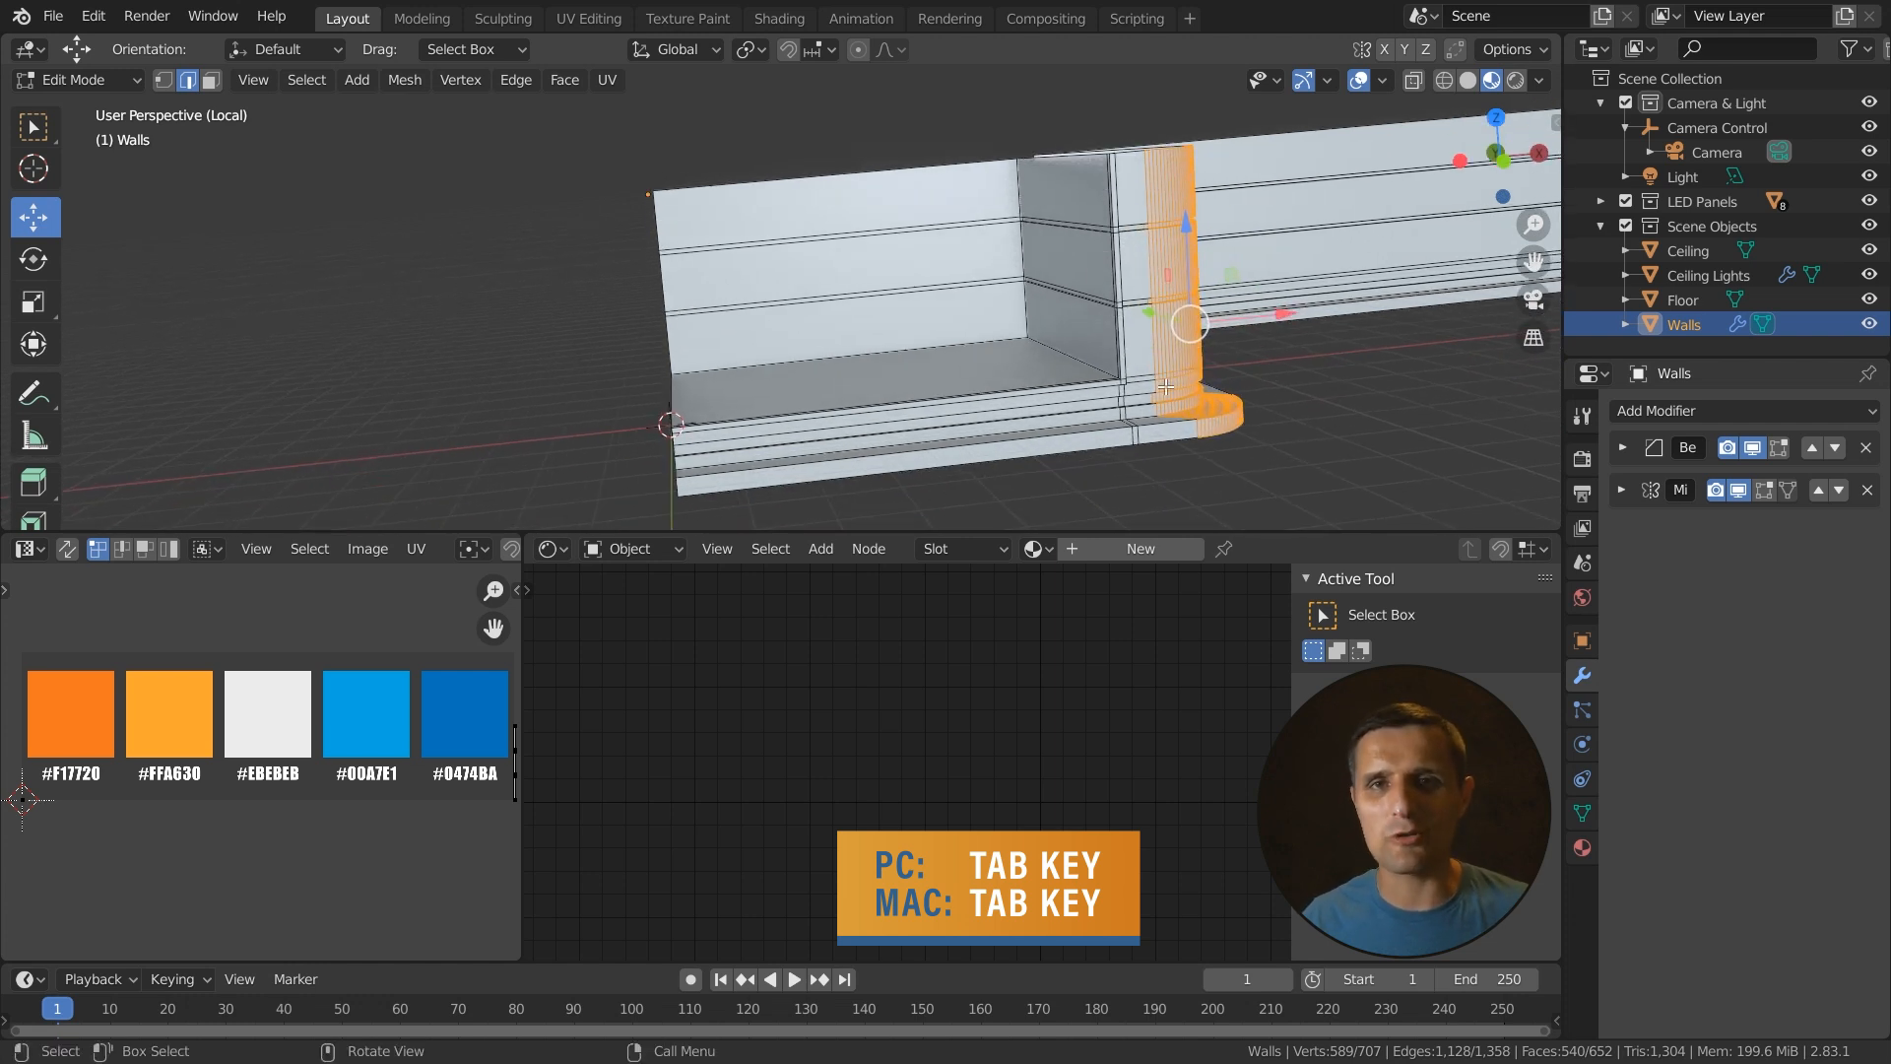
{"action": "key", "text": "Tab"}
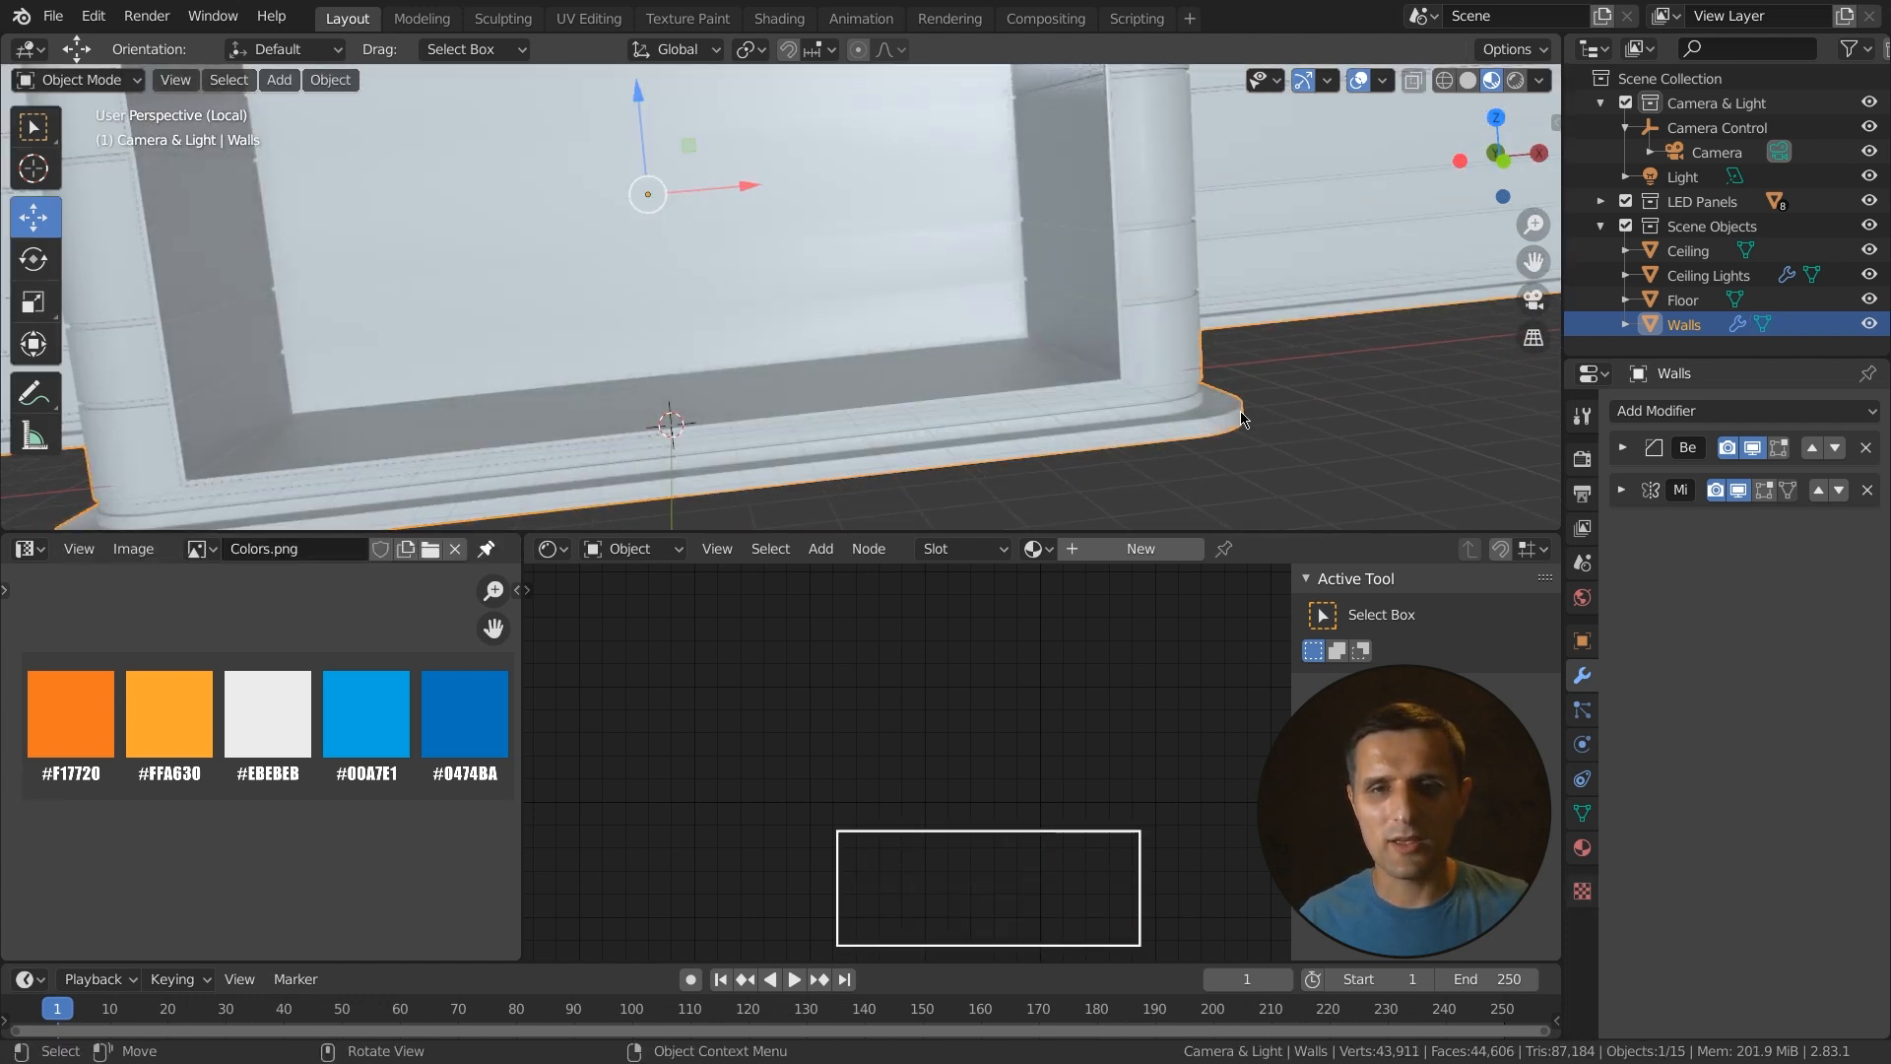
{"action": "scroll", "coordinate": [1224, 412], "scroll_direction": "down", "scroll_amount": 1}
{"action": "middle_click_drag", "start_coordinate": [1076, 377], "coordinate": [896, 211]}
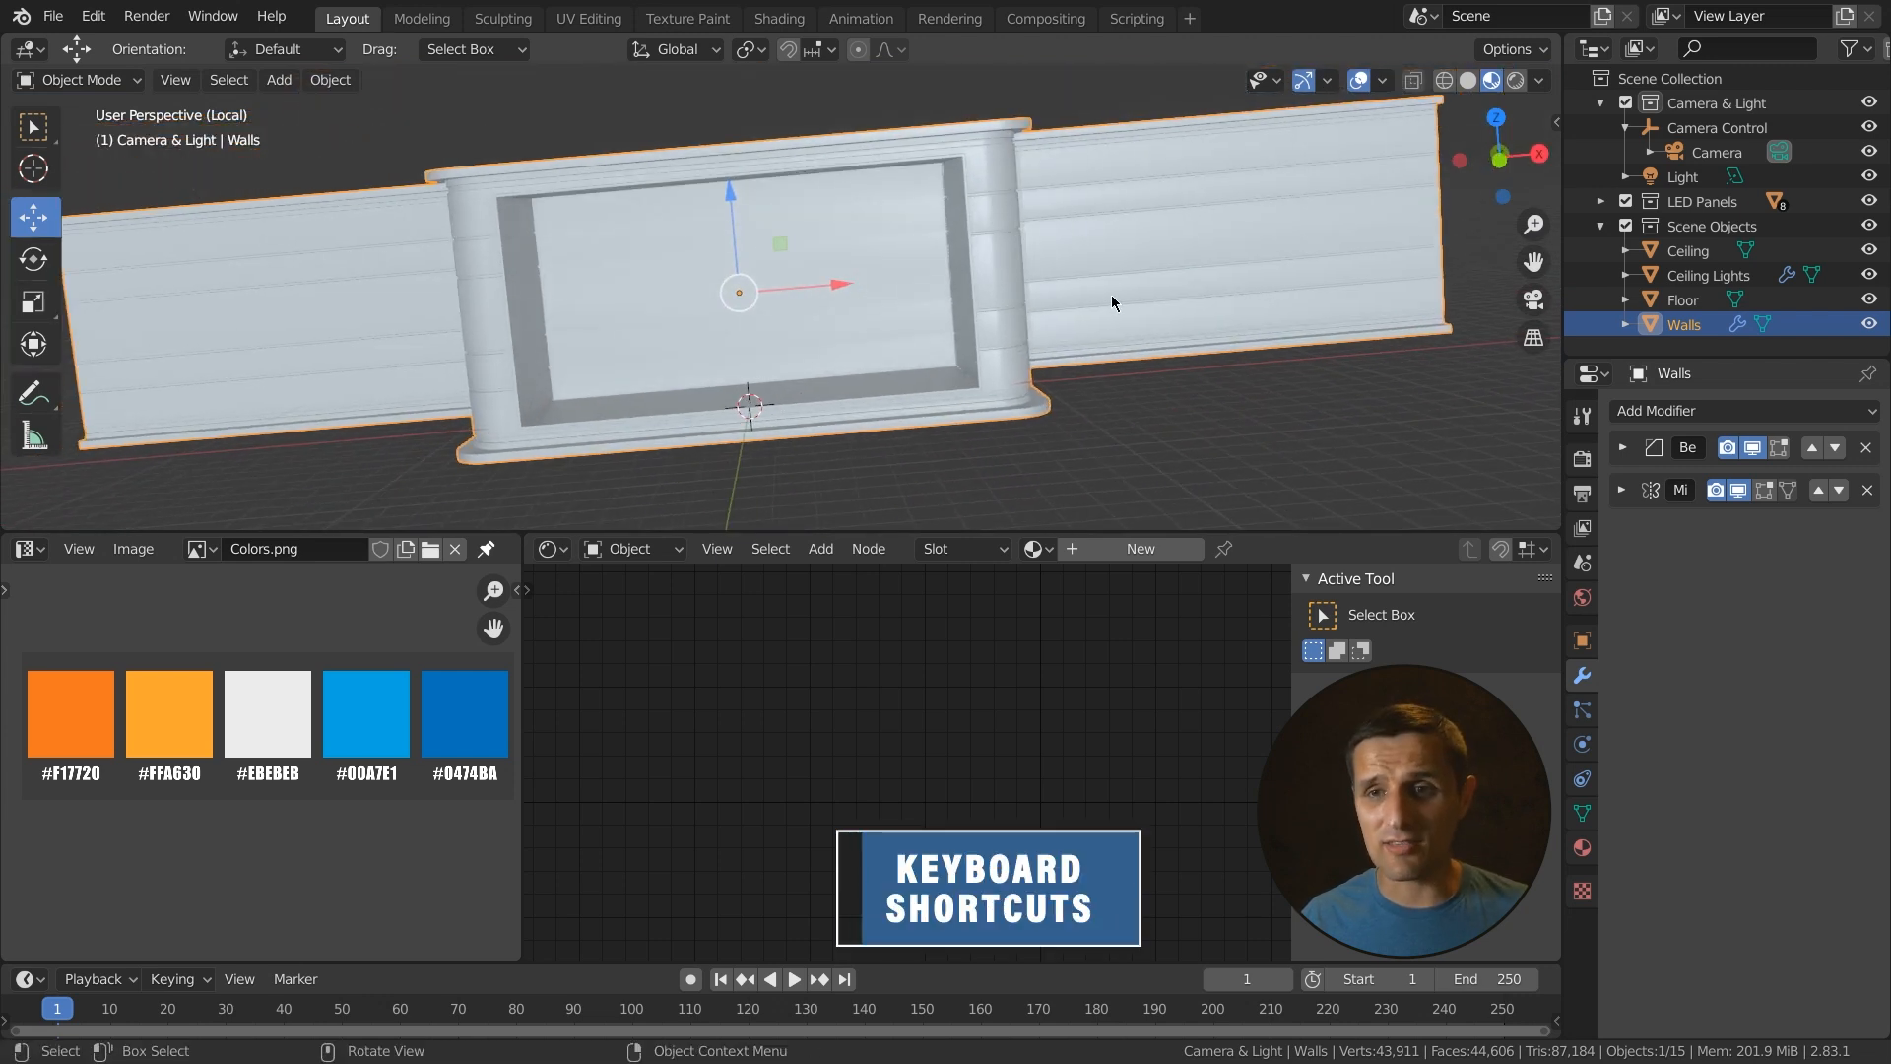
- Assign the existing Stripes material to the Walls object
{"action": "left_click", "coordinate": [1582, 846]}
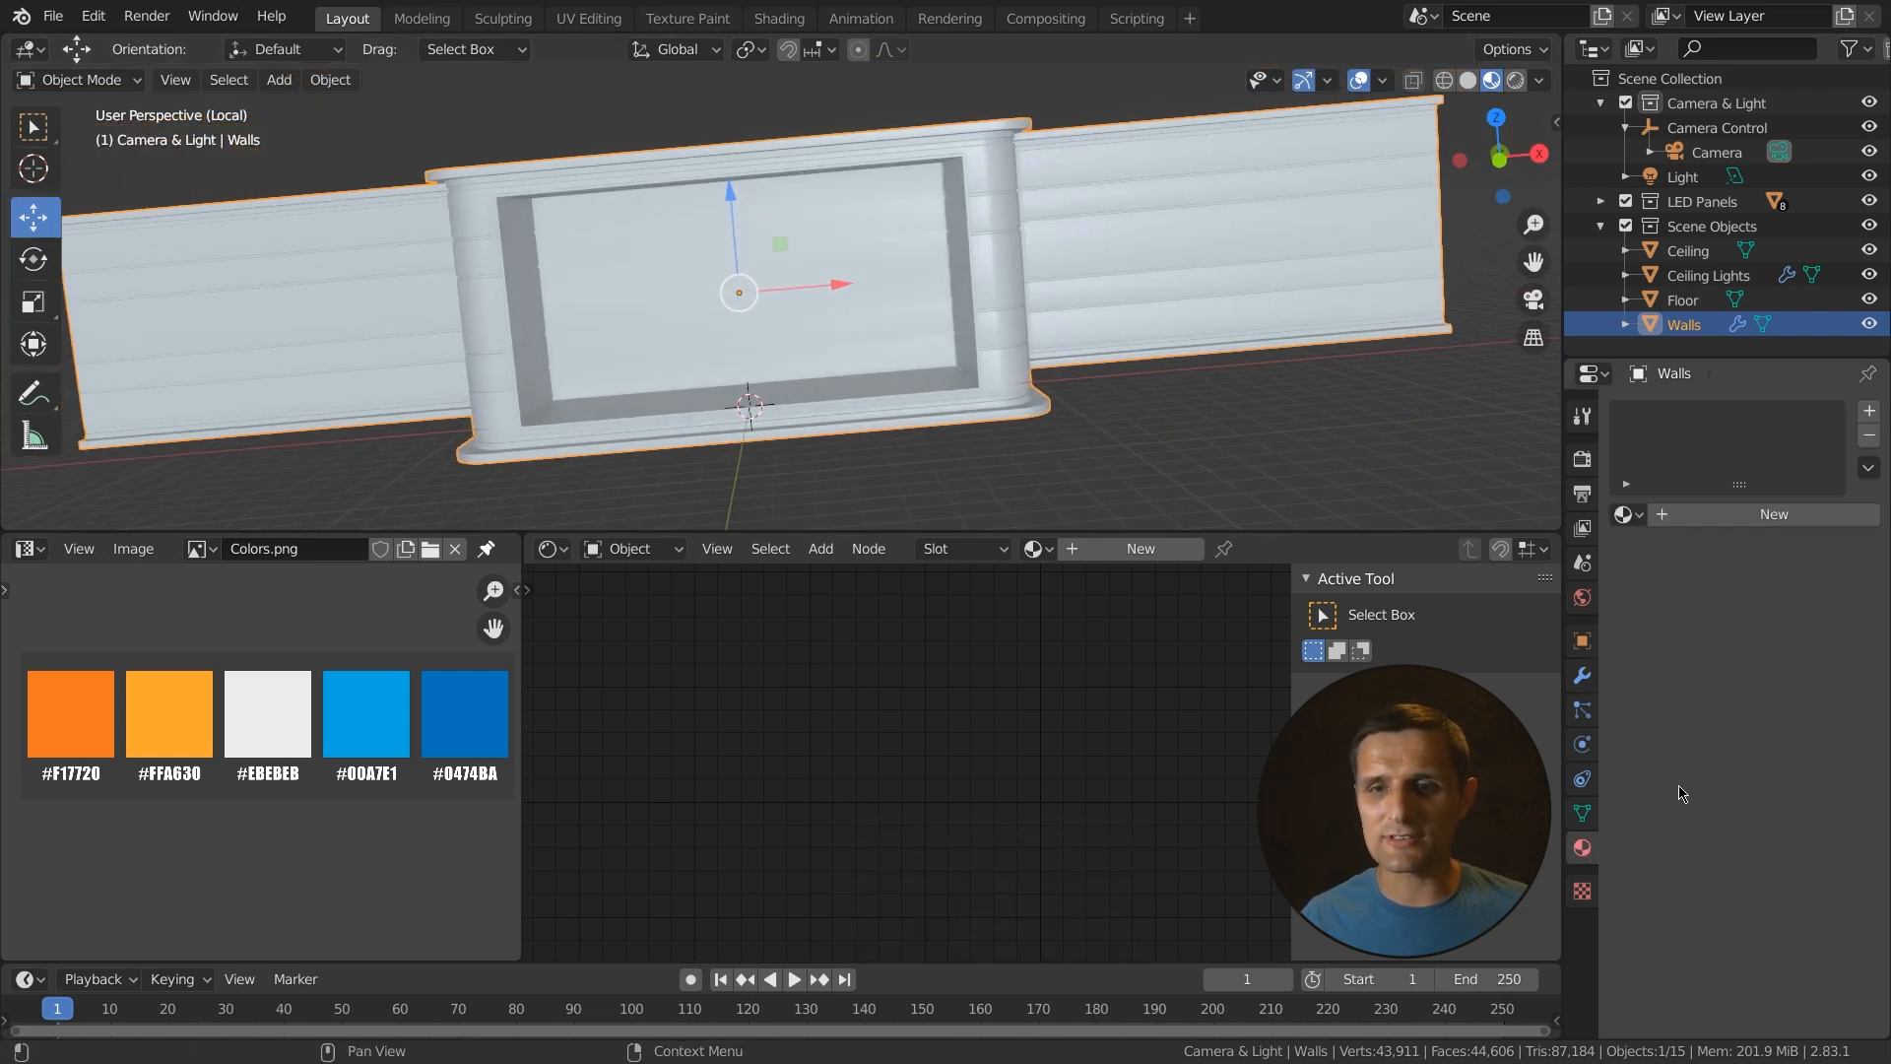
{"action": "left_click", "coordinate": [1630, 515]}
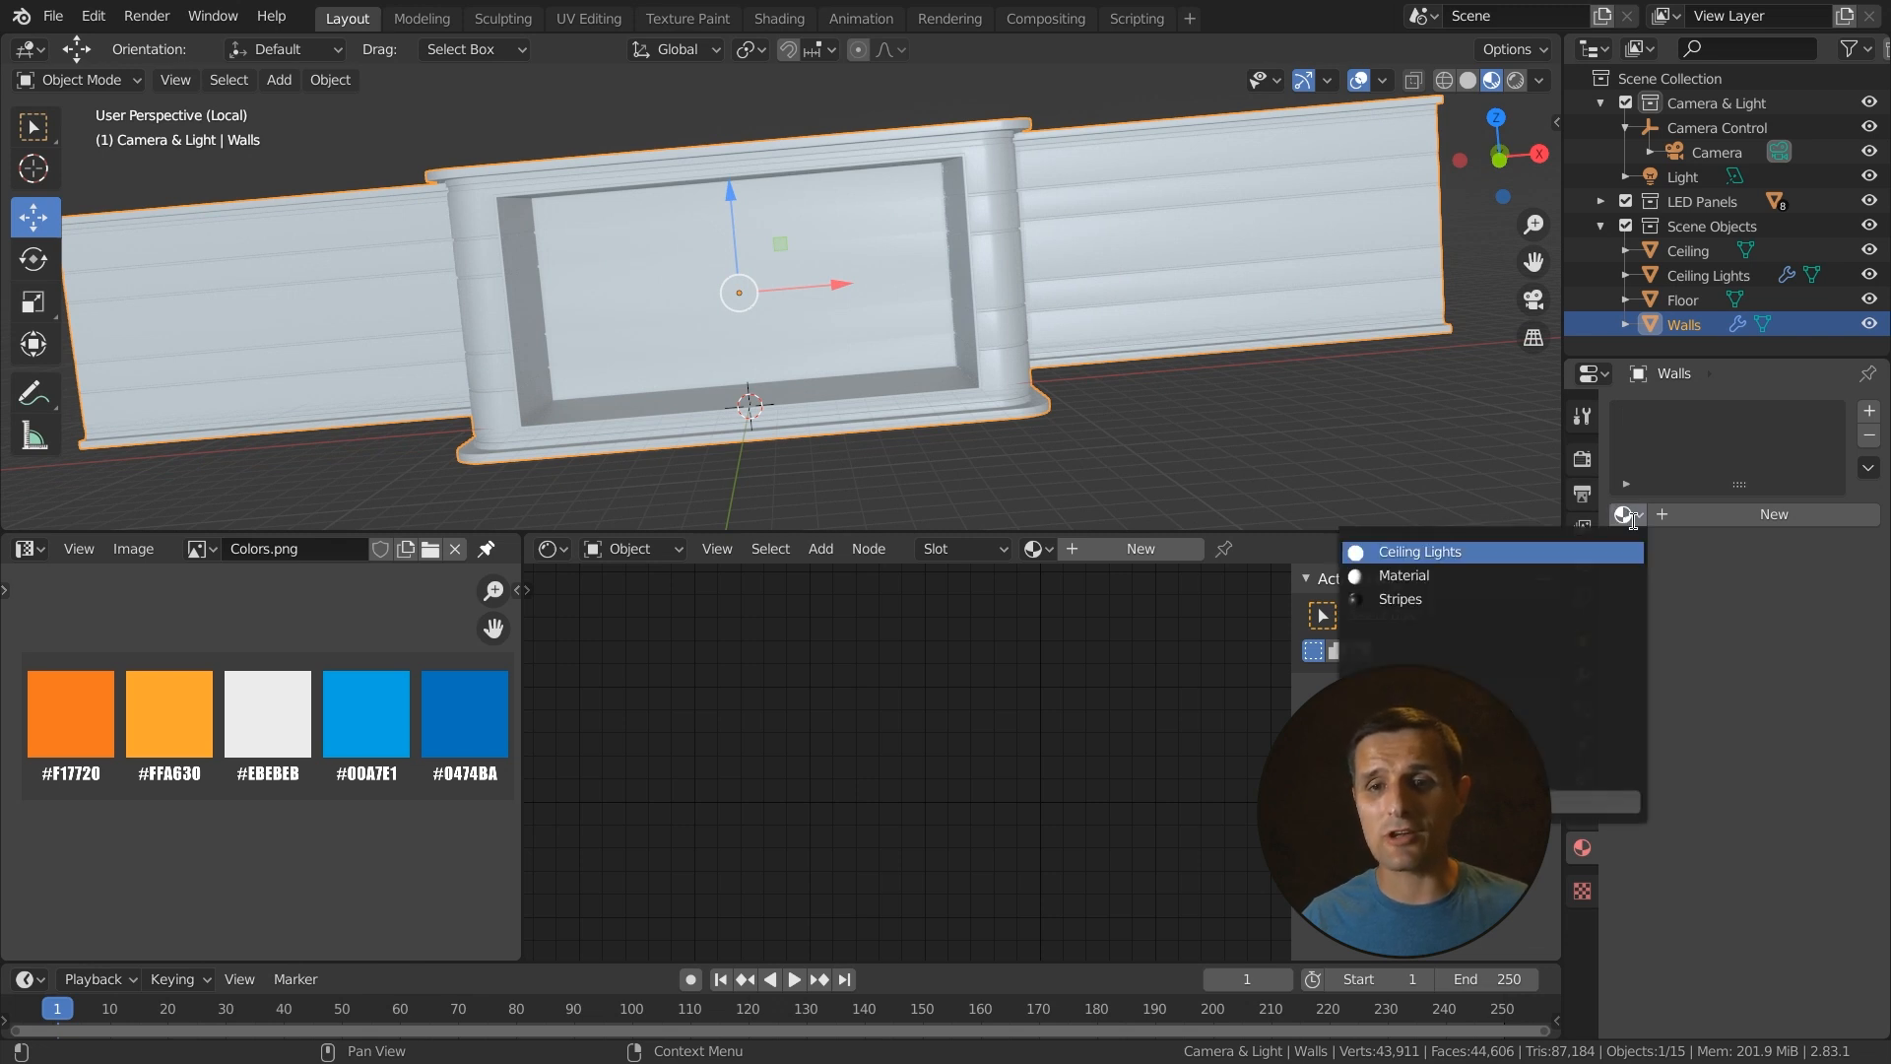
{"action": "left_click", "coordinate": [1458, 598]}
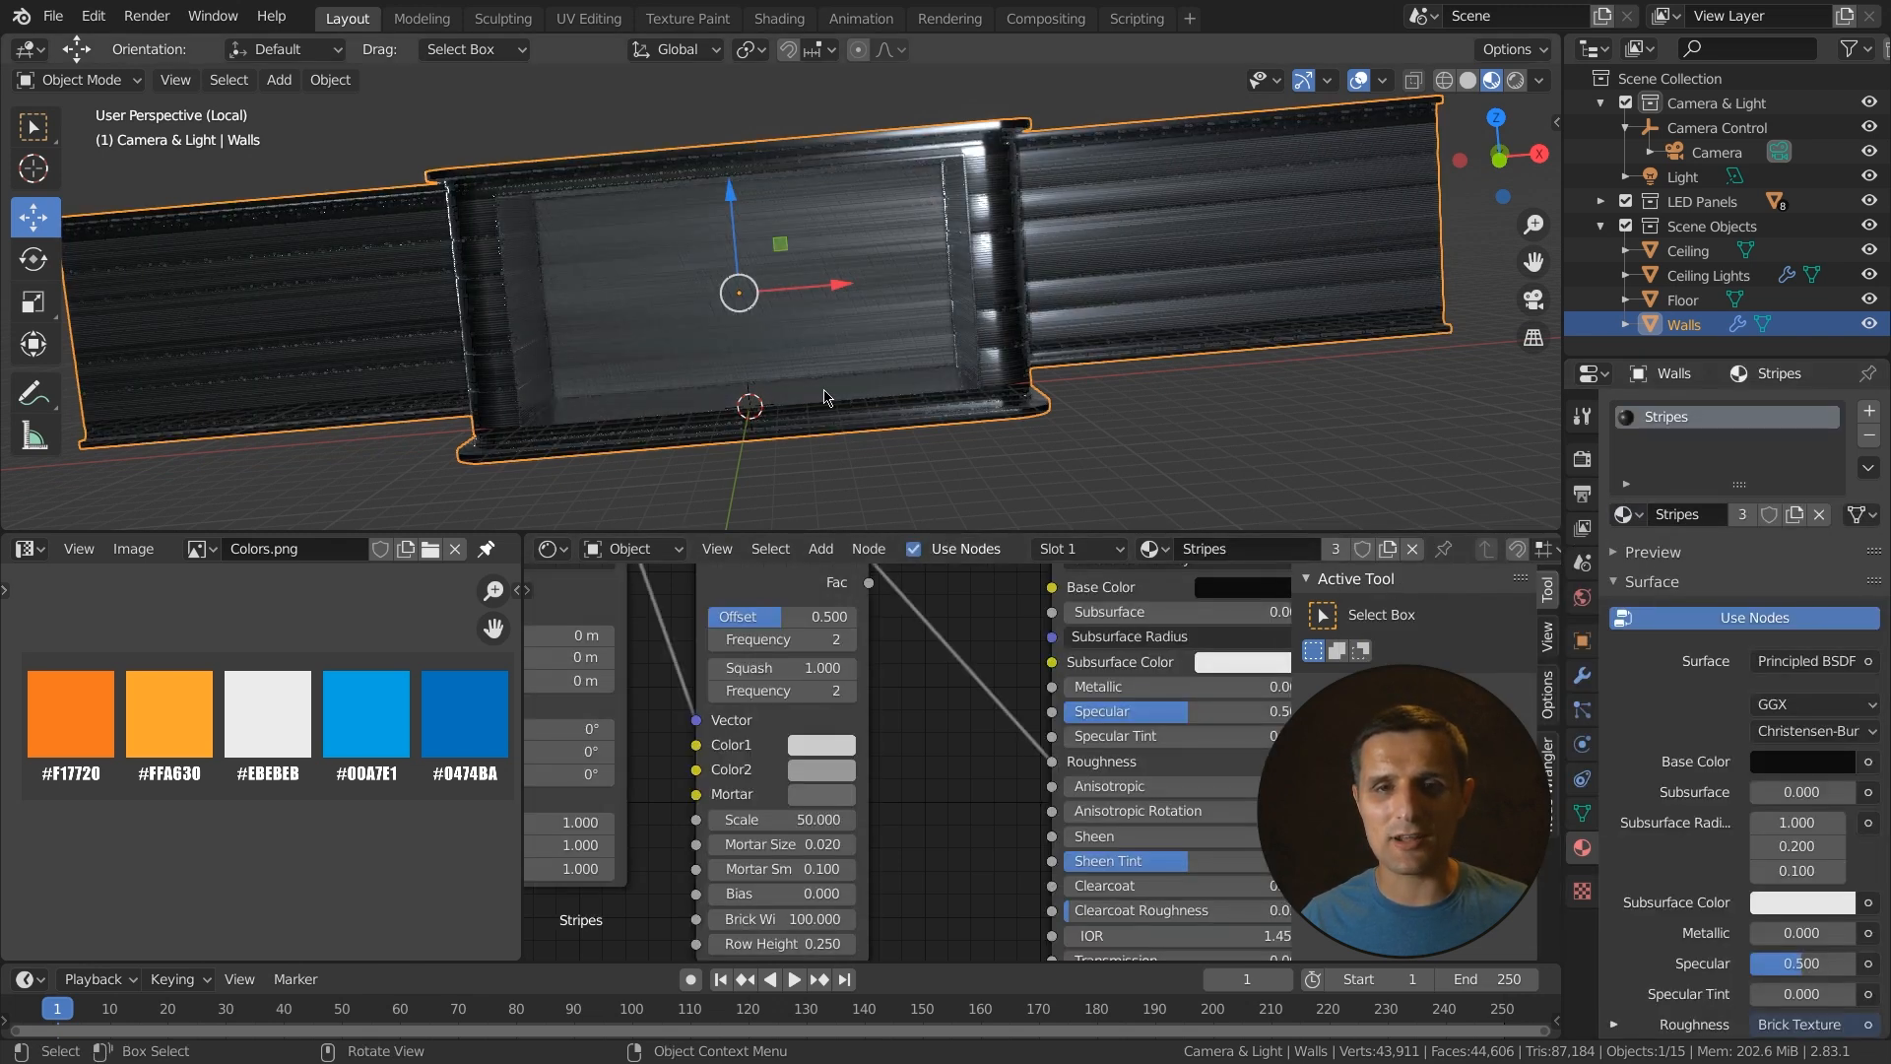
- Select all faces of the Walls in face mode and apply a Cube Projection UV unwrap
{"action": "middle_click_drag", "start_coordinate": [1152, 400], "coordinate": [1024, 439]}
{"action": "scroll", "coordinate": [990, 402], "scroll_direction": "up", "scroll_amount": 3}
{"action": "scroll", "coordinate": [1059, 443], "scroll_direction": "down", "scroll_amount": 1}
{"action": "scroll", "coordinate": [1052, 445], "scroll_direction": "down", "scroll_amount": 2}
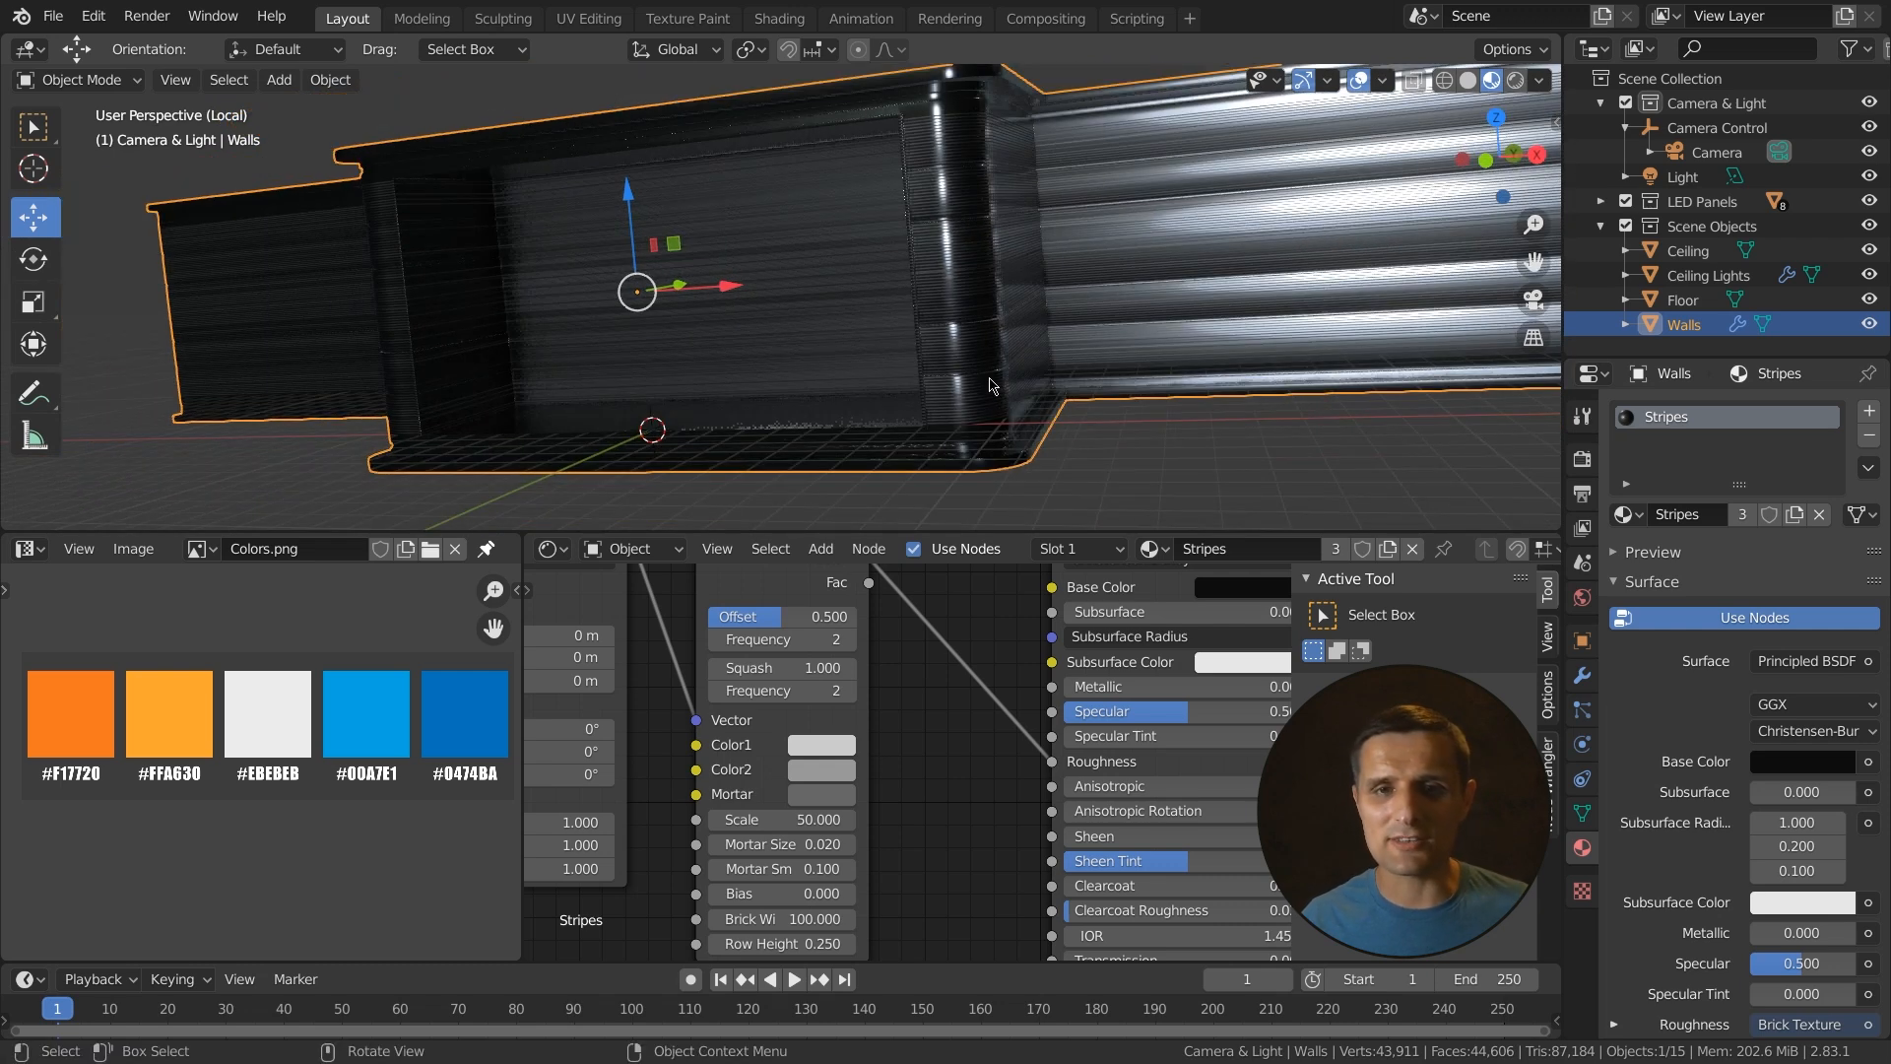
{"action": "key", "text": "Tab"}
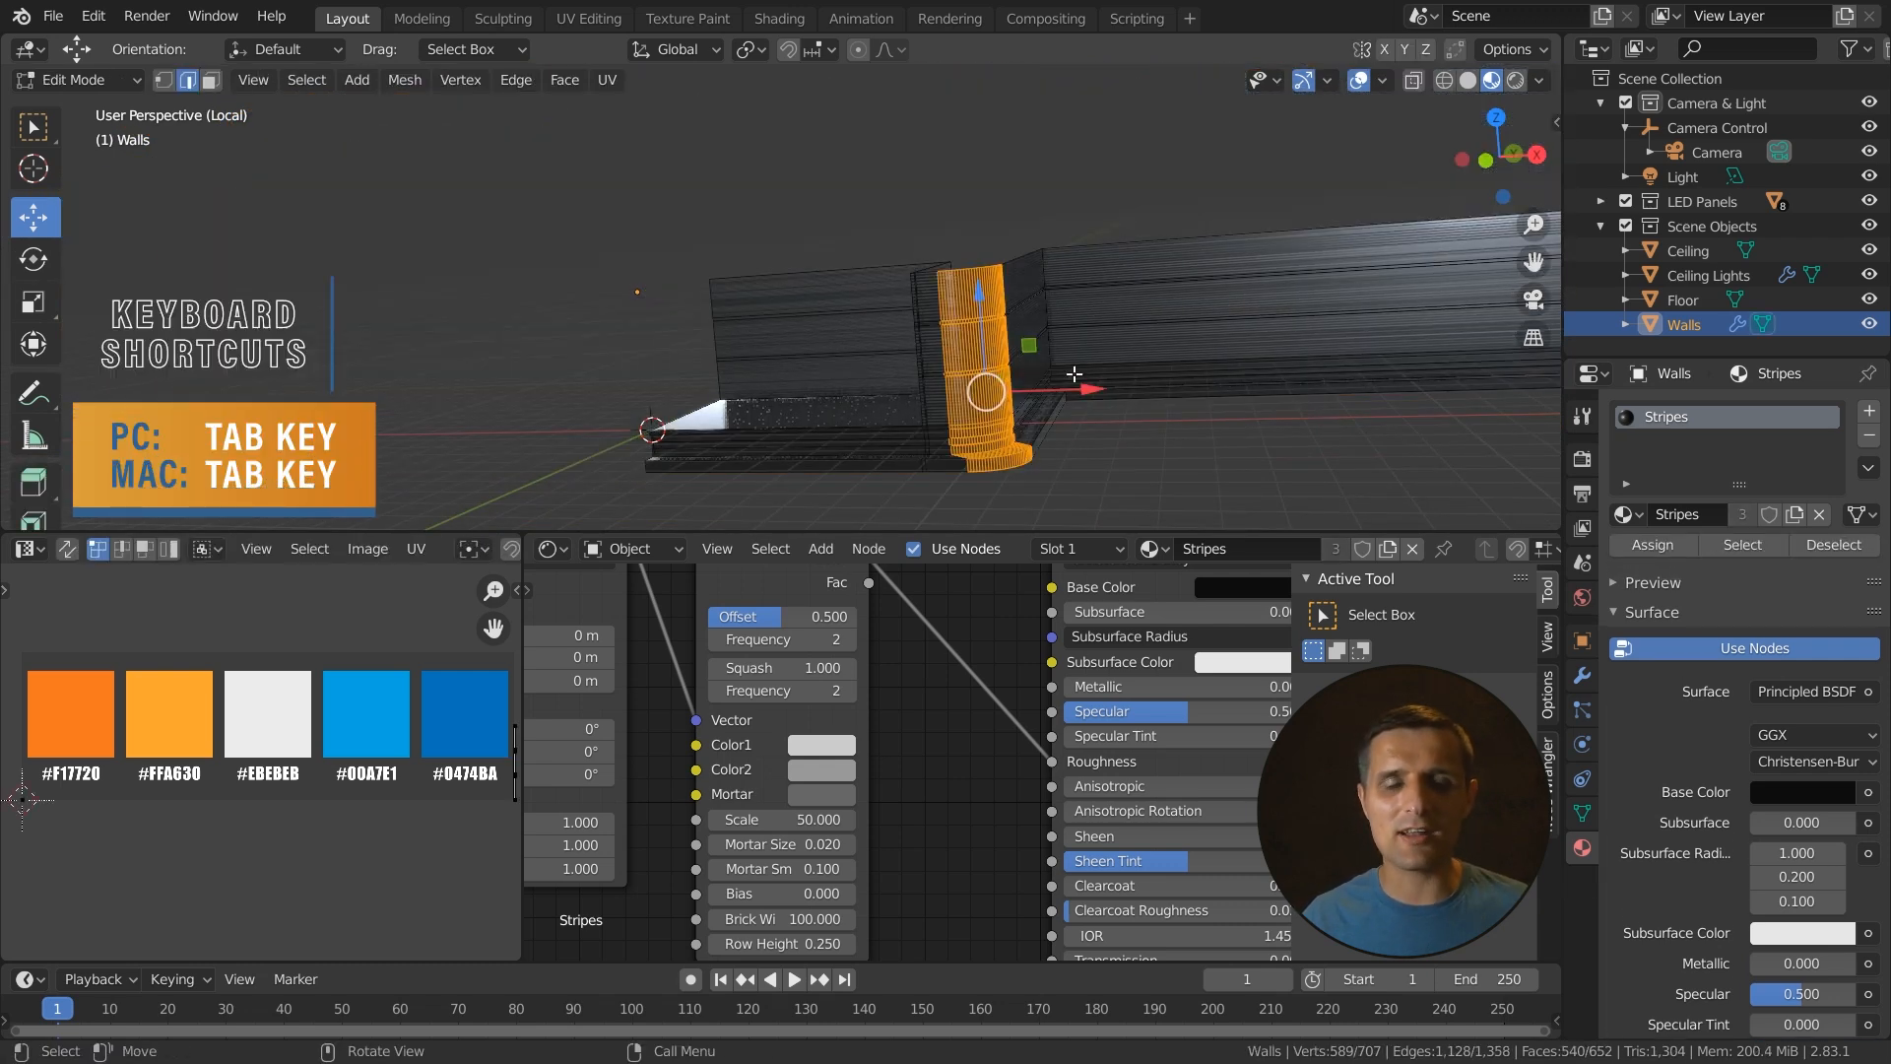
{"action": "key", "text": "3"}
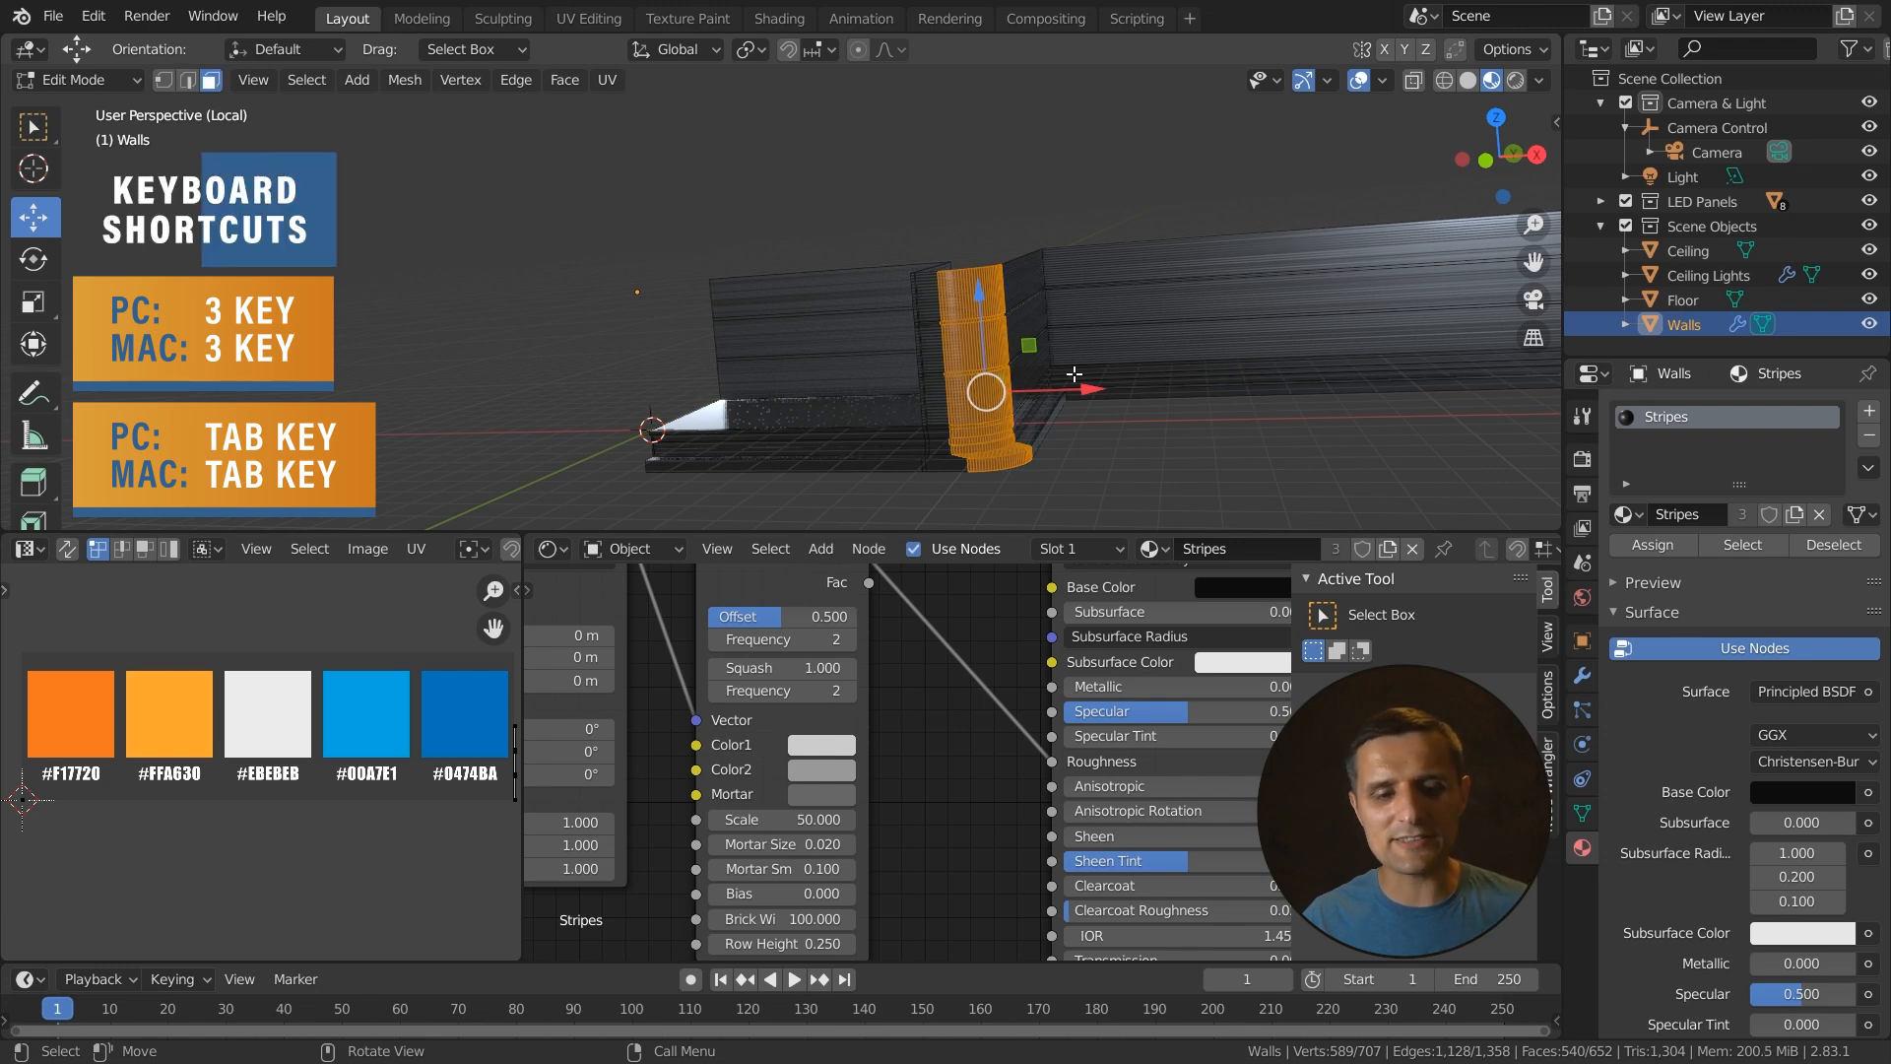
{"action": "key", "text": "a"}
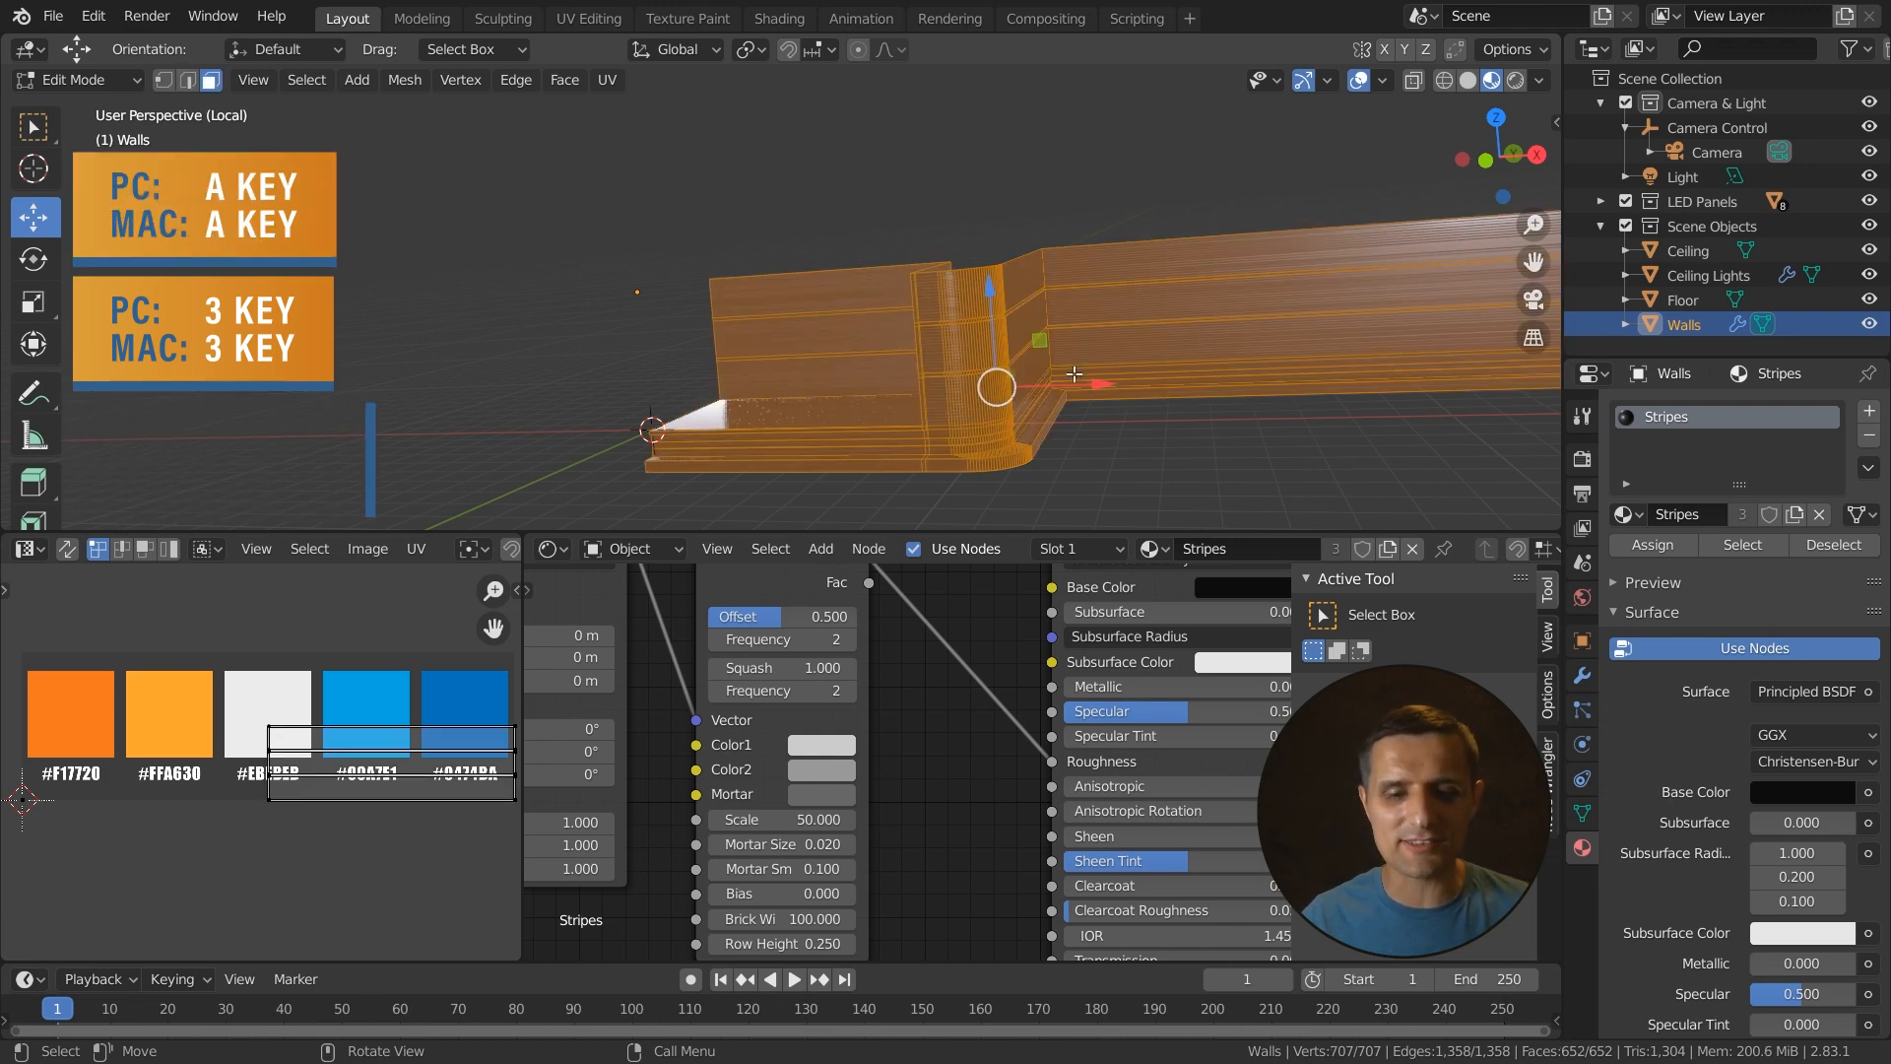
{"action": "key", "text": "u"}
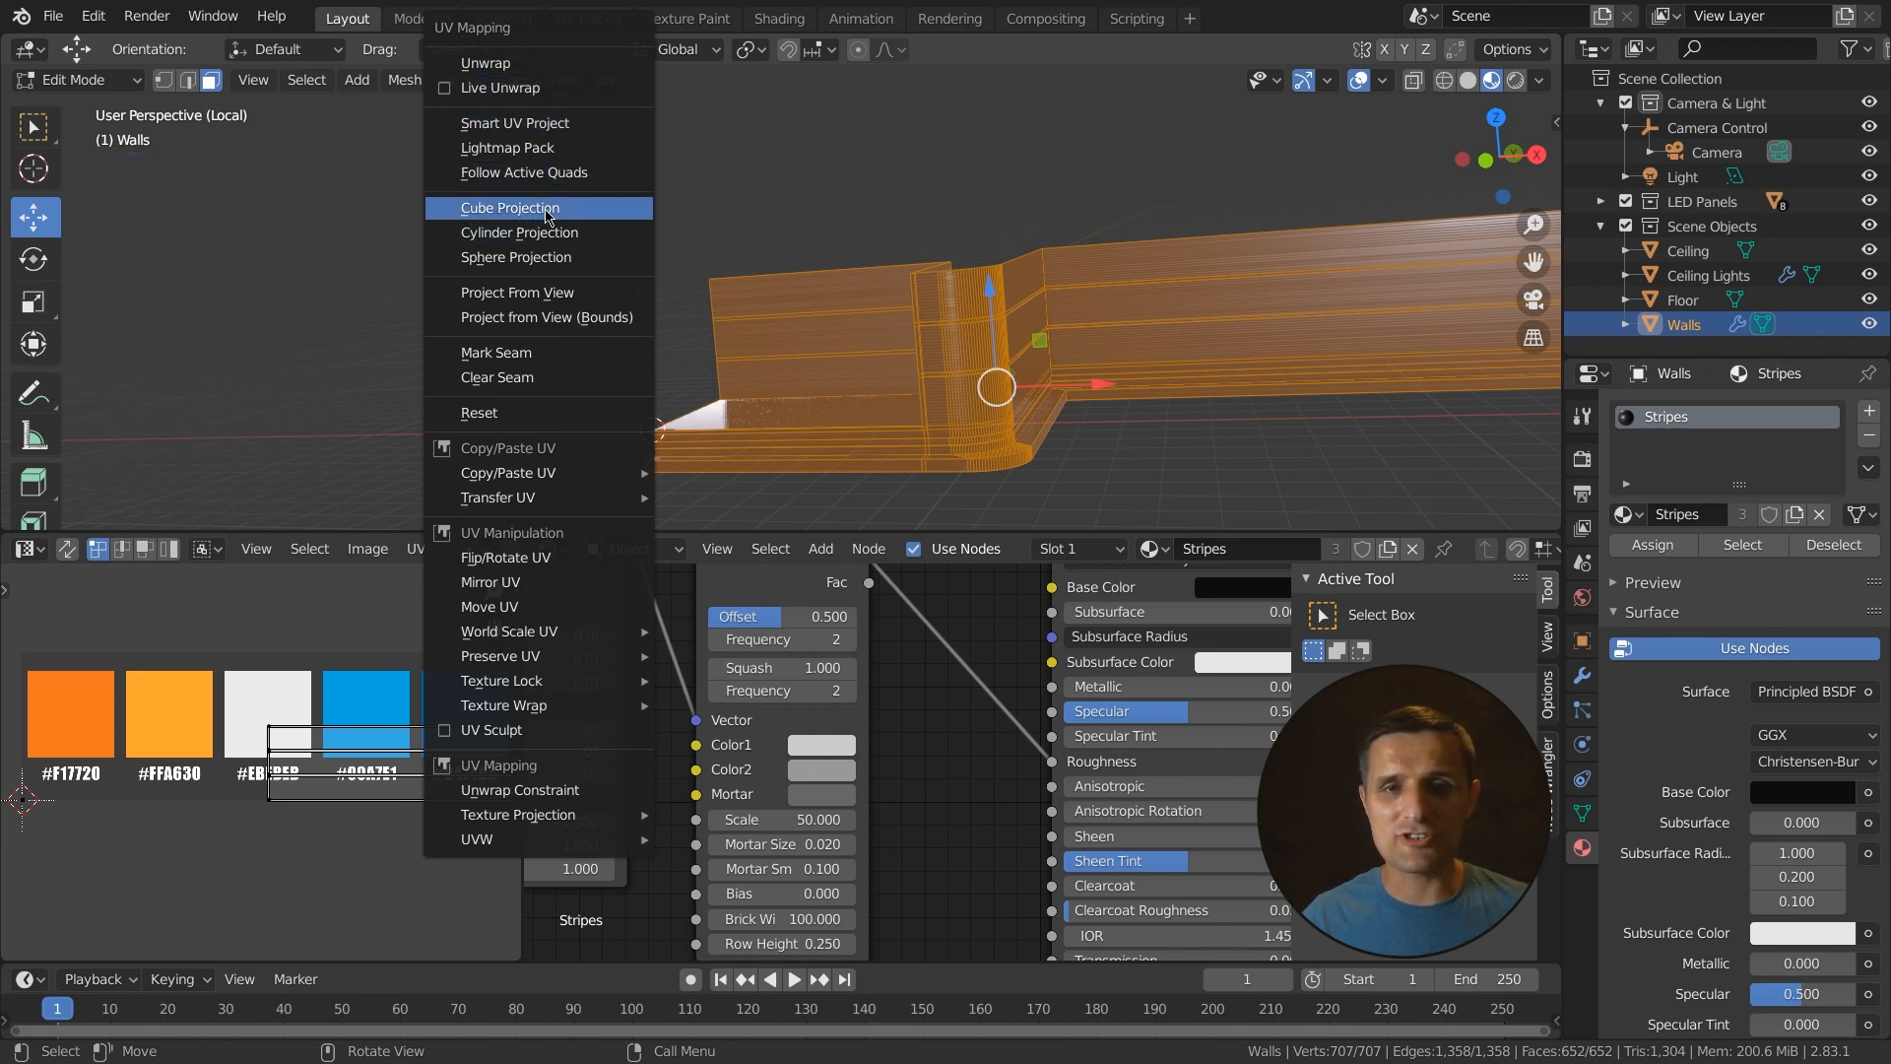
{"action": "left_click", "coordinate": [548, 215]}
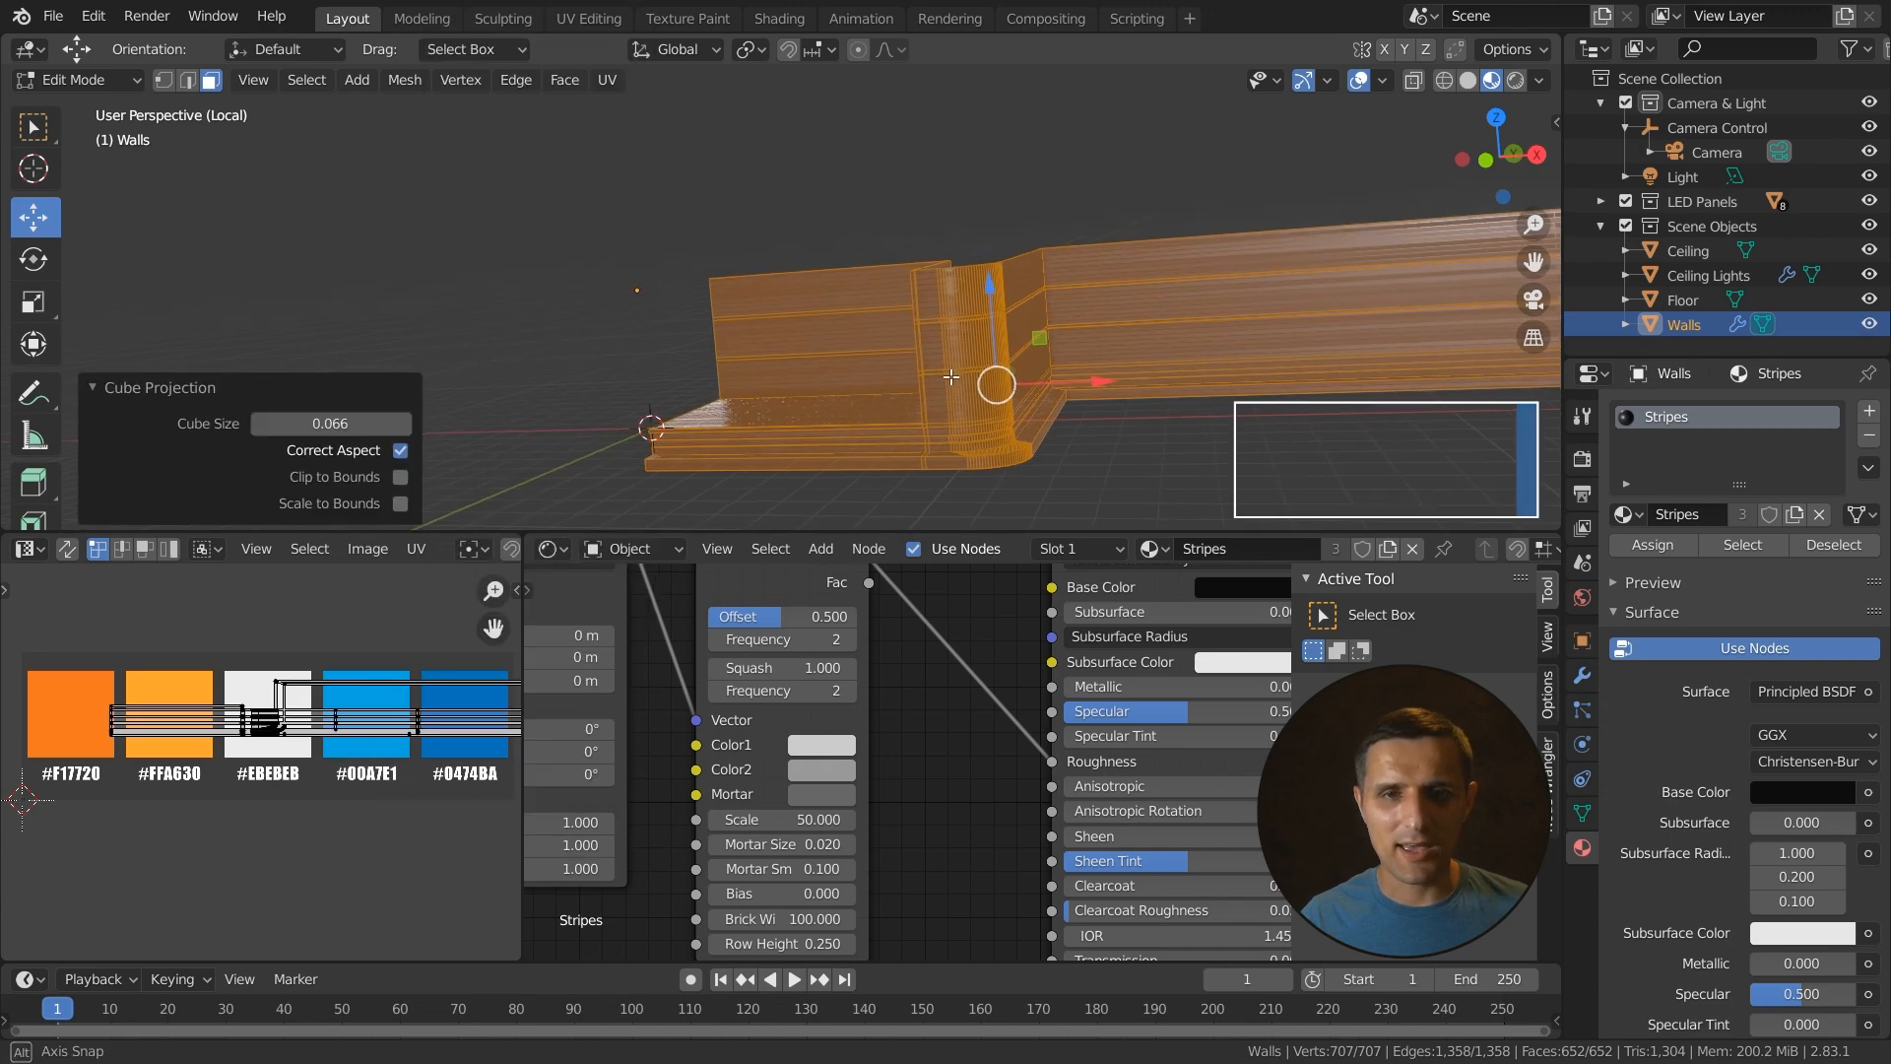
{"action": "key", "text": "Tab"}
- Examine the stripe texture on the walls, then view the Walls in Edit Mode with solid shading
{"action": "middle_click_drag", "start_coordinate": [1038, 422], "coordinate": [852, 422]}
{"action": "scroll", "coordinate": [1102, 409], "scroll_direction": "up", "scroll_amount": 4}
{"action": "middle_click_drag", "start_coordinate": [863, 261], "coordinate": [899, 375]}
{"action": "middle_click_drag", "start_coordinate": [894, 470], "coordinate": [968, 442]}
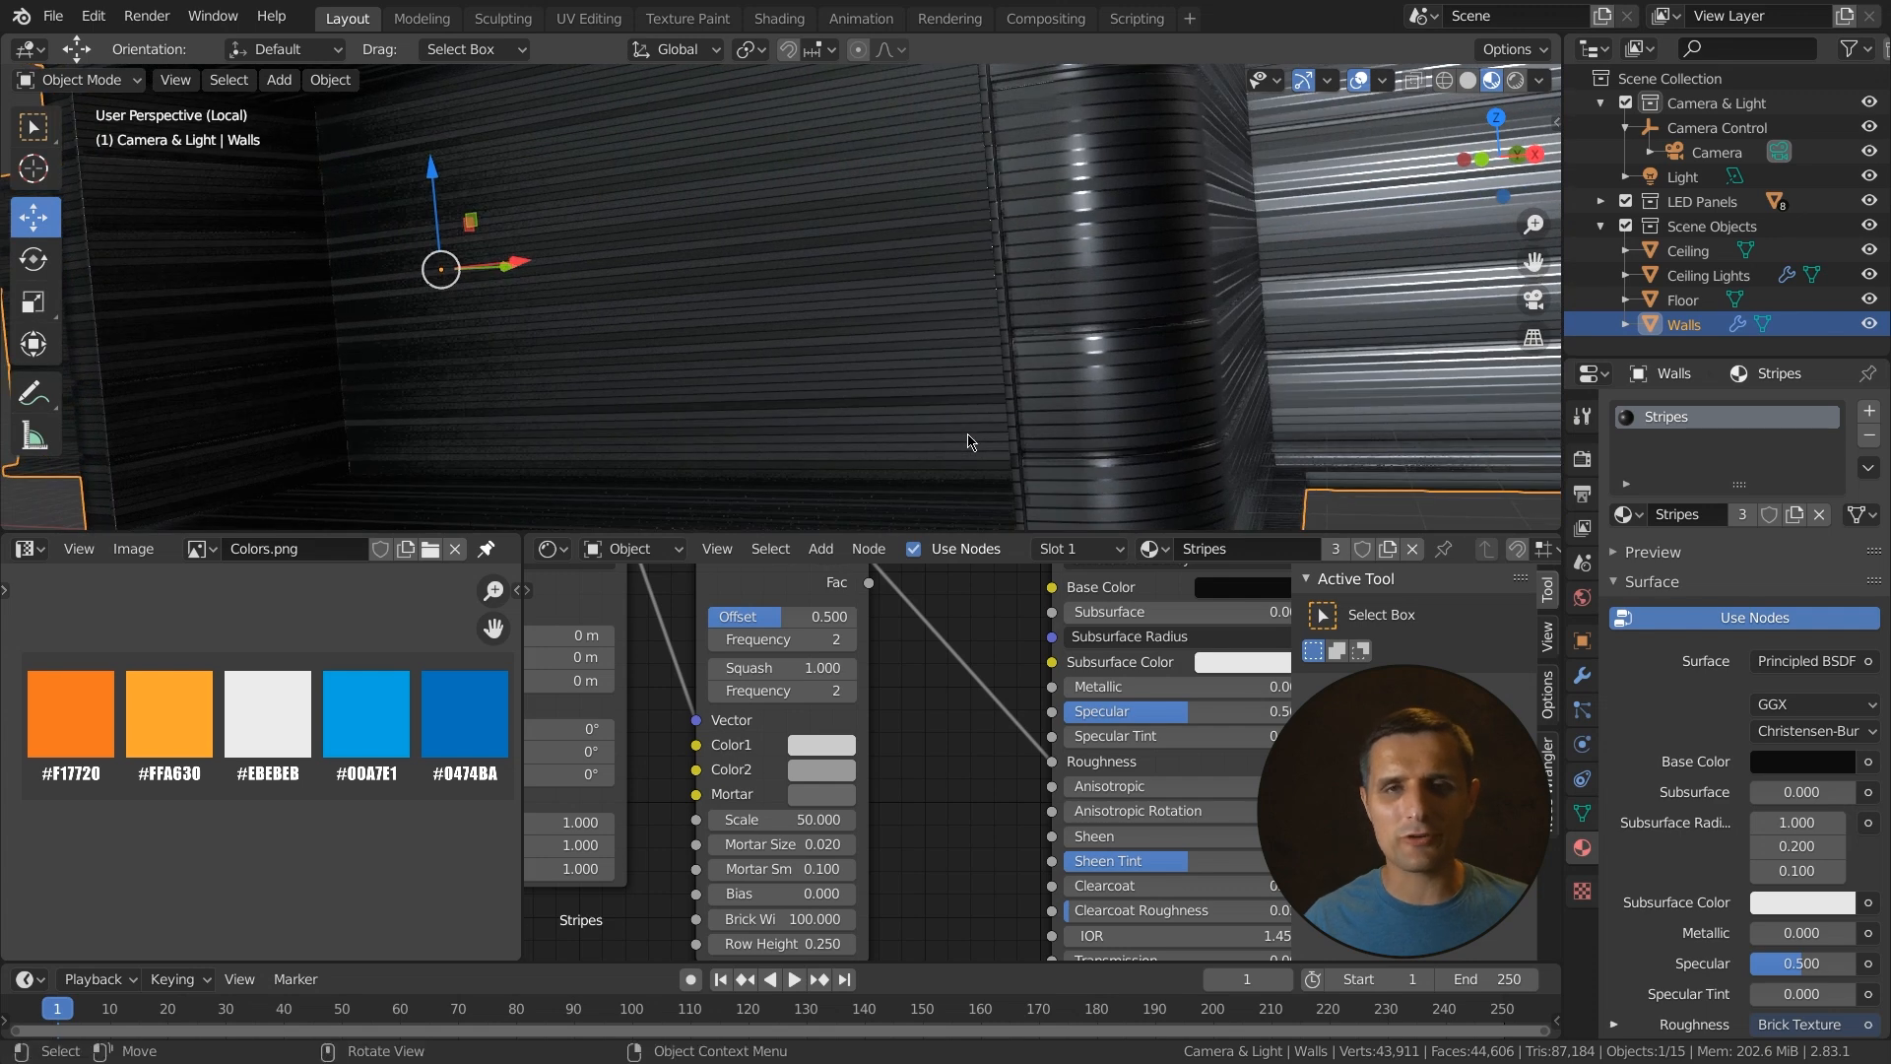
{"action": "scroll", "coordinate": [970, 440], "scroll_direction": "down", "scroll_amount": 2}
{"action": "middle_click_drag", "start_coordinate": [1007, 401], "coordinate": [922, 402]}
{"action": "key", "text": "Tab"}
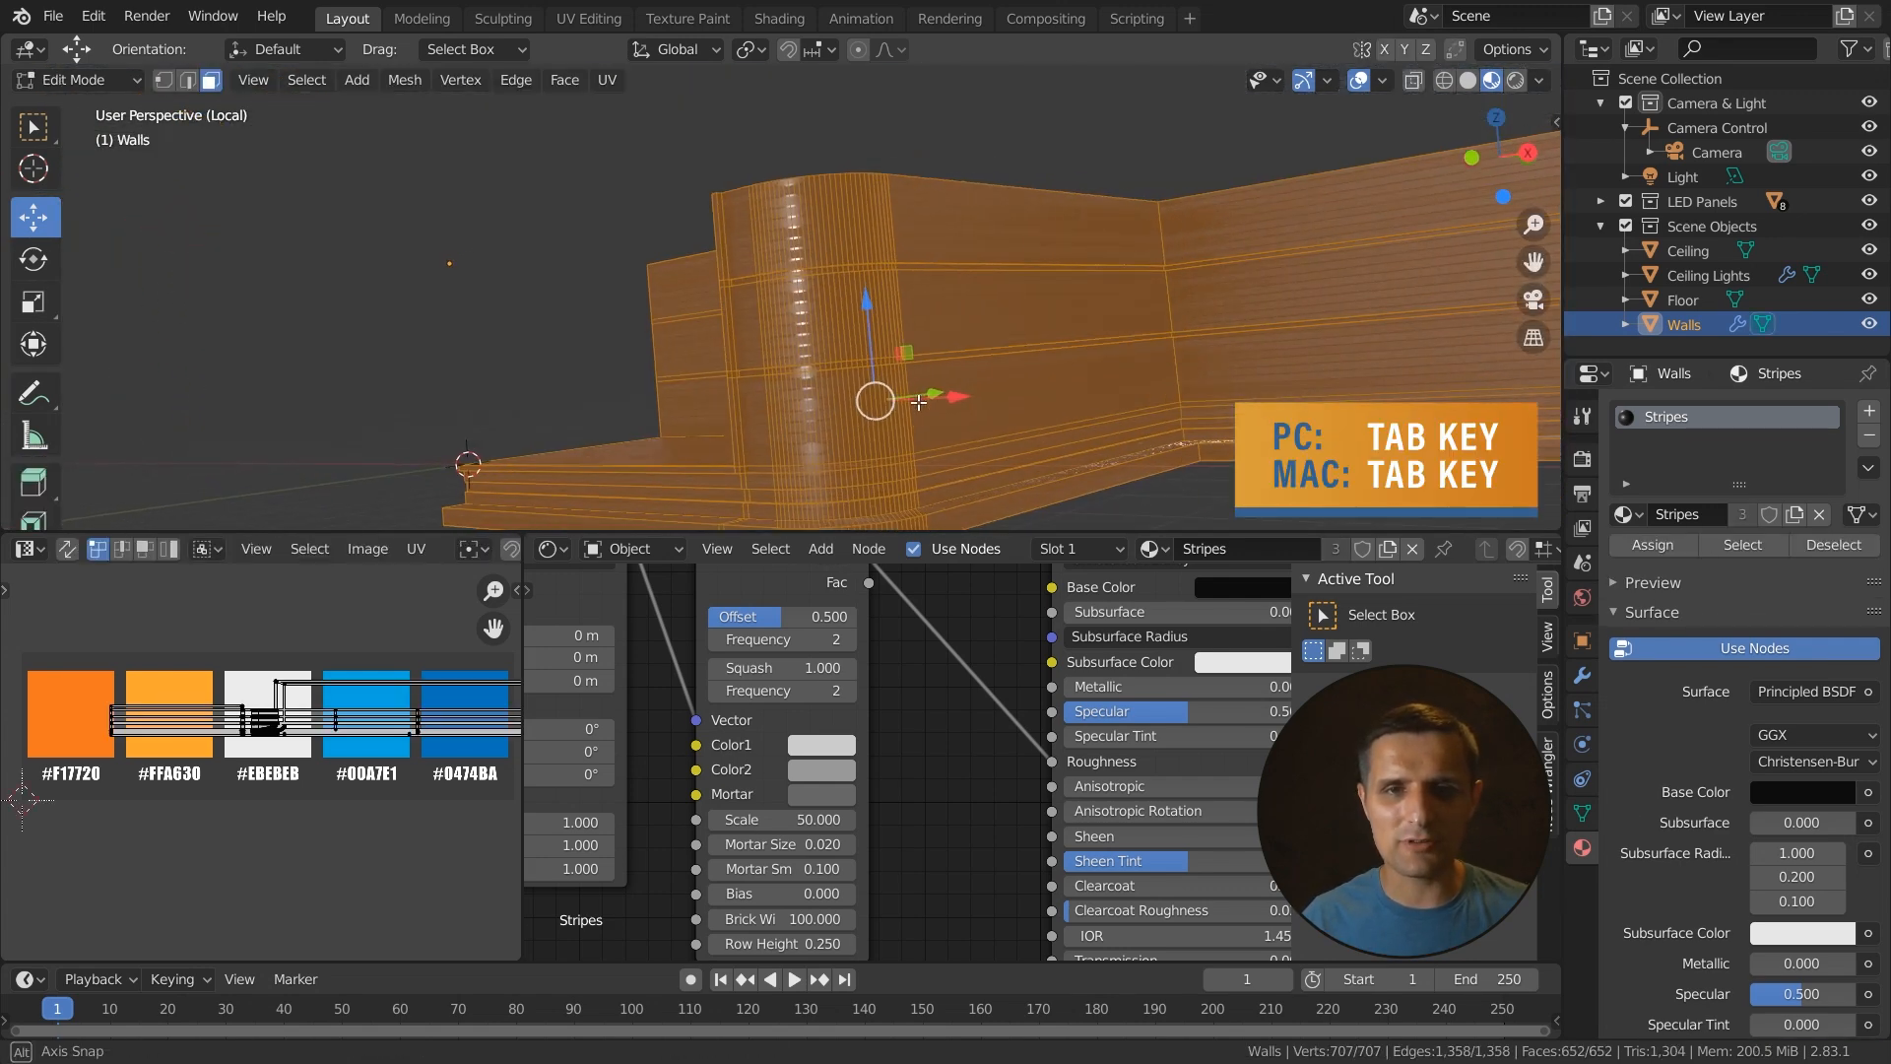
{"action": "left_click", "coordinate": [1054, 300]}
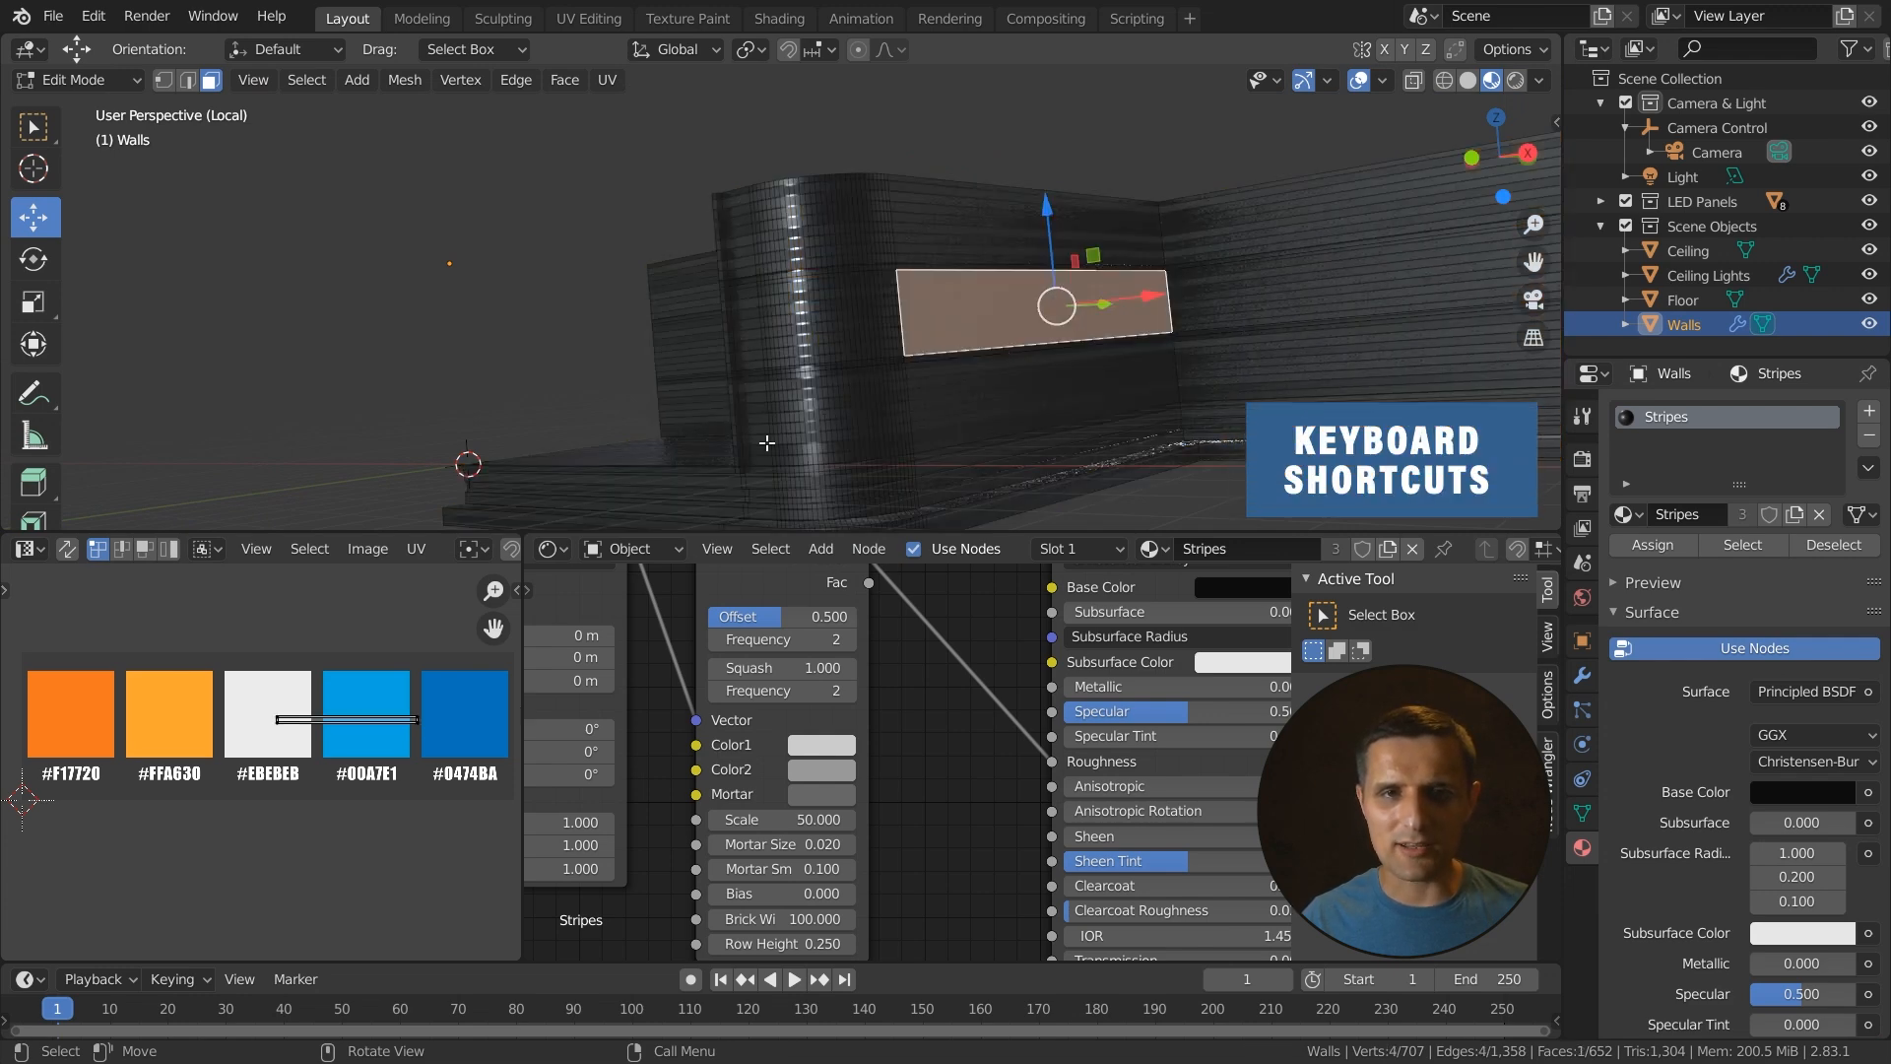
{"action": "middle_click_drag", "start_coordinate": [783, 284], "coordinate": [890, 384]}
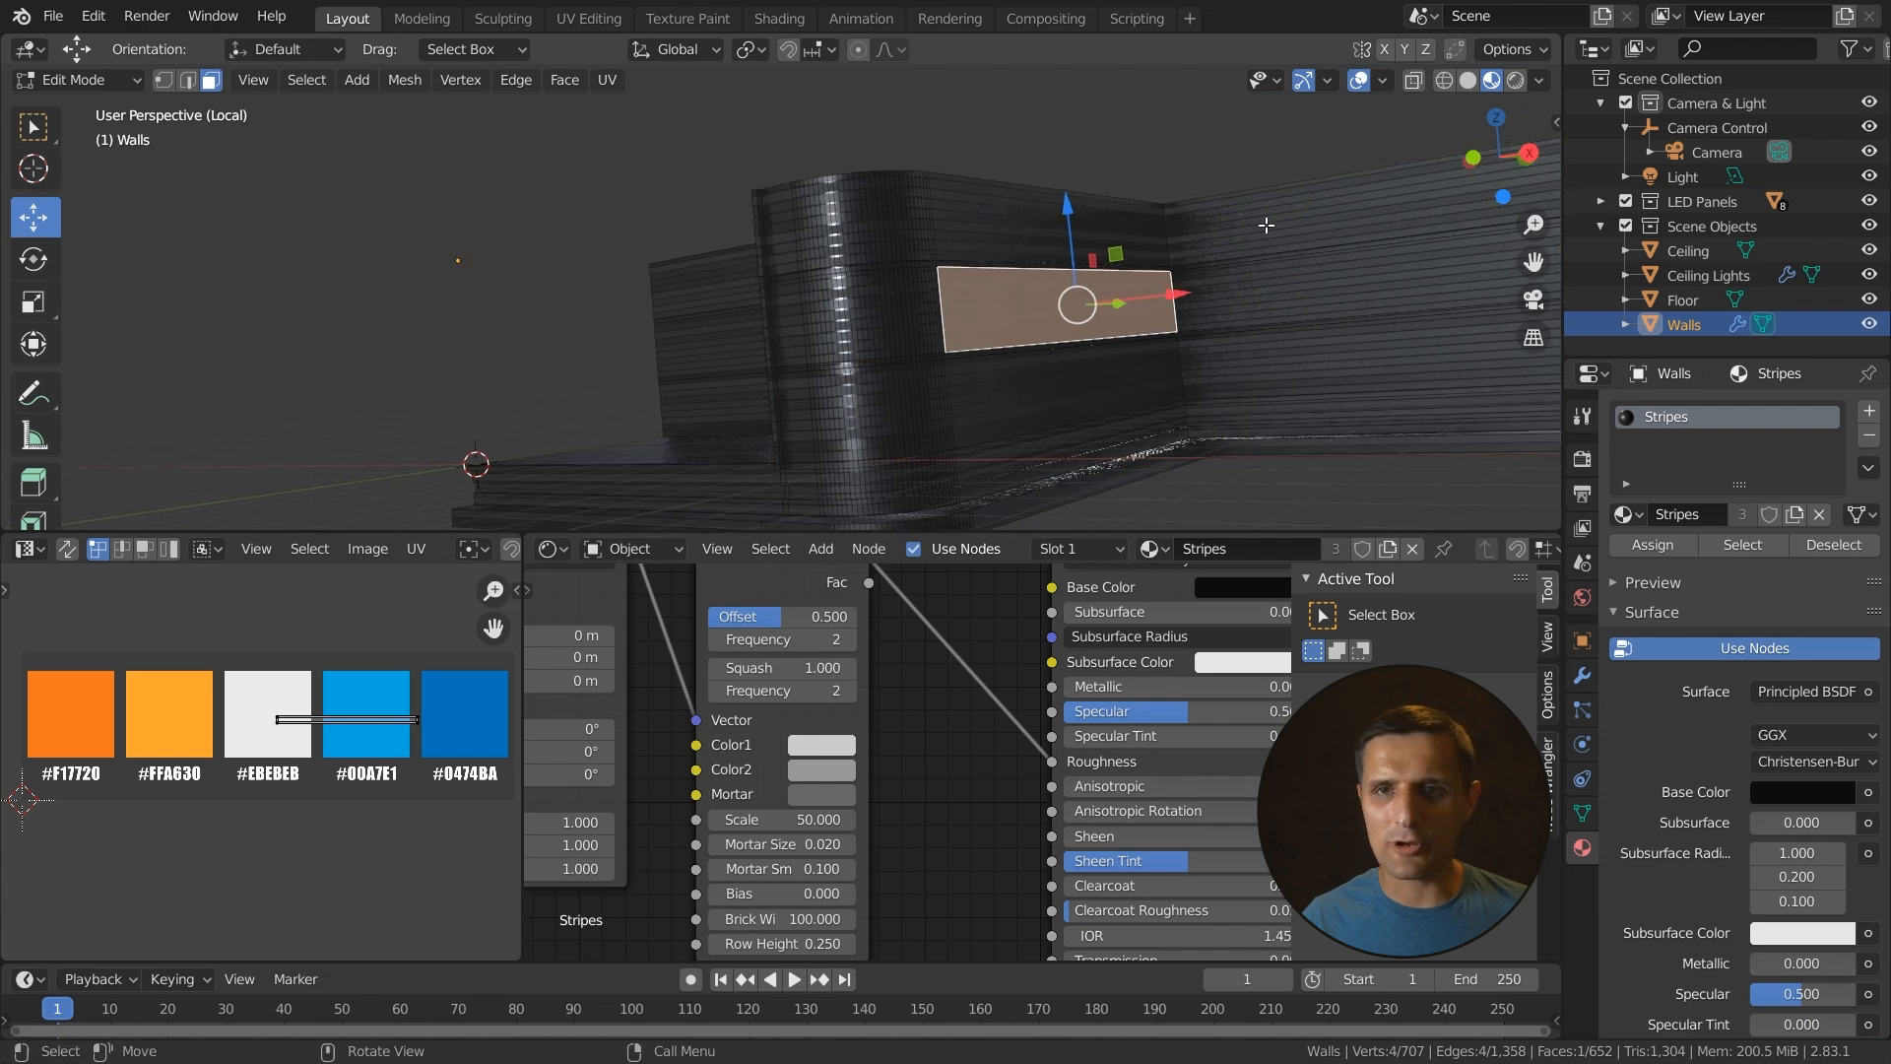
{"action": "left_click", "coordinate": [1468, 79]}
- Select the thin trim faces along the wall's base edge and corner using shortest-path and loop selection
{"action": "middle_click_drag", "start_coordinate": [813, 437], "coordinate": [904, 435]}
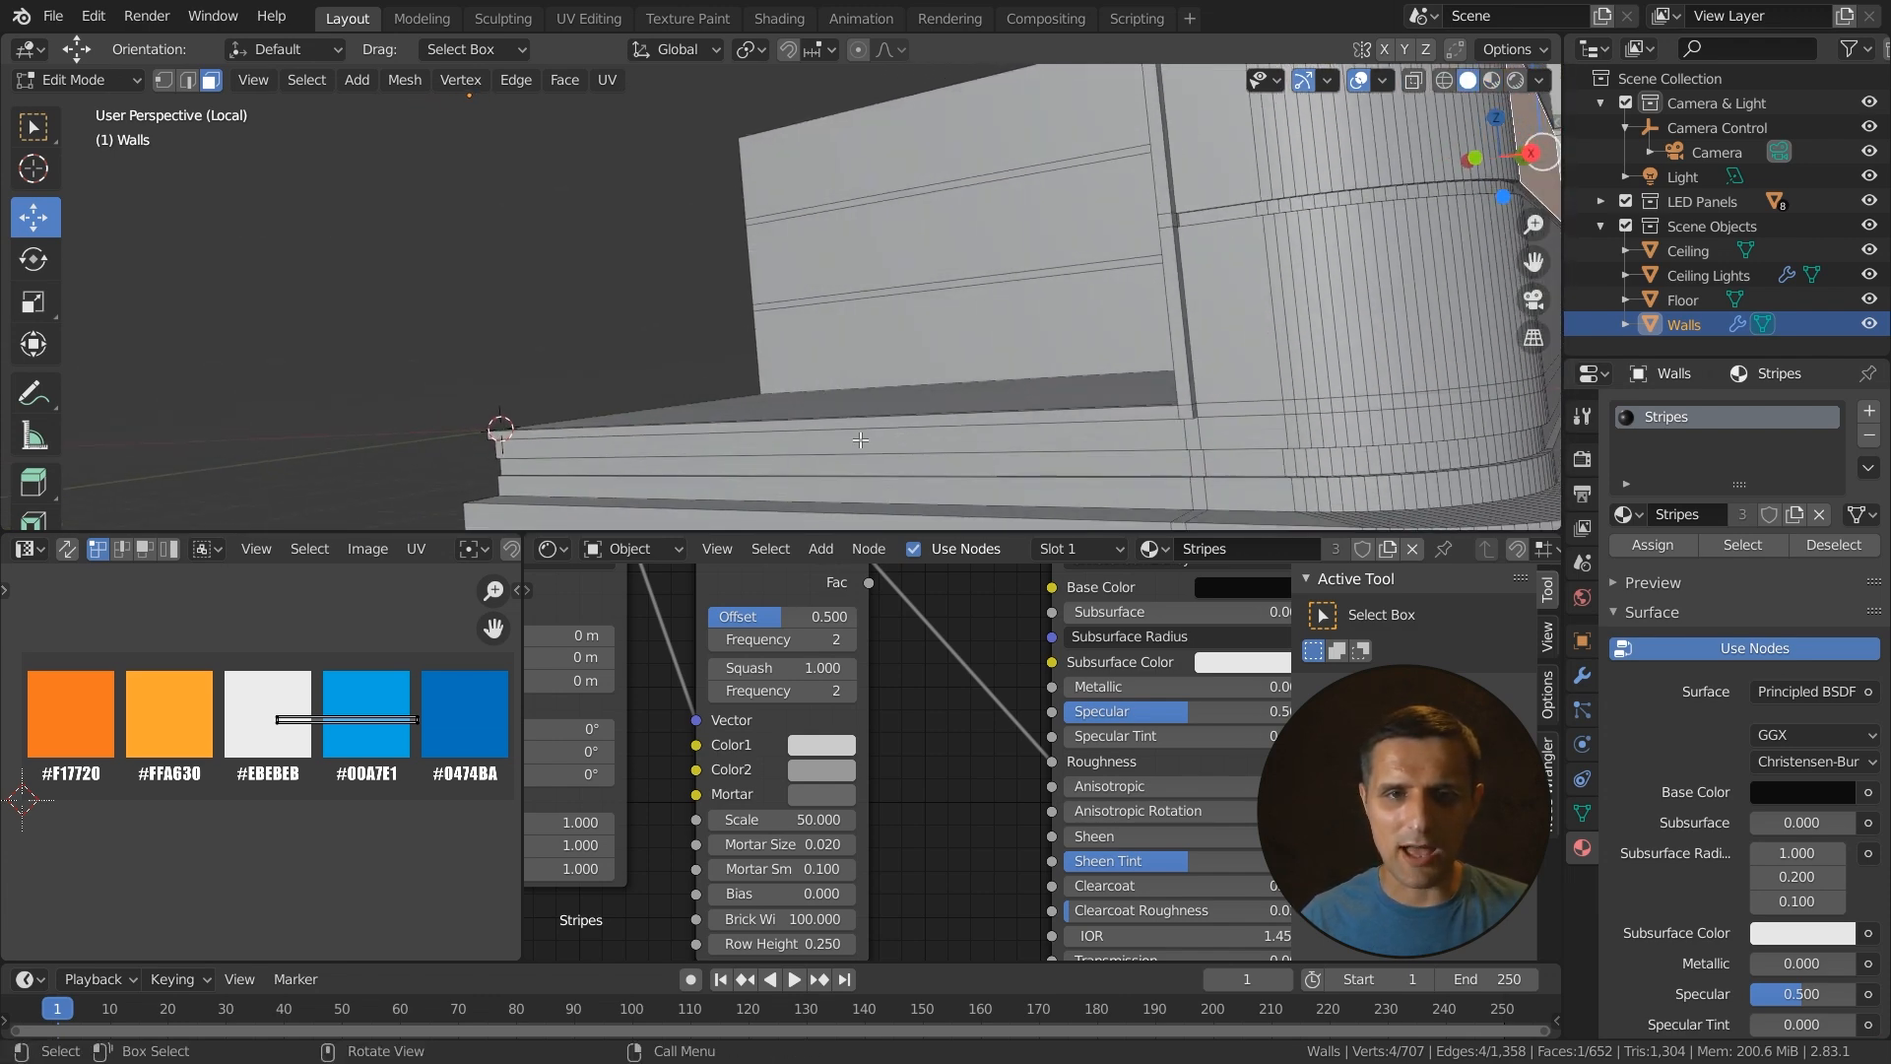
{"action": "middle_click_drag", "start_coordinate": [718, 431], "coordinate": [910, 431]}
{"action": "left_click", "coordinate": [1031, 247], "text": "ctrl"}
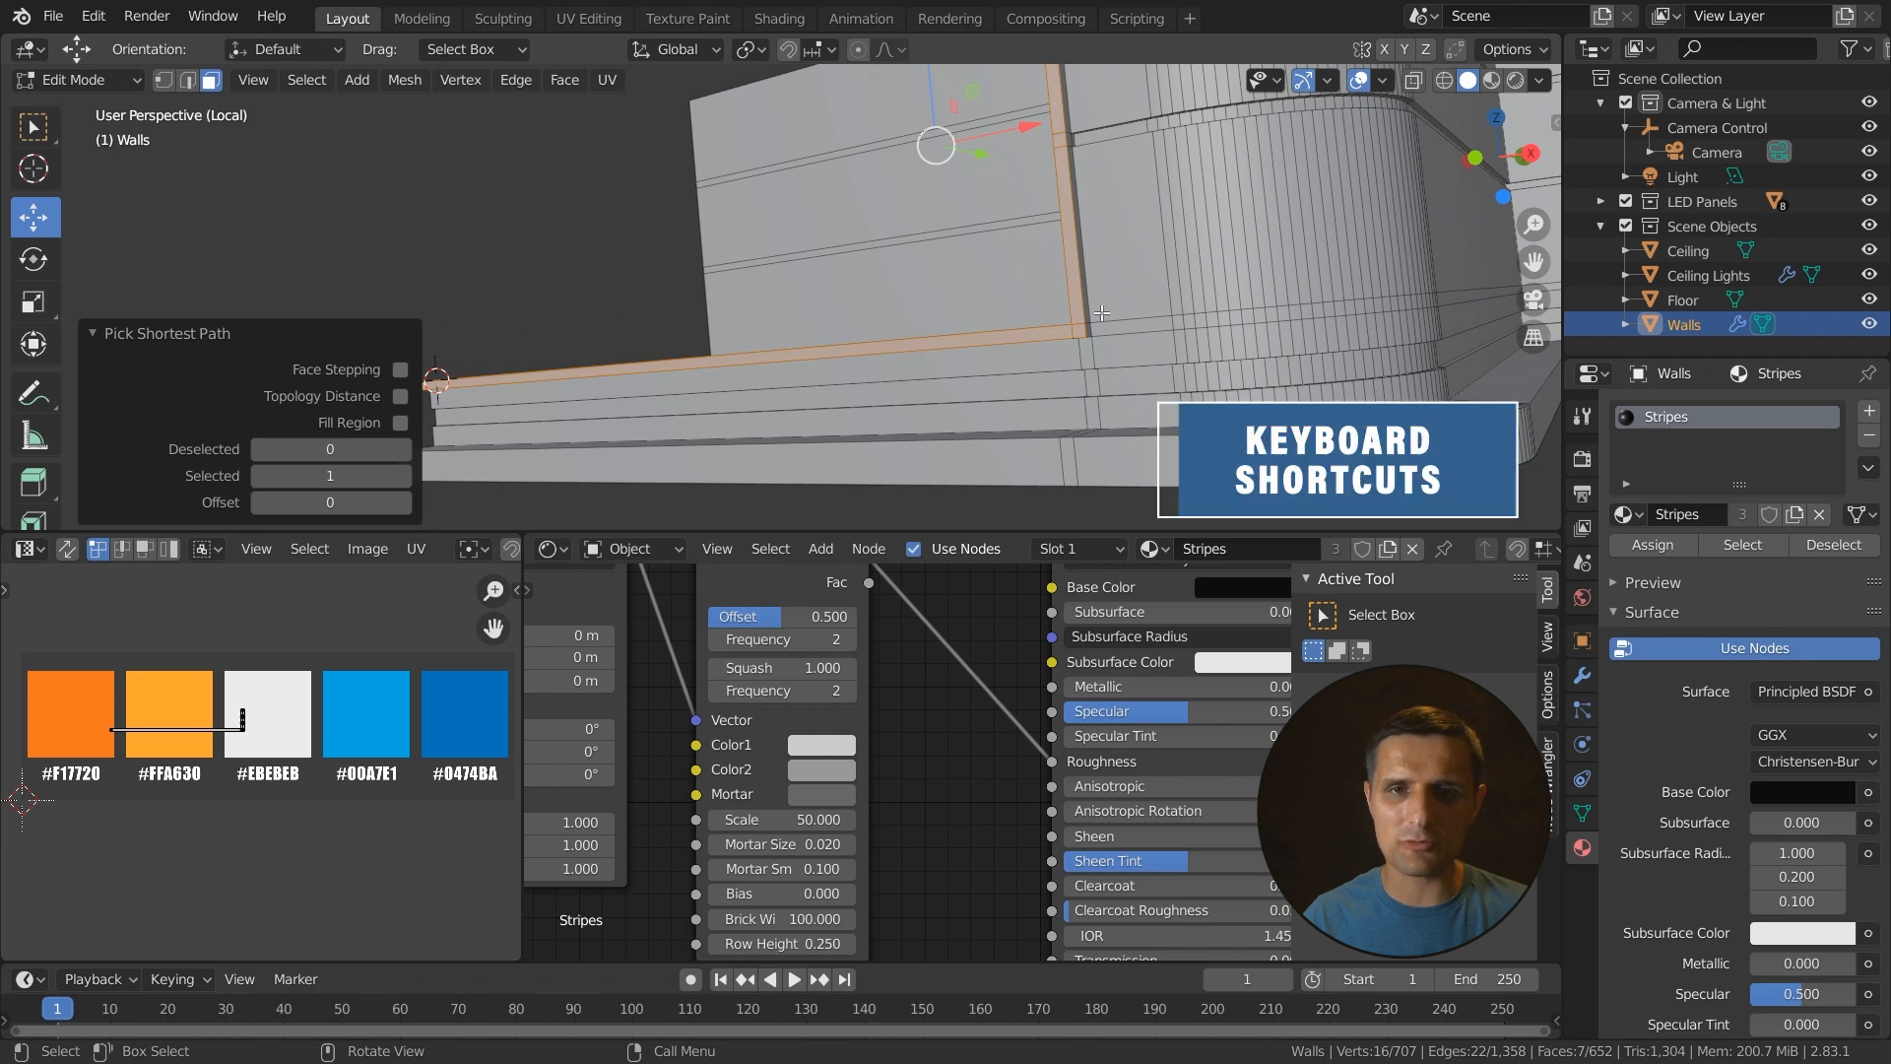
{"action": "middle_click_drag", "start_coordinate": [1061, 323], "coordinate": [1031, 327]}
{"action": "scroll", "coordinate": [750, 346], "scroll_direction": "up", "scroll_amount": 2}
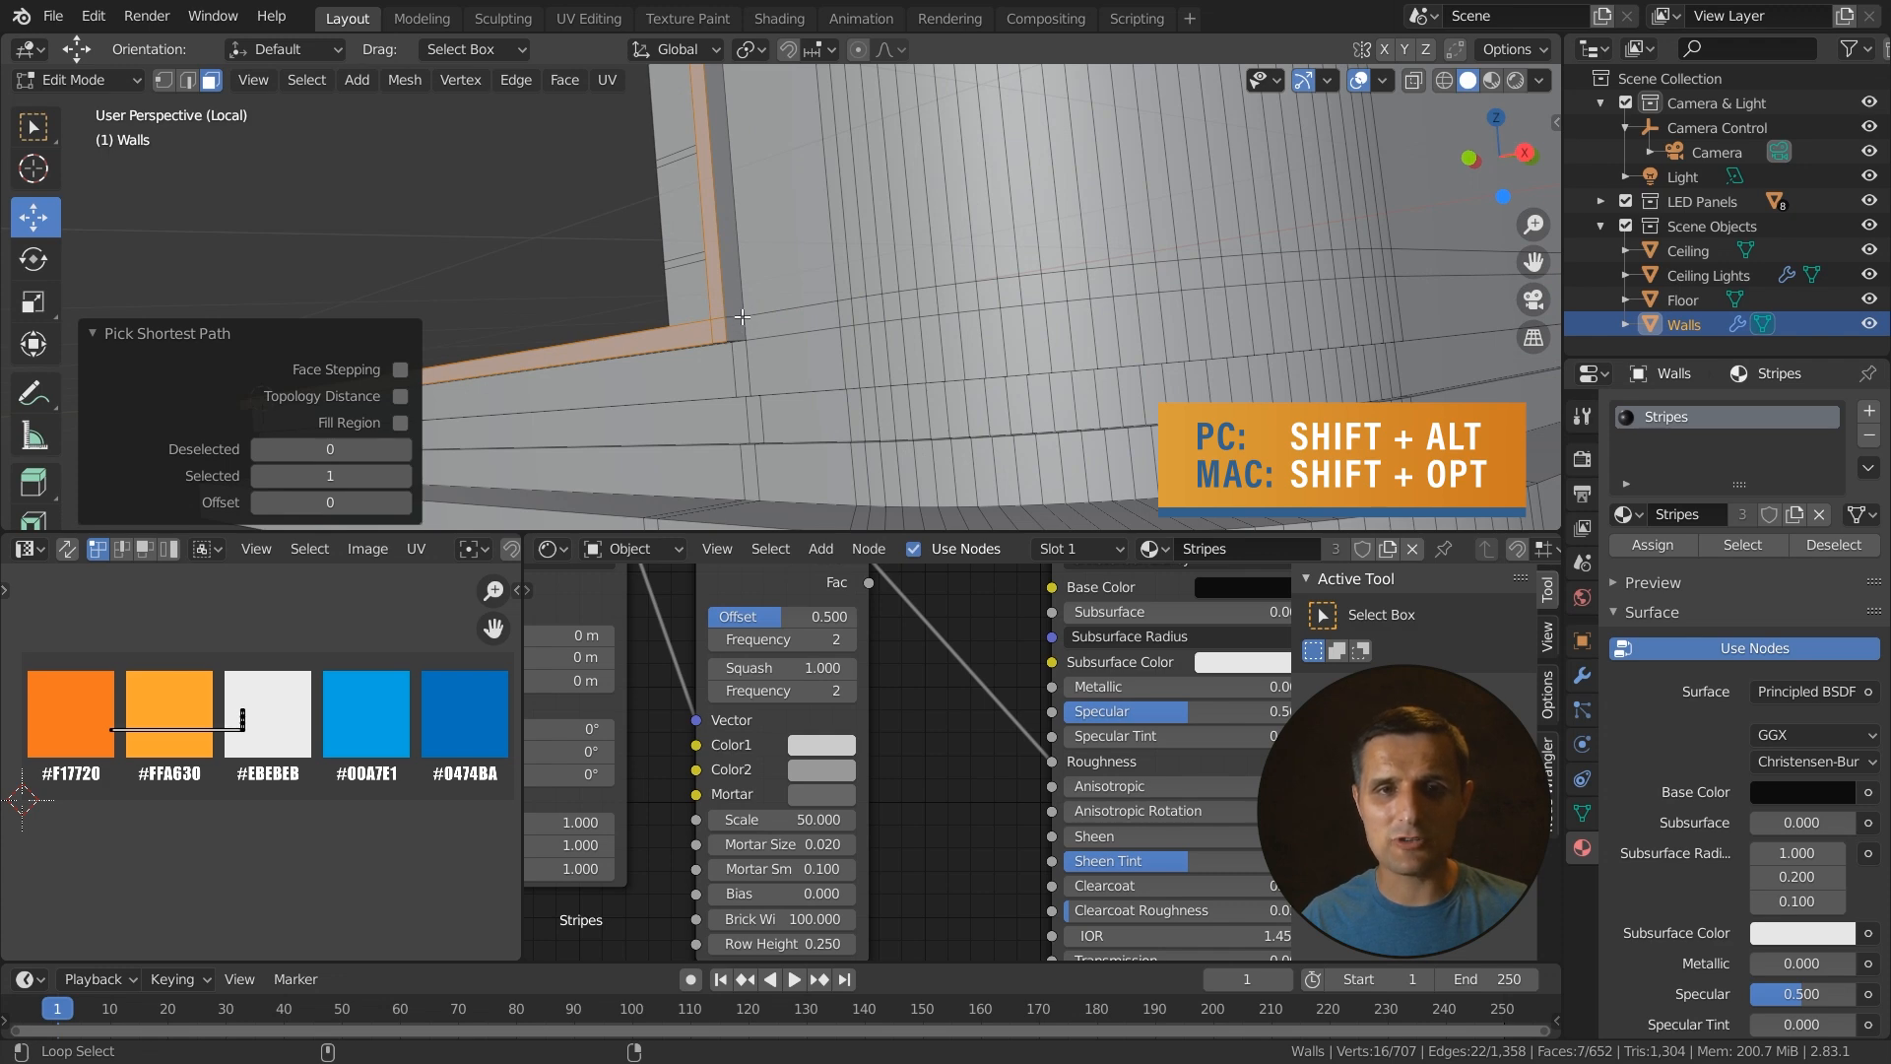
{"action": "left_click", "coordinate": [739, 315], "text": "alt+shift"}
{"action": "mouse_move", "coordinate": [739, 315]}
{"action": "middle_mouse_down"}
{"action": "mouse_move", "coordinate": [771, 326]}
{"action": "mouse_move", "coordinate": [568, 311]}
{"action": "mouse_move", "coordinate": [718, 313]}
{"action": "middle_mouse_up"}
{"action": "scroll", "coordinate": [837, 311], "scroll_direction": "up", "scroll_amount": 4}
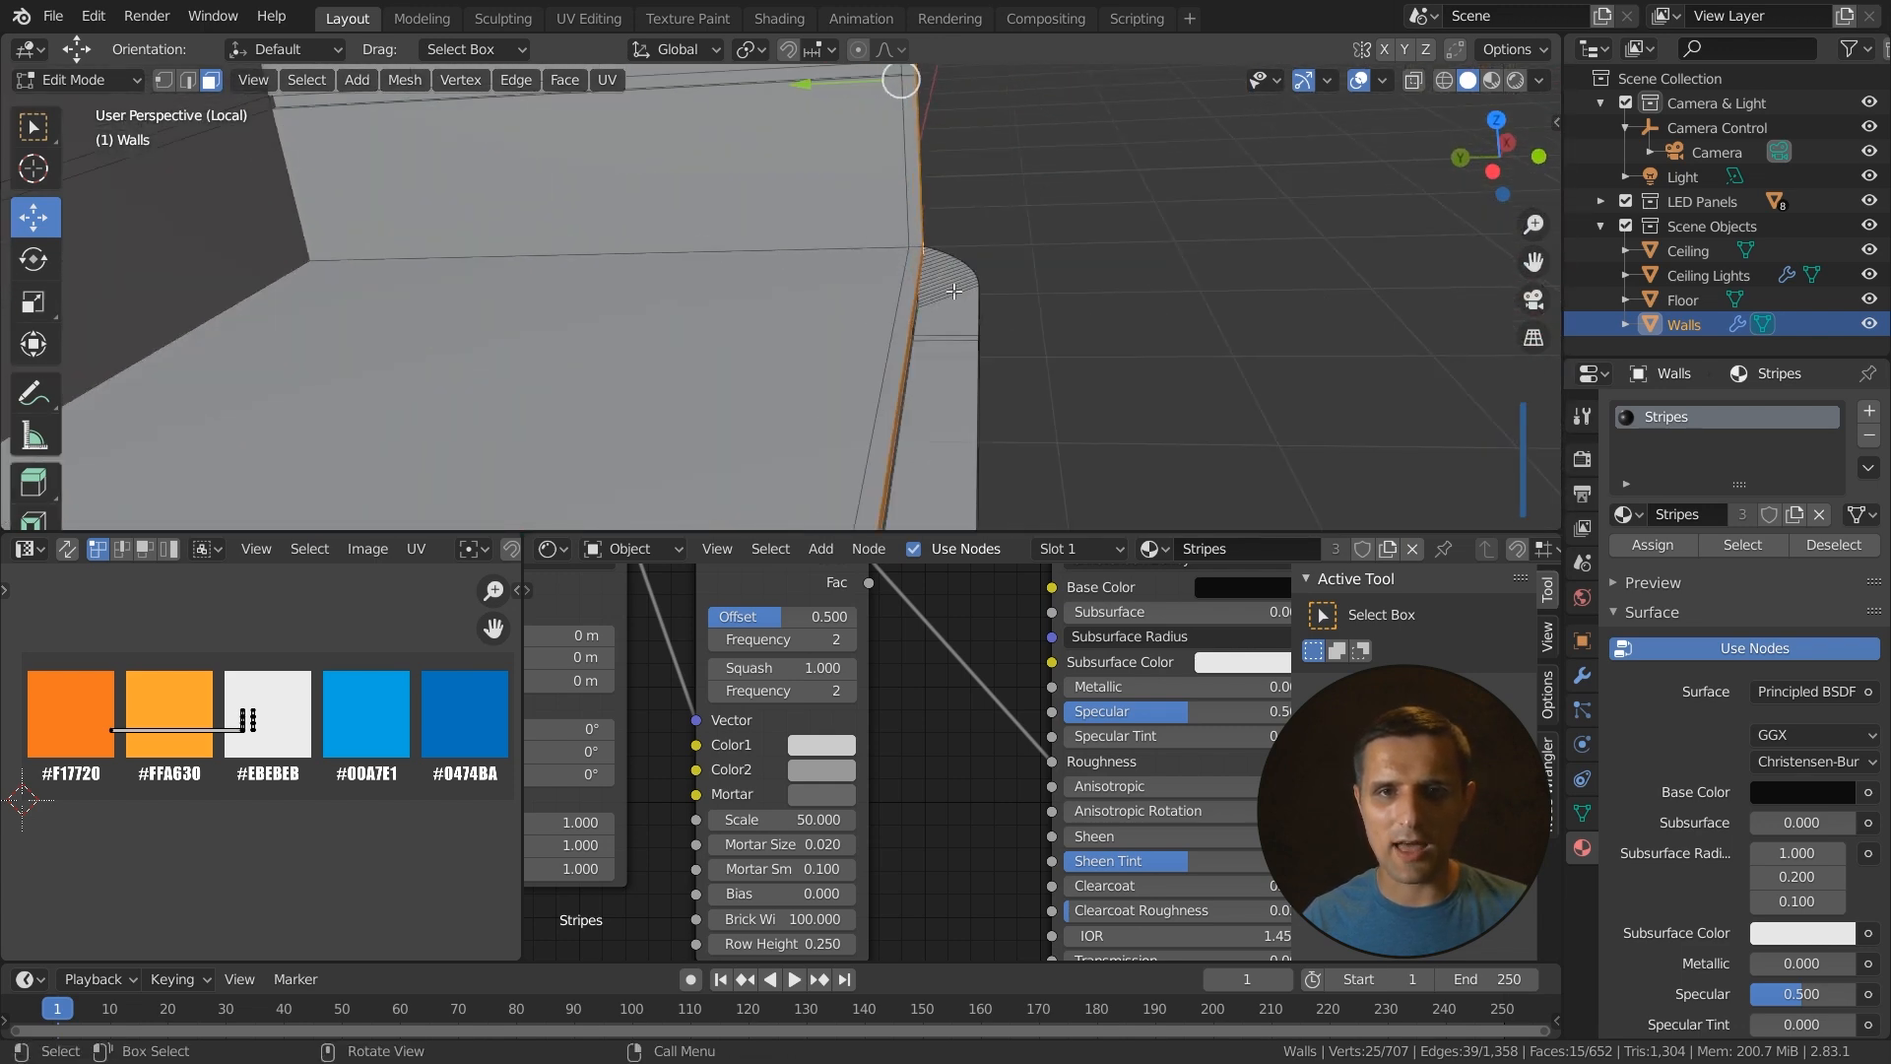
{"action": "middle_click_drag", "start_coordinate": [977, 306], "coordinate": [900, 356], "text": "shift"}
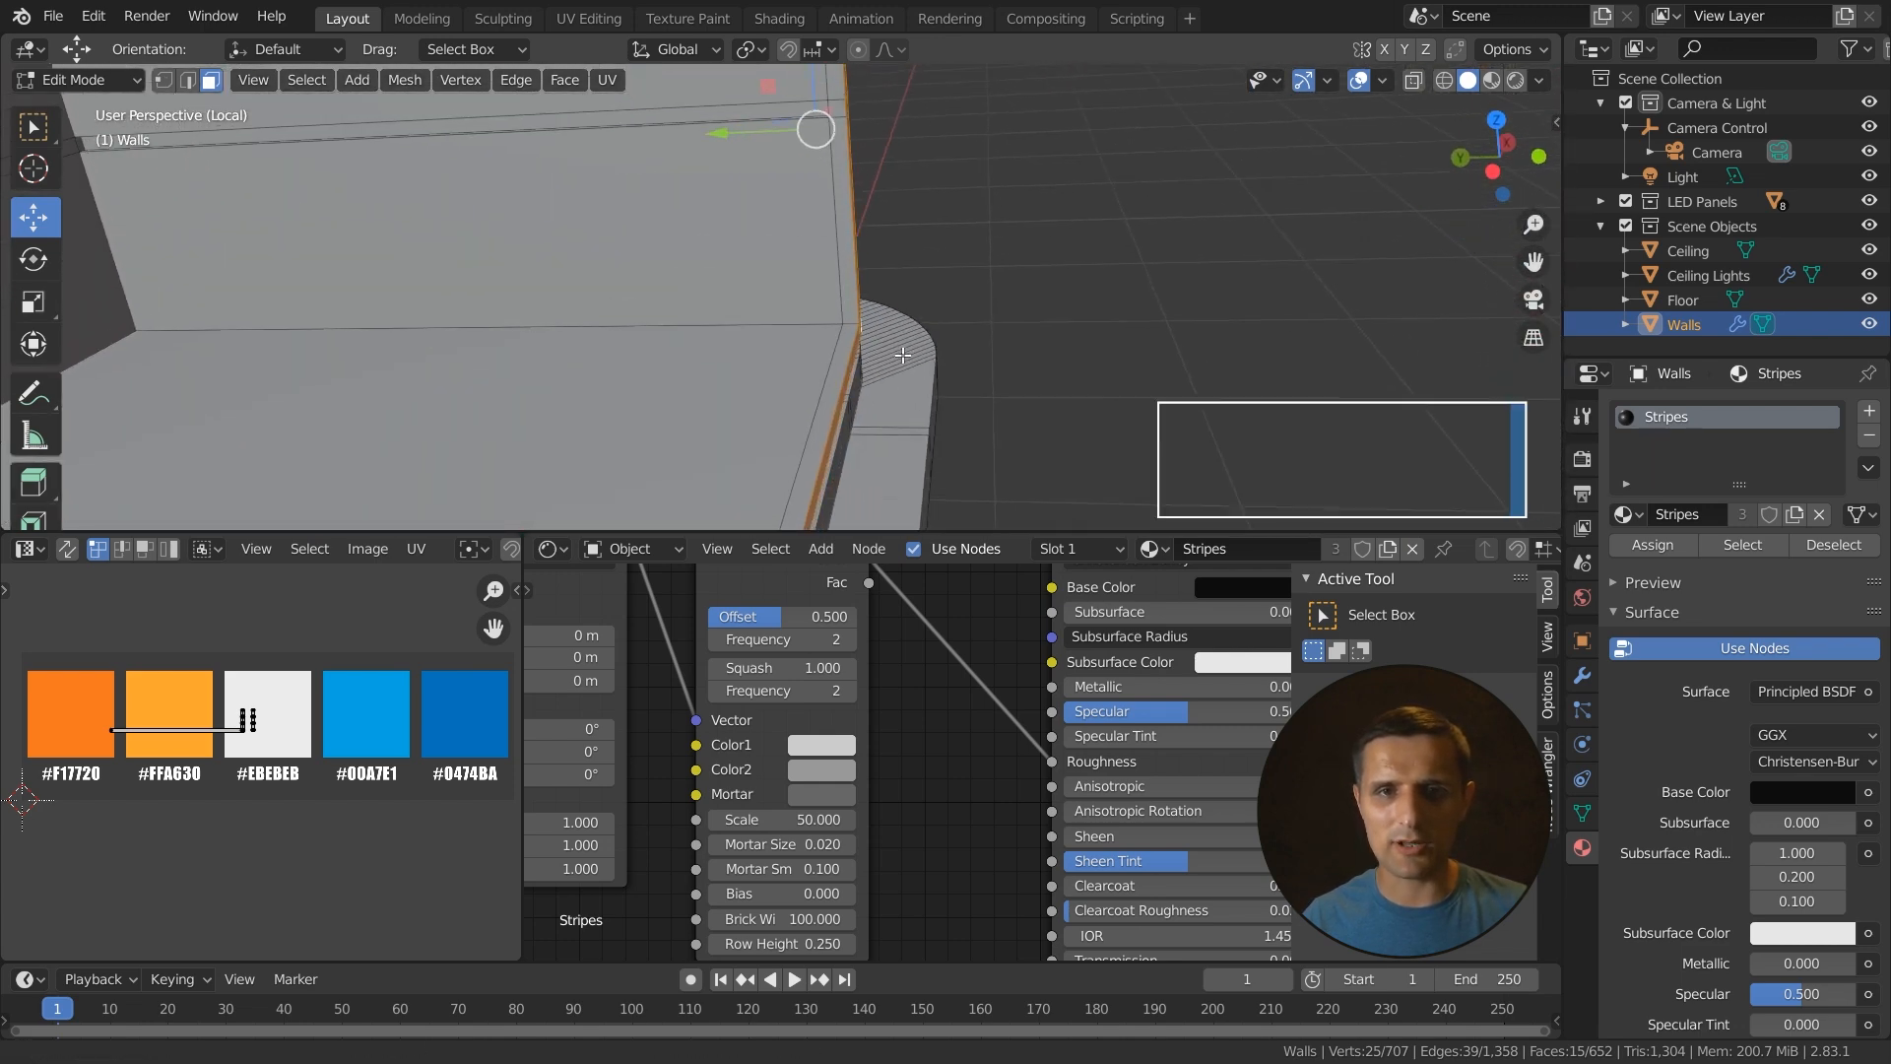
{"action": "left_click", "coordinate": [845, 325], "text": "alt+shift"}
{"action": "middle_click_drag", "start_coordinate": [845, 325], "coordinate": [820, 444]}
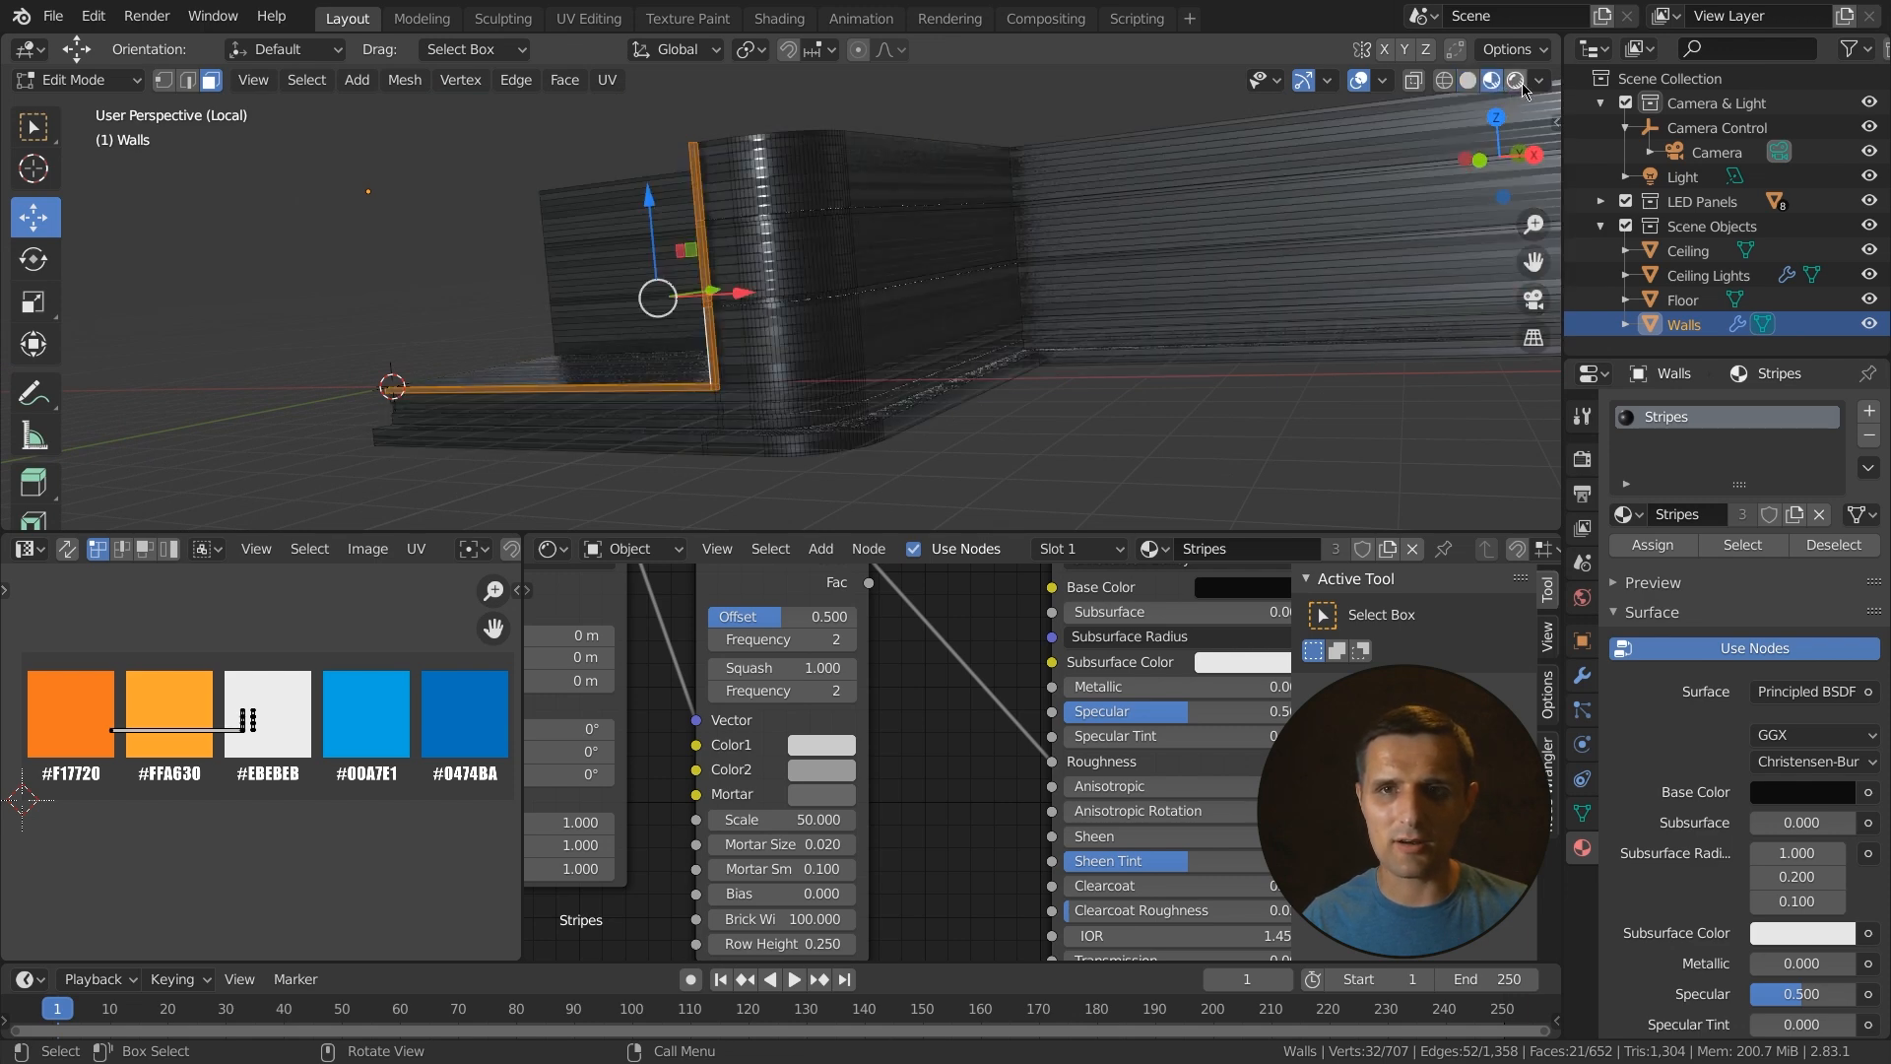
- Add a new material slot to the Walls, link the existing Material into it and rename it Black
{"action": "scroll", "coordinate": [816, 393], "scroll_direction": "up", "scroll_amount": 5}
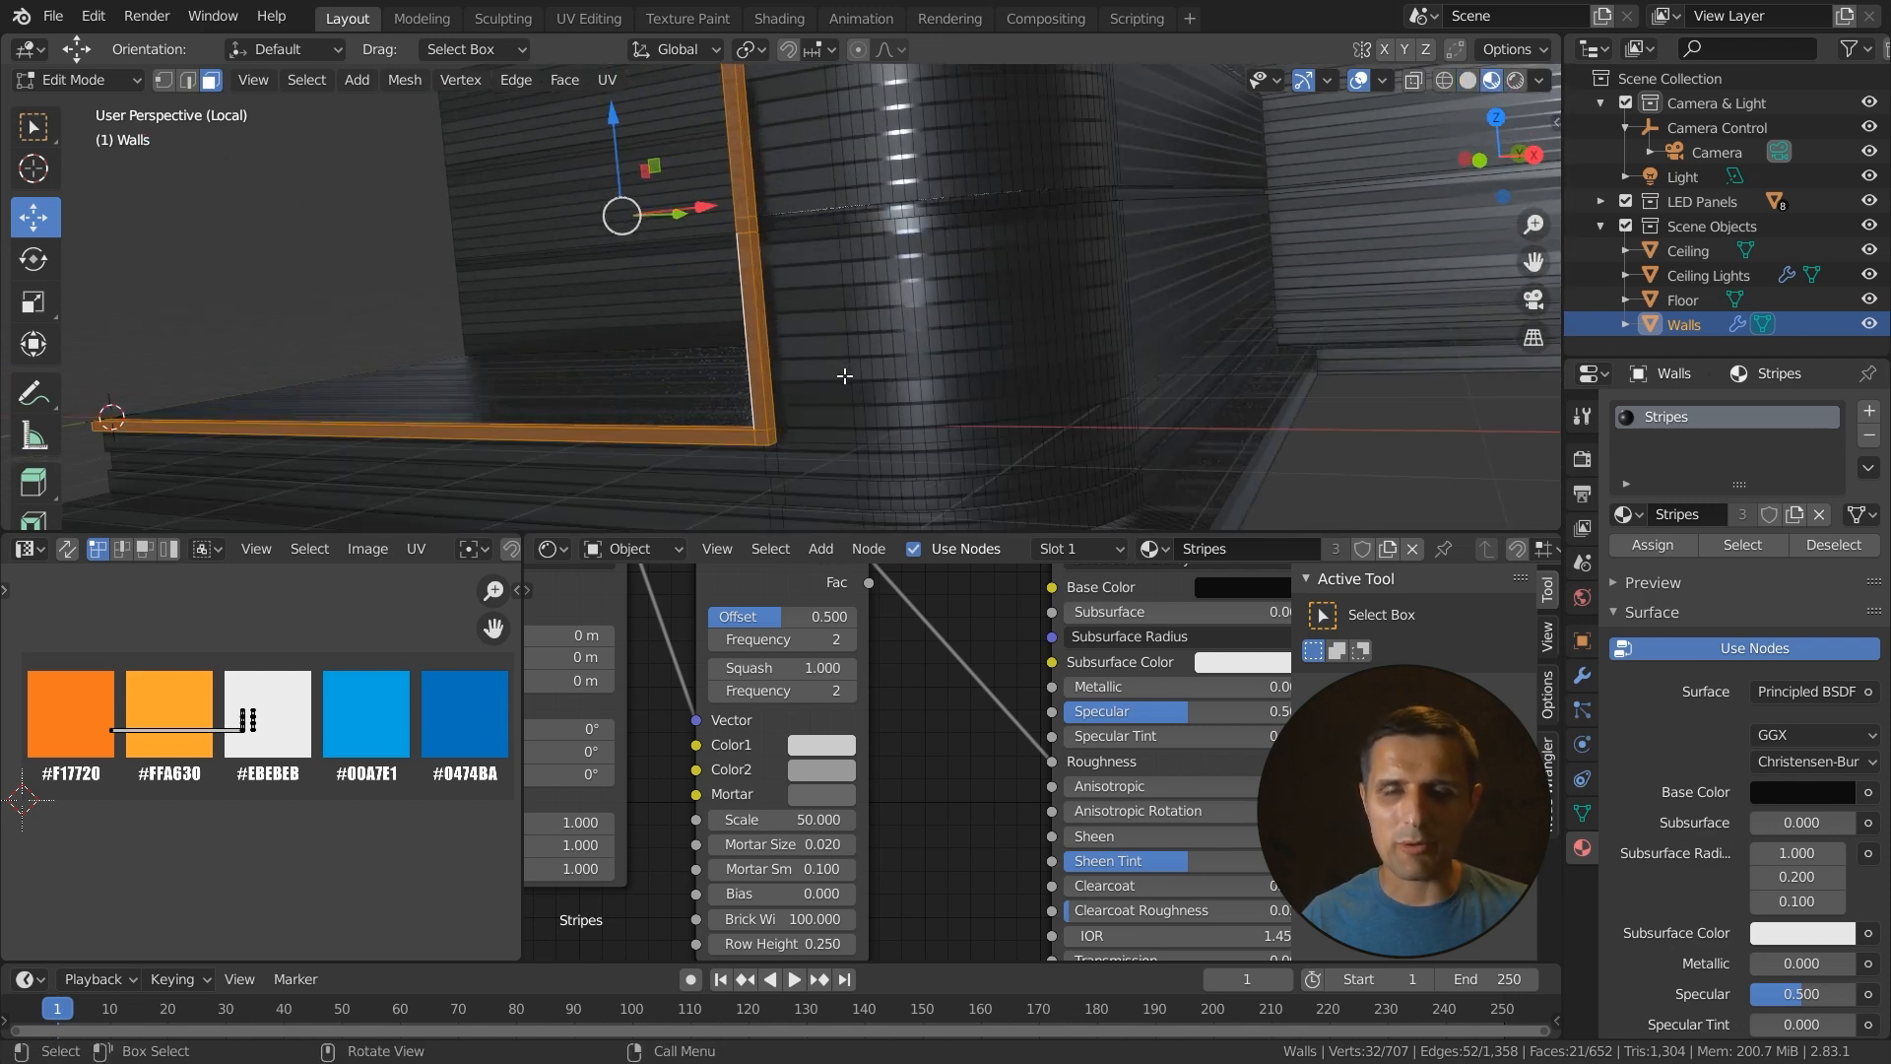
{"action": "middle_click_drag", "start_coordinate": [860, 396], "coordinate": [789, 399]}
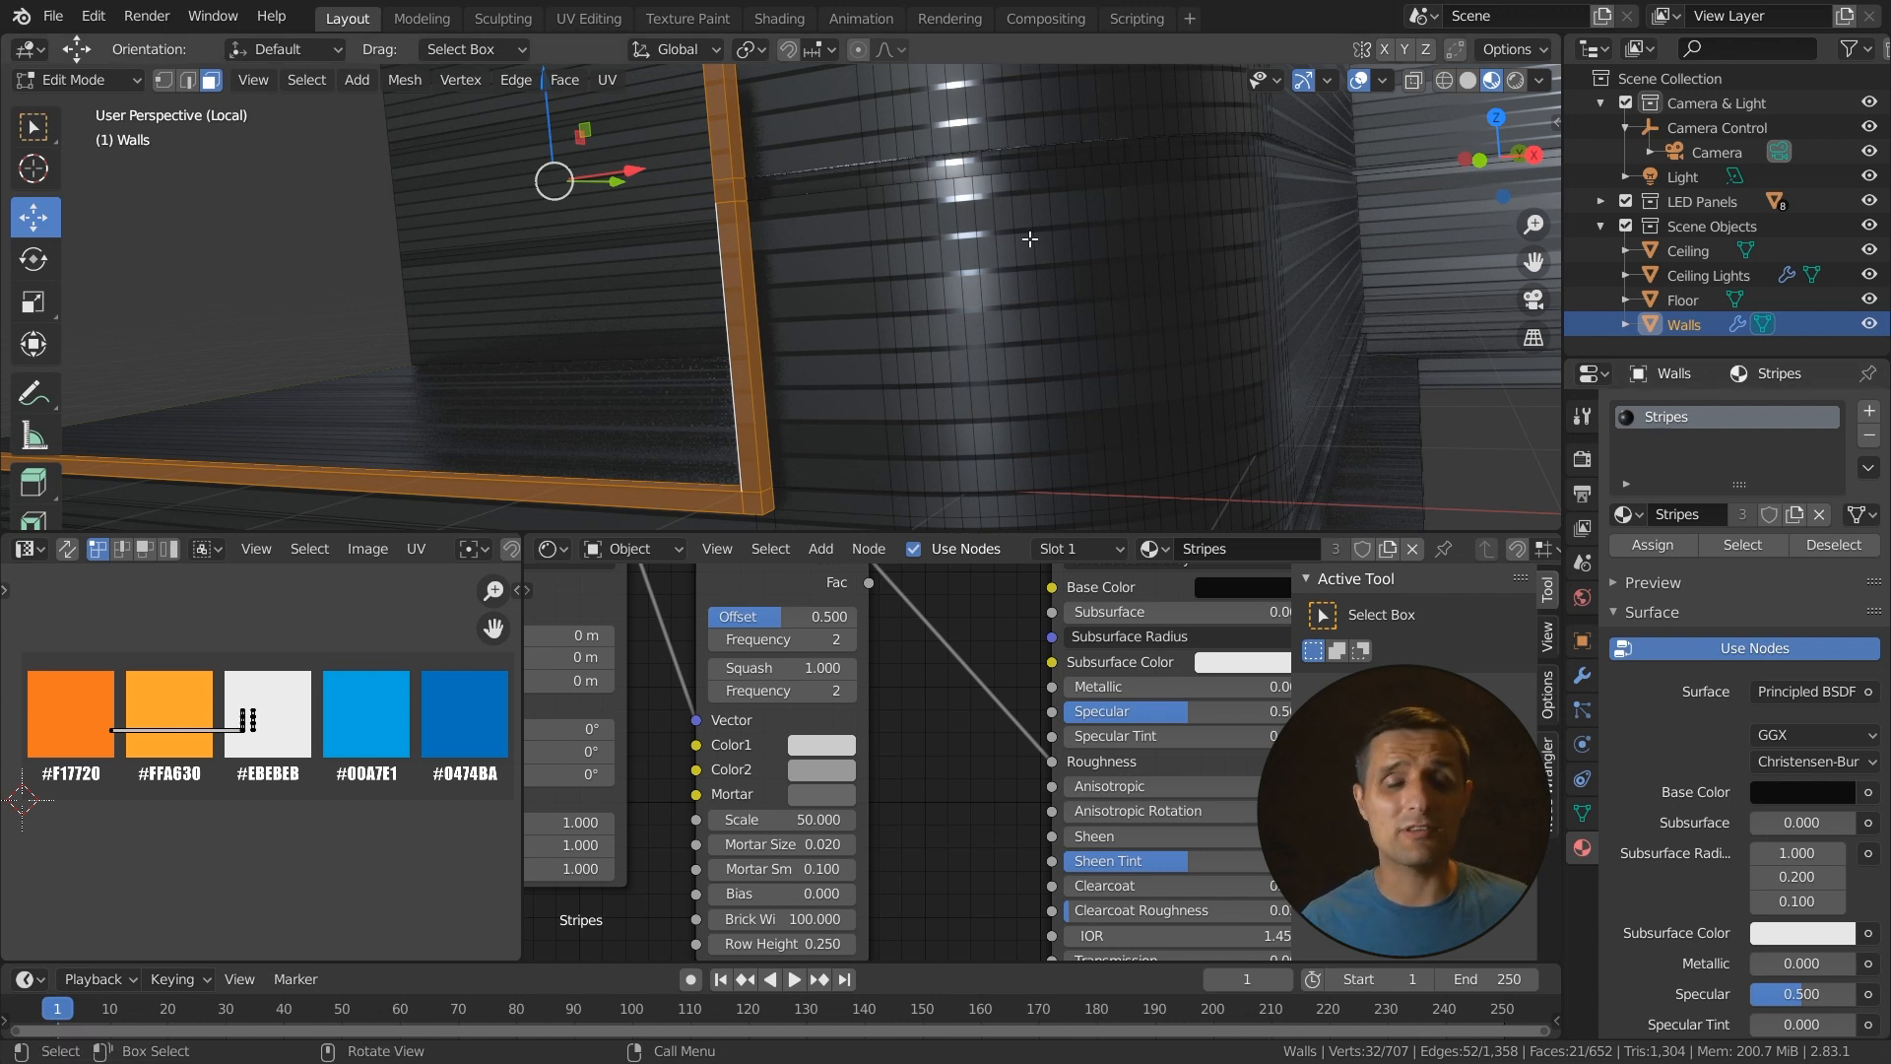
{"action": "scroll", "coordinate": [974, 306], "scroll_direction": "down", "scroll_amount": 2}
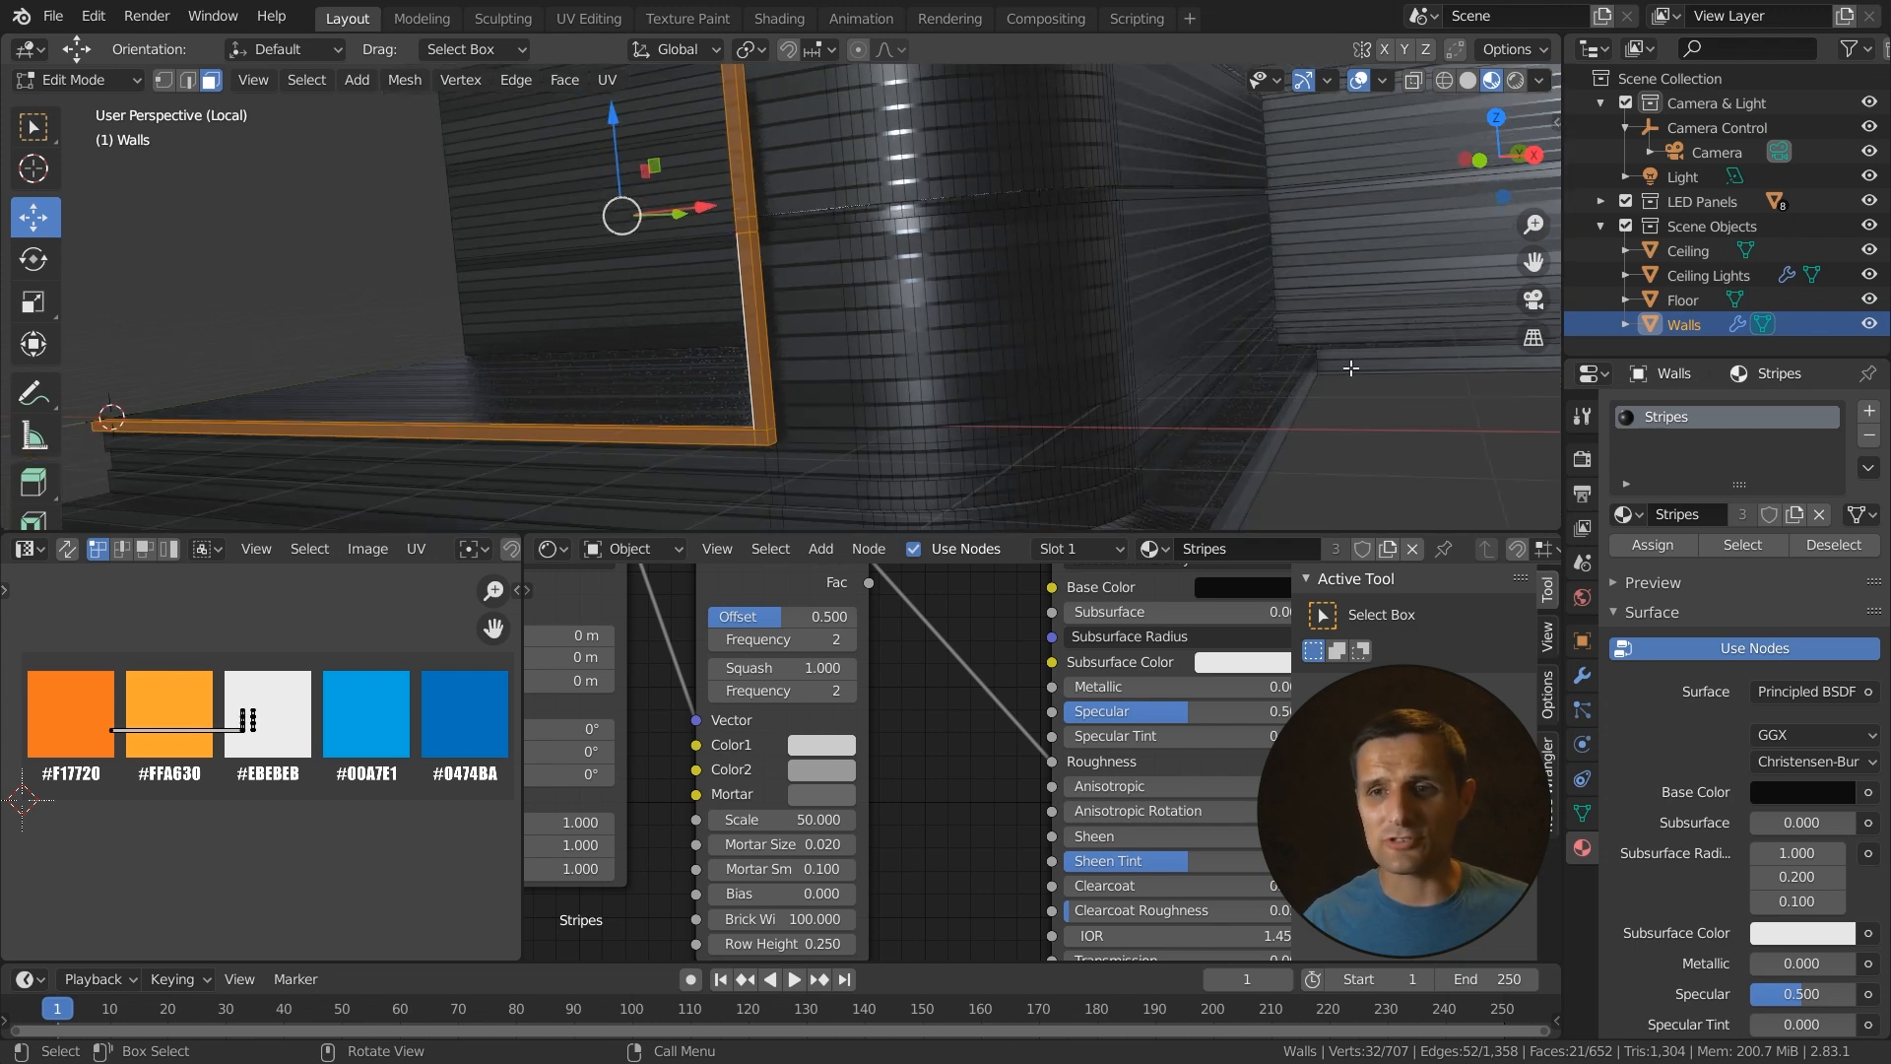
{"action": "left_click", "coordinate": [1868, 410]}
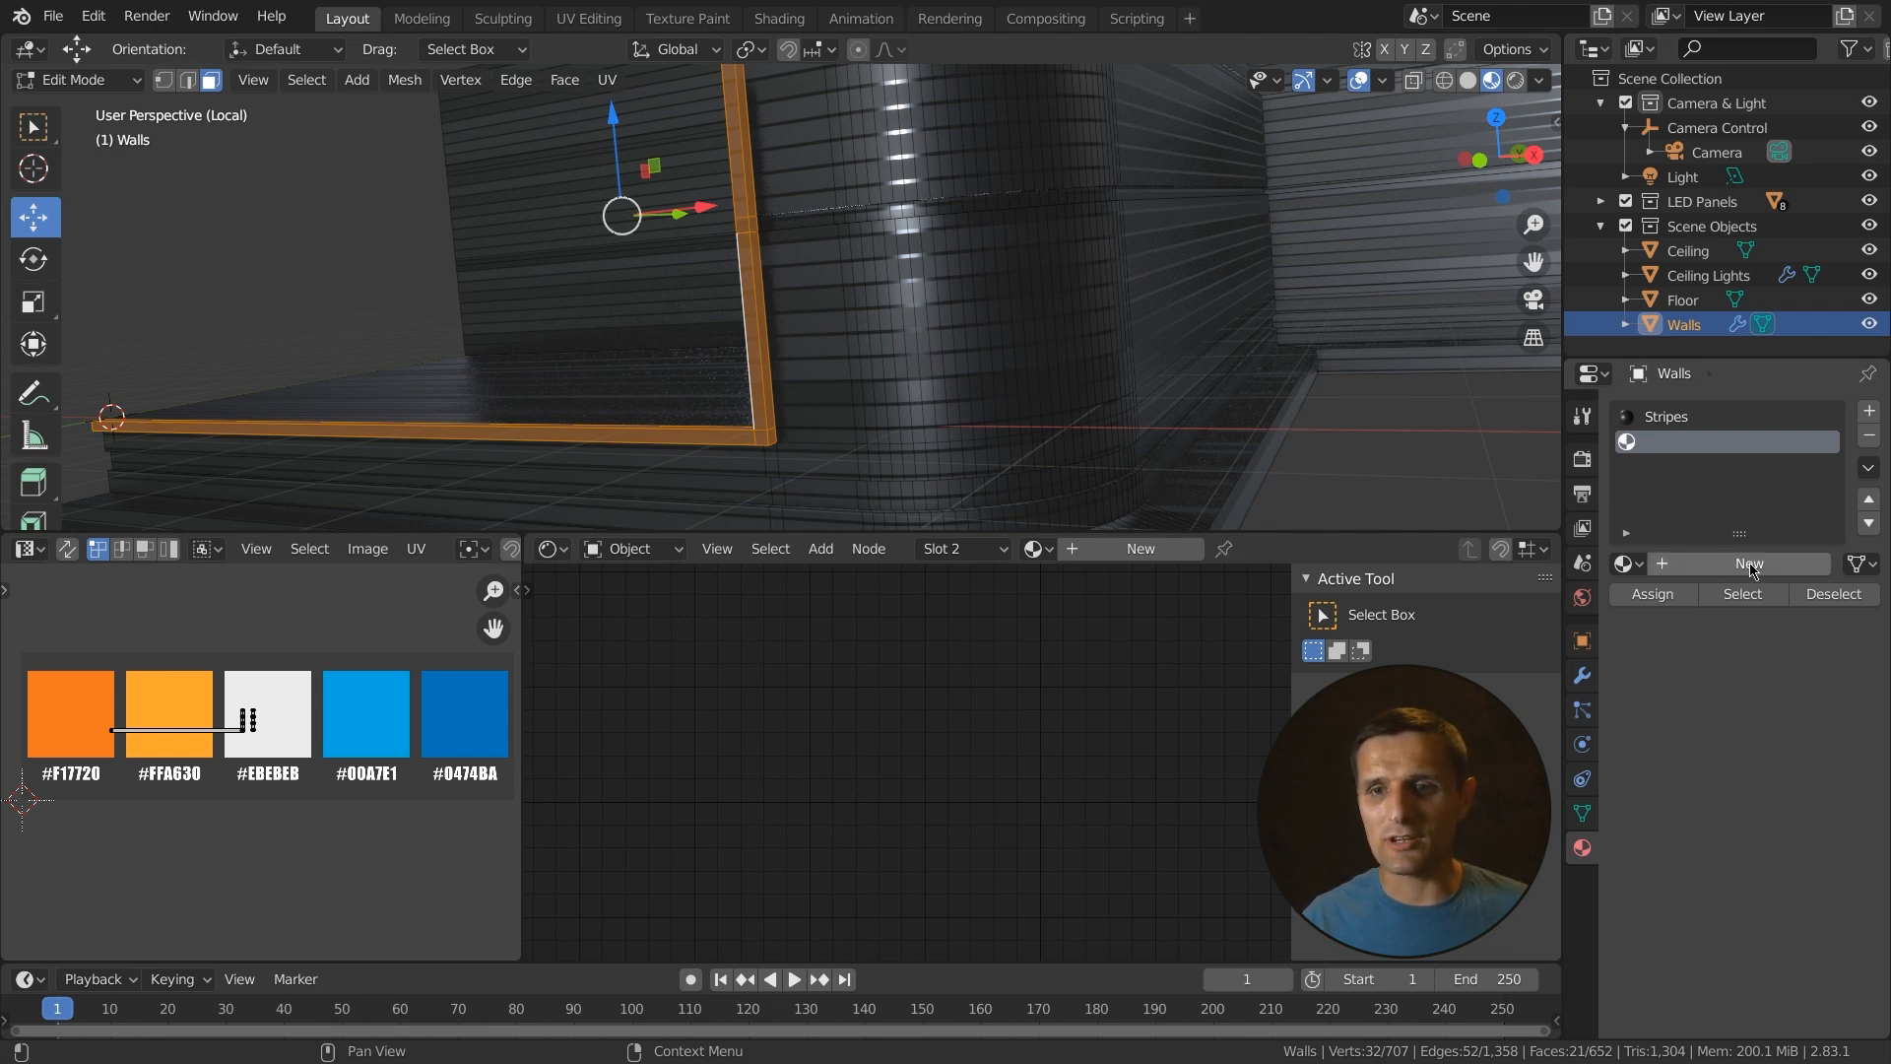
{"action": "left_click", "coordinate": [1625, 564]}
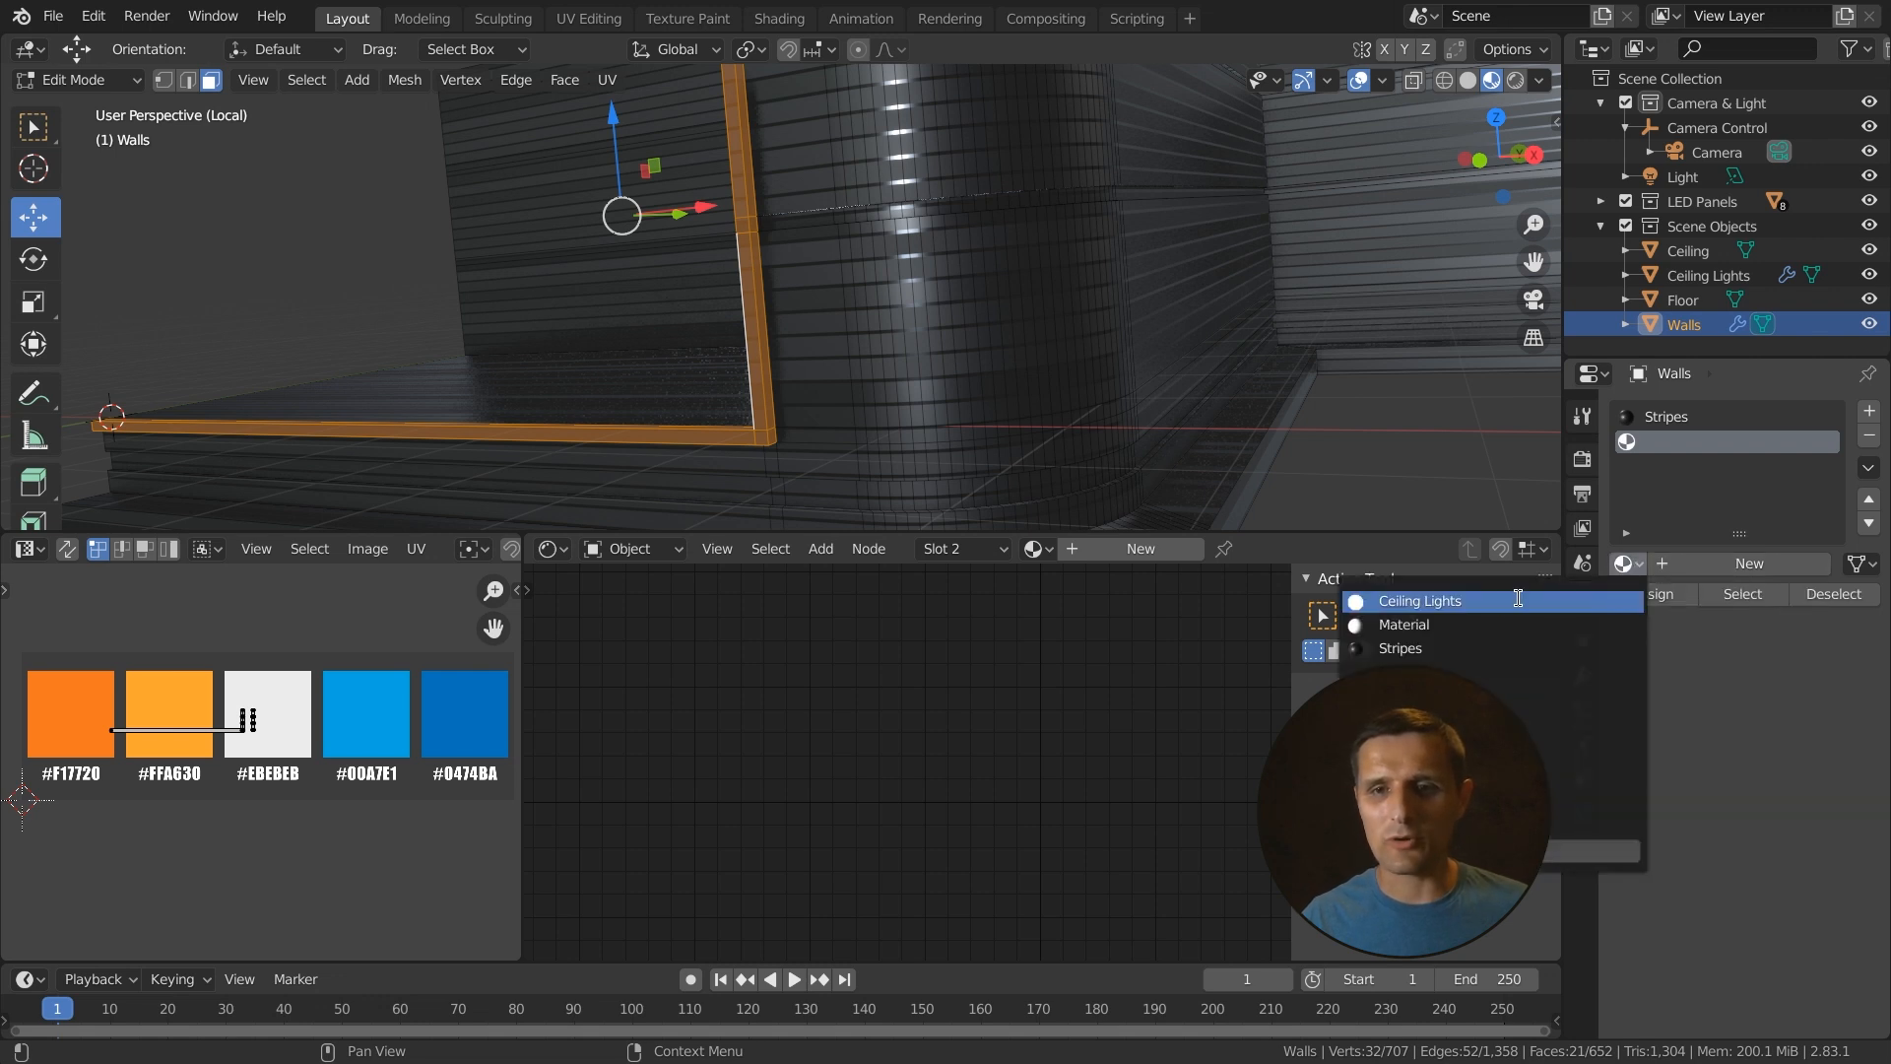
{"action": "left_click", "coordinate": [1441, 626]}
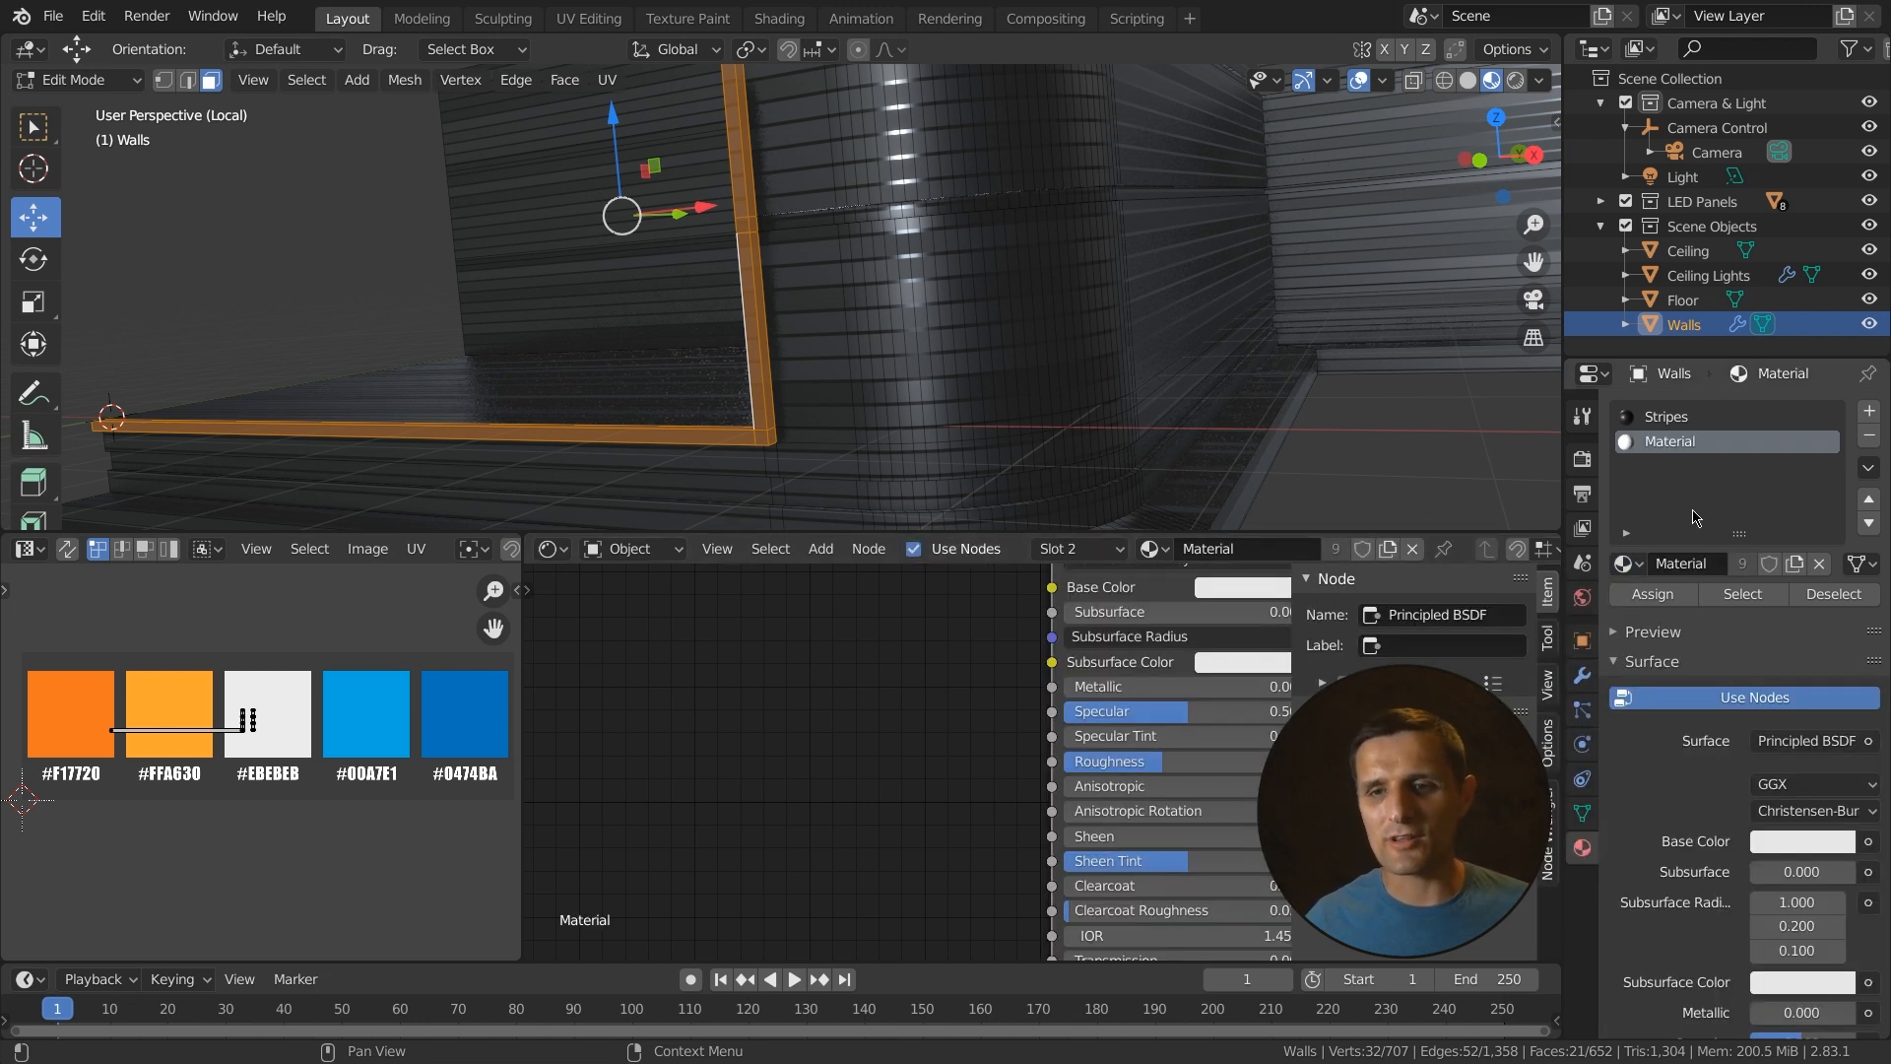
{"action": "double_click", "coordinate": [1696, 563]}
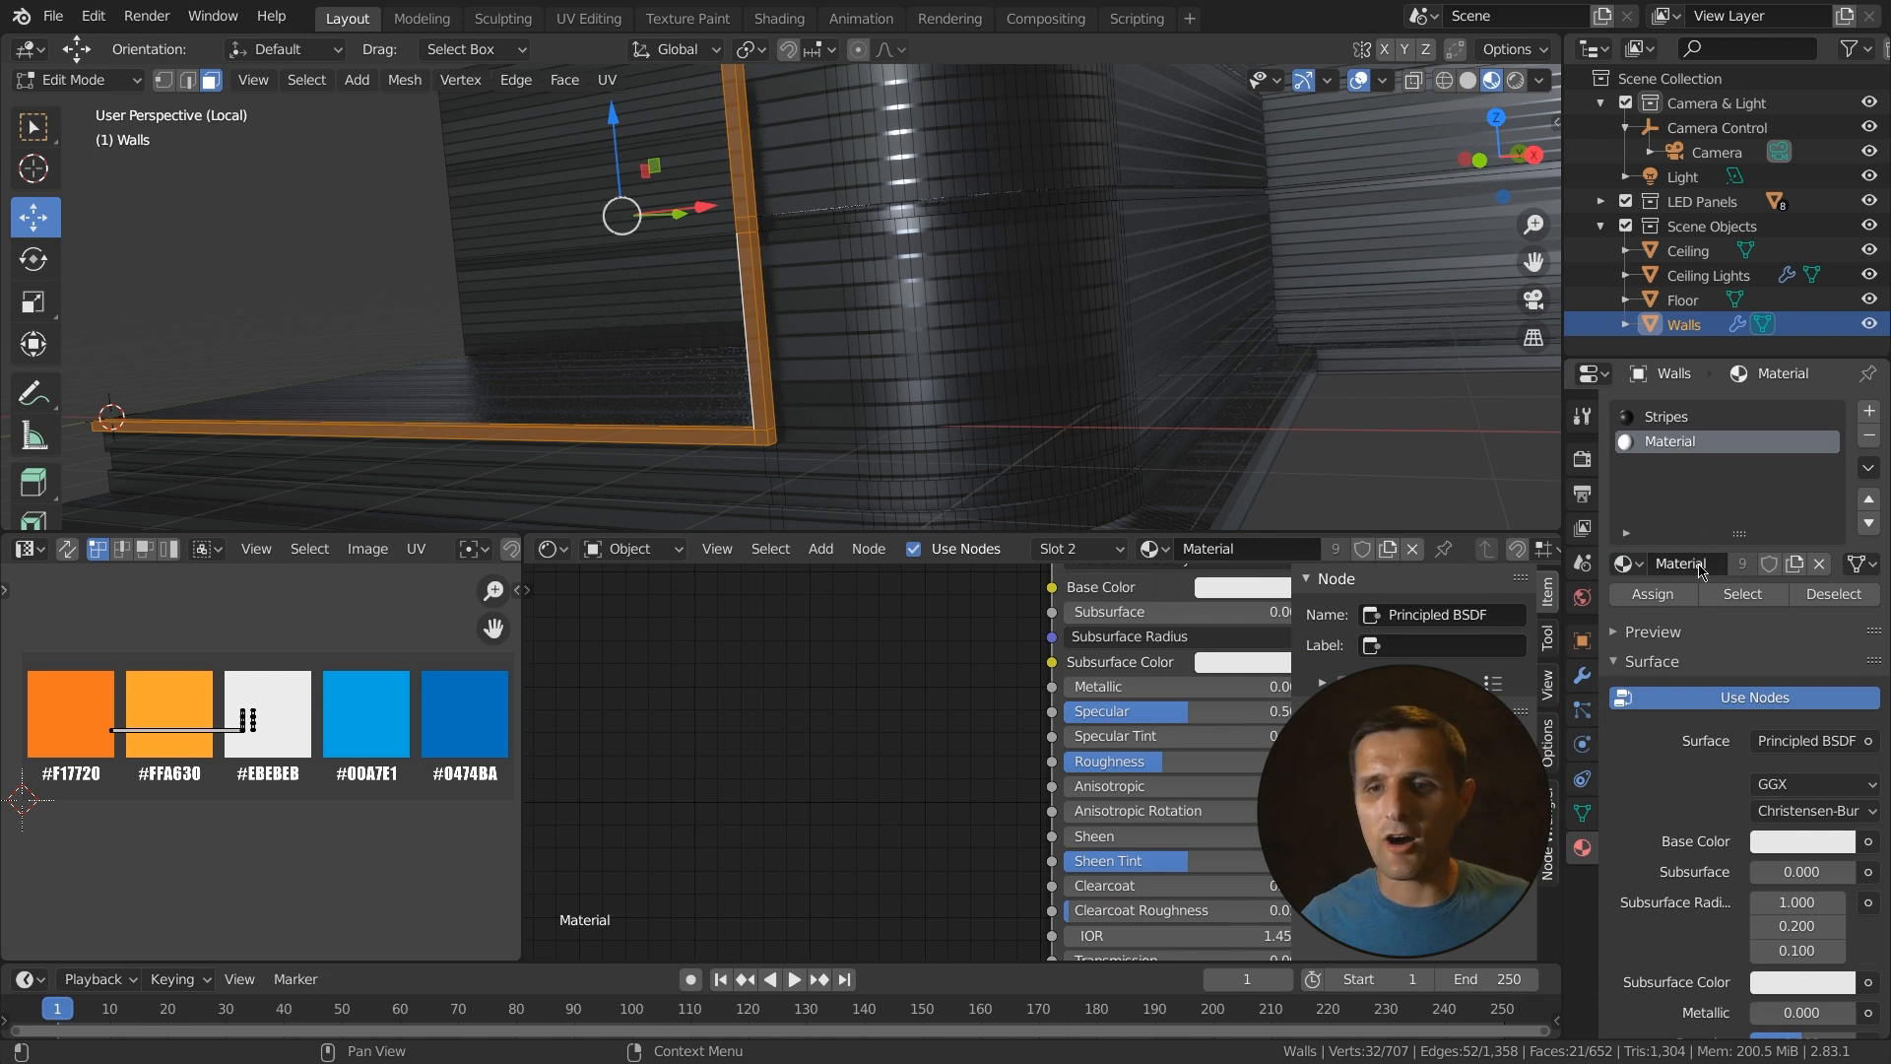
{"action": "type", "text": "Black"}
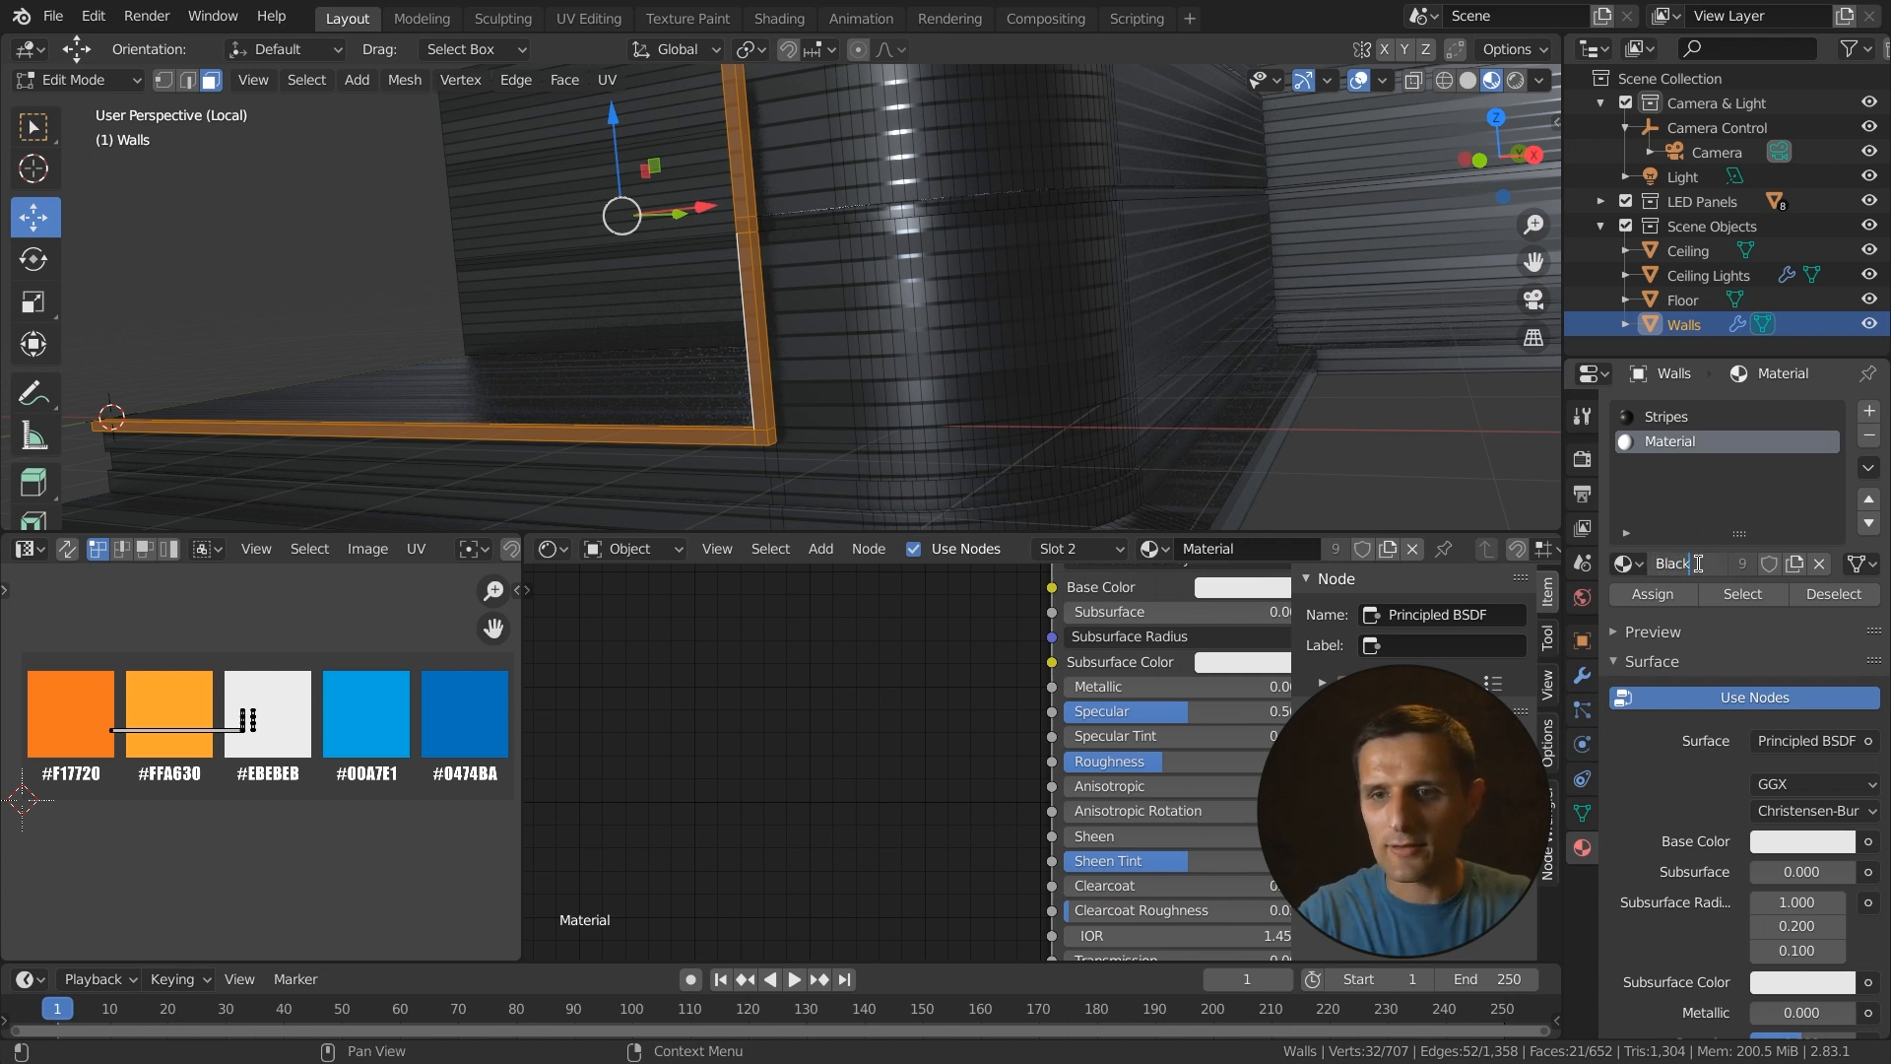
{"action": "key", "text": "Return"}
- Set the Black material's base color value to 0.05
{"action": "left_click", "coordinate": [1801, 841]}
{"action": "left_click_drag", "start_coordinate": [1837, 645], "coordinate": [1837, 678]}
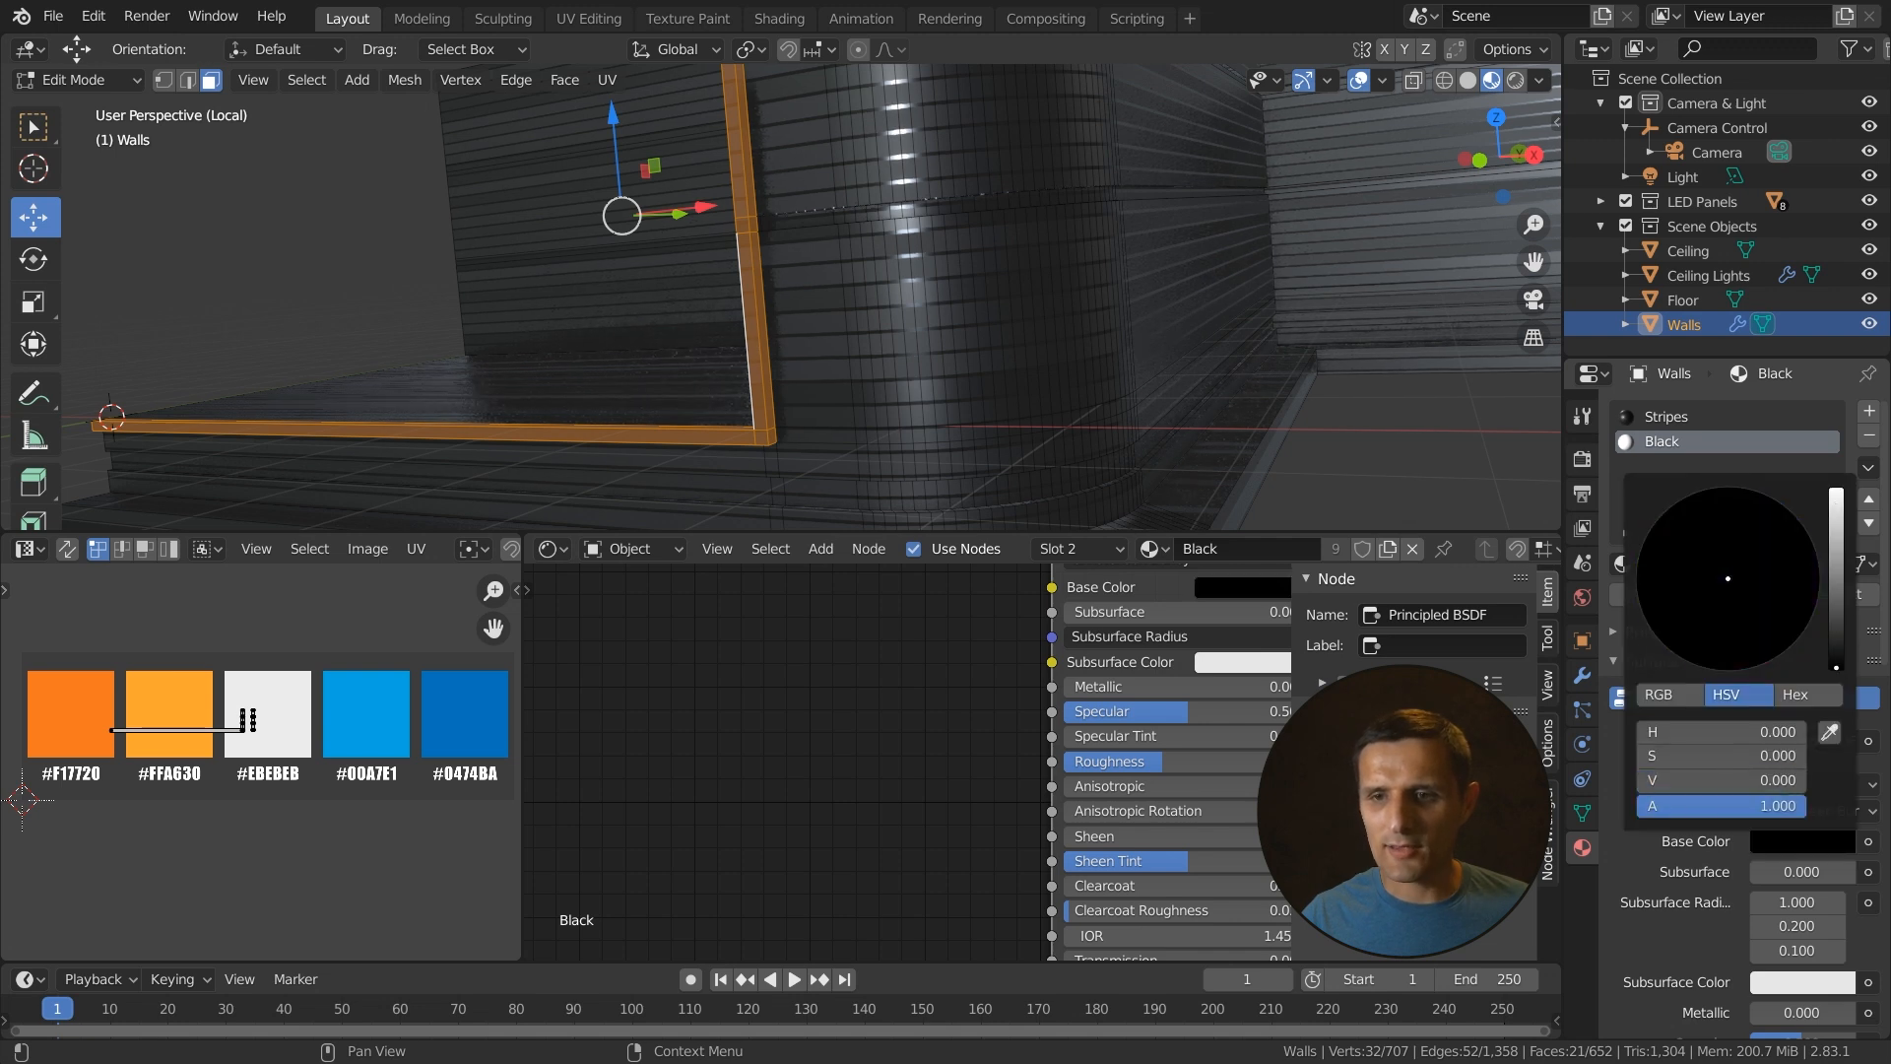
{"action": "left_click", "coordinate": [1770, 779]}
{"action": "key", "text": "BackSpace"}
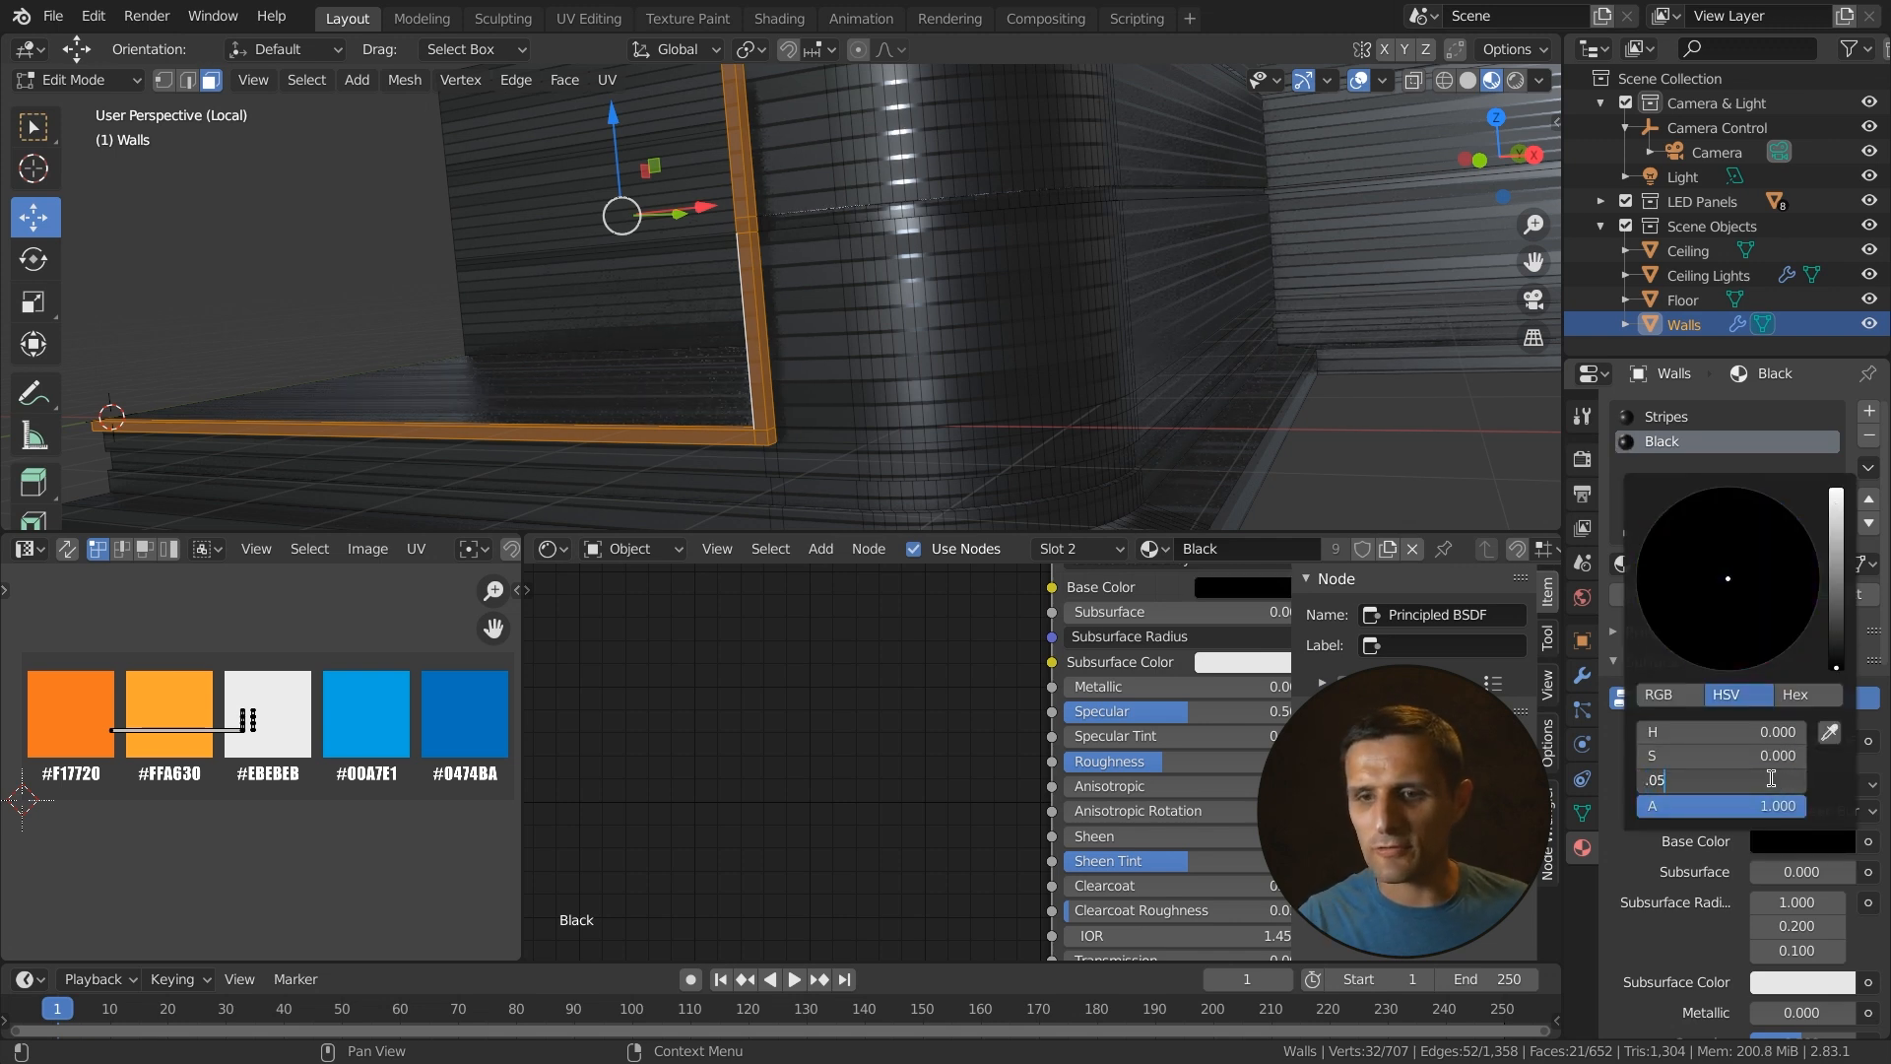
{"action": "type", "text": ".05"}
{"action": "key", "text": "Return"}
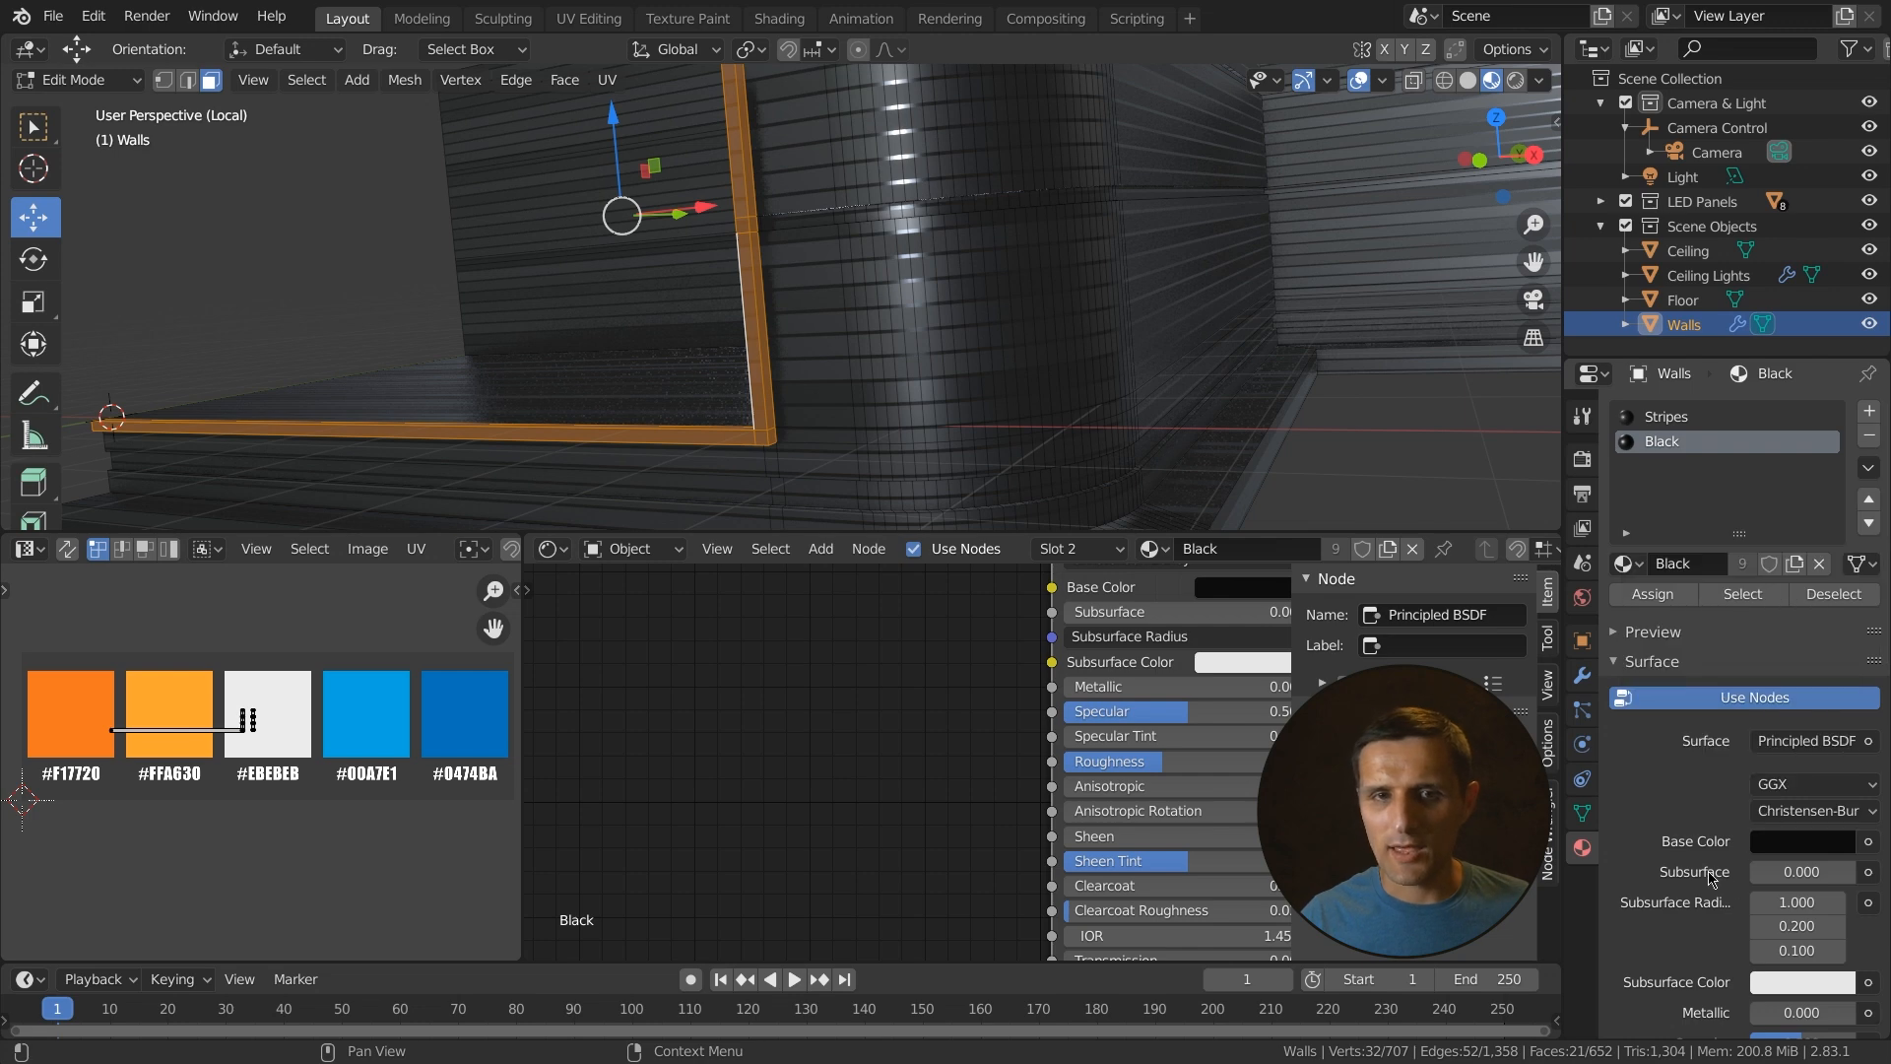
- Assign the Black material to the selected trim faces
{"action": "scroll", "coordinate": [786, 363], "scroll_direction": "up", "scroll_amount": 4}
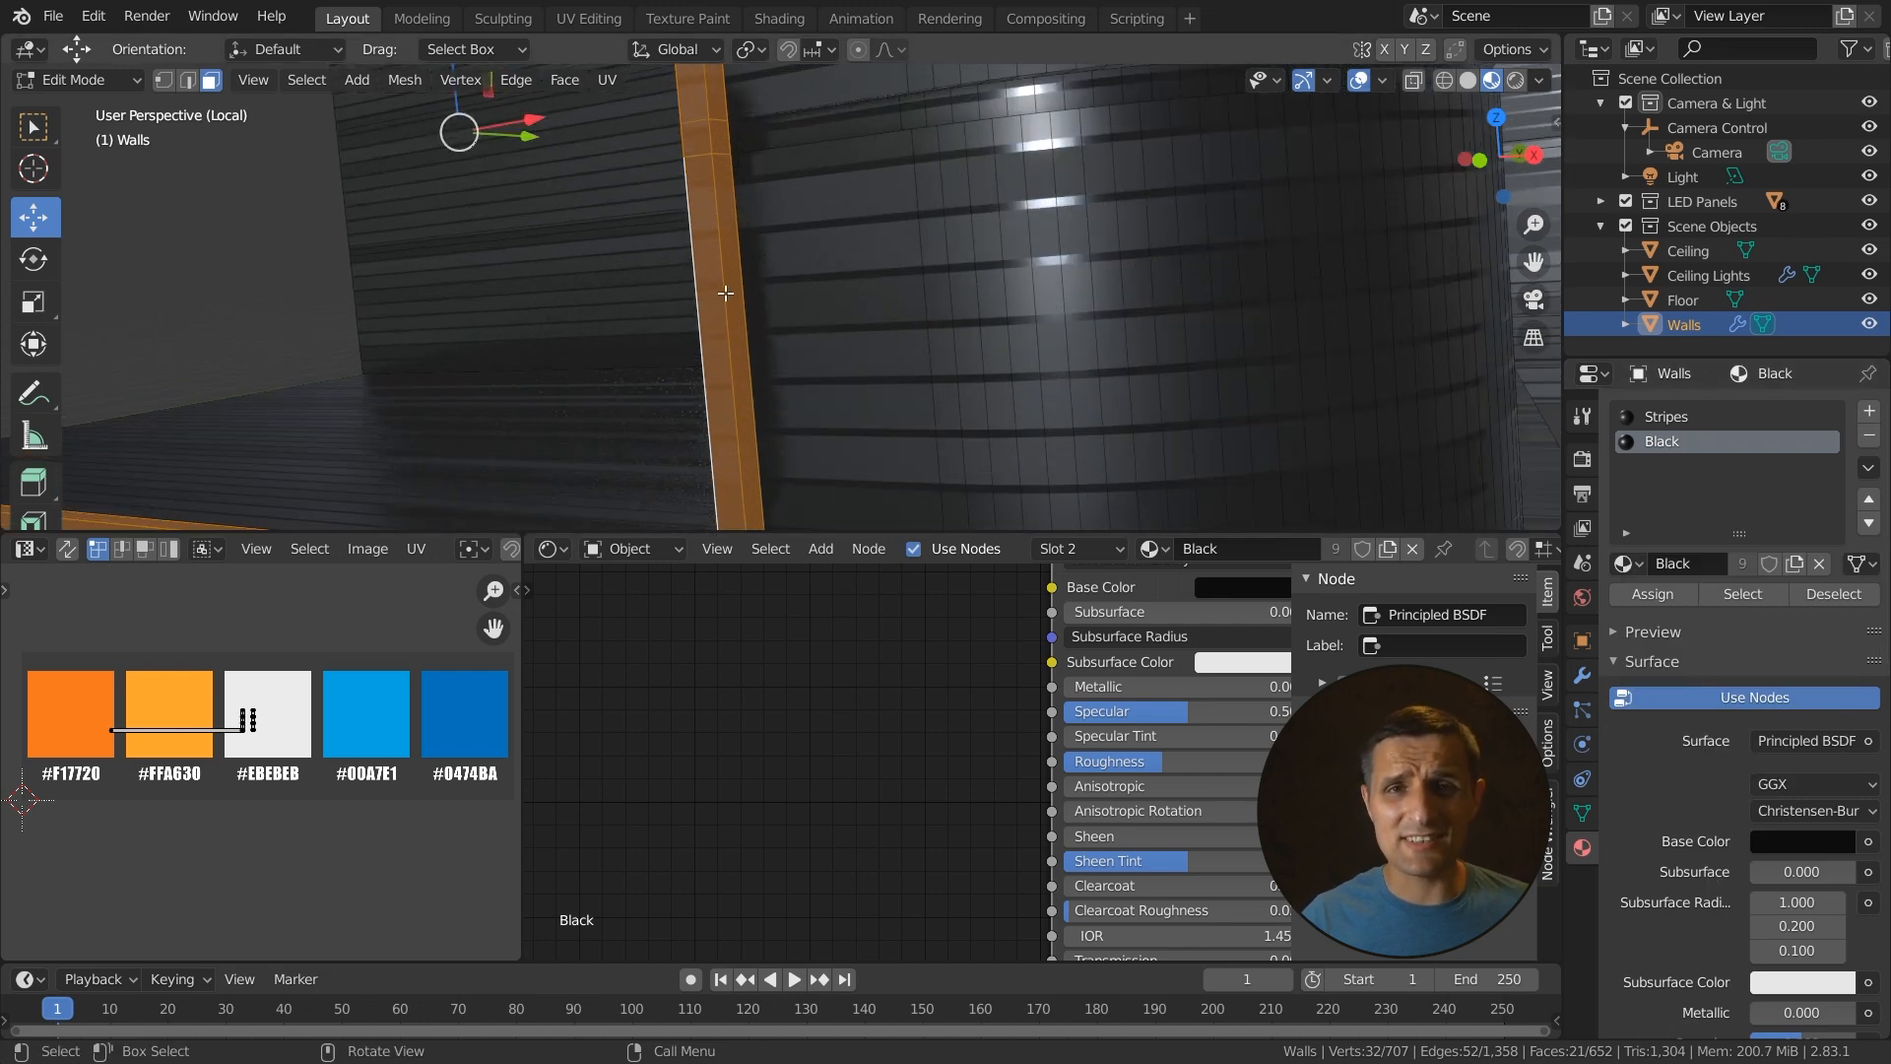
{"action": "scroll", "coordinate": [785, 365], "scroll_direction": "down", "scroll_amount": 3}
{"action": "scroll", "coordinate": [810, 375], "scroll_direction": "down", "scroll_amount": 1}
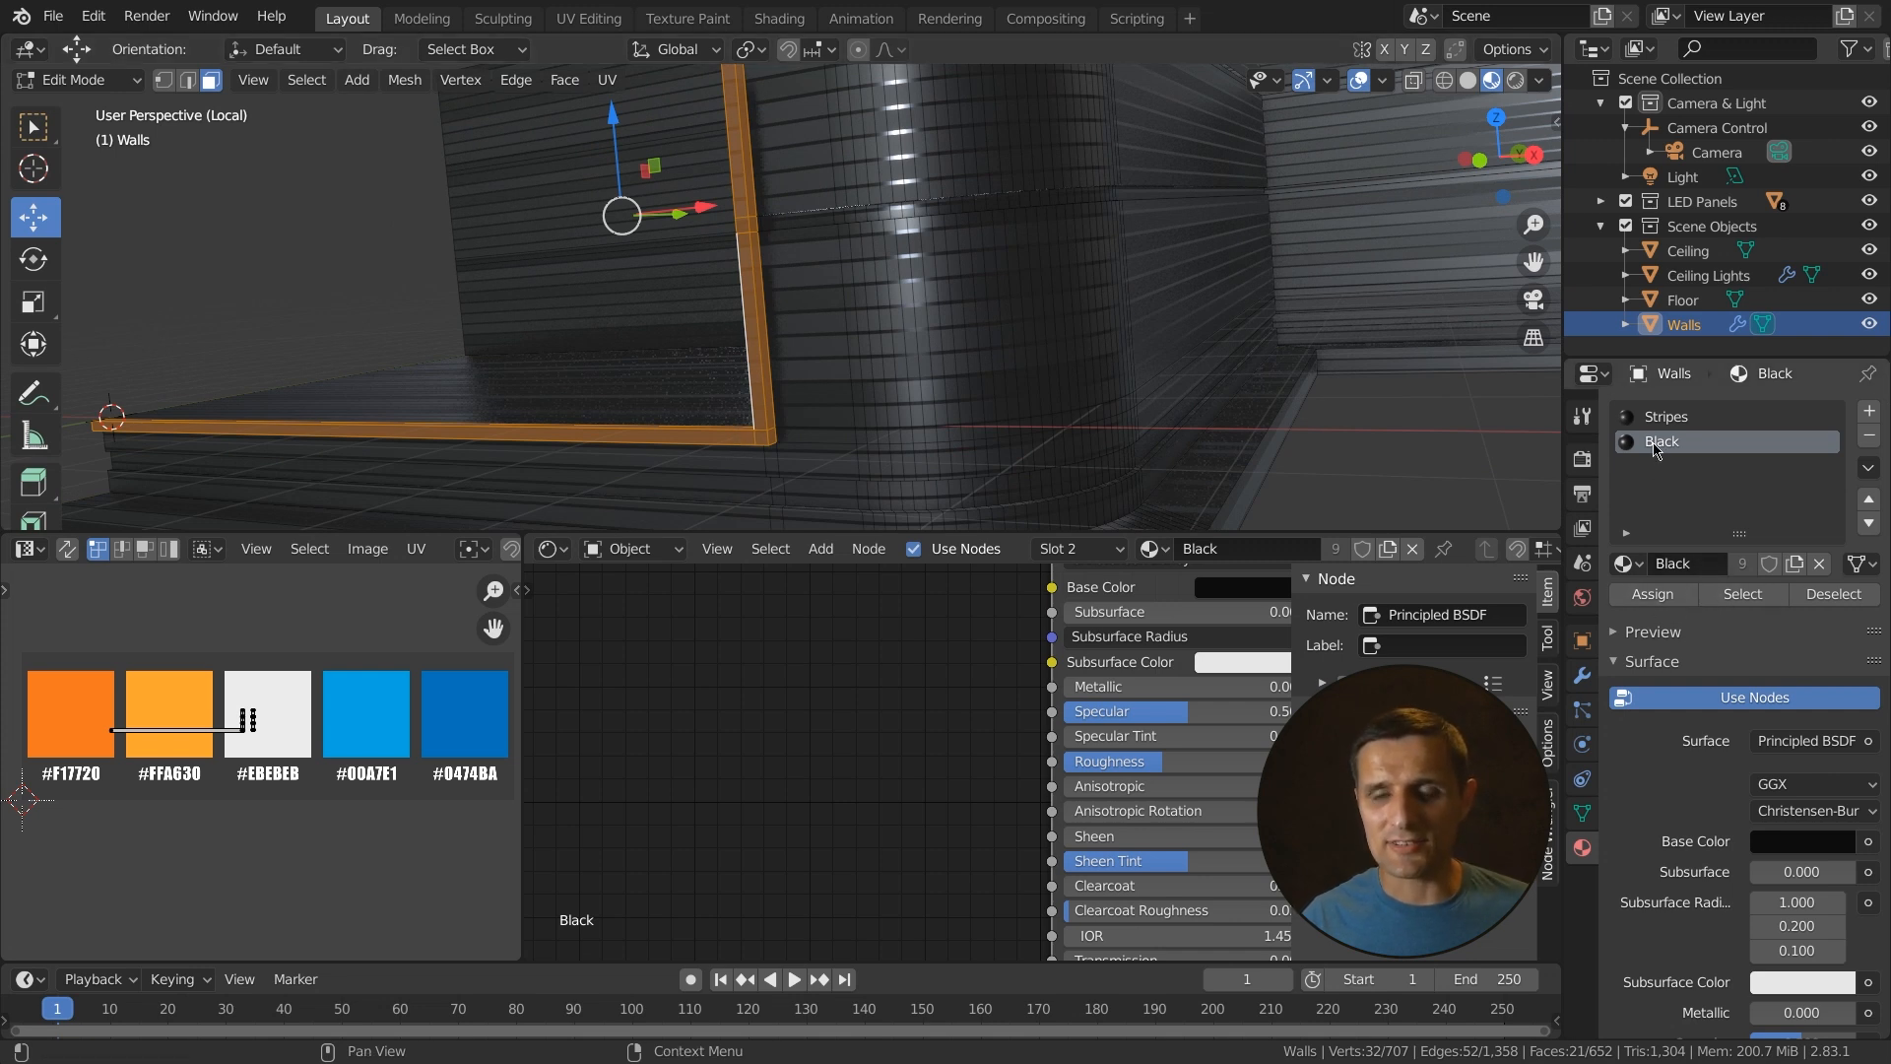
{"action": "left_click", "coordinate": [1661, 602]}
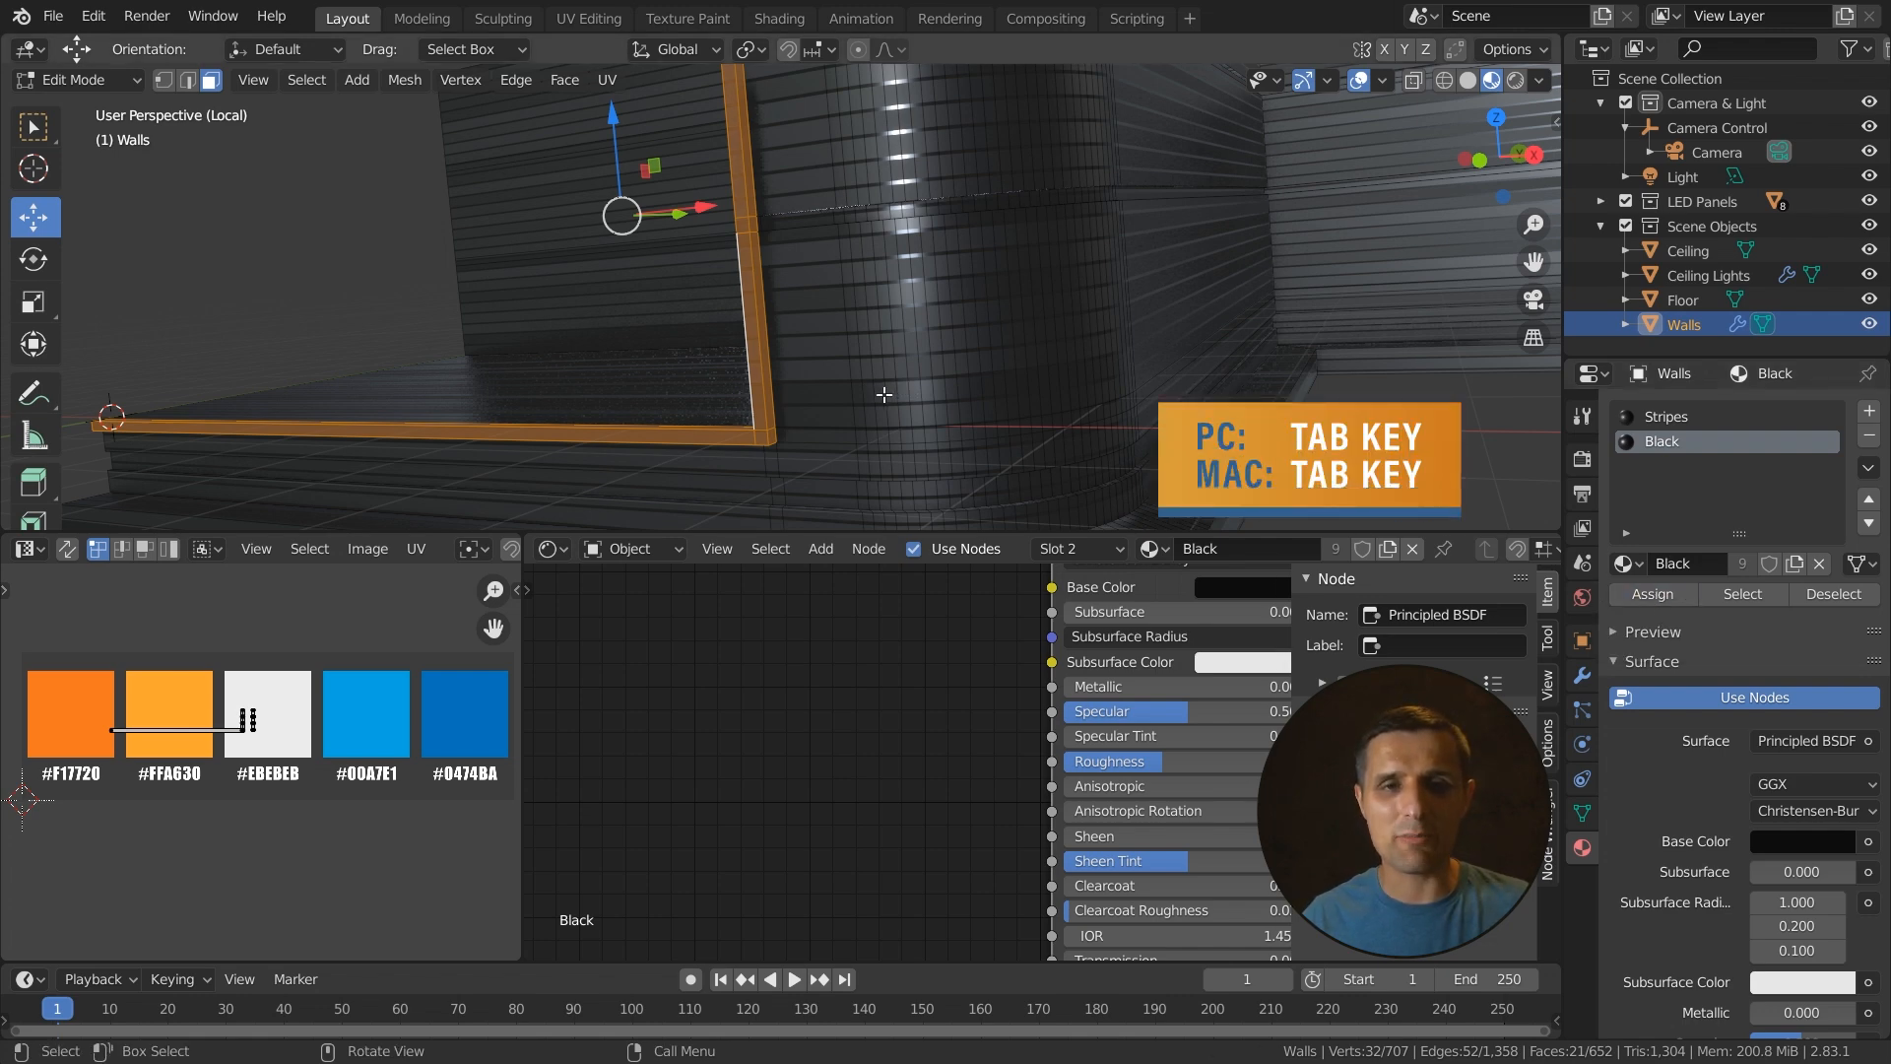
- Leave Edit Mode and orbit around the Walls to examine the black trim against the striped walls
{"action": "key", "text": "Tab"}
{"action": "middle_click_drag", "start_coordinate": [883, 402], "coordinate": [576, 398]}
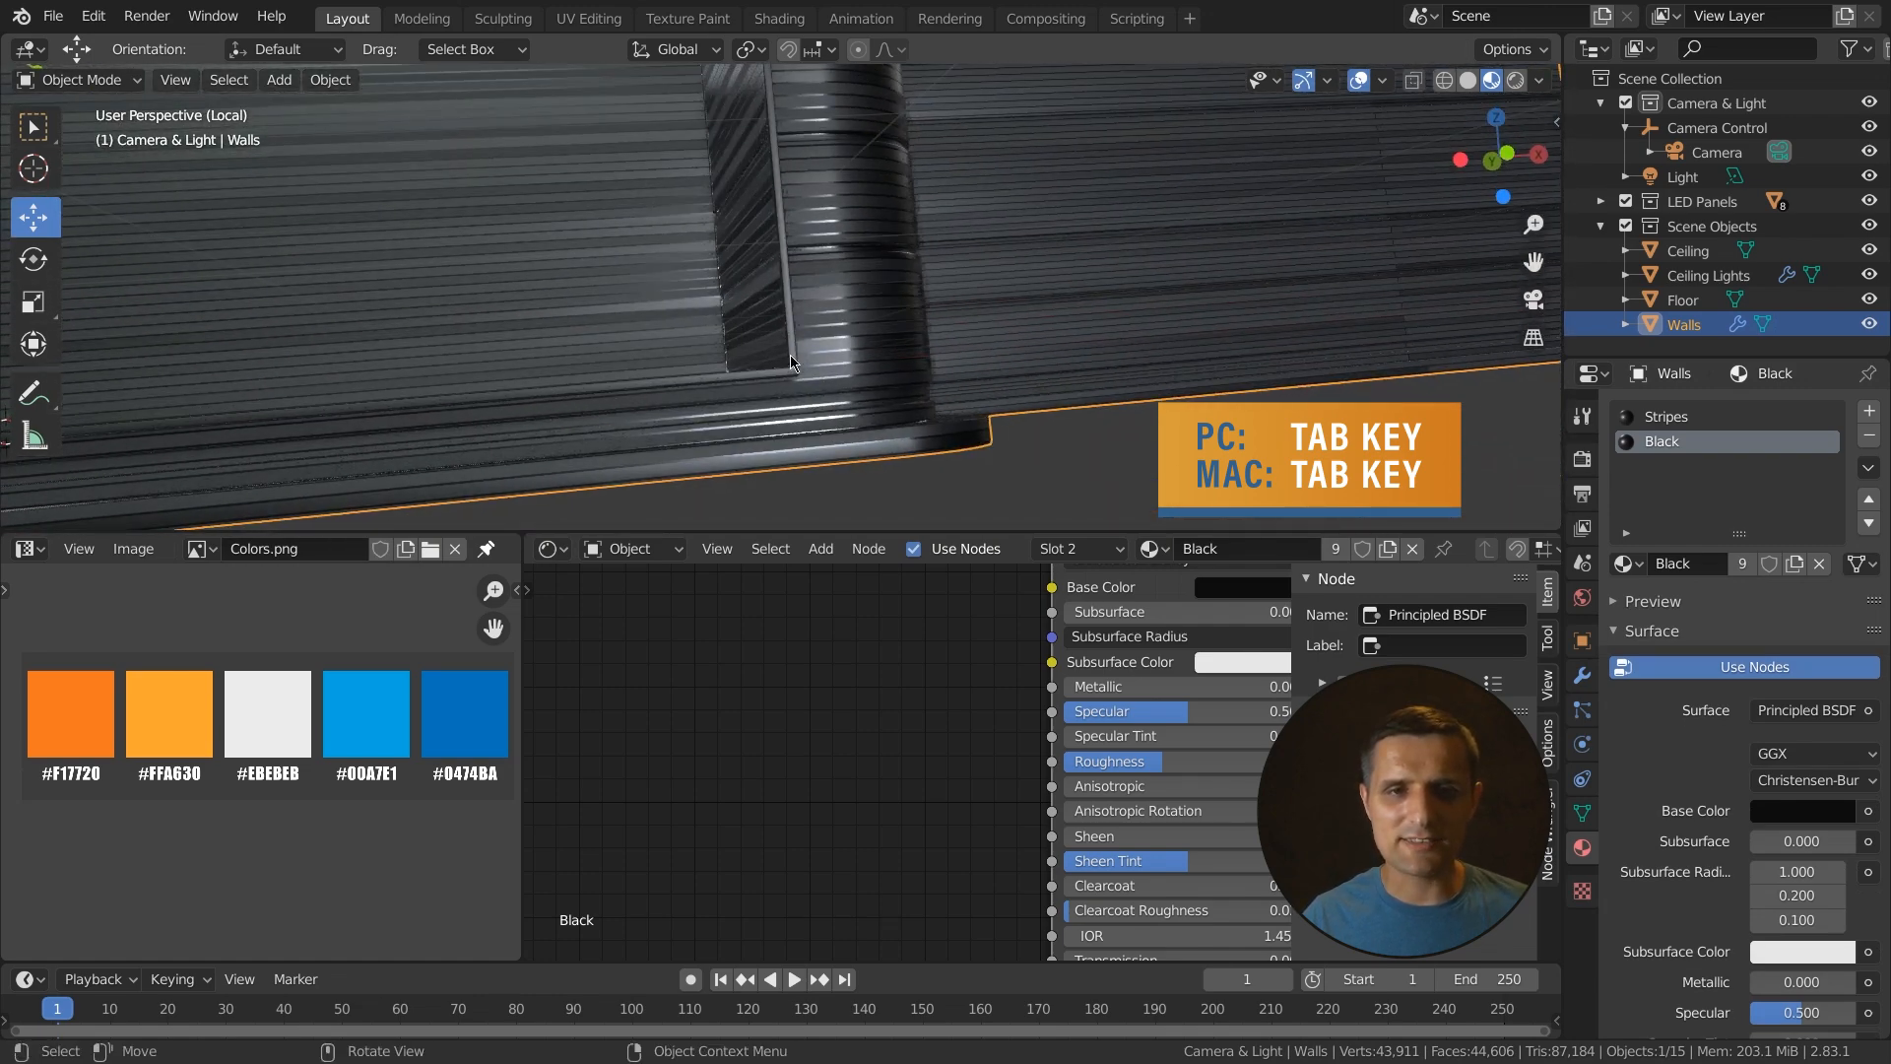
{"action": "middle_click_drag", "start_coordinate": [874, 300], "coordinate": [785, 322]}
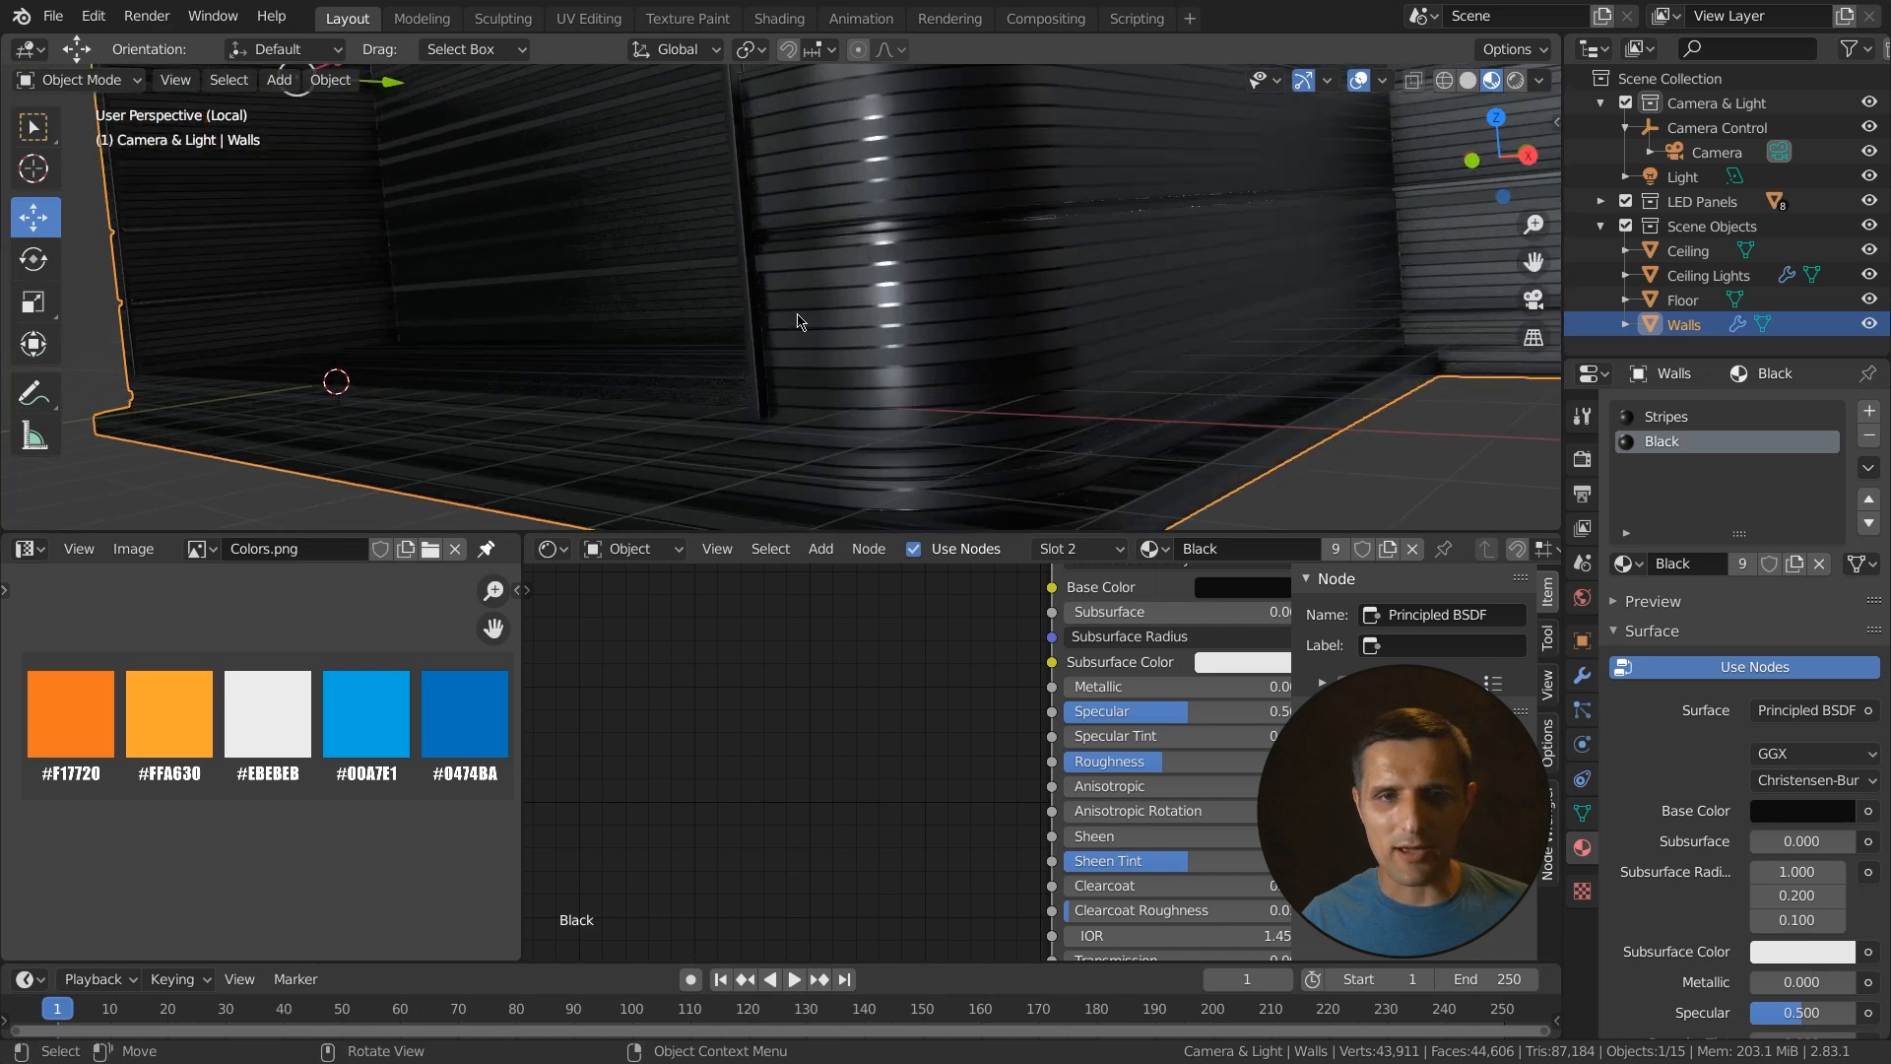
{"action": "middle_click_drag", "start_coordinate": [767, 184], "coordinate": [832, 396]}
{"action": "scroll", "coordinate": [880, 347], "scroll_direction": "down", "scroll_amount": 3}
{"action": "scroll", "coordinate": [862, 382], "scroll_direction": "down", "scroll_amount": 1}
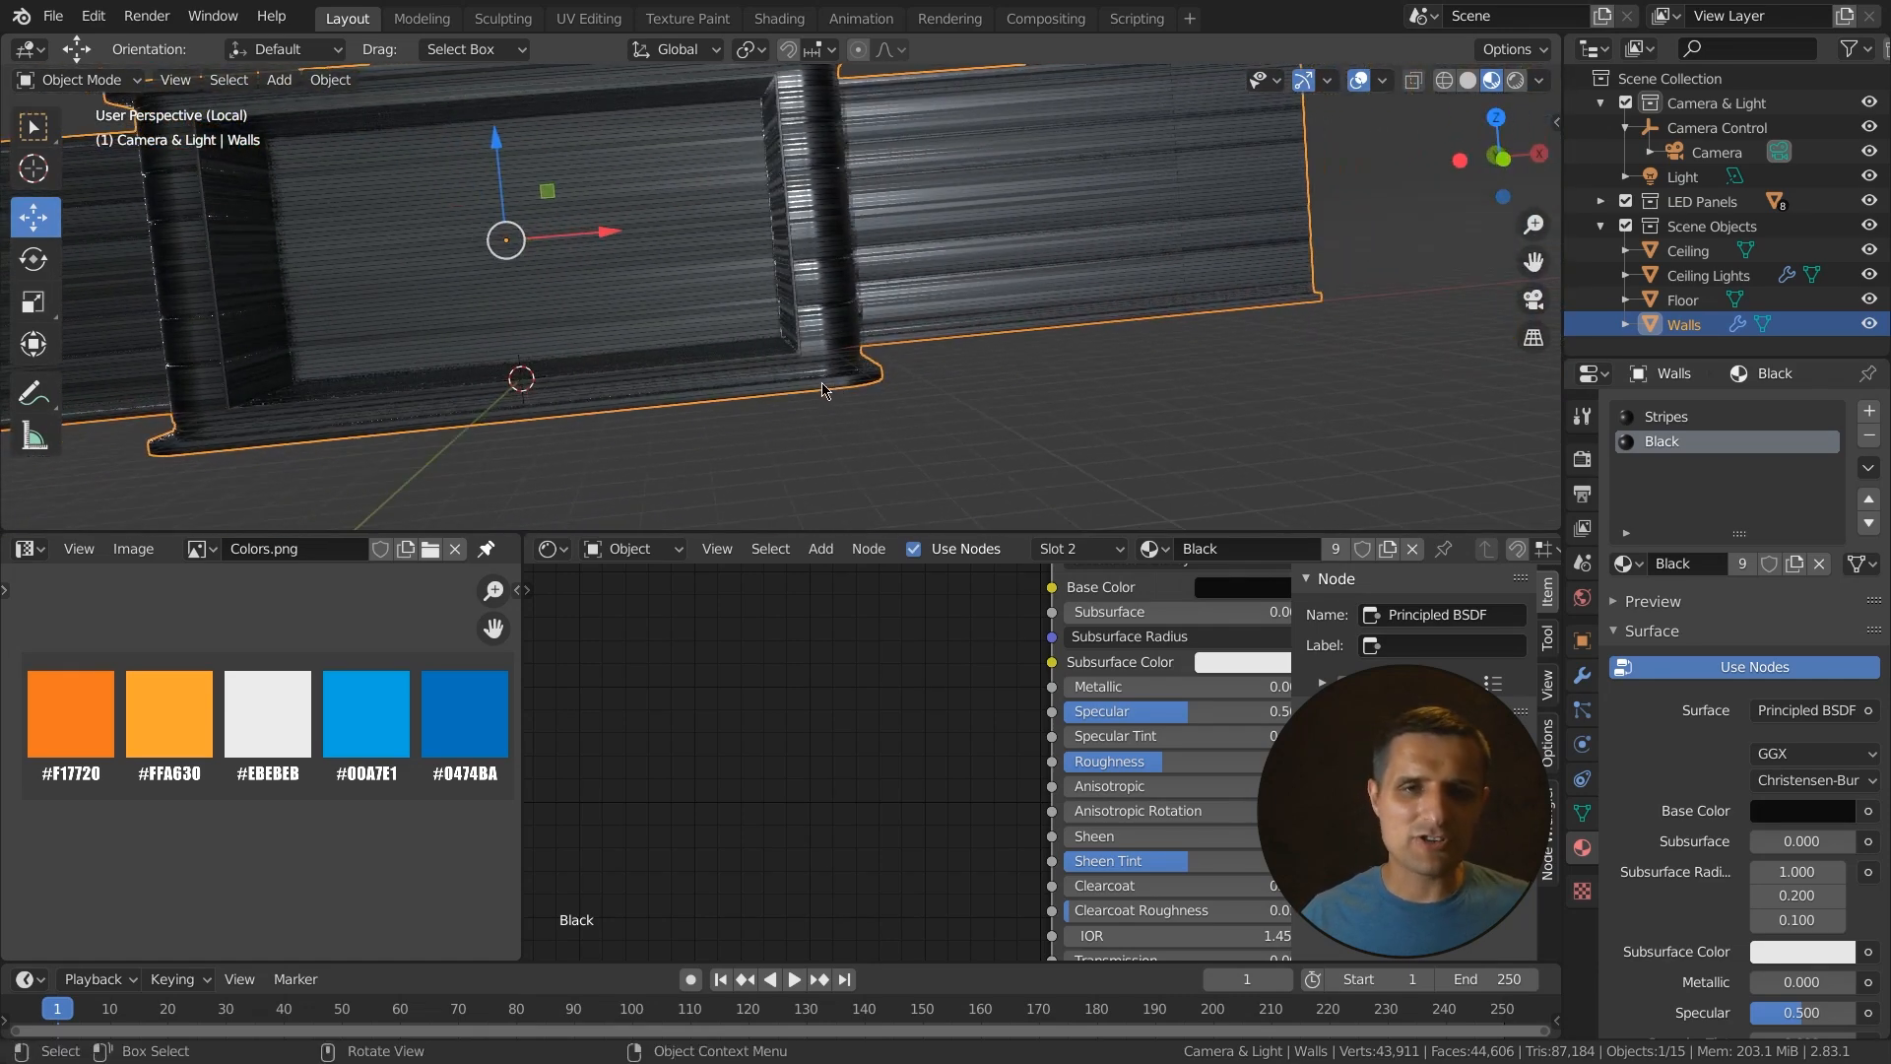
{"action": "scroll", "coordinate": [667, 320], "scroll_direction": "up", "scroll_amount": 5}
{"action": "scroll", "coordinate": [686, 320], "scroll_direction": "down", "scroll_amount": 3}
{"action": "scroll", "coordinate": [687, 320], "scroll_direction": "down", "scroll_amount": 2}
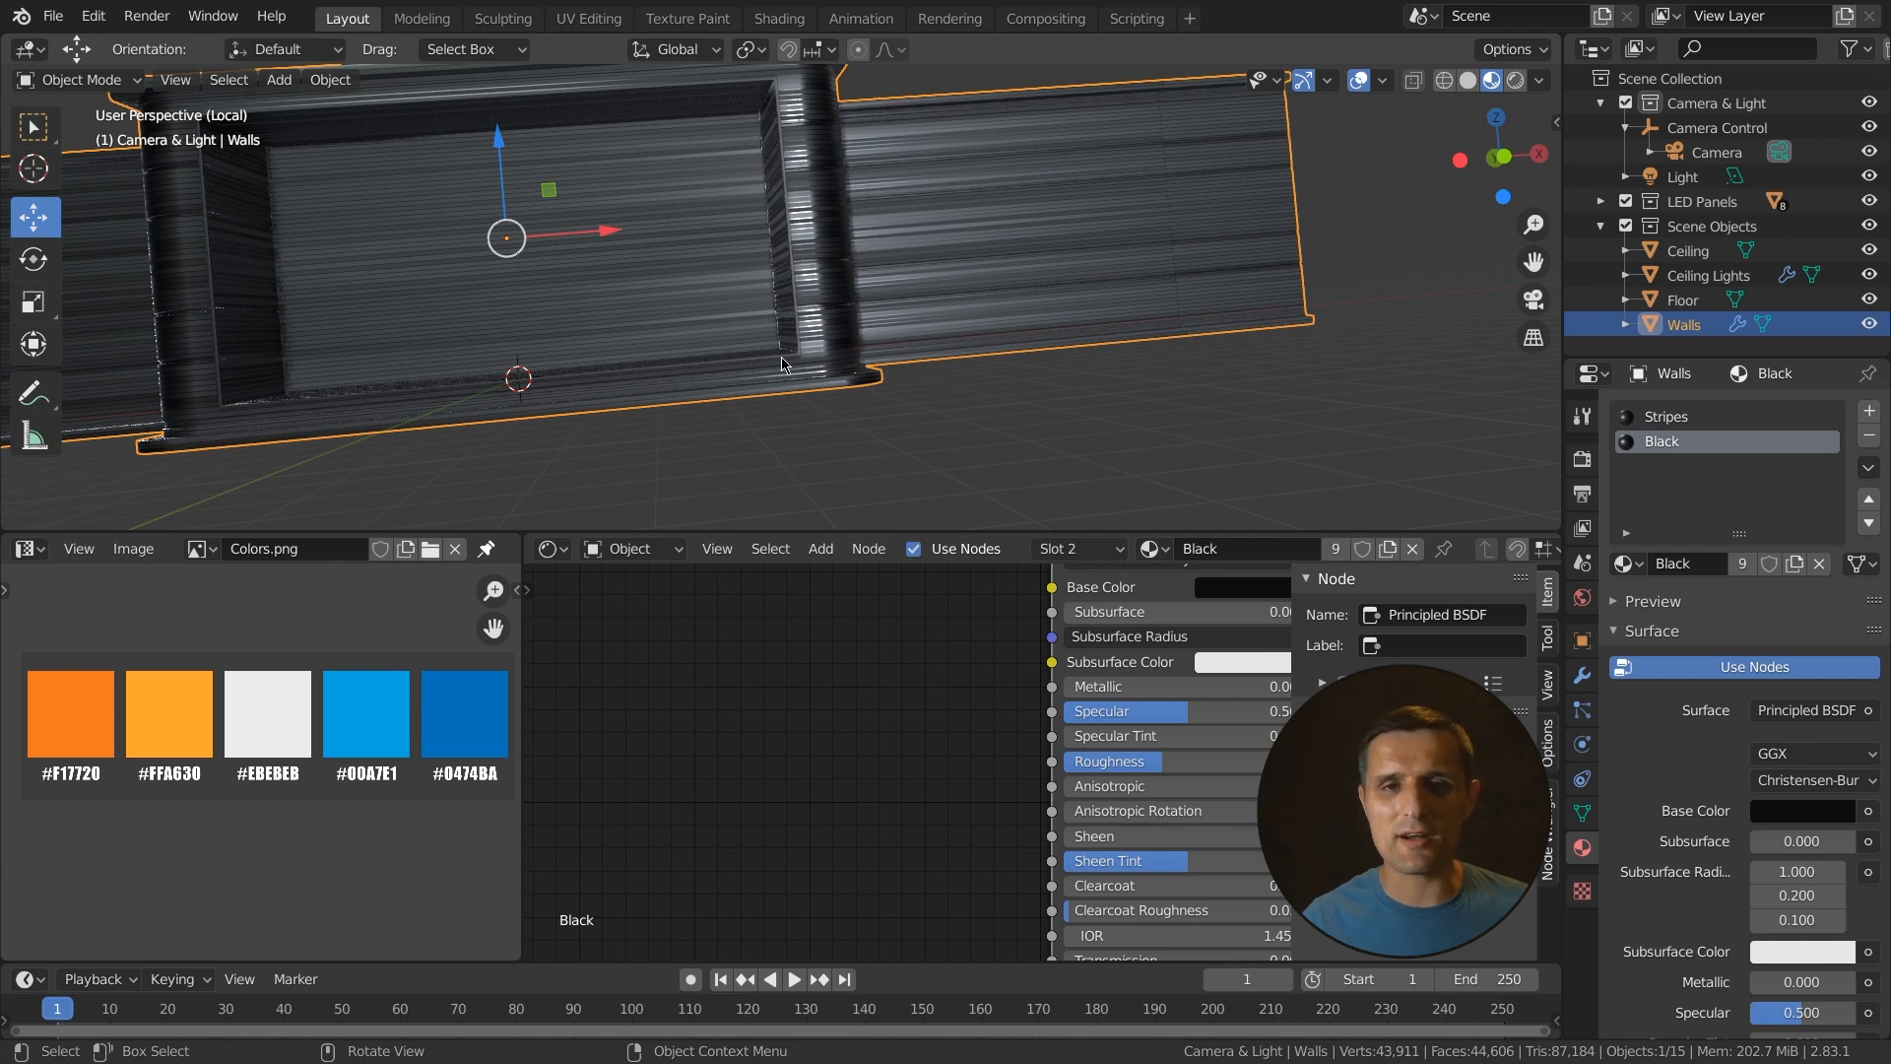
{"action": "scroll", "coordinate": [807, 352], "scroll_direction": "down", "scroll_amount": 4}
- Re-enter Edit Mode, switch to solid shading and select the upper wall face strips of the end section with shortest-path selection
{"action": "key", "text": "Tab"}
{"action": "middle_click_drag", "start_coordinate": [807, 353], "coordinate": [787, 396]}
{"action": "left_click", "coordinate": [659, 240]}
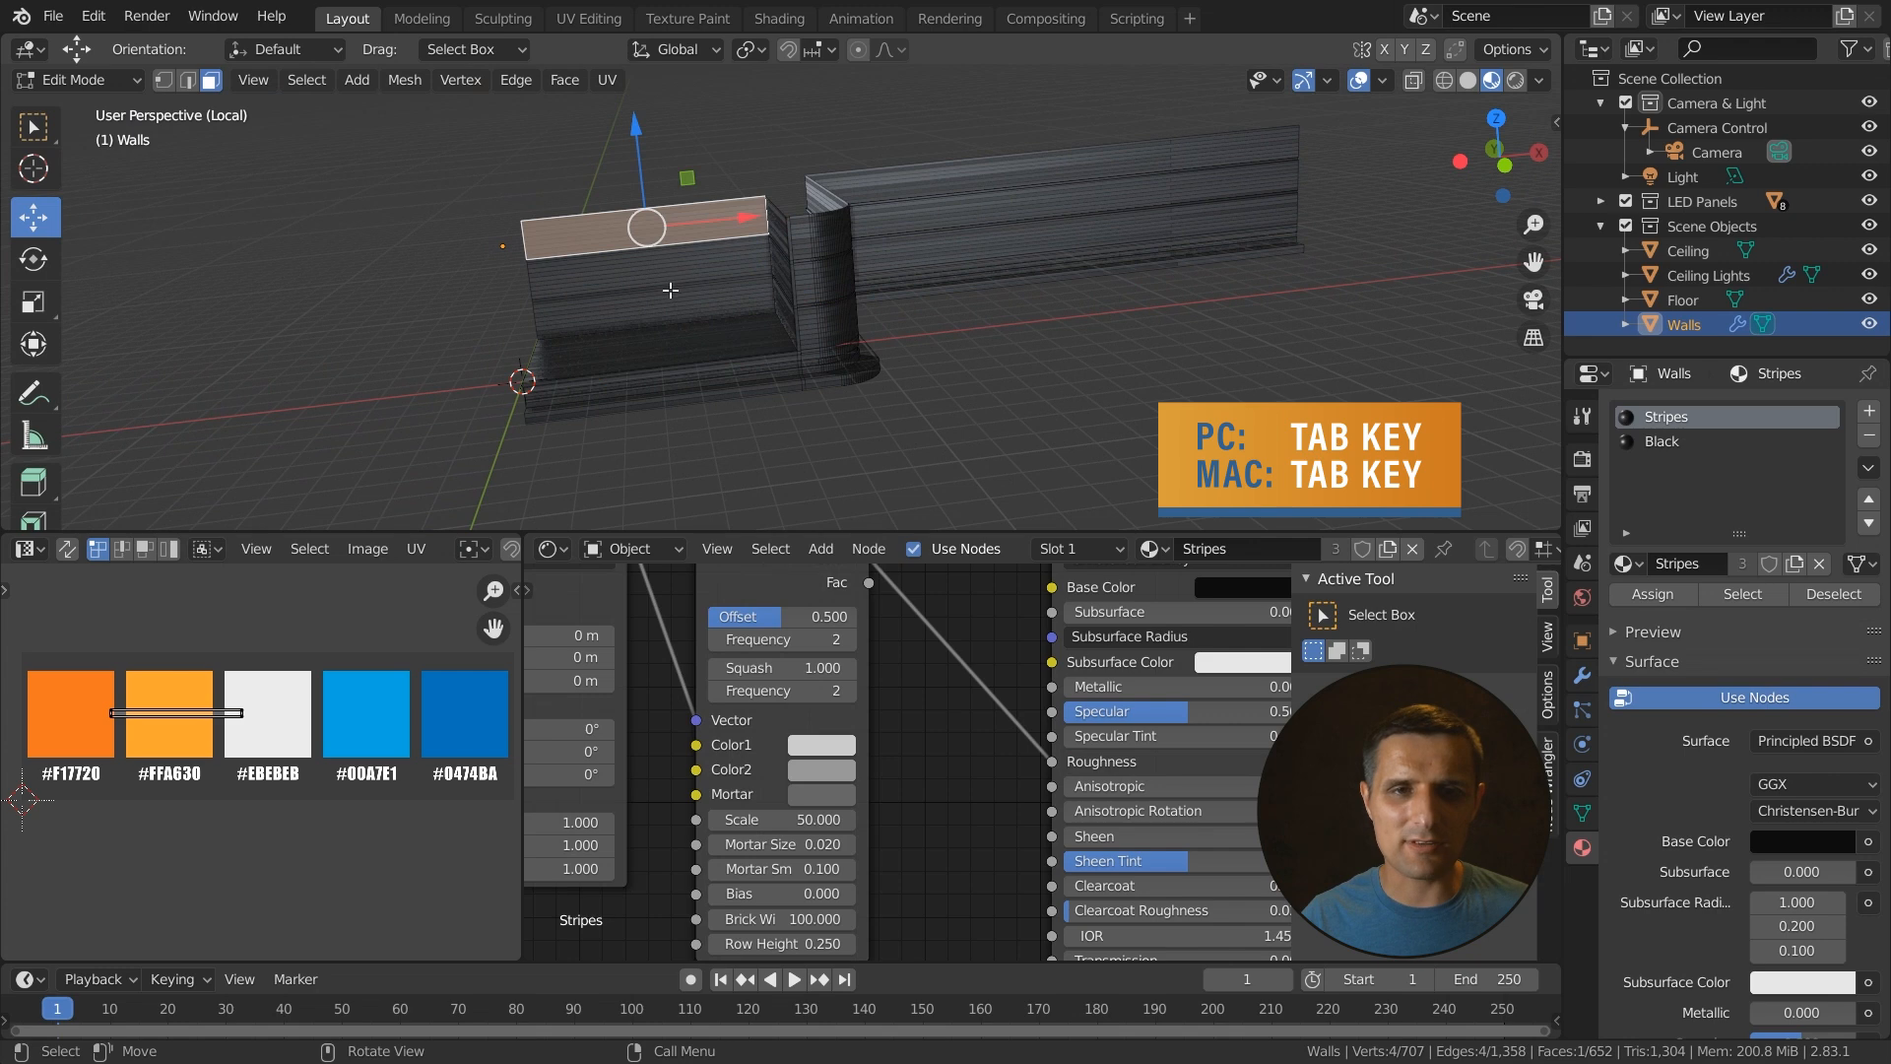
{"action": "left_click", "coordinate": [674, 299], "text": "ctrl"}
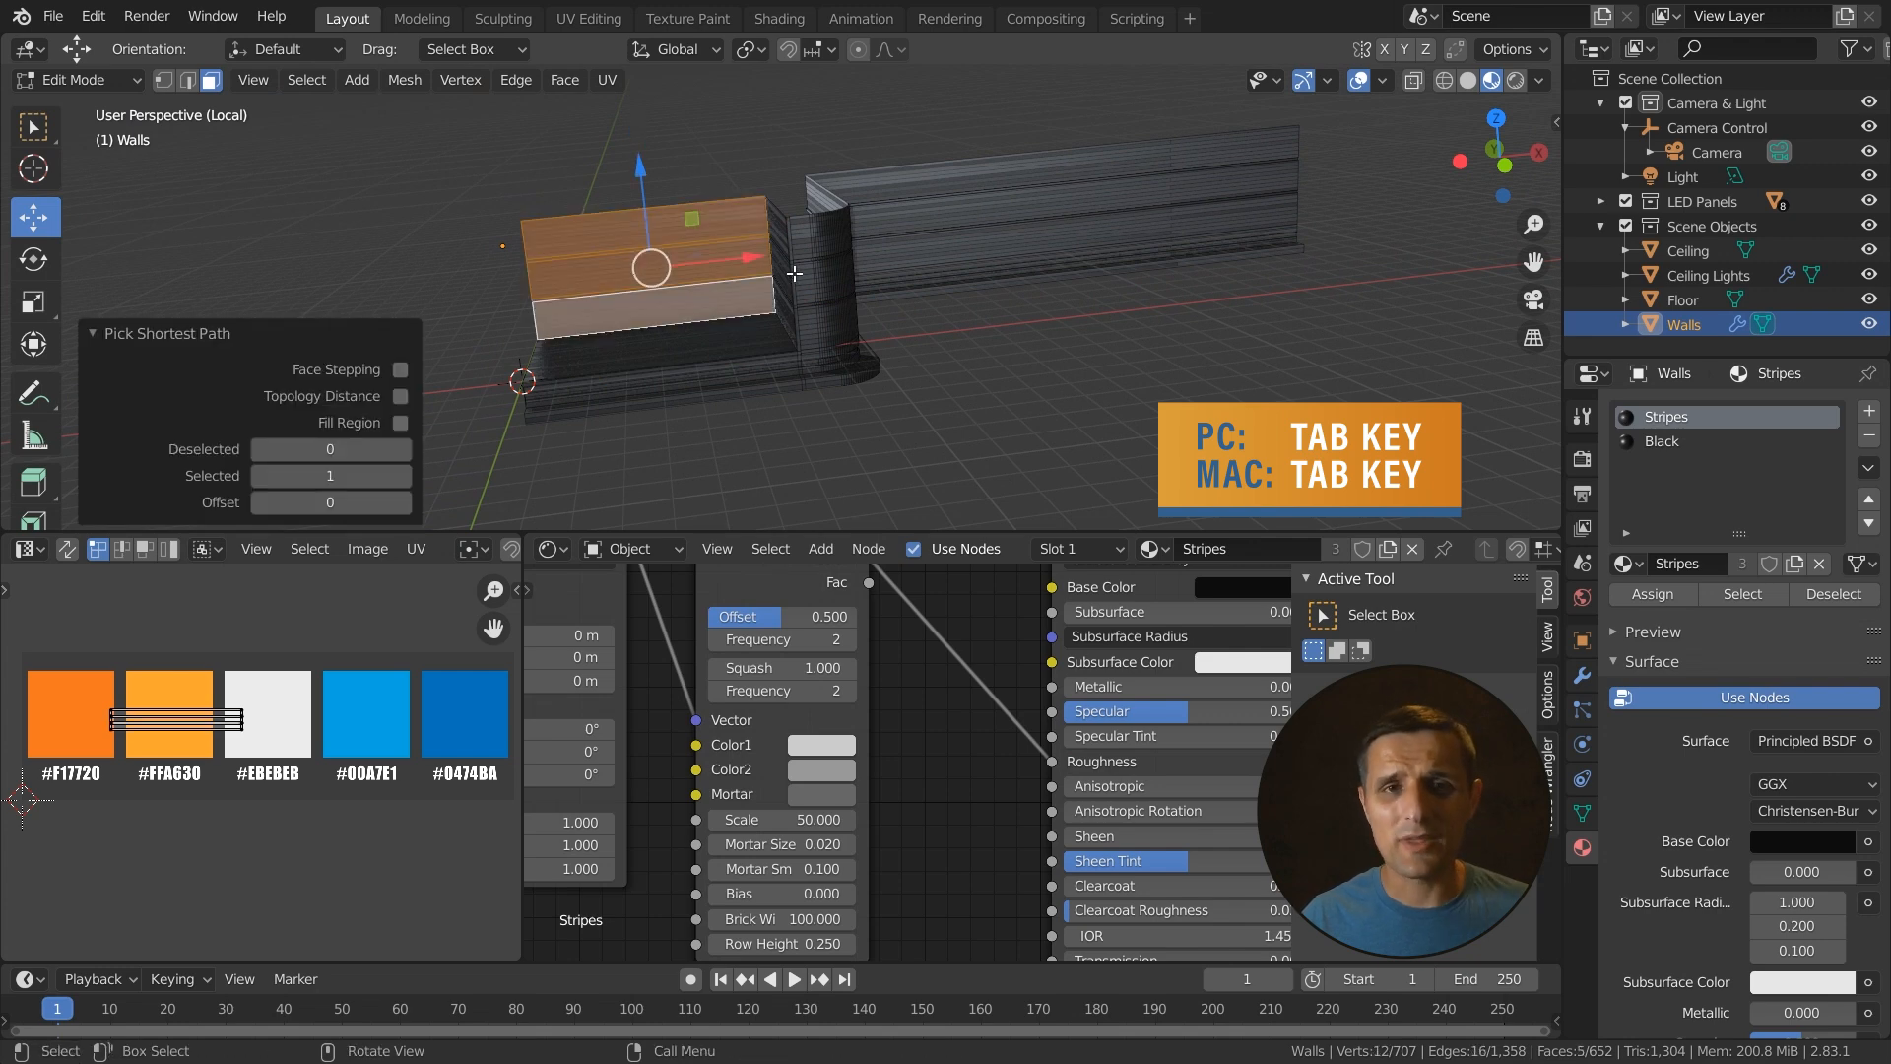
{"action": "key", "text": "ctrl+z"}
{"action": "middle_click_drag", "start_coordinate": [700, 392], "coordinate": [556, 396]}
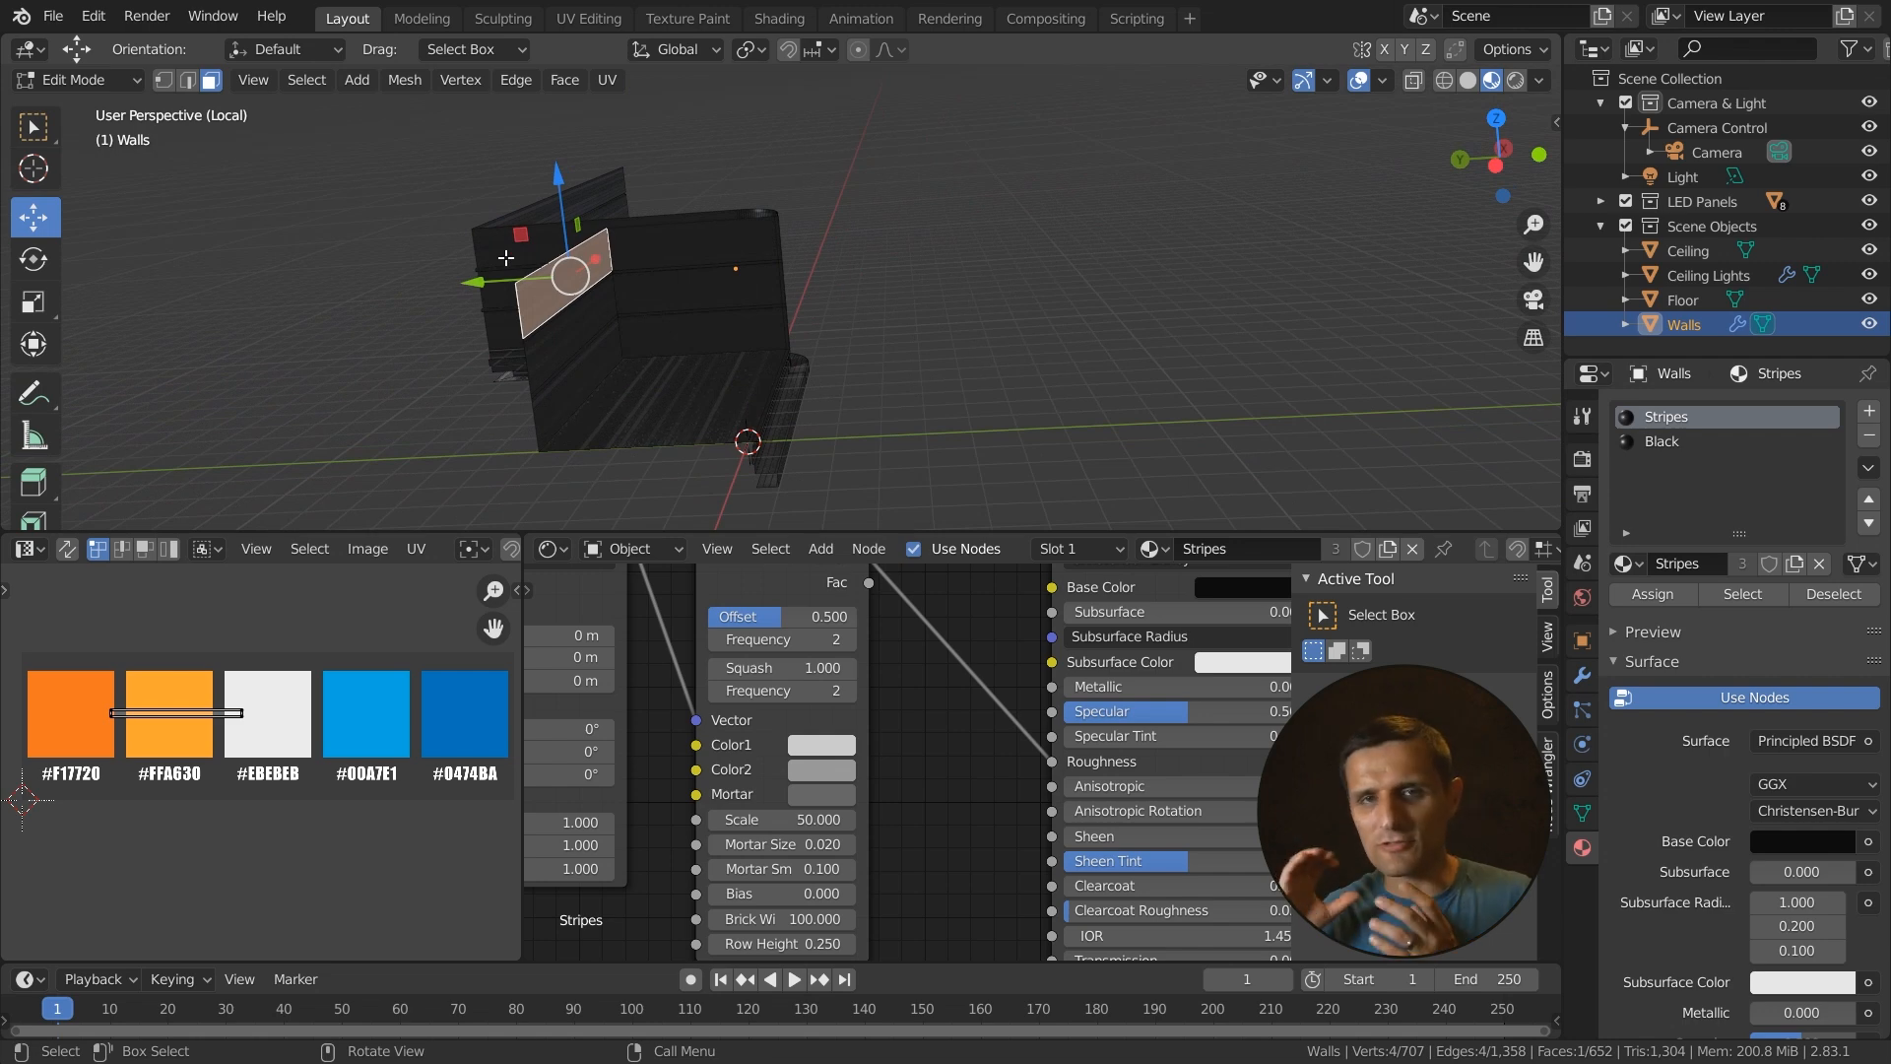
{"action": "middle_click_drag", "start_coordinate": [715, 310], "coordinate": [607, 311]}
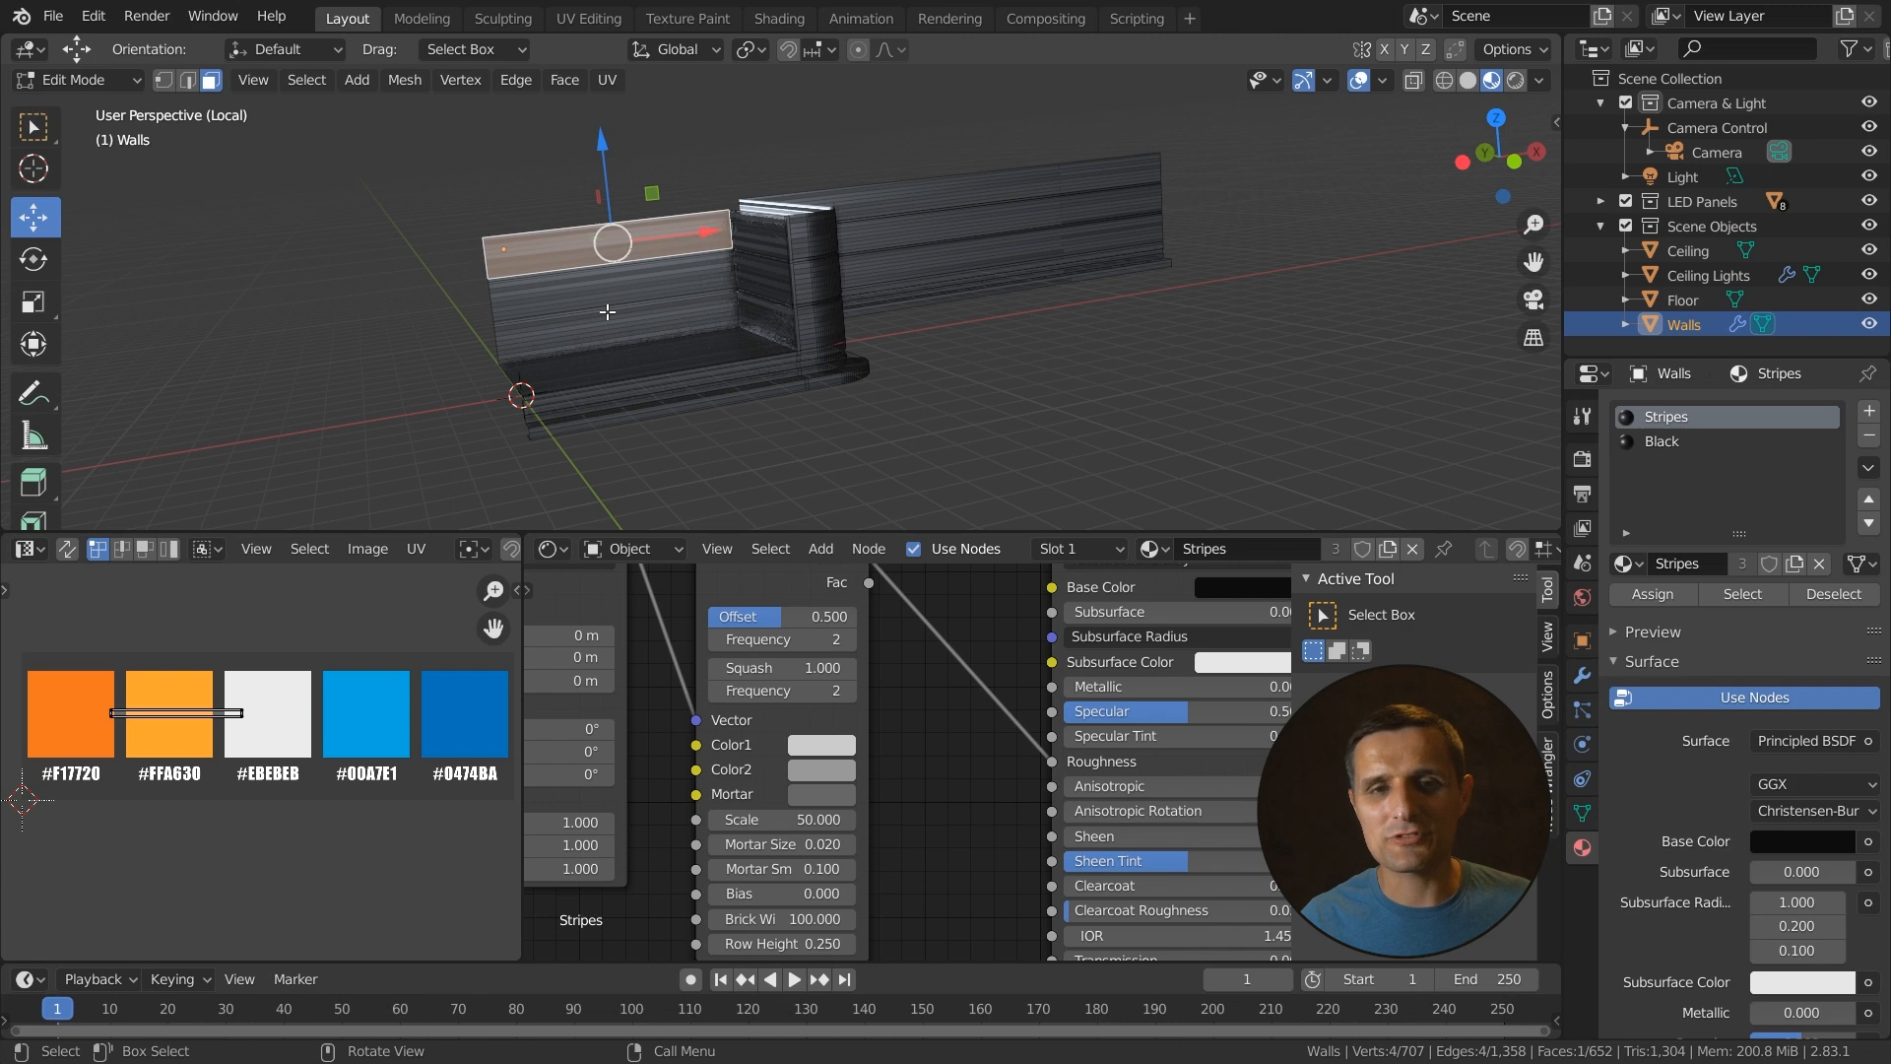
{"action": "left_click", "coordinate": [1467, 79]}
{"action": "middle_click_drag", "start_coordinate": [787, 296], "coordinate": [608, 224]}
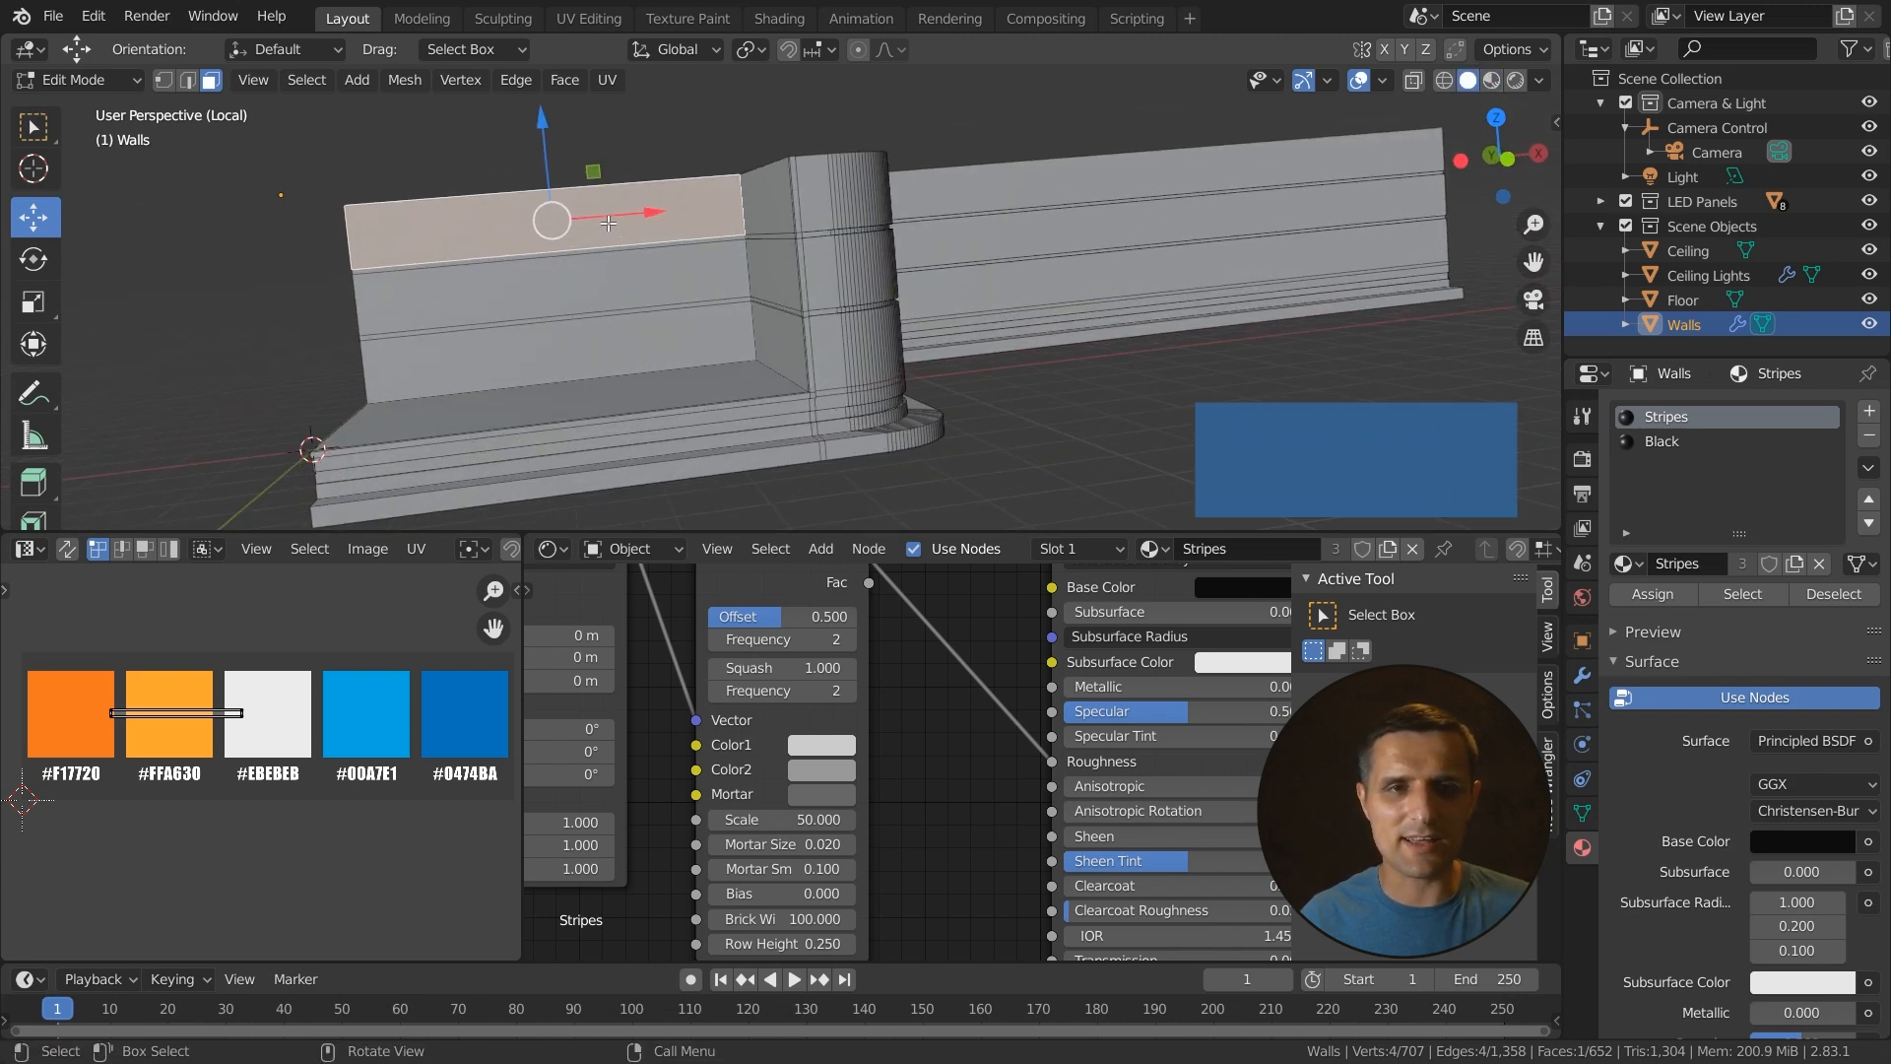
{"action": "left_click", "coordinate": [635, 340], "text": "ctrl"}
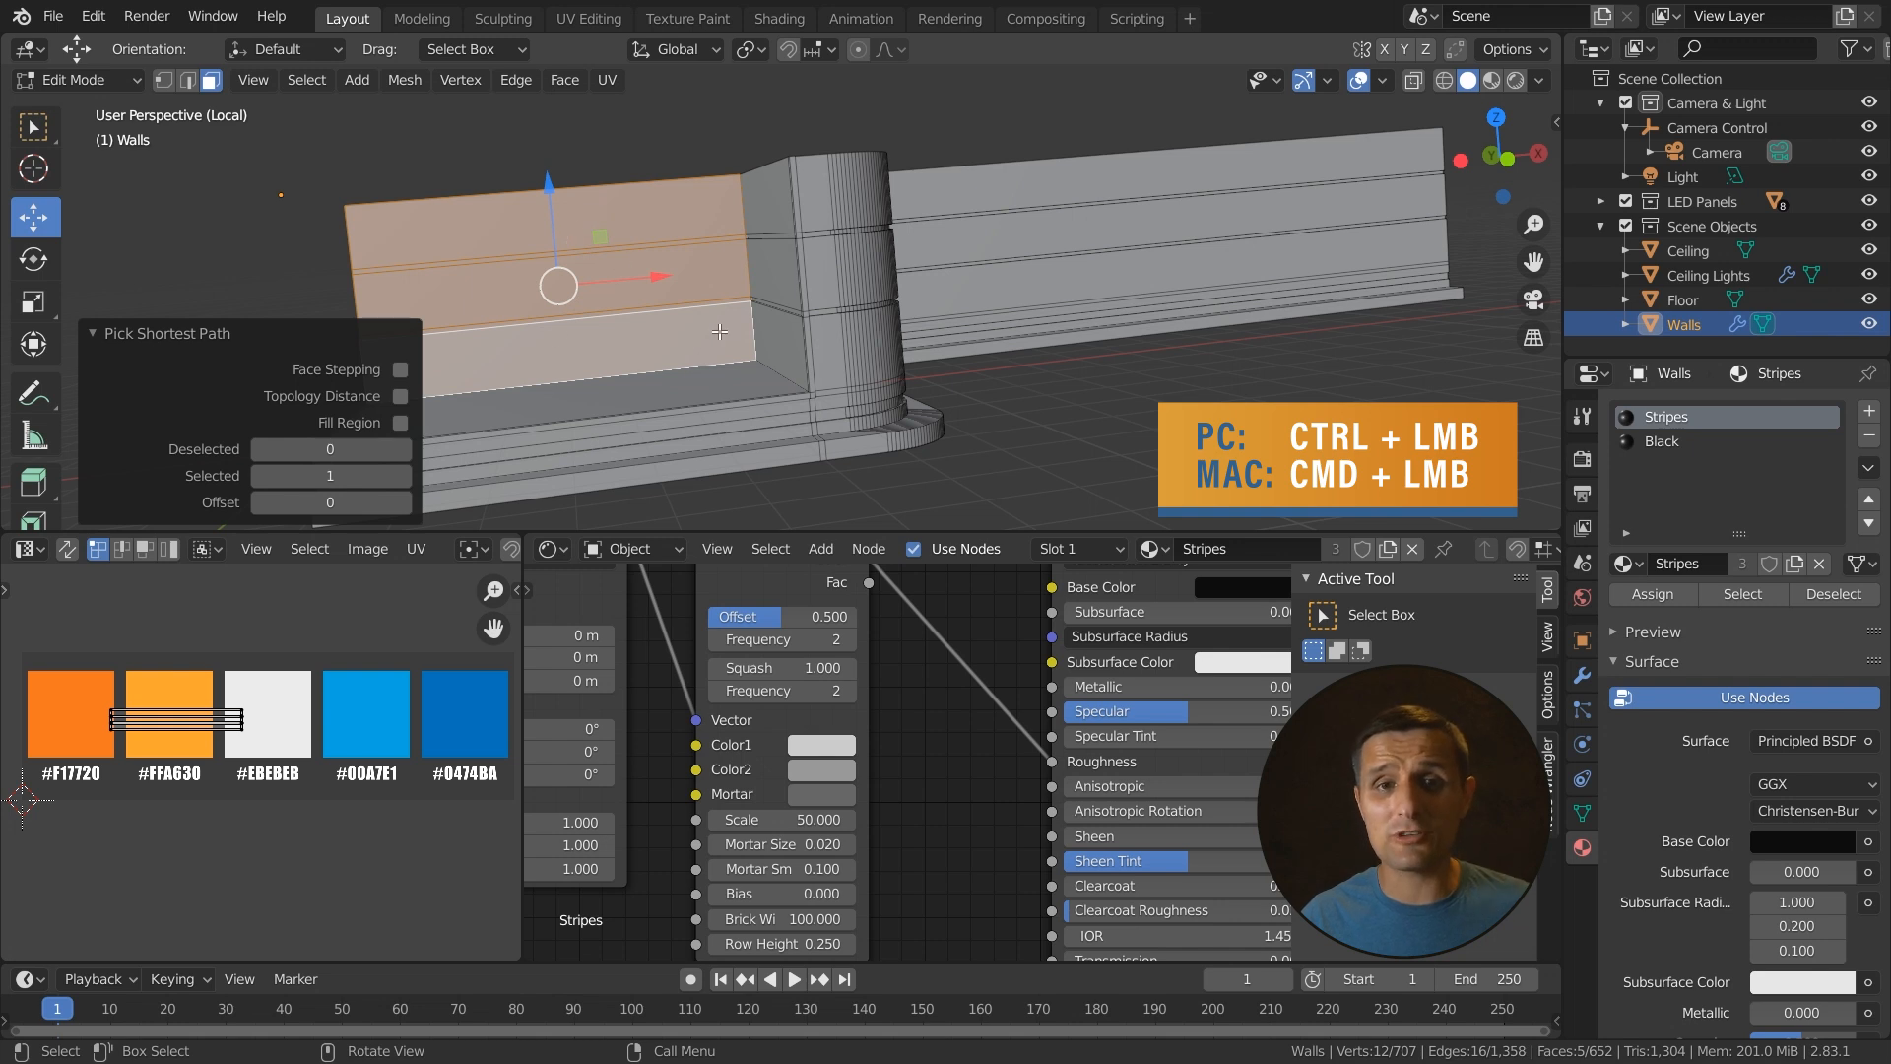
{"action": "middle_click_drag", "start_coordinate": [764, 384], "coordinate": [832, 388]}
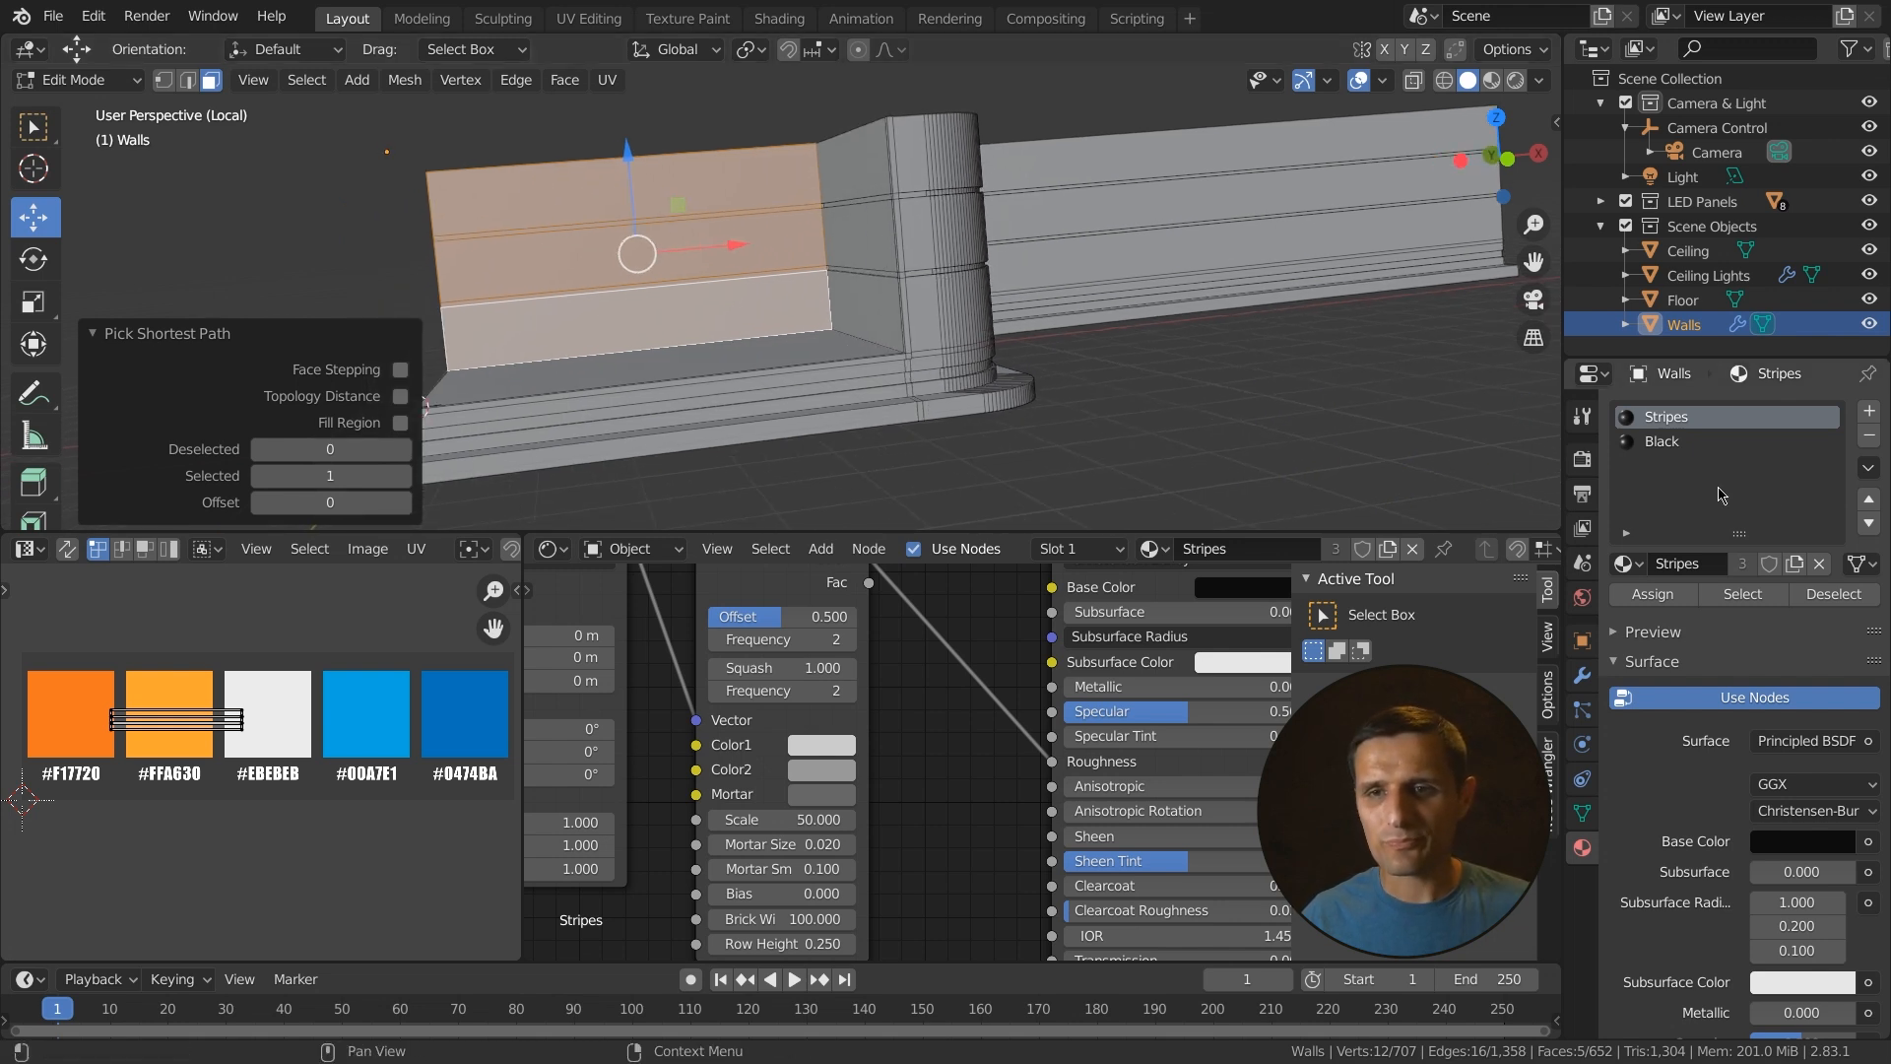
- Add a new material slot with a new material named Holdout and set its surface shader to Holdout
{"action": "left_click", "coordinate": [1868, 410]}
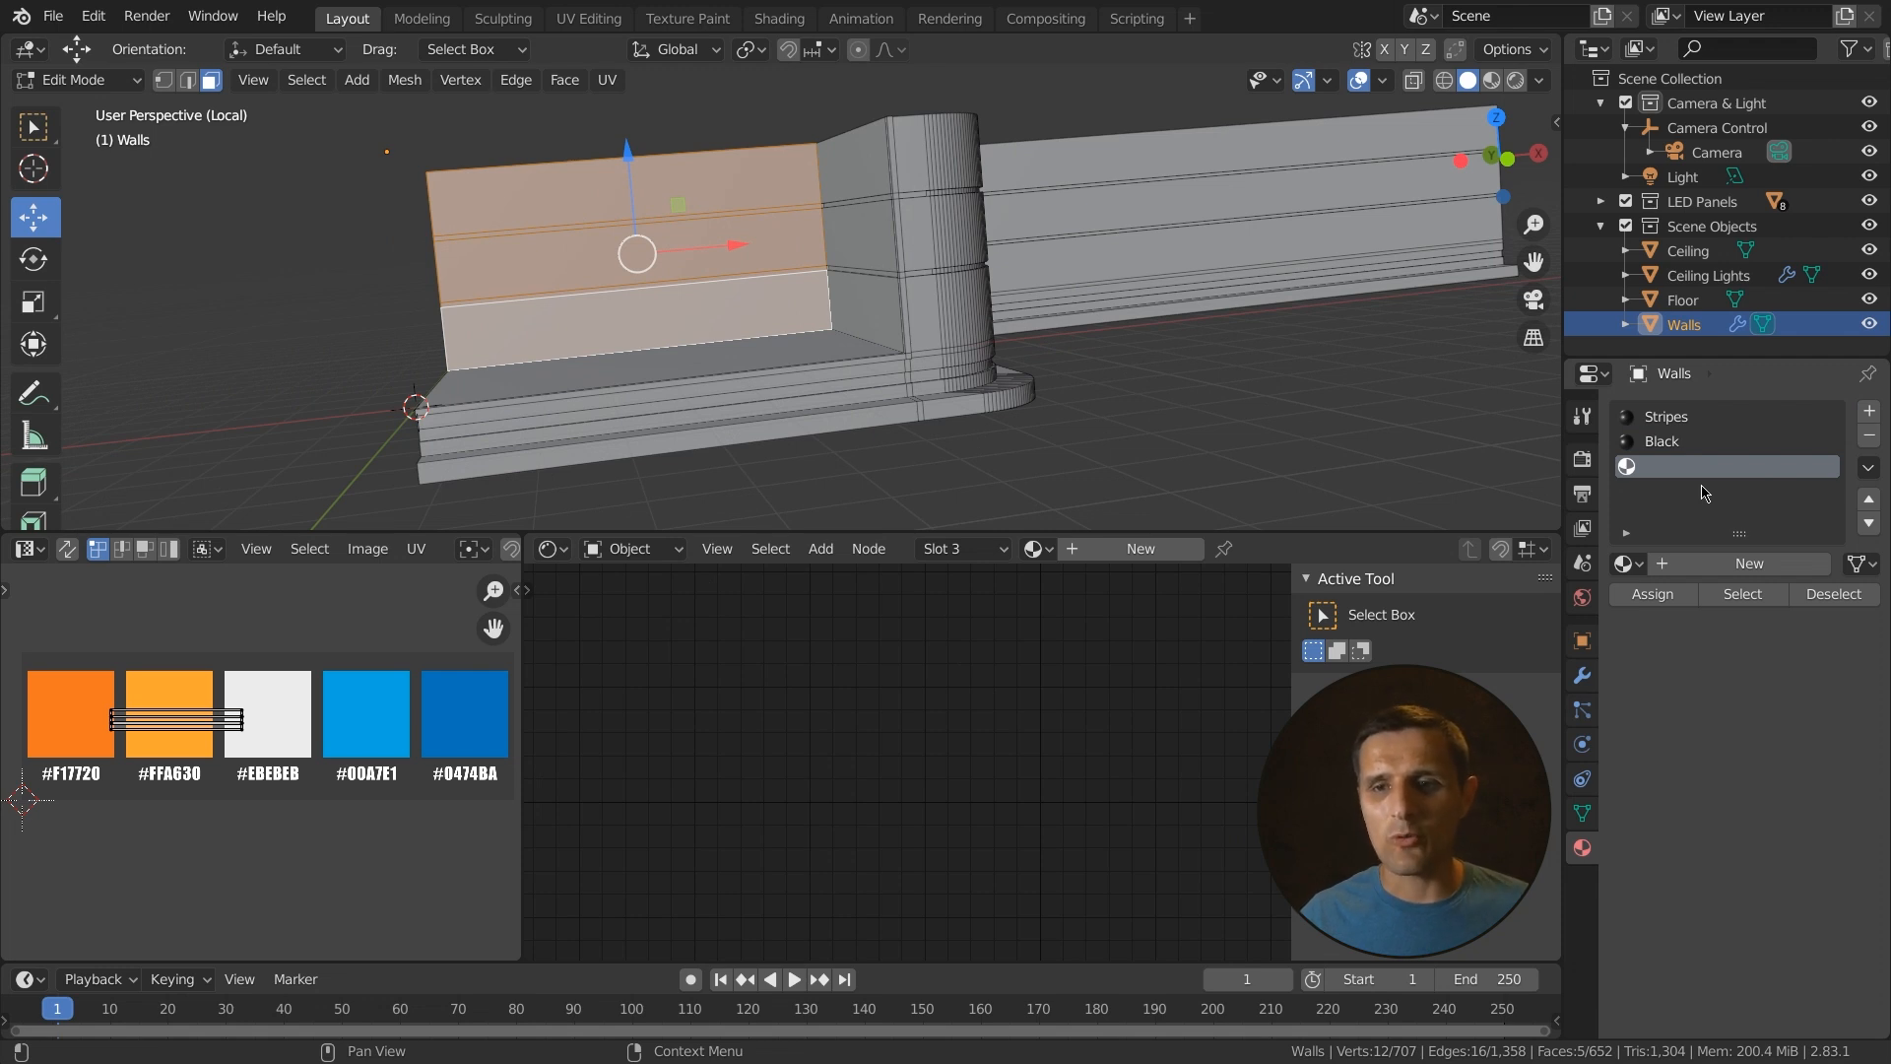
{"action": "left_click", "coordinate": [1723, 572]}
{"action": "left_click", "coordinate": [1718, 563]}
{"action": "type", "text": "Holdout"}
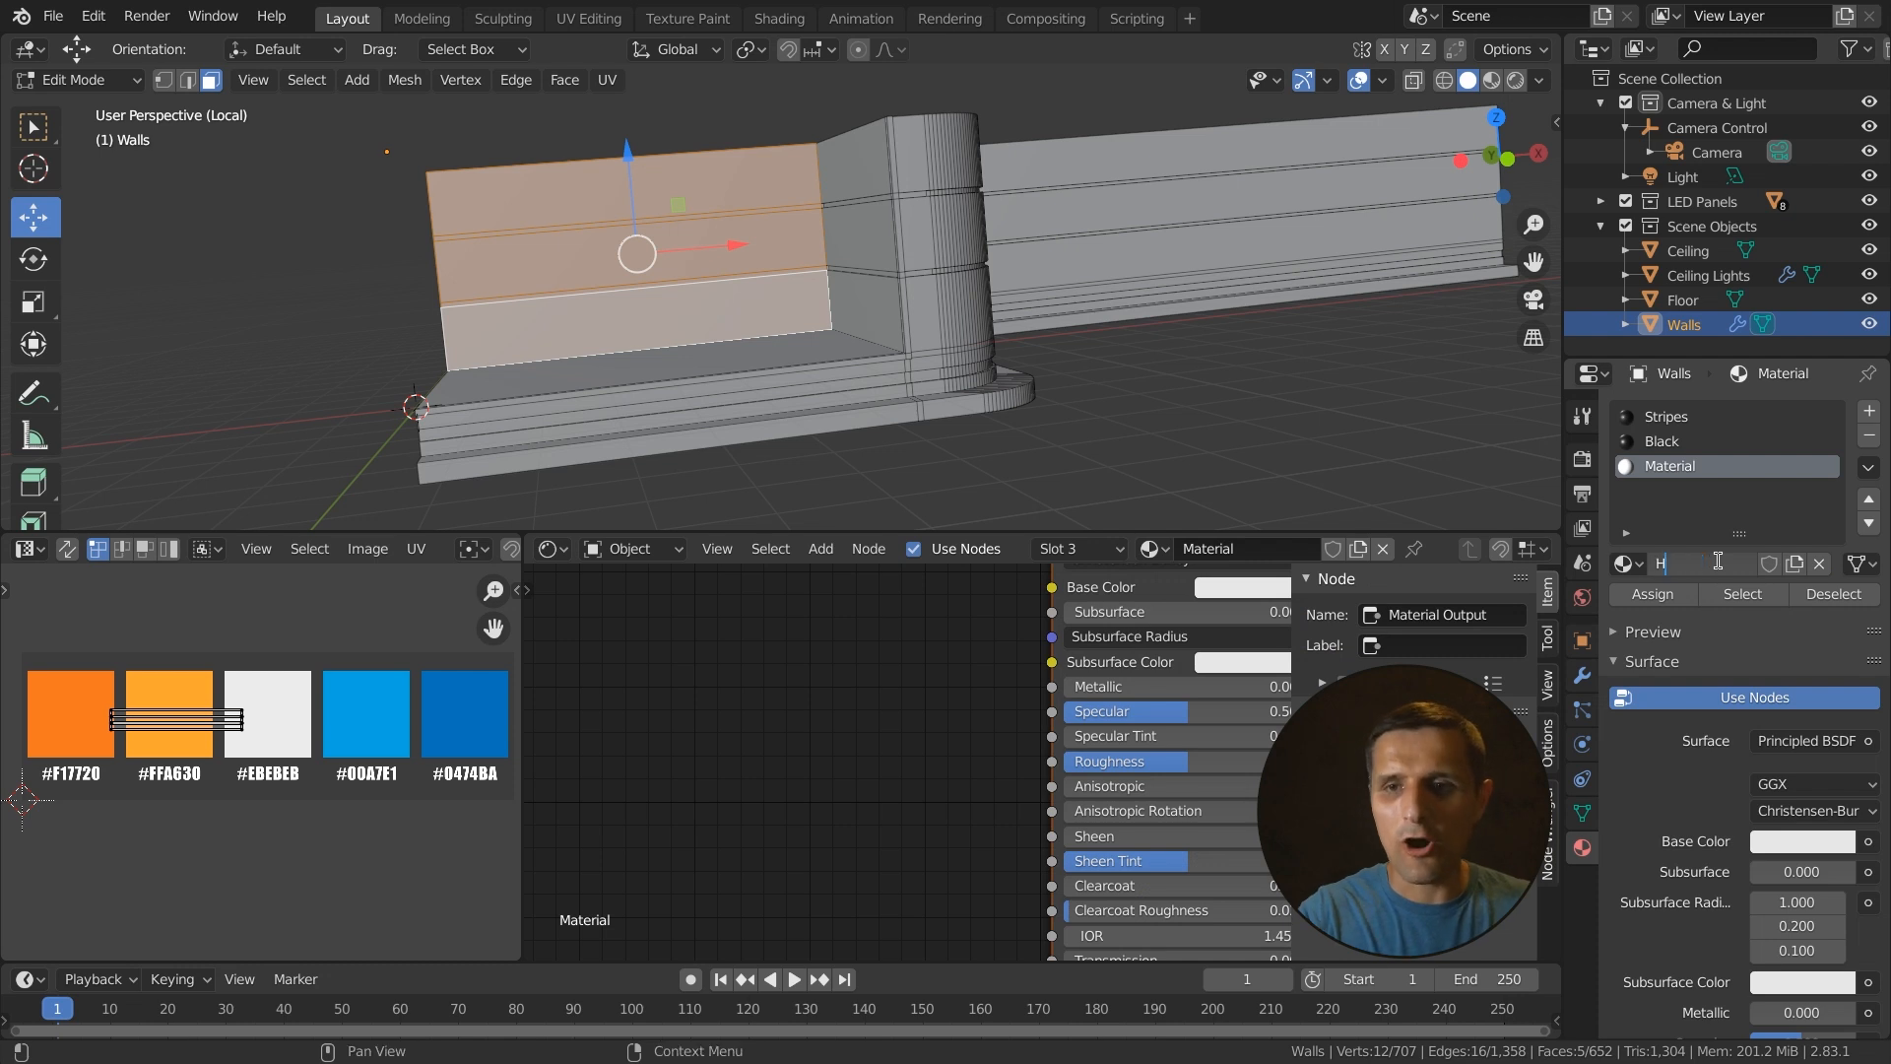
{"action": "key", "text": "Return"}
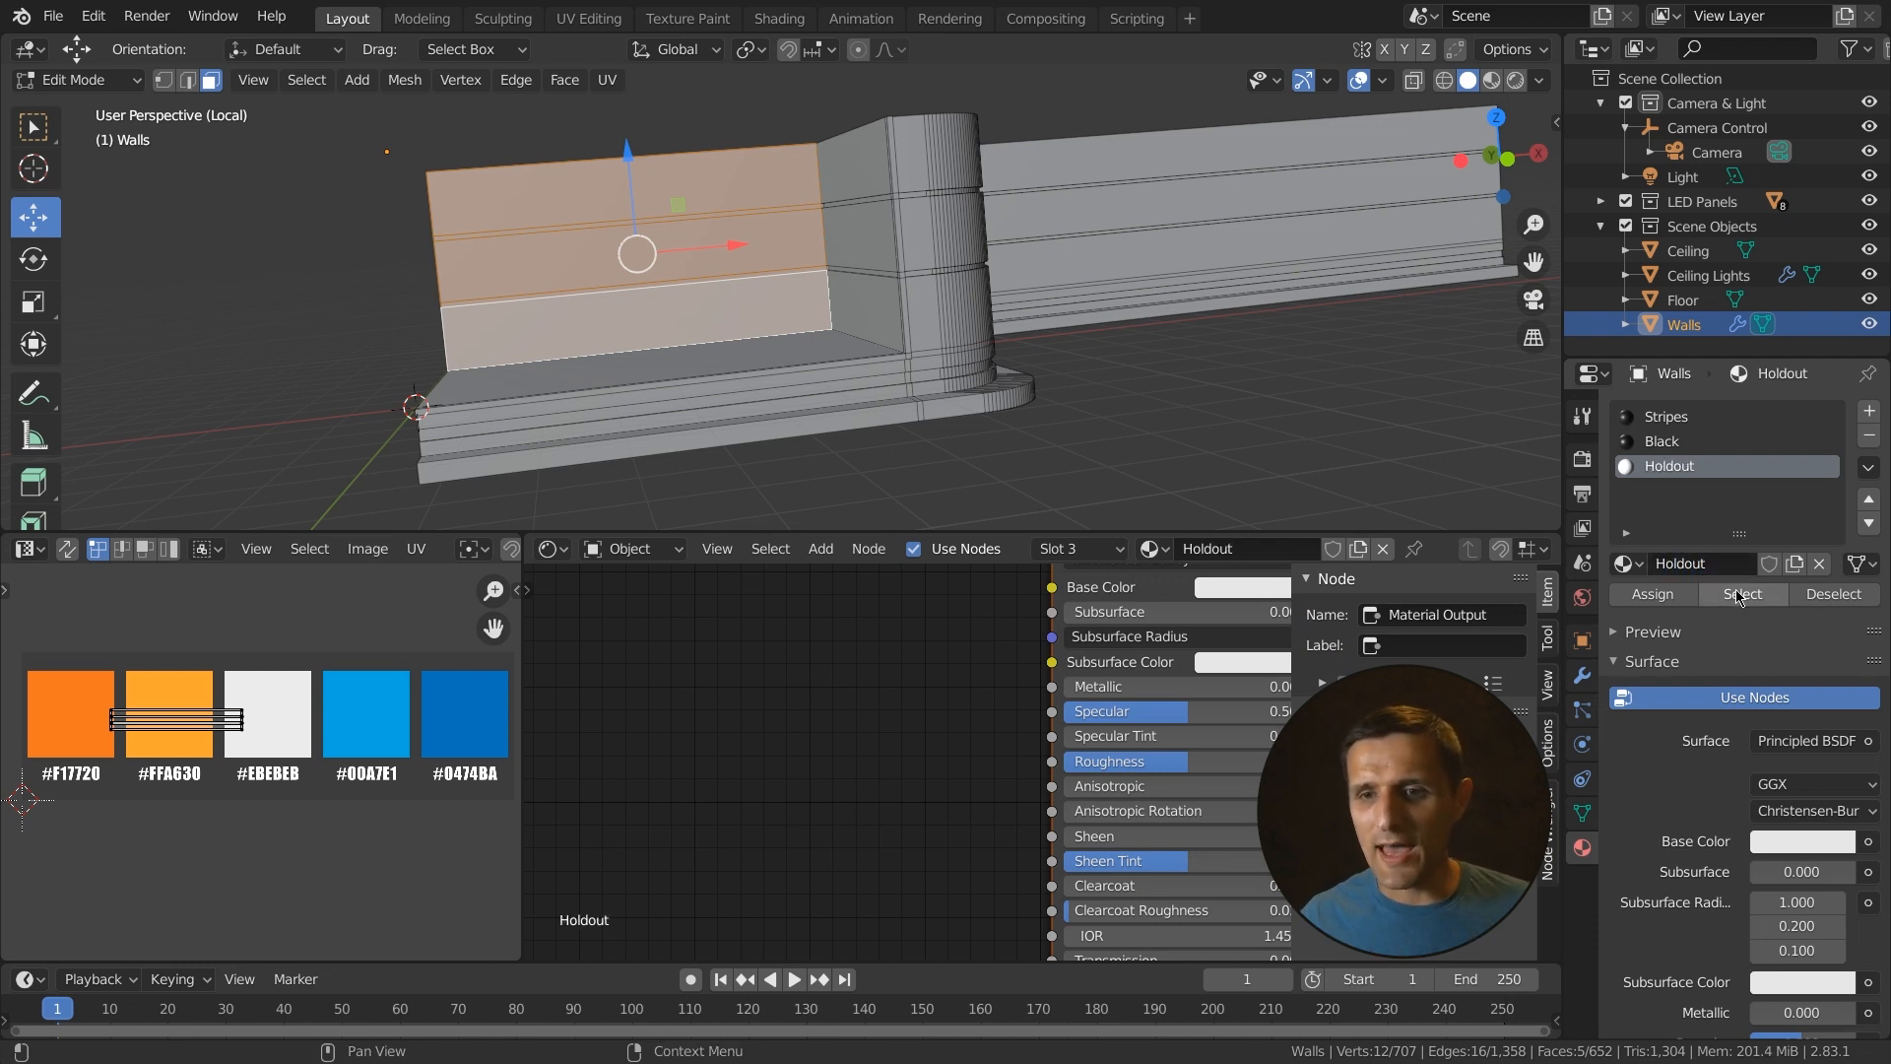
{"action": "left_click", "coordinate": [1798, 746]}
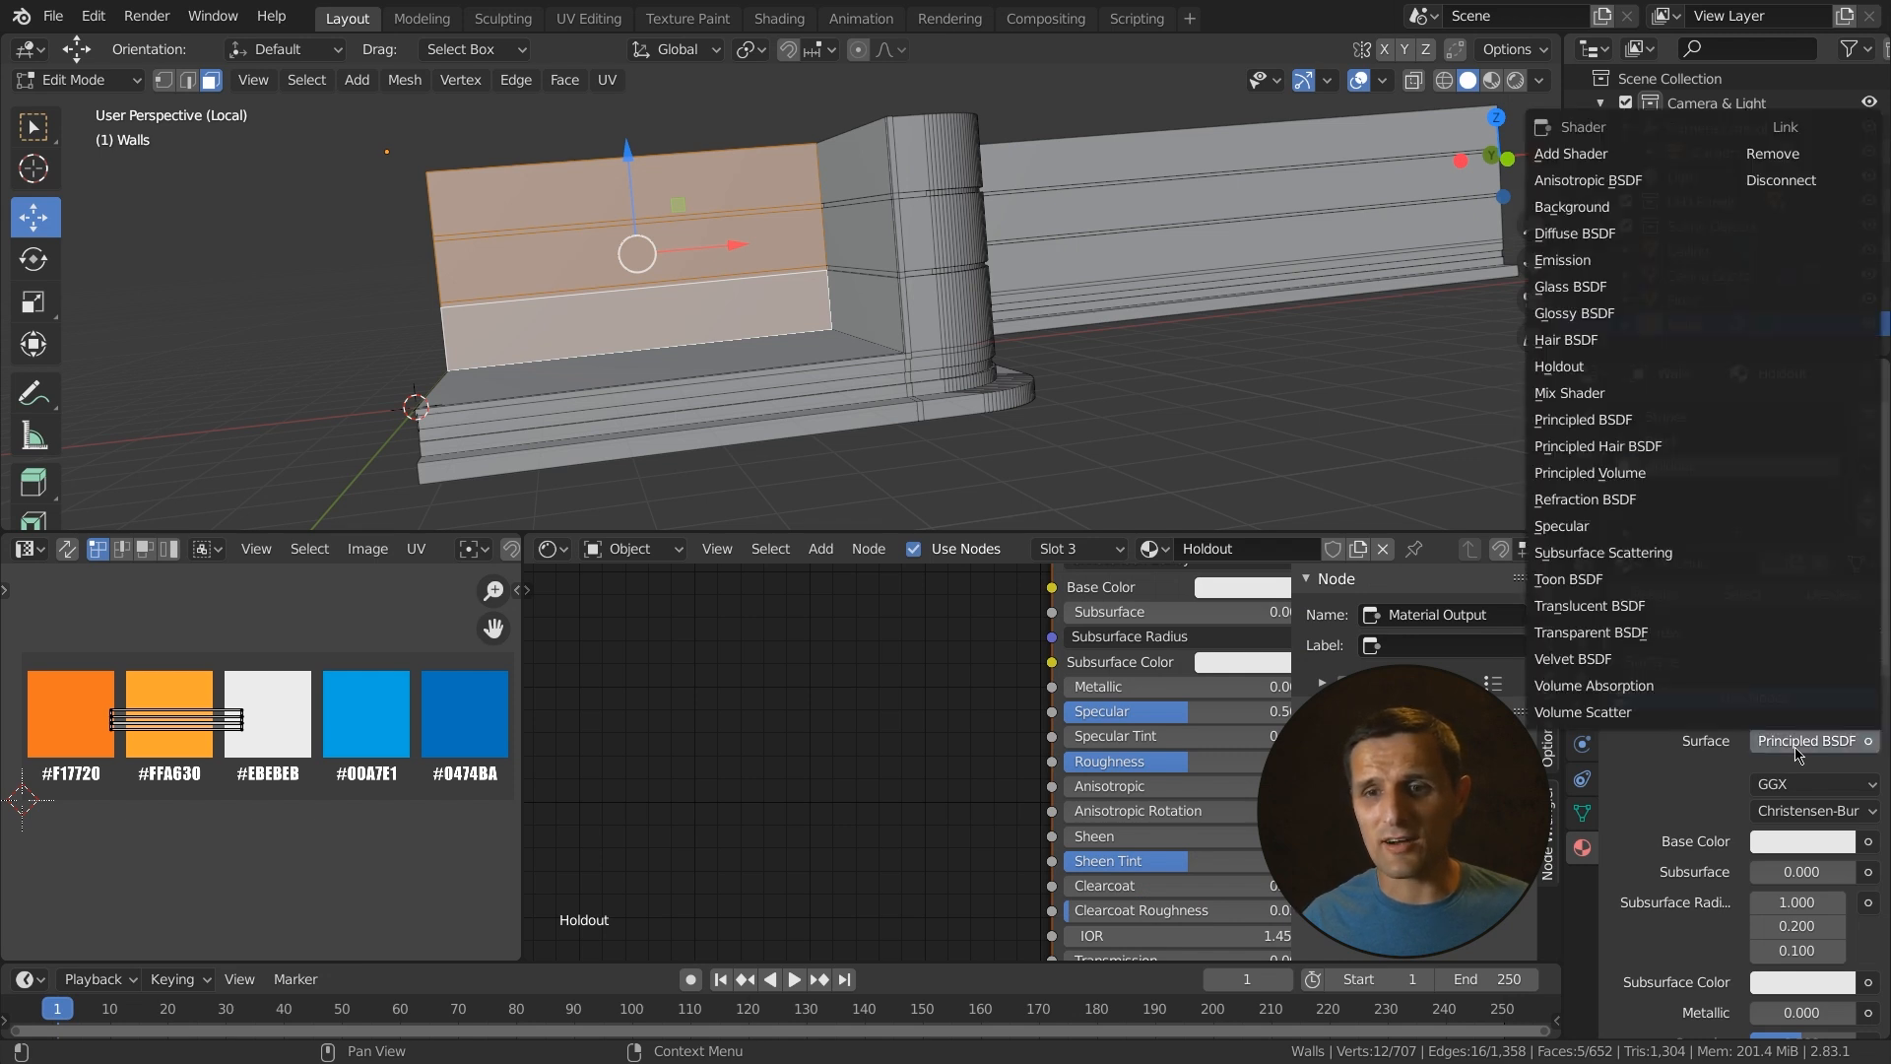
{"action": "left_click", "coordinate": [1595, 366]}
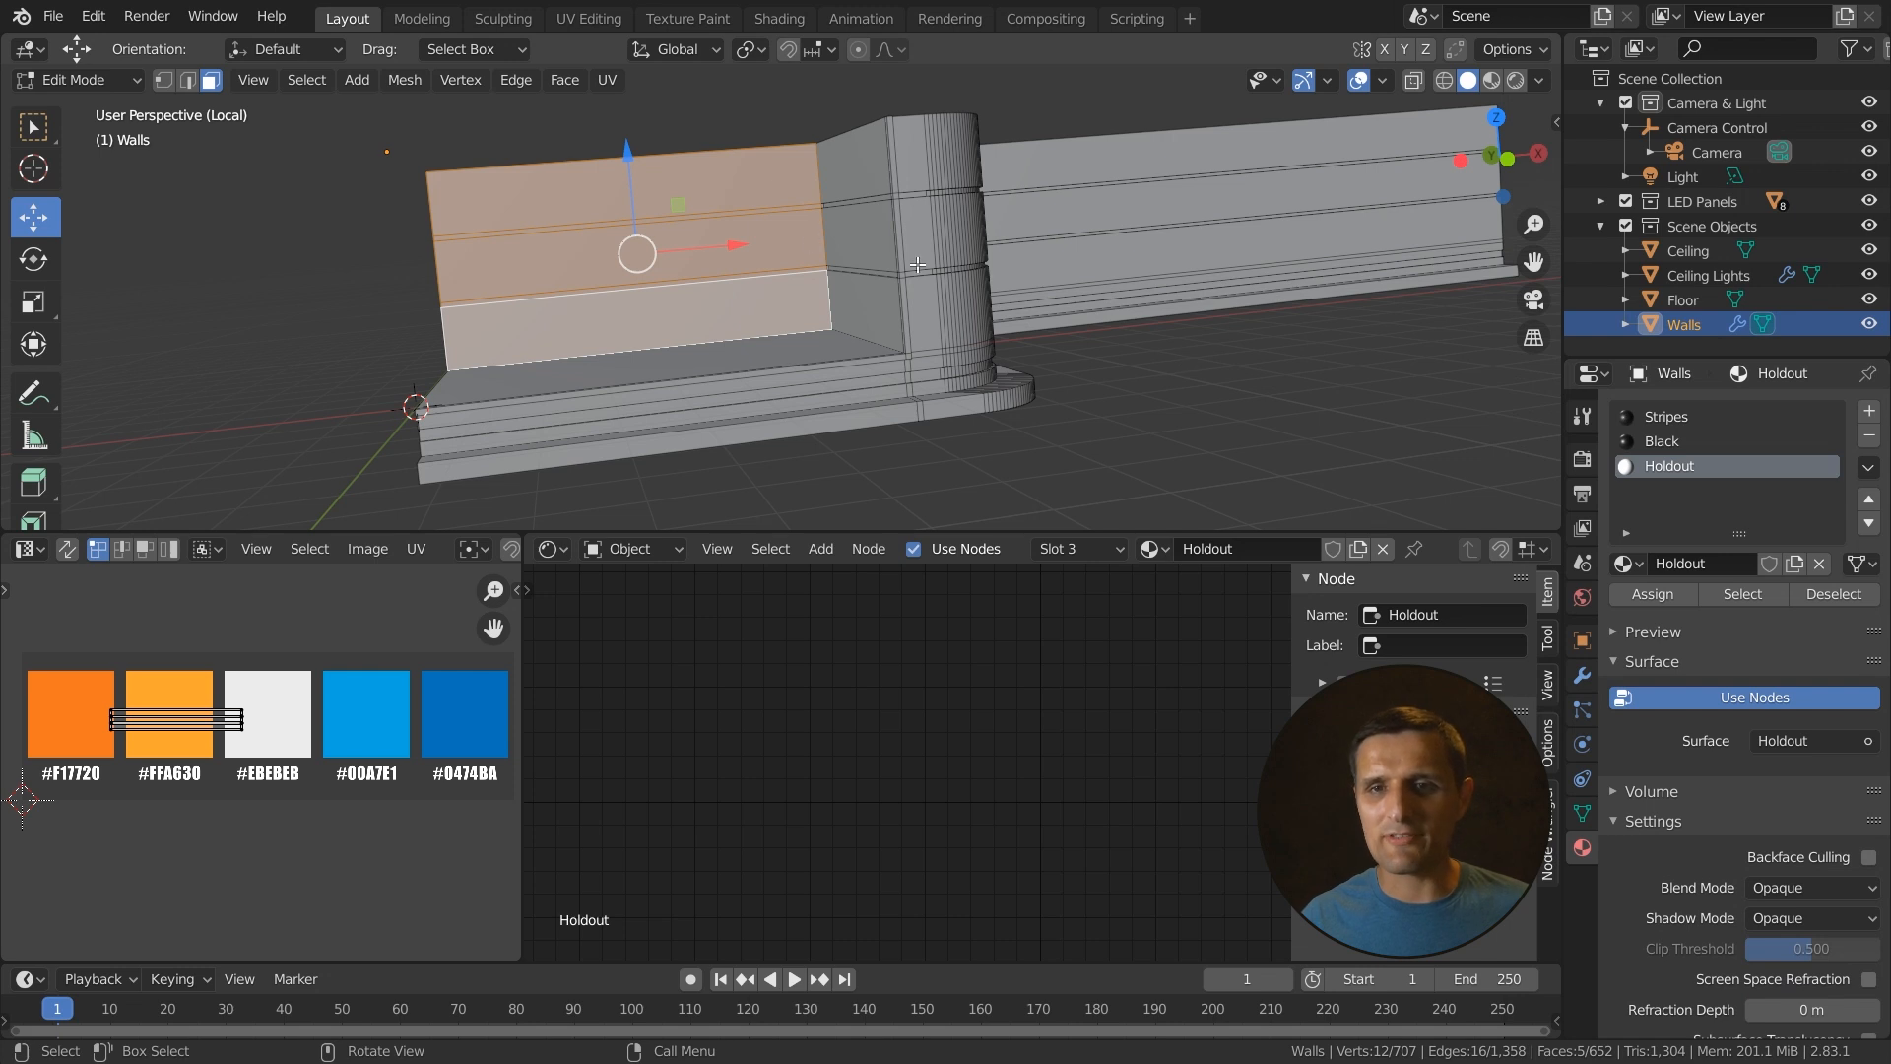
- Switch to material preview shading and assign the Holdout material to the selected upper wall faces
{"action": "left_click", "coordinate": [1515, 79]}
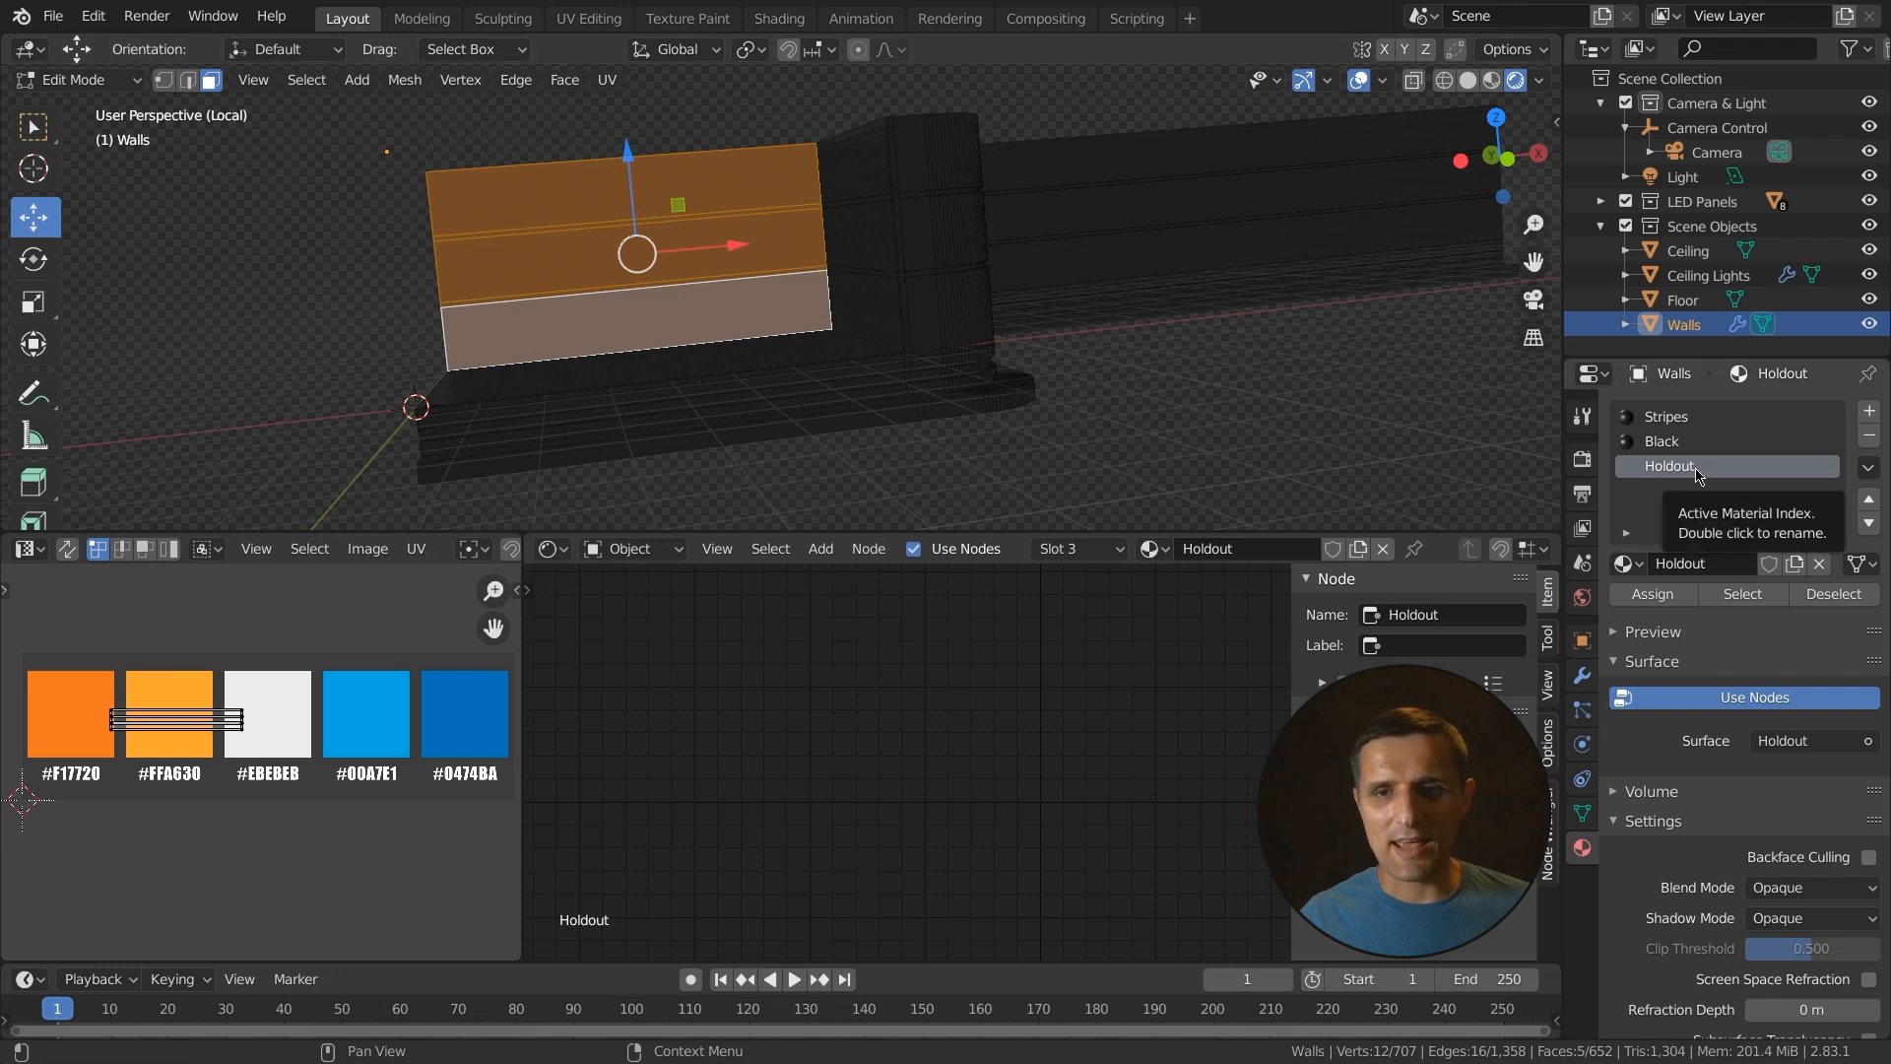
{"action": "left_click", "coordinate": [1653, 594]}
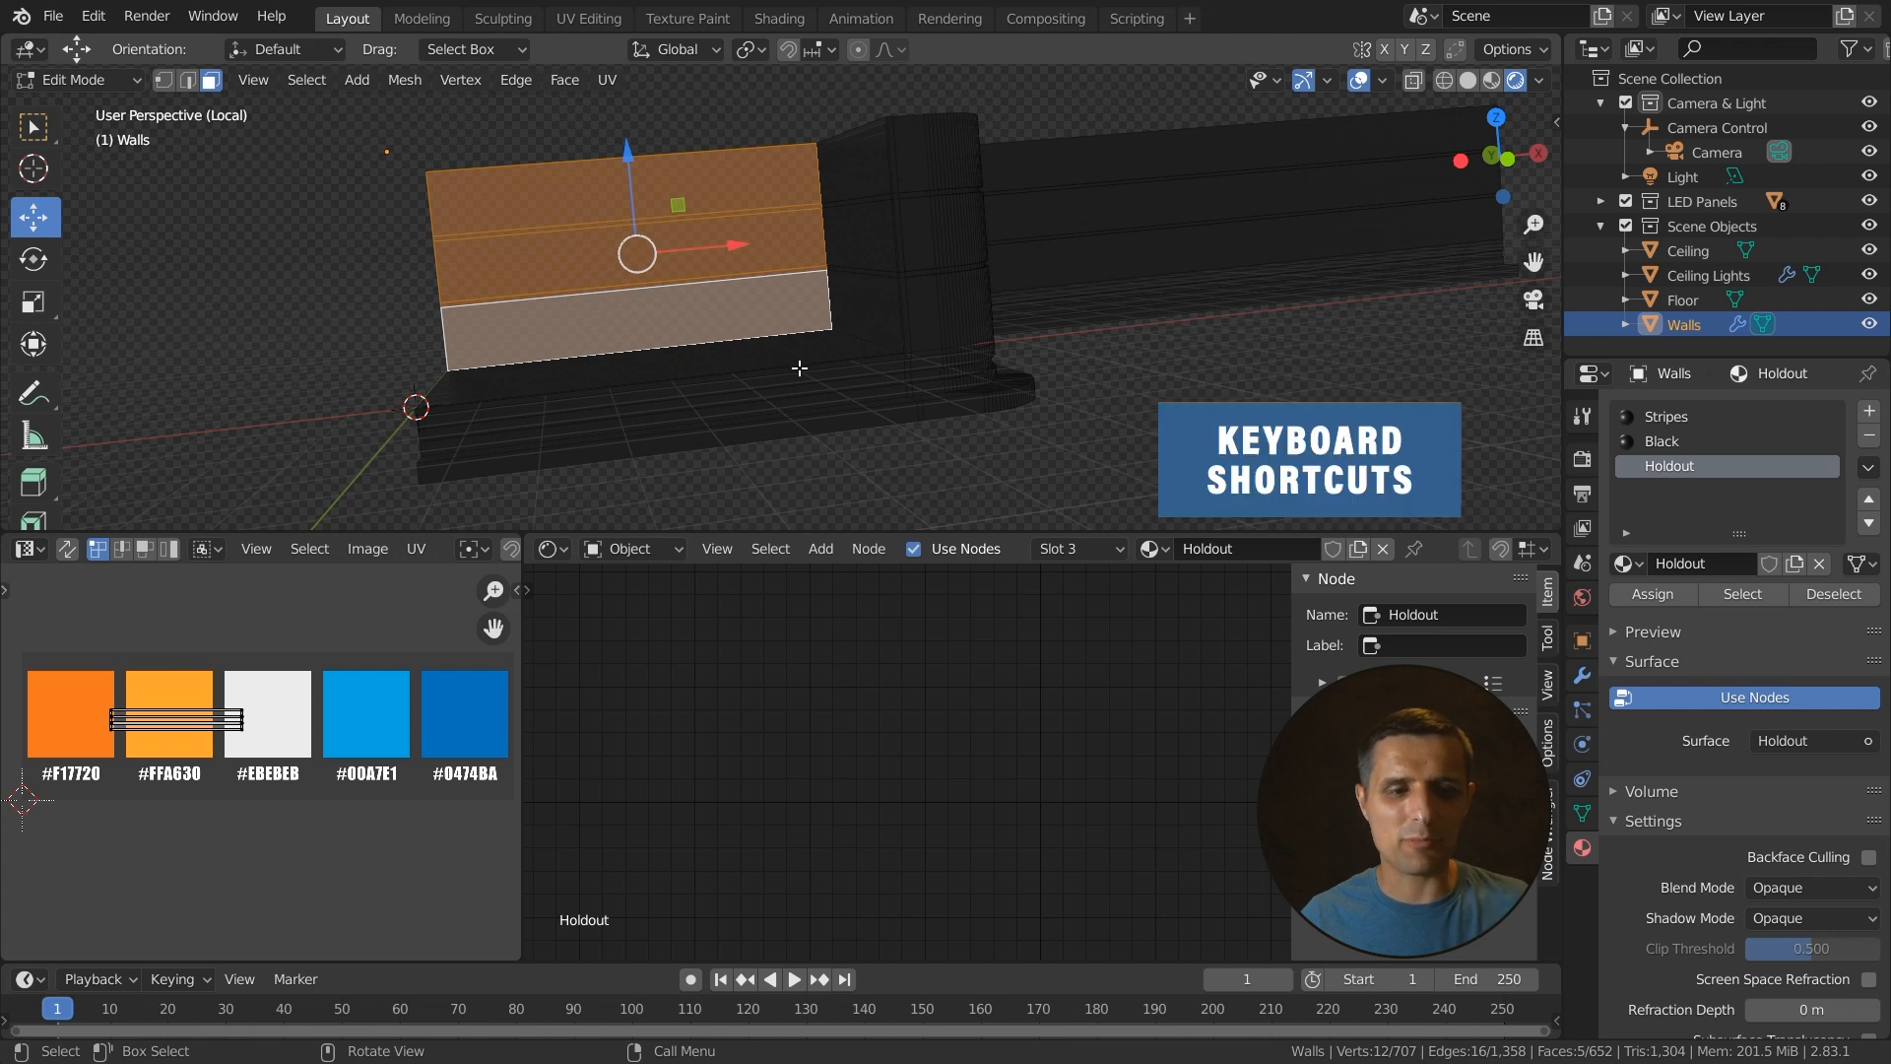
- Leave Edit Mode and orbit around the Walls in material preview and solid shading to inspect the holdout area
{"action": "key", "text": "Tab"}
{"action": "middle_click_drag", "start_coordinate": [760, 420], "coordinate": [785, 383]}
{"action": "middle_click_drag", "start_coordinate": [594, 365], "coordinate": [734, 237]}
{"action": "middle_click_drag", "start_coordinate": [982, 330], "coordinate": [566, 111]}
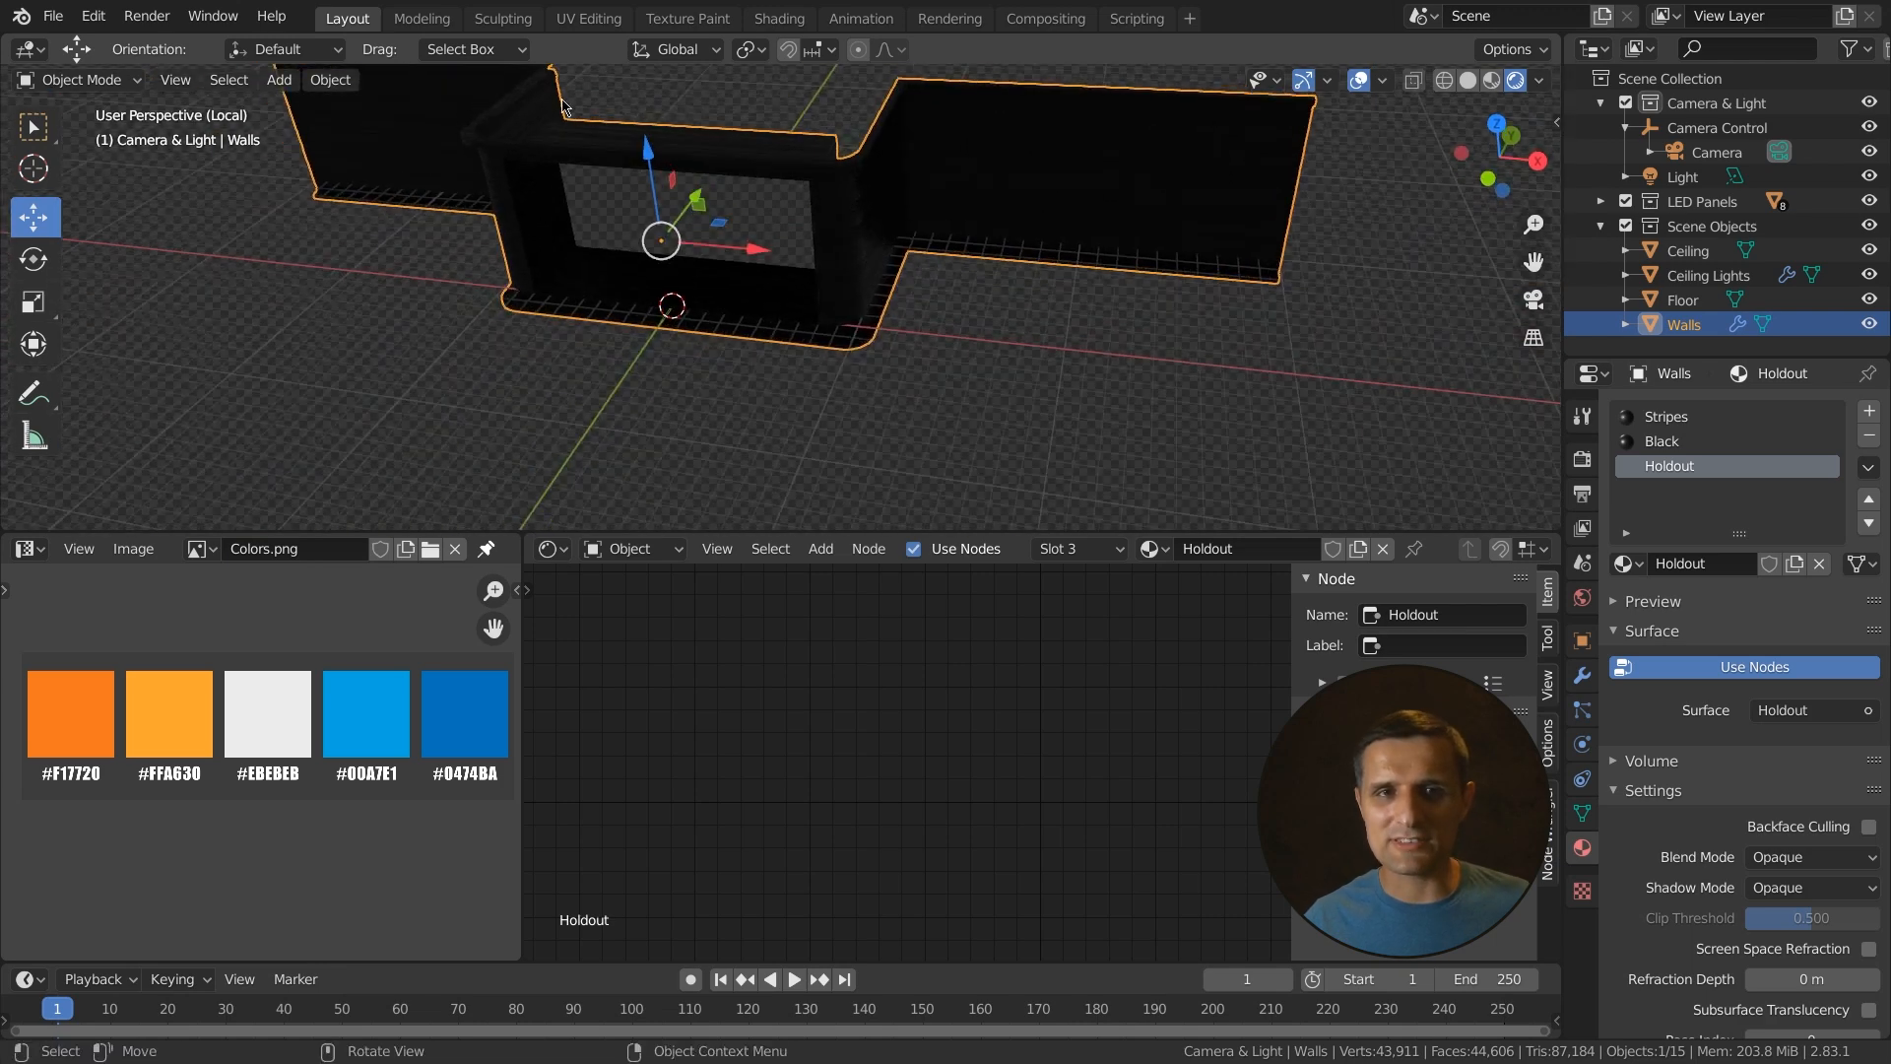
{"action": "middle_click_drag", "start_coordinate": [724, 243], "coordinate": [709, 286]}
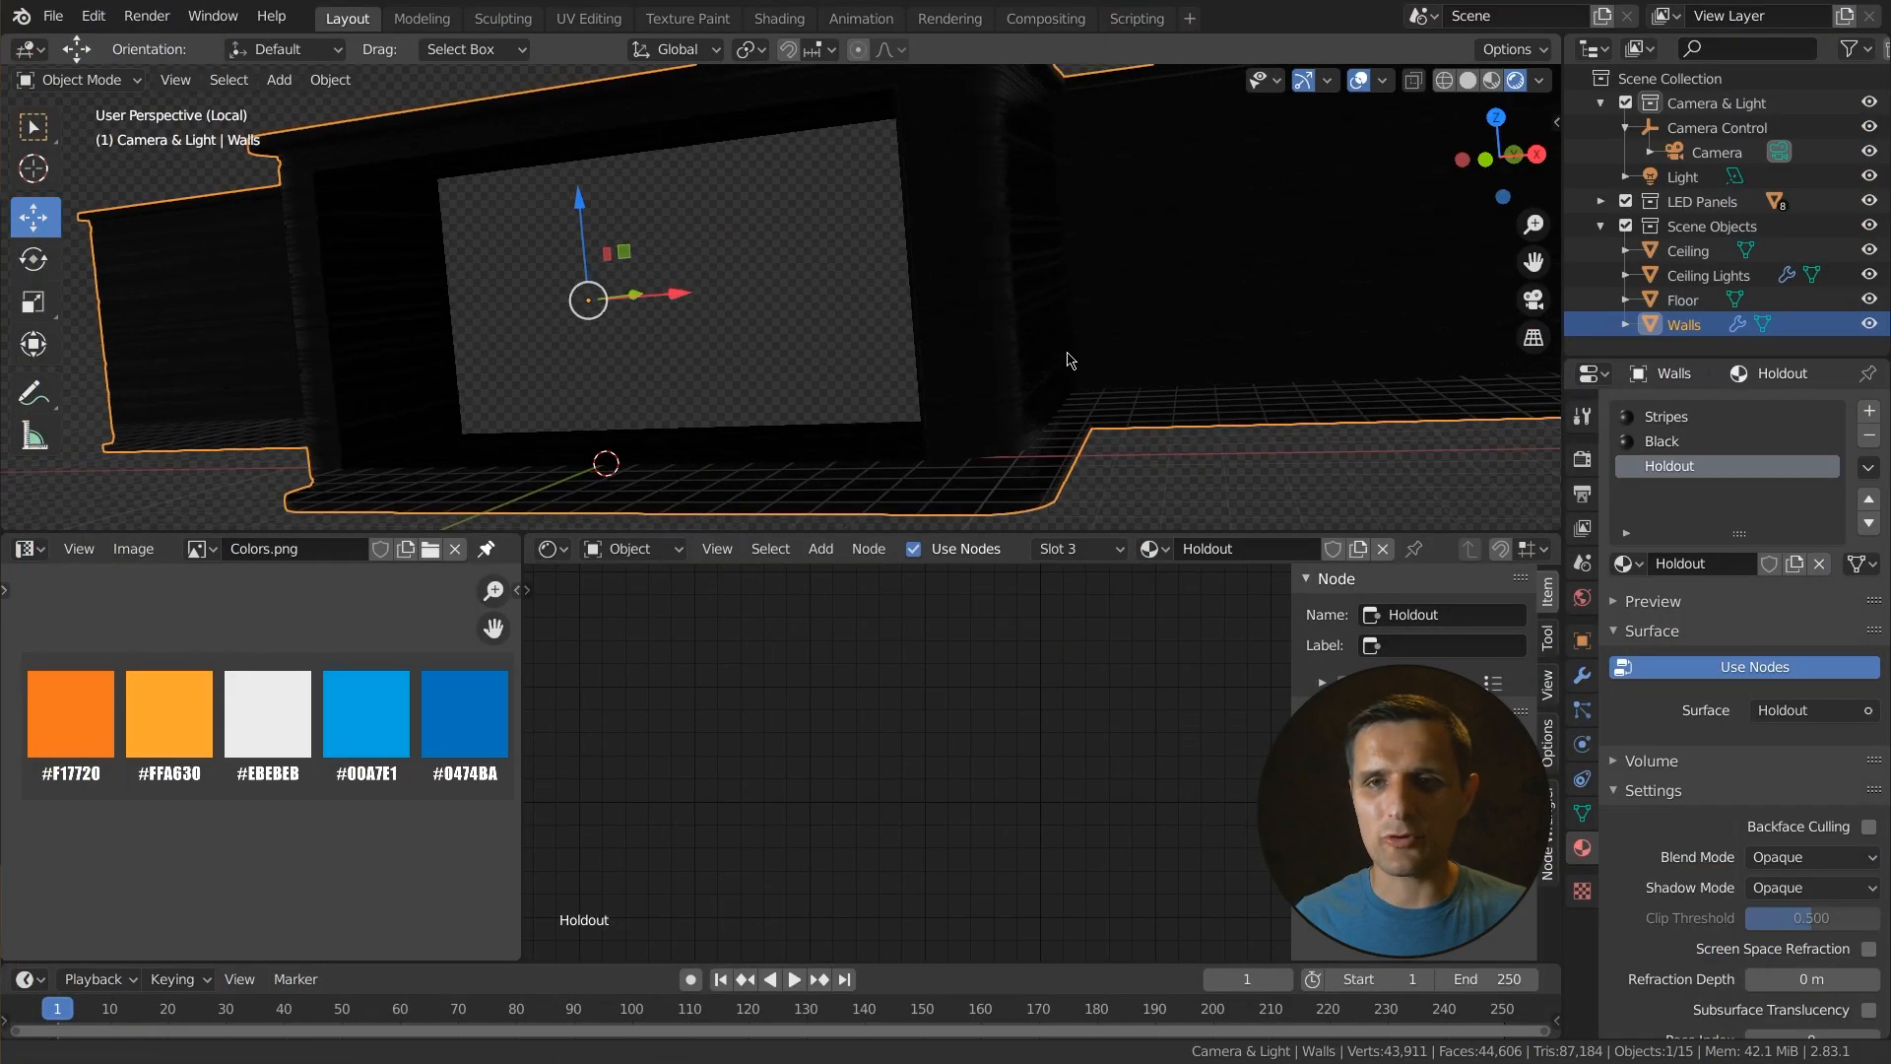
{"action": "left_click", "coordinate": [1467, 80]}
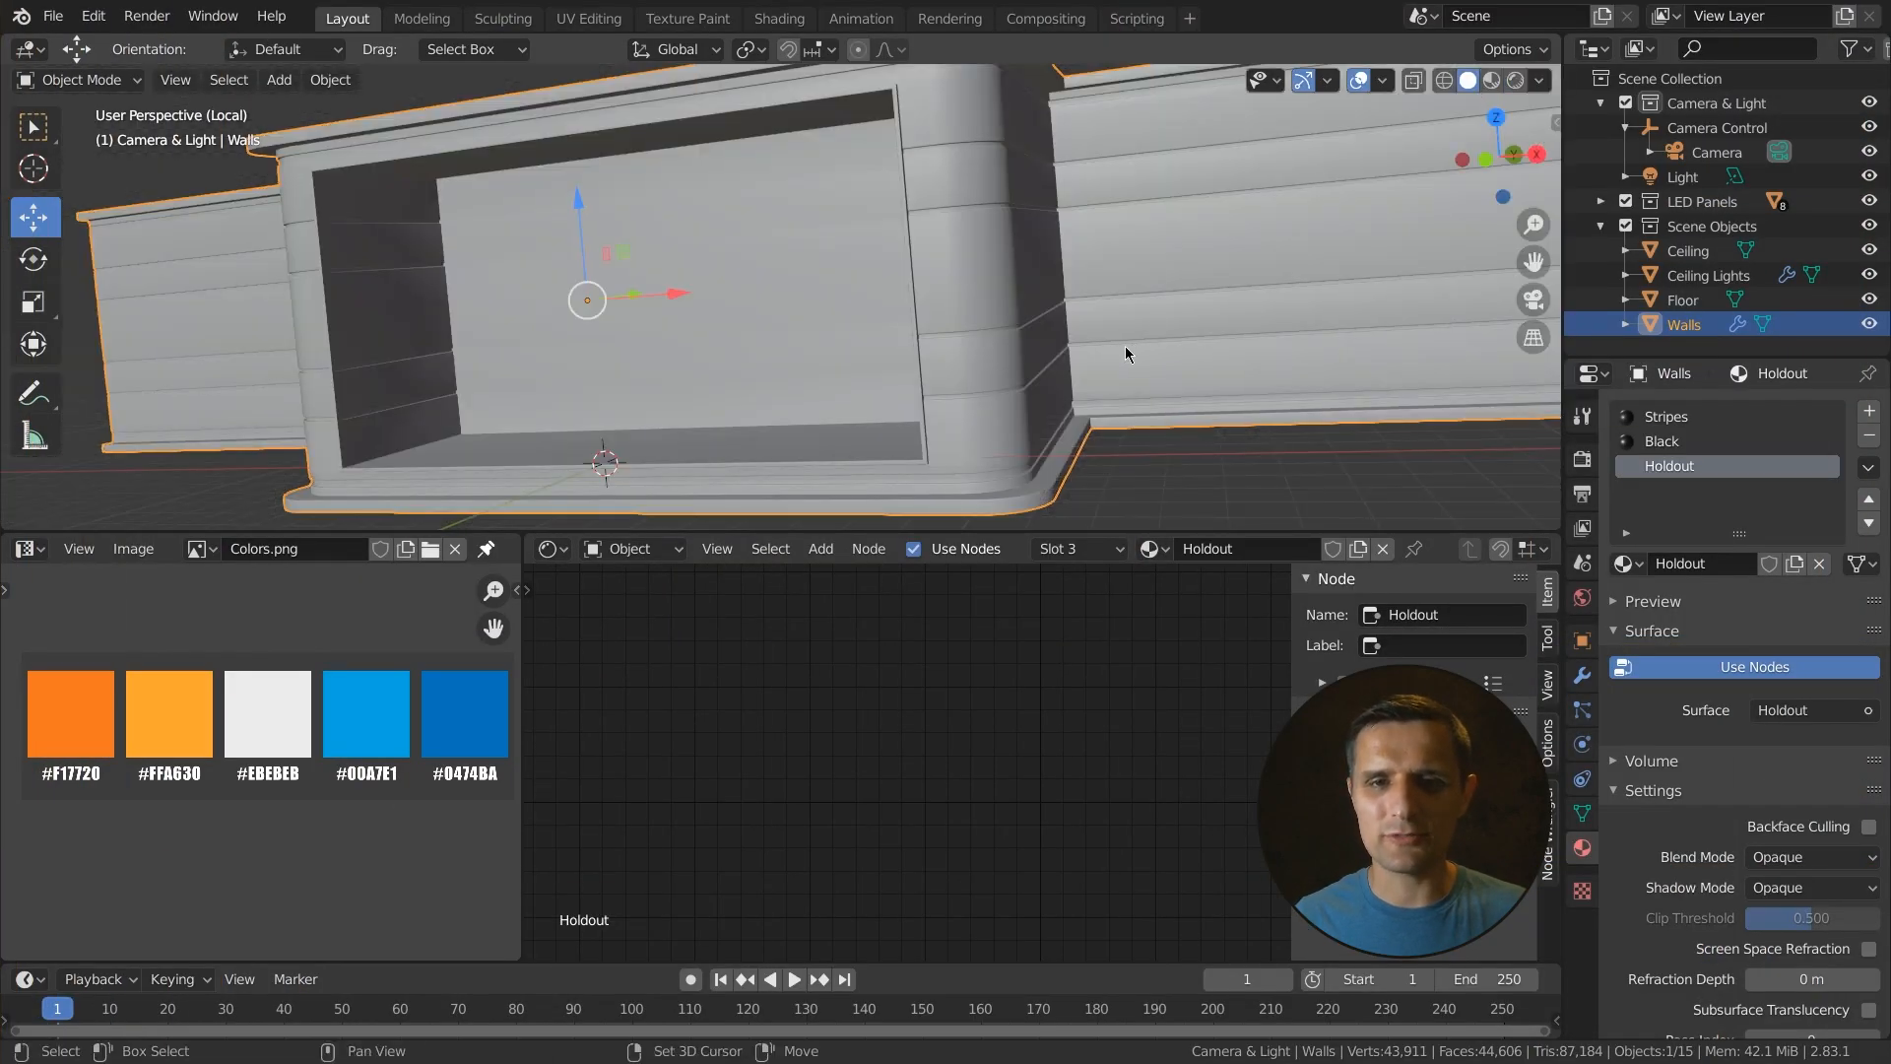
{"action": "scroll", "coordinate": [1034, 341], "scroll_direction": "up", "scroll_amount": 3}
{"action": "middle_click_drag", "start_coordinate": [941, 337], "coordinate": [896, 323]}
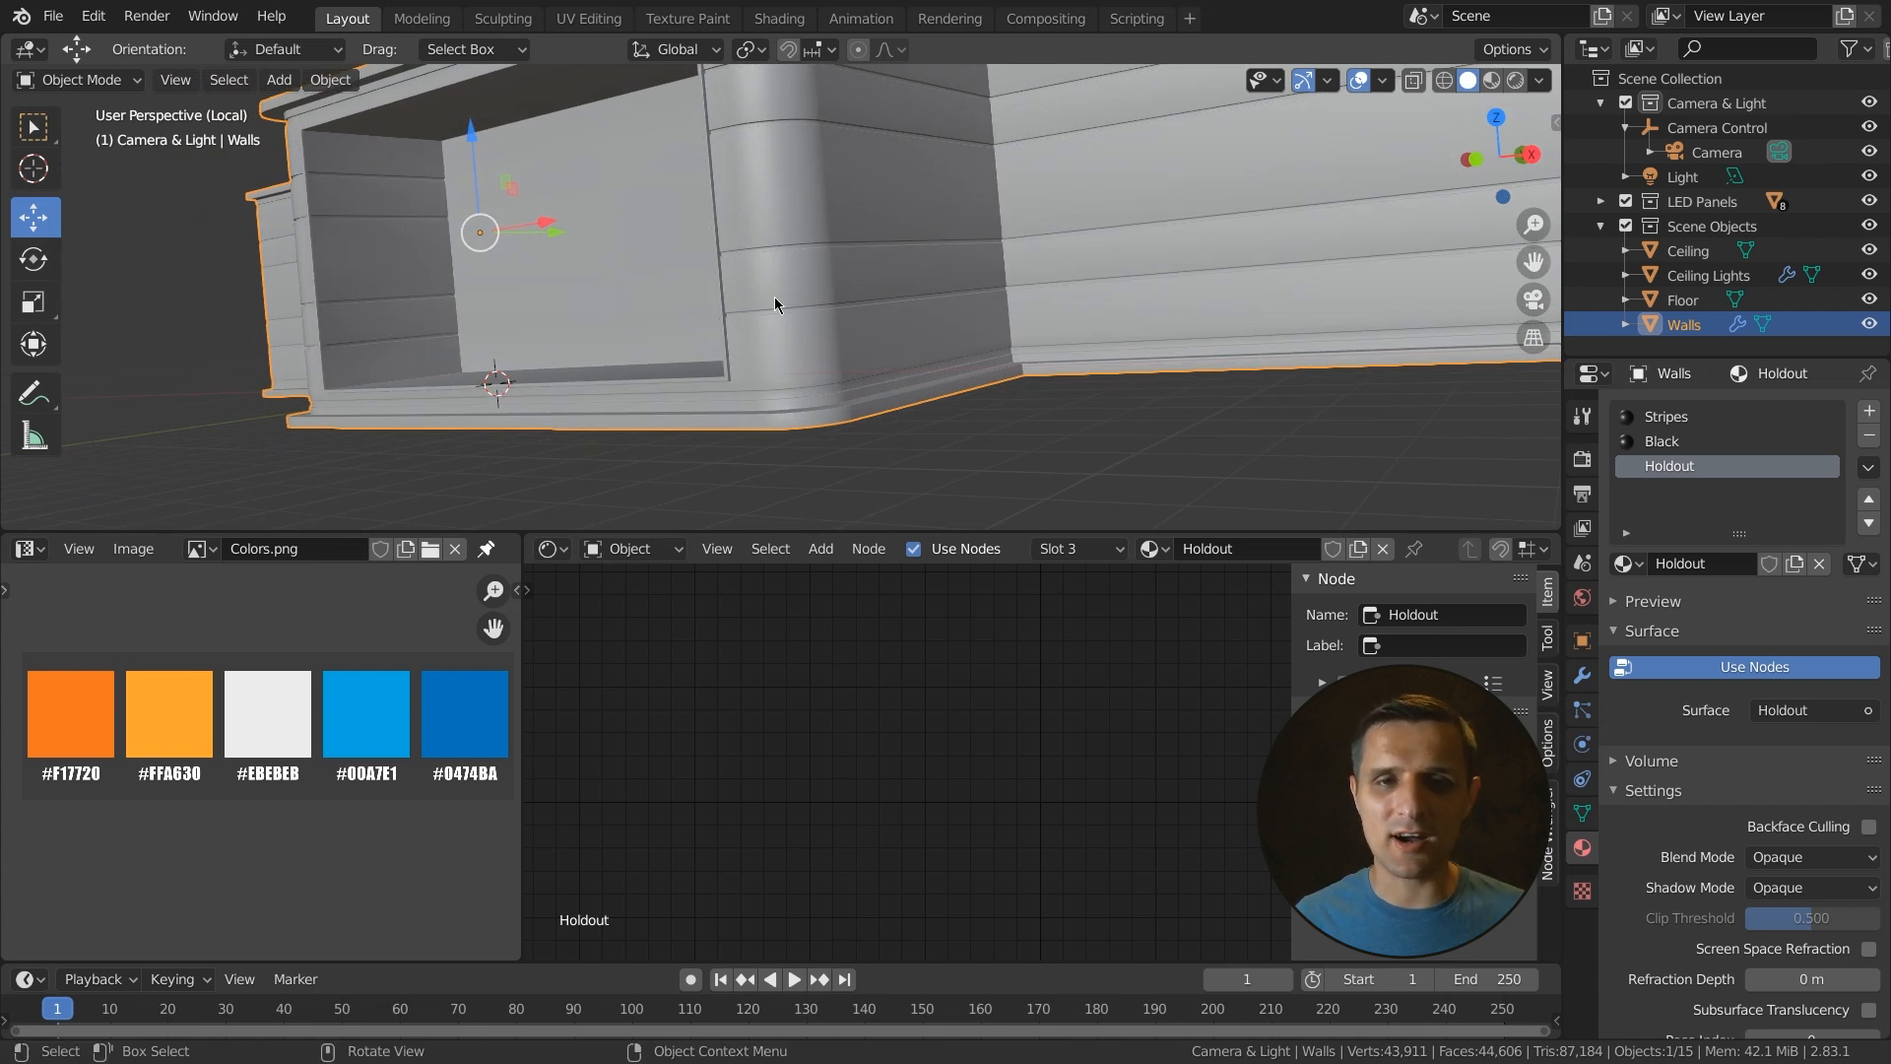
{"action": "scroll", "coordinate": [792, 402], "scroll_direction": "up", "scroll_amount": 2}
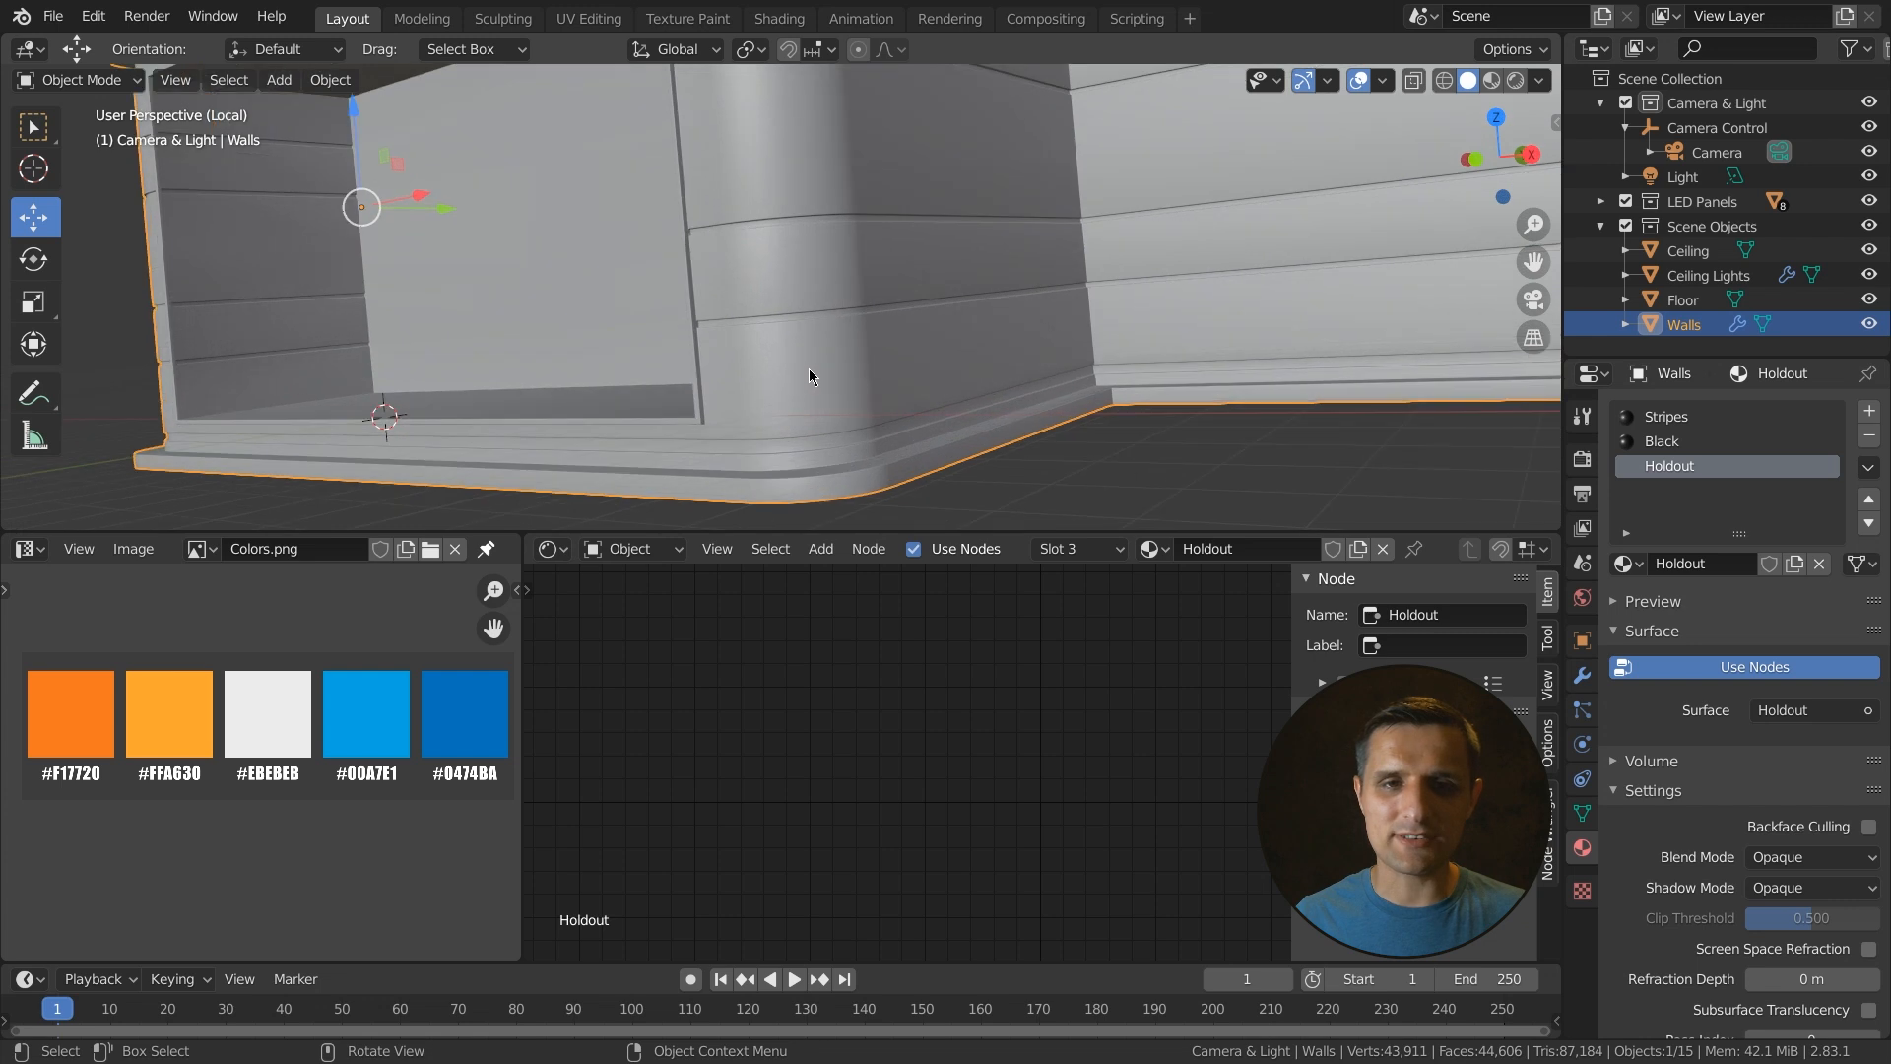
- Re-enter Edit Mode, deselect everything and select the thin horizontal face strips along the walls with loop and shortest-path selection
{"action": "key", "text": "Tab"}
{"action": "mouse_move", "coordinate": [803, 382]}
{"action": "middle_mouse_down"}
{"action": "mouse_move", "coordinate": [798, 407]}
{"action": "mouse_move", "coordinate": [819, 410]}
{"action": "mouse_move", "coordinate": [797, 393]}
{"action": "middle_mouse_up"}
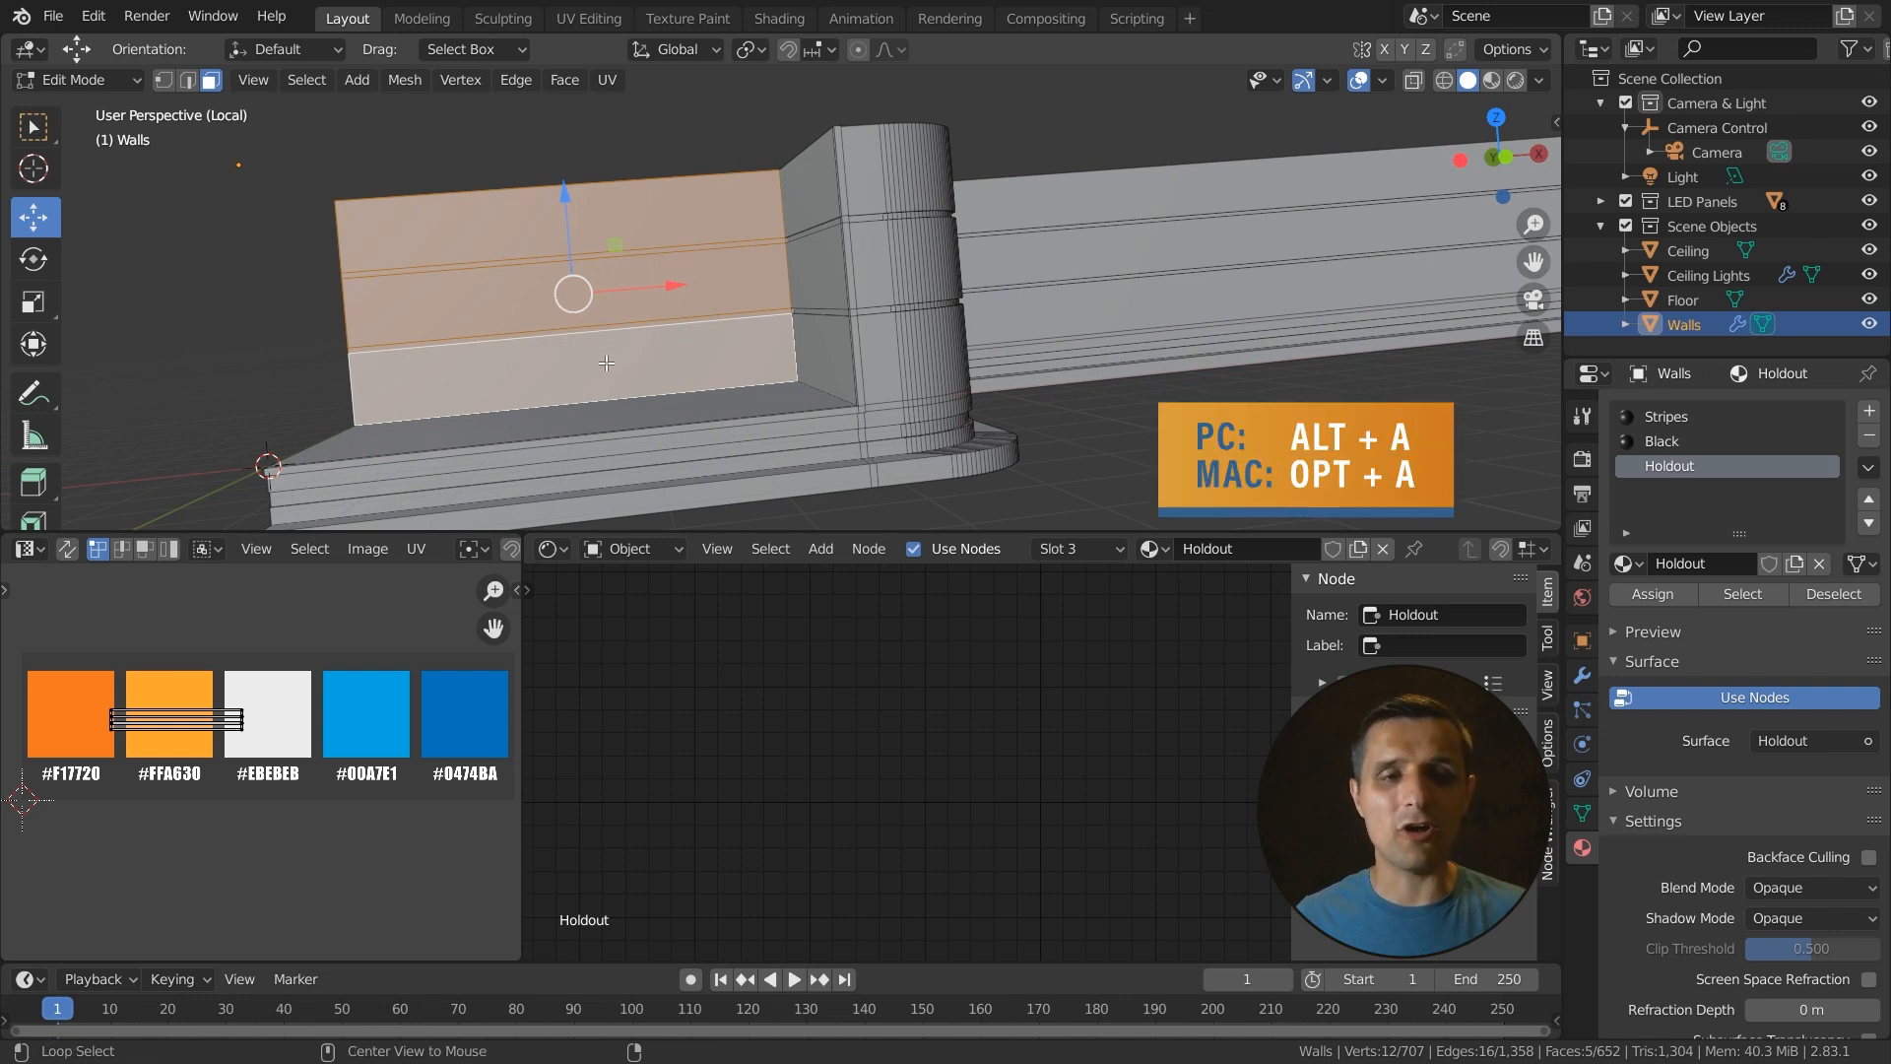
{"action": "key", "text": "alt+a"}
{"action": "middle_click_drag", "start_coordinate": [633, 419], "coordinate": [727, 422]}
{"action": "scroll", "coordinate": [749, 409], "scroll_direction": "up", "scroll_amount": 3}
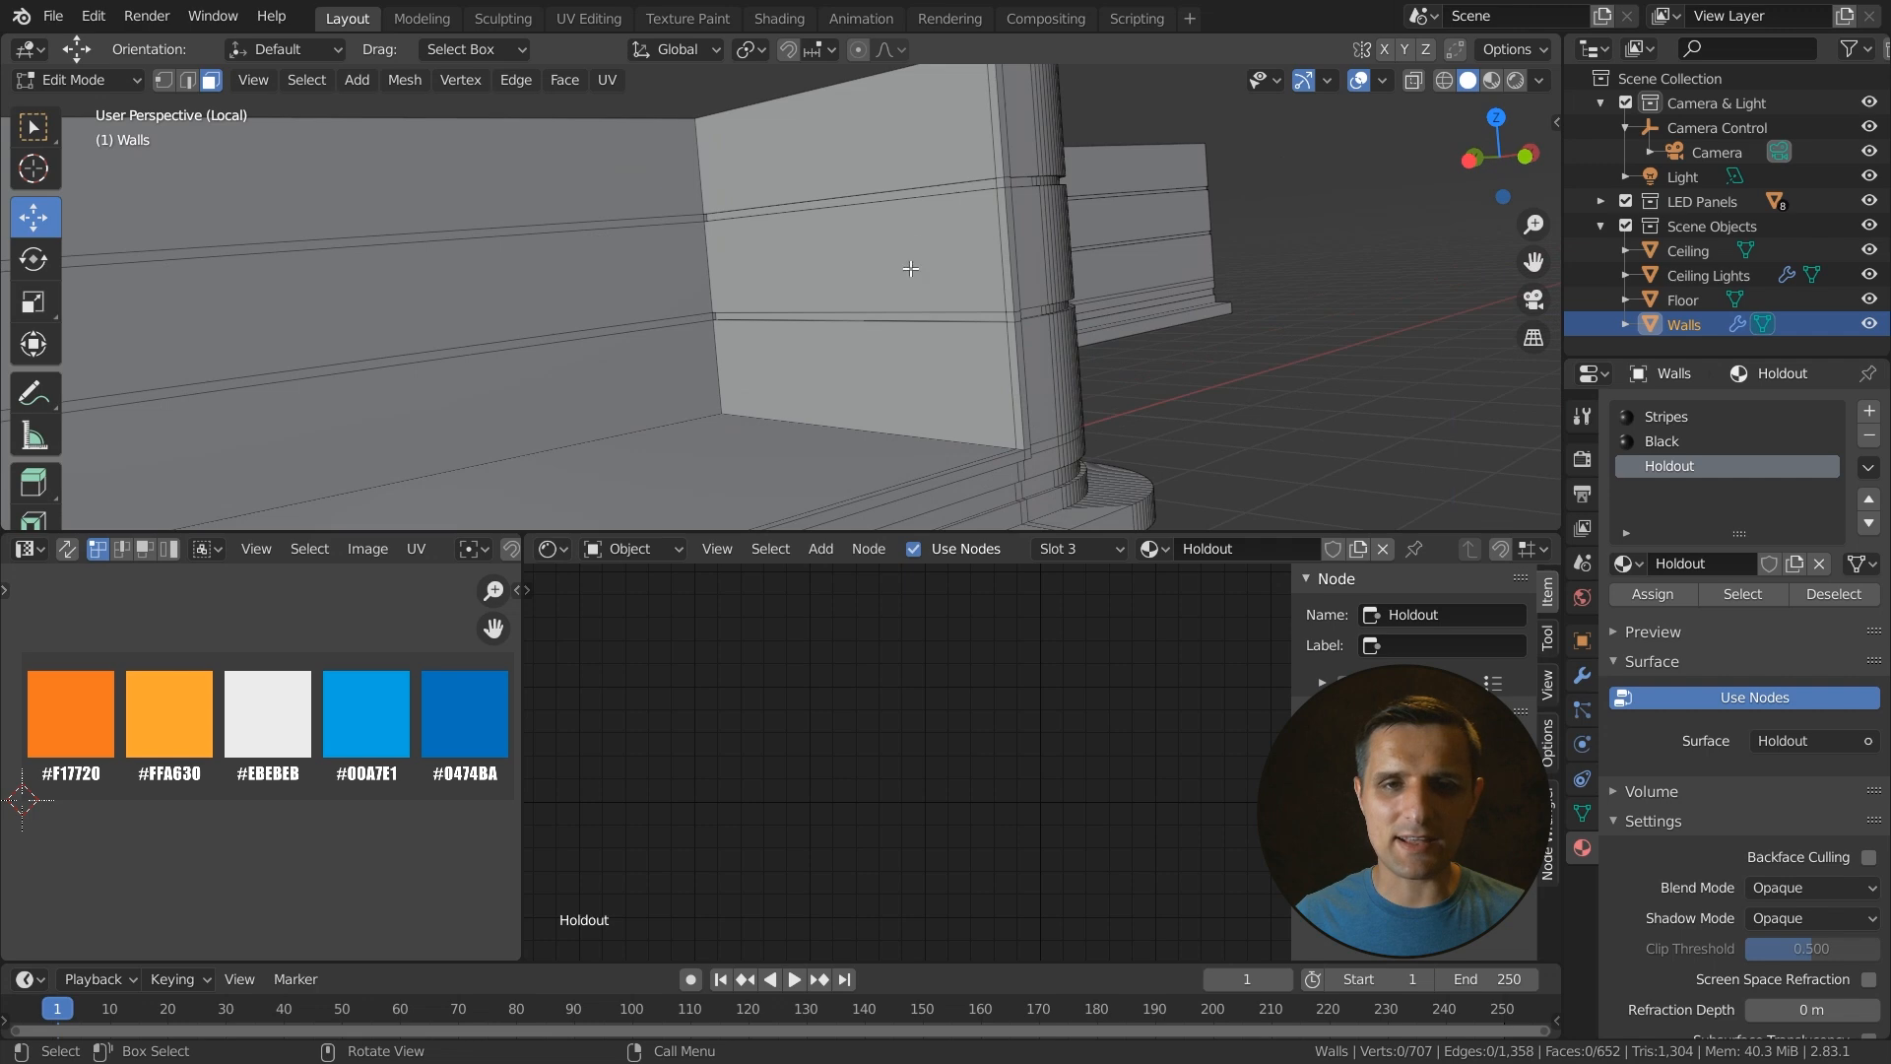
{"action": "left_click", "coordinate": [906, 195], "text": "shift"}
{"action": "left_click", "coordinate": [869, 317], "text": "shift"}
{"action": "middle_click_drag", "start_coordinate": [868, 318], "coordinate": [794, 316]}
{"action": "left_click", "coordinate": [917, 193], "text": "shift"}
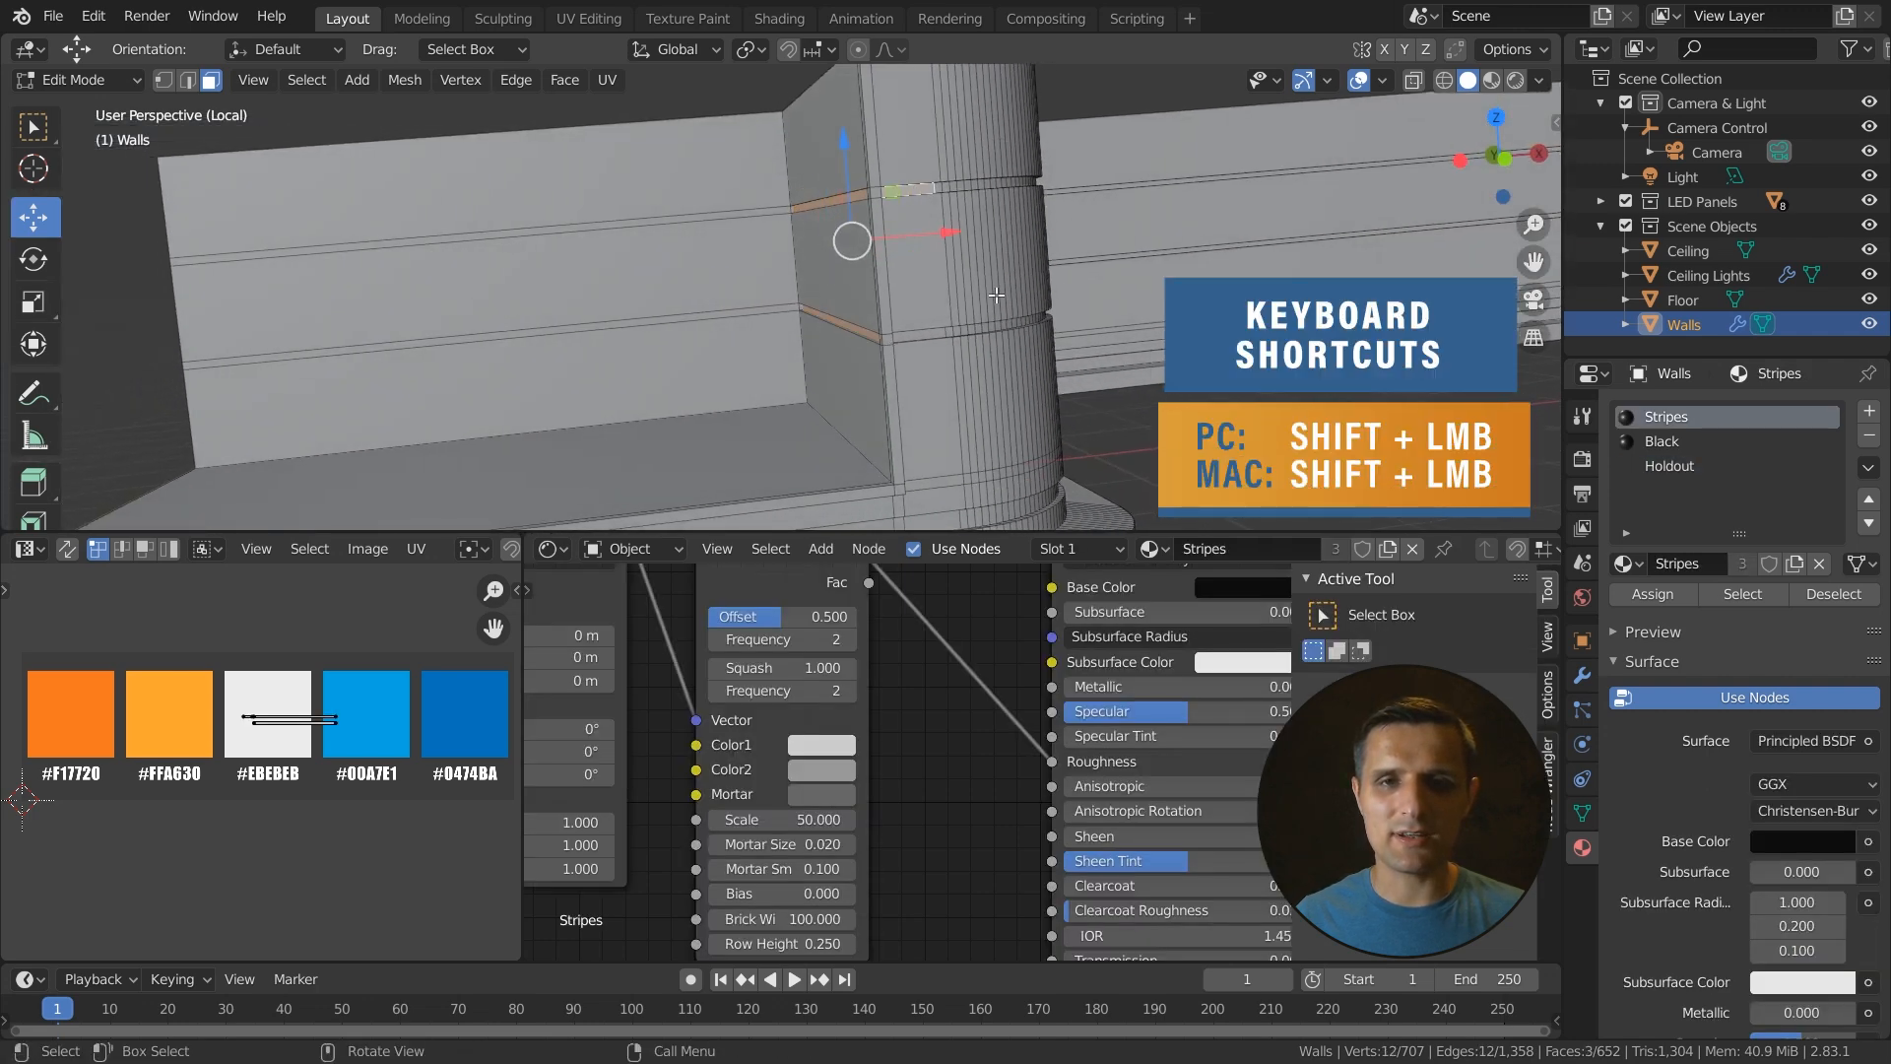
{"action": "middle_click_drag", "start_coordinate": [997, 295], "coordinate": [1124, 187]}
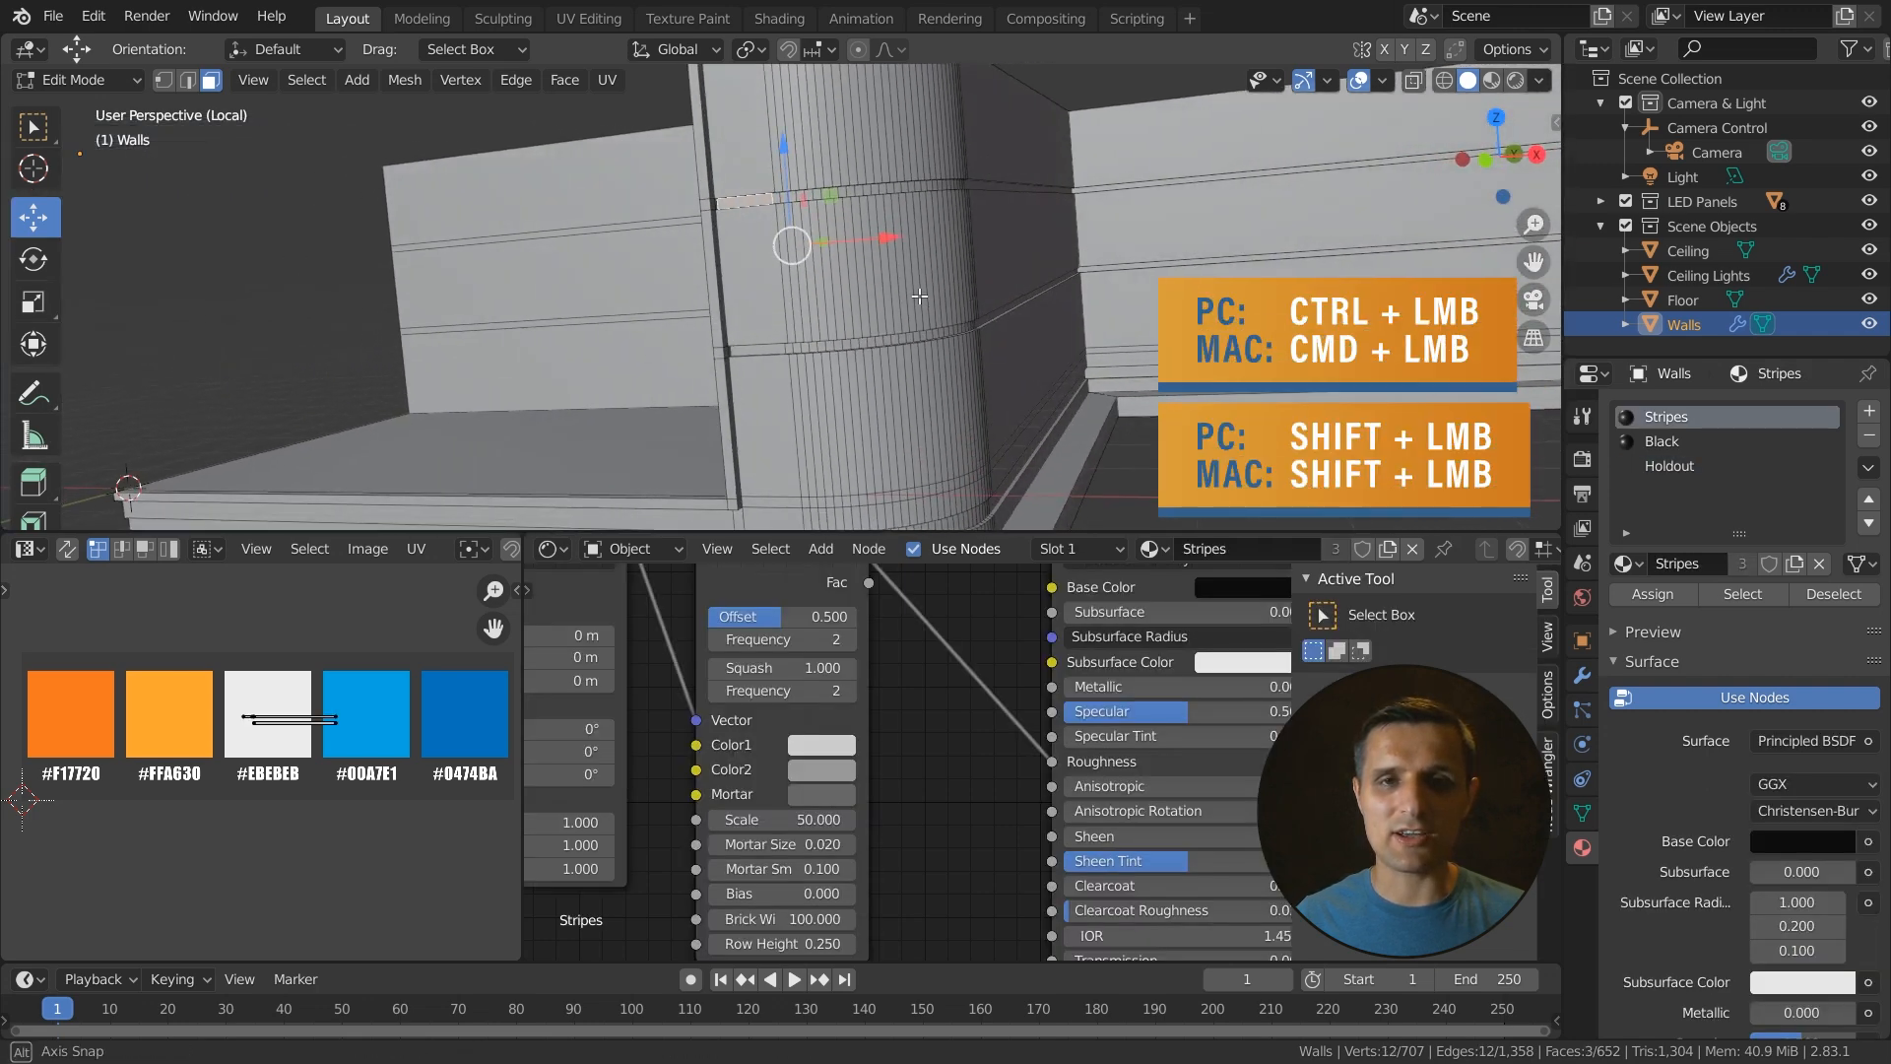
{"action": "left_click", "coordinate": [1180, 178], "text": "ctrl"}
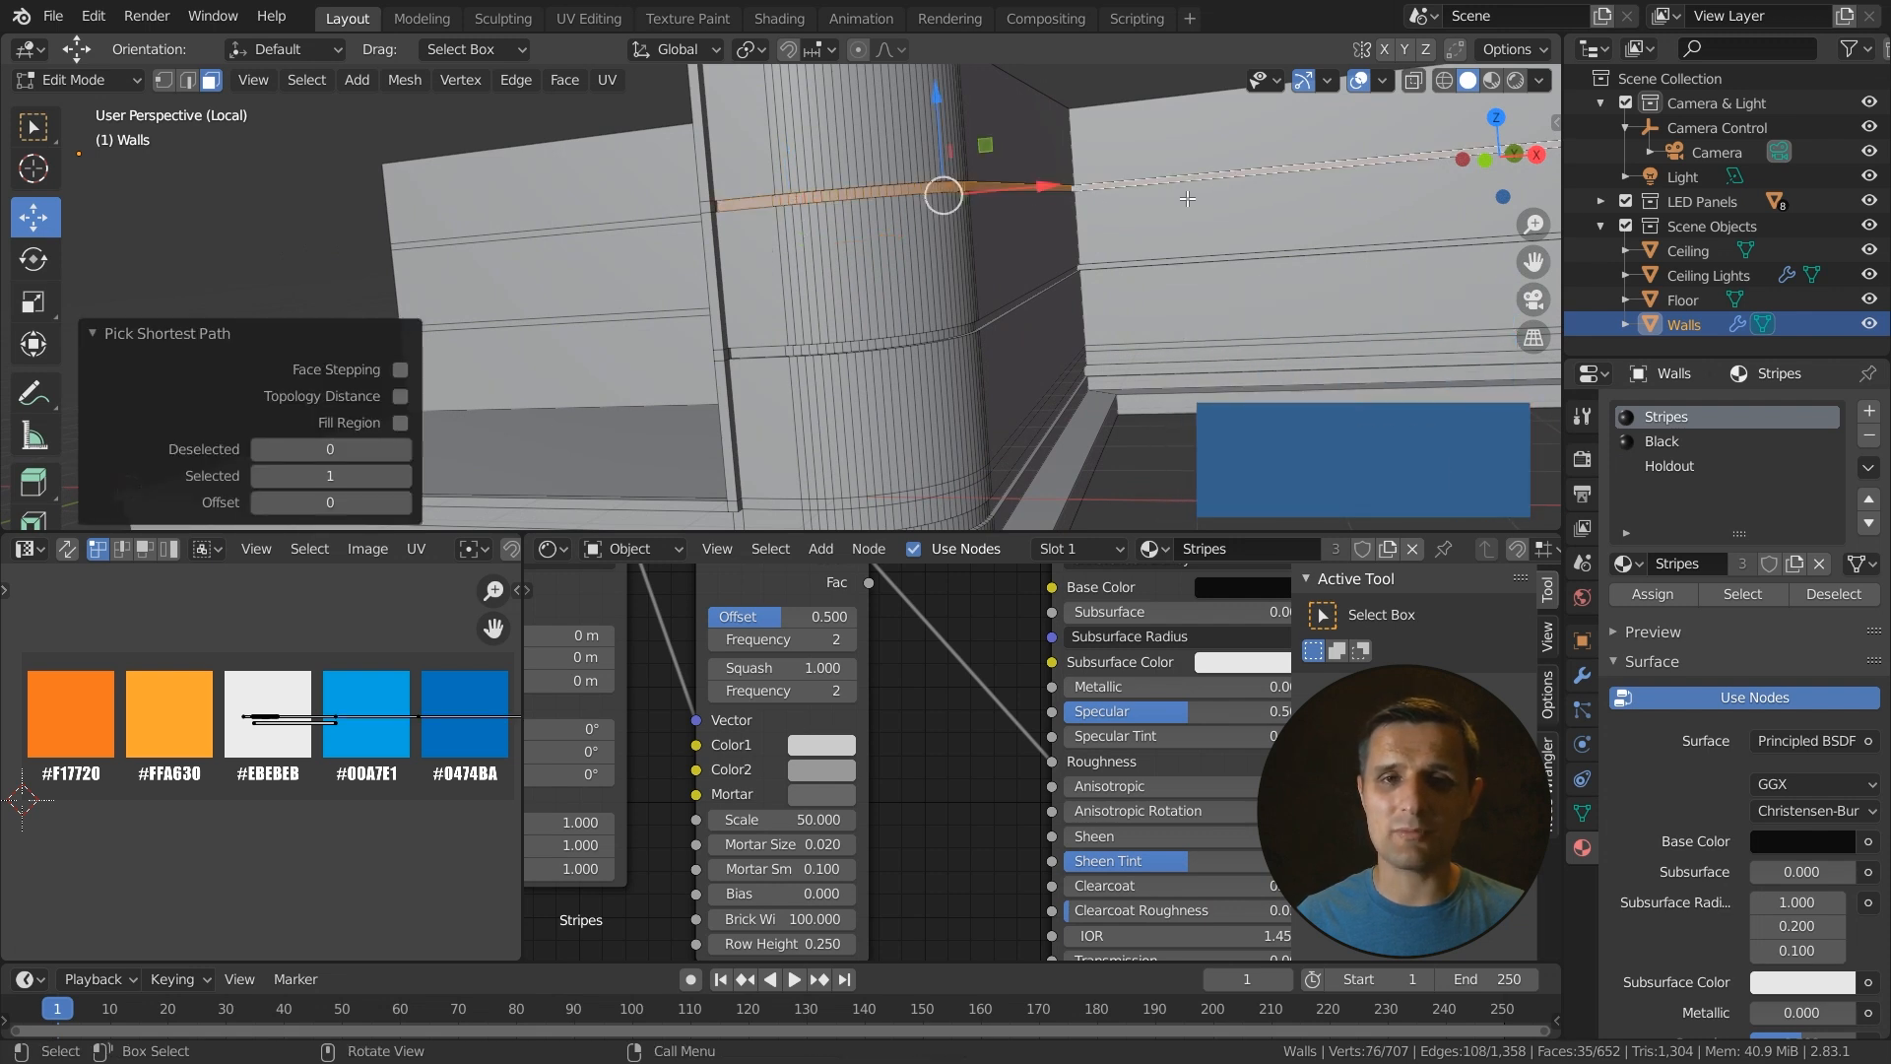
{"action": "left_click", "coordinate": [760, 352], "text": "shift"}
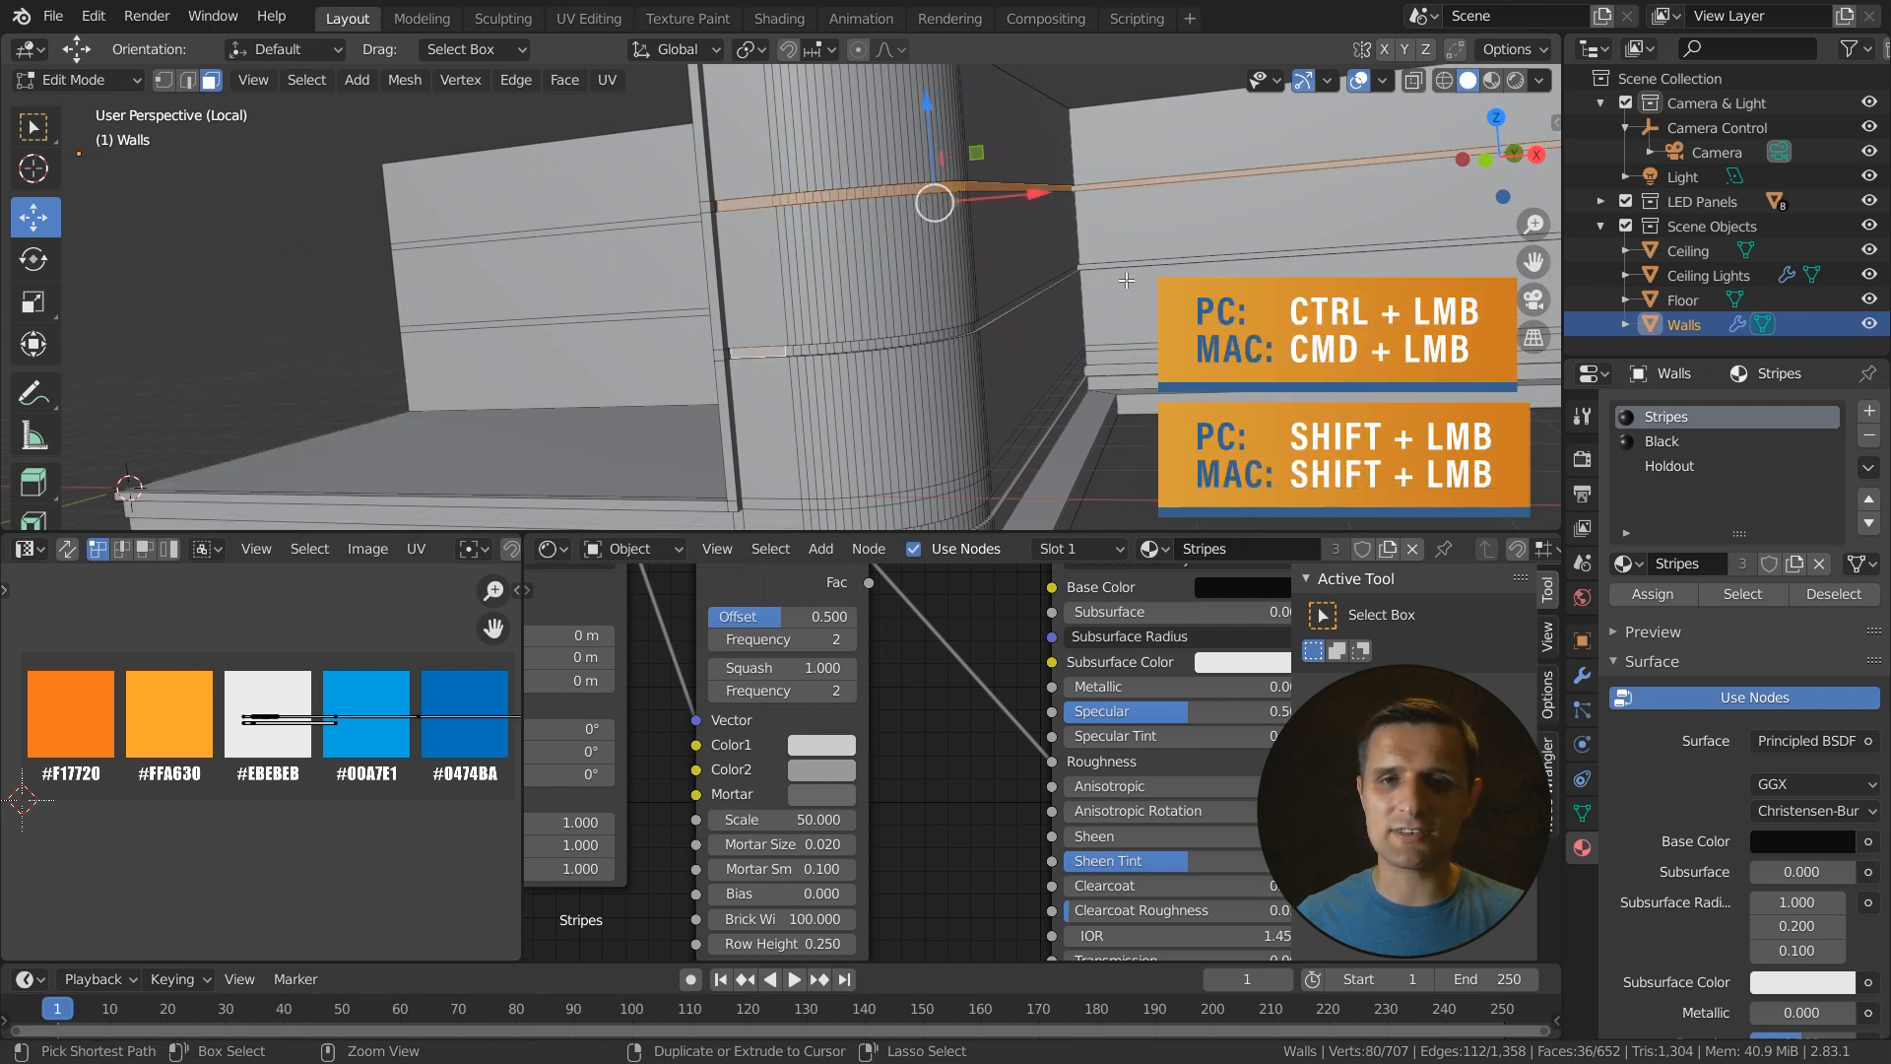
{"action": "left_click", "coordinate": [1187, 261], "text": "ctrl"}
{"action": "middle_click_drag", "start_coordinate": [1073, 343], "coordinate": [776, 375]}
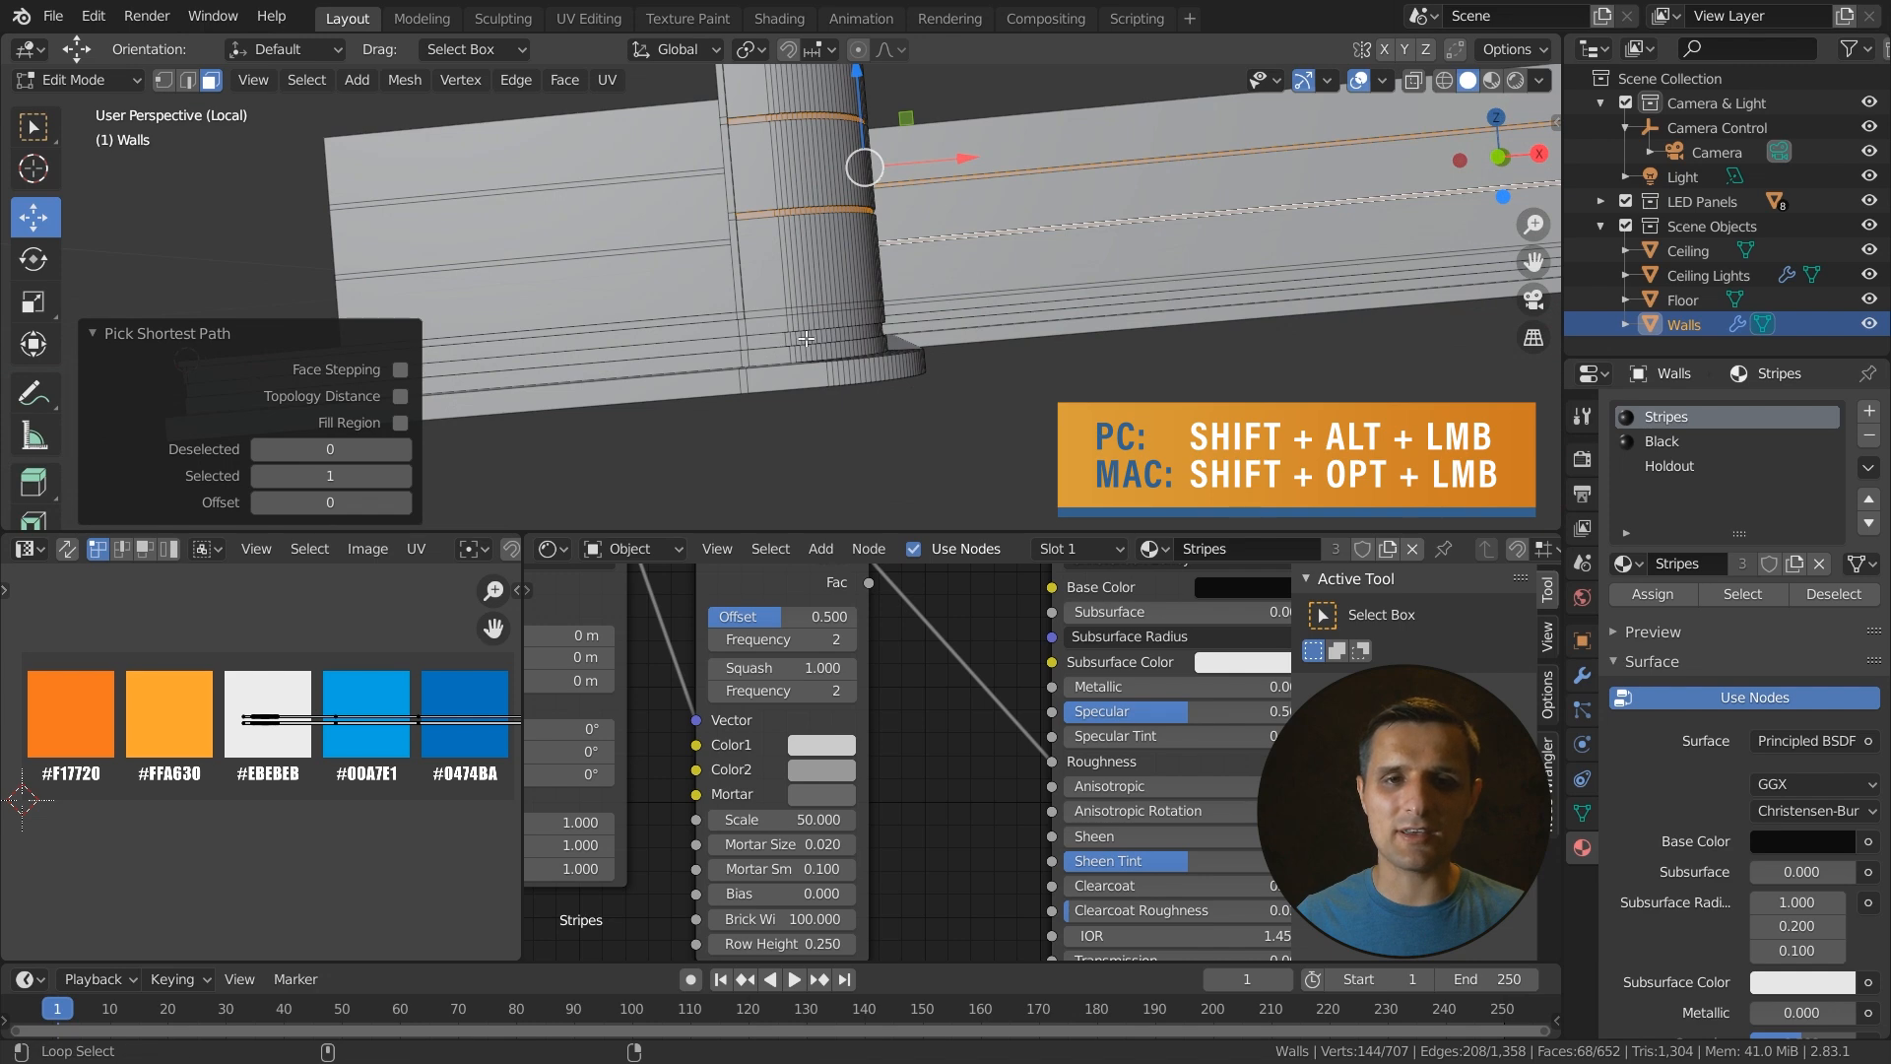
{"action": "left_click", "coordinate": [440, 371], "text": "alt+shift"}
{"action": "middle_click_drag", "start_coordinate": [1130, 317], "coordinate": [1143, 342]}
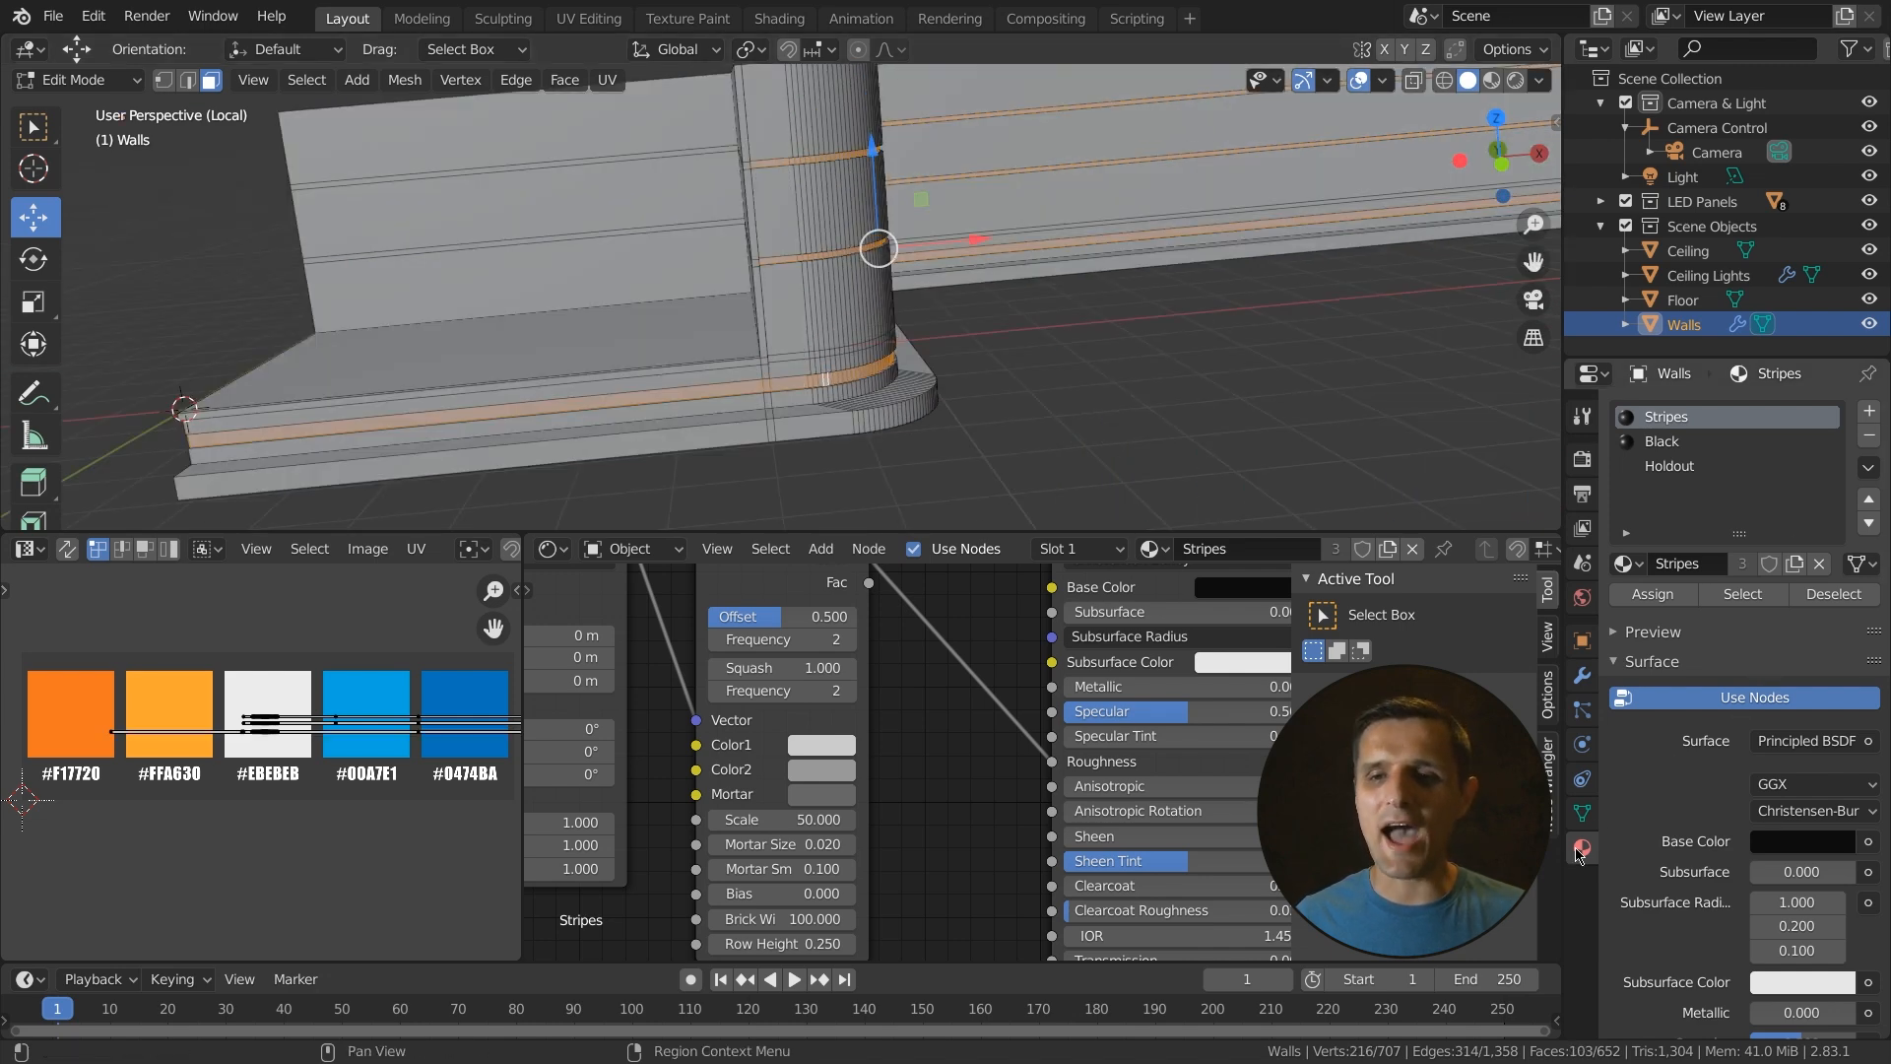
- Add a new material slot with a material named Wall Lights using an Emission shader with strength 2
{"action": "left_click", "coordinate": [1869, 411]}
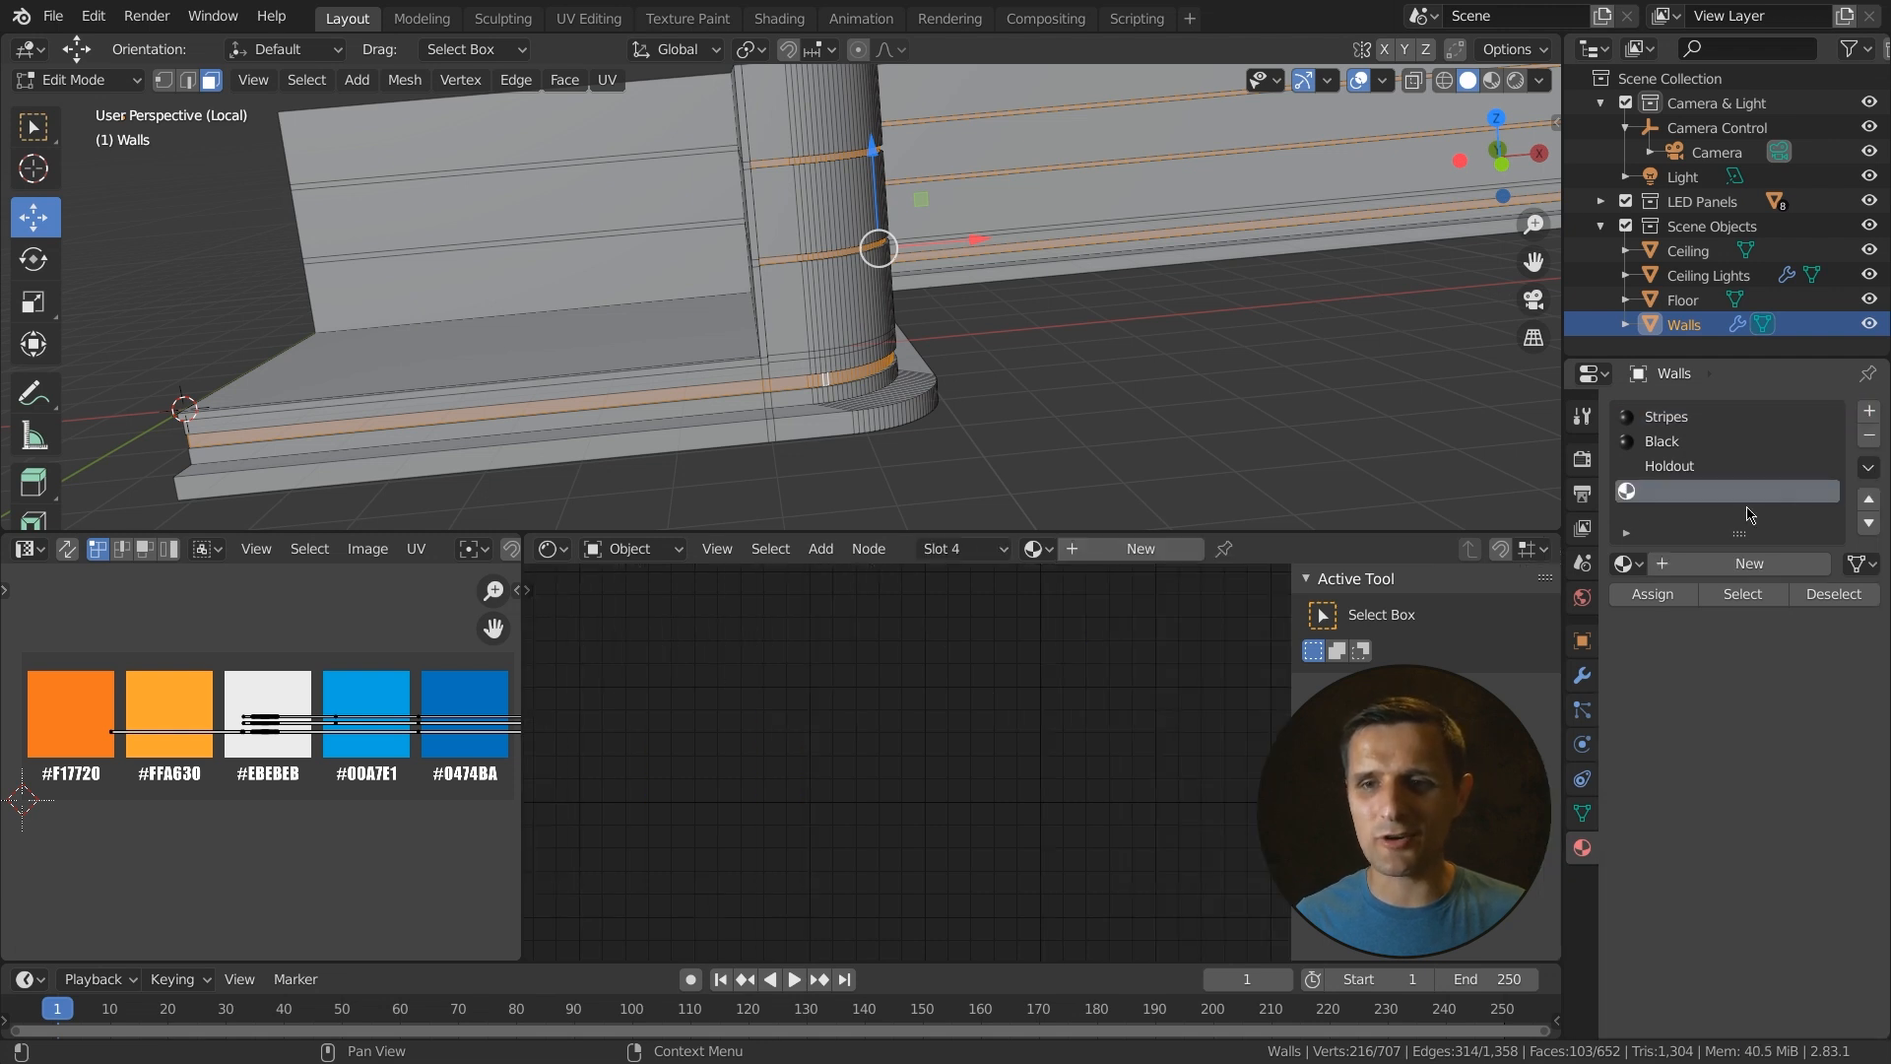
{"action": "left_click", "coordinate": [1736, 567]}
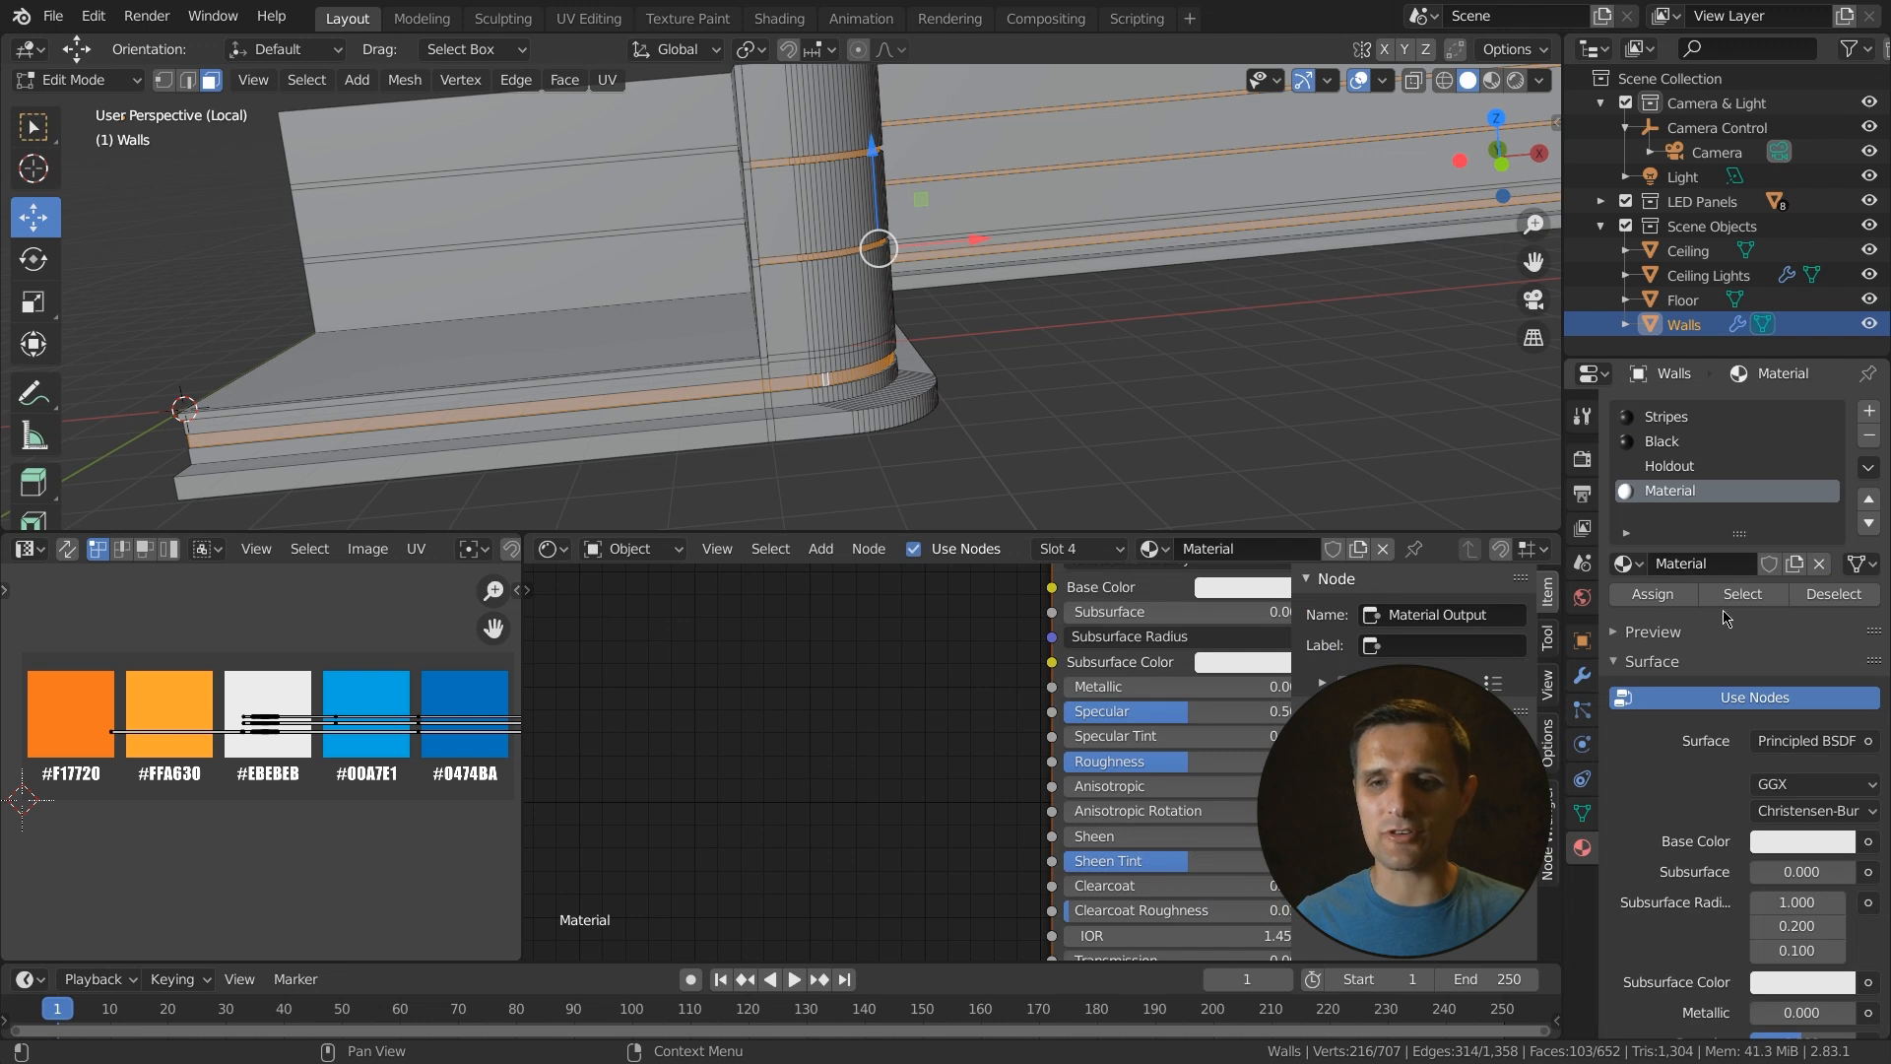
{"action": "left_click", "coordinate": [1720, 559]}
{"action": "type", "text": "Wall Light"}
{"action": "type", "text": "s"}
{"action": "key", "text": "Return"}
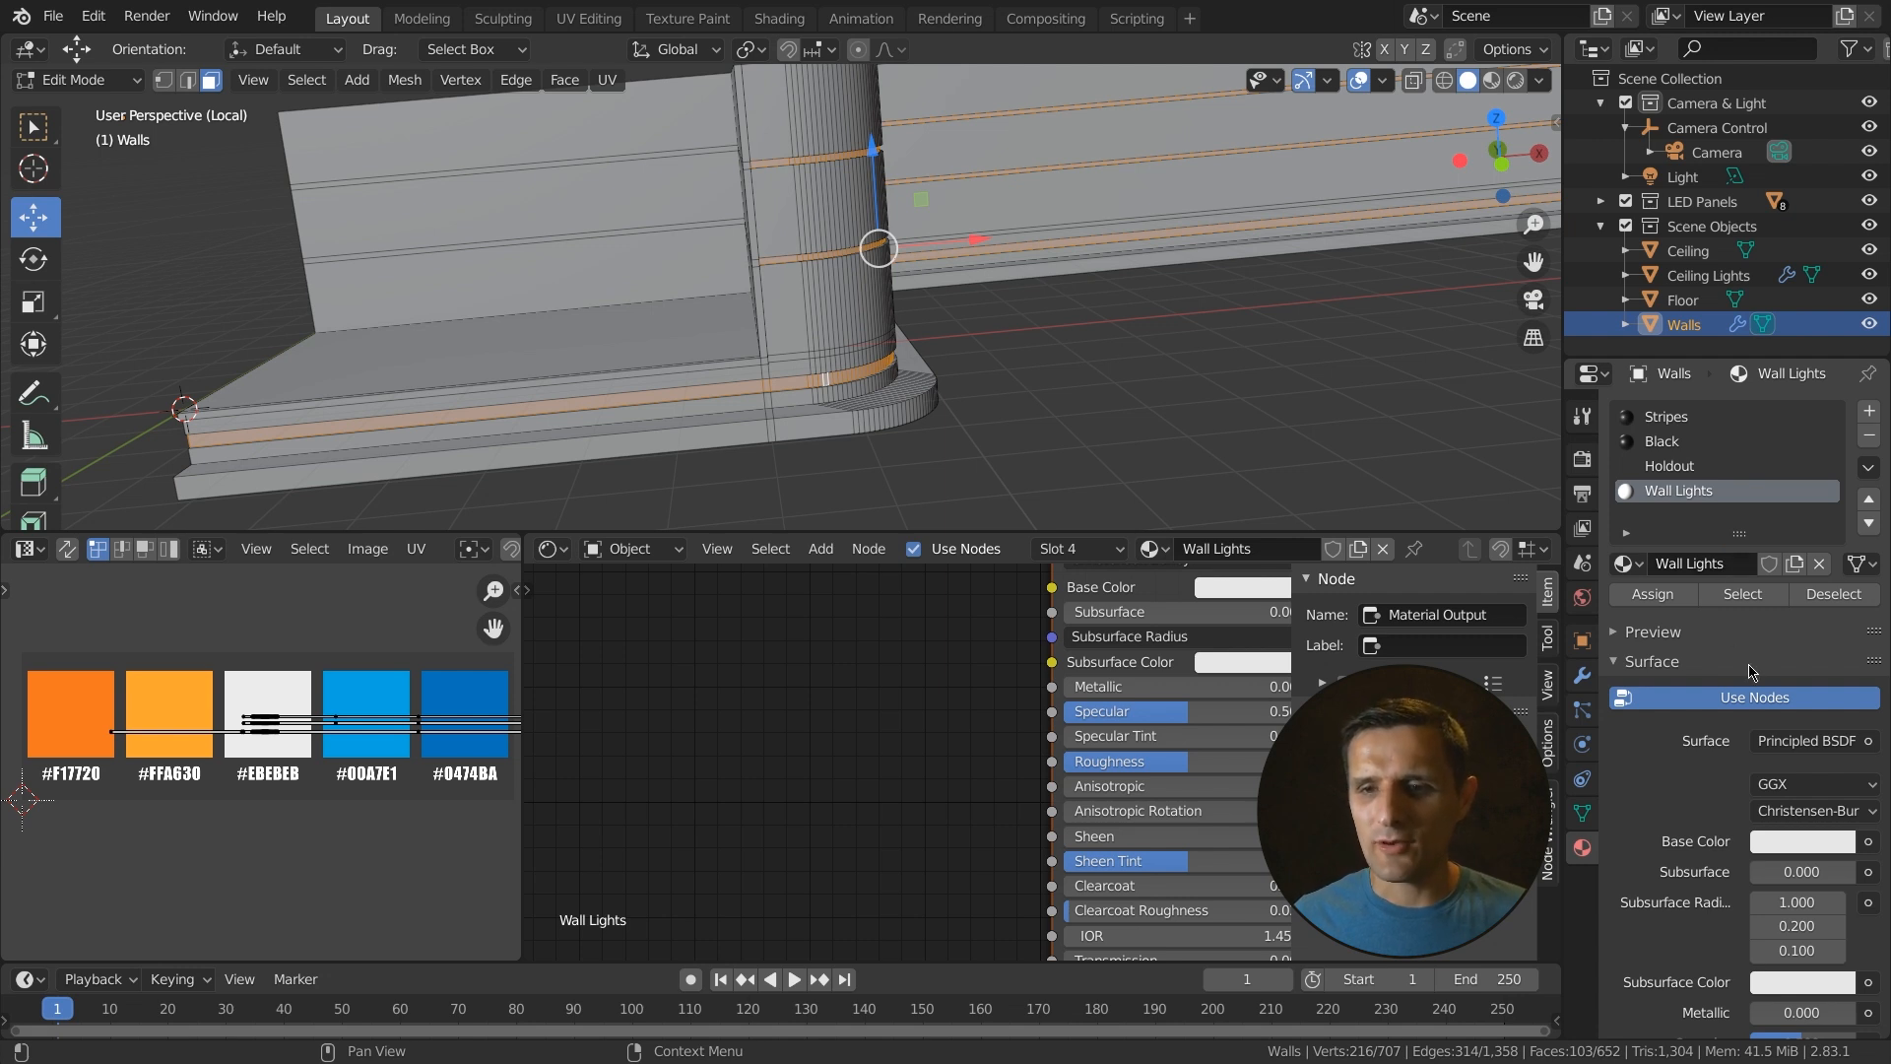
{"action": "left_click", "coordinate": [1823, 753]}
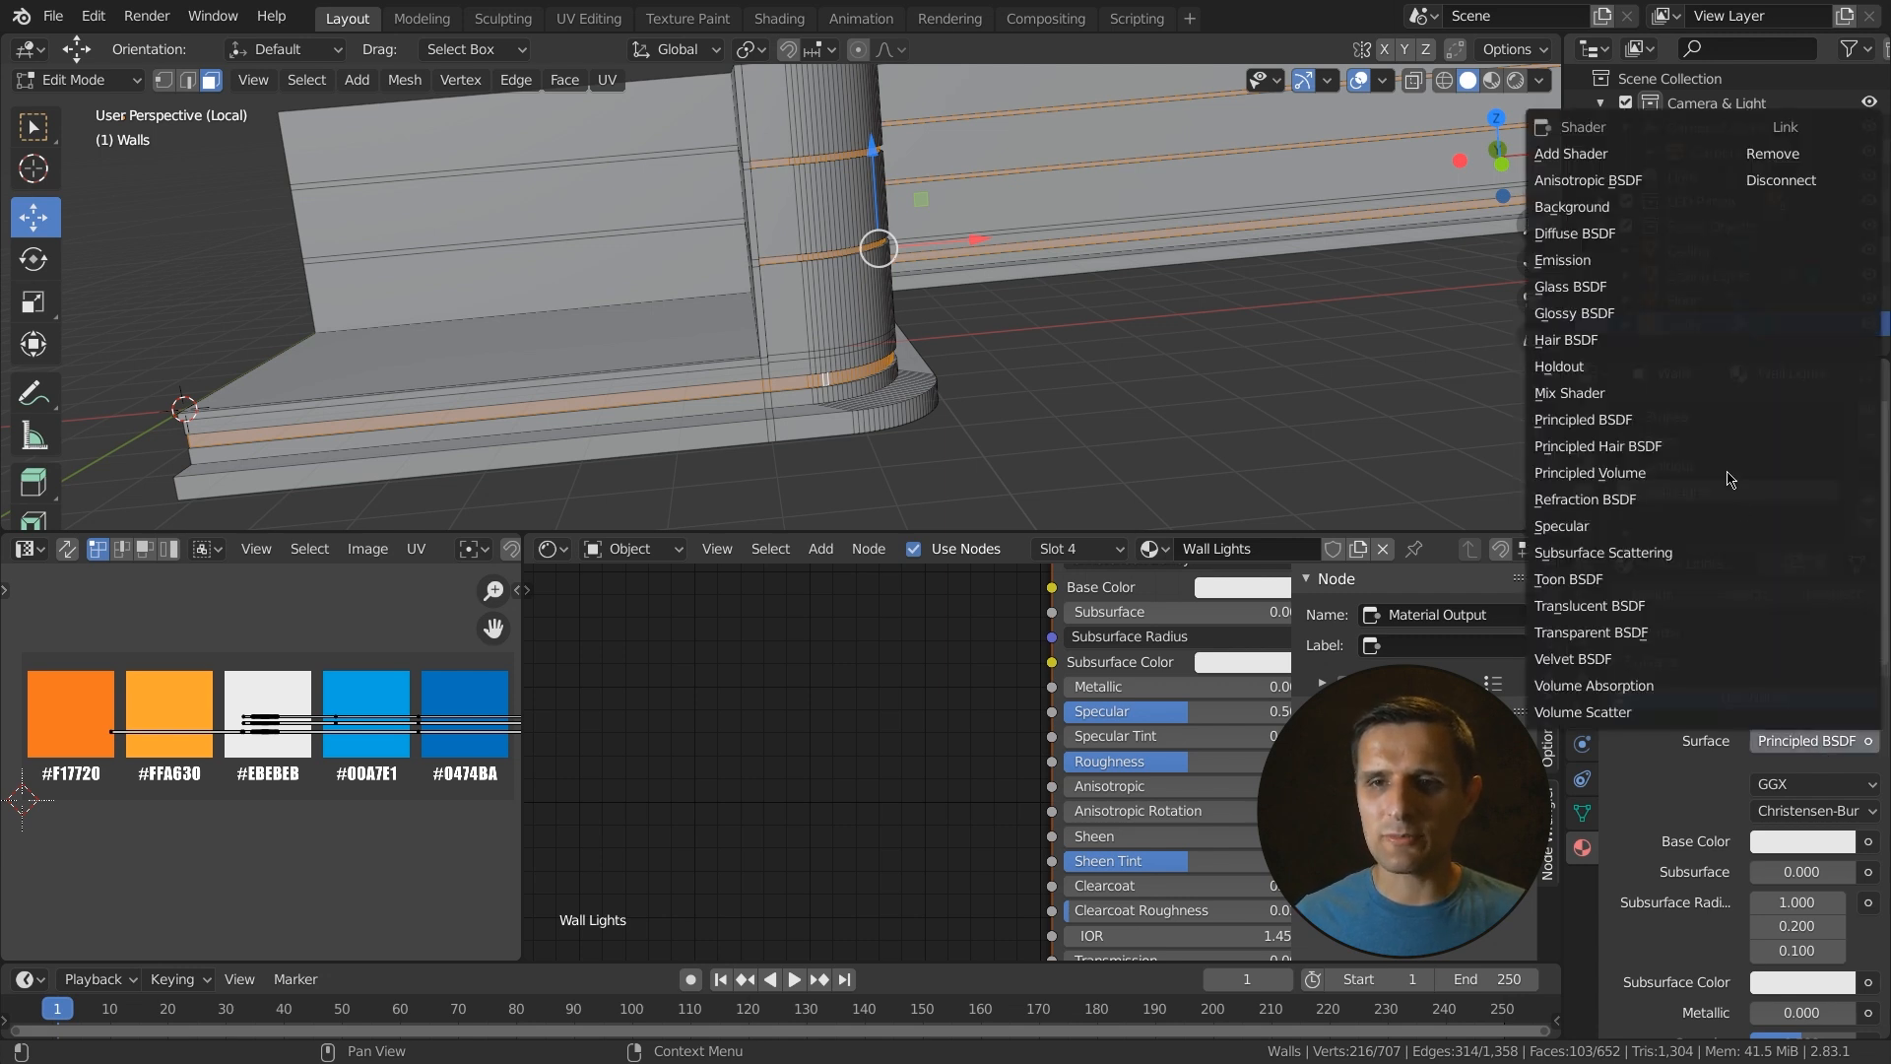
{"action": "left_click", "coordinate": [1665, 264]}
{"action": "left_click", "coordinate": [1817, 814]}
{"action": "type", "text": "2"}
{"action": "key", "text": "Return"}
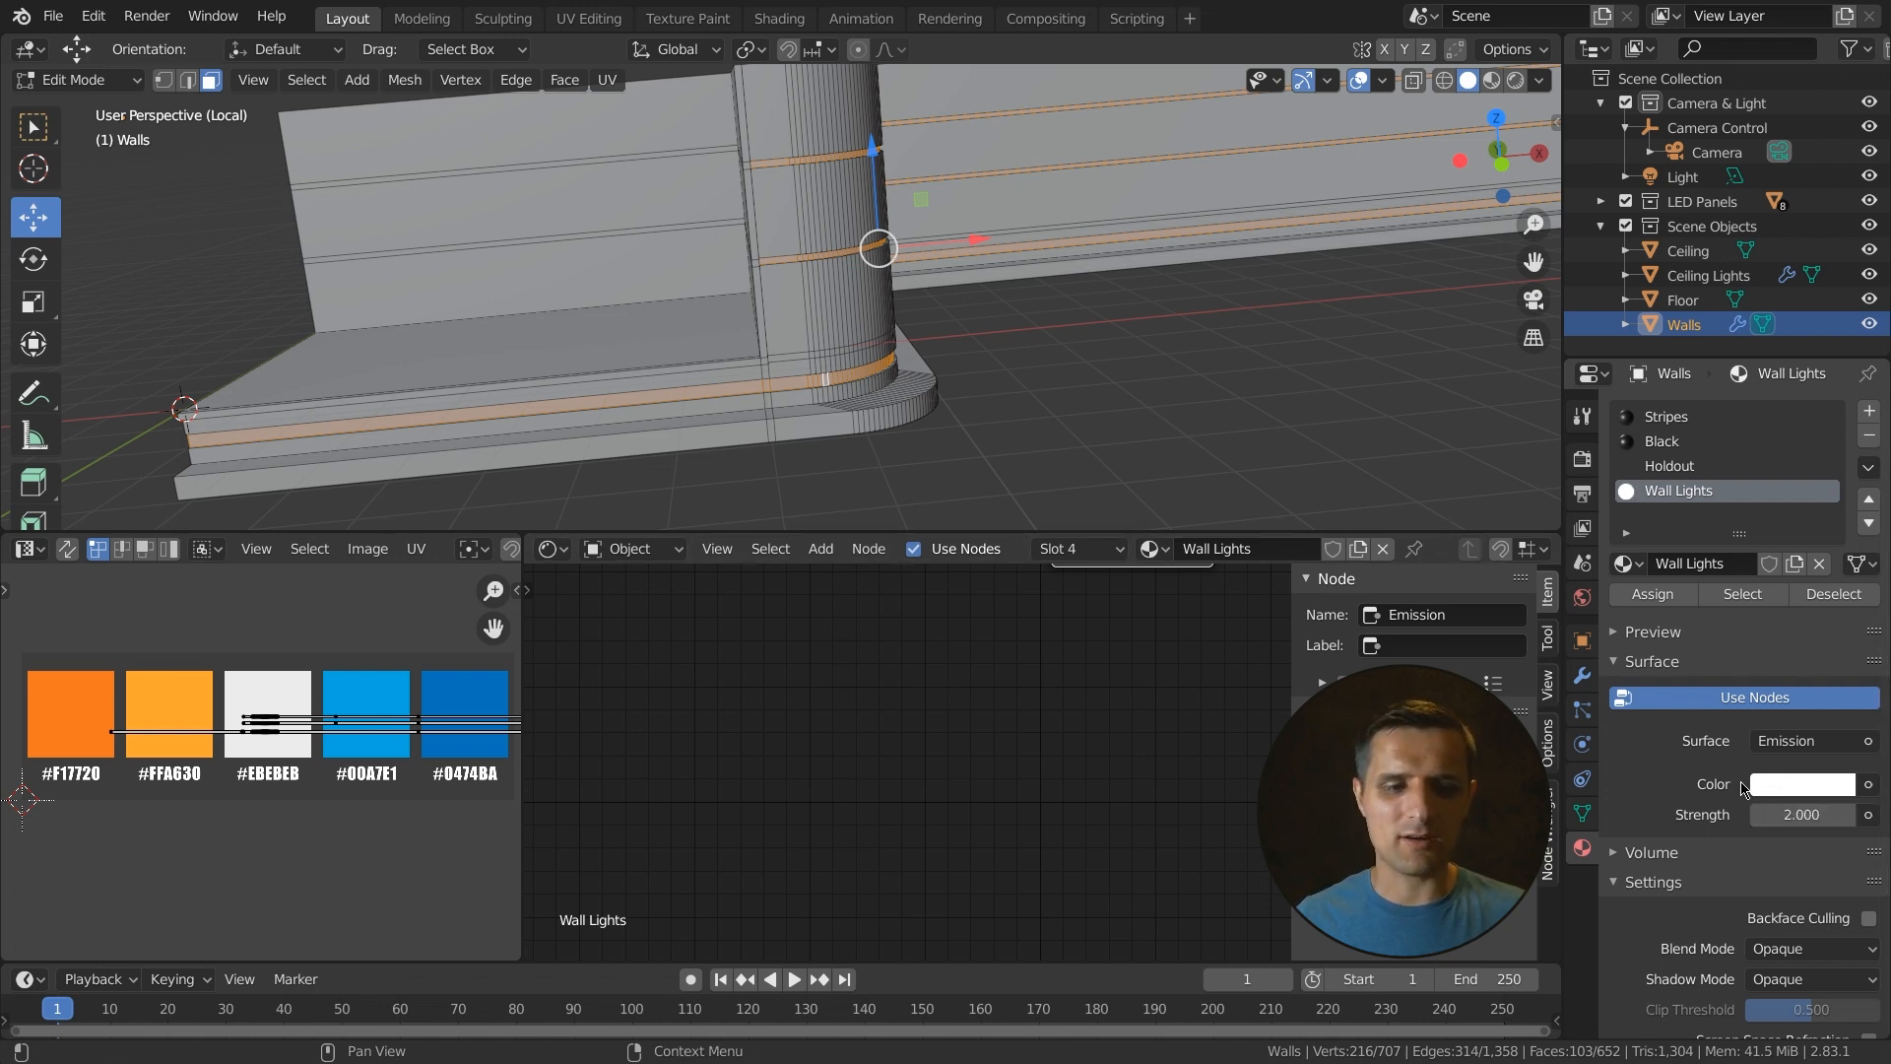
- Switch to material preview and assign the Wall Lights material to the selected wall strips
{"action": "key", "text": "Home"}
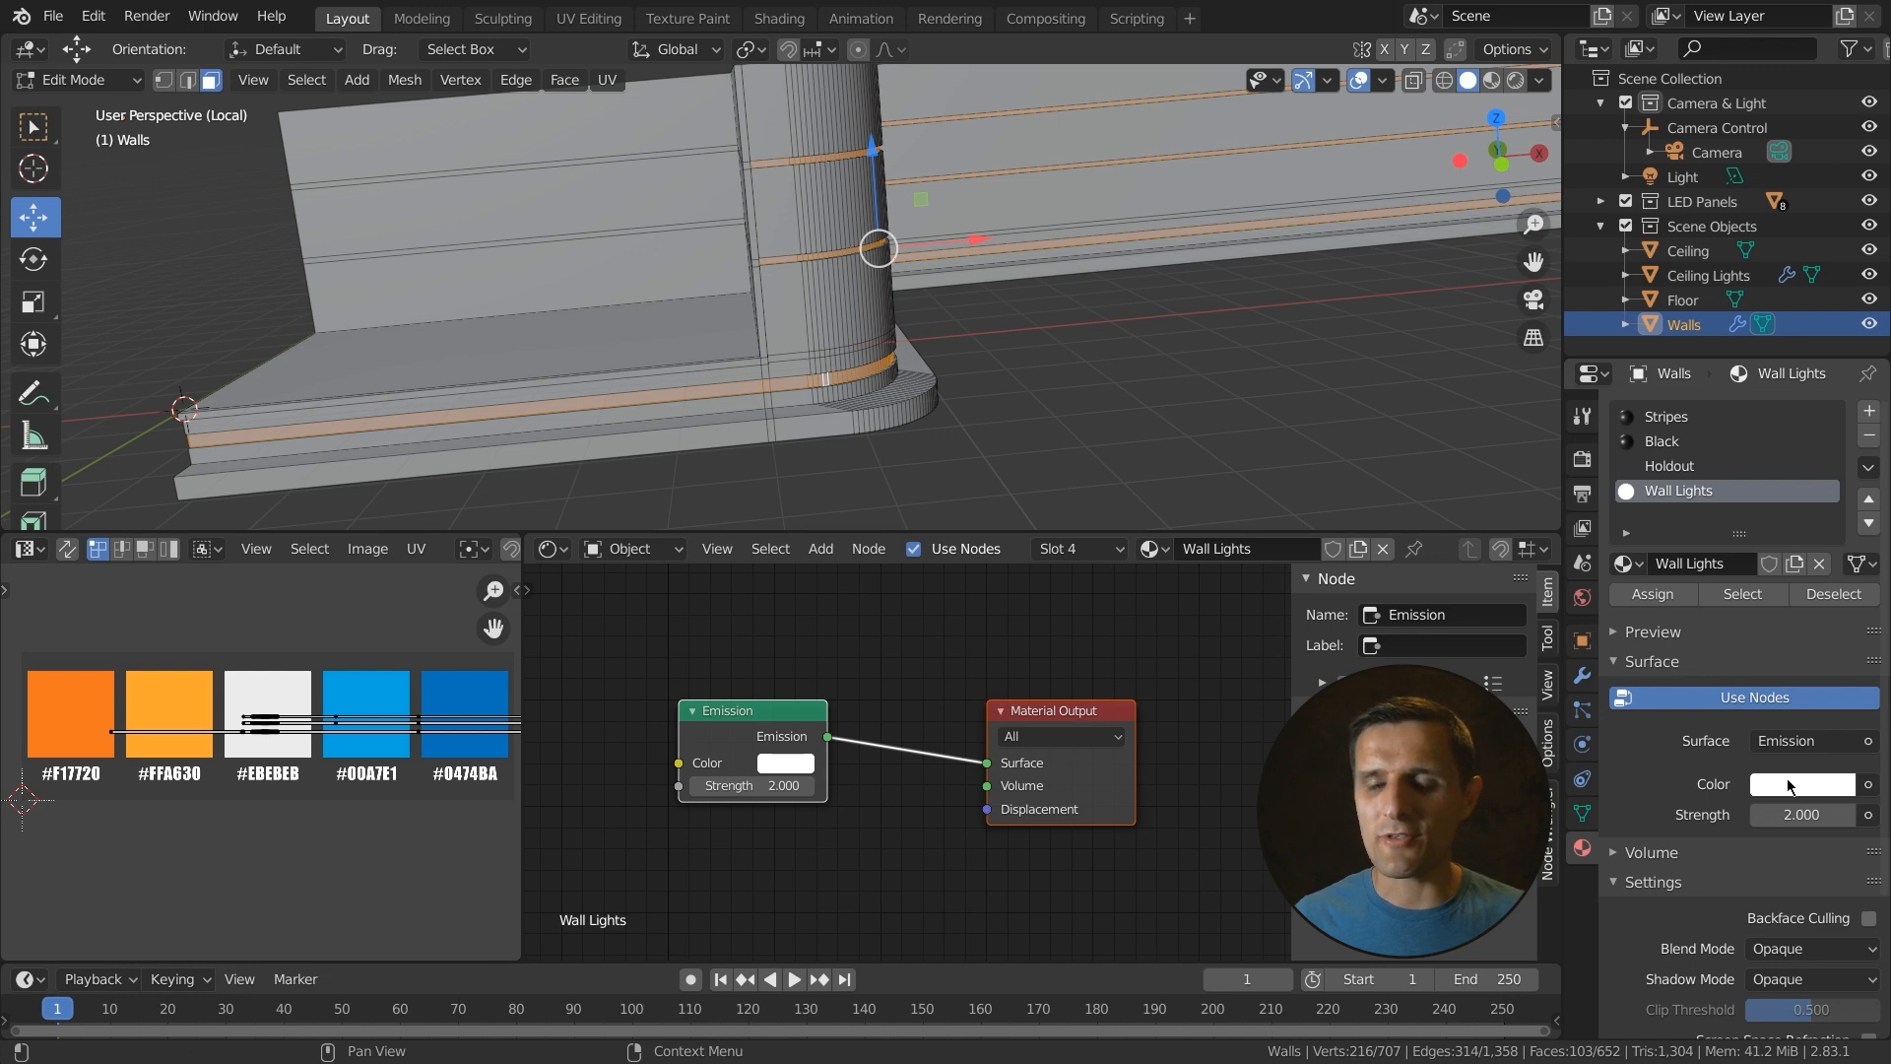
{"action": "left_click", "coordinate": [1516, 80]}
{"action": "middle_click_drag", "start_coordinate": [1120, 354], "coordinate": [1034, 384]}
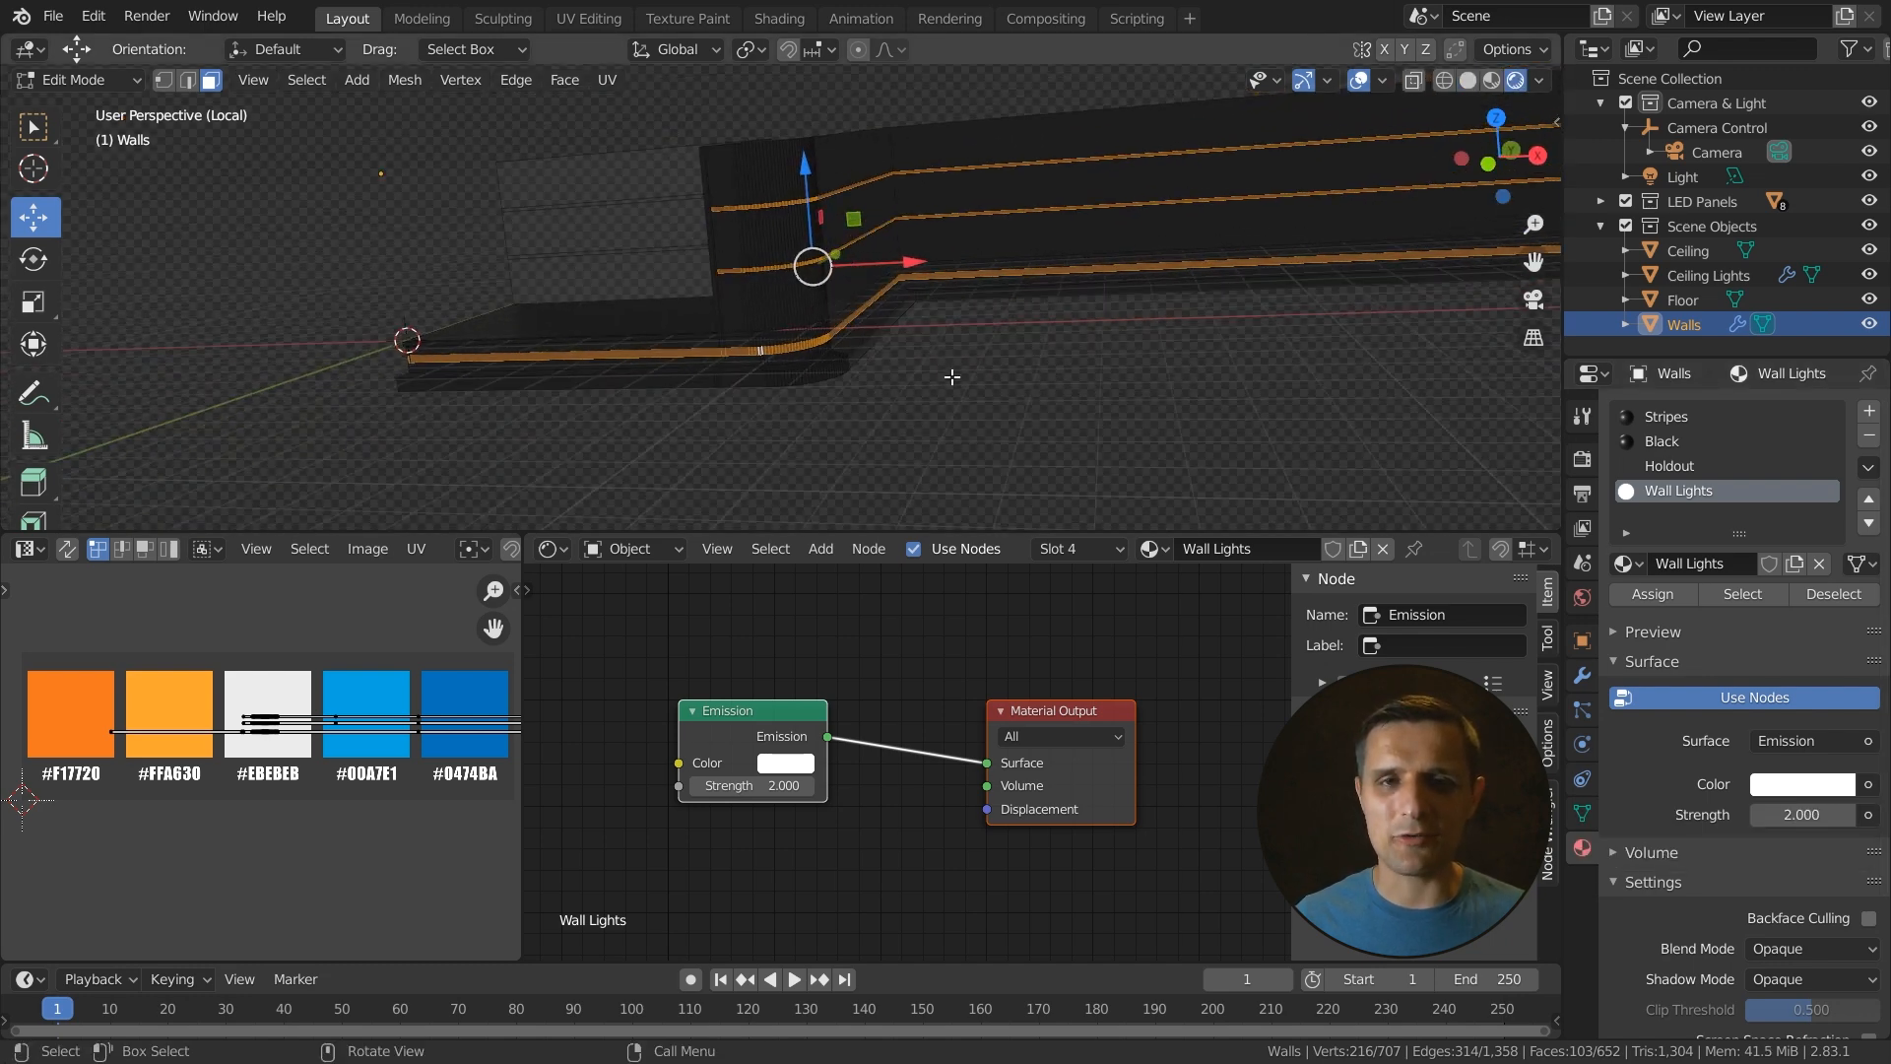
{"action": "scroll", "coordinate": [852, 387], "scroll_direction": "up", "scroll_amount": 2}
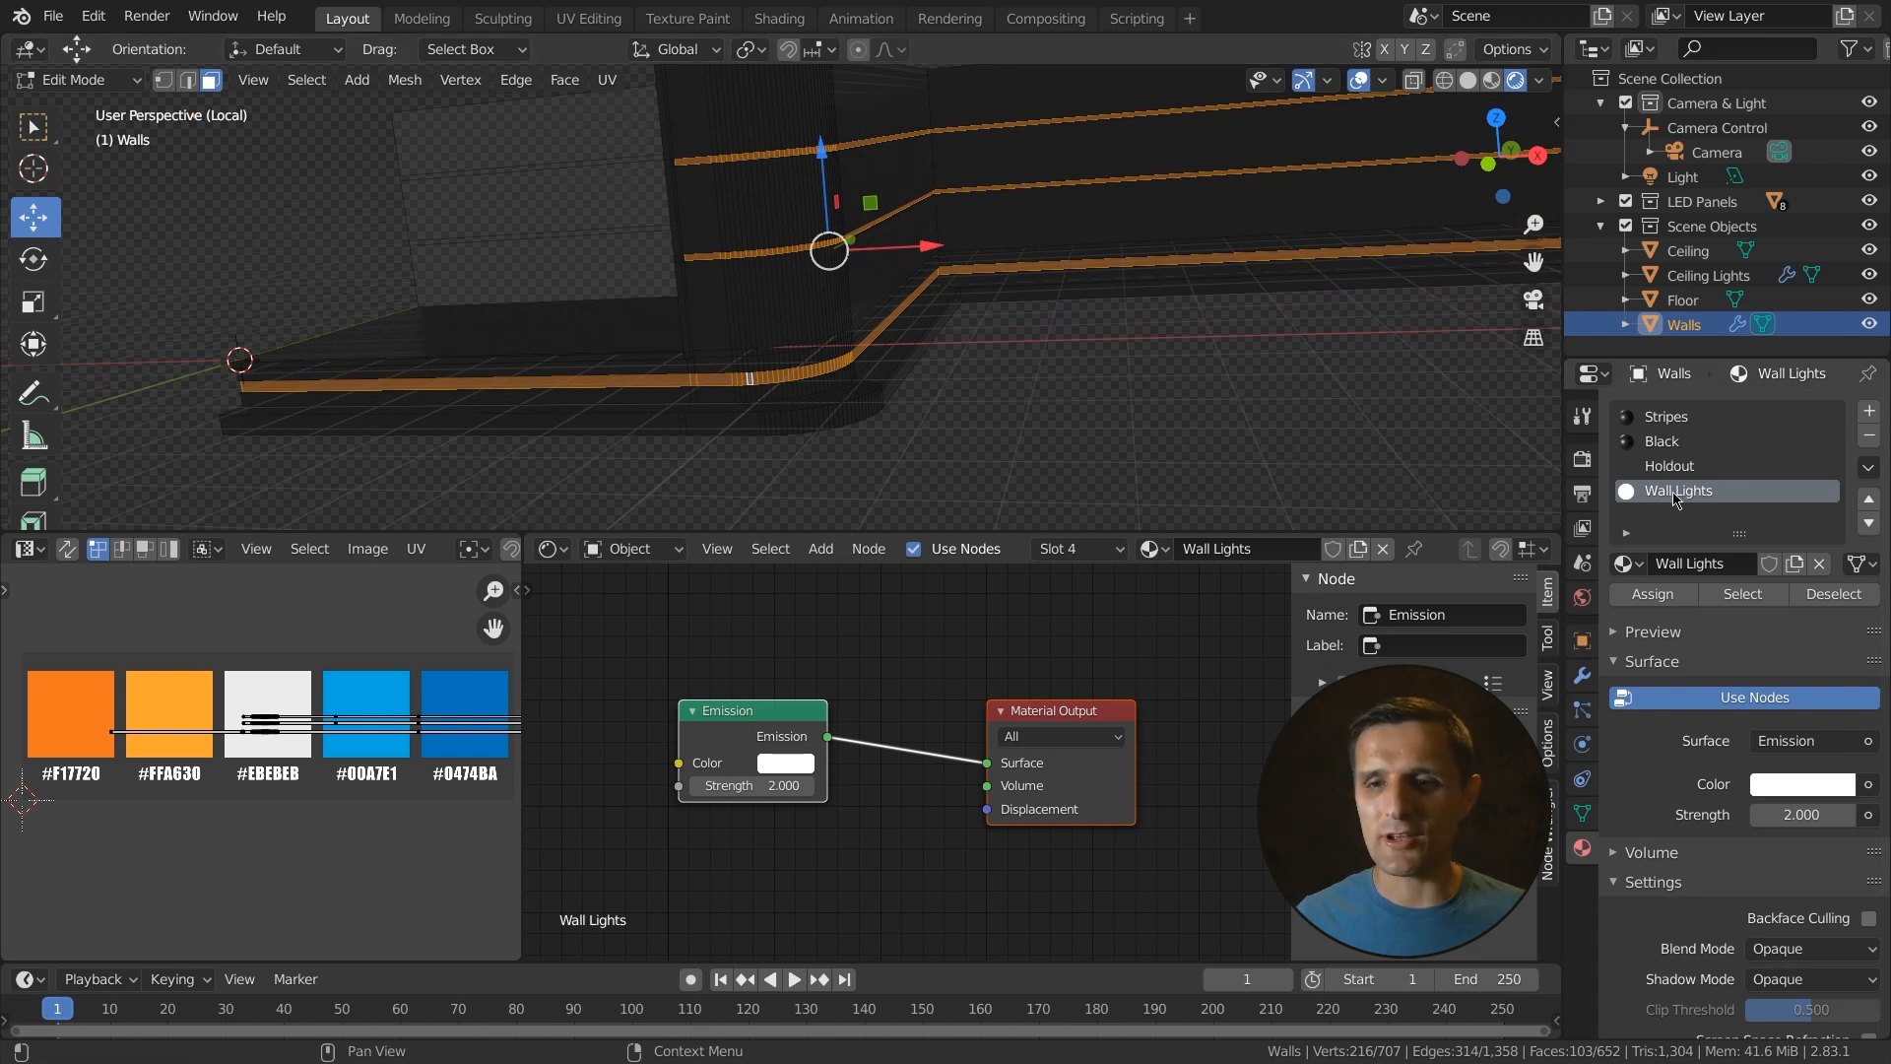
{"action": "left_click", "coordinate": [1653, 593]}
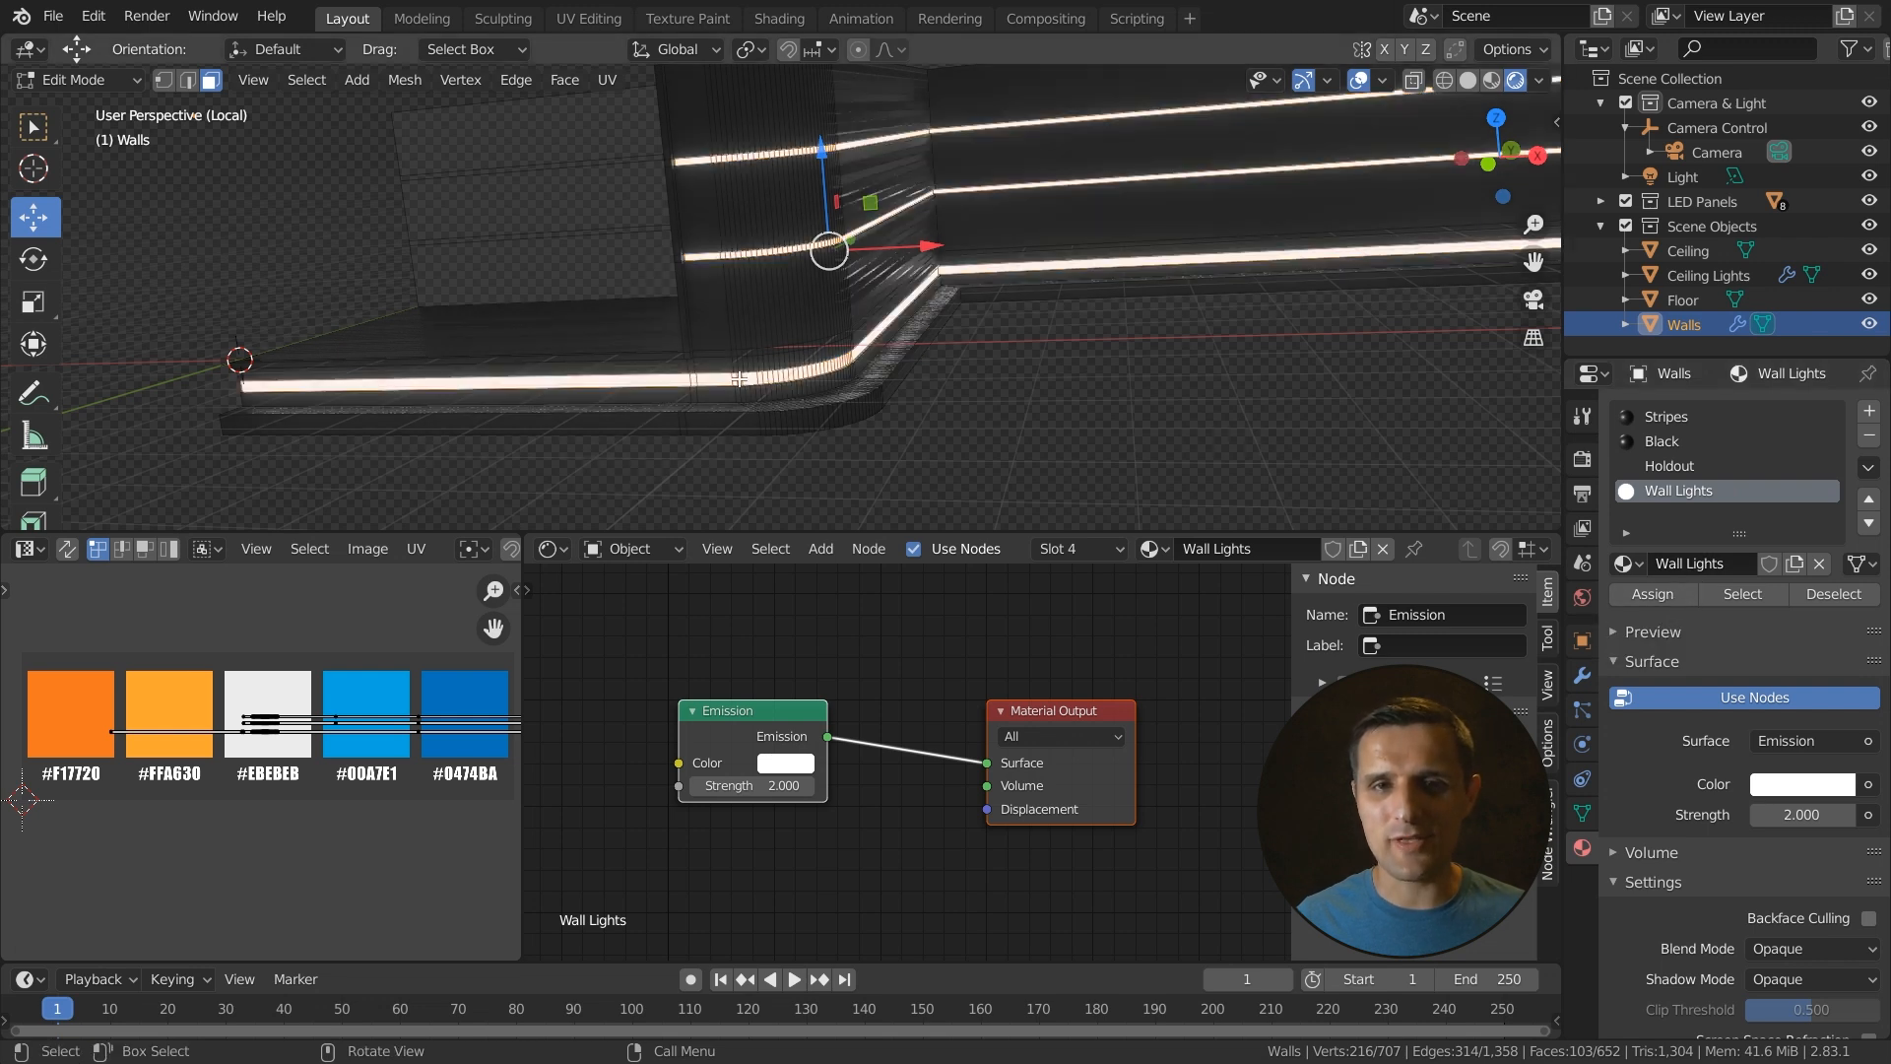
- Add Image Texture, Mapping and Texture Coordinate nodes feeding the Emission color with Node Wrangler, and rearrange the nodes
{"action": "middle_click_drag", "start_coordinate": [1065, 298], "coordinate": [1000, 366]}
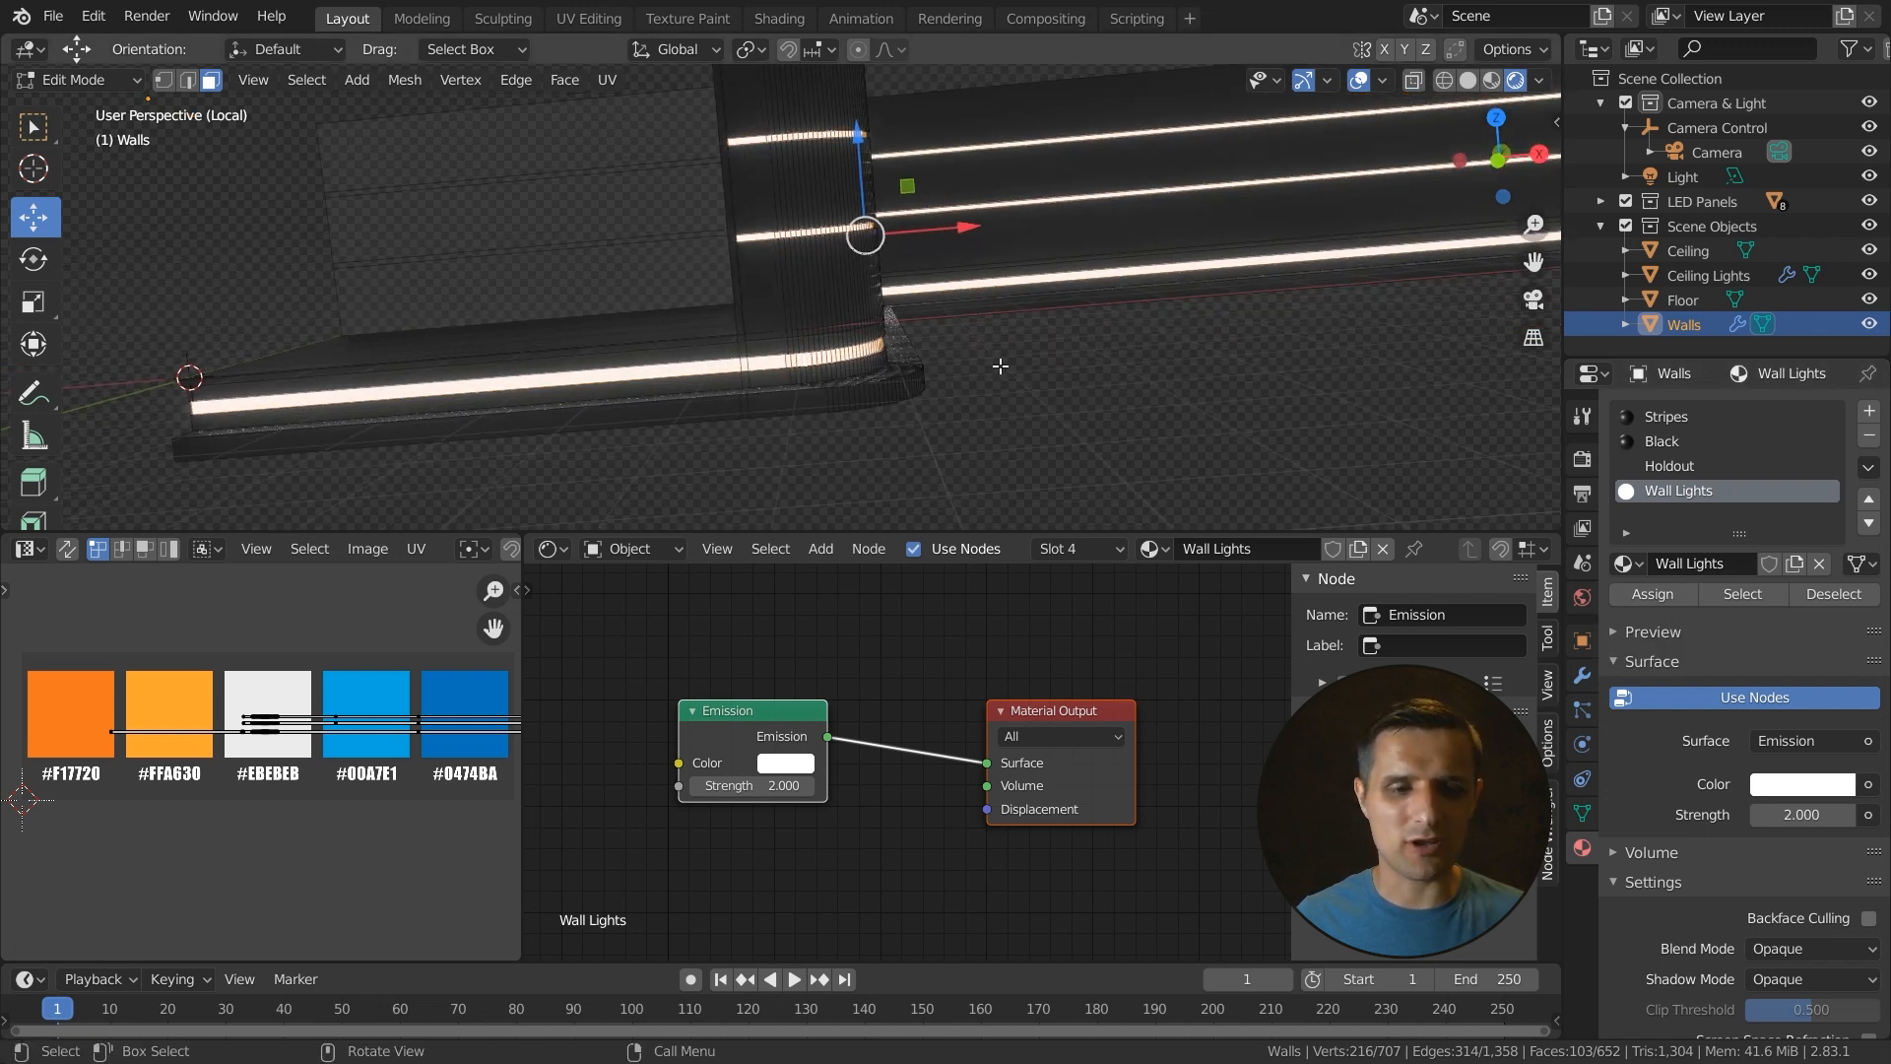
{"action": "scroll", "coordinate": [818, 716], "scroll_direction": "down", "scroll_amount": 2}
{"action": "middle_click_drag", "start_coordinate": [783, 748], "coordinate": [859, 705]}
{"action": "left_click", "coordinate": [850, 663]}
{"action": "left_click", "coordinate": [848, 688]}
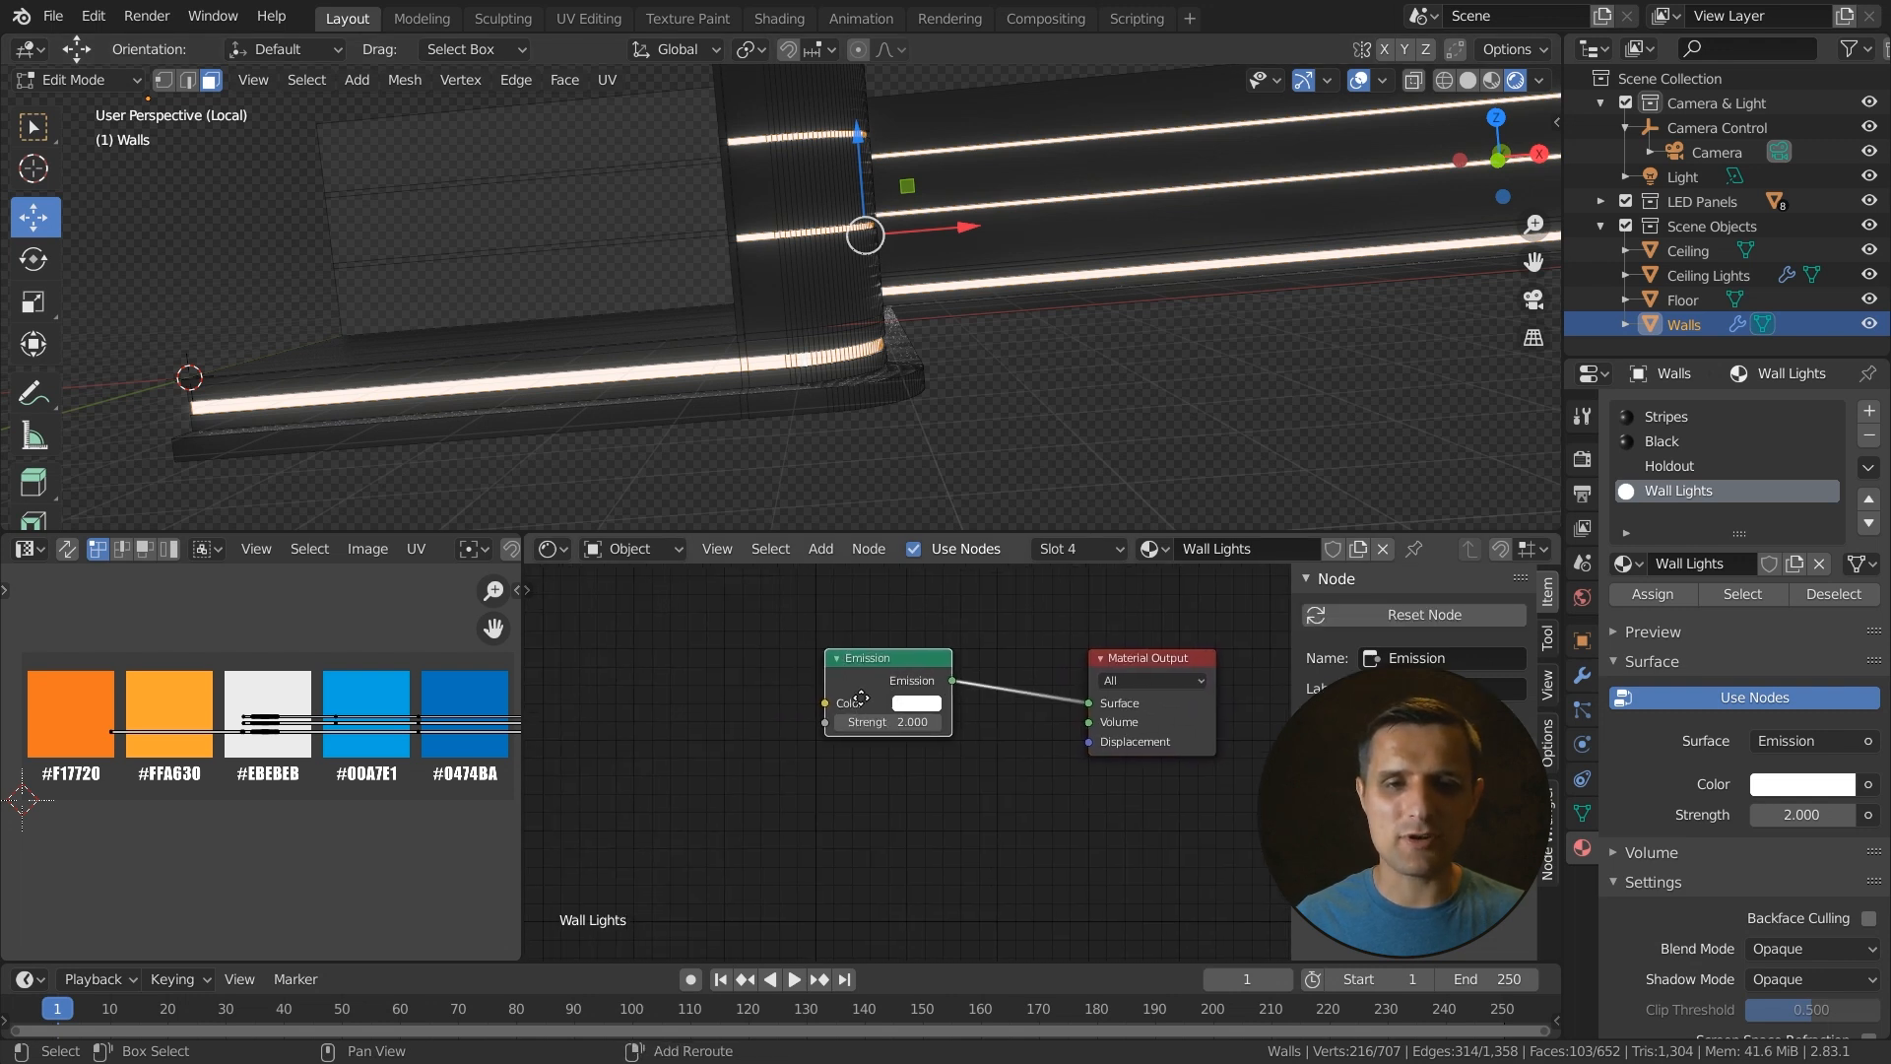
{"action": "key", "text": "ctrl+t"}
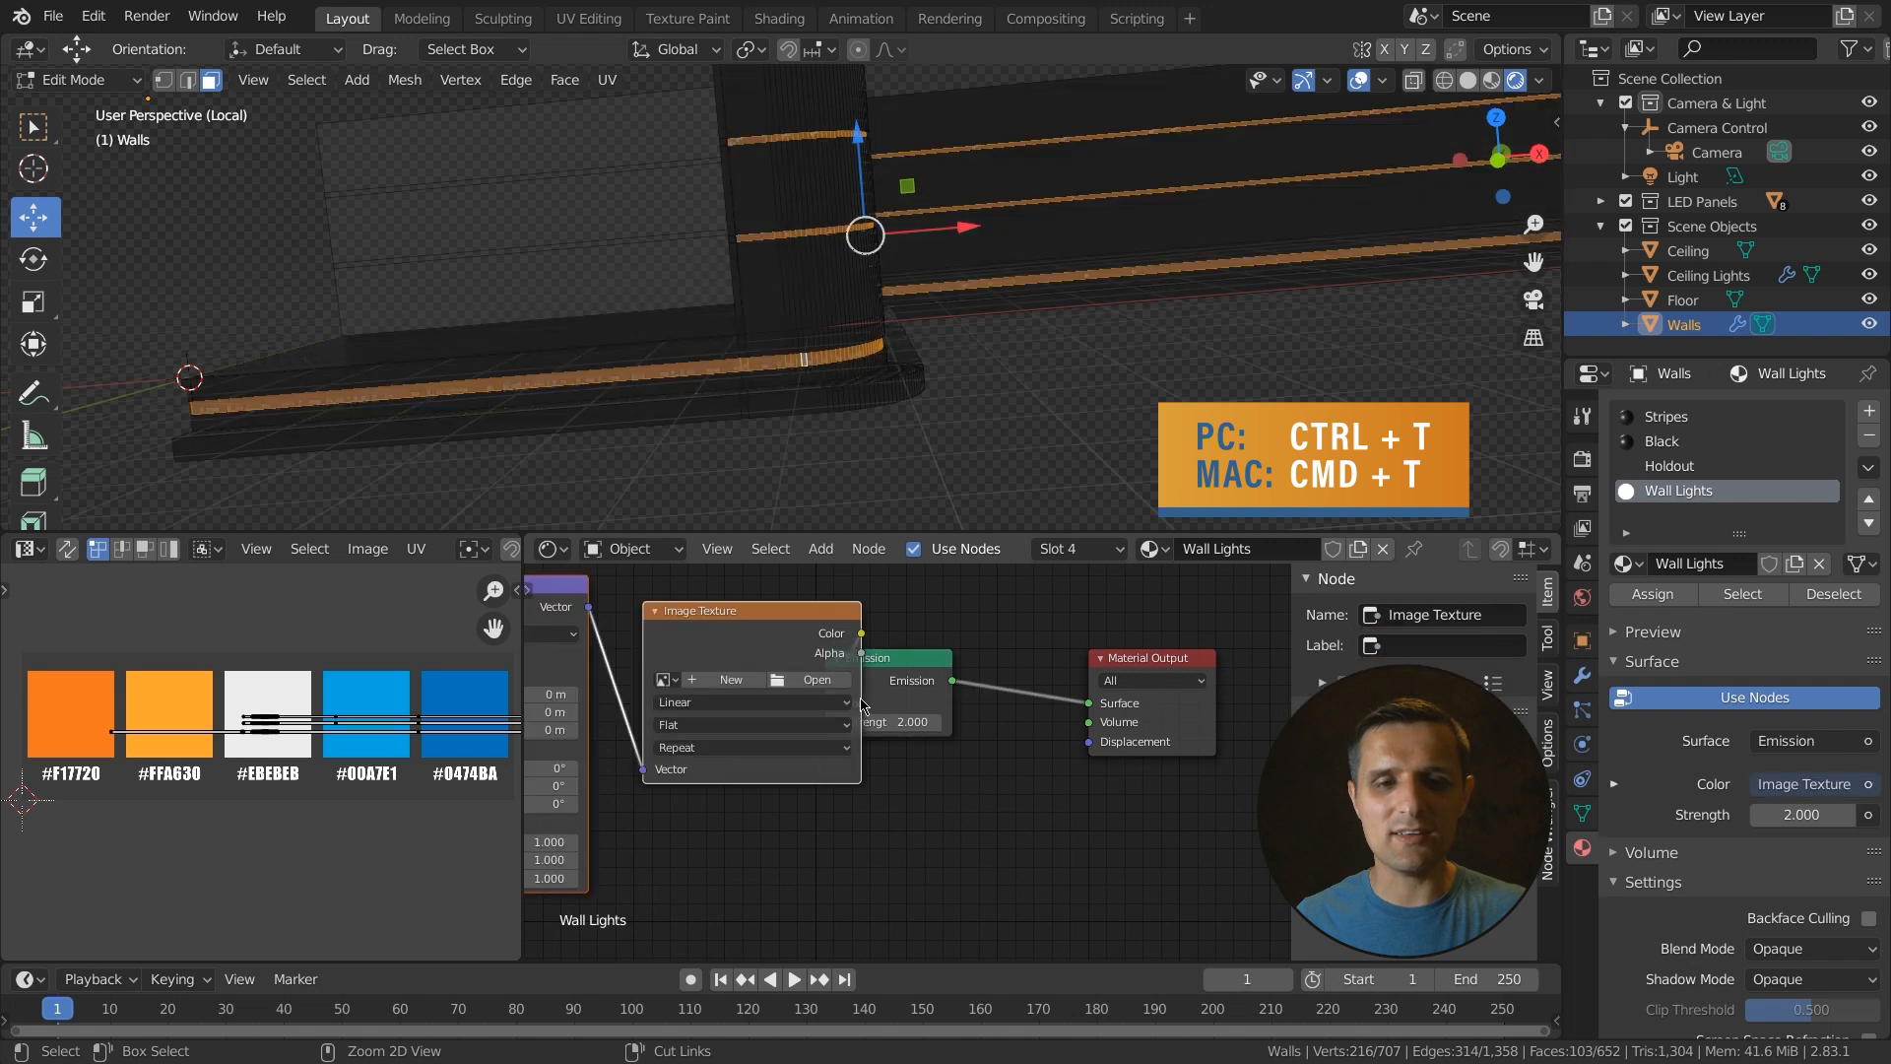
{"action": "scroll", "coordinate": [899, 753], "scroll_direction": "down", "scroll_amount": 3}
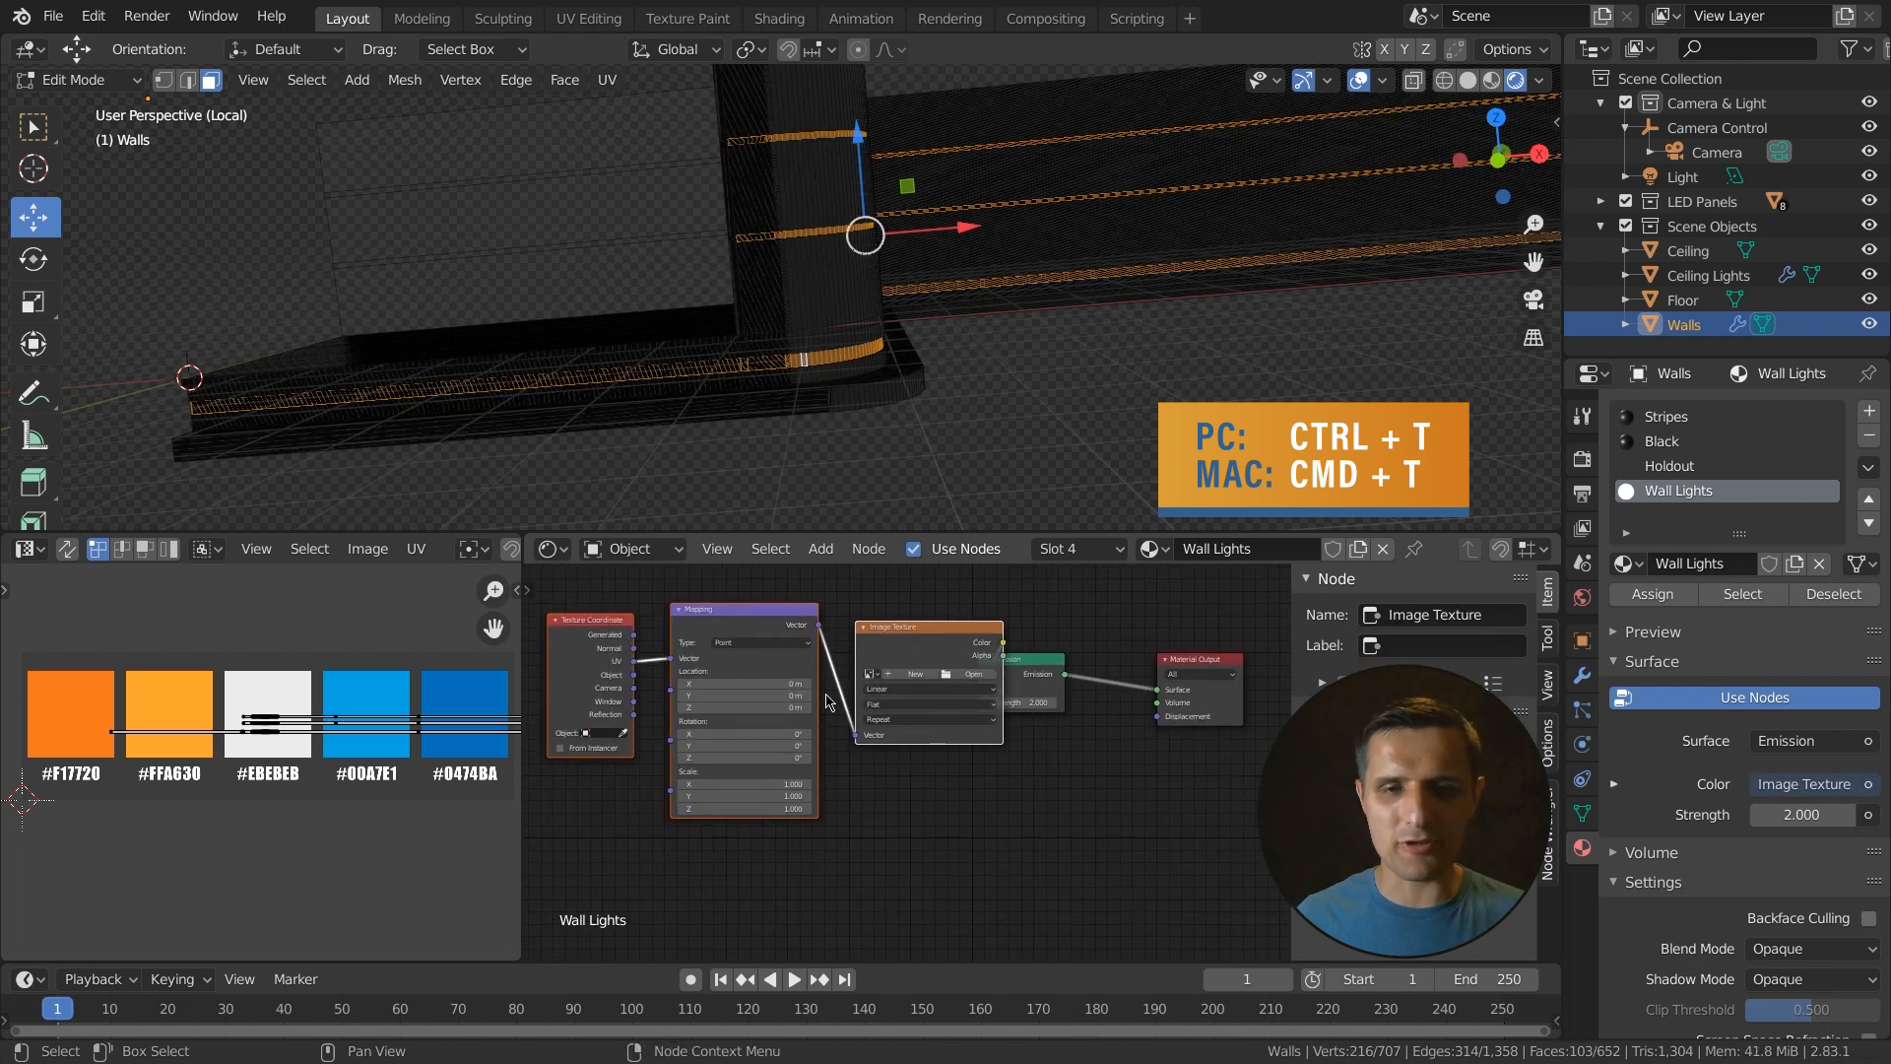
{"action": "key", "text": "g"}
{"action": "left_click", "coordinate": [928, 629]}
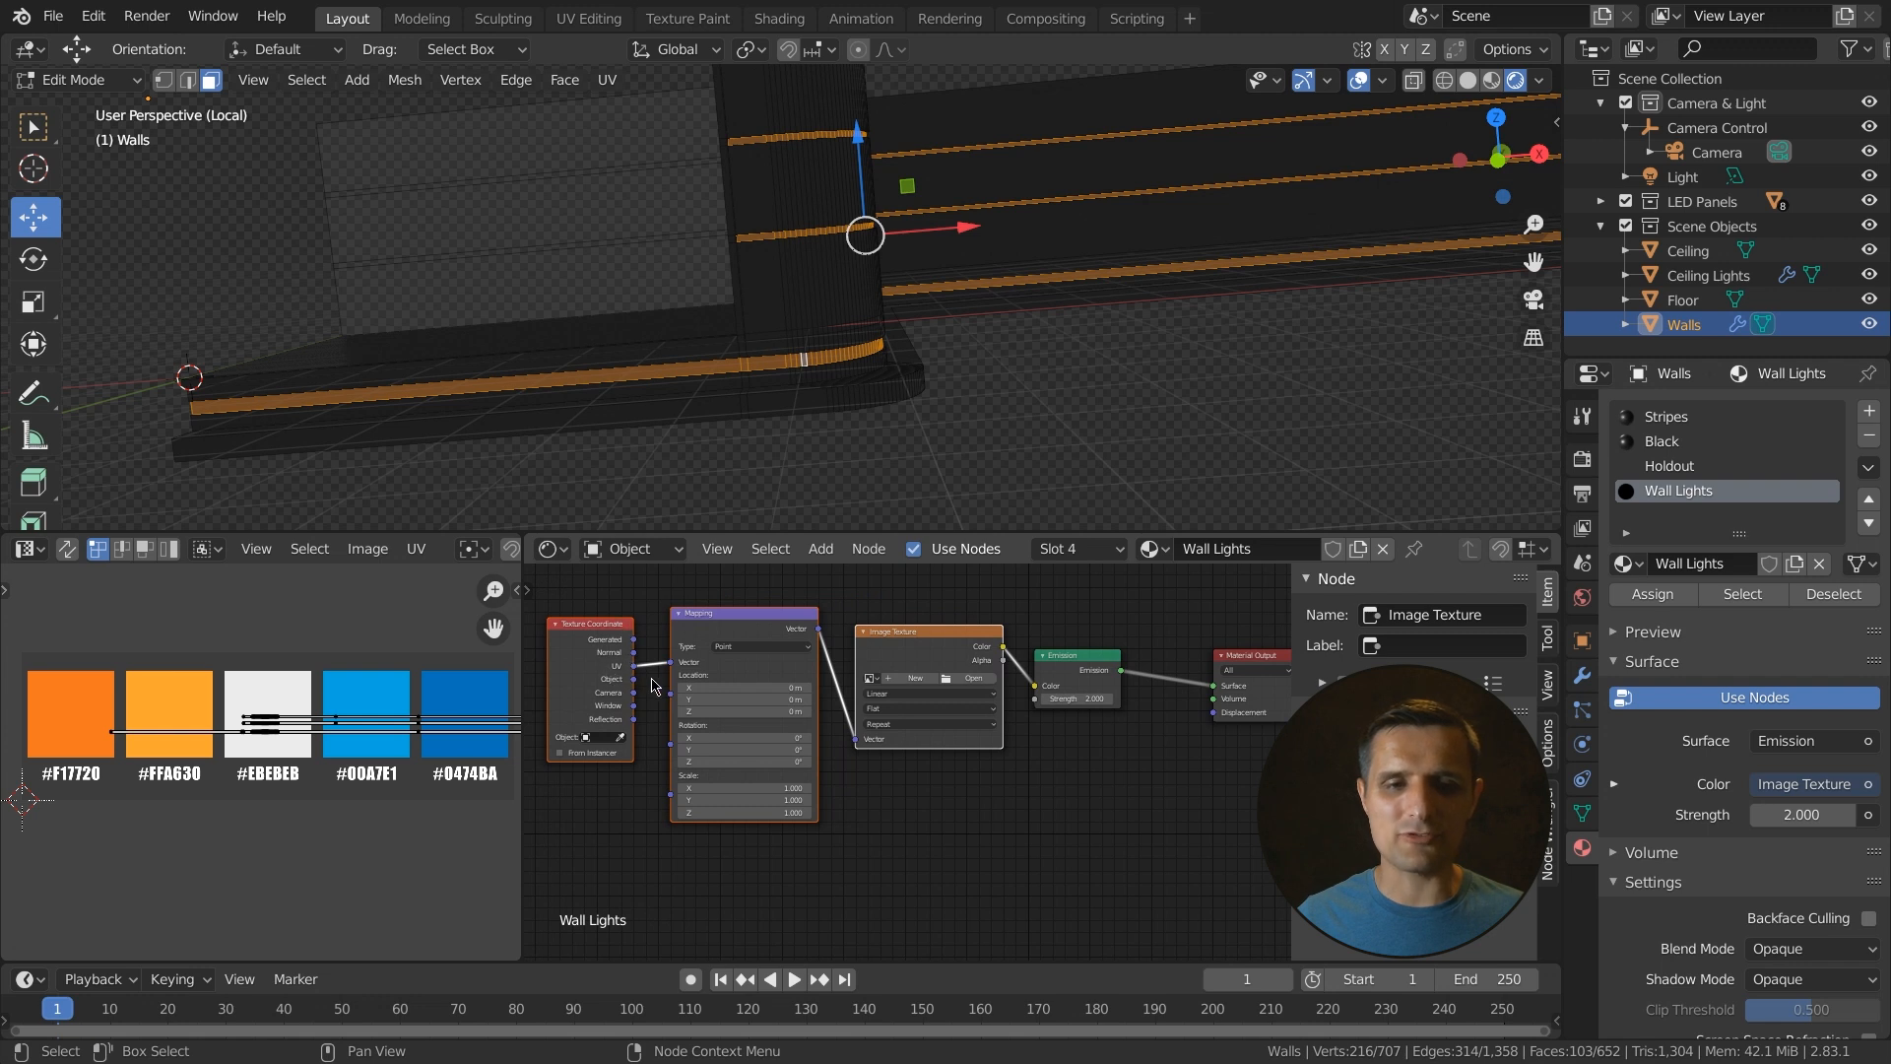
{"action": "left_click", "coordinate": [726, 626]}
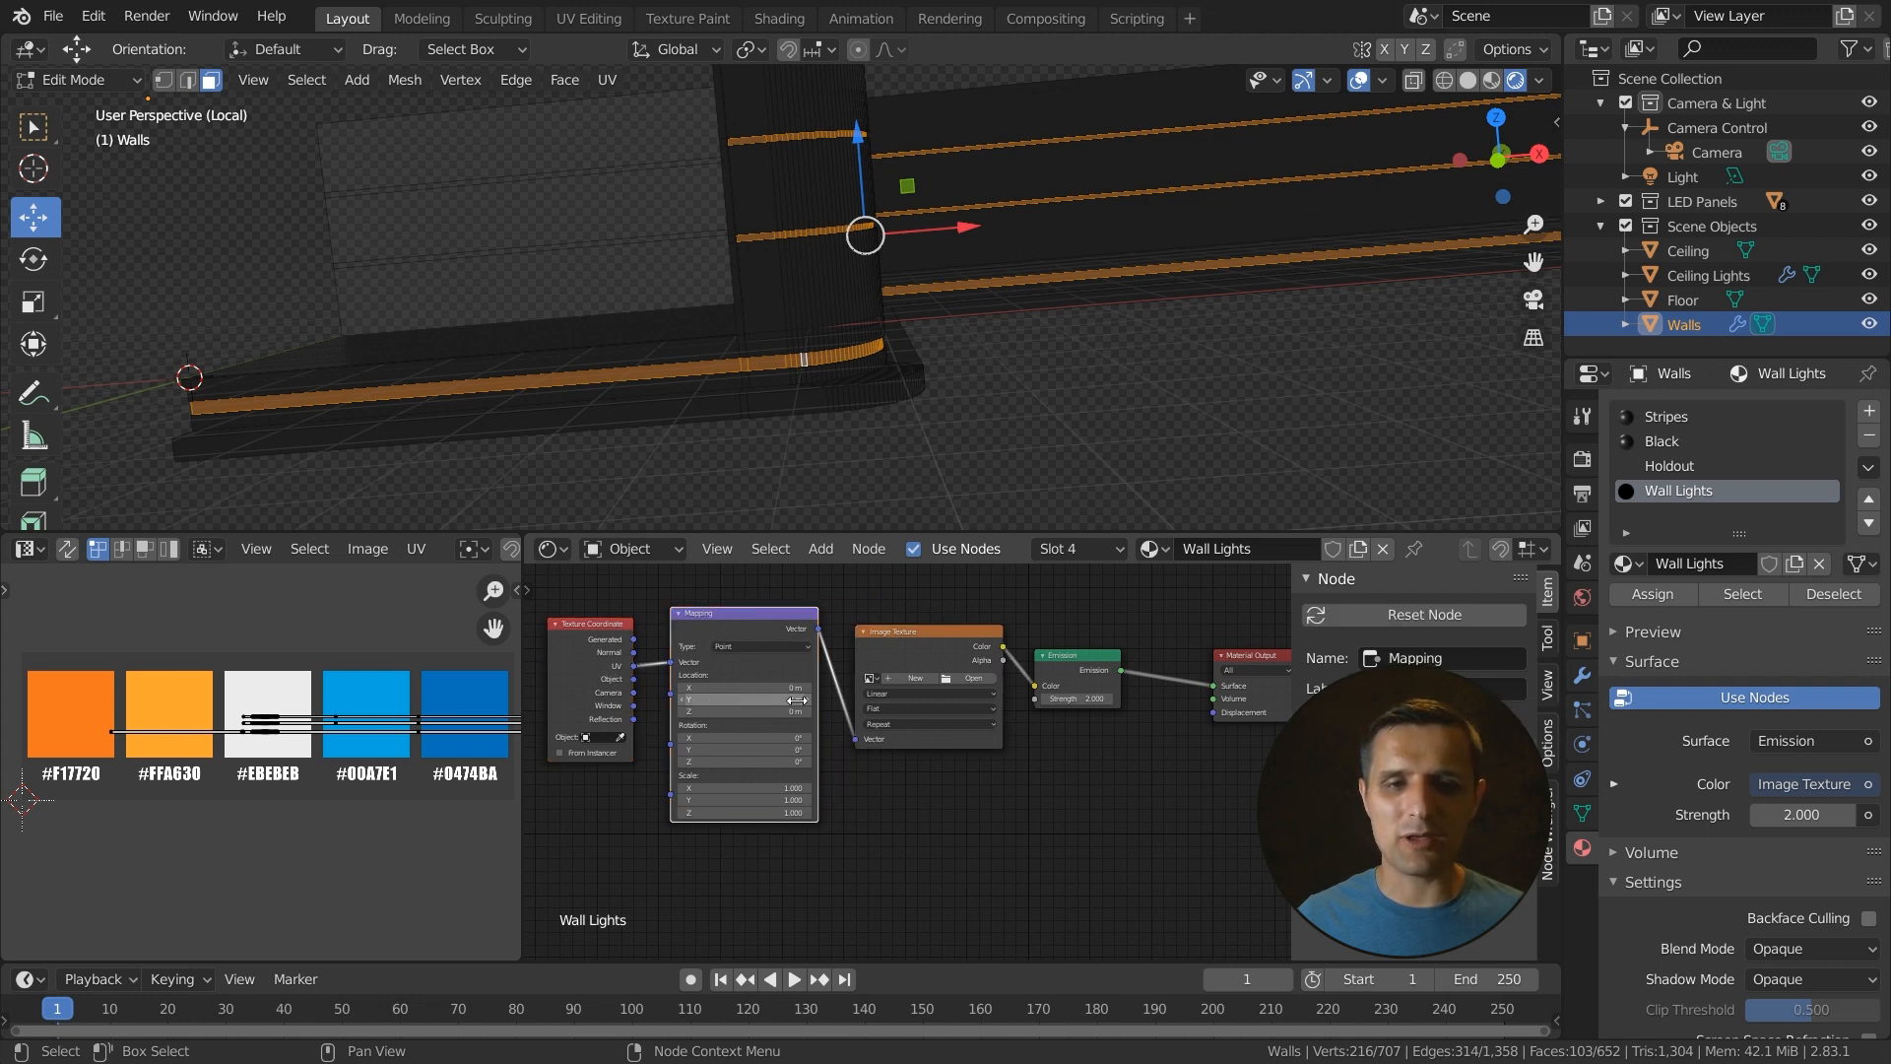
- Load the Arrow.png image from the Tutorial Assets IMAGES folder into the Image Texture node
{"action": "left_click", "coordinate": [926, 652]}
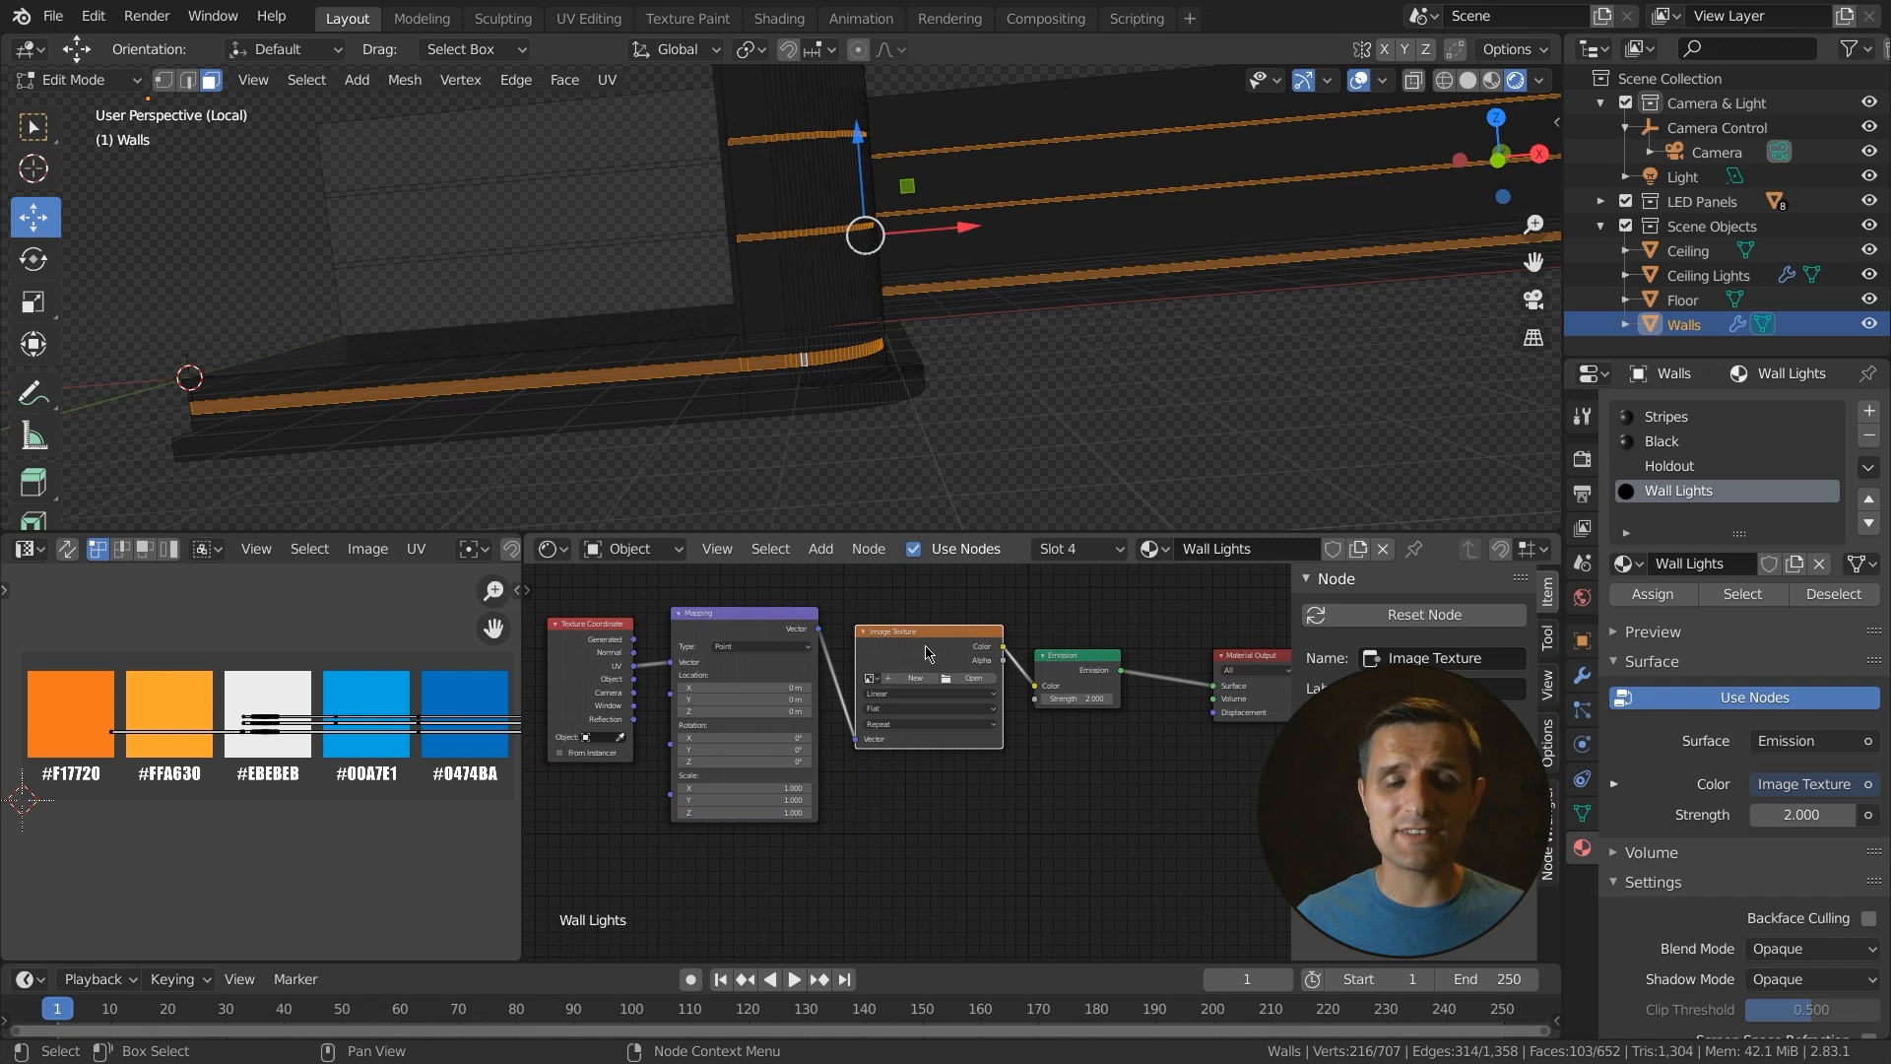
{"action": "scroll", "coordinate": [931, 667], "scroll_direction": "up", "scroll_amount": 3}
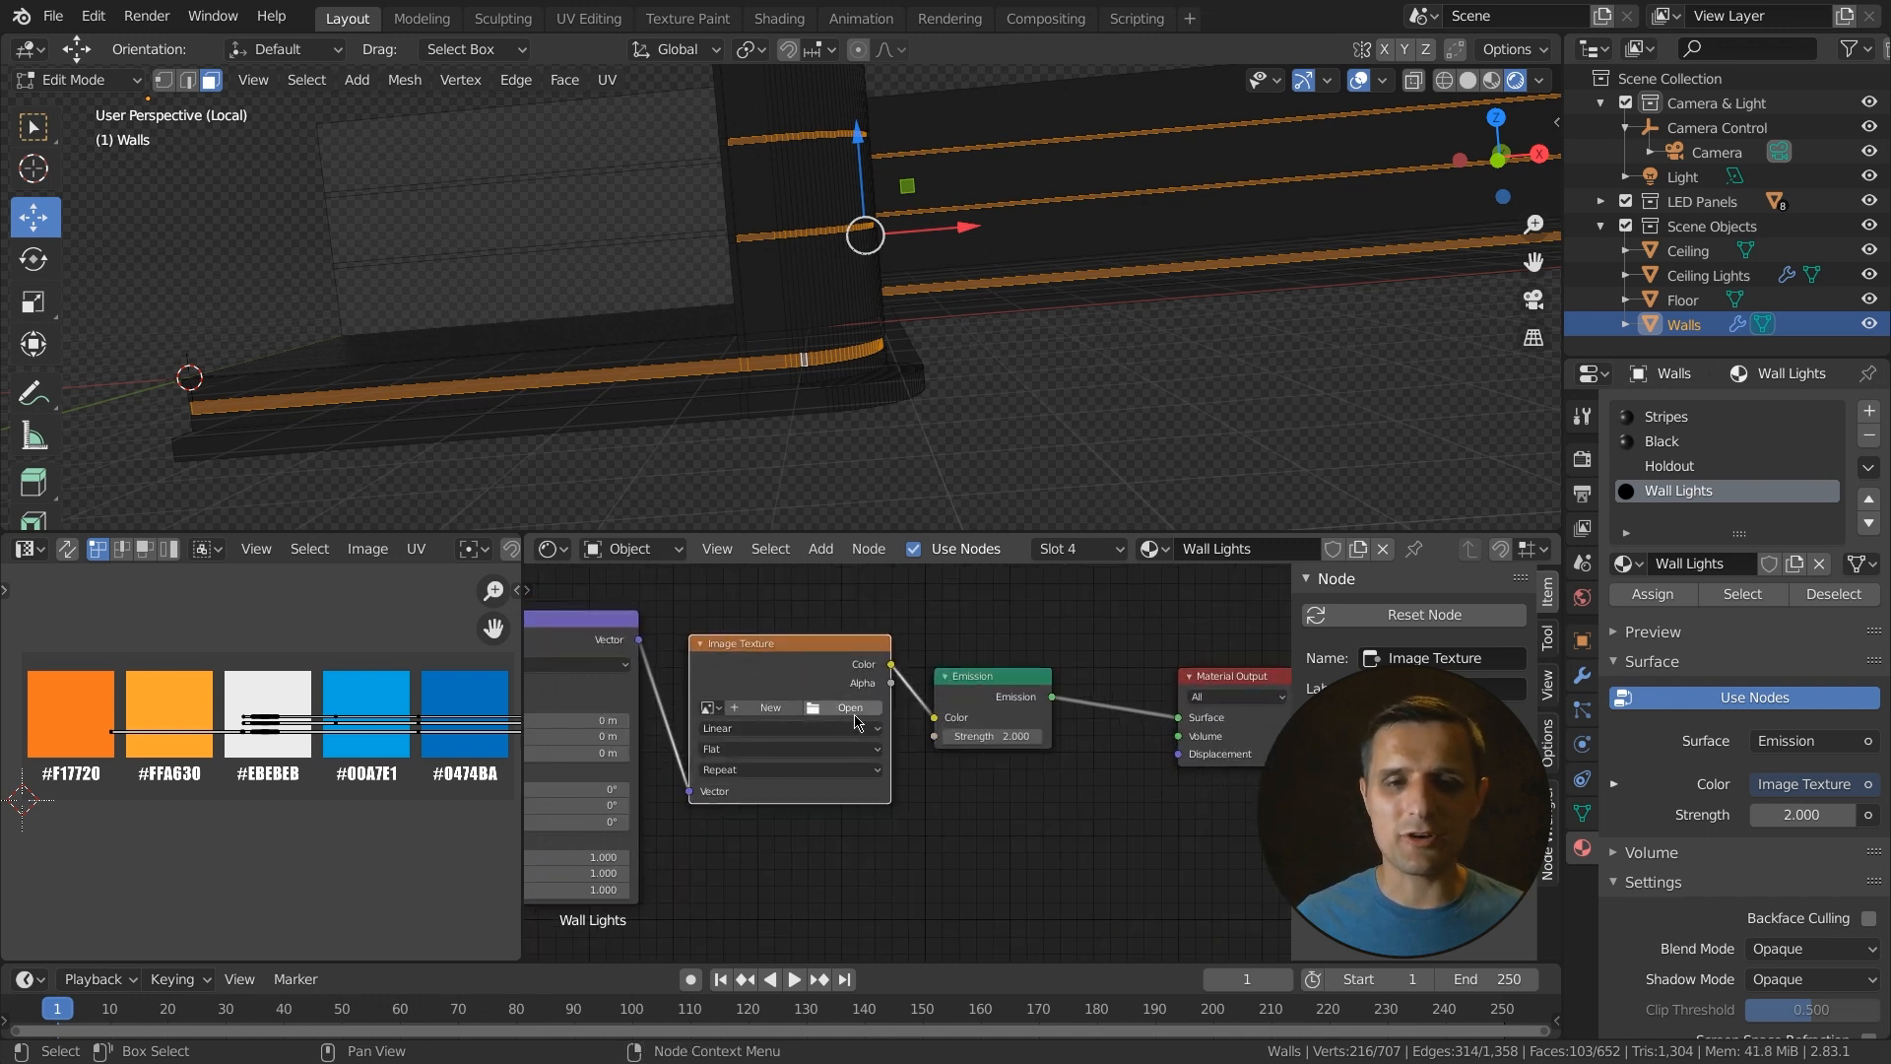
{"action": "left_click", "coordinate": [853, 707]}
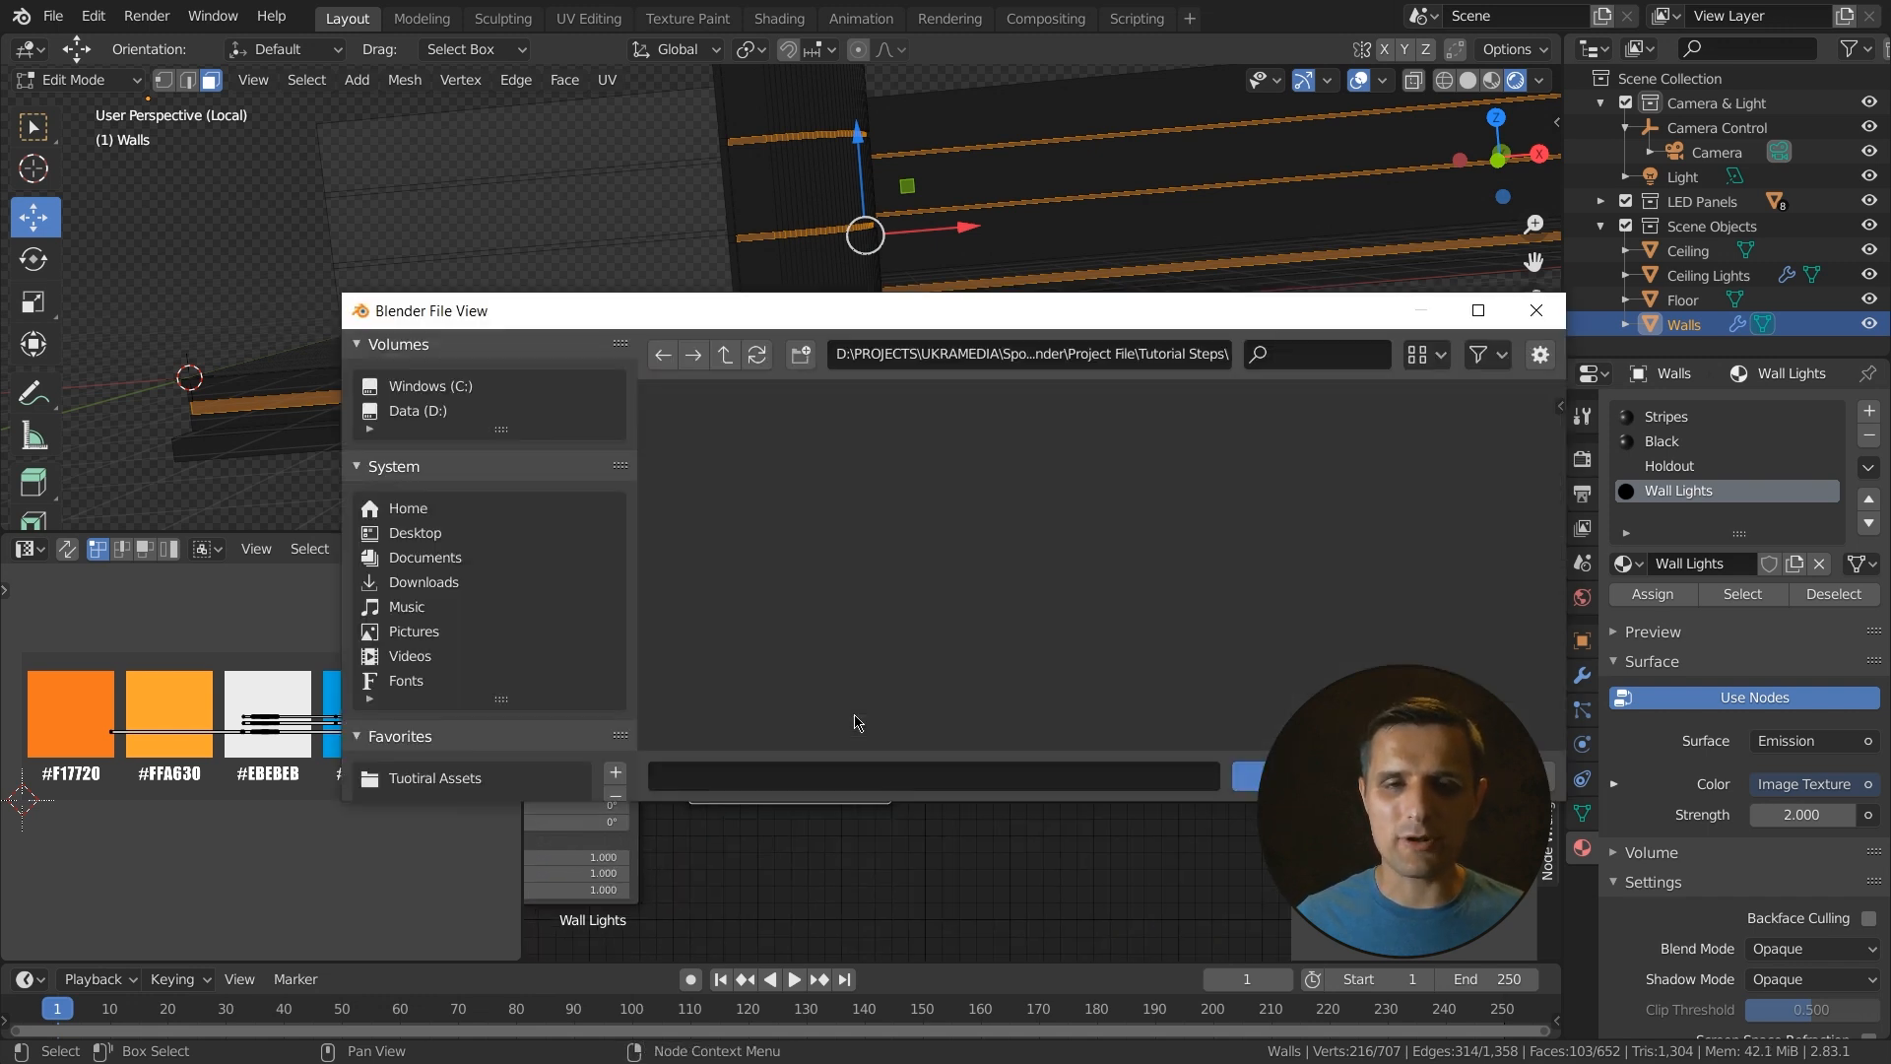
{"action": "left_click", "coordinate": [435, 778]}
{"action": "double_click", "coordinate": [1083, 526]}
{"action": "left_click", "coordinate": [839, 517]}
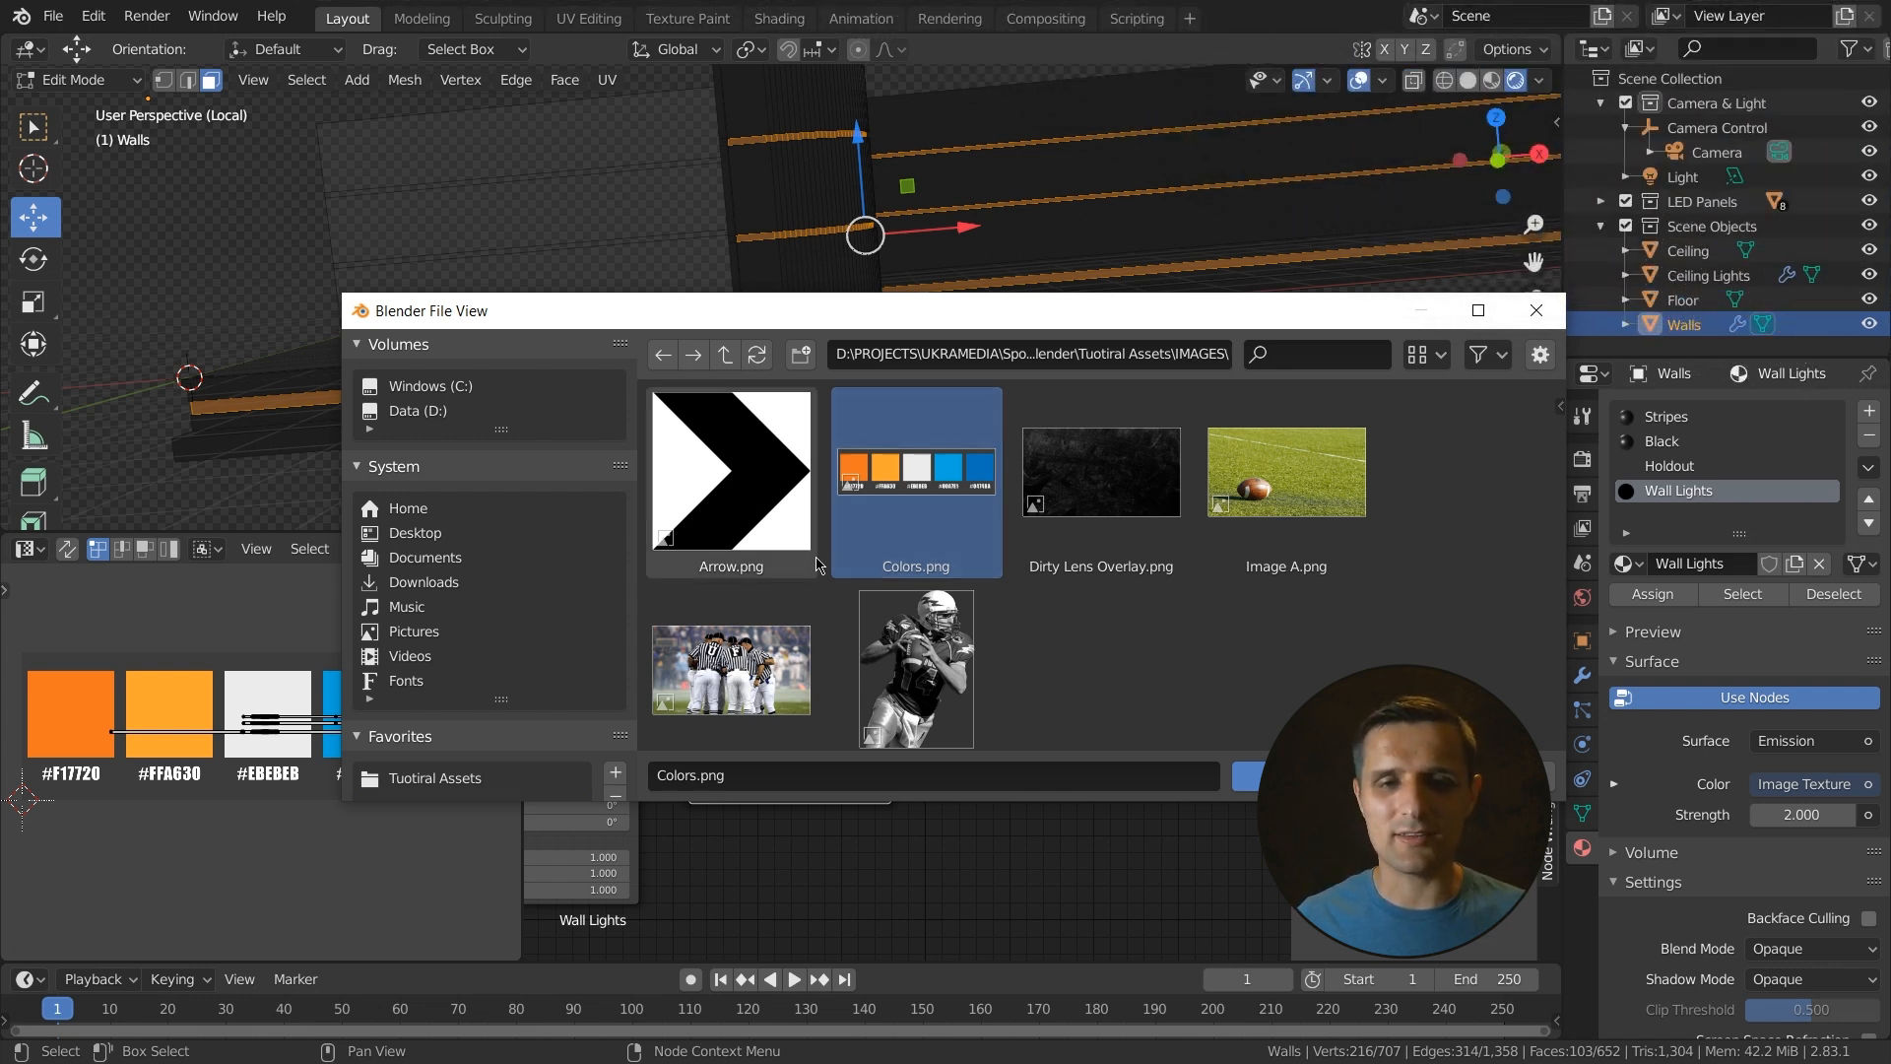
{"action": "left_click", "coordinate": [753, 512]}
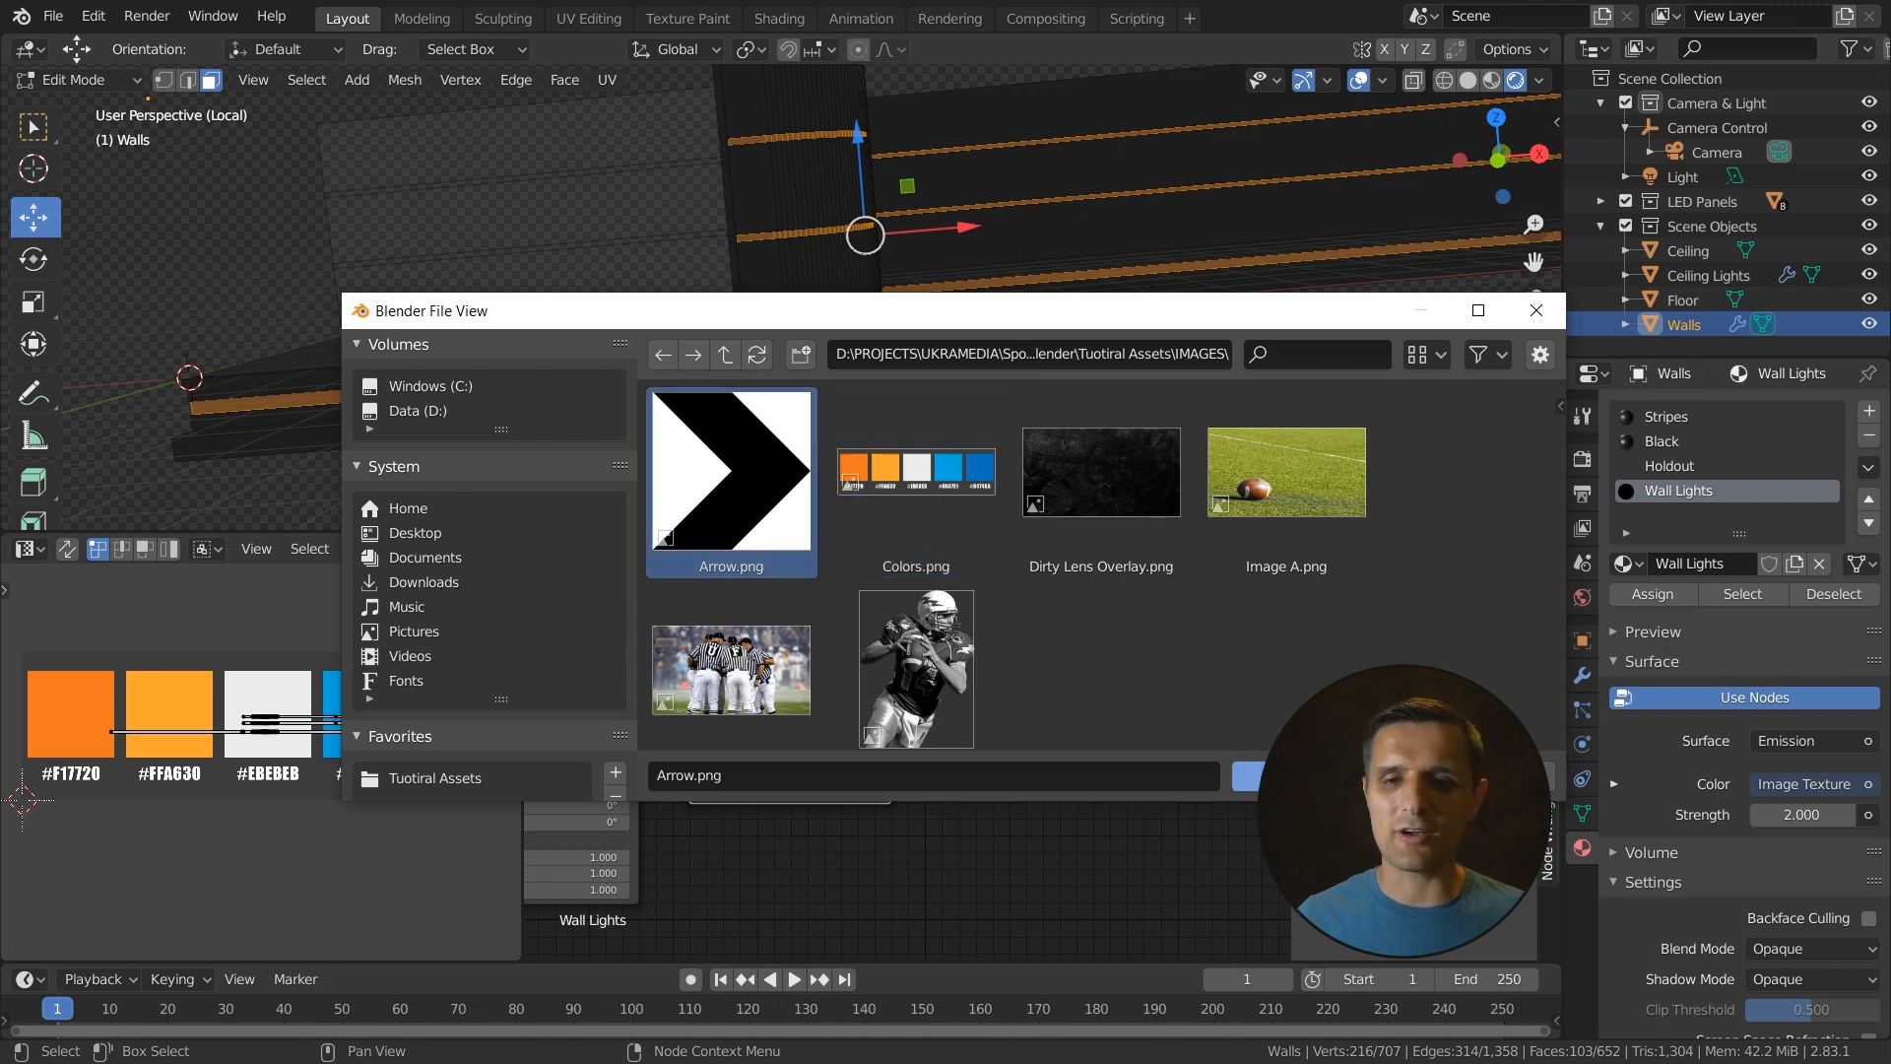
{"action": "left_click", "coordinate": [1246, 775]}
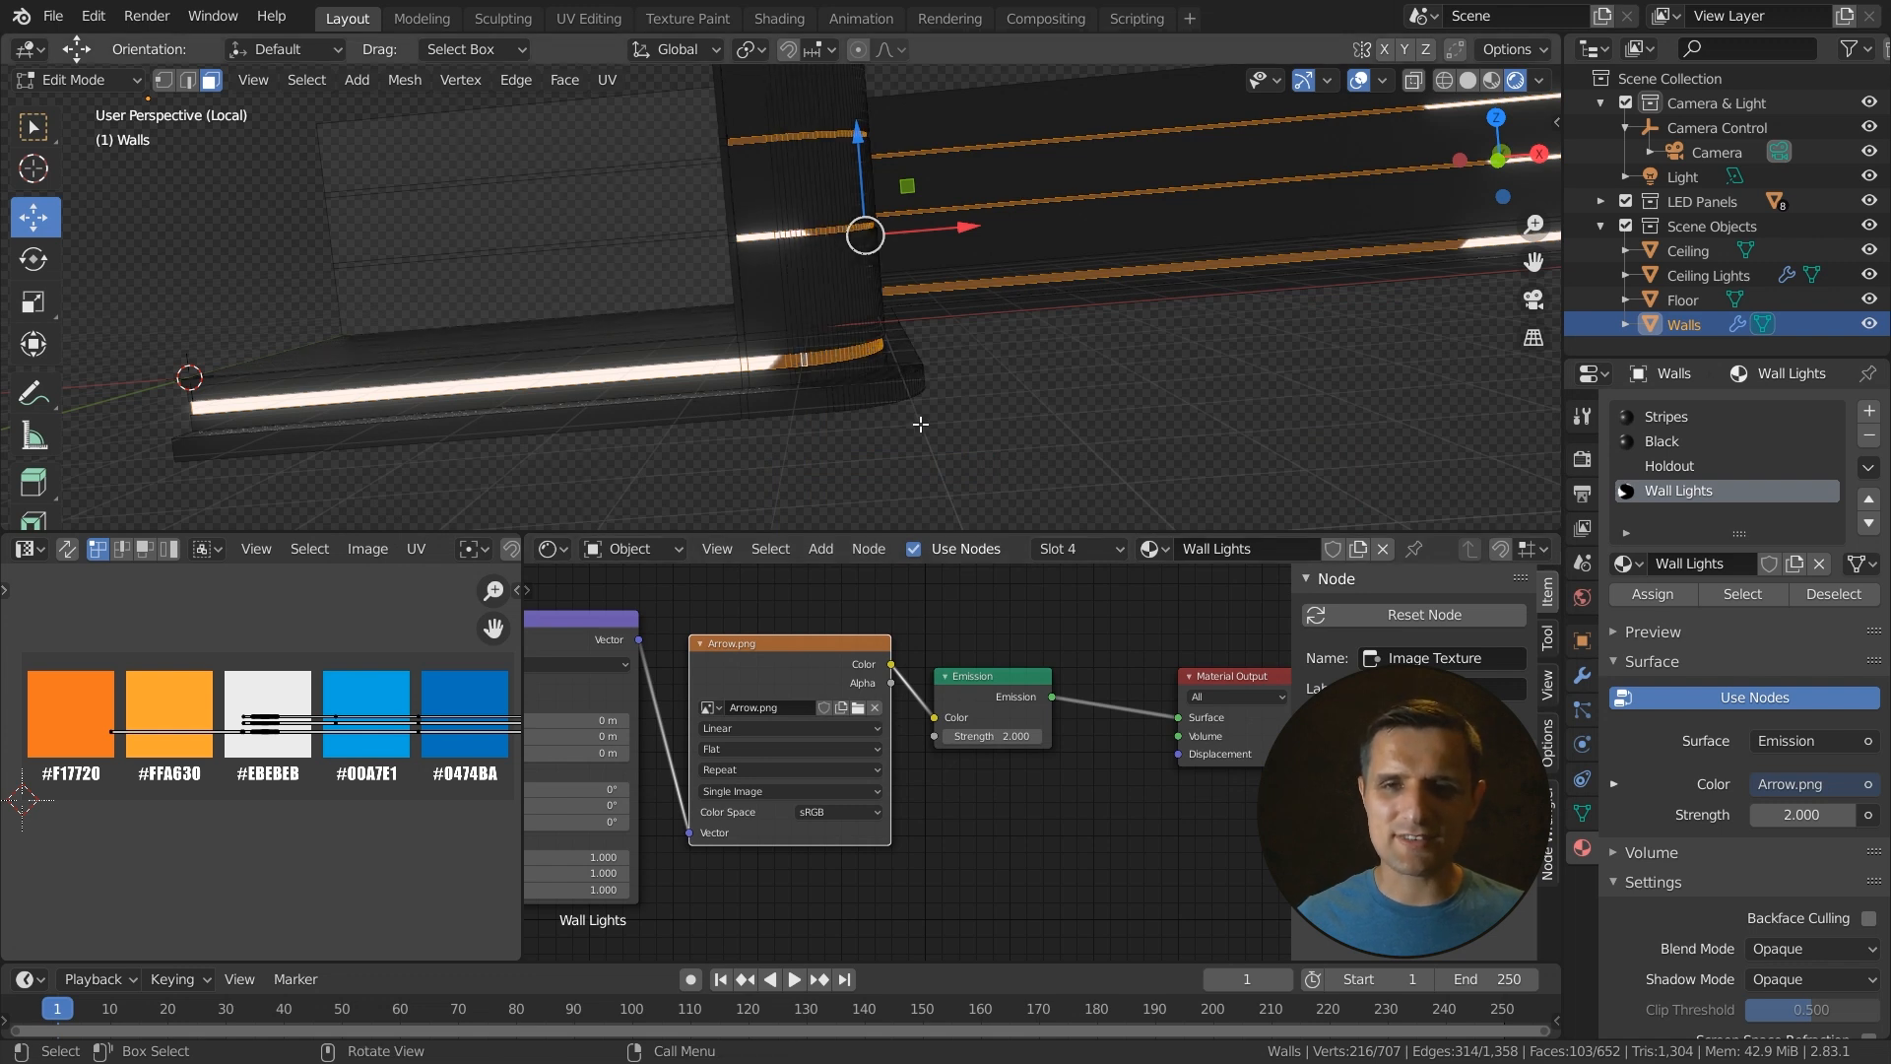
- Set the Mapping node's scale to 50 on X, Y and Z to repeat the arrows along the strips
{"action": "scroll", "coordinate": [921, 424], "scroll_direction": "down", "scroll_amount": 5}
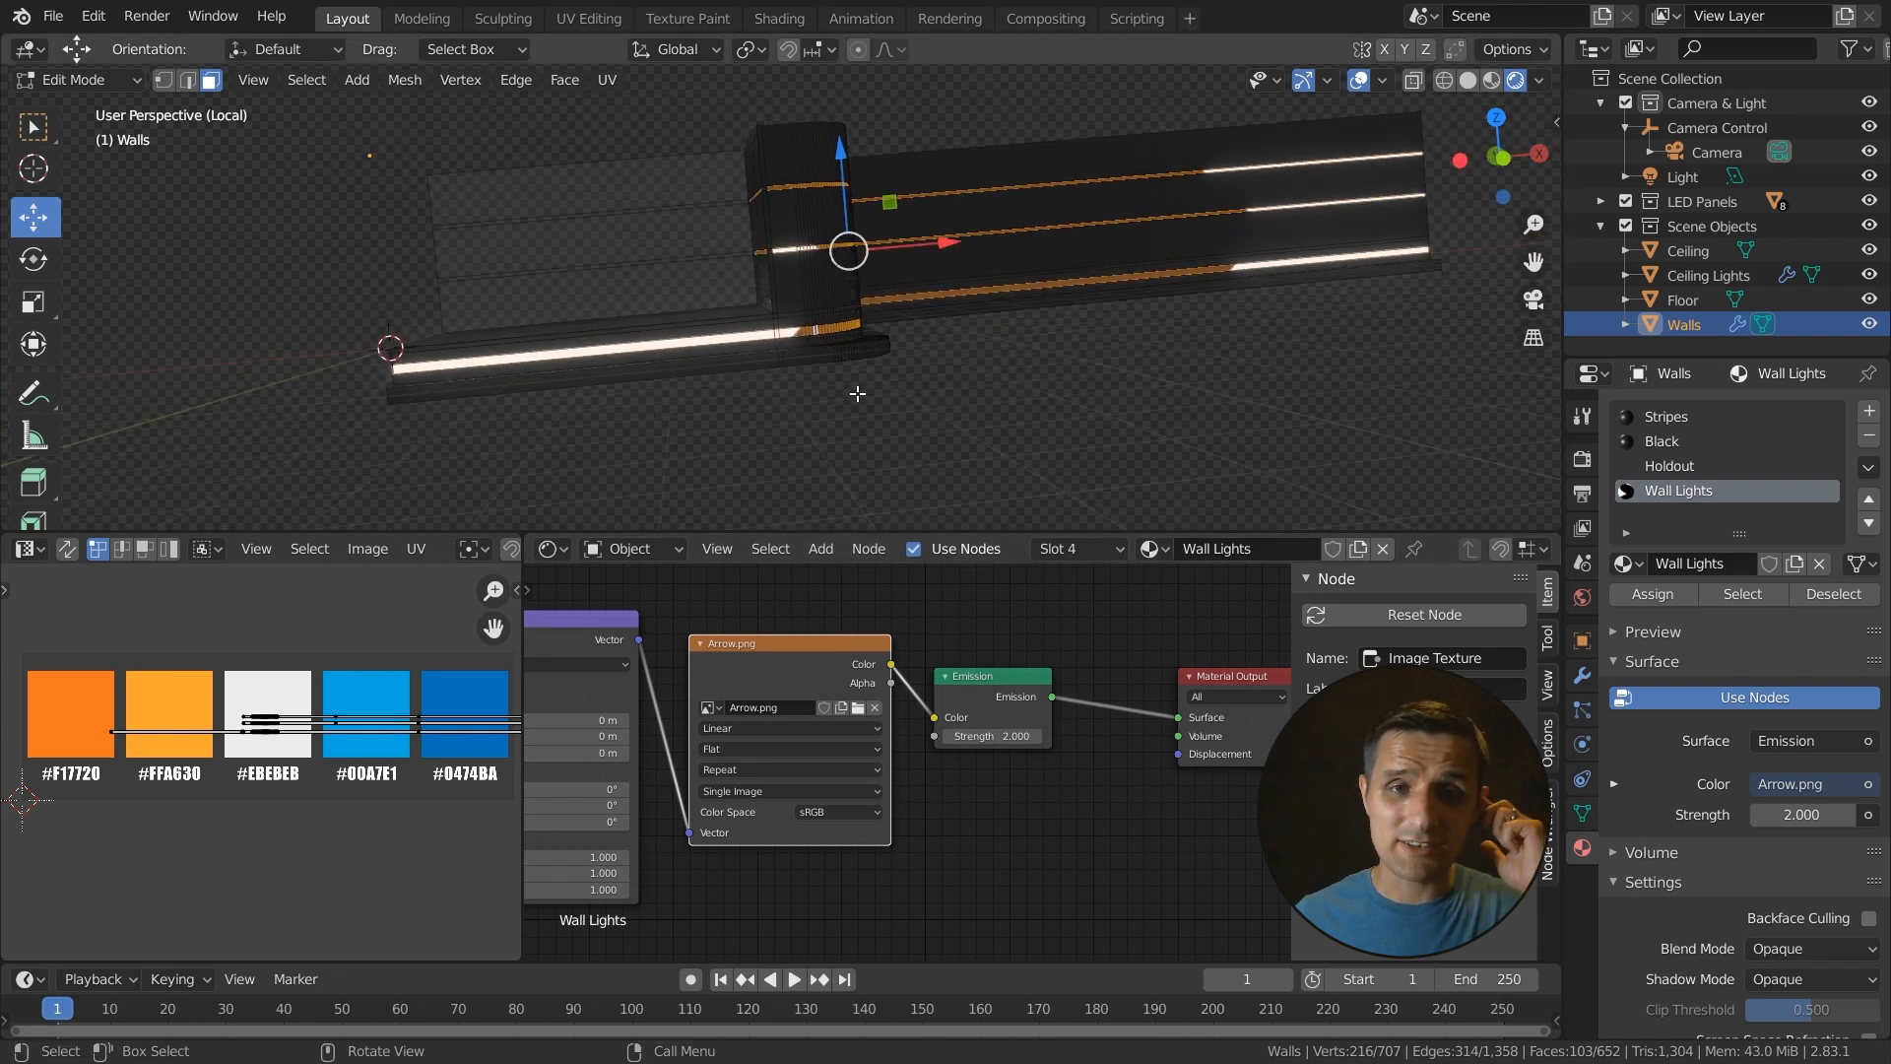
{"action": "scroll", "coordinate": [864, 392], "scroll_direction": "up", "scroll_amount": 3}
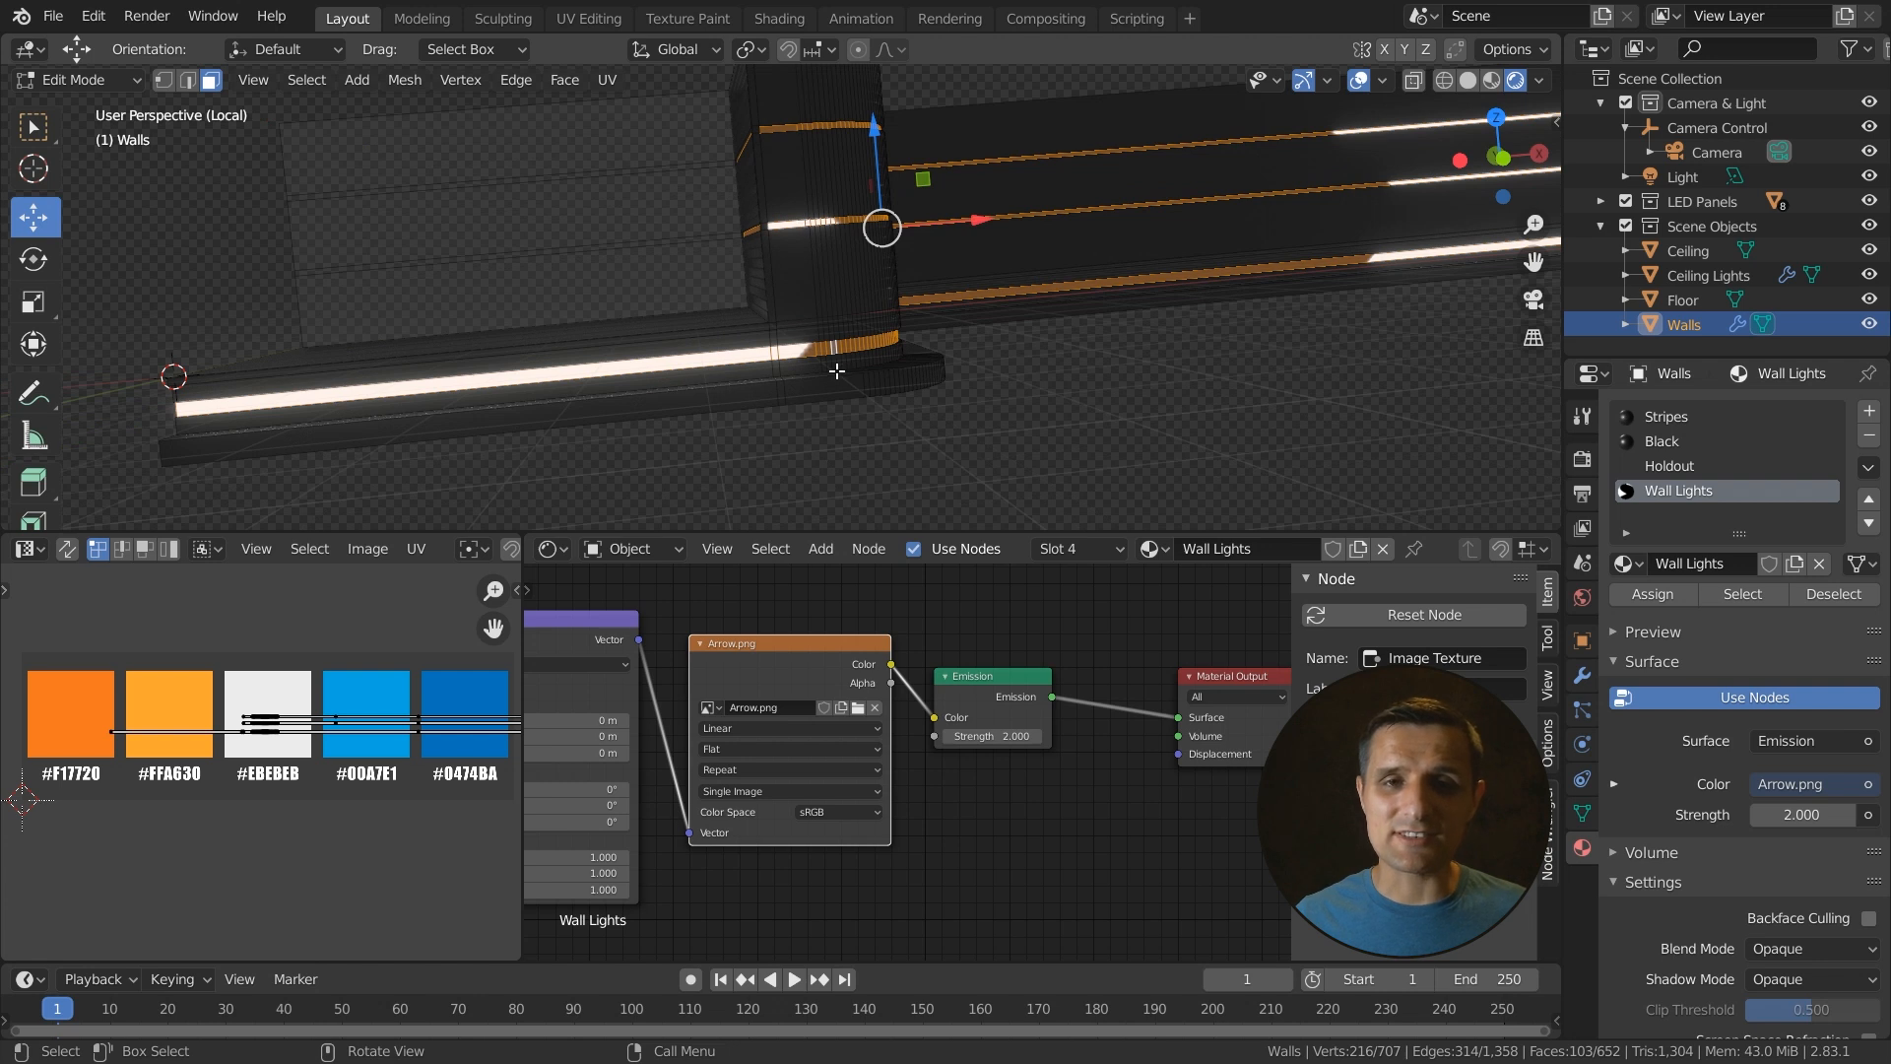
{"action": "middle_click_drag", "start_coordinate": [678, 742], "coordinate": [819, 710]}
{"action": "scroll", "coordinate": [819, 710], "scroll_direction": "up", "scroll_amount": 1}
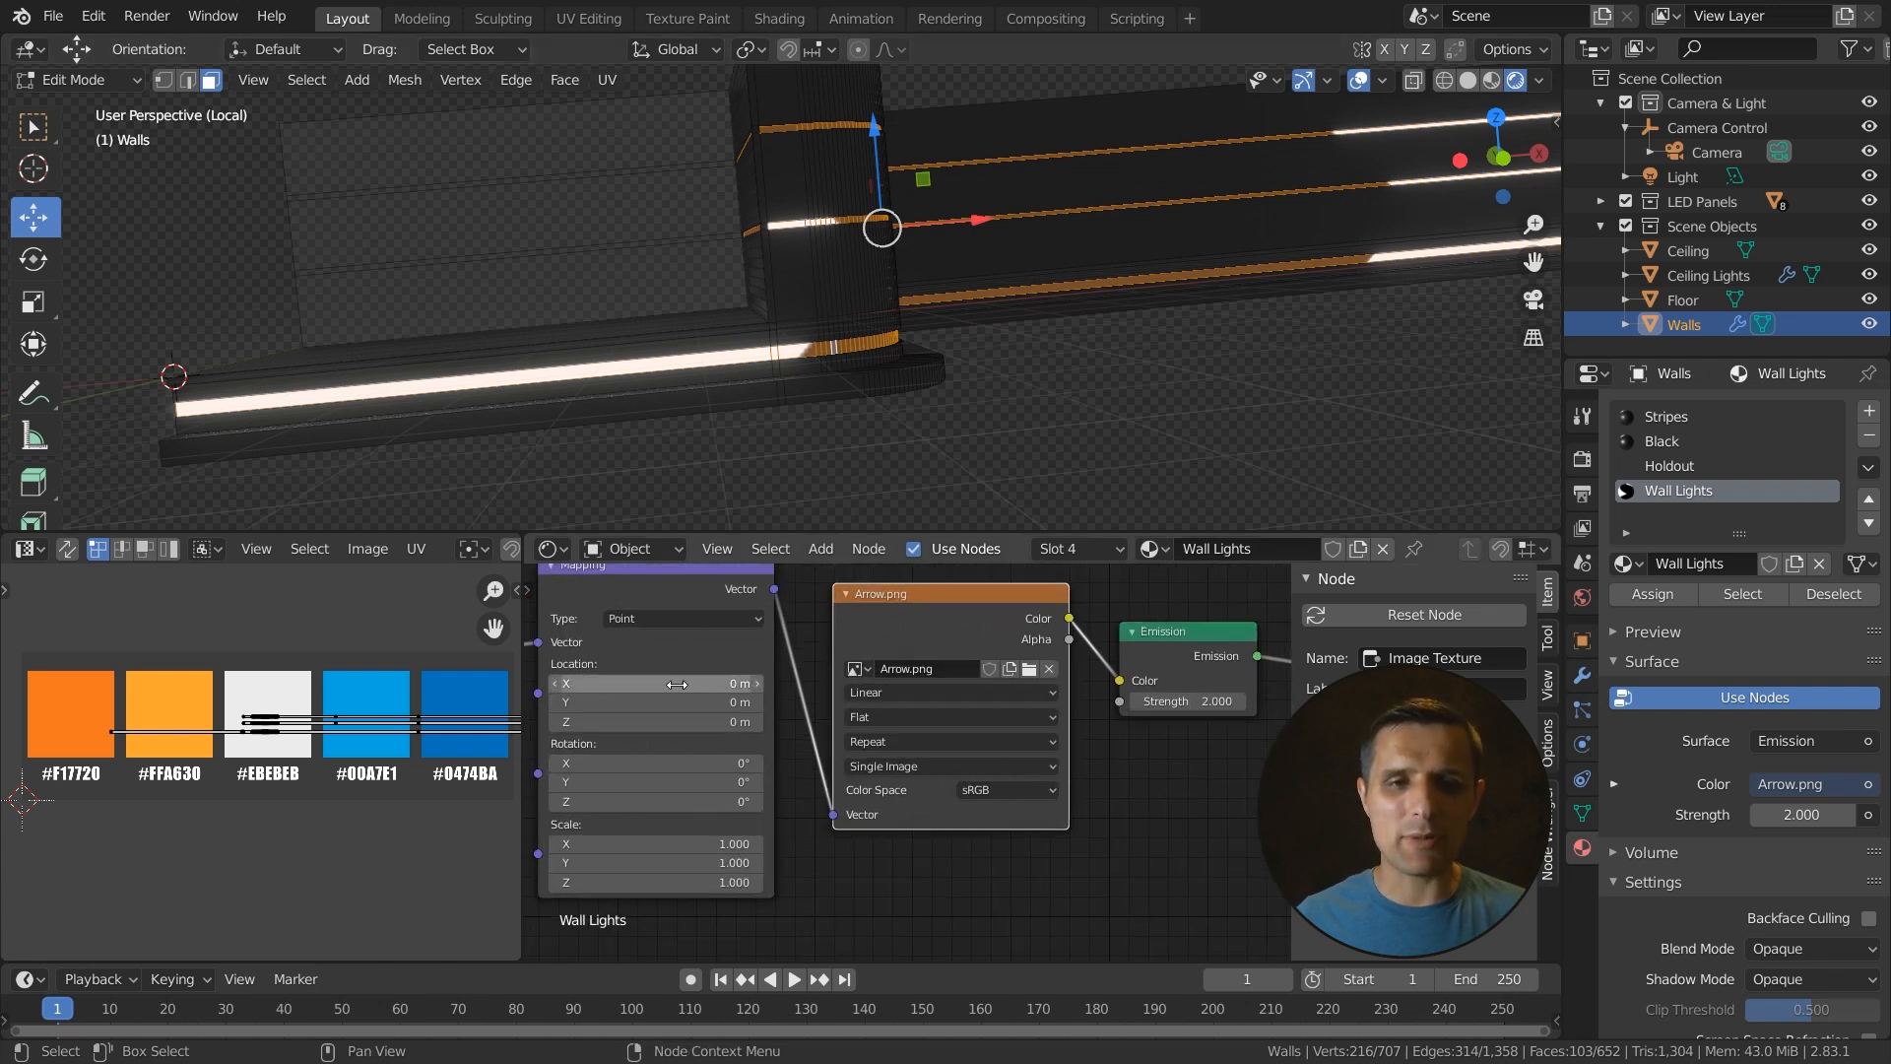
{"action": "double_click", "coordinate": [571, 843]}
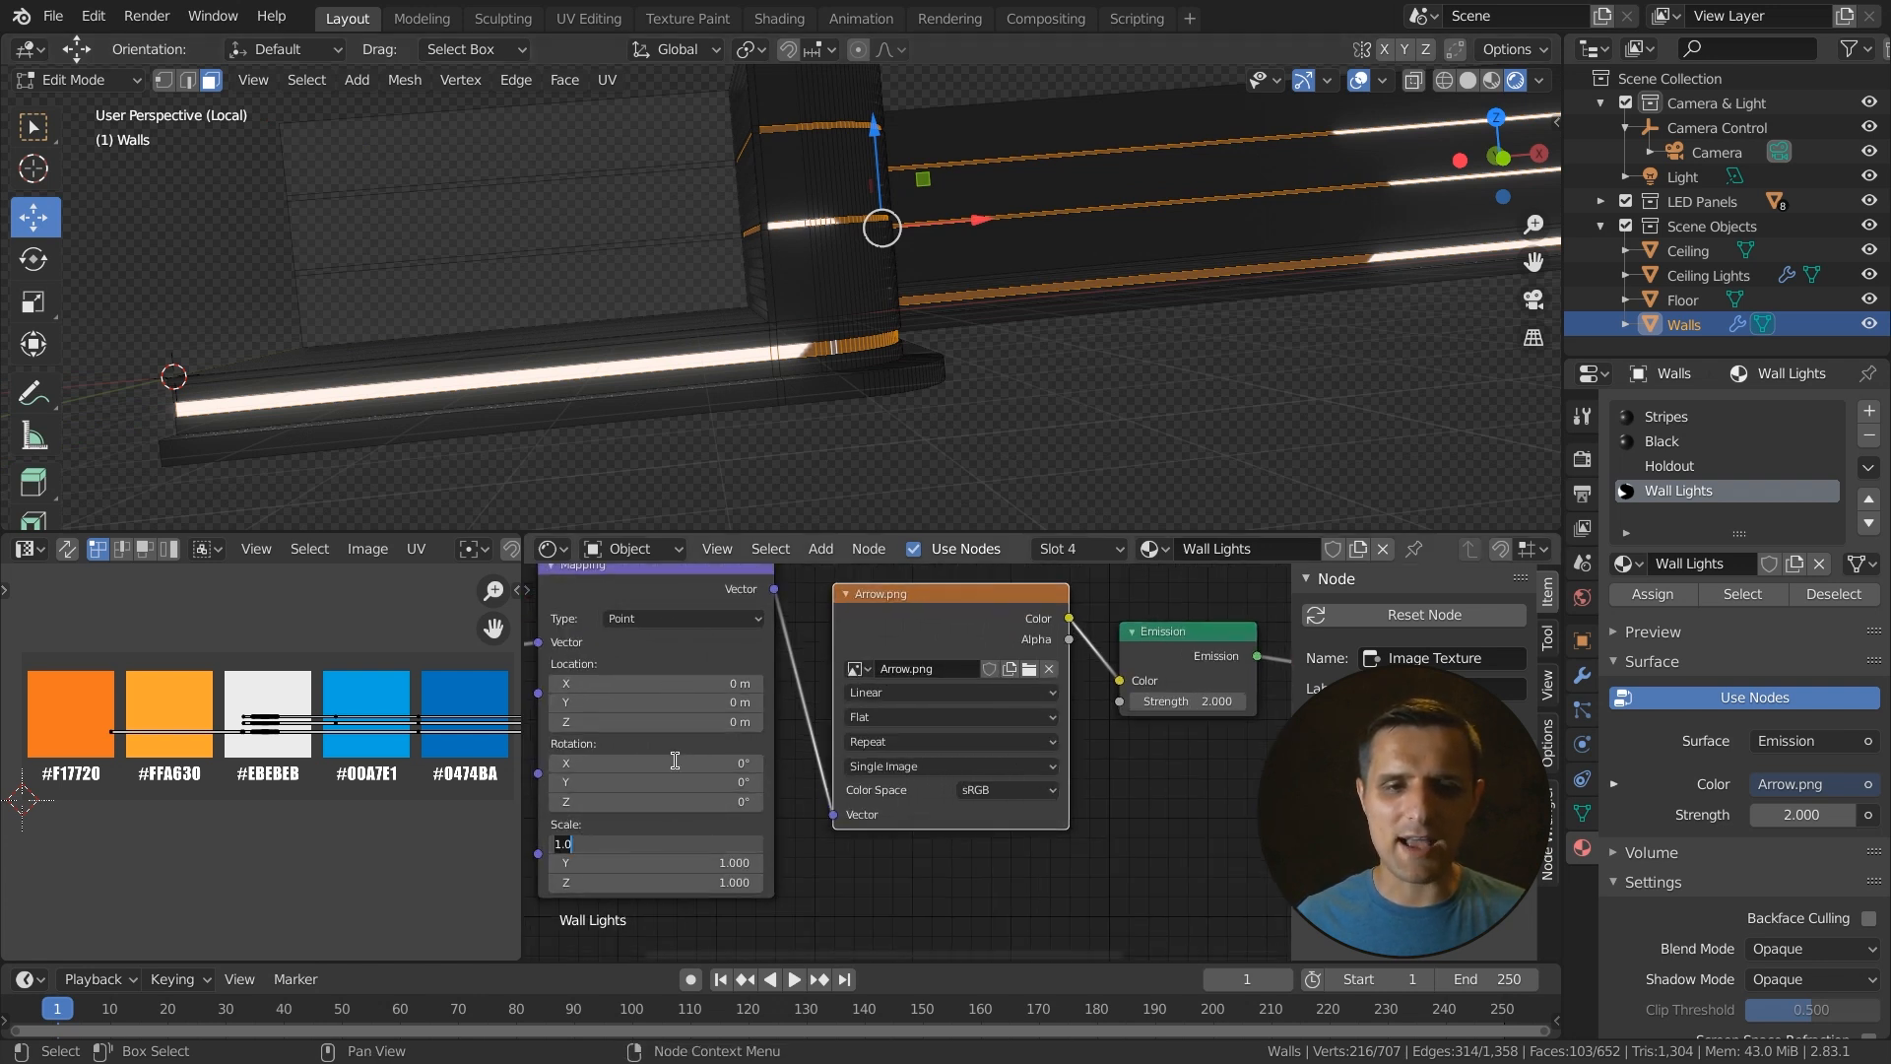
{"action": "type", "text": "50"}
{"action": "key", "text": "Tab"}
{"action": "type", "text": "50"}
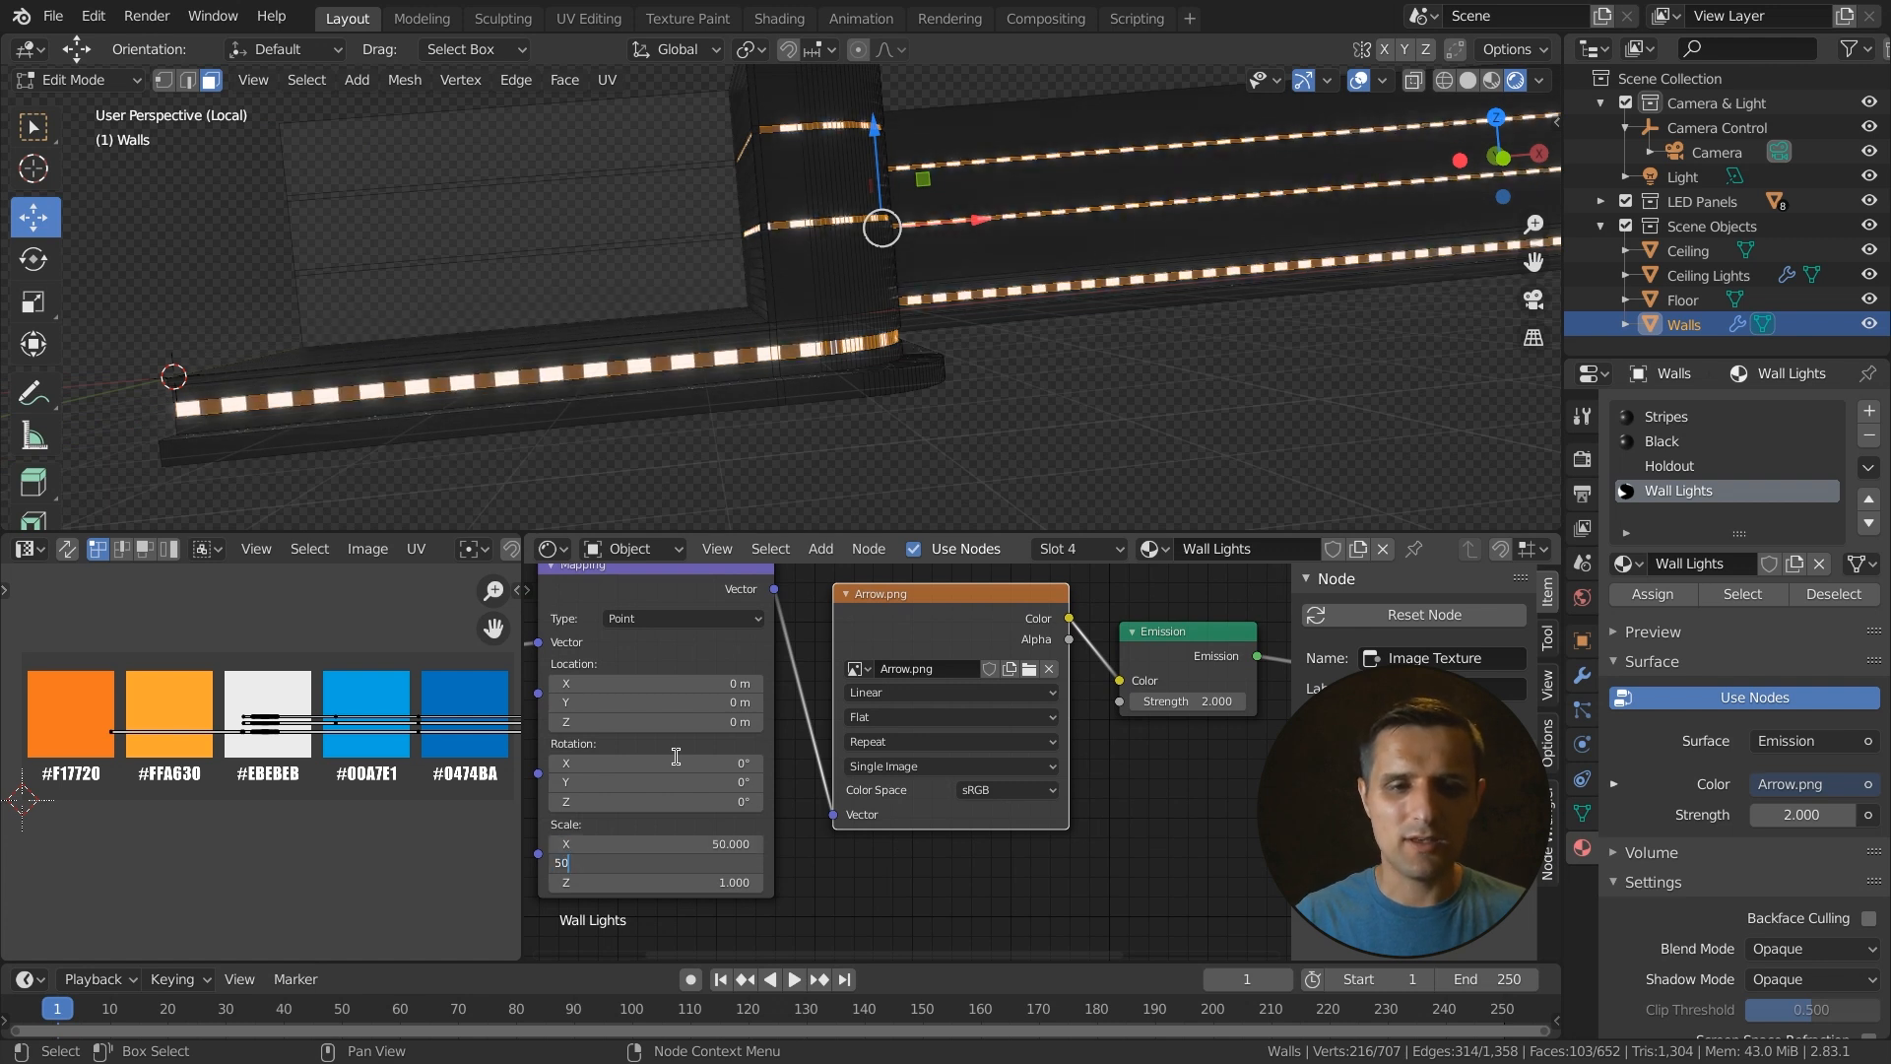
{"action": "key", "text": "Tab"}
{"action": "type", "text": "5"}
{"action": "key", "text": "Return"}
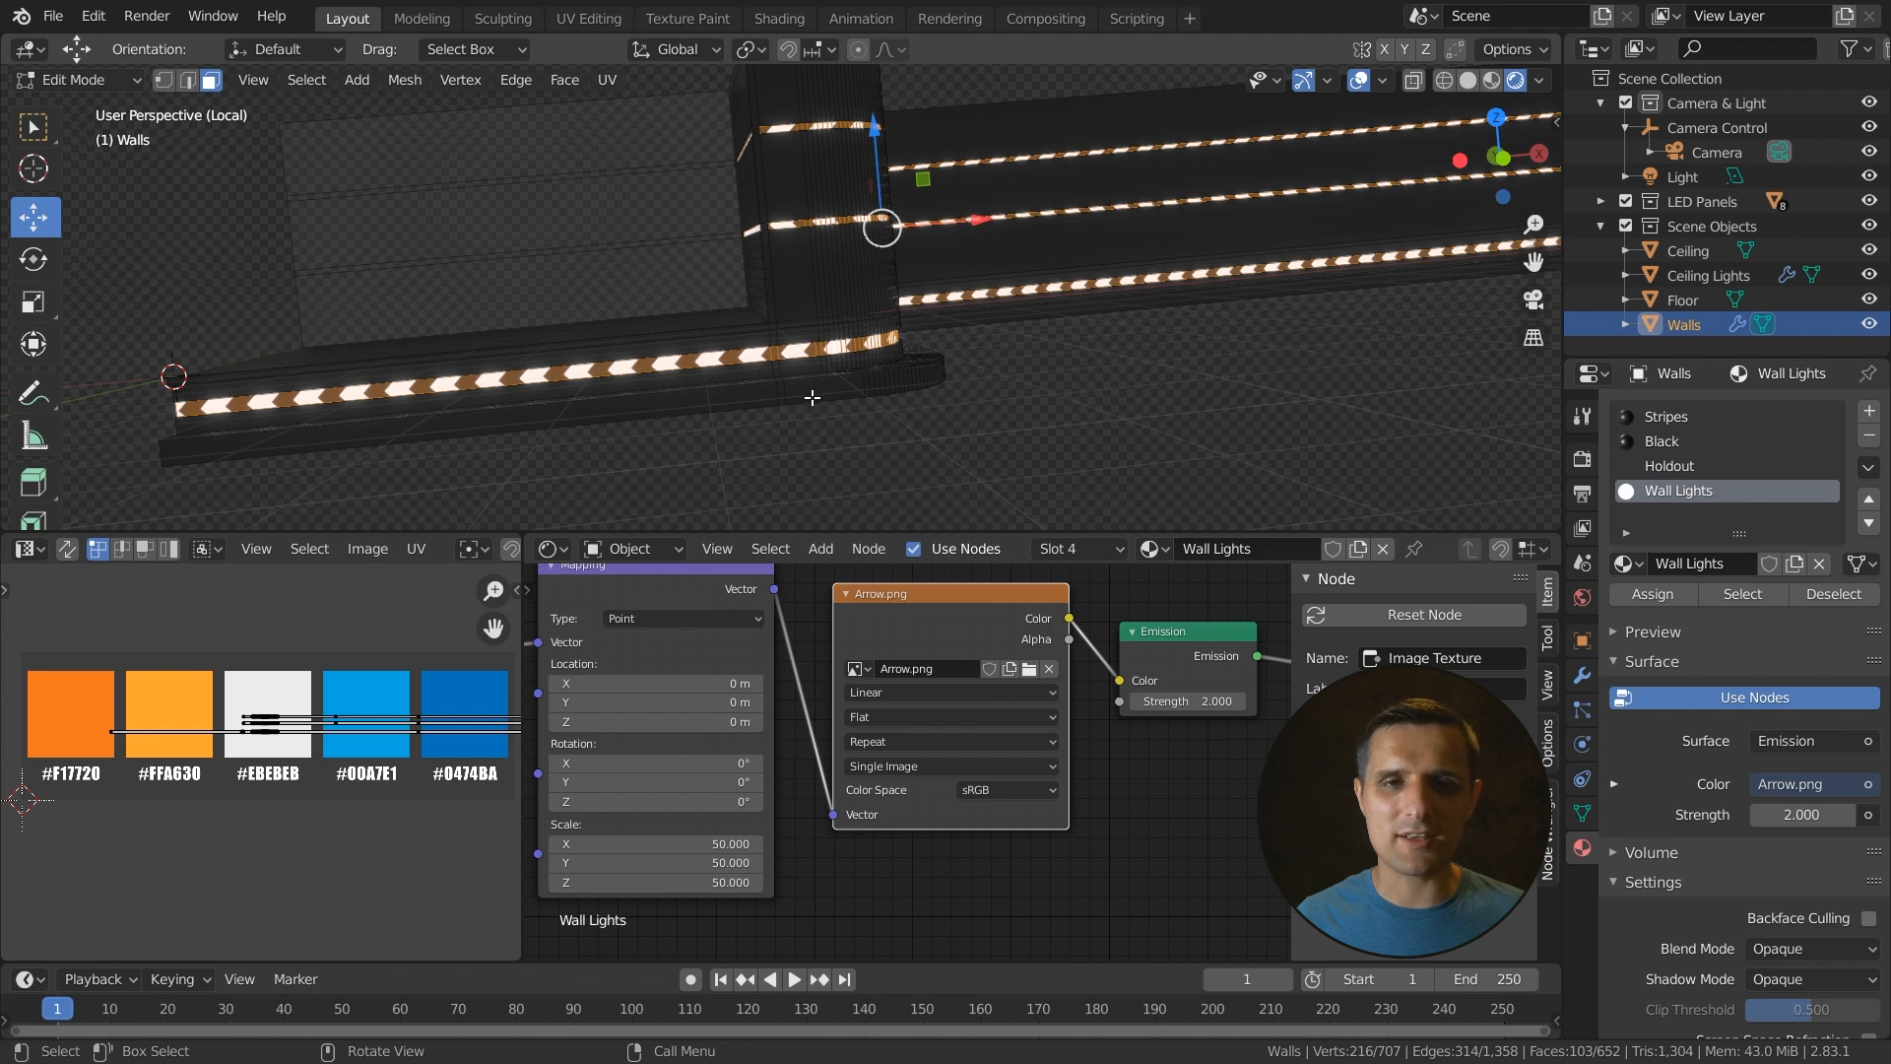
- Leave Edit Mode and return to Object Mode on the walls
{"action": "scroll", "coordinate": [803, 397], "scroll_direction": "up", "scroll_amount": 3}
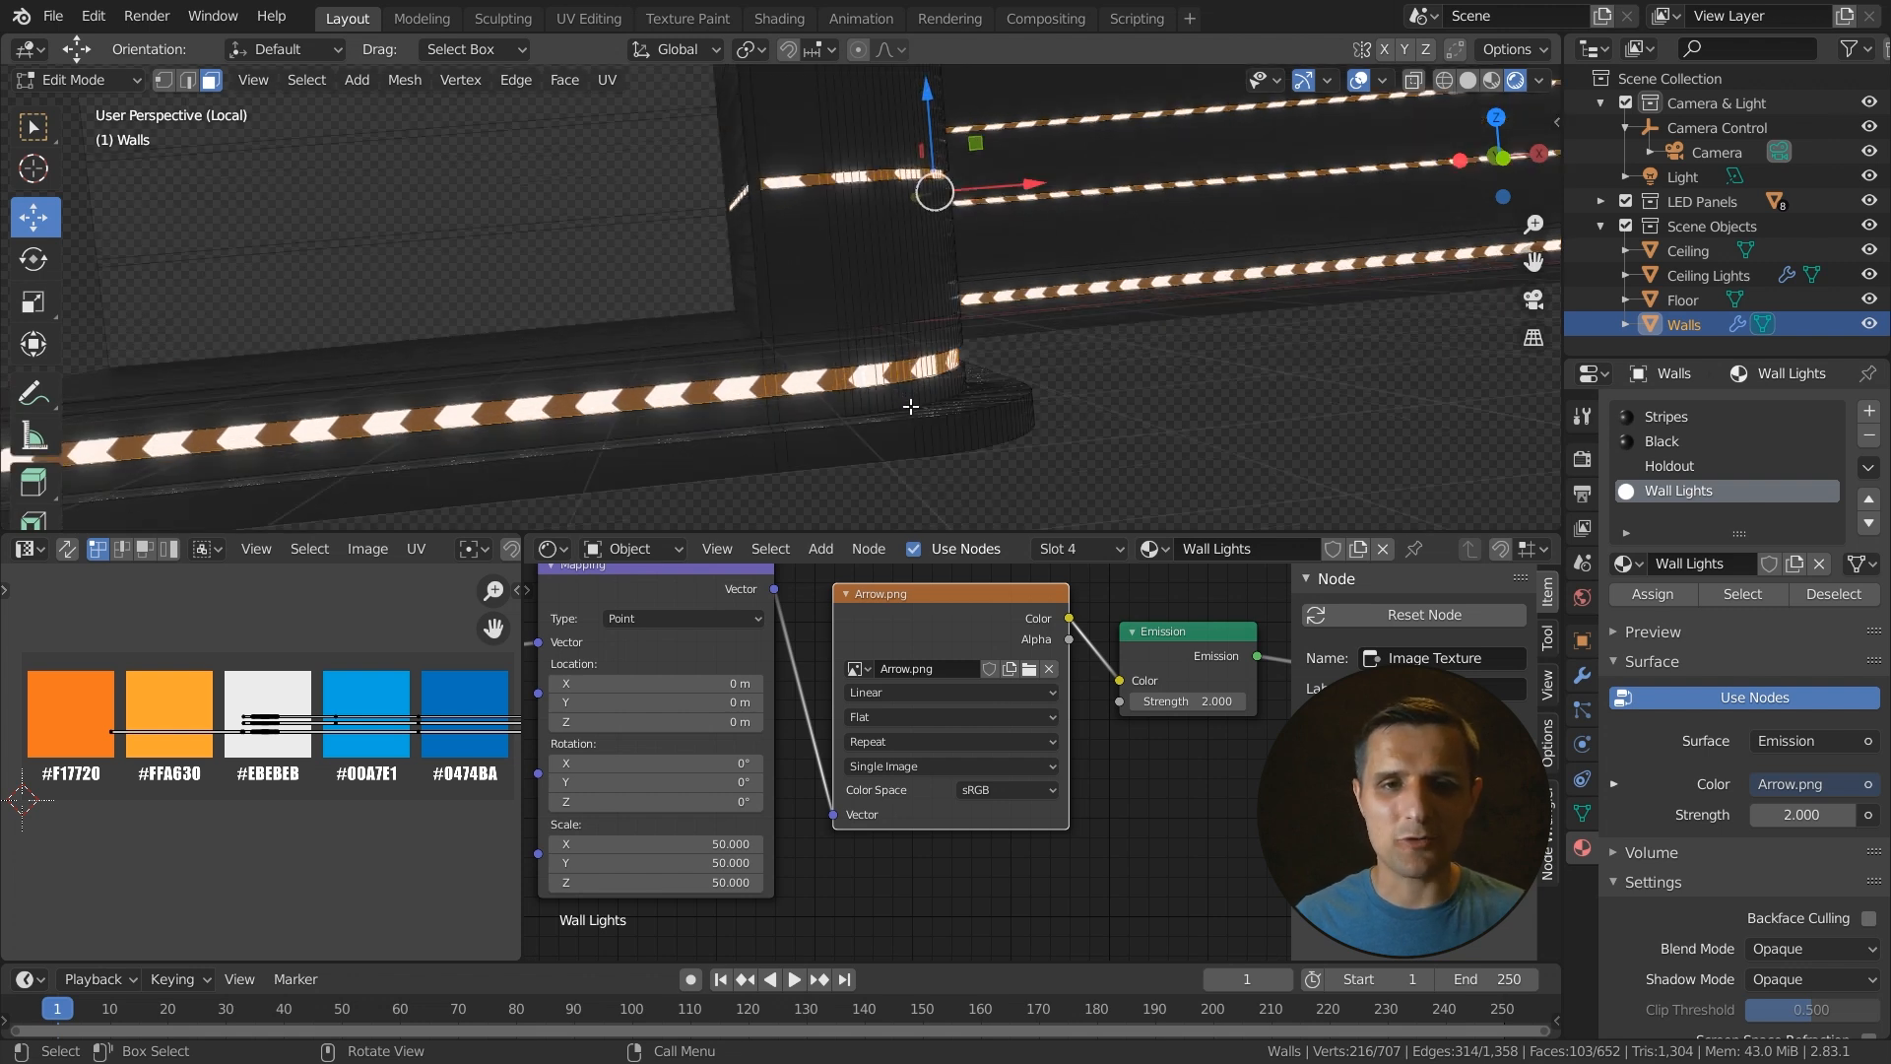
{"action": "middle_click_drag", "start_coordinate": [932, 420], "coordinate": [843, 449]}
{"action": "key", "text": "Tab"}
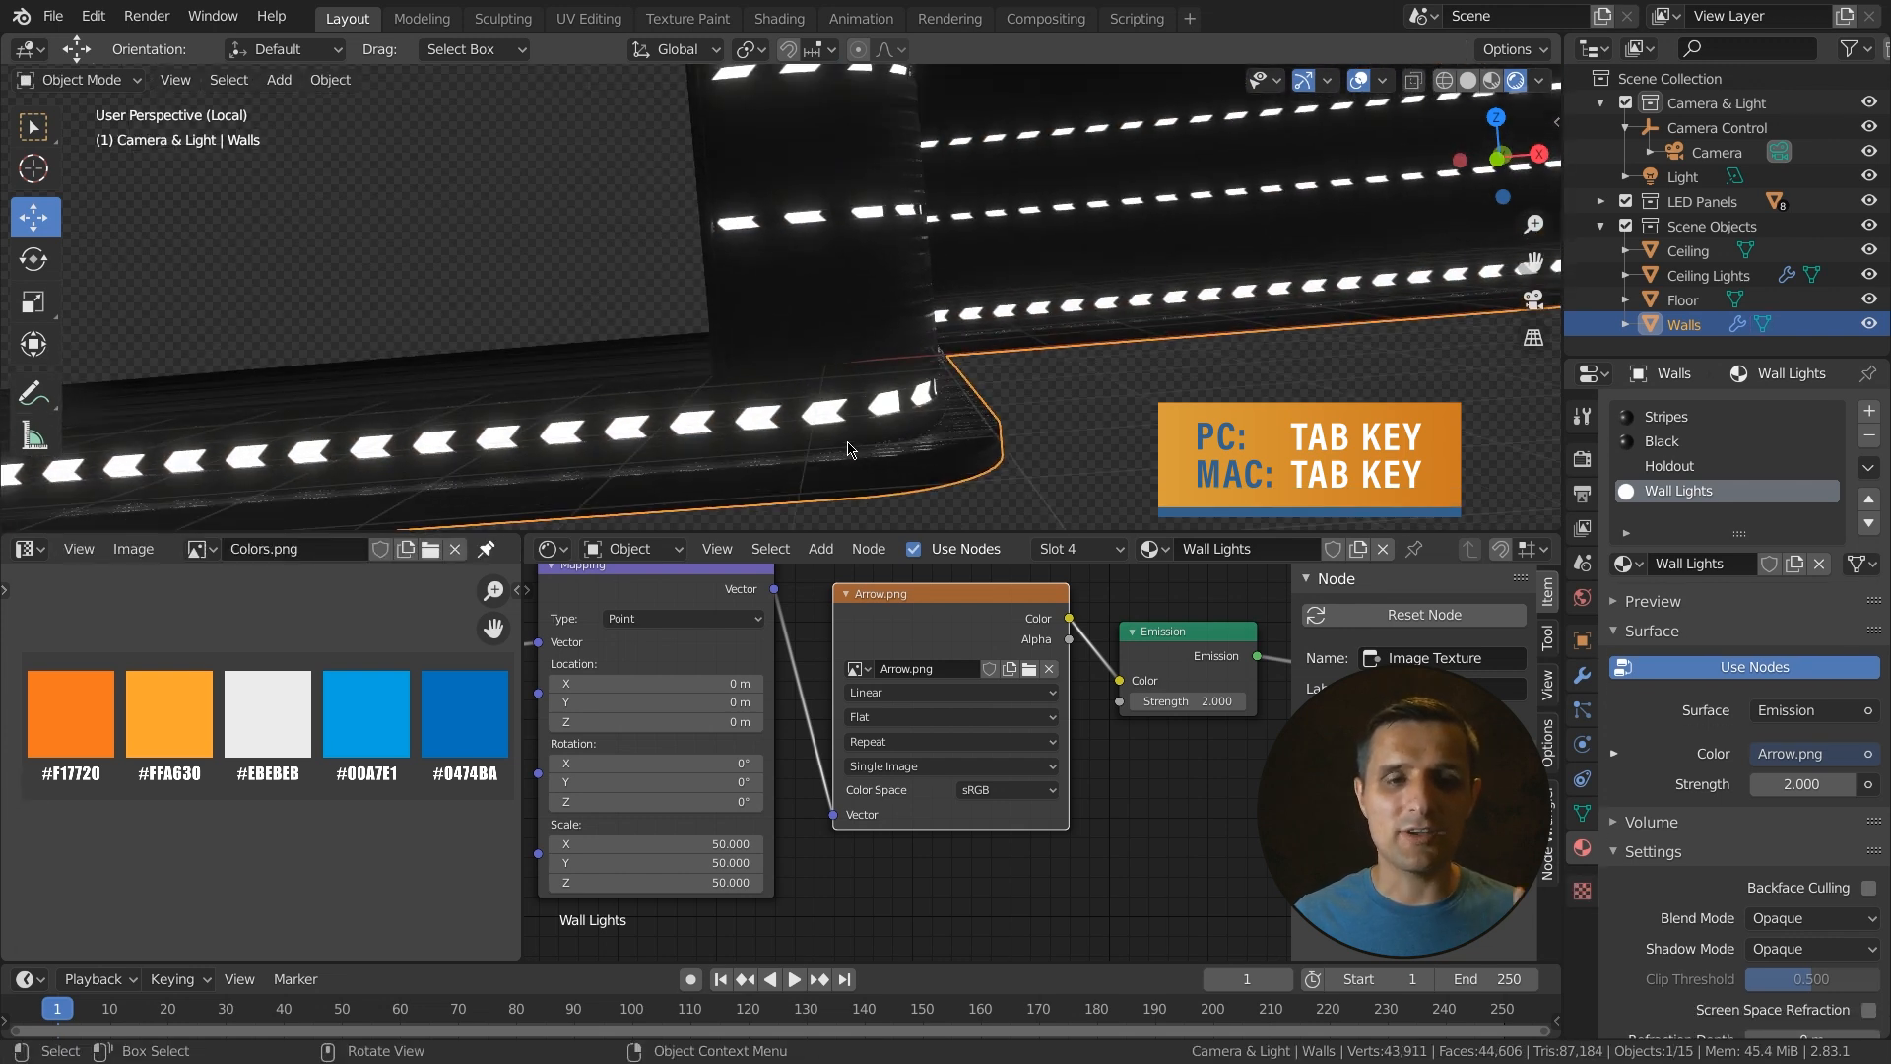
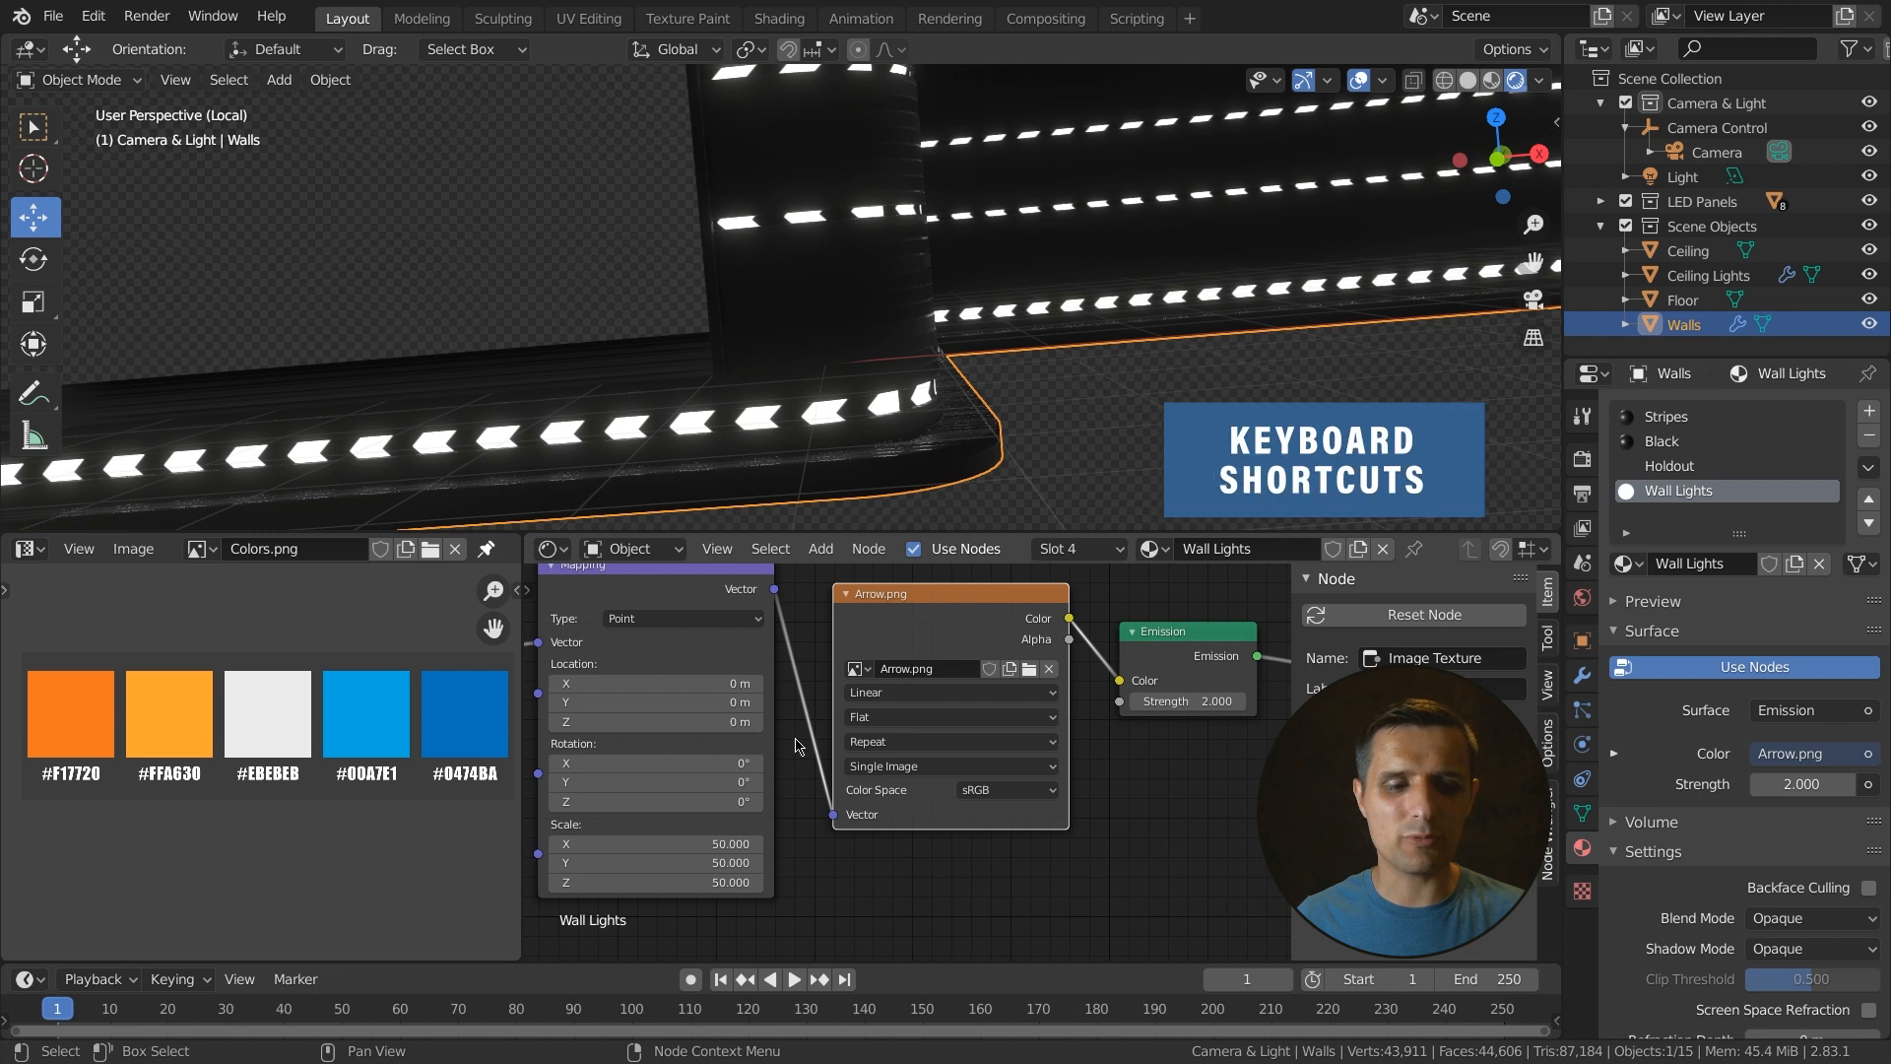
- Insert a ColorRamp node on the link between the Arrow image texture and the Emission node
{"action": "key", "text": "shift+a"}
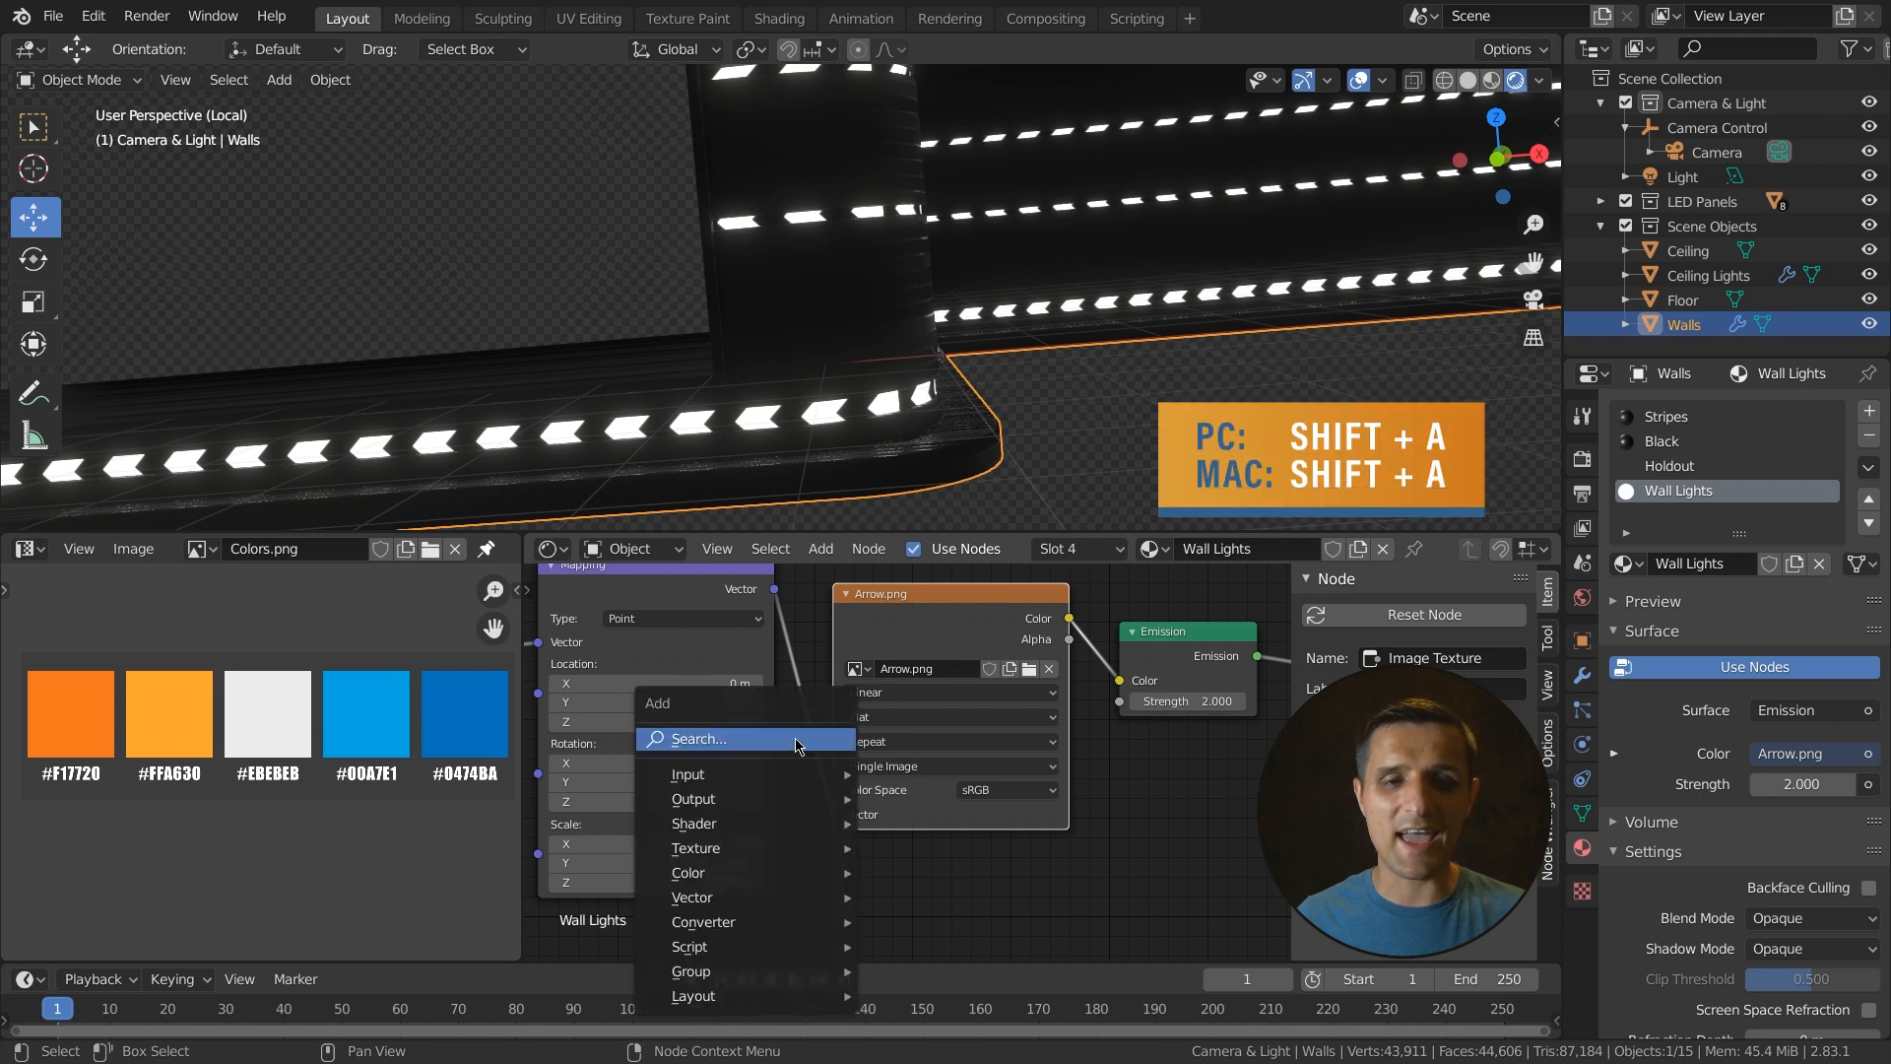
{"action": "left_click", "coordinate": [729, 747]}
{"action": "type", "text": "ramp"}
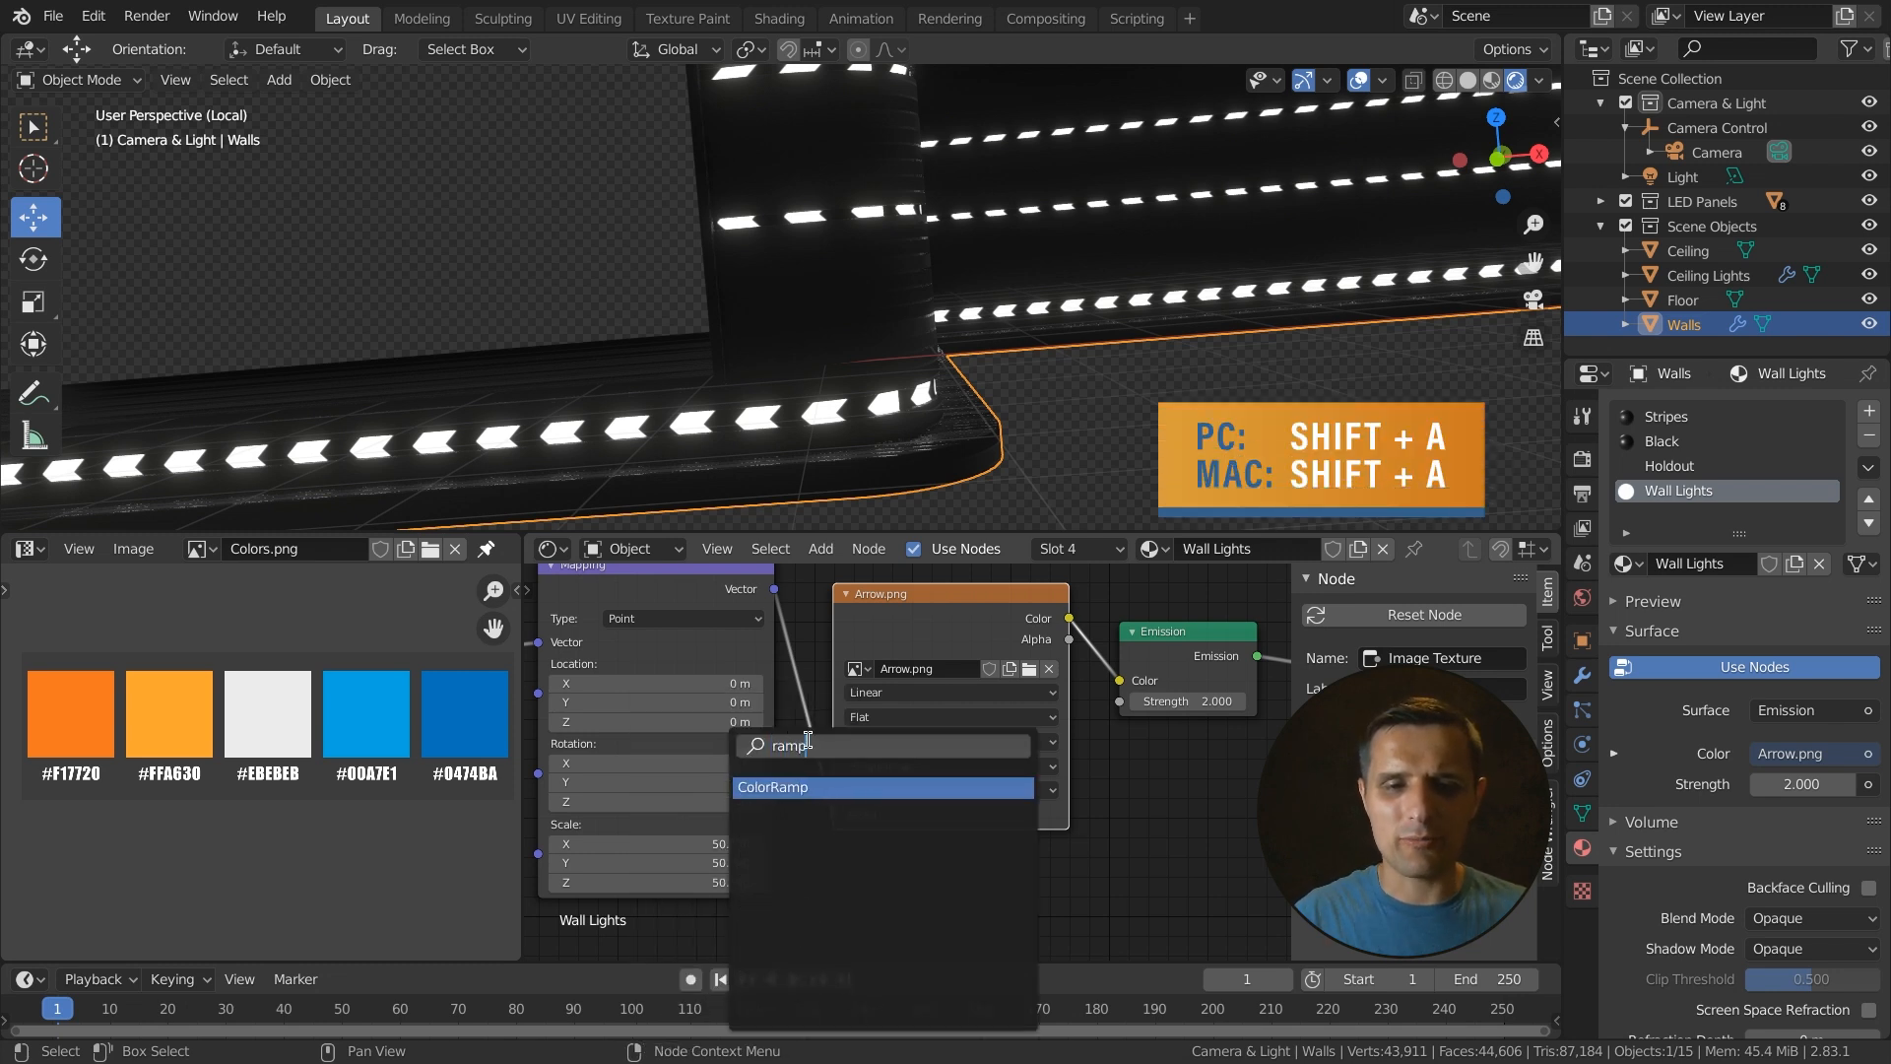
{"action": "left_click", "coordinate": [787, 788]}
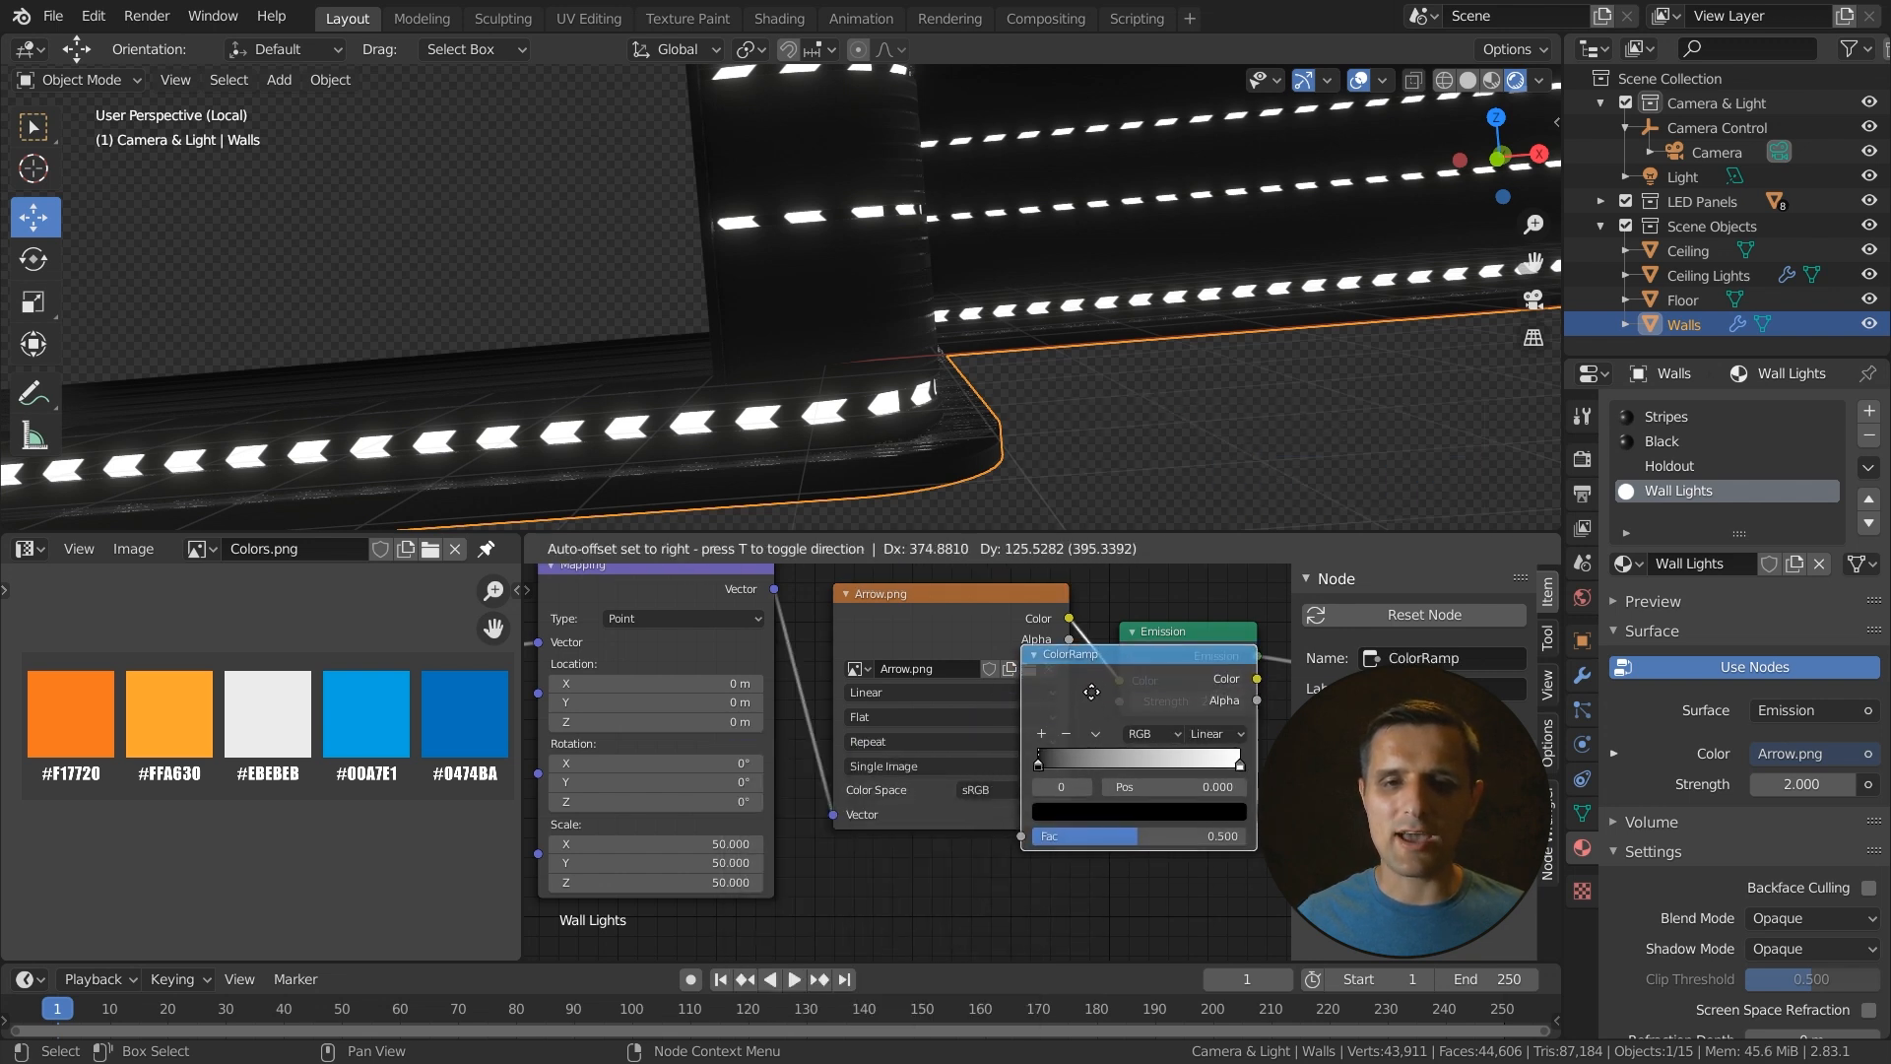
{"action": "left_click", "coordinate": [1087, 682]}
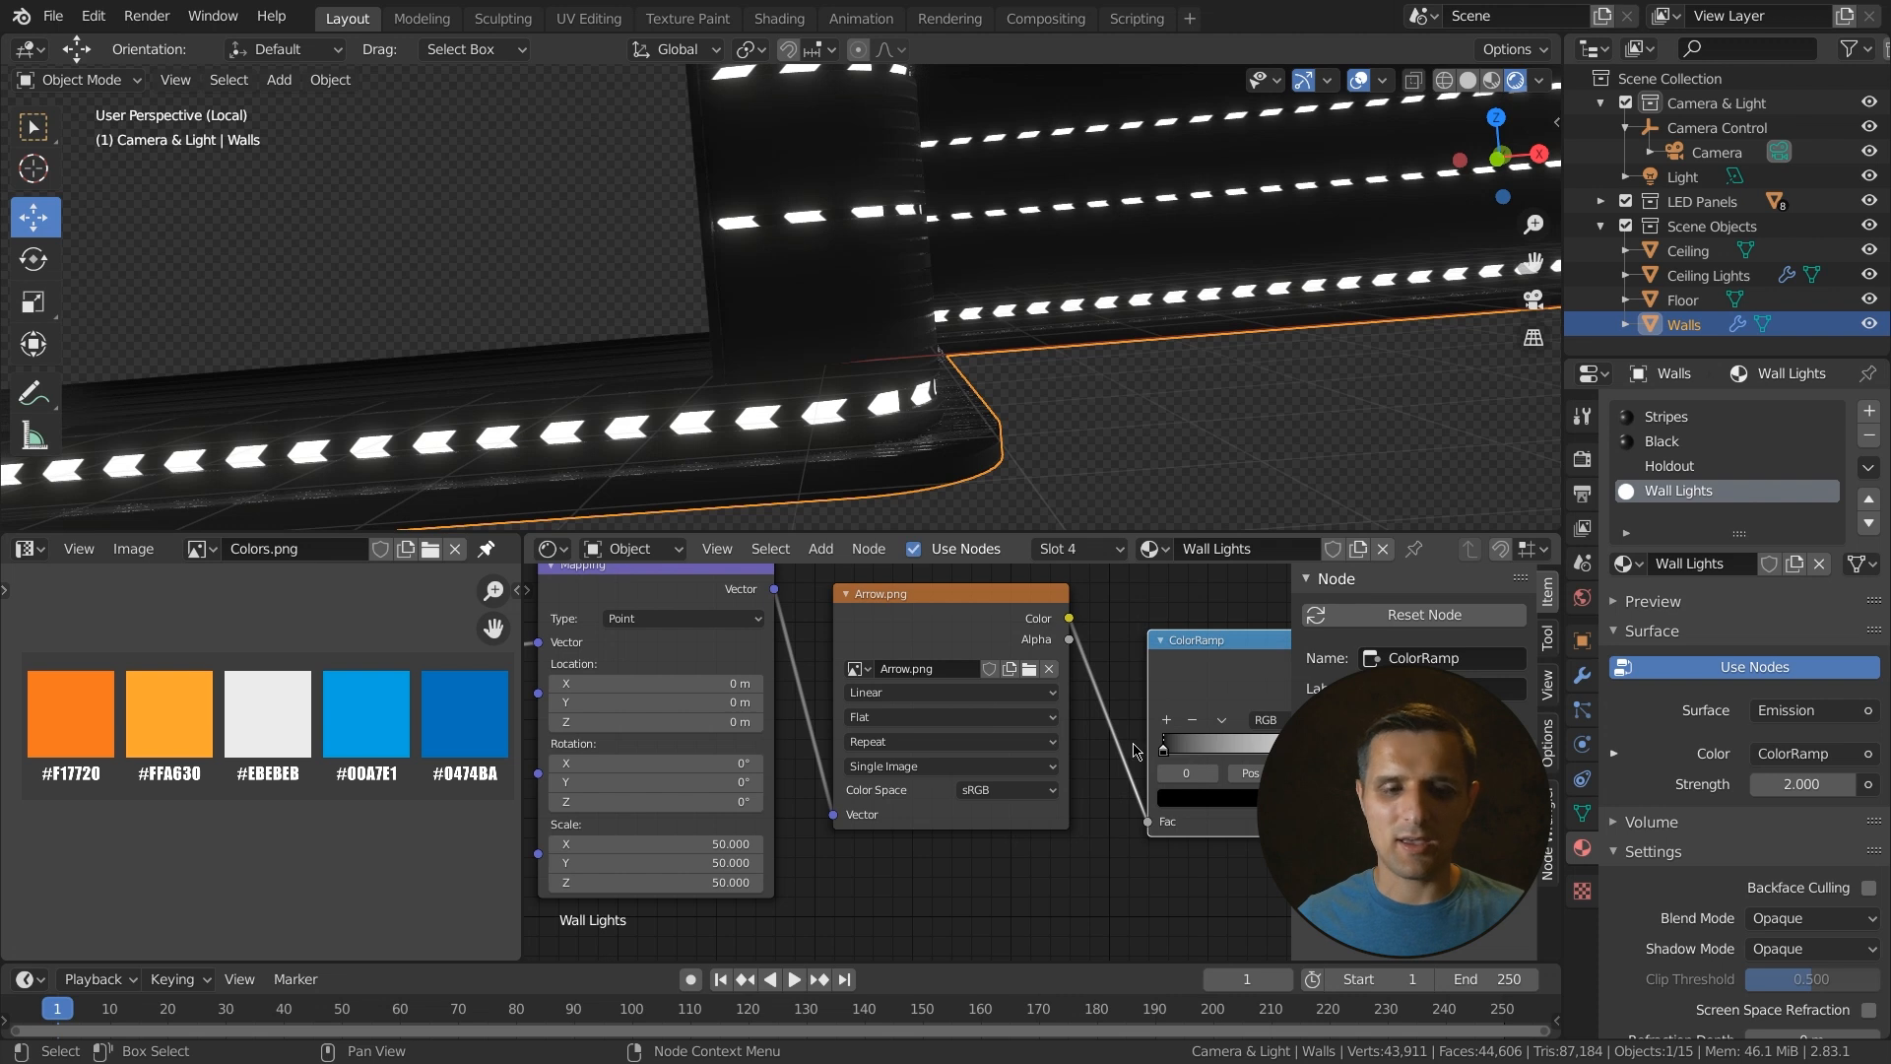
- Set the ColorRamp's white stop to the light blue #00A7E1 sampled from the colour palette
{"action": "scroll", "coordinate": [1000, 729], "scroll_direction": "down", "scroll_amount": 3}
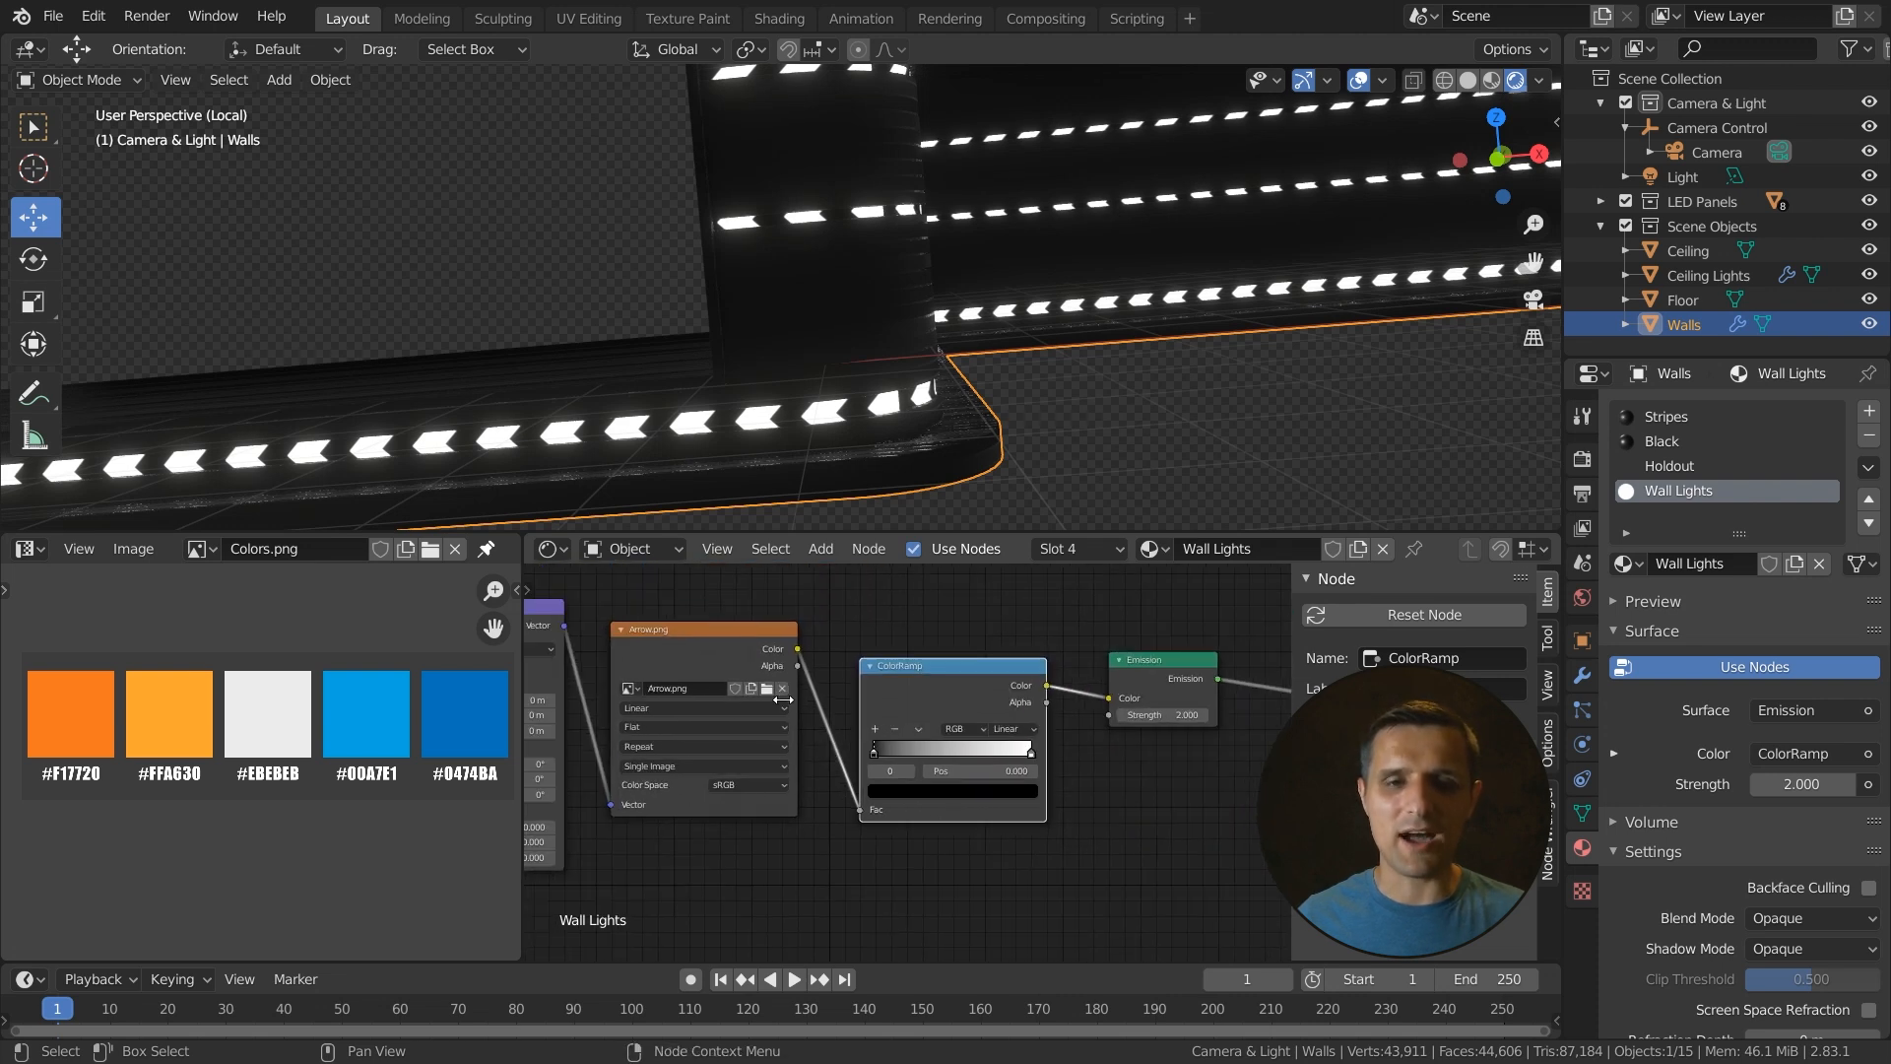
{"action": "left_click", "coordinate": [1031, 754]}
{"action": "scroll", "coordinate": [877, 763], "scroll_direction": "up", "scroll_amount": 1}
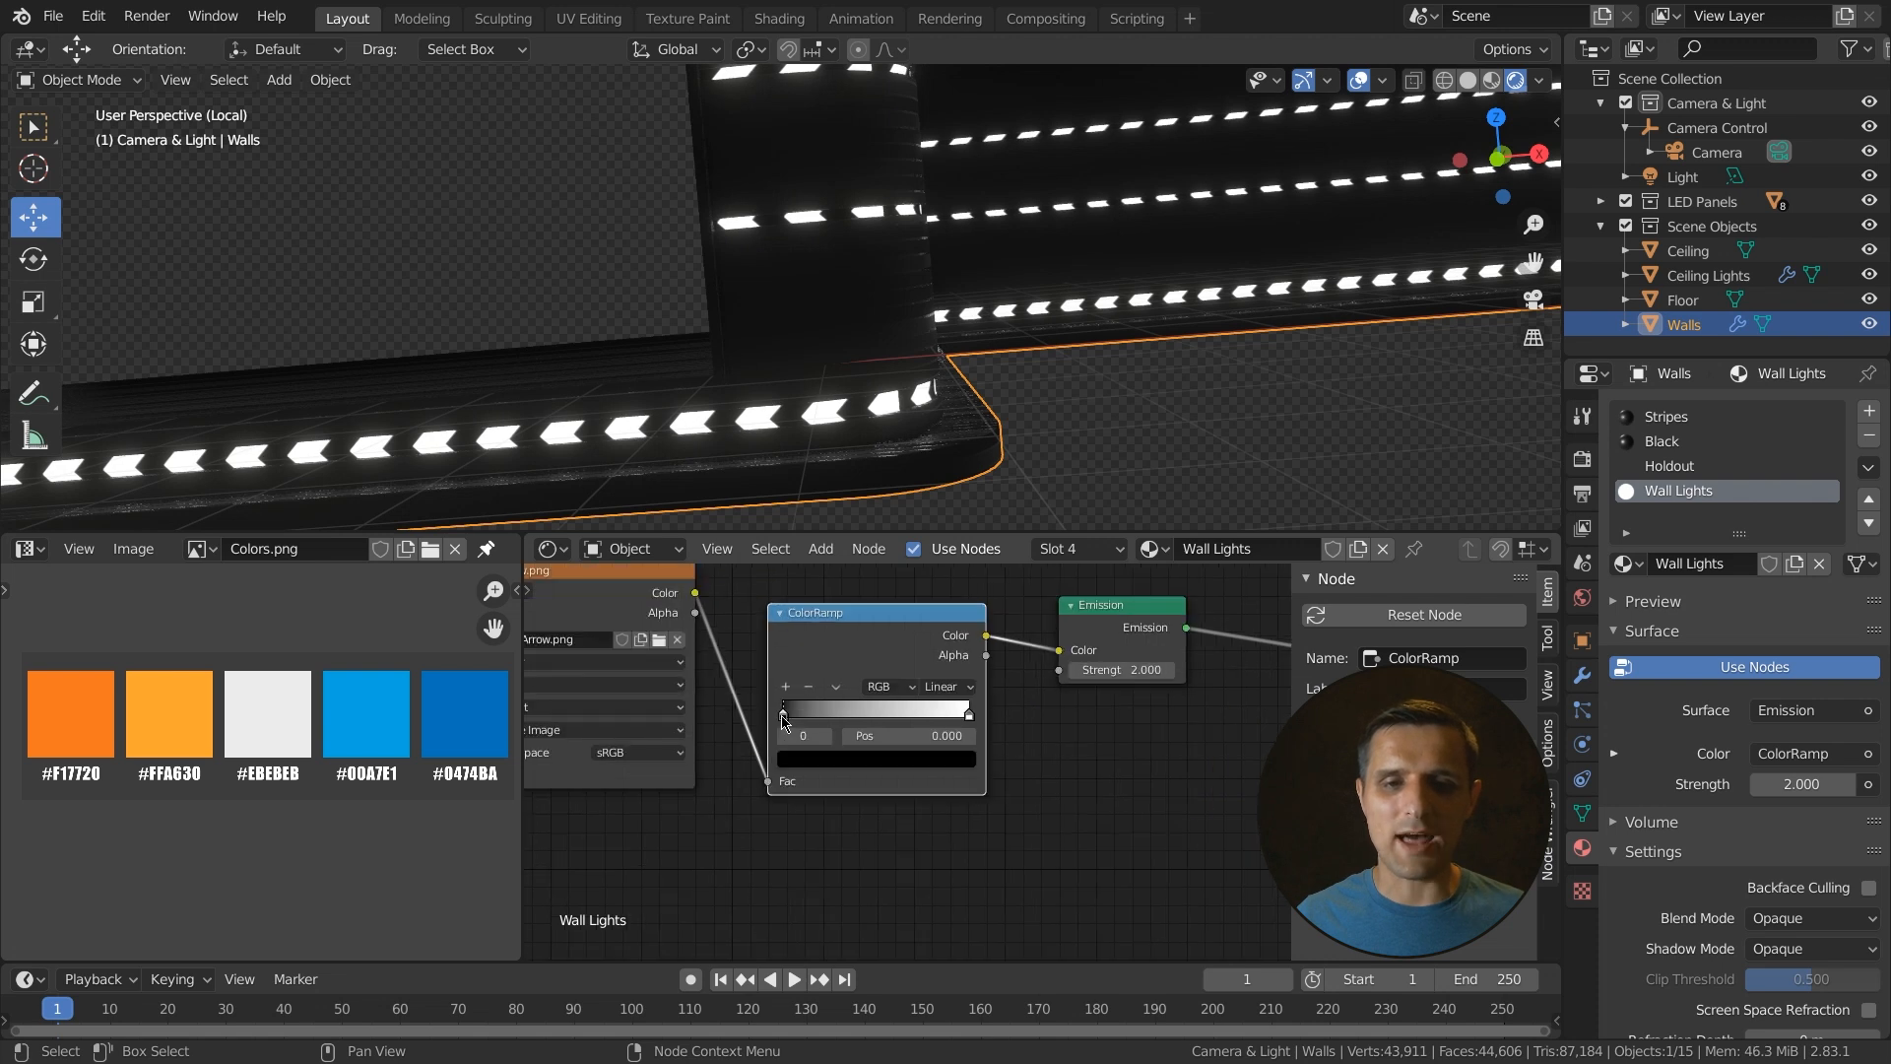
{"action": "scroll", "coordinate": [952, 736], "scroll_direction": "up", "scroll_amount": 2}
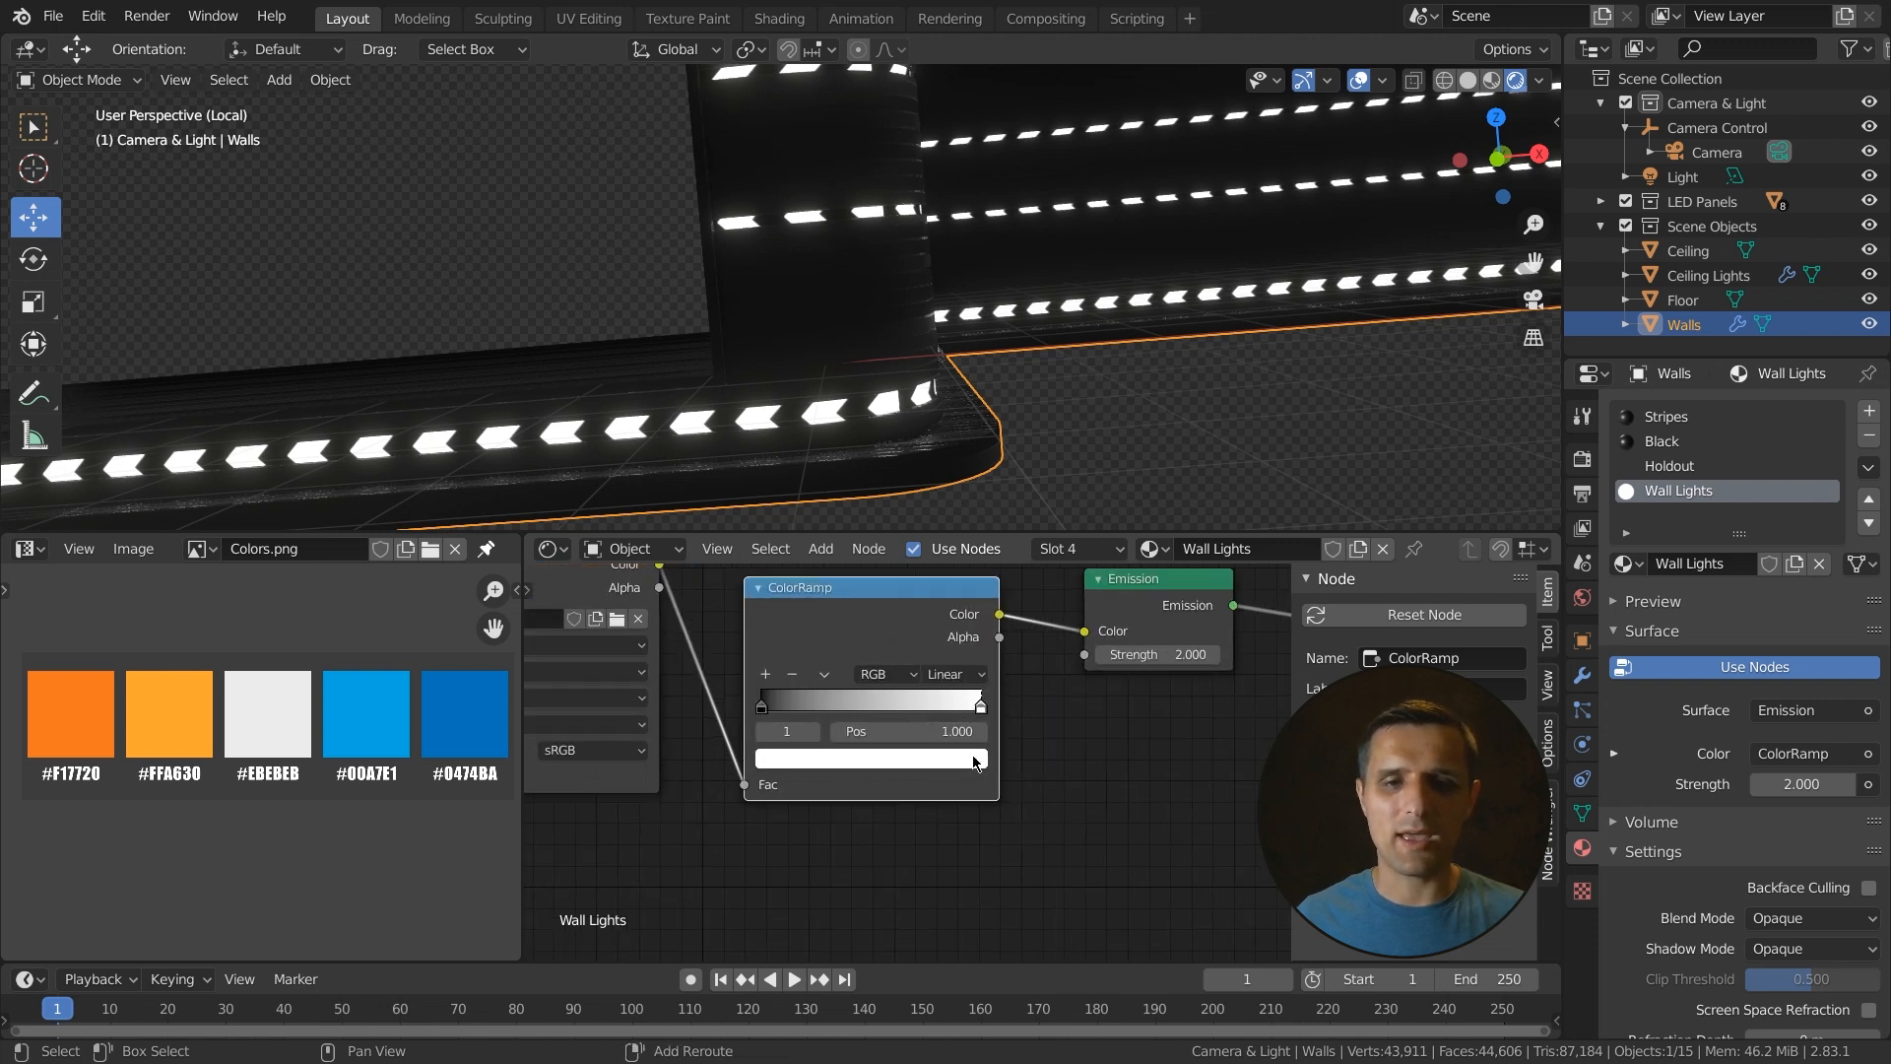
{"action": "left_click", "coordinate": [883, 771]}
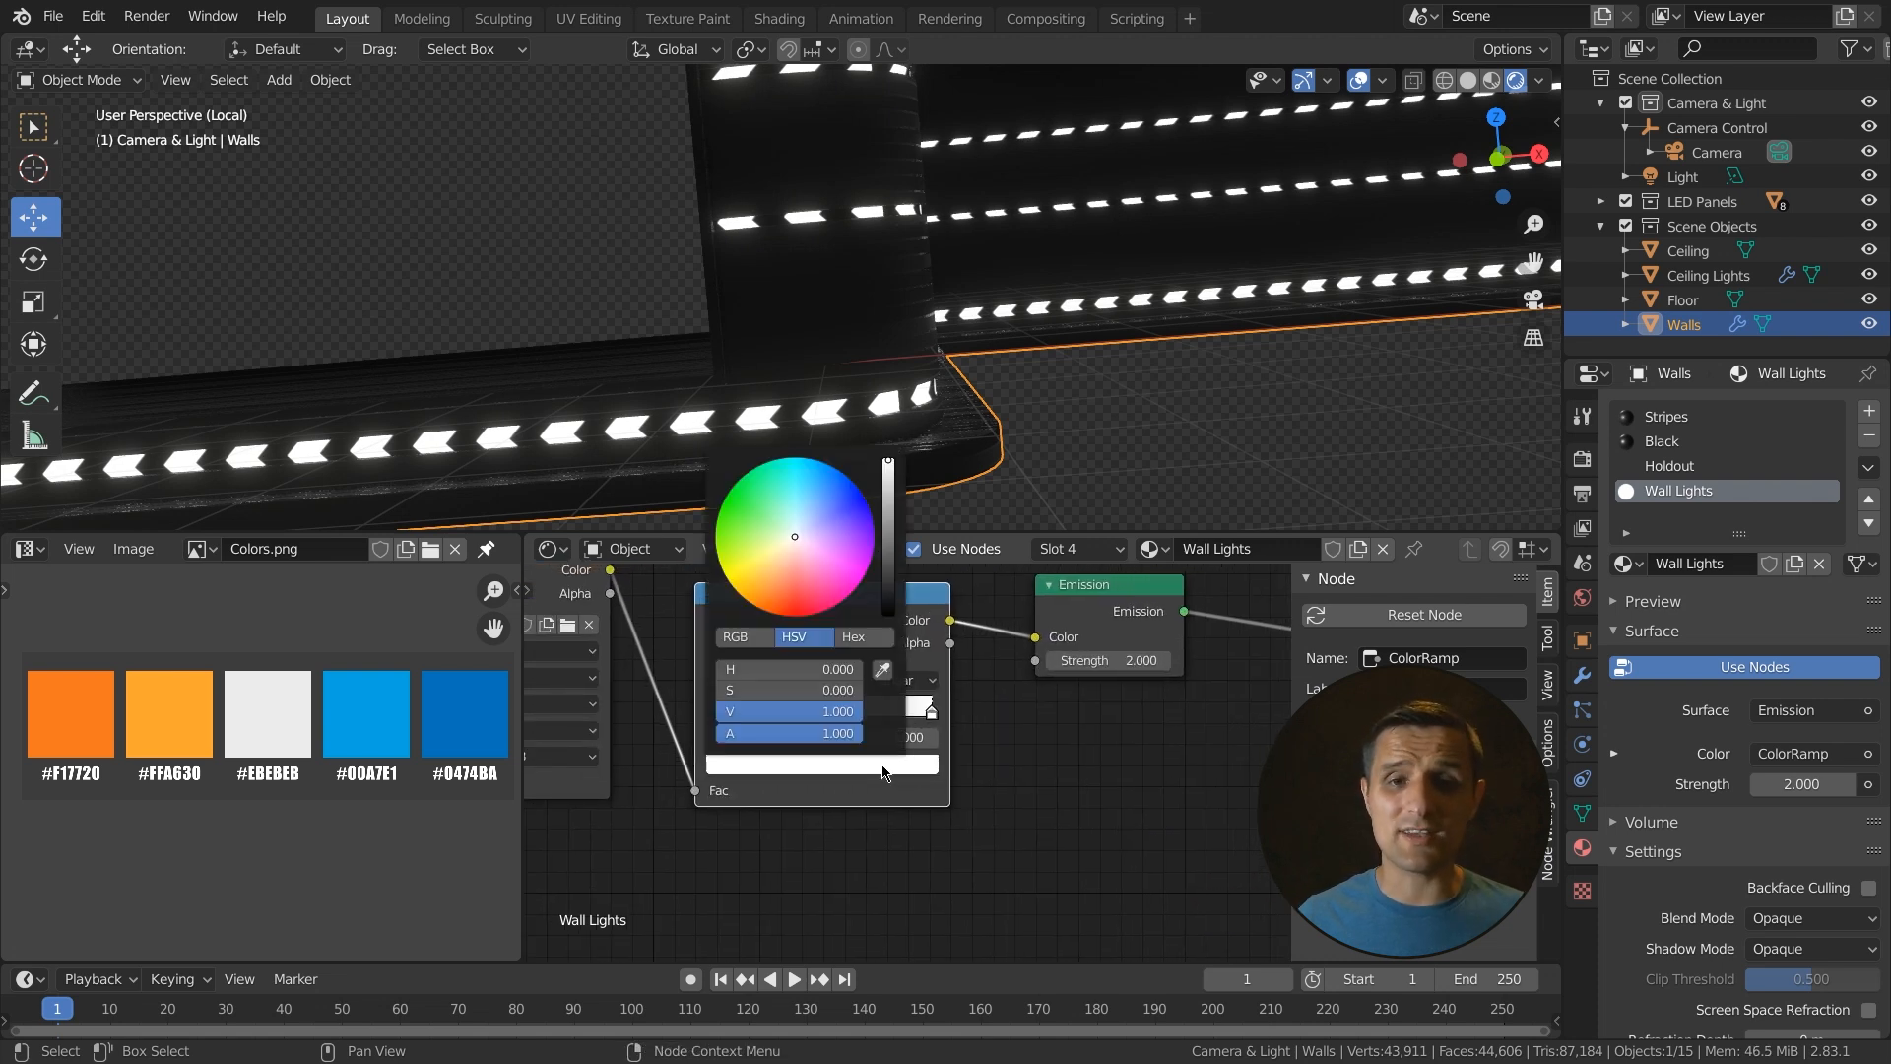
{"action": "left_click", "coordinate": [881, 670]}
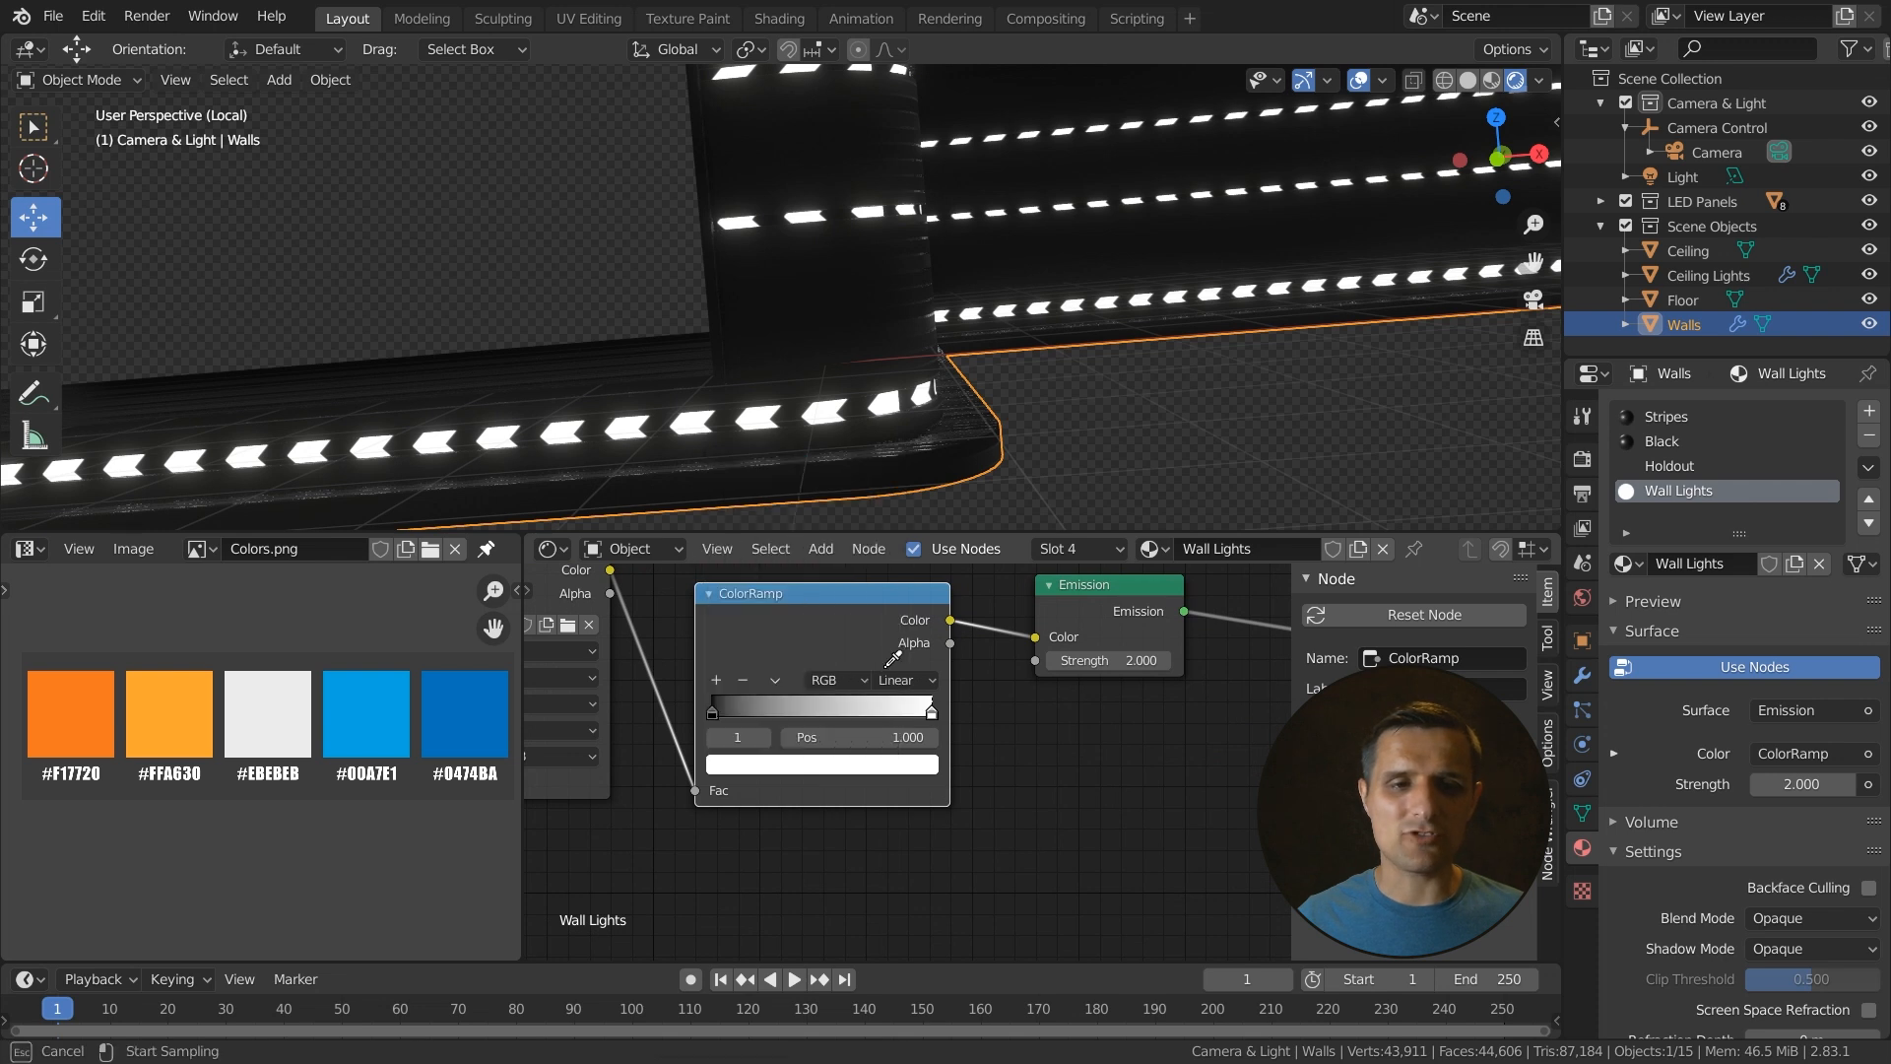
{"action": "left_click", "coordinate": [368, 708]}
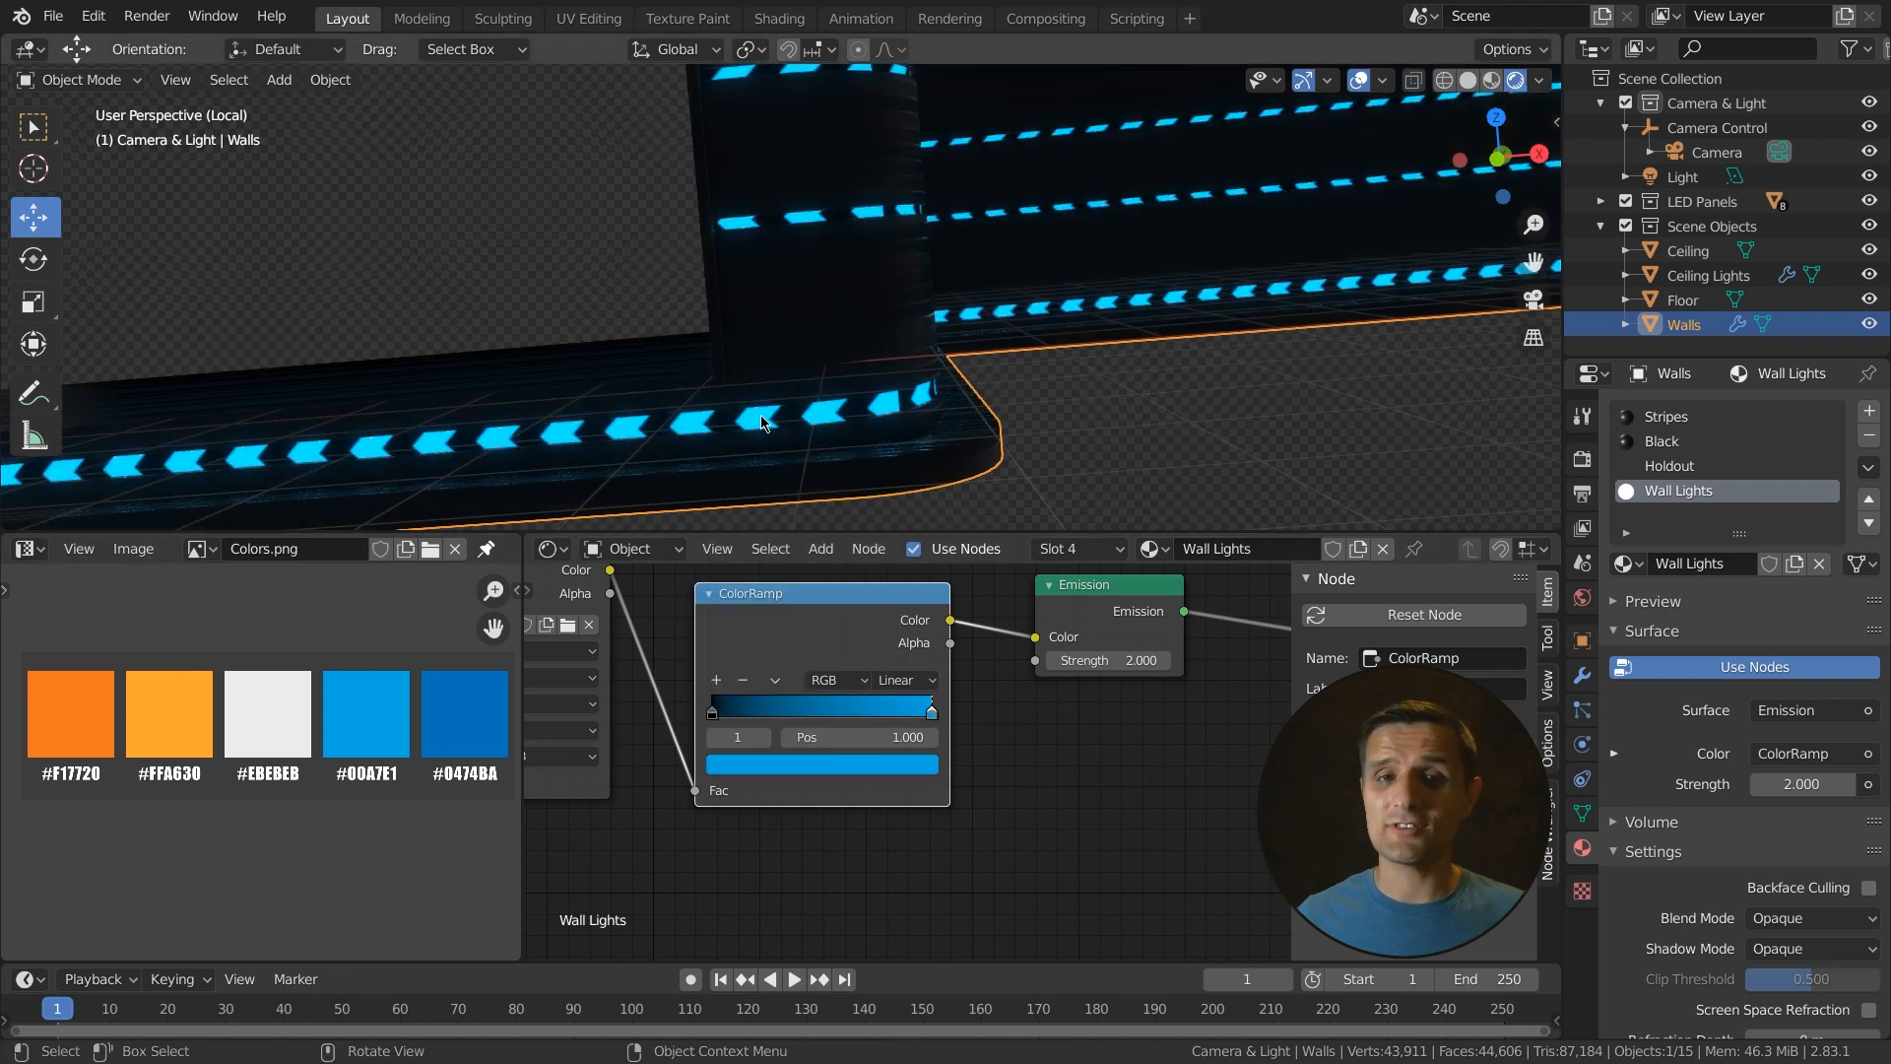
- Set the ColorRamp's black stop to the darker blue #0474BA sampled from the palette
{"action": "left_click", "coordinate": [712, 713]}
{"action": "left_click", "coordinate": [808, 765]}
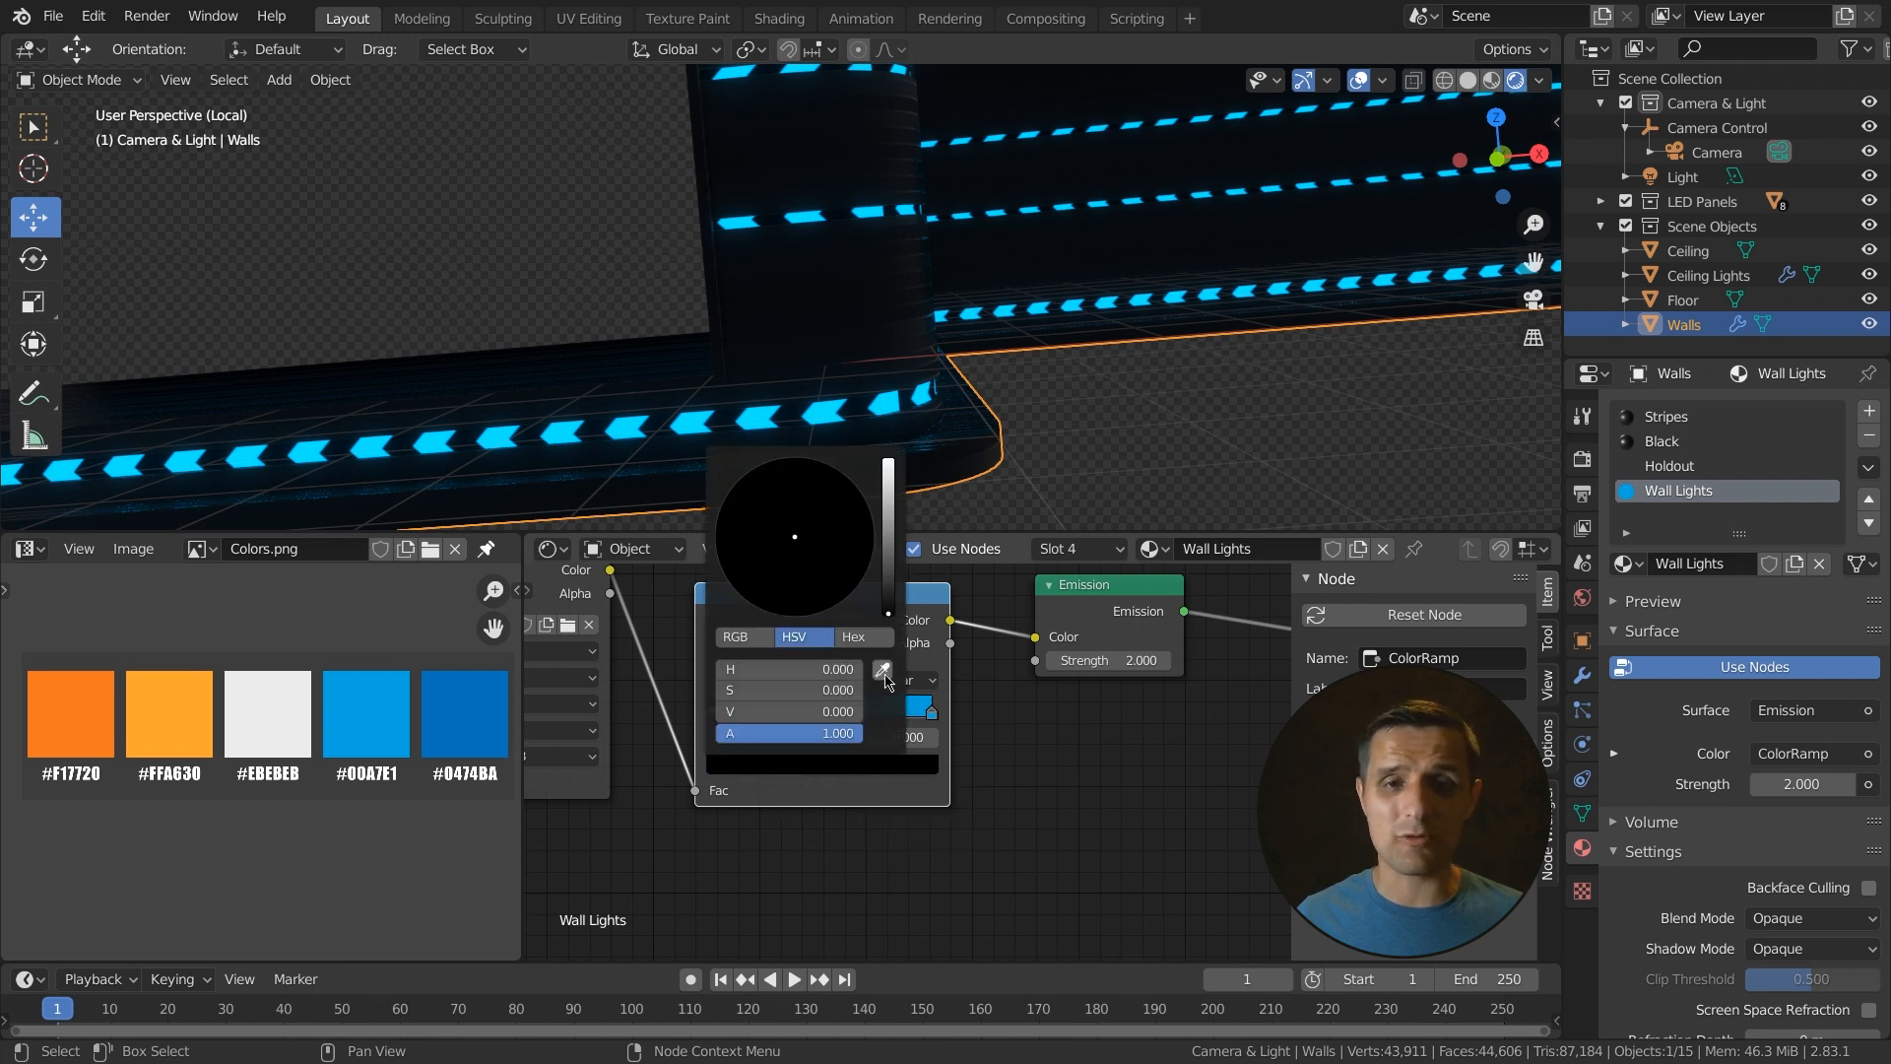
{"action": "left_click", "coordinate": [892, 675]}
{"action": "left_click", "coordinate": [481, 709]}
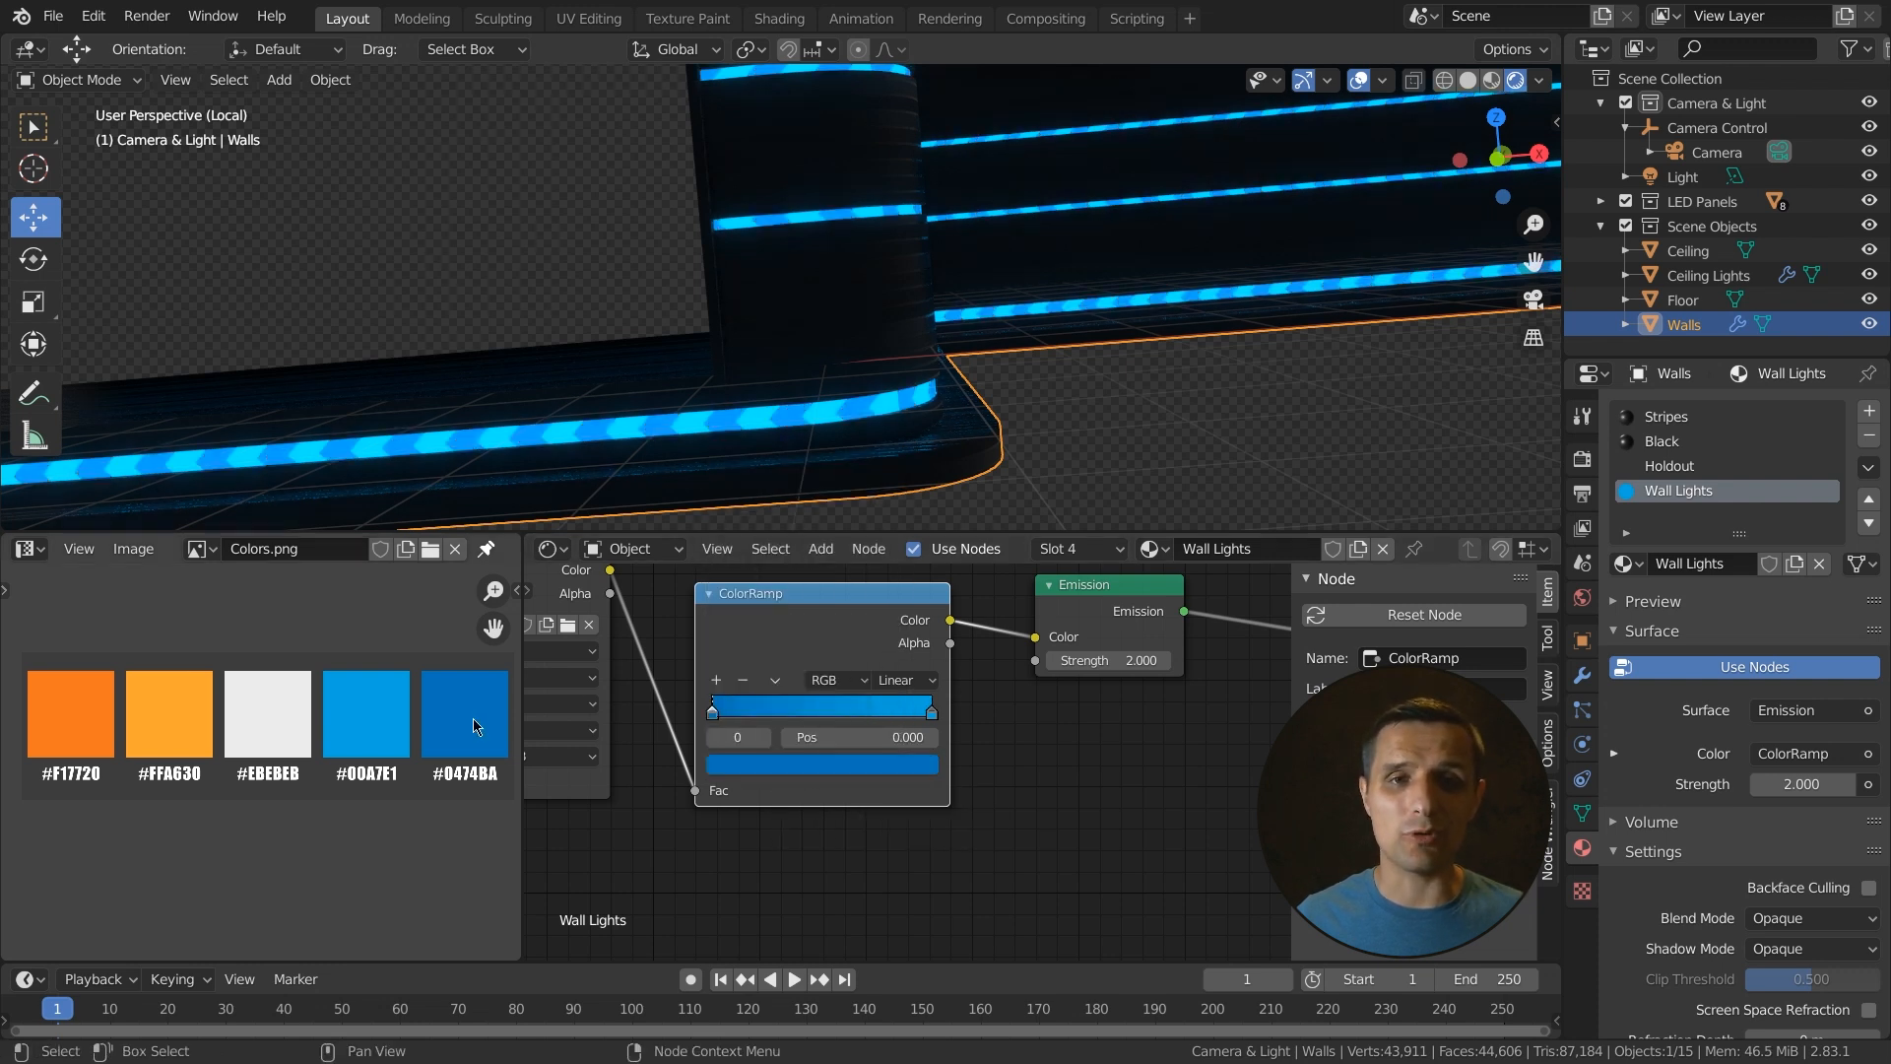
- Add a Brick Texture node and place it below the ColorRamp
{"action": "scroll", "coordinate": [745, 463], "scroll_direction": "up", "scroll_amount": 3}
{"action": "scroll", "coordinate": [778, 497], "scroll_direction": "down", "scroll_amount": 2}
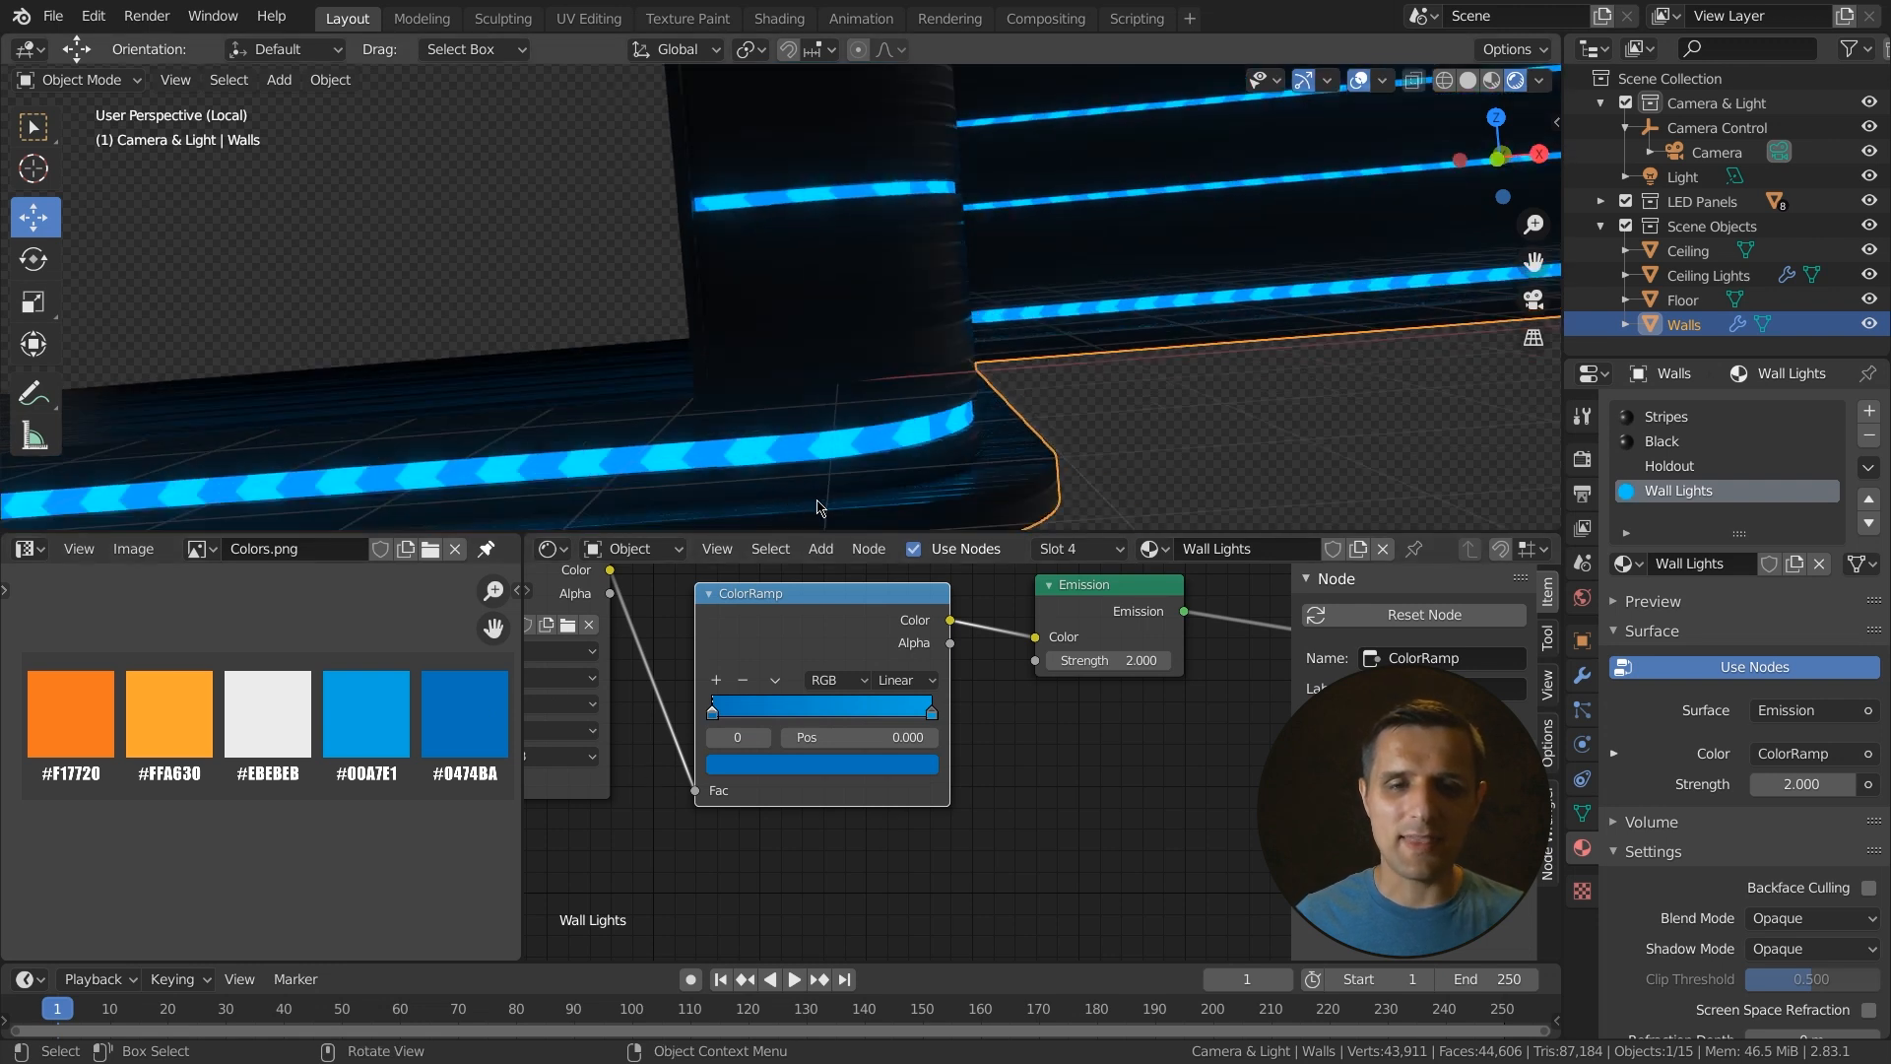
{"action": "scroll", "coordinate": [822, 510], "scroll_direction": "down", "scroll_amount": 2}
{"action": "scroll", "coordinate": [794, 796], "scroll_direction": "down", "scroll_amount": 3}
{"action": "middle_click_drag", "start_coordinate": [794, 795], "coordinate": [833, 741]}
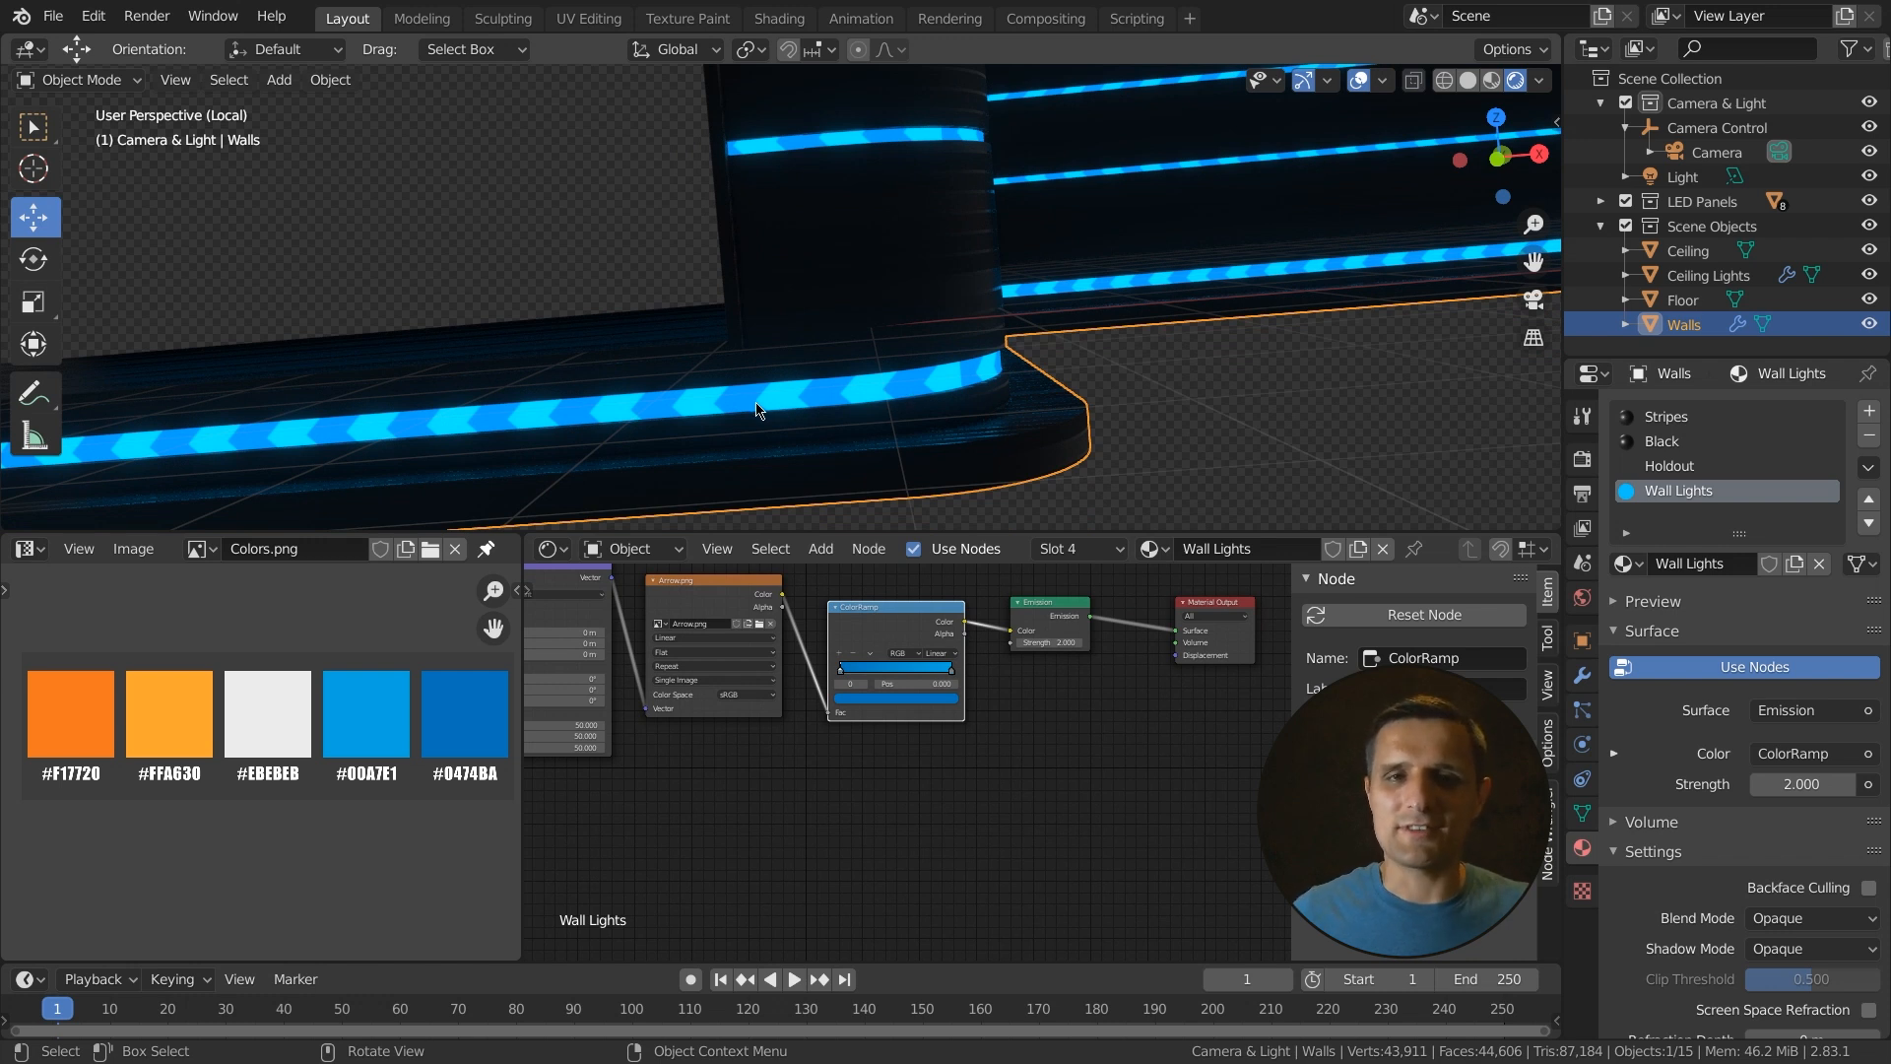
{"action": "scroll", "coordinate": [743, 762], "scroll_direction": "down", "scroll_amount": 2}
{"action": "mouse_move", "coordinate": [738, 768]}
{"action": "middle_mouse_down"}
{"action": "mouse_move", "coordinate": [785, 730]}
{"action": "mouse_move", "coordinate": [760, 790]}
{"action": "middle_mouse_up"}
{"action": "scroll", "coordinate": [785, 730], "scroll_direction": "up", "scroll_amount": 2}
{"action": "key", "text": "shift+a"}
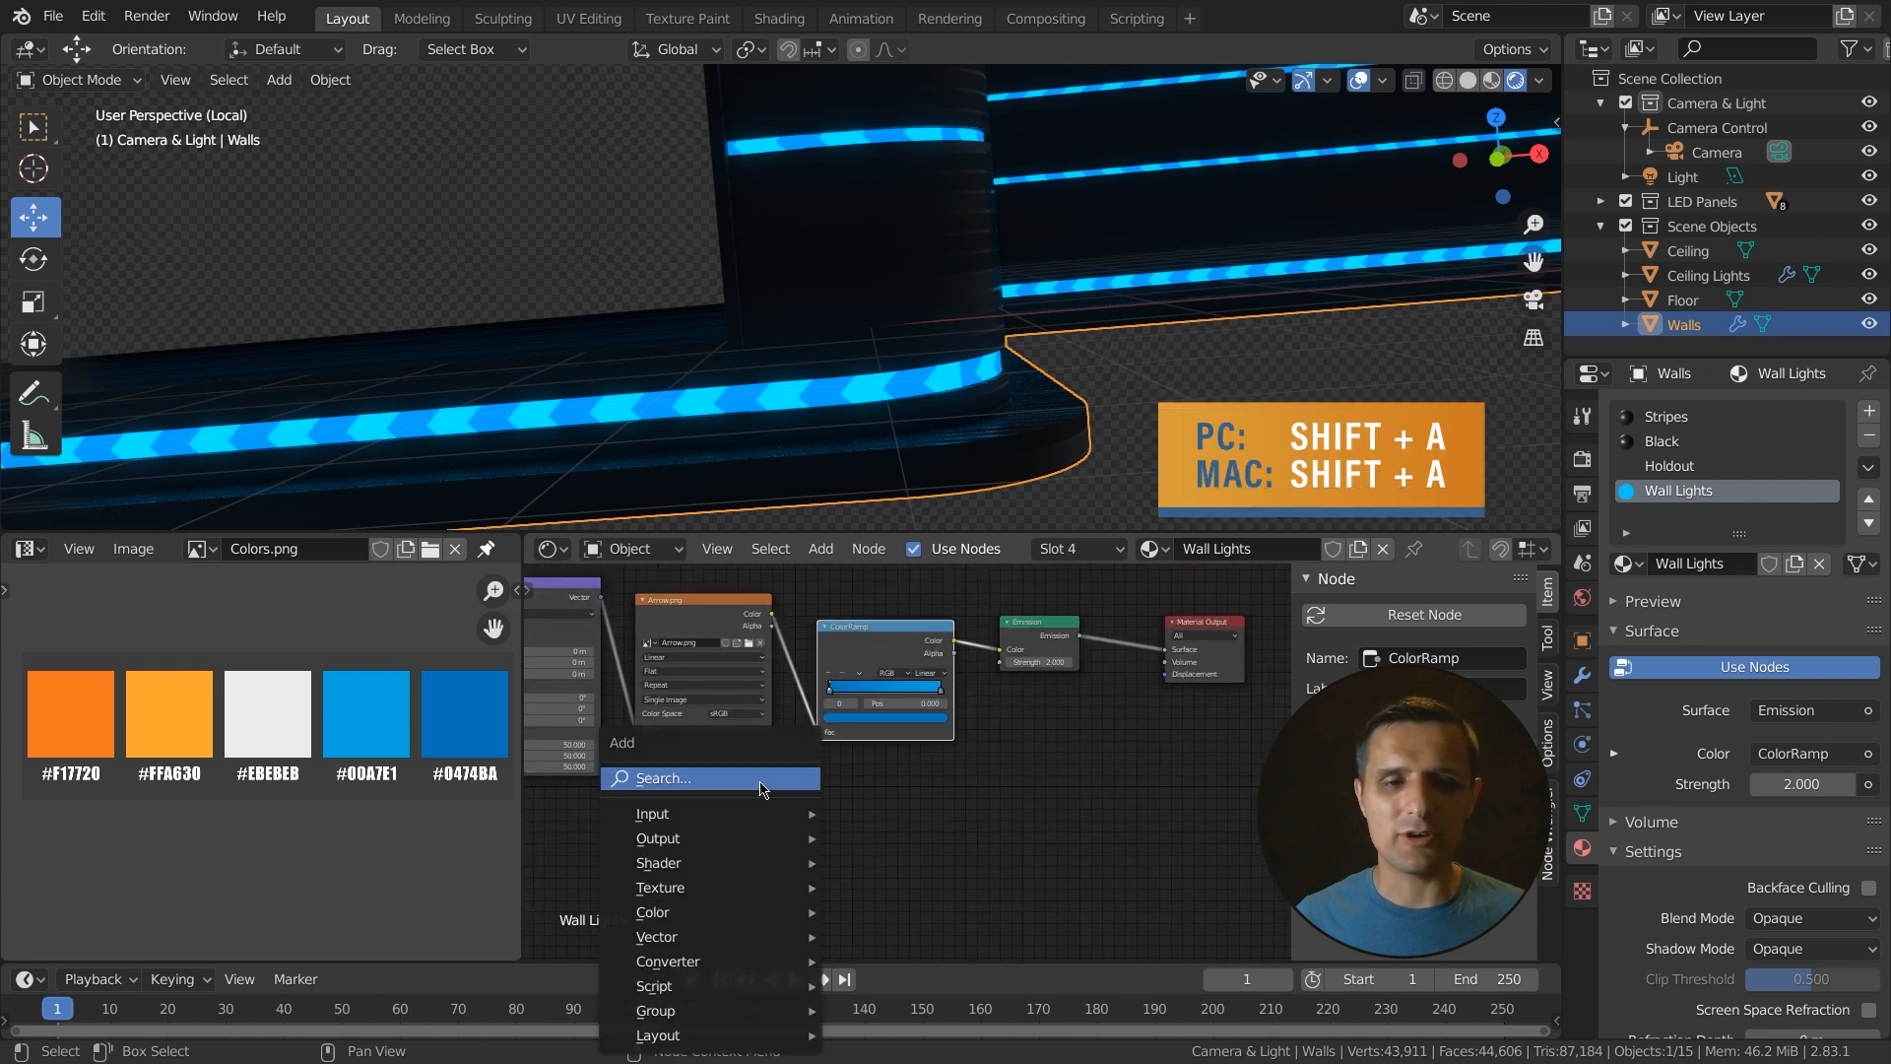
{"action": "left_click", "coordinate": [709, 780]}
{"action": "type", "text": "brick"}
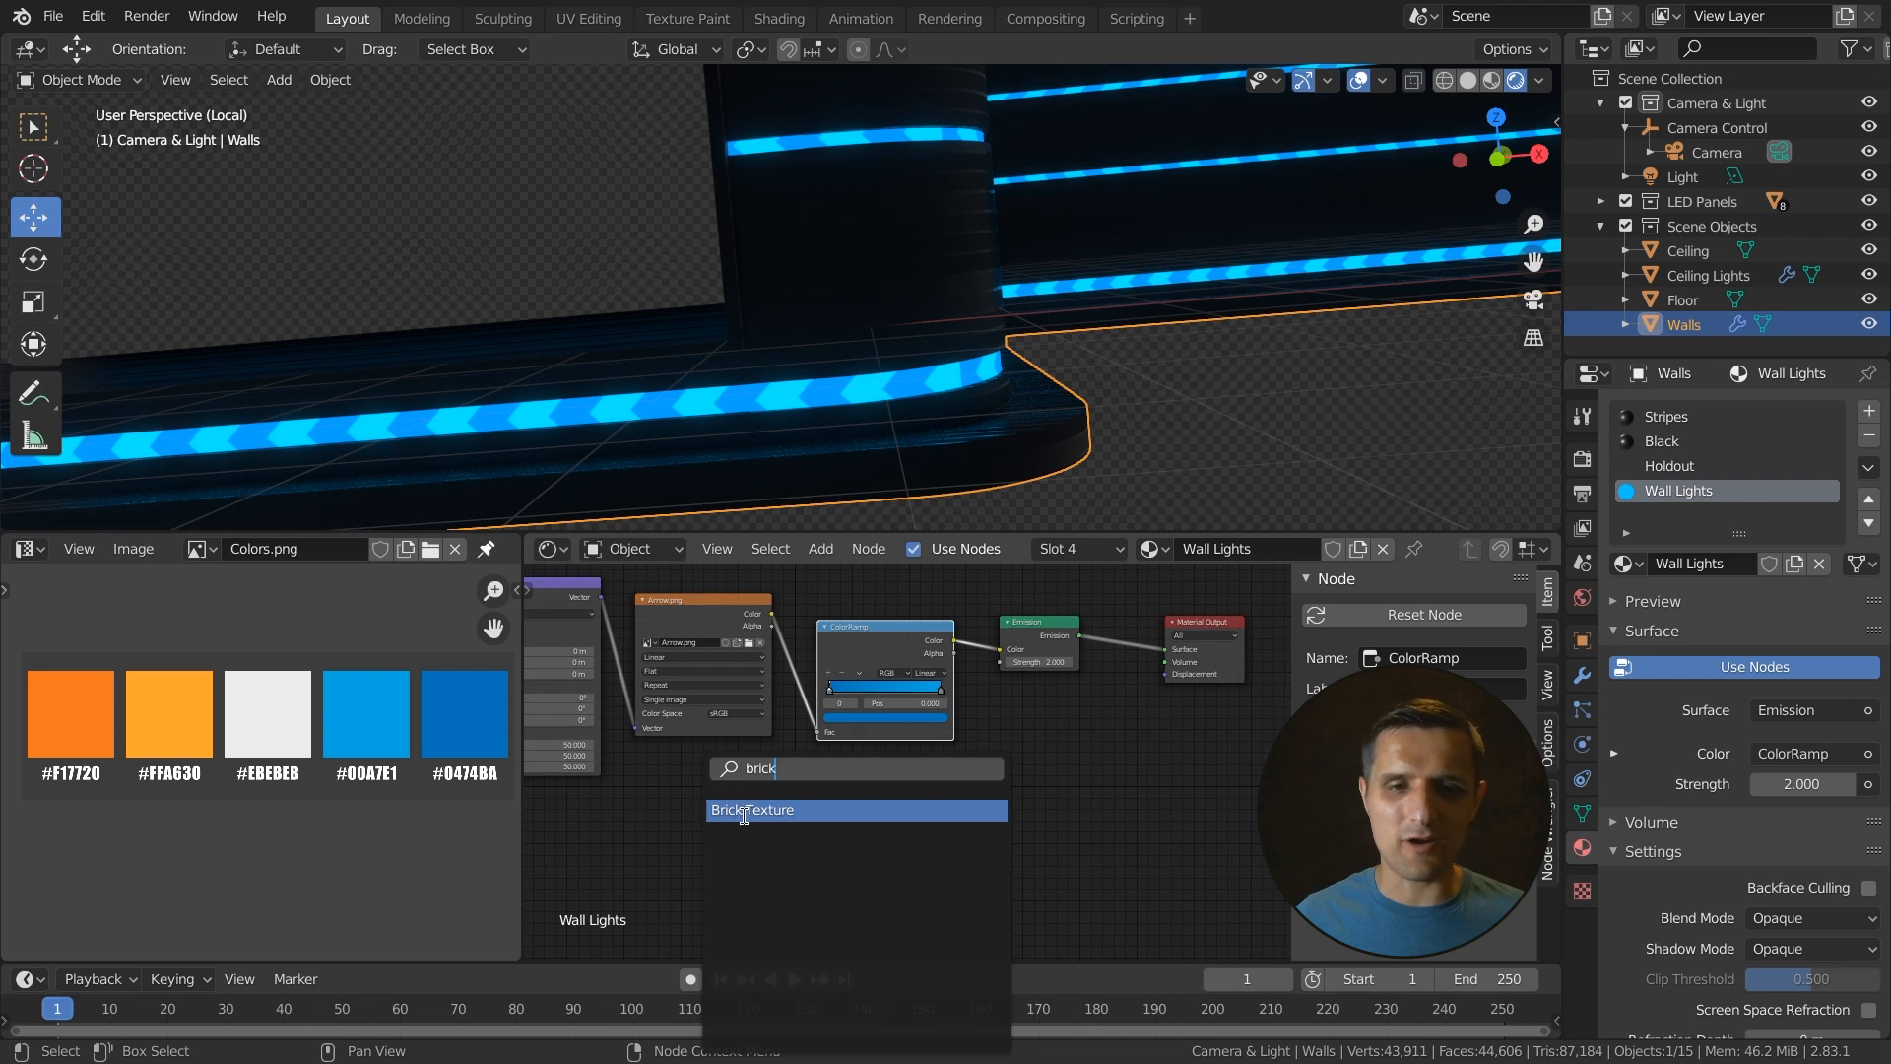
{"action": "left_click", "coordinate": [739, 808]}
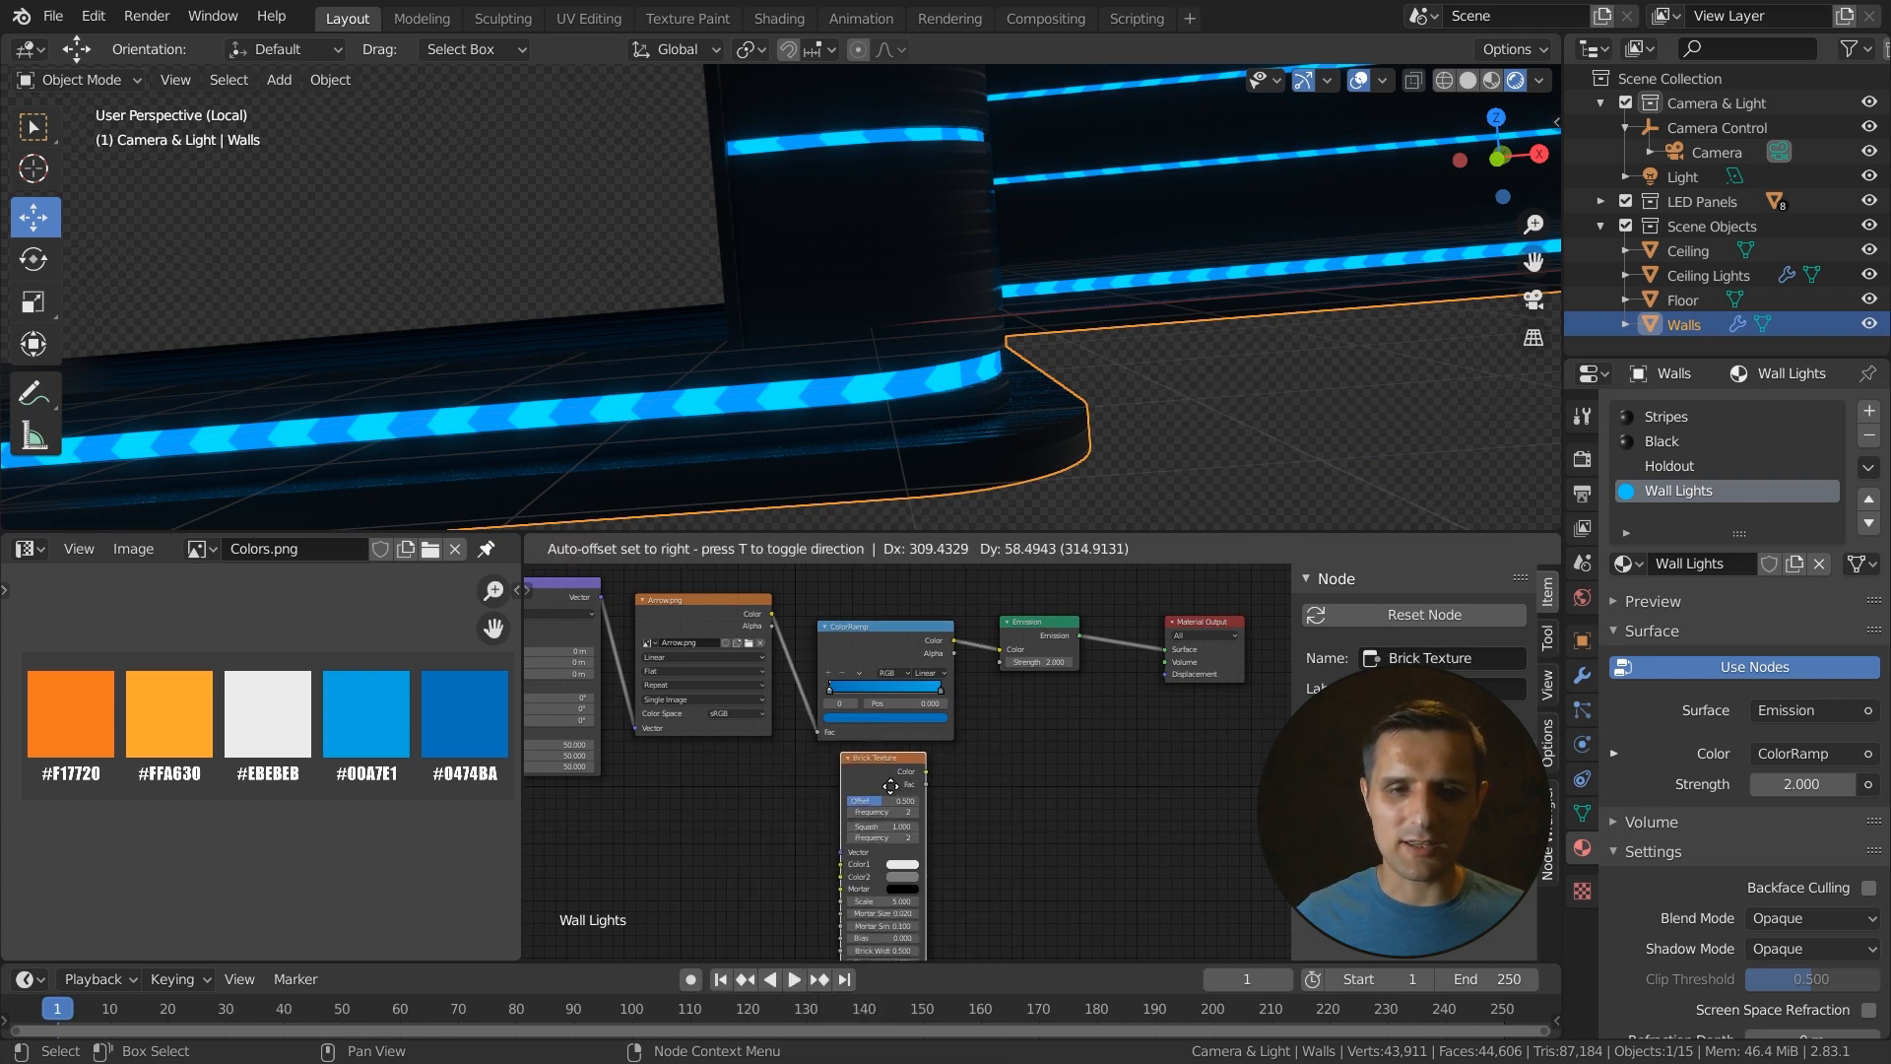
{"action": "left_click", "coordinate": [890, 786]}
- Connect the Texture Coordinate's Object output to the Brick Texture's Vector input
{"action": "middle_click_drag", "start_coordinate": [962, 802], "coordinate": [930, 758]}
{"action": "middle_click_drag", "start_coordinate": [756, 758], "coordinate": [934, 800]}
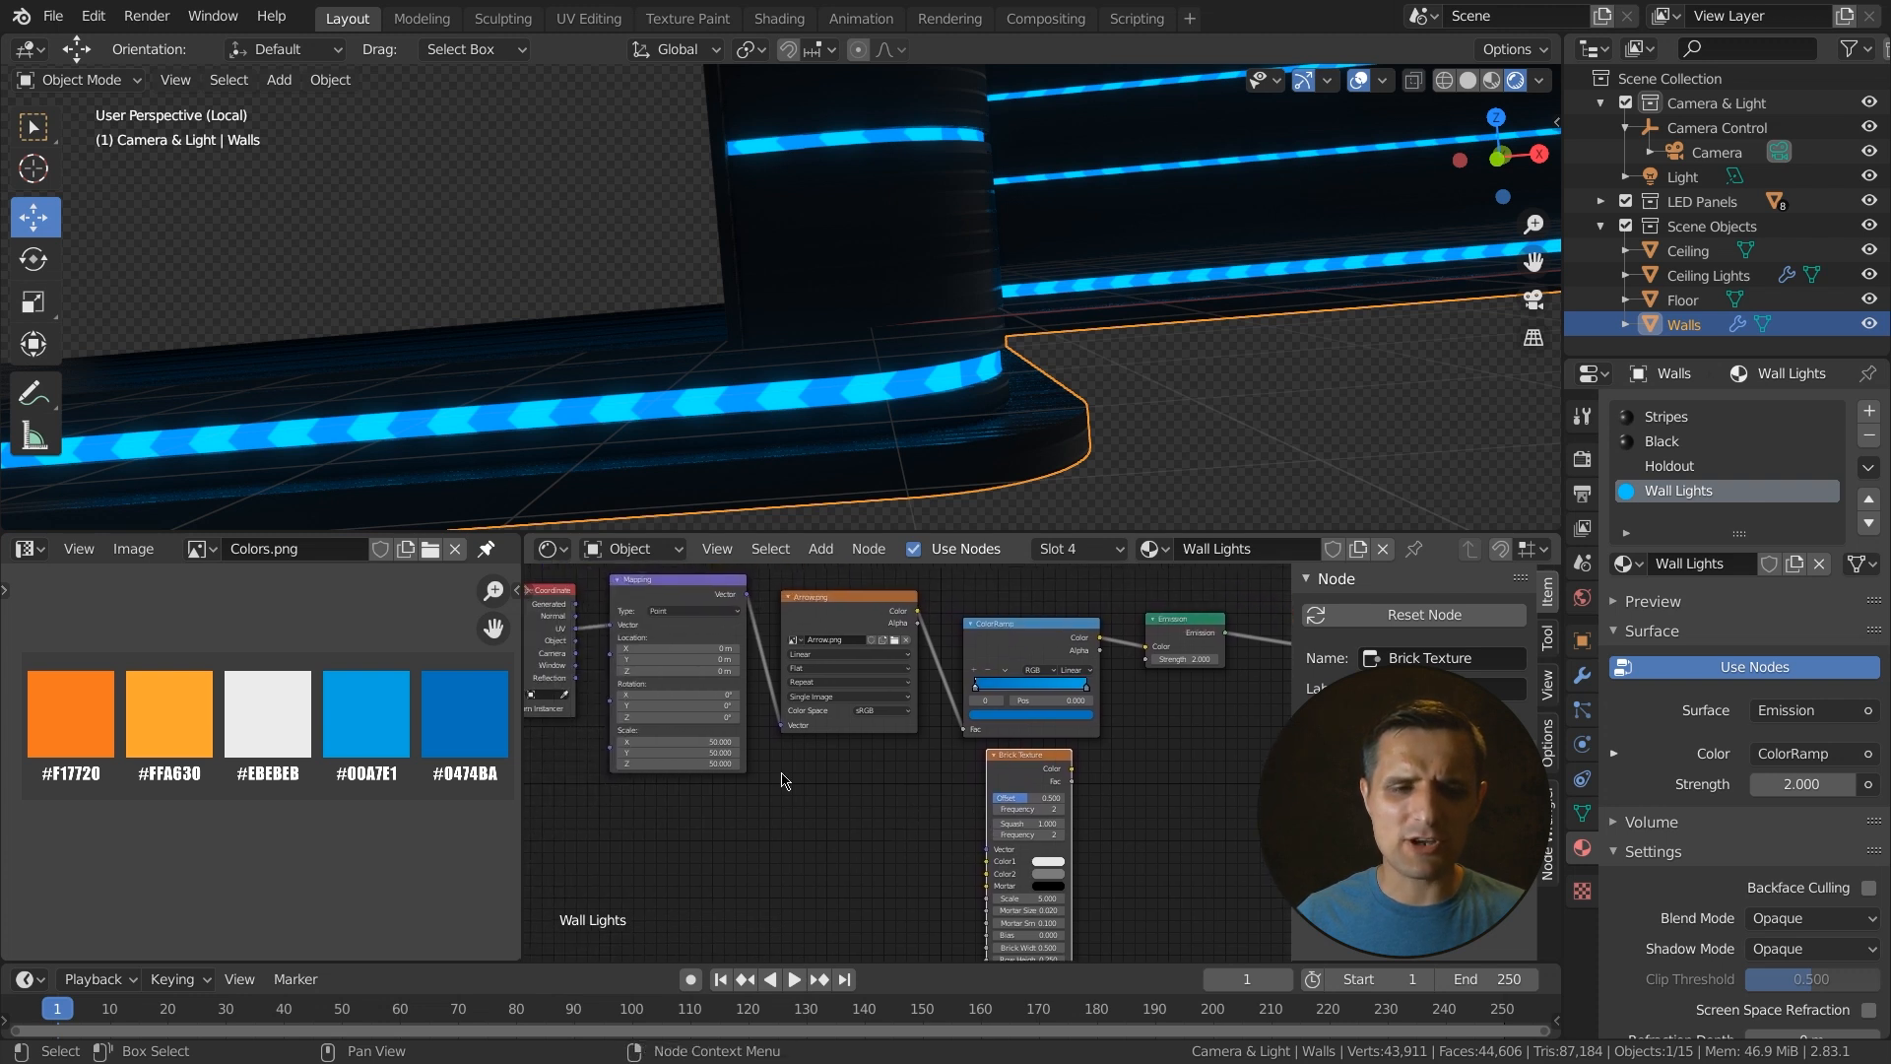
{"action": "left_click_drag", "start_coordinate": [574, 638], "coordinate": [986, 848]}
{"action": "middle_click_drag", "start_coordinate": [1035, 846], "coordinate": [833, 905]}
{"action": "scroll", "coordinate": [930, 830], "scroll_direction": "up", "scroll_amount": 1}
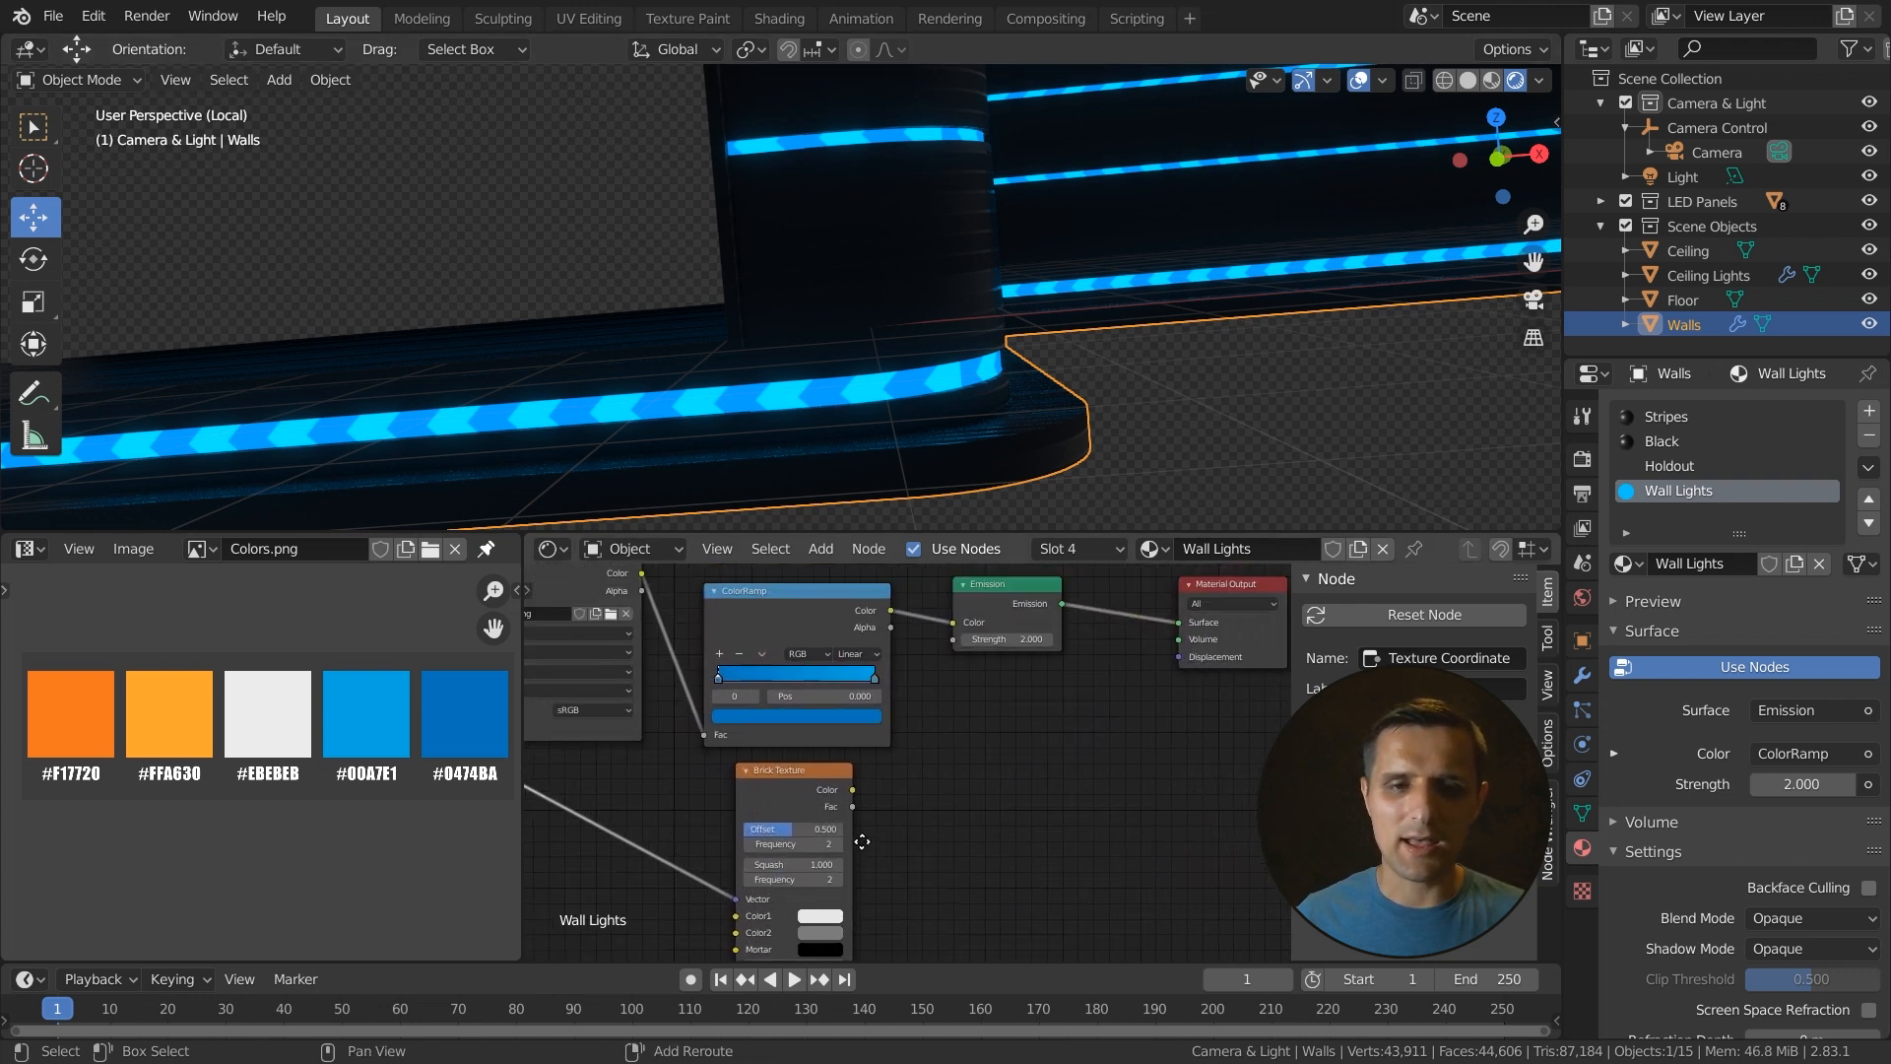
- Combine the ColorRamp and Brick Texture colors through a Multiply mix node feeding the Emission color
{"action": "left_click", "coordinate": [812, 597]}
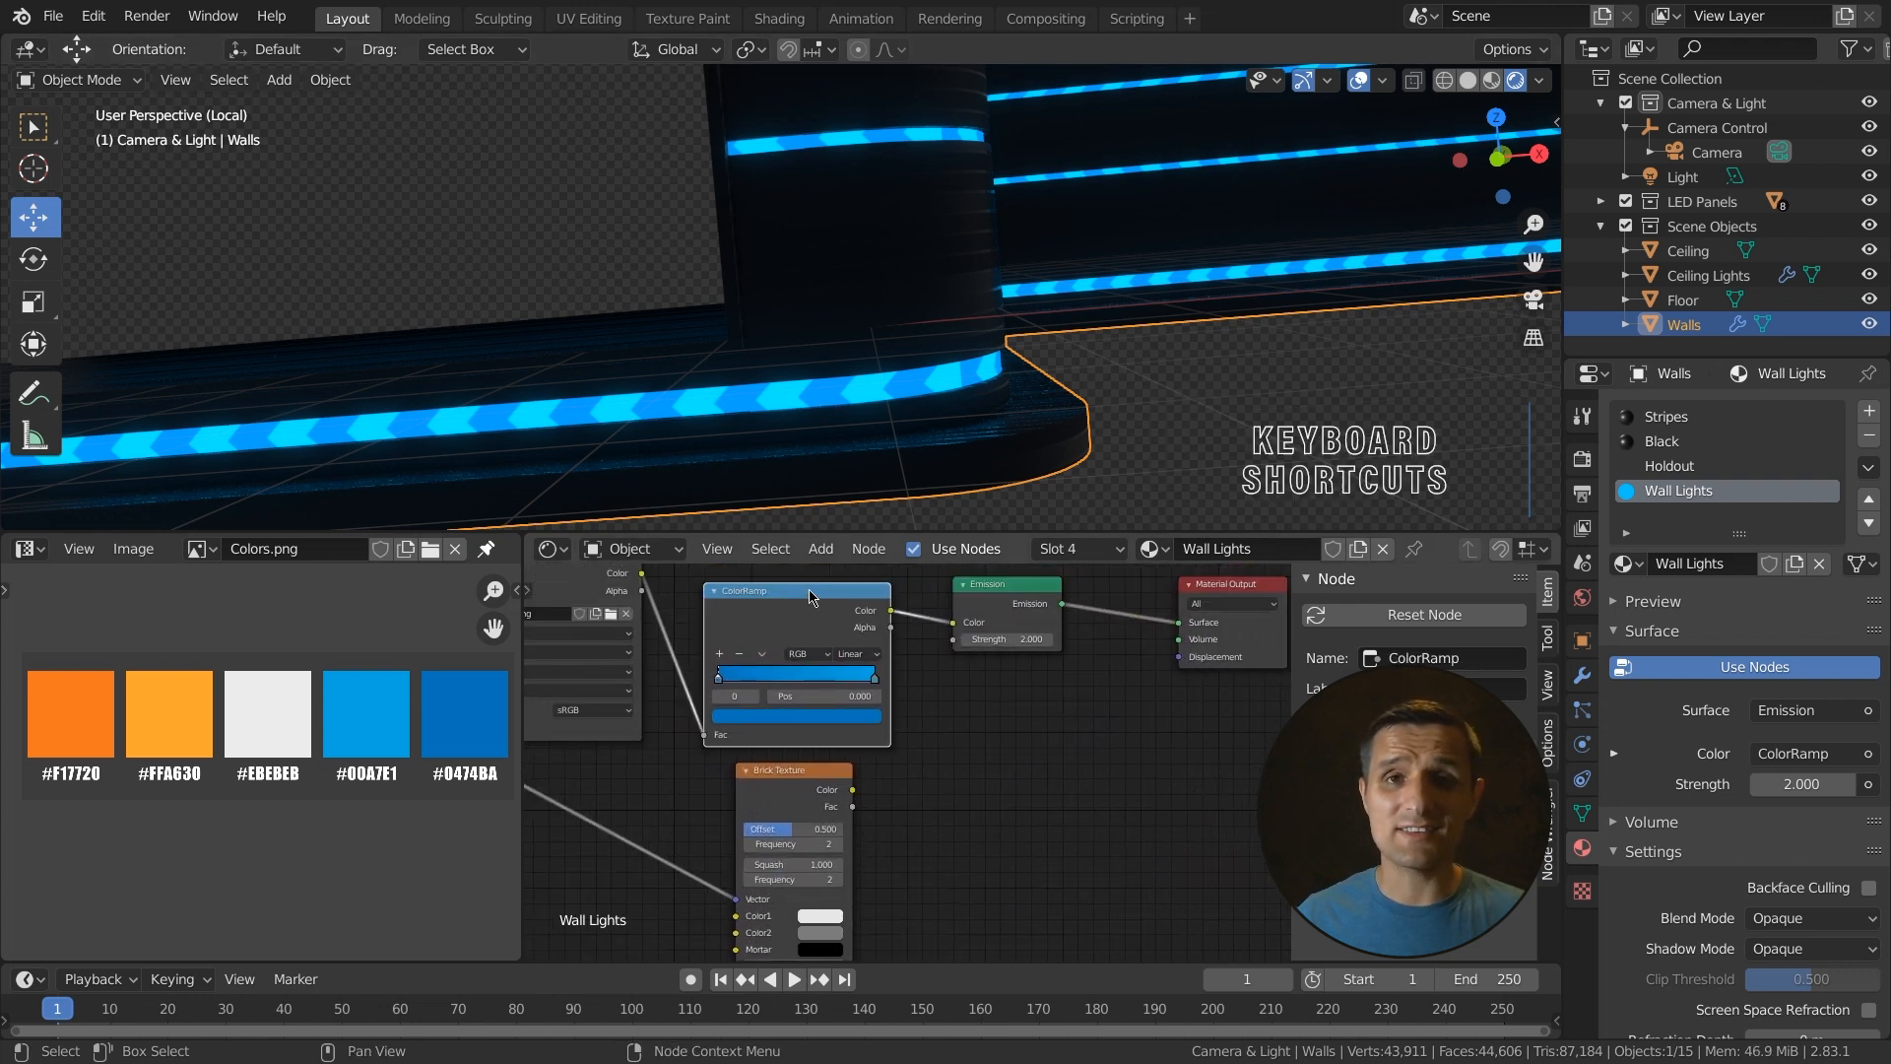
{"action": "left_click", "coordinate": [803, 788], "text": "shift"}
{"action": "middle_click_drag", "start_coordinate": [886, 809], "coordinate": [856, 782]}
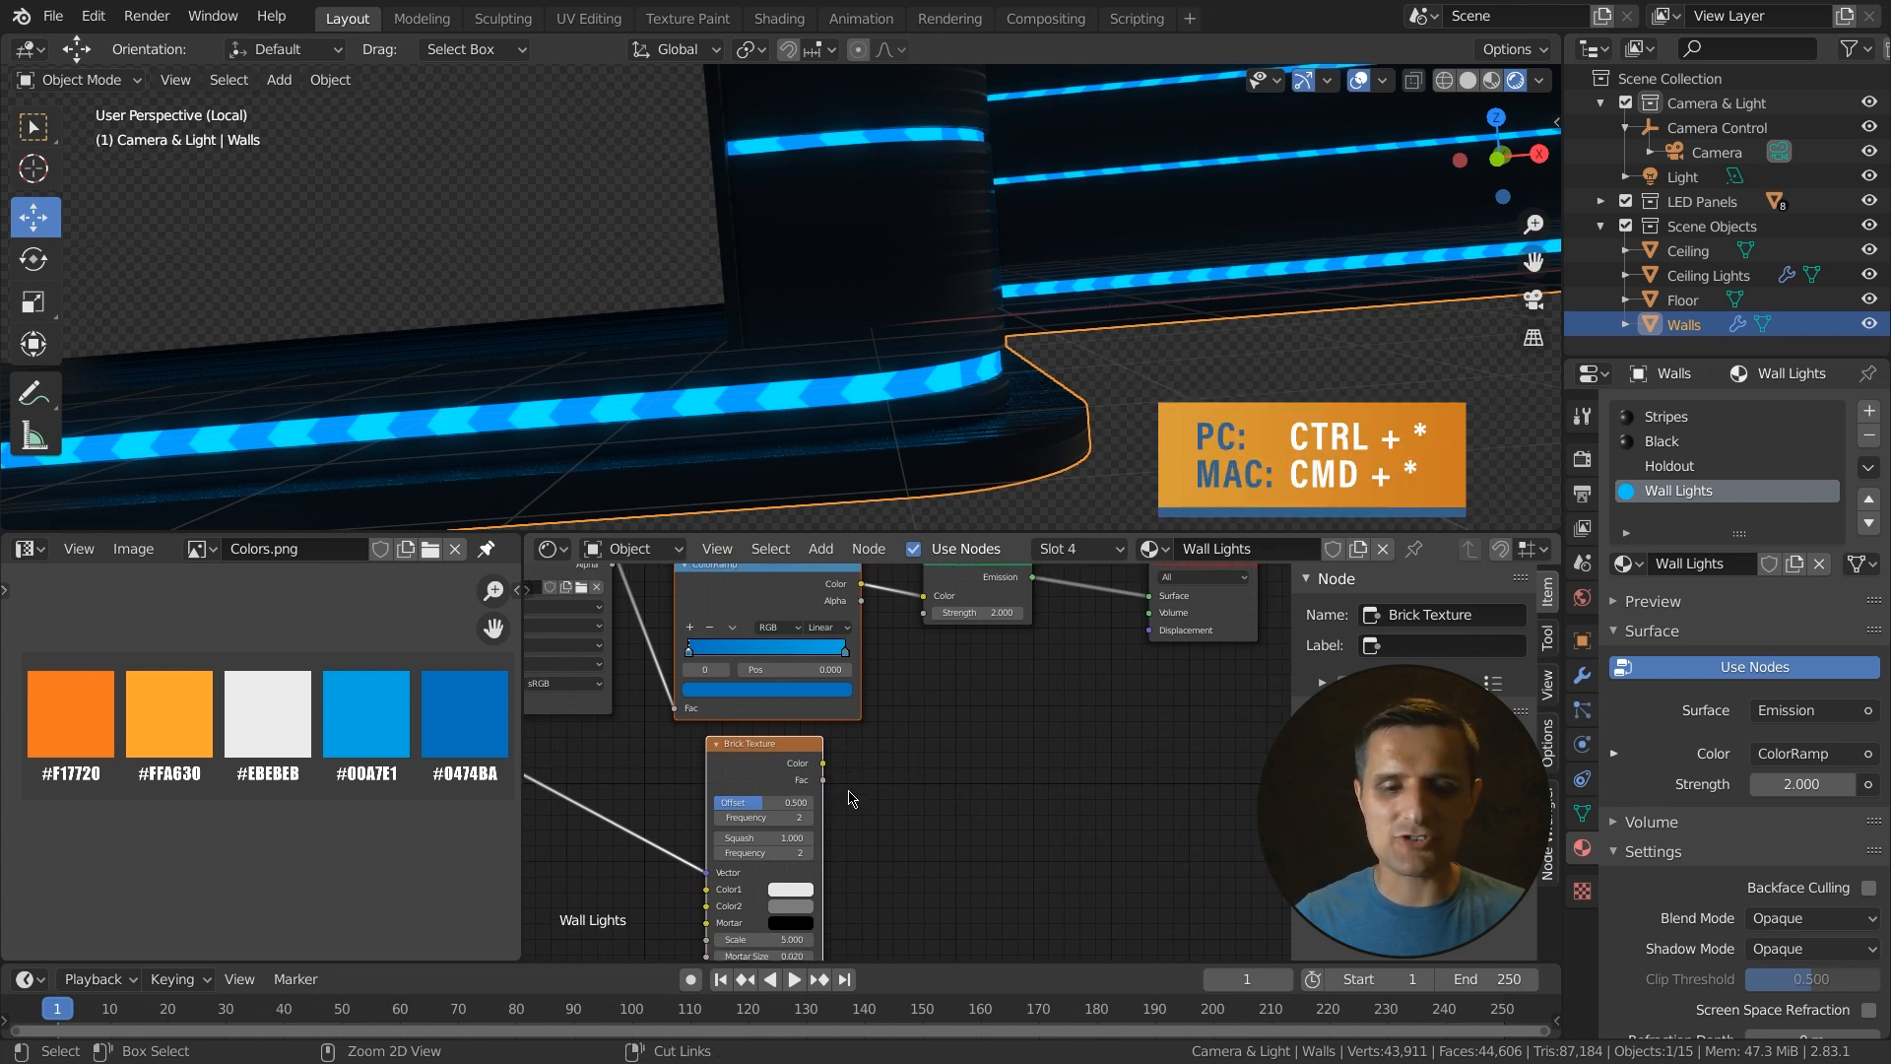
{"action": "key", "text": "ctrl+KP_Multiply"}
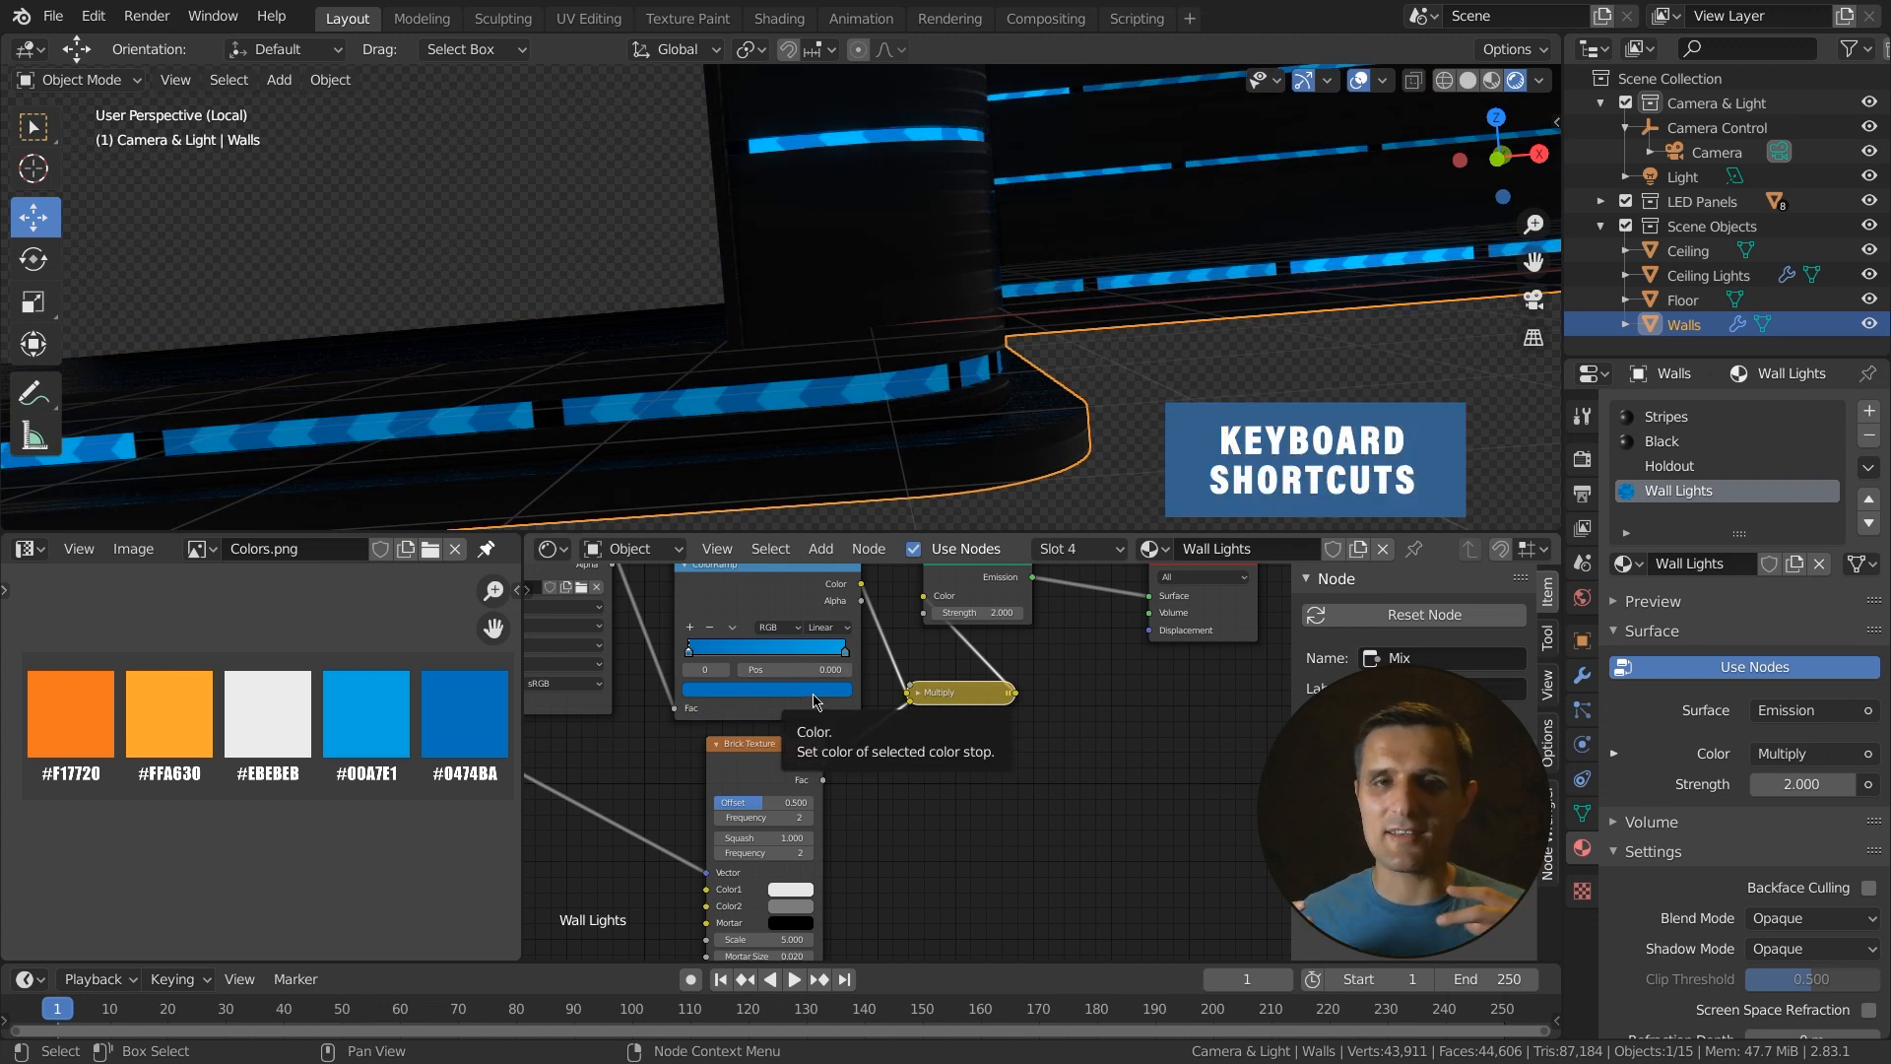
{"action": "left_click", "coordinate": [918, 692]}
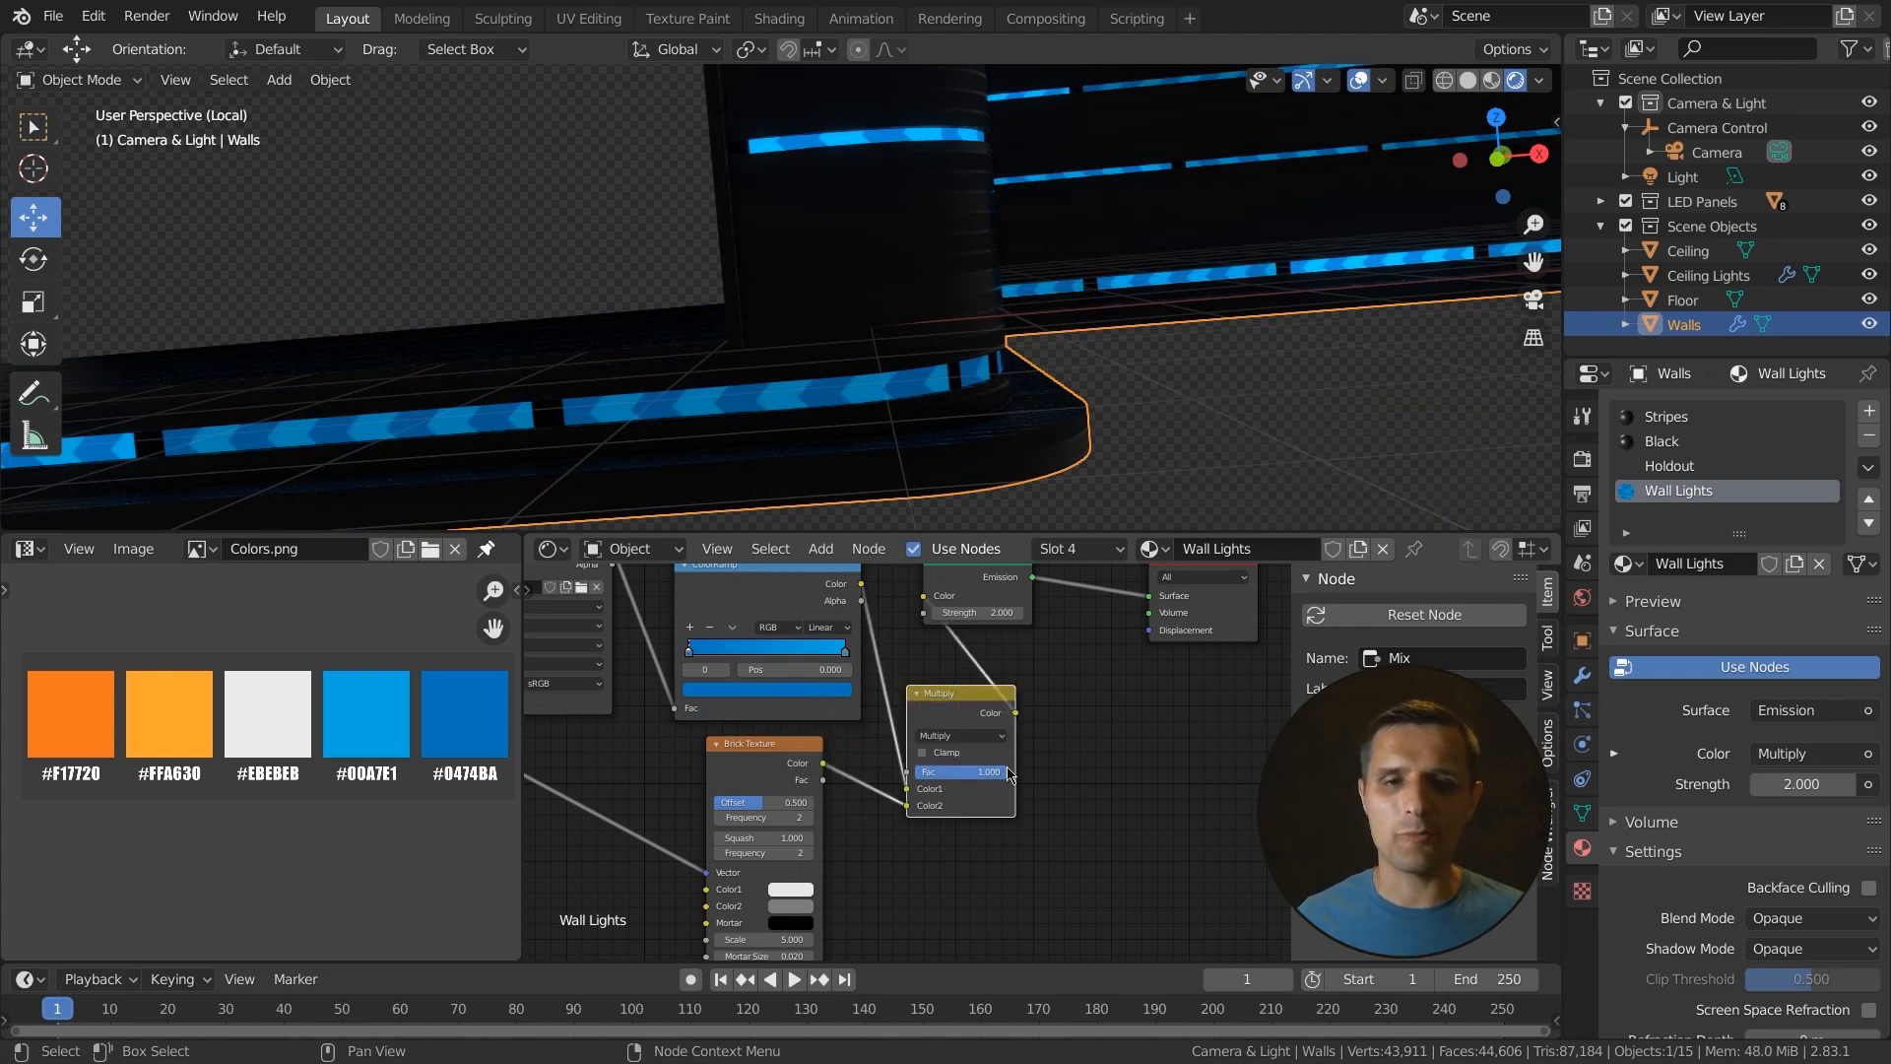
- Rearrange the Emission, Material Output, Multiply and Brick Texture nodes into a tidy layout
{"action": "scroll", "coordinate": [1011, 763], "scroll_direction": "down", "scroll_amount": 2}
{"action": "middle_click_drag", "start_coordinate": [1049, 744], "coordinate": [981, 751]}
{"action": "left_click_drag", "start_coordinate": [912, 598], "coordinate": [990, 614]}
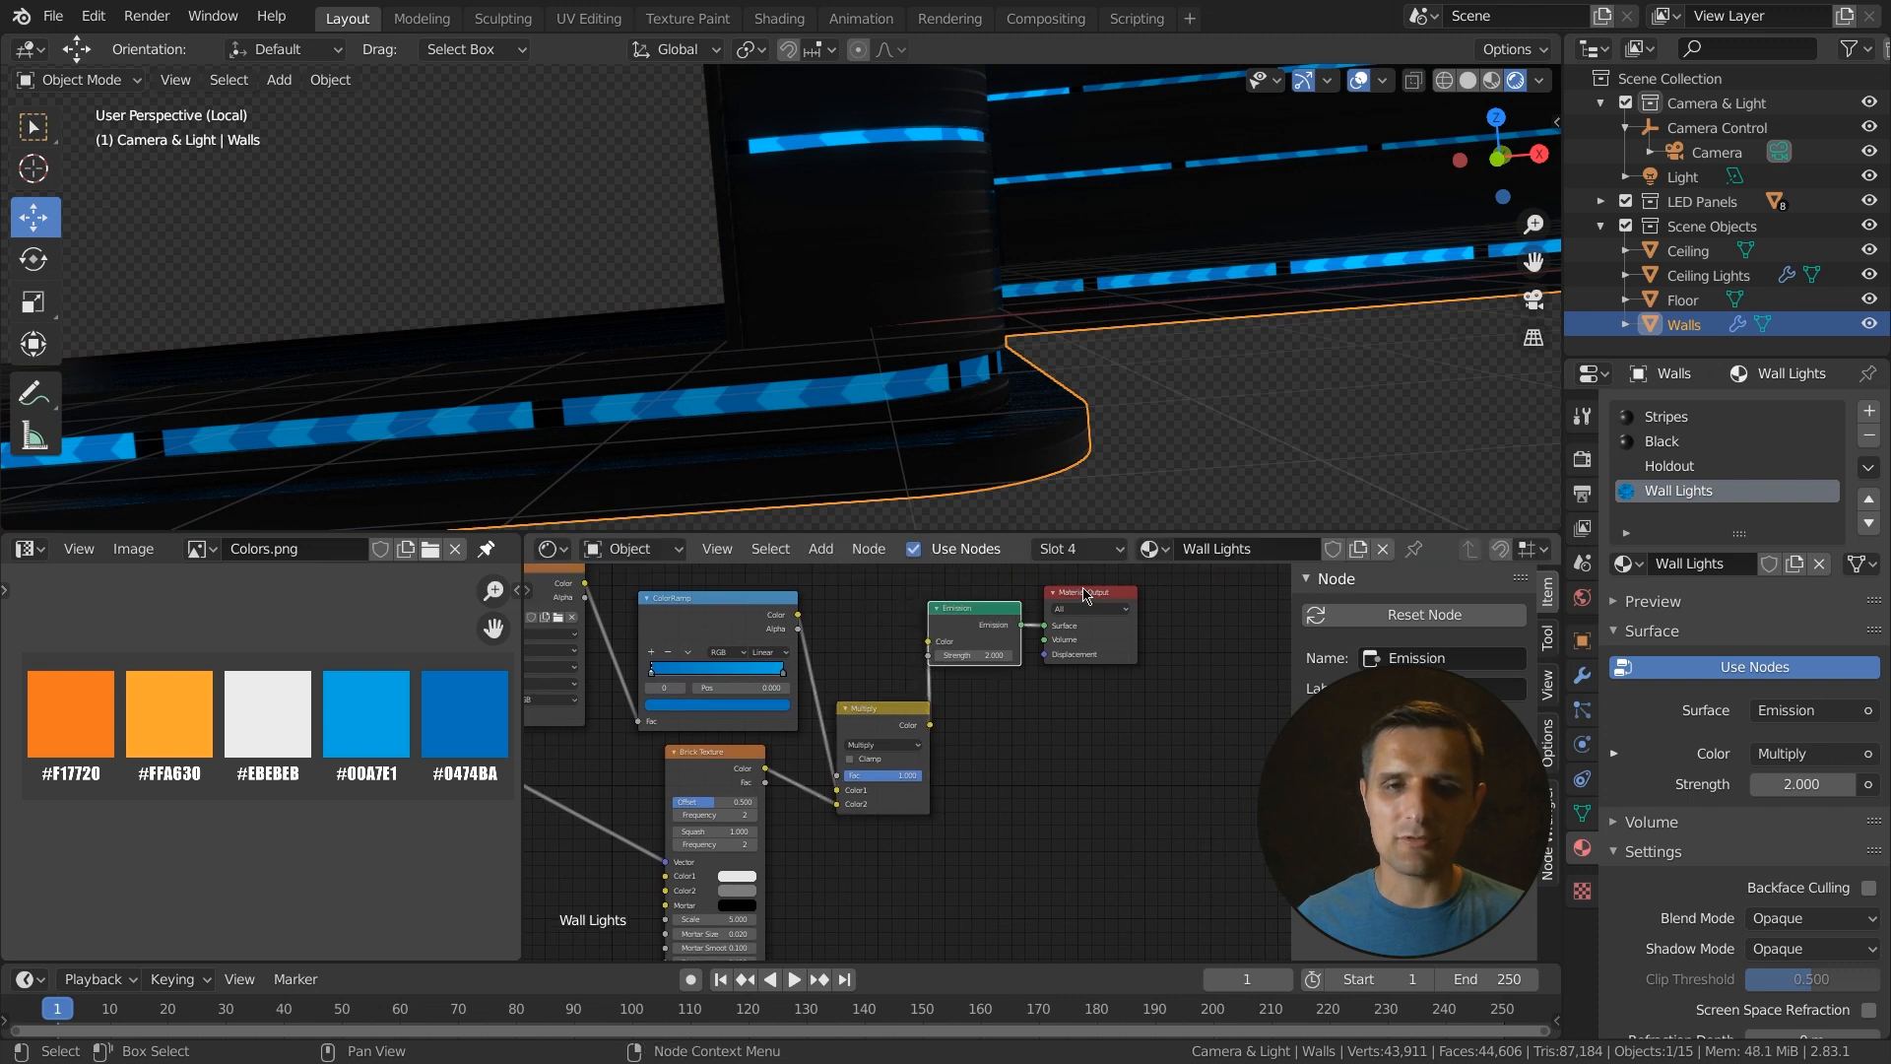
{"action": "left_click", "coordinate": [1137, 633]}
{"action": "left_click_drag", "start_coordinate": [1120, 574], "coordinate": [879, 765]}
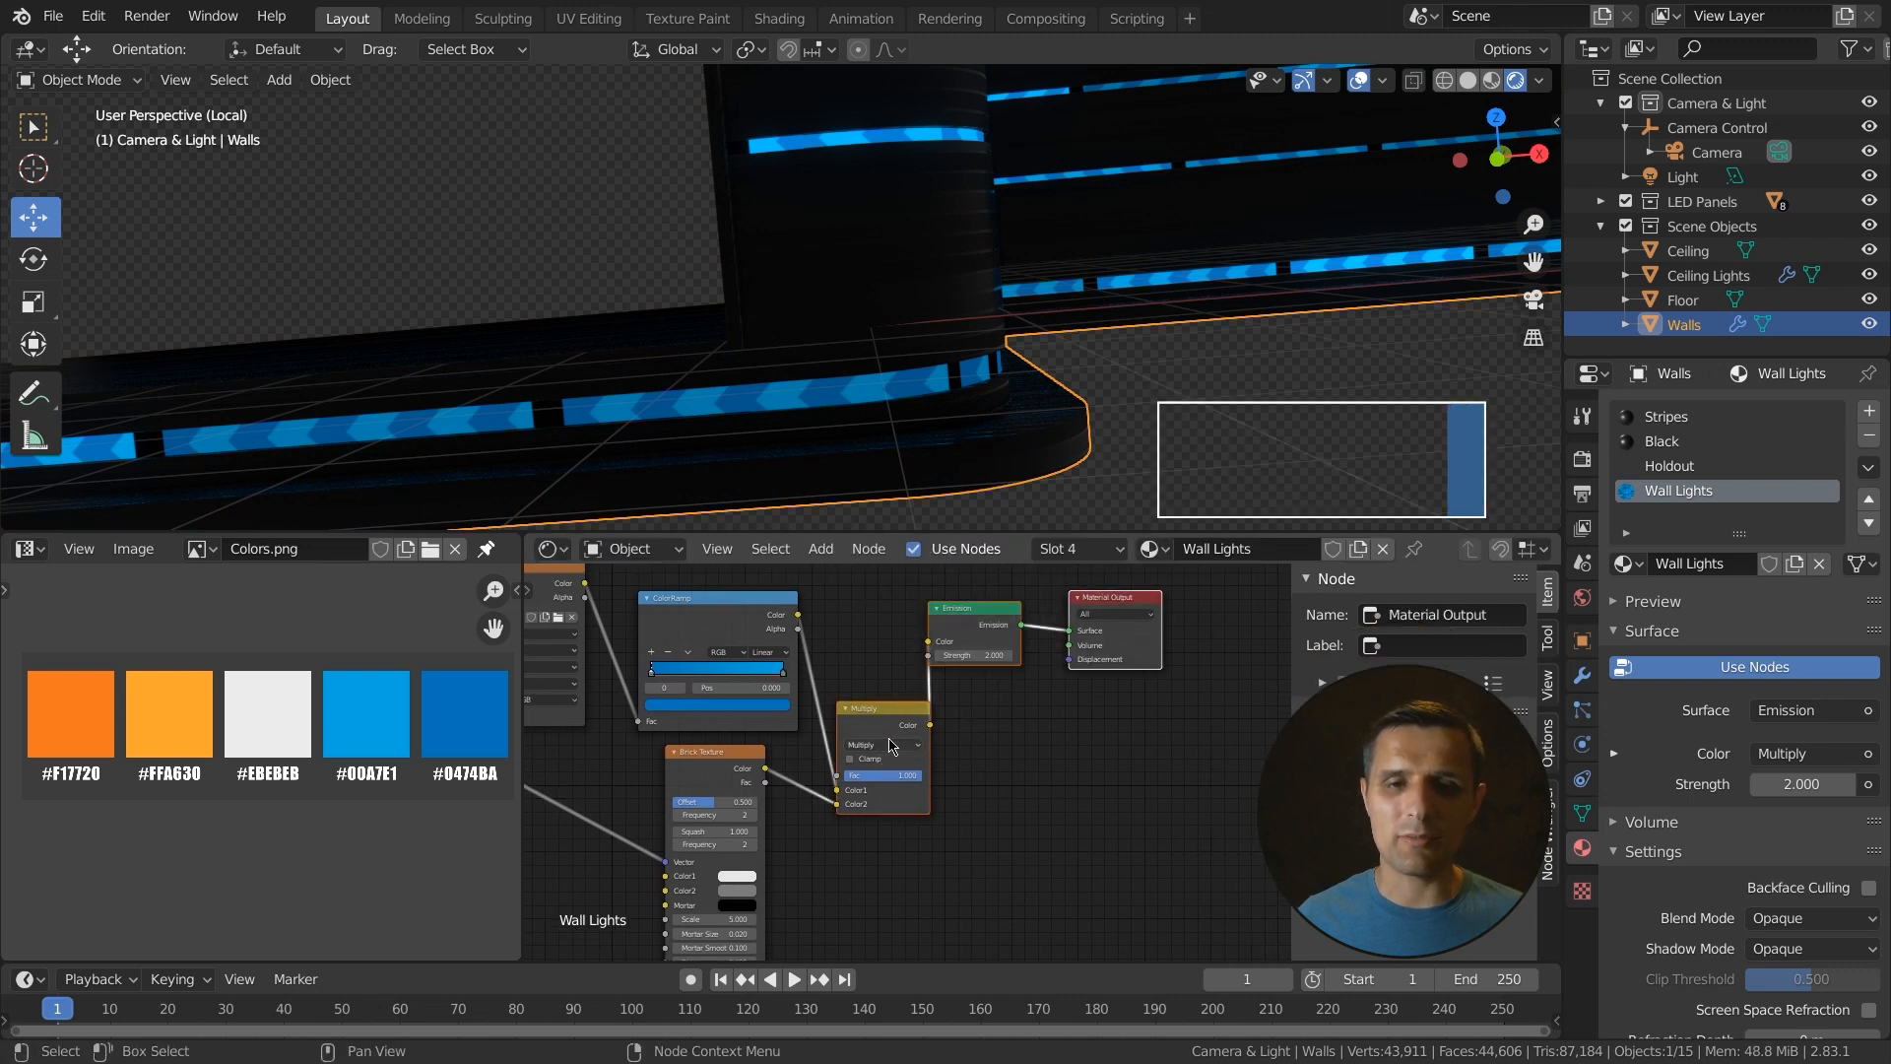
{"action": "key", "text": "shift+equal"}
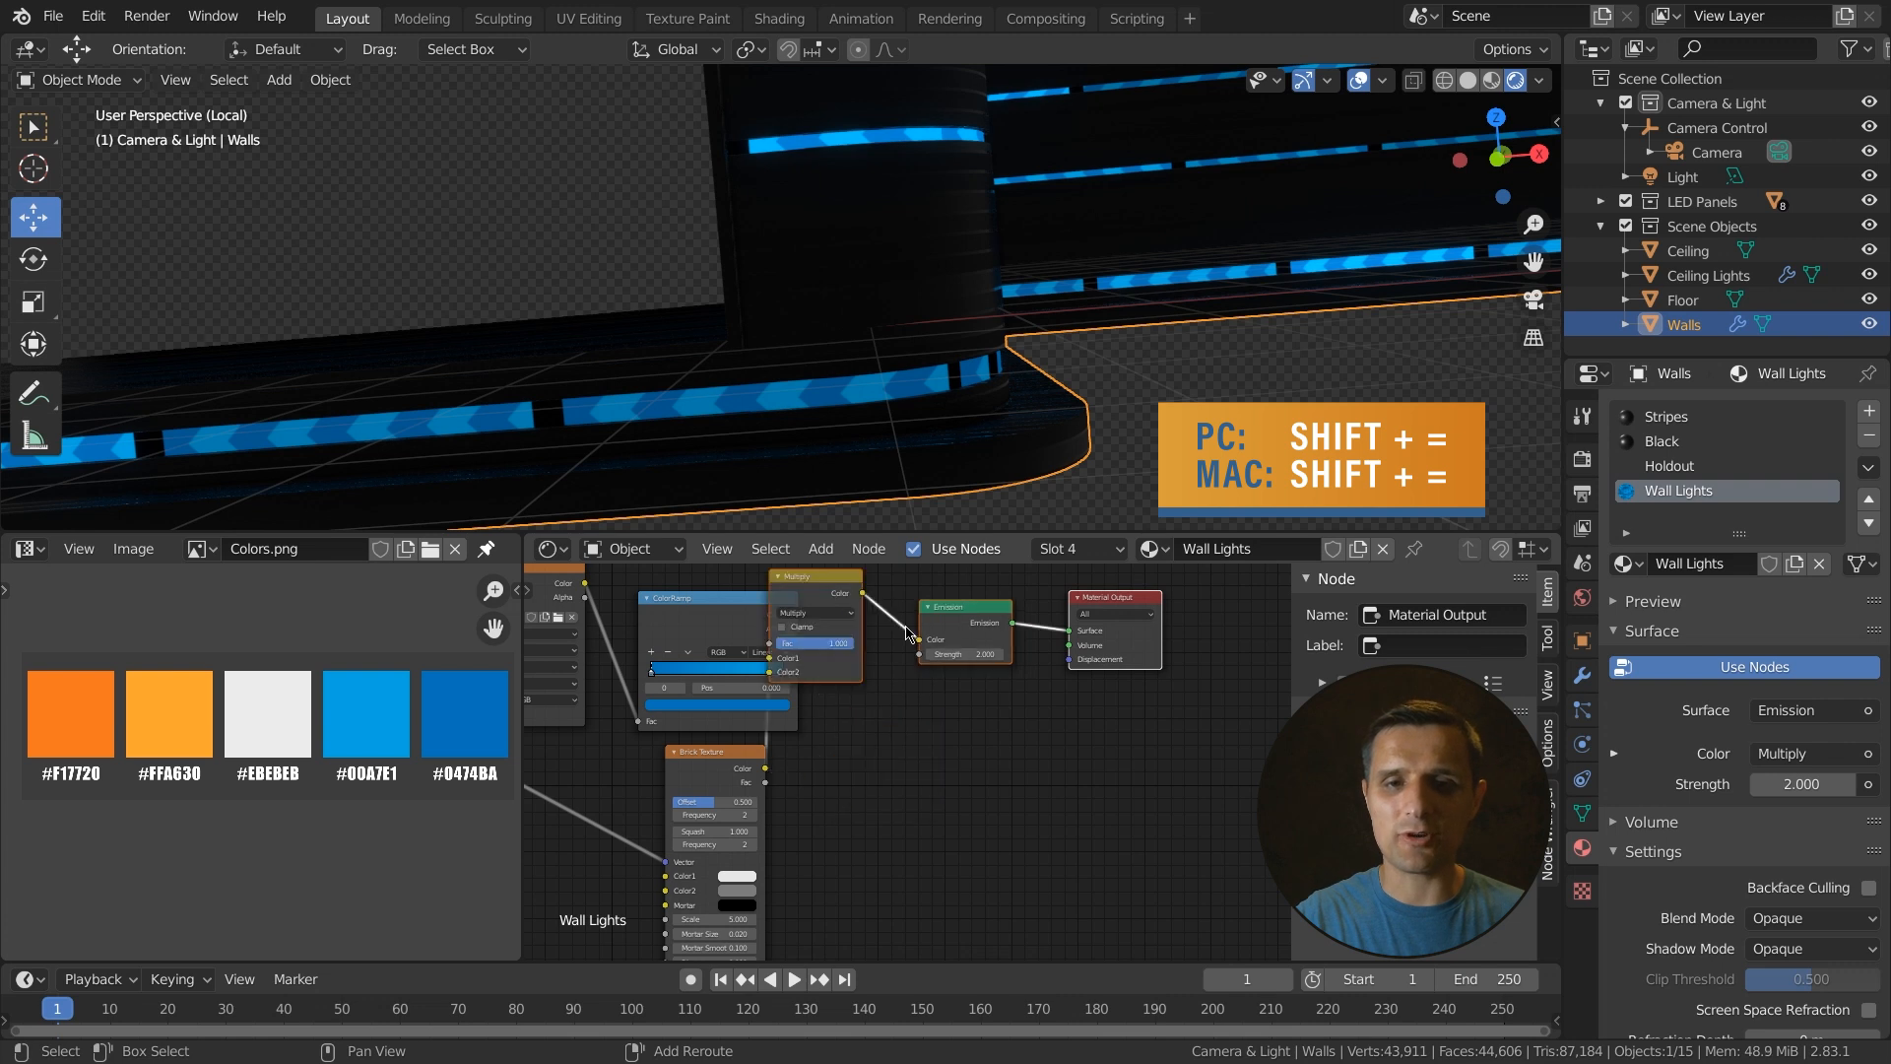
{"action": "left_click_drag", "start_coordinate": [832, 575], "coordinate": [888, 689]}
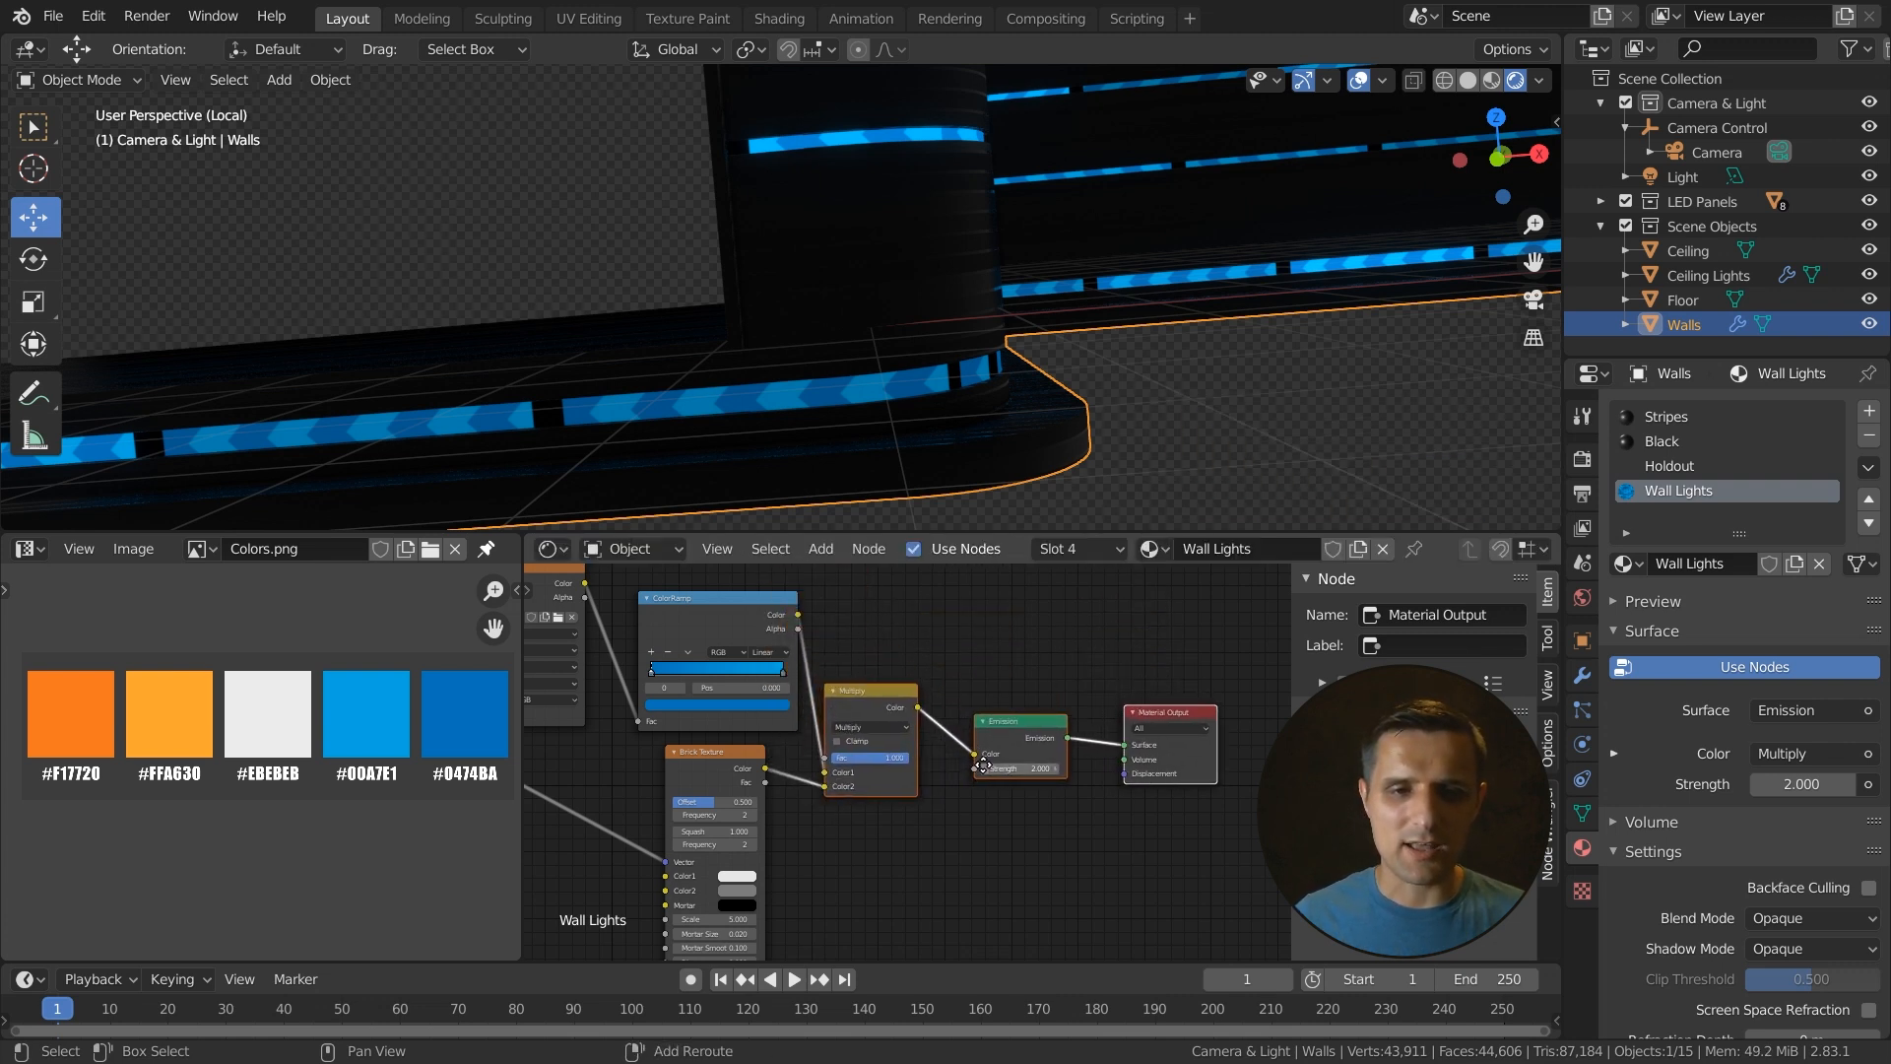
{"action": "middle_click_drag", "start_coordinate": [925, 801], "coordinate": [884, 772]}
{"action": "left_click", "coordinate": [795, 837]}
{"action": "left_click", "coordinate": [709, 583]}
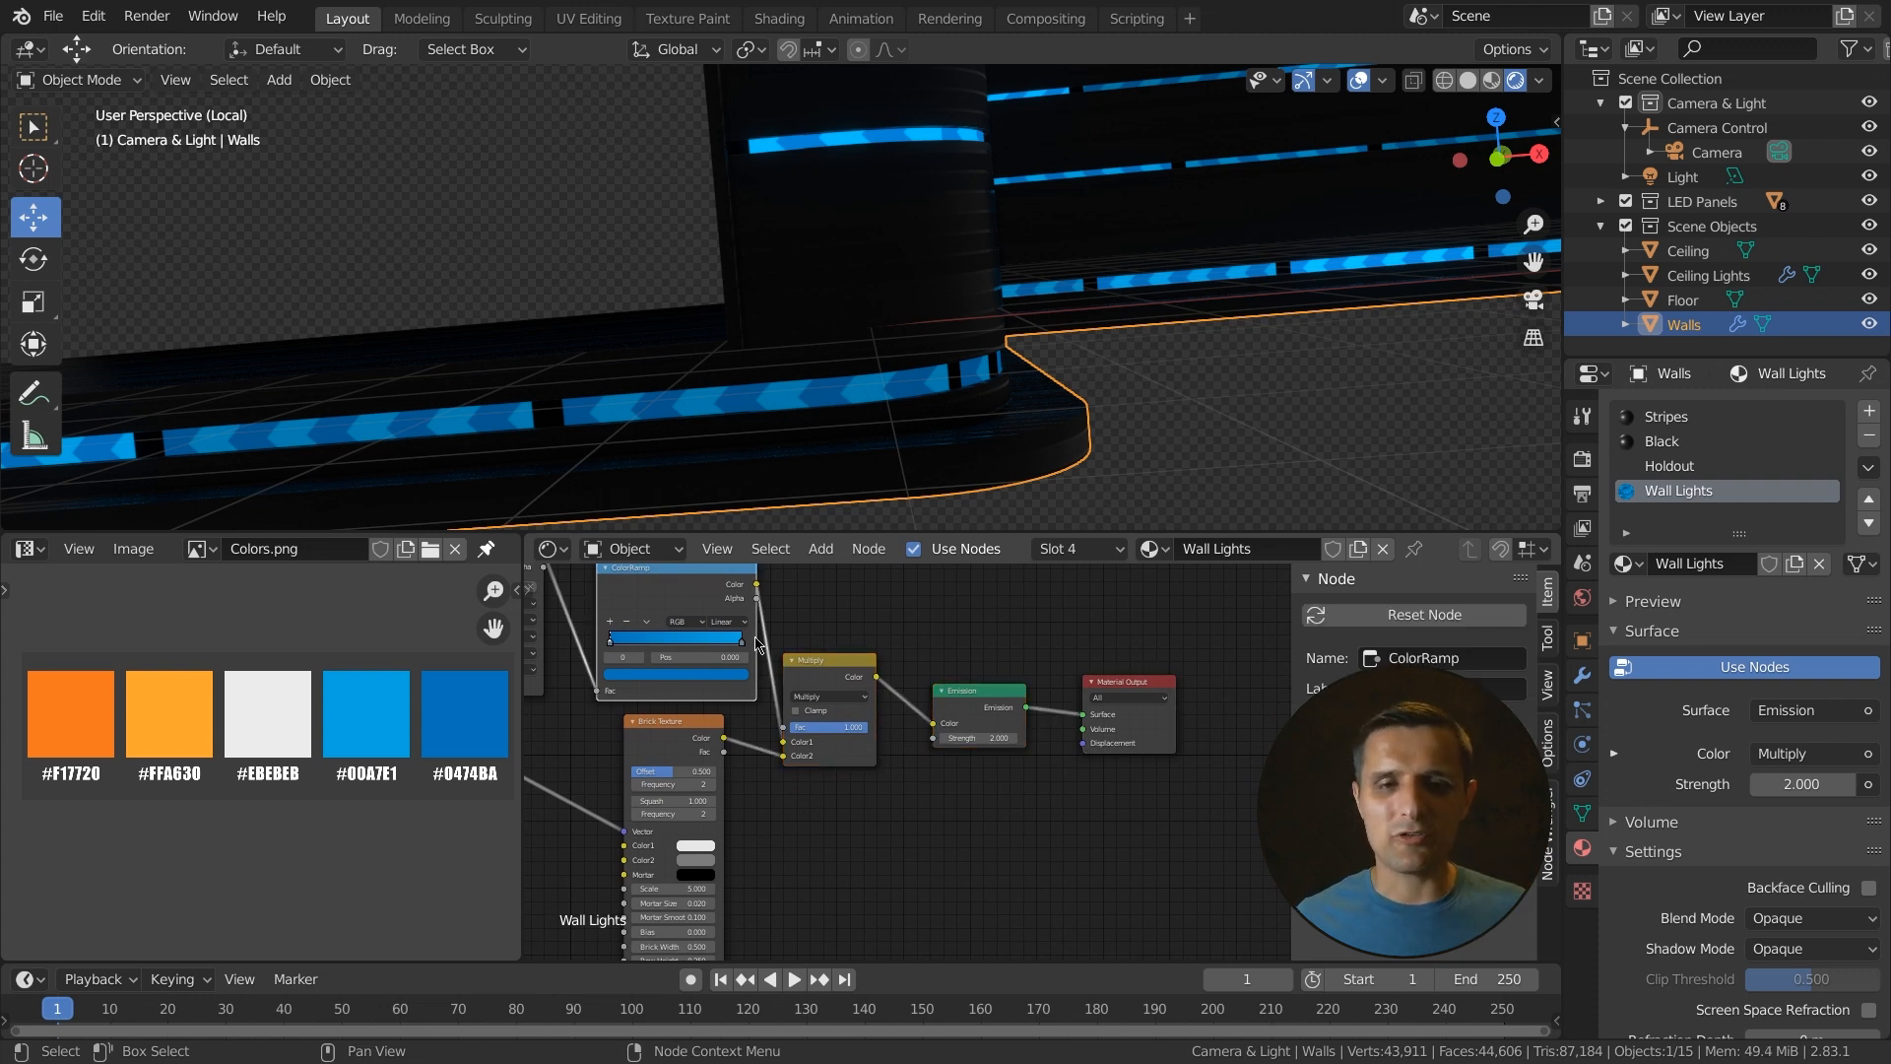
{"action": "left_click", "coordinate": [676, 728]}
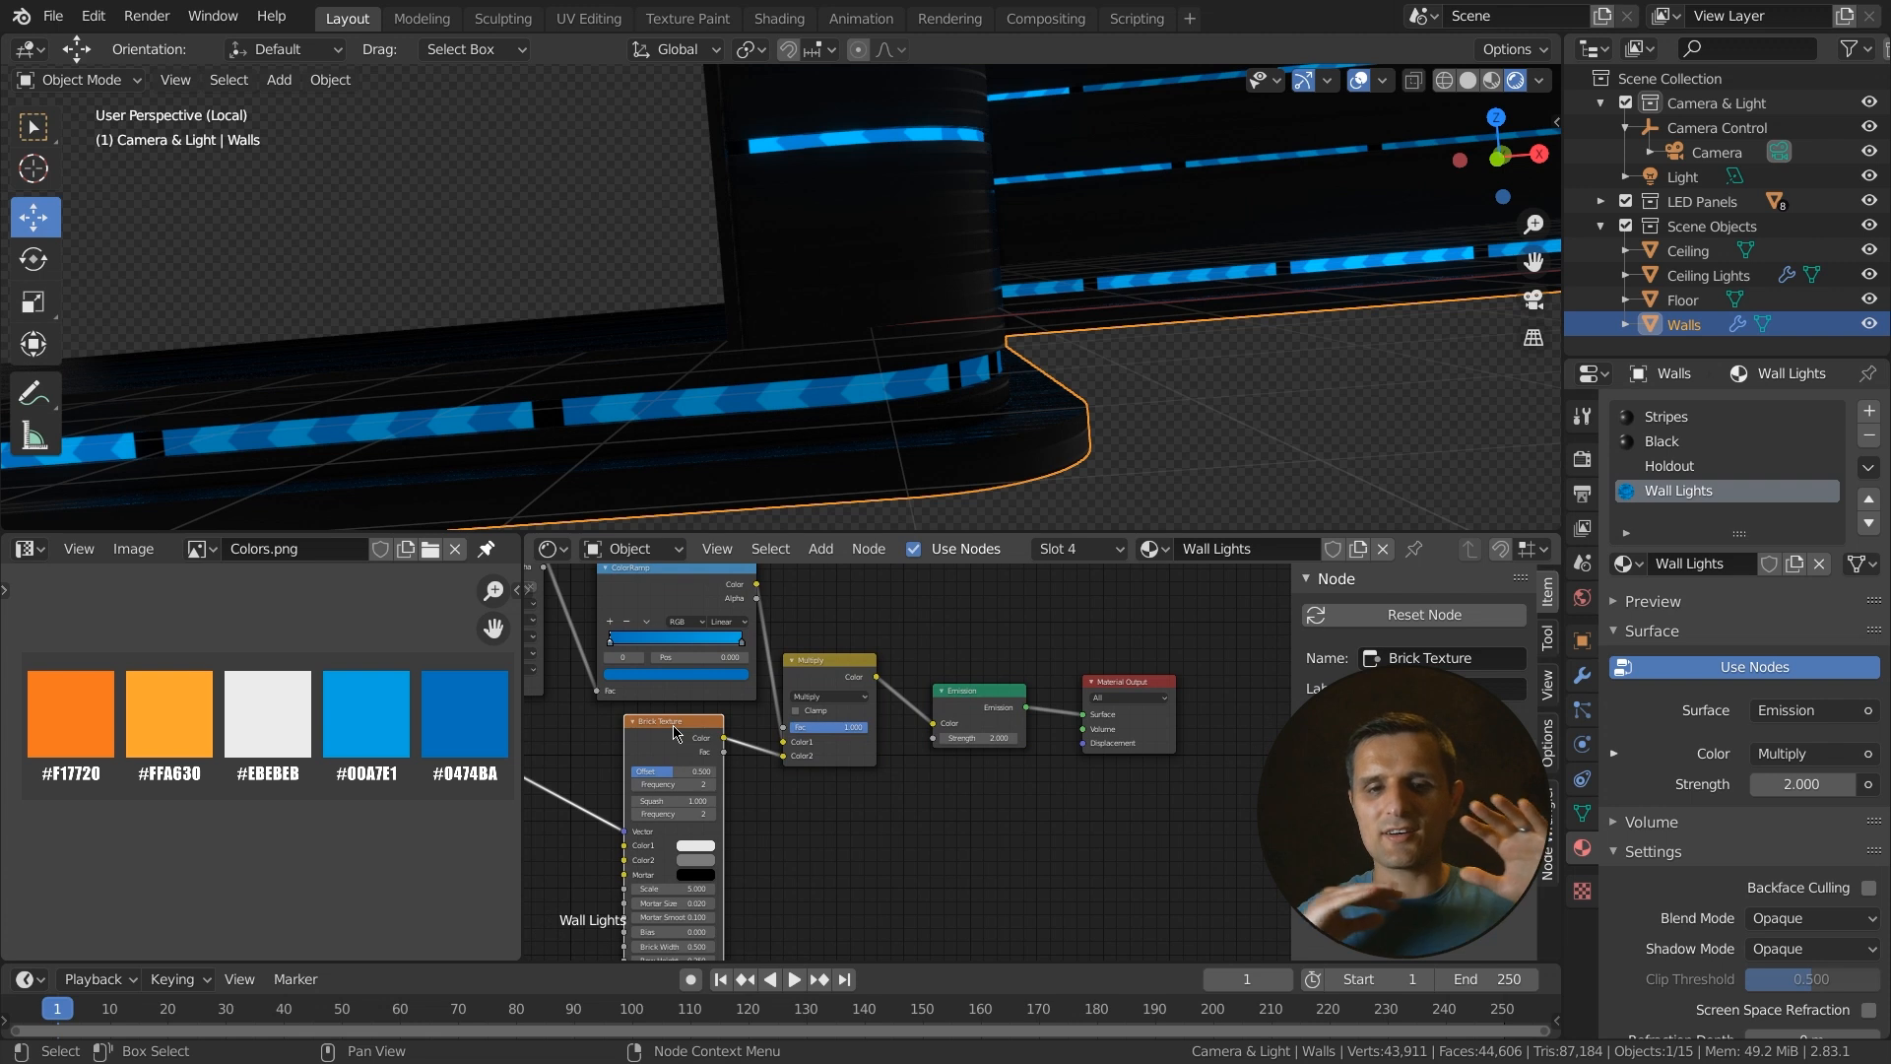
{"action": "left_click", "coordinate": [803, 669]}
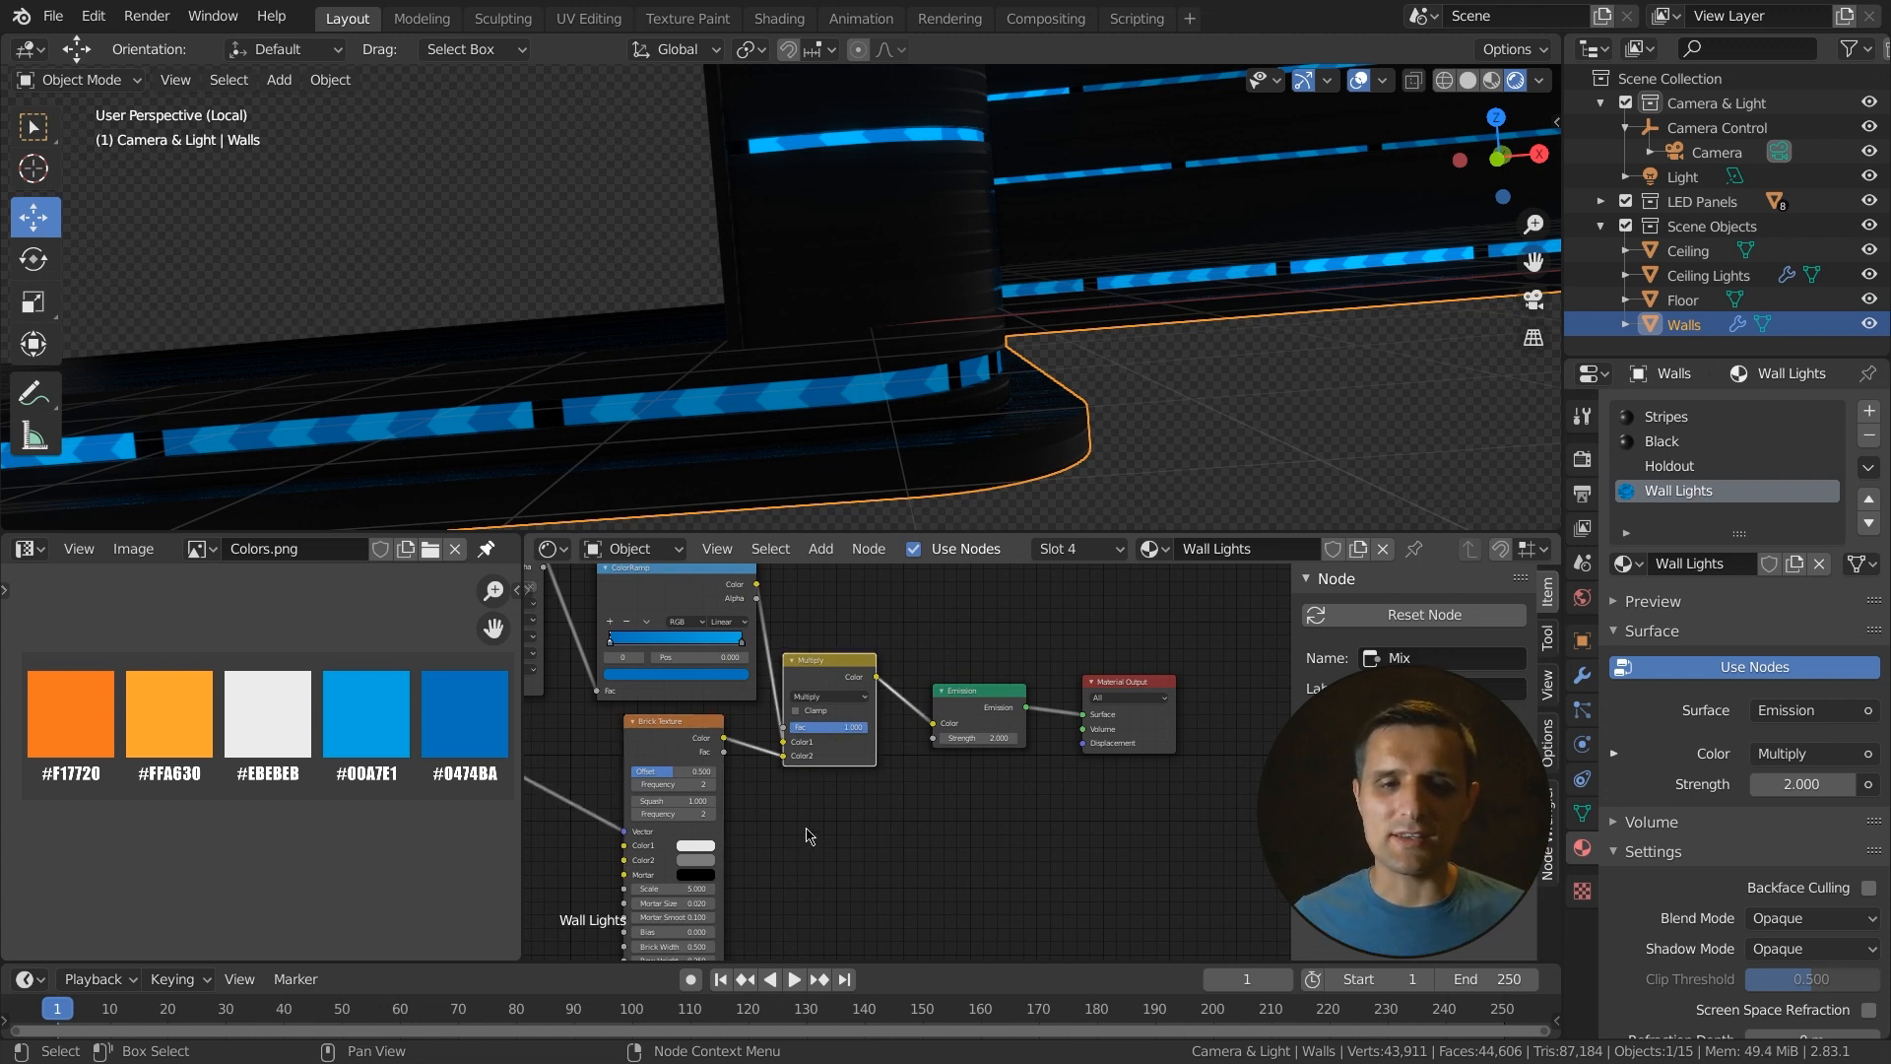
- Set the Brick Texture's Color2 to white, matching Color1
{"action": "scroll", "coordinate": [815, 830], "scroll_direction": "up", "scroll_amount": 3}
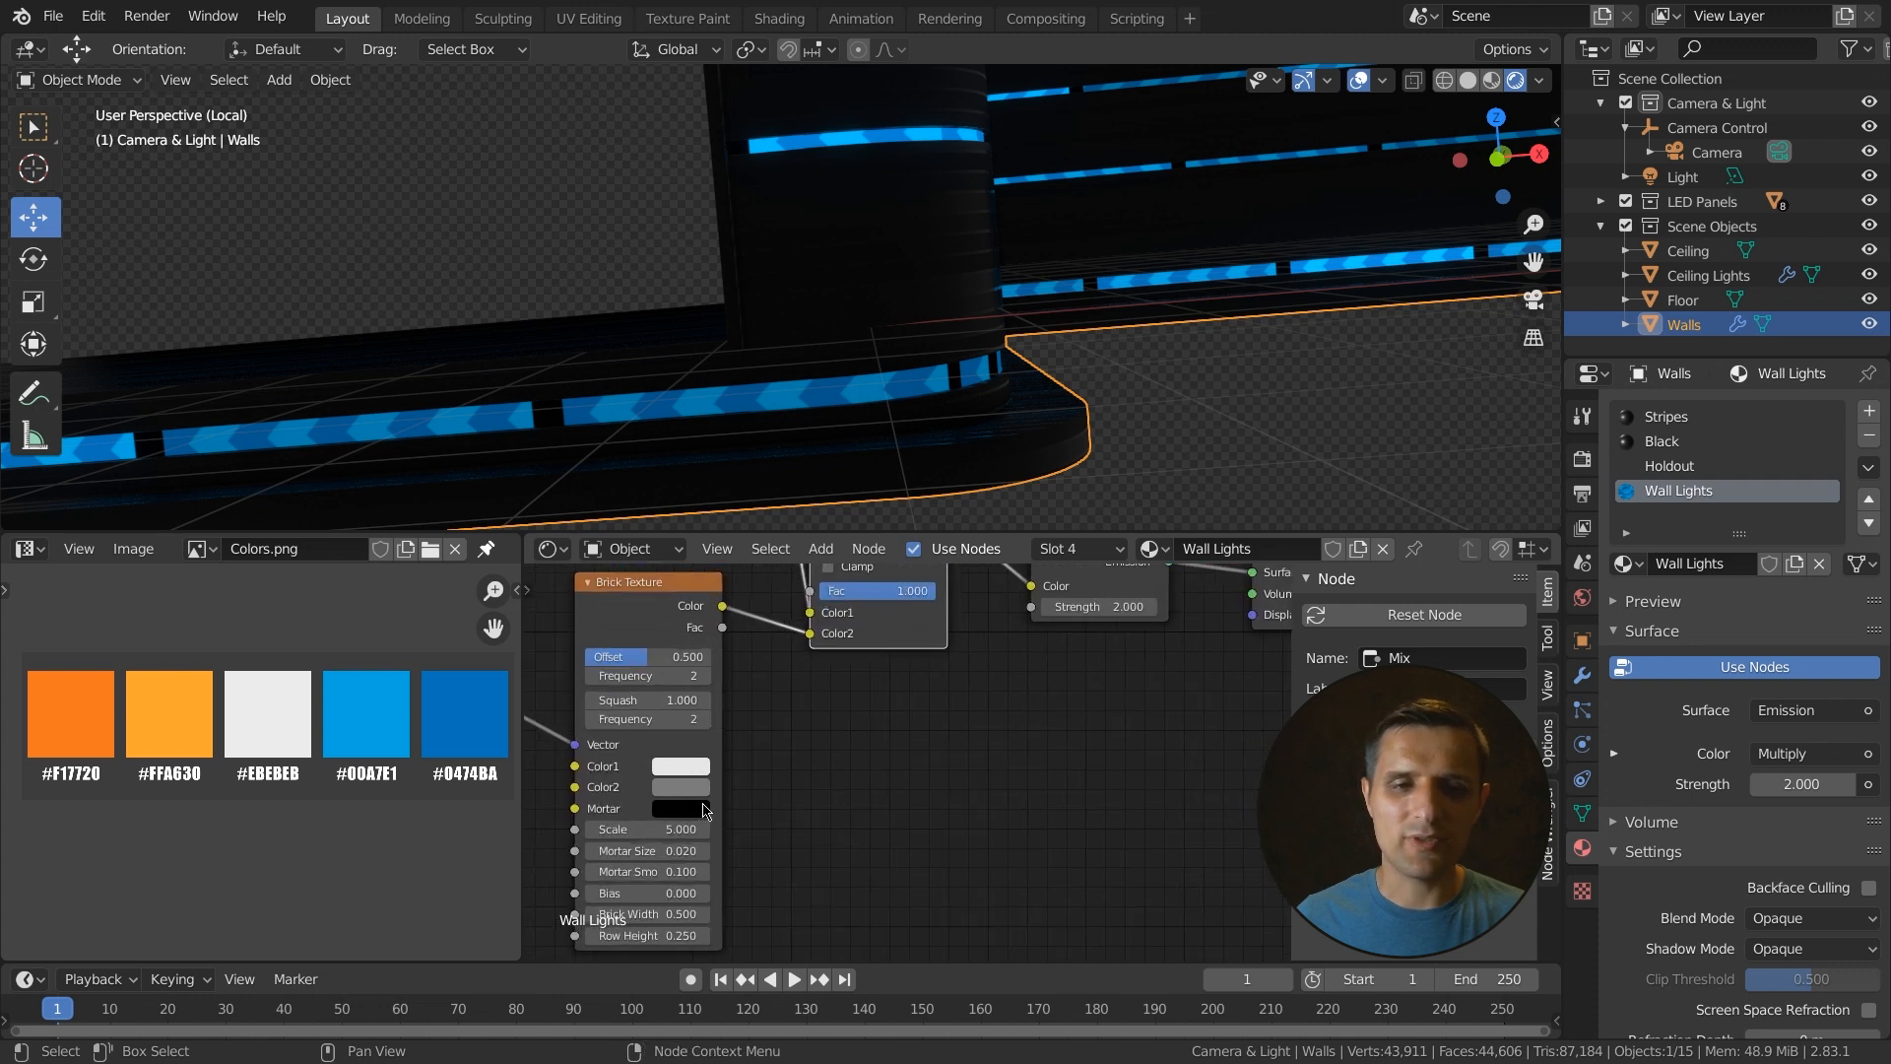
{"action": "left_click", "coordinate": [685, 765]}
{"action": "mouse_move", "coordinate": [820, 513]}
{"action": "left_mouse_down"}
{"action": "mouse_move", "coordinate": [820, 531]}
{"action": "mouse_move", "coordinate": [822, 482]}
{"action": "left_mouse_up"}
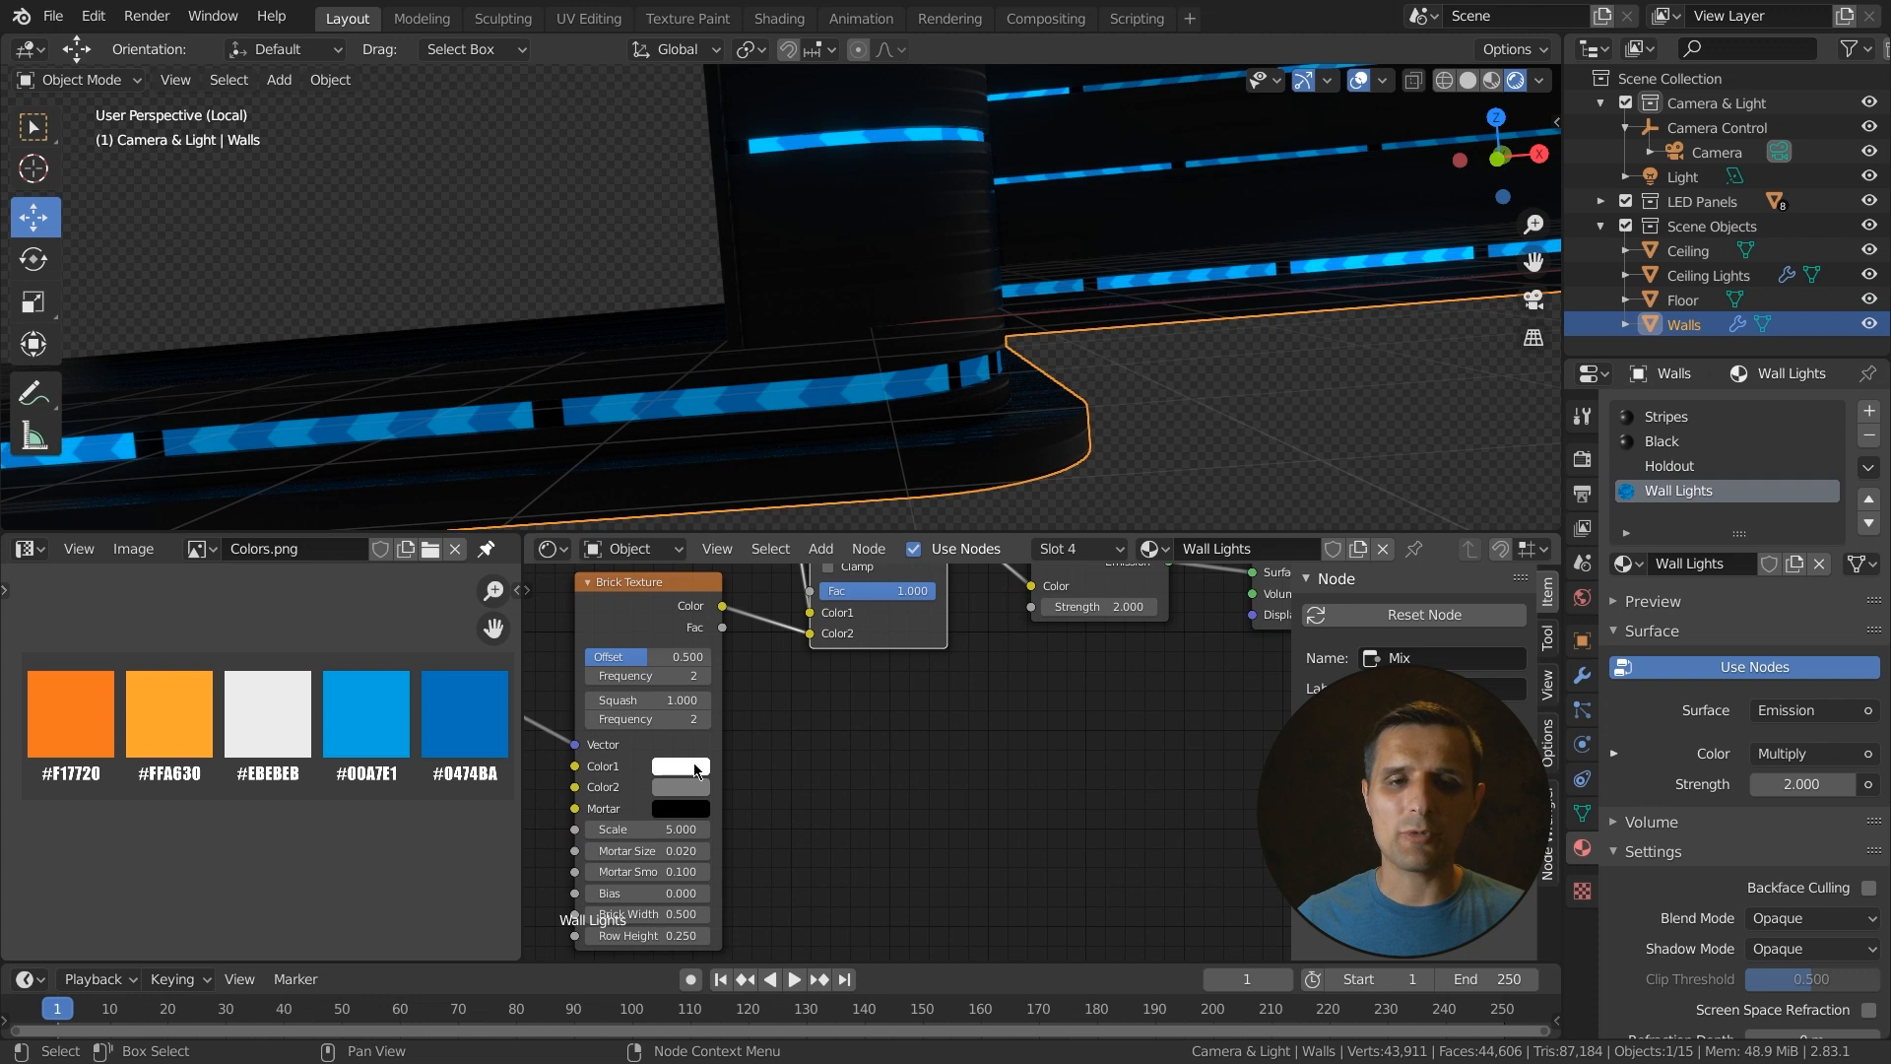
{"action": "left_click_drag", "start_coordinate": [687, 785], "coordinate": [688, 792]}
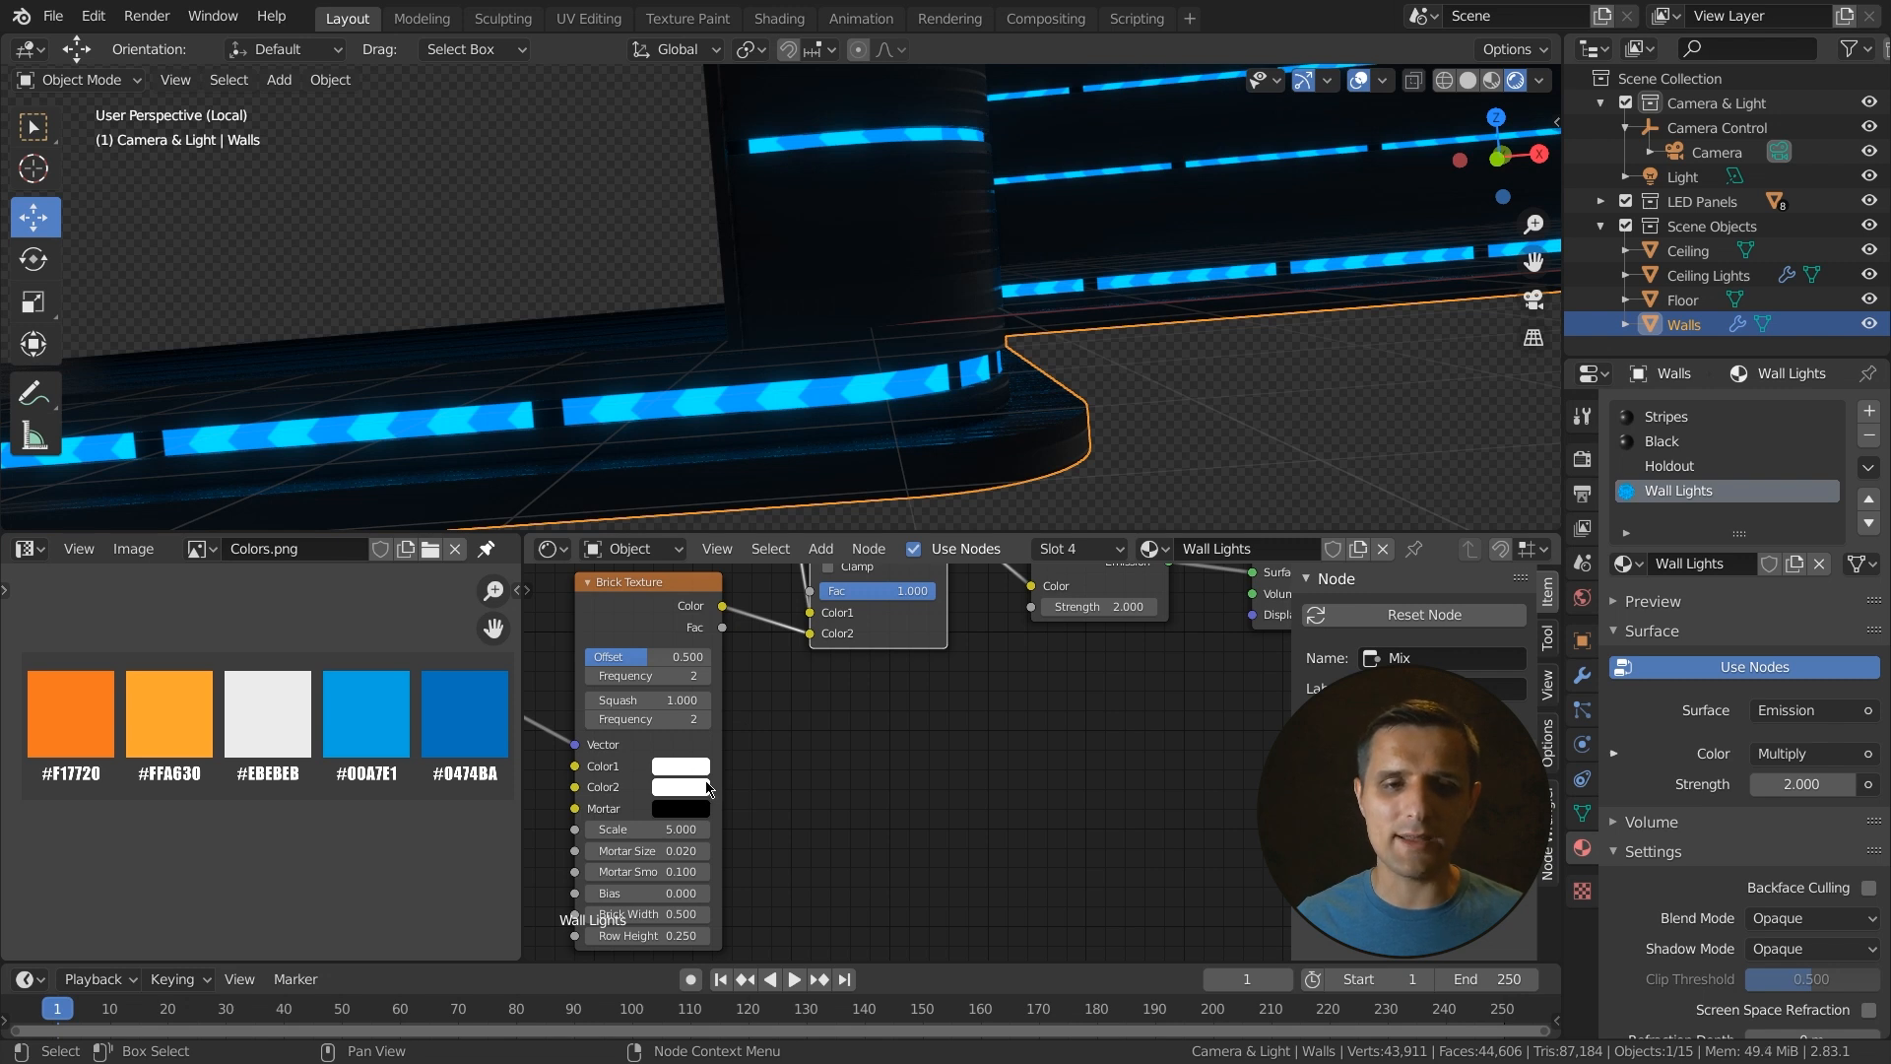
- Set the Brick Texture's scale to 160
{"action": "left_click", "coordinate": [649, 830]}
{"action": "type", "text": "16"}
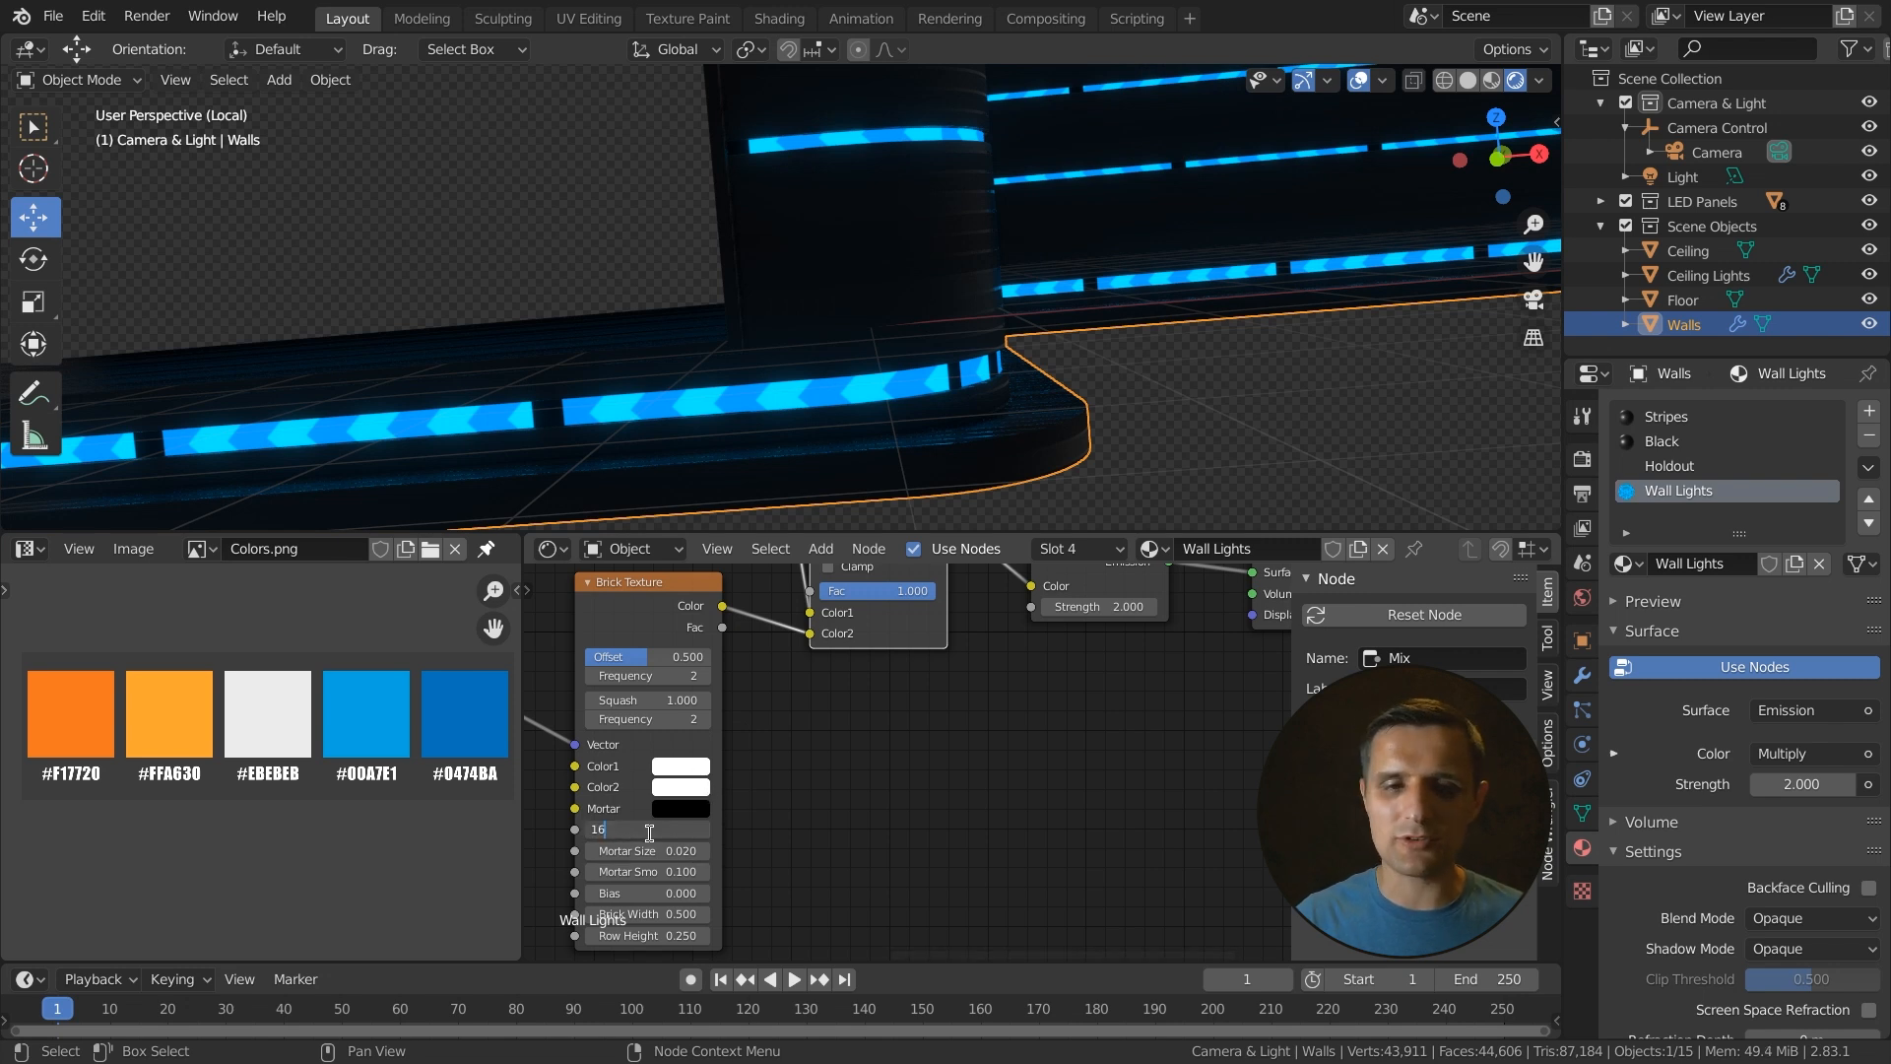
{"action": "type", "text": "0"}
{"action": "key", "text": "Return"}
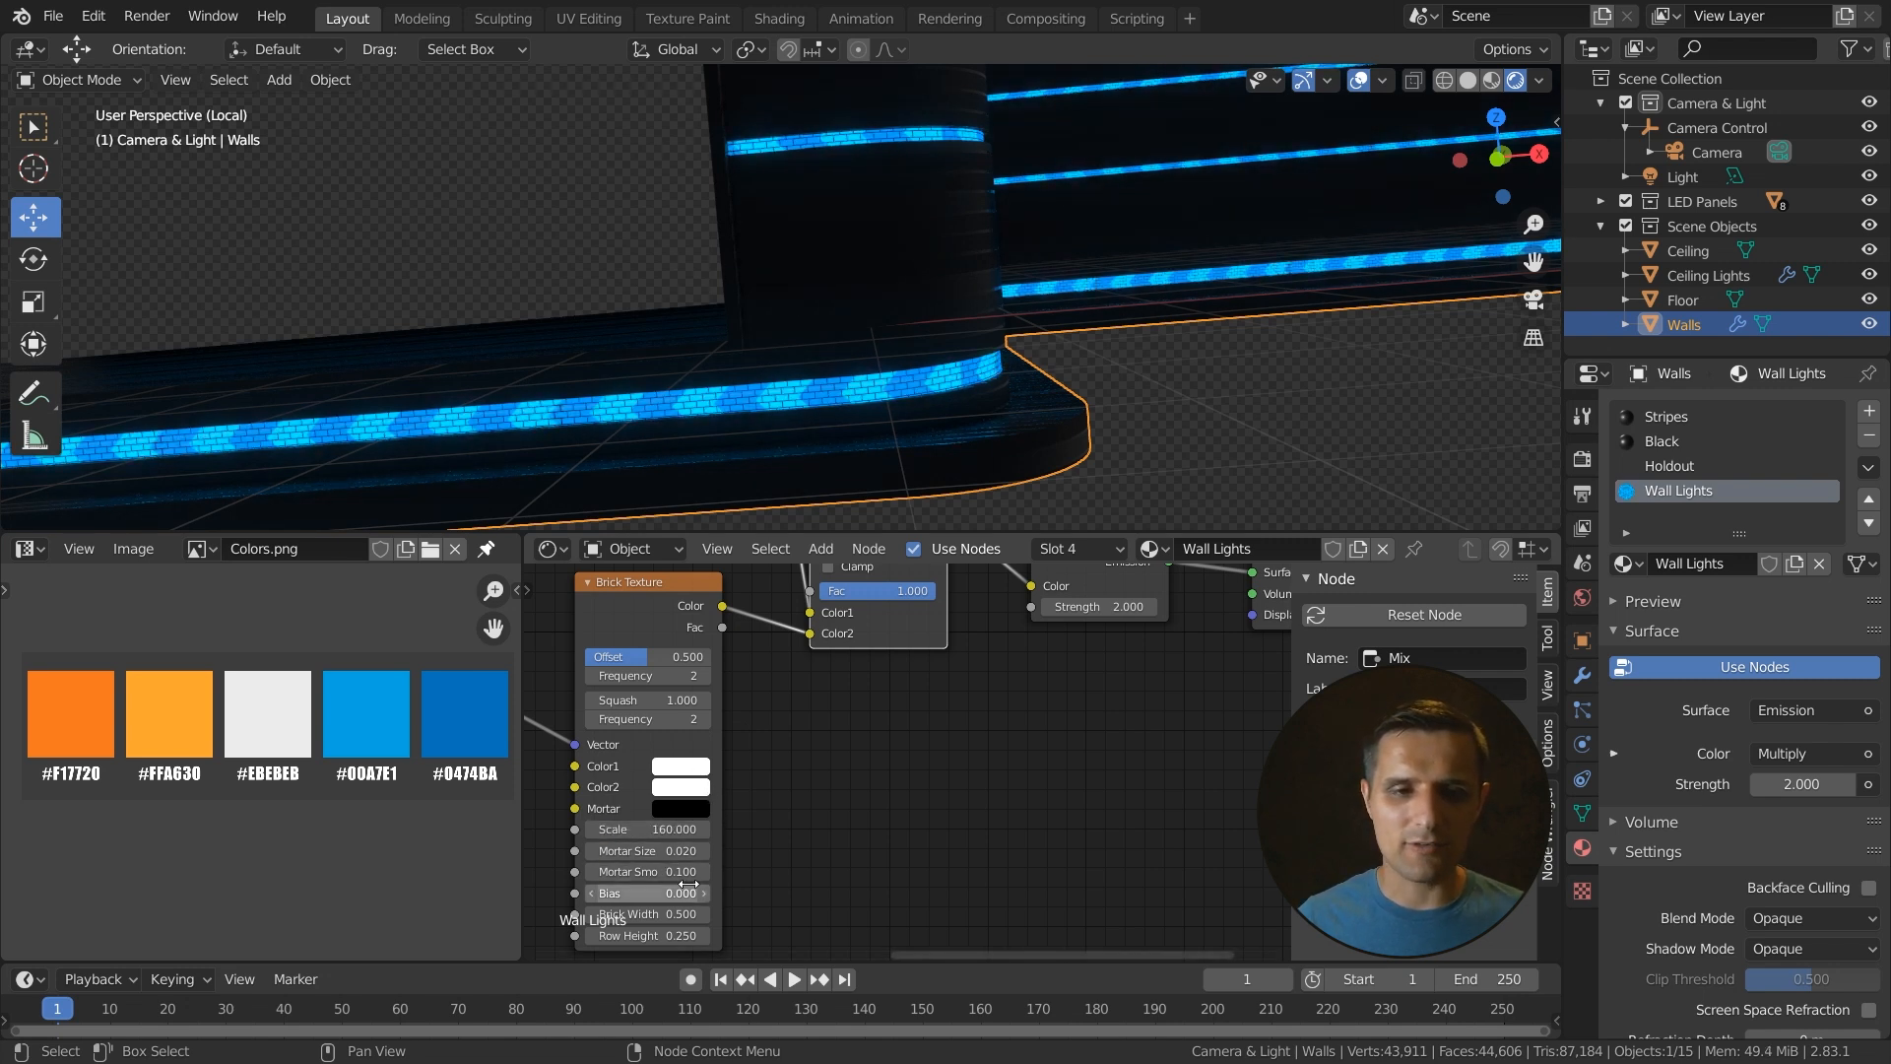
- Set the Brick Texture's brick width to 100
{"action": "left_click", "coordinate": [673, 914]}
{"action": "type", "text": "1"}
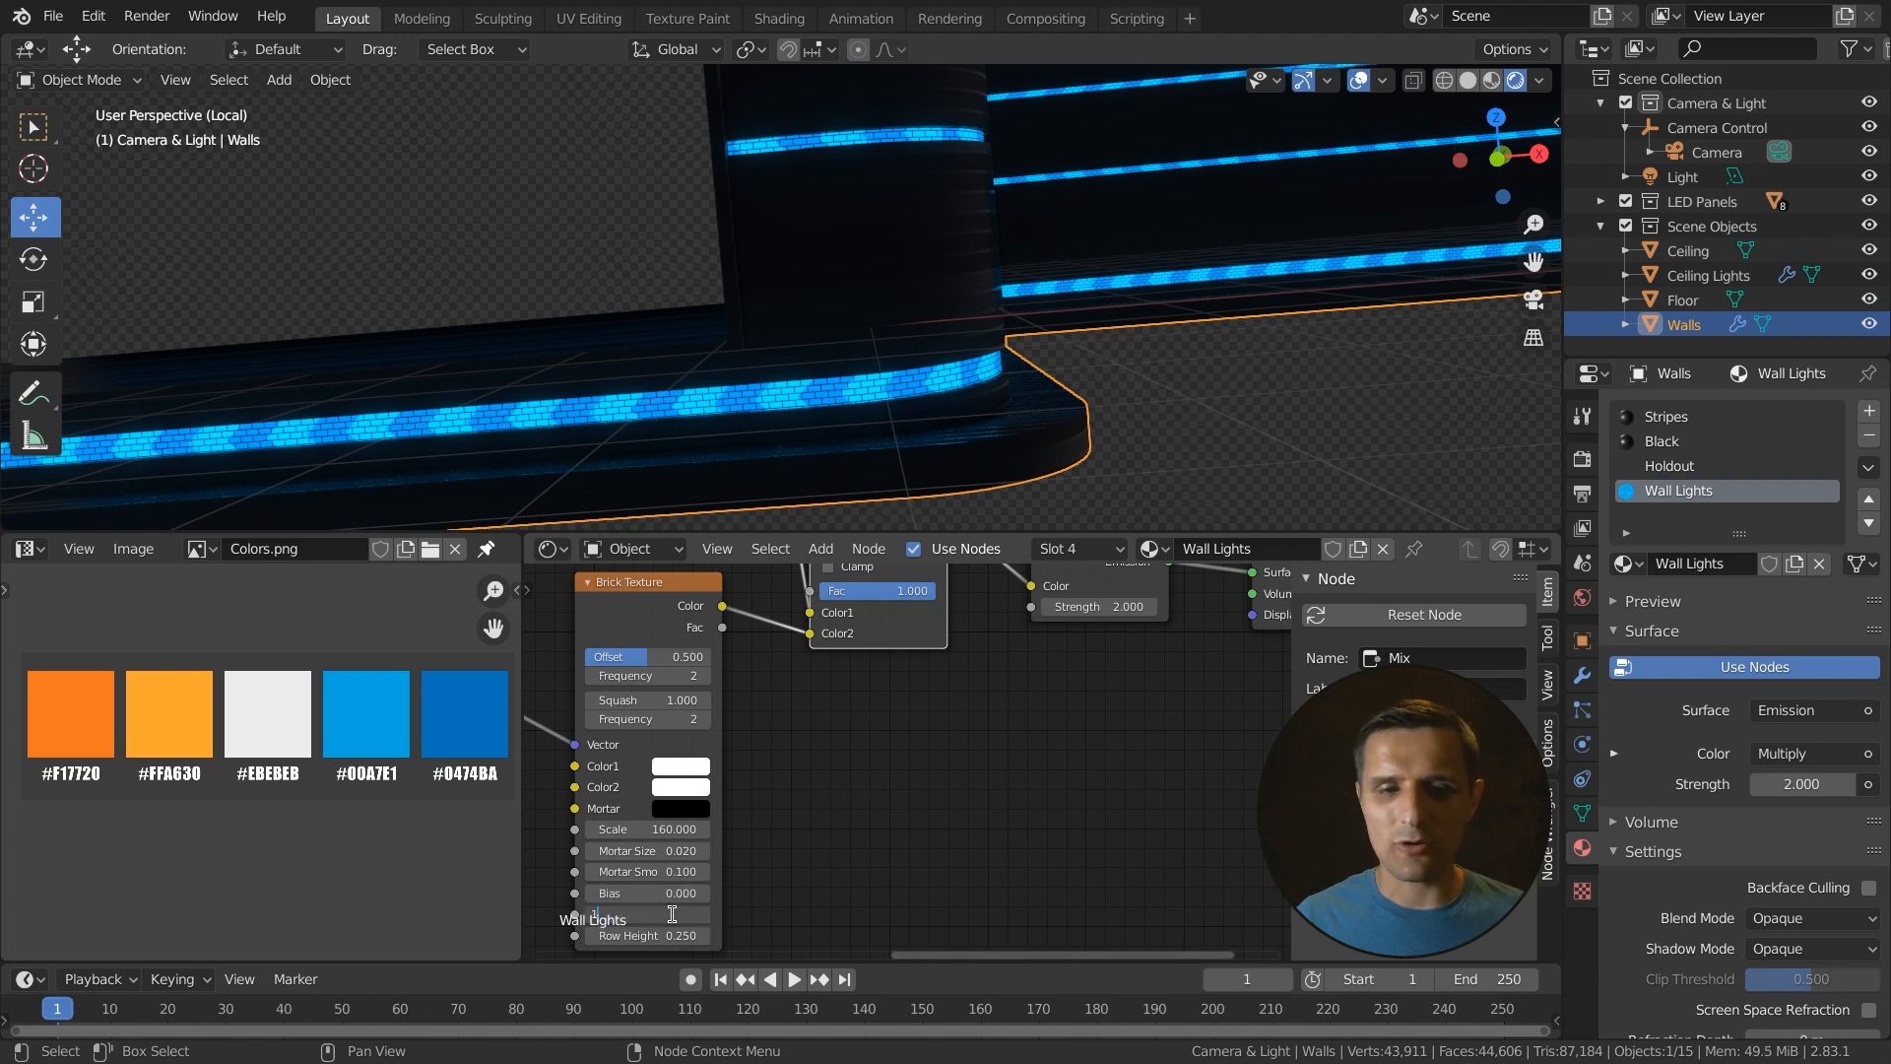
{"action": "type", "text": "00"}
{"action": "key", "text": "Return"}
{"action": "mouse_move", "coordinate": [856, 435]}
{"action": "middle_mouse_down"}
{"action": "mouse_move", "coordinate": [898, 445]}
{"action": "mouse_move", "coordinate": [848, 384]}
{"action": "mouse_move", "coordinate": [866, 418]}
{"action": "middle_mouse_up"}
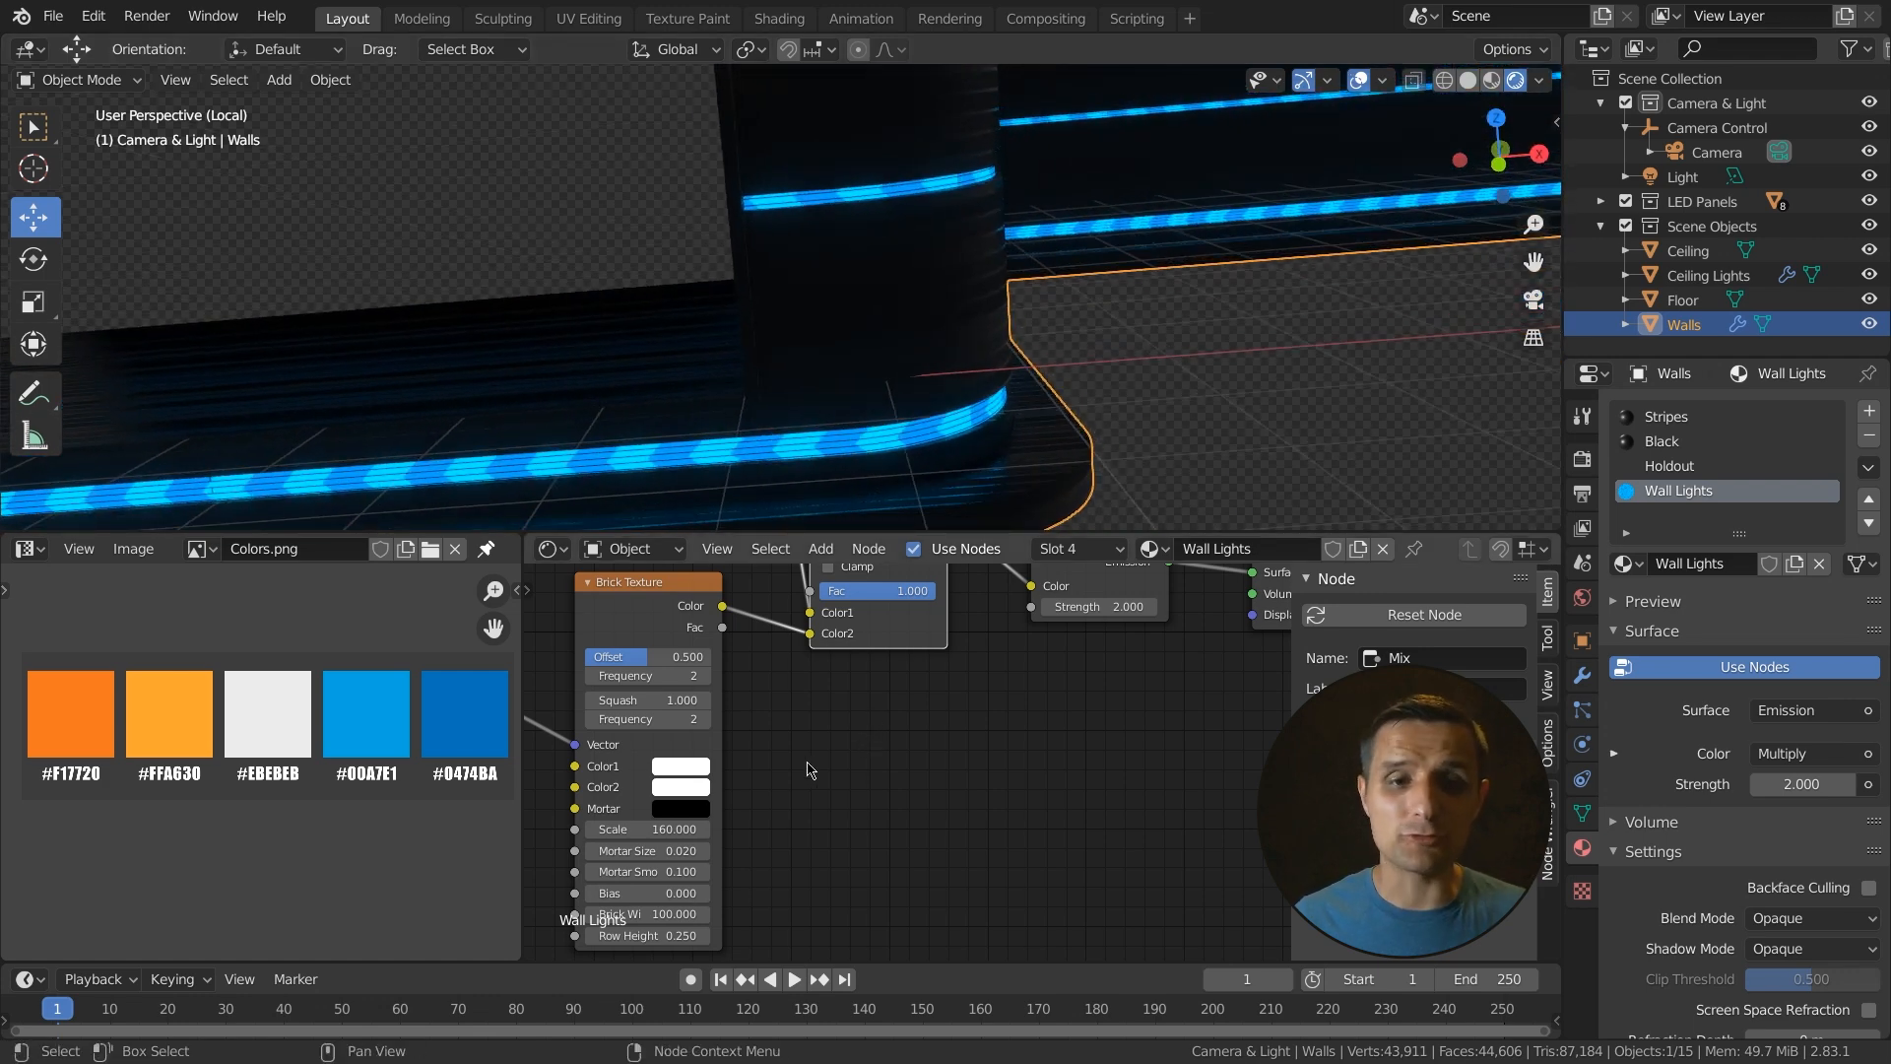
- Reset the Mapping node's X location to 0 m
{"action": "scroll", "coordinate": [812, 766], "scroll_direction": "down", "scroll_amount": 4}
{"action": "middle_click_drag", "start_coordinate": [755, 777], "coordinate": [804, 863], "text": "shift"}
{"action": "mouse_move", "coordinate": [668, 744]}
{"action": "middle_mouse_down", "text": "shift"}
{"action": "mouse_move", "coordinate": [747, 799]}
{"action": "mouse_move", "coordinate": [739, 763]}
{"action": "mouse_move", "coordinate": [802, 822]}
{"action": "mouse_move", "coordinate": [810, 780]}
{"action": "middle_mouse_up", "text": "shift"}
{"action": "scroll", "coordinate": [630, 680], "scroll_direction": "up", "scroll_amount": 2}
{"action": "middle_click_drag", "start_coordinate": [632, 675], "coordinate": [709, 688]}
{"action": "left_click_drag", "start_coordinate": [711, 700], "coordinate": [832, 700]}
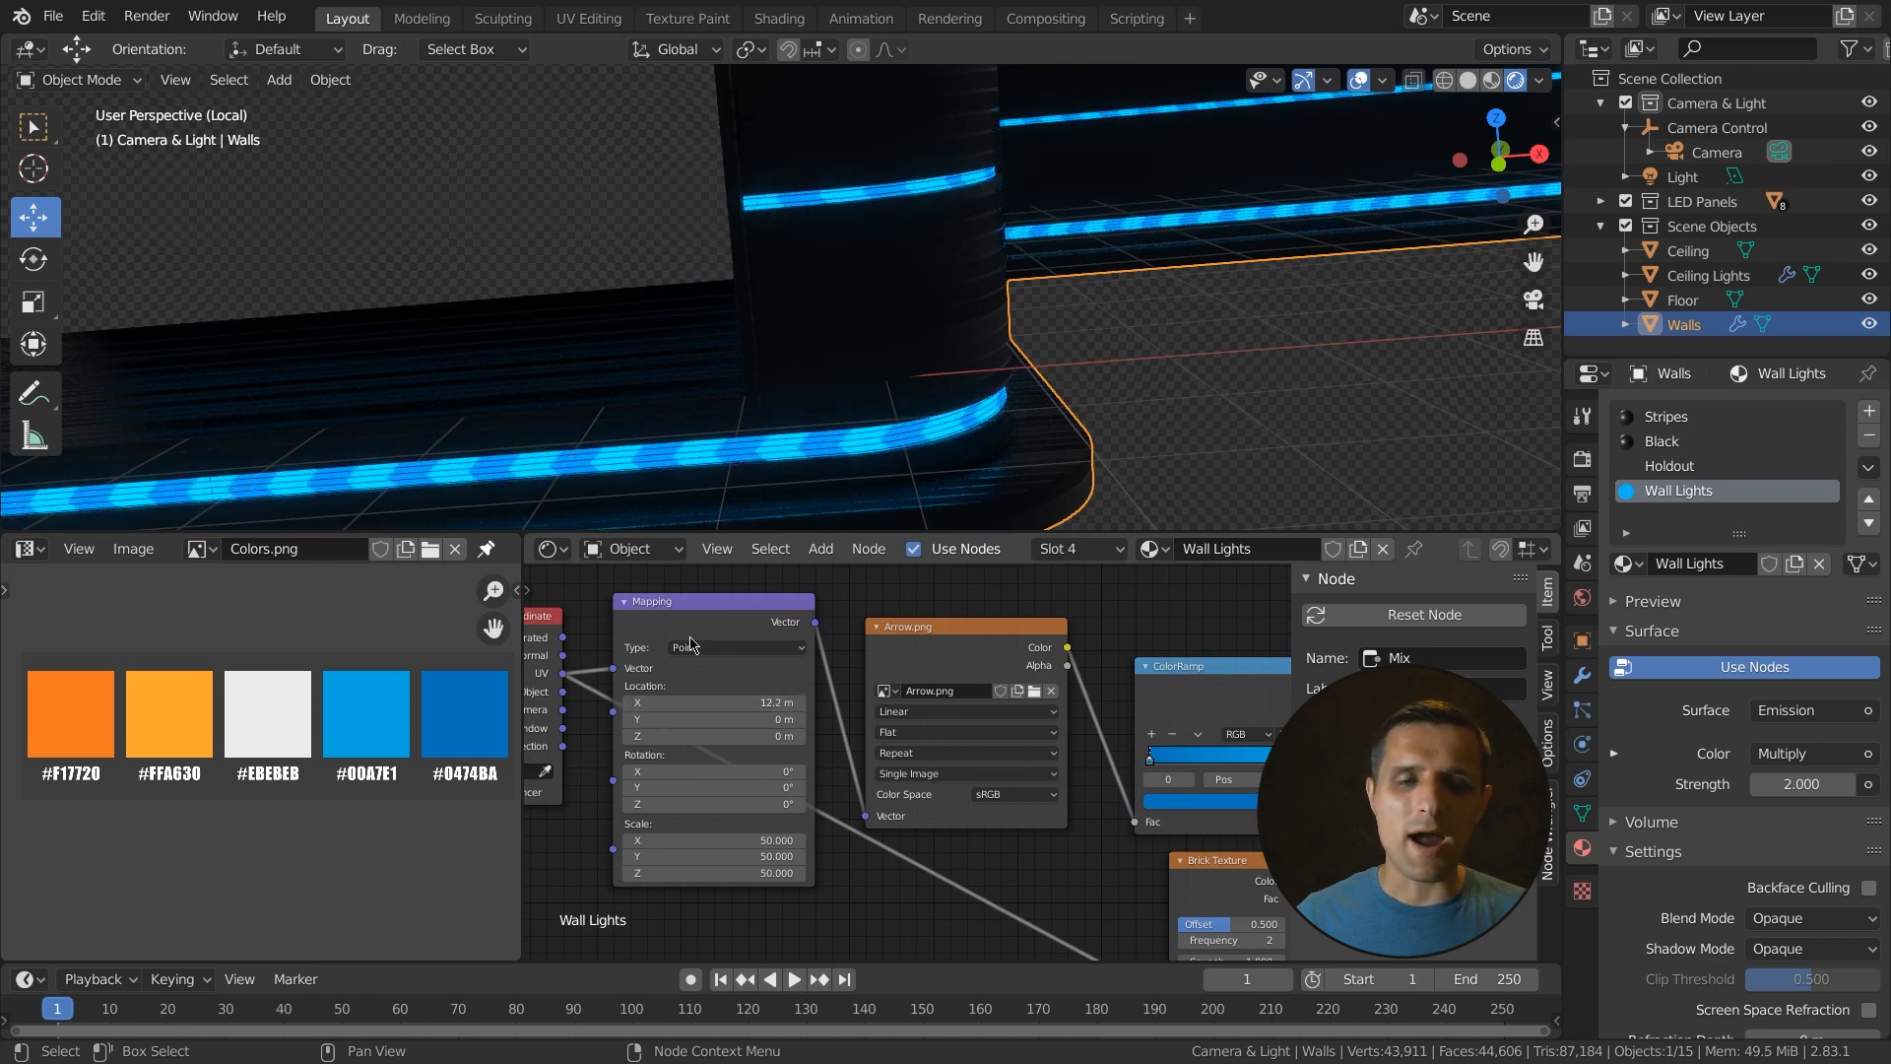
{"action": "scroll", "coordinate": [771, 364], "scroll_direction": "up", "scroll_amount": 4}
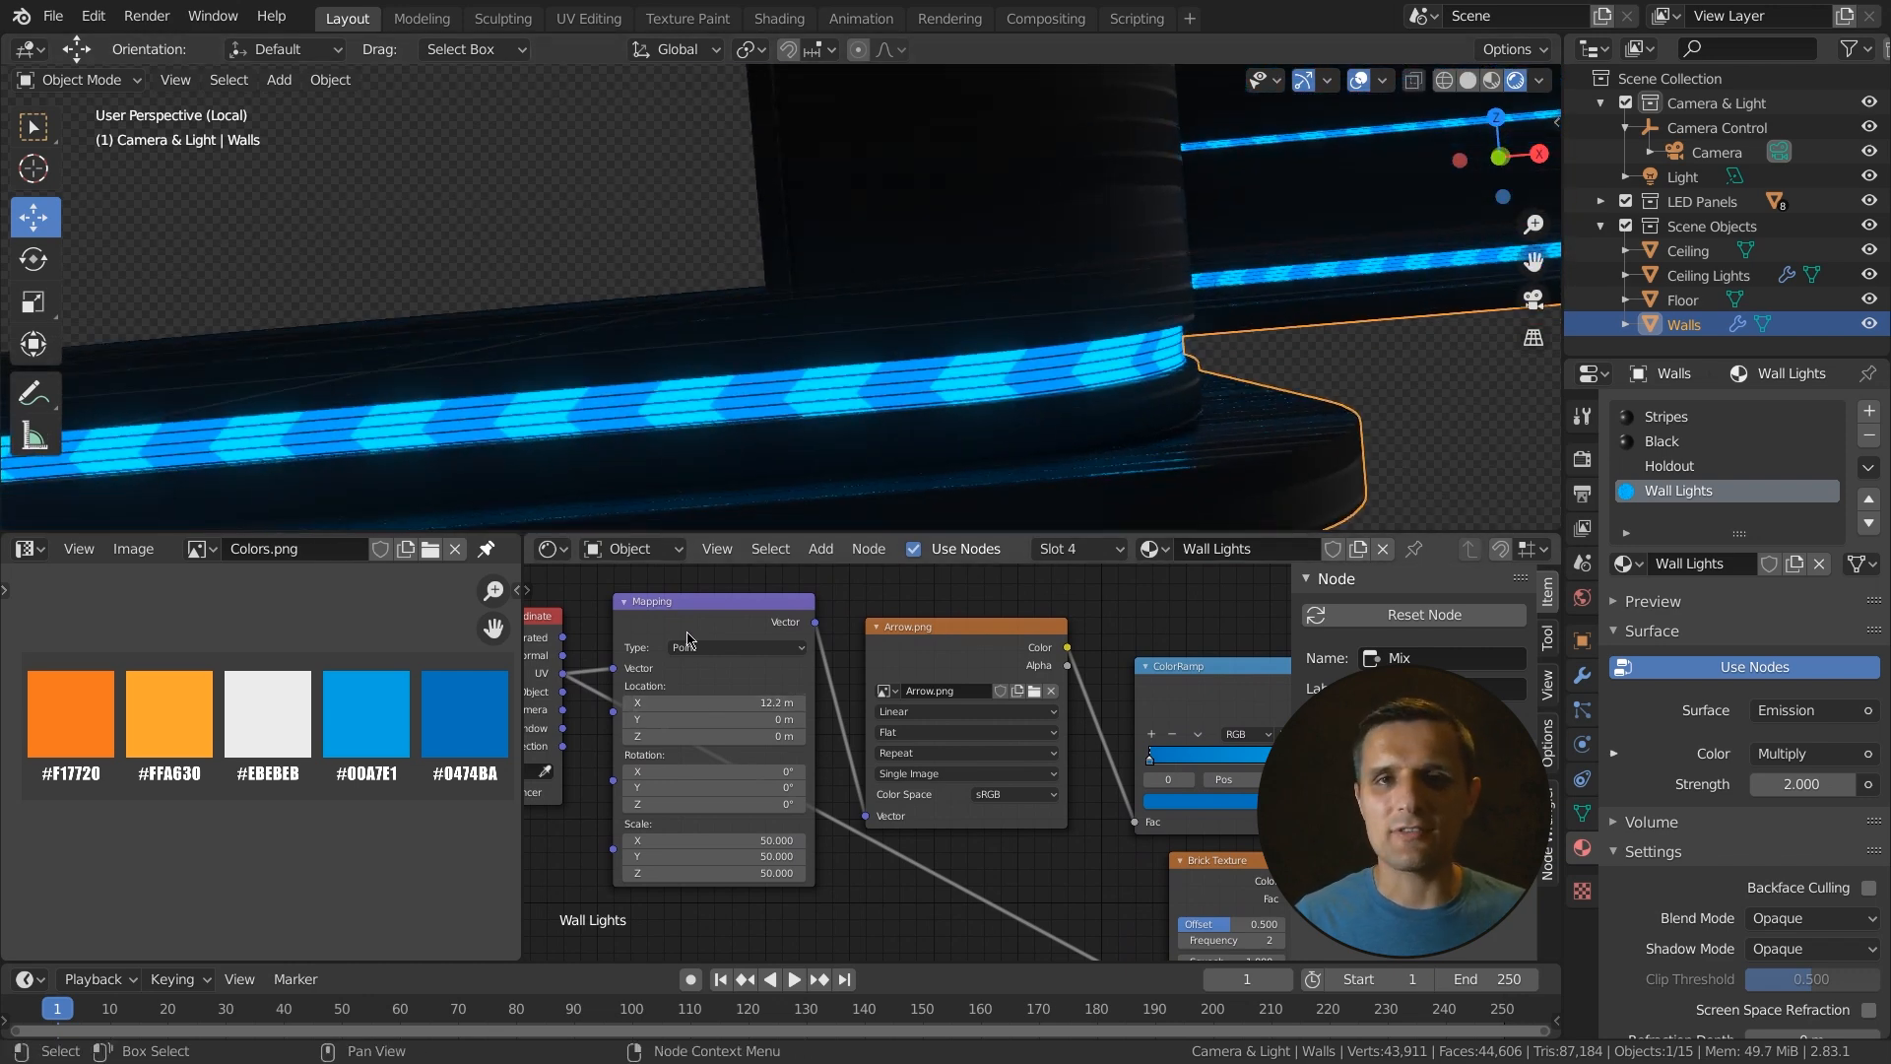
{"action": "key", "text": "BackSpace"}
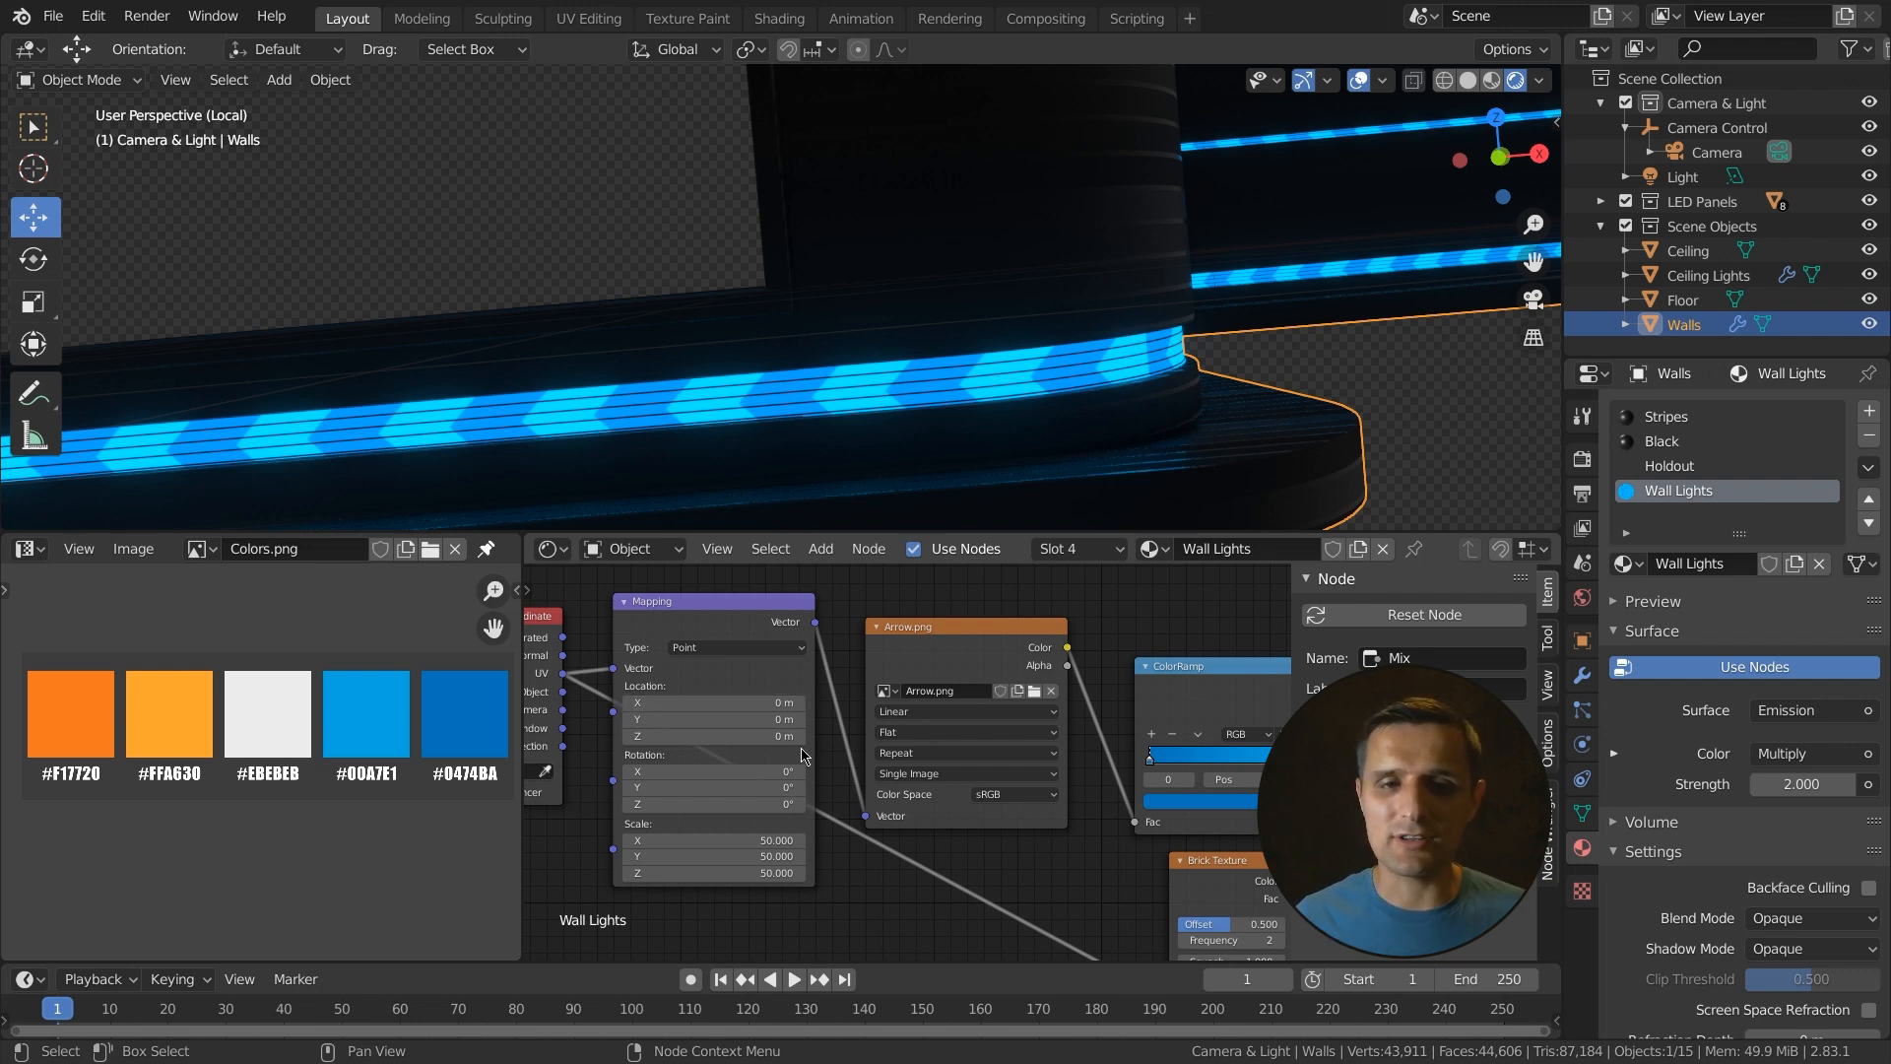
- Add a driver to the Mapping node's X location with the expression frame / 20, removing the default variable
{"action": "right_click", "coordinate": [707, 704]}
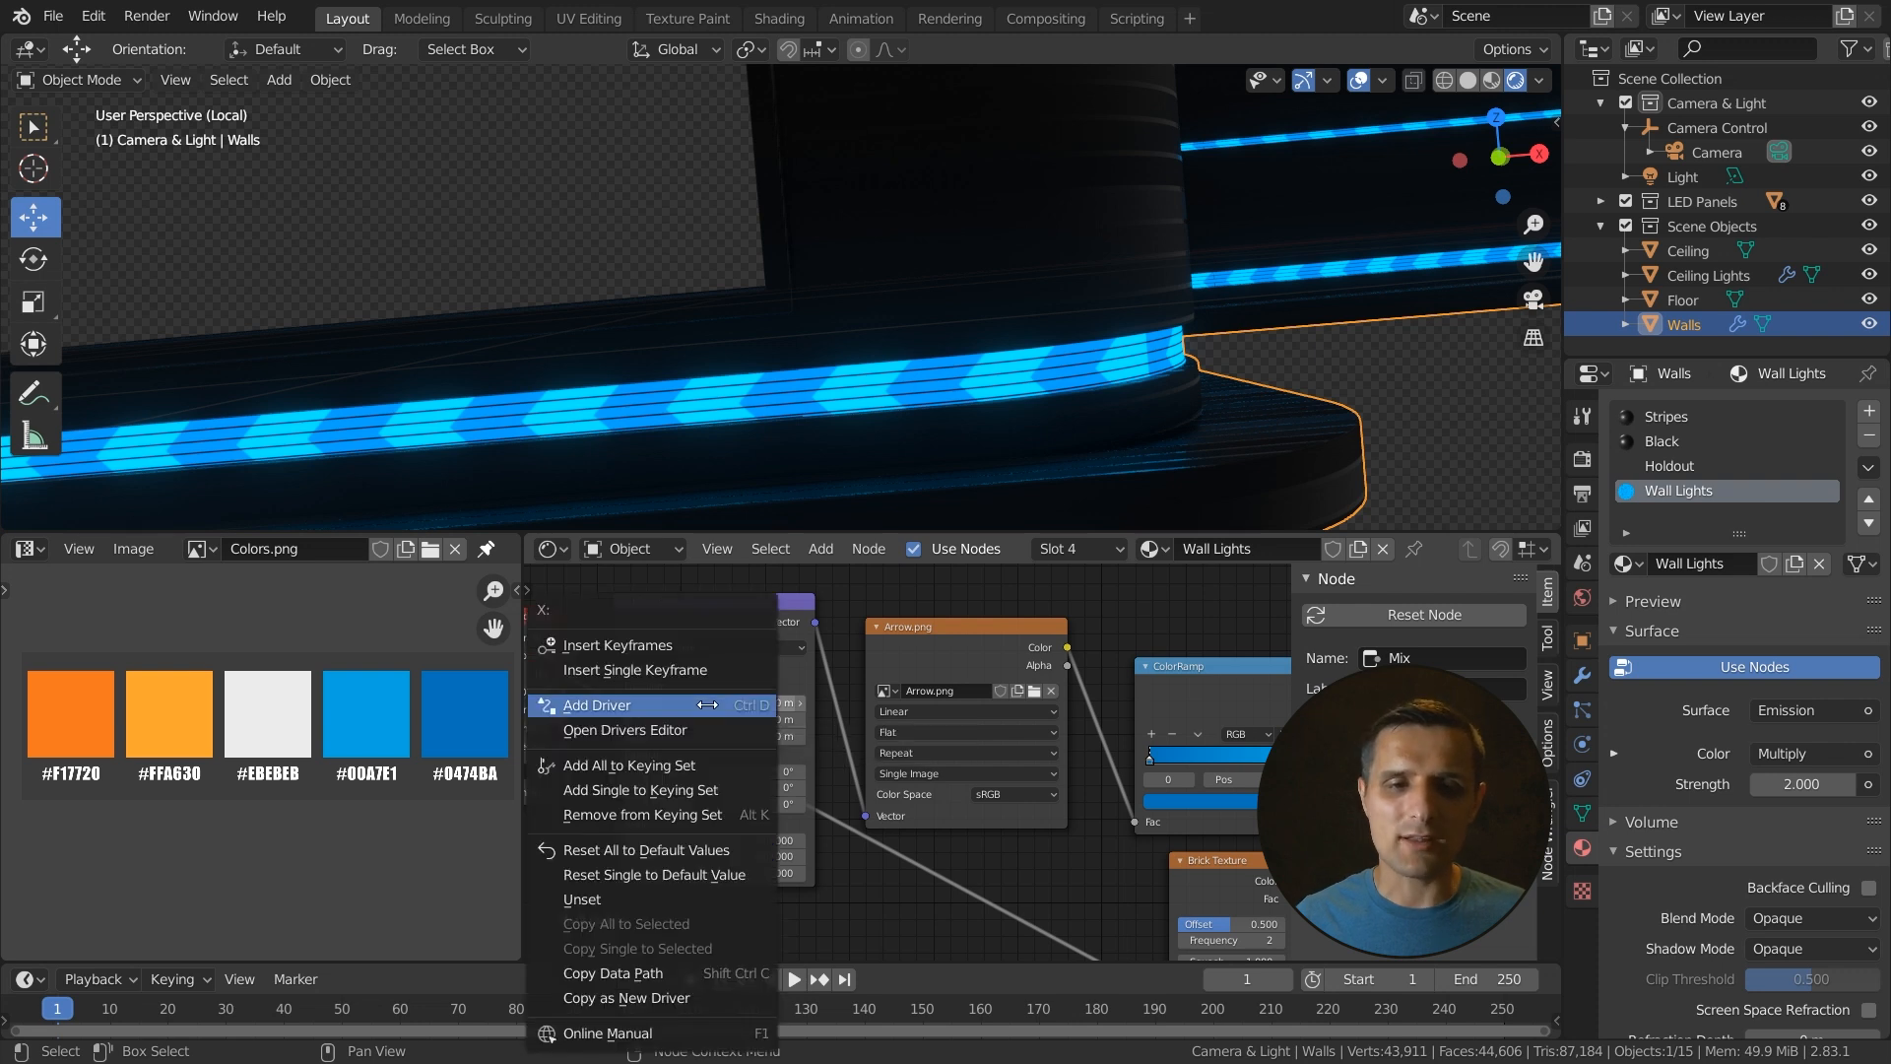
{"action": "left_click", "coordinate": [646, 708]}
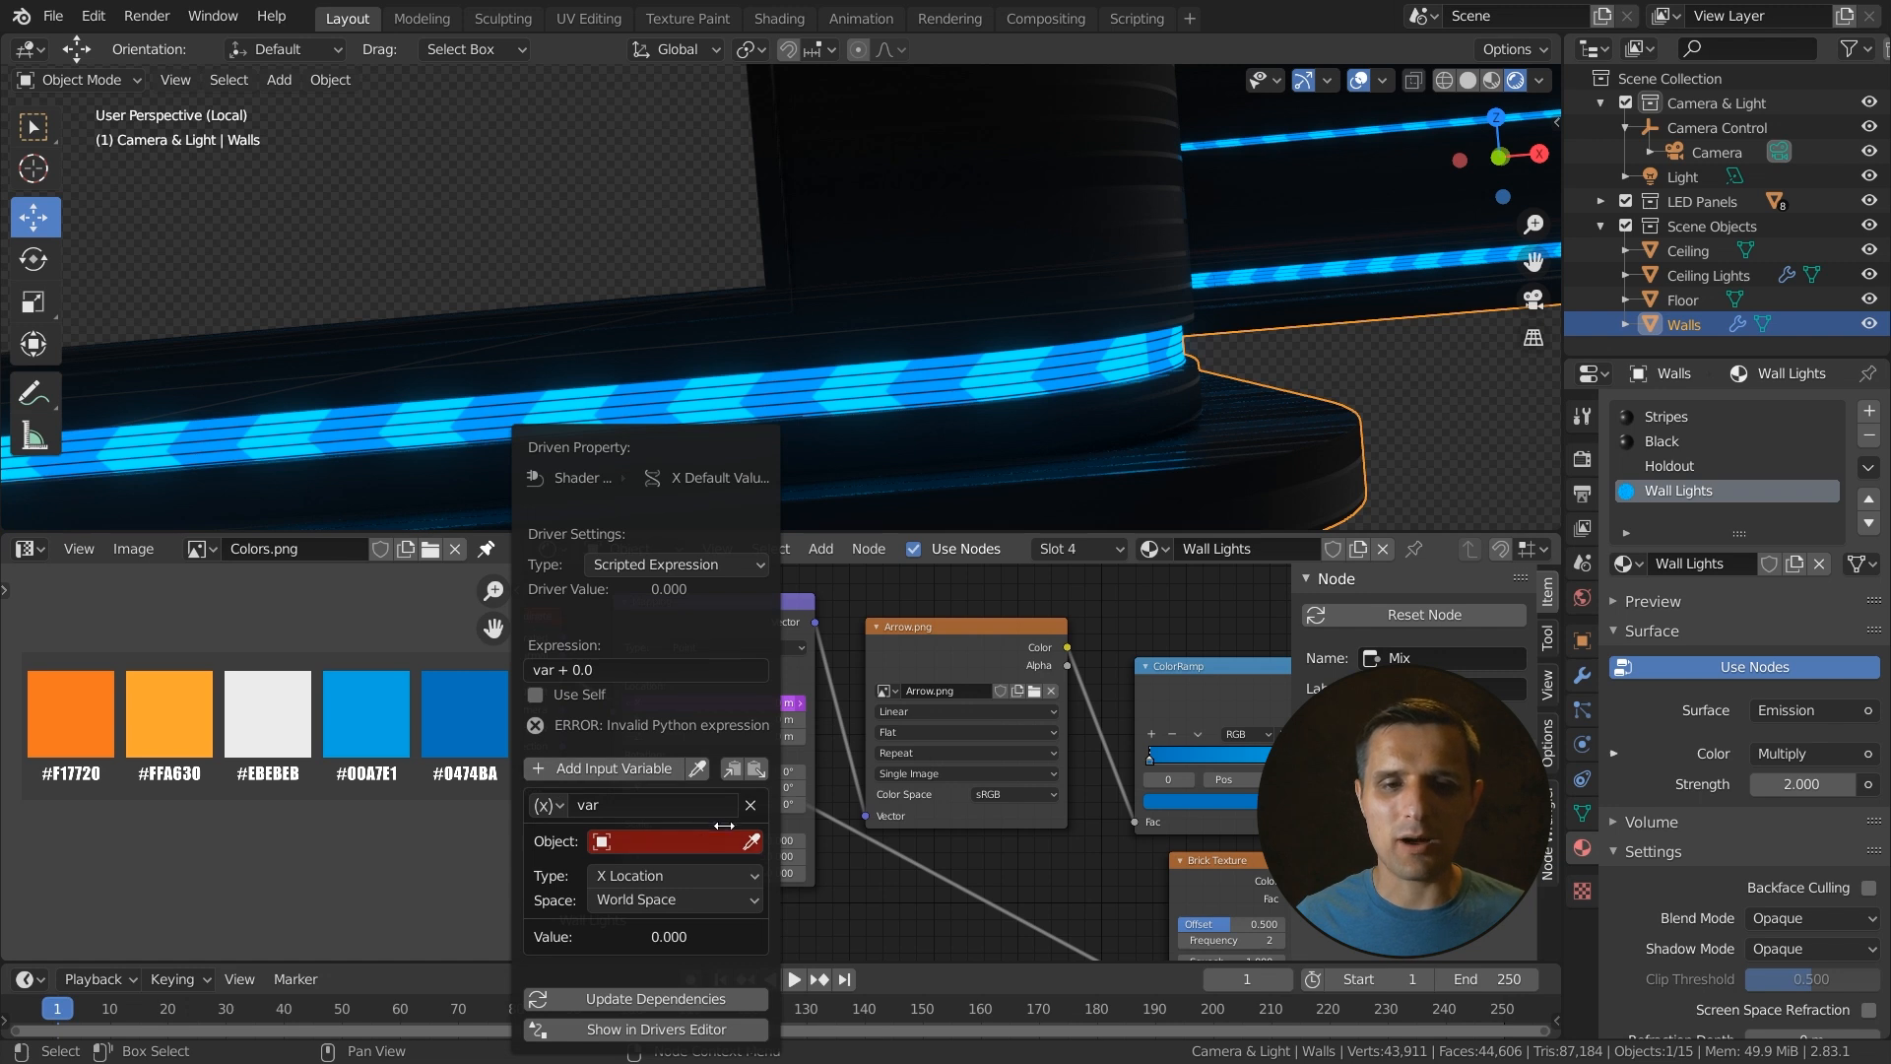
{"action": "left_click", "coordinate": [750, 804]}
{"action": "left_click", "coordinate": [630, 670]}
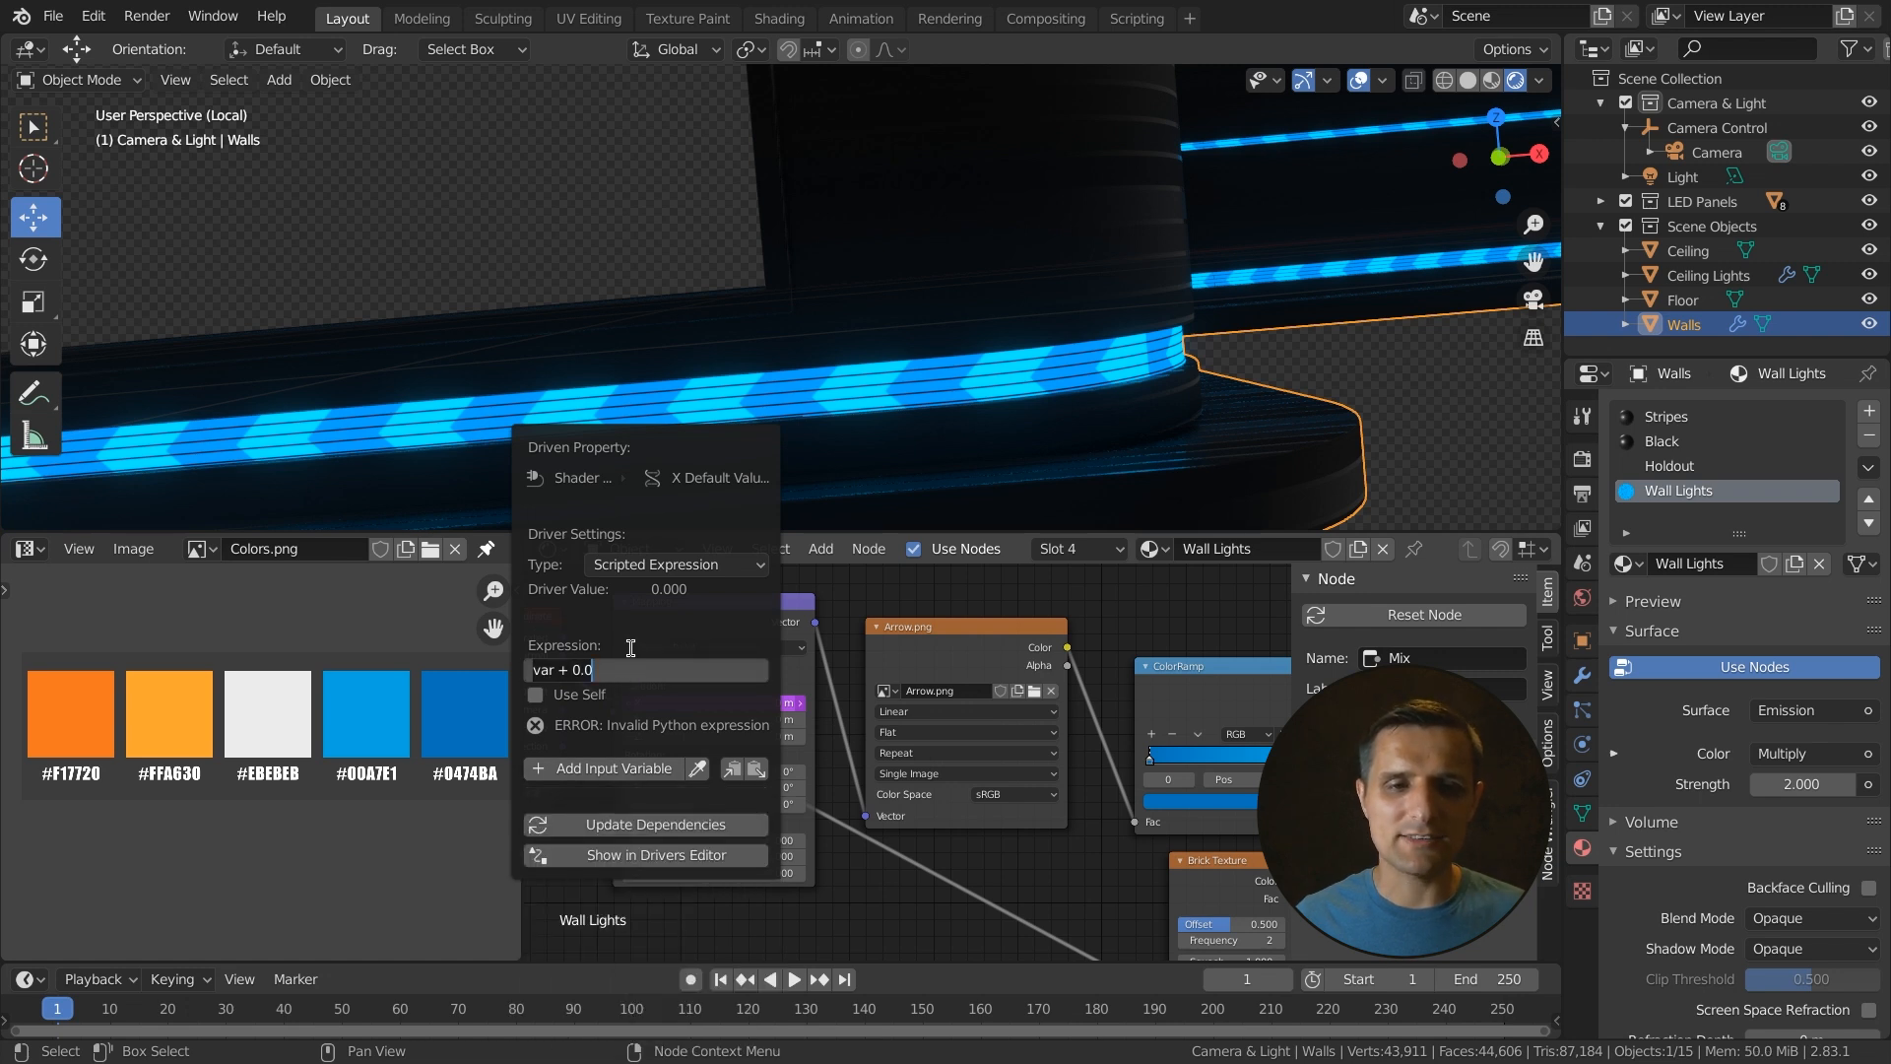
{"action": "type", "text": "frame / 20"}
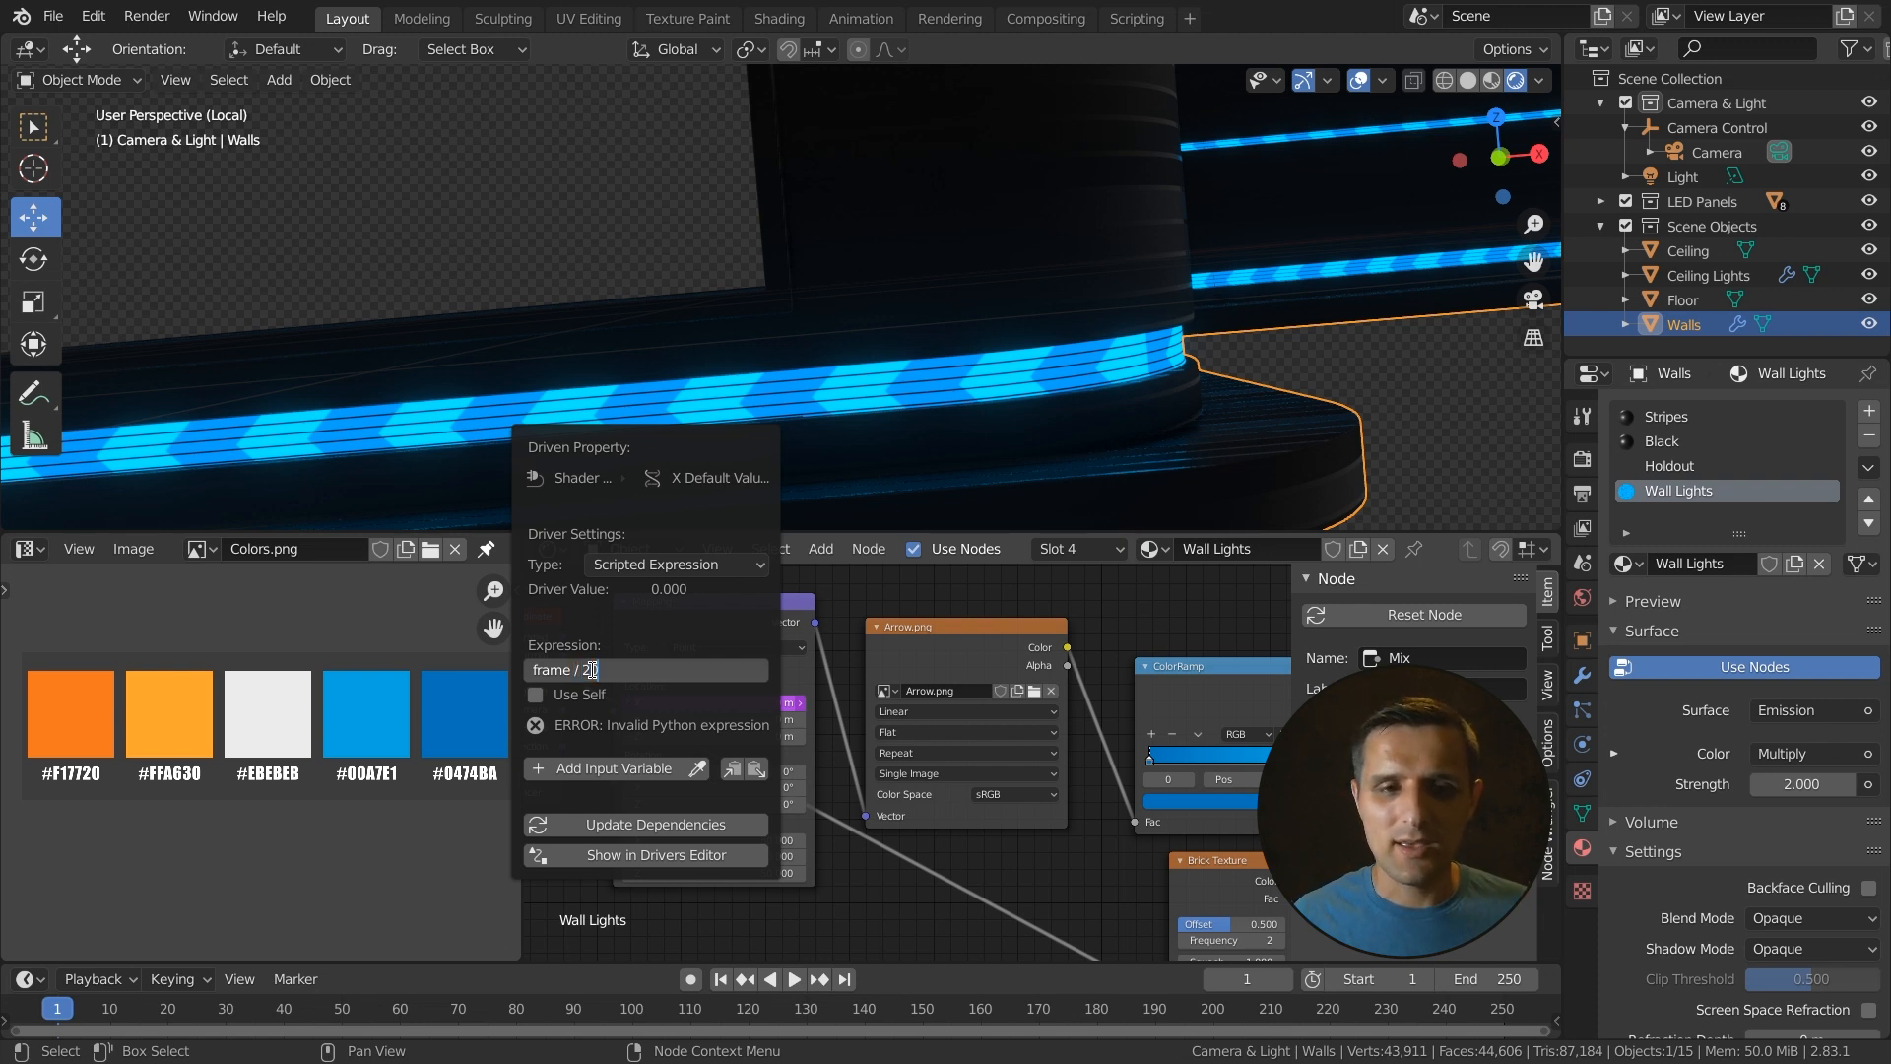
{"action": "key", "text": "Return"}
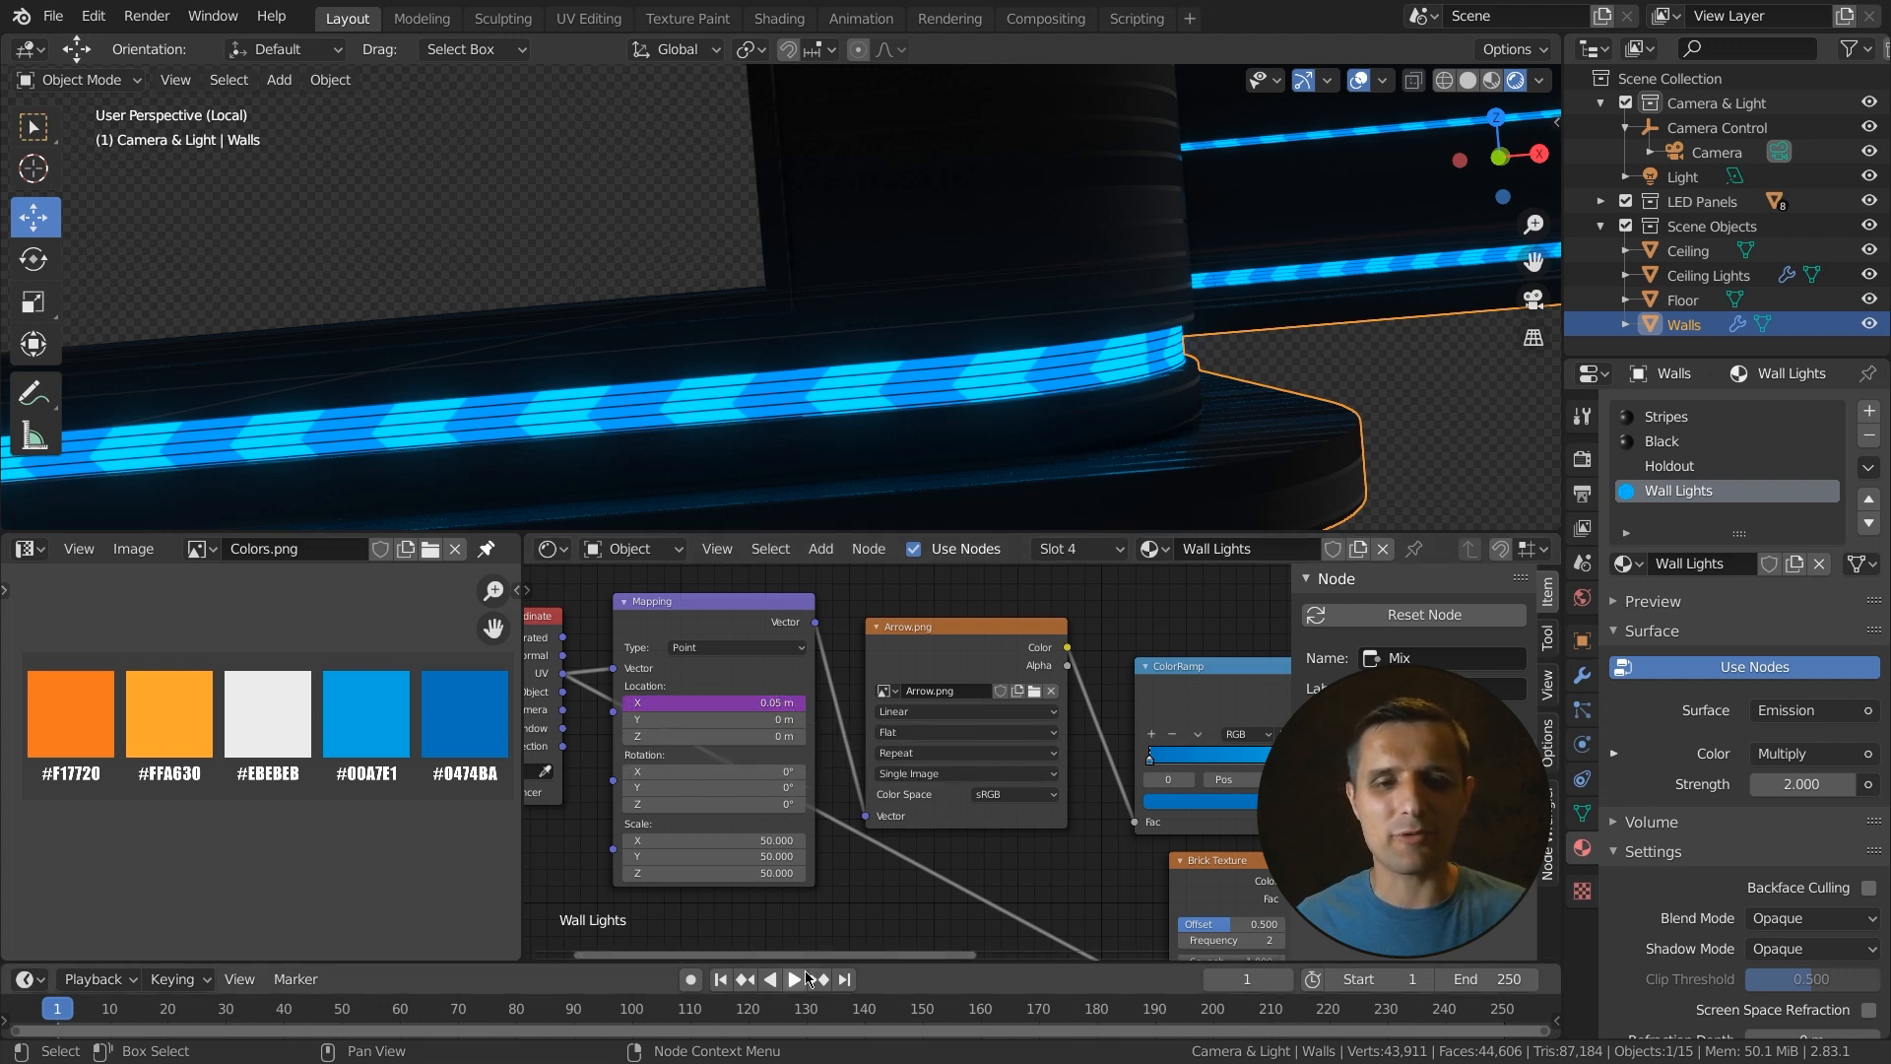
- Play the animation to preview the moving arrows on the wall lights
{"action": "key", "text": "space"}
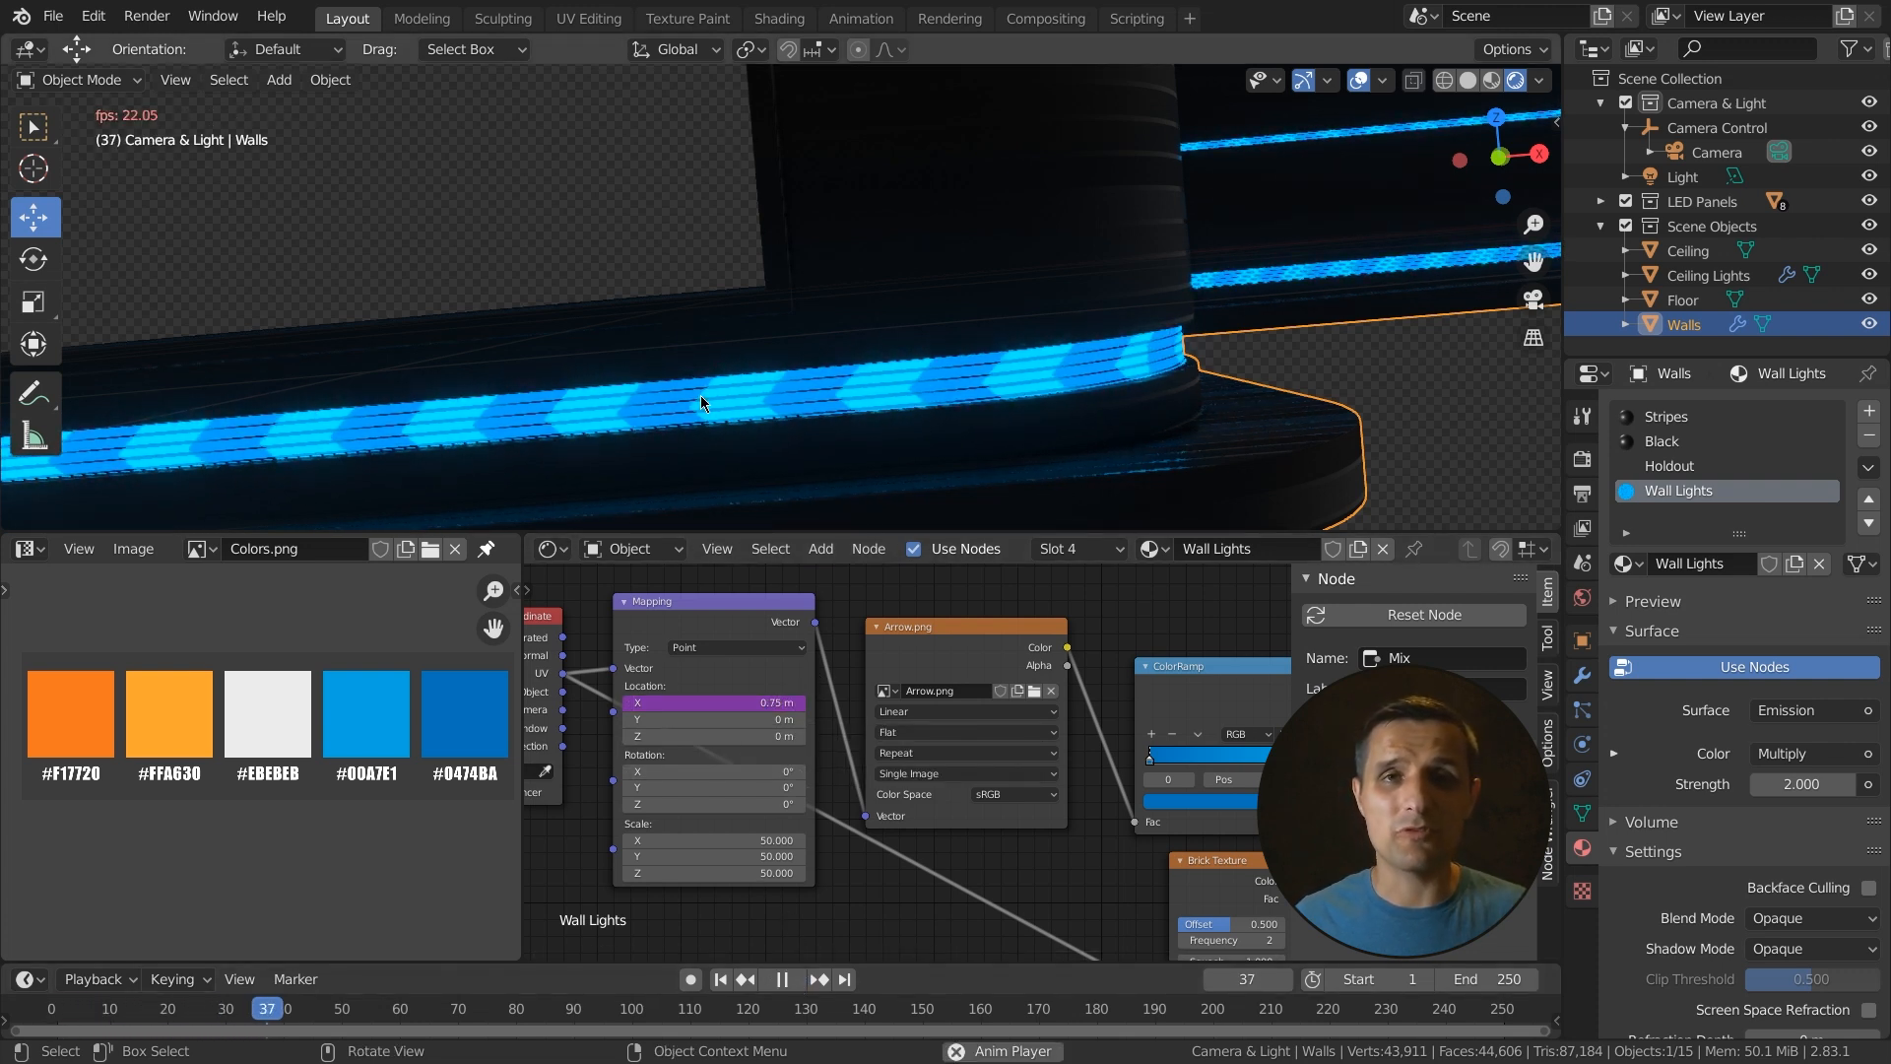
{"action": "key", "text": "space"}
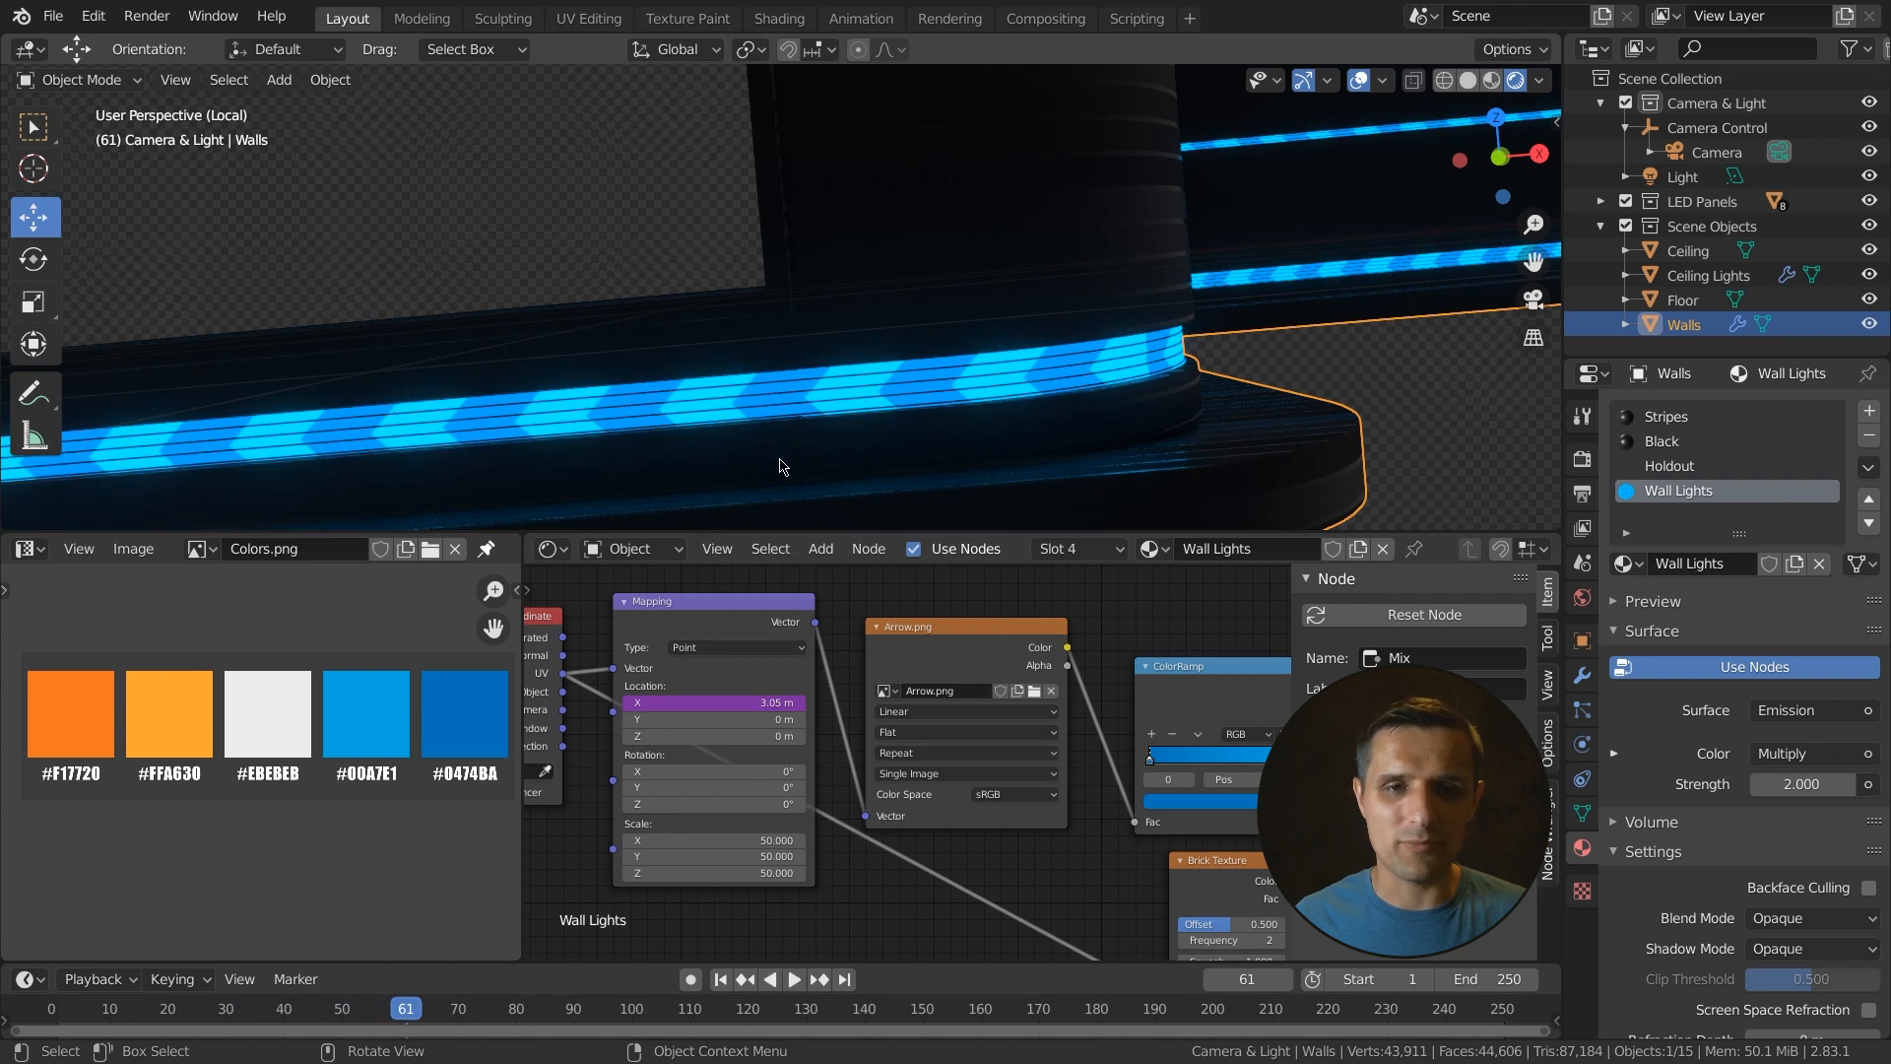
{"action": "scroll", "coordinate": [940, 403], "scroll_direction": "down", "scroll_amount": 3}
{"action": "middle_click_drag", "start_coordinate": [866, 367], "coordinate": [871, 434]}
{"action": "key", "text": "space"}
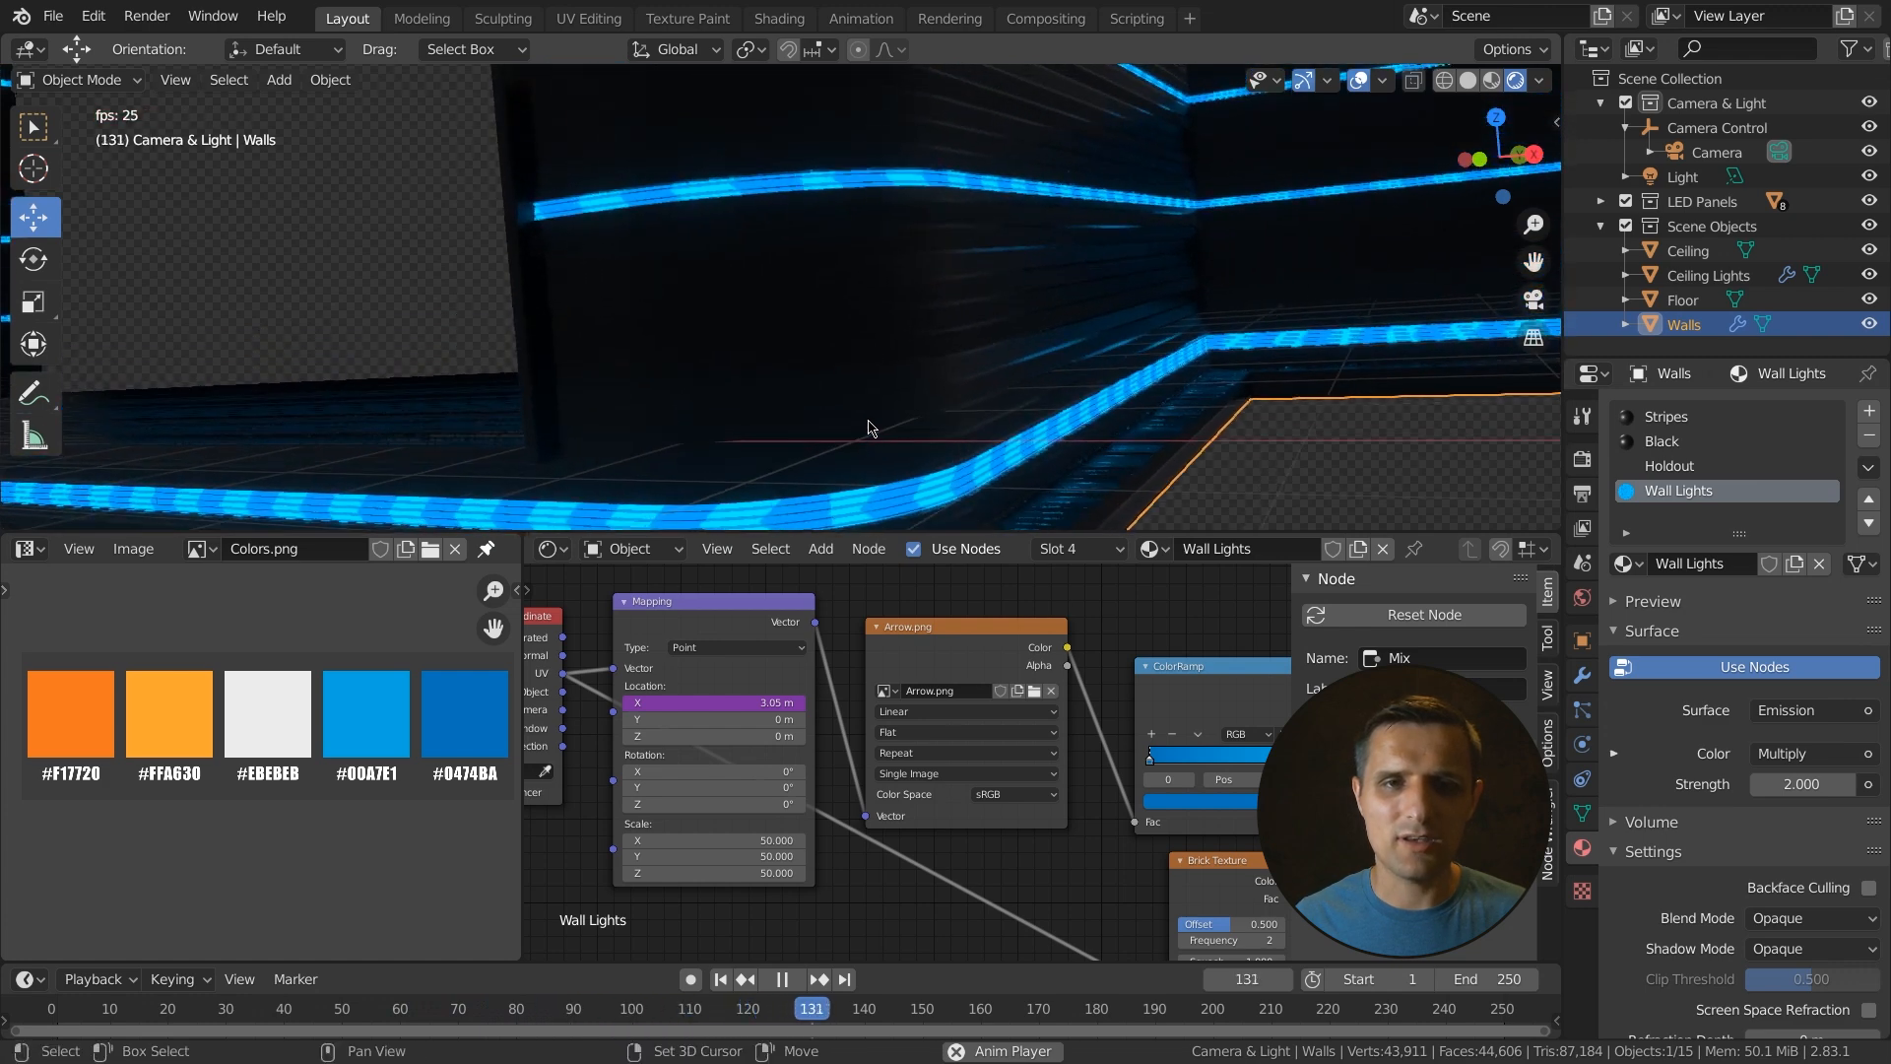
{"action": "middle_click_drag", "start_coordinate": [774, 209], "coordinate": [849, 342], "text": "shift"}
{"action": "key", "text": "space"}
- Enter Edit Mode on the walls and select all faces assigned to the Wall Lights material
{"action": "key", "text": "Tab"}
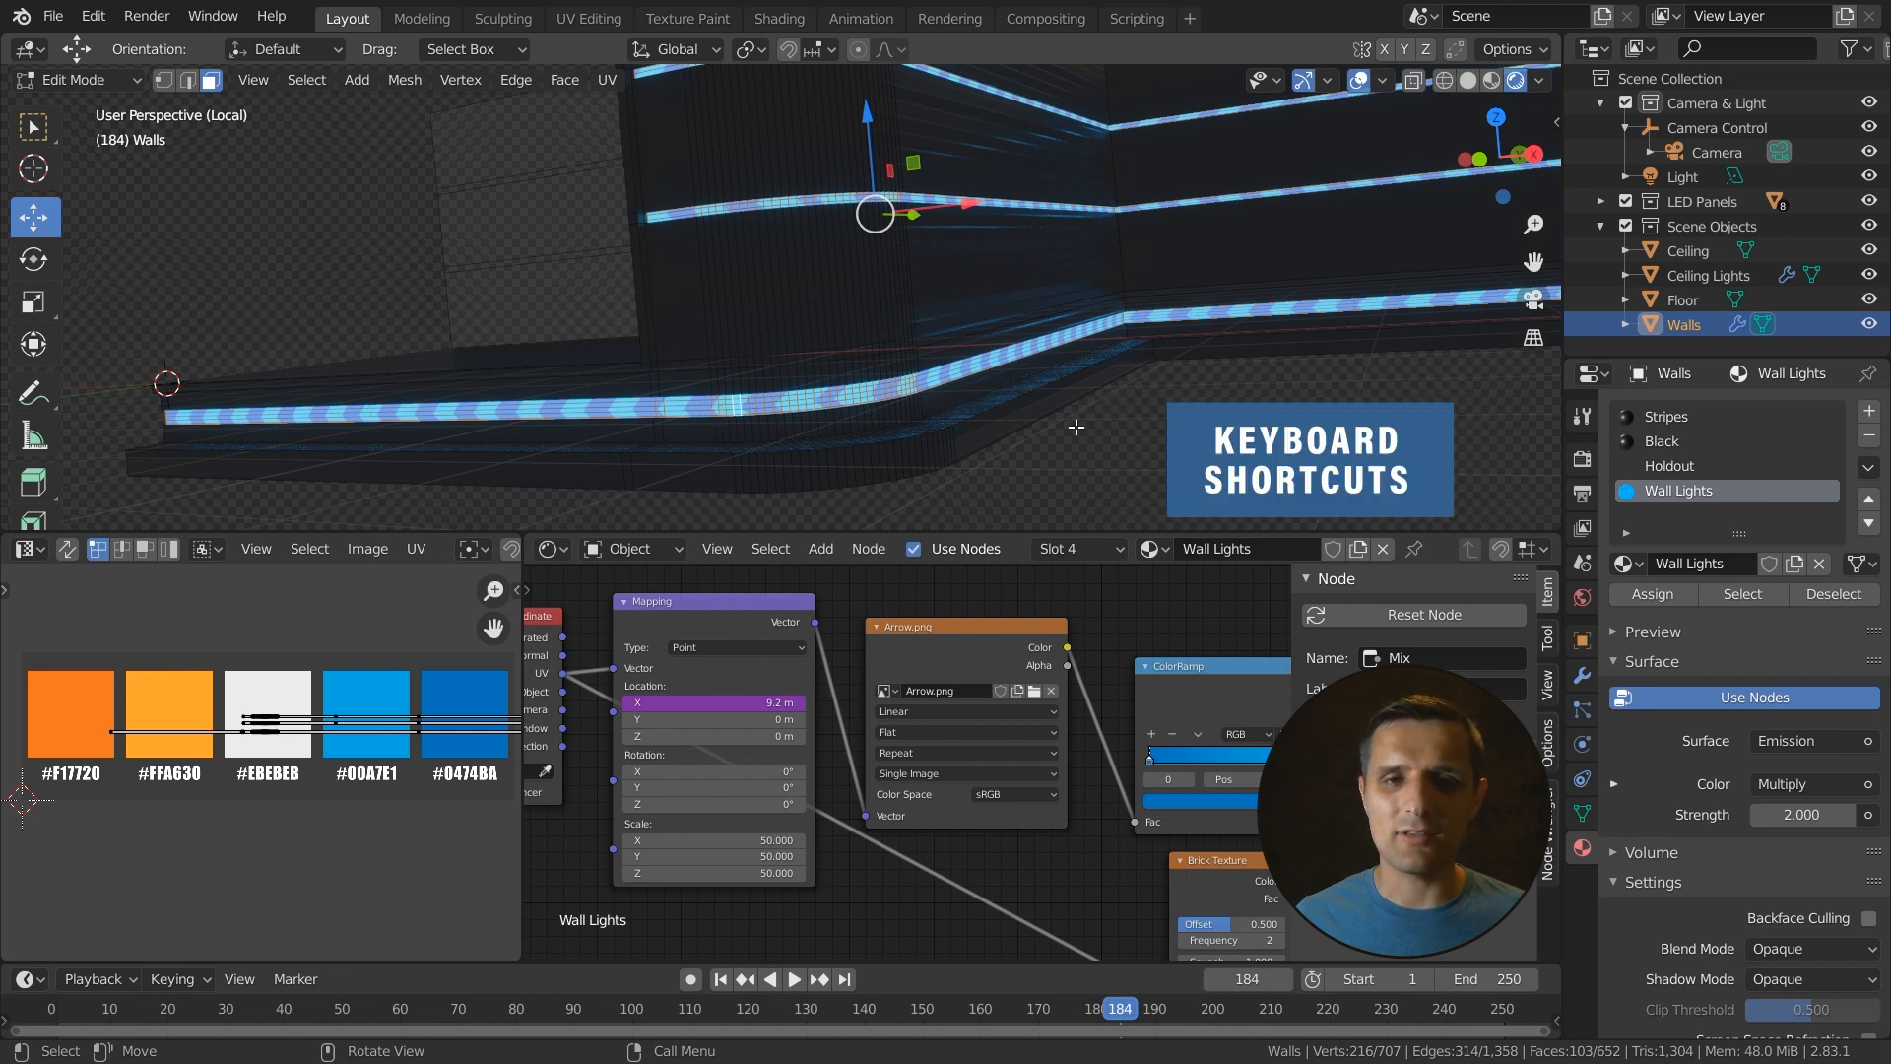
{"action": "key", "text": "alt+a"}
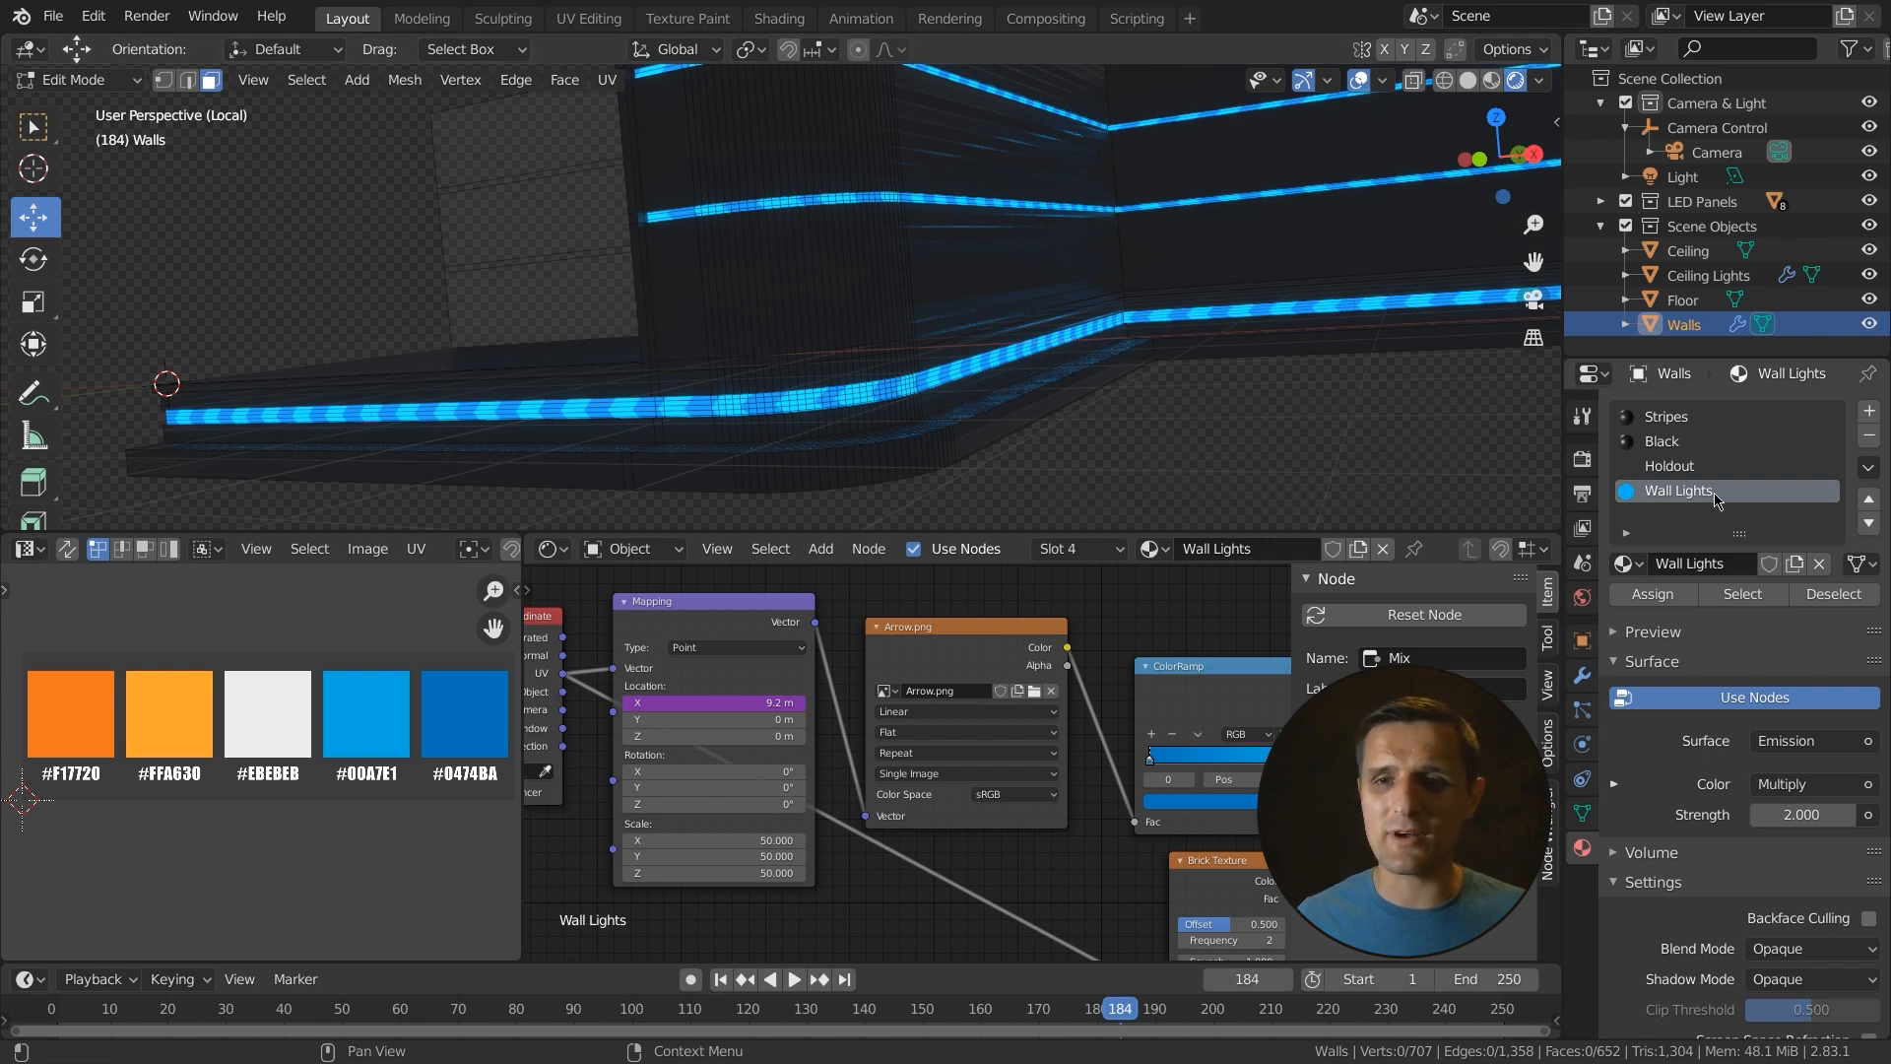
{"action": "left_click", "coordinate": [1749, 601]}
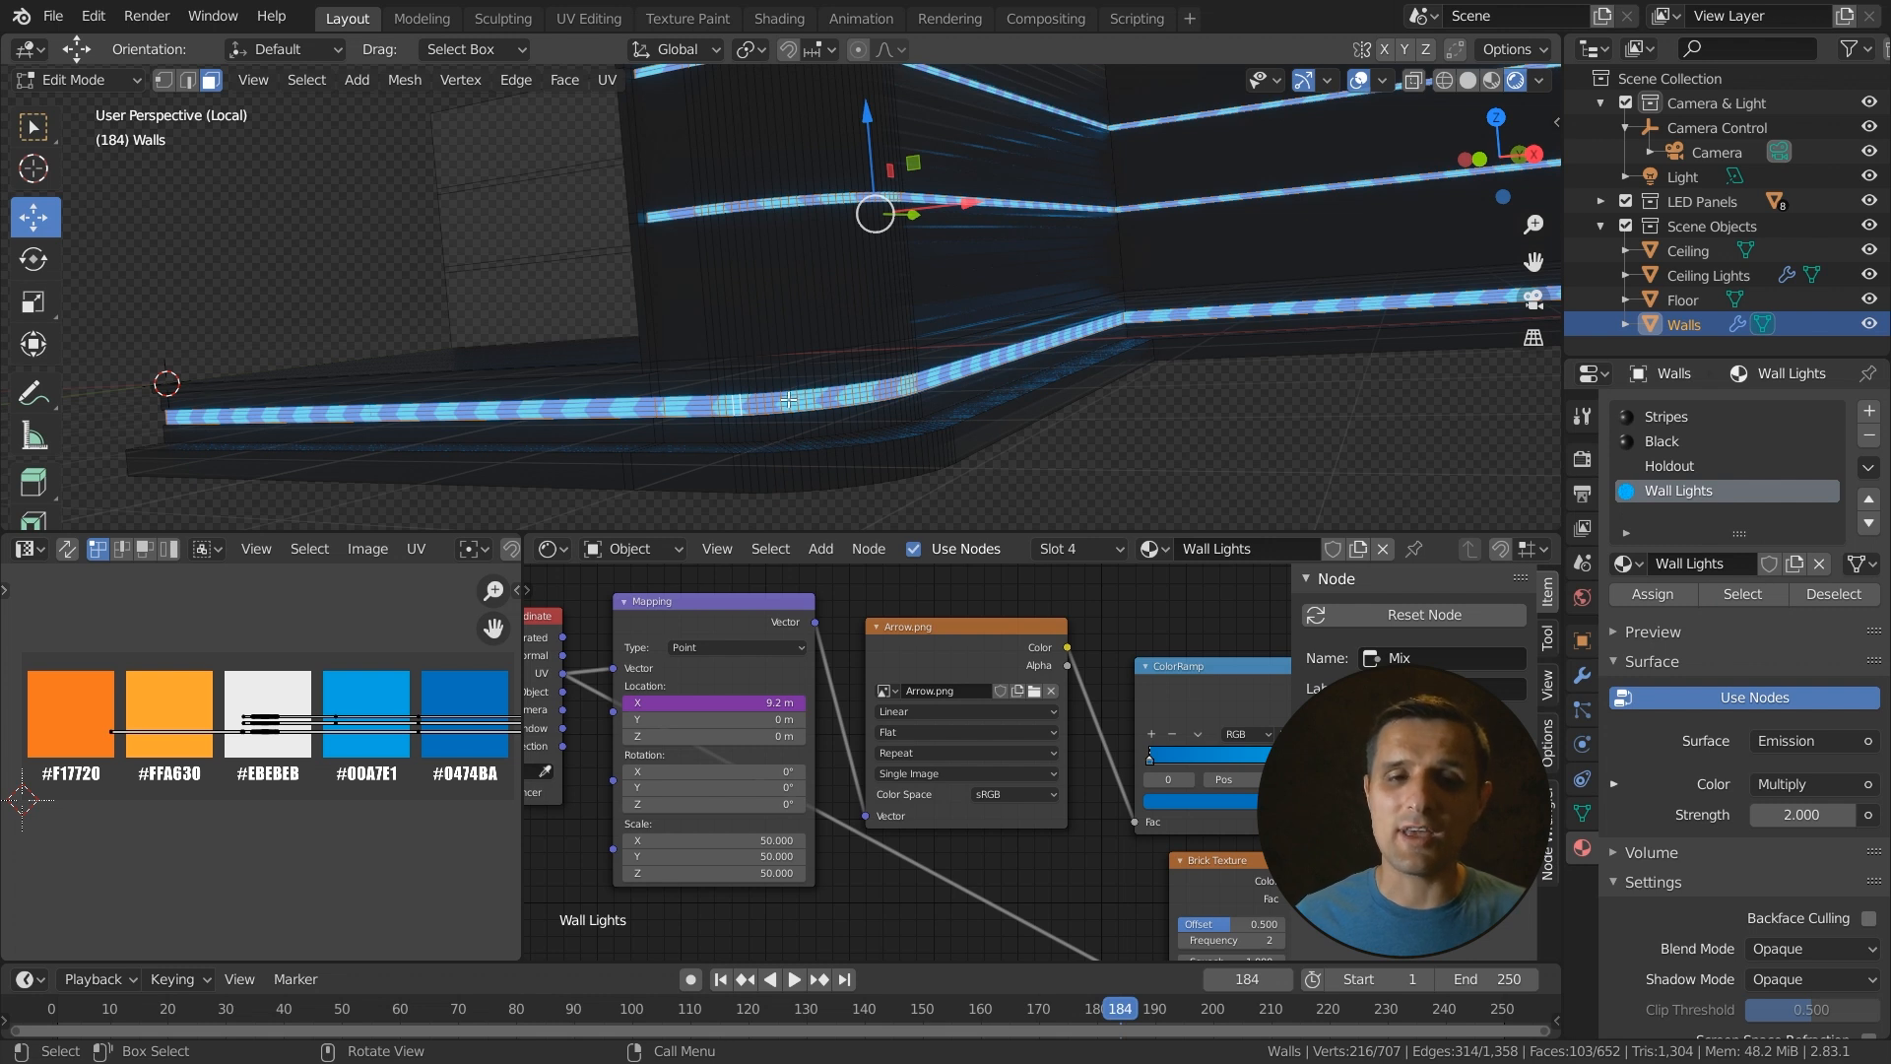
{"action": "scroll", "coordinate": [367, 717], "scroll_direction": "up", "scroll_amount": 2}
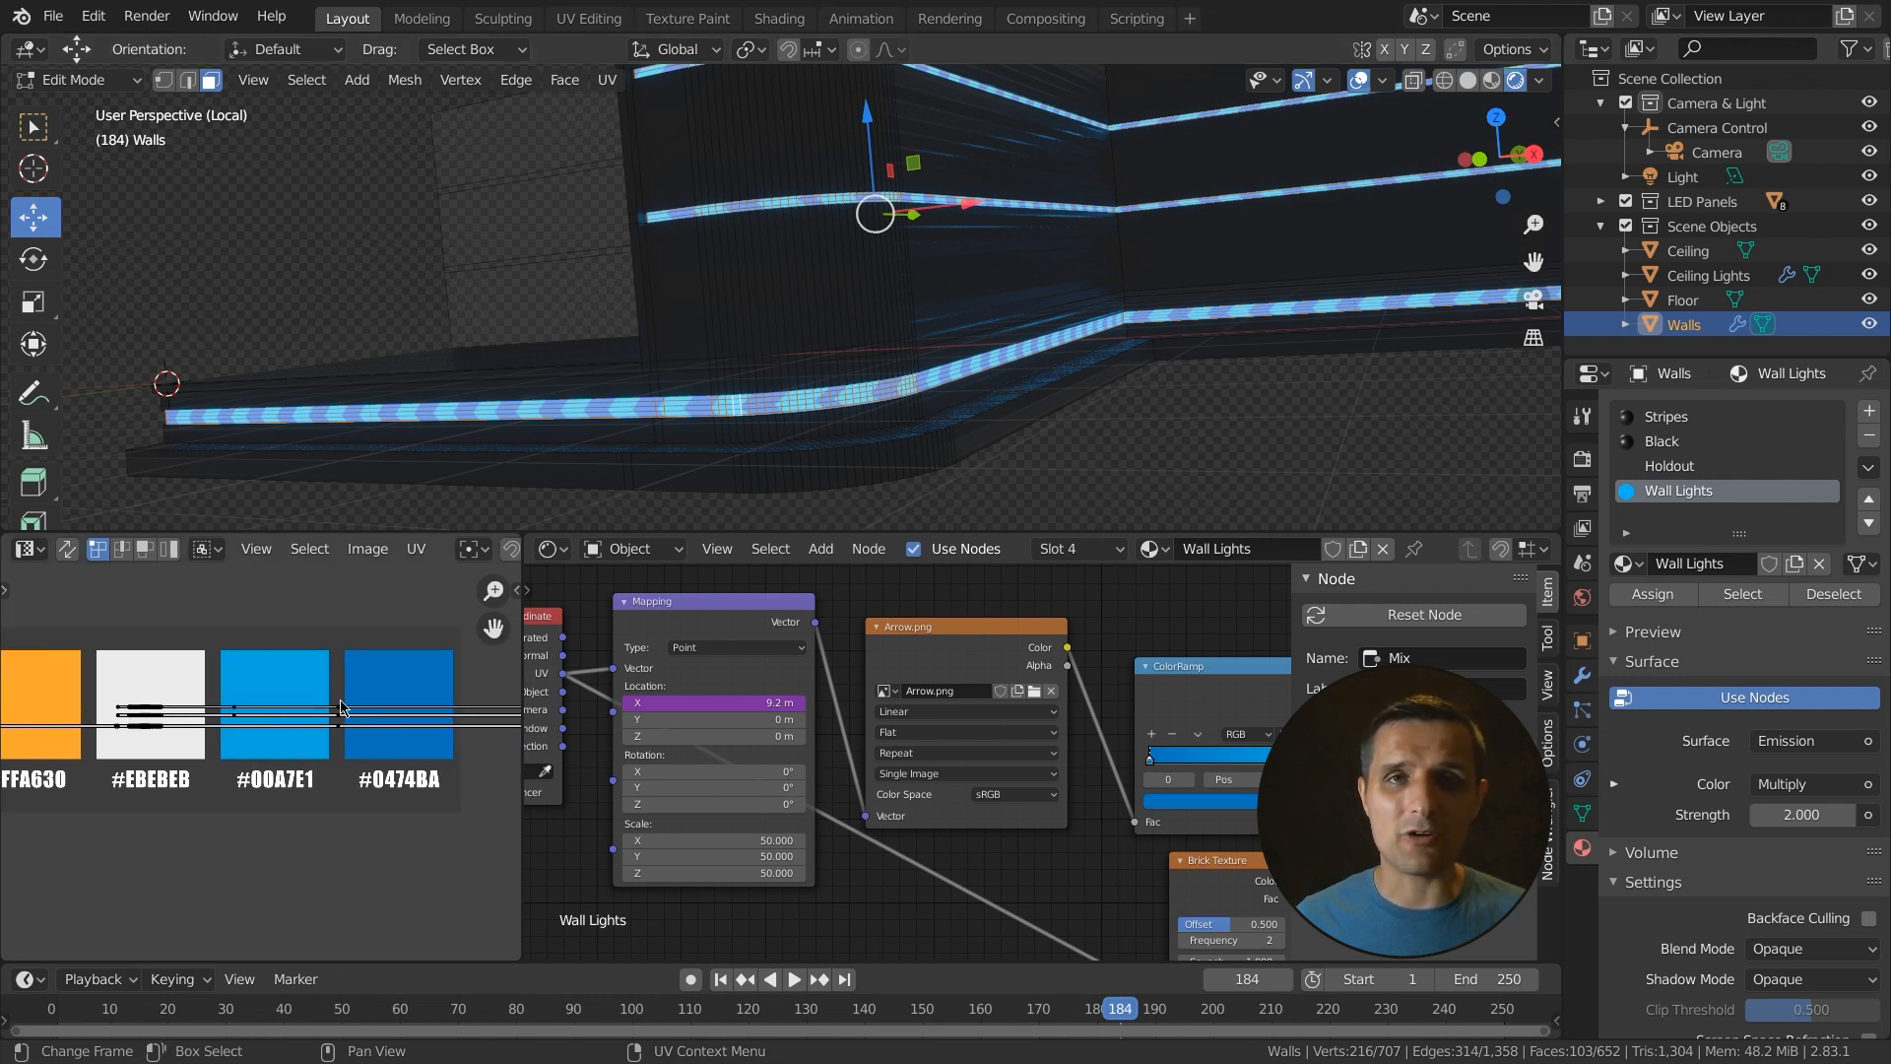
{"action": "scroll", "coordinate": [317, 754], "scroll_direction": "down", "scroll_amount": 2}
{"action": "scroll", "coordinate": [201, 760], "scroll_direction": "up", "scroll_amount": 3}
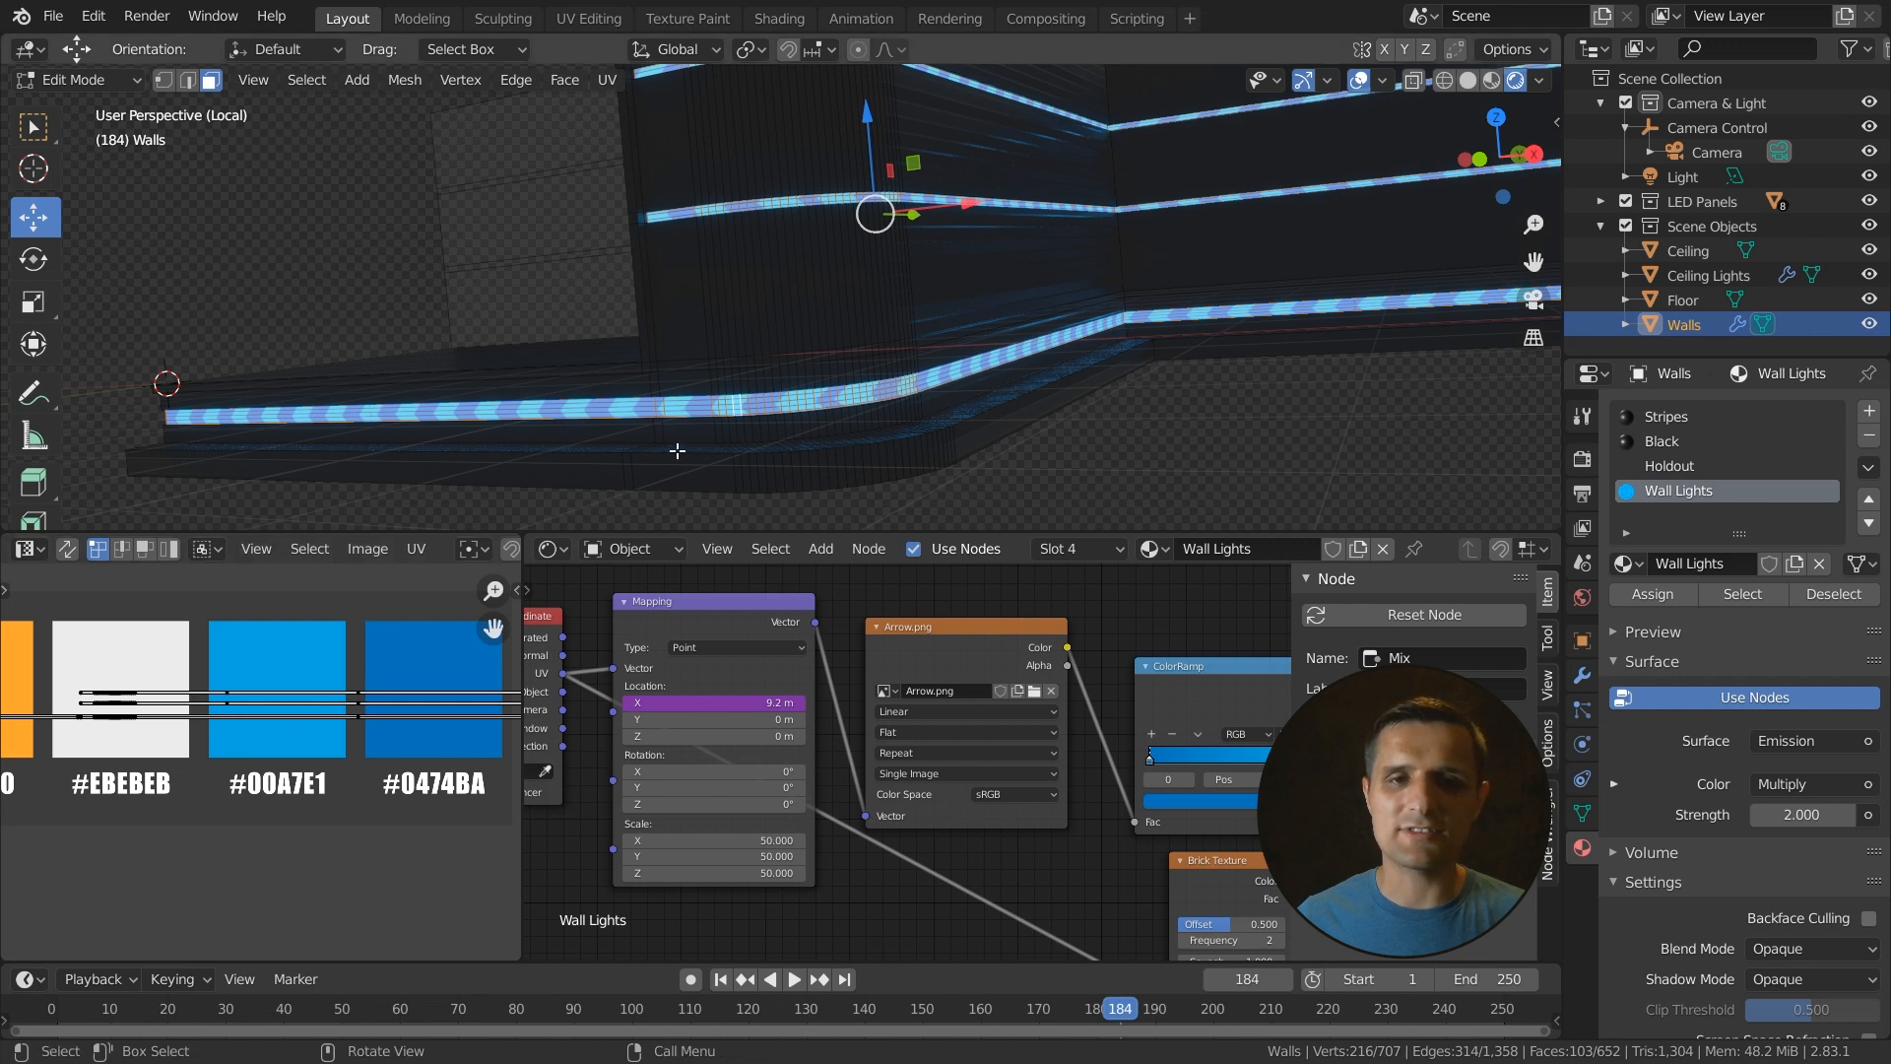
{"action": "scroll", "coordinate": [634, 385], "scroll_direction": "down", "scroll_amount": 3}
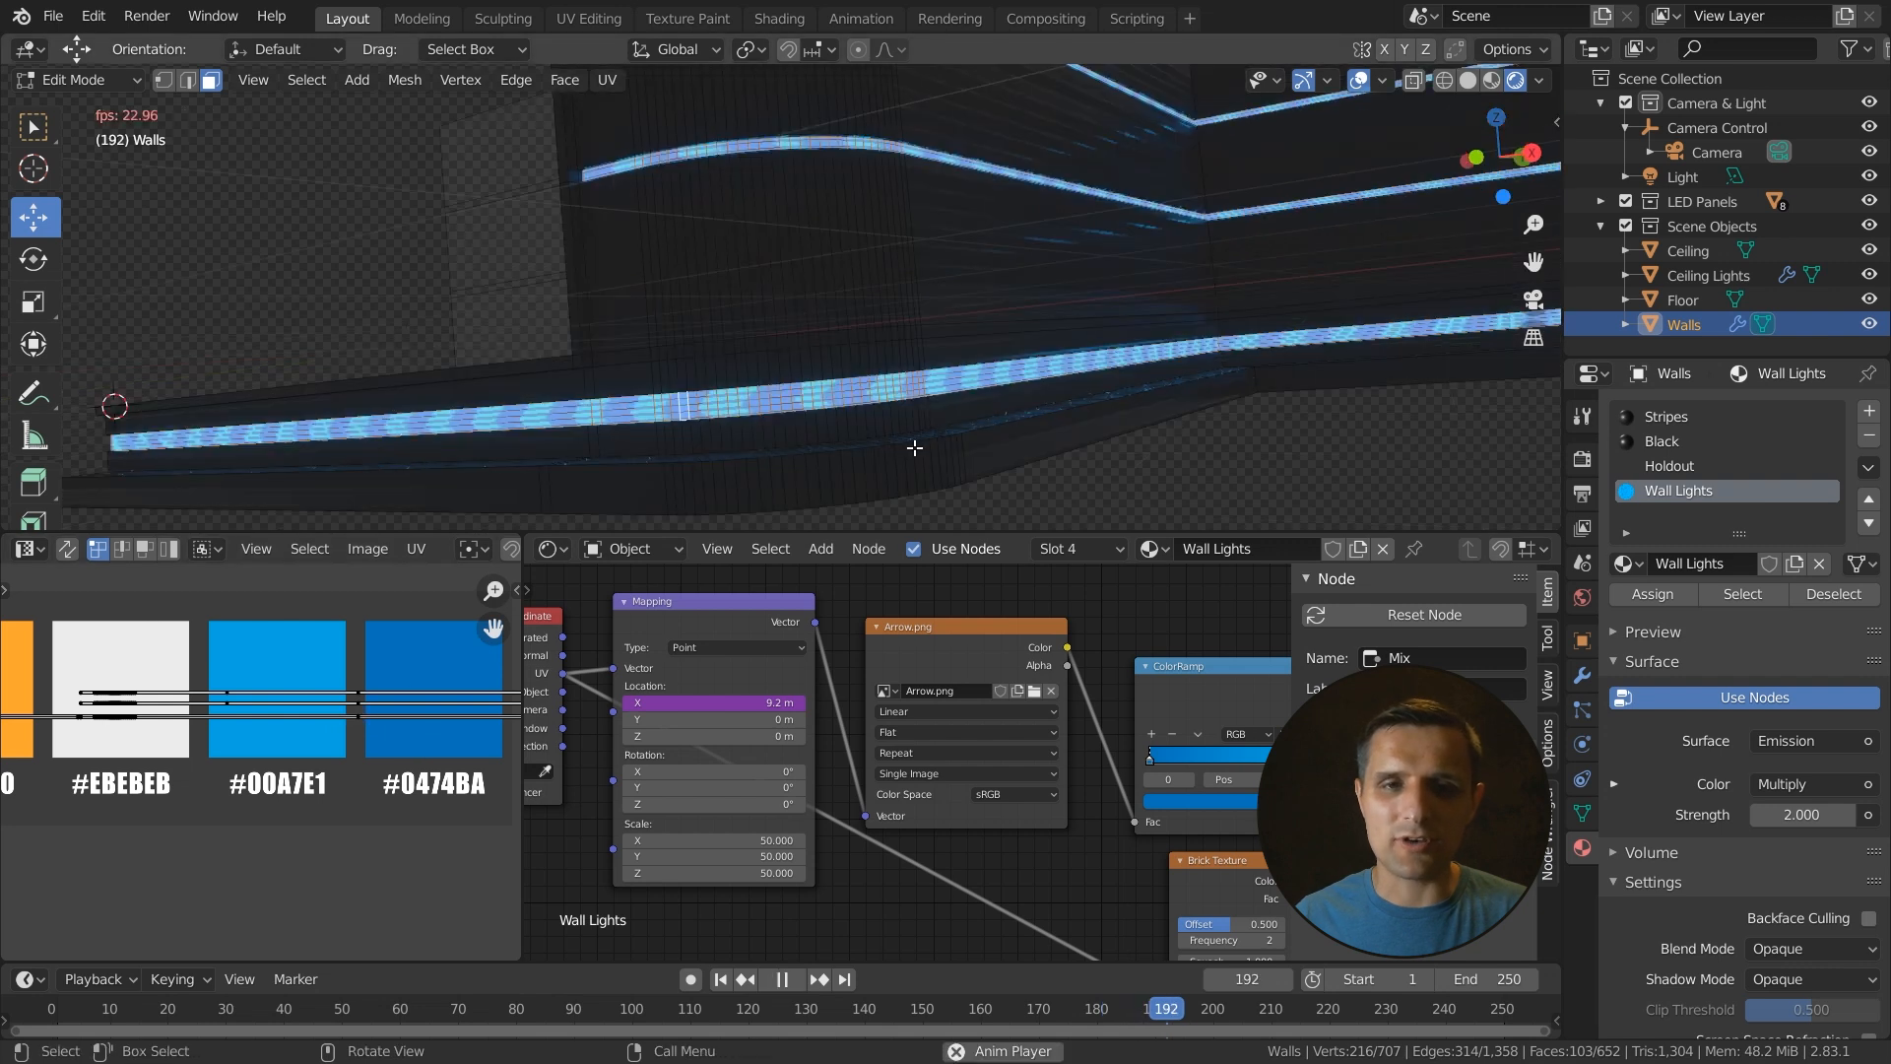
- Select a face of the lower light strip and extend it along the strip with shortest-path selection
{"action": "key", "text": "space"}
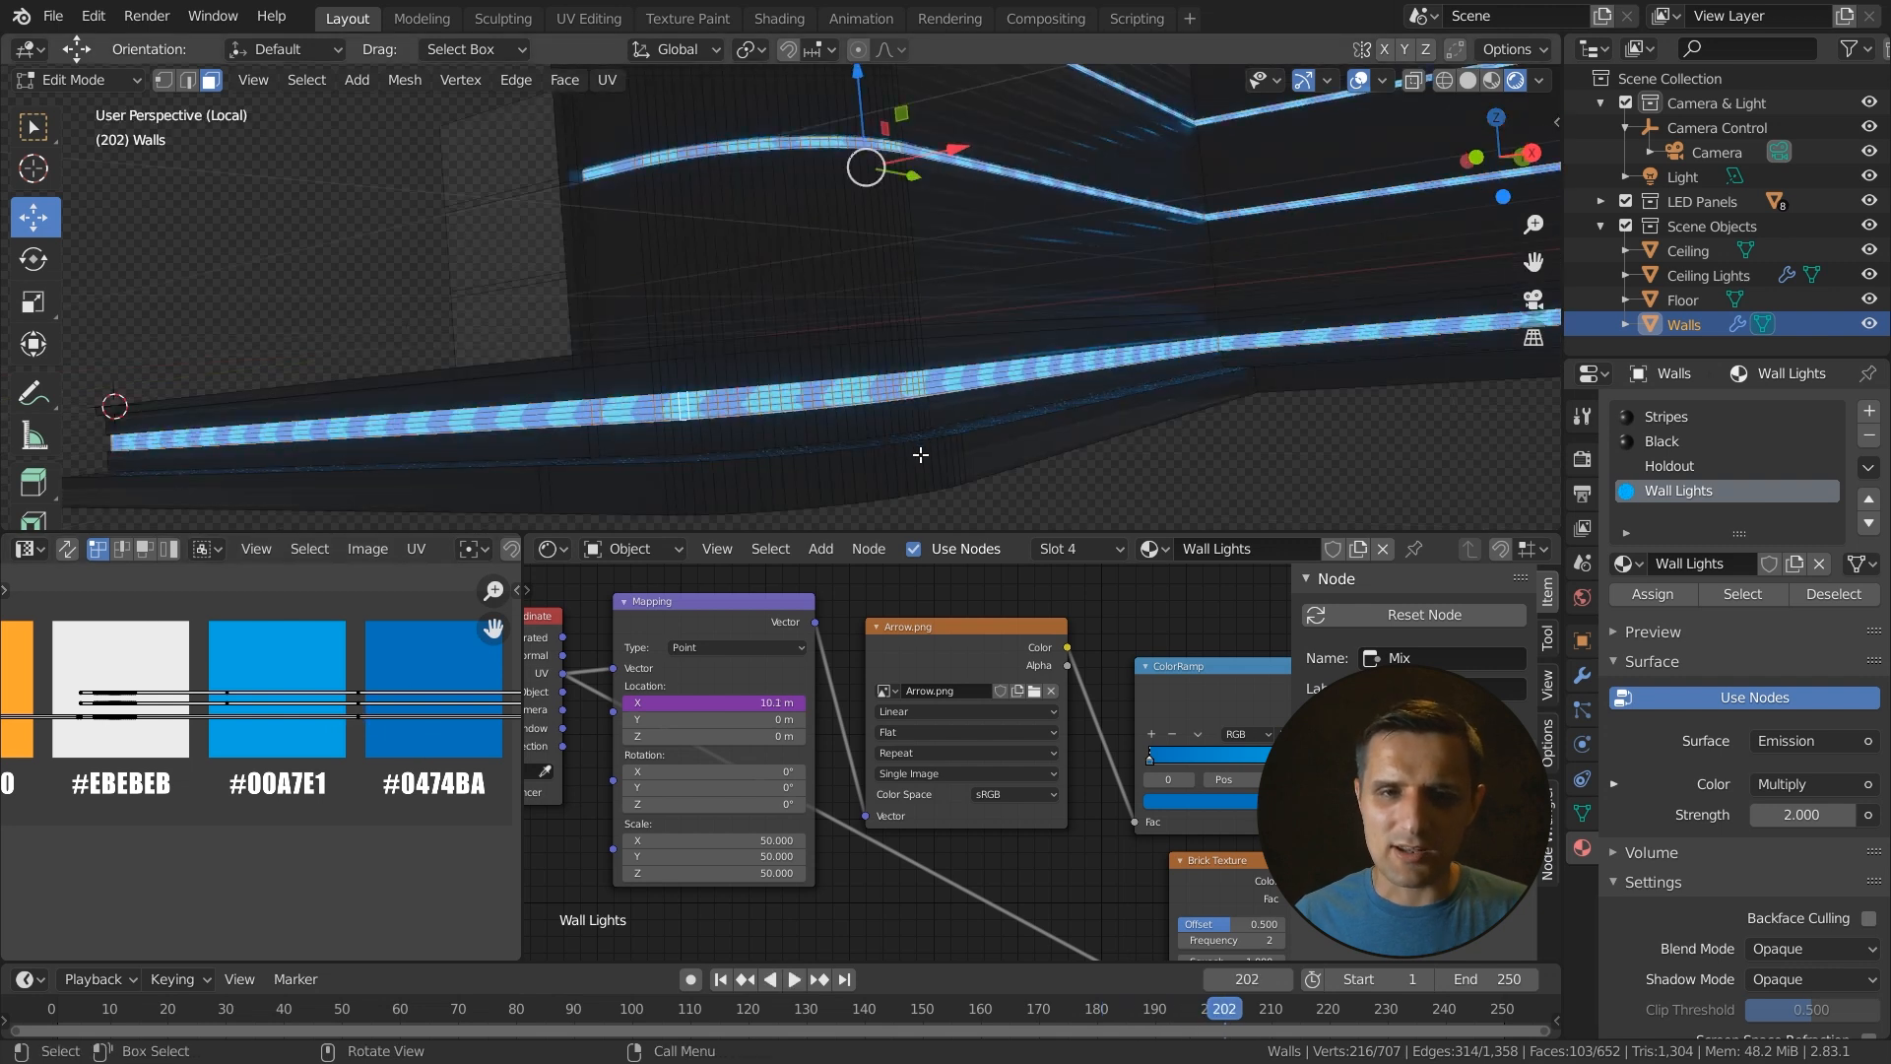
{"action": "scroll", "coordinate": [829, 430], "scroll_direction": "up", "scroll_amount": 2}
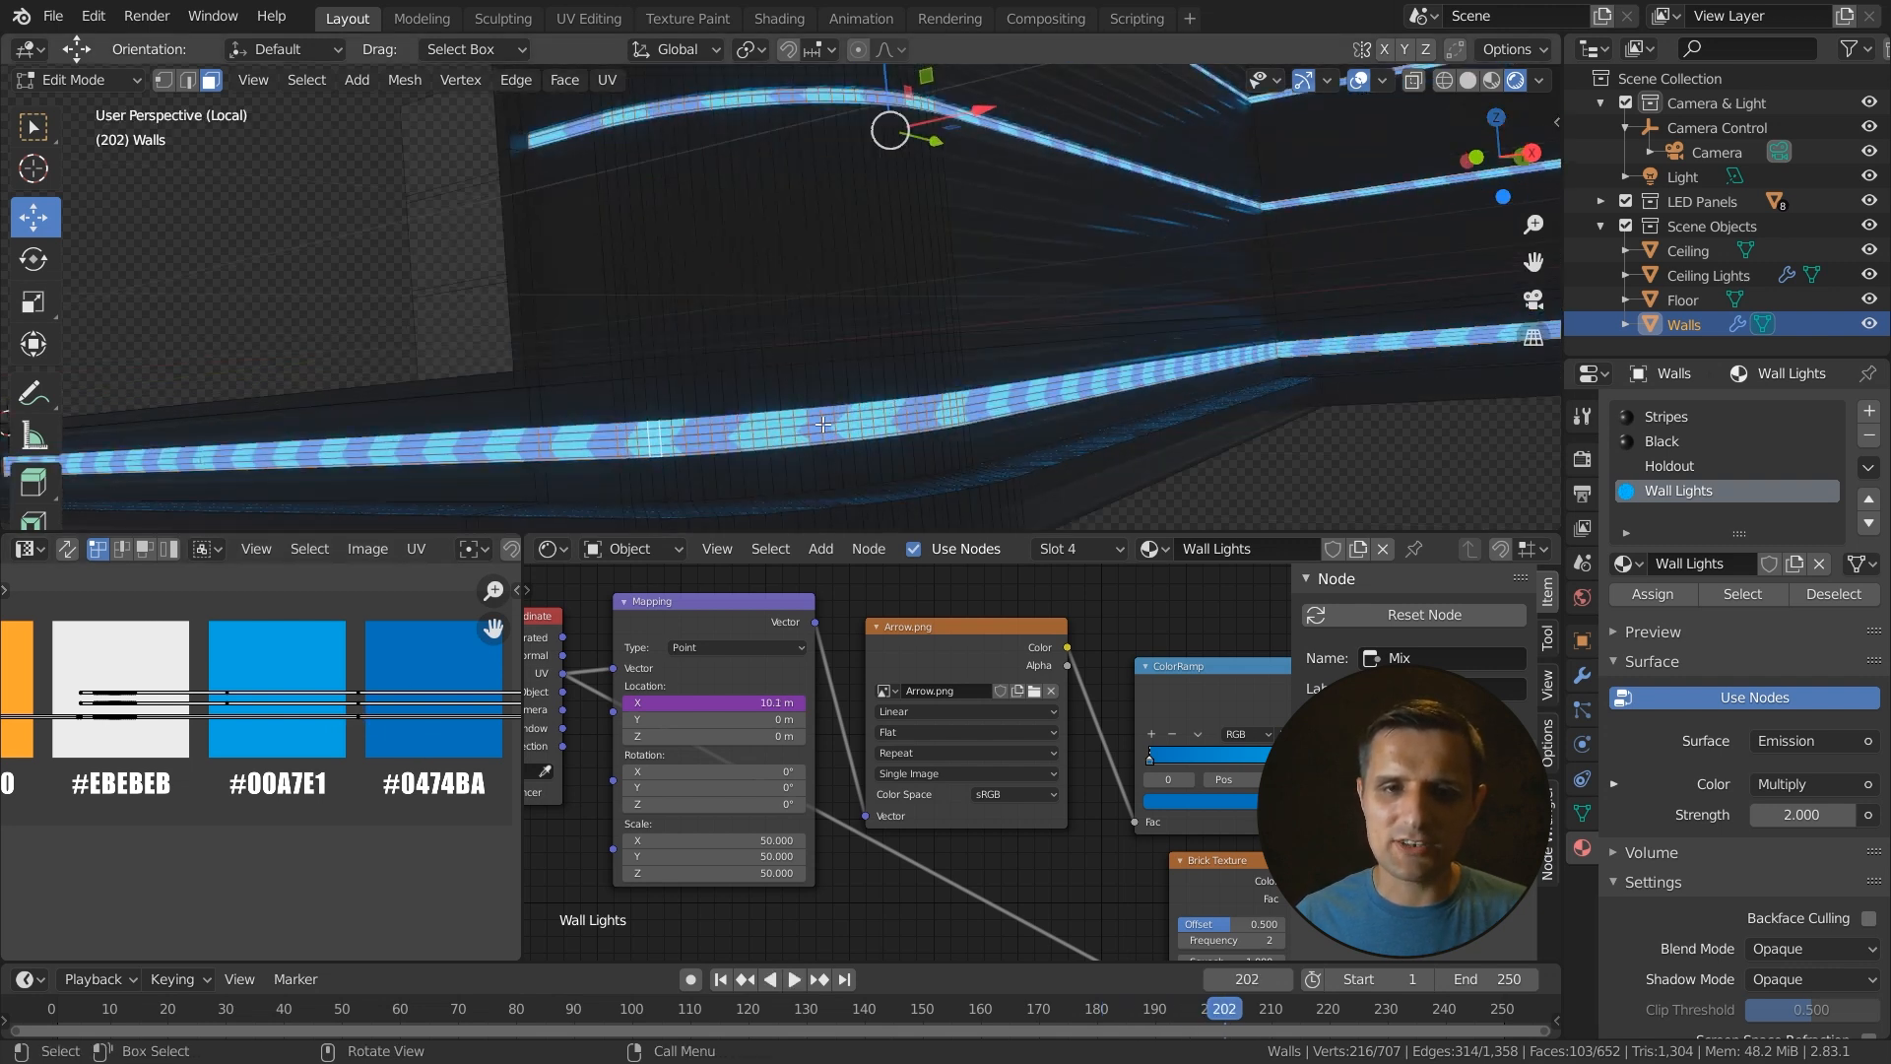
{"action": "left_click", "coordinate": [840, 426]}
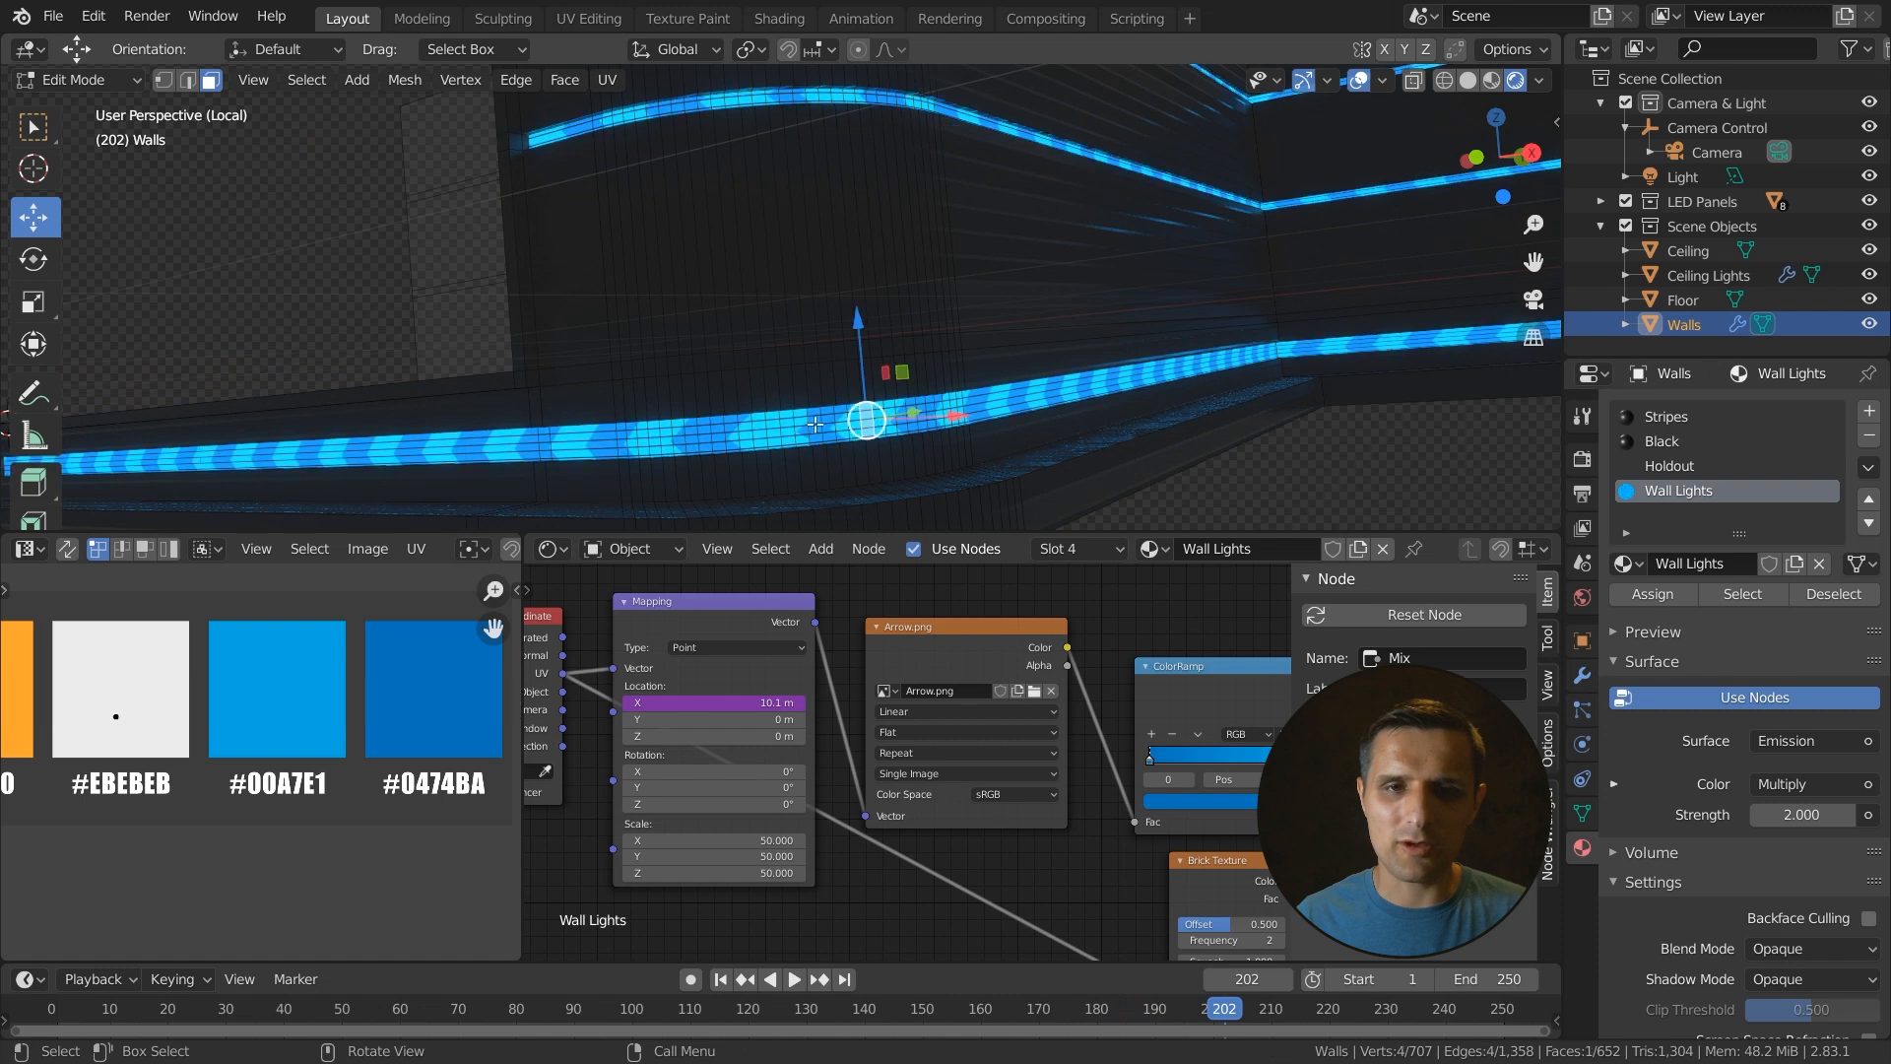
{"action": "left_click", "coordinate": [801, 431]}
{"action": "key", "text": "Right"}
{"action": "key", "text": "Right"}
{"action": "key", "text": "Right"}
{"action": "key", "text": "Right"}
{"action": "key", "text": "Right"}
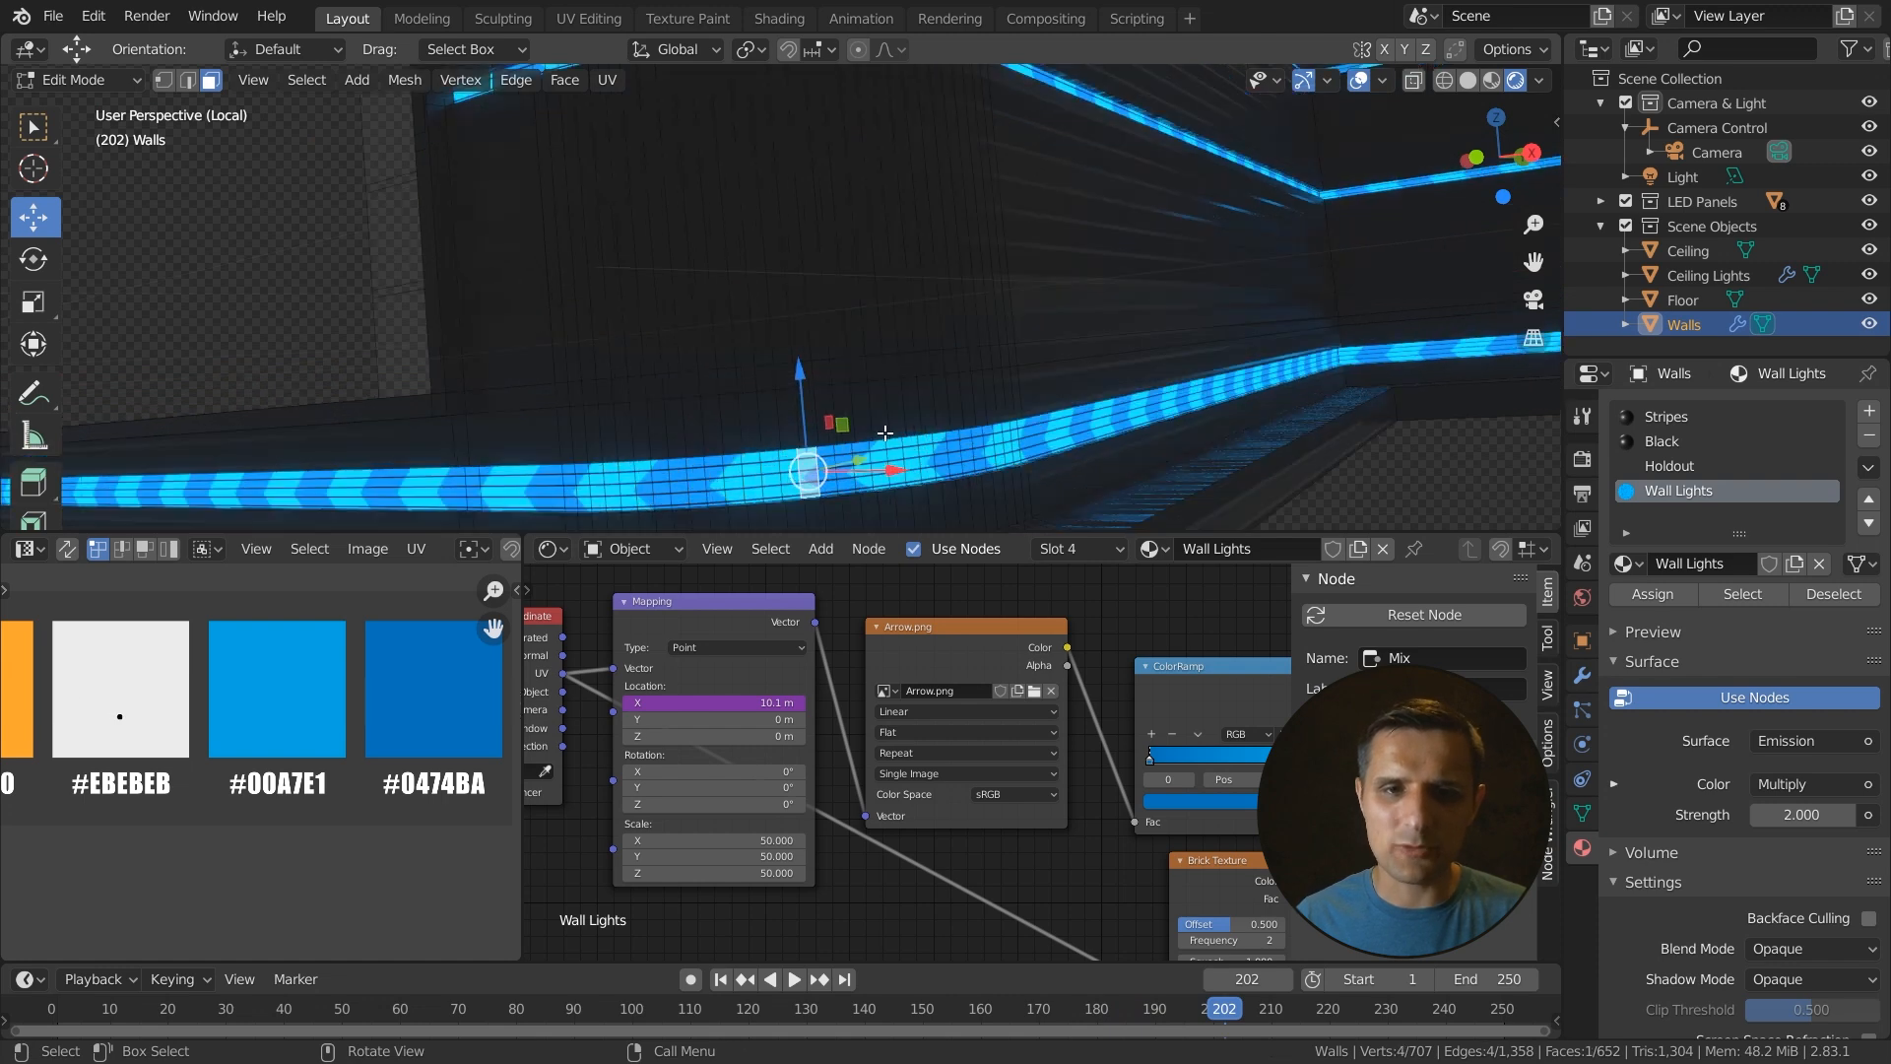
{"action": "scroll", "coordinate": [832, 475], "scroll_direction": "down", "scroll_amount": 3}
{"action": "middle_click_drag", "start_coordinate": [815, 477], "coordinate": [901, 434], "text": "shift"}
{"action": "middle_click_drag", "start_coordinate": [709, 443], "coordinate": [935, 443], "text": "shift"}
{"action": "left_click", "coordinate": [511, 445], "text": "ctrl"}
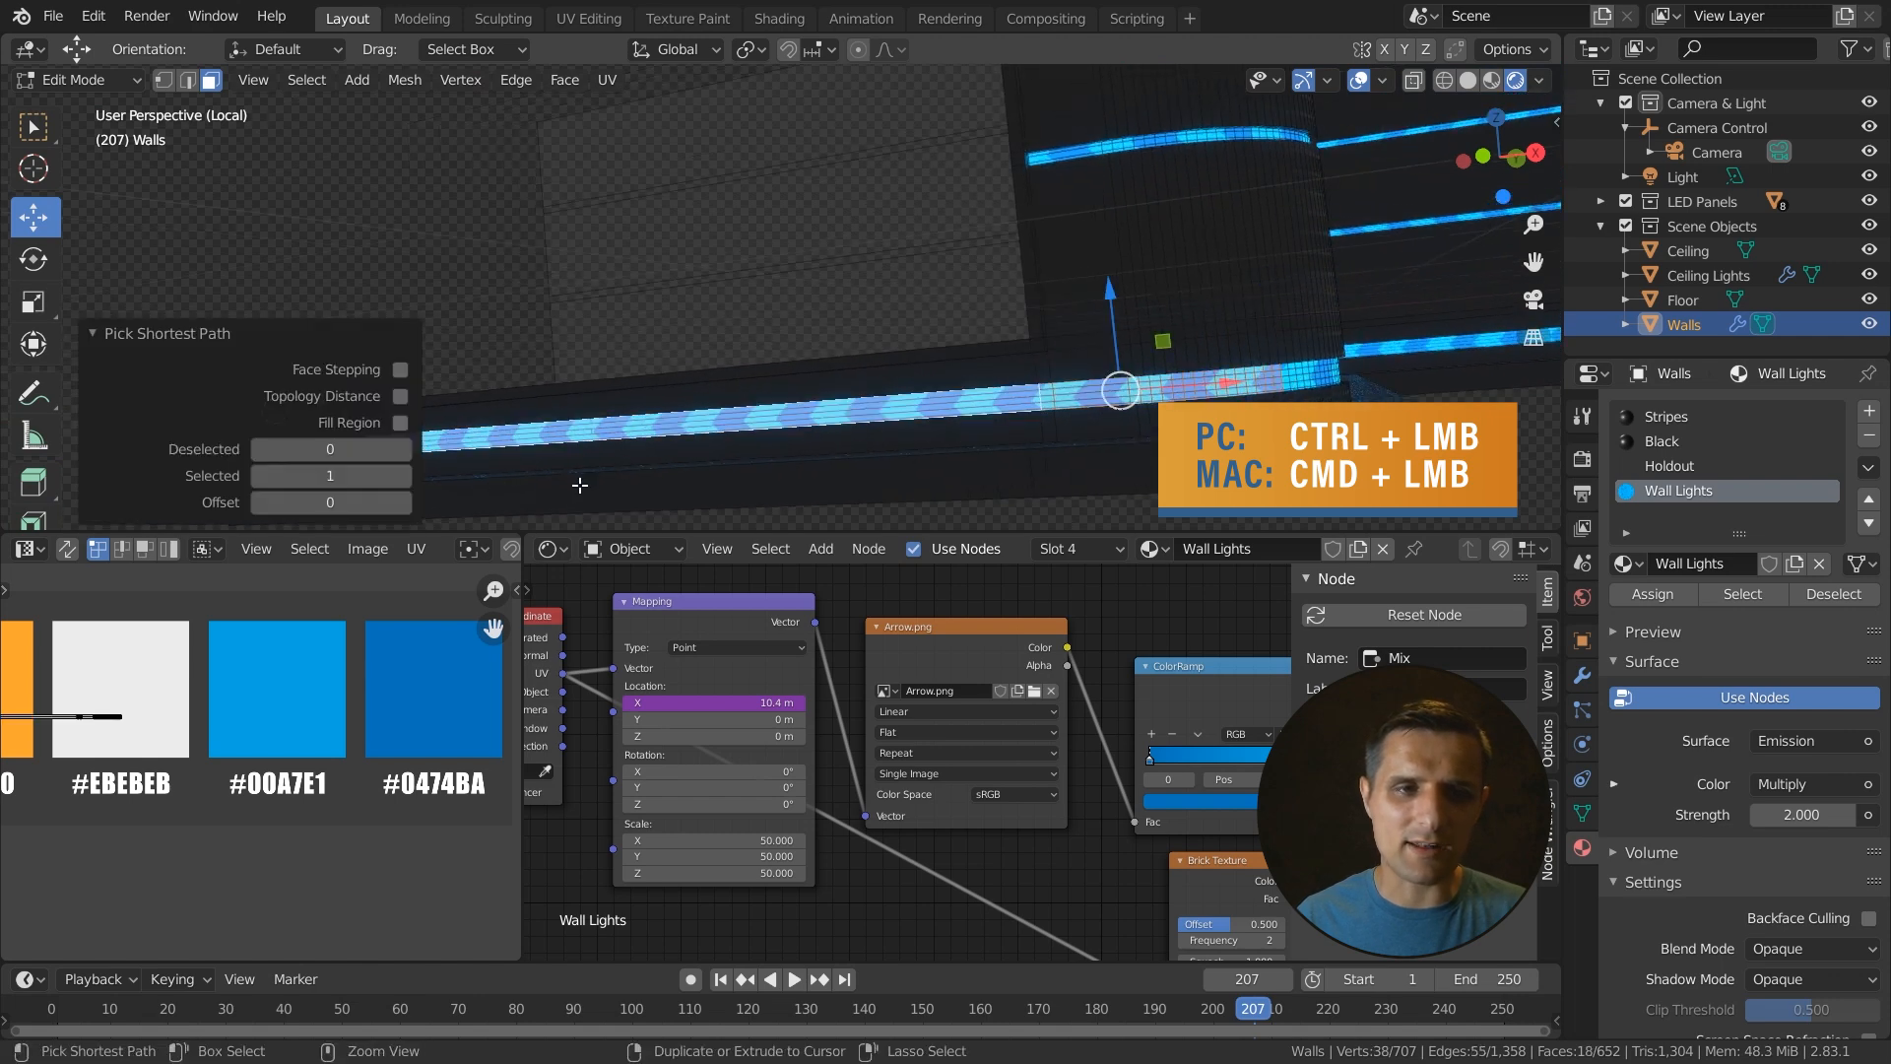
{"action": "middle_click_drag", "start_coordinate": [511, 445], "coordinate": [1066, 375]}
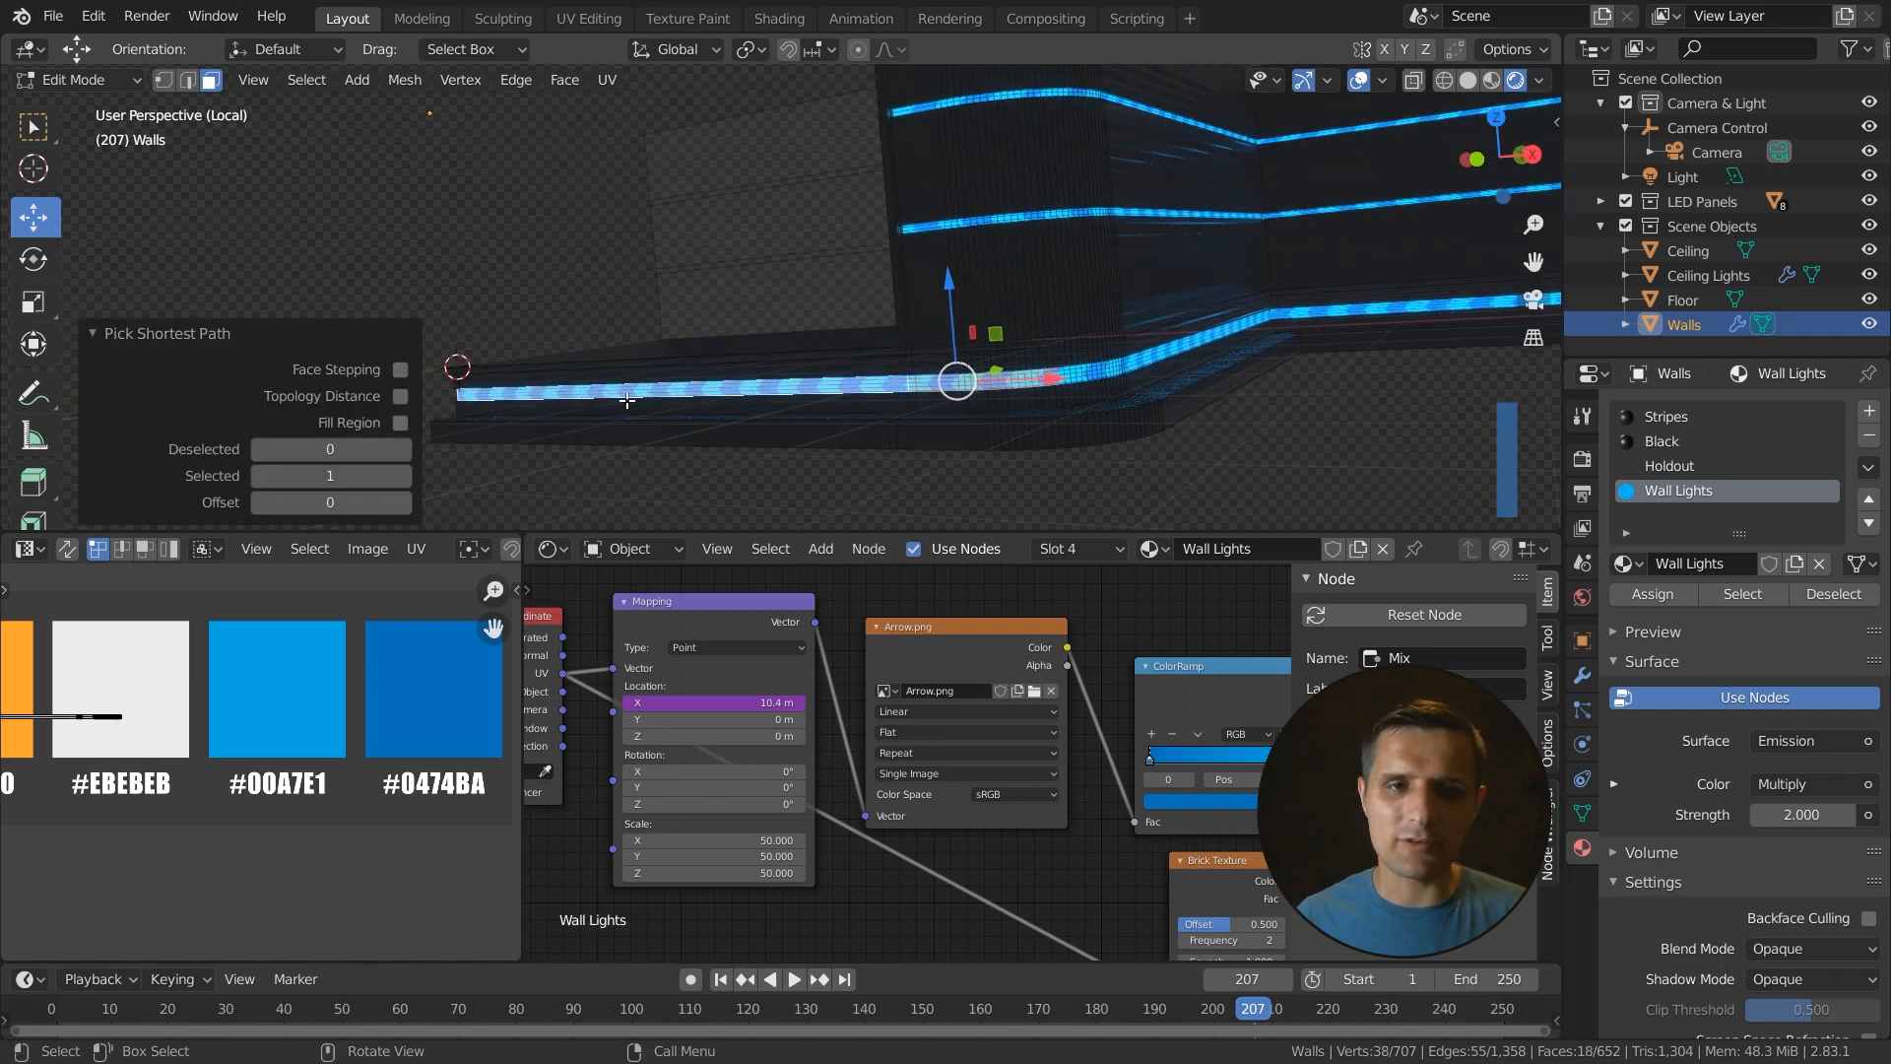
- Add the upper light strip's faces to the selection with shortest-path picks
{"action": "middle_click_drag", "start_coordinate": [294, 720], "coordinate": [472, 716]}
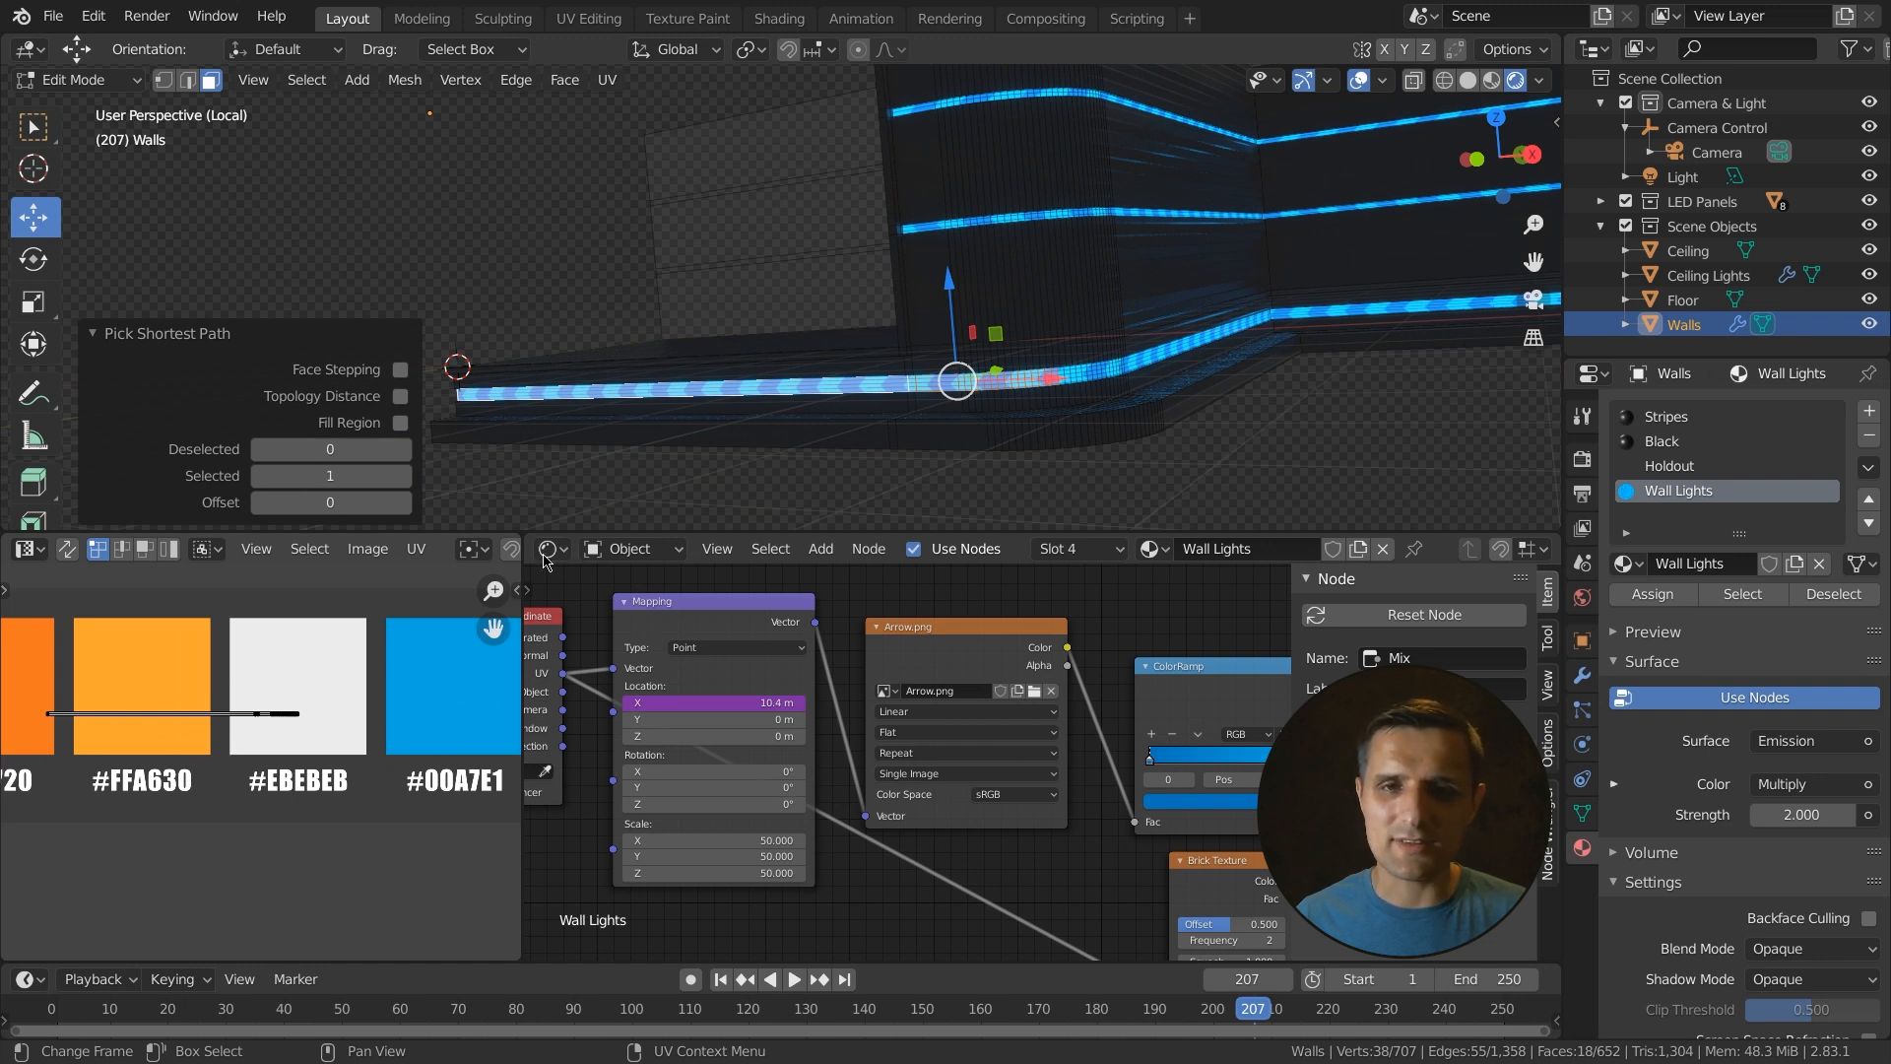
{"action": "scroll", "coordinate": [1172, 270], "scroll_direction": "up", "scroll_amount": 2}
{"action": "middle_click_drag", "start_coordinate": [1210, 258], "coordinate": [1199, 267]}
{"action": "left_click", "coordinate": [1191, 189], "text": "shift"}
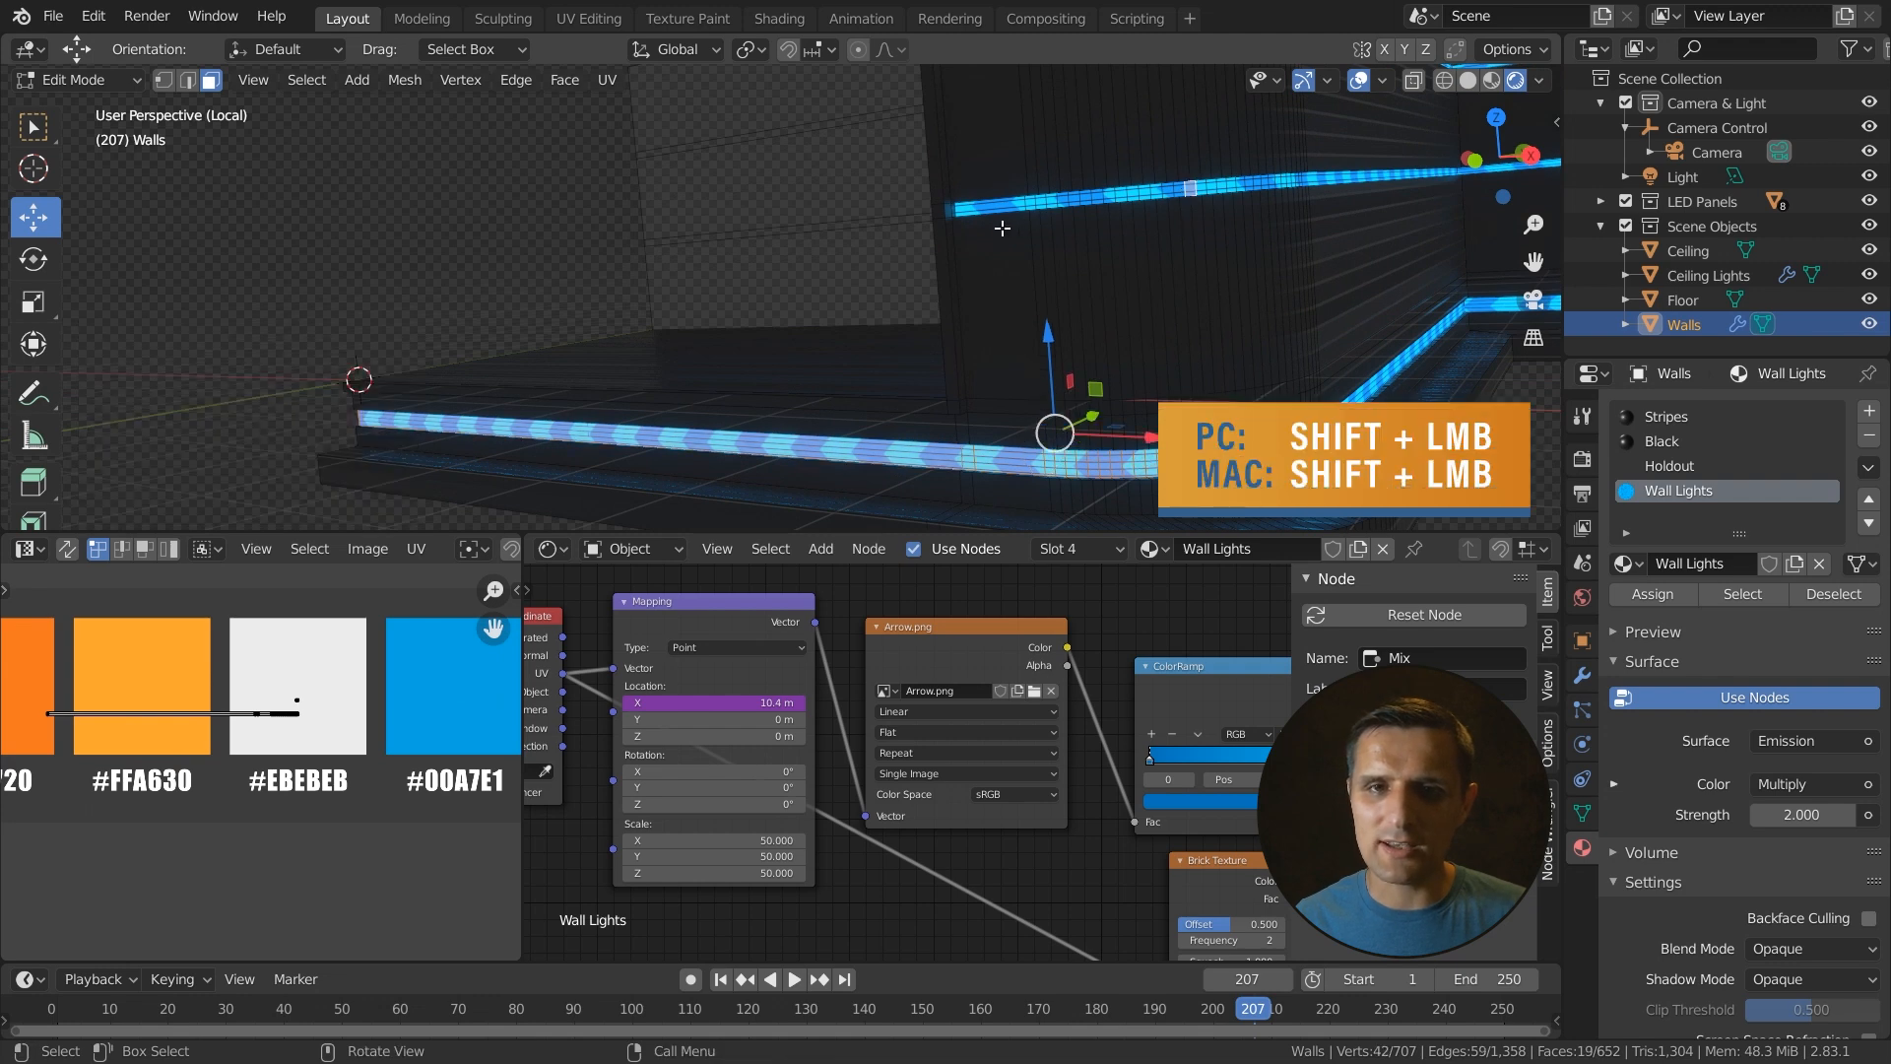
{"action": "left_click", "coordinate": [966, 210], "text": "ctrl"}
{"action": "middle_click_drag", "start_coordinate": [1176, 362], "coordinate": [1186, 372]}
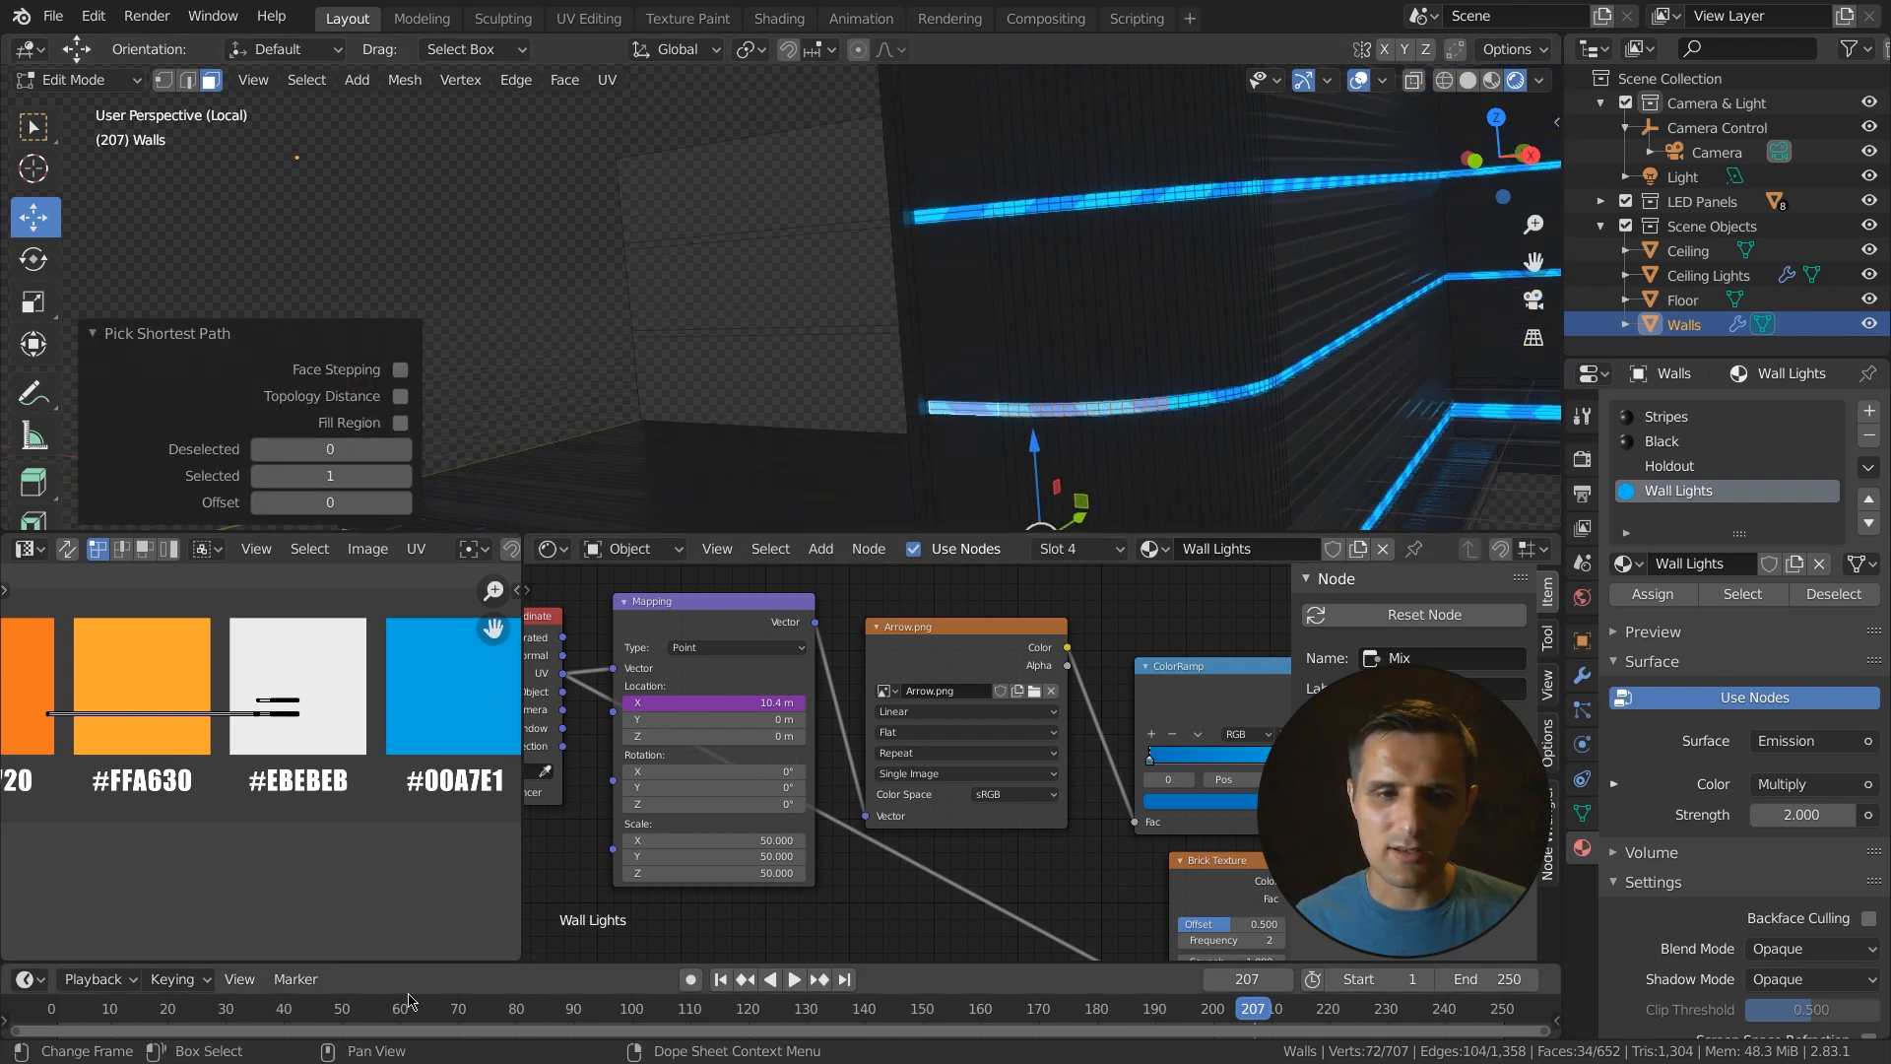
{"action": "left_click_drag", "start_coordinate": [635, 1009], "coordinate": [649, 1009]}
{"action": "left_click", "coordinate": [1148, 196], "text": "shift"}
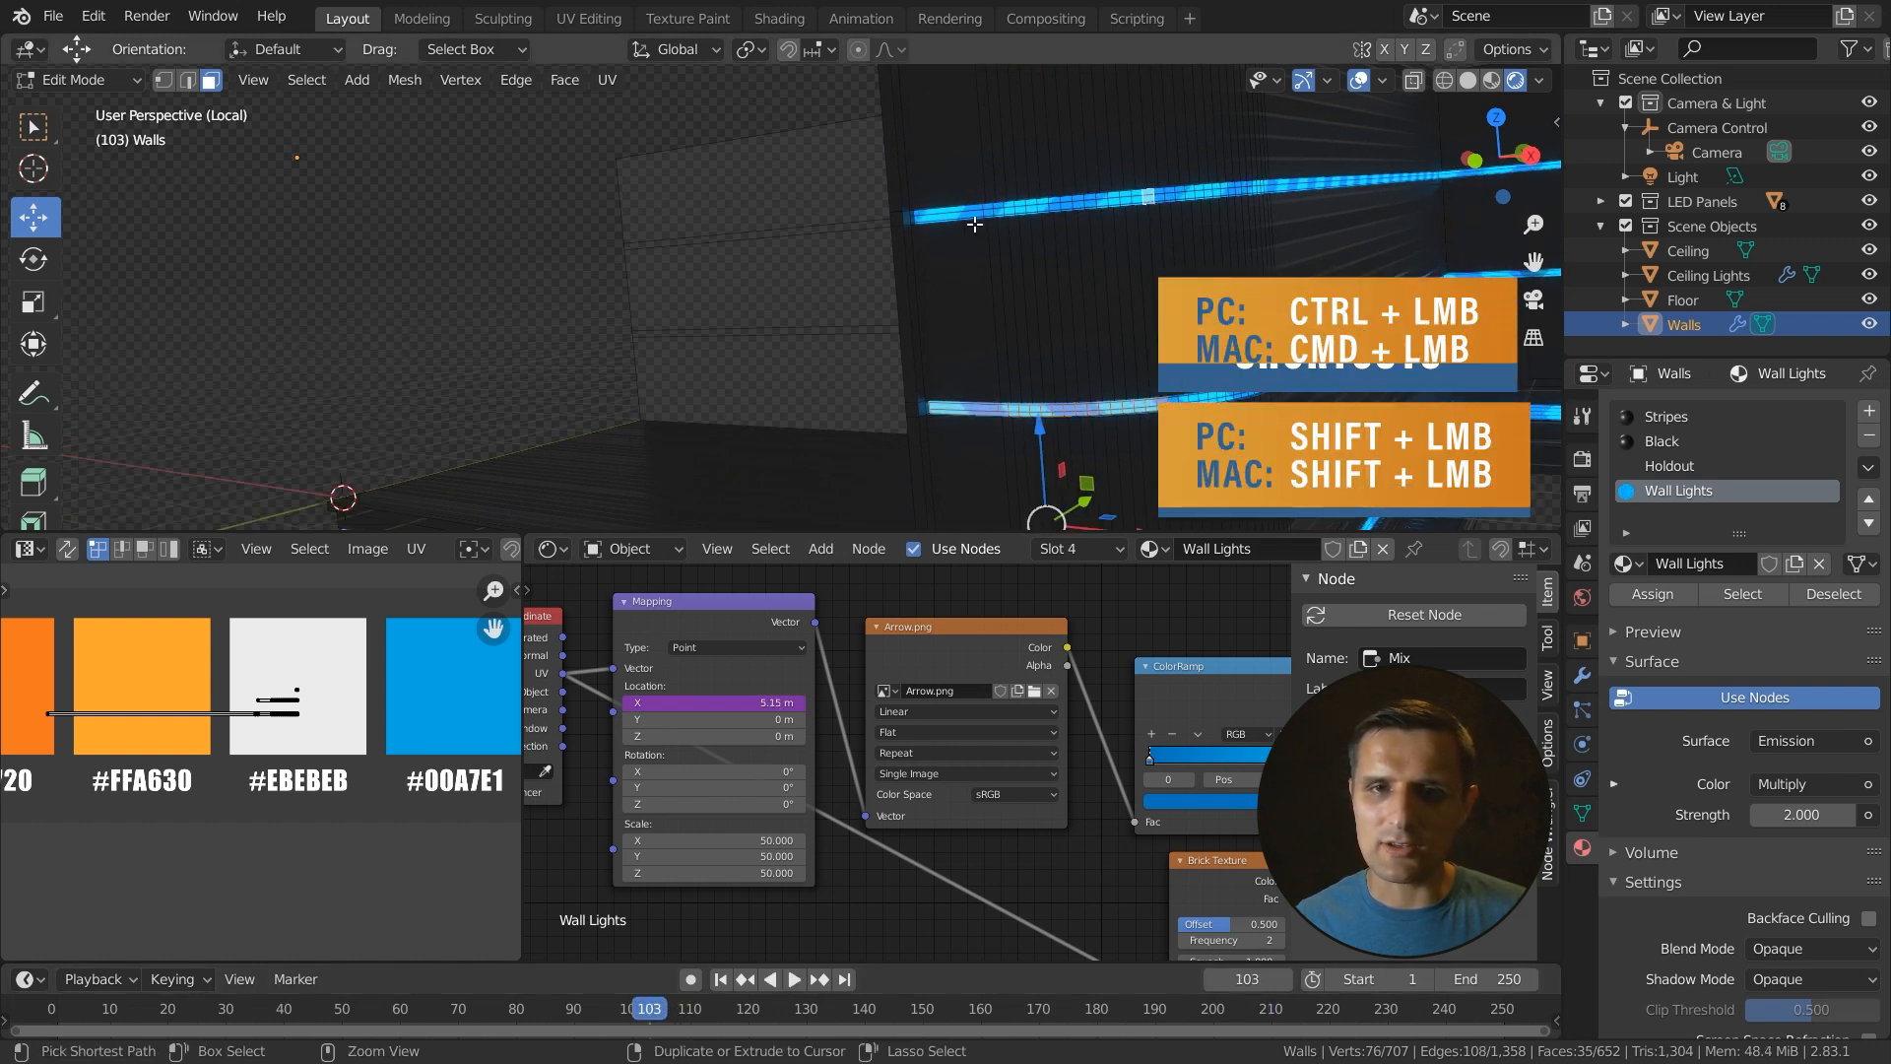
{"action": "left_click", "coordinate": [929, 214], "text": "ctrl"}
{"action": "middle_click_drag", "start_coordinate": [1083, 205], "coordinate": [871, 250]}
{"action": "scroll", "coordinate": [871, 250], "scroll_direction": "down", "scroll_amount": 4}
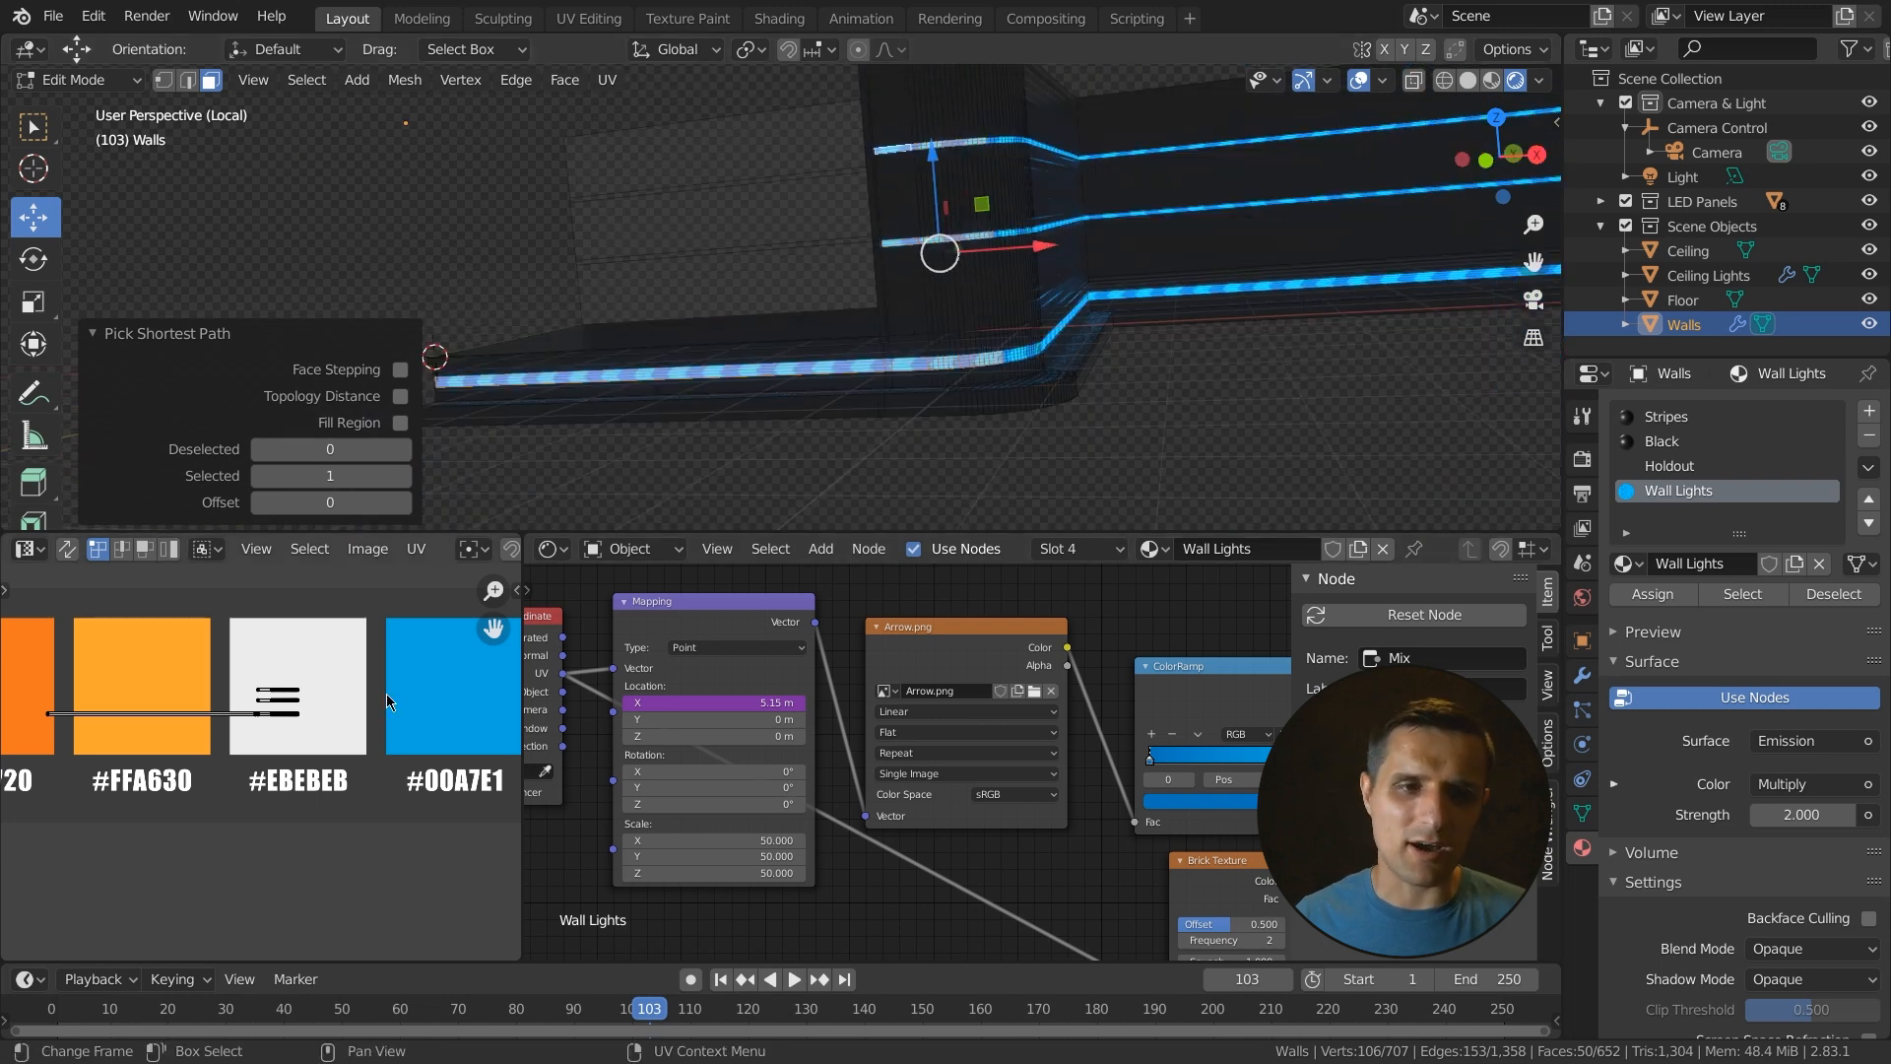
- Move the selected faces' UVs onto the orange #F17720 swatch with the Move tool
{"action": "left_click_drag", "start_coordinate": [330, 662], "coordinate": [45, 746]}
{"action": "scroll", "coordinate": [357, 734], "scroll_direction": "down", "scroll_amount": 2}
{"action": "key", "text": "t"}
{"action": "left_click", "coordinate": [35, 686]}
{"action": "left_click_drag", "start_coordinate": [335, 713], "coordinate": [180, 719]}
{"action": "middle_click_drag", "start_coordinate": [315, 791], "coordinate": [374, 788]}
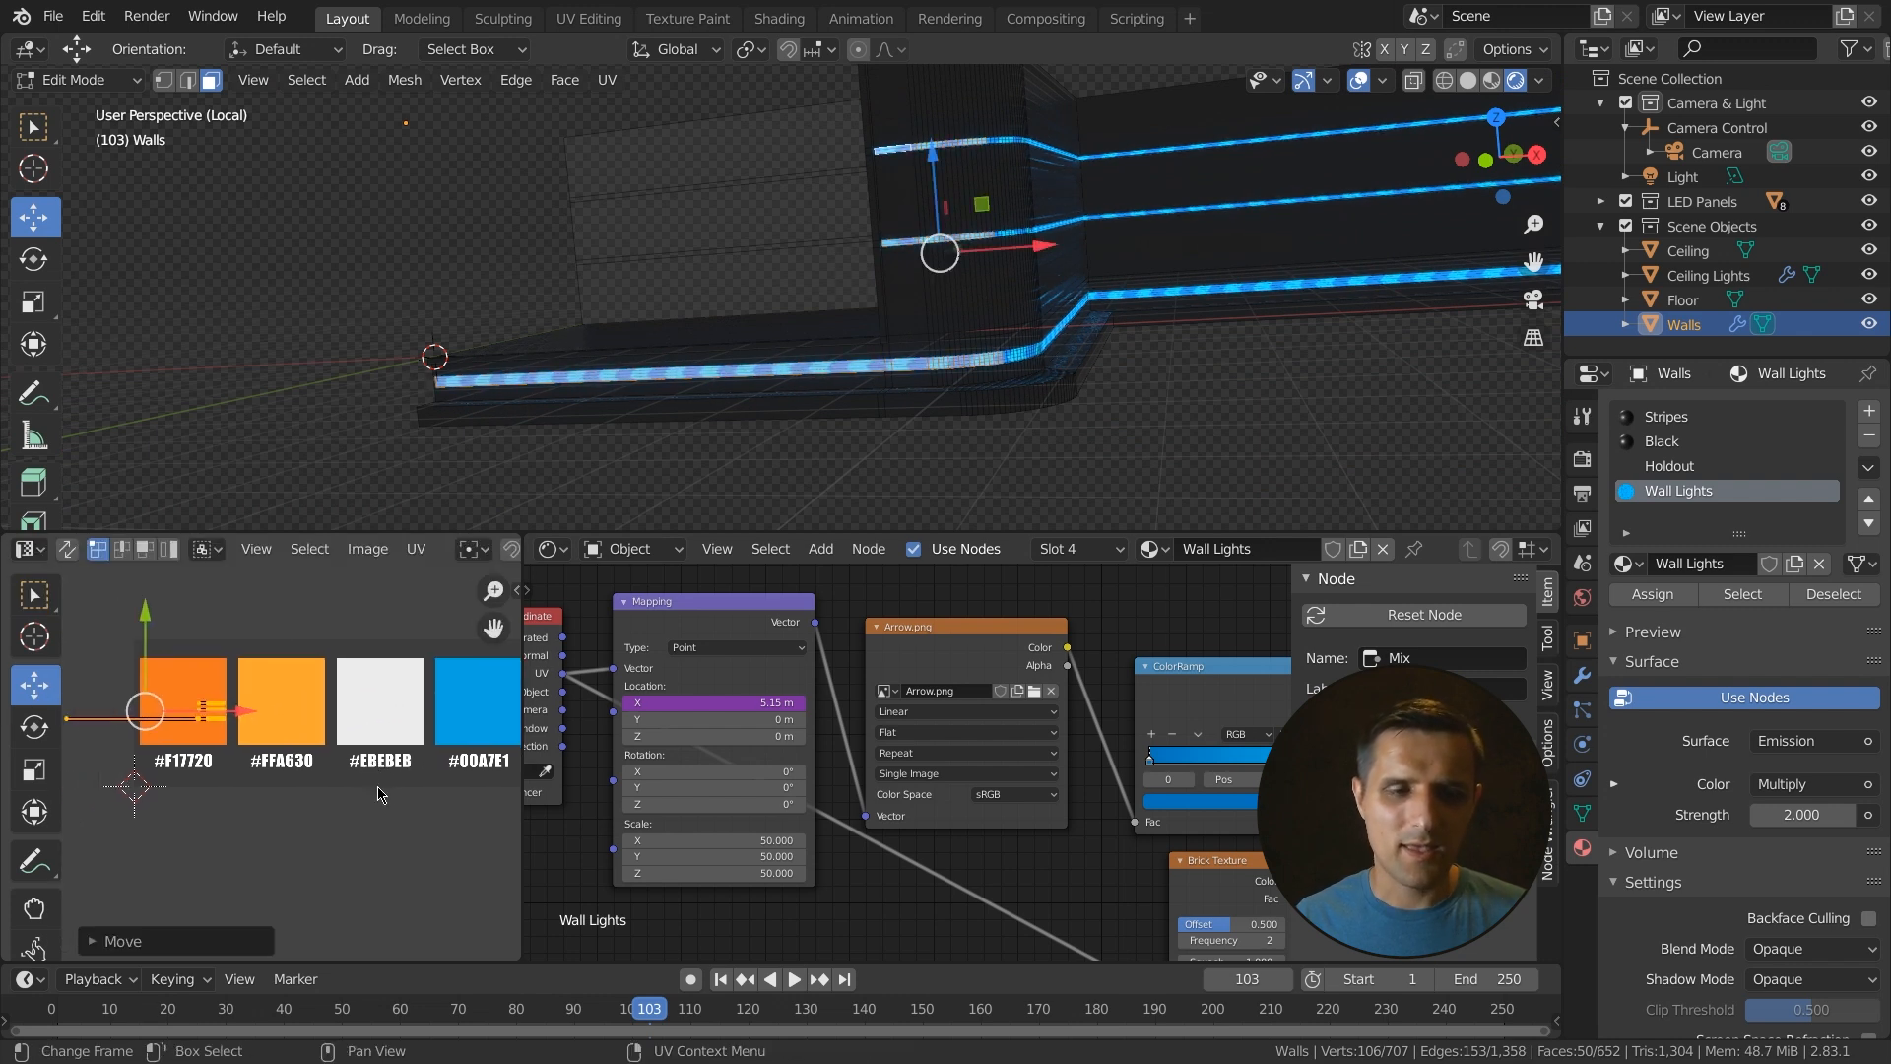
- Select all faces with the Wall Lights material and move their UVs rightward along the colour palette
{"action": "left_click", "coordinate": [1740, 594]}
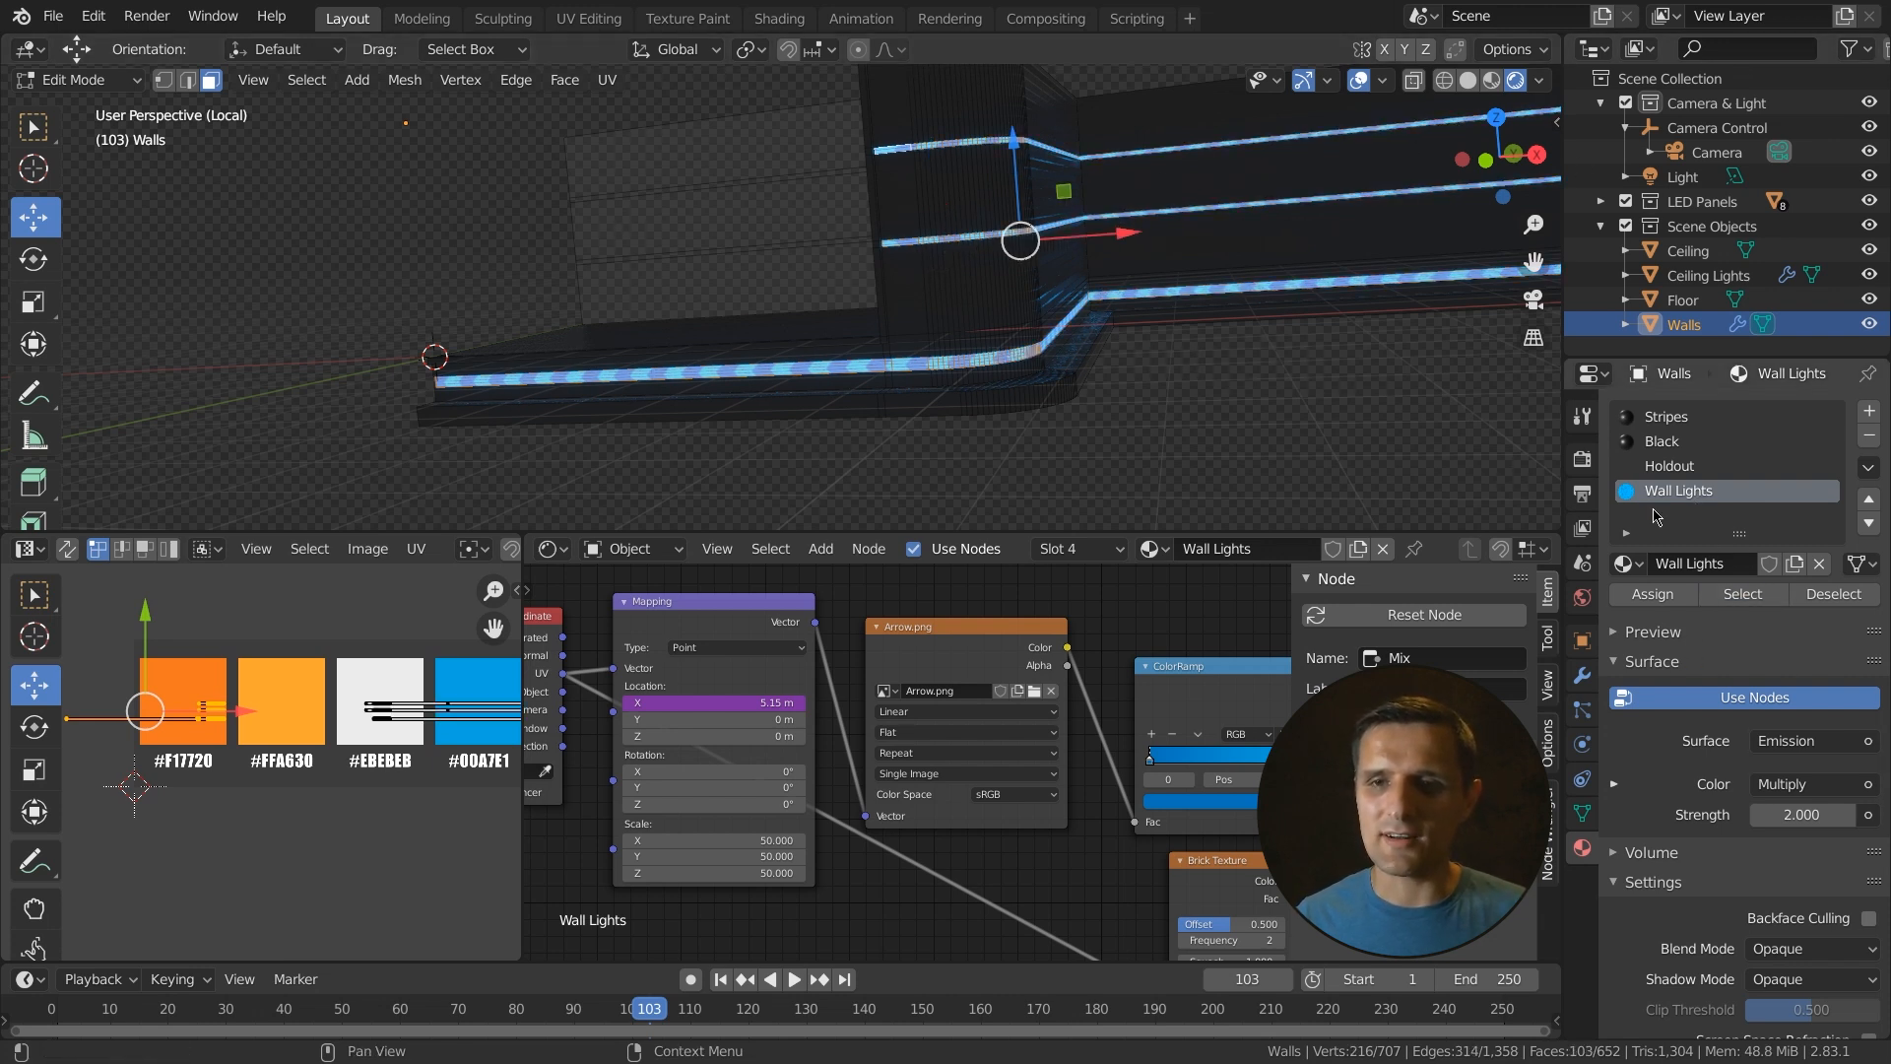
{"action": "scroll", "coordinate": [194, 659], "scroll_direction": "up", "scroll_amount": 1}
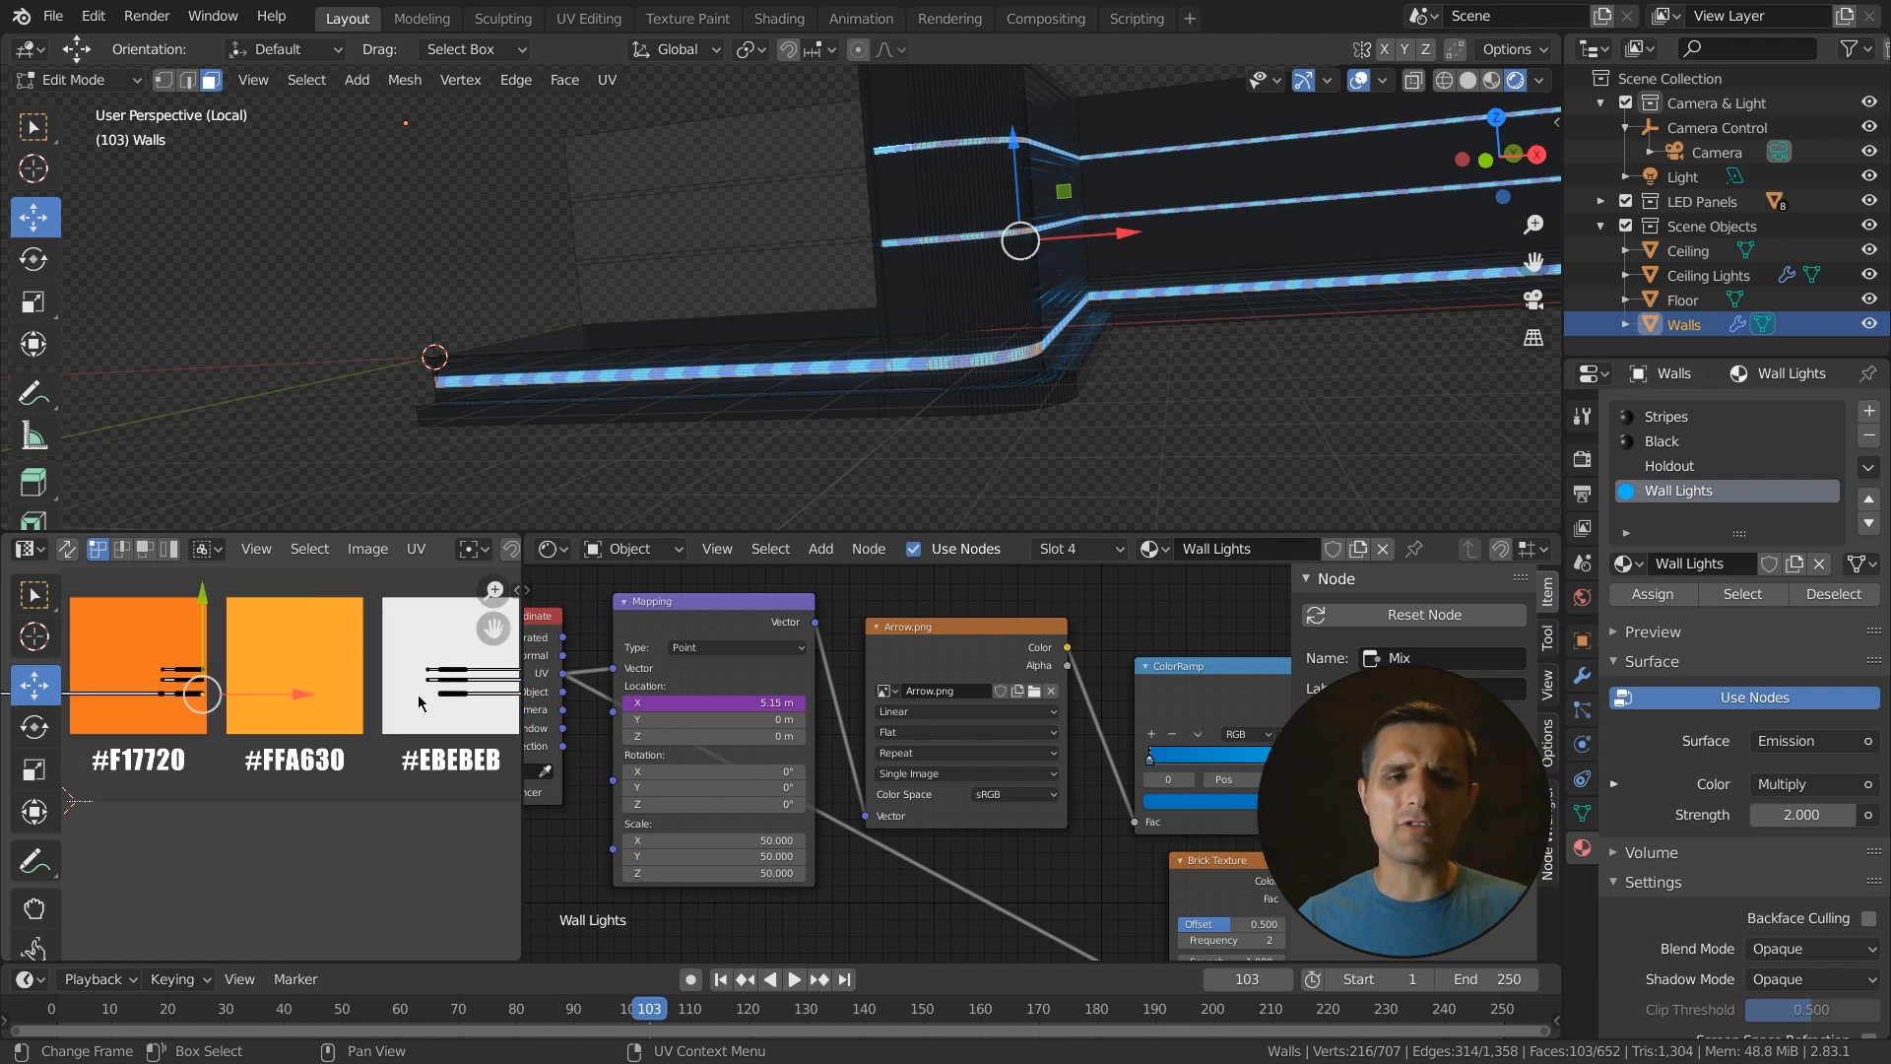
{"action": "key", "text": "ctrl"}
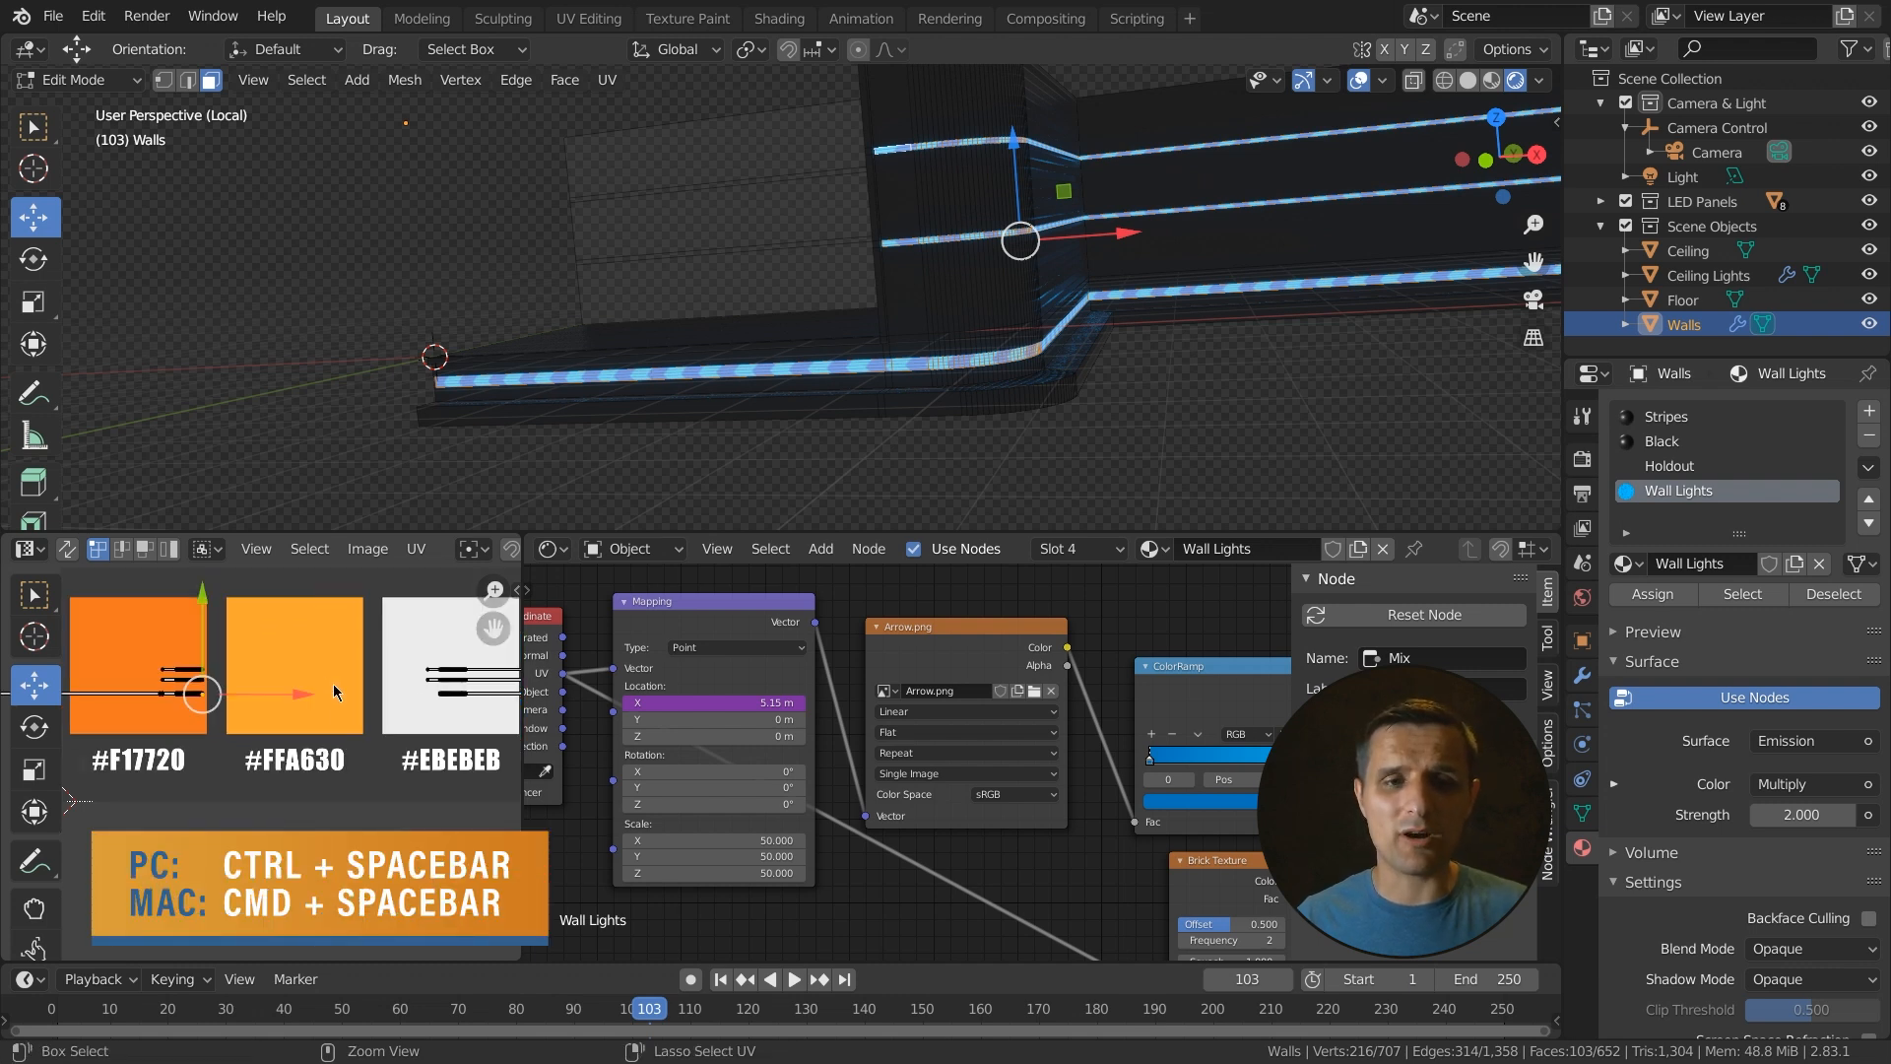
{"action": "key", "text": "ctrl+space"}
{"action": "scroll", "coordinate": [1090, 627], "scroll_direction": "up", "scroll_amount": 3}
{"action": "scroll", "coordinate": [1080, 716], "scroll_direction": "up", "scroll_amount": 1}
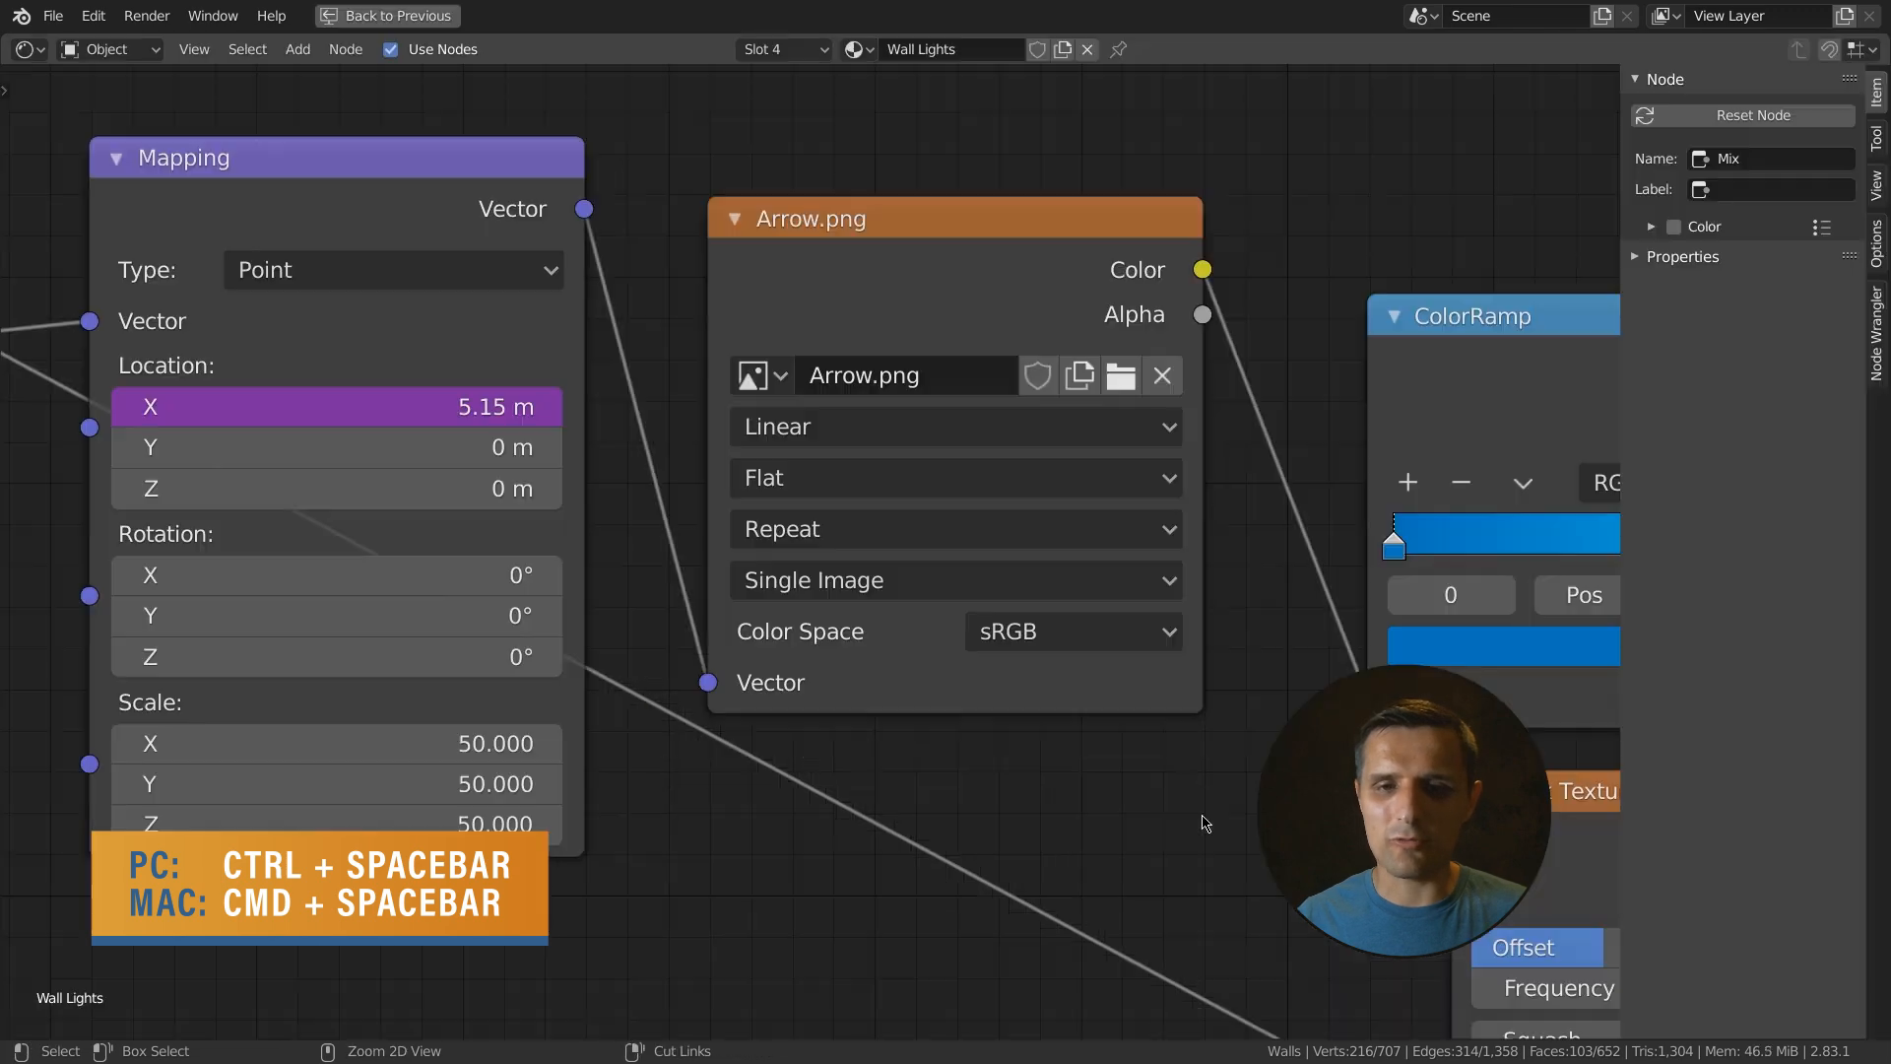
{"action": "key", "text": "ctrl+space"}
{"action": "key", "text": "ctrl+space"}
{"action": "key", "text": "ctrl+space"}
{"action": "key", "text": "ctrl+space"}
{"action": "scroll", "coordinate": [540, 562], "scroll_direction": "up", "scroll_amount": 3}
{"action": "scroll", "coordinate": [594, 601], "scroll_direction": "up", "scroll_amount": 1}
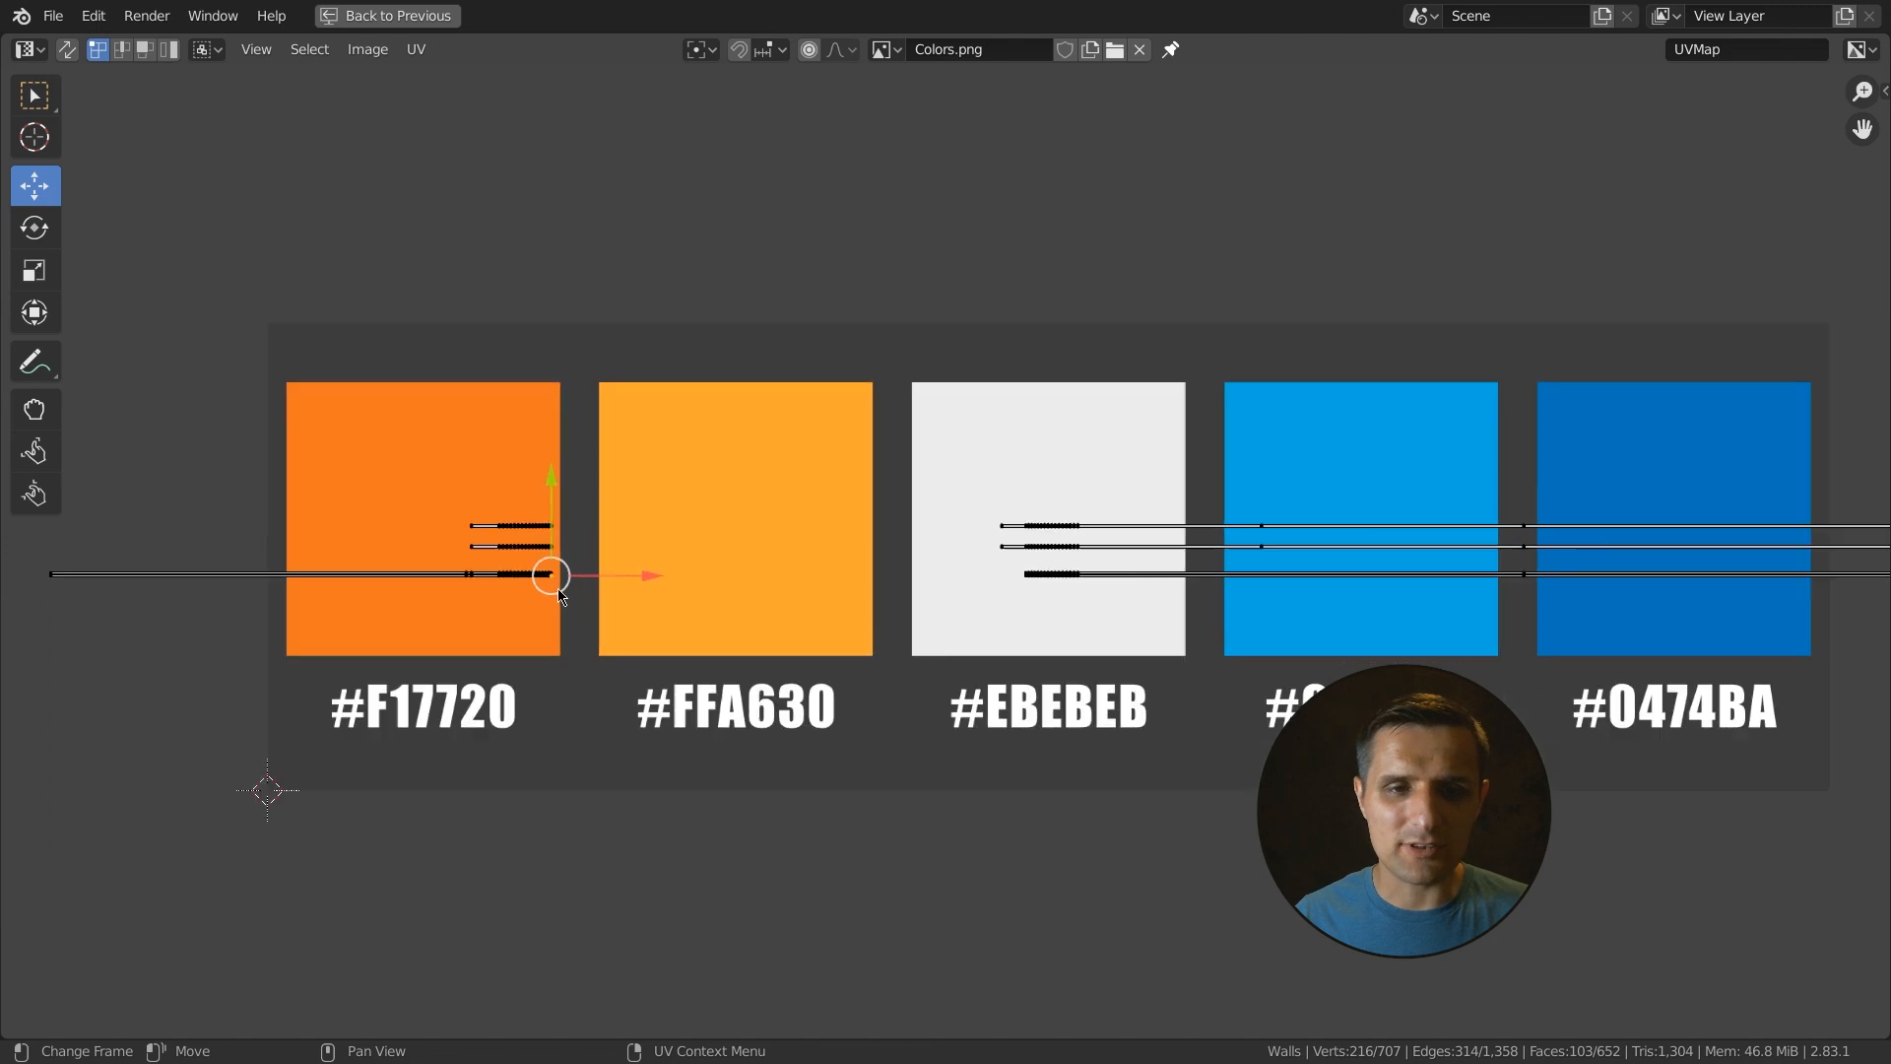
{"action": "left_click_drag", "start_coordinate": [37, 559], "coordinate": [609, 635]}
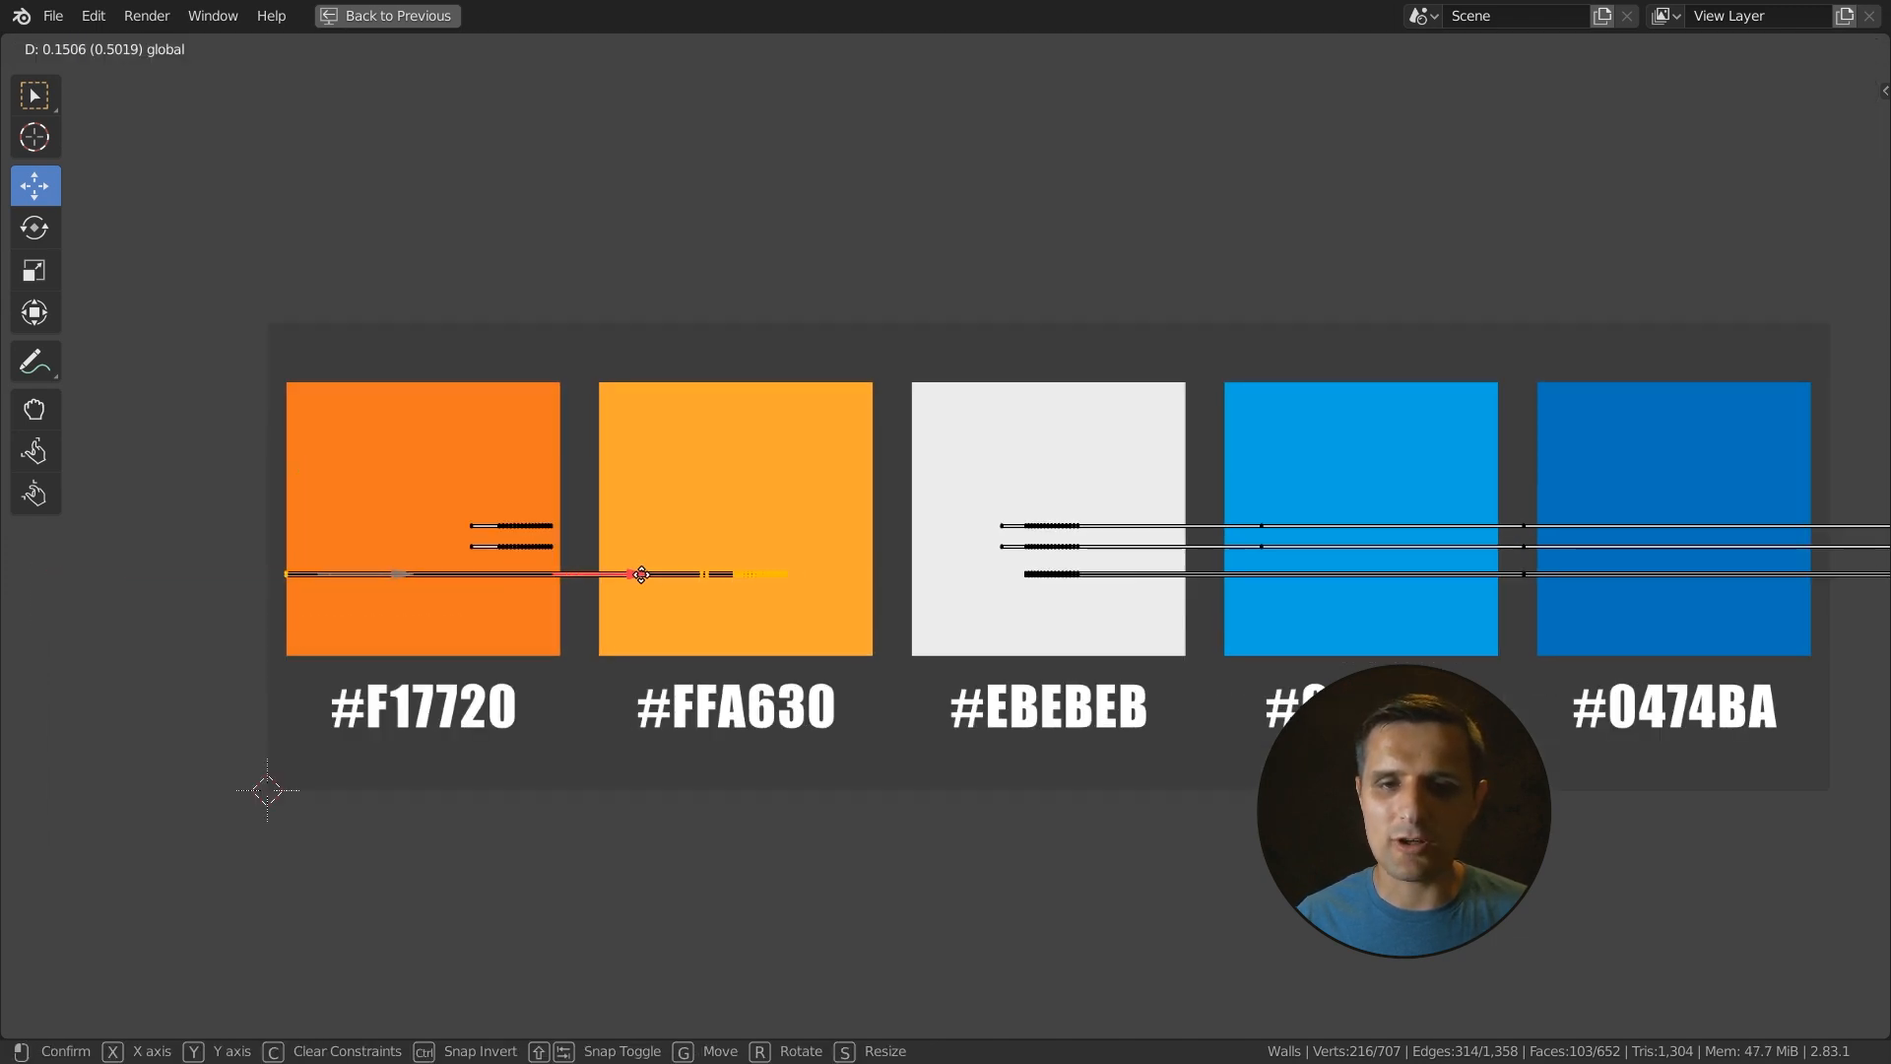
{"action": "left_click", "coordinate": [840, 587]}
- Nudge the selected UVs a little further right, constrained to the X axis
{"action": "scroll", "coordinate": [1152, 615], "scroll_direction": "up", "scroll_amount": 6}
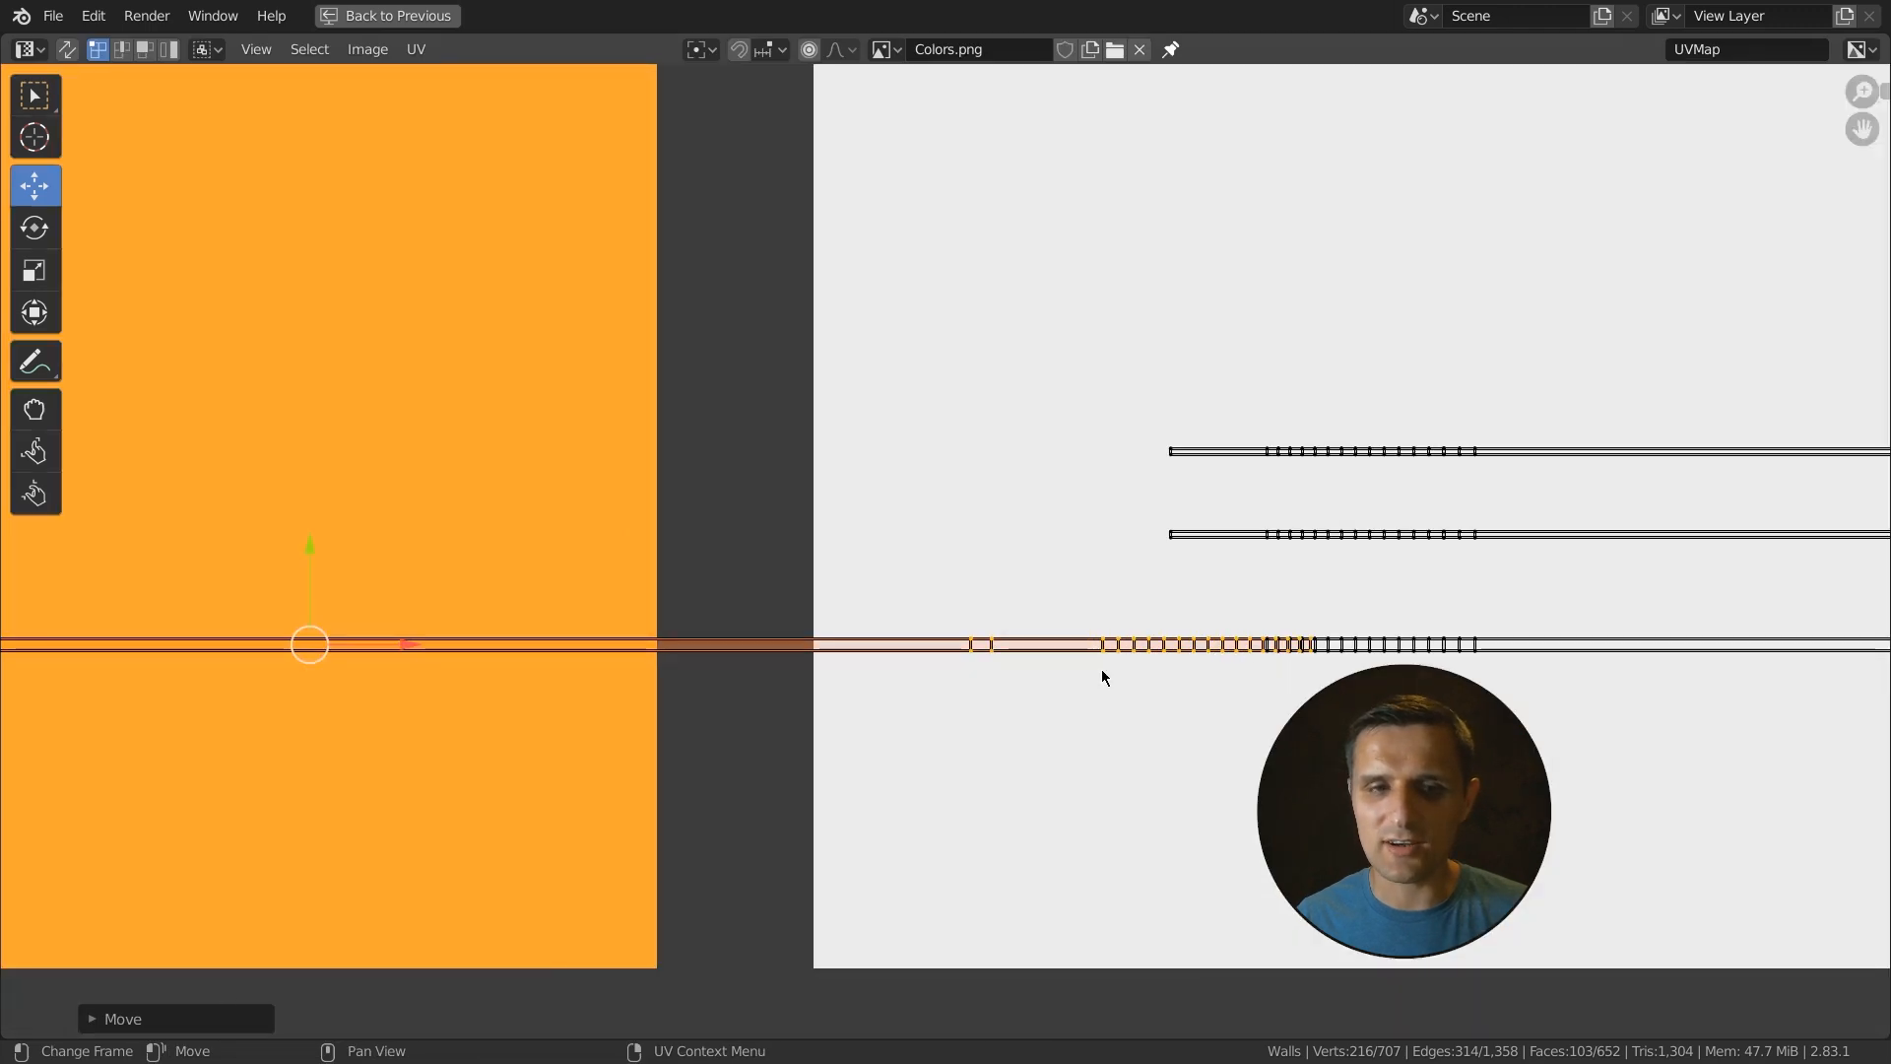
{"action": "left_click_drag", "start_coordinate": [387, 649], "coordinate": [313, 640]}
{"action": "key", "text": "g"}
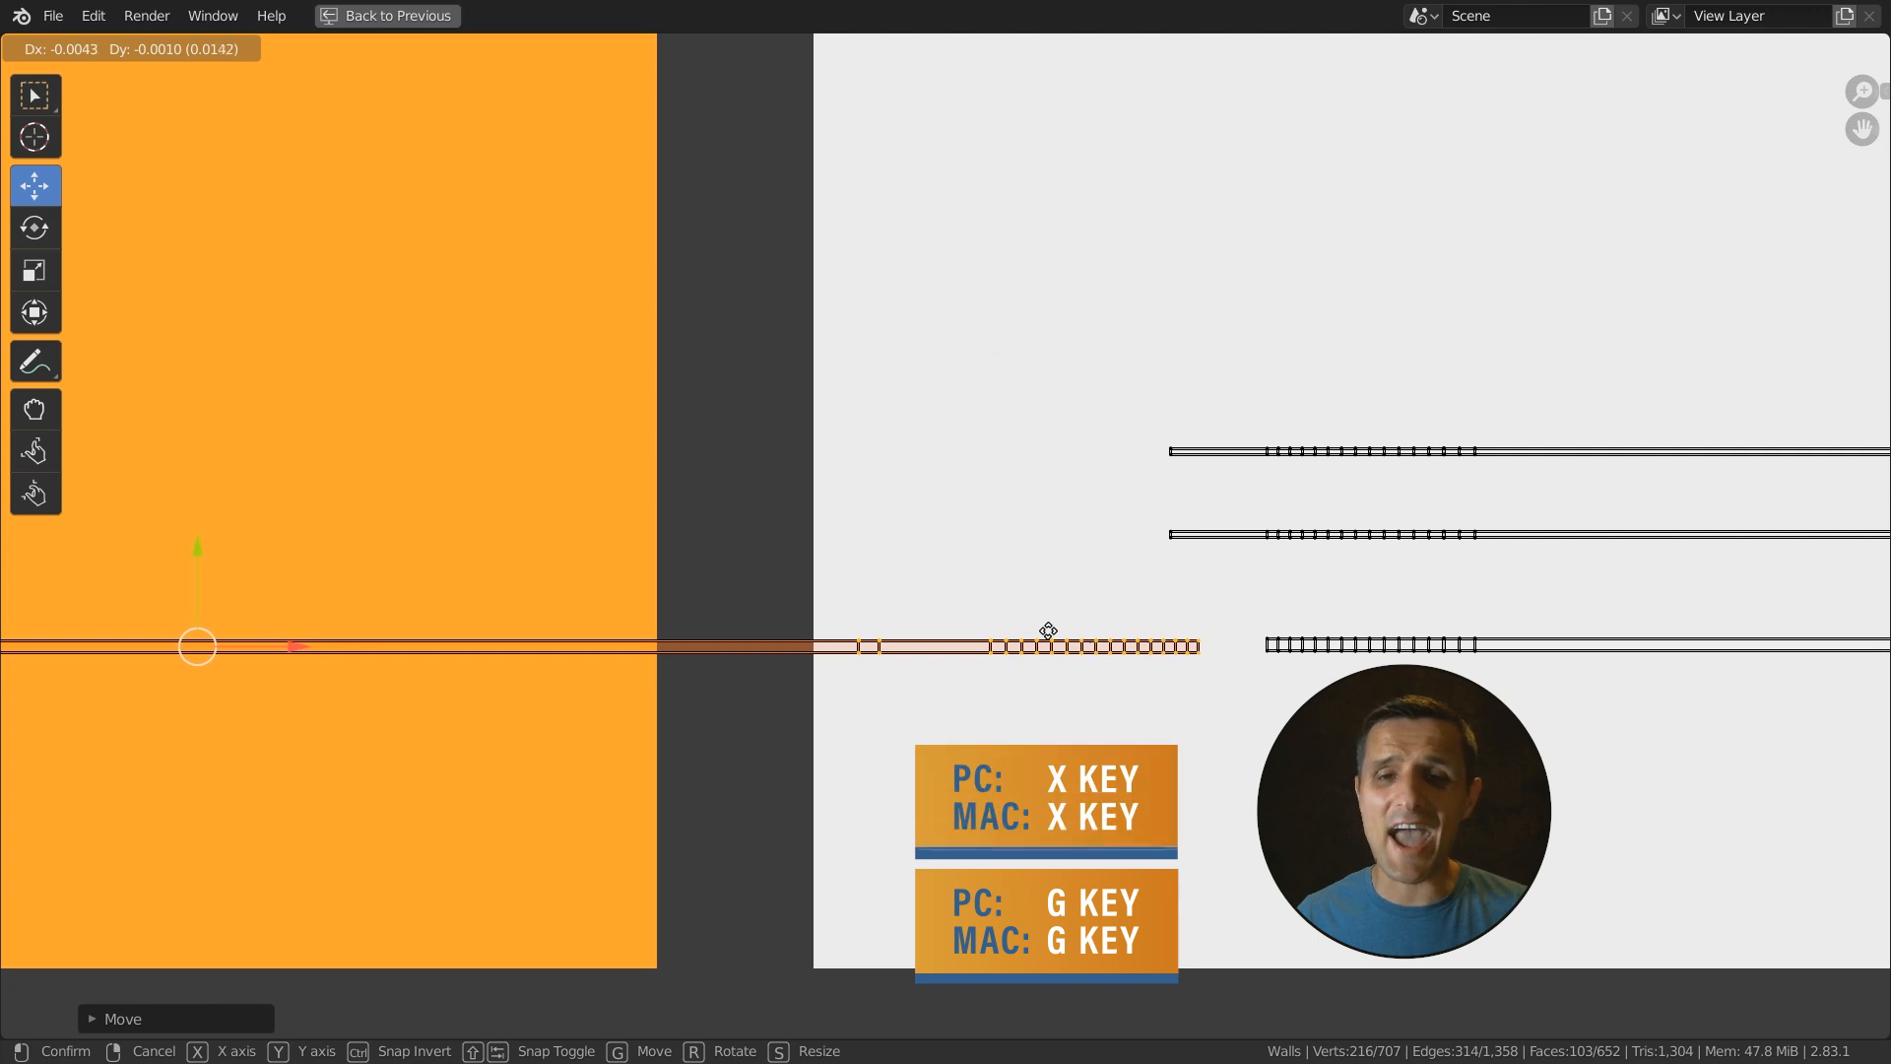
{"action": "key", "text": "x"}
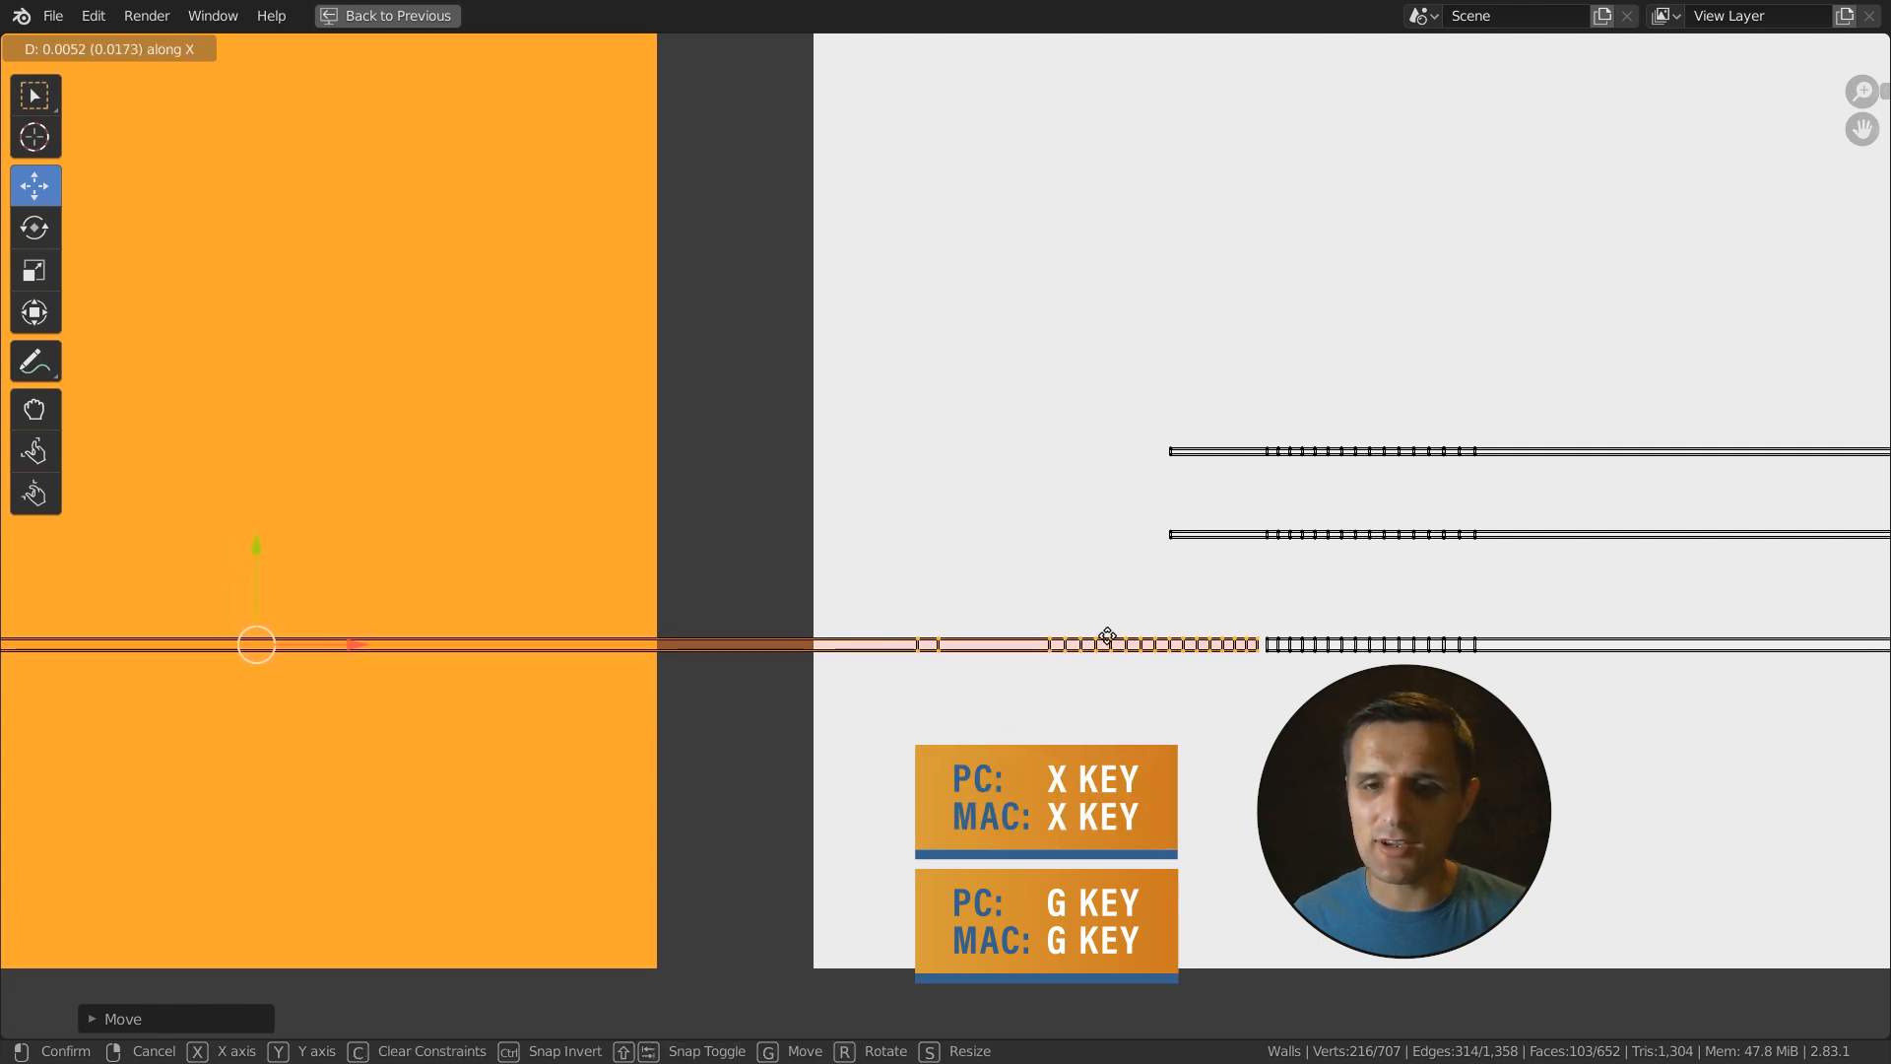
{"action": "left_click", "coordinate": [1114, 638]}
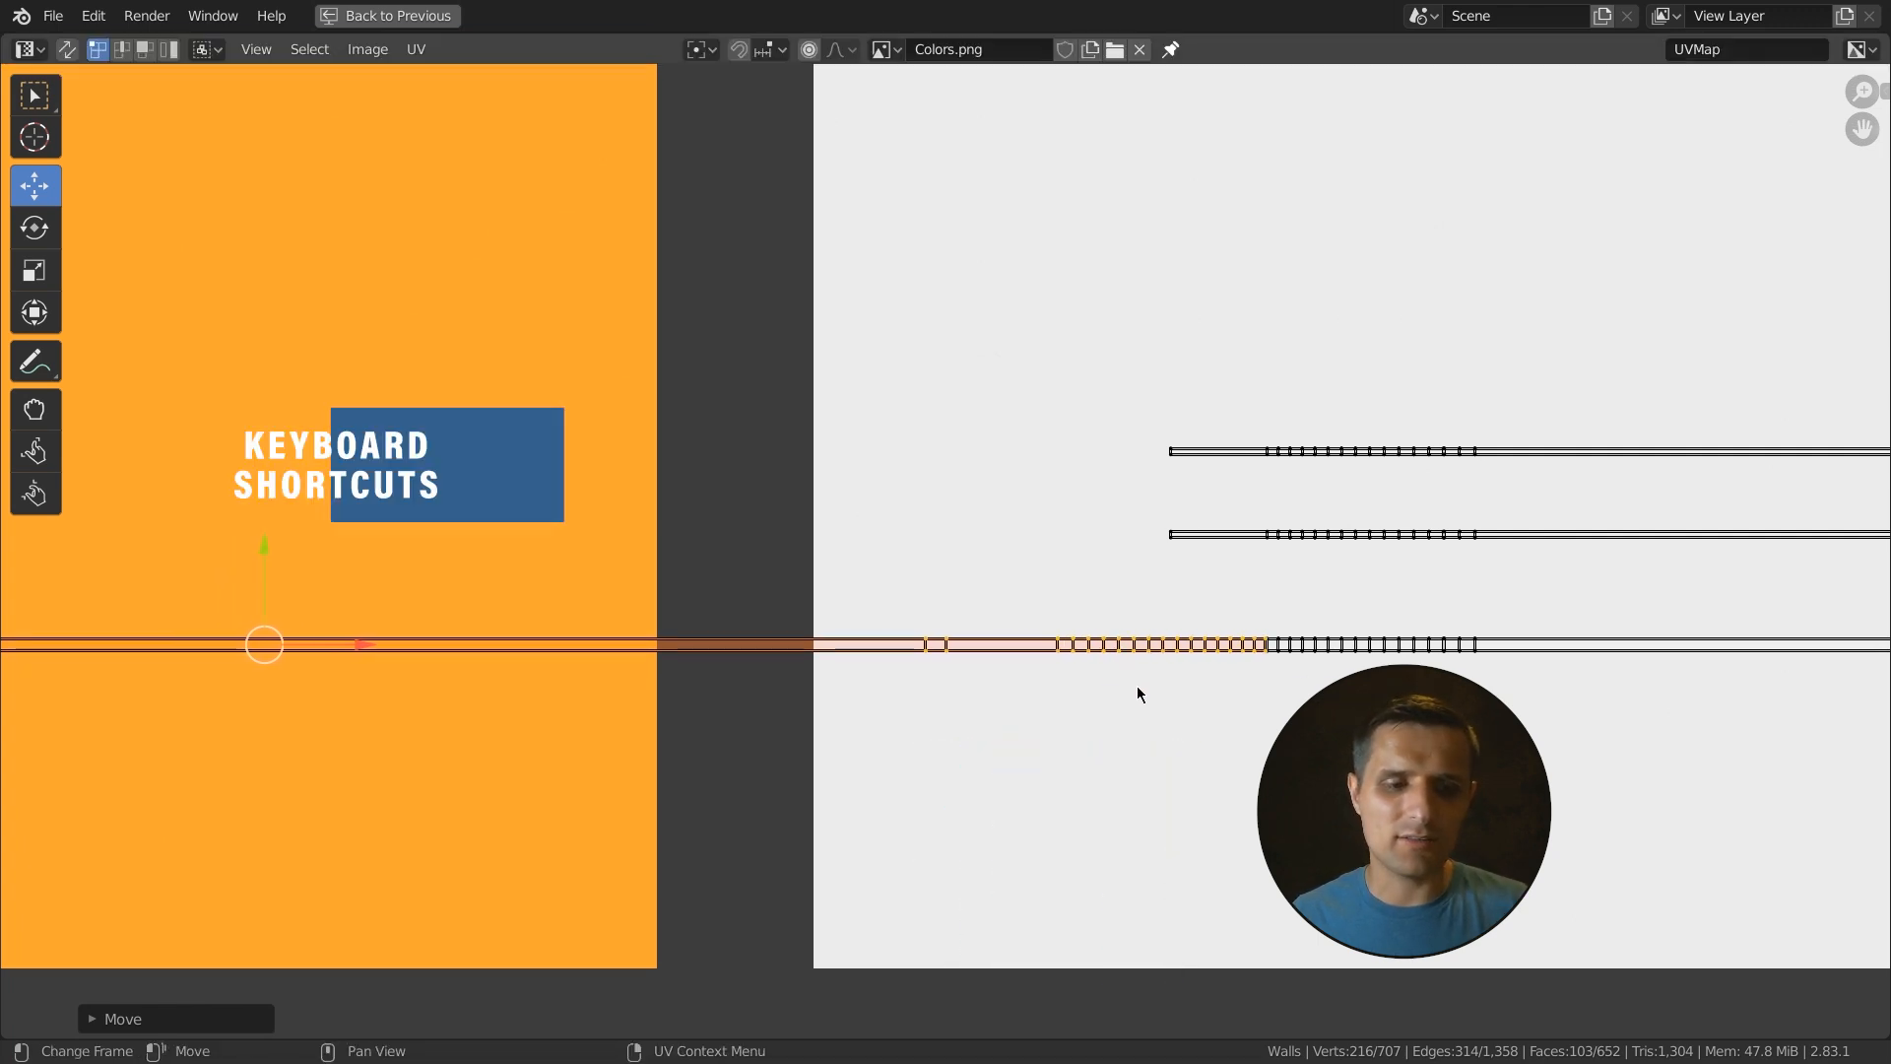
- Box-select UV vertices at a break in the lower strip over the orange swatch and stitch them together
{"action": "key", "text": "ctrl+space"}
{"action": "scroll", "coordinate": [987, 351], "scroll_direction": "up", "scroll_amount": 5}
{"action": "middle_click_drag", "start_coordinate": [988, 350], "coordinate": [864, 281]}
{"action": "scroll", "coordinate": [433, 861], "scroll_direction": "up", "scroll_amount": 1}
{"action": "scroll", "coordinate": [439, 836], "scroll_direction": "down", "scroll_amount": 2}
{"action": "middle_click_drag", "start_coordinate": [466, 843], "coordinate": [351, 783]}
{"action": "scroll", "coordinate": [356, 785], "scroll_direction": "down", "scroll_amount": 1}
{"action": "scroll", "coordinate": [359, 787], "scroll_direction": "up", "scroll_amount": 1}
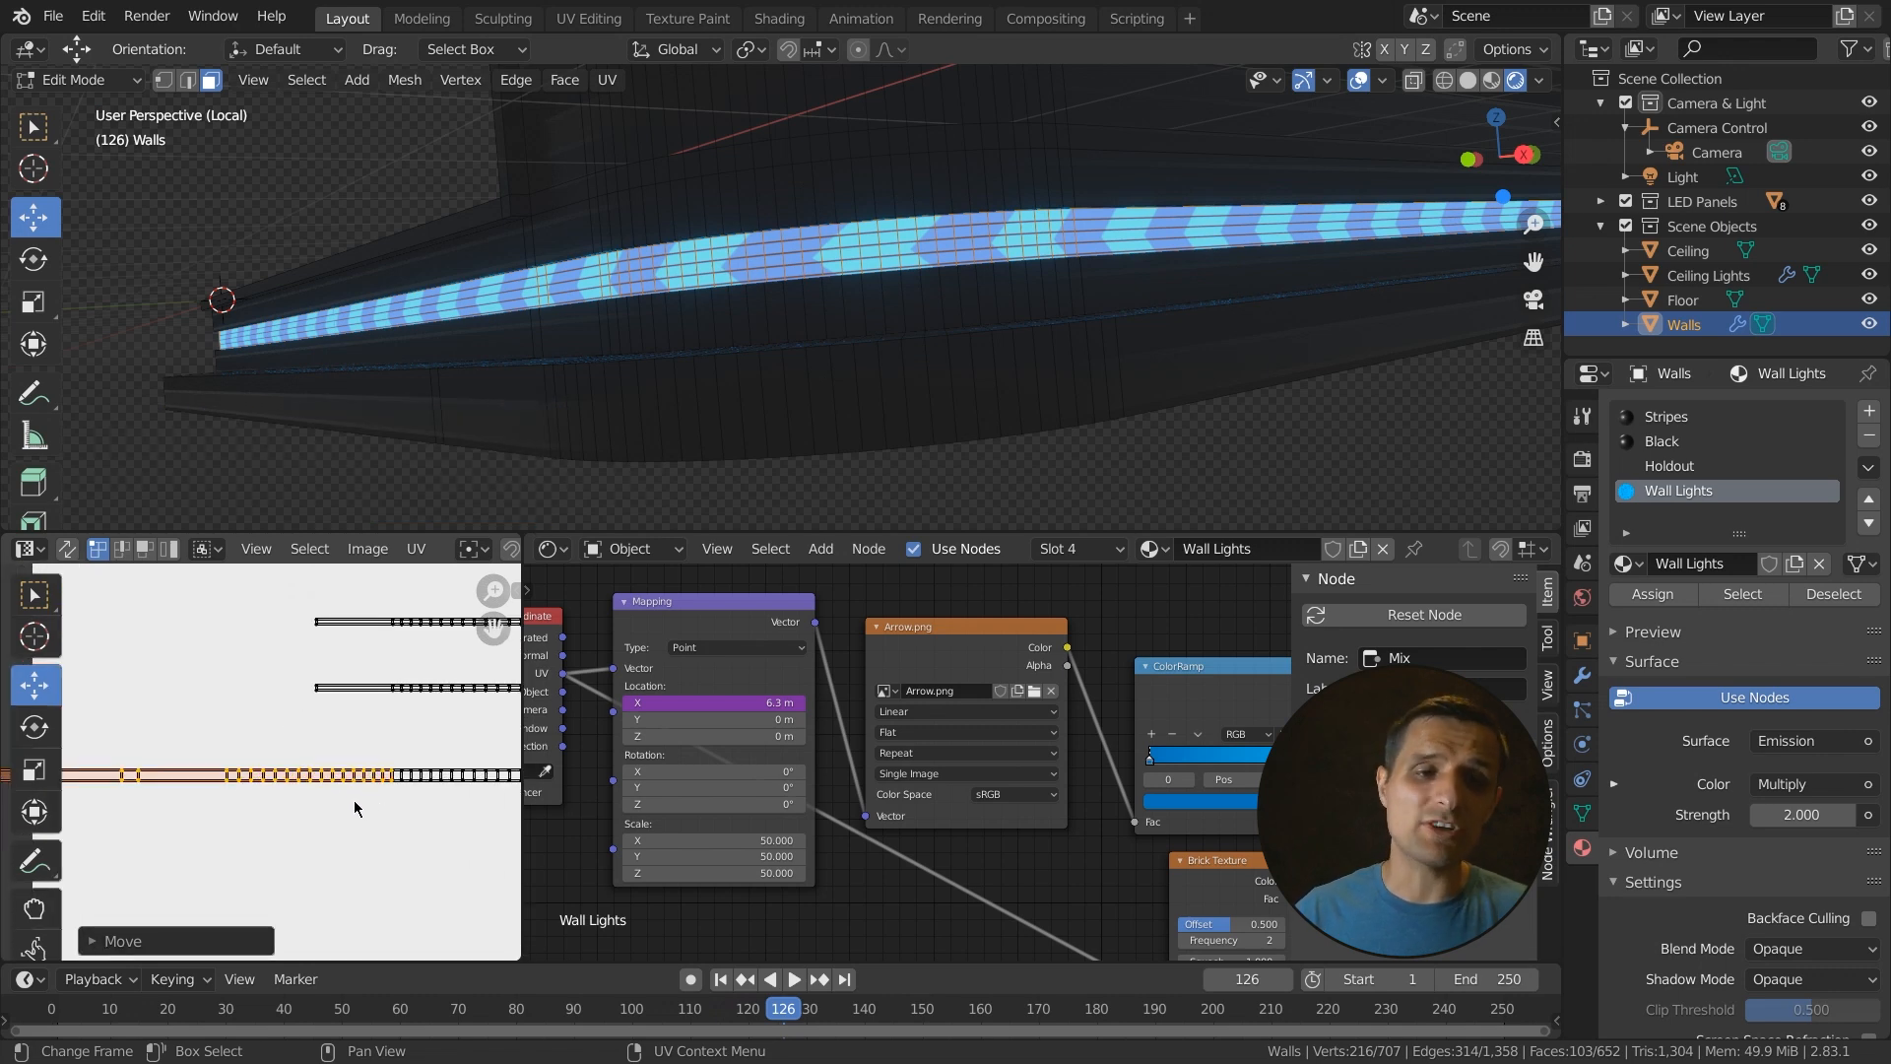
{"action": "scroll", "coordinate": [340, 816], "scroll_direction": "down", "scroll_amount": 4}
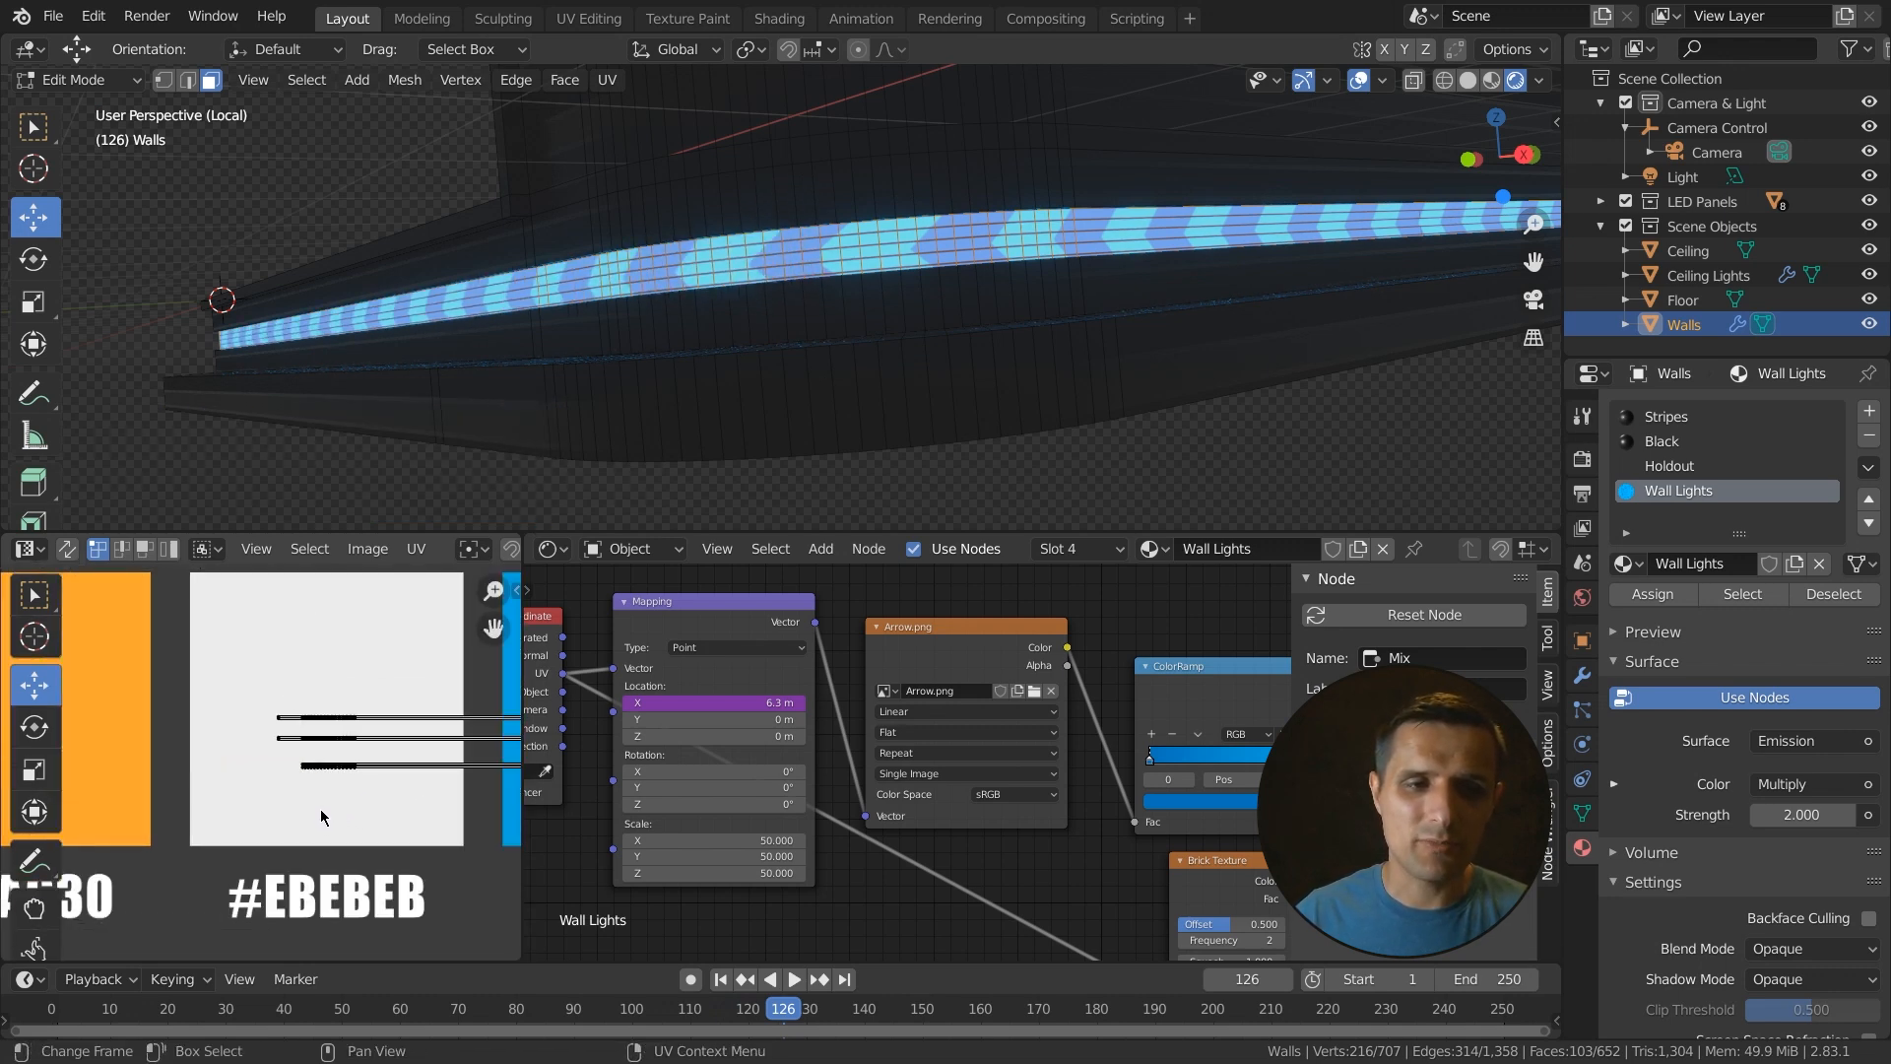
{"action": "middle_click_drag", "start_coordinate": [215, 778], "coordinate": [414, 759]}
{"action": "scroll", "coordinate": [268, 790], "scroll_direction": "down", "scroll_amount": 4}
{"action": "middle_click_drag", "start_coordinate": [279, 798], "coordinate": [372, 783]}
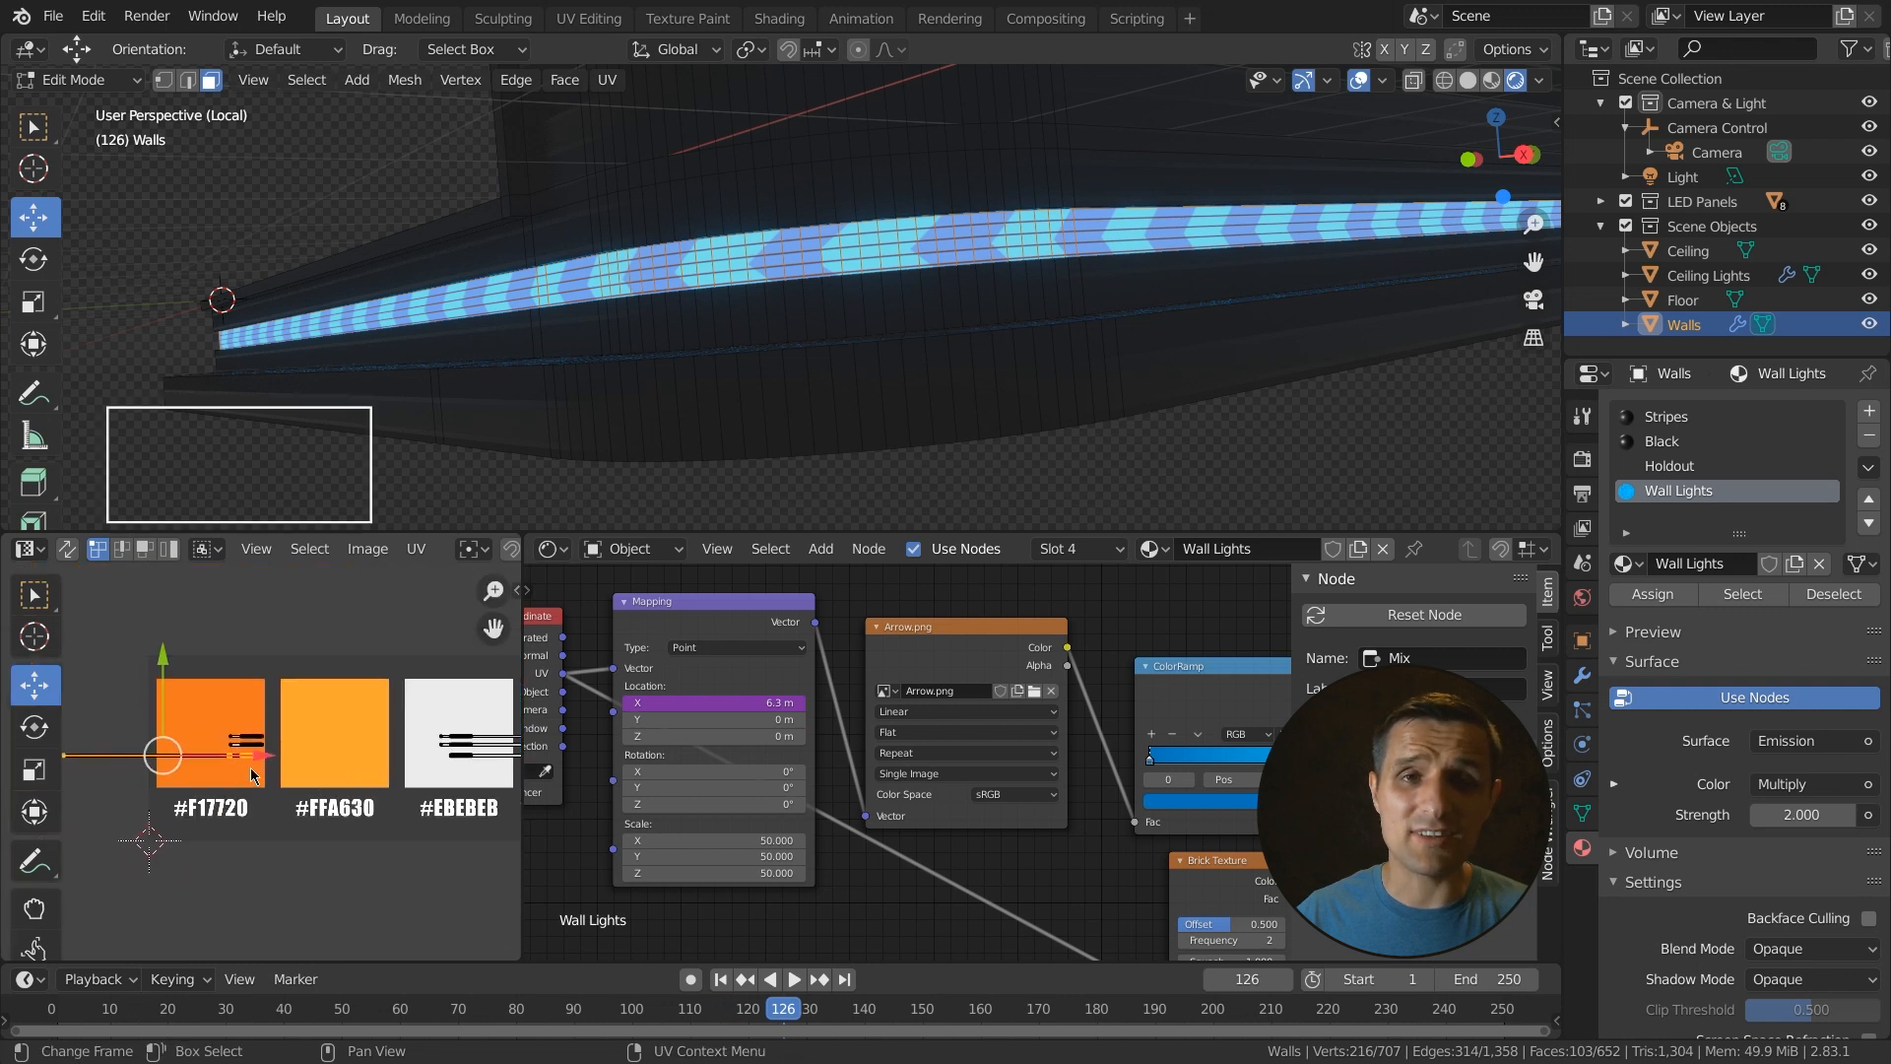
{"action": "scroll", "coordinate": [250, 767], "scroll_direction": "up", "scroll_amount": 2}
{"action": "key", "text": "v"}
{"action": "middle_click_drag", "start_coordinate": [245, 770], "coordinate": [321, 766]}
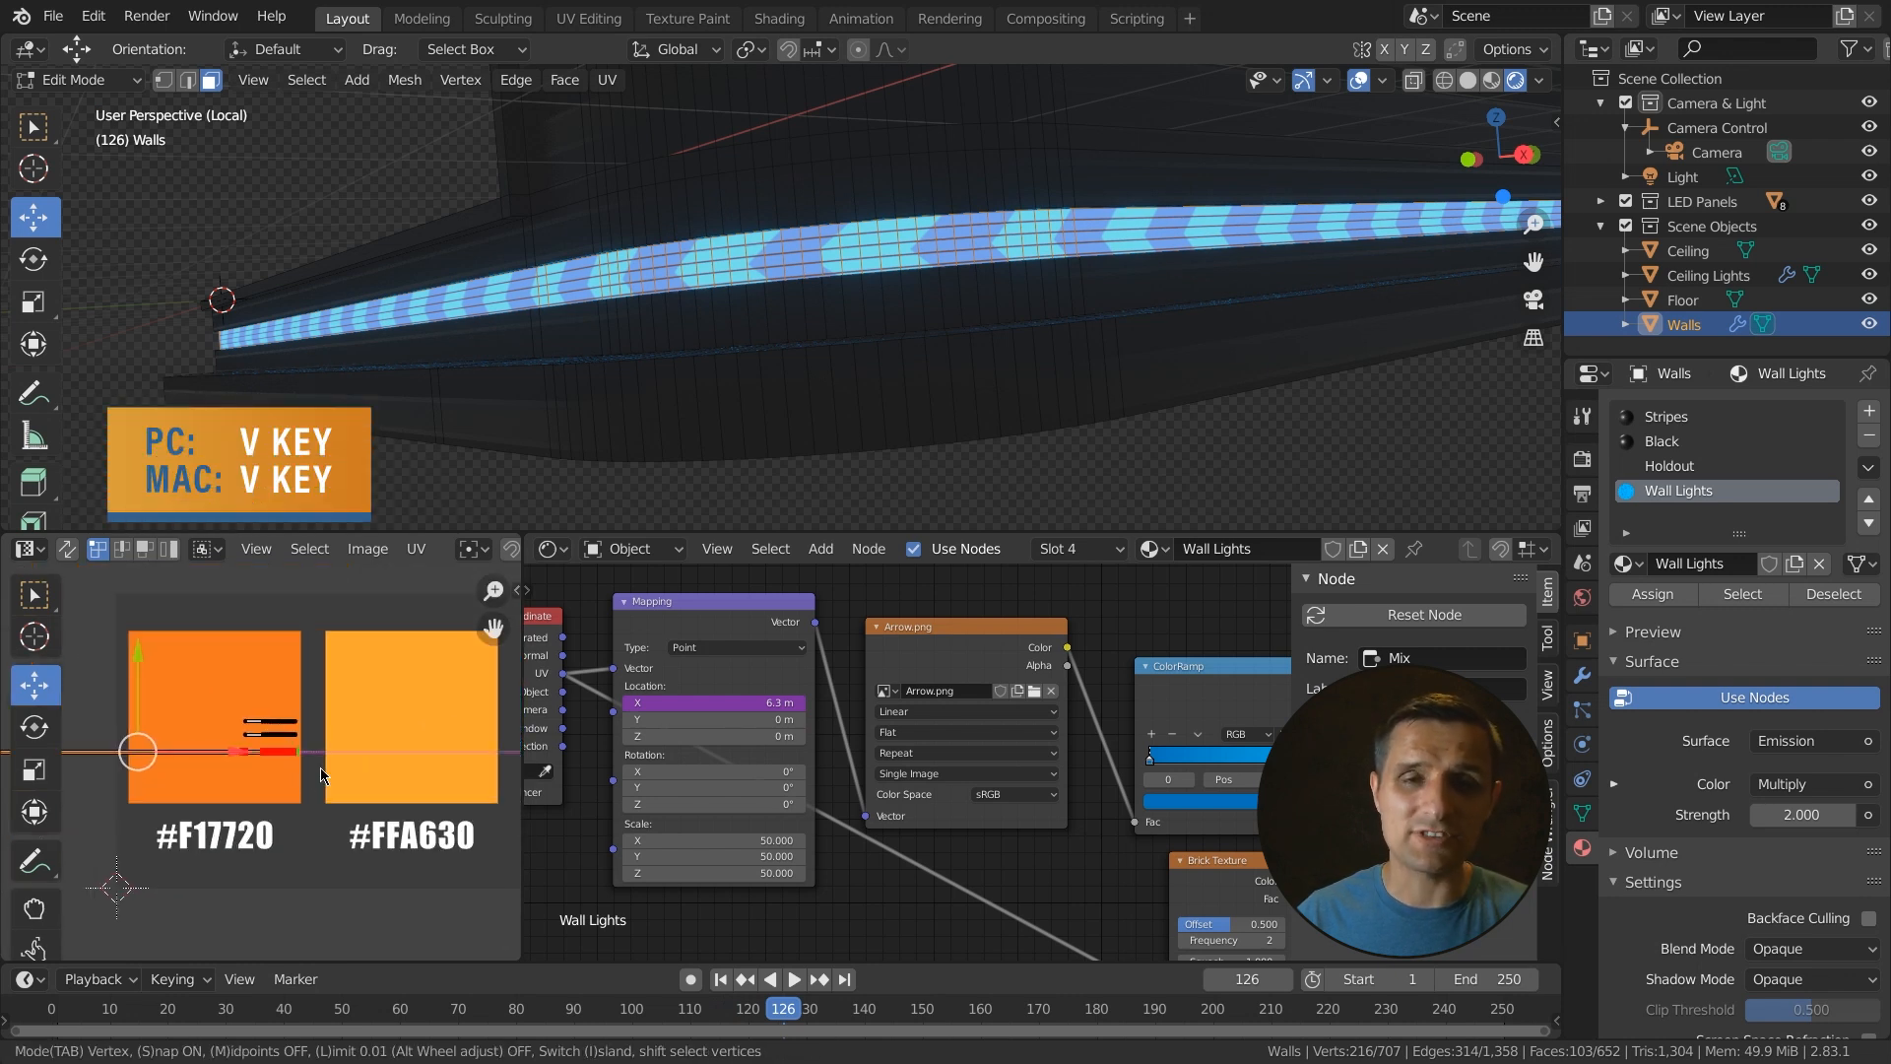
{"action": "left_click", "coordinate": [321, 766]}
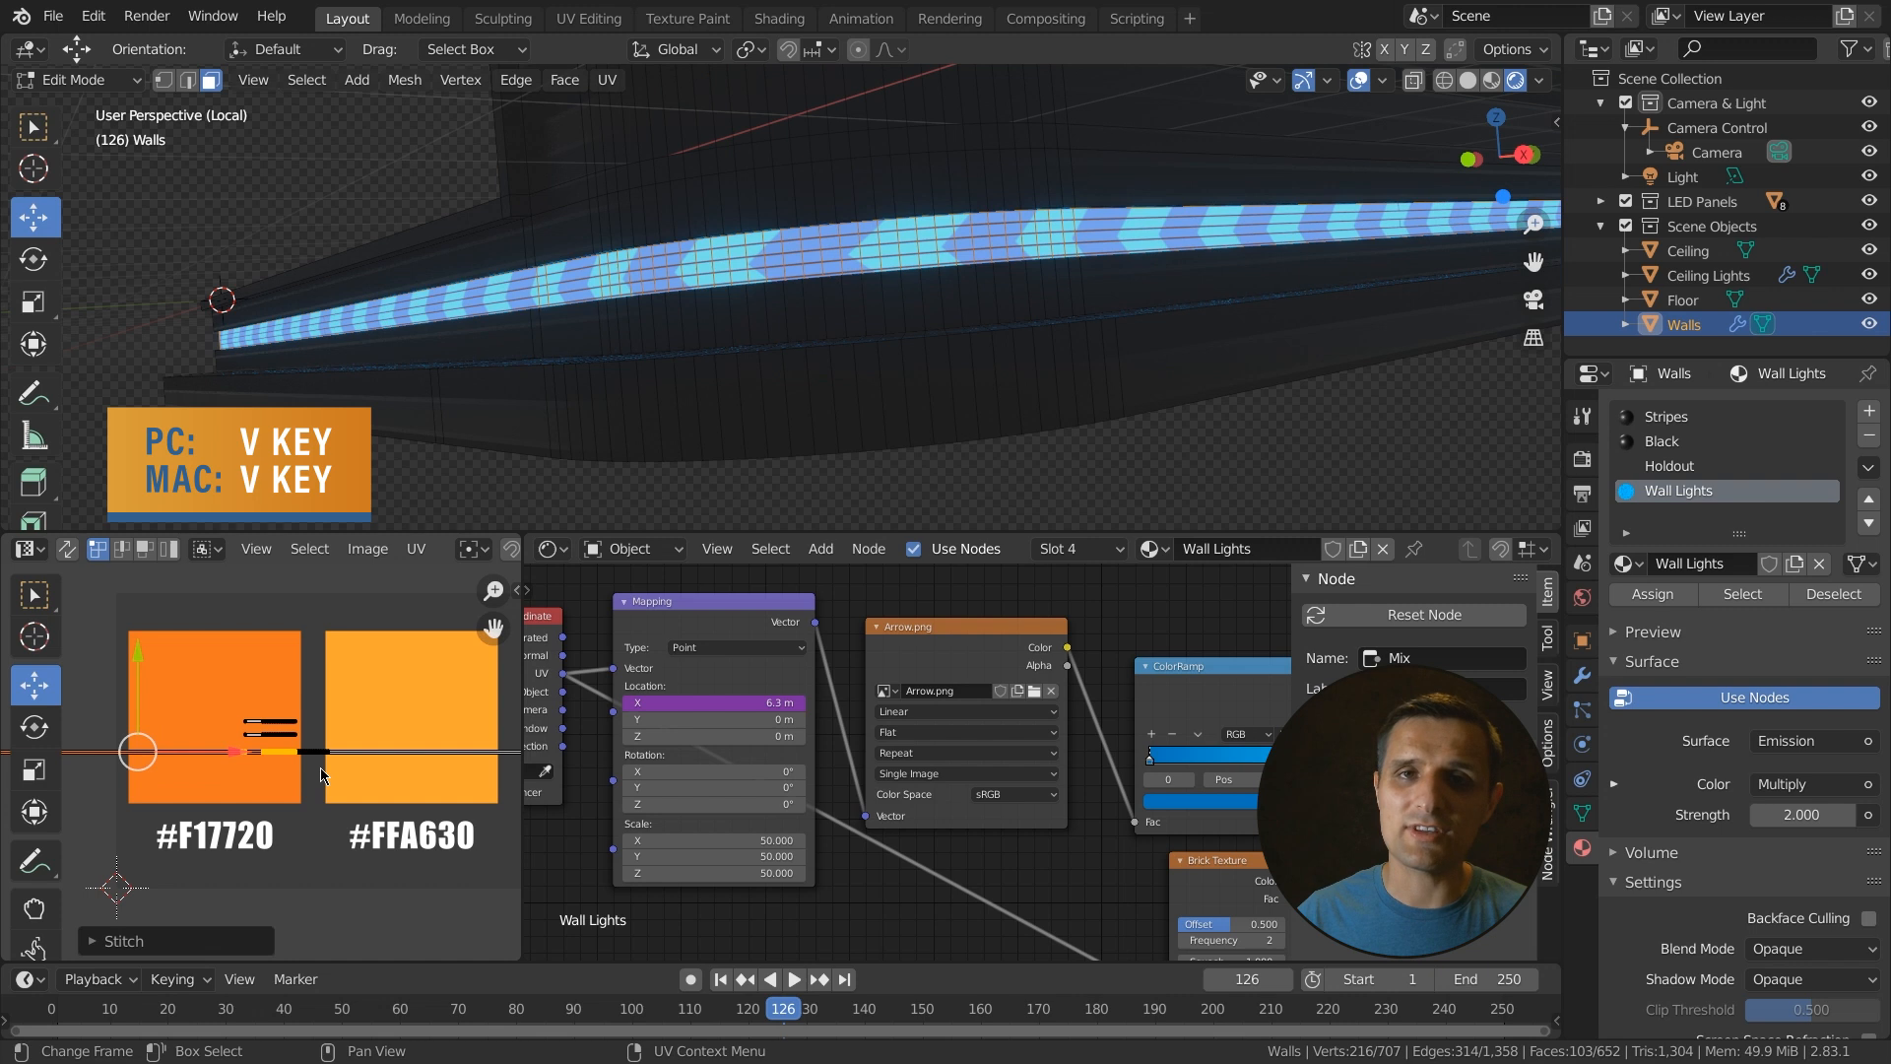
- Play the animation briefly to preview the stitched light strip
{"action": "right_click", "coordinate": [296, 769]}
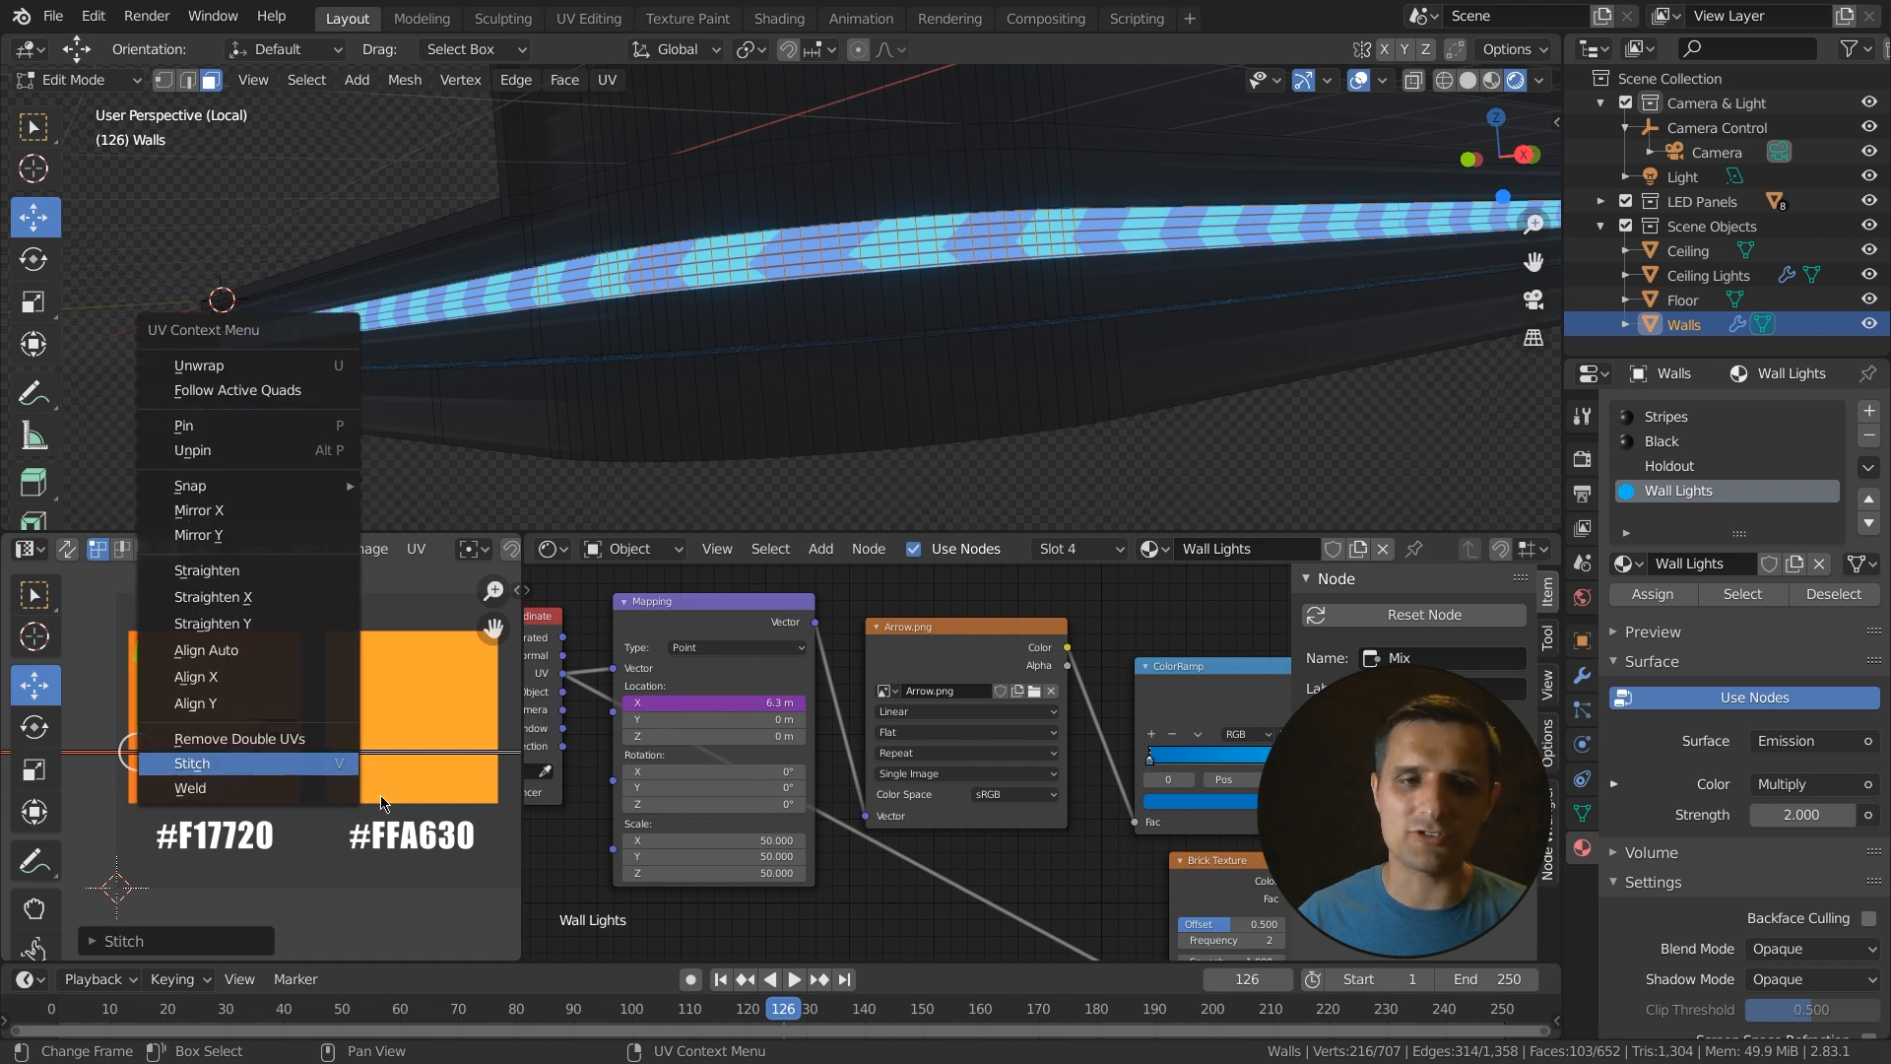
{"action": "scroll", "coordinate": [359, 802], "scroll_direction": "up", "scroll_amount": 2}
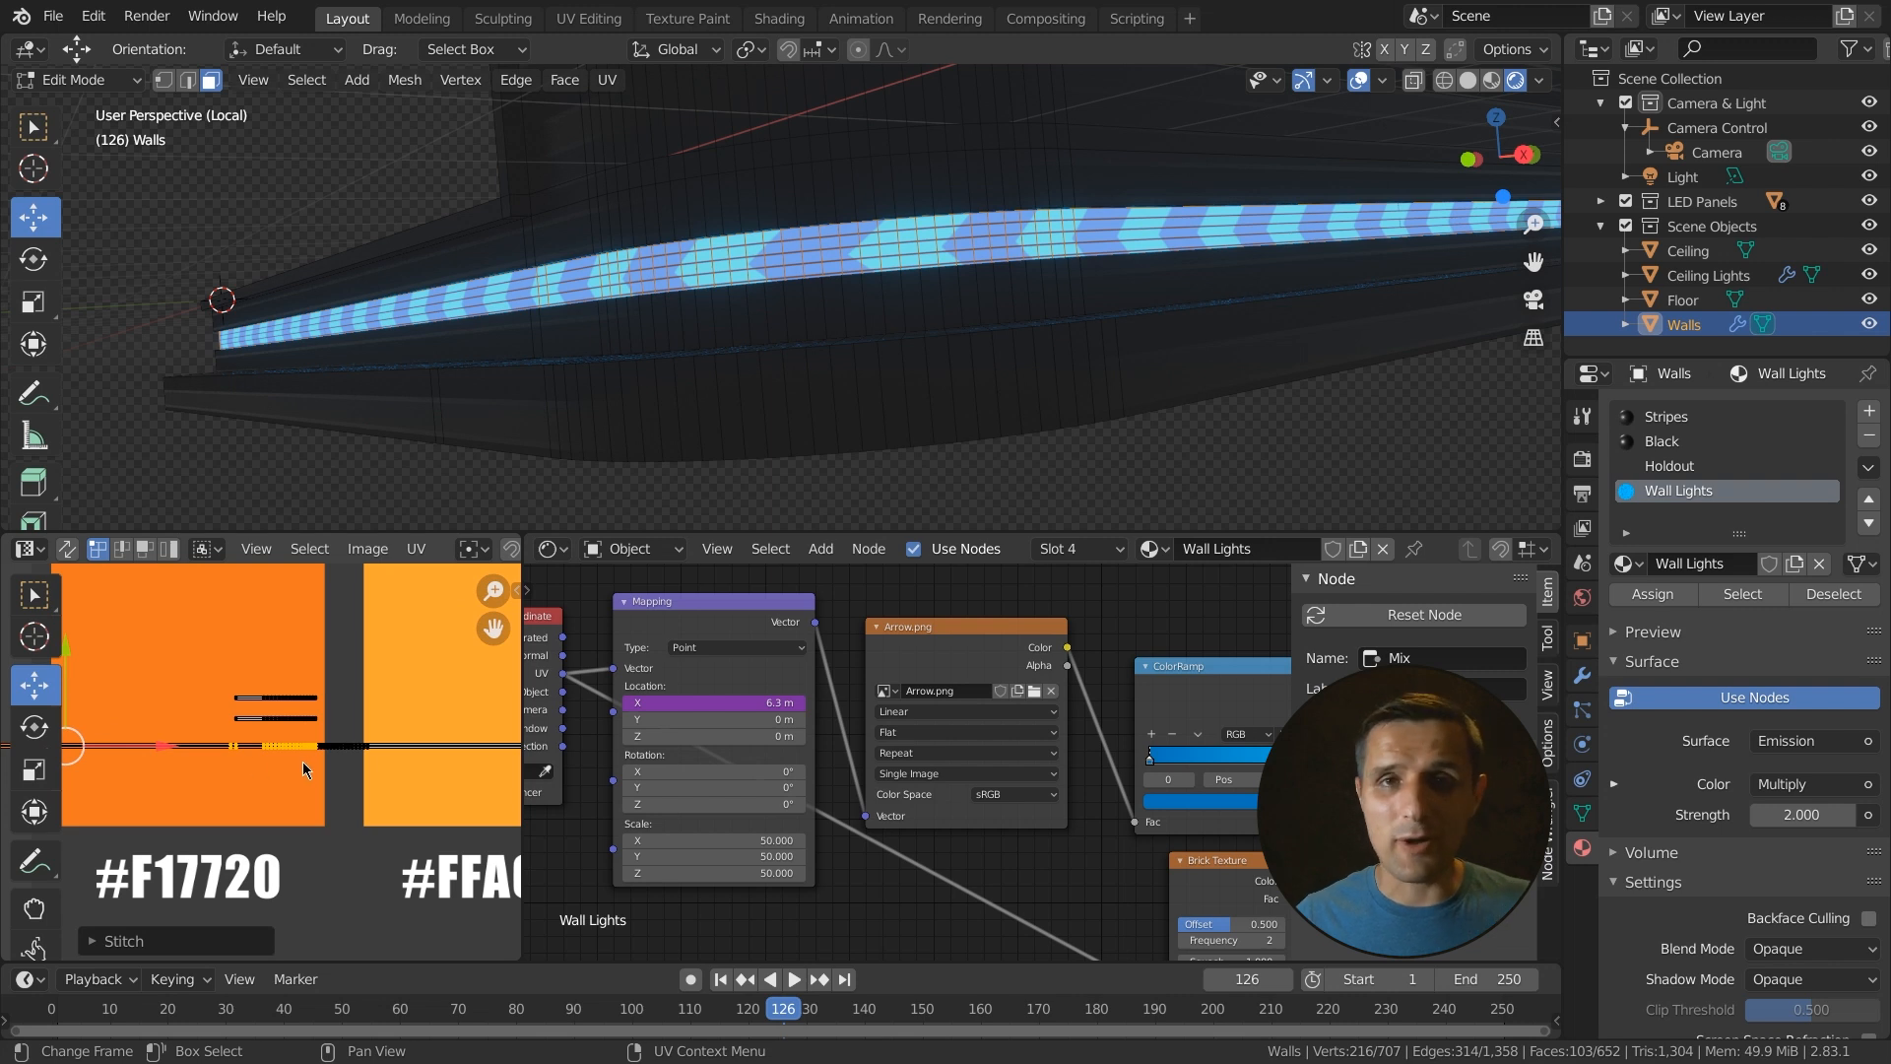
{"action": "key", "text": "space"}
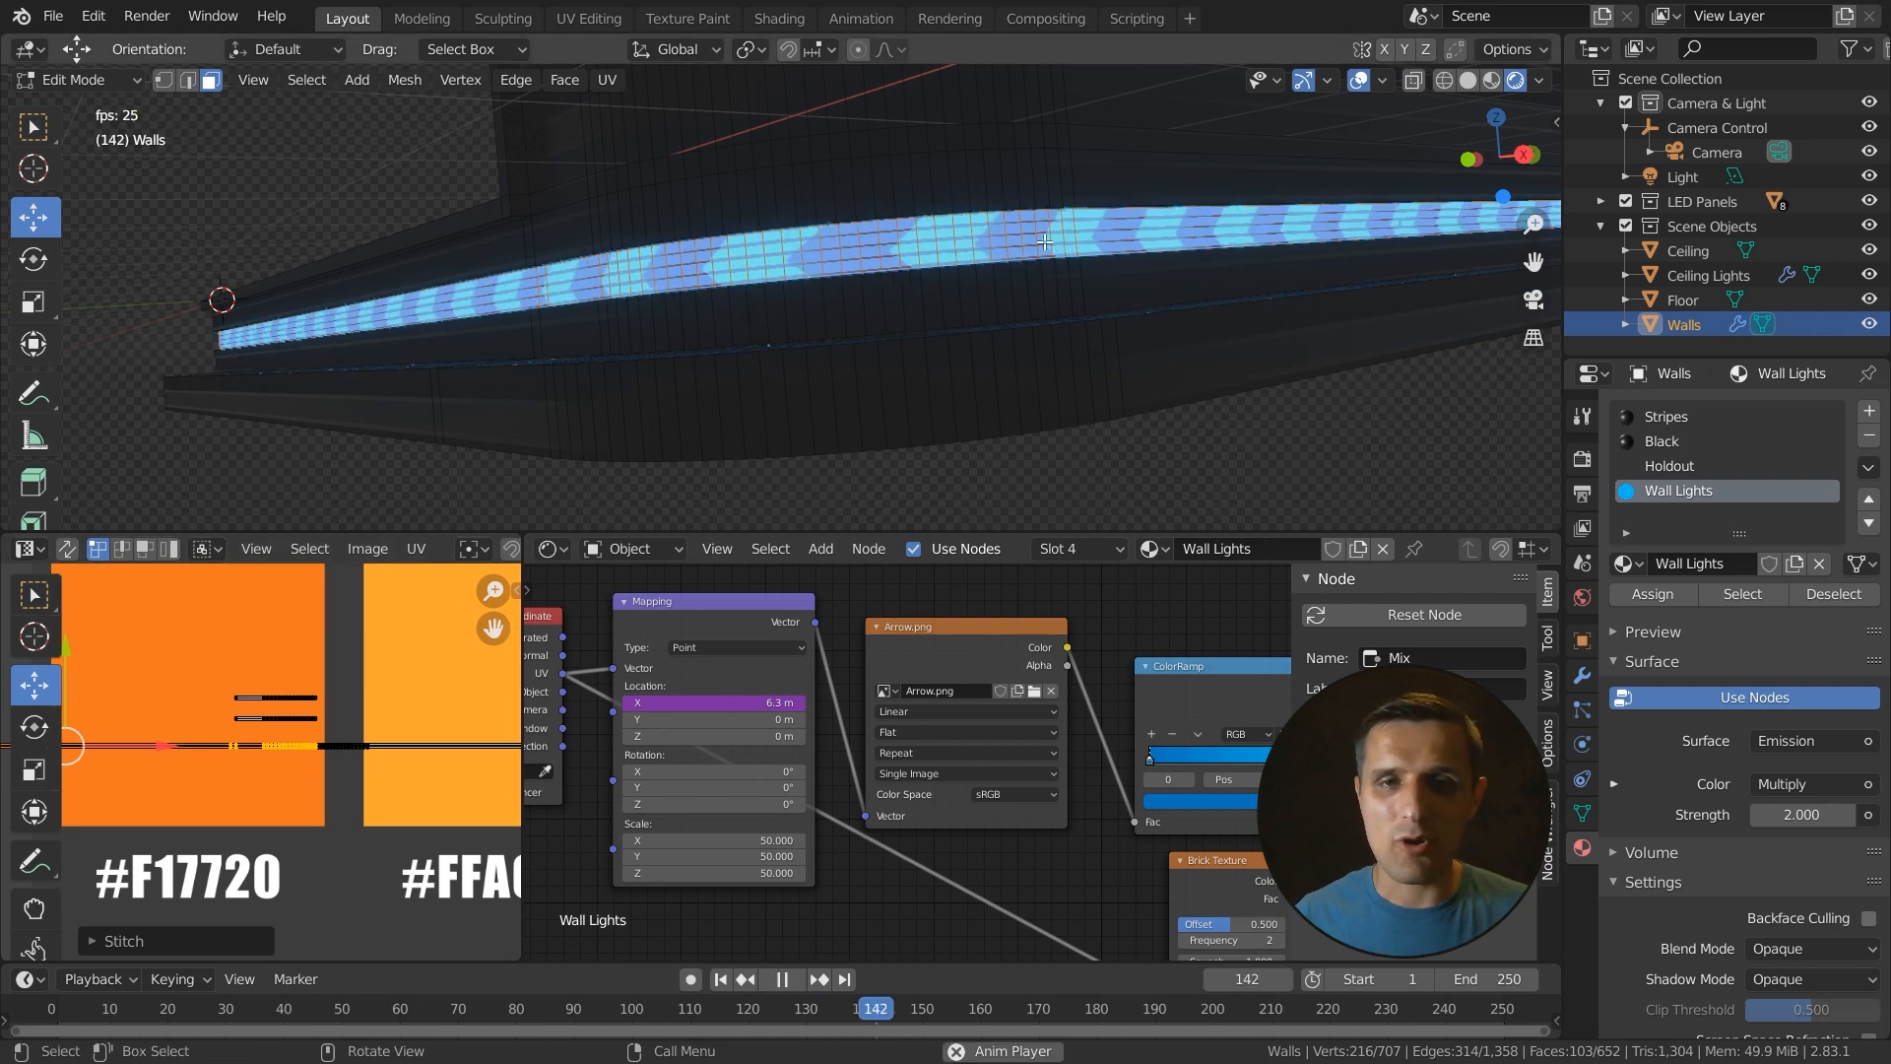
{"action": "key", "text": "space"}
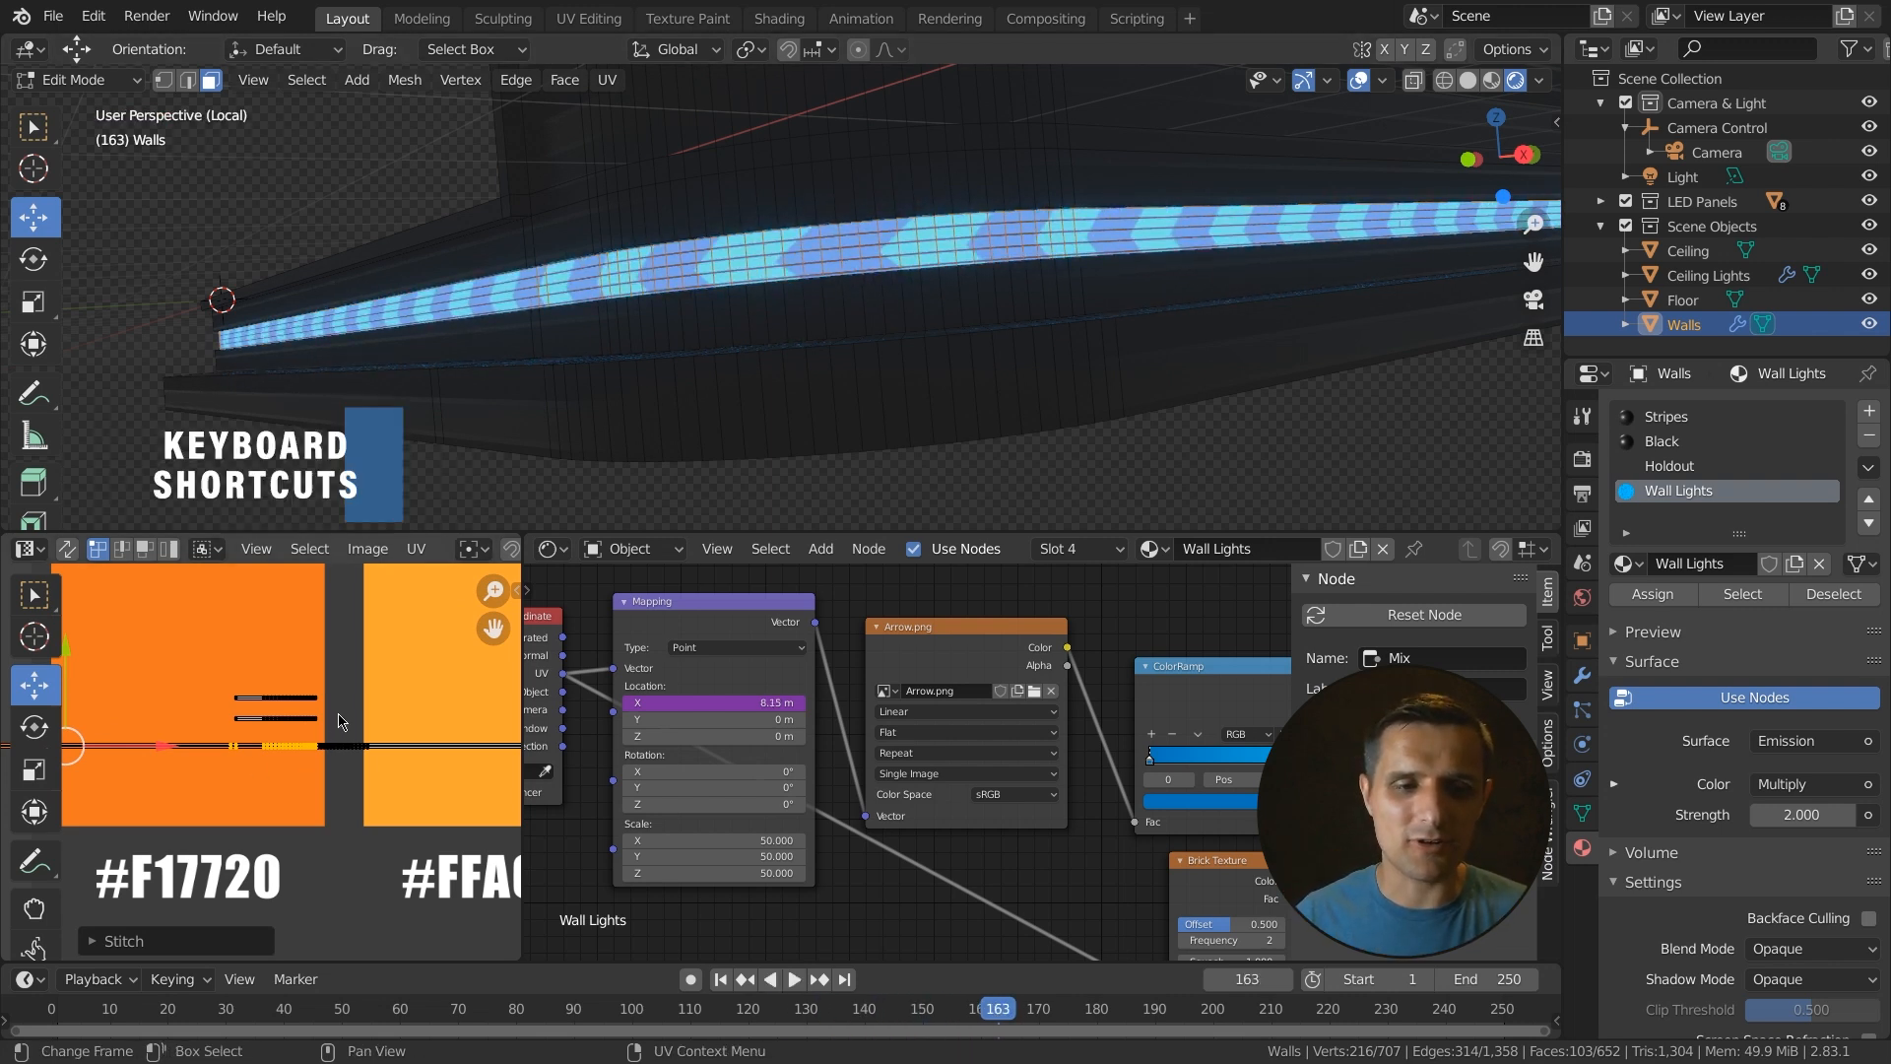
- Deselect all UVs, box-select another broken segment of the strip and stitch it to its neighbour
{"action": "key", "text": "alt+a"}
{"action": "left_click_drag", "start_coordinate": [352, 711], "coordinate": [230, 739]}
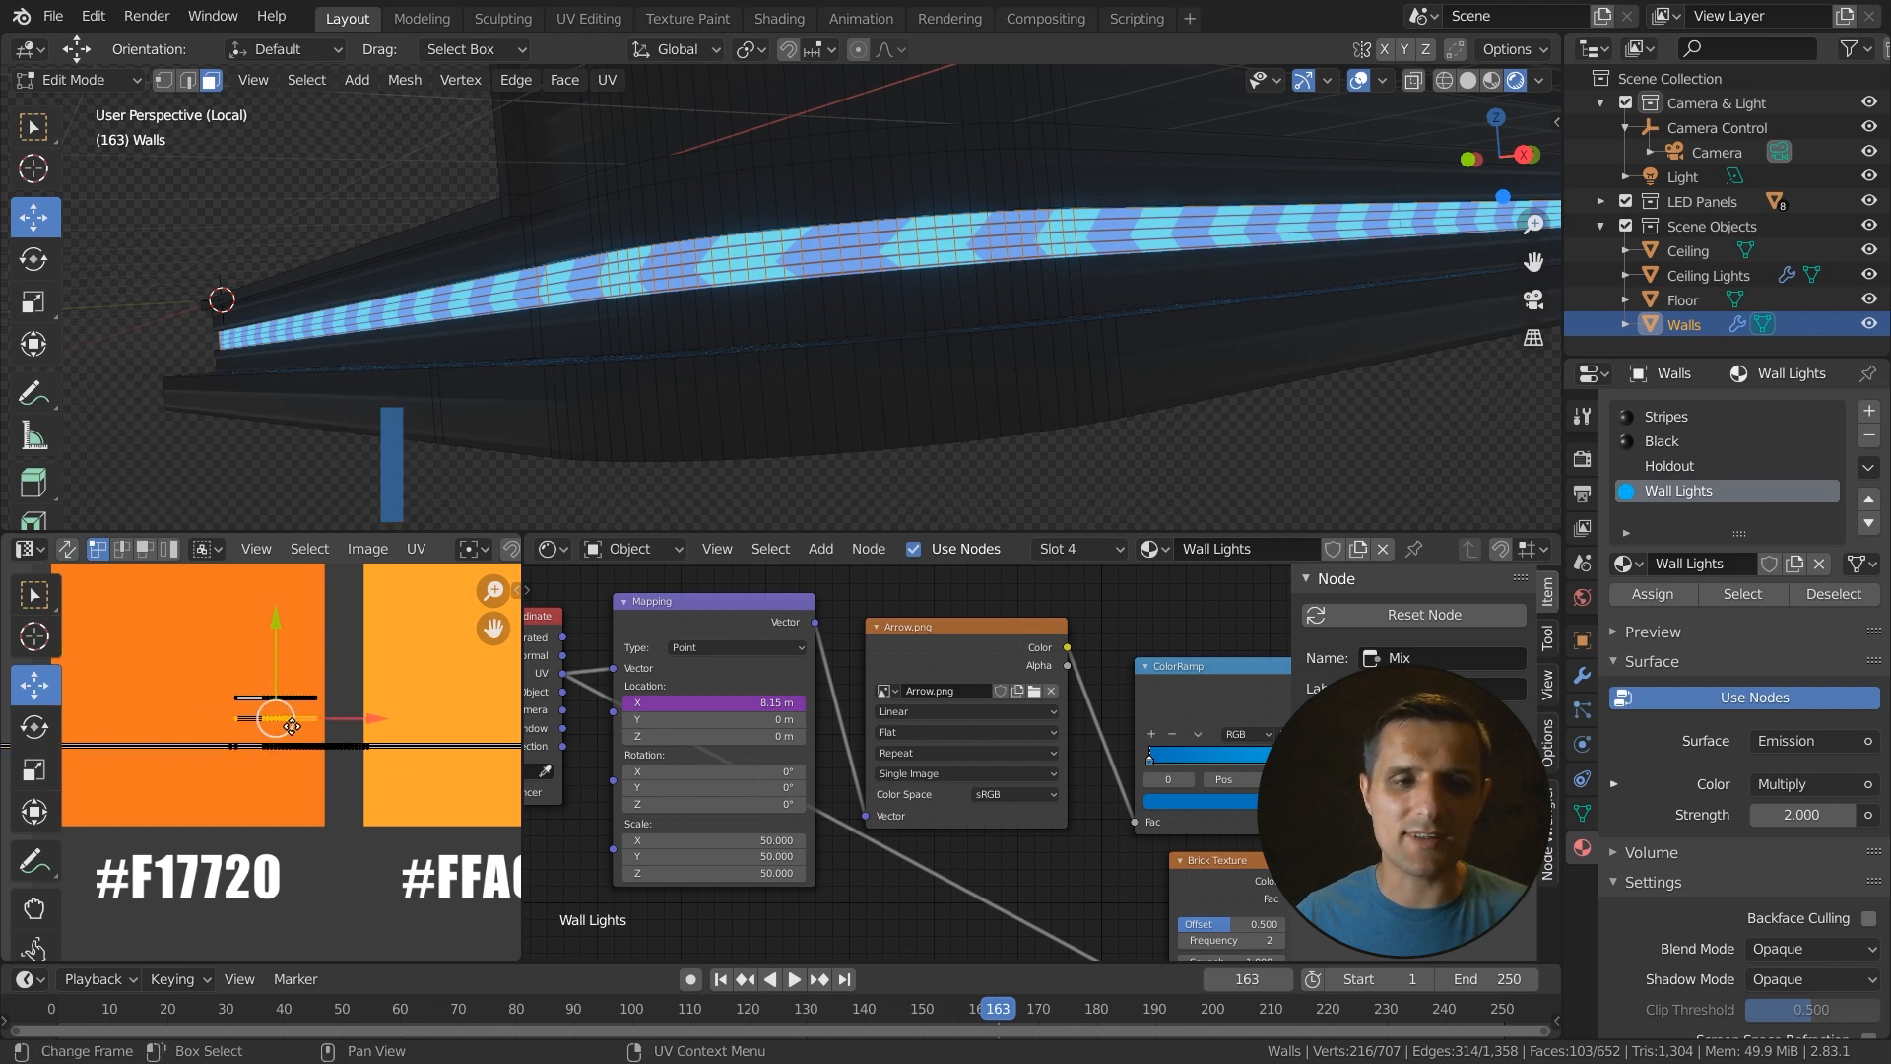
{"action": "key", "text": "v"}
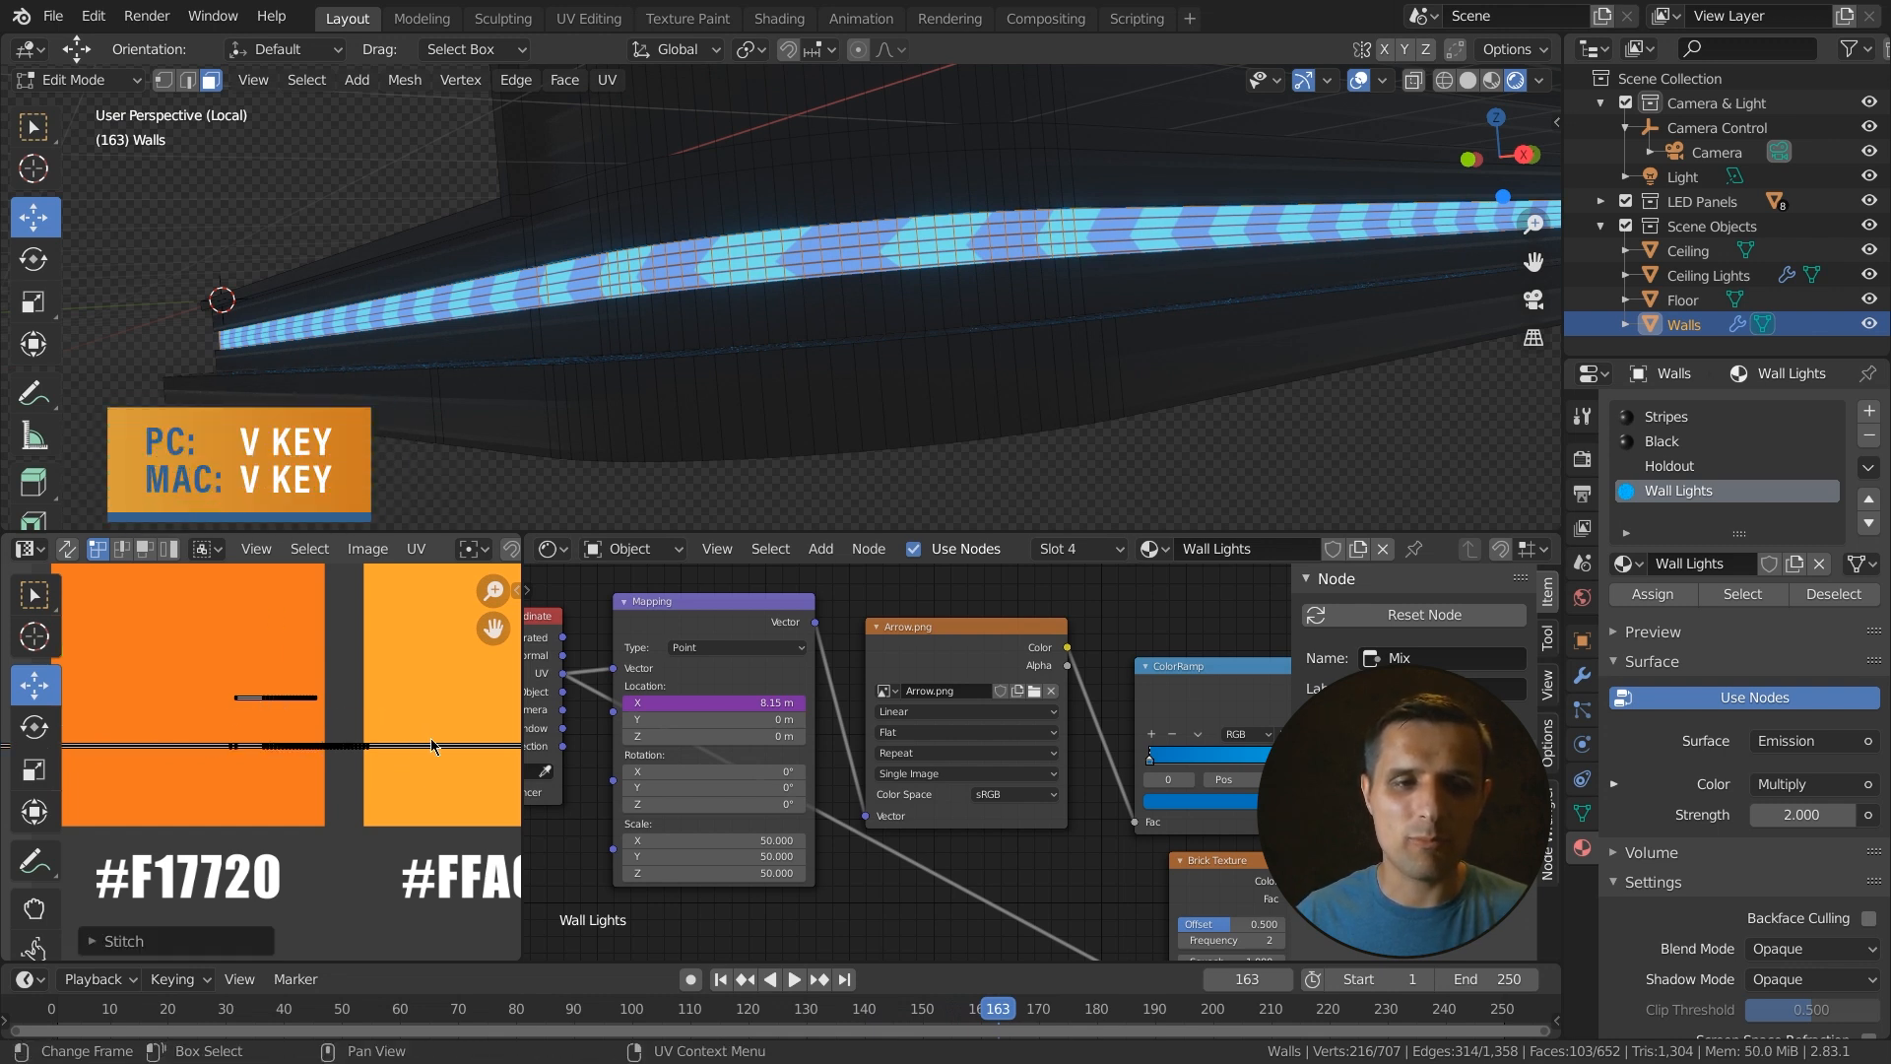
{"action": "scroll", "coordinate": [391, 775], "scroll_direction": "down", "scroll_amount": 5}
{"action": "scroll", "coordinate": [260, 761], "scroll_direction": "up", "scroll_amount": 3}
{"action": "left_click_drag", "start_coordinate": [332, 707], "coordinate": [213, 741]}
{"action": "key", "text": "v"}
{"action": "left_click", "coordinate": [320, 739]}
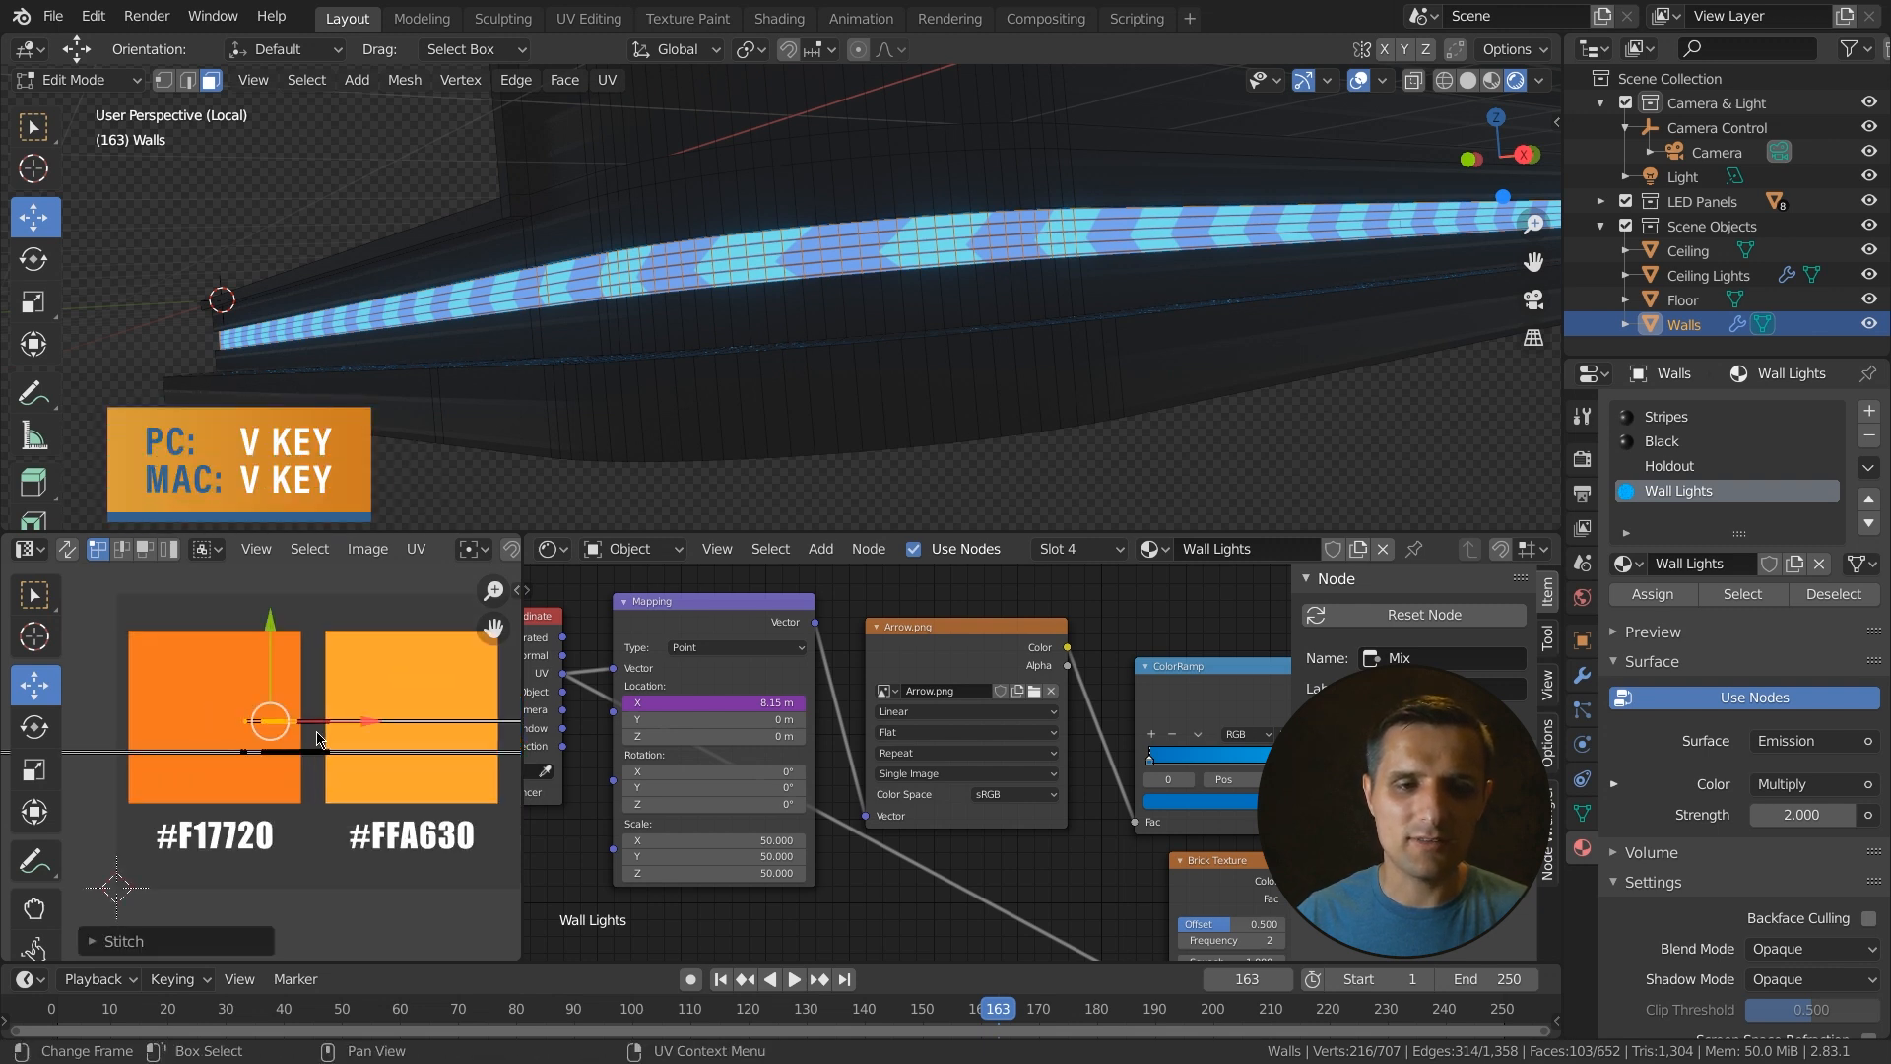
- Play the animation and orbit around the walls to inspect the light strips
{"action": "scroll", "coordinate": [391, 775], "scroll_direction": "down", "scroll_amount": 2}
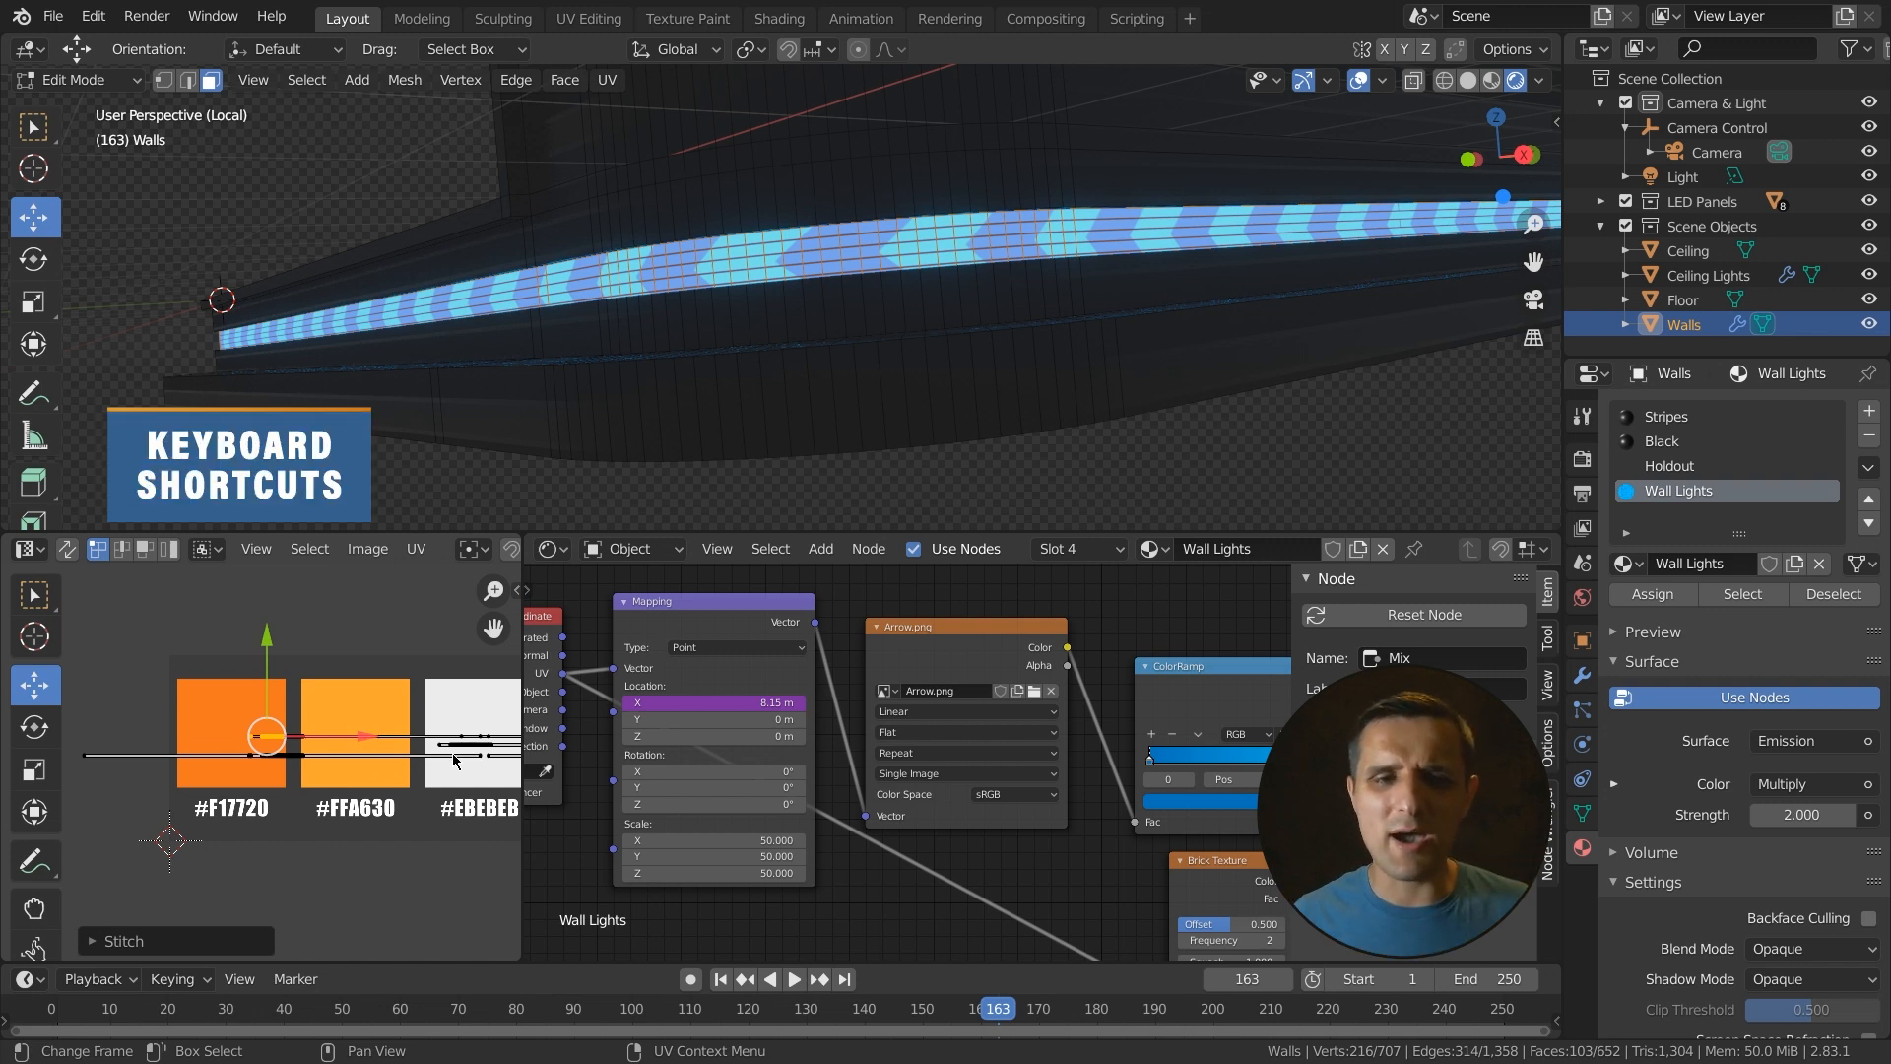
{"action": "key", "text": "space"}
{"action": "middle_click_drag", "start_coordinate": [965, 306], "coordinate": [942, 360]}
{"action": "key", "text": "space"}
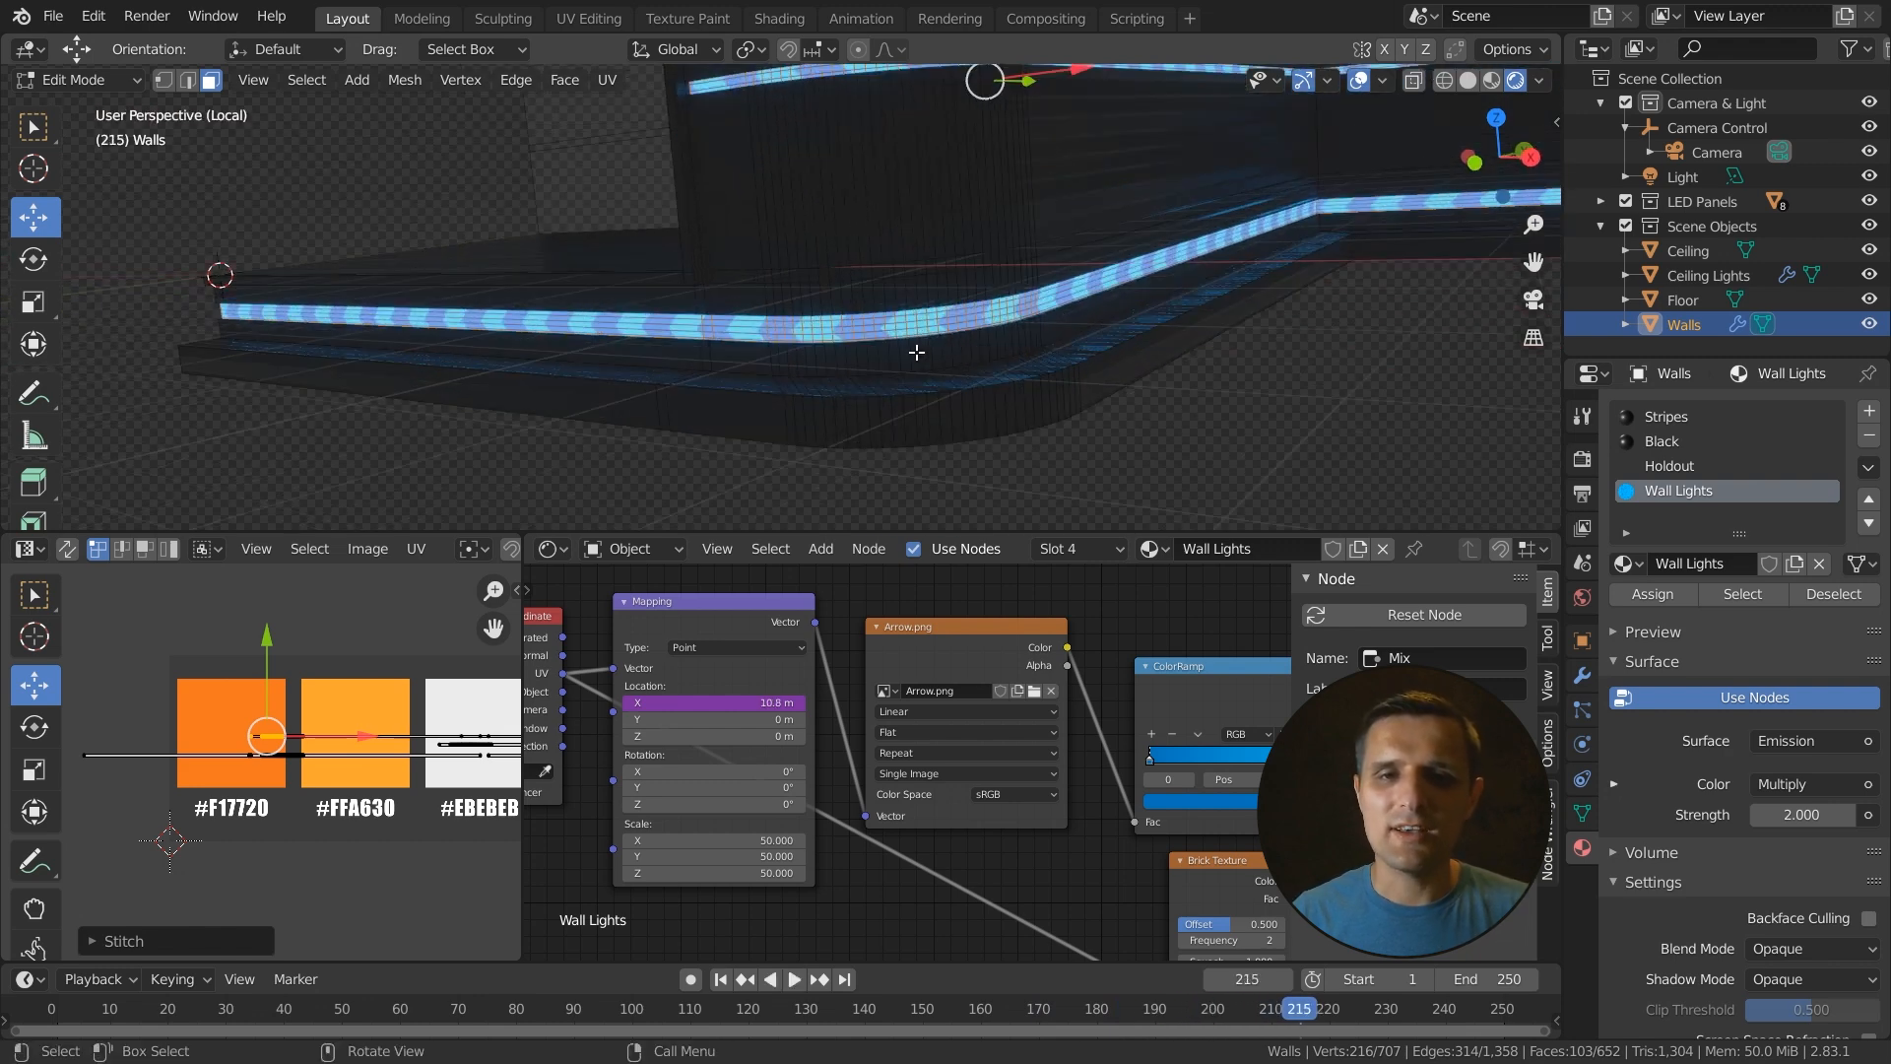
{"action": "middle_click_drag", "start_coordinate": [938, 148], "coordinate": [955, 227], "text": "shift"}
{"action": "scroll", "coordinate": [894, 182], "scroll_direction": "up", "scroll_amount": 3}
{"action": "middle_click_drag", "start_coordinate": [887, 153], "coordinate": [949, 275], "text": "shift"}
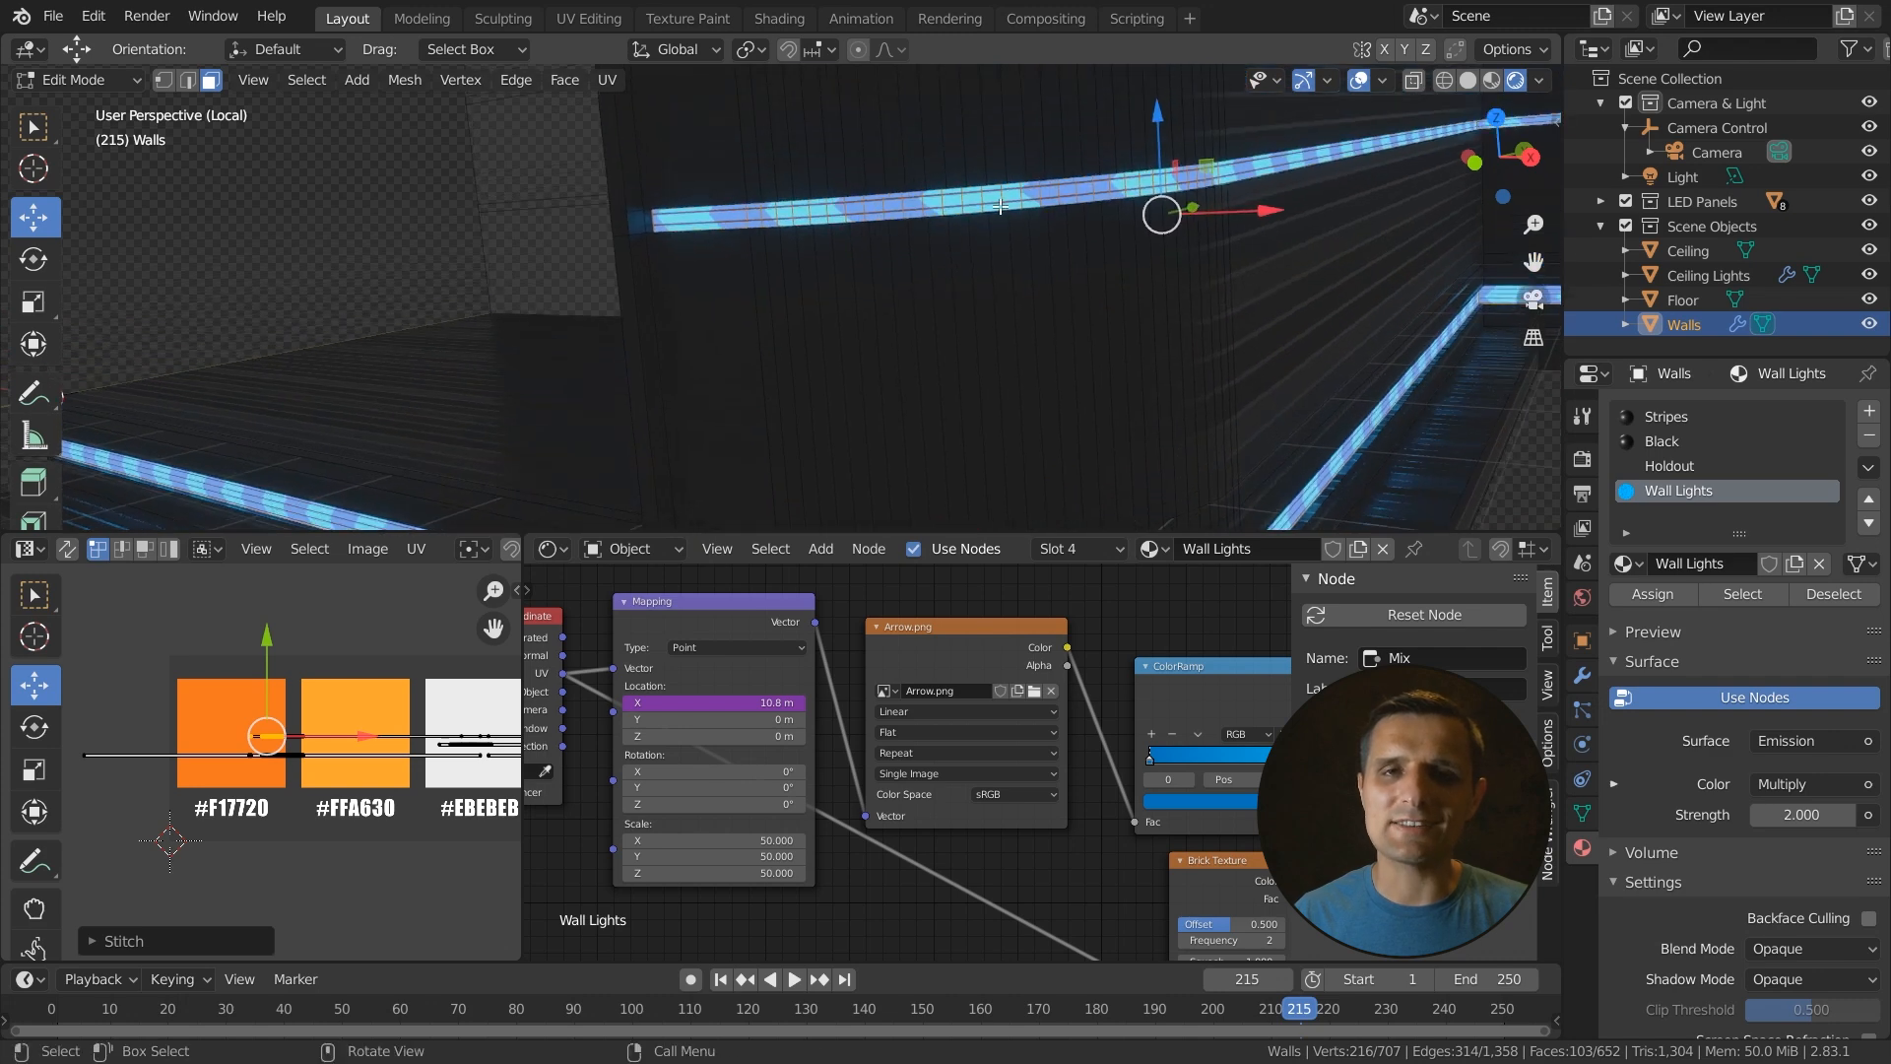
- Box-select the lower strip's UVs across the palette and shift them slightly downward
{"action": "key", "text": "alt+a"}
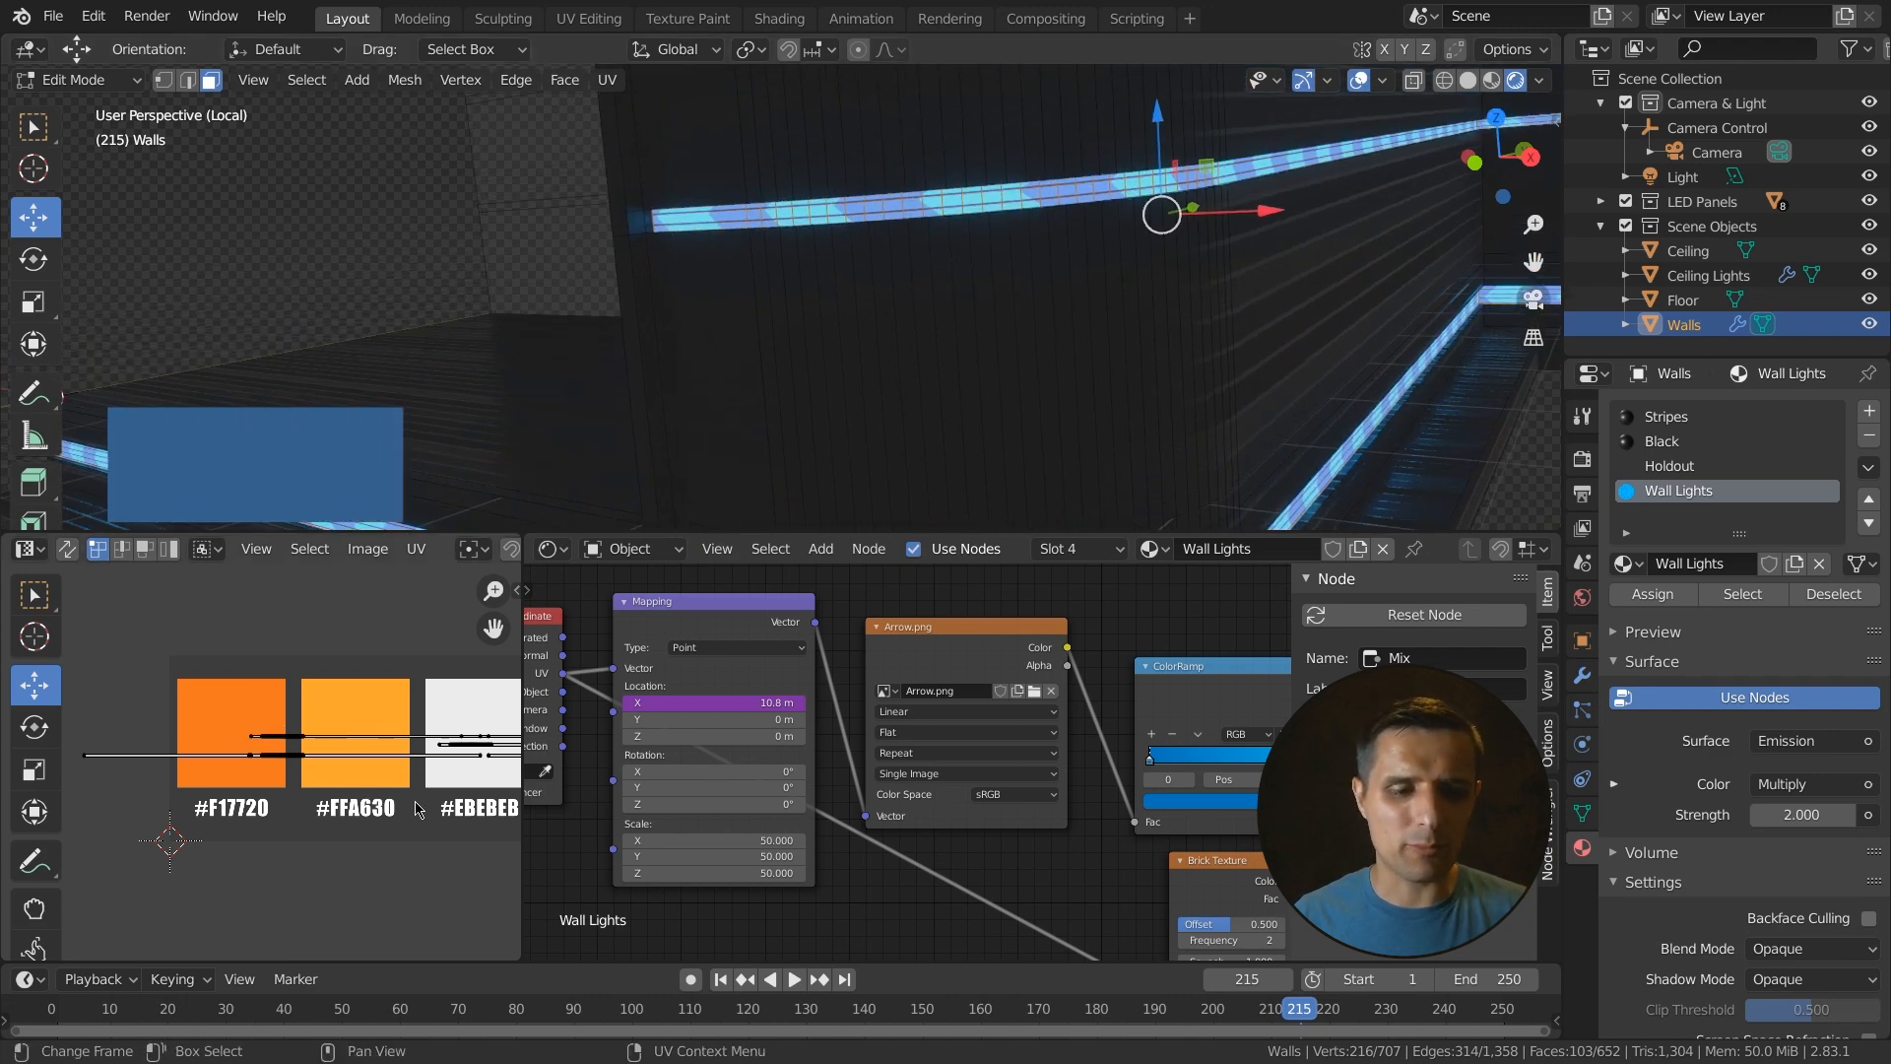
{"action": "scroll", "coordinate": [333, 784], "scroll_direction": "down", "scroll_amount": 2}
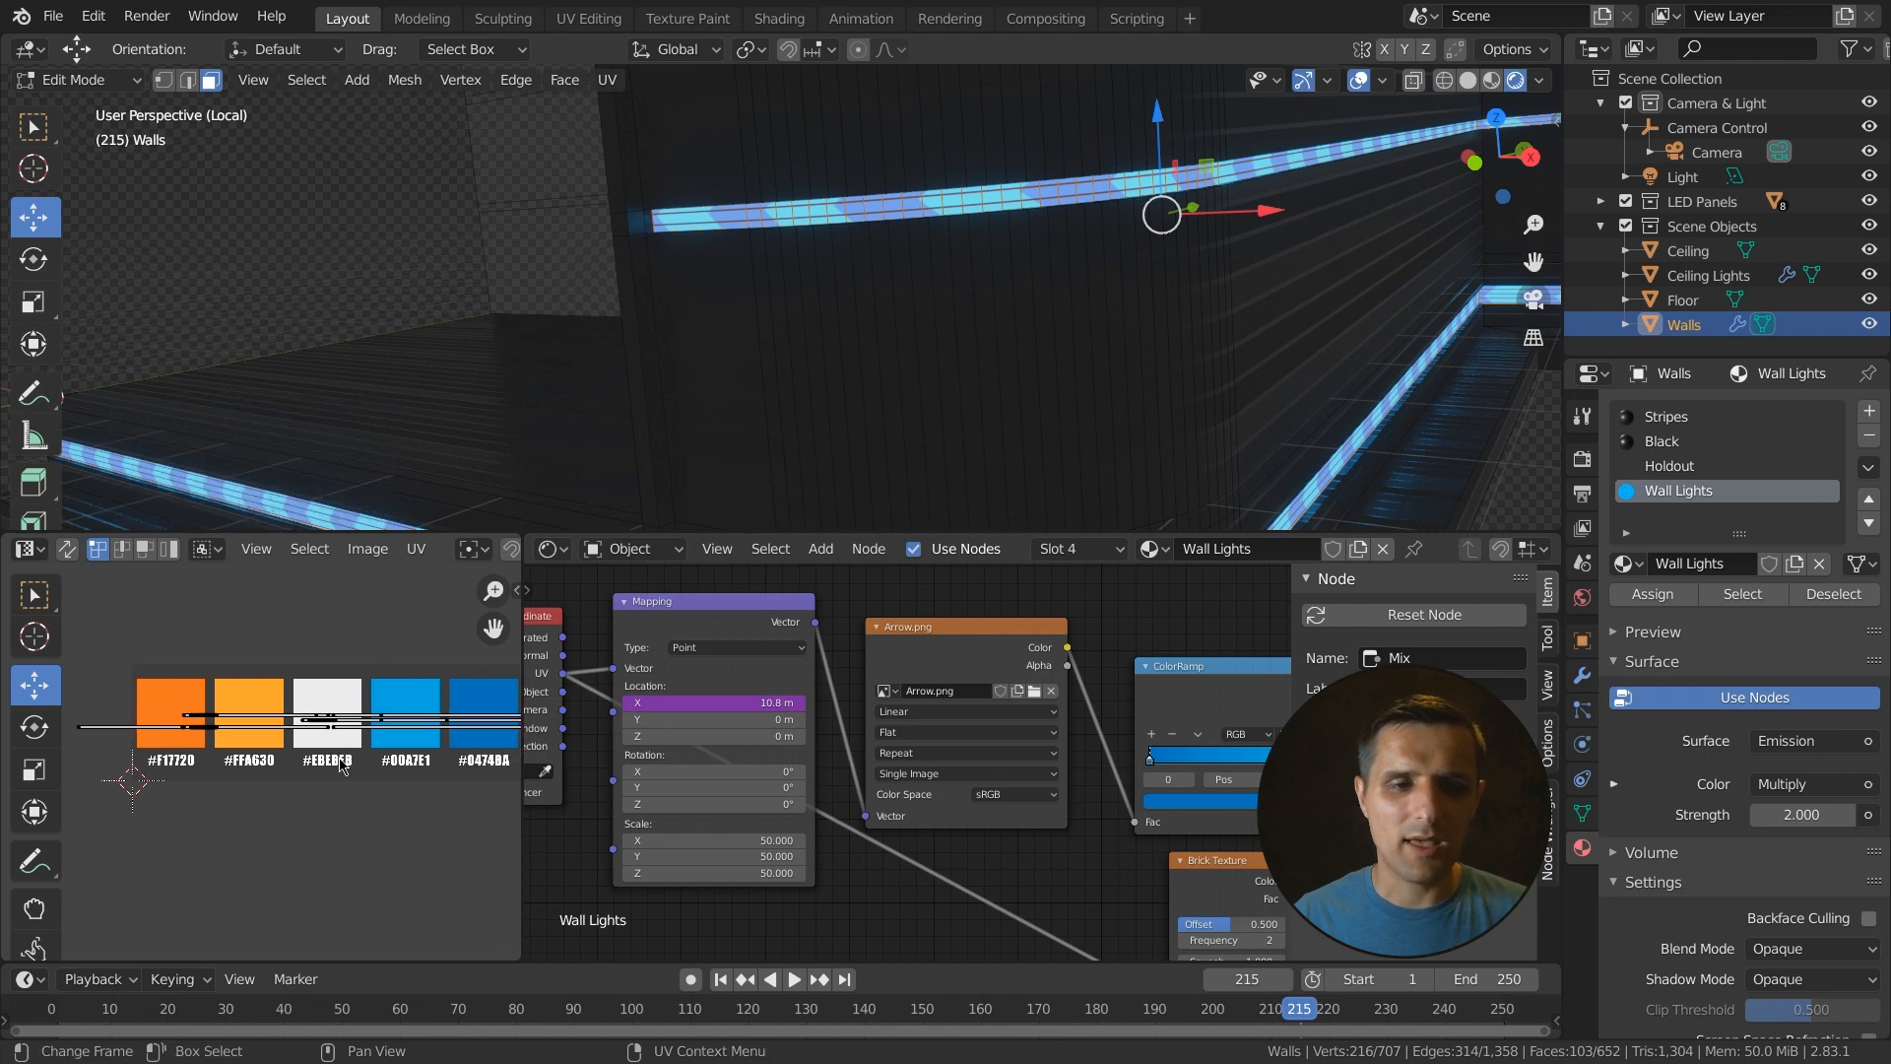
{"action": "key", "text": "ctrl+space"}
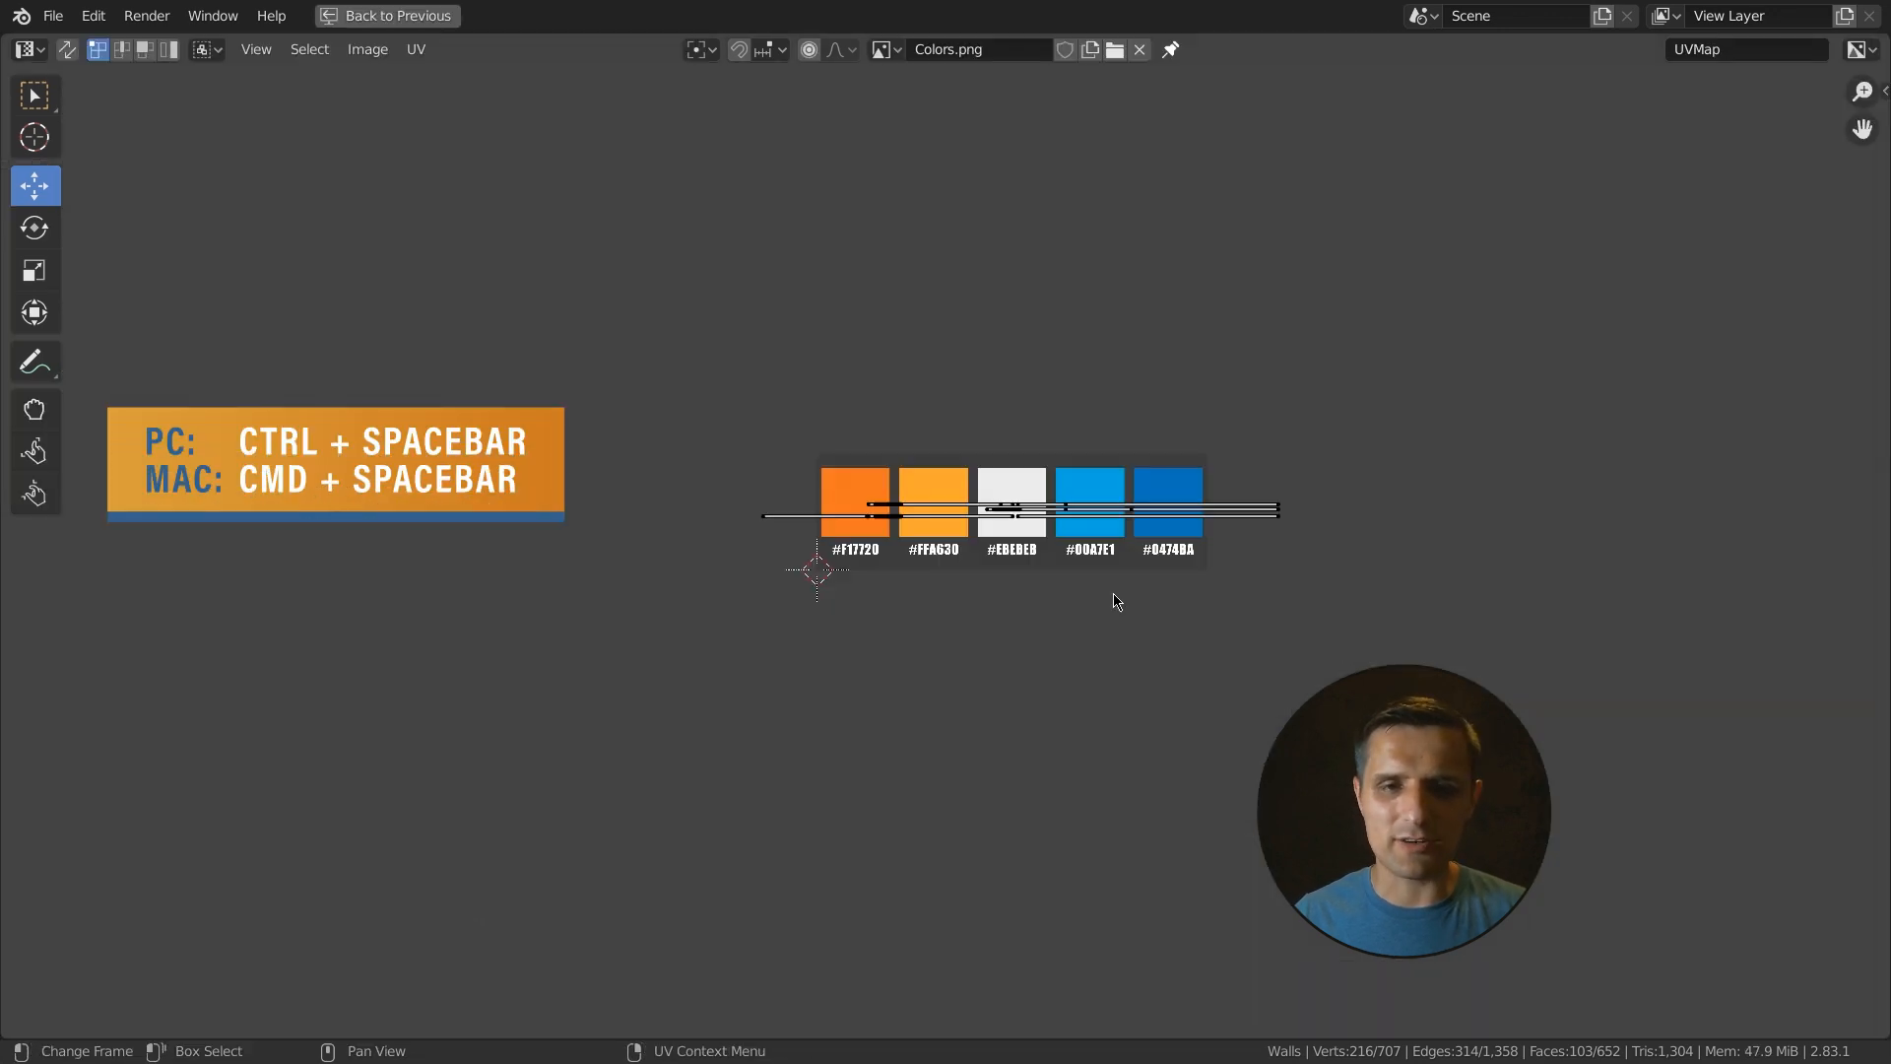
{"action": "scroll", "coordinate": [996, 633], "scroll_direction": "up", "scroll_amount": 4}
{"action": "left_click_drag", "start_coordinate": [383, 505], "coordinate": [1712, 576]}
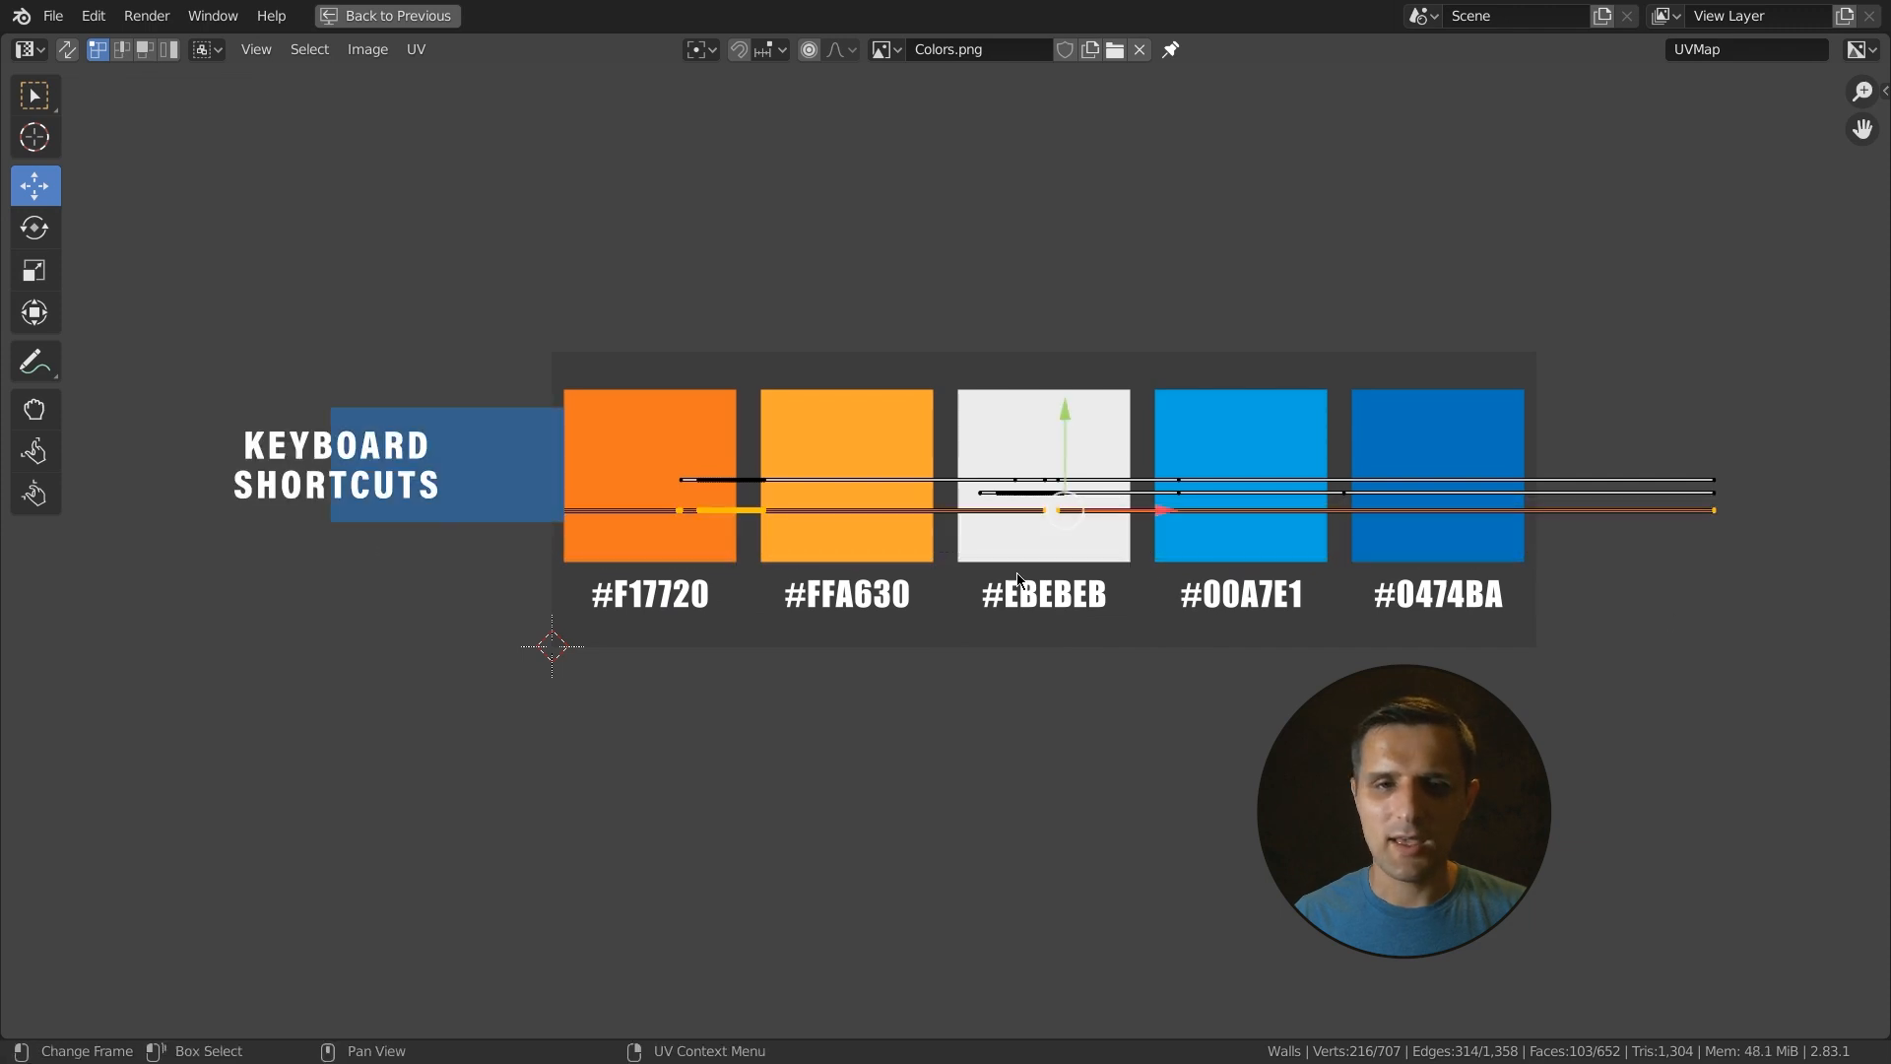
{"action": "key", "text": "ctrl+space"}
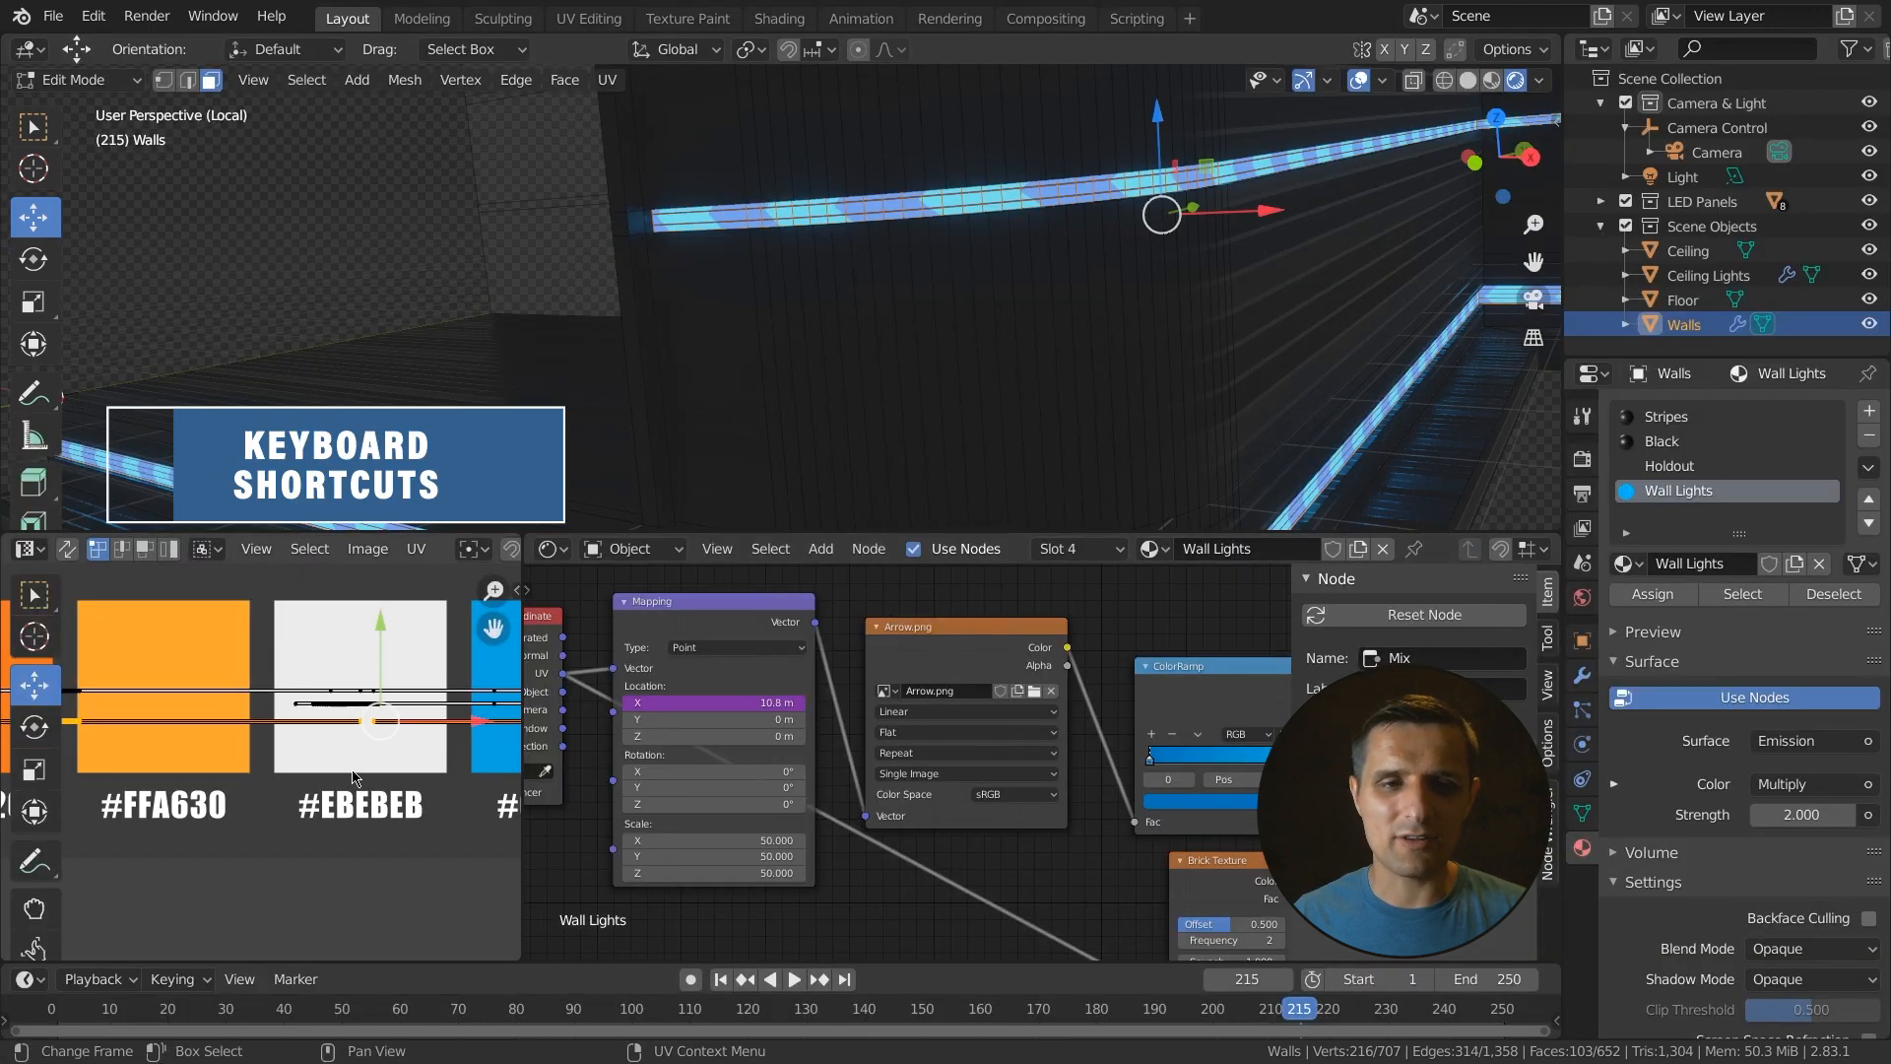
{"action": "scroll", "coordinate": [354, 778], "scroll_direction": "up", "scroll_amount": 6}
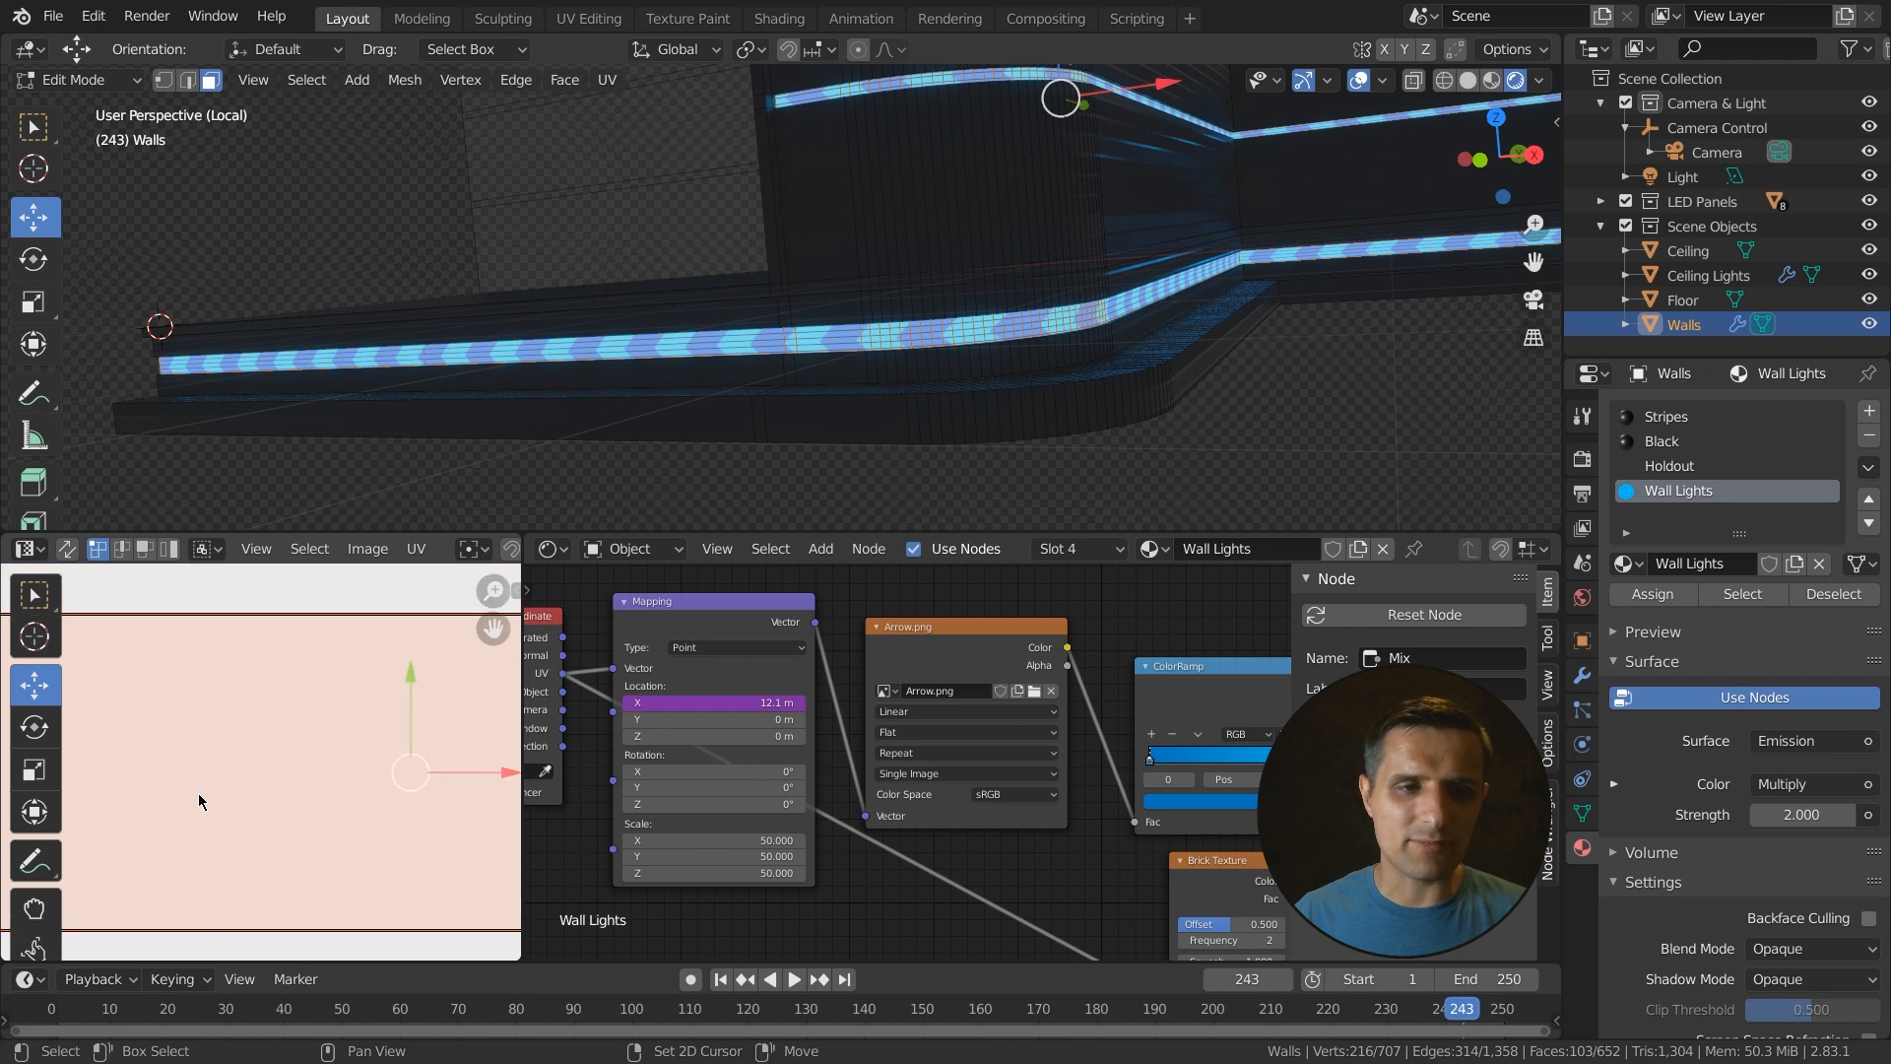
{"action": "scroll", "coordinate": [1072, 352], "scroll_direction": "up", "scroll_amount": 3}
{"action": "mouse_move", "coordinate": [411, 677]}
{"action": "left_mouse_down"}
{"action": "mouse_move", "coordinate": [414, 743]}
{"action": "mouse_move", "coordinate": [414, 683]}
{"action": "mouse_move", "coordinate": [427, 714]}
{"action": "mouse_move", "coordinate": [414, 705]}
{"action": "left_mouse_up"}
{"action": "scroll", "coordinate": [936, 316], "scroll_direction": "down", "scroll_amount": 3}
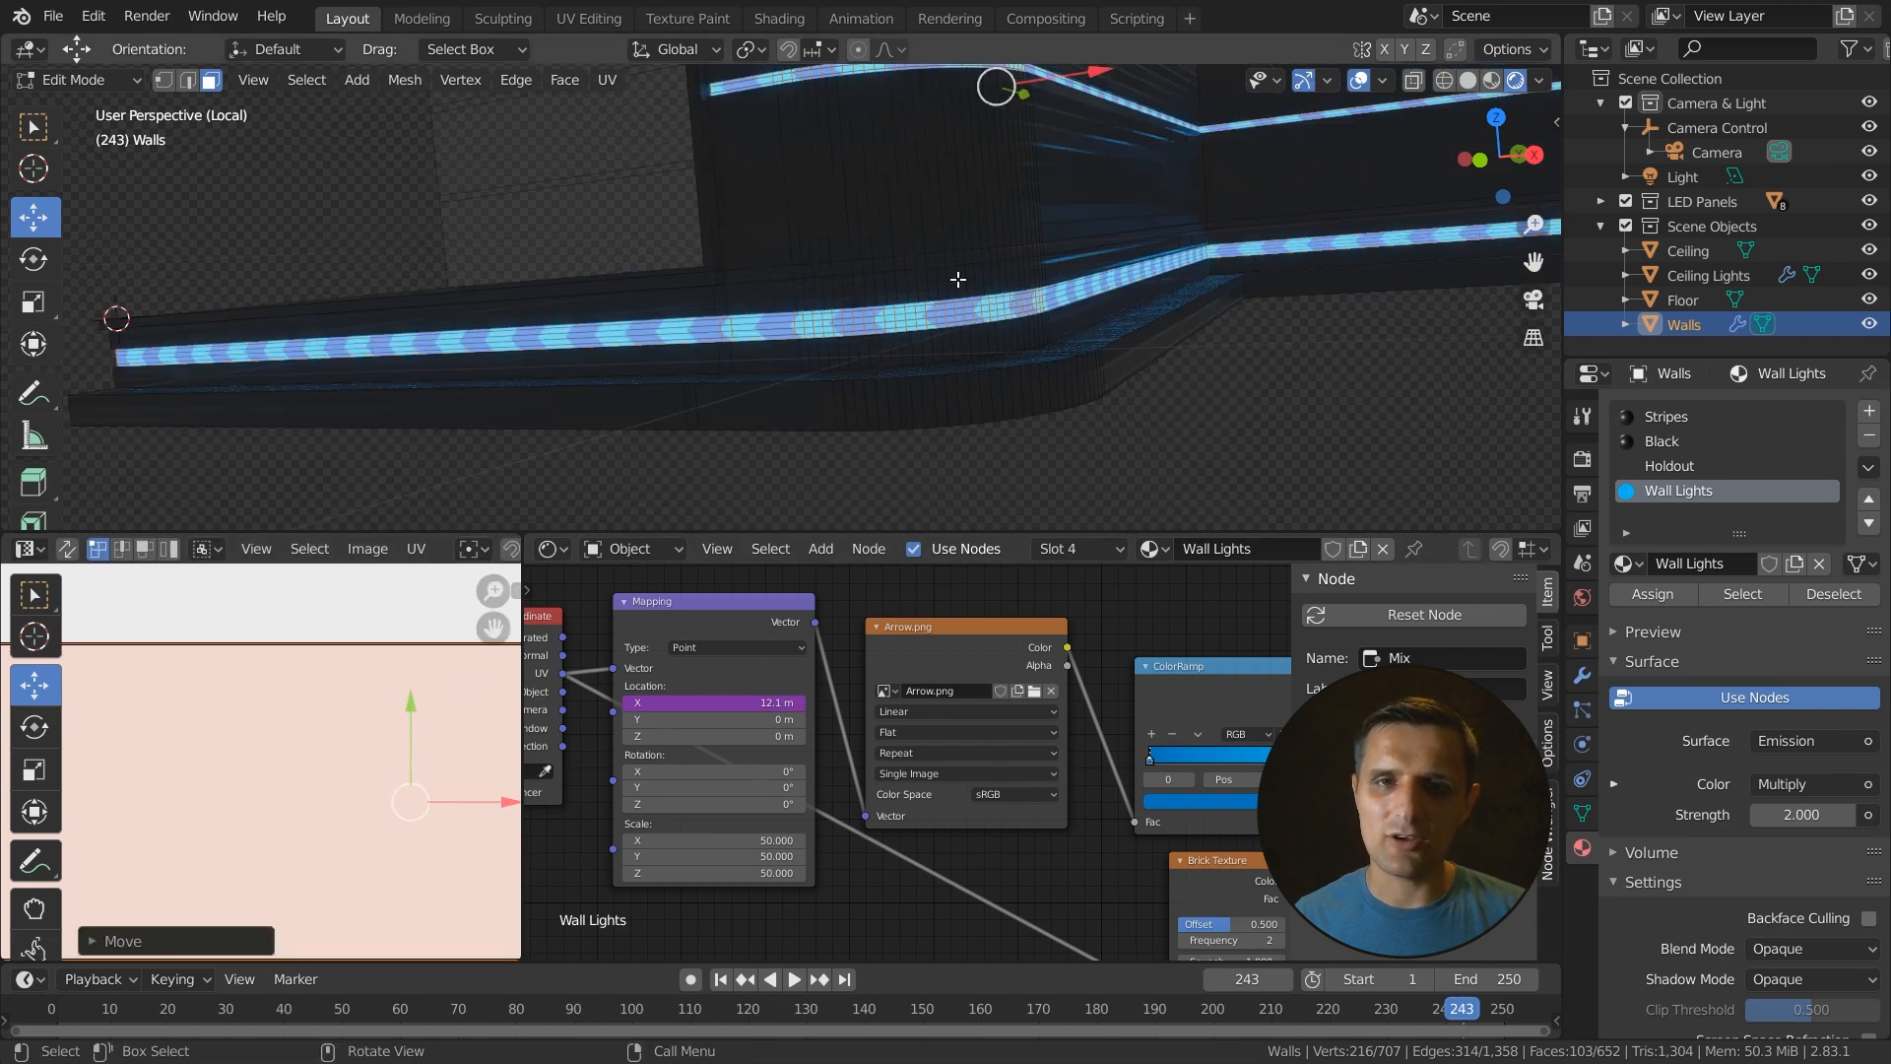
{"action": "scroll", "coordinate": [334, 778], "scroll_direction": "down", "scroll_amount": 5}
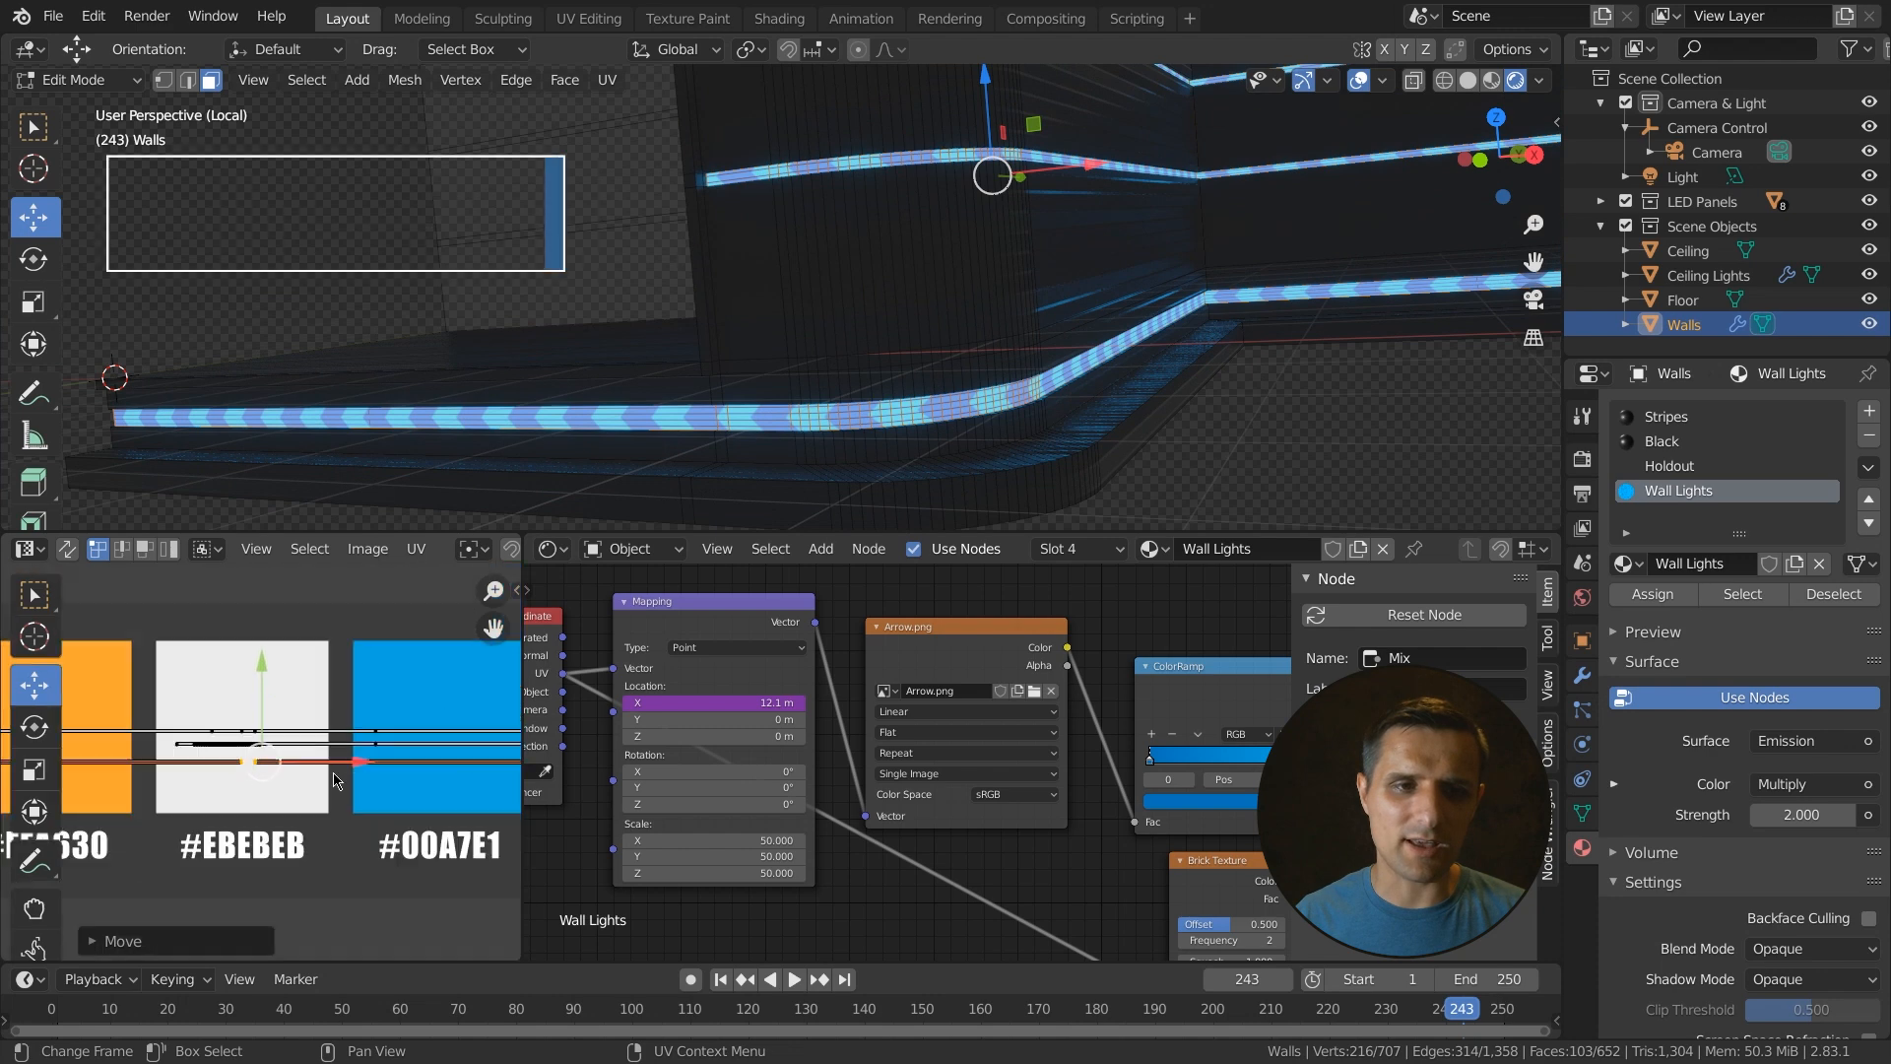
- Select the linked UV island of the broken strip segment and stitch it to its neighbour
{"action": "key", "text": "ctrl+space"}
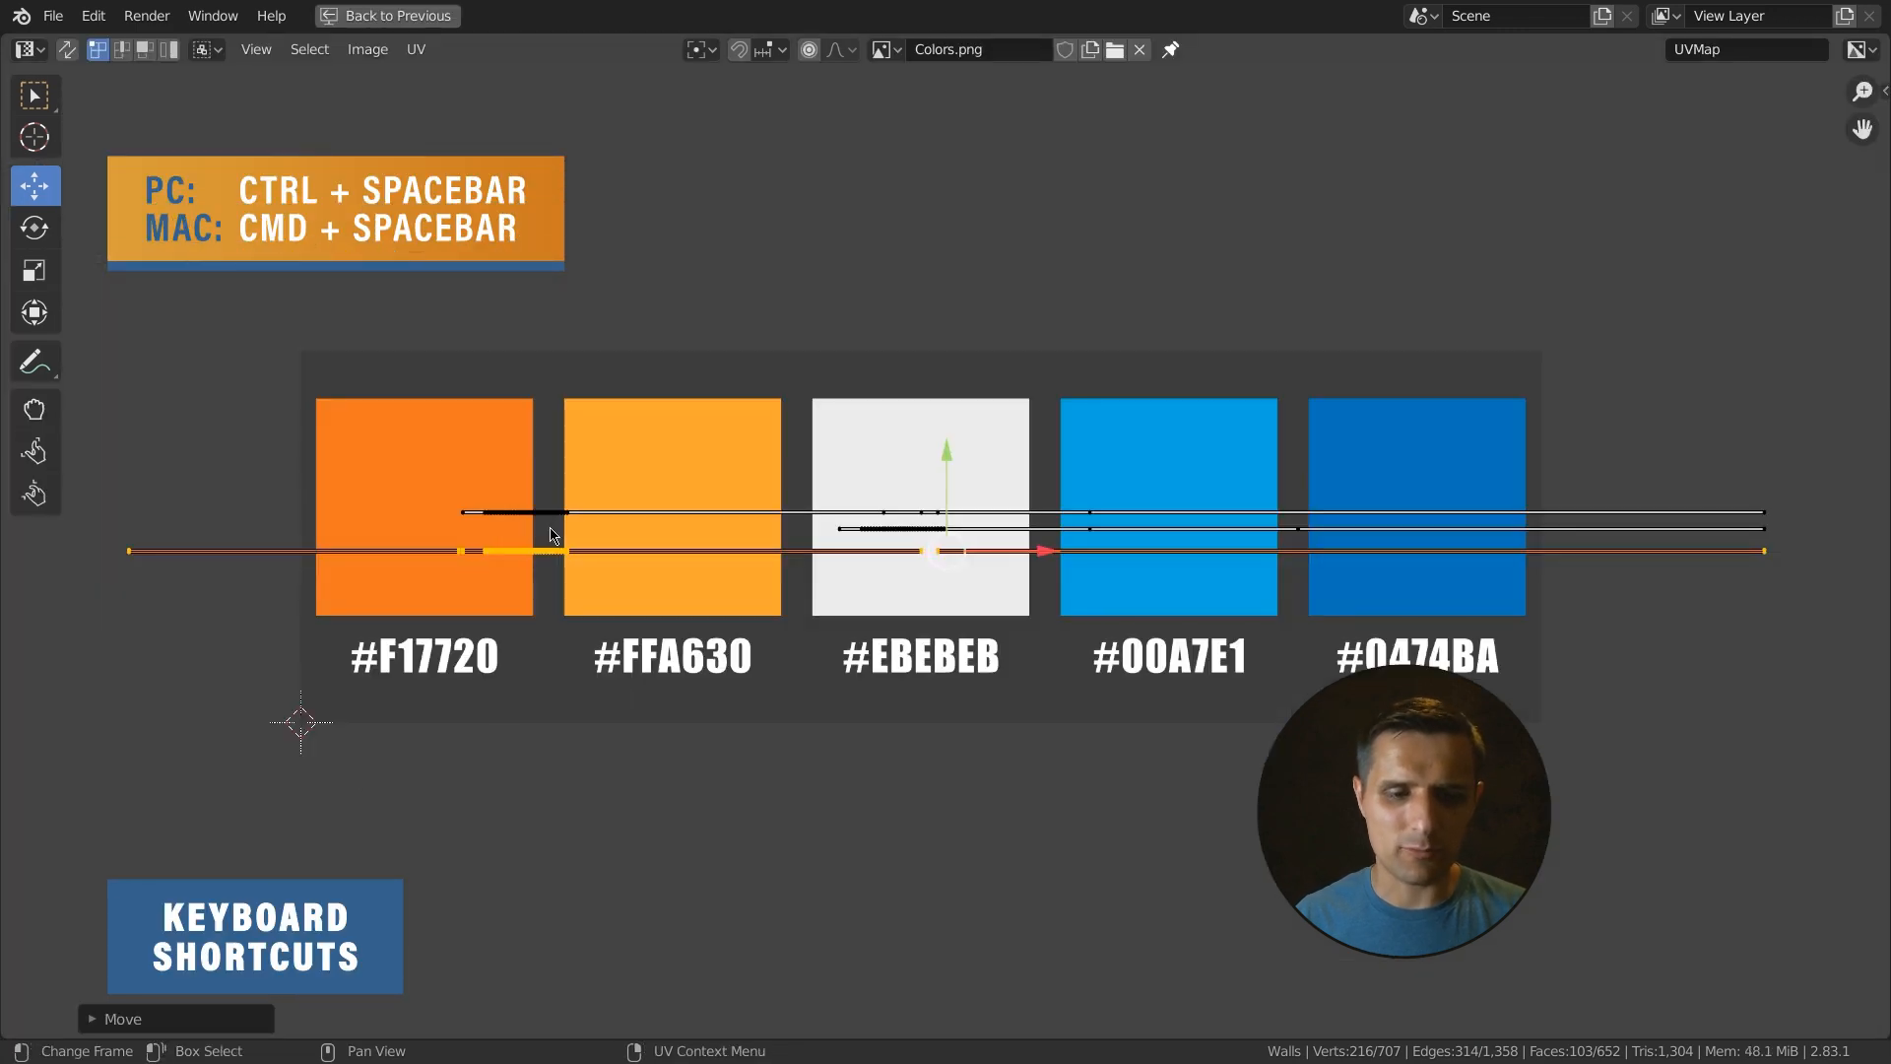
{"action": "key", "text": "alt+a"}
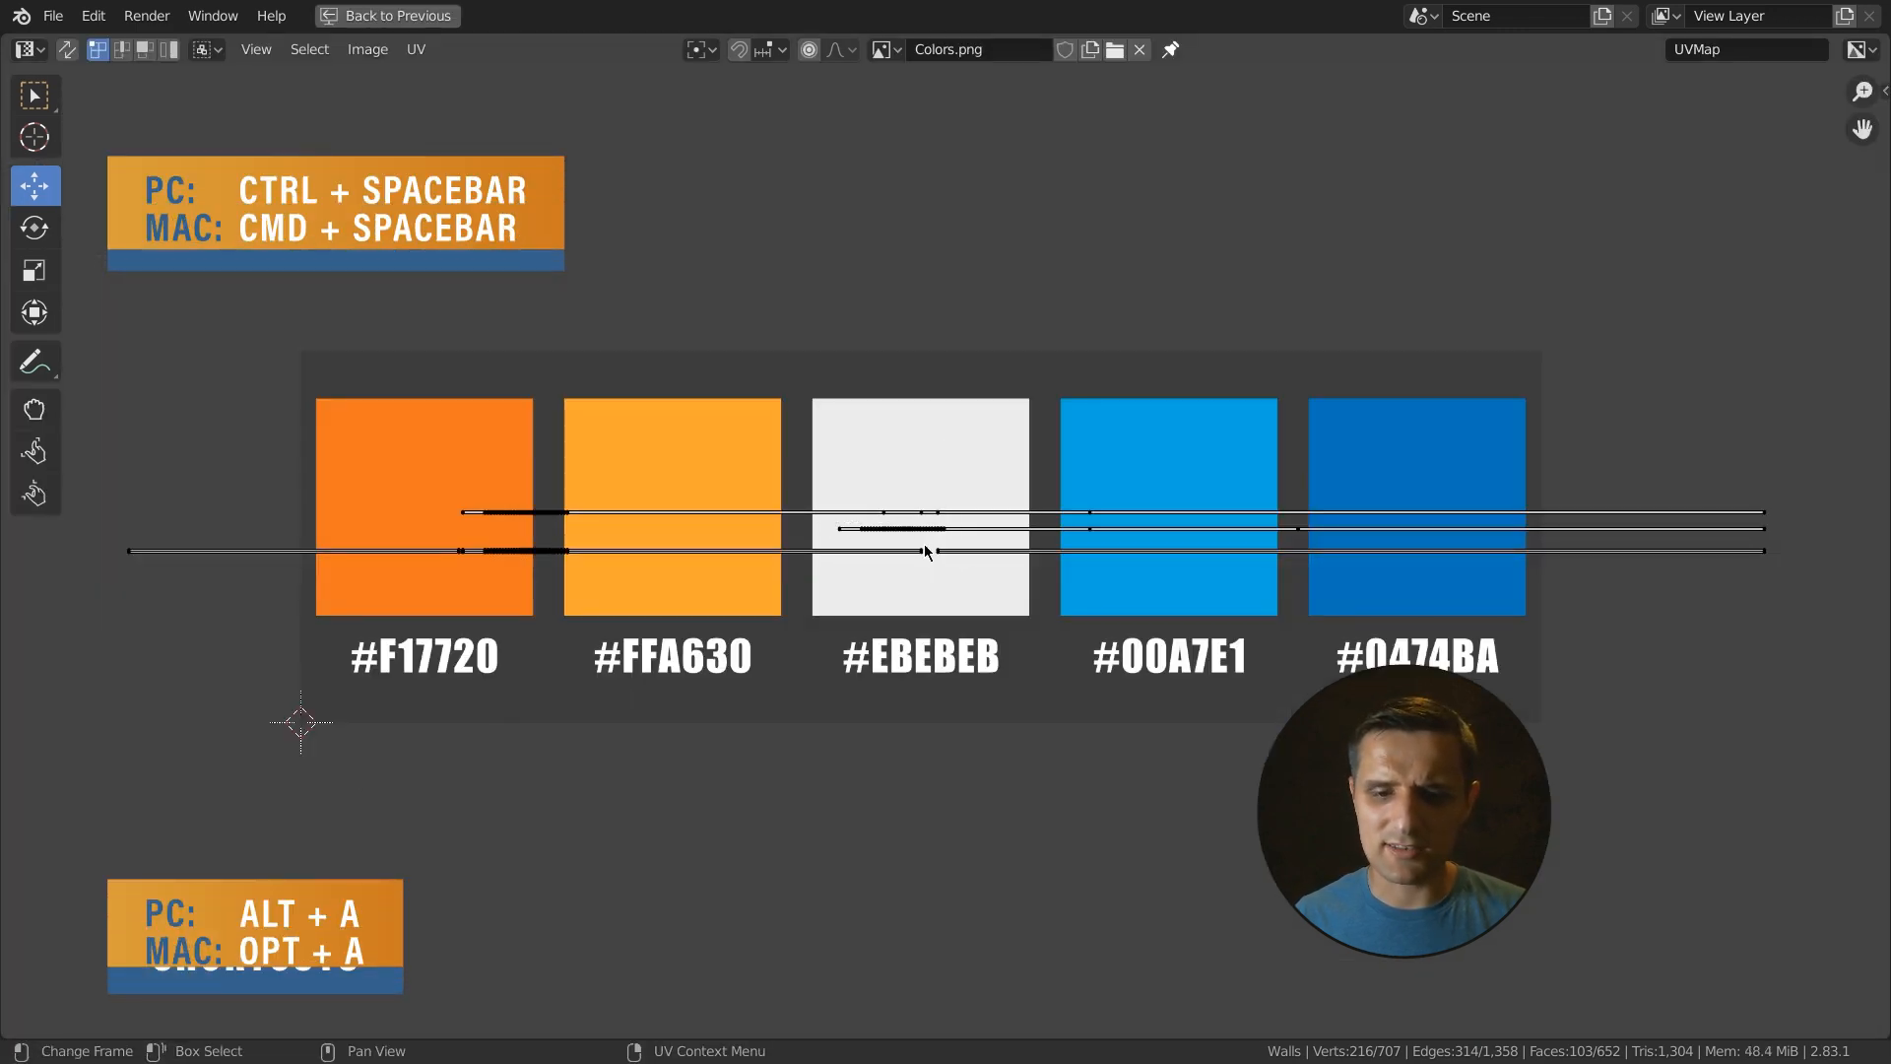
{"action": "key", "text": "l"}
{"action": "key", "text": "v"}
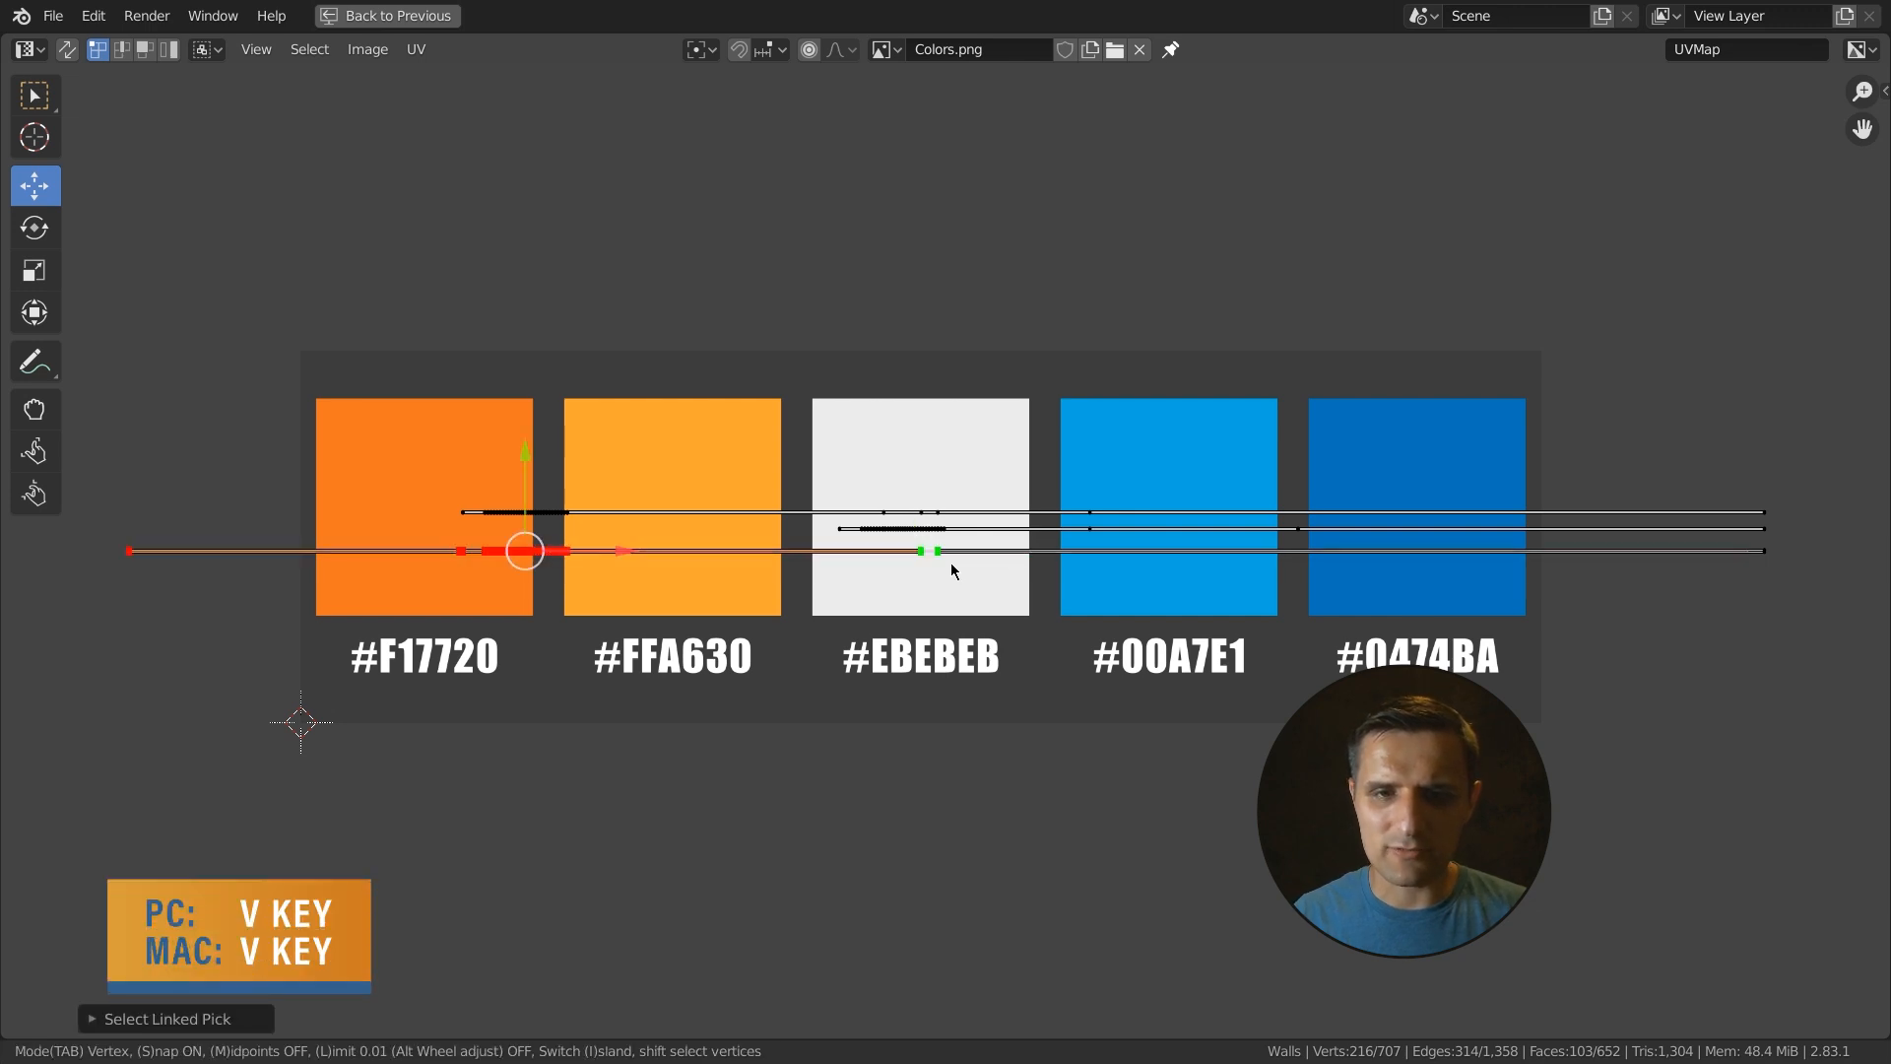
{"action": "scroll", "coordinate": [975, 579], "scroll_direction": "up", "scroll_amount": 4}
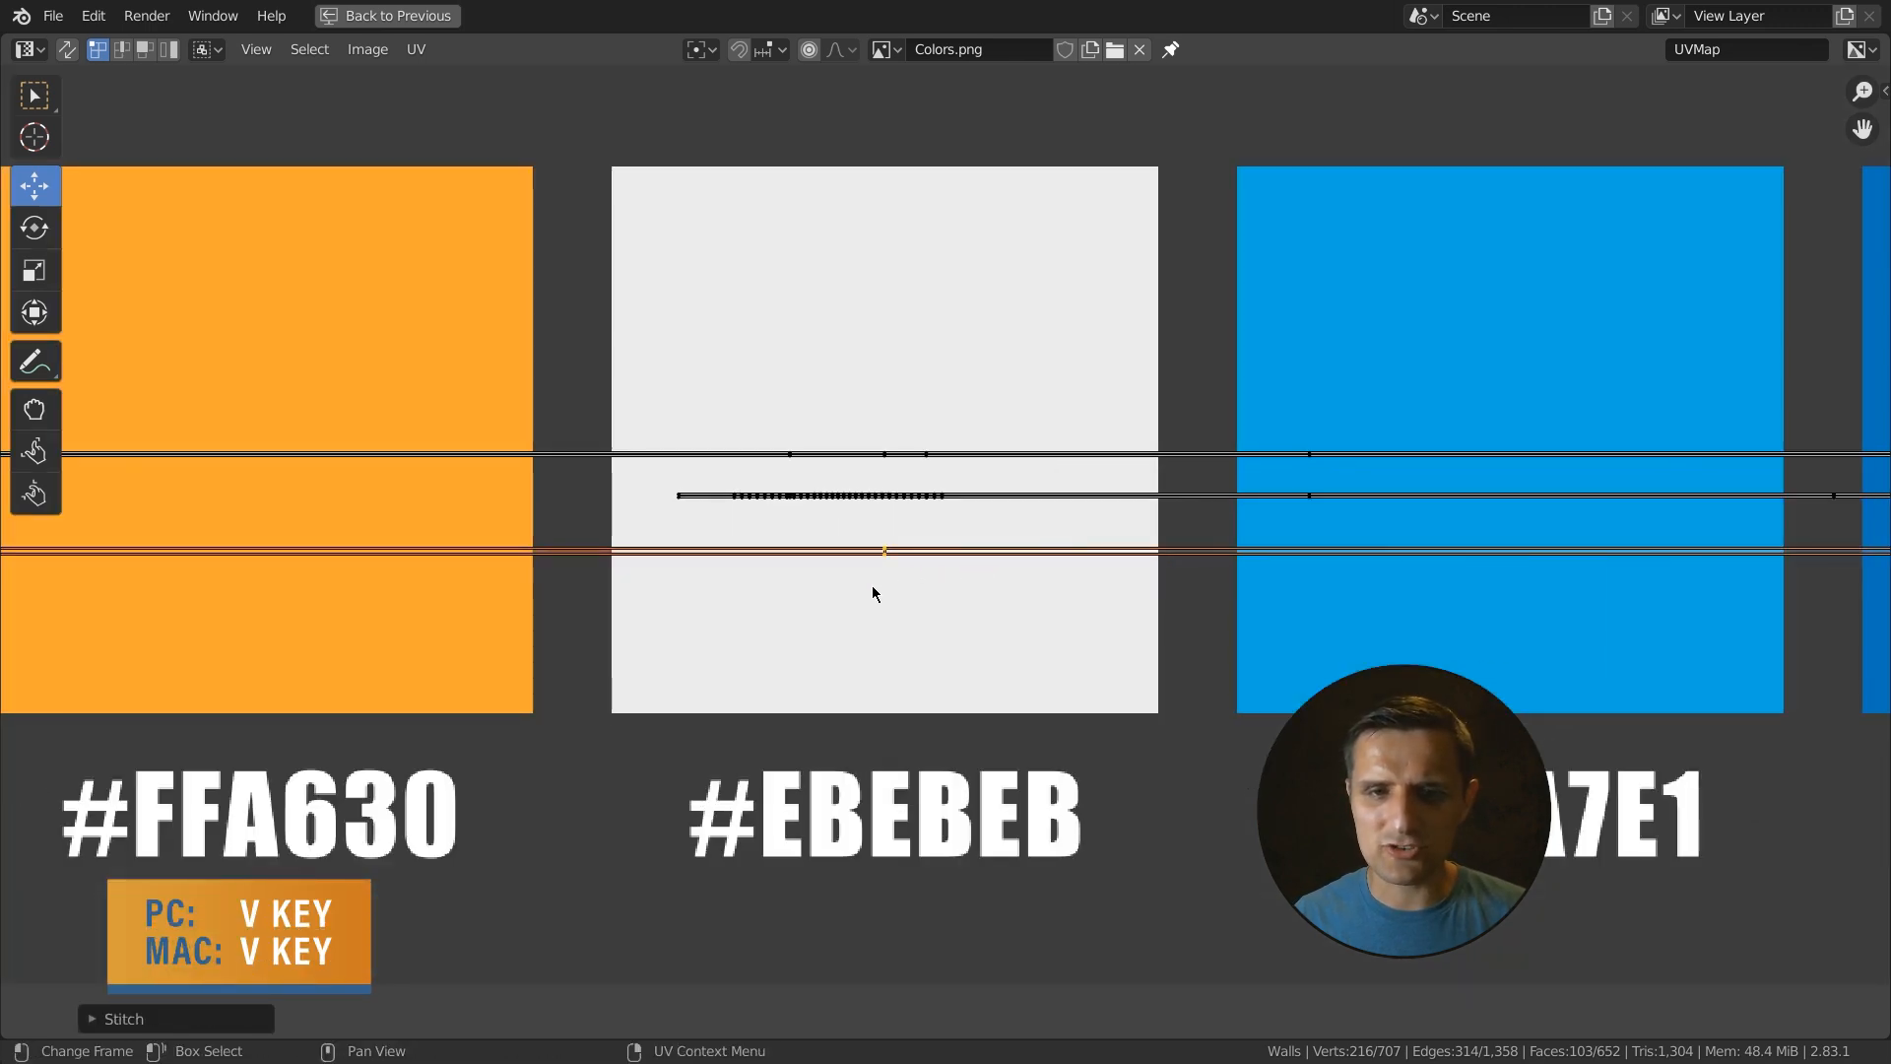
{"action": "scroll", "coordinate": [827, 570], "scroll_direction": "down", "scroll_amount": 3}
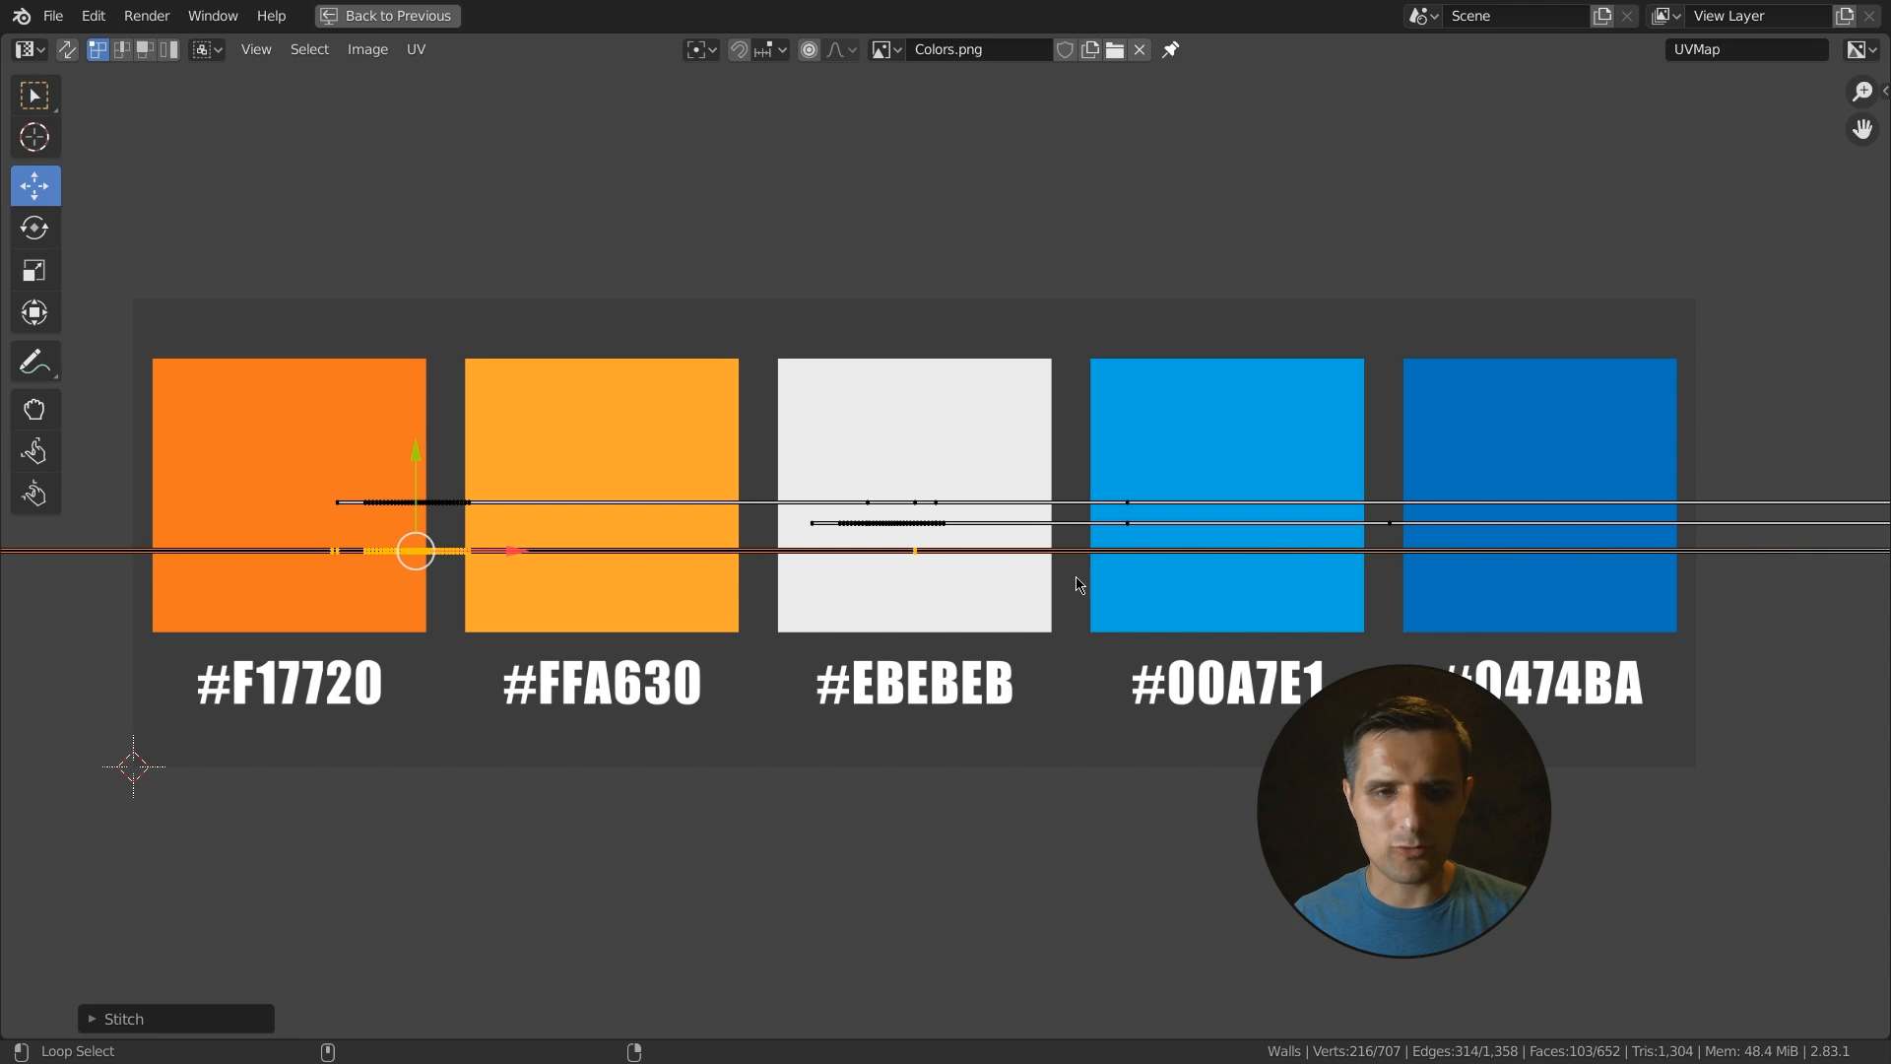
- Box-select the UVs at the strip's end, nudge them slightly upward, and play the animation to check the strip
{"action": "key", "text": "alt+a"}
{"action": "scroll", "coordinate": [984, 576], "scroll_direction": "down", "scroll_amount": 3}
{"action": "middle_click_drag", "start_coordinate": [1625, 541], "coordinate": [1519, 541]}
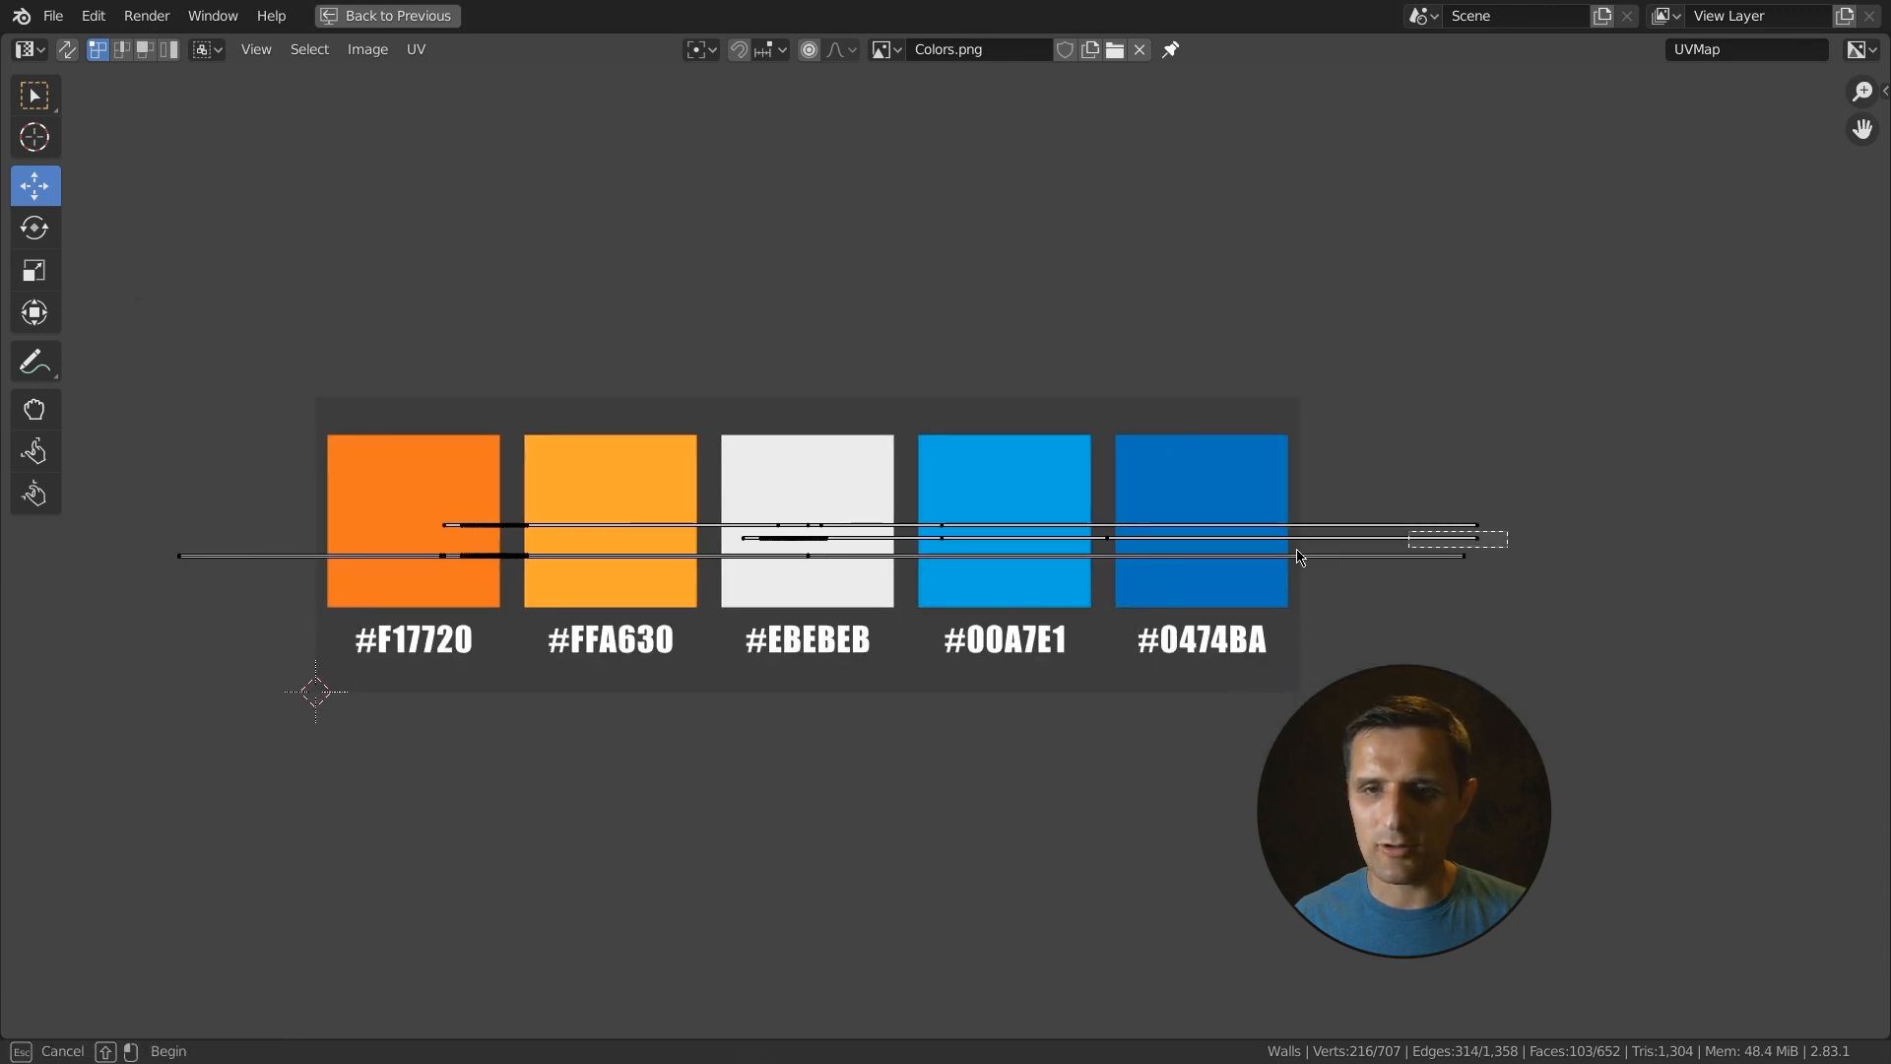
{"action": "key", "text": "ctrl+space"}
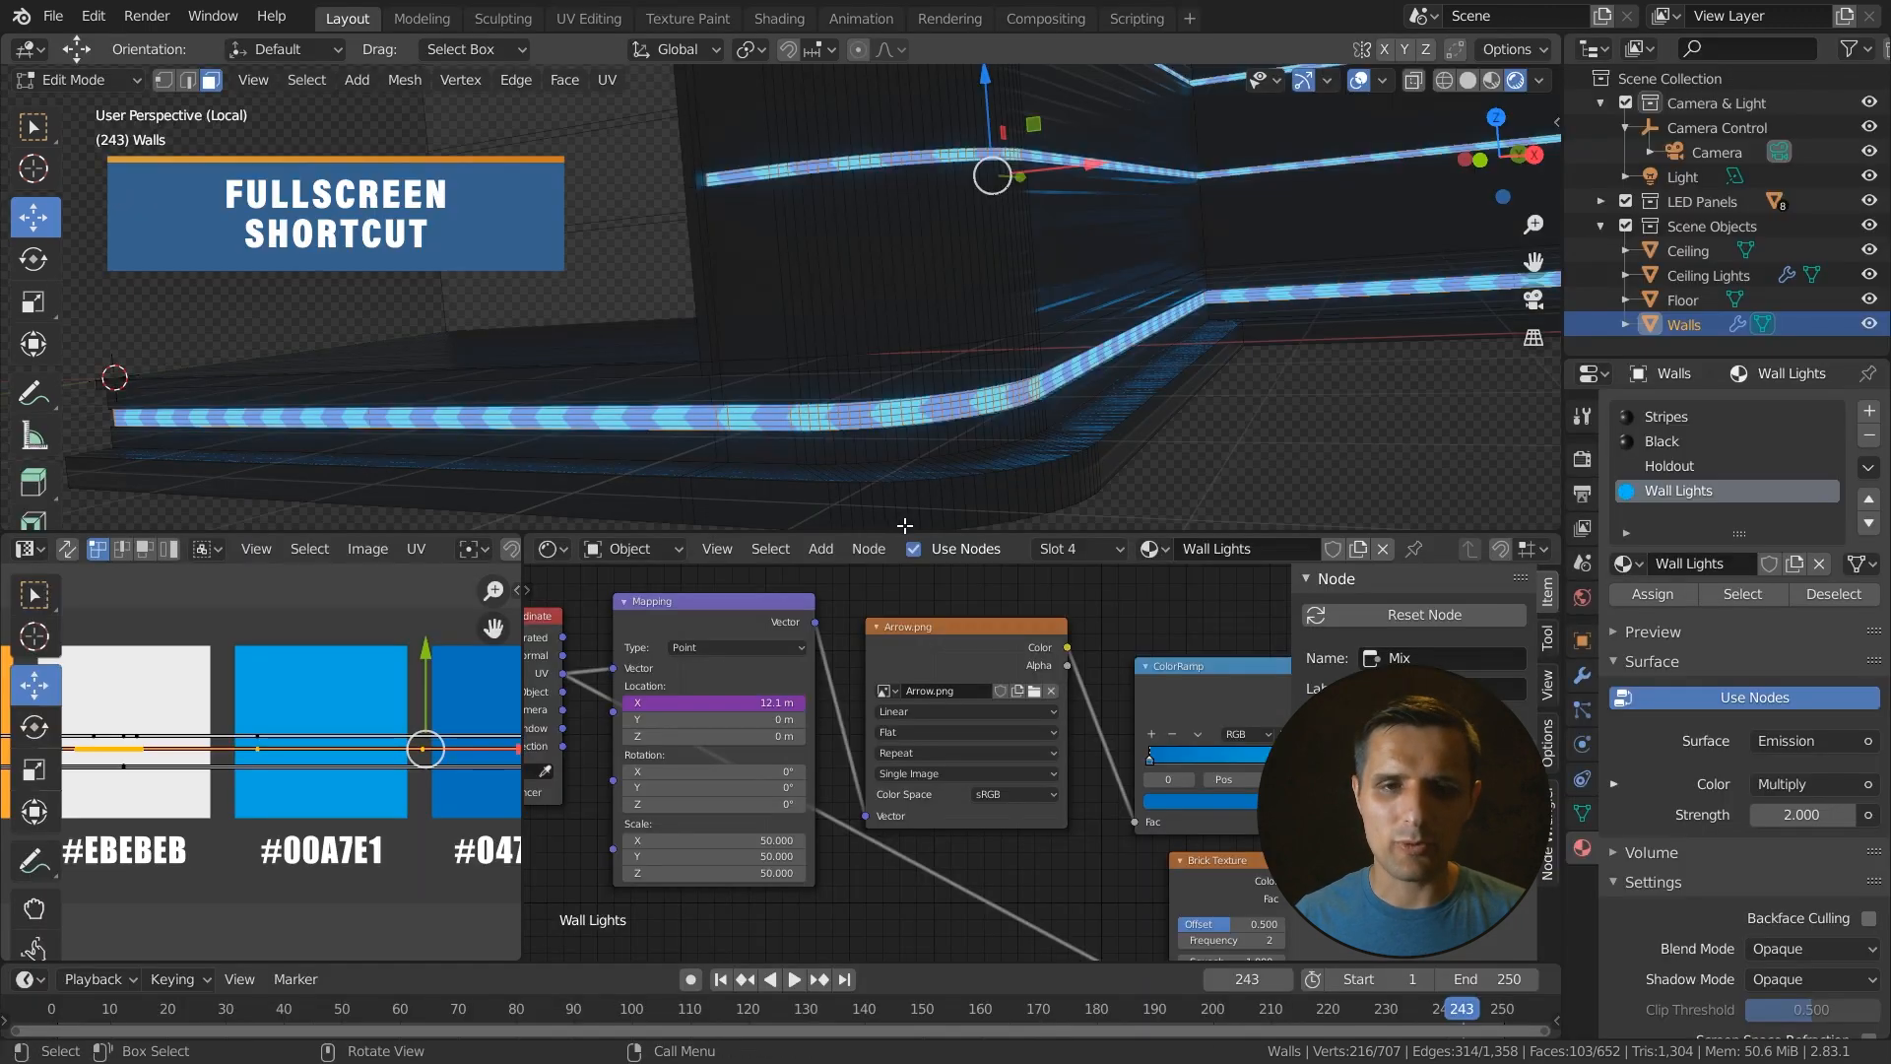
{"action": "middle_click_drag", "start_coordinate": [1036, 339], "coordinate": [962, 275]}
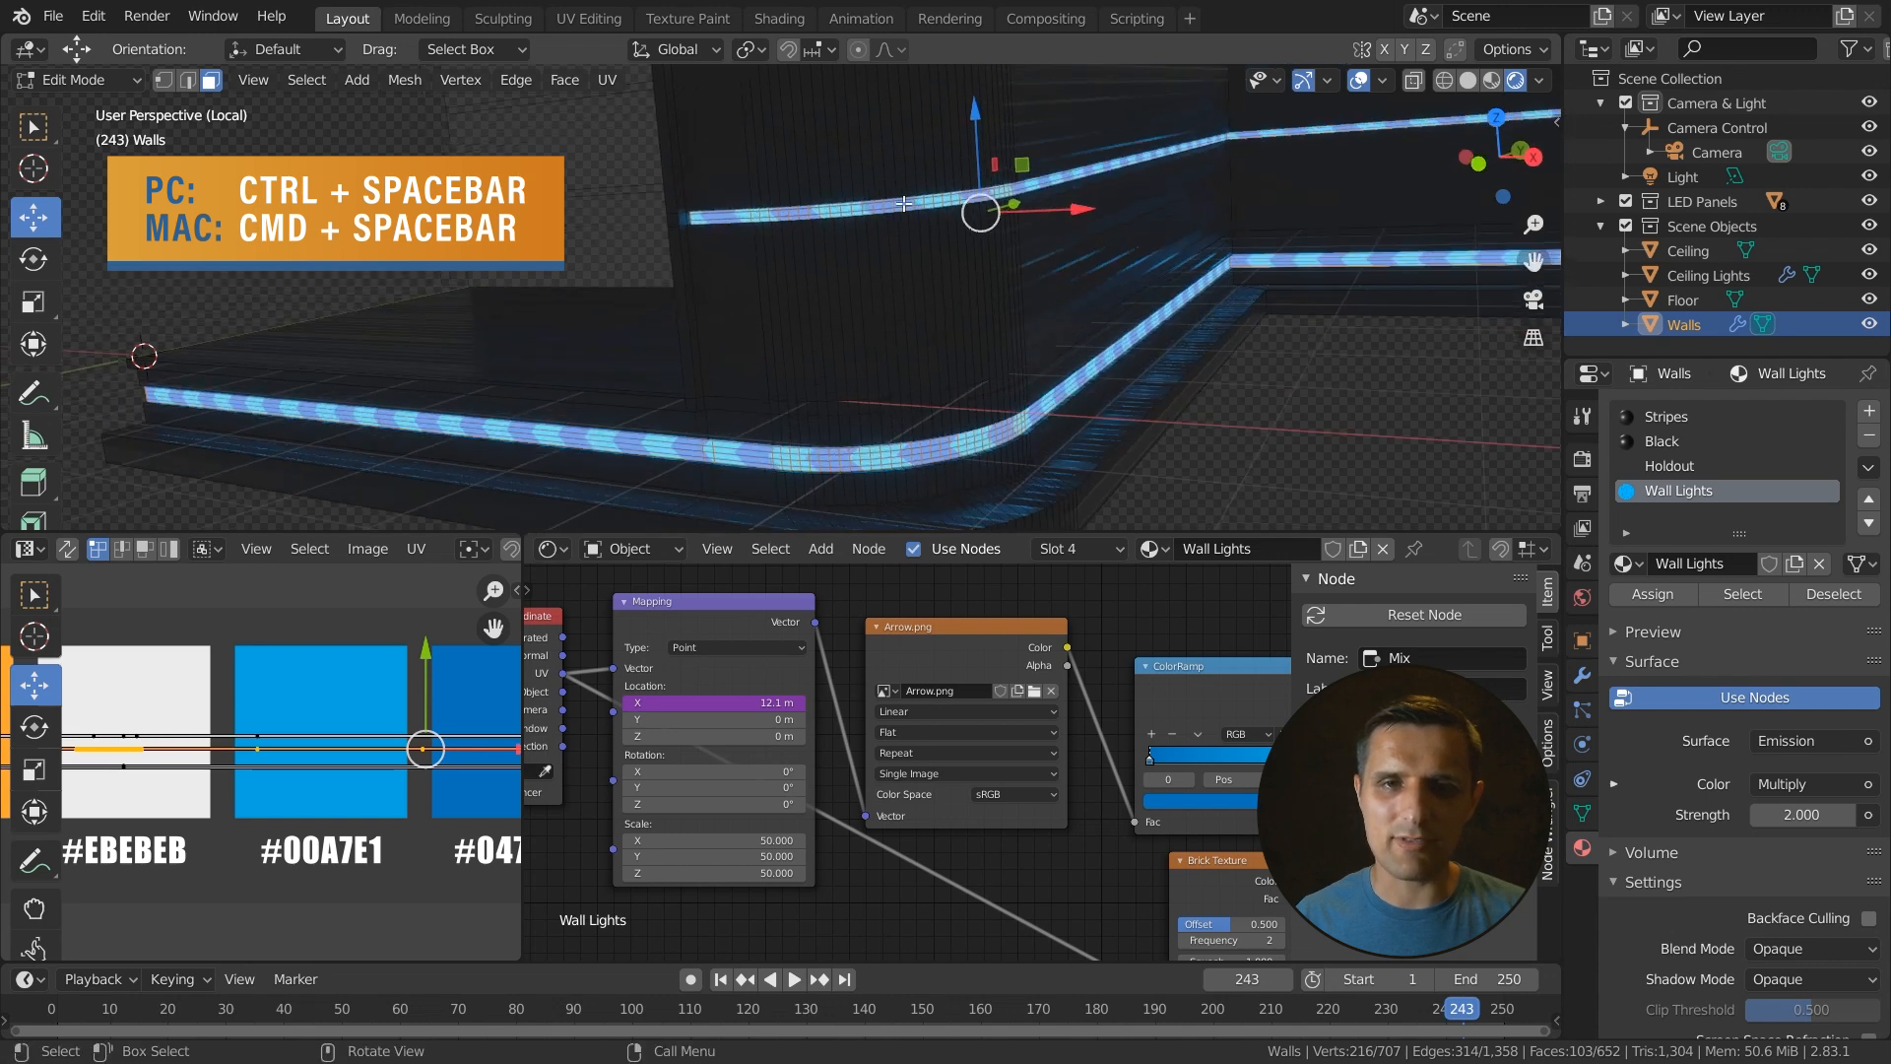
{"action": "scroll", "coordinate": [296, 701], "scroll_direction": "up", "scroll_amount": 3}
{"action": "middle_click_drag", "start_coordinate": [413, 701], "coordinate": [148, 701]}
{"action": "scroll", "coordinate": [333, 701], "scroll_direction": "up", "scroll_amount": 2}
{"action": "scroll", "coordinate": [333, 702], "scroll_direction": "up", "scroll_amount": 4}
{"action": "middle_click_drag", "start_coordinate": [339, 581], "coordinate": [300, 700]}
{"action": "scroll", "coordinate": [300, 700], "scroll_direction": "up", "scroll_amount": 10}
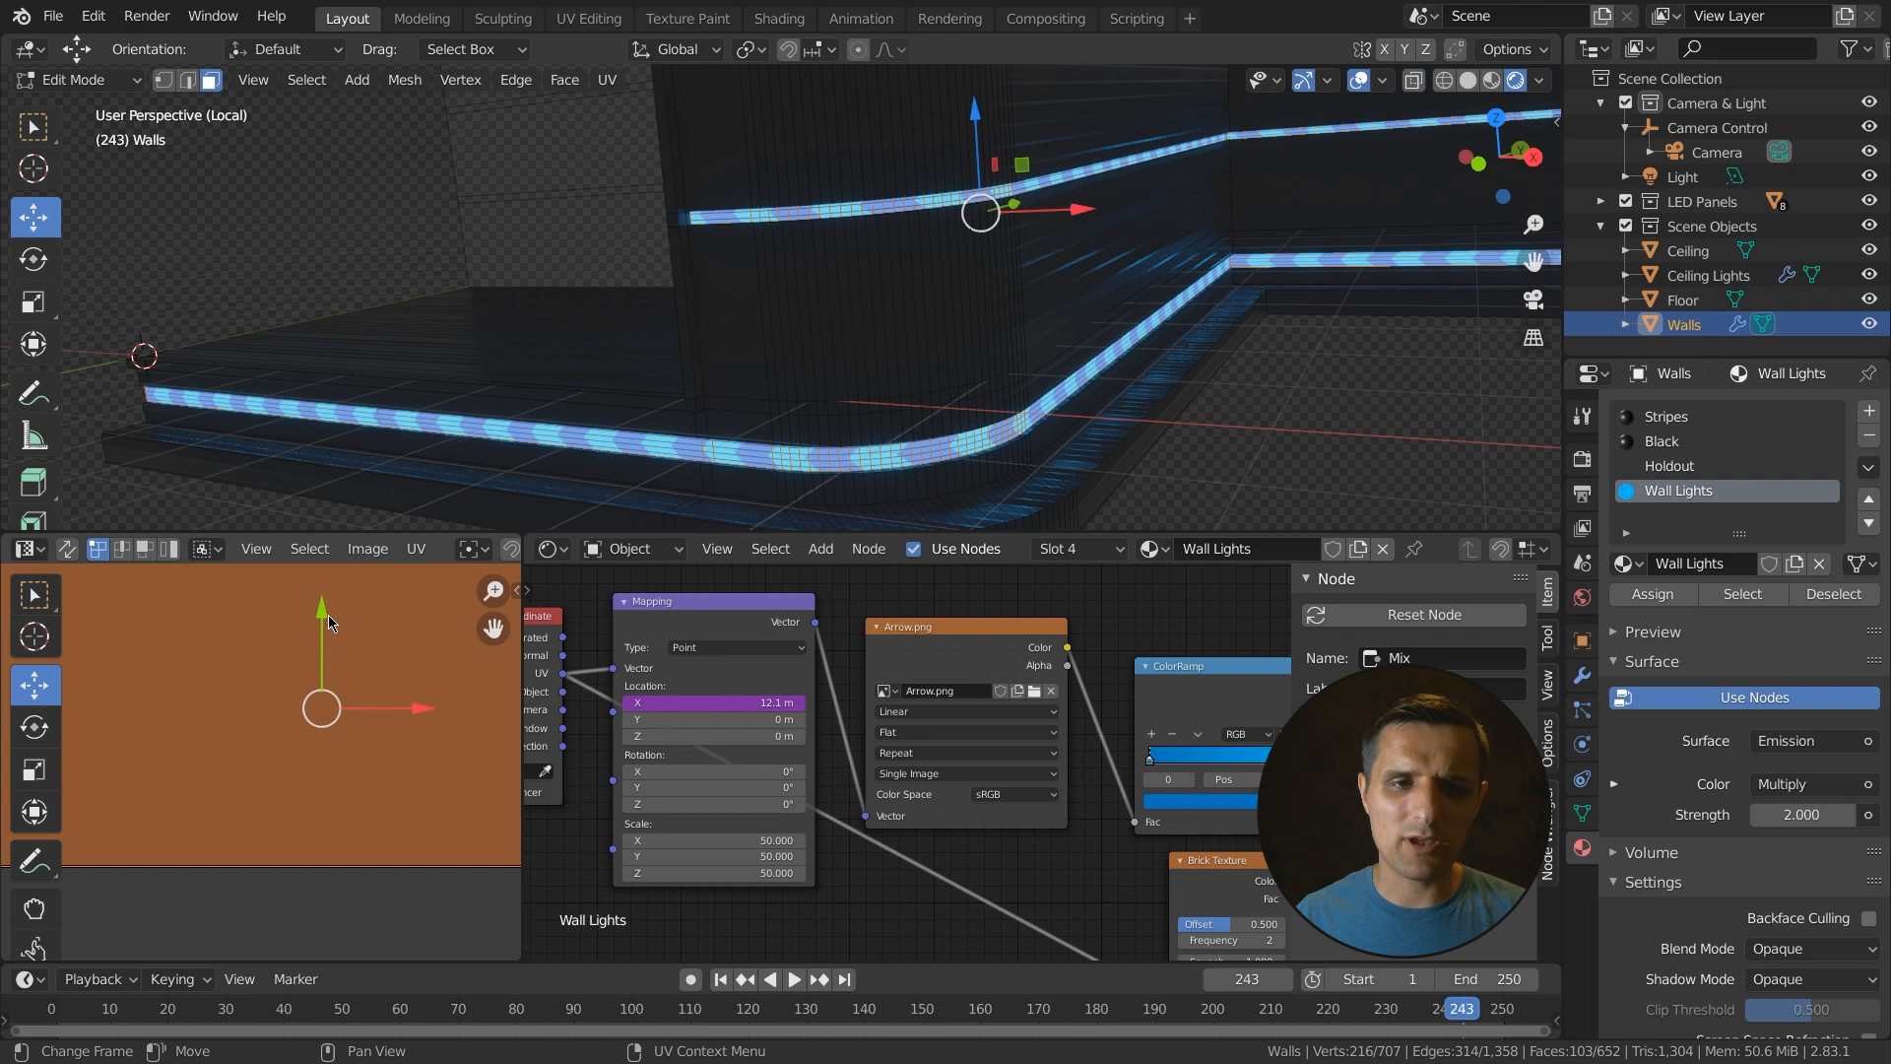
{"action": "middle_click_drag", "start_coordinate": [983, 216], "coordinate": [1001, 305], "text": "shift"}
{"action": "scroll", "coordinate": [1000, 307], "scroll_direction": "up", "scroll_amount": 7}
{"action": "left_click_drag", "start_coordinate": [320, 609], "coordinate": [321, 555]}
{"action": "middle_click_drag", "start_coordinate": [860, 319], "coordinate": [870, 304]}
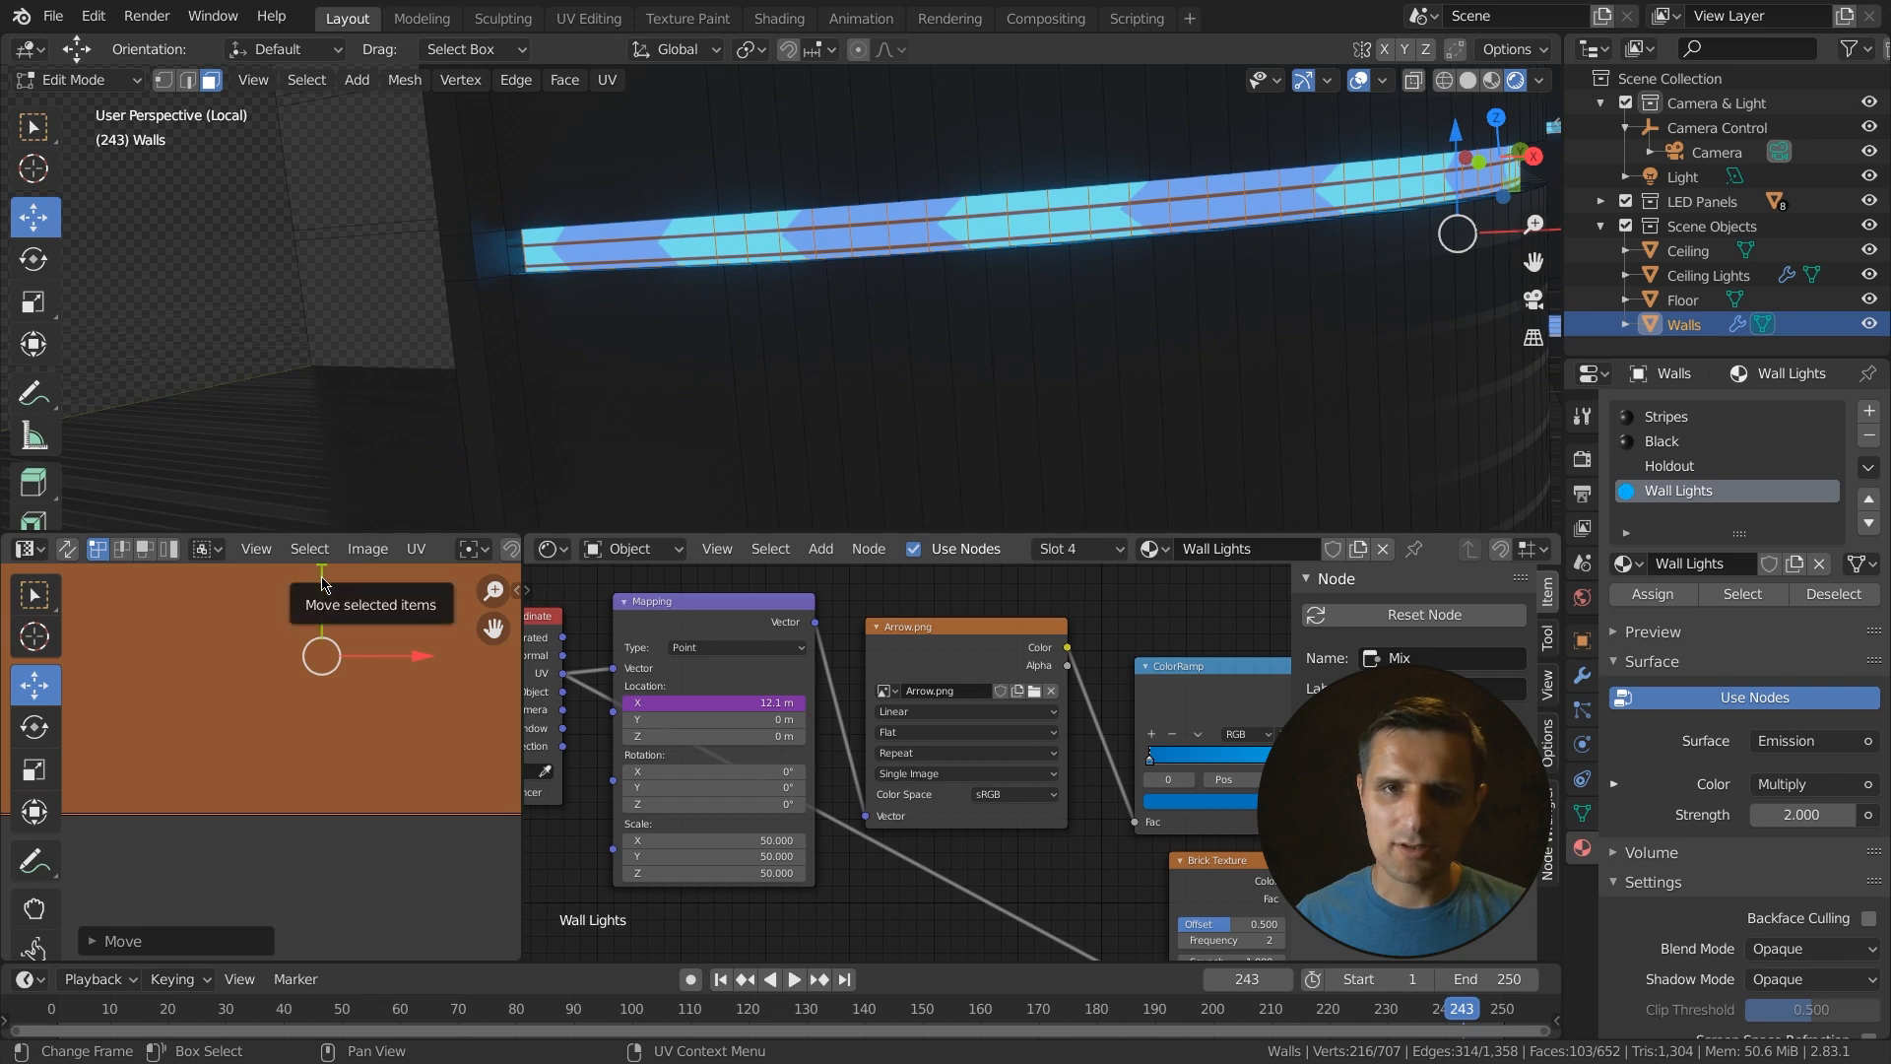
{"action": "key", "text": "space"}
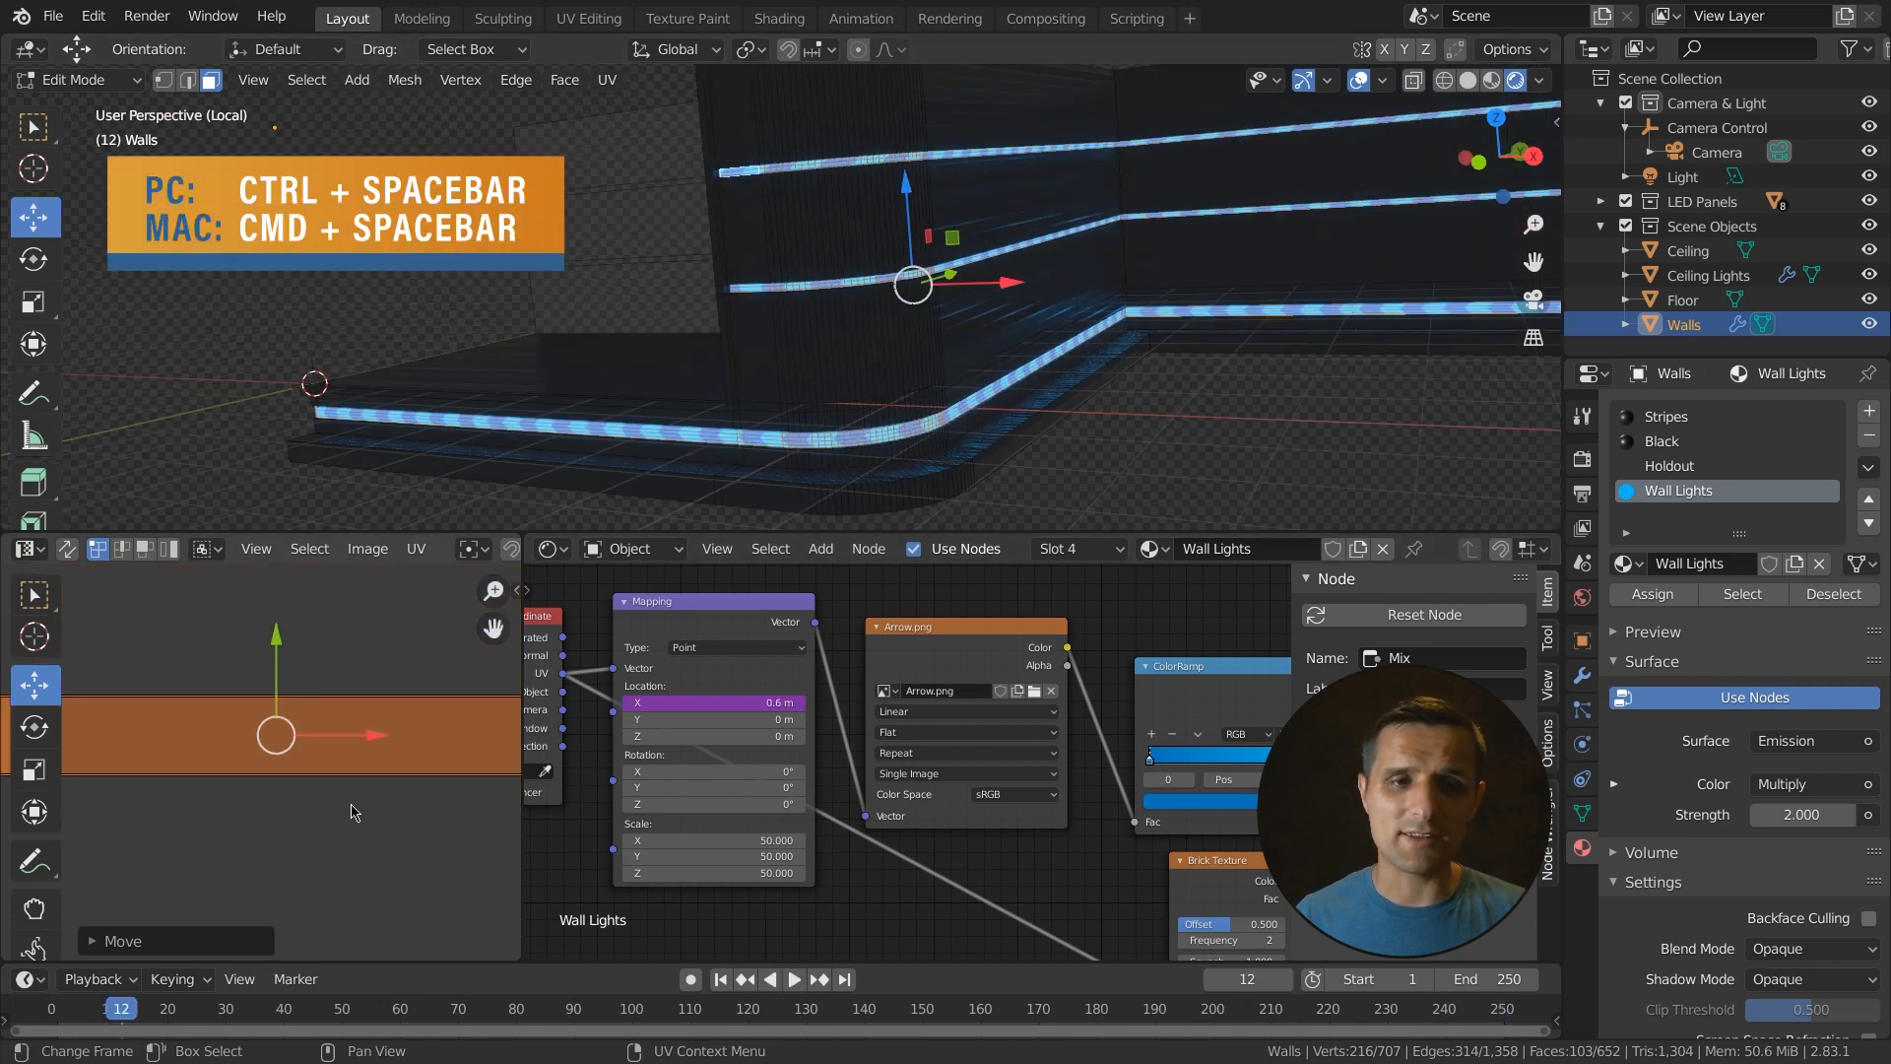
- Box-select the upper strip's UVs across the palette and move them slightly along Y
{"action": "key", "text": "ctrl+space"}
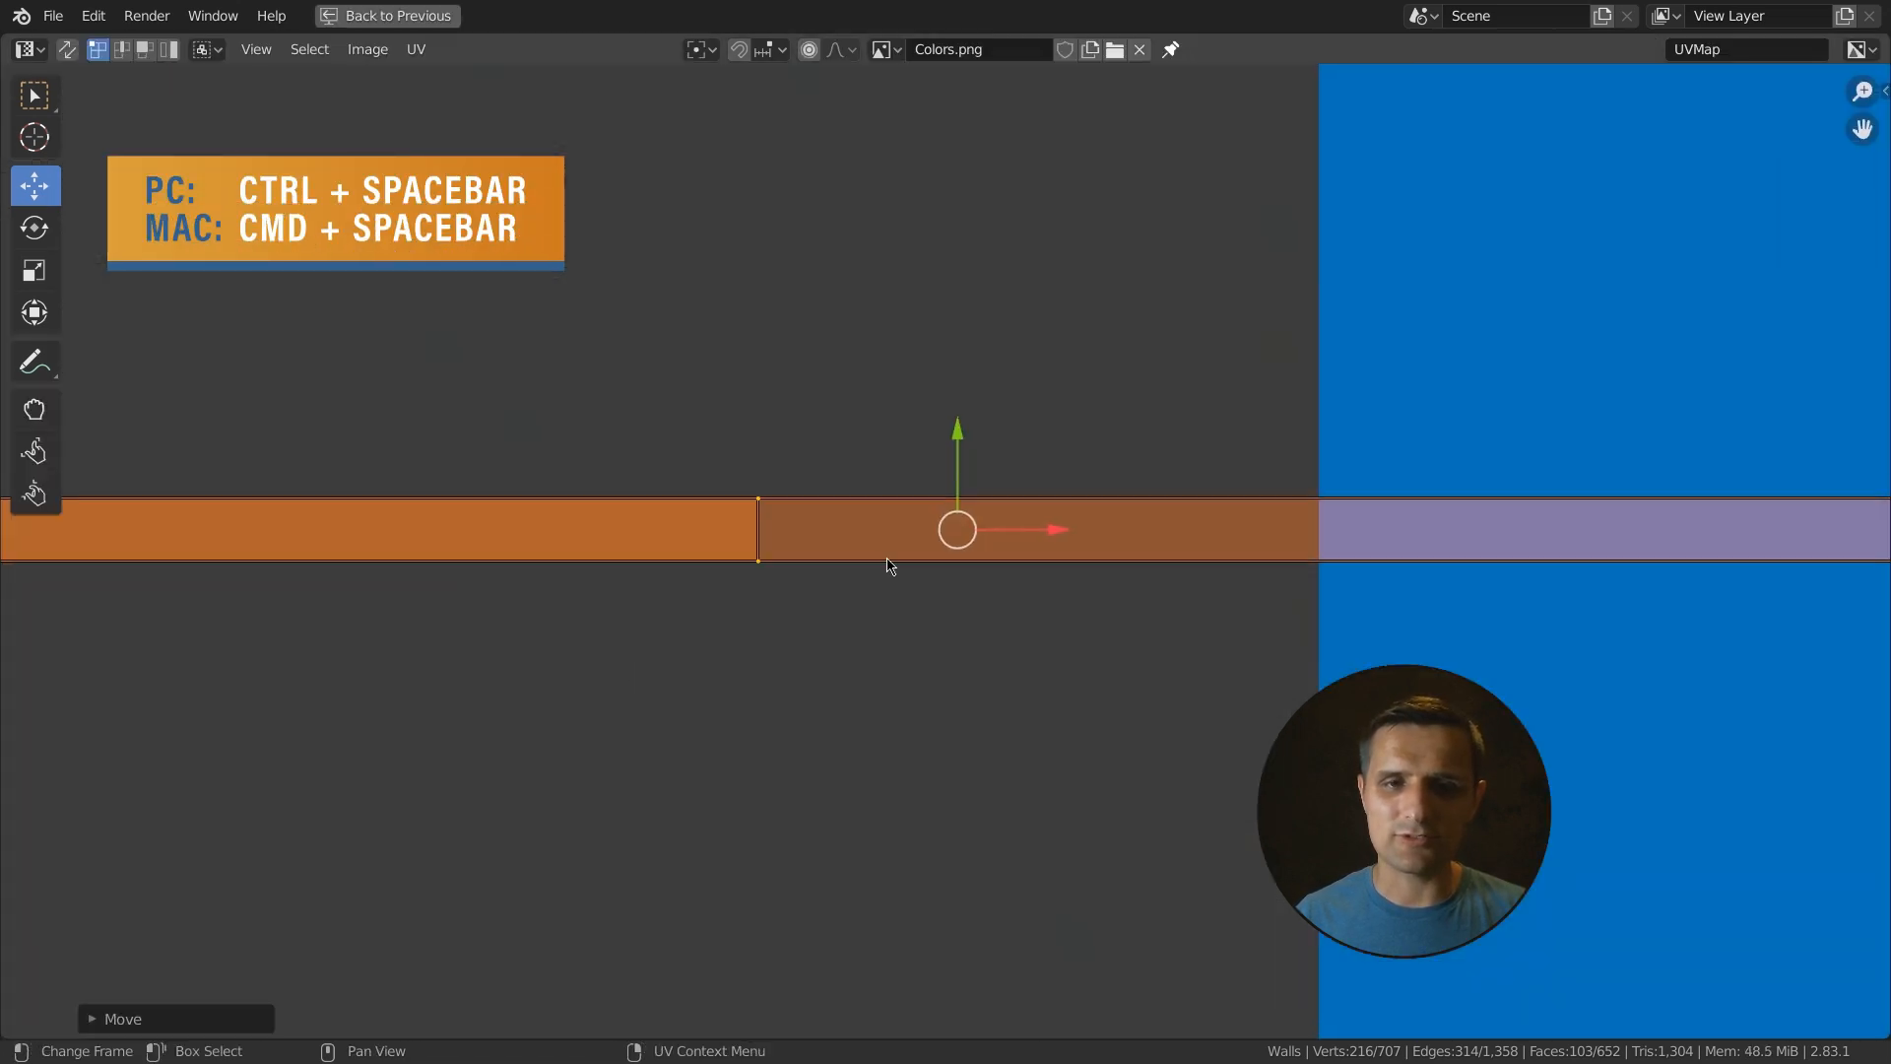
{"action": "scroll", "coordinate": [879, 565], "scroll_direction": "down", "scroll_amount": 6}
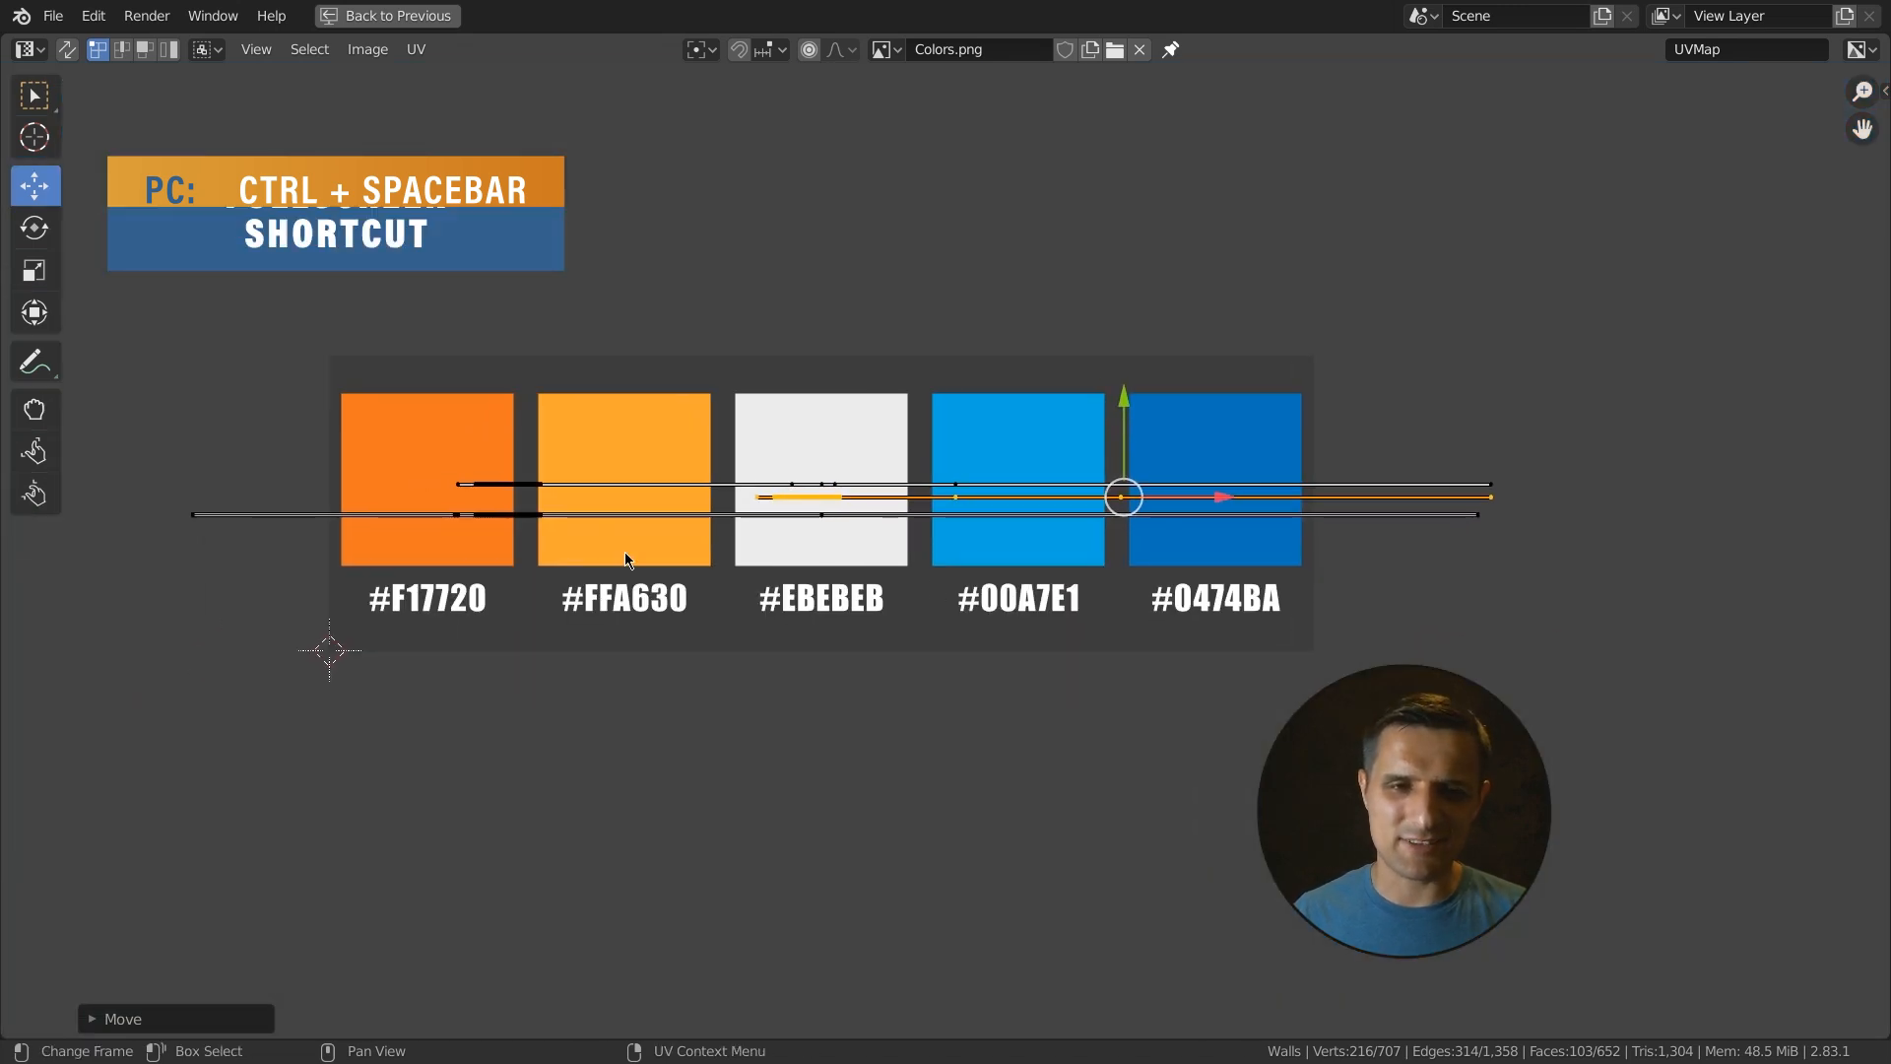
{"action": "left_click_drag", "start_coordinate": [451, 427], "coordinate": [1509, 502]}
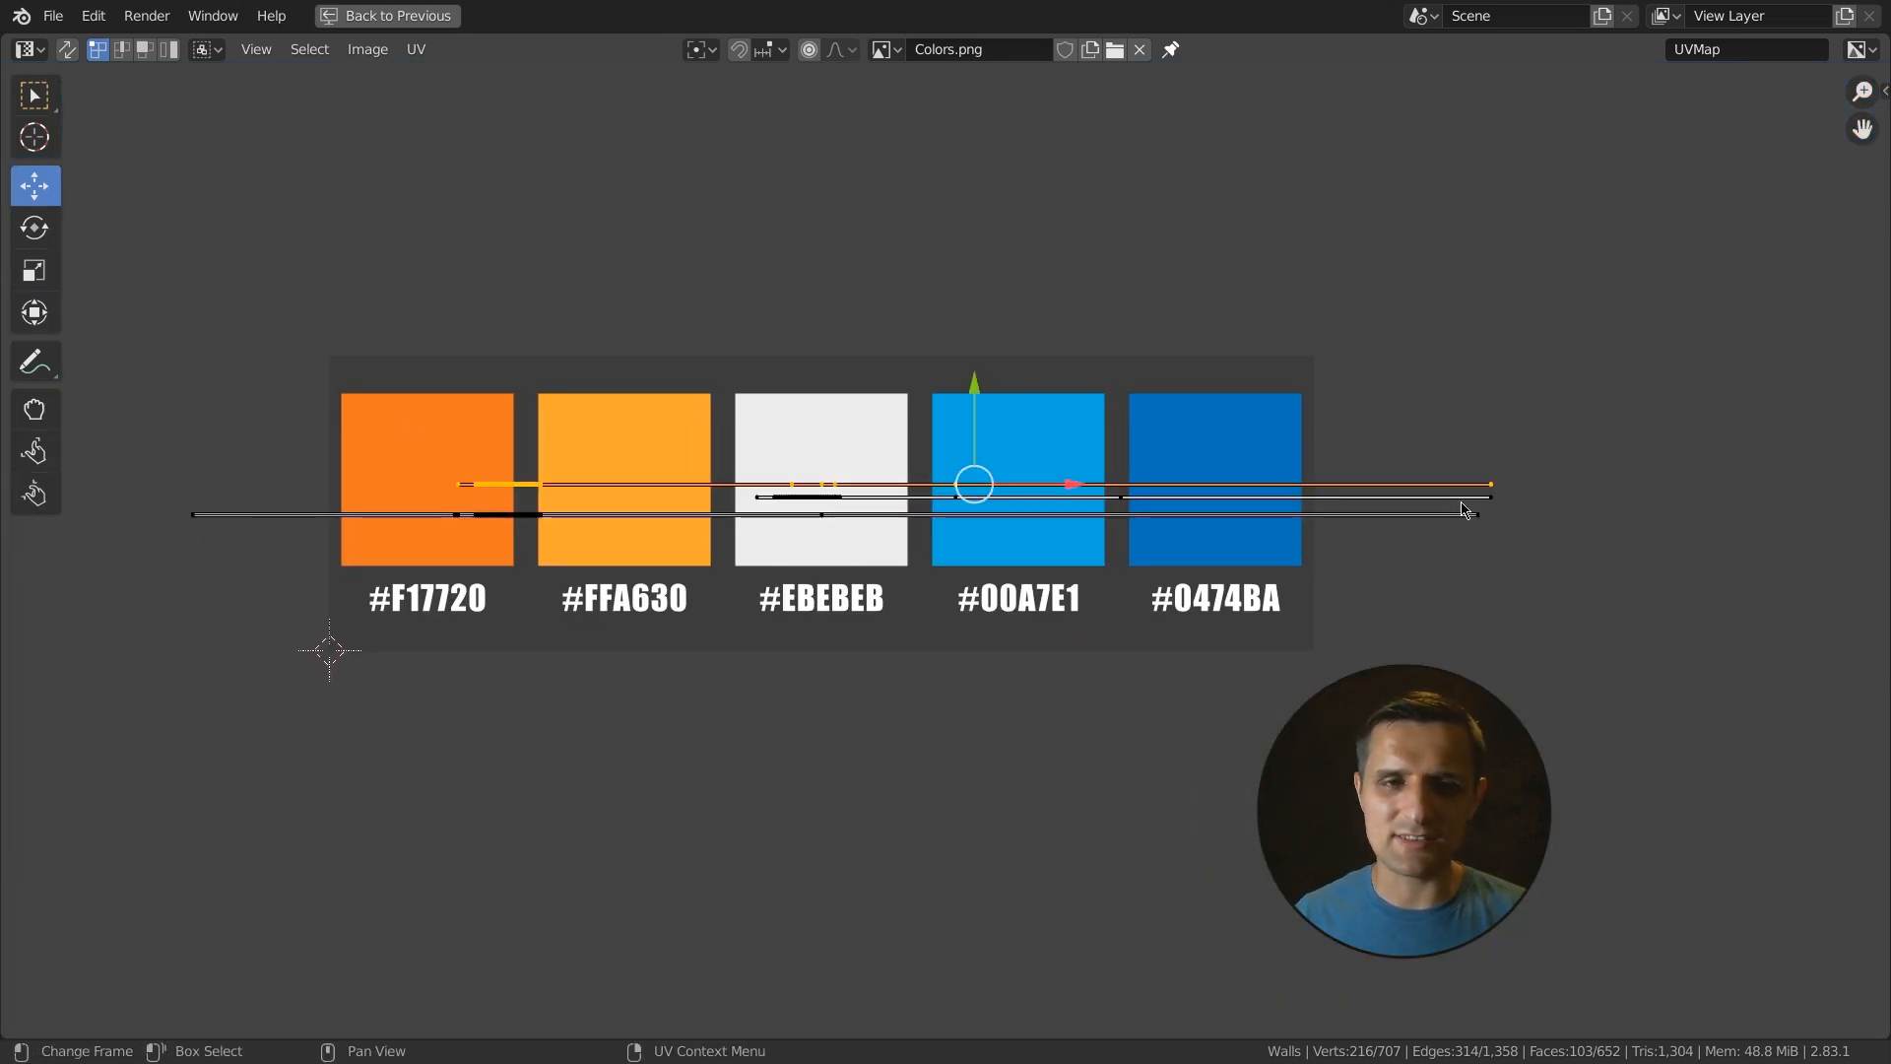
{"action": "key", "text": "ctrl+space"}
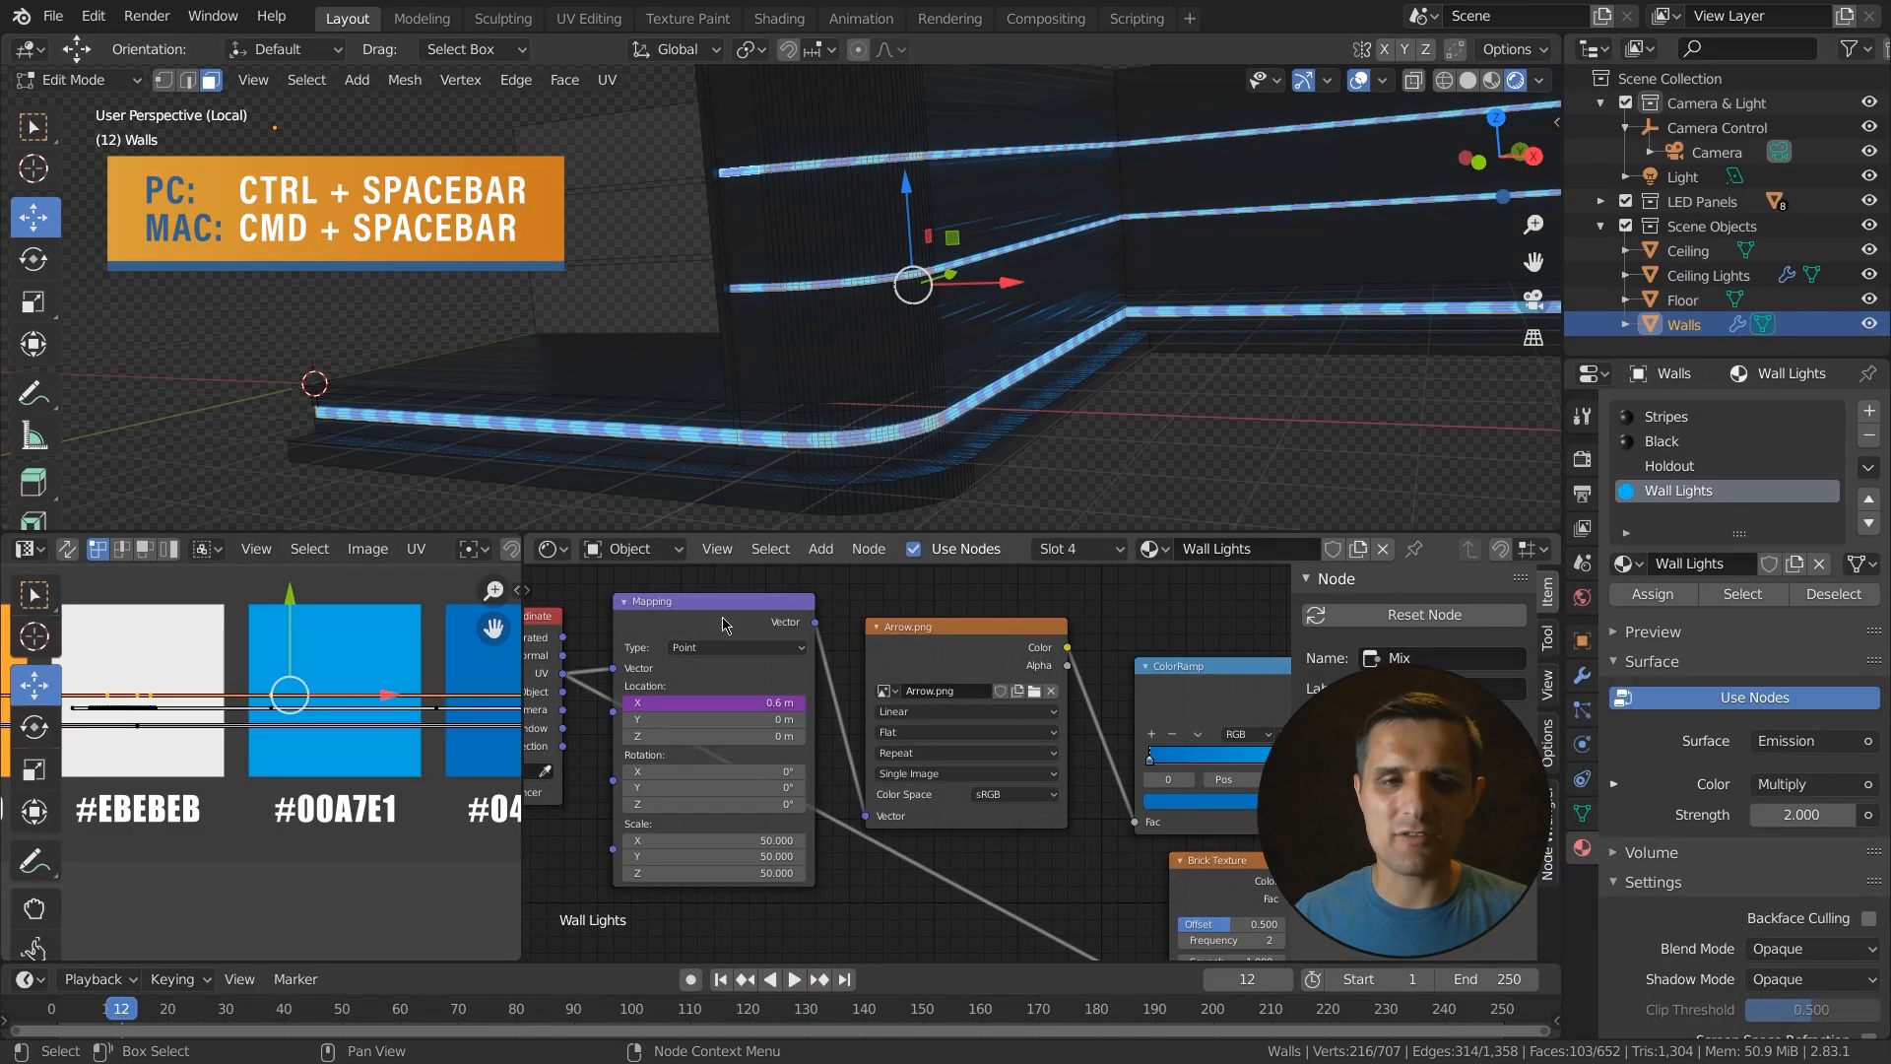
{"action": "scroll", "coordinate": [323, 783], "scroll_direction": "up", "scroll_amount": 8}
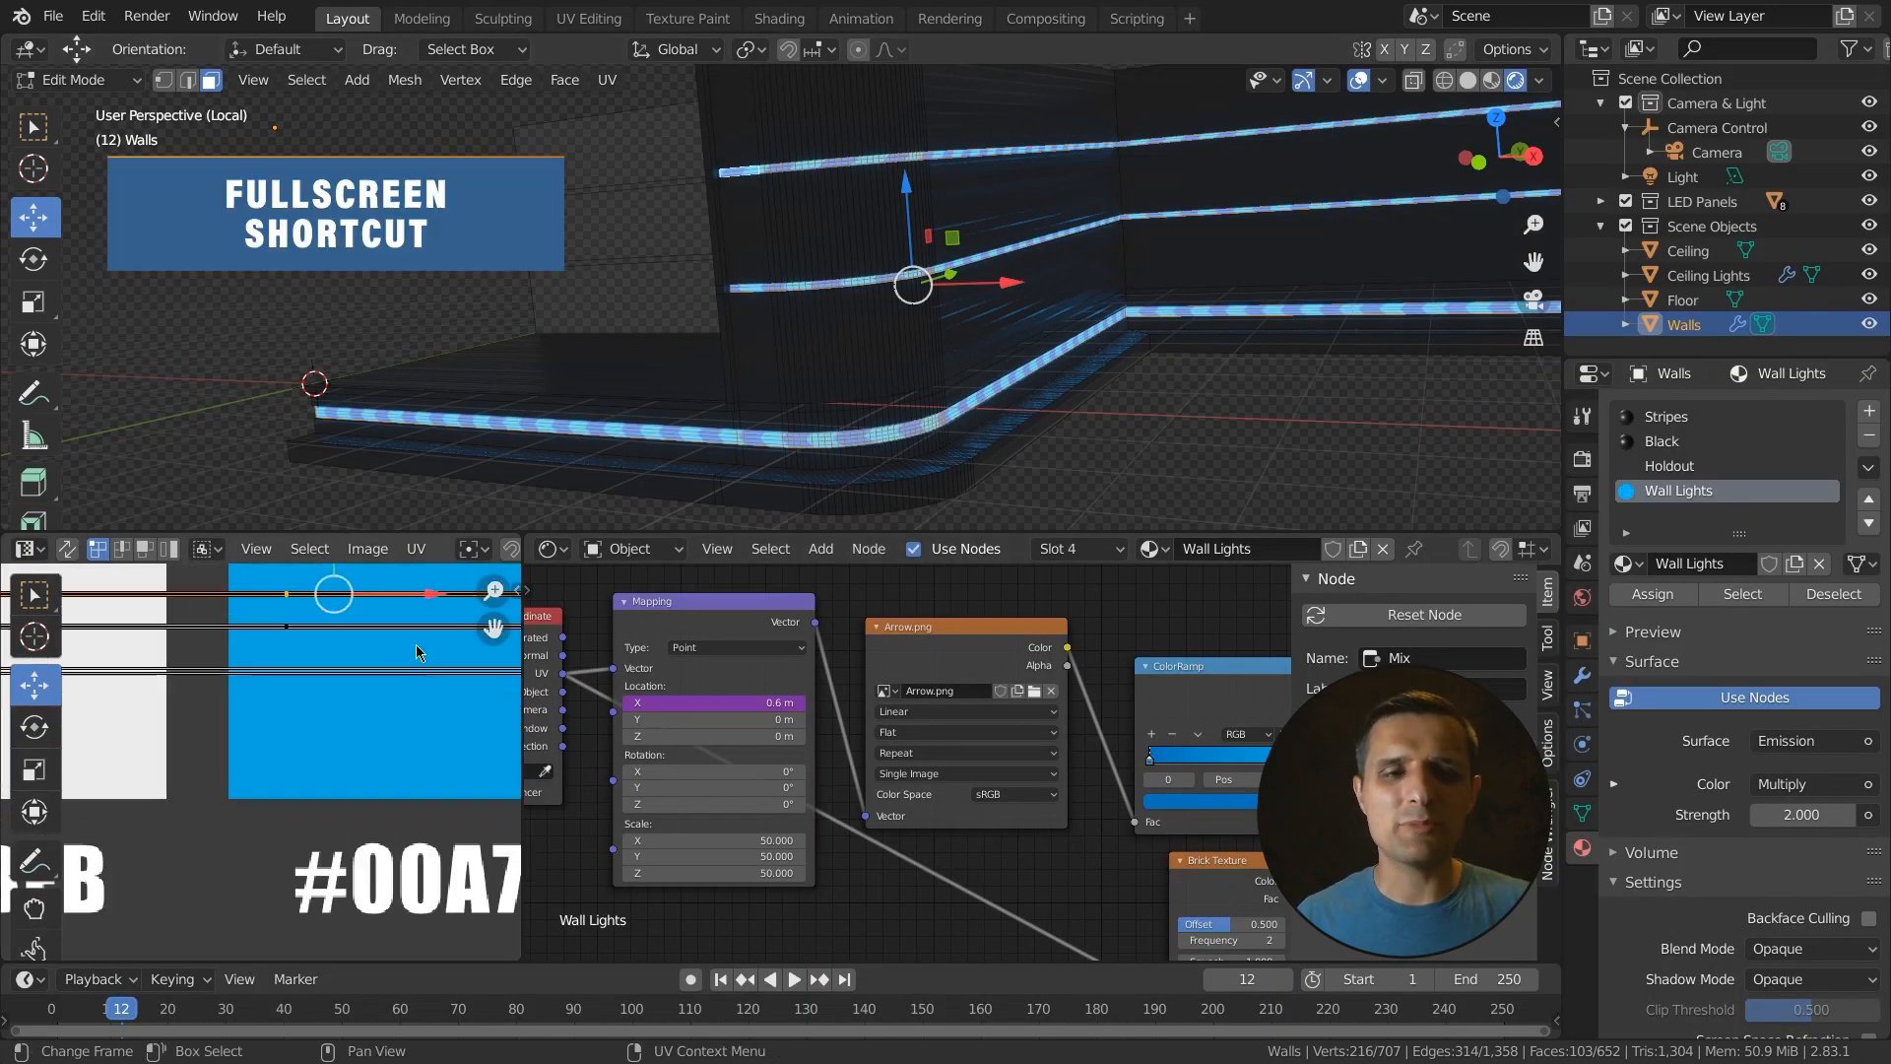
{"action": "middle_click_drag", "start_coordinate": [406, 823], "coordinate": [270, 746]}
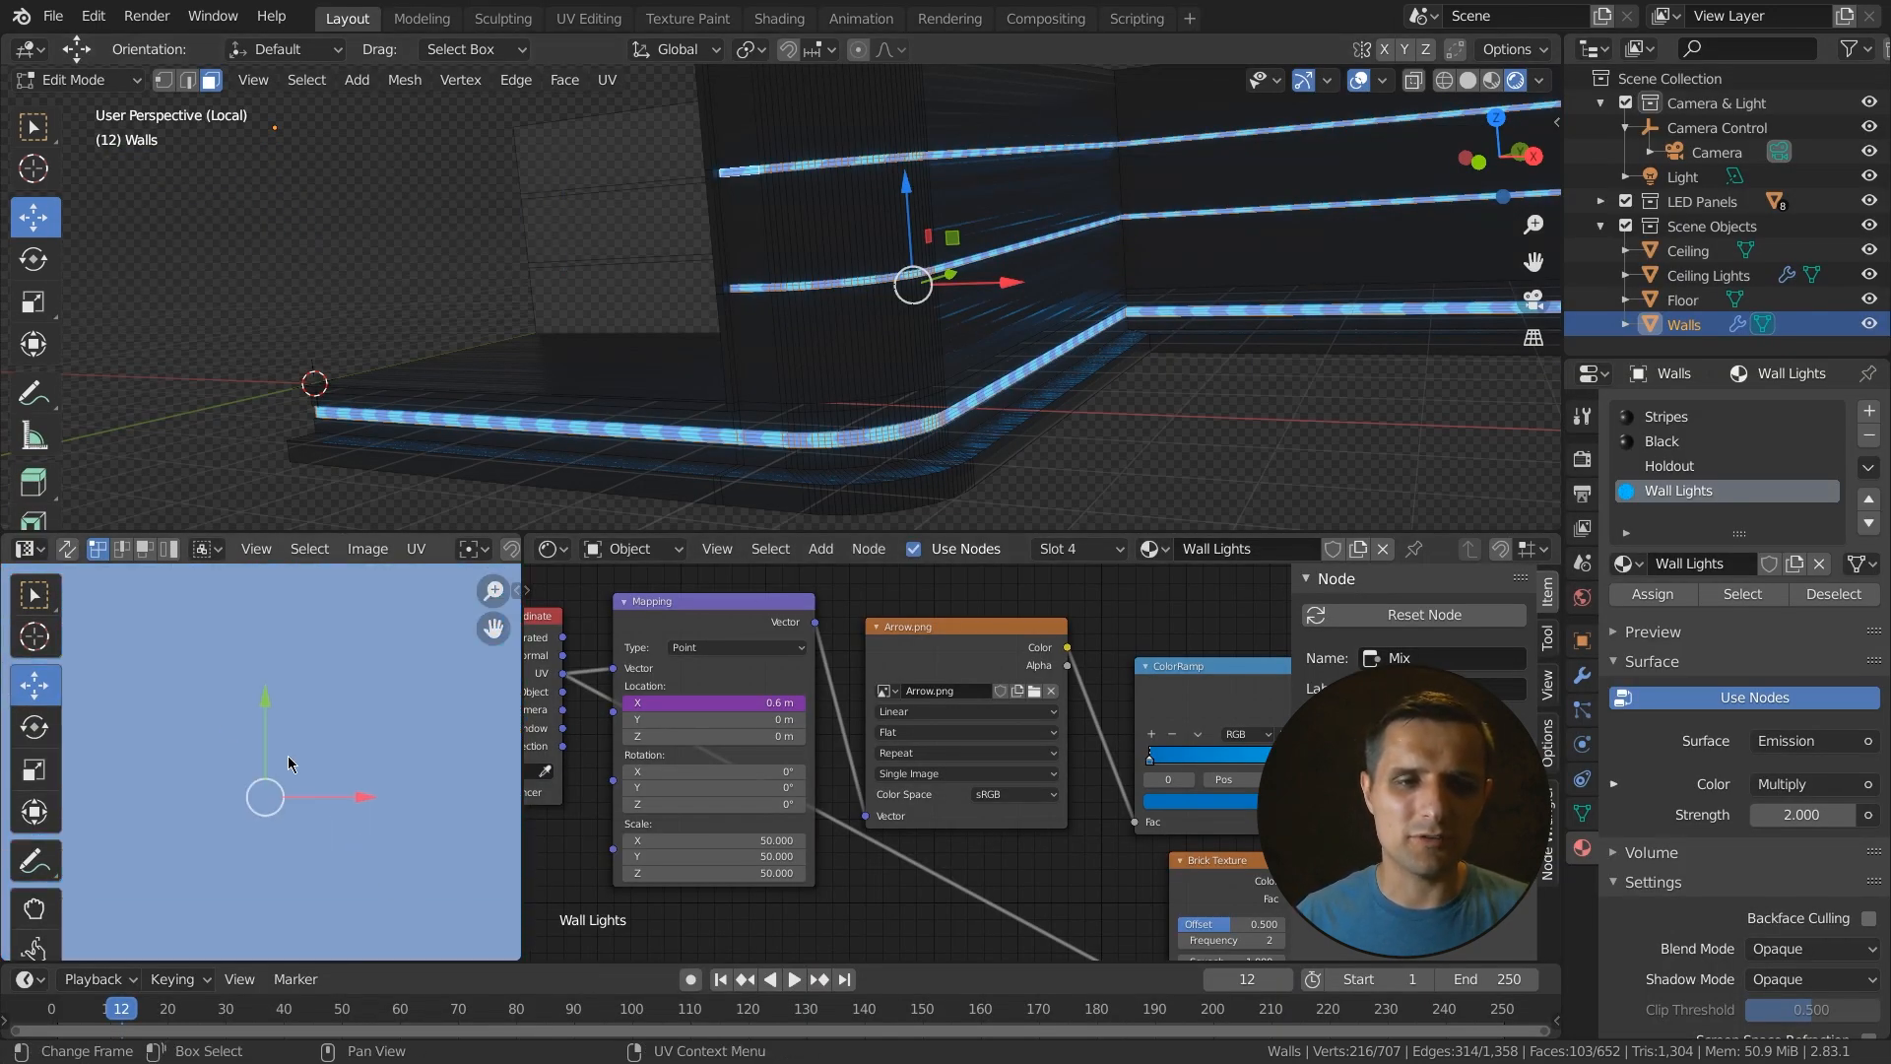
{"action": "middle_click_drag", "start_coordinate": [922, 140], "coordinate": [970, 304], "text": "shift"}
{"action": "scroll", "coordinate": [928, 233], "scroll_direction": "up", "scroll_amount": 5}
{"action": "scroll", "coordinate": [1009, 375], "scroll_direction": "up", "scroll_amount": 5}
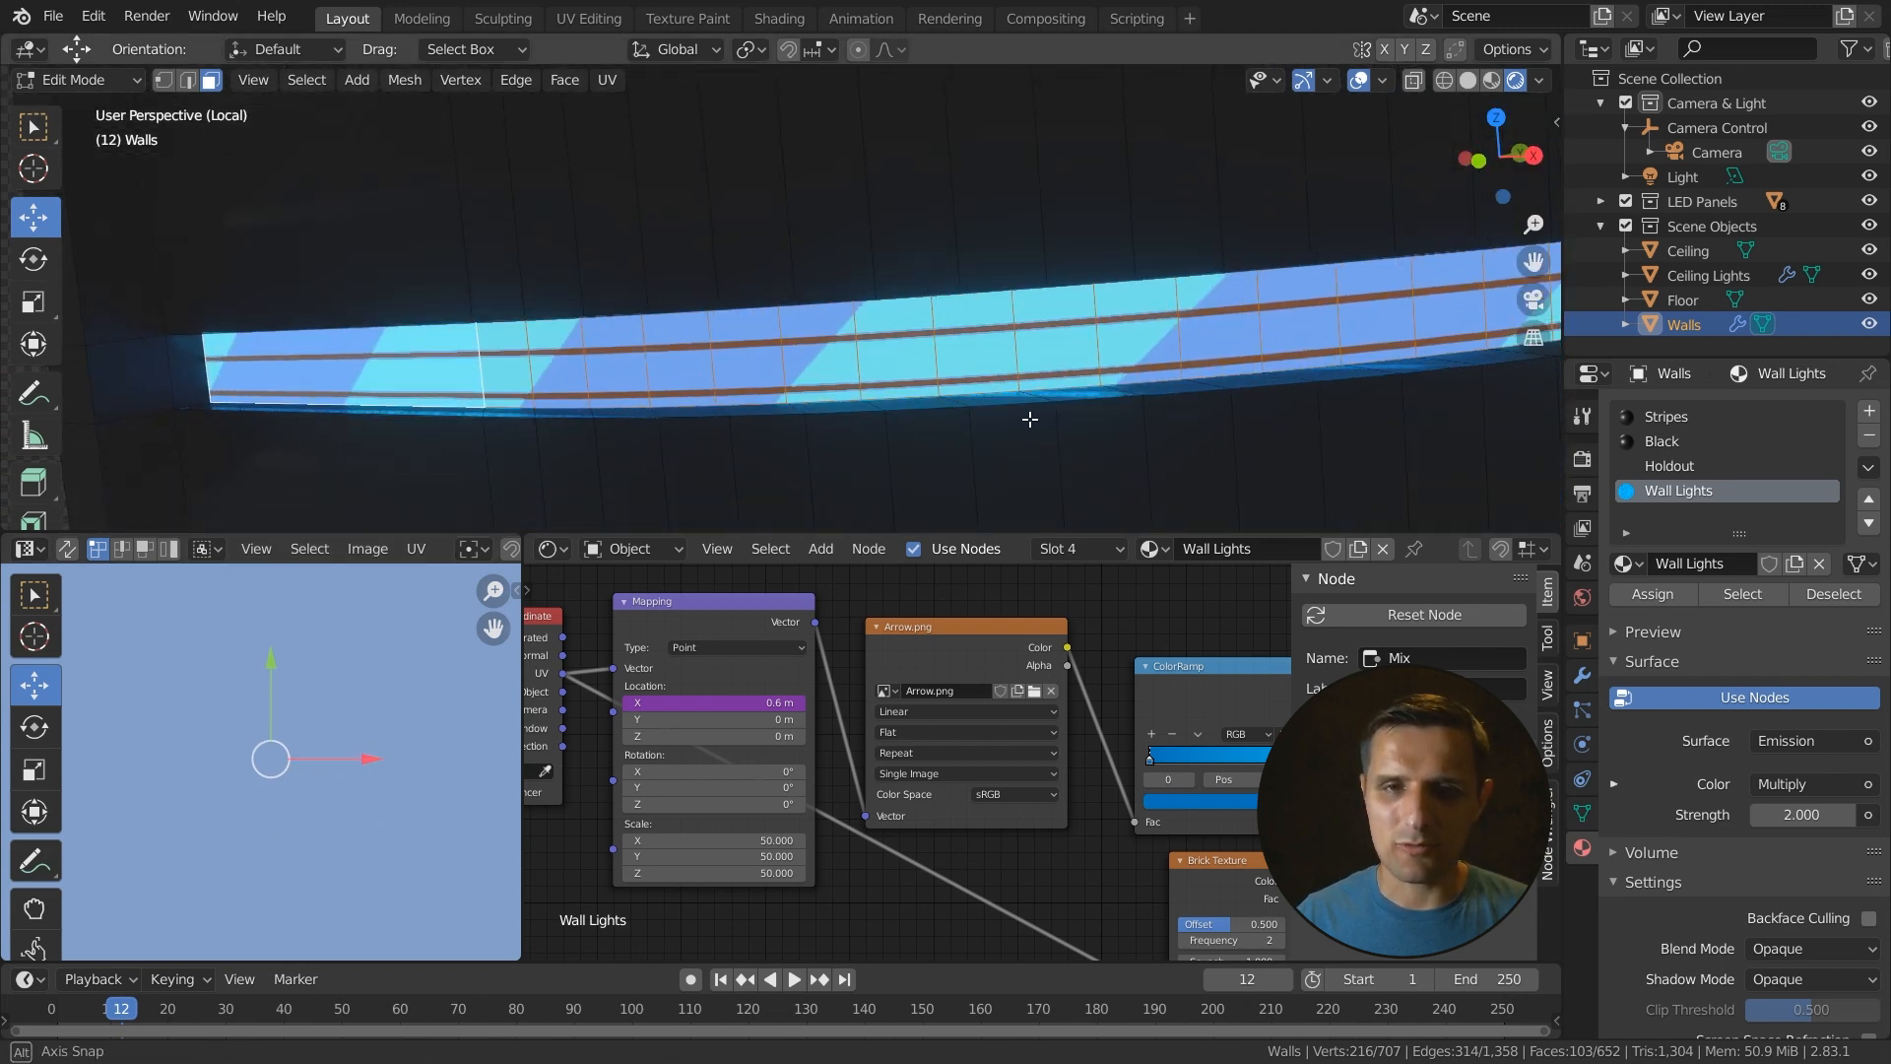
{"action": "left_click_drag", "start_coordinate": [269, 665], "coordinate": [316, 756]}
{"action": "key", "text": "g"}
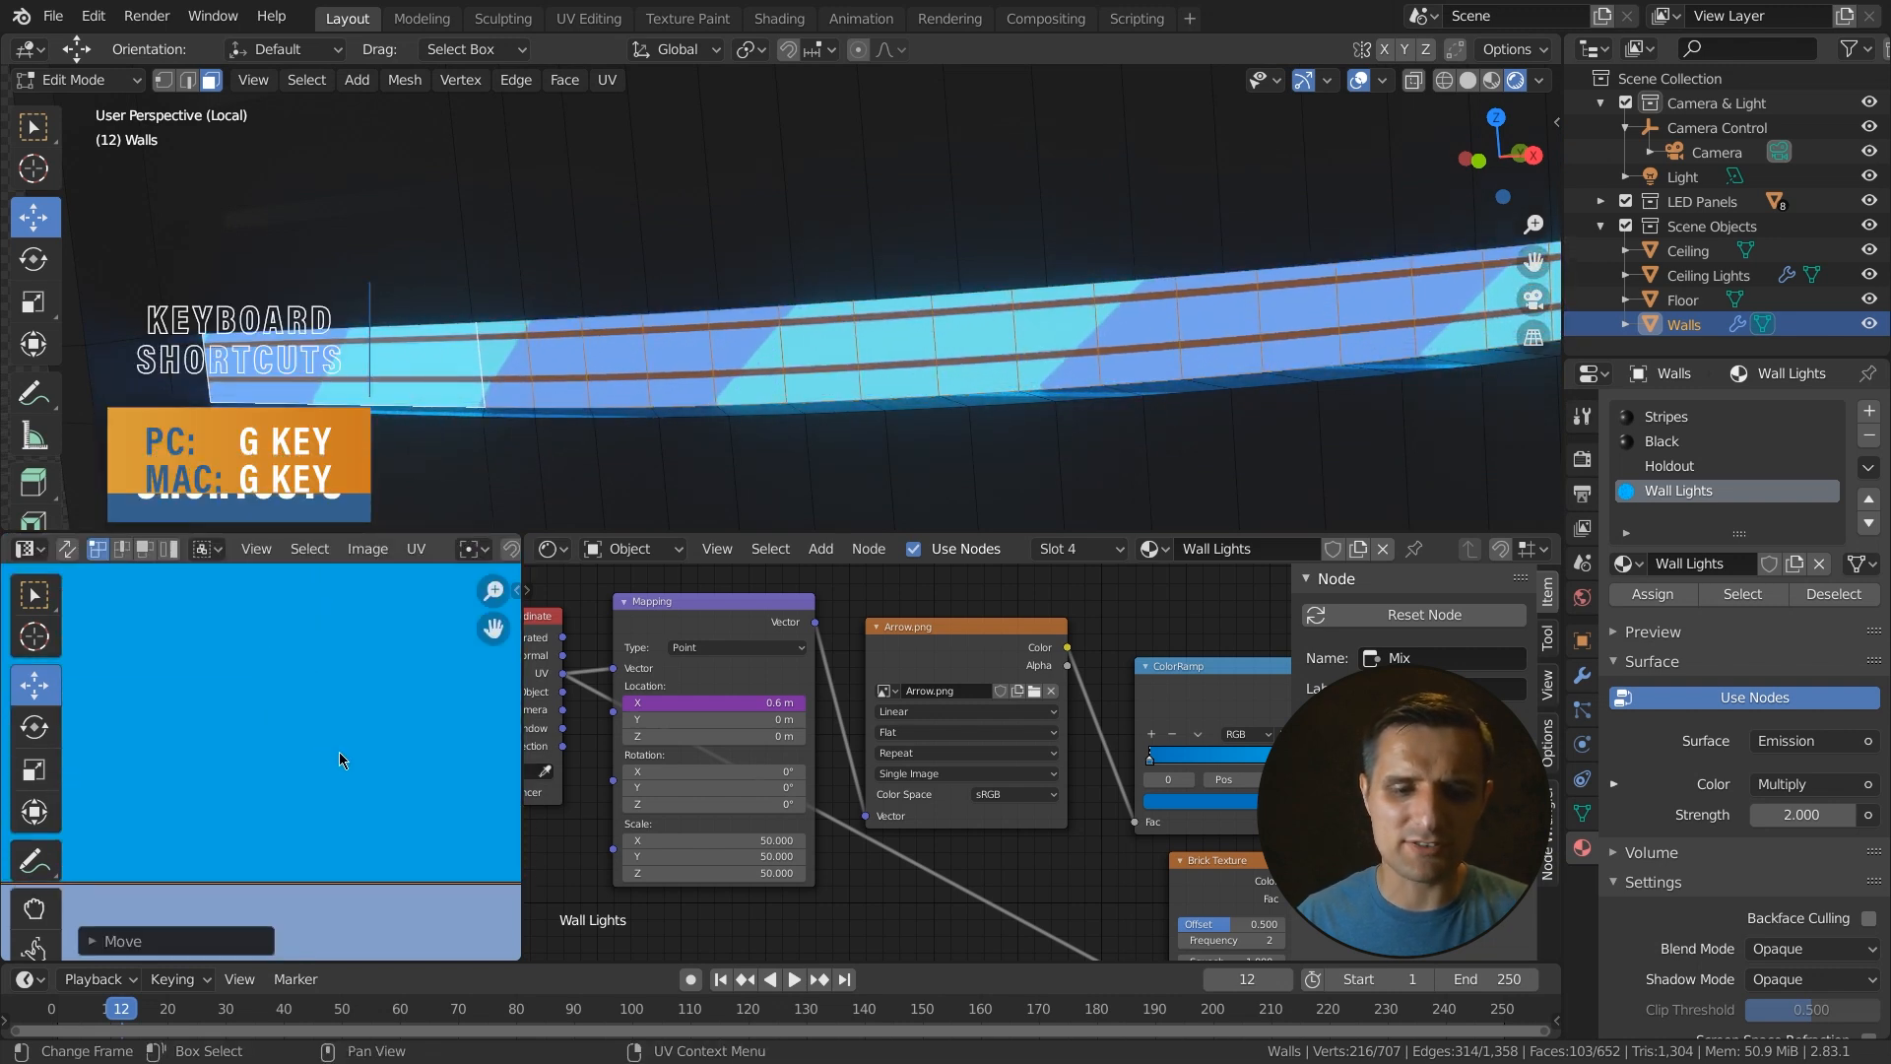
{"action": "key", "text": "y"}
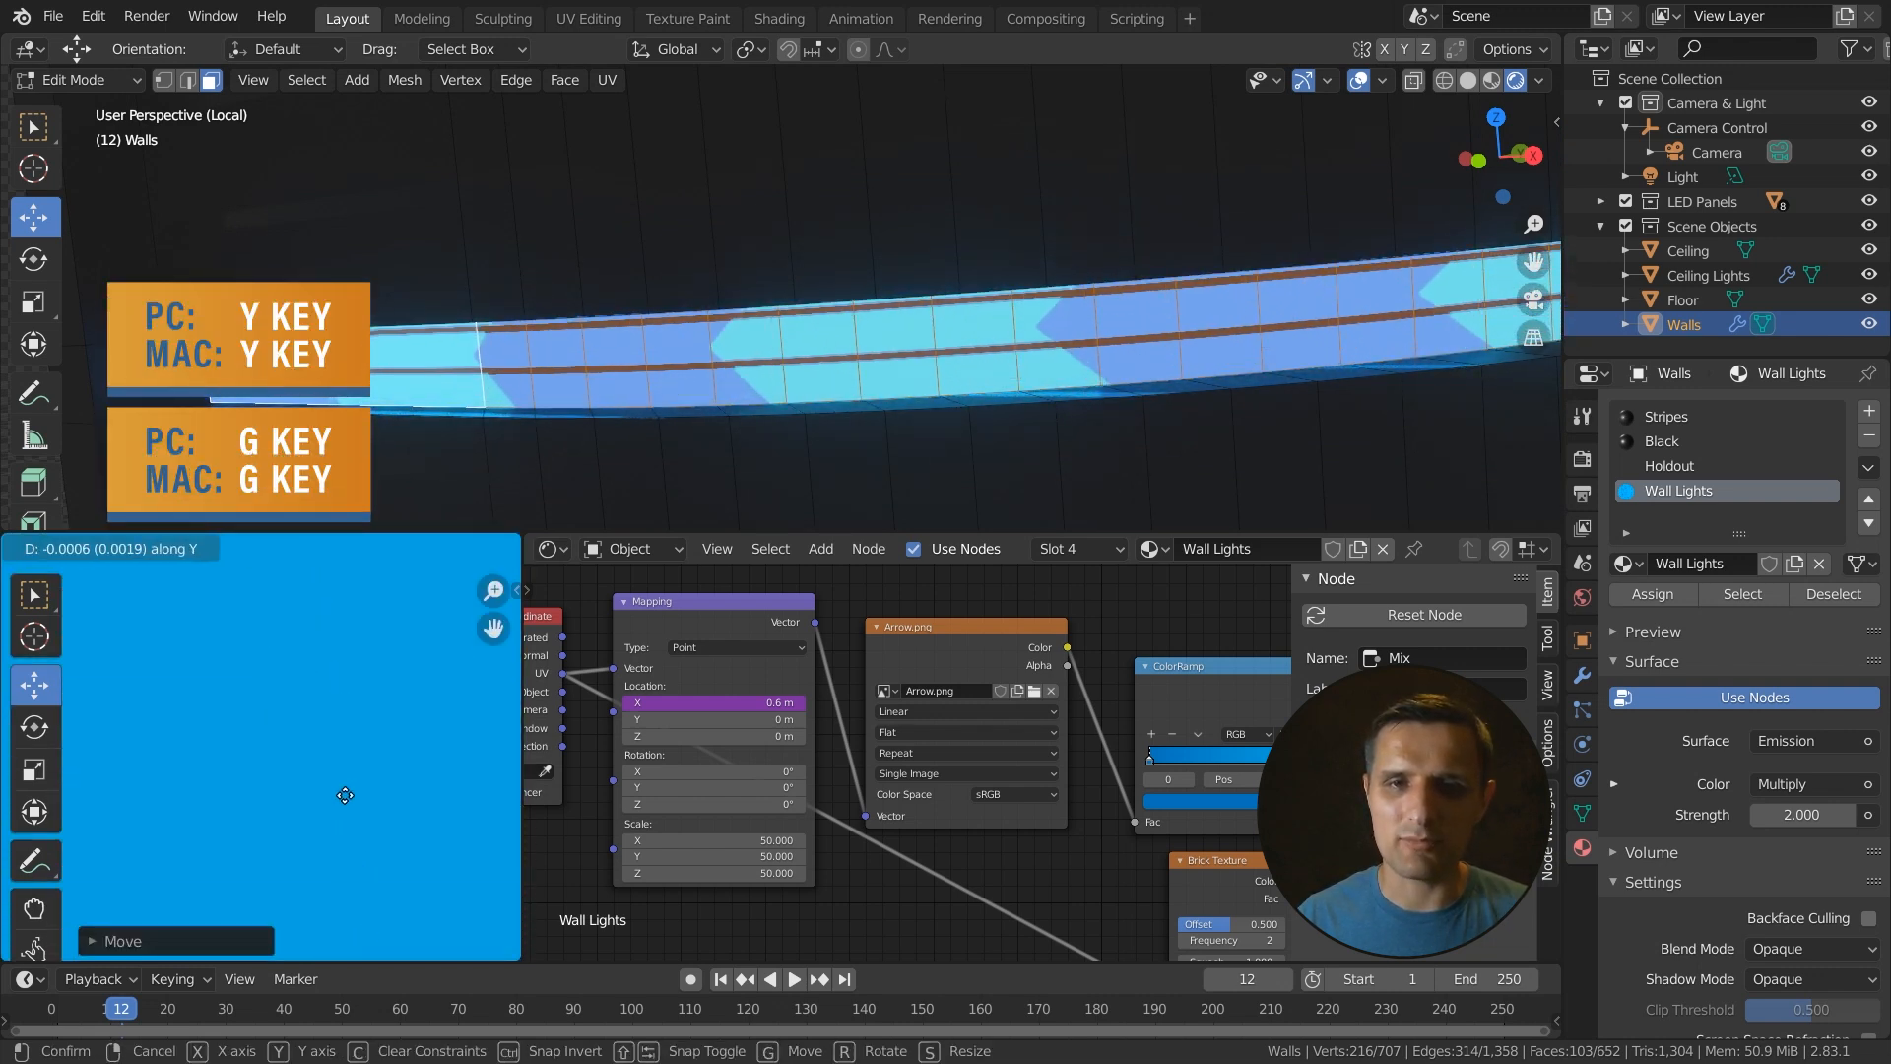
{"action": "left_click", "coordinate": [364, 695]}
- Leave Edit Mode on the walls and exit local view to return to the full scene
{"action": "scroll", "coordinate": [780, 356], "scroll_direction": "down", "scroll_amount": 6}
{"action": "scroll", "coordinate": [780, 356], "scroll_direction": "down", "scroll_amount": 7}
{"action": "middle_click_drag", "start_coordinate": [873, 414], "coordinate": [912, 399]}
{"action": "scroll", "coordinate": [880, 400], "scroll_direction": "up", "scroll_amount": 3}
{"action": "scroll", "coordinate": [881, 403], "scroll_direction": "down", "scroll_amount": 1}
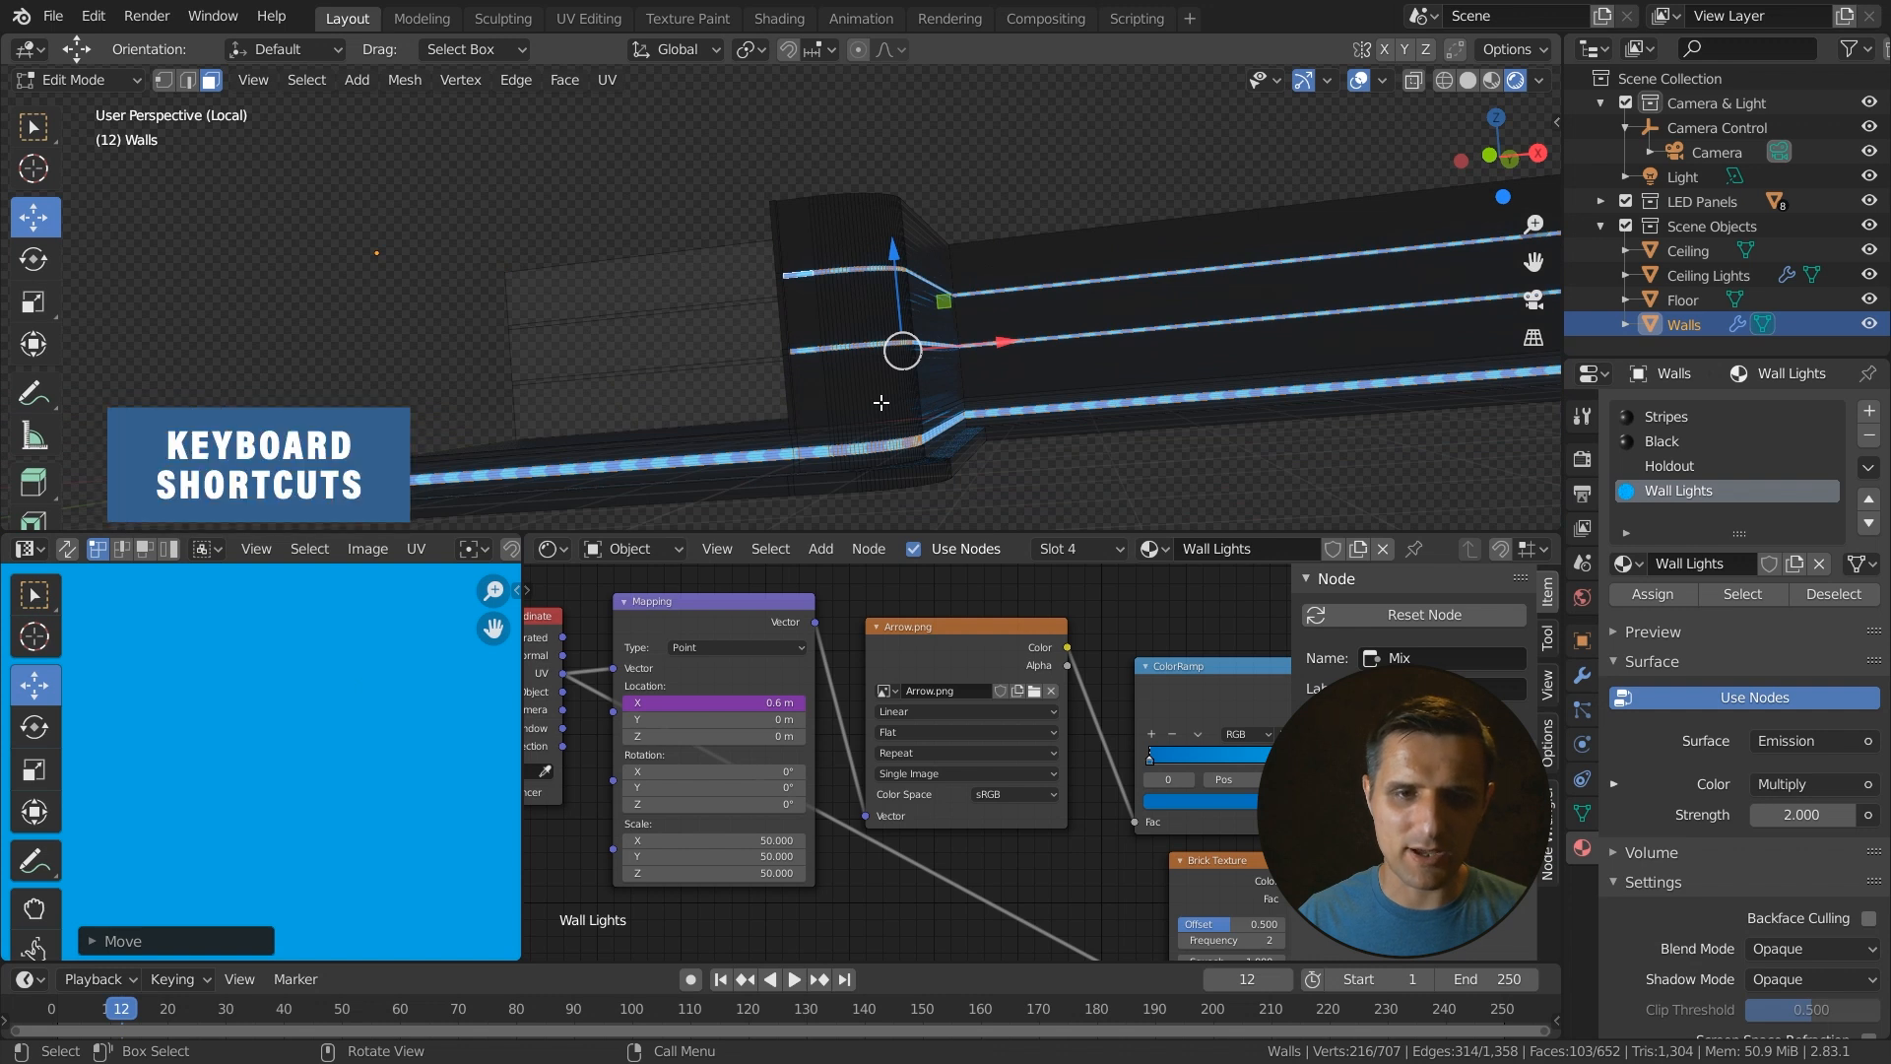
{"action": "key", "text": "Tab"}
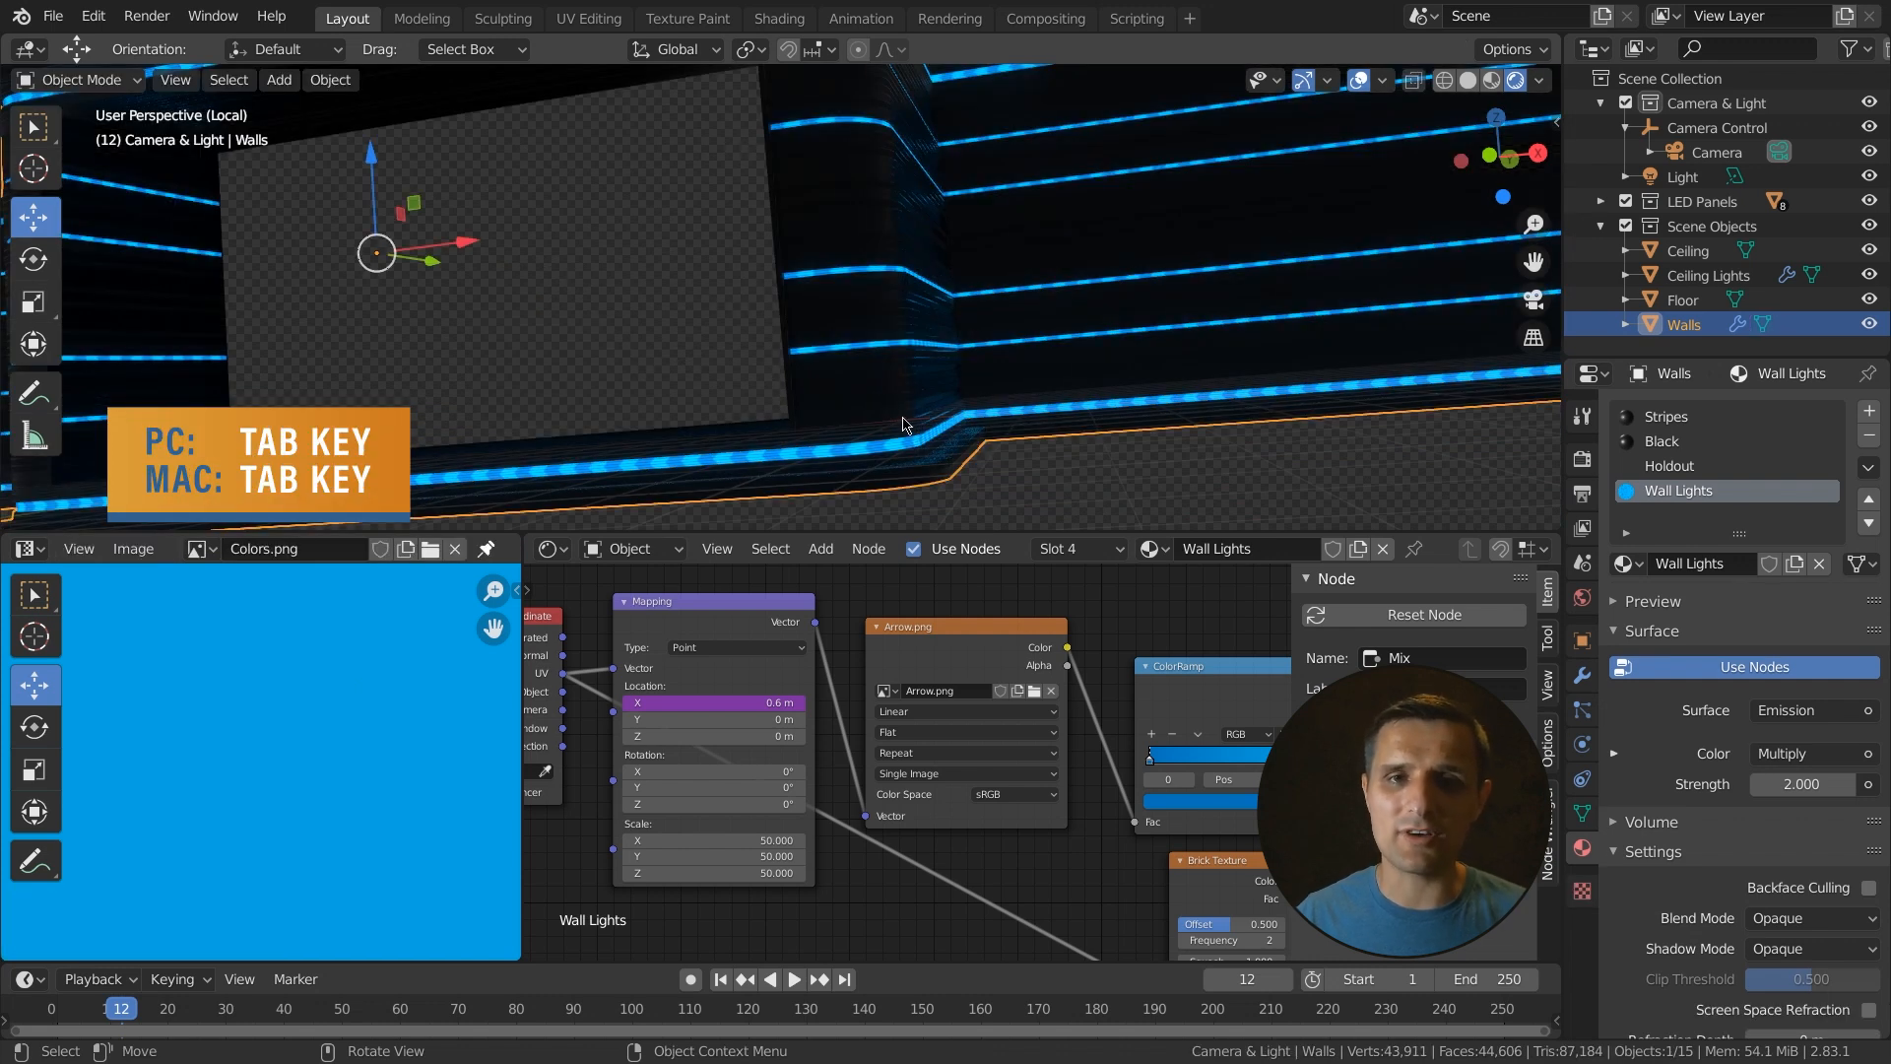
{"action": "scroll", "coordinate": [910, 422], "scroll_direction": "down", "scroll_amount": 4}
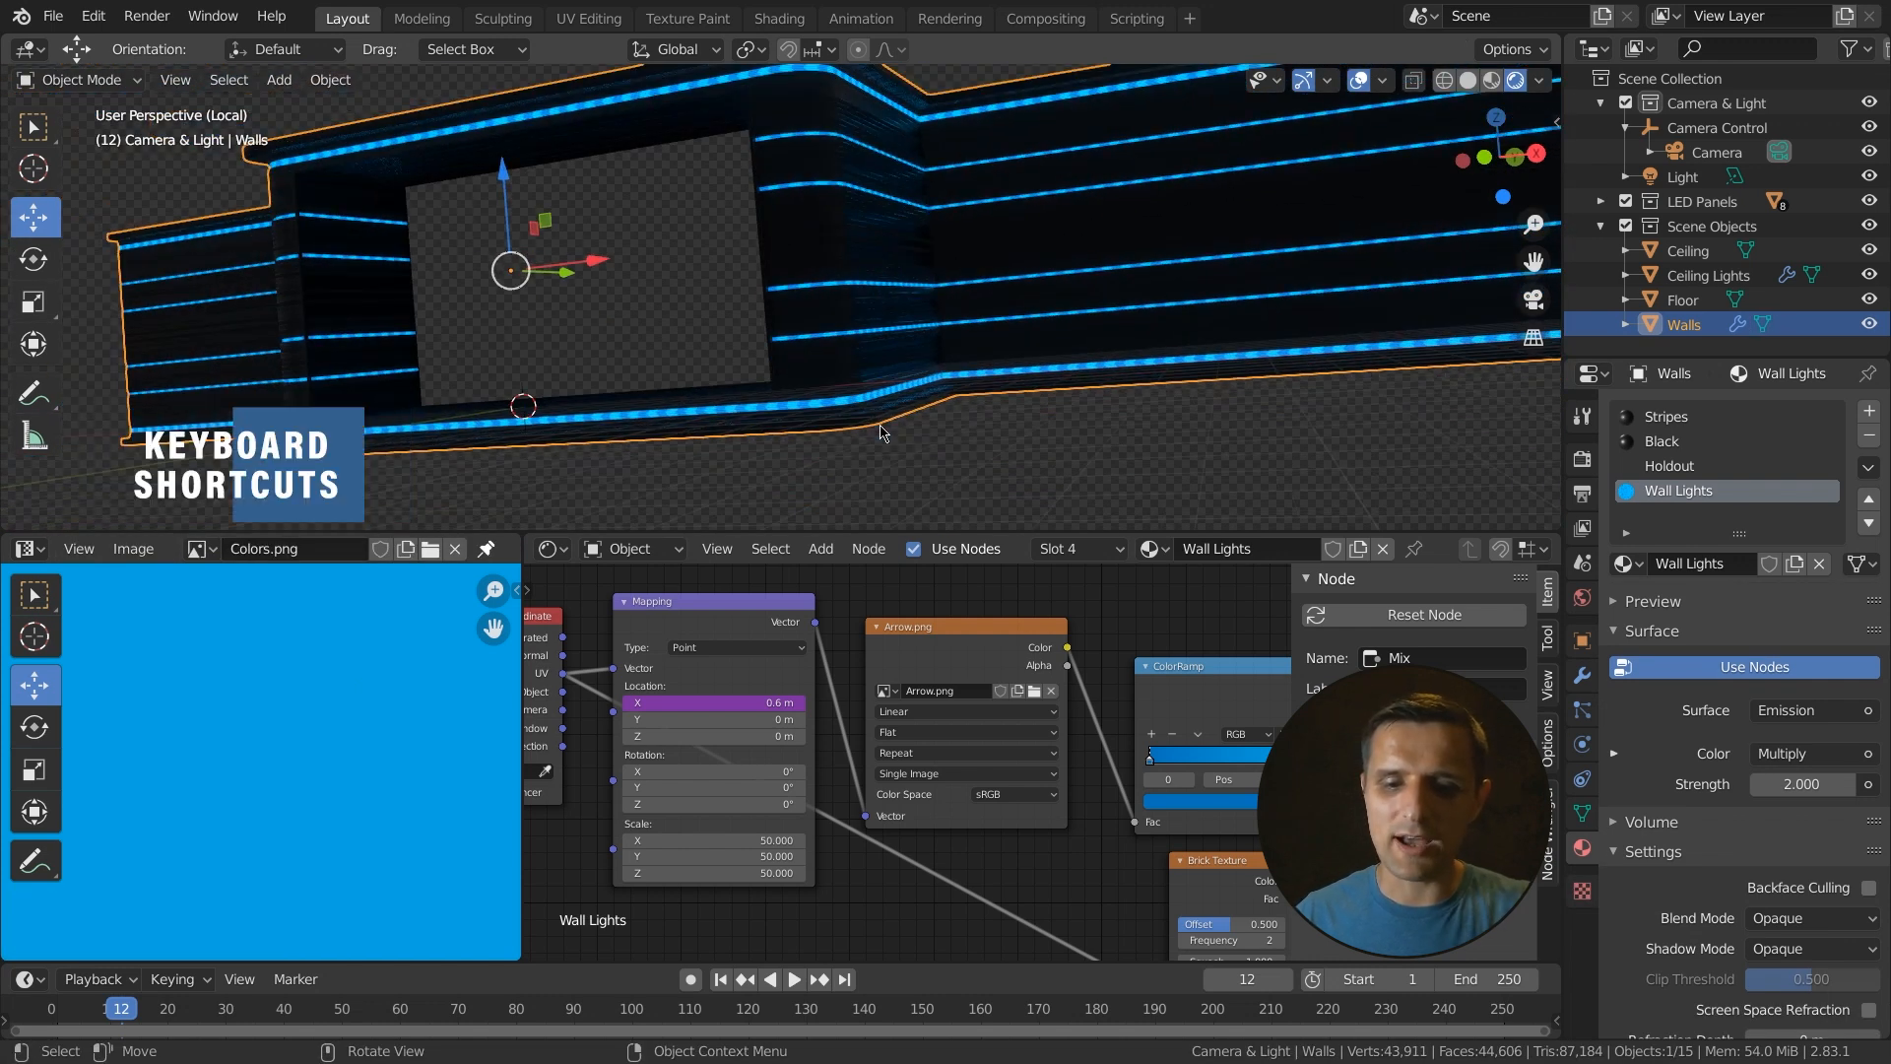
{"action": "key", "text": "slash"}
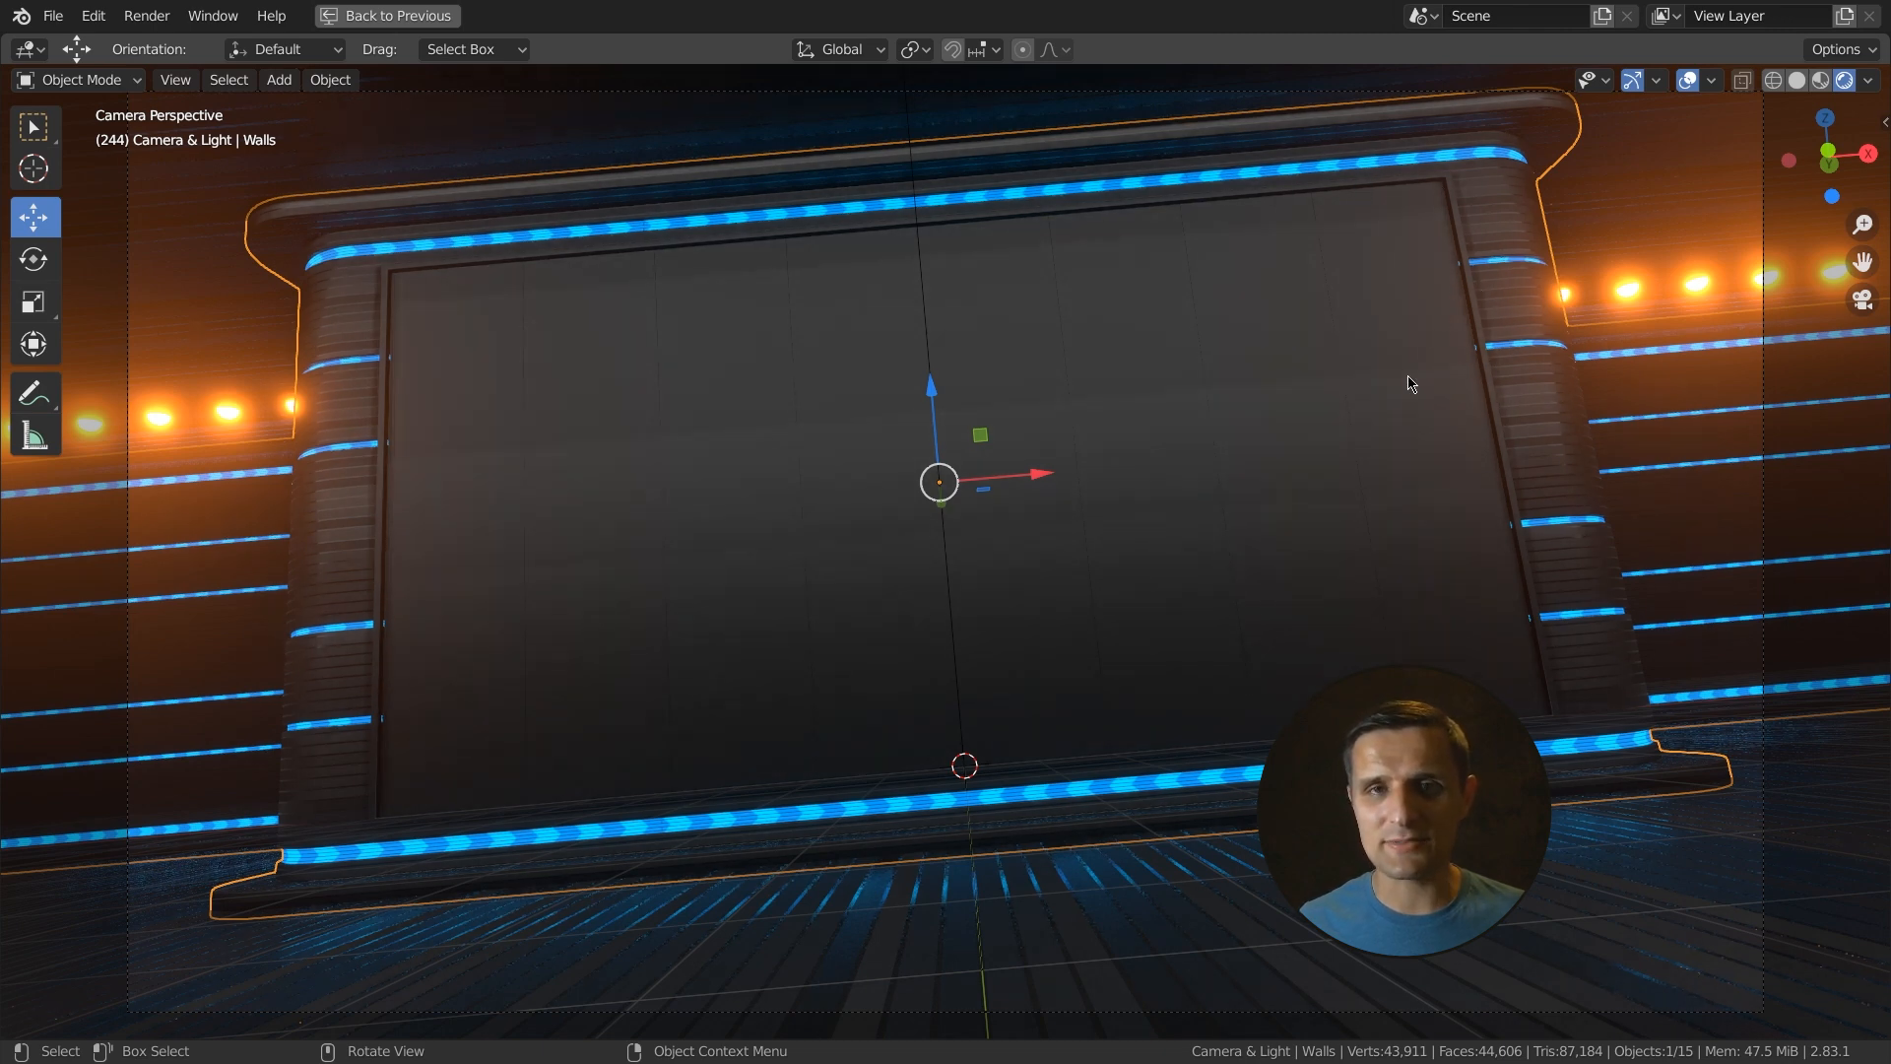
- Select all LED panels in their collection and move them -0.1 m along Y
{"action": "left_click", "coordinate": [1116, 423]}
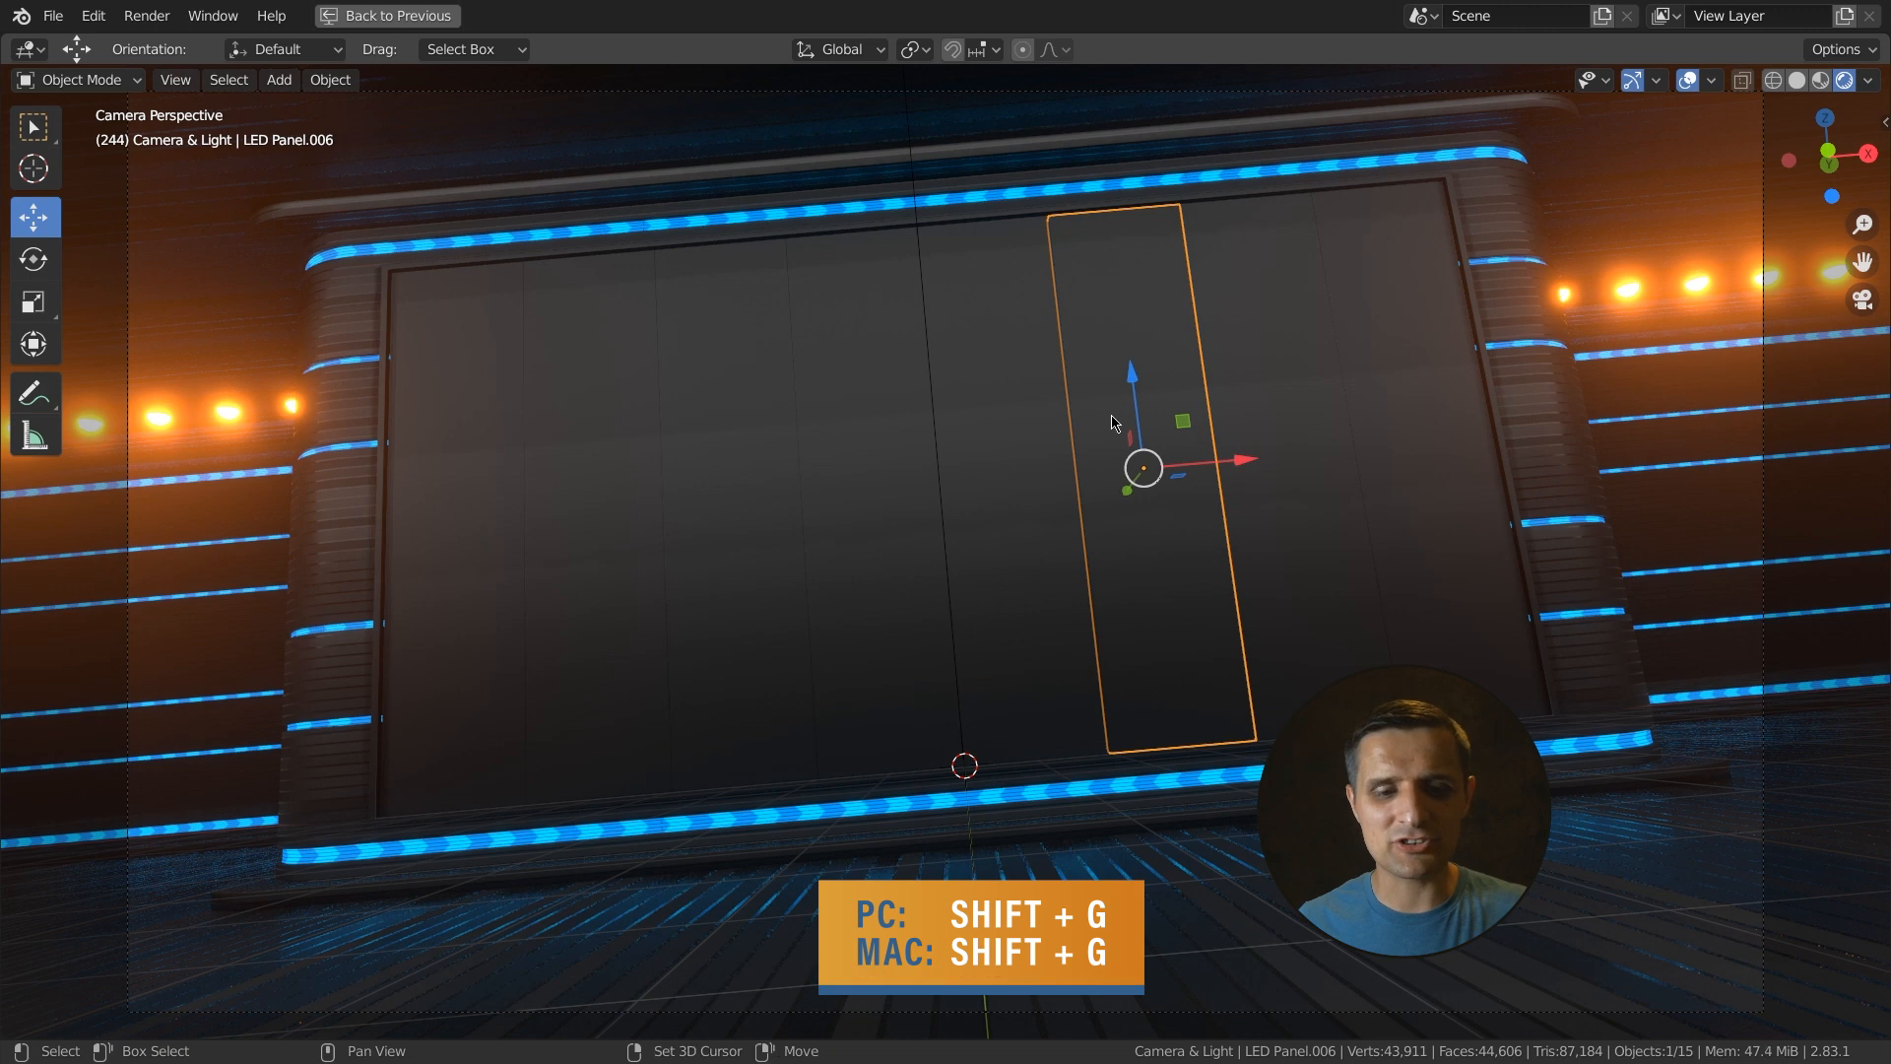
{"action": "key", "text": "shift+g"}
{"action": "left_click", "coordinate": [1031, 420]}
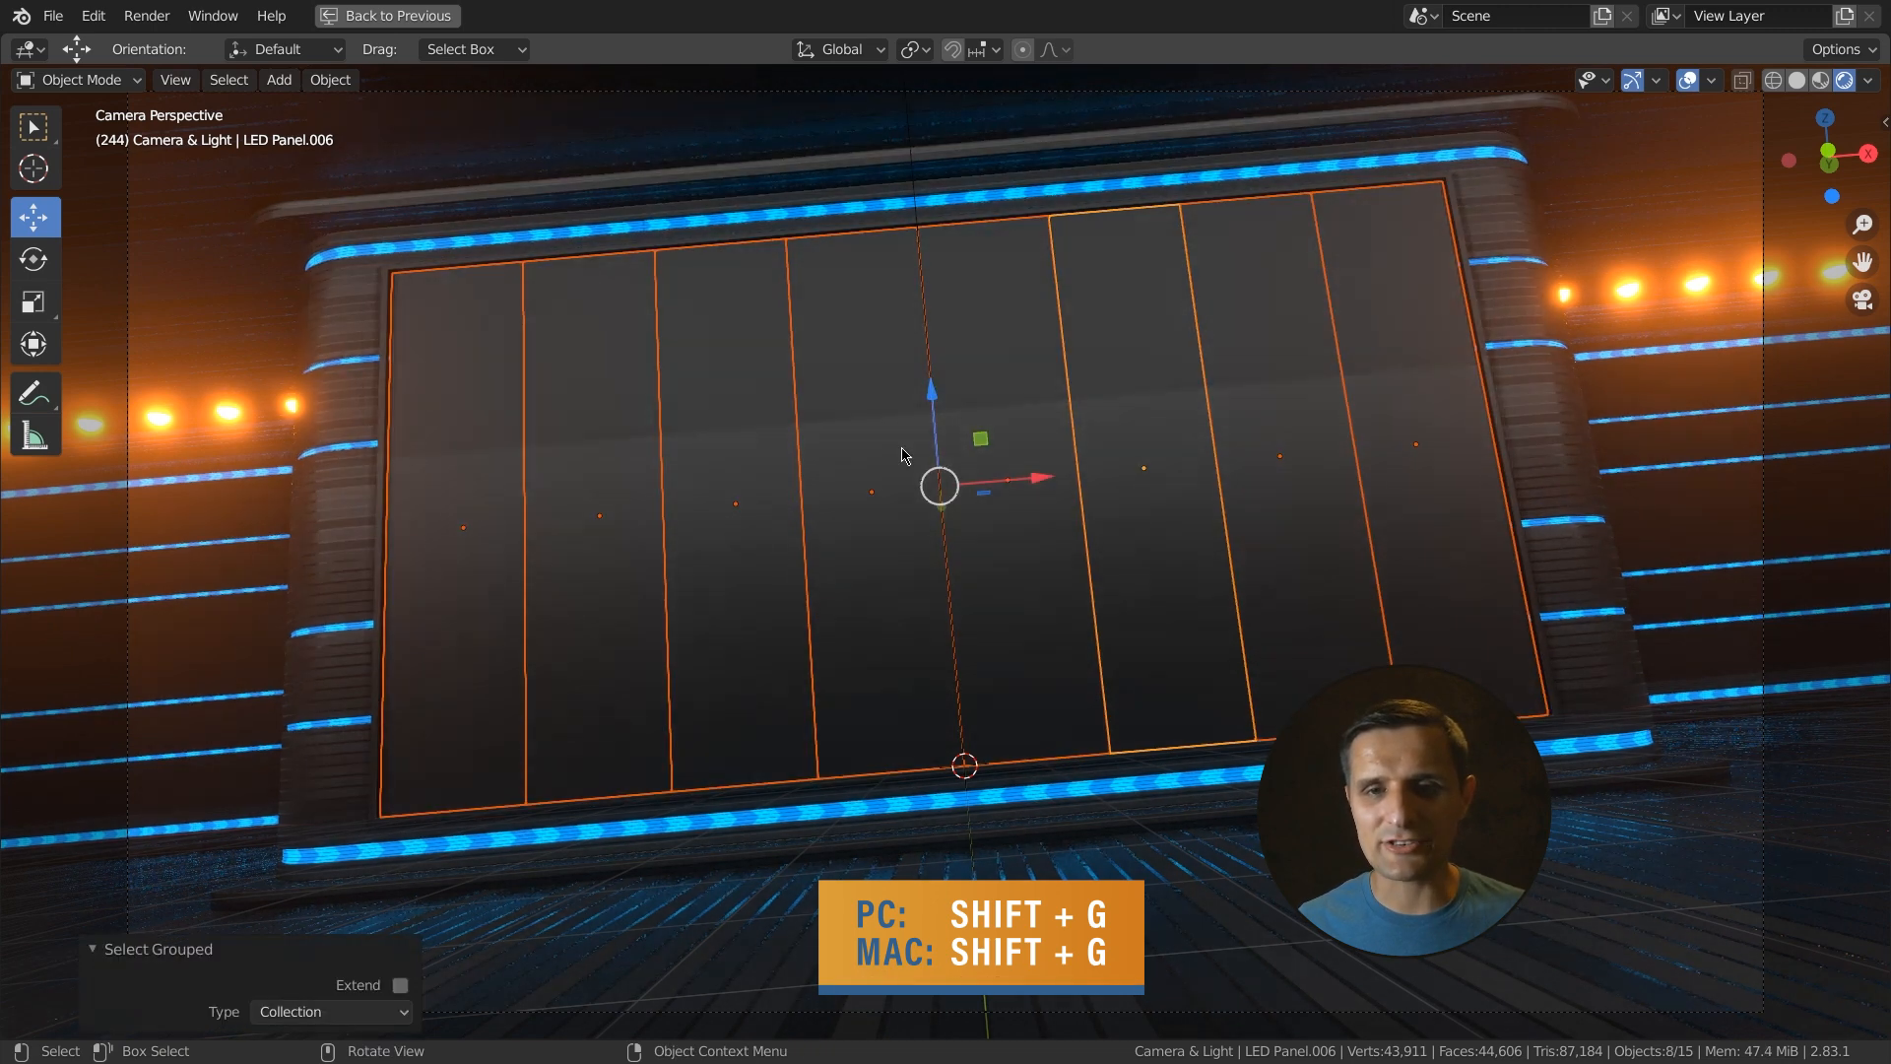
{"action": "middle_click_drag", "start_coordinate": [1144, 533], "coordinate": [1087, 542]}
{"action": "left_click_drag", "start_coordinate": [1110, 495], "coordinate": [1115, 510]}
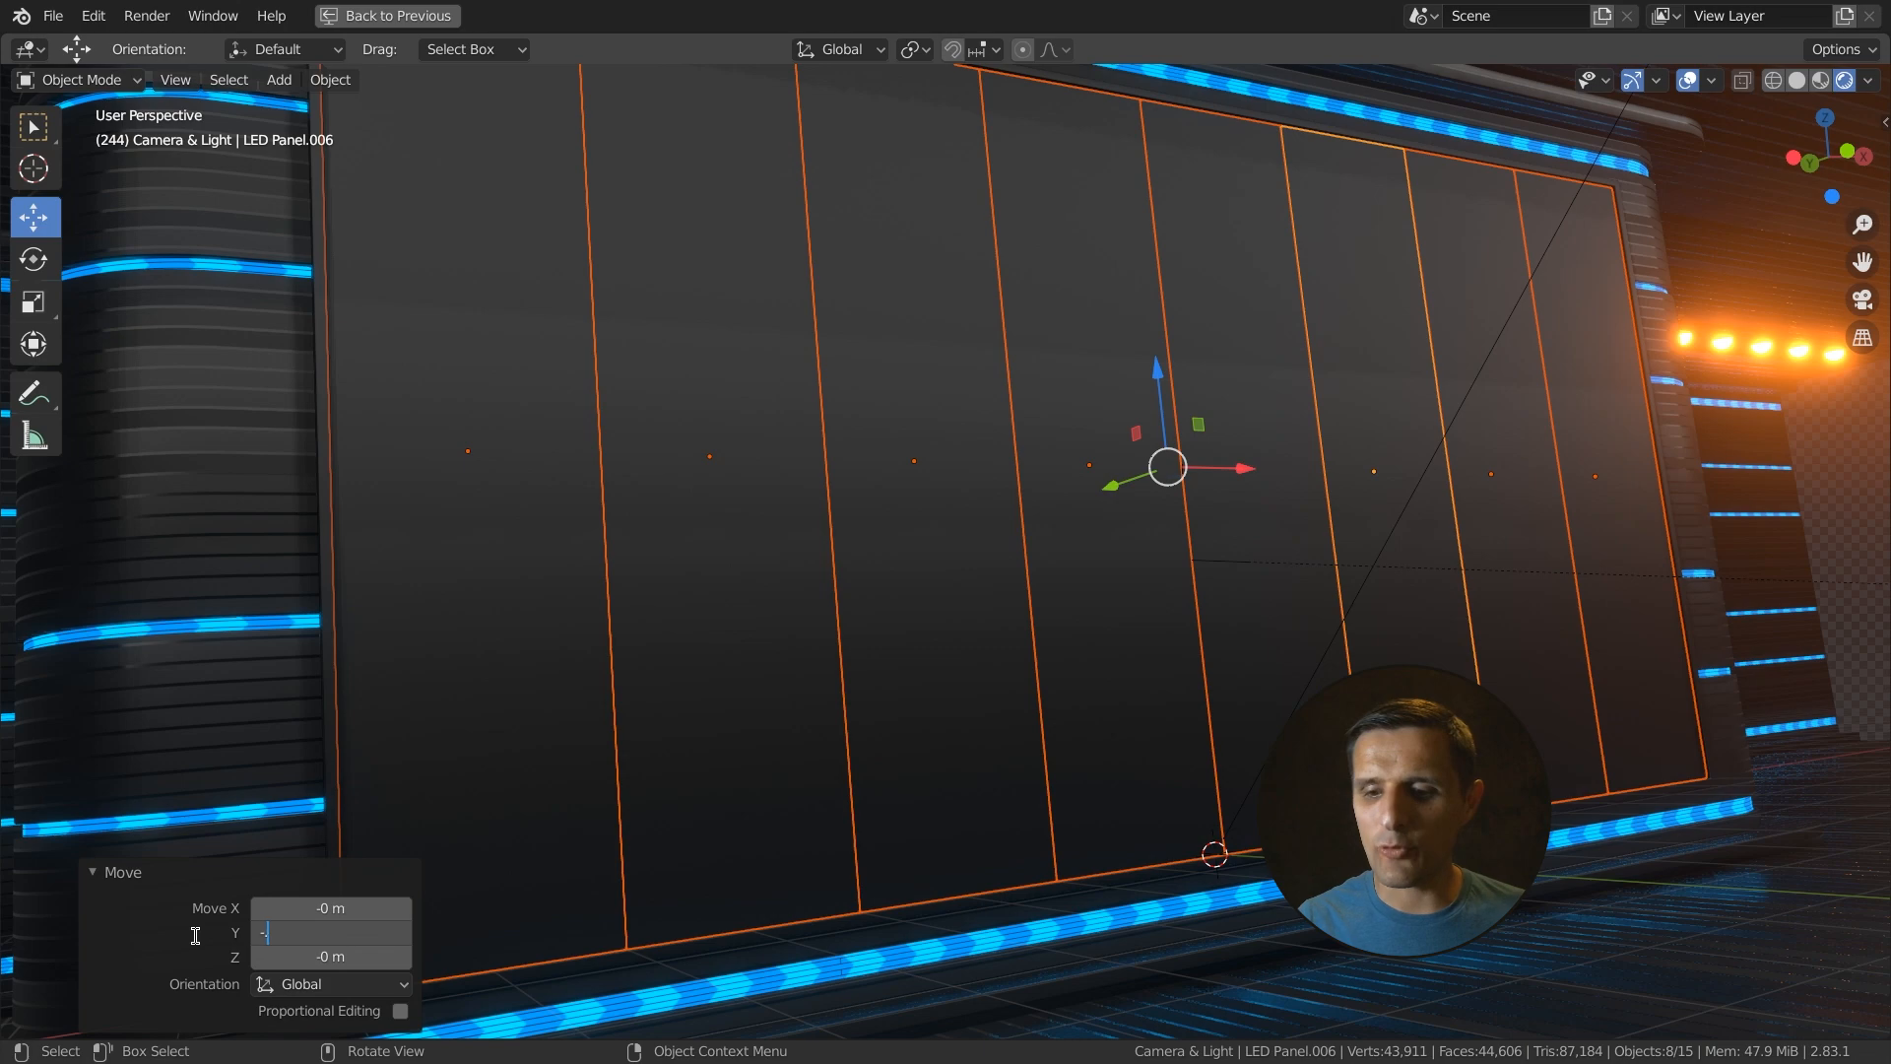
{"action": "type", "text": "-.1"}
{"action": "key", "text": "Return"}
- Select a single LED panel and isolate it in local view
{"action": "middle_click_drag", "start_coordinate": [1017, 414], "coordinate": [1071, 311]}
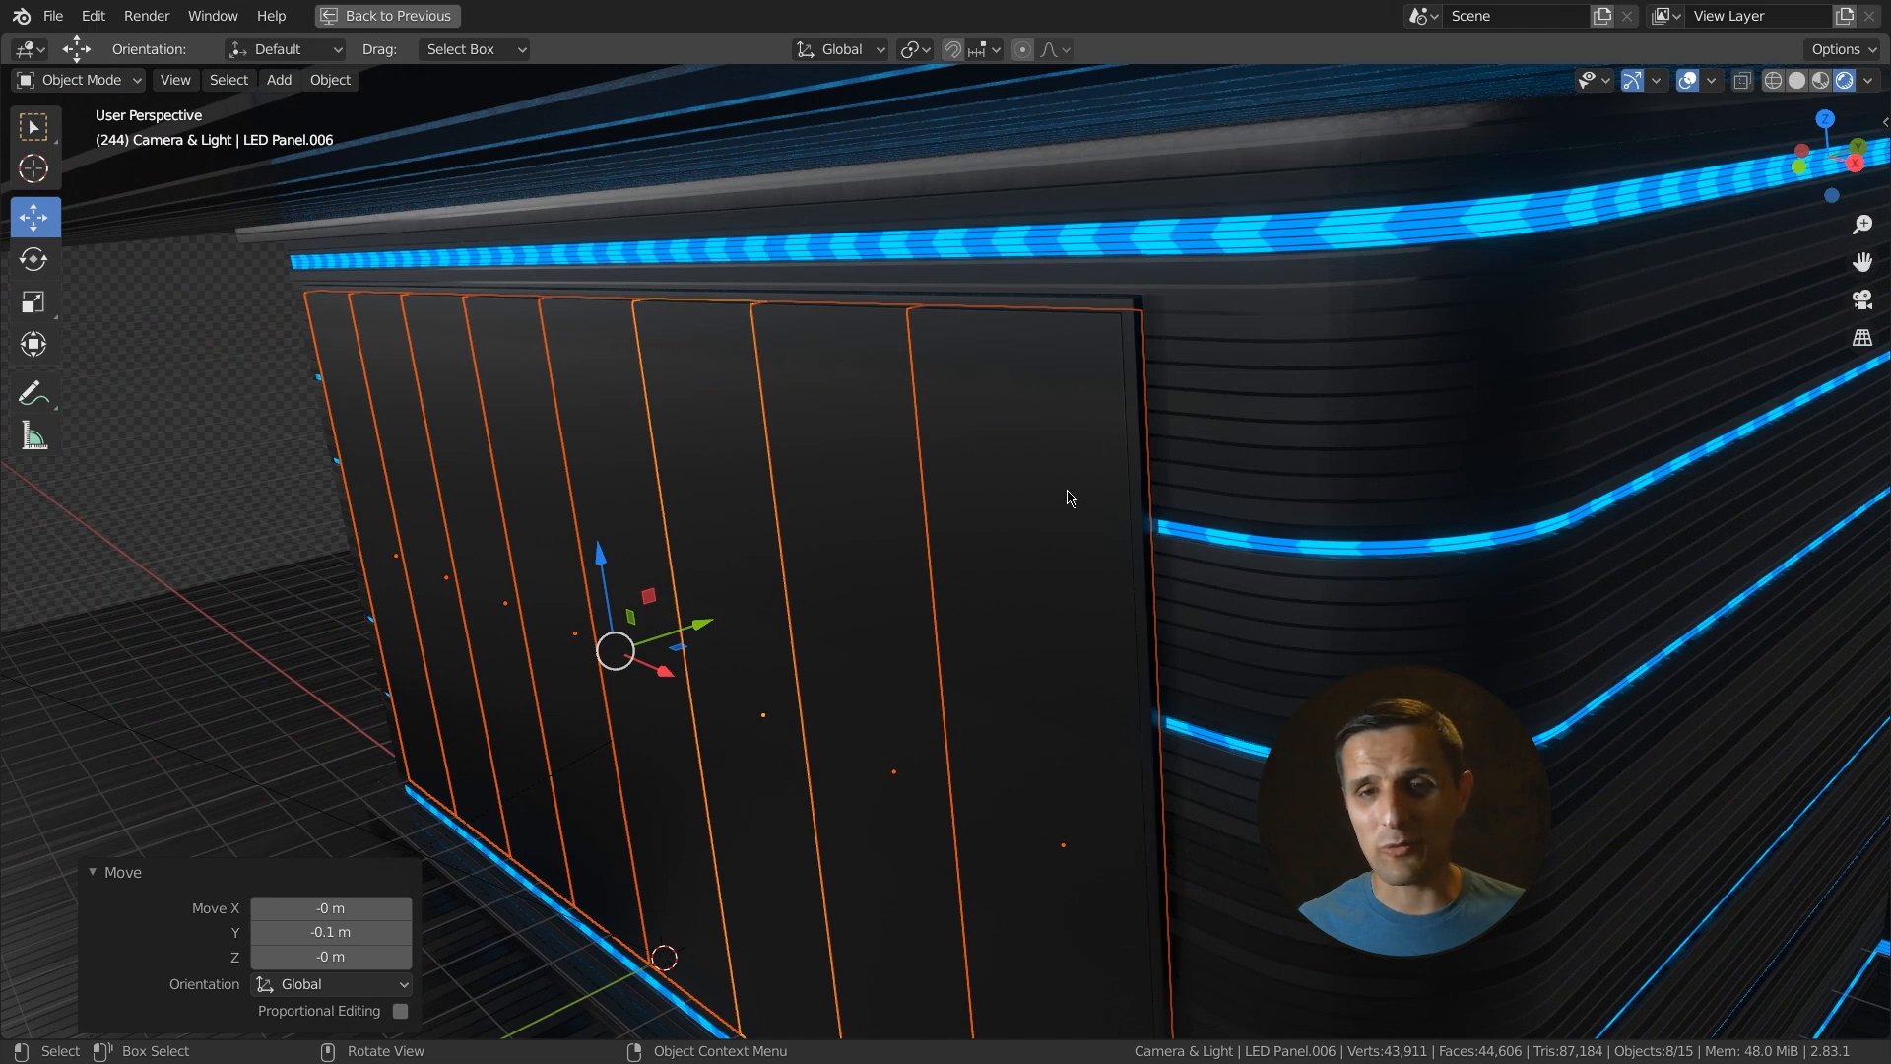
{"action": "middle_click_drag", "start_coordinate": [1042, 603], "coordinate": [1118, 559]}
{"action": "middle_click_drag", "start_coordinate": [1362, 532], "coordinate": [1318, 569]}
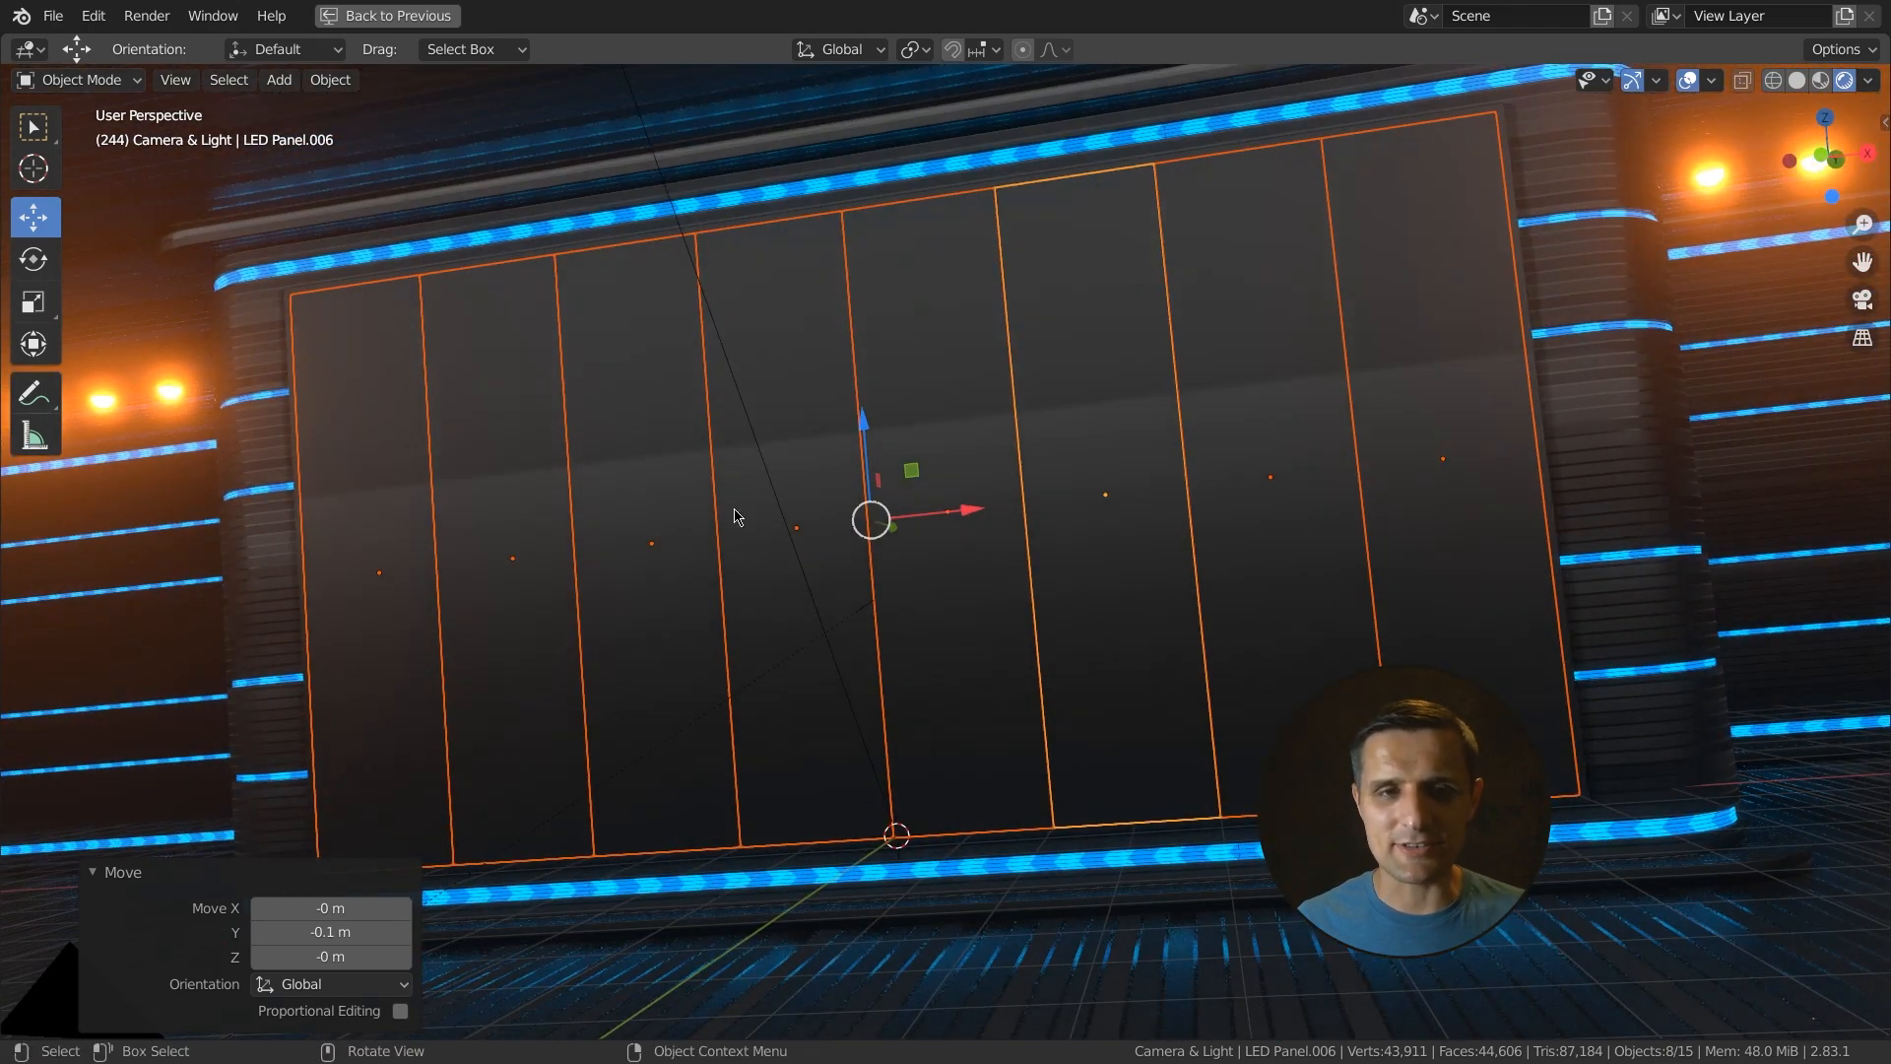
{"action": "left_click", "coordinate": [374, 476]}
{"action": "middle_click_drag", "start_coordinate": [537, 539], "coordinate": [753, 514]}
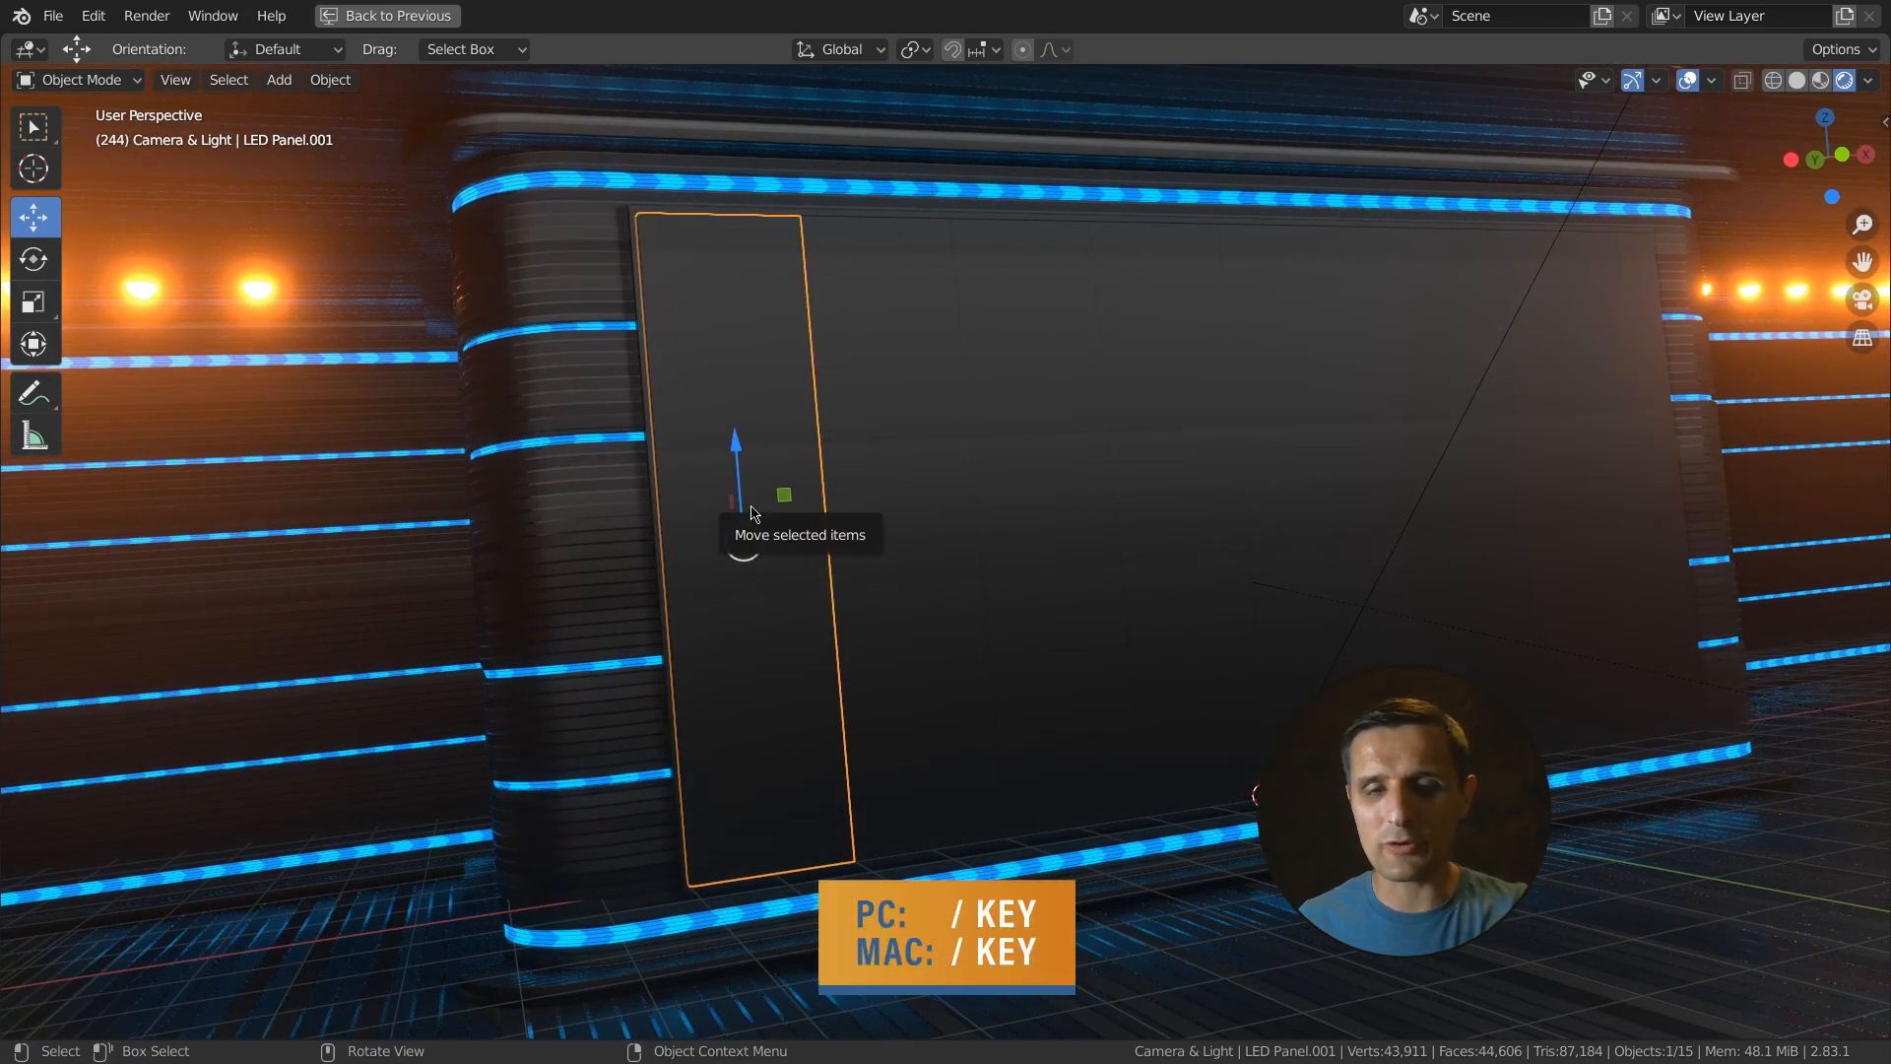
{"action": "key", "text": "slash"}
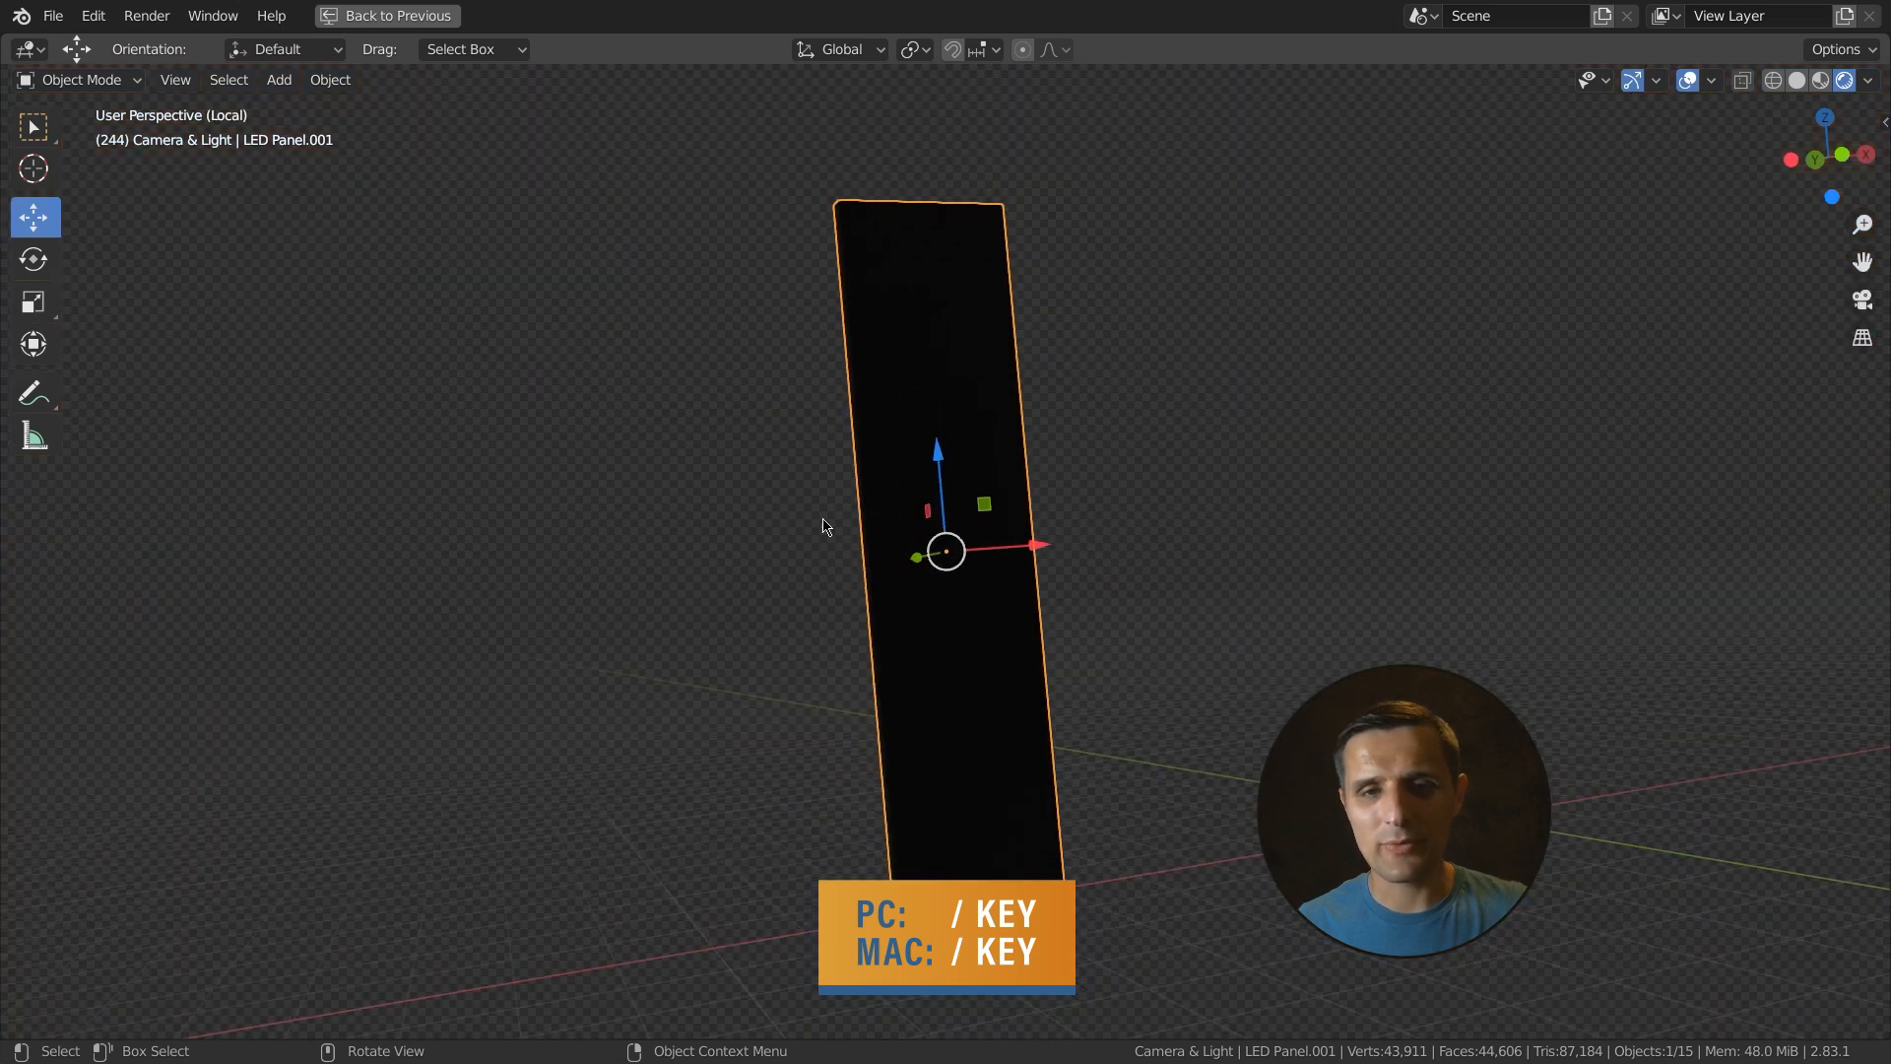
- Switch the viewport to Material Preview shading, orbit around the isolated panel, and restore the normal layout
{"action": "left_click", "coordinate": [1818, 87]}
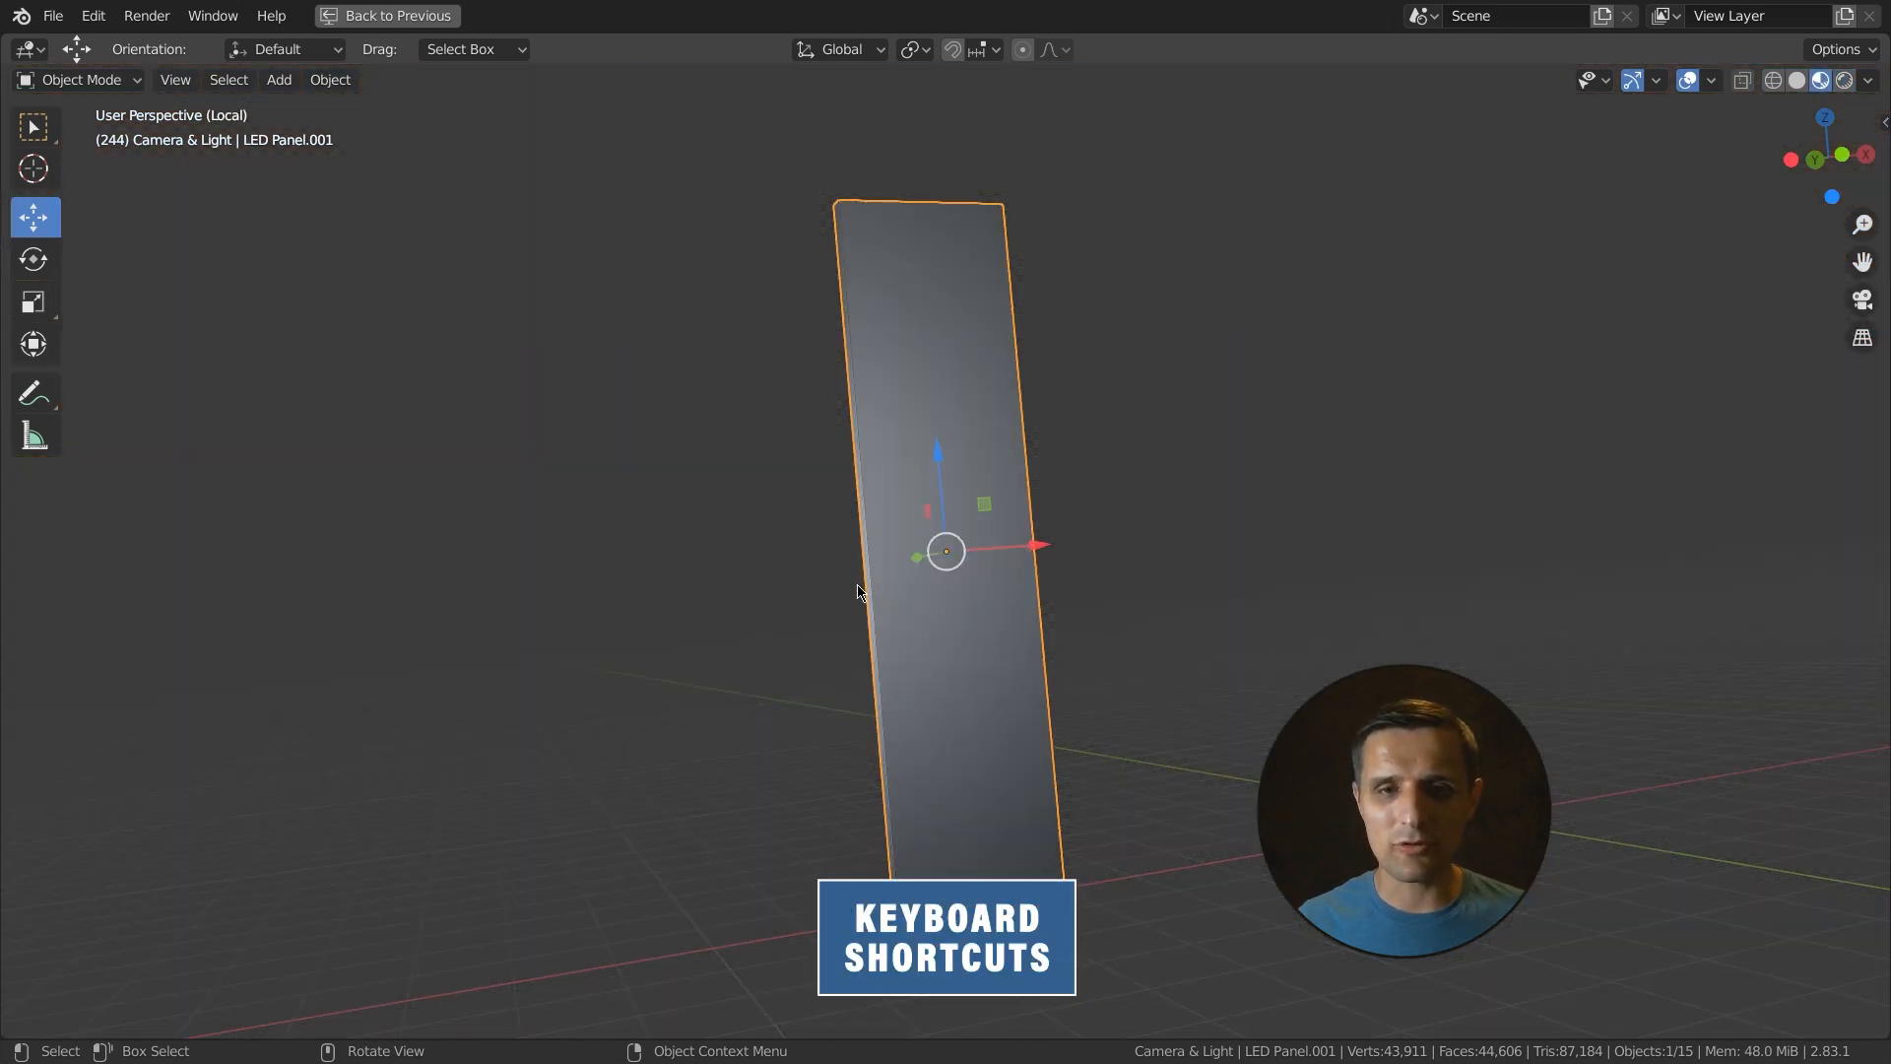
{"action": "scroll", "coordinate": [983, 495], "scroll_direction": "down", "scroll_amount": 2}
{"action": "middle_click_drag", "start_coordinate": [860, 595], "coordinate": [1020, 625]}
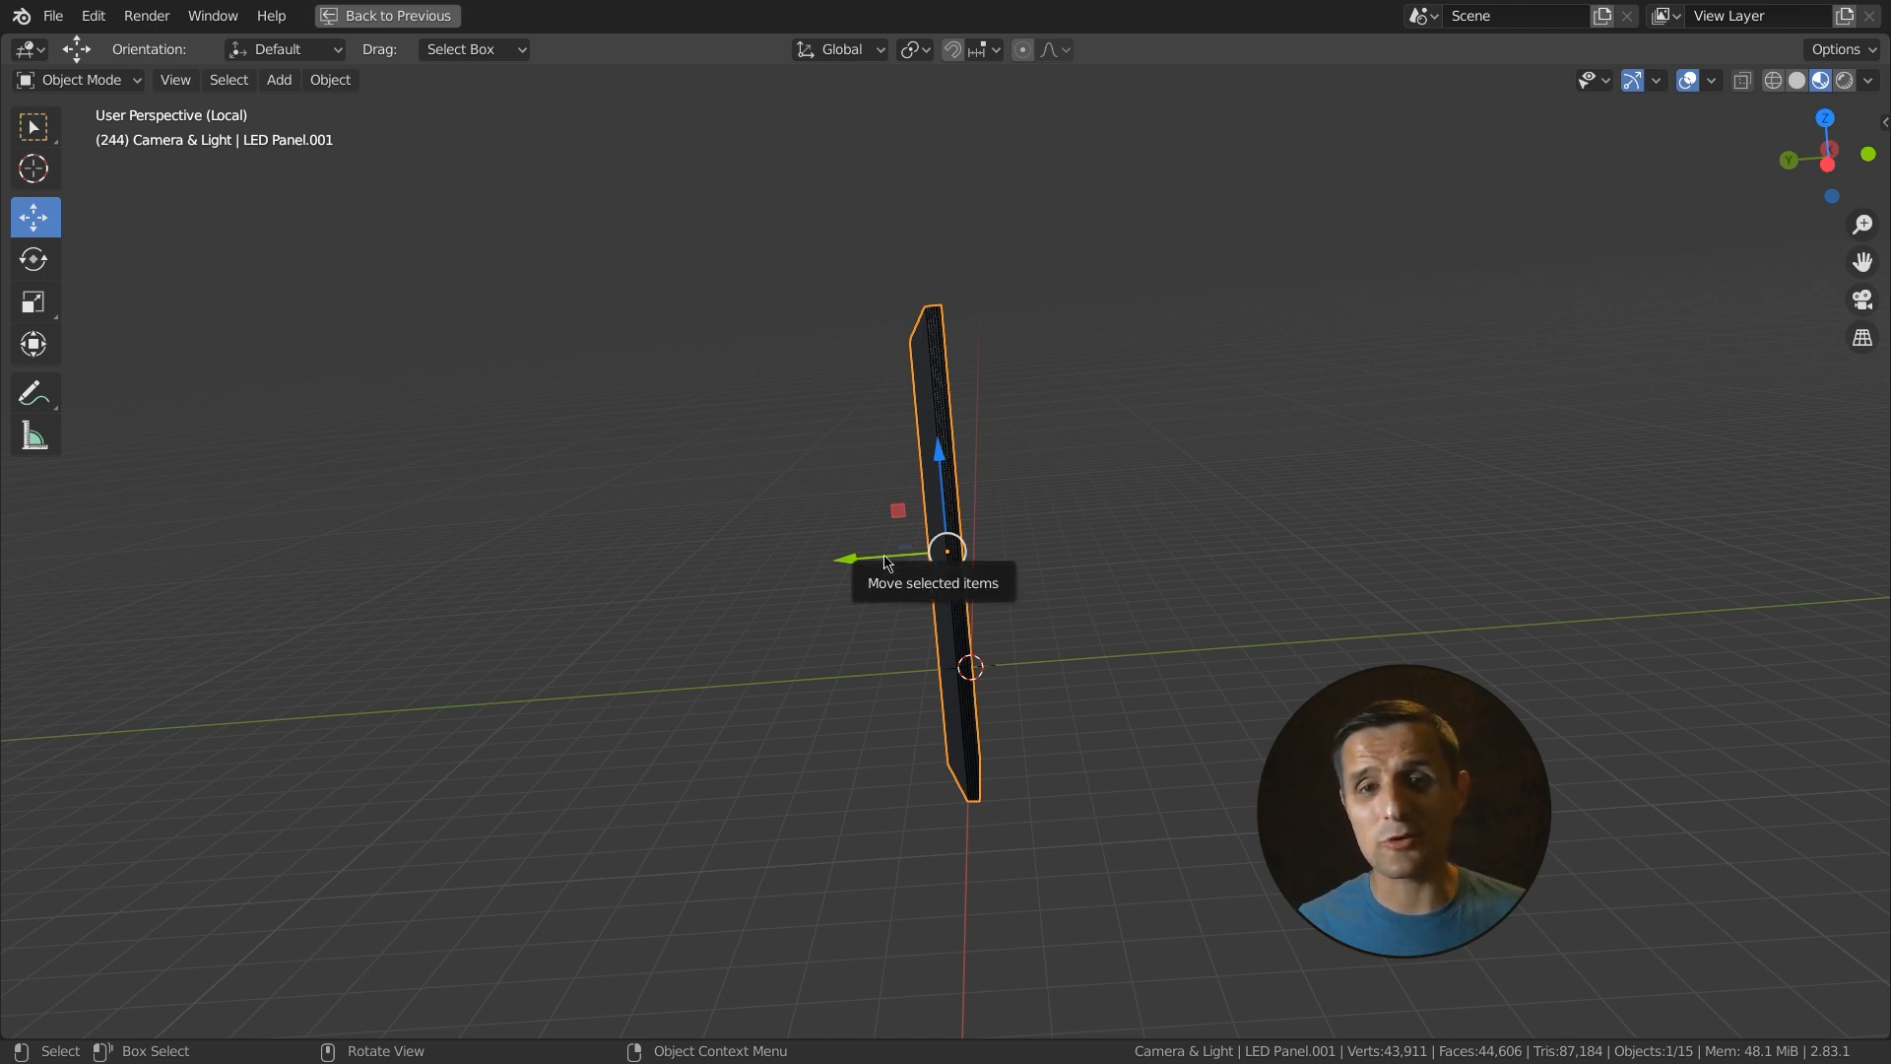
{"action": "middle_click_drag", "start_coordinate": [1080, 591], "coordinate": [840, 620]}
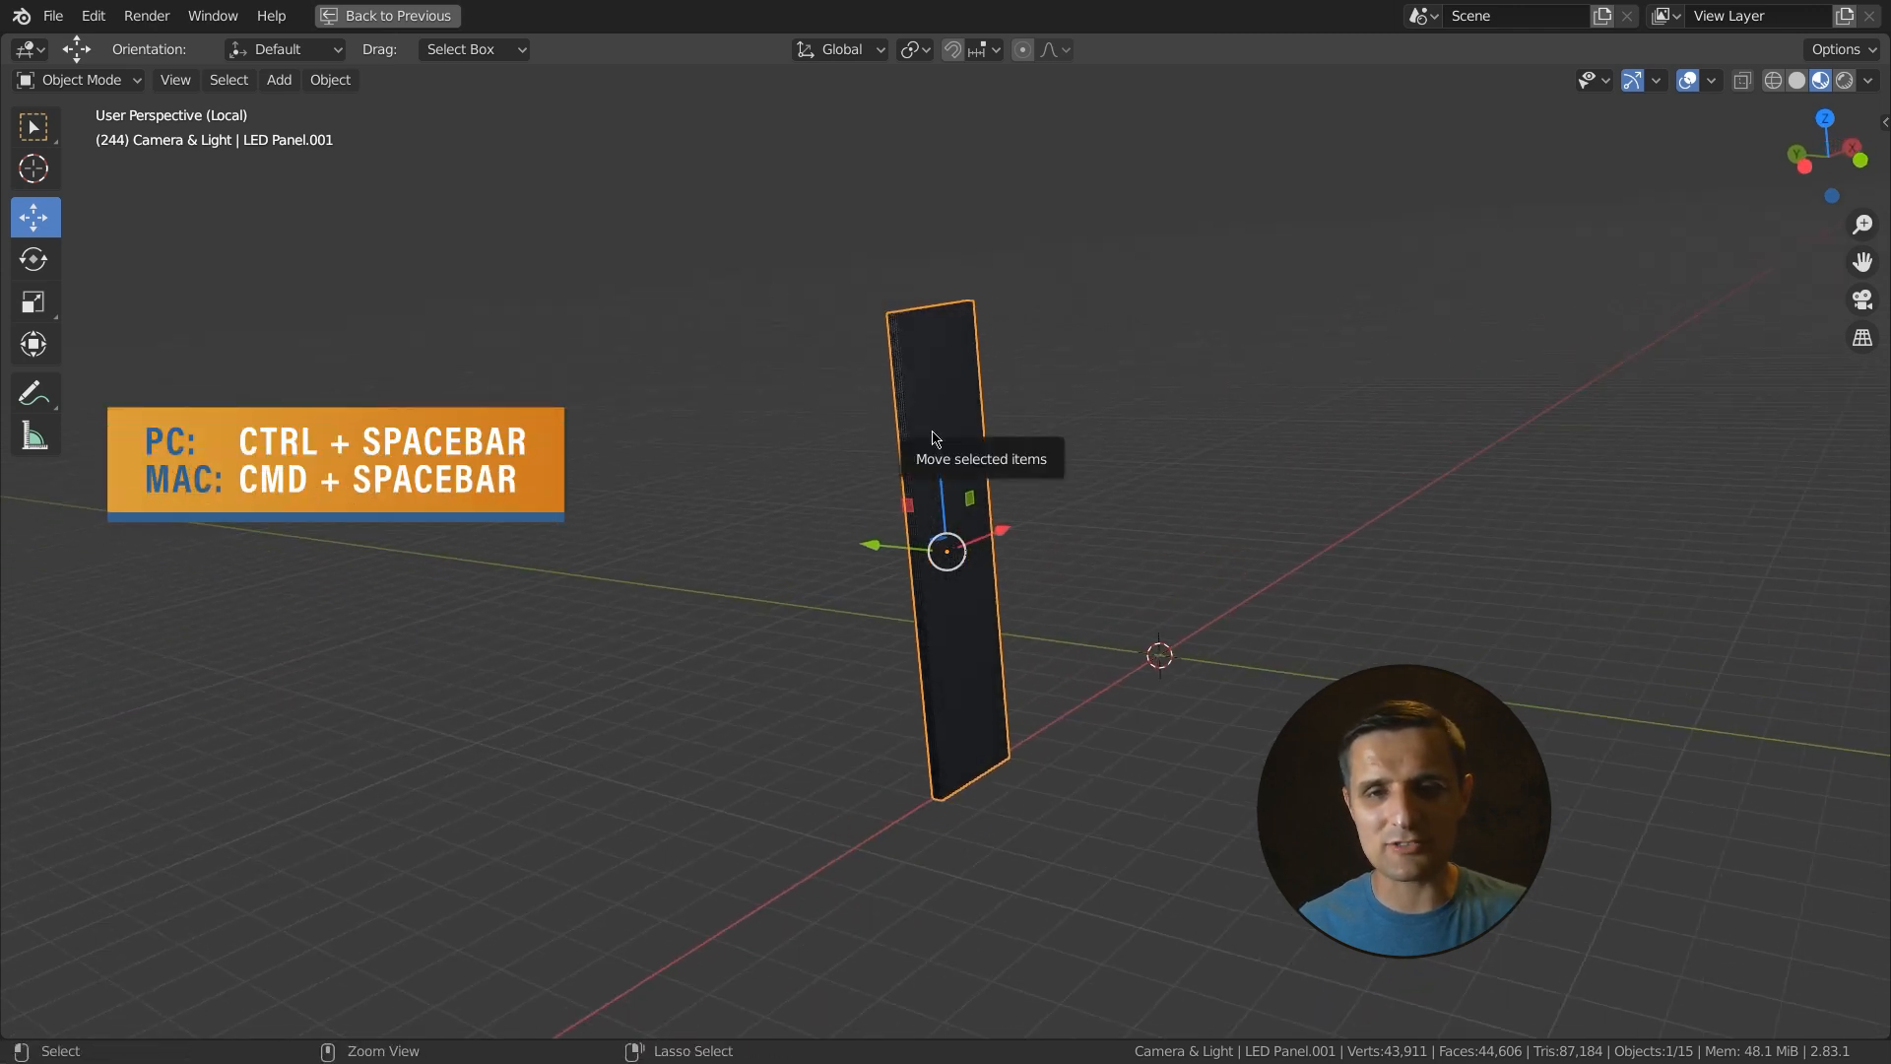
{"action": "key", "text": "ctrl+space"}
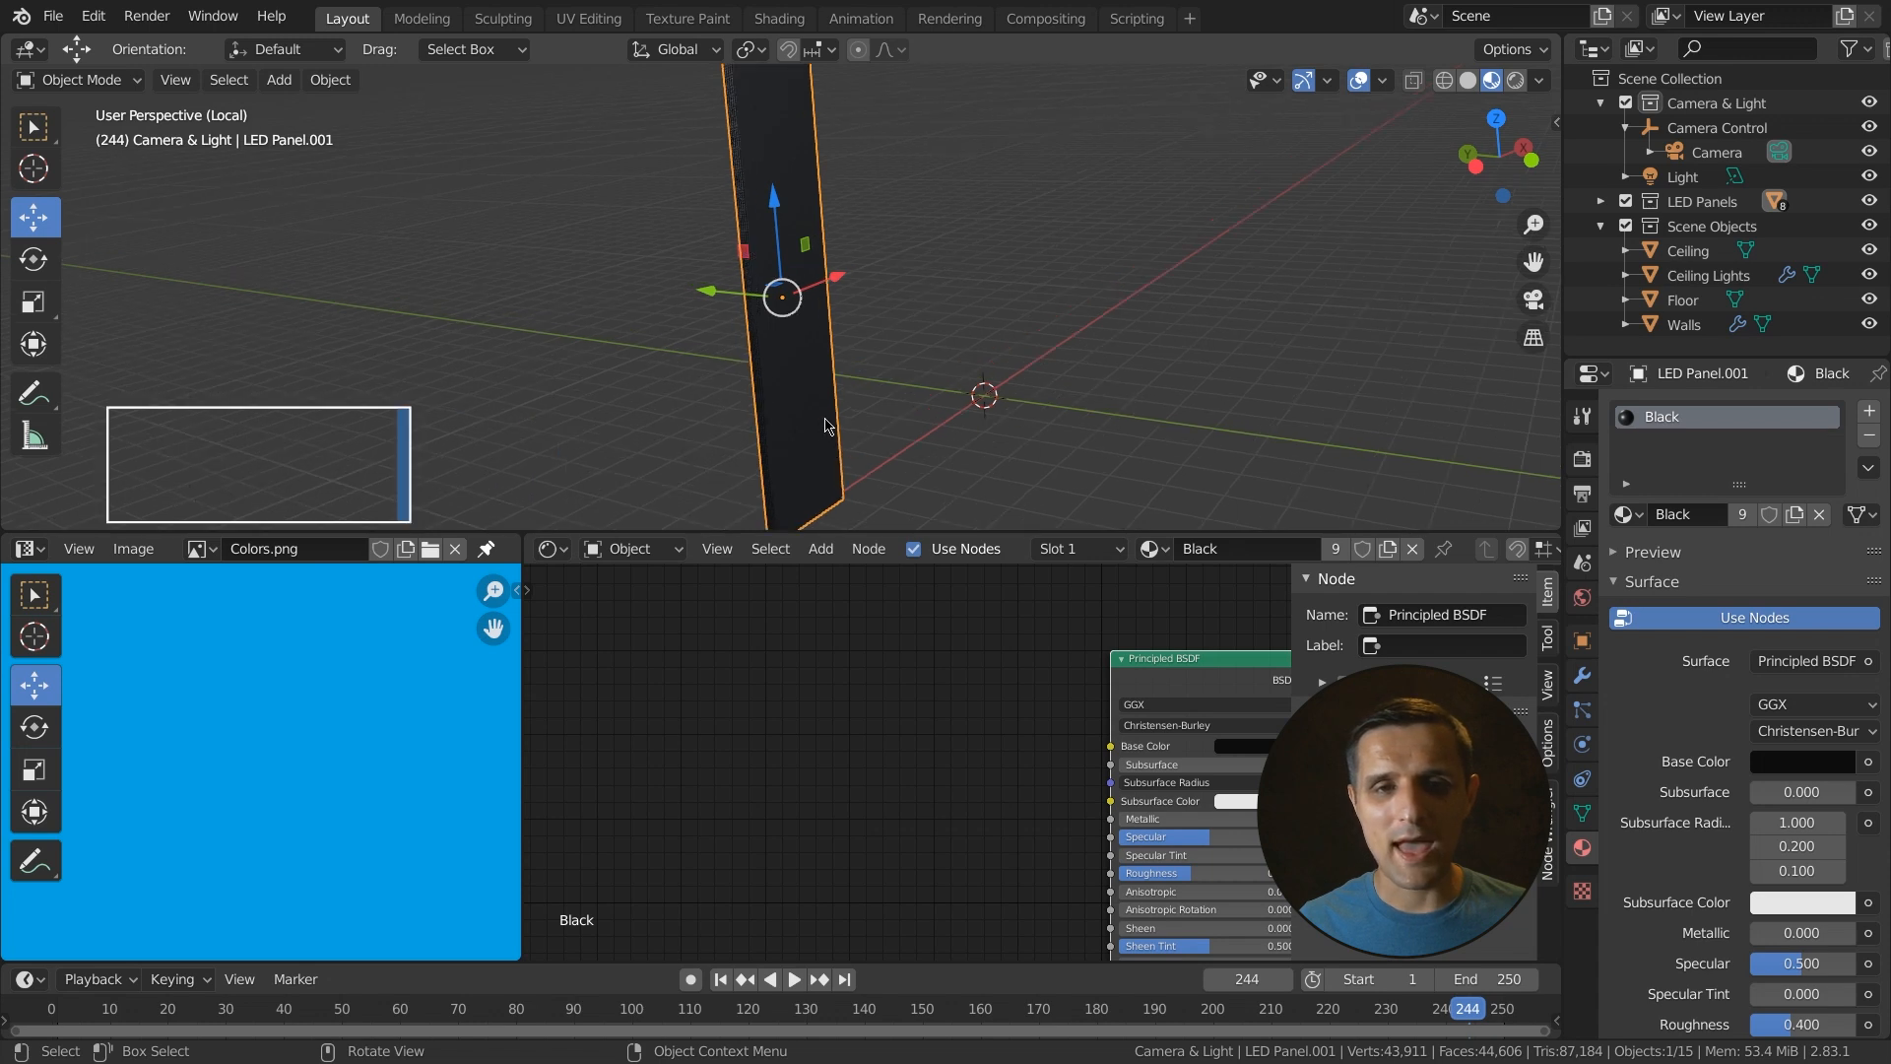
- Enter Edit Mode on the isolated LED panel and select its front face
{"action": "key", "text": "Tab"}
{"action": "middle_click_drag", "start_coordinate": [865, 366], "coordinate": [875, 450], "text": "shift"}
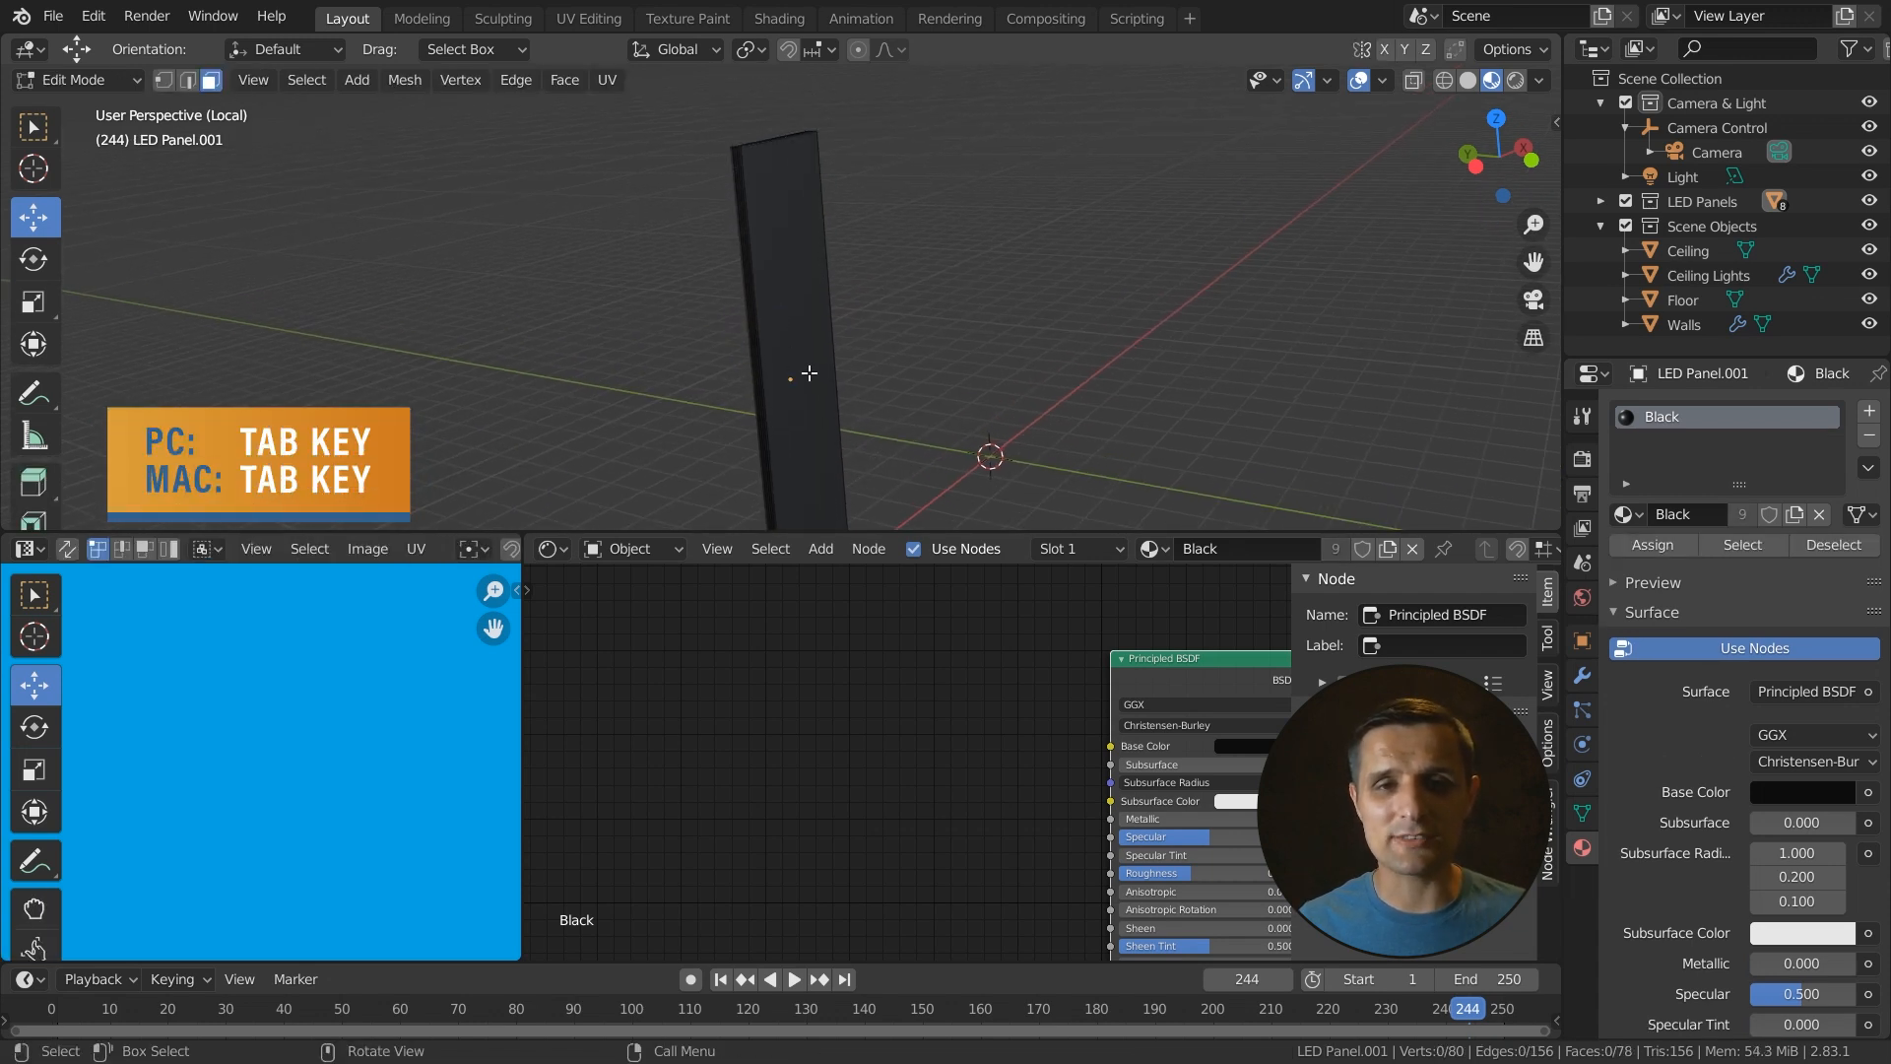
{"action": "left_click", "coordinate": [807, 373]}
{"action": "middle_click_drag", "start_coordinate": [947, 436], "coordinate": [866, 396], "text": "shift"}
{"action": "middle_click_drag", "start_coordinate": [914, 250], "coordinate": [856, 340]}
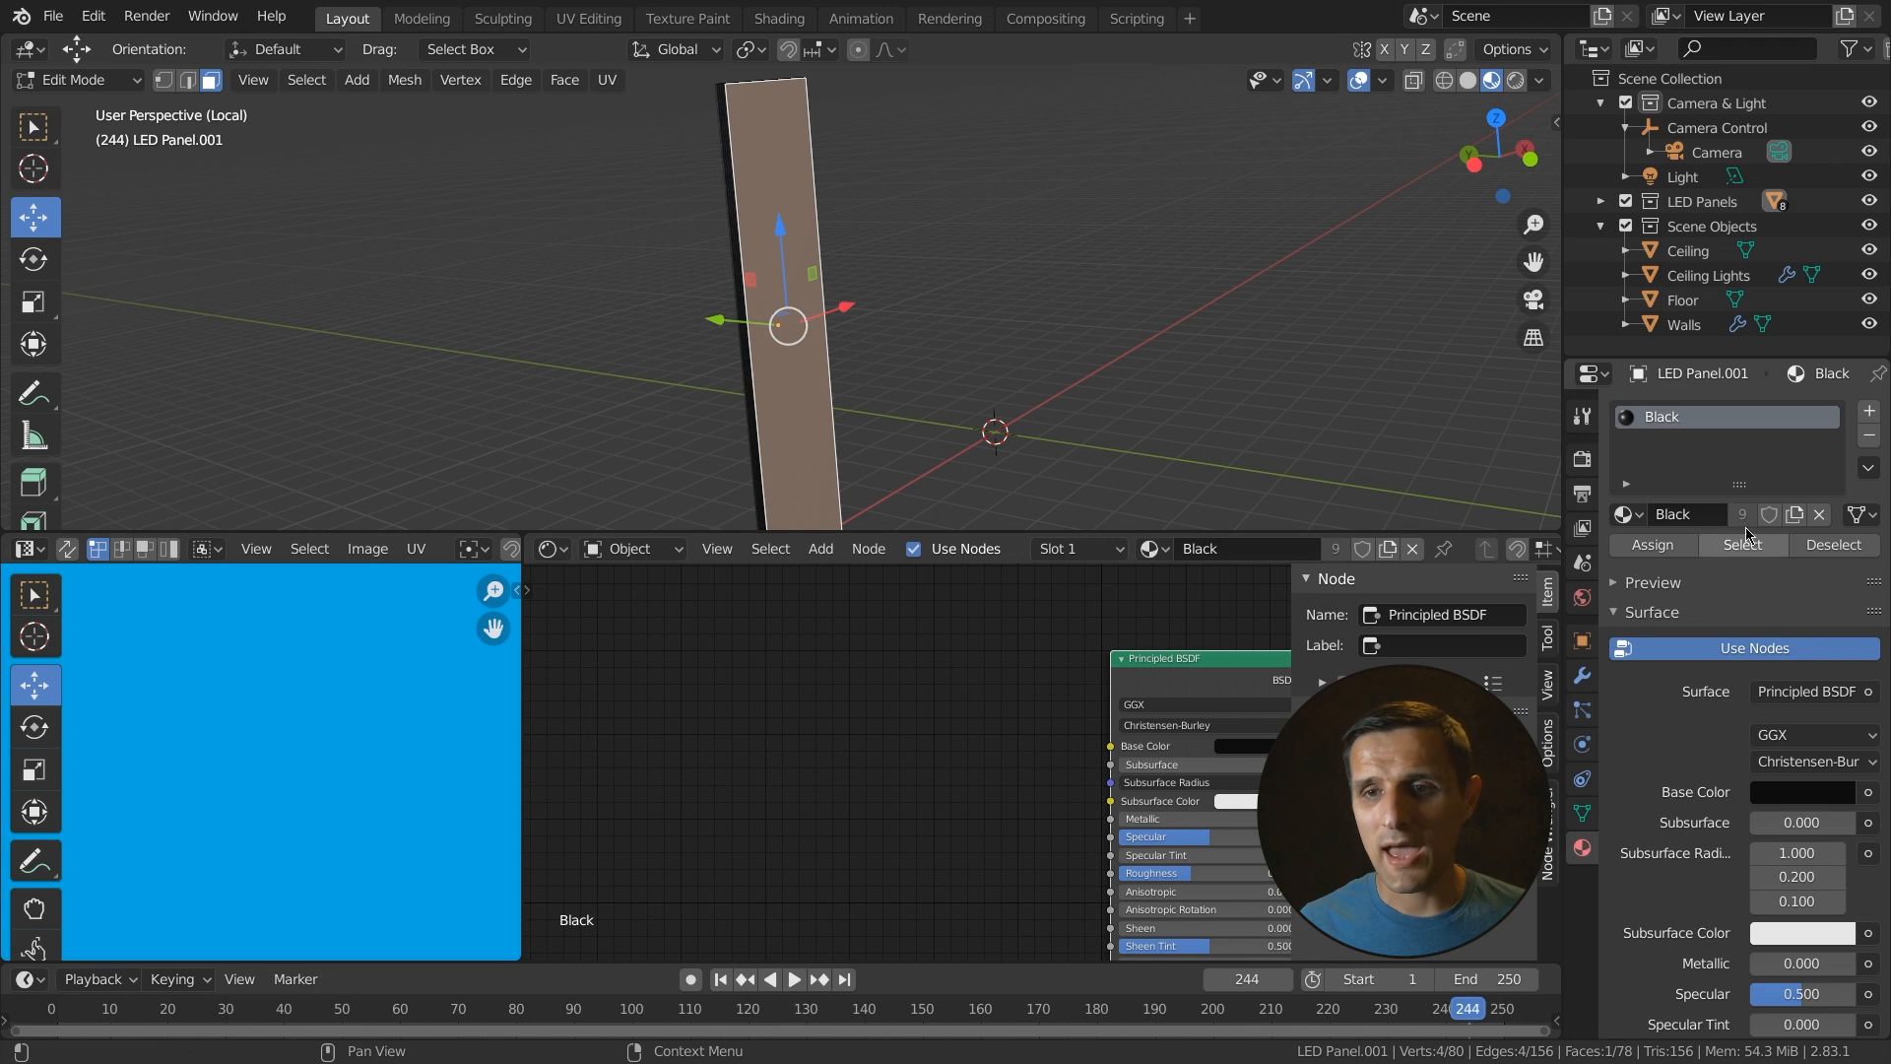
- Add a second material slot with a new material named LED Screen Graphic and assign it to the selected face
{"action": "left_click", "coordinate": [1869, 412]}
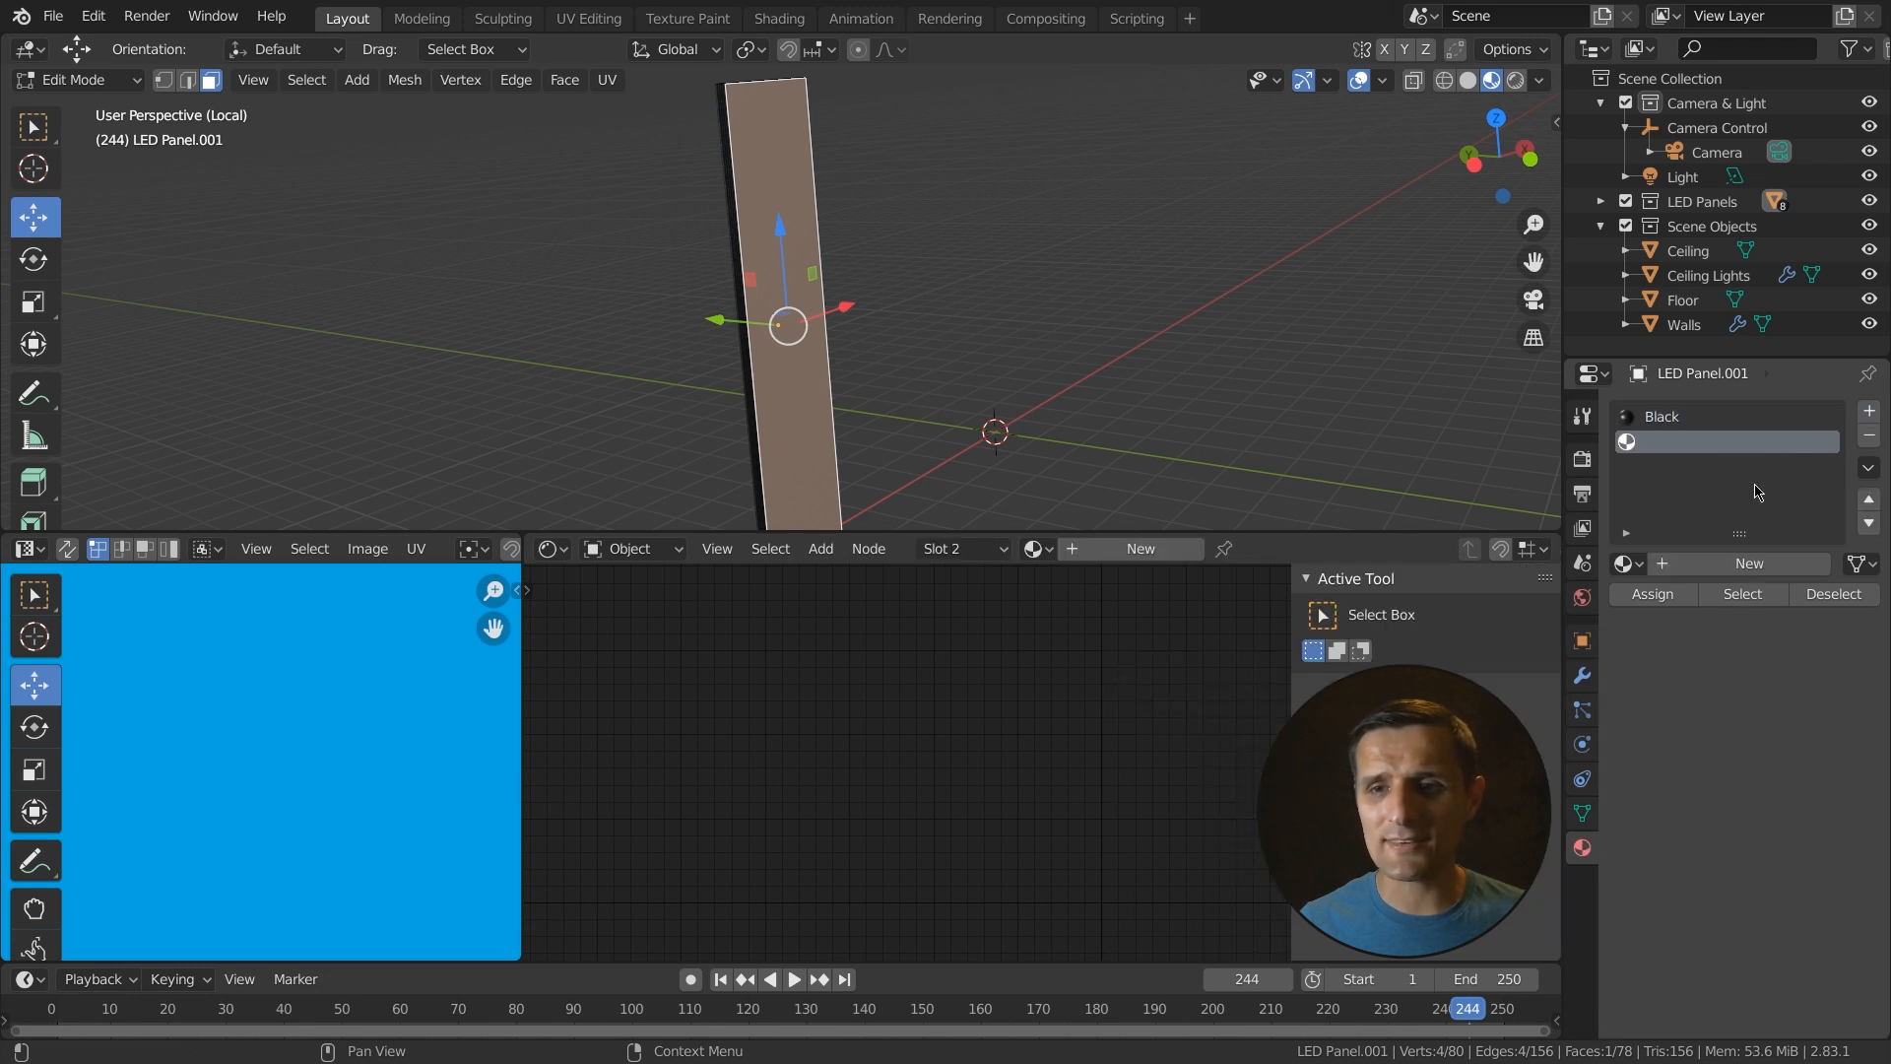
{"action": "left_click", "coordinate": [1735, 565]}
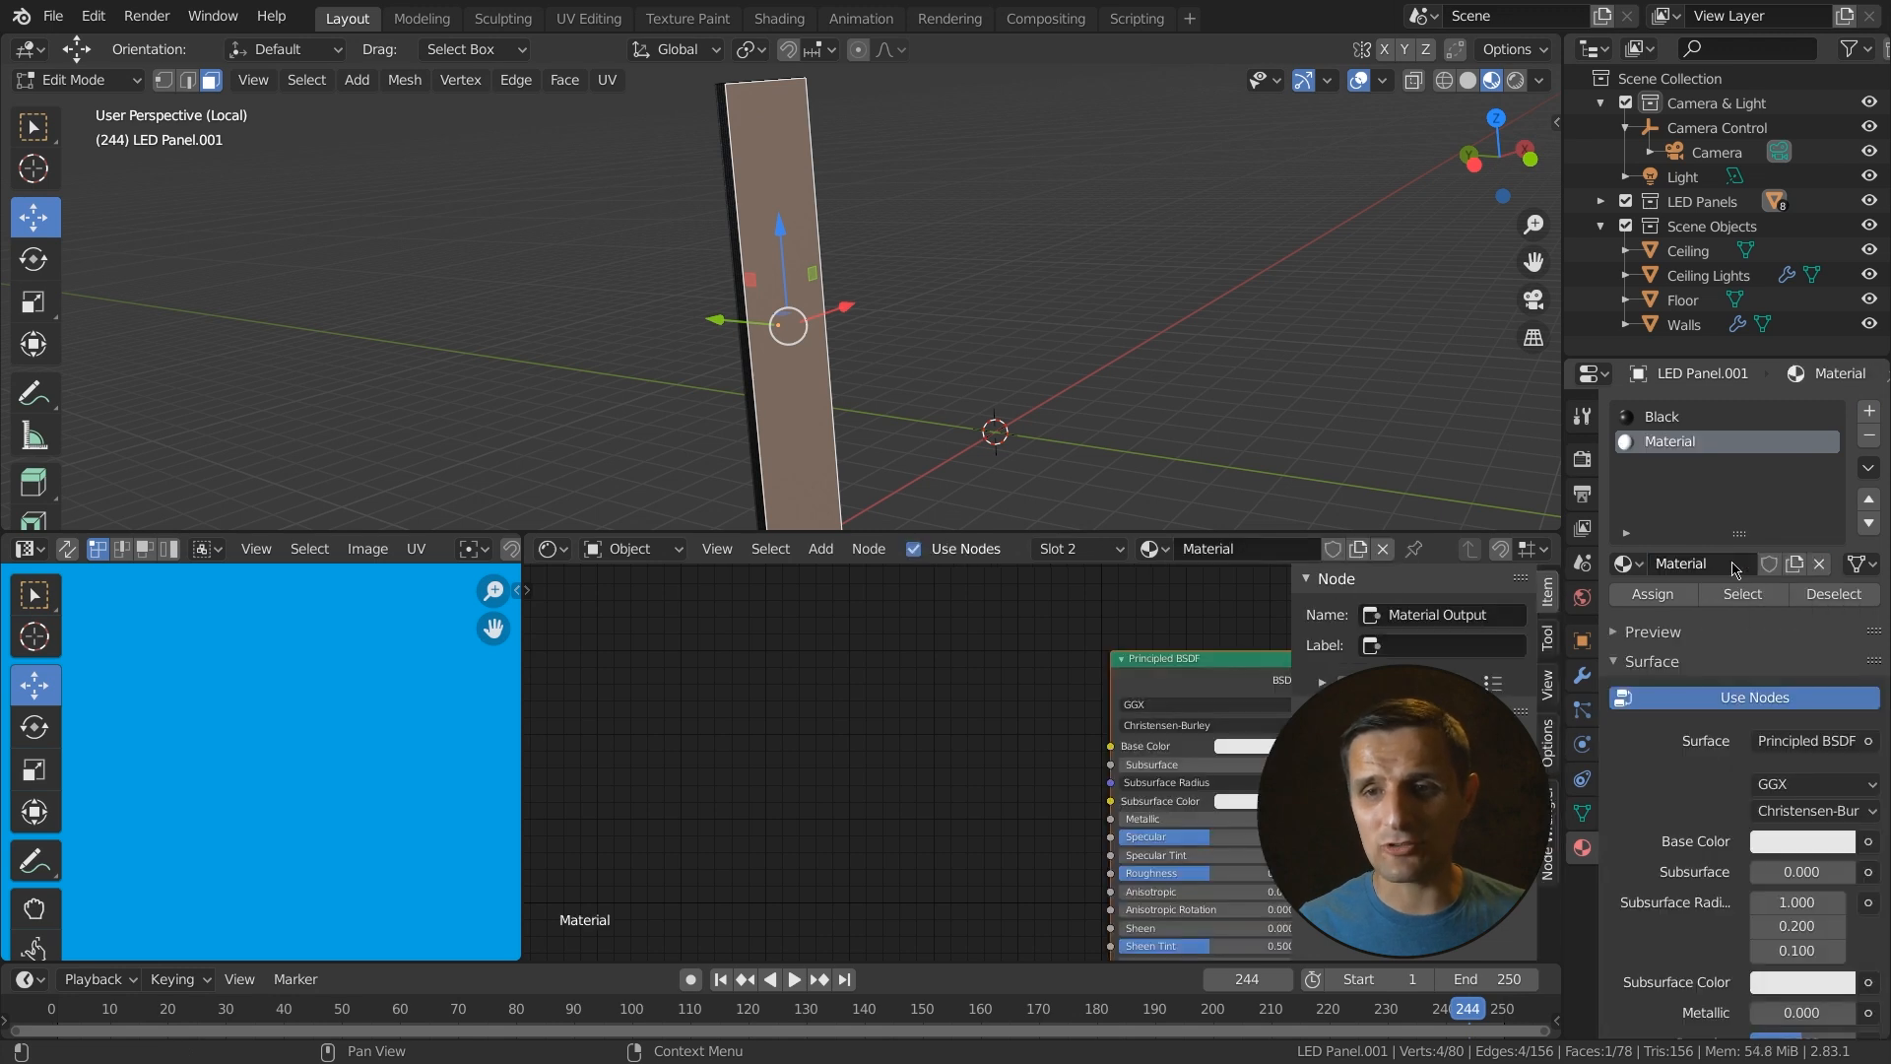
{"action": "left_click", "coordinate": [1730, 569]}
{"action": "type", "text": "LE"}
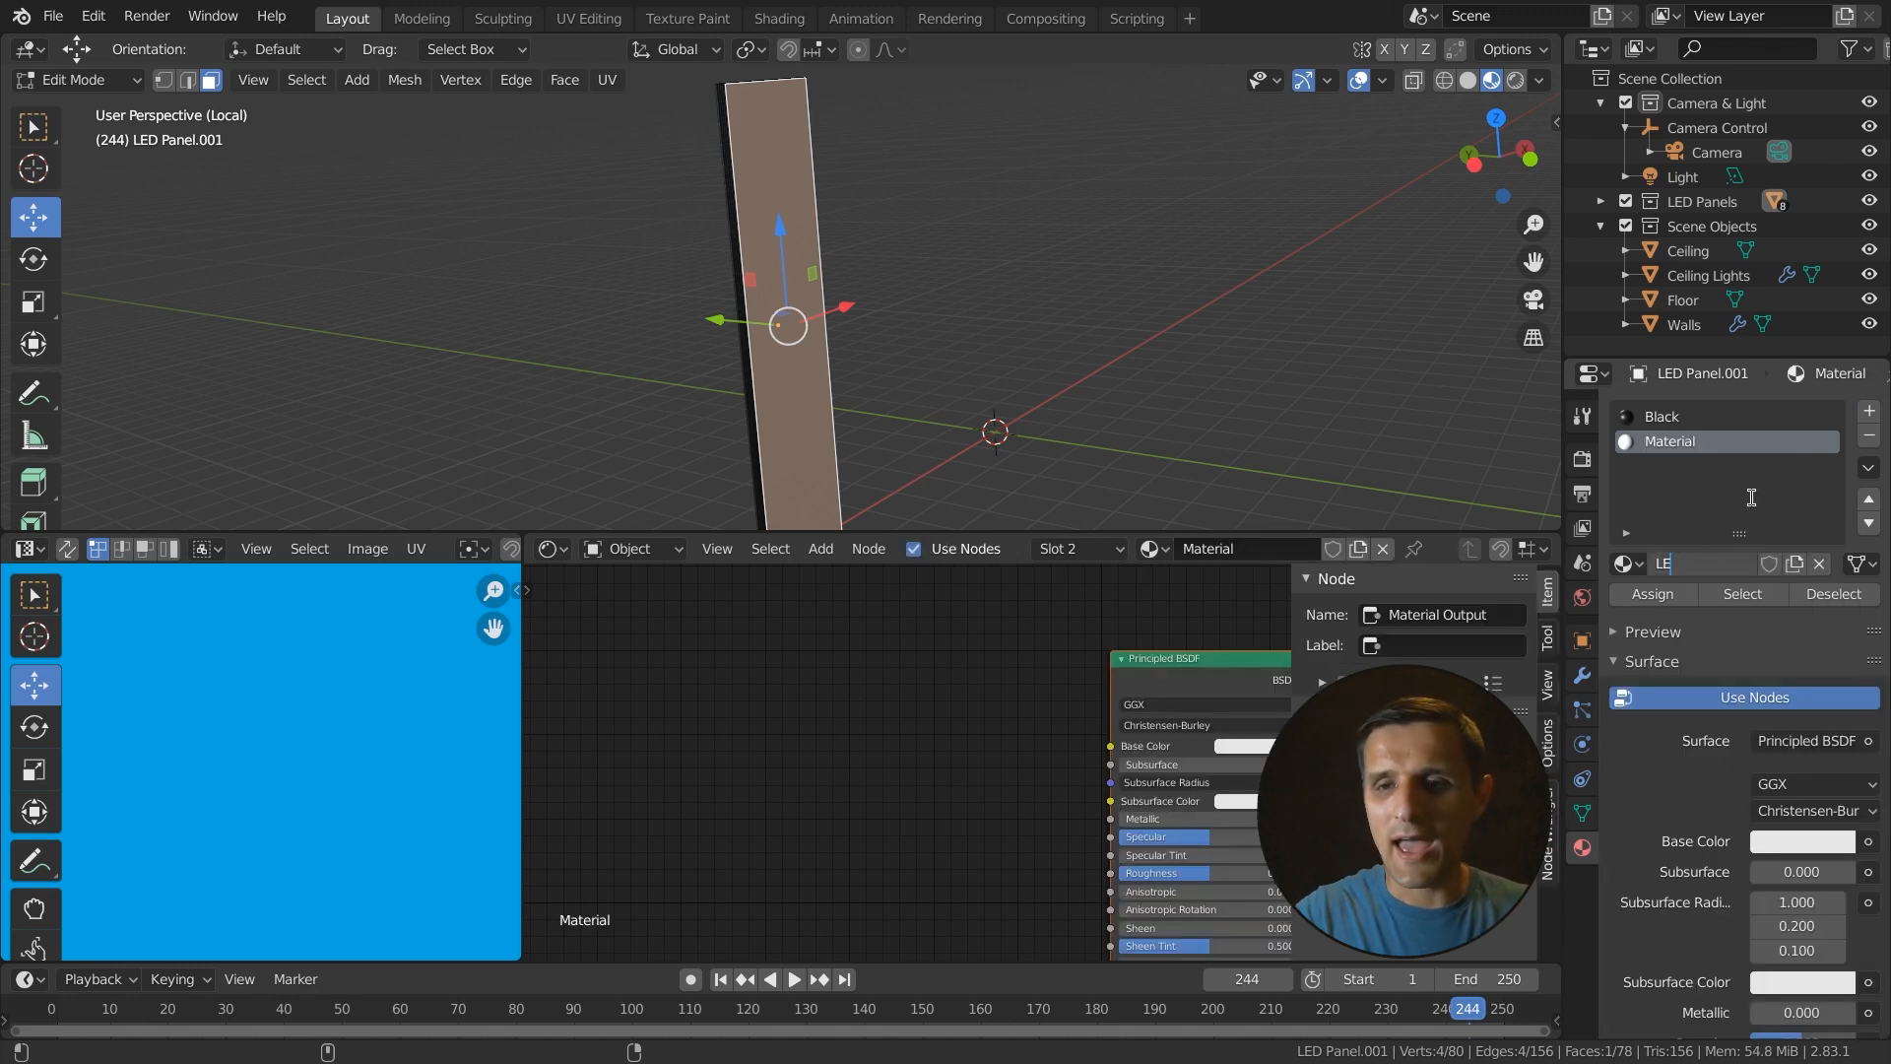
{"action": "type", "text": "D Scree"}
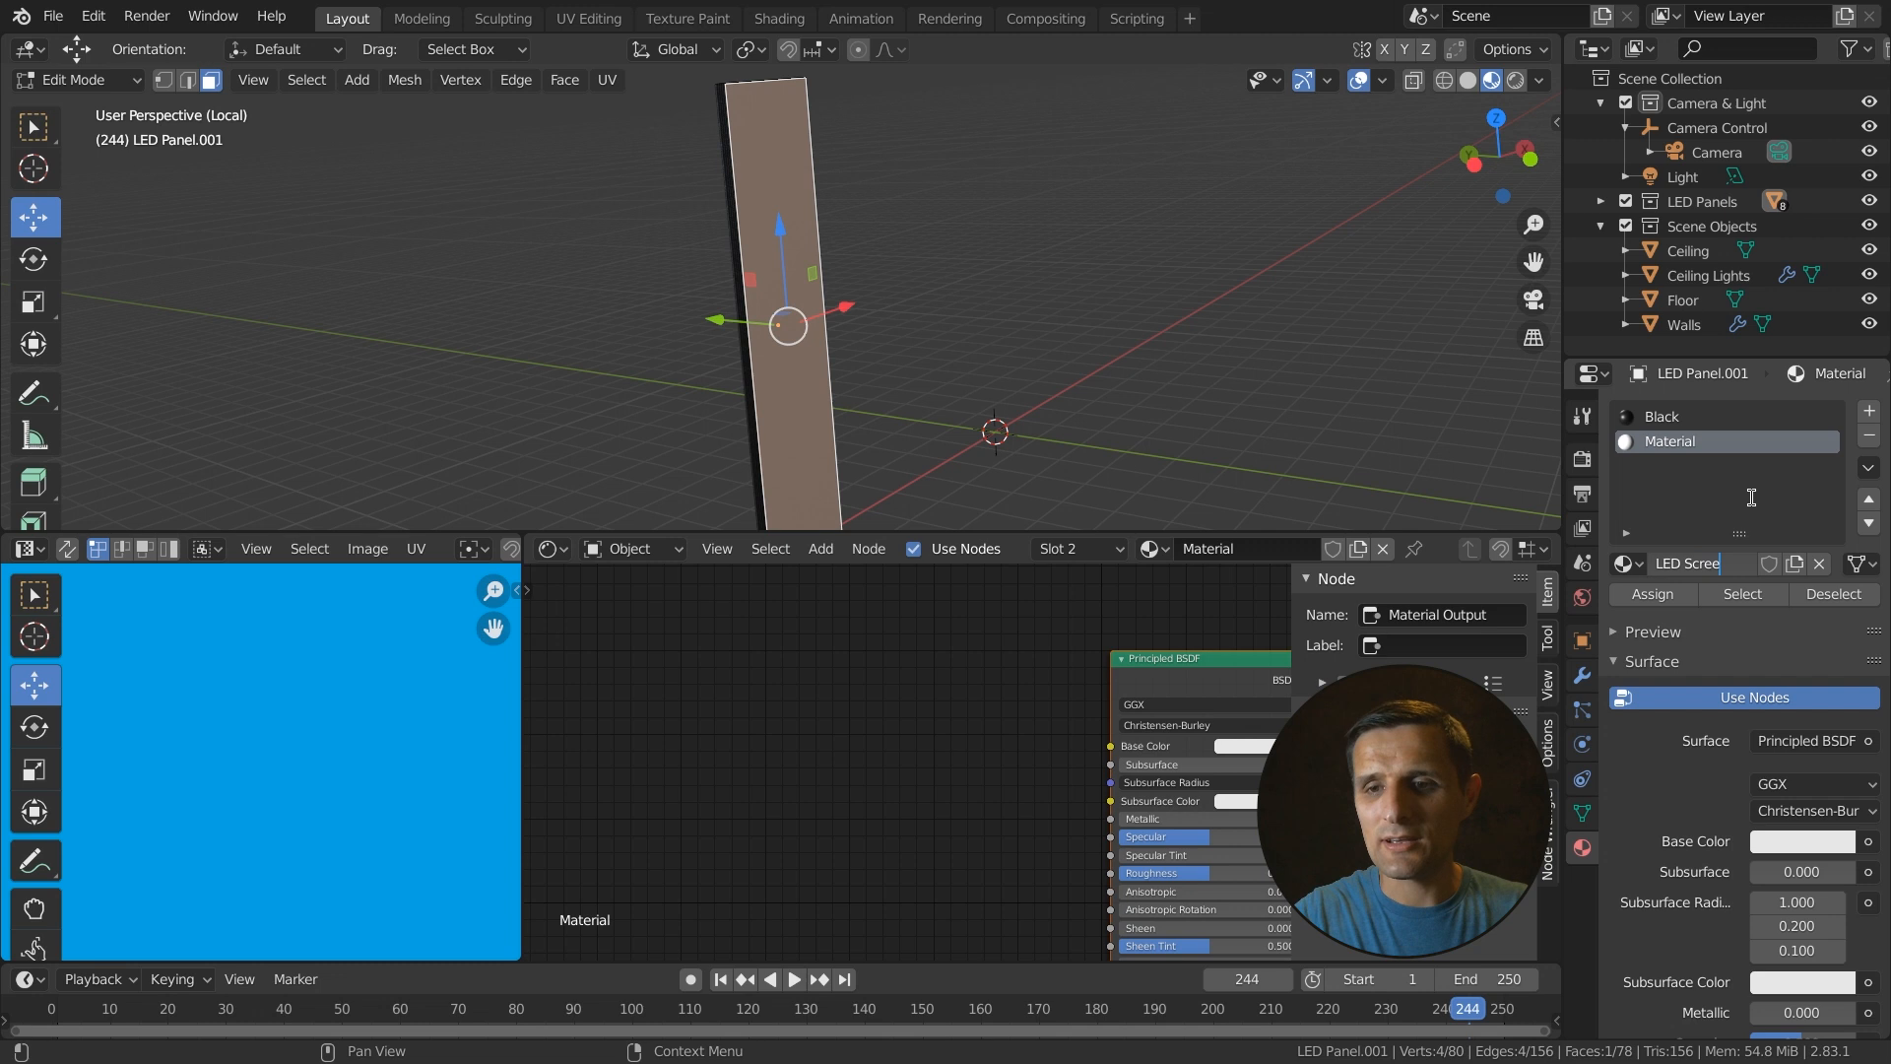
{"action": "type", "text": "n Graphic"}
{"action": "key", "text": "Return"}
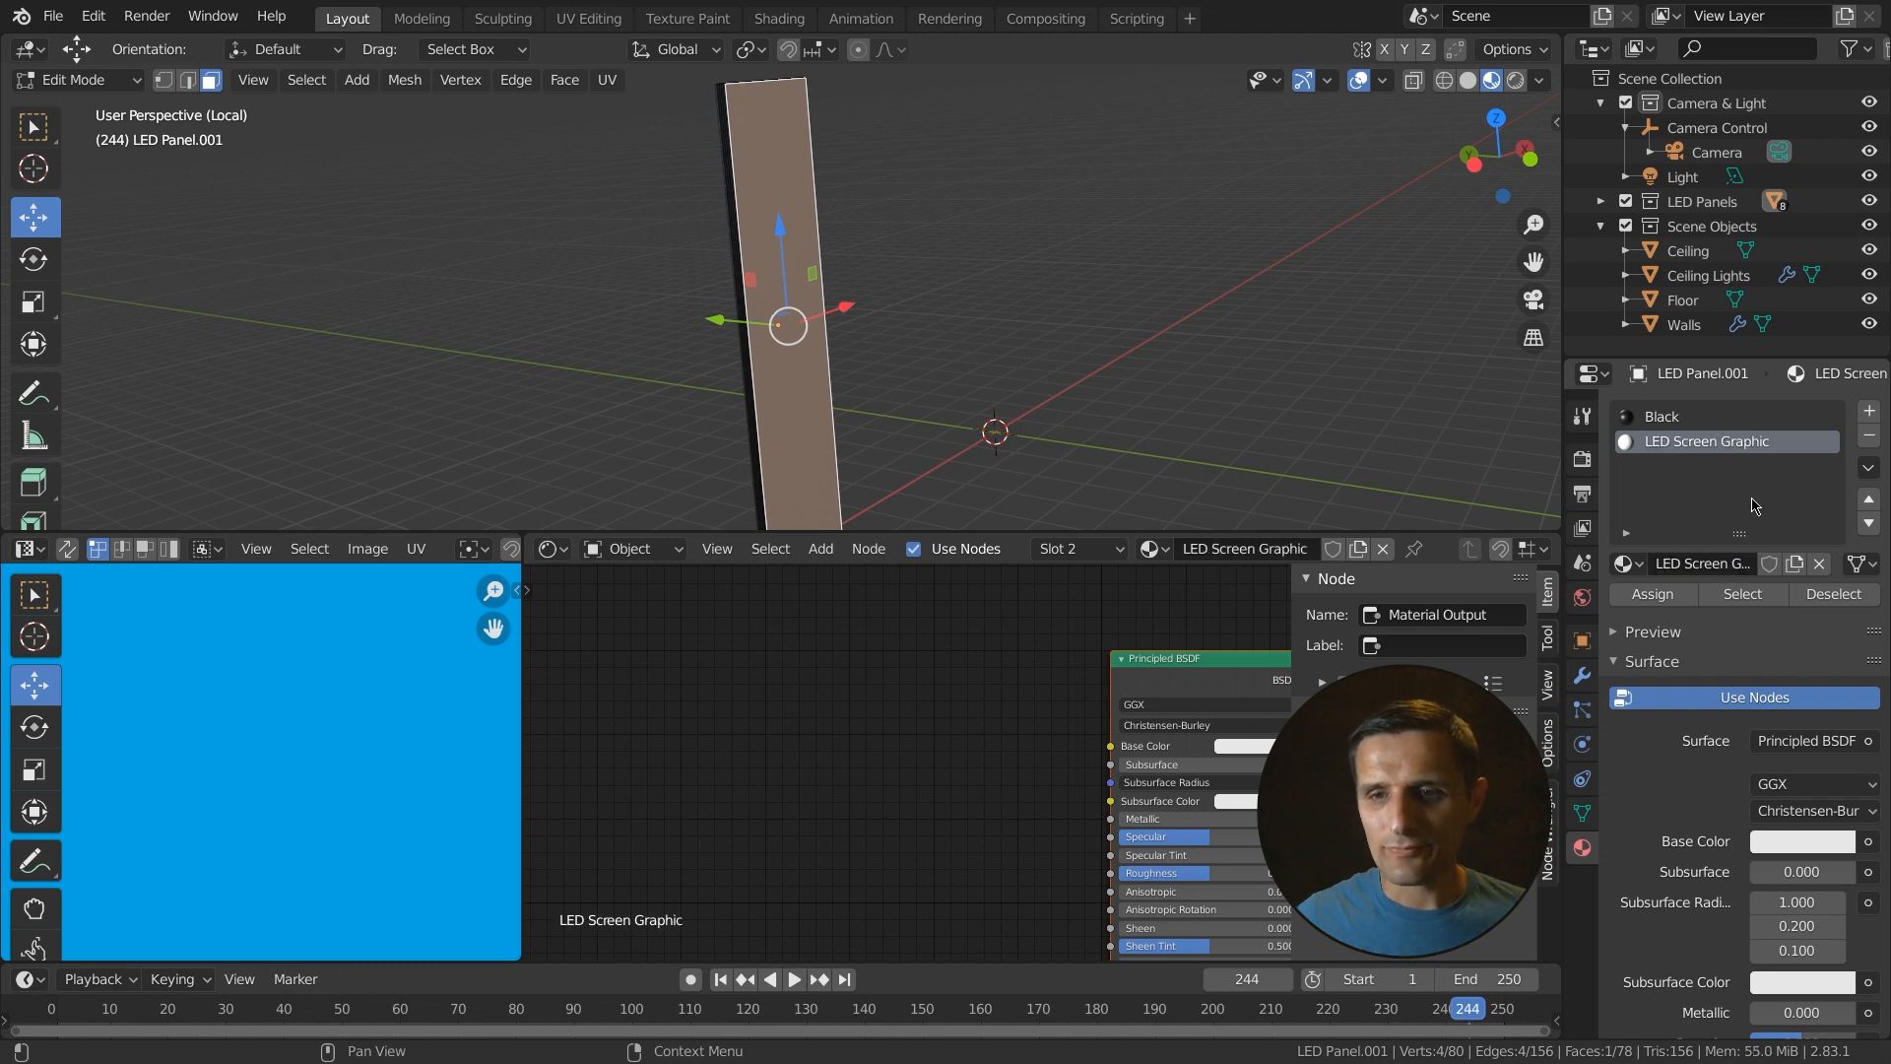
{"action": "left_click", "coordinate": [1652, 594]}
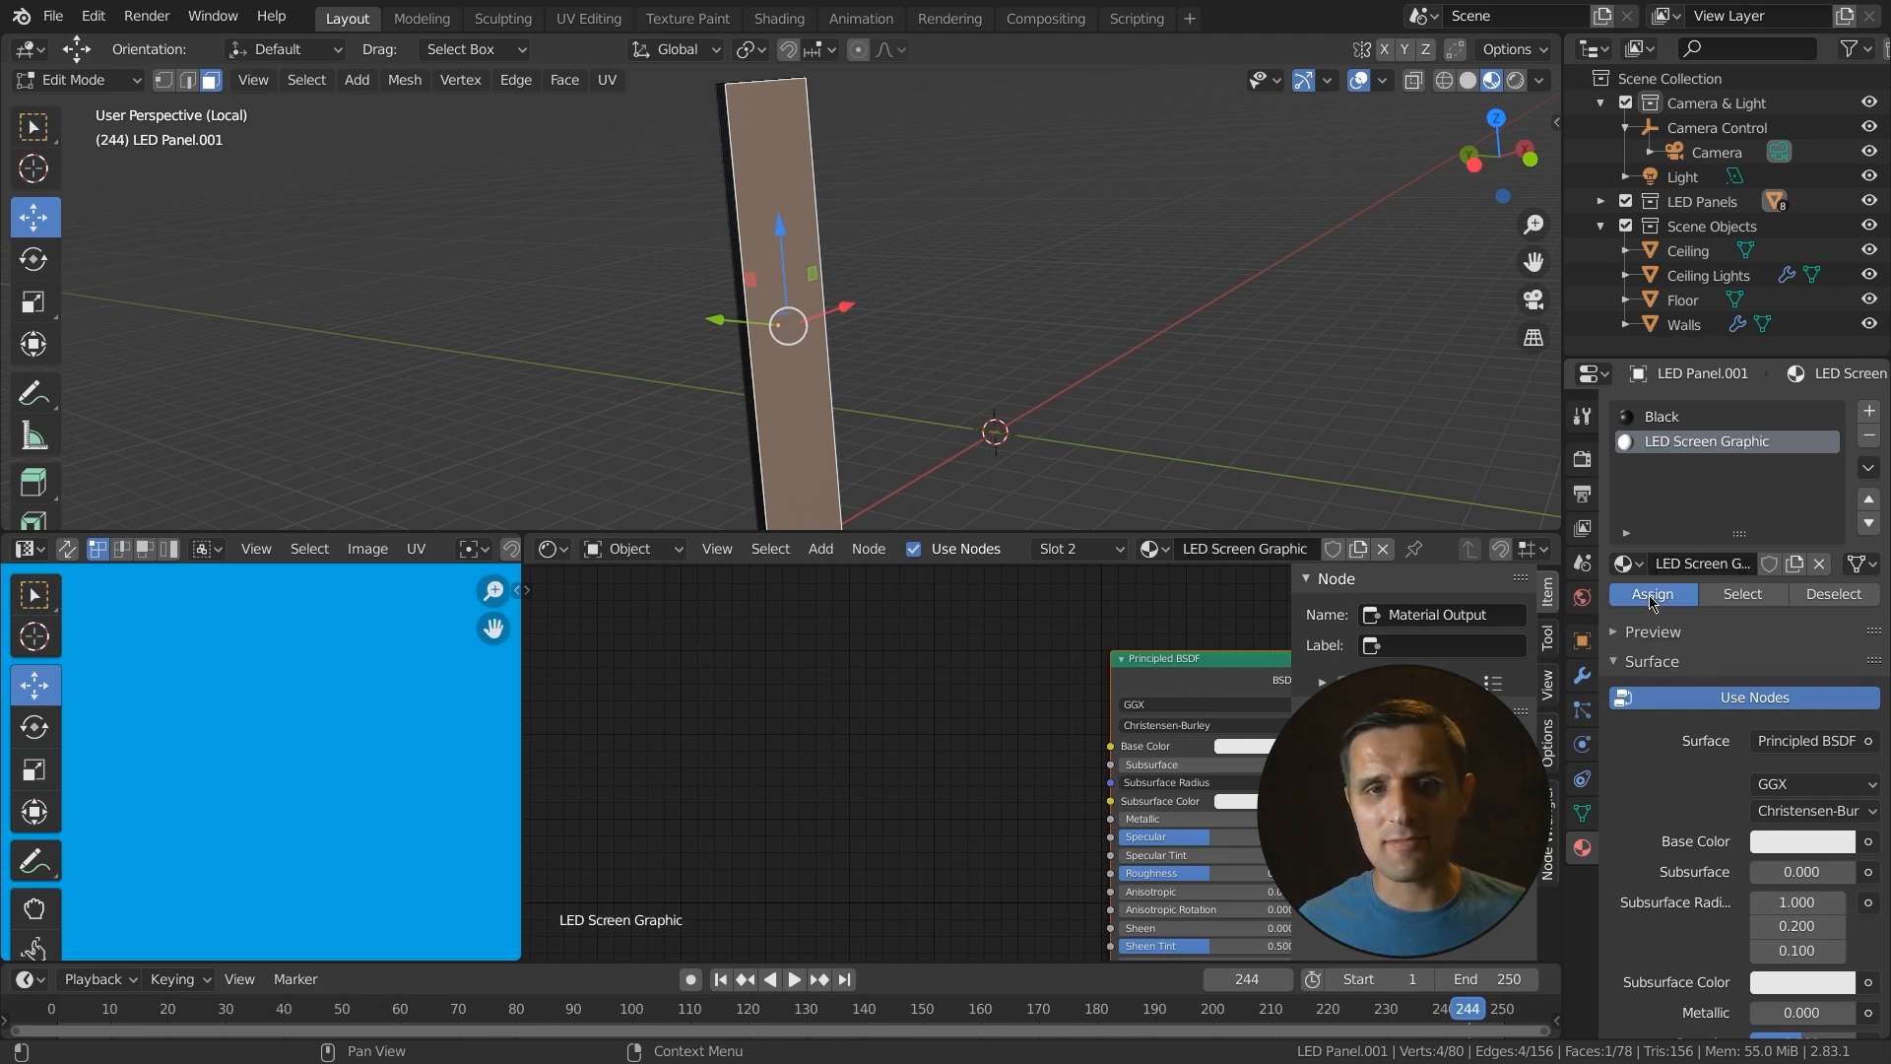
- Set the material's surface shader to Emission and add a texture coordinate, mapping and image texture setup to it
{"action": "left_click", "coordinate": [1817, 741]}
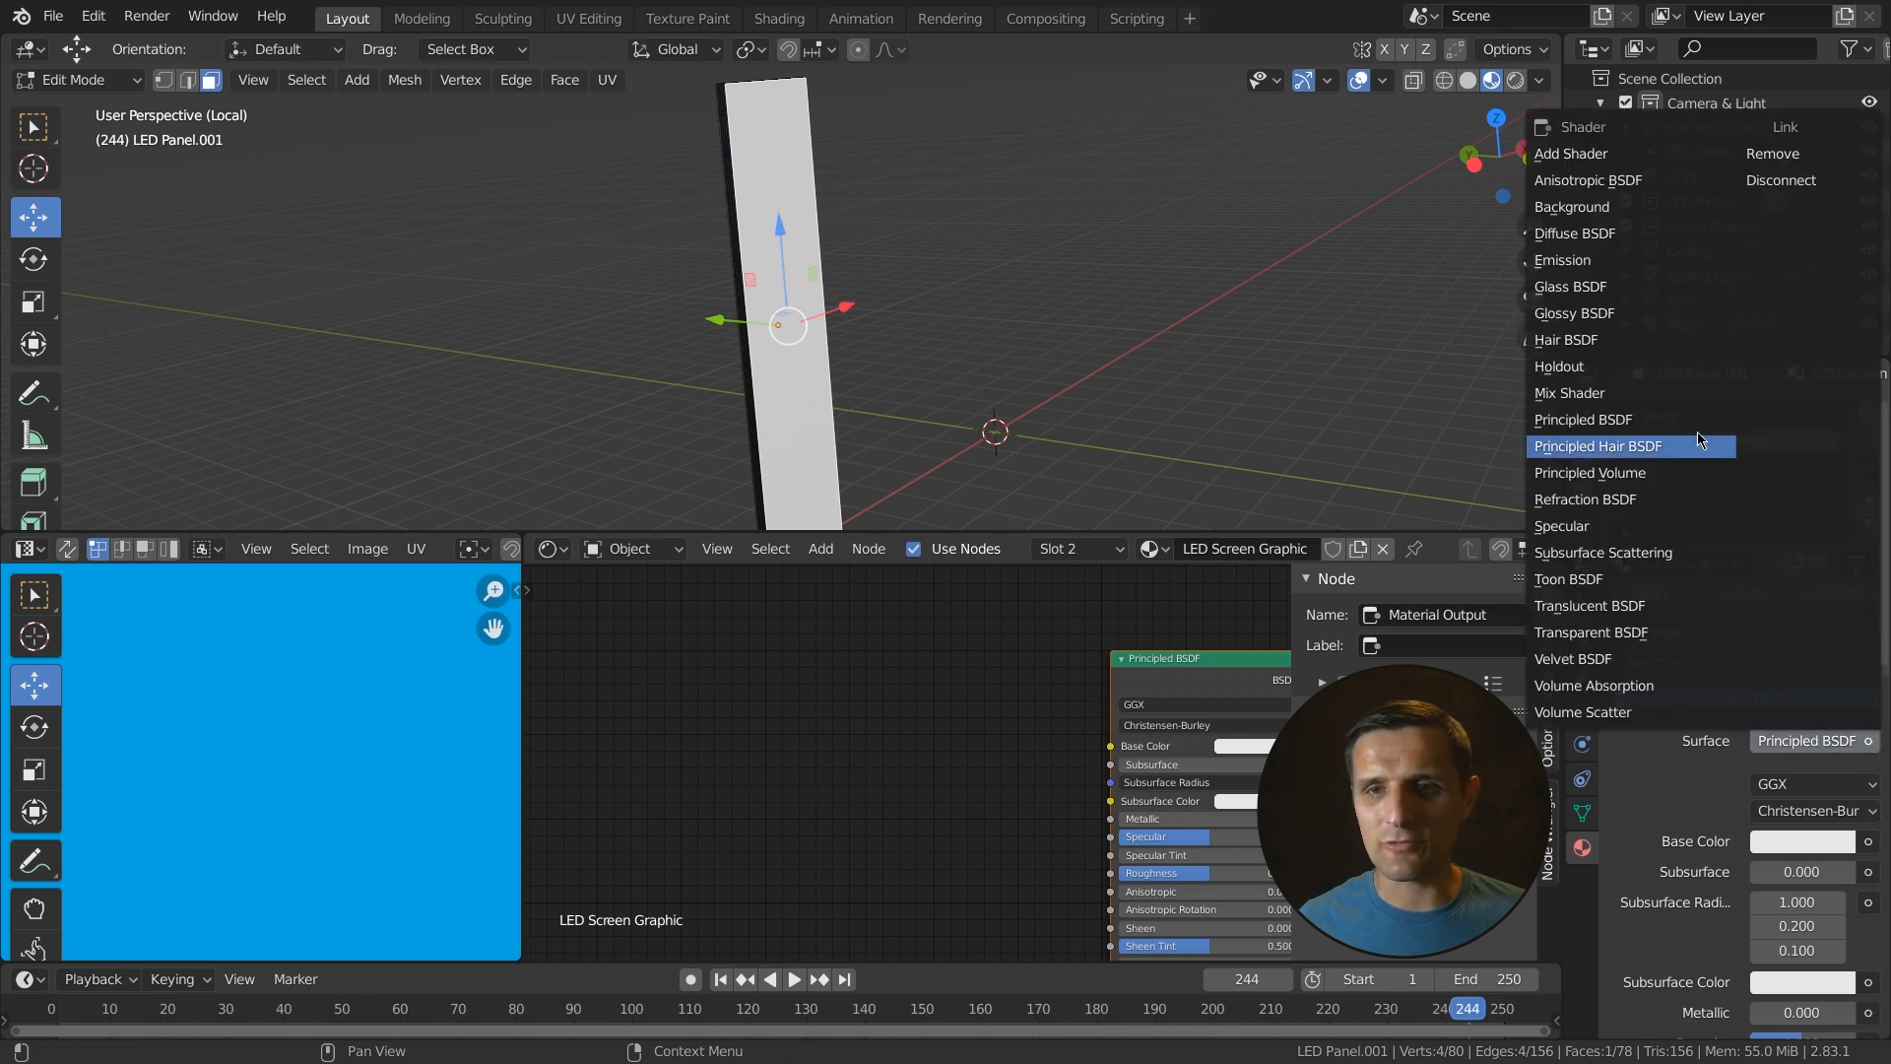
{"action": "left_click", "coordinate": [1576, 262]}
{"action": "middle_click_drag", "start_coordinate": [1214, 695], "coordinate": [958, 657]}
{"action": "left_click", "coordinate": [925, 631]}
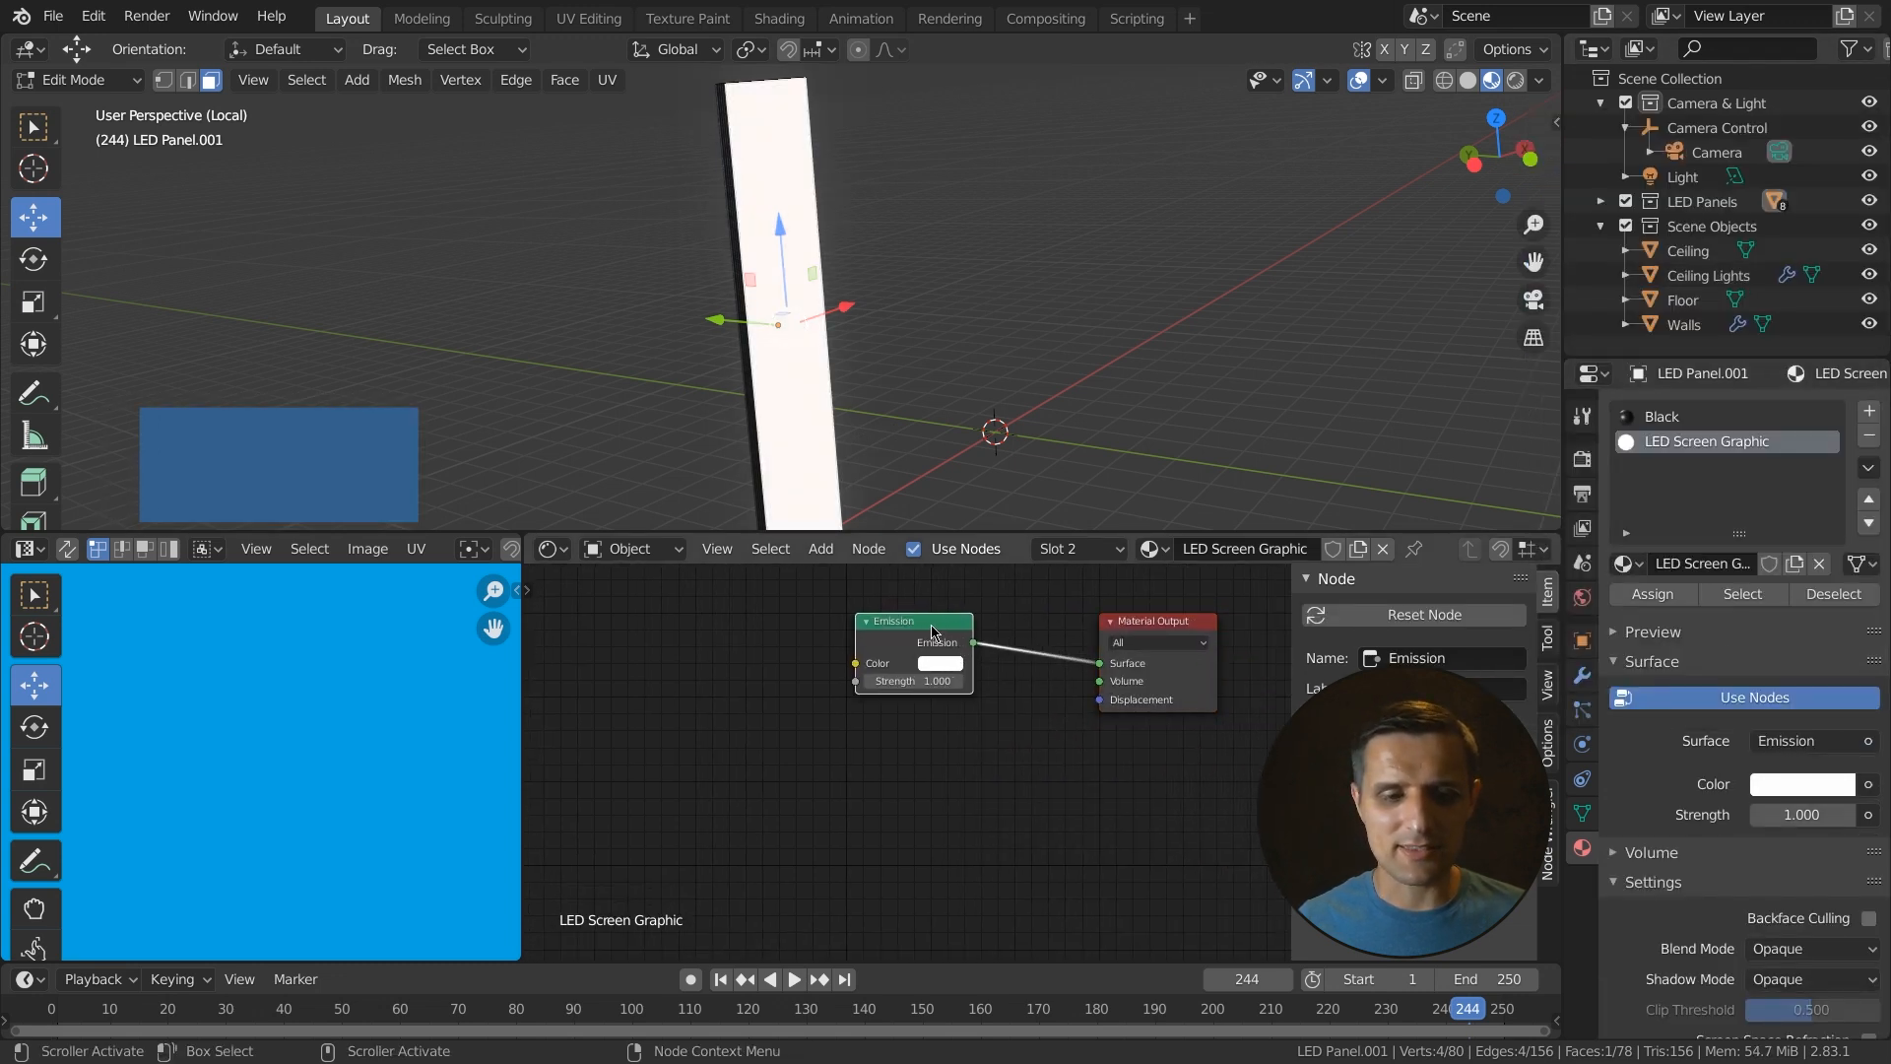
{"action": "key", "text": "ctrl+t"}
- Create a new 2000 × 1000 px UV Grid image named LED Panel Placeholder in the Image Texture node
{"action": "scroll", "coordinate": [904, 753], "scroll_direction": "down", "scroll_amount": 2}
{"action": "middle_click_drag", "start_coordinate": [904, 754], "coordinate": [988, 735]}
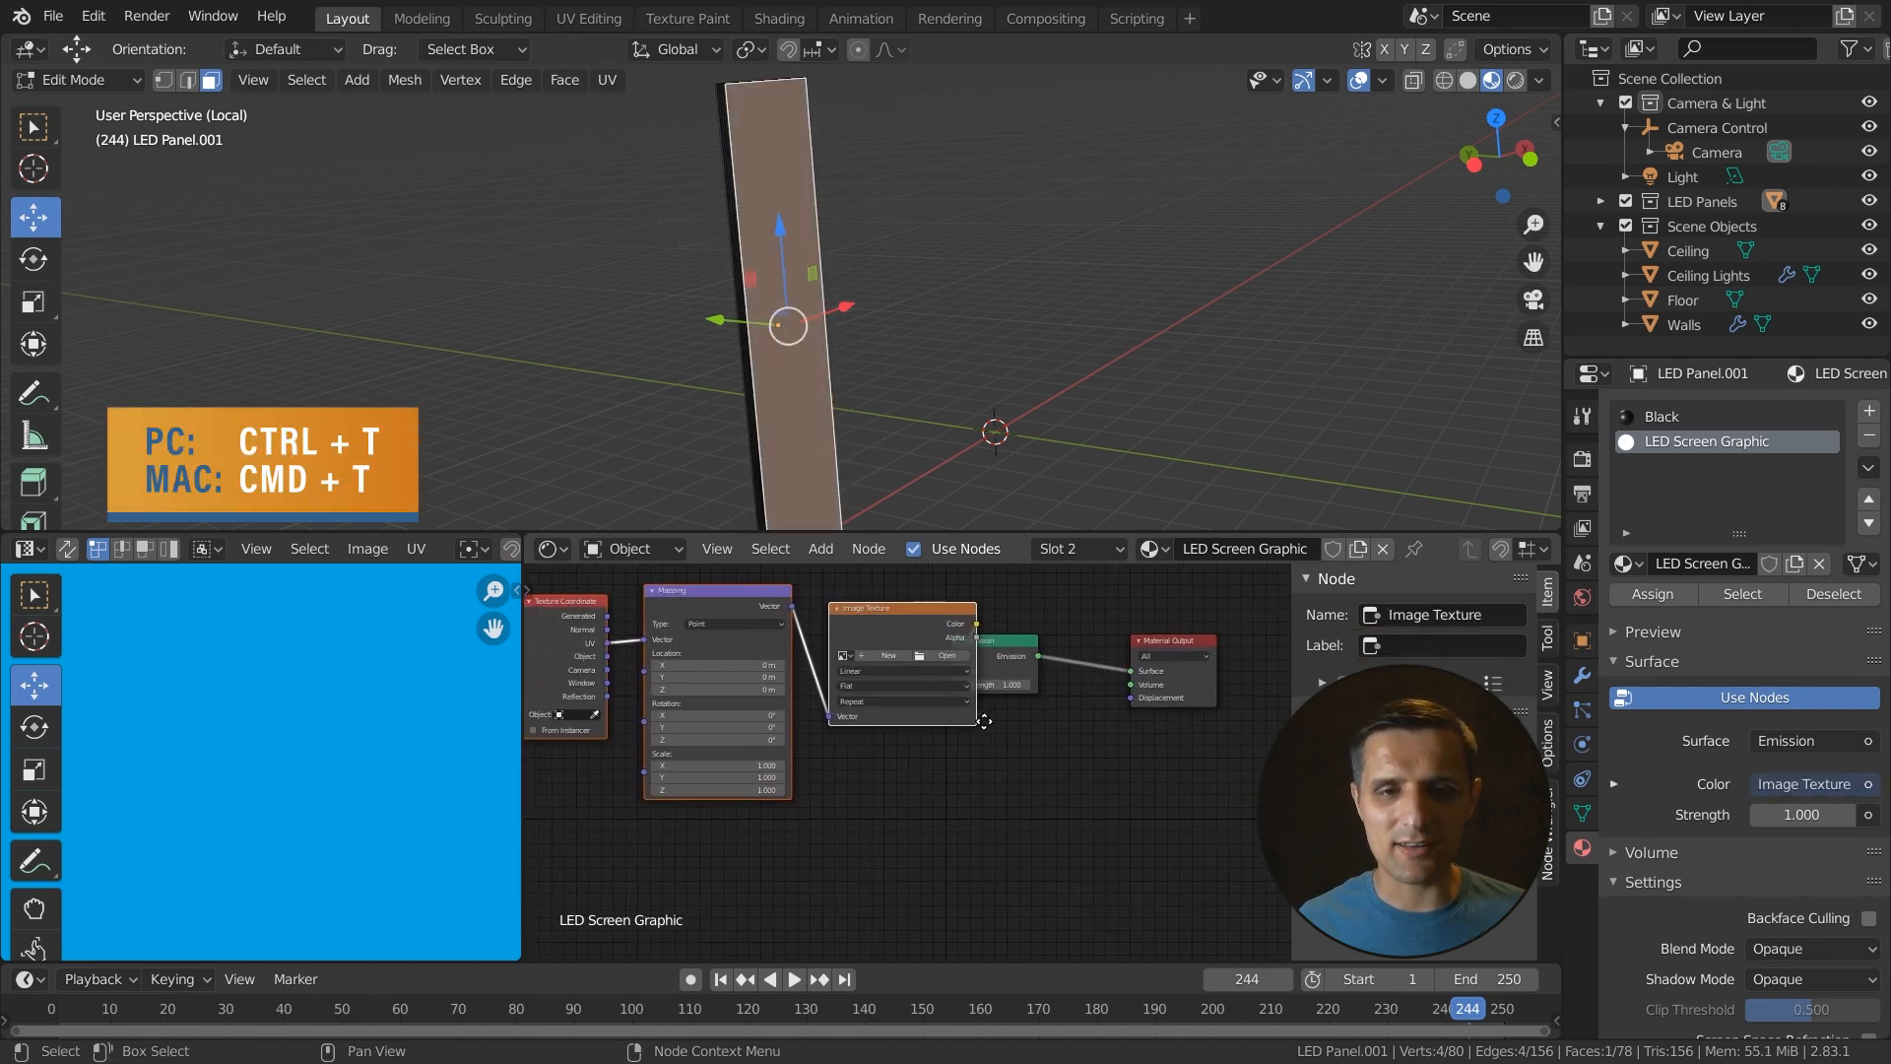
{"action": "left_click_drag", "start_coordinate": [895, 606], "coordinate": [854, 609]}
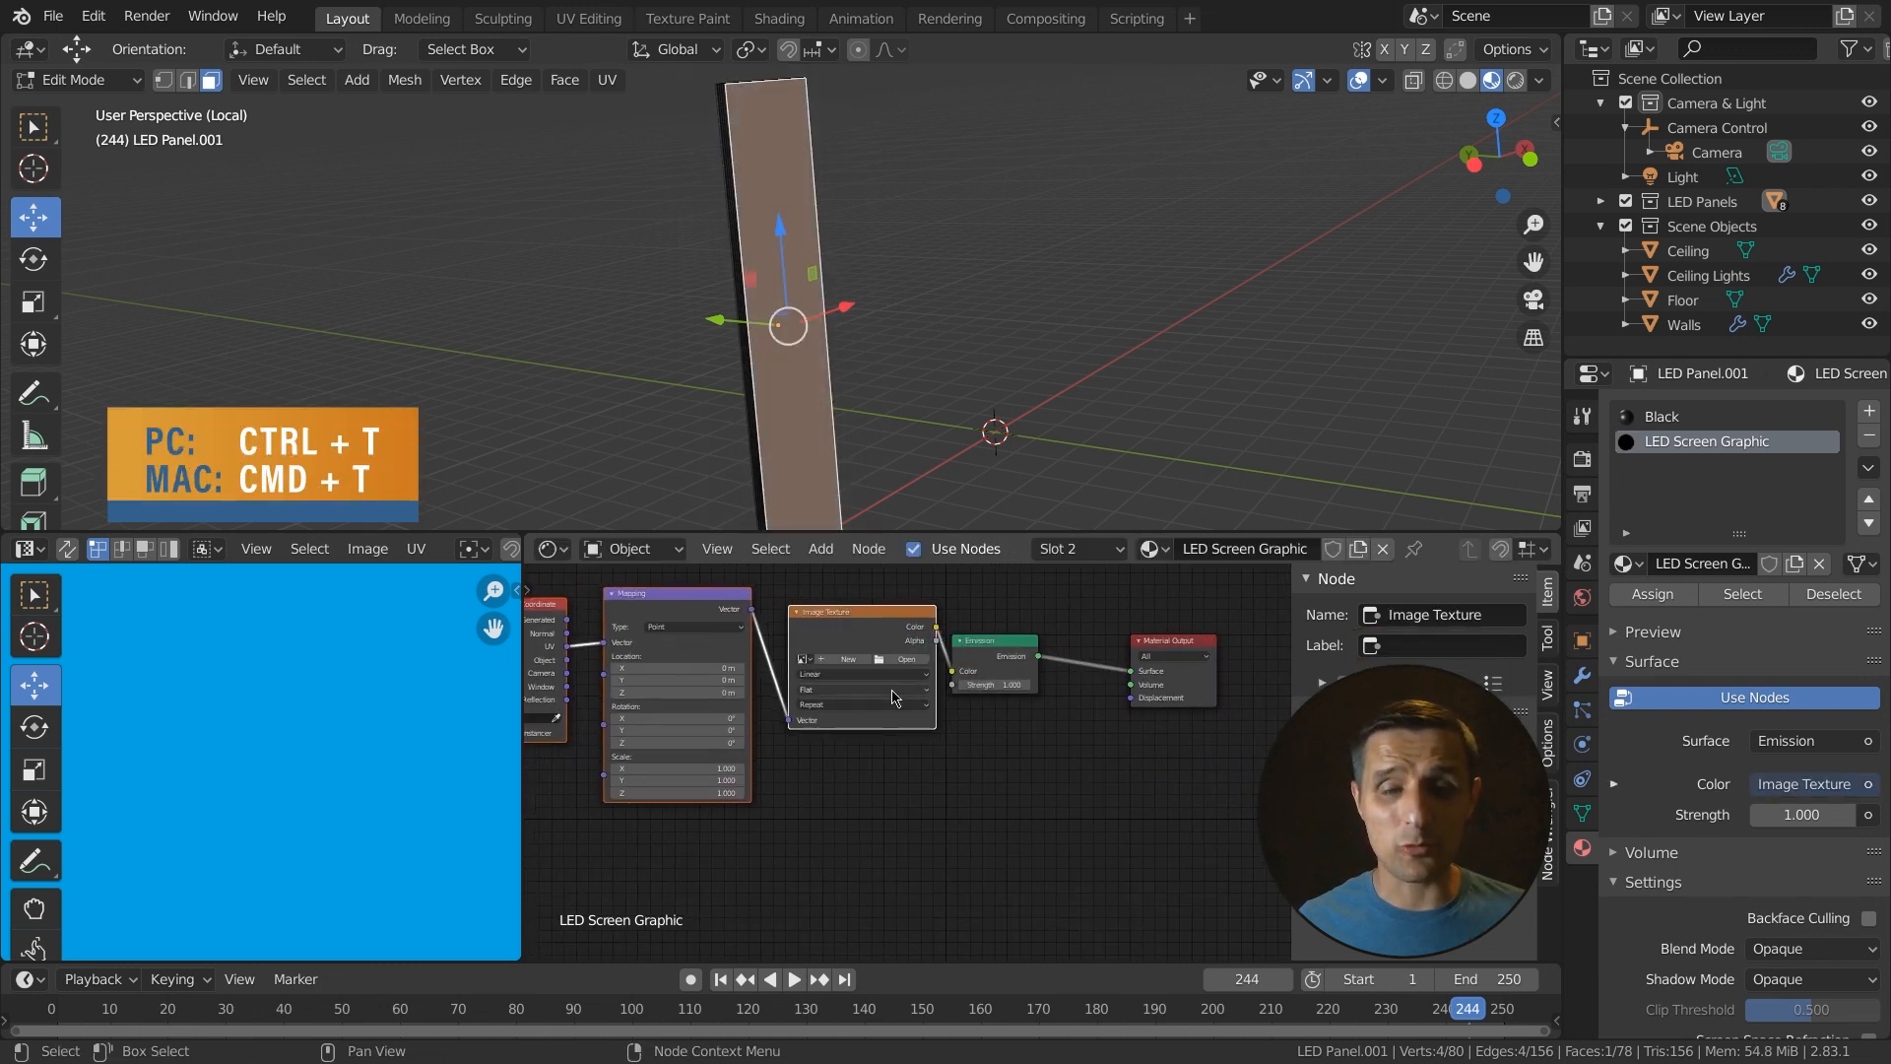
{"action": "middle_click_drag", "start_coordinate": [923, 734], "coordinate": [973, 739]}
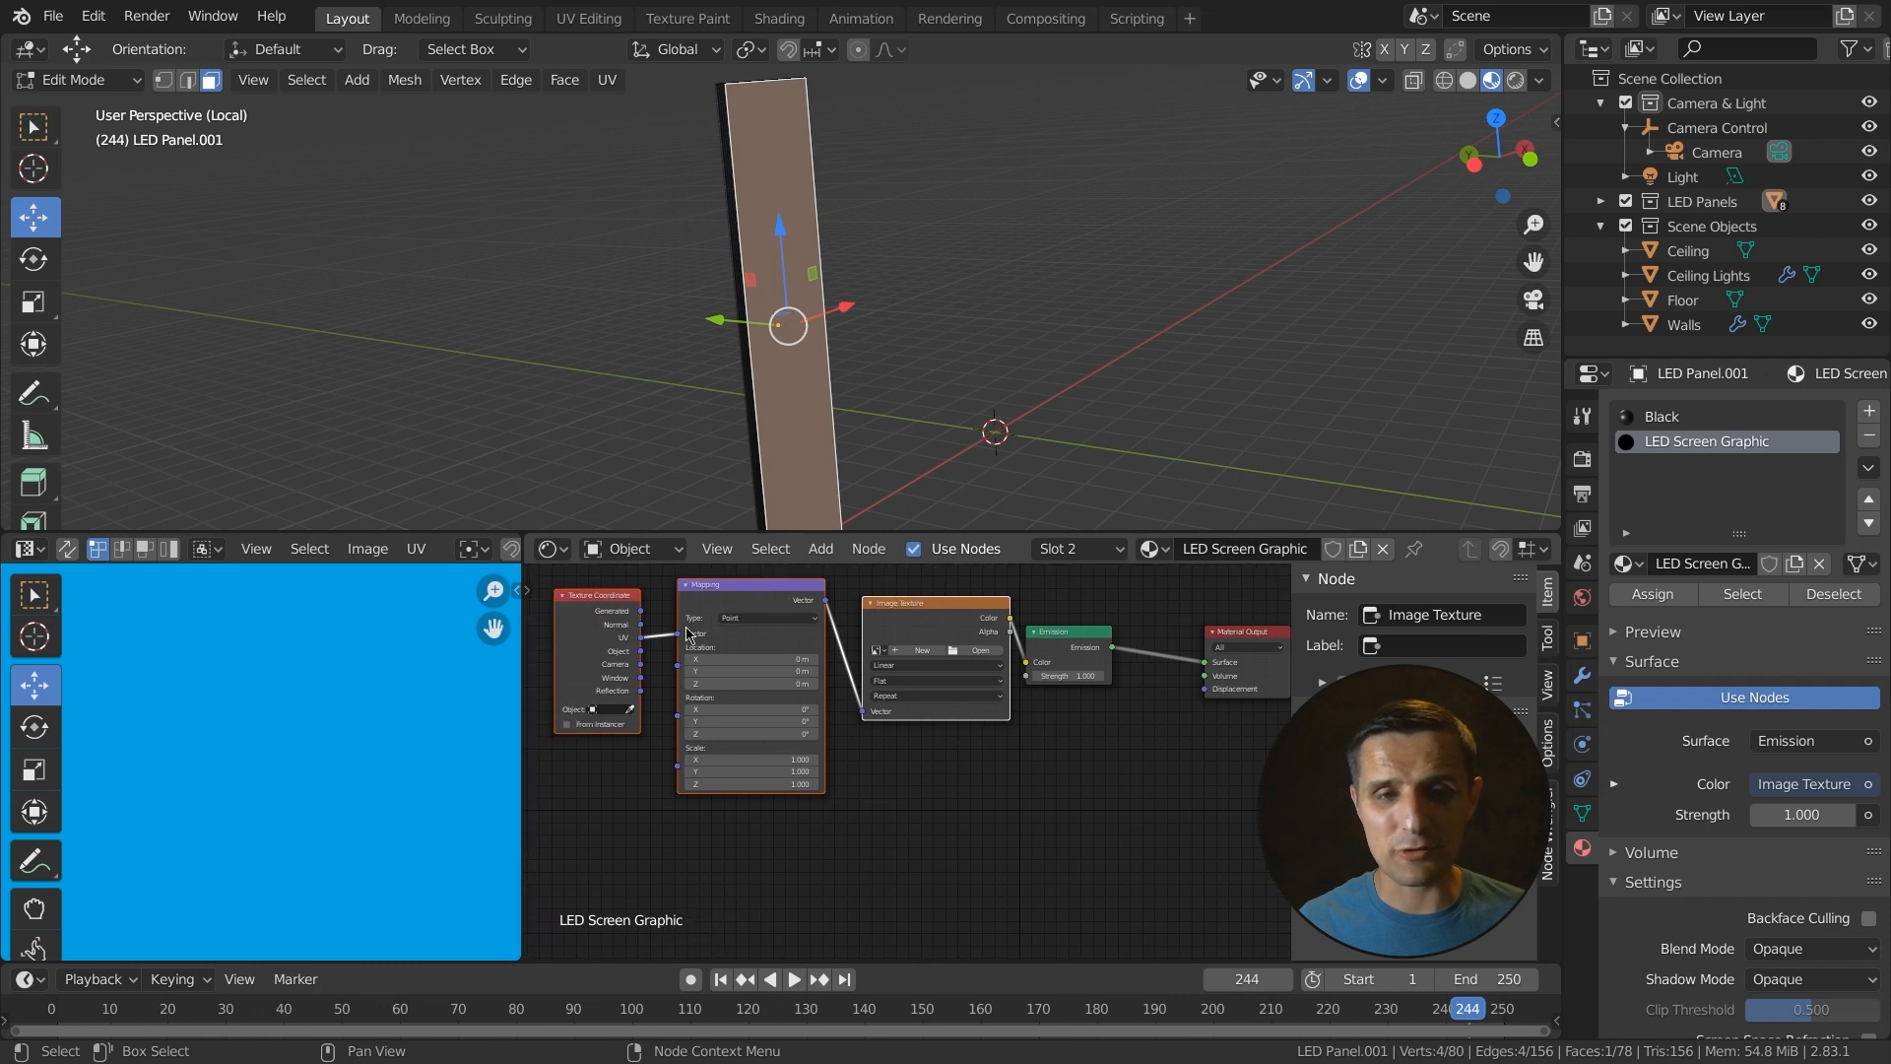
{"action": "scroll", "coordinate": [926, 785], "scroll_direction": "up", "scroll_amount": 1}
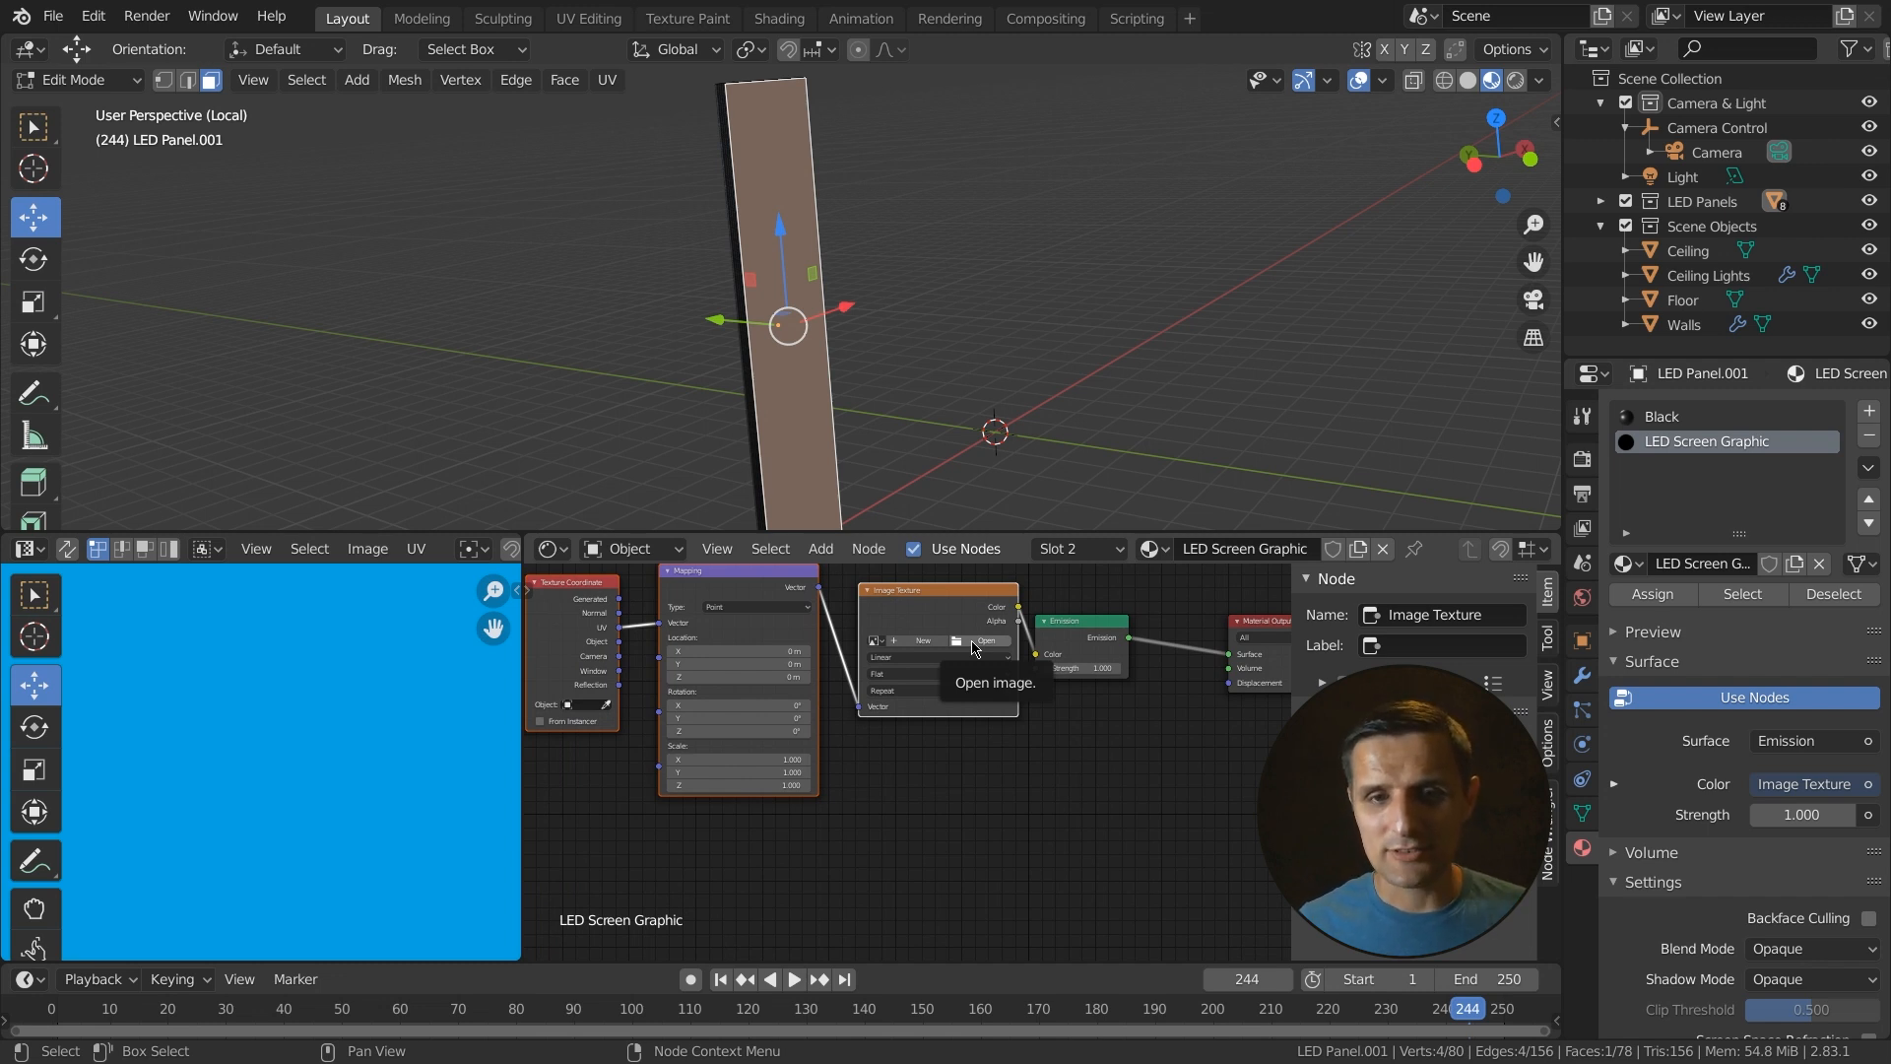
{"action": "scroll", "coordinate": [928, 675], "scroll_direction": "up", "scroll_amount": 3}
{"action": "middle_click_drag", "start_coordinate": [918, 678], "coordinate": [844, 716]}
{"action": "left_click", "coordinate": [849, 669]}
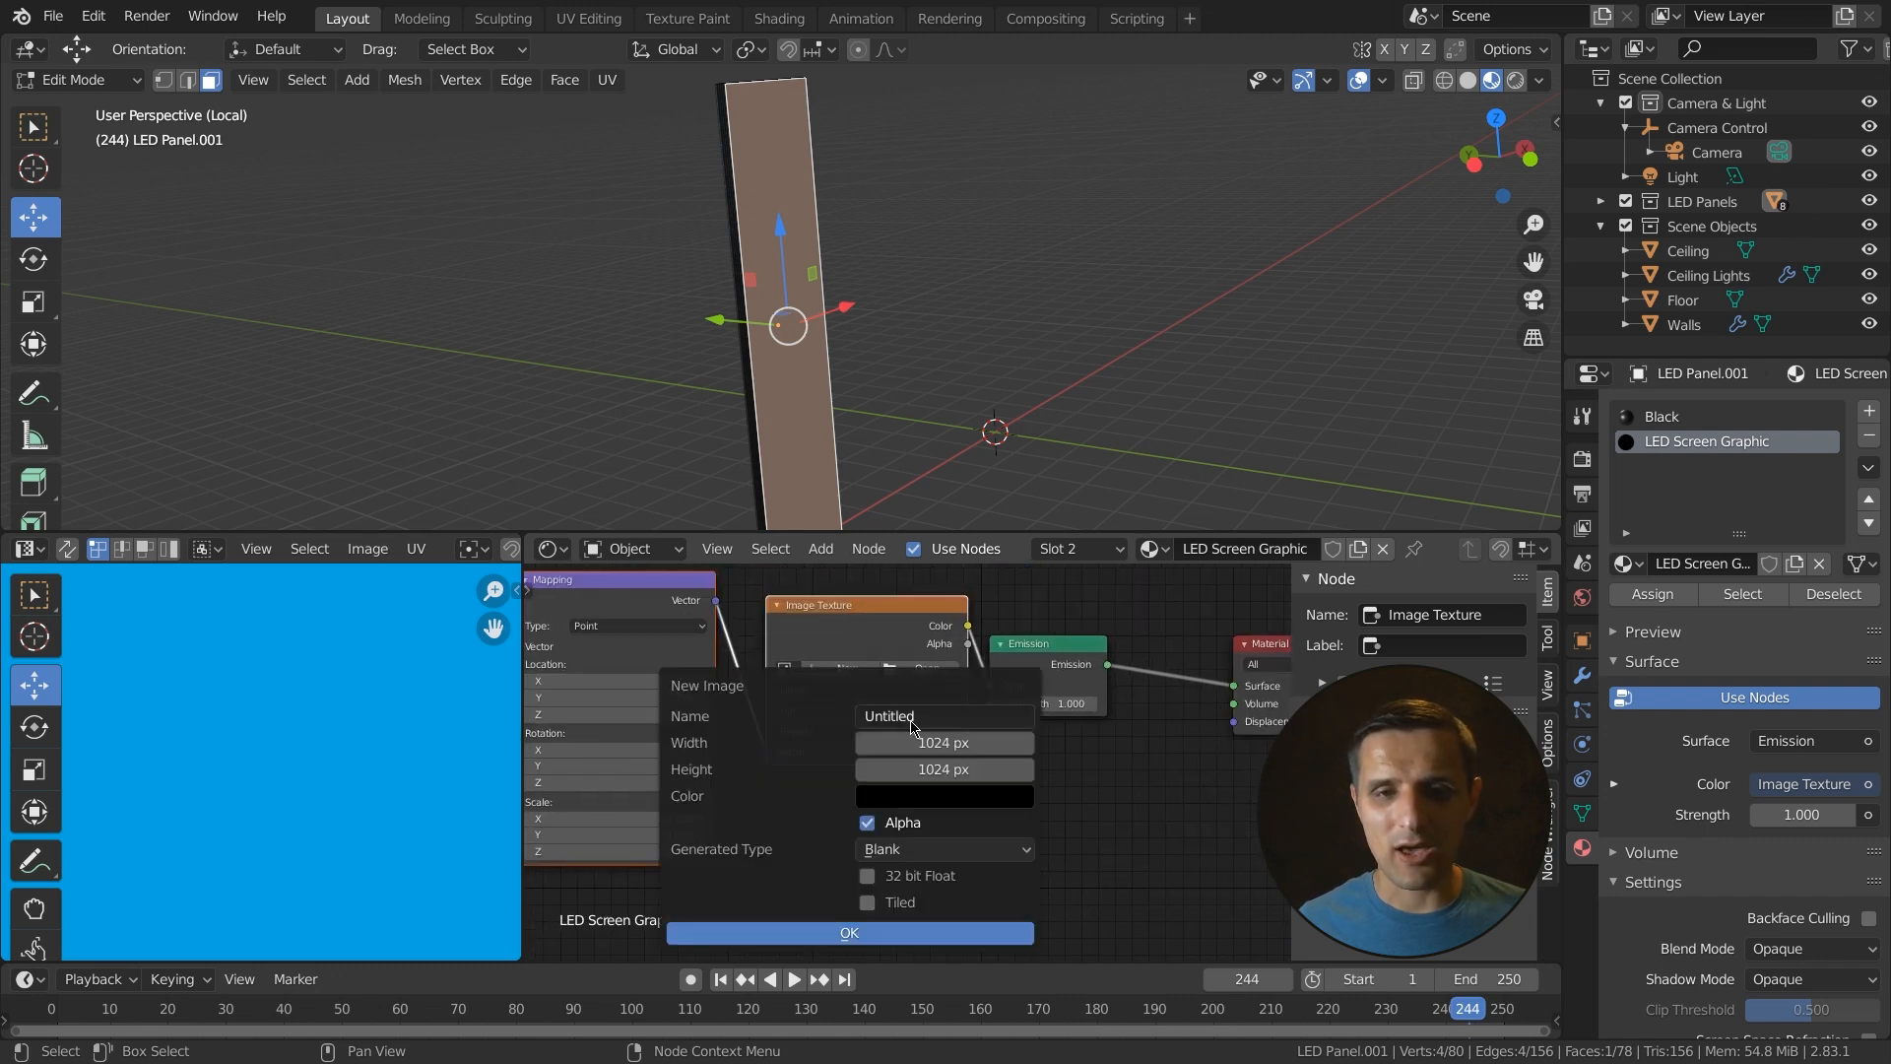
{"action": "type", "text": "LED"}
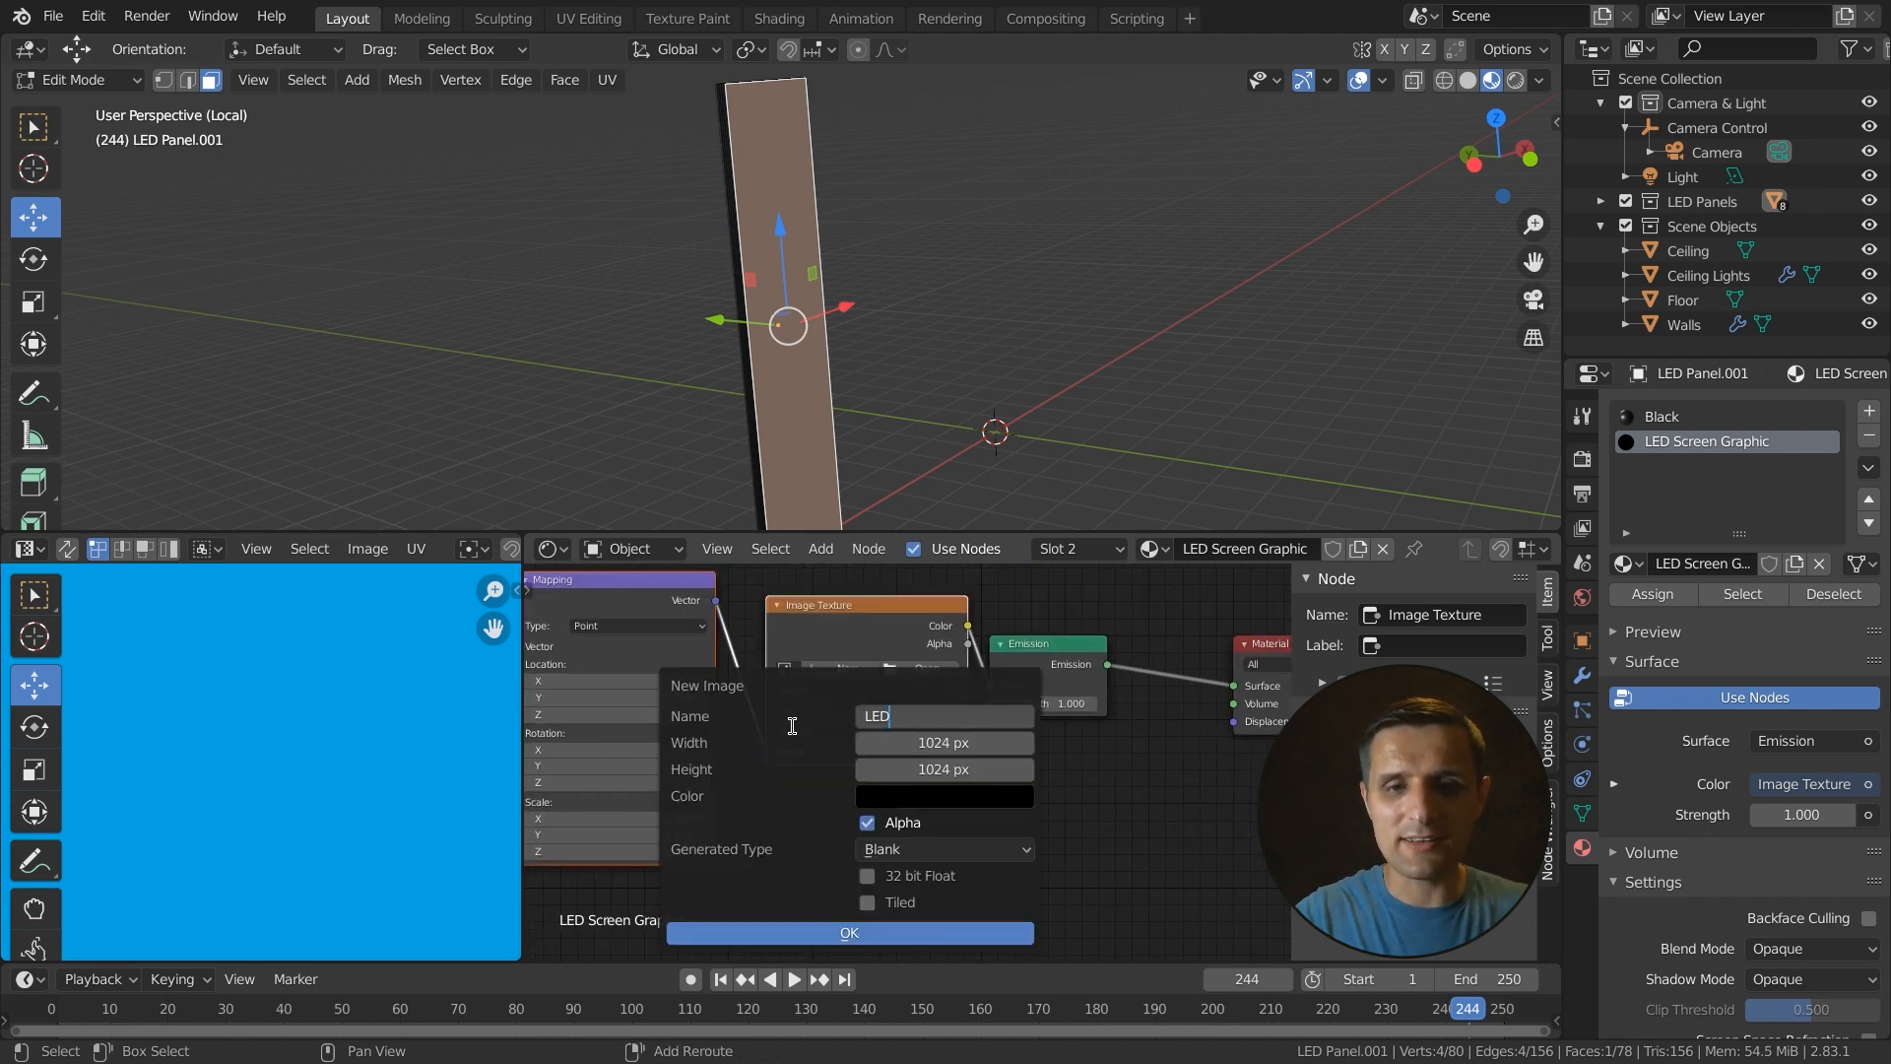
{"action": "type", "text": " Panel"}
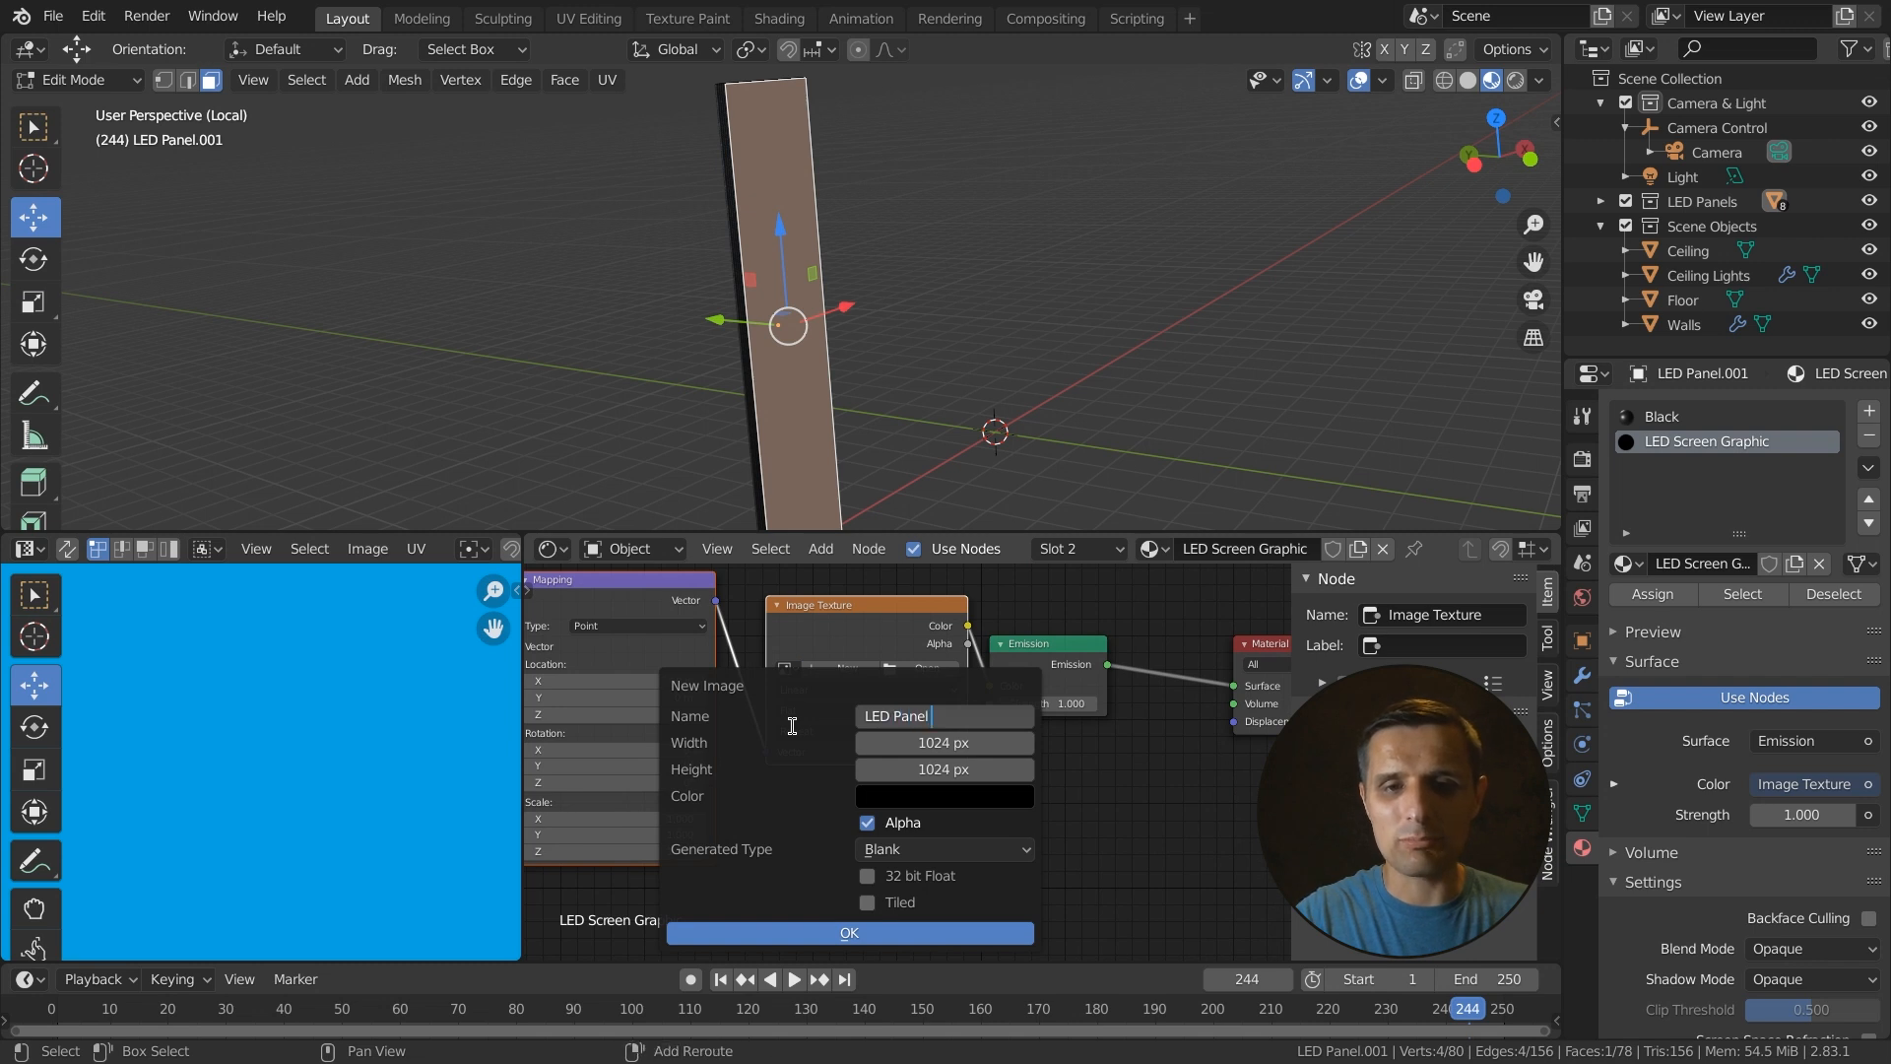
{"action": "type", "text": " Placeholder"}
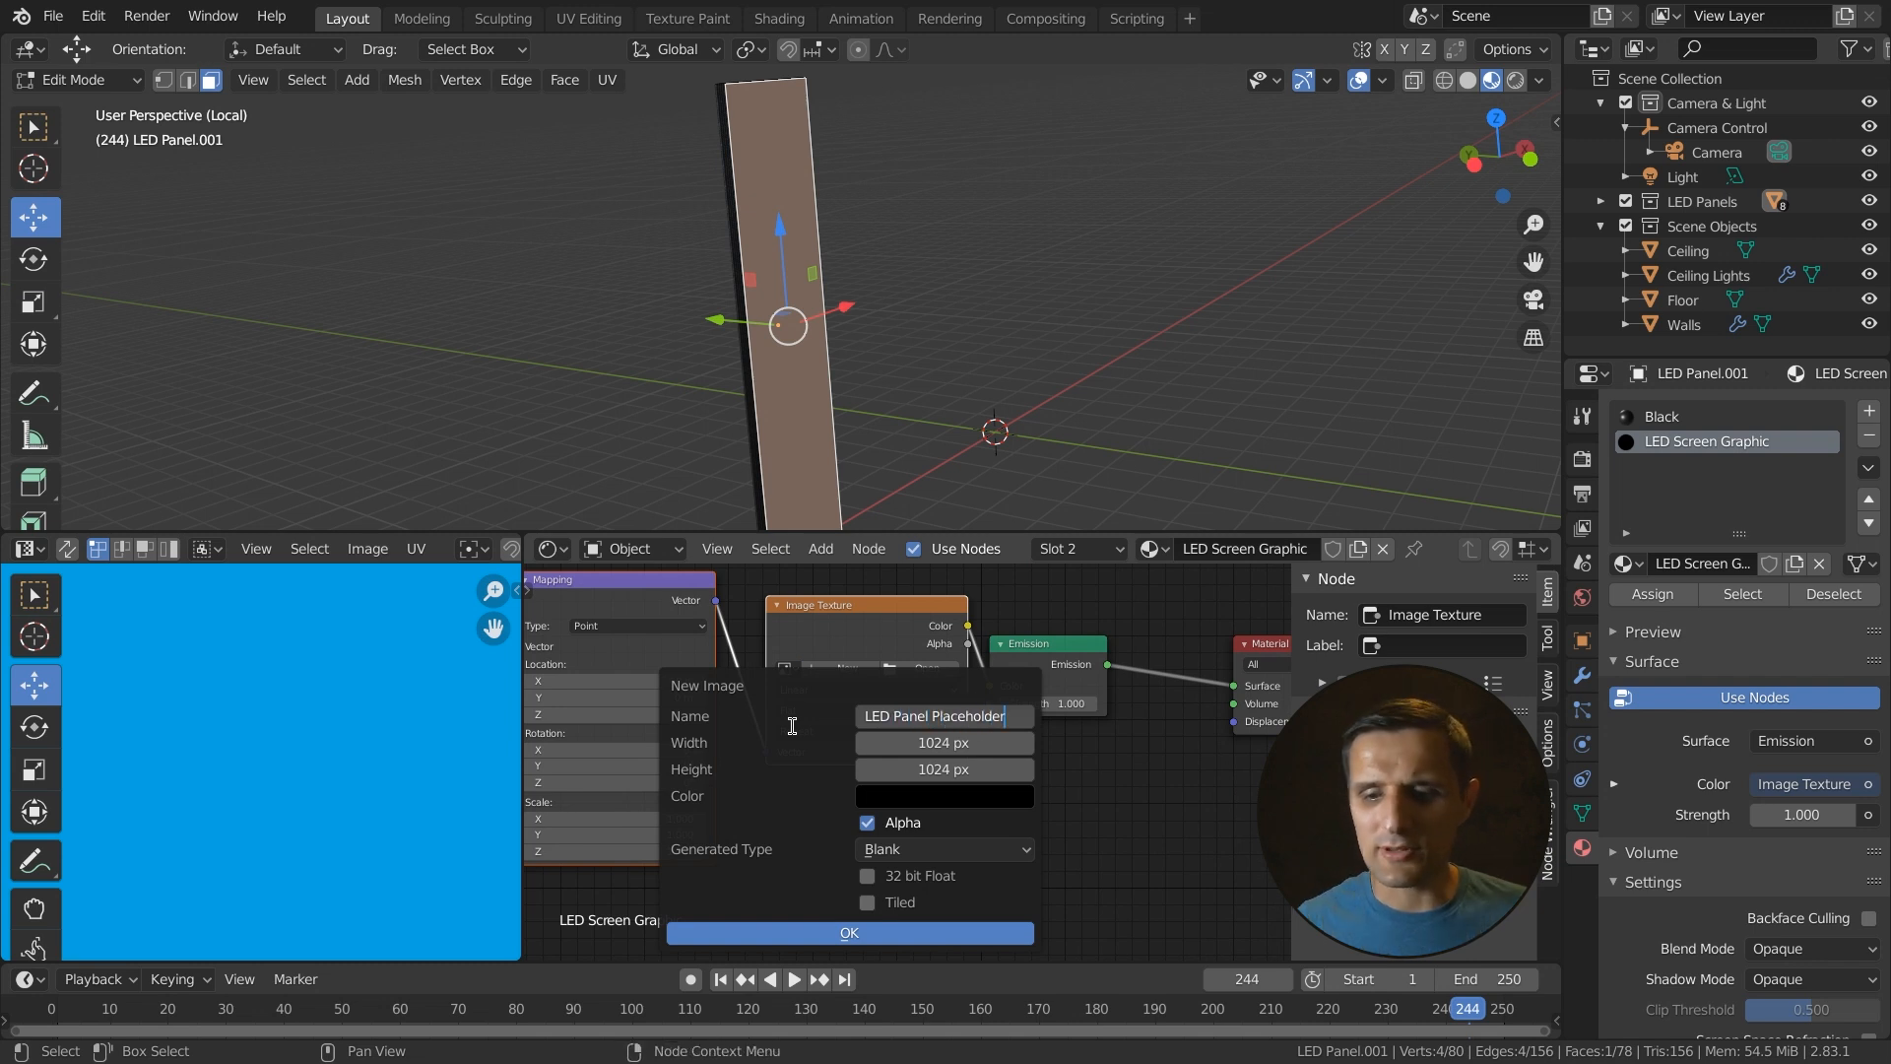
{"action": "key", "text": "Tab"}
{"action": "type", "text": "2"}
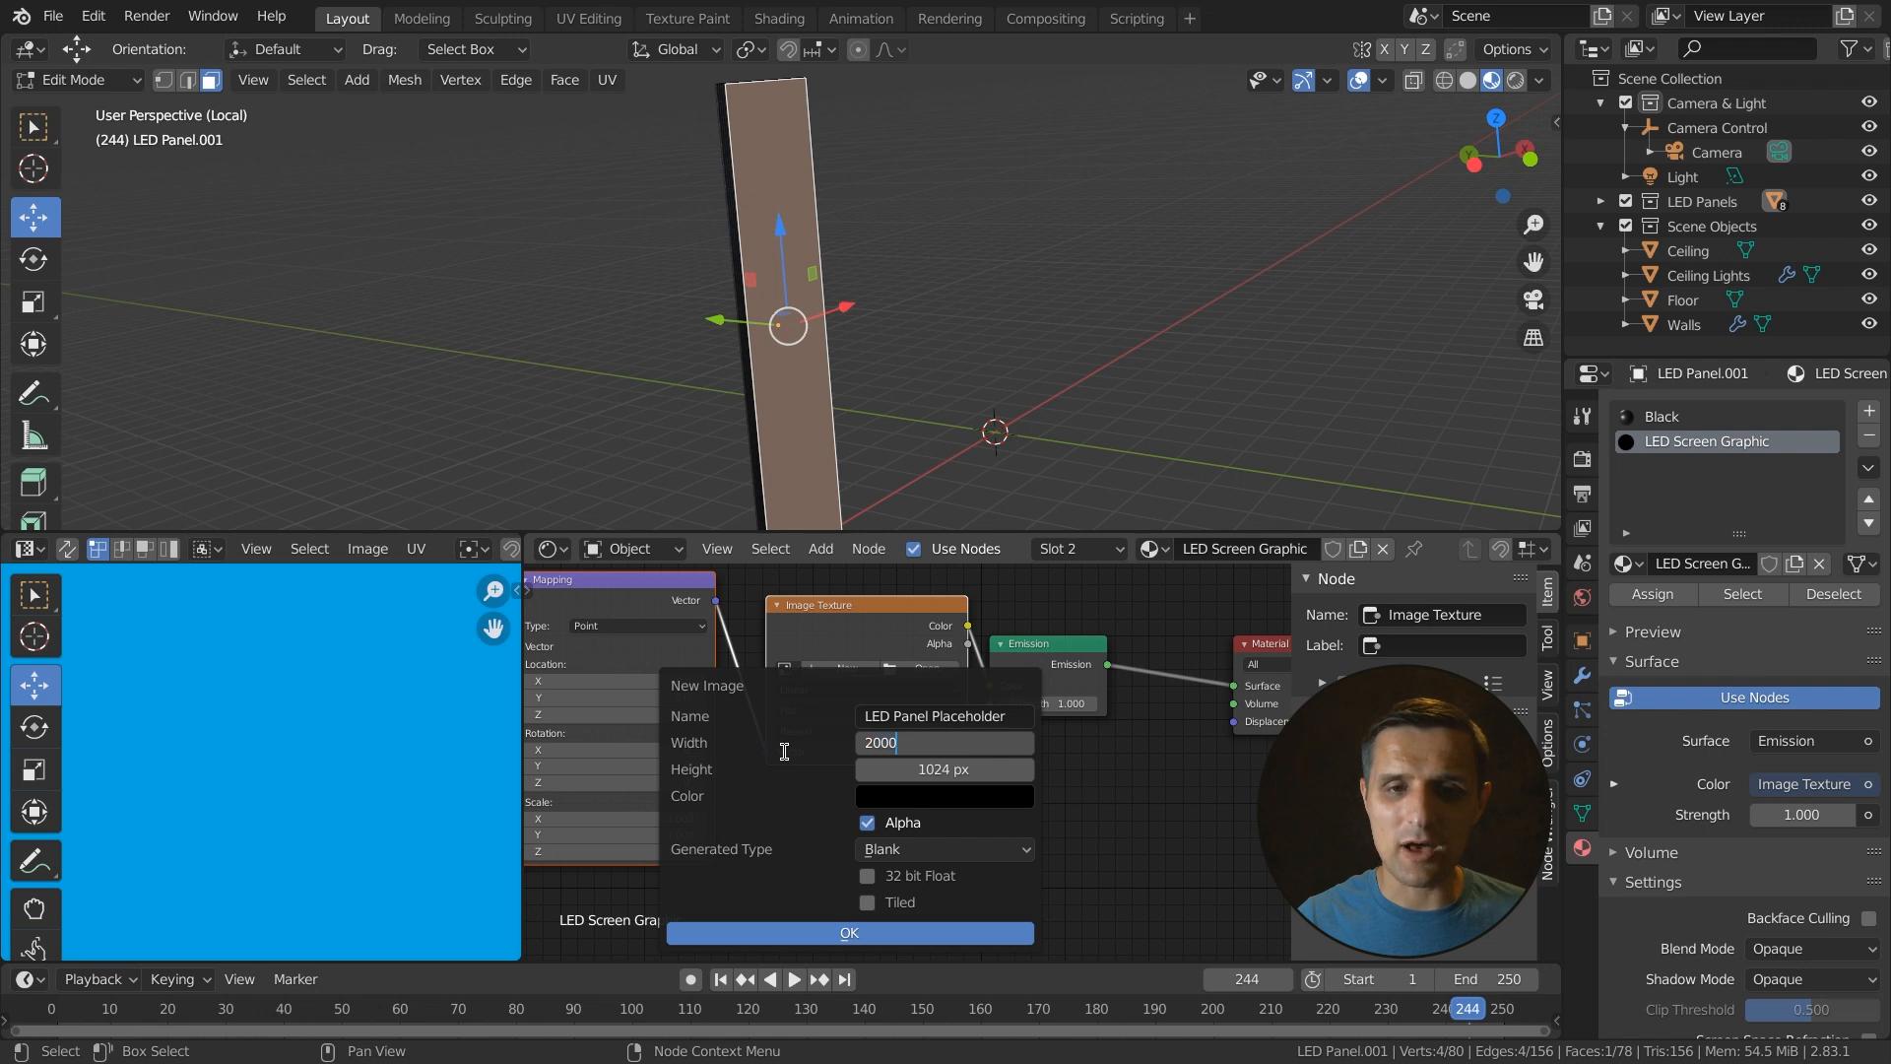
{"action": "key", "text": "Tab"}
{"action": "type", "text": "1"}
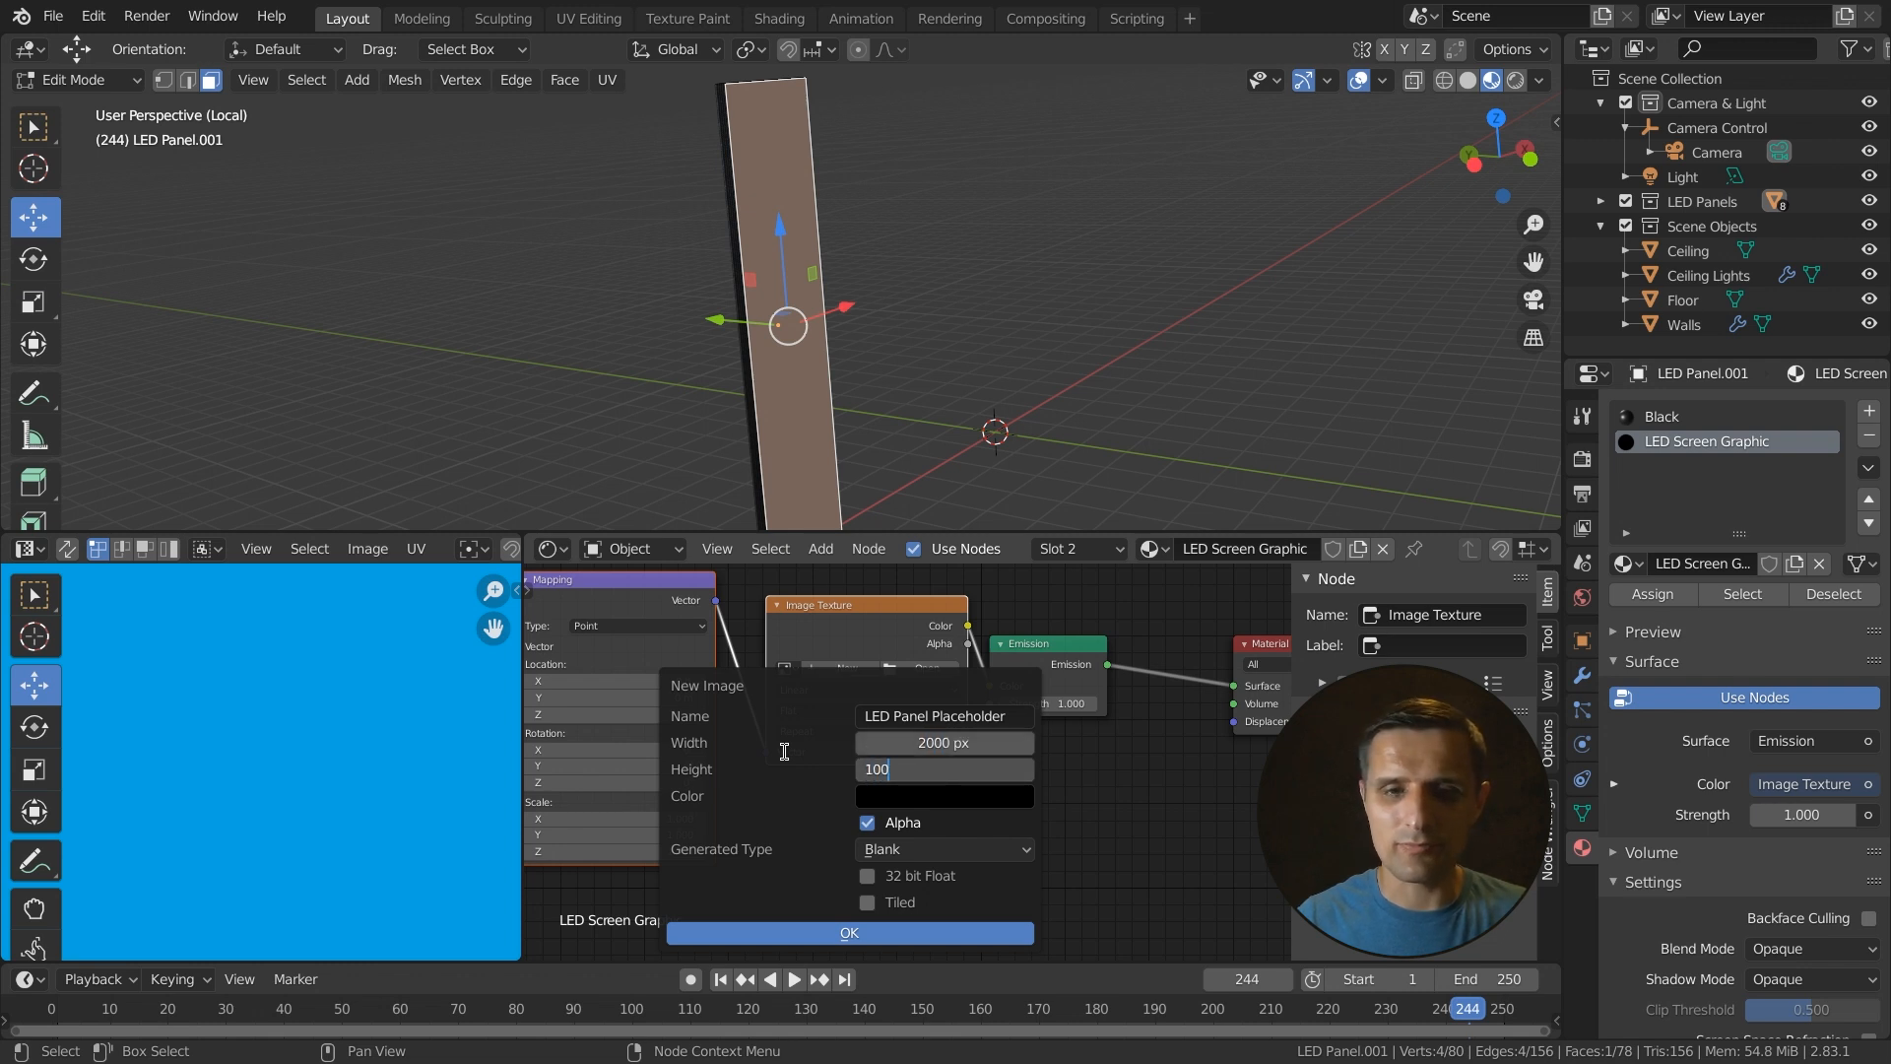
{"action": "key", "text": "Return"}
{"action": "left_click", "coordinate": [896, 849]}
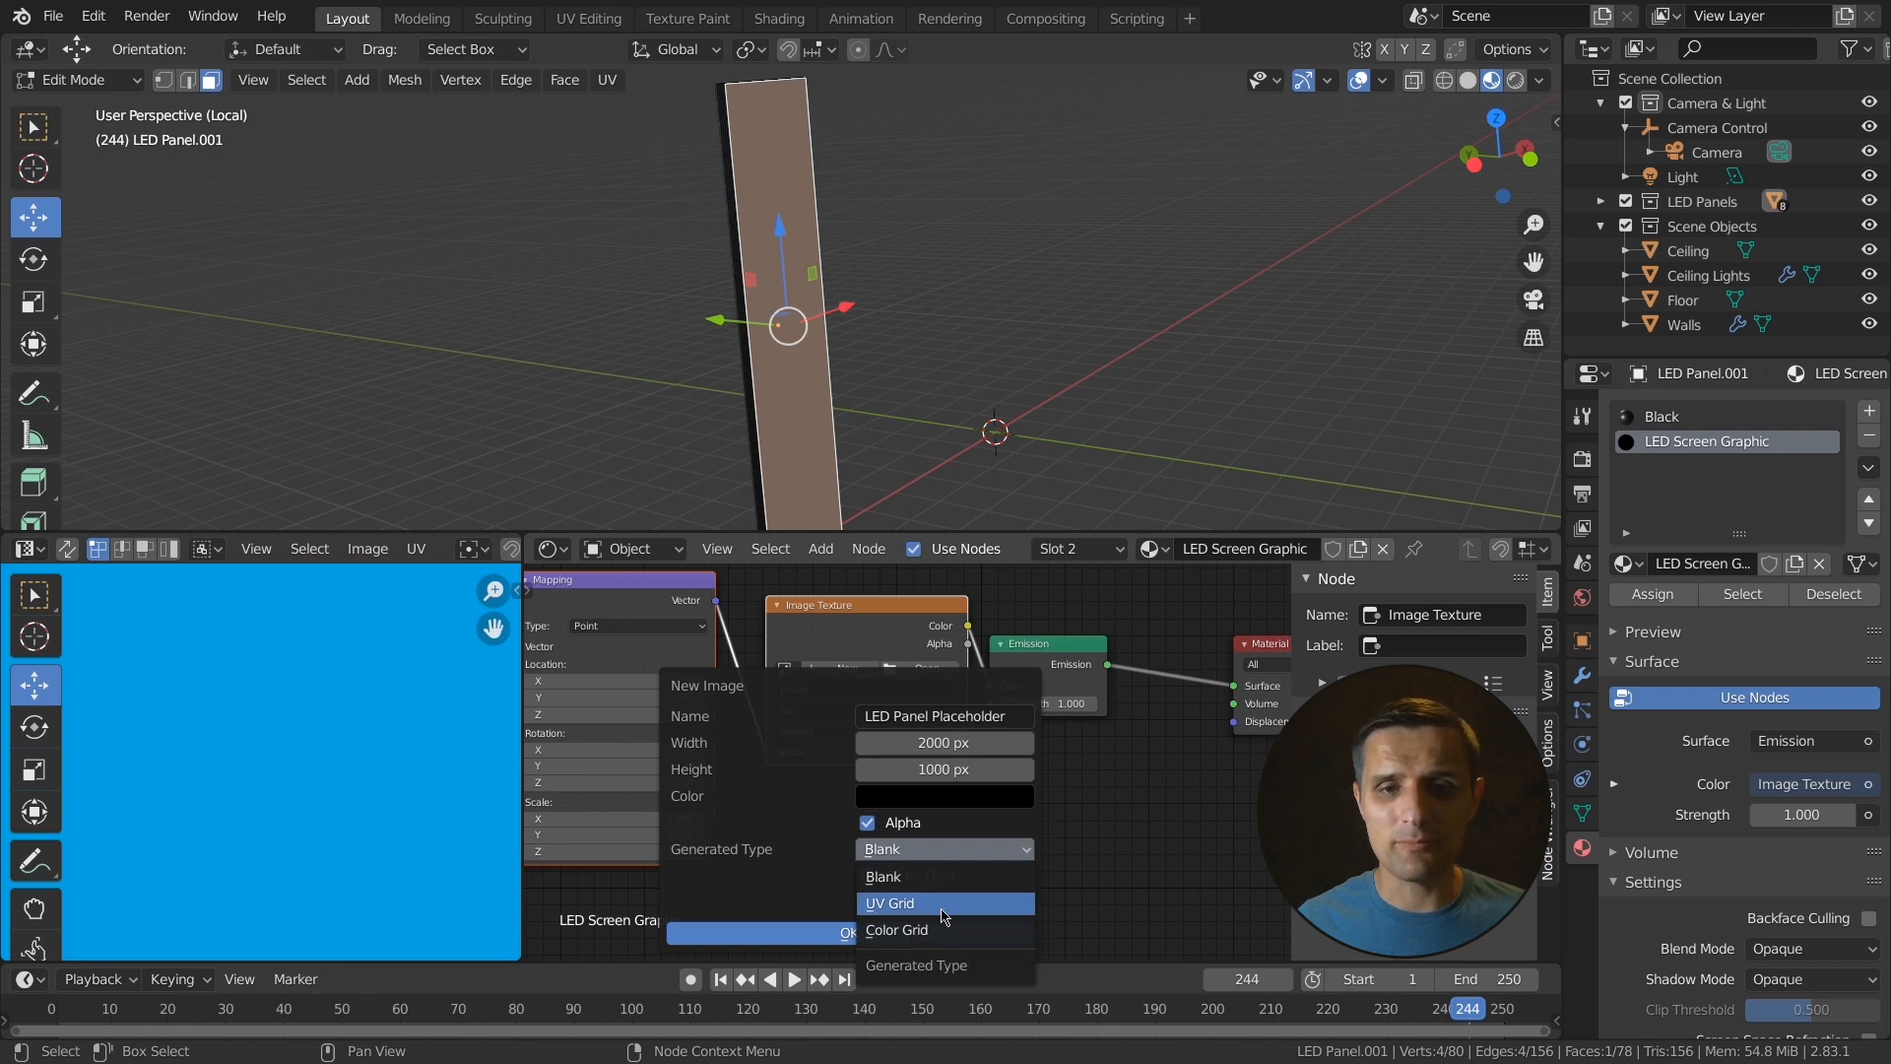
{"action": "left_click", "coordinate": [942, 915]}
{"action": "left_click", "coordinate": [867, 941]}
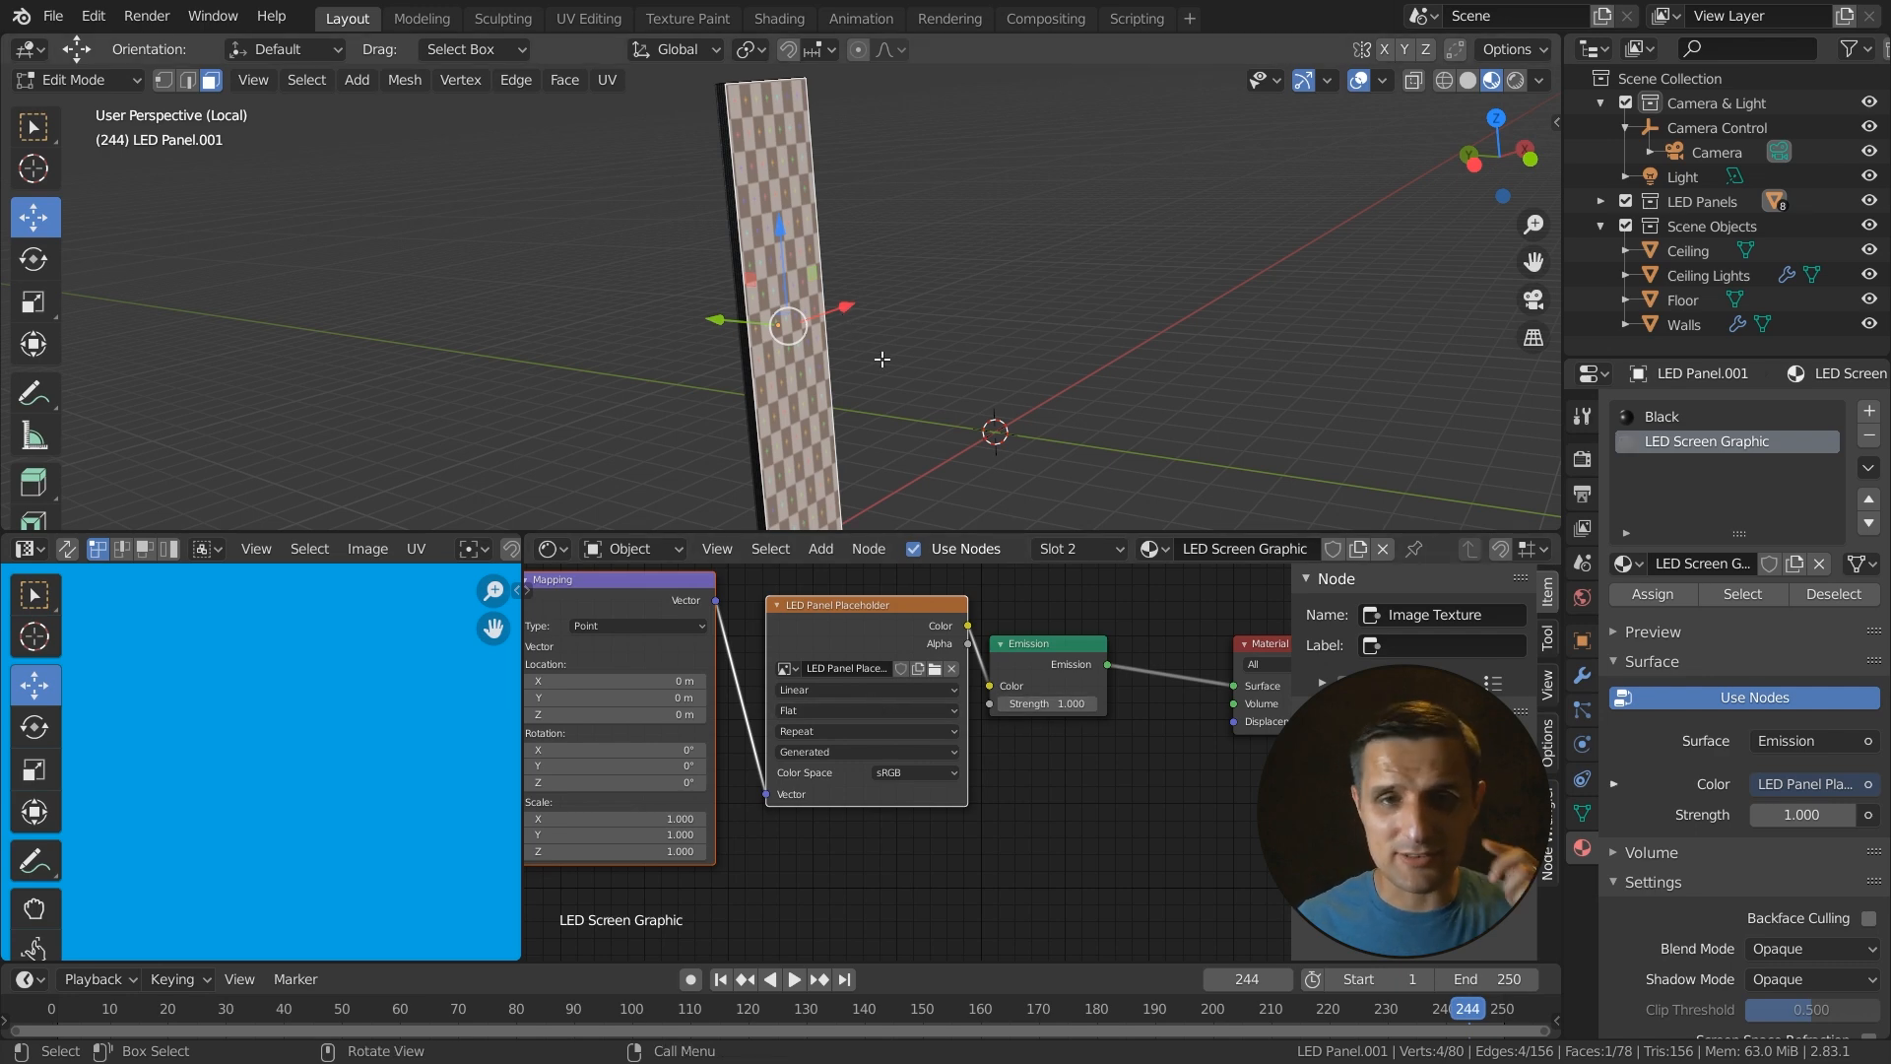
- Leave Edit Mode and exit local view to return to the full scene
{"action": "middle_click_drag", "start_coordinate": [882, 360], "coordinate": [844, 370]}
{"action": "key", "text": "Tab"}
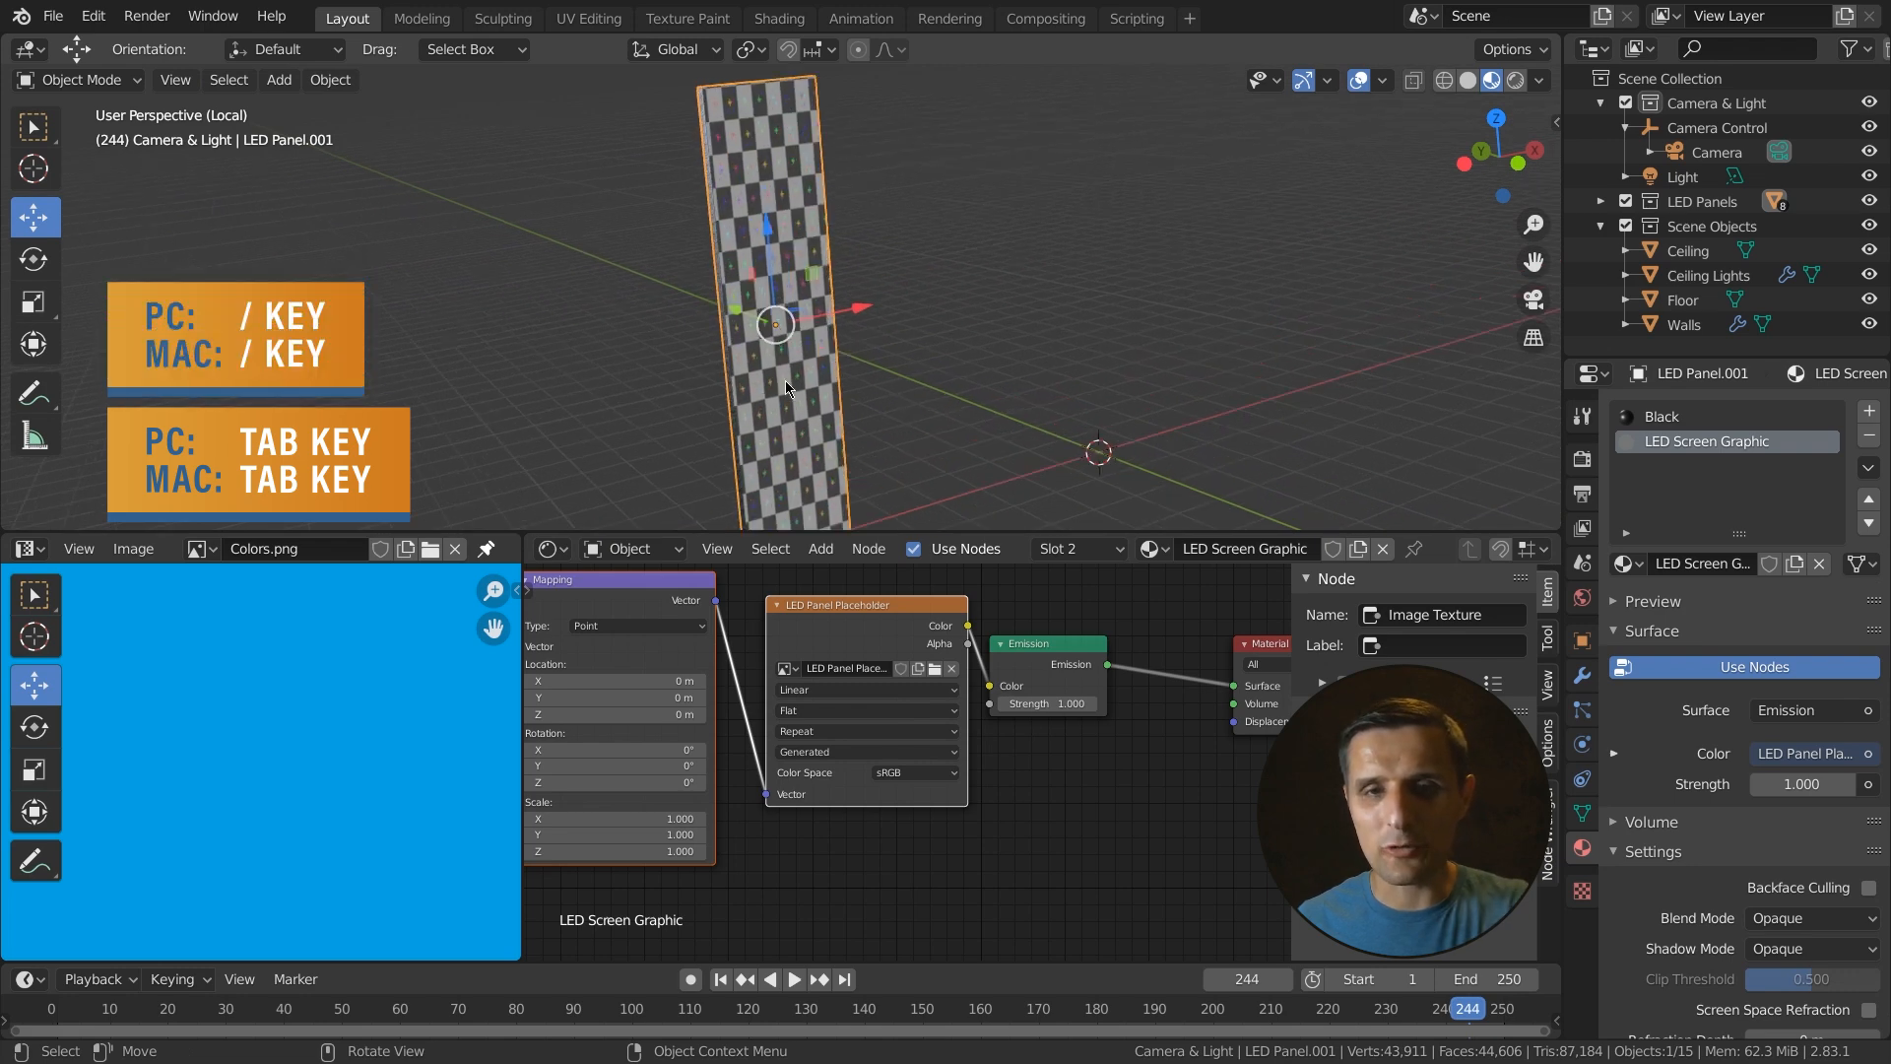
{"action": "key", "text": "slash"}
{"action": "scroll", "coordinate": [786, 380], "scroll_direction": "down", "scroll_amount": 4}
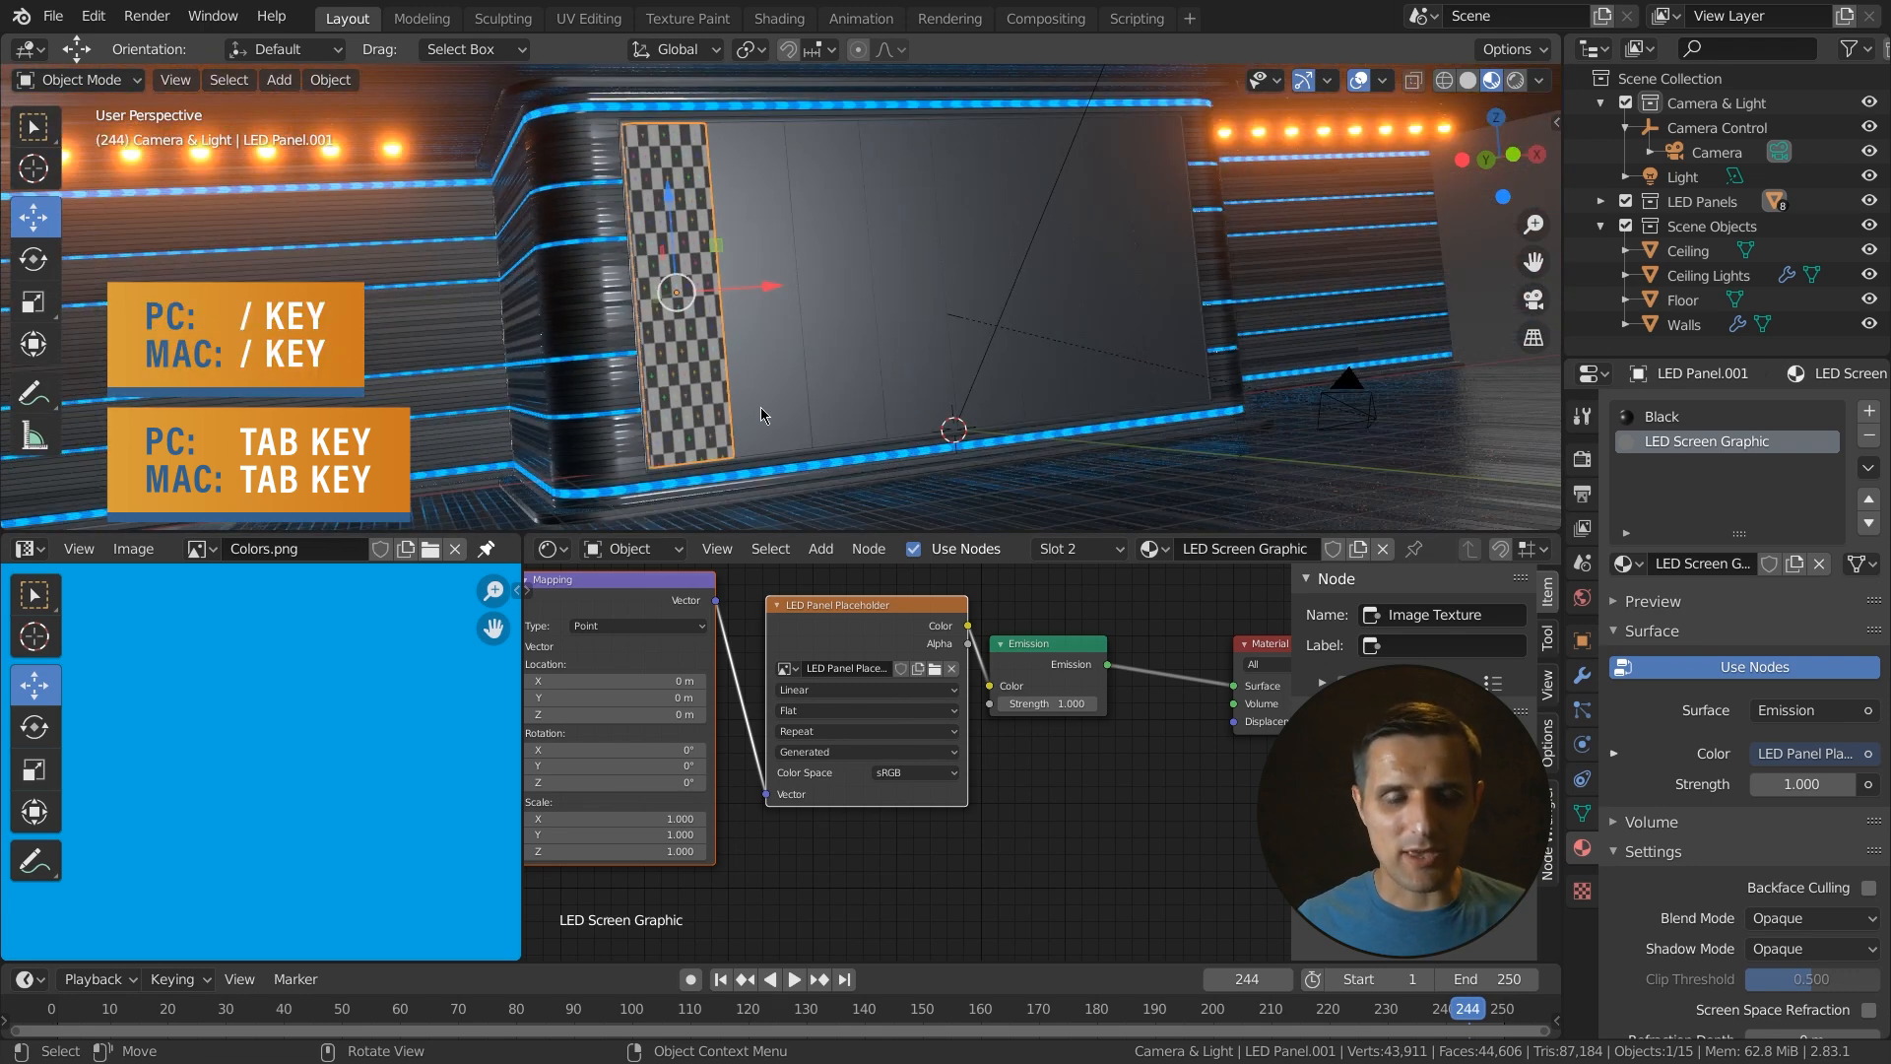
{"action": "key", "text": "z"}
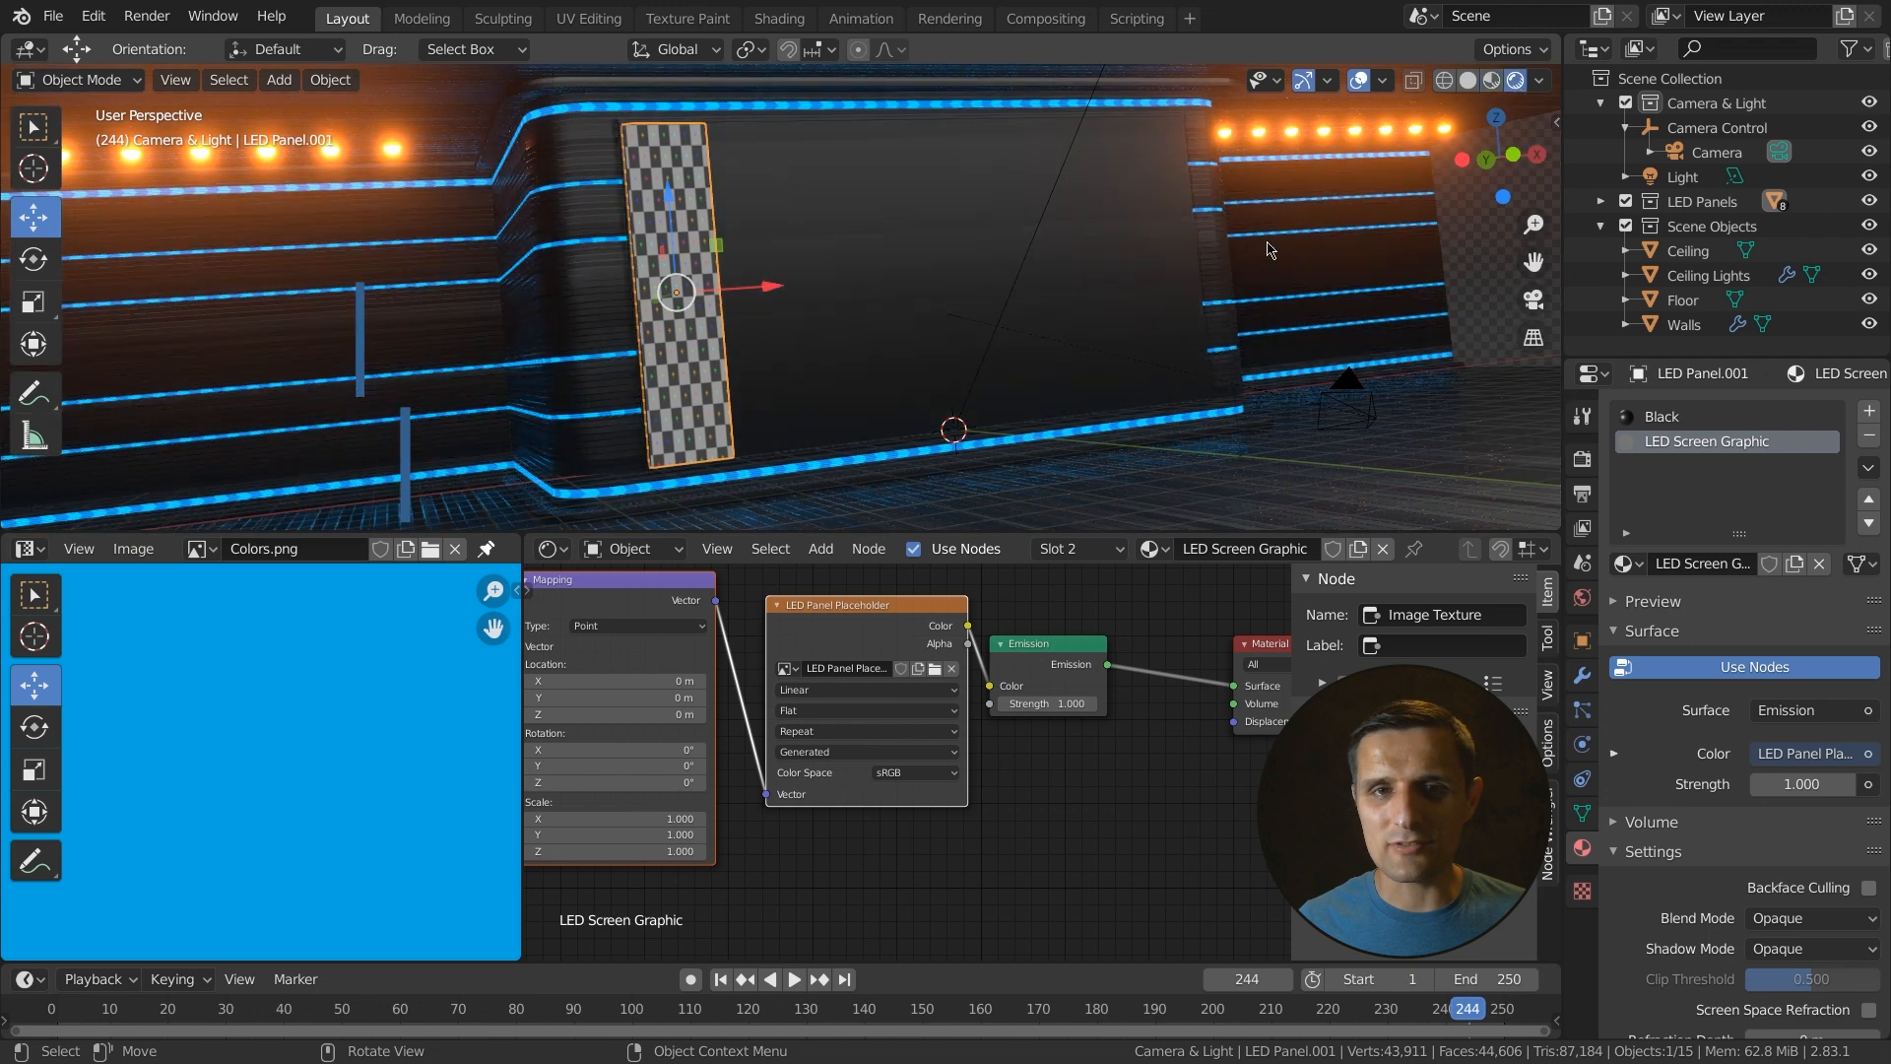
{"action": "middle_click_drag", "start_coordinate": [838, 418], "coordinate": [748, 379]}
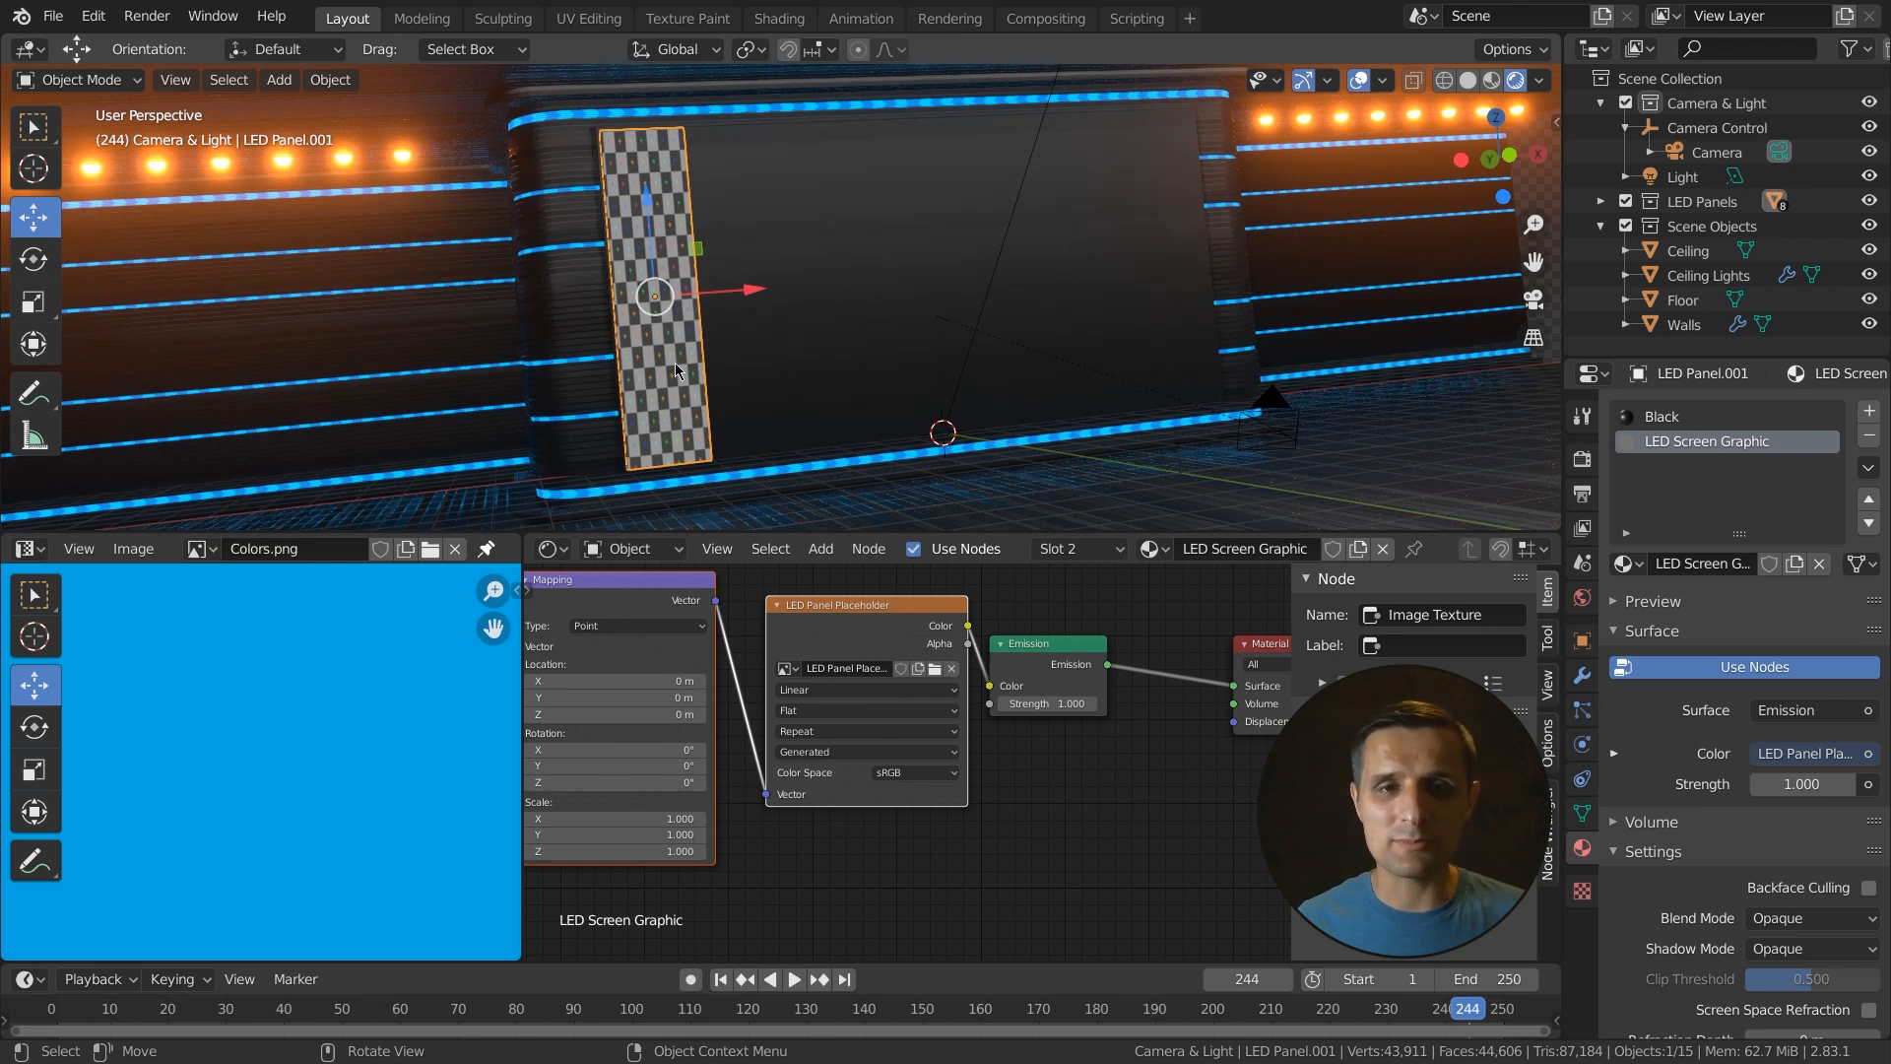
- Select the other LED panels with the textured panel active and link its materials to all of them
{"action": "left_click", "coordinate": [1181, 236]}
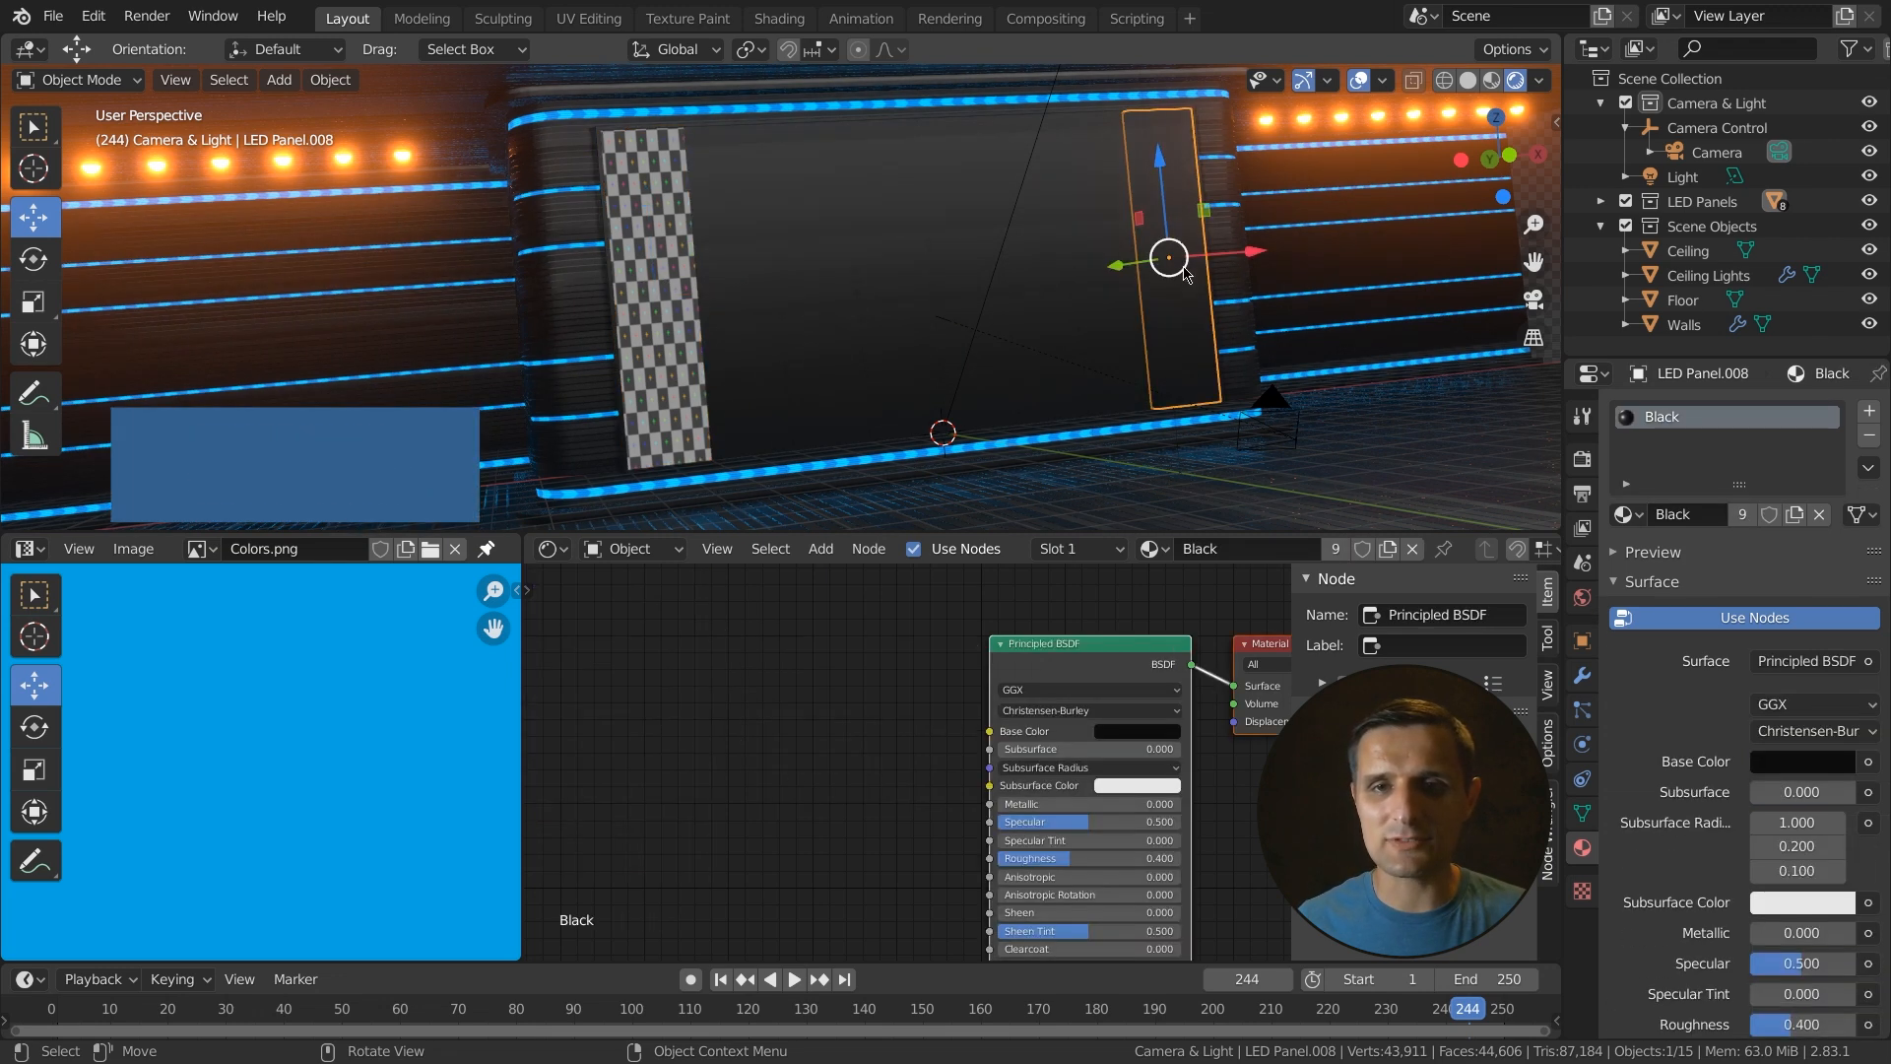
{"action": "left_click", "coordinate": [1111, 349], "text": "shift"}
{"action": "left_click", "coordinate": [1034, 366], "text": "shift"}
{"action": "left_click", "coordinate": [955, 351], "text": "shift"}
{"action": "left_click", "coordinate": [880, 350], "text": "shift"}
{"action": "left_click", "coordinate": [822, 345], "text": "shift"}
{"action": "left_click", "coordinate": [734, 351], "text": "shift"}
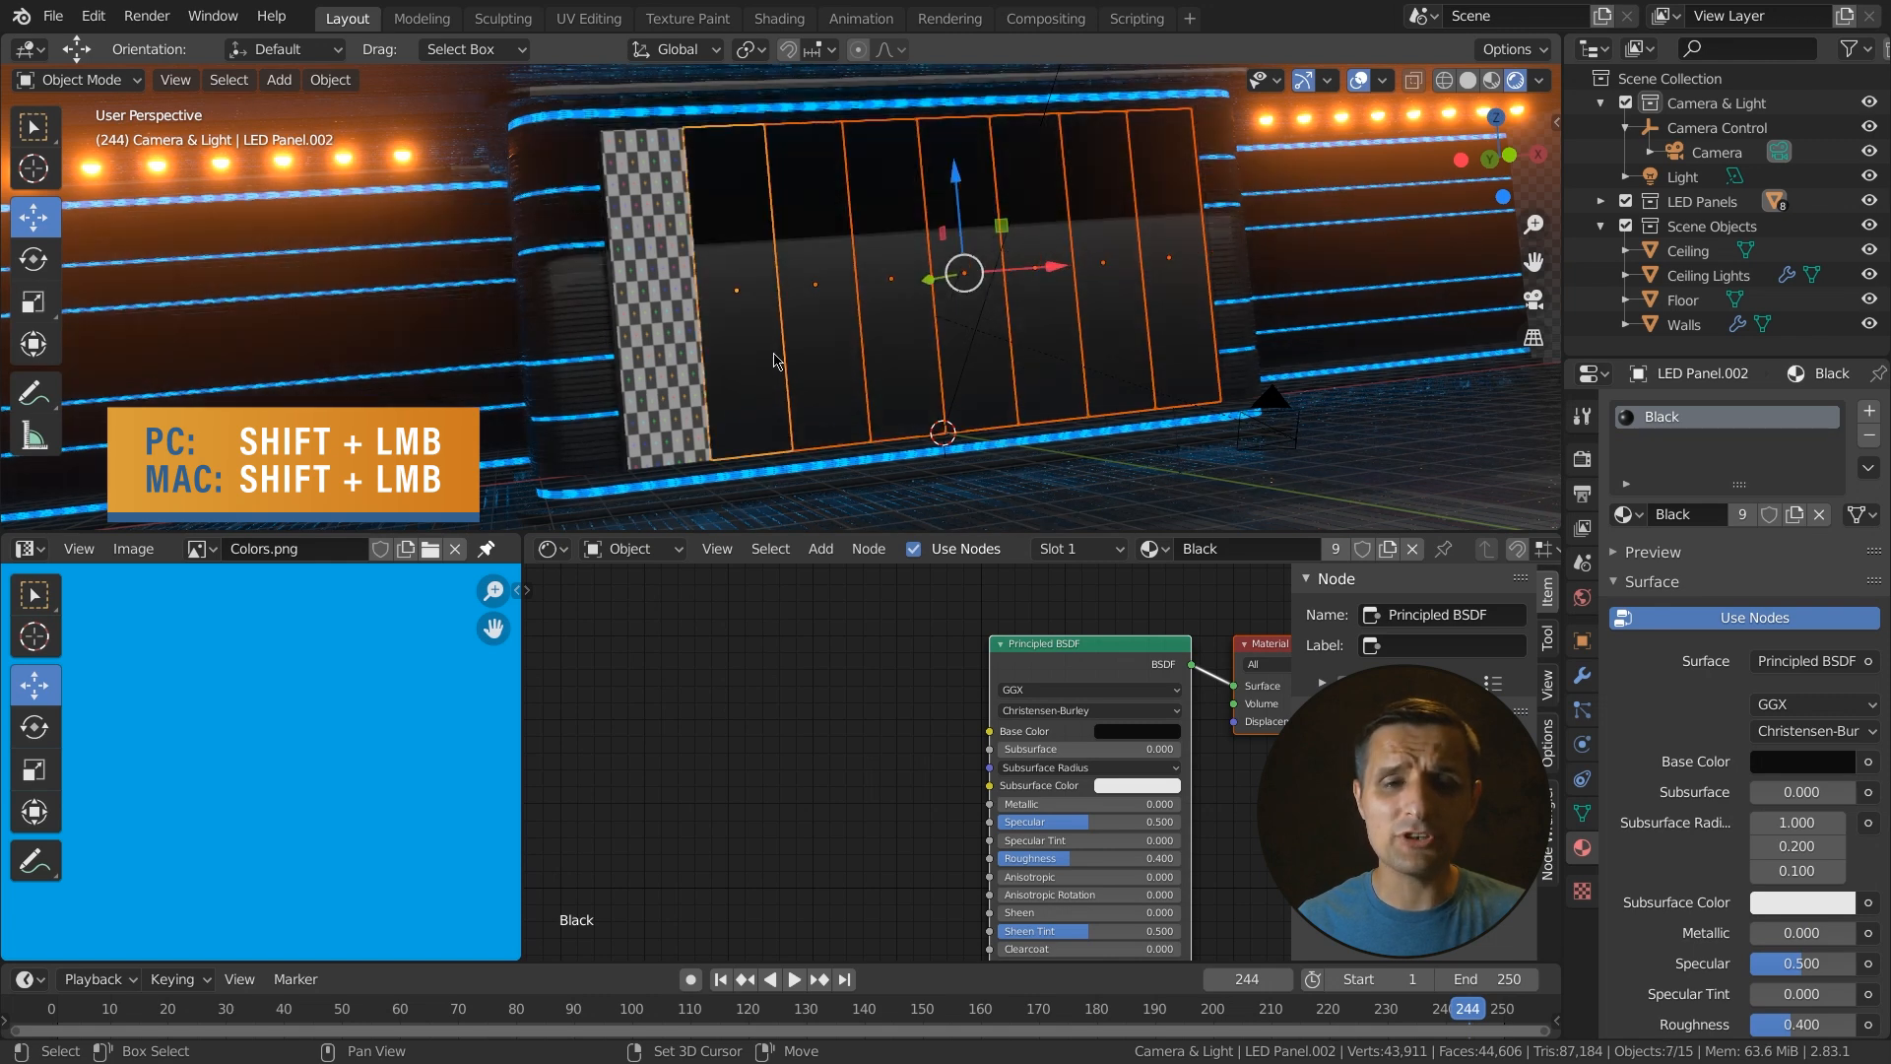
{"action": "left_click", "coordinate": [654, 350], "text": "shift"}
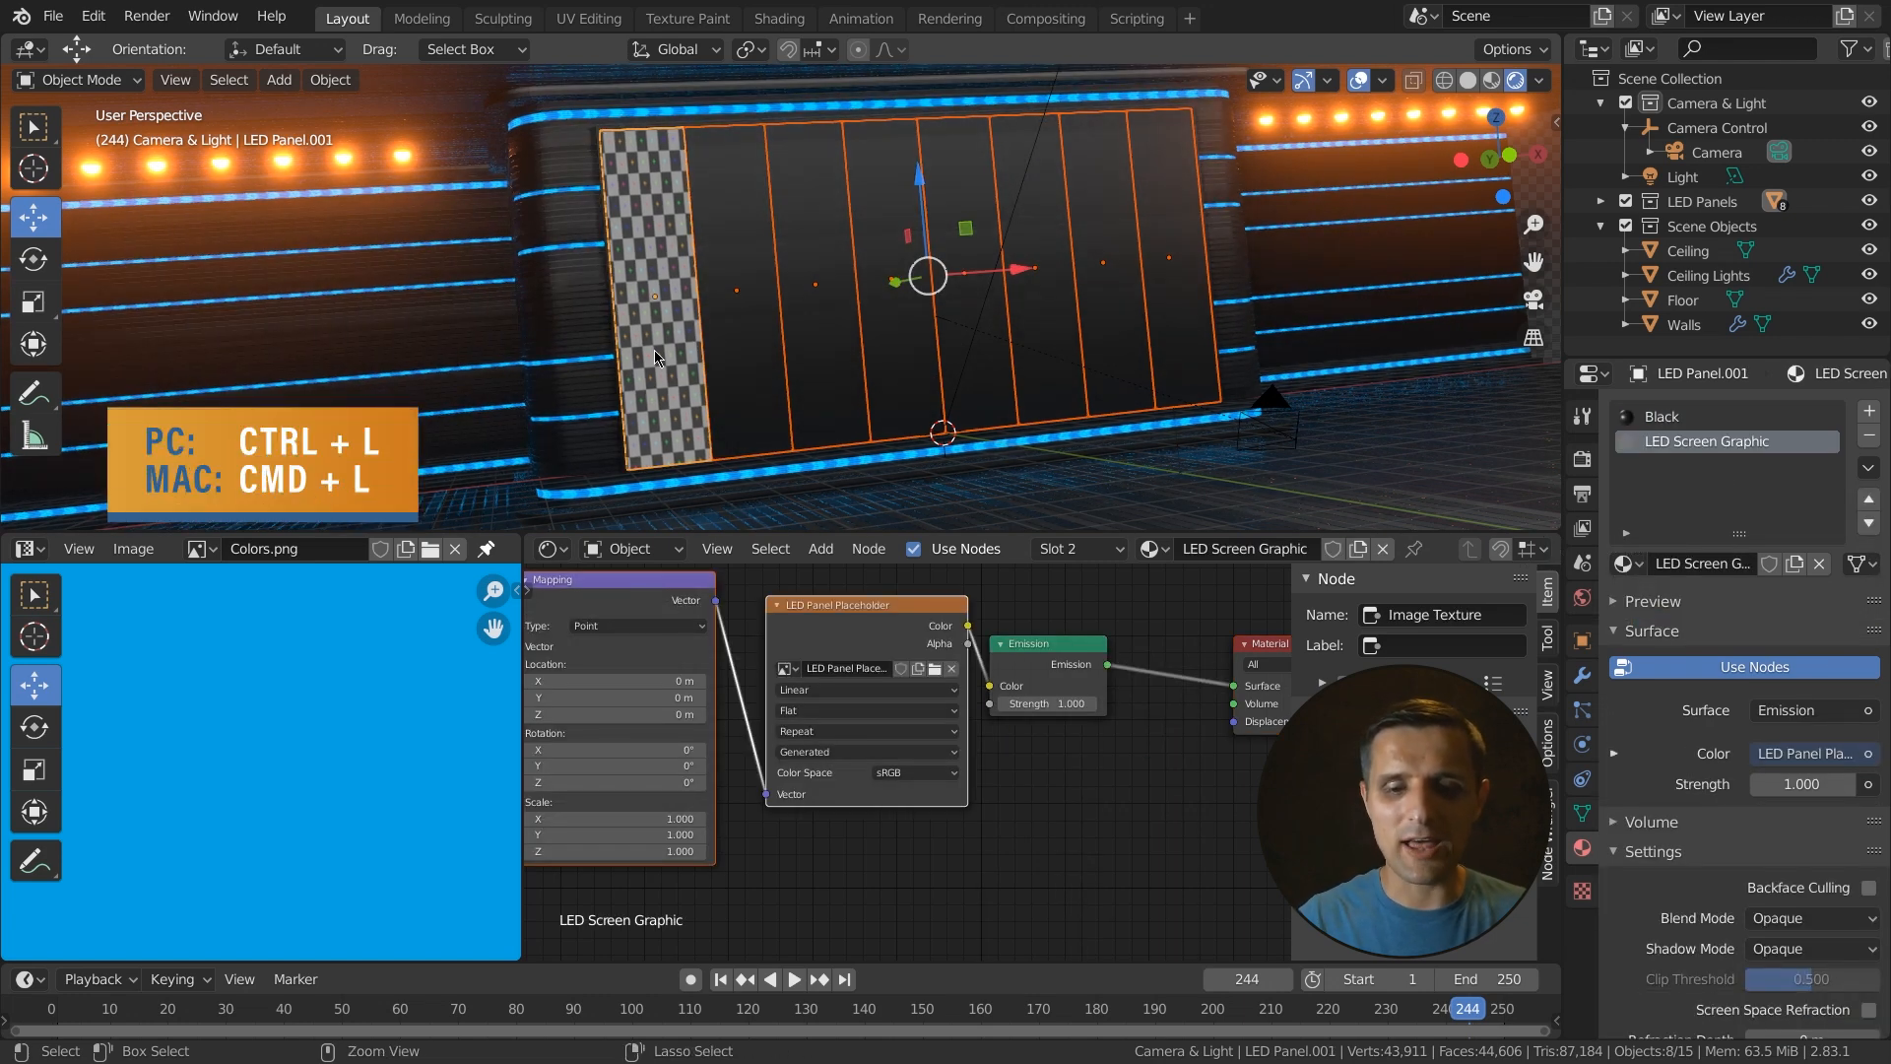
{"action": "key", "text": "ctrl+l"}
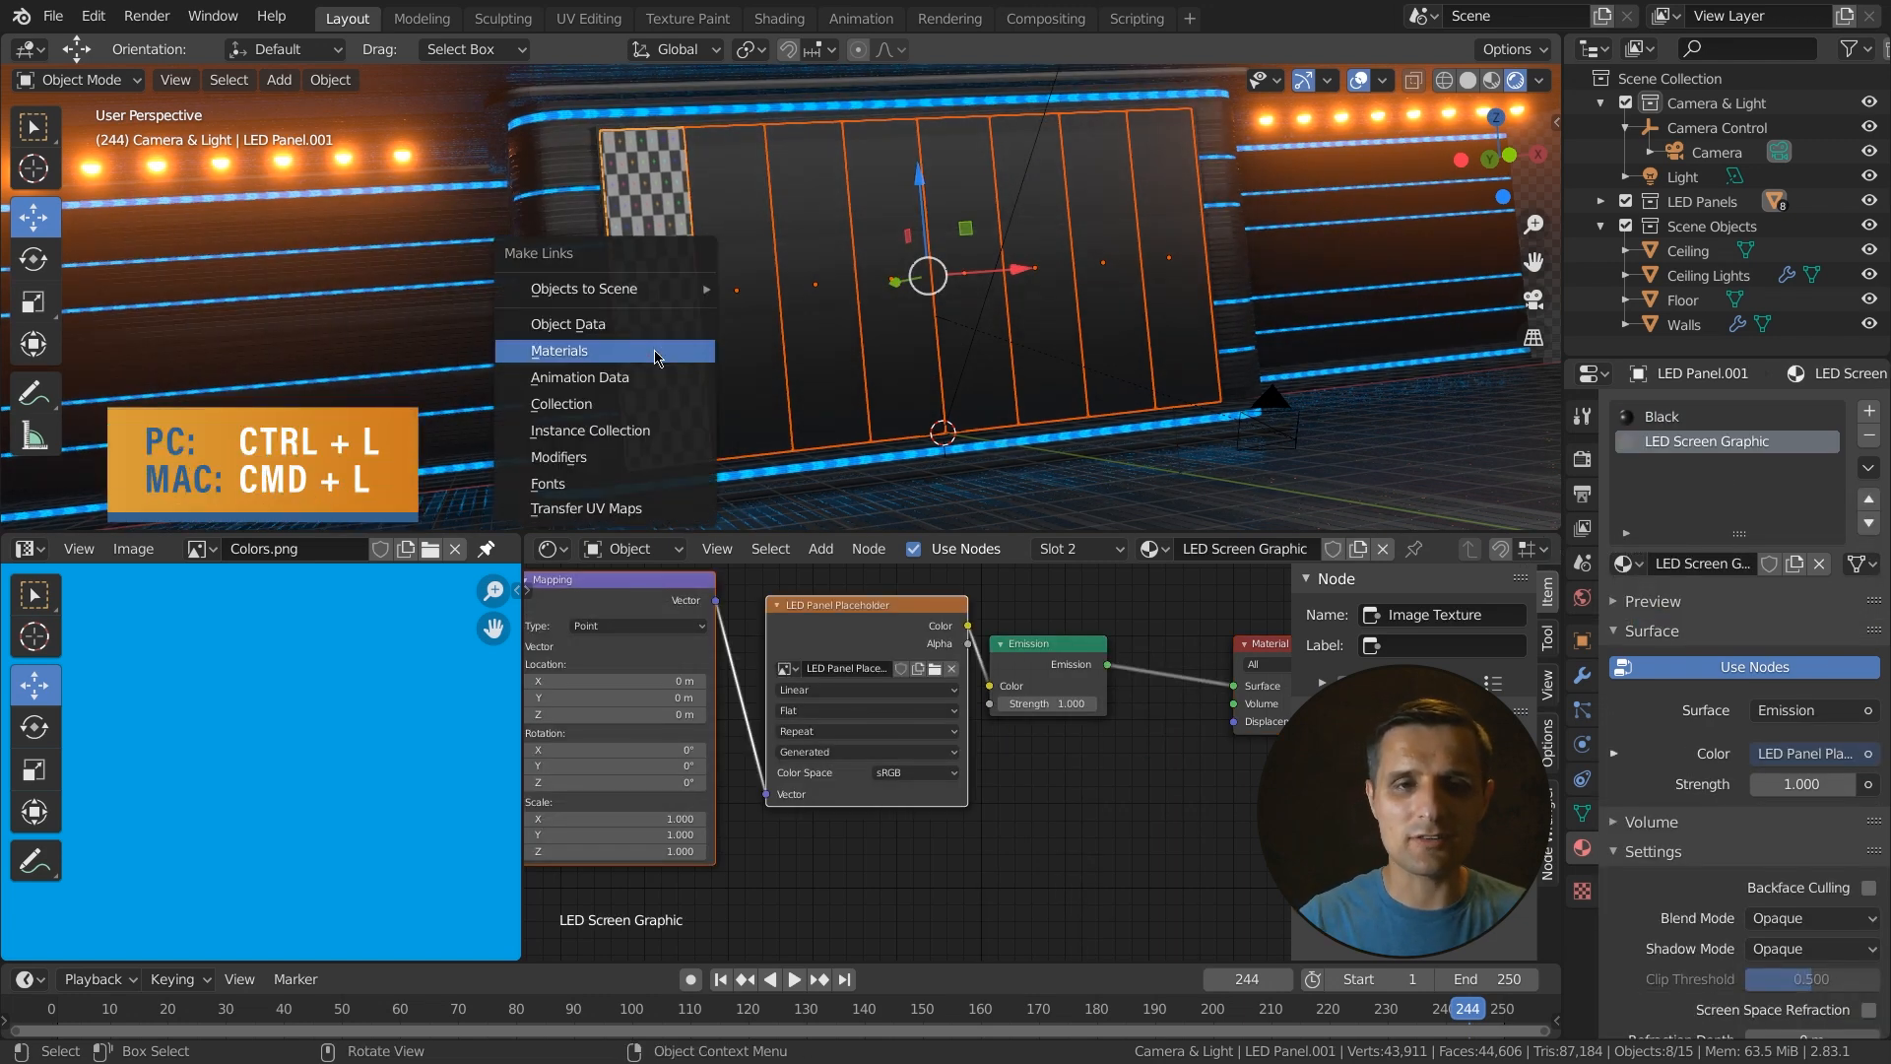
{"action": "left_click", "coordinate": [596, 353]}
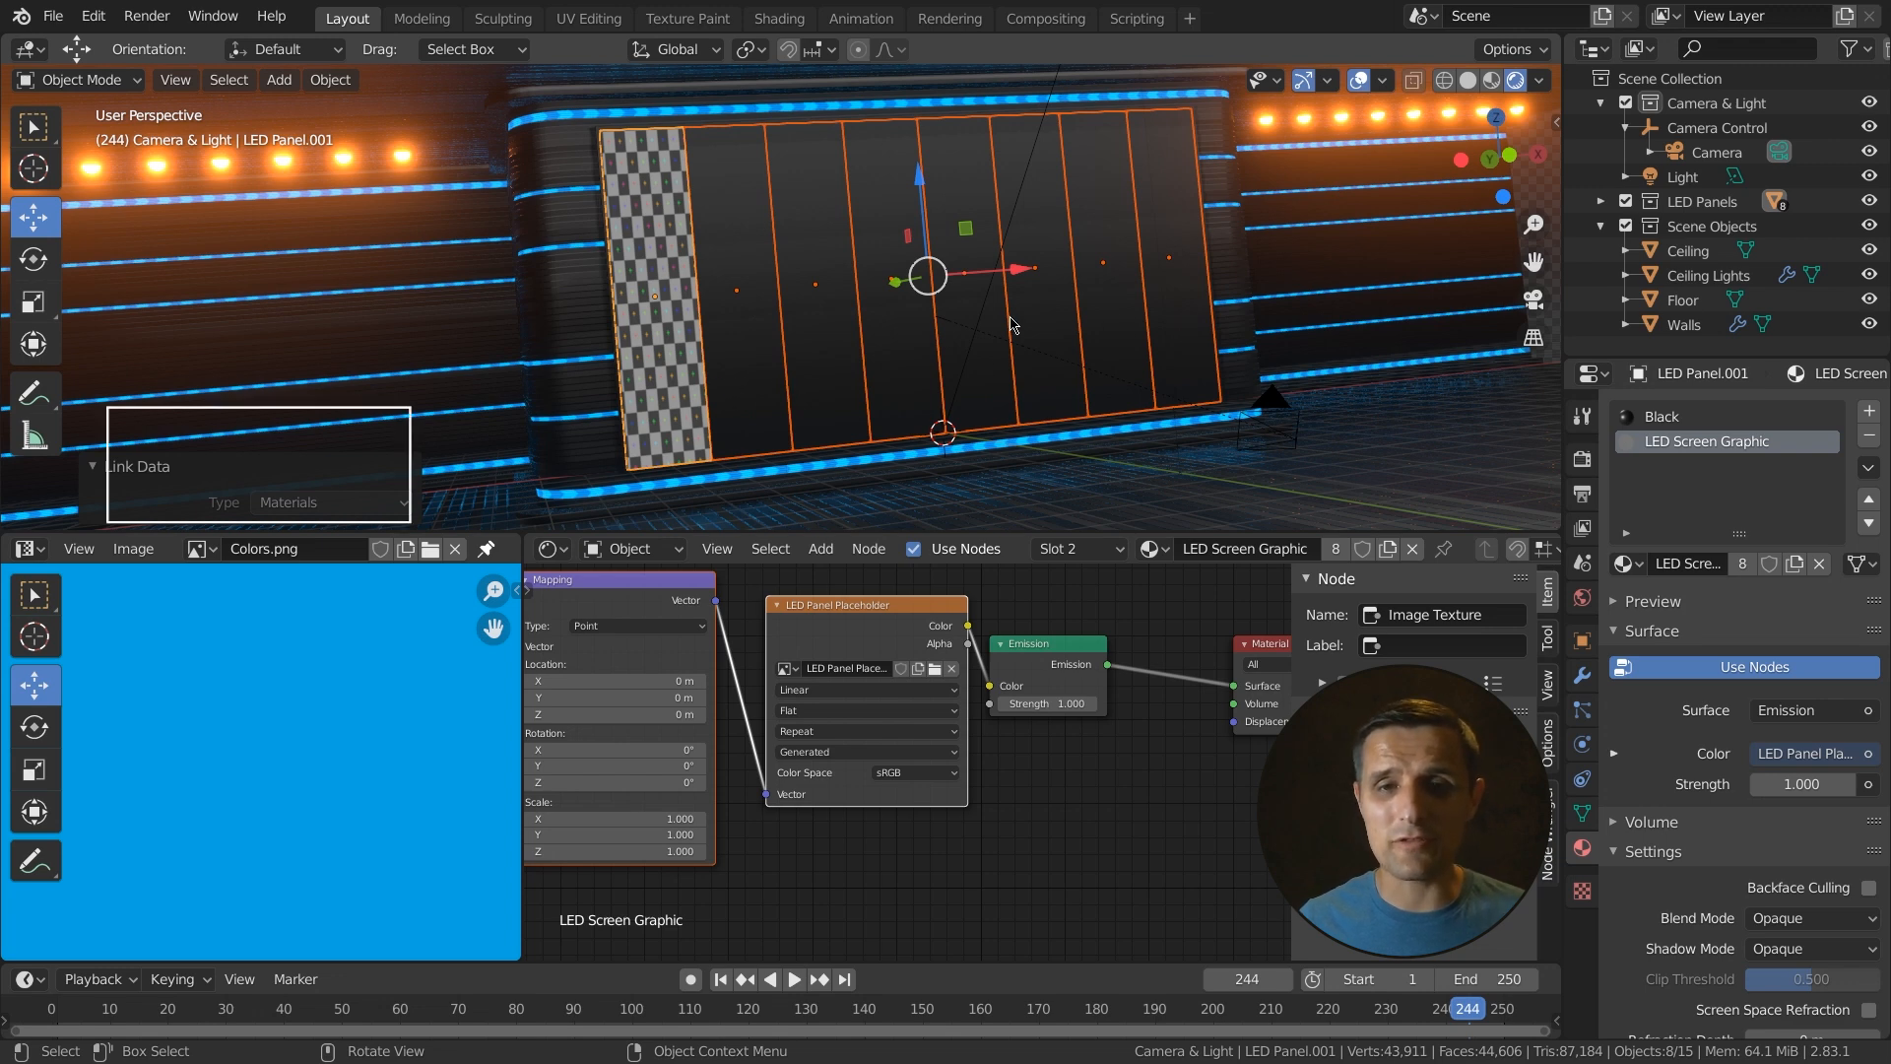
- In Edit Mode on the other LED panels, assign the LED Screen Graphic material to their faces
{"action": "key", "text": "Tab"}
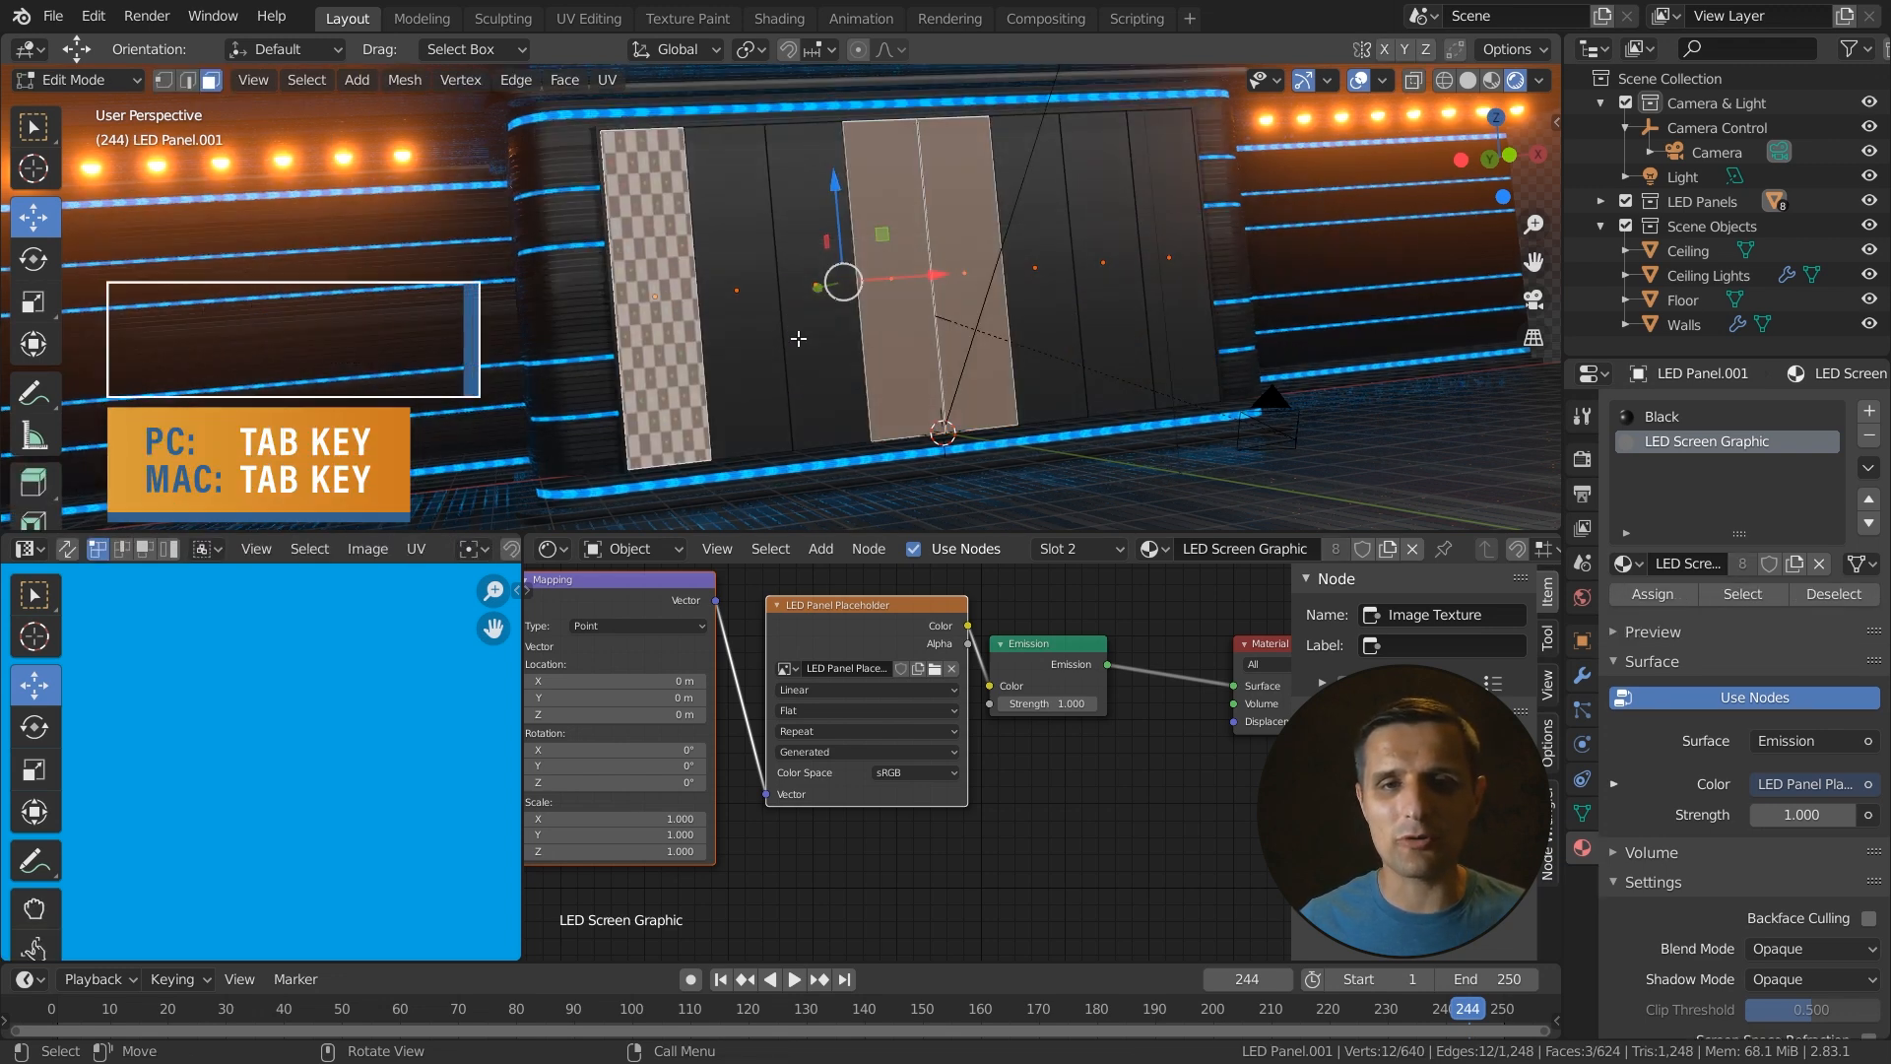
{"action": "left_click", "coordinate": [1126, 338], "text": "shift"}
{"action": "left_click", "coordinate": [1045, 348], "text": "shift"}
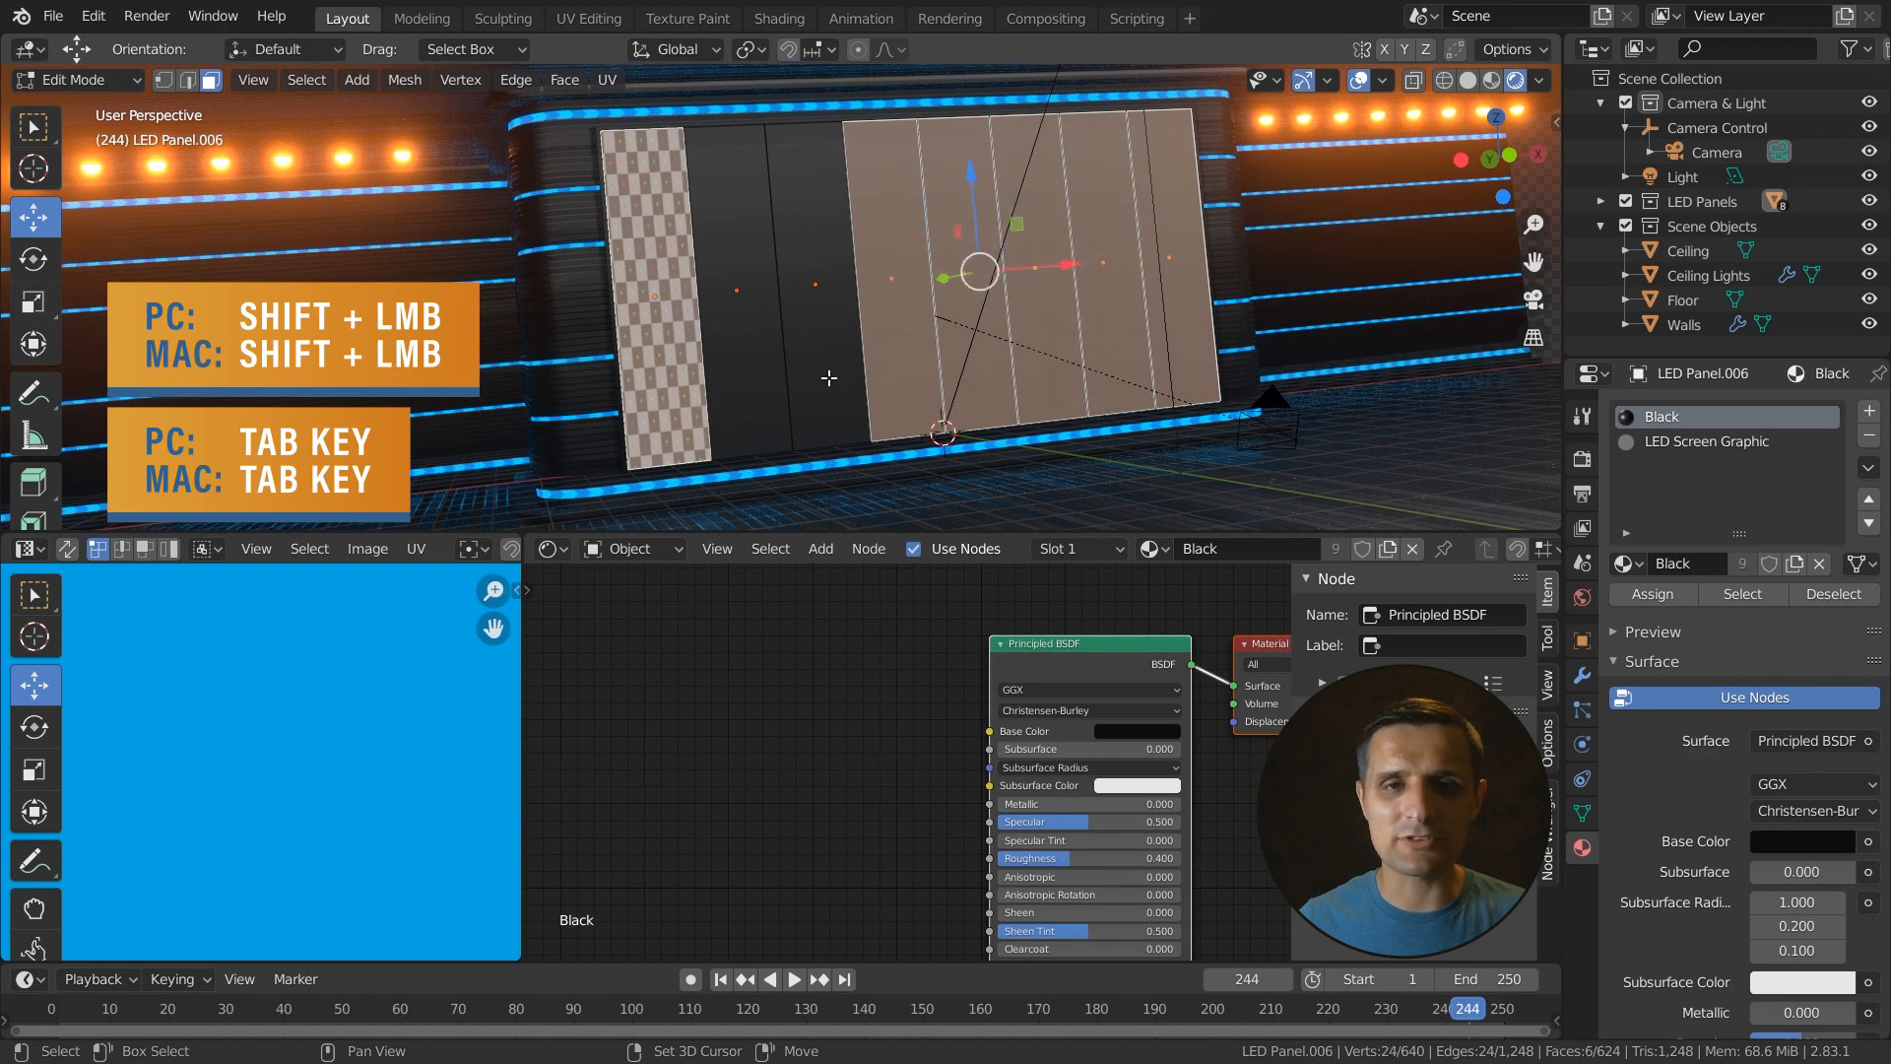
{"action": "left_click", "coordinate": [830, 378], "text": "shift"}
{"action": "left_click", "coordinate": [757, 378], "text": "shift"}
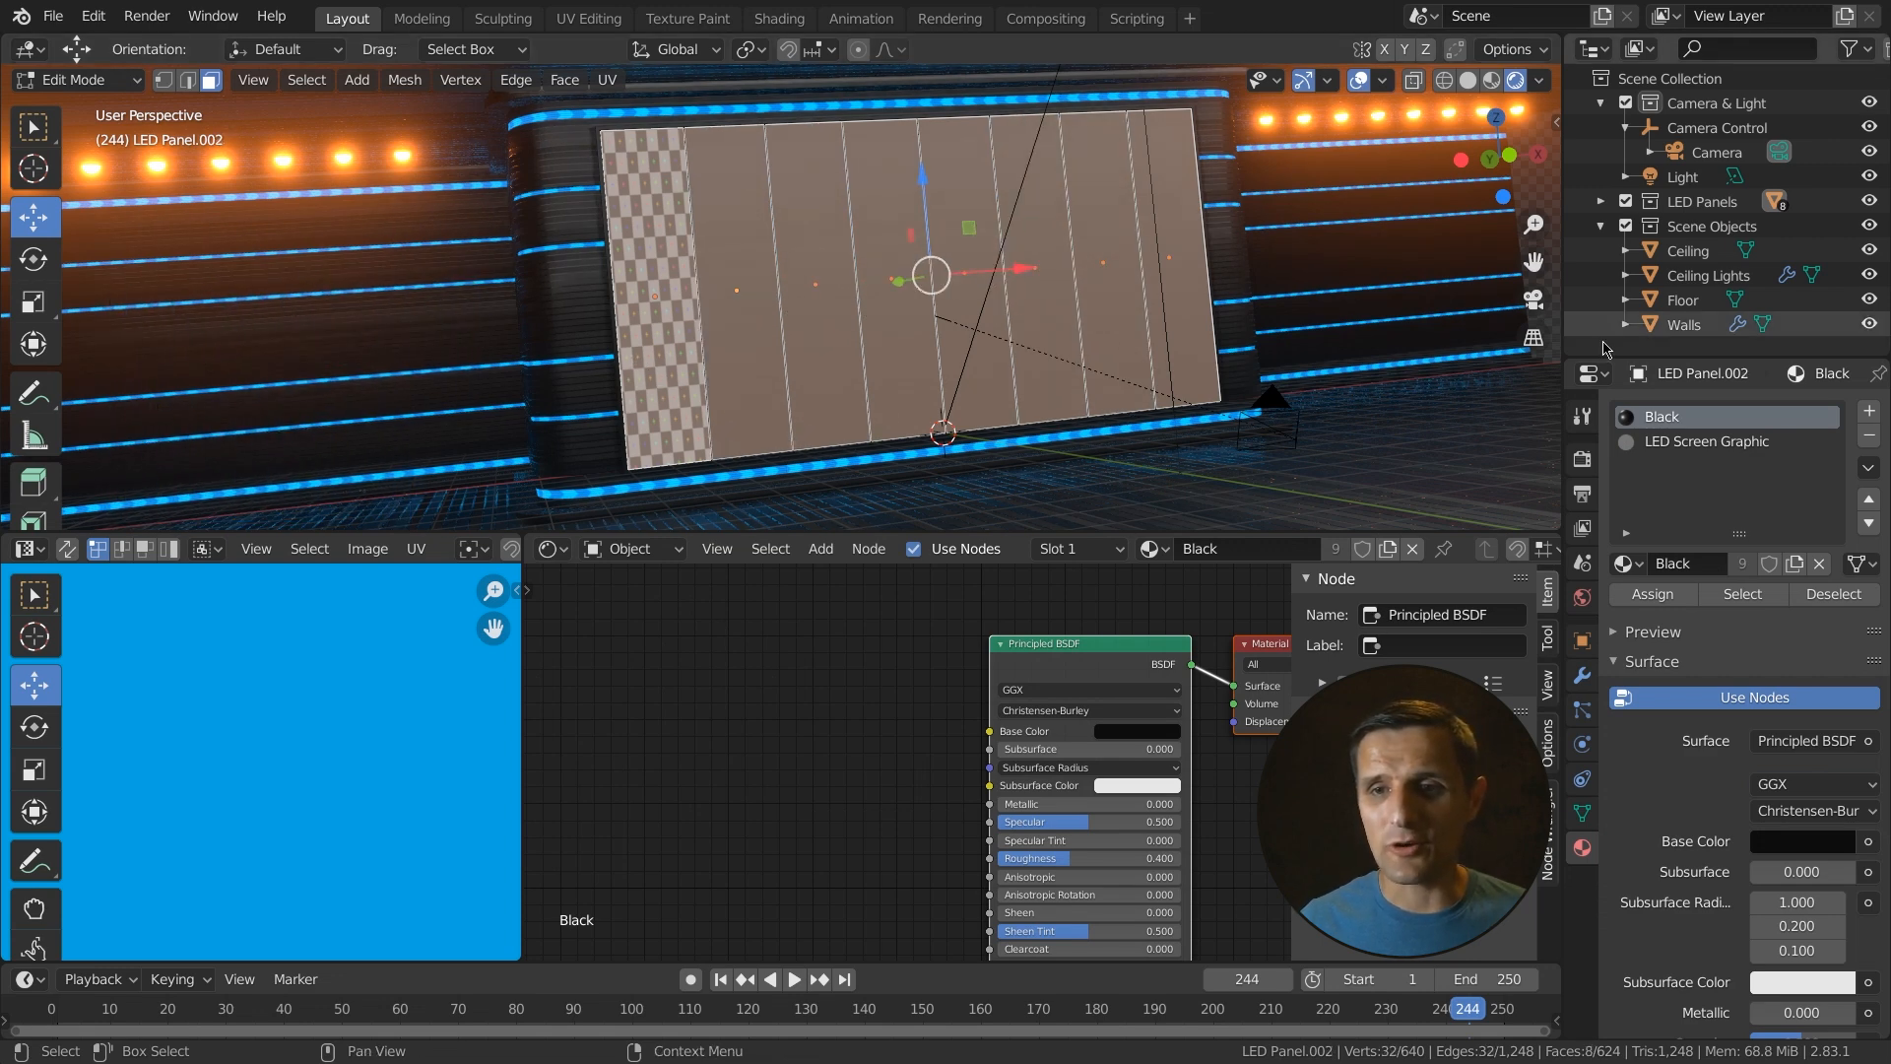
{"action": "left_click", "coordinate": [1690, 445]}
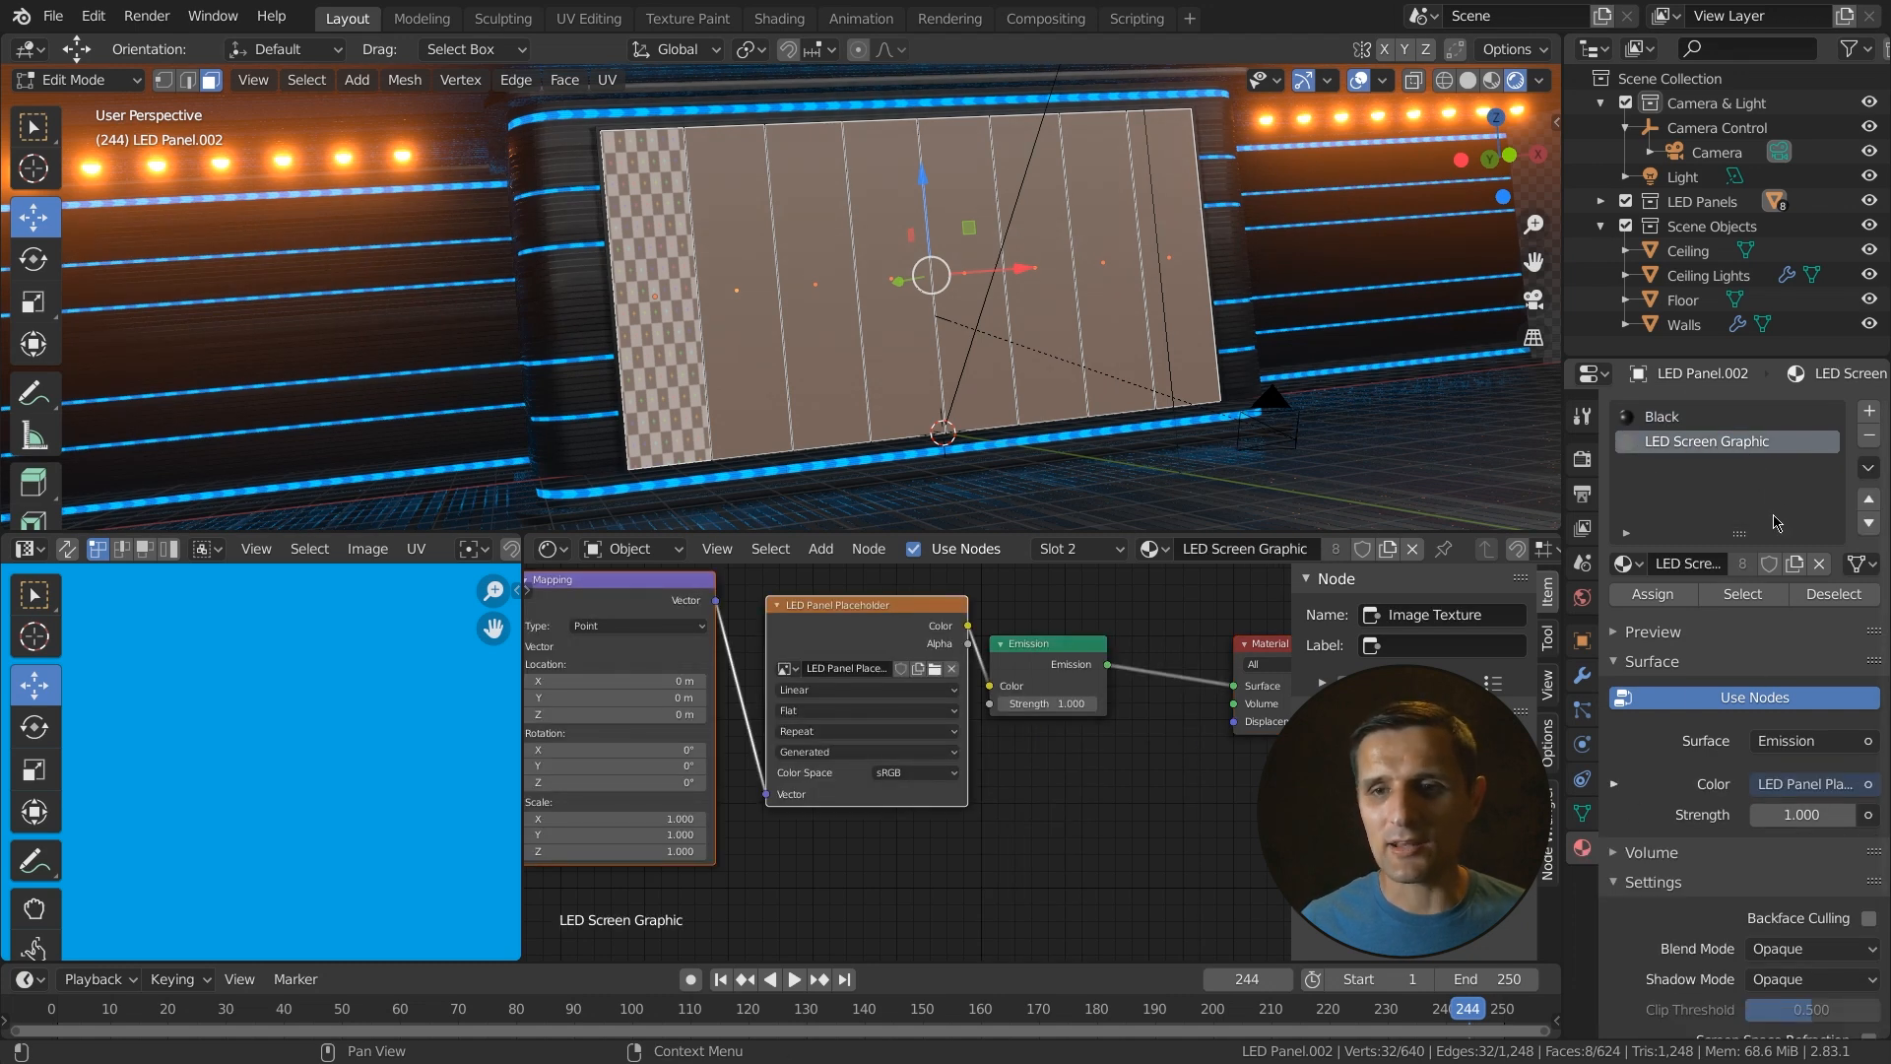
{"action": "left_click", "coordinate": [1652, 594]}
- Switch to the front view and unwrap the panels with Project from View (Bounds)
{"action": "middle_click_drag", "start_coordinate": [765, 354], "coordinate": [603, 359]}
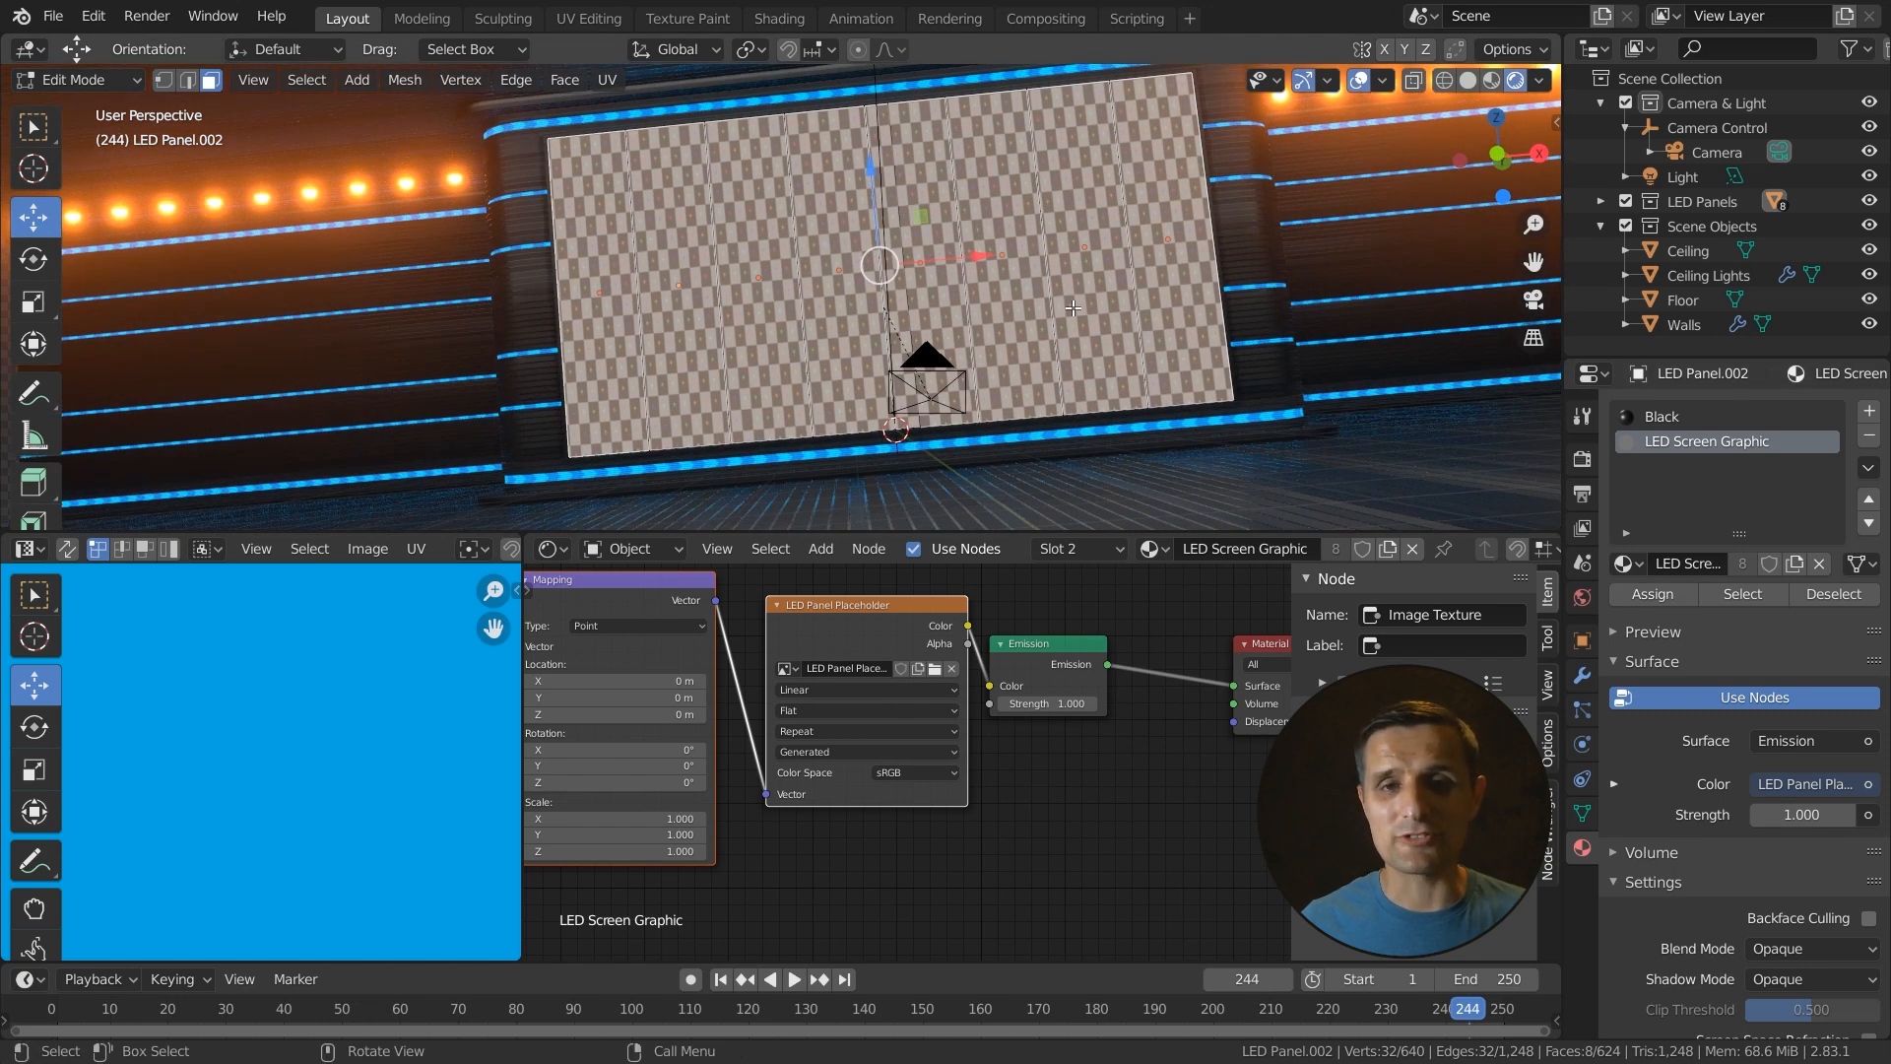
{"action": "middle_click_drag", "start_coordinate": [988, 363], "coordinate": [920, 355]}
{"action": "scroll", "coordinate": [920, 356], "scroll_direction": "up", "scroll_amount": 3}
{"action": "scroll", "coordinate": [873, 404], "scroll_direction": "up", "scroll_amount": 2}
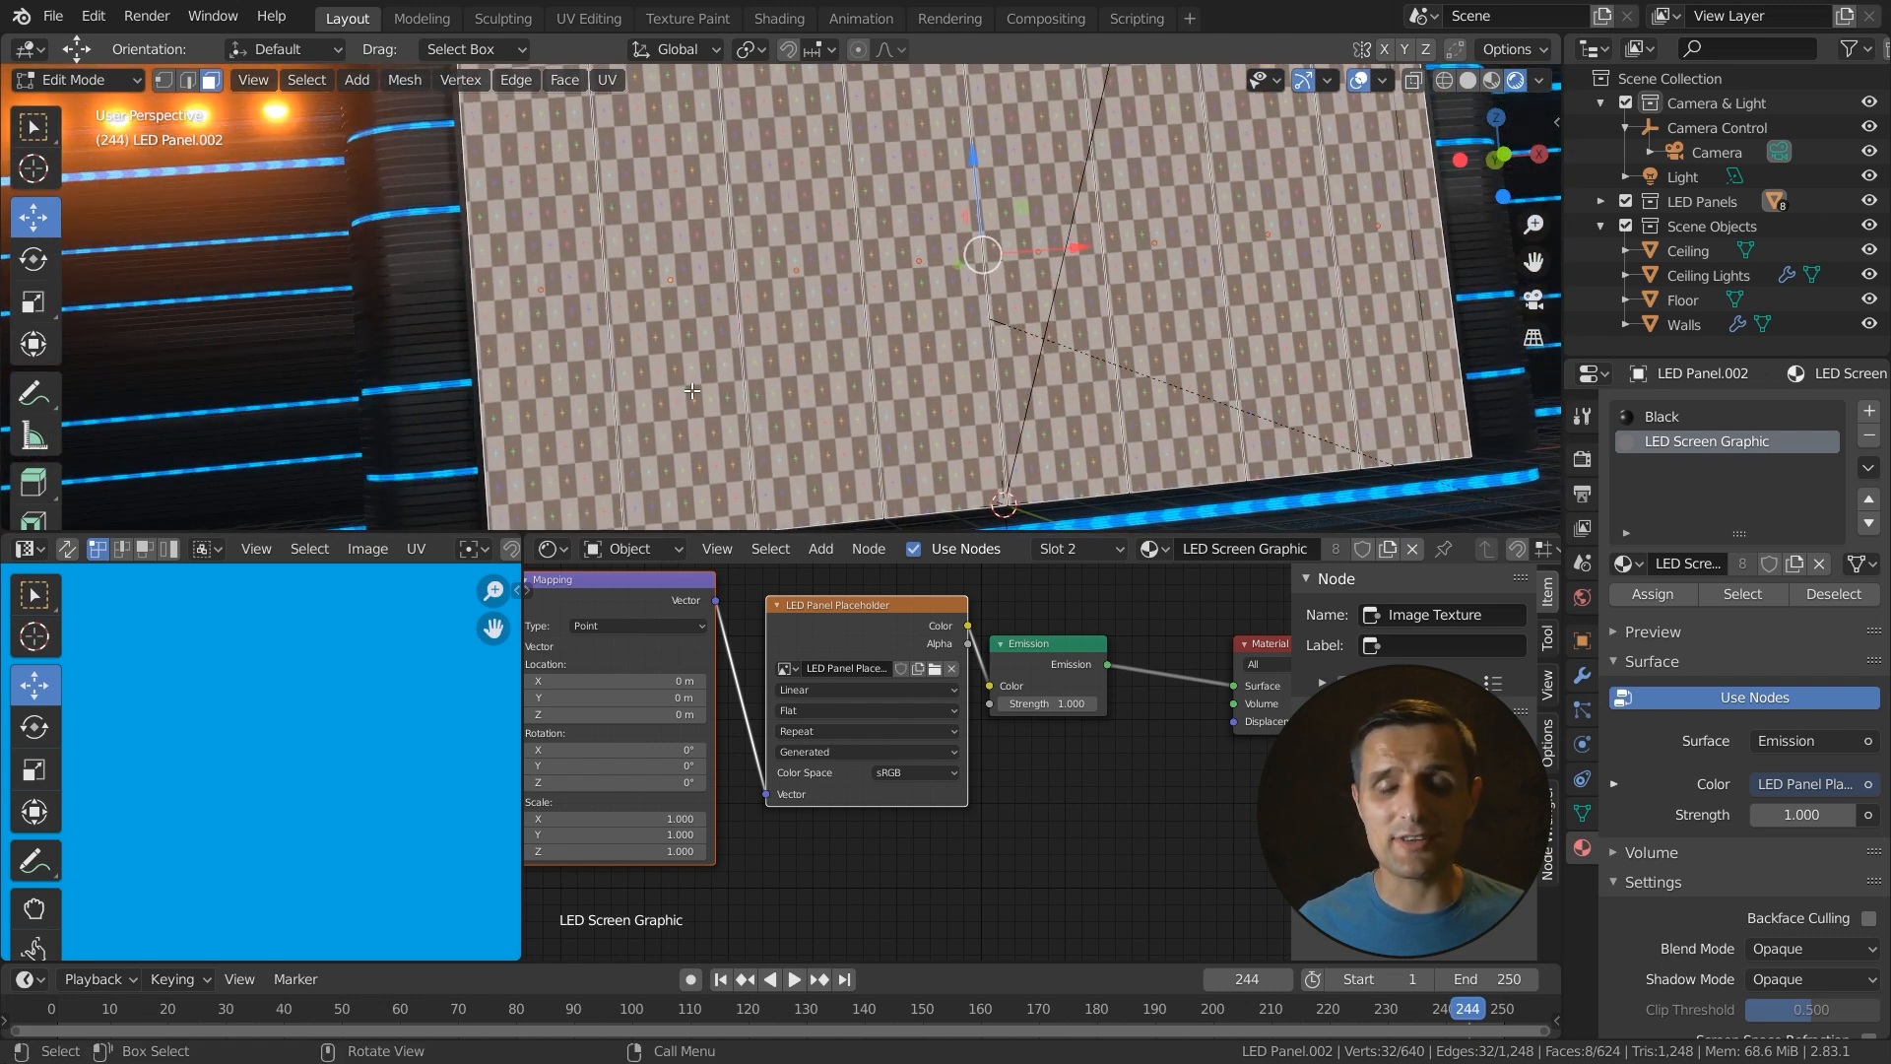
{"action": "mouse_move", "coordinate": [742, 390]}
{"action": "middle_mouse_down"}
{"action": "mouse_move", "coordinate": [783, 384]}
{"action": "mouse_move", "coordinate": [751, 379]}
{"action": "middle_mouse_up"}
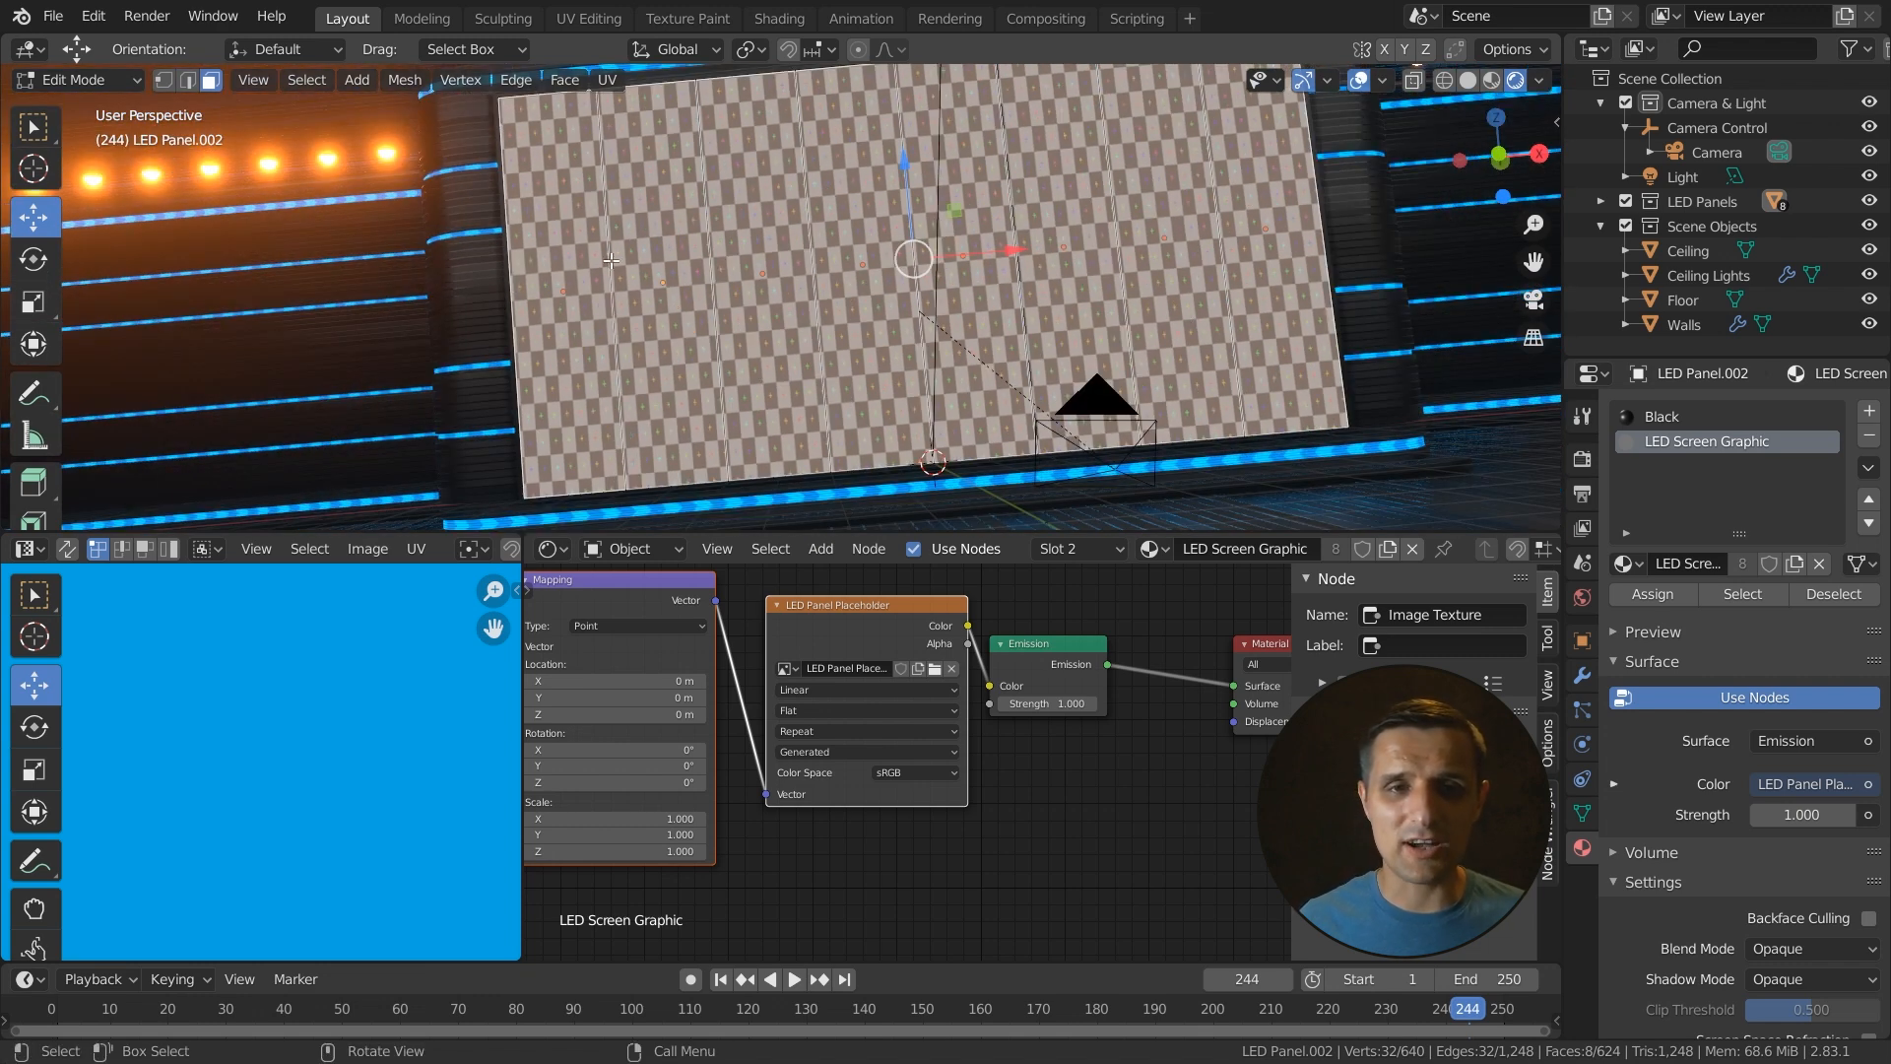
{"action": "key", "text": "grave"}
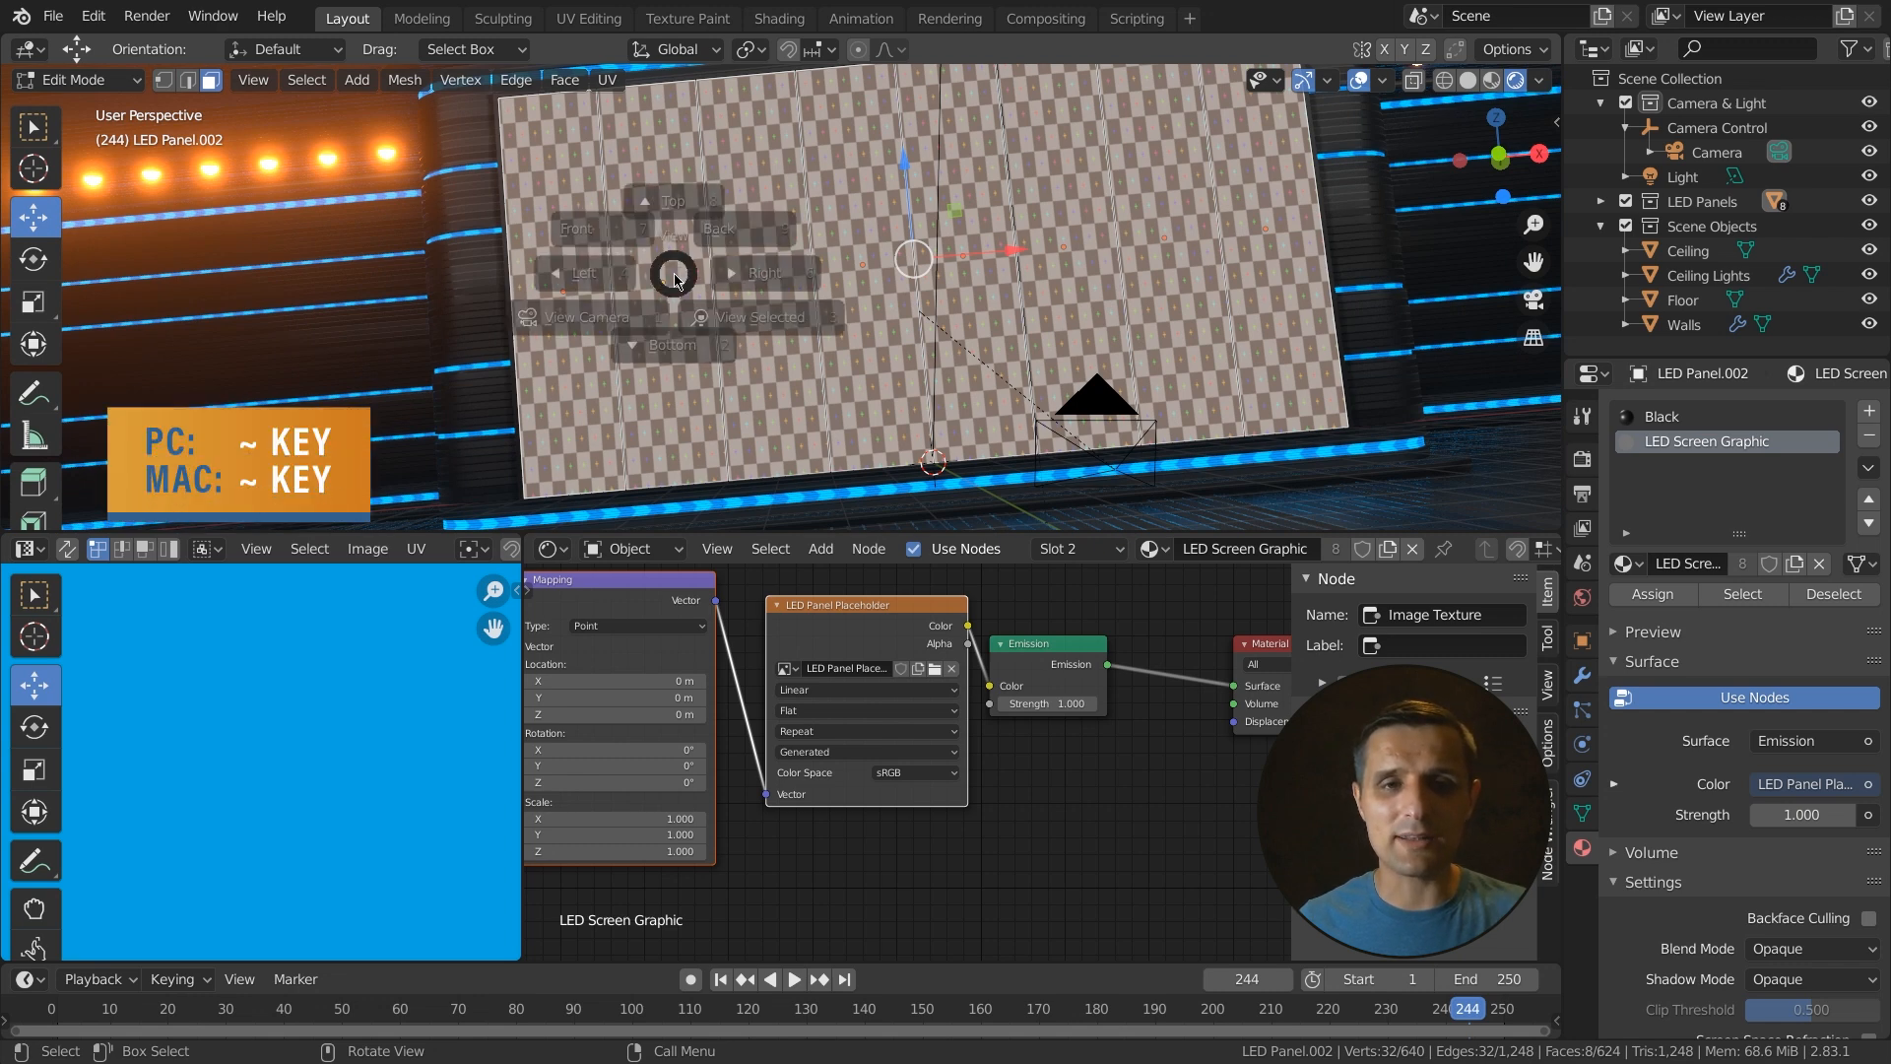
{"action": "left_click", "coordinate": [541, 185]}
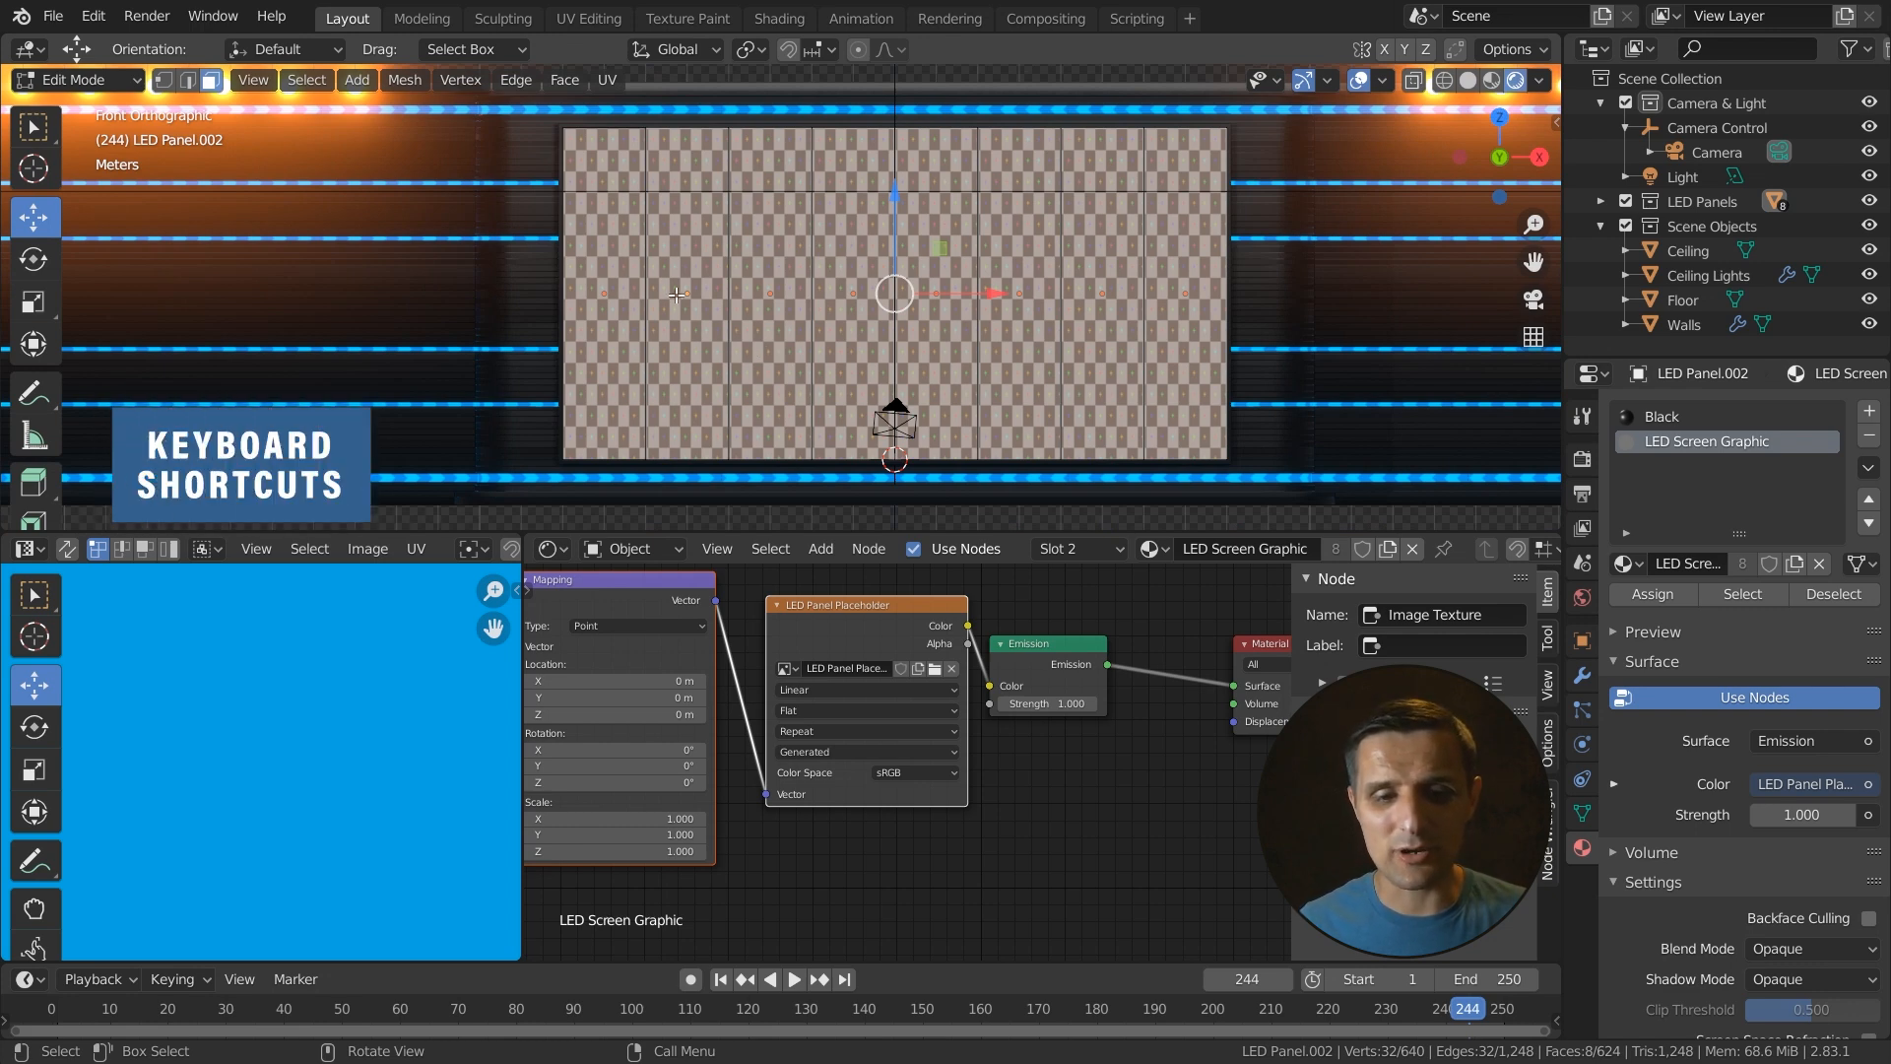
{"action": "key", "text": "u"}
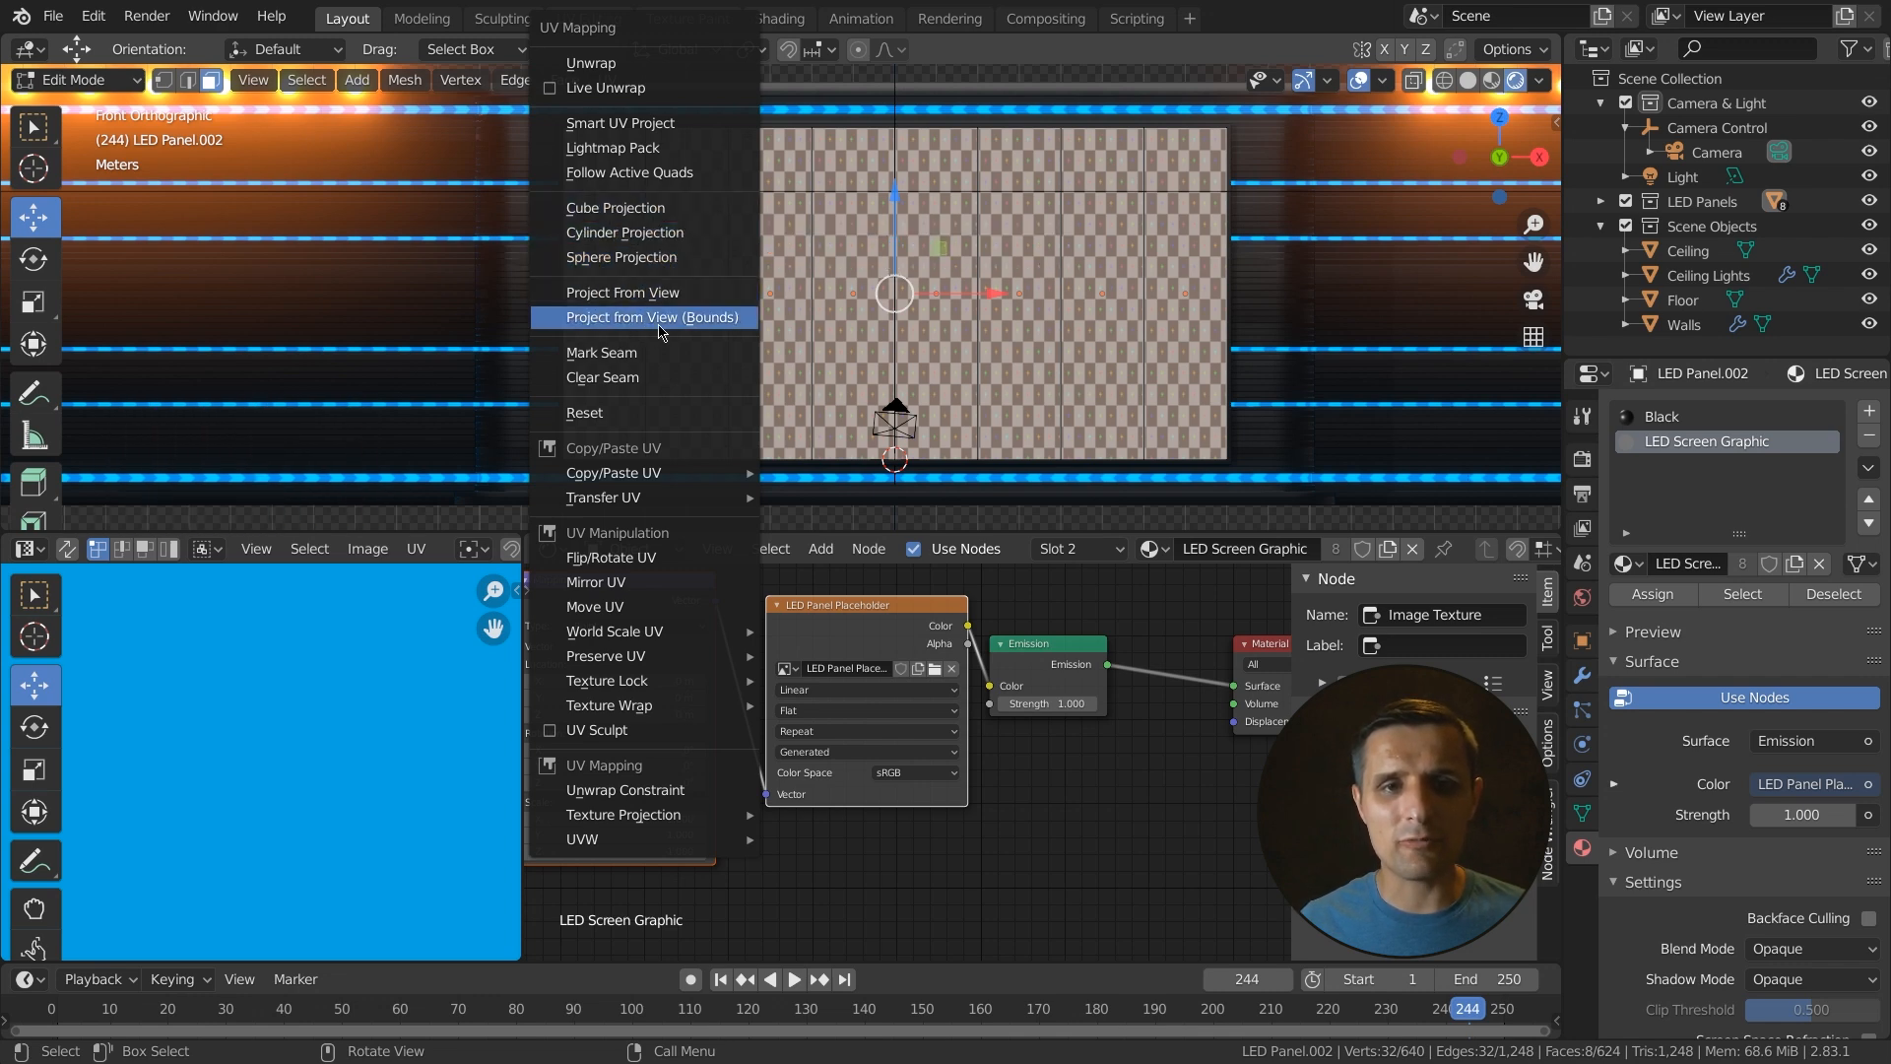
{"action": "left_click", "coordinate": [704, 329]}
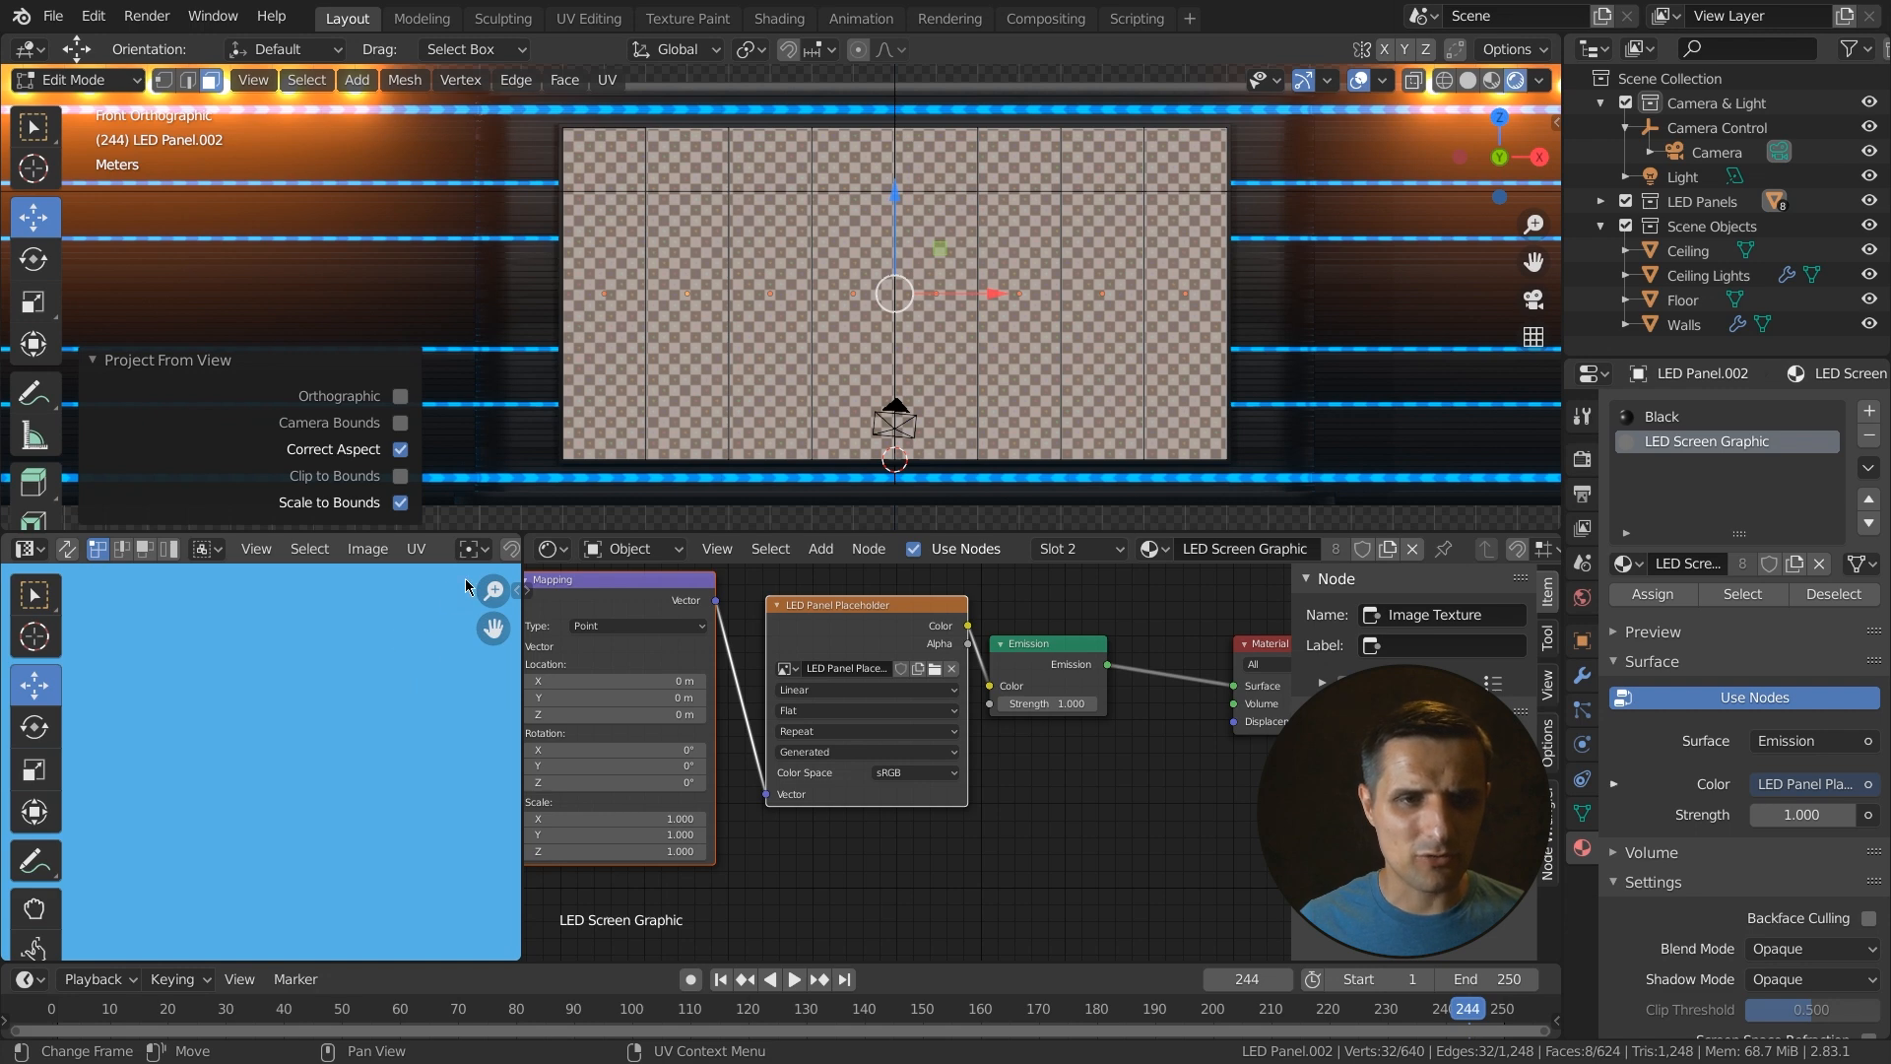
- Show the LED Panel Placeholder image in the UV editor and frame the UV layout
{"action": "middle_click_drag", "start_coordinate": [455, 552], "coordinate": [145, 560]}
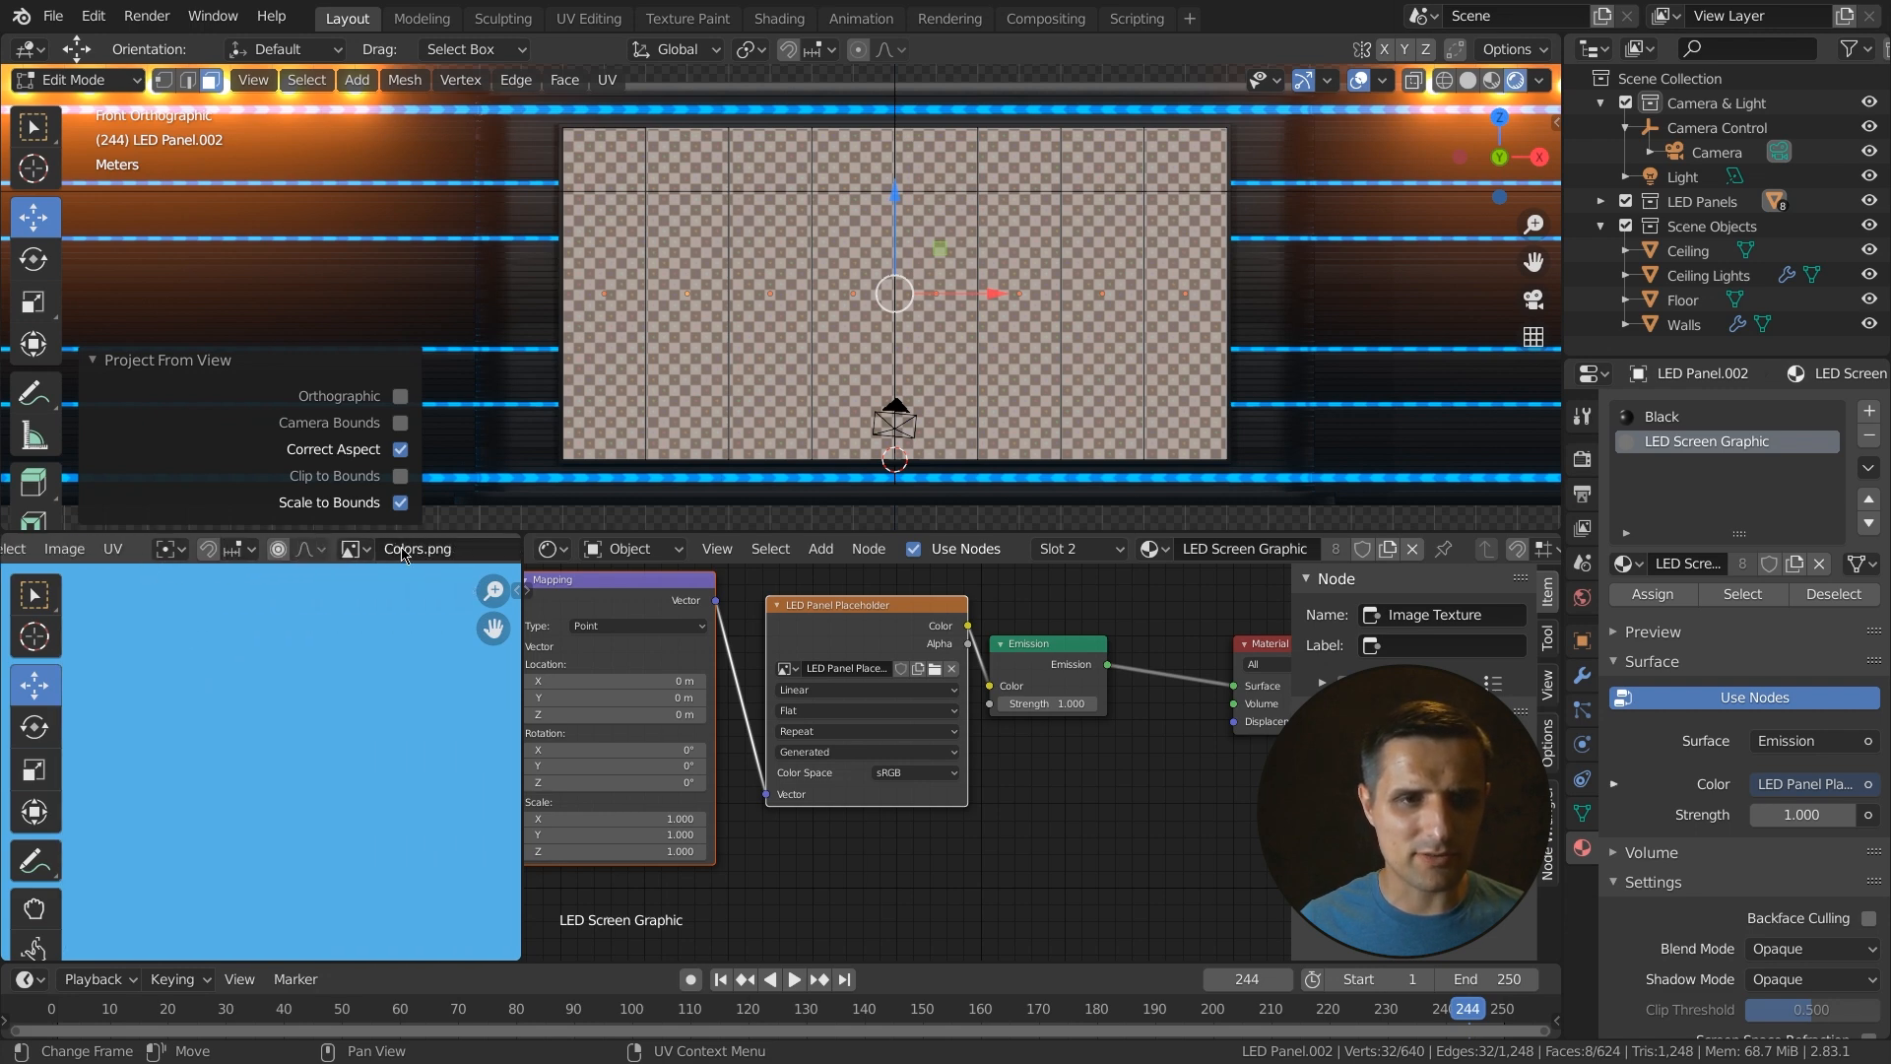
{"action": "left_click", "coordinate": [362, 551]}
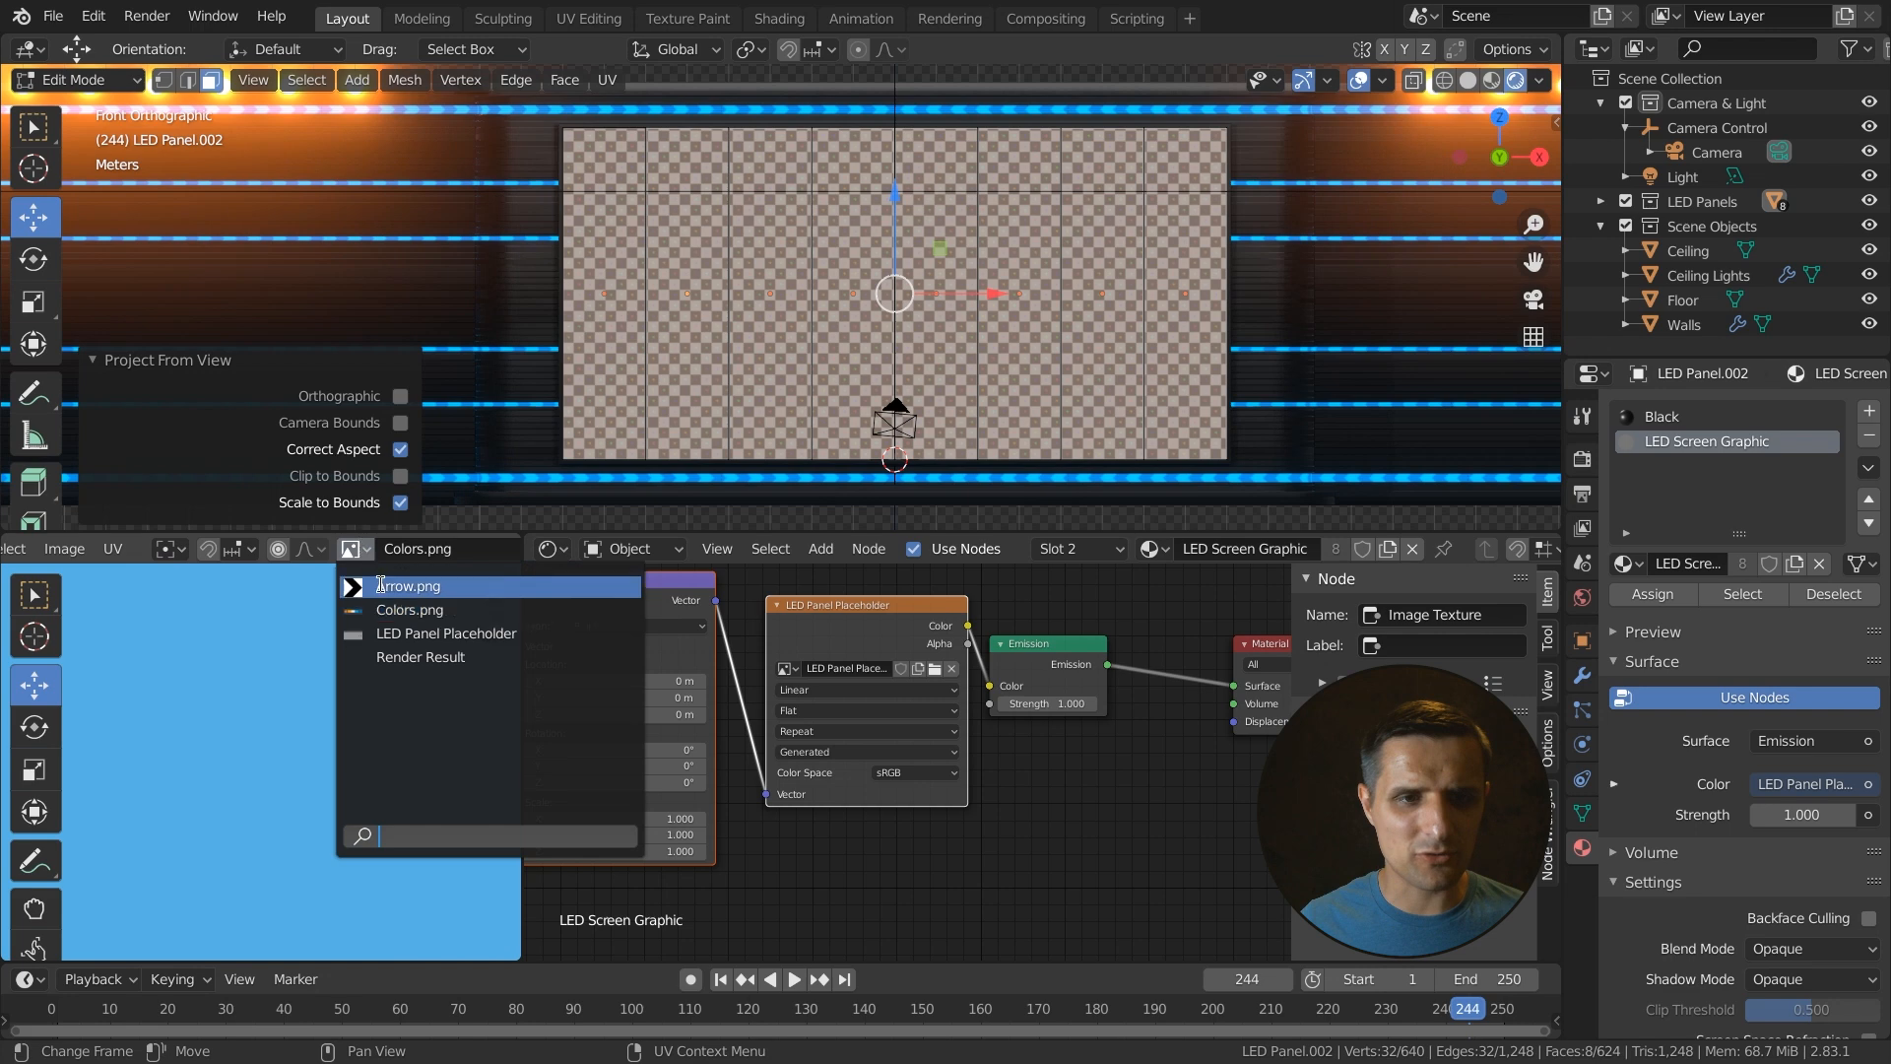
{"action": "left_click", "coordinate": [412, 634]}
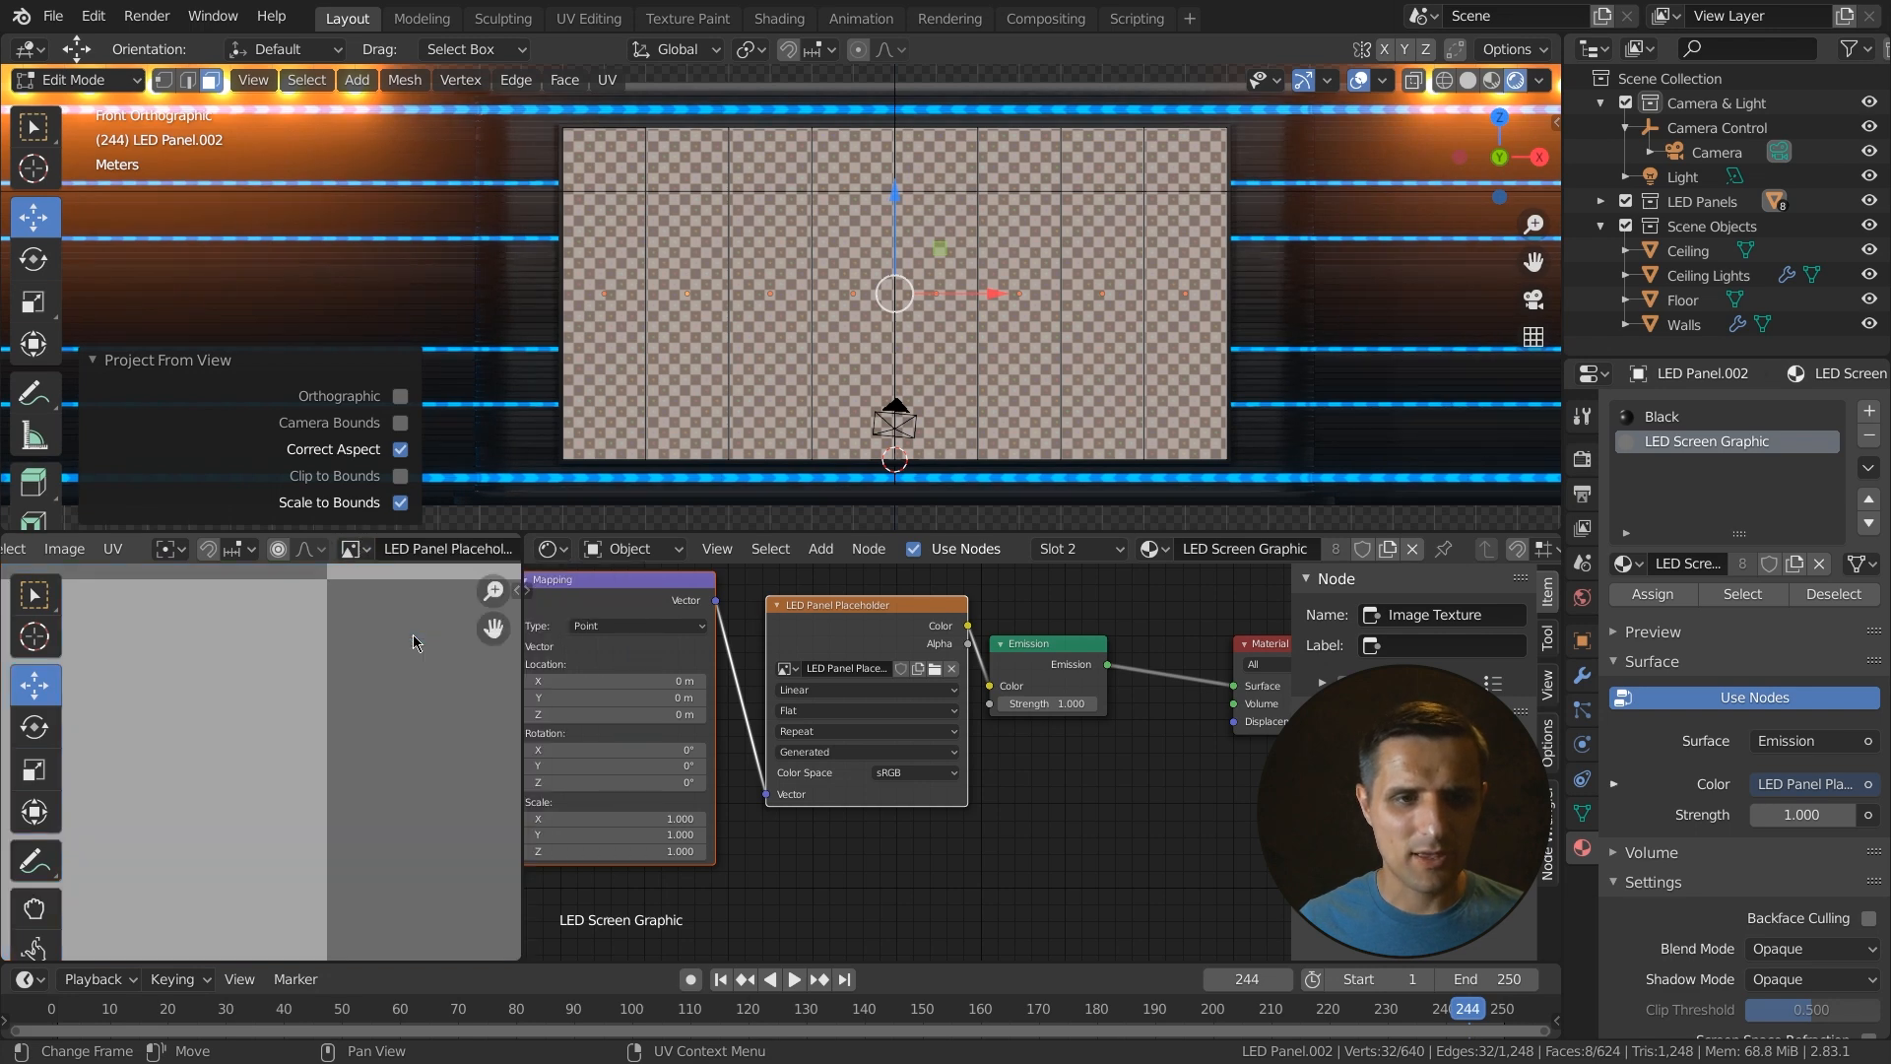
{"action": "scroll", "coordinate": [417, 636], "scroll_direction": "down", "scroll_amount": 15}
{"action": "key", "text": "Home"}
{"action": "middle_click_drag", "start_coordinate": [351, 718], "coordinate": [382, 695]}
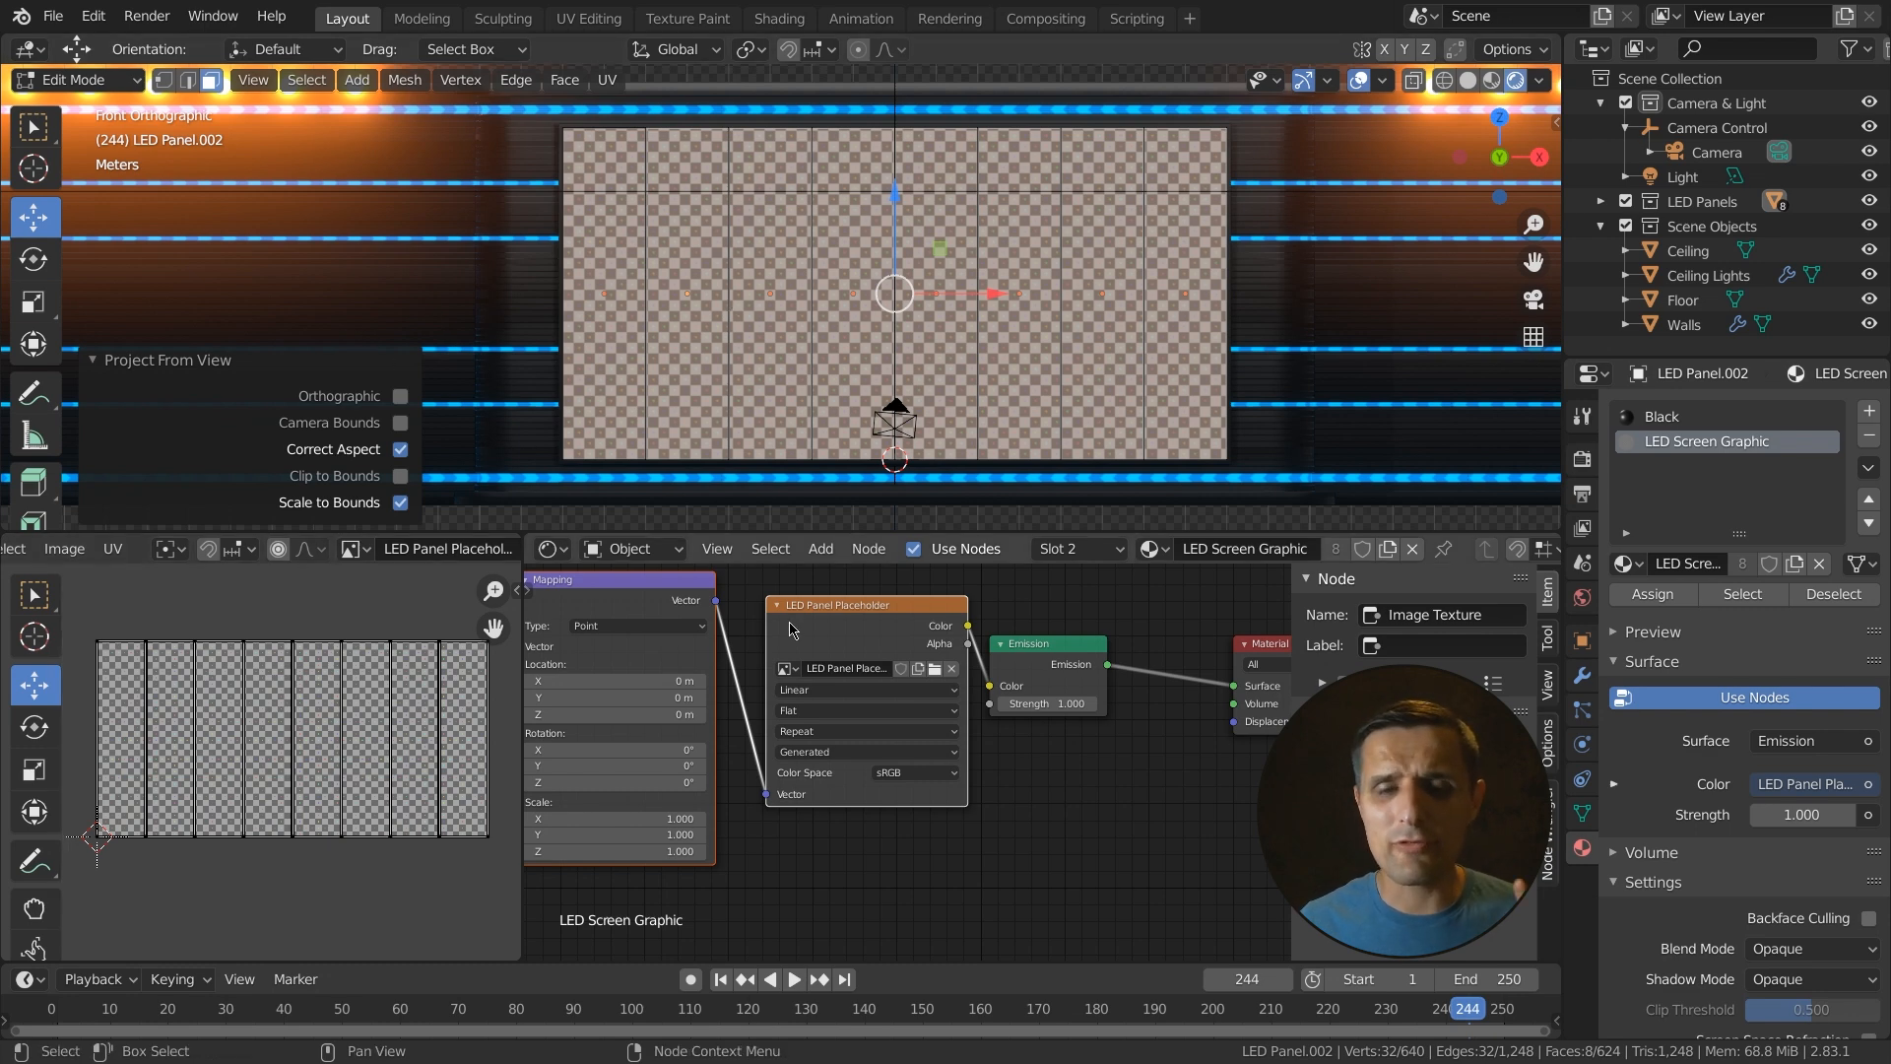
- Leave Edit Mode and inspect the checker texture on the LED panels up close
{"action": "middle_click_drag", "start_coordinate": [670, 394], "coordinate": [763, 422]}
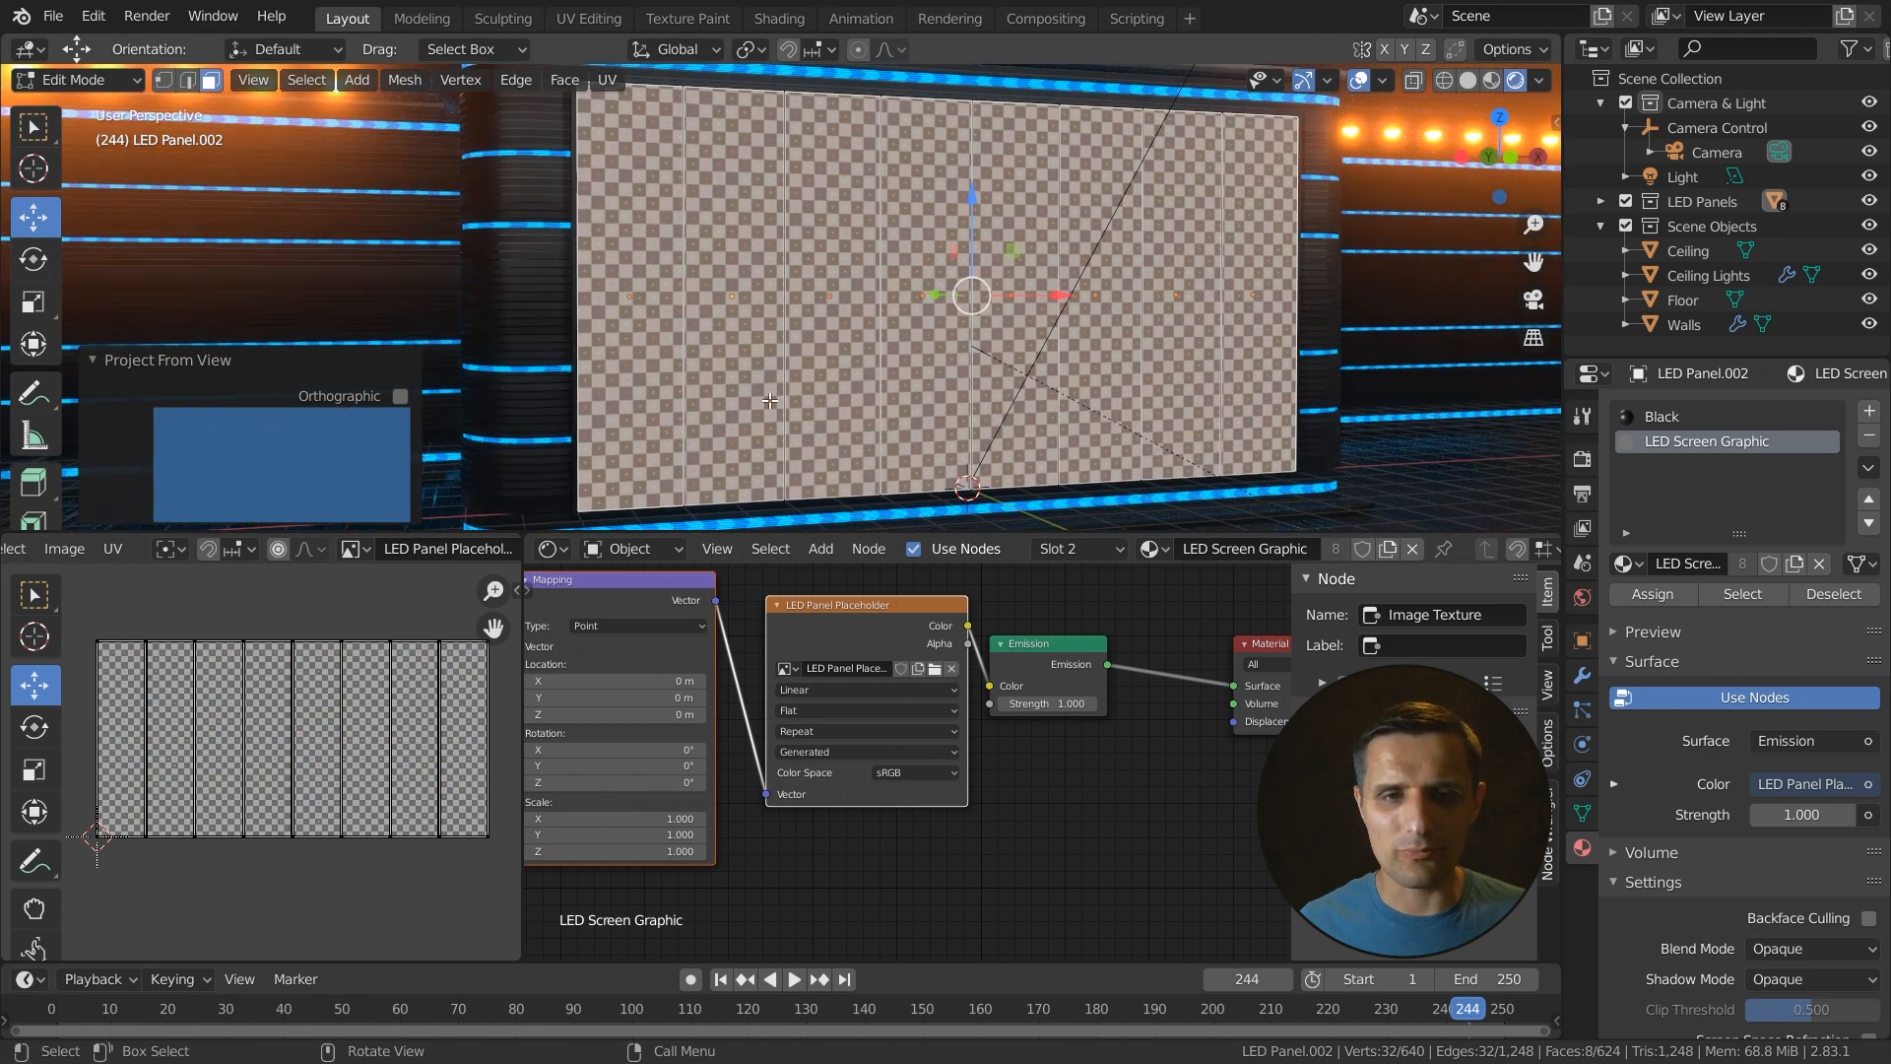
{"action": "key", "text": "Tab"}
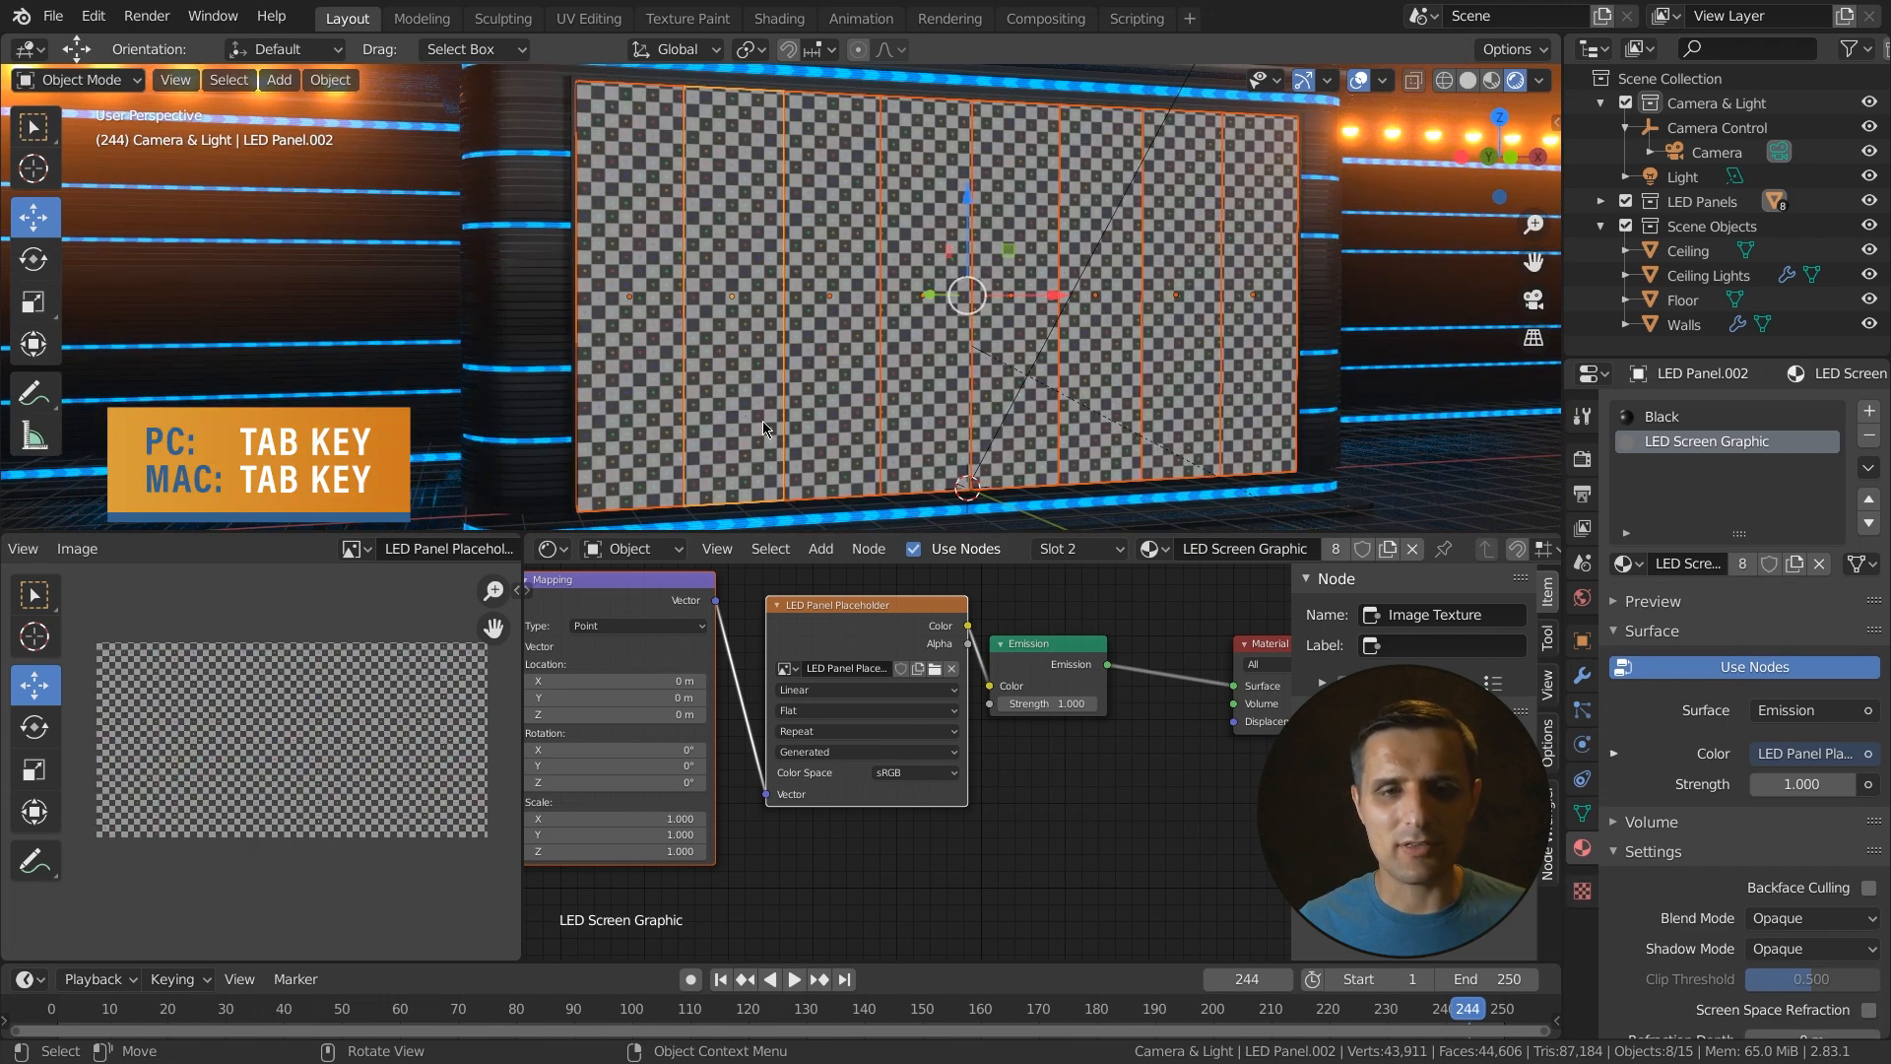
{"action": "middle_click_drag", "start_coordinate": [780, 431], "coordinate": [790, 317], "text": "shift"}
{"action": "scroll", "coordinate": [789, 317], "scroll_direction": "up", "scroll_amount": 3}
{"action": "scroll", "coordinate": [740, 425], "scroll_direction": "up", "scroll_amount": 3}
{"action": "middle_click_drag", "start_coordinate": [740, 425], "coordinate": [764, 299], "text": "shift"}
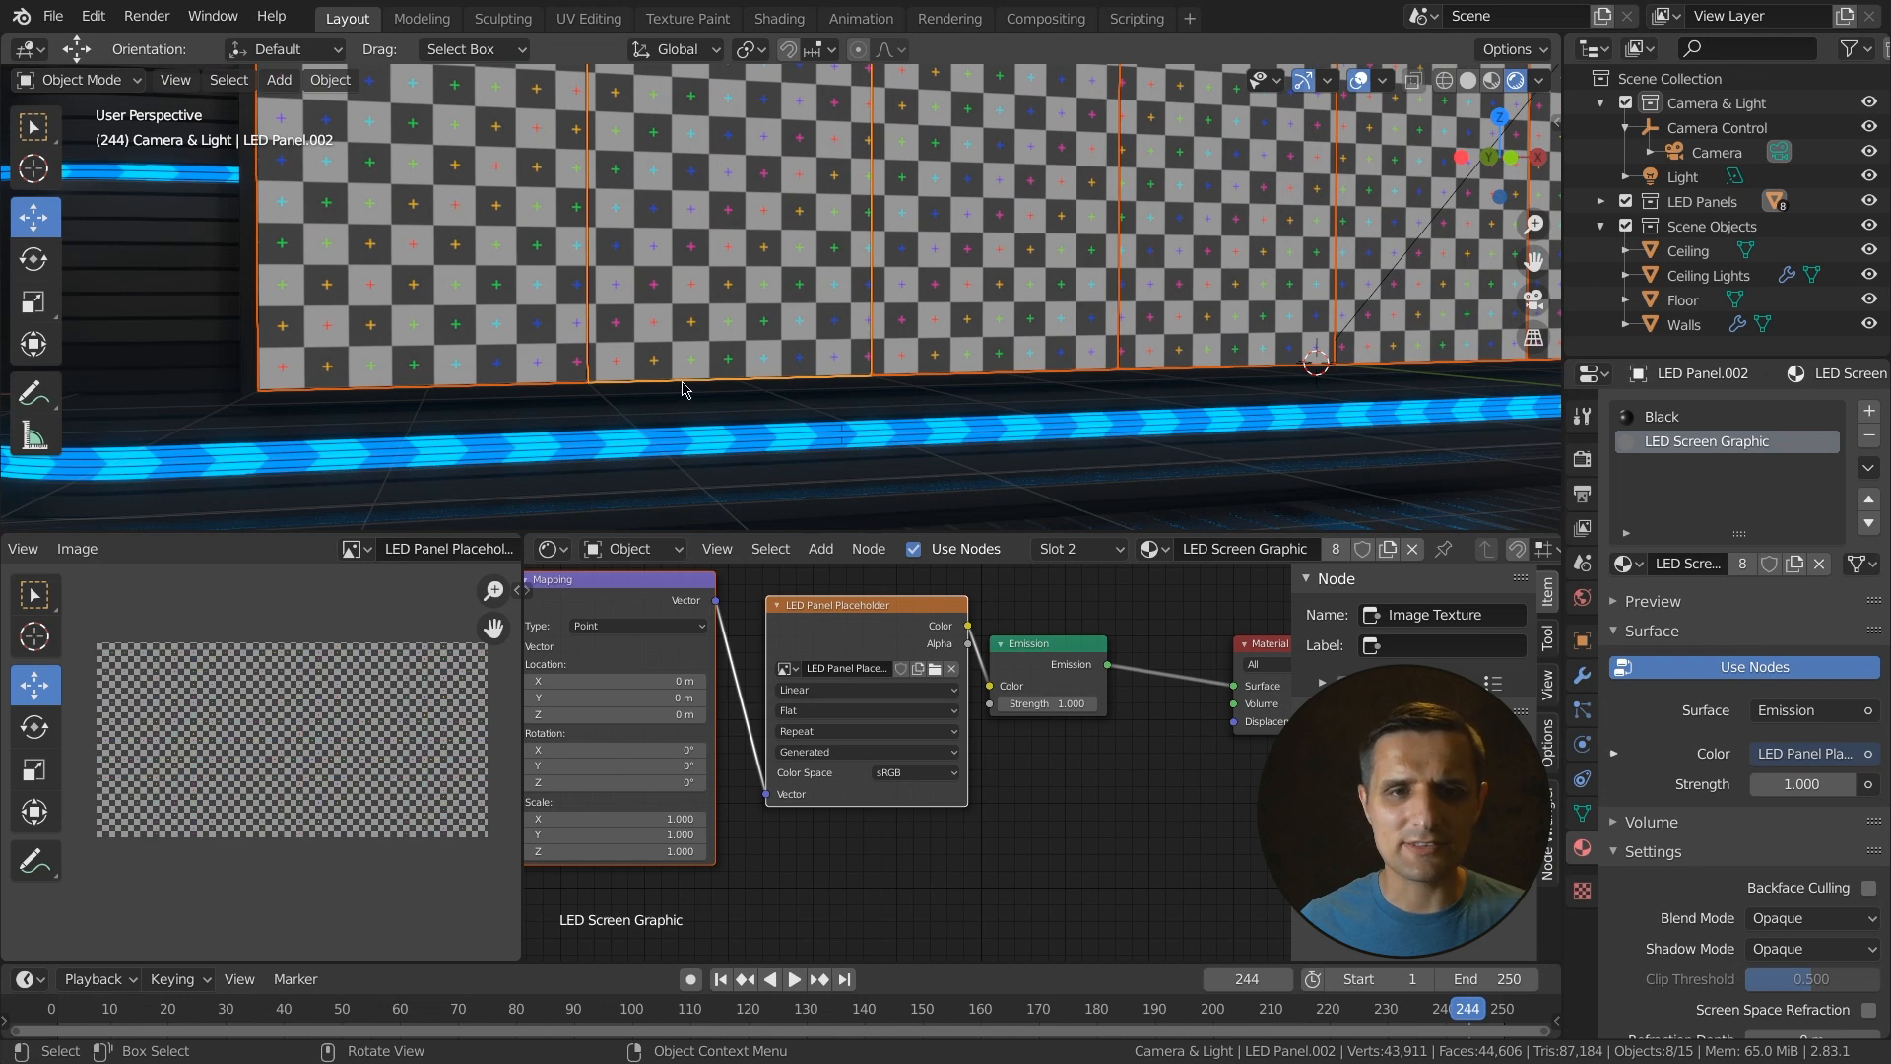
{"action": "scroll", "coordinate": [625, 401], "scroll_direction": "up", "scroll_amount": 3}
{"action": "middle_click_drag", "start_coordinate": [624, 401], "coordinate": [544, 311], "text": "shift"}
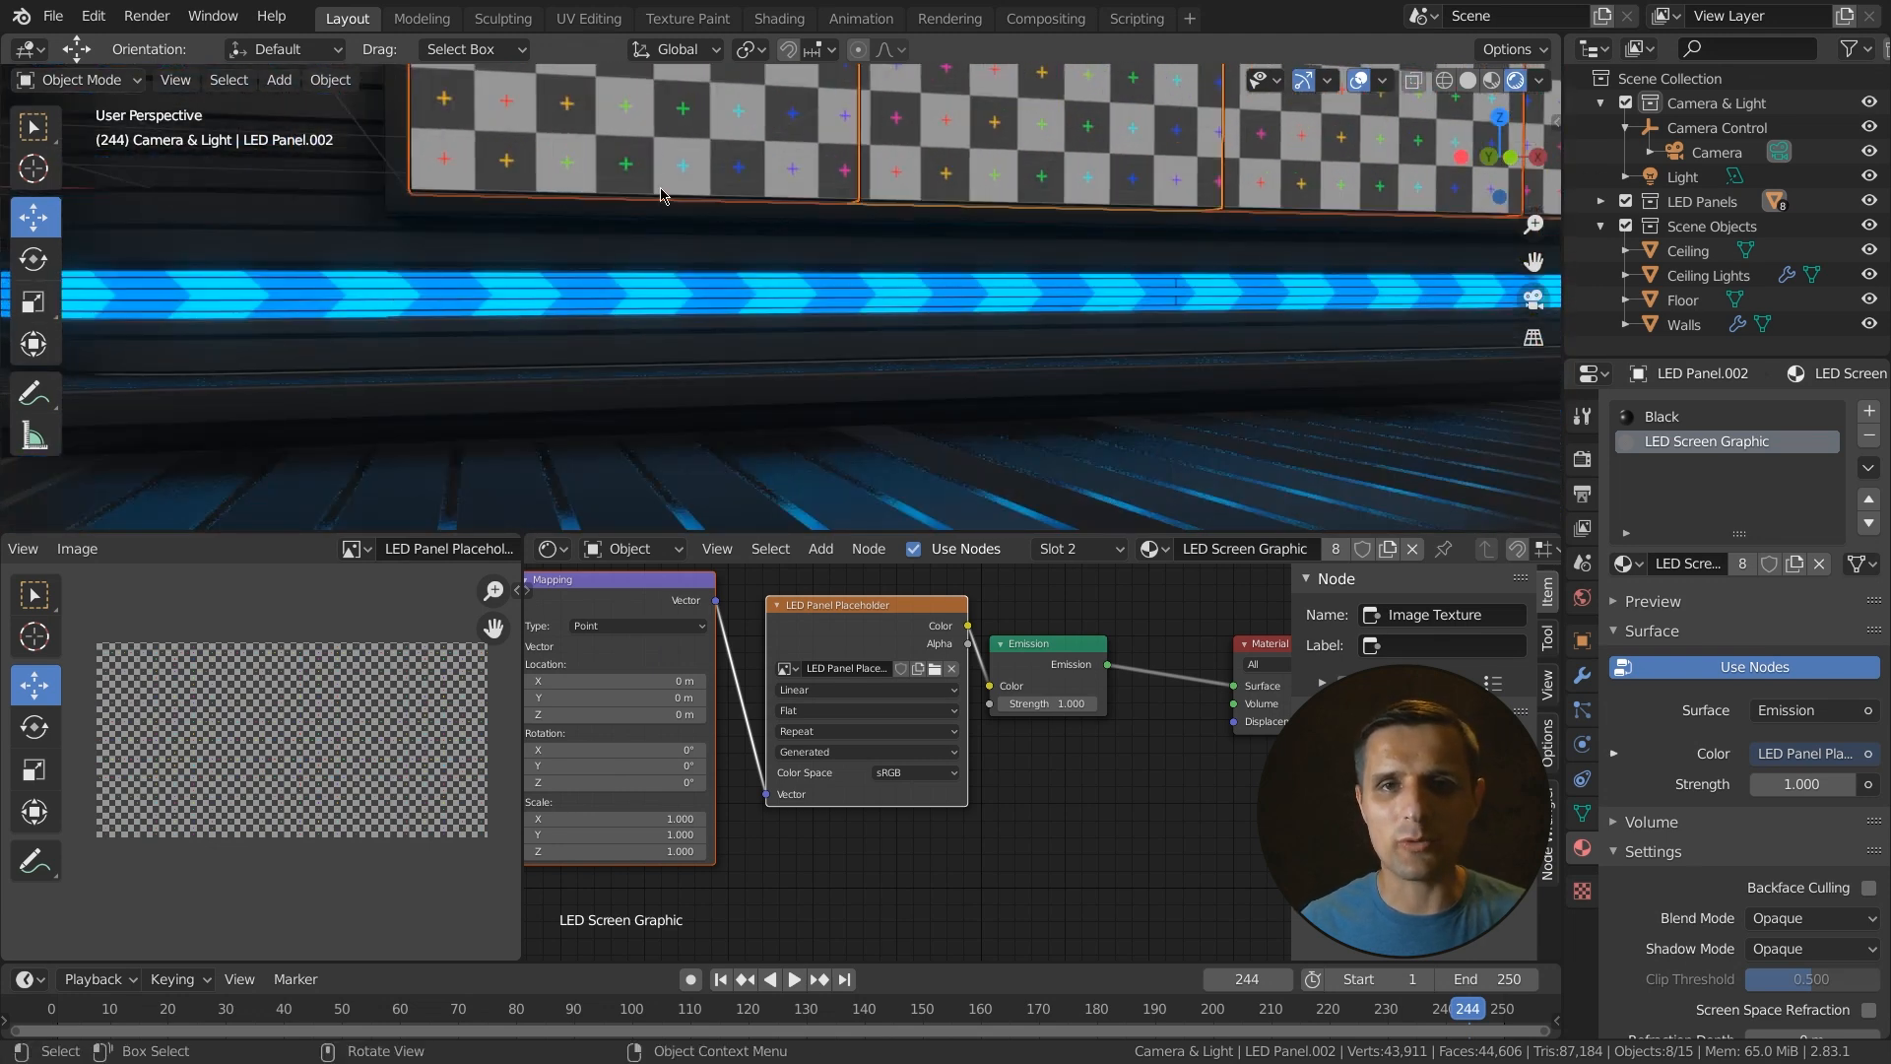
{"action": "scroll", "coordinate": [656, 183], "scroll_direction": "down", "scroll_amount": 4}
{"action": "middle_click_drag", "start_coordinate": [703, 199], "coordinate": [631, 353], "text": "shift"}
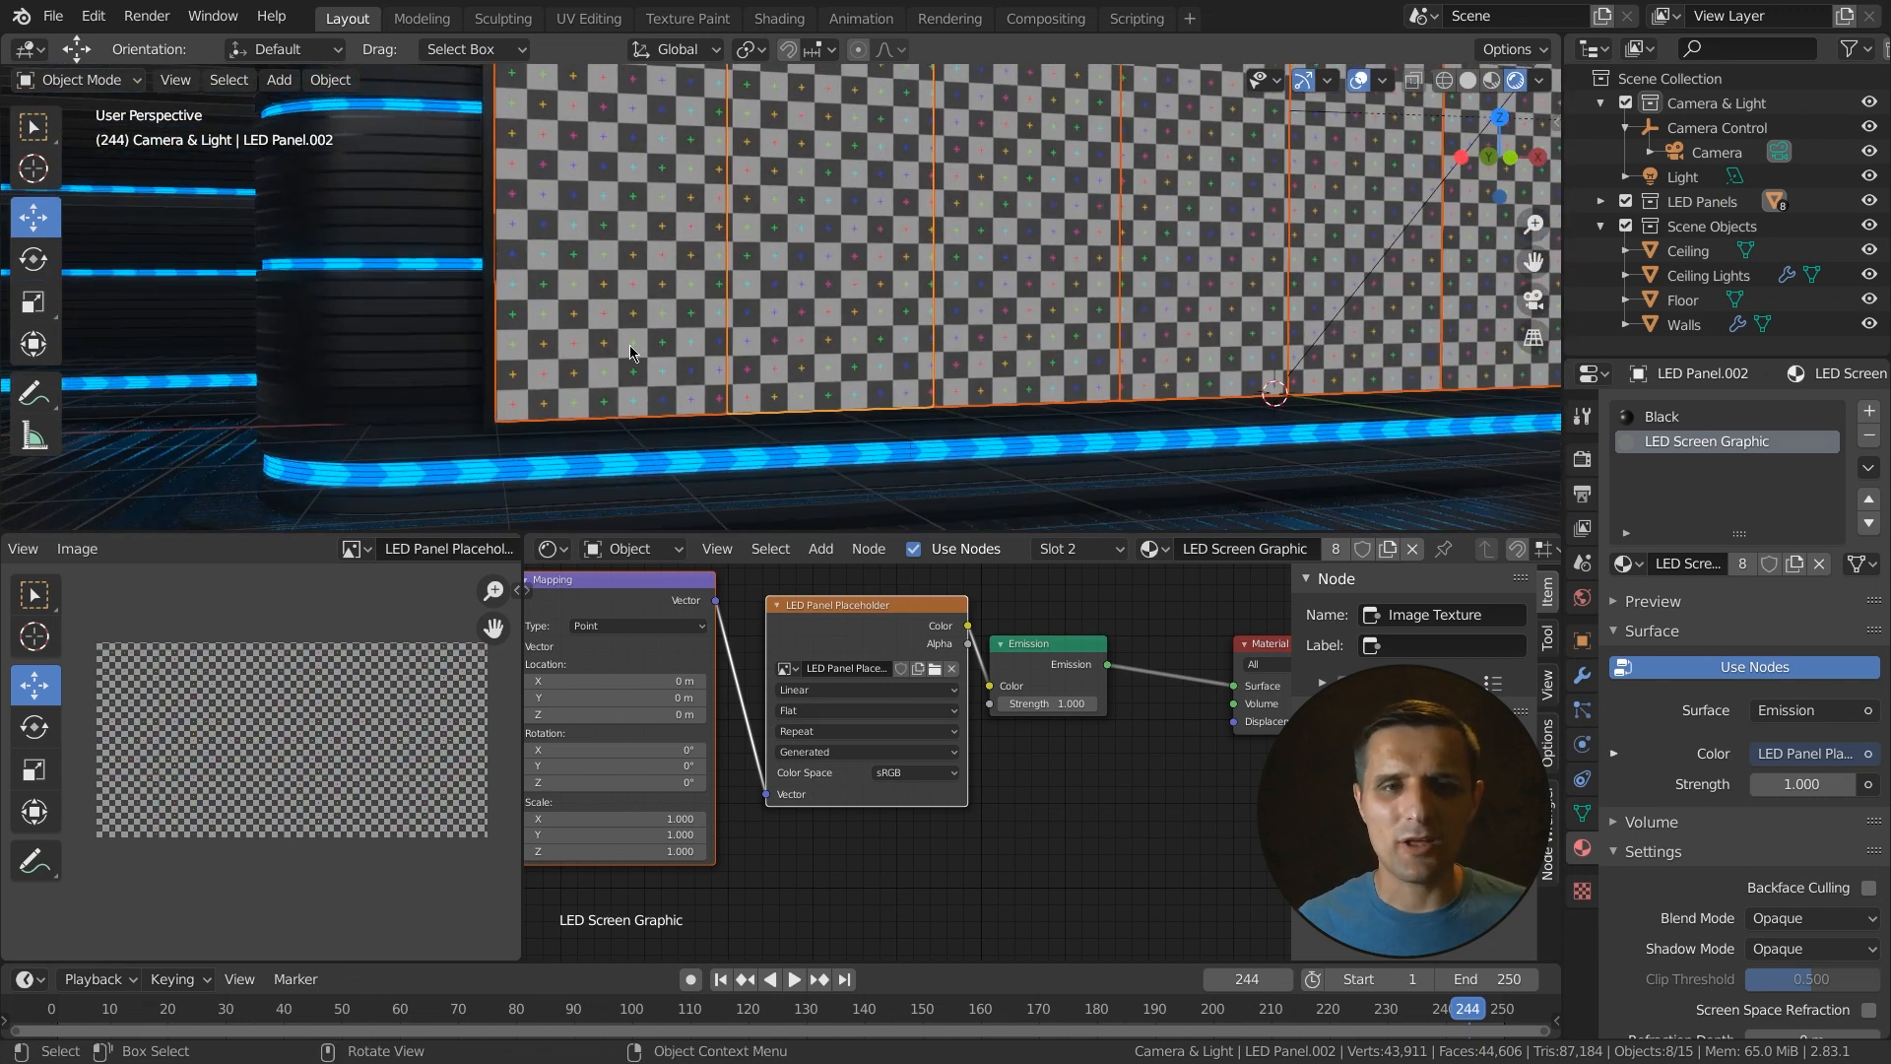
{"action": "scroll", "coordinate": [723, 316], "scroll_direction": "up", "scroll_amount": 2}
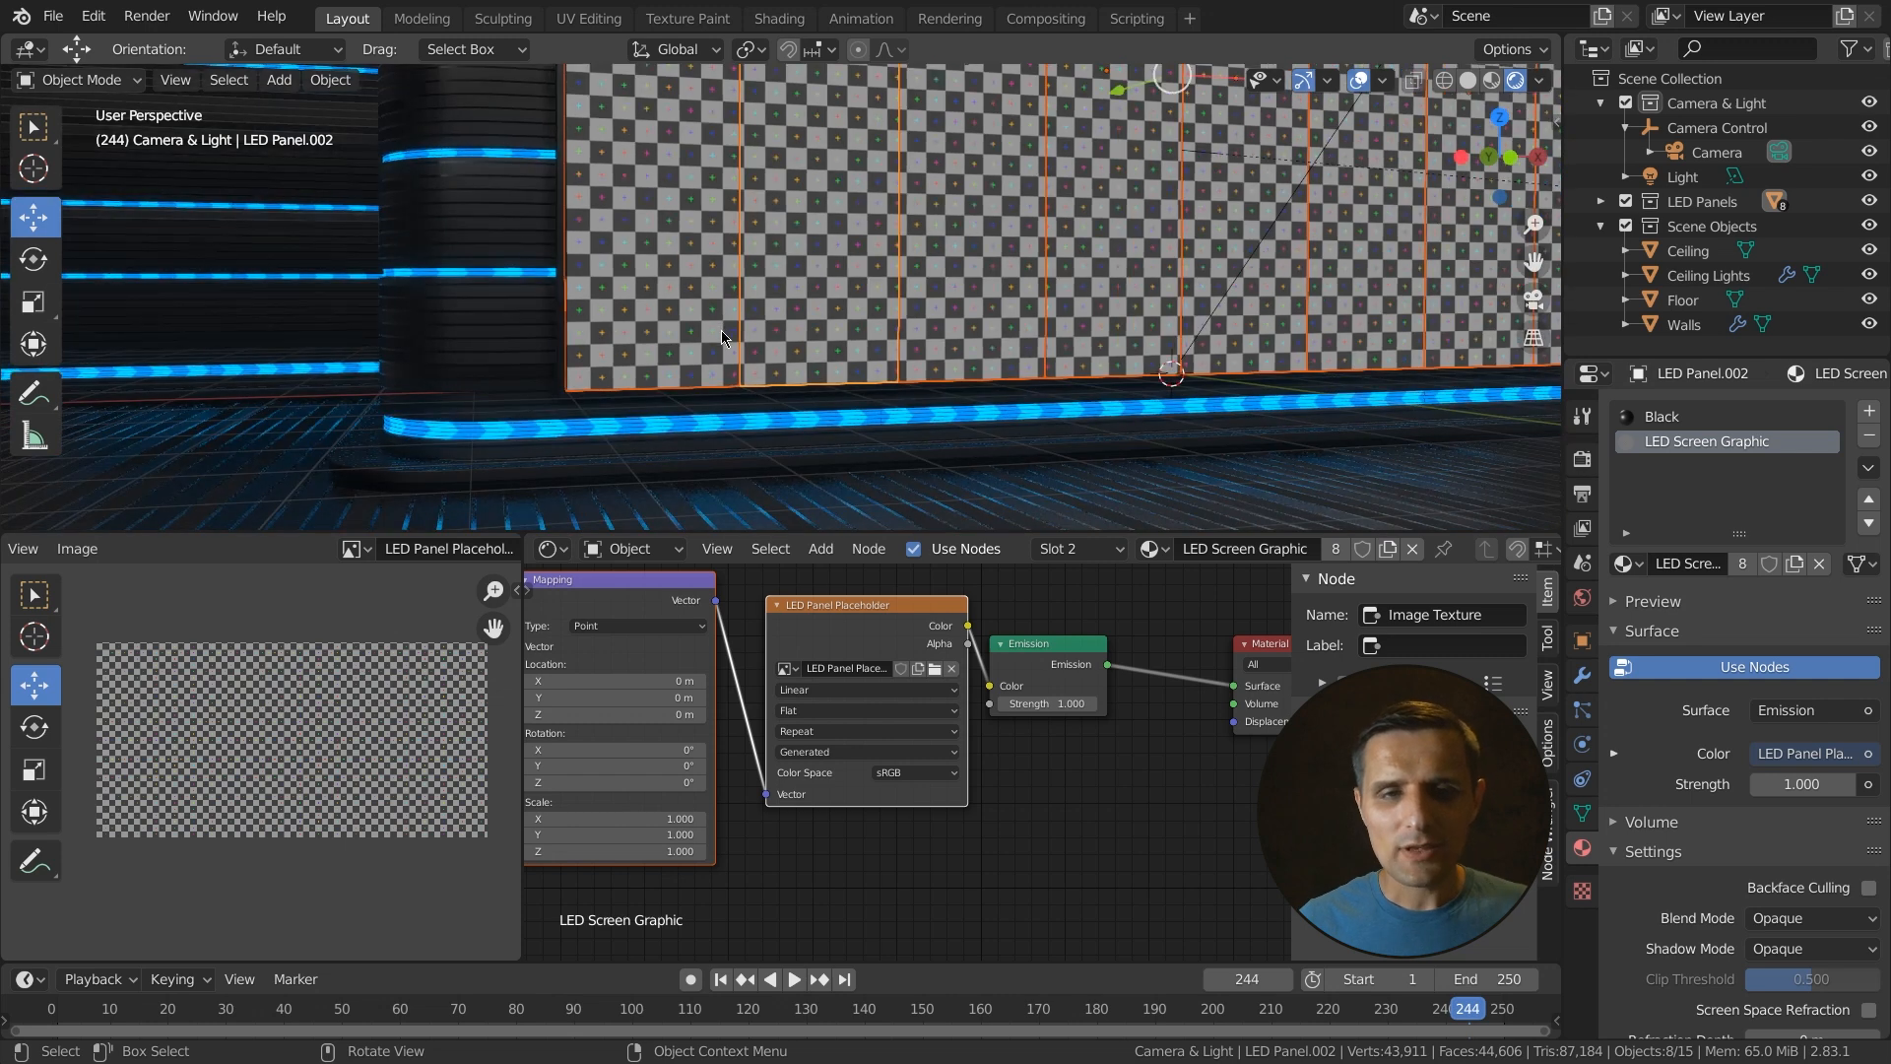
{"action": "scroll", "coordinate": [899, 748], "scroll_direction": "down", "scroll_amount": 1}
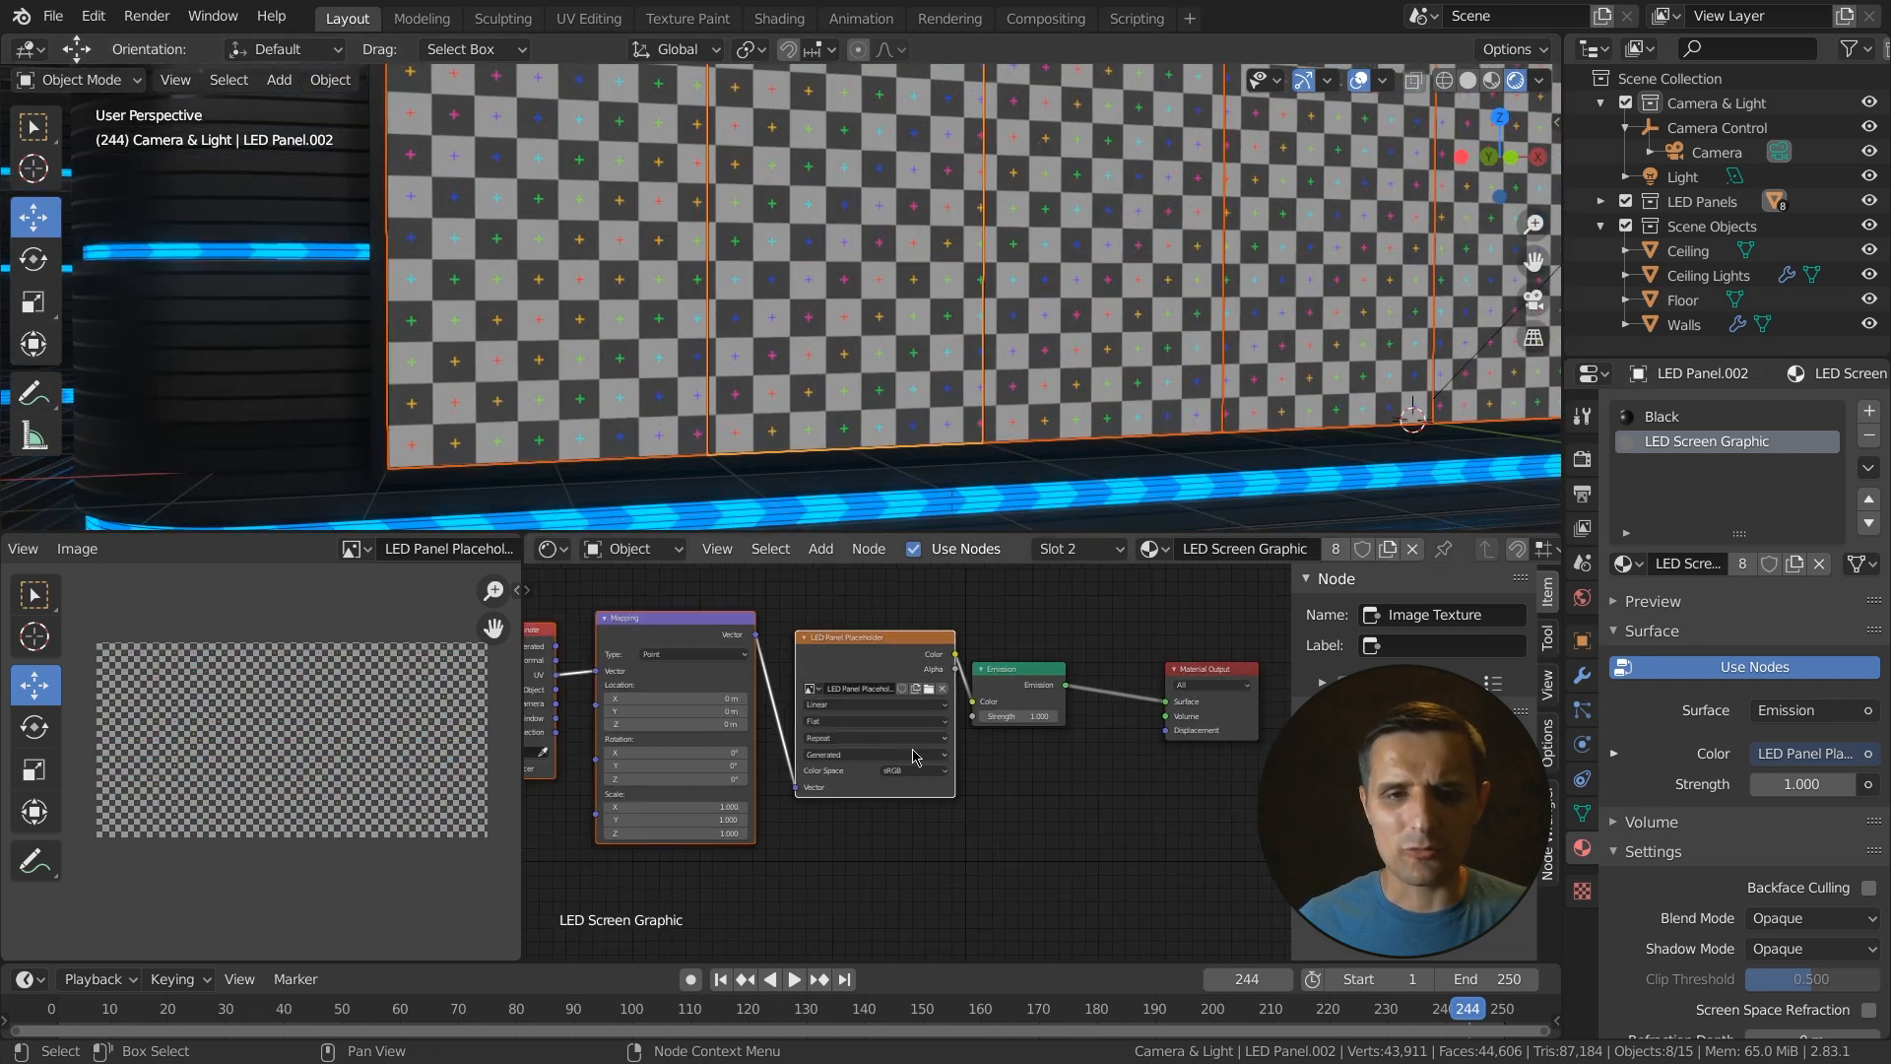
{"action": "scroll", "coordinate": [579, 404], "scroll_direction": "down", "scroll_amount": 2}
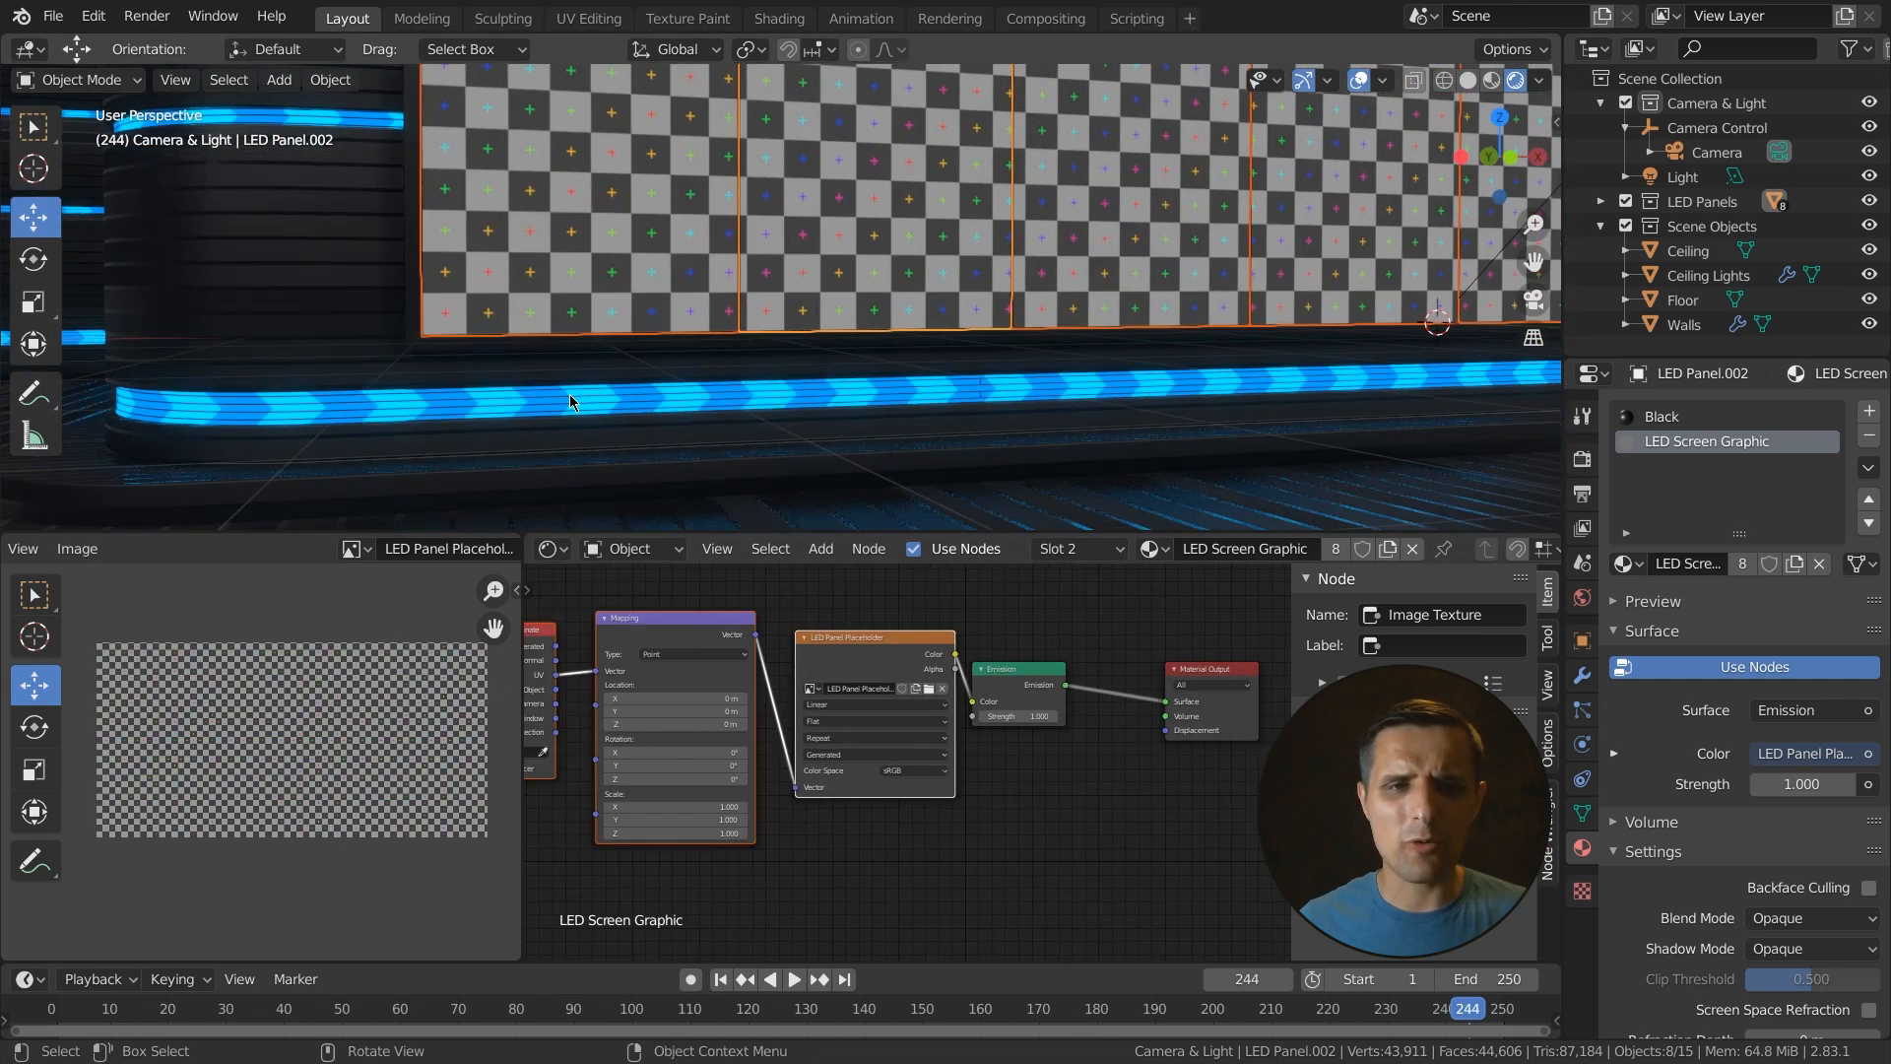
- Select the wall and copy the Brick Texture node from its Wall Lights material
{"action": "left_click", "coordinate": [564, 416]}
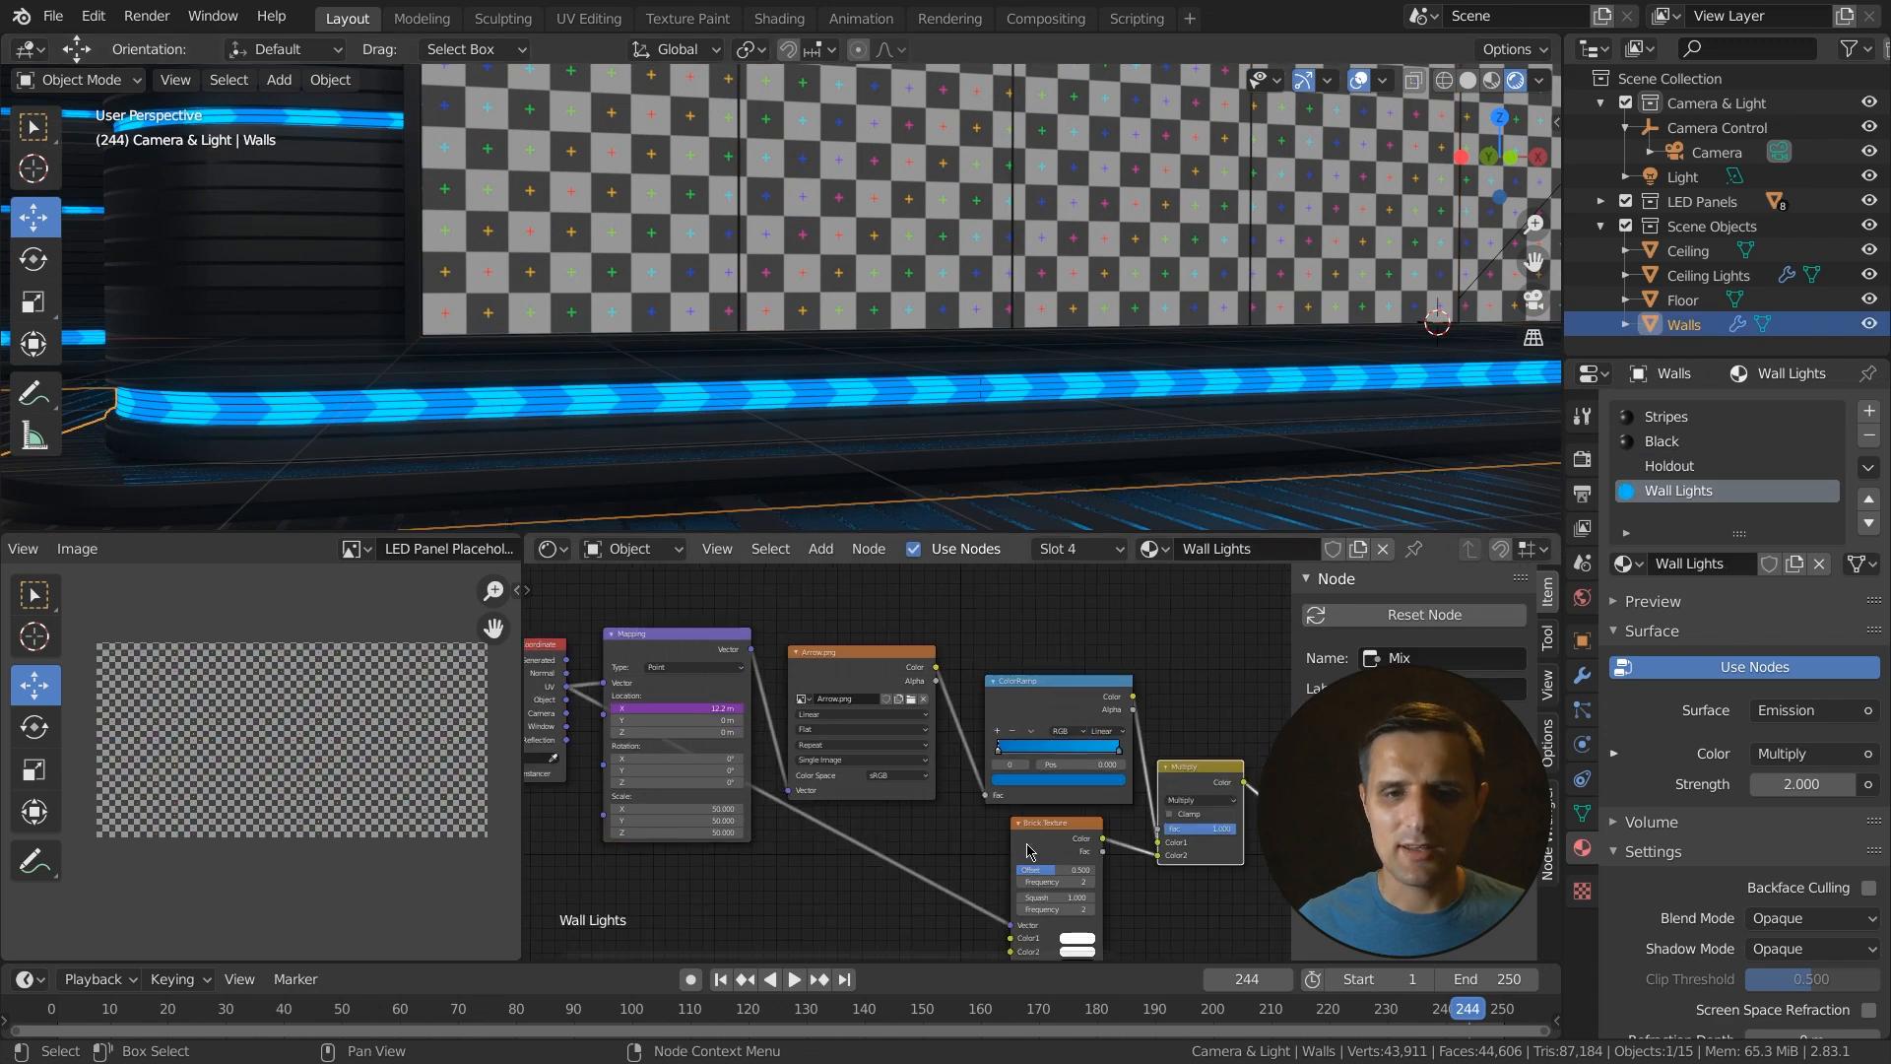
{"action": "left_click", "coordinate": [1034, 930]}
{"action": "middle_click_drag", "start_coordinate": [1016, 943], "coordinate": [787, 780]}
{"action": "scroll", "coordinate": [885, 739], "scroll_direction": "up", "scroll_amount": 1}
{"action": "key", "text": "ctrl+c"}
- Paste the Brick Texture into an LED panel's LED Screen Graphic material and connect the texture coordinates to its vector
{"action": "left_click", "coordinate": [606, 260]}
{"action": "key", "text": "Home"}
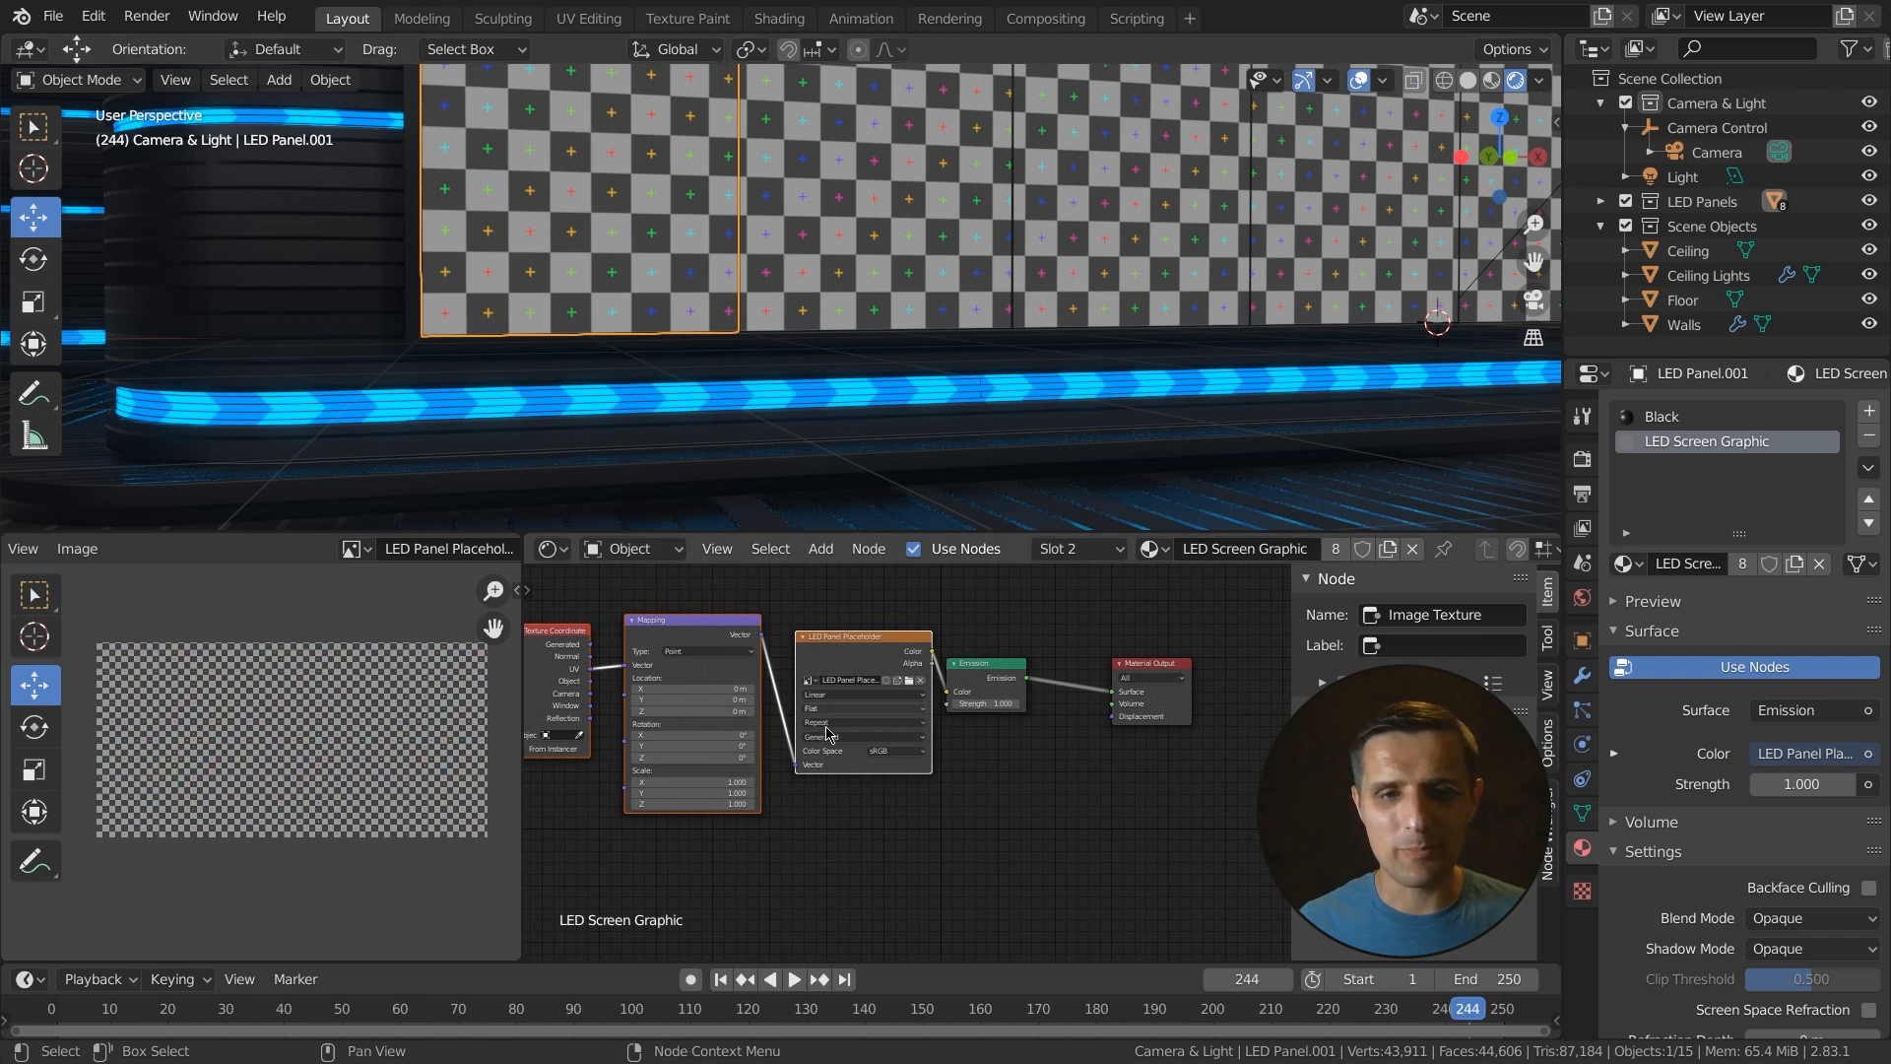
{"action": "key", "text": "ctrl+v"}
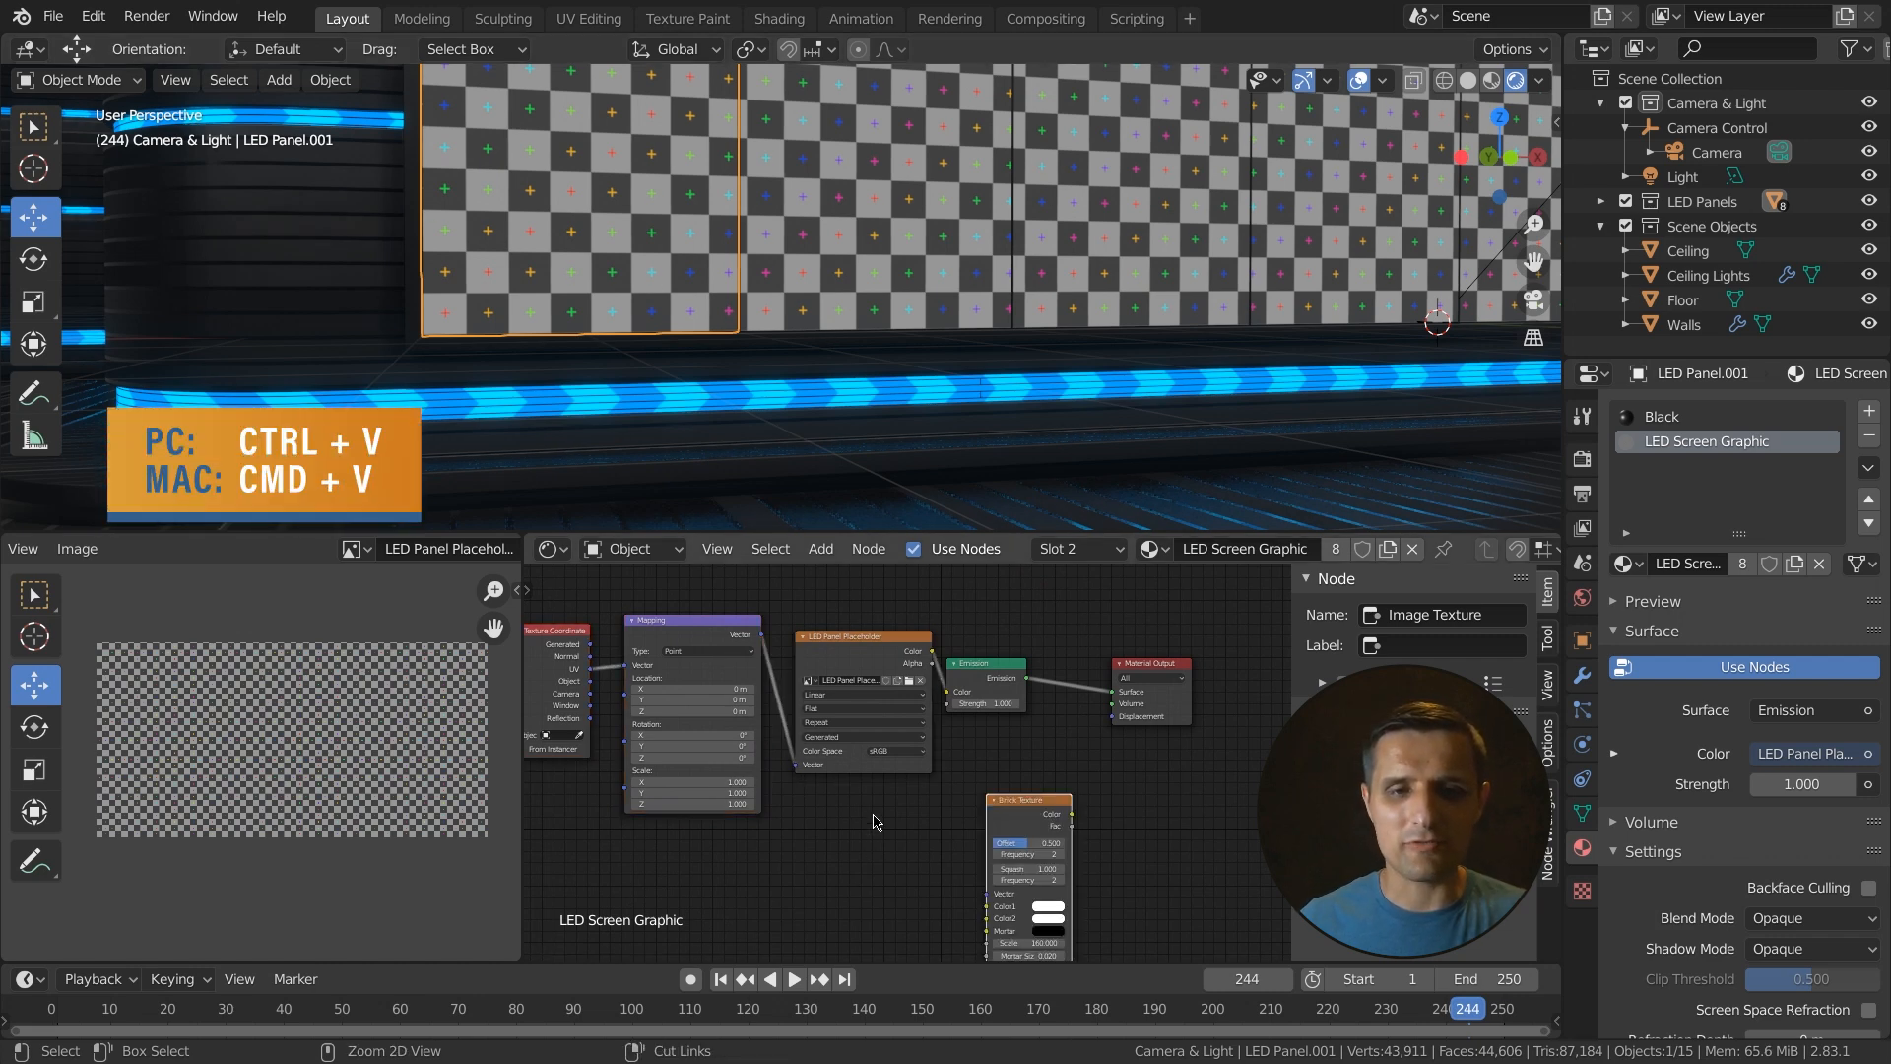
{"action": "left_click", "coordinate": [875, 810]}
{"action": "scroll", "coordinate": [953, 837], "scroll_direction": "up", "scroll_amount": 2}
{"action": "middle_click_drag", "start_coordinate": [955, 806], "coordinate": [1012, 773]}
{"action": "left_click_drag", "start_coordinate": [590, 611], "coordinate": [865, 879]}
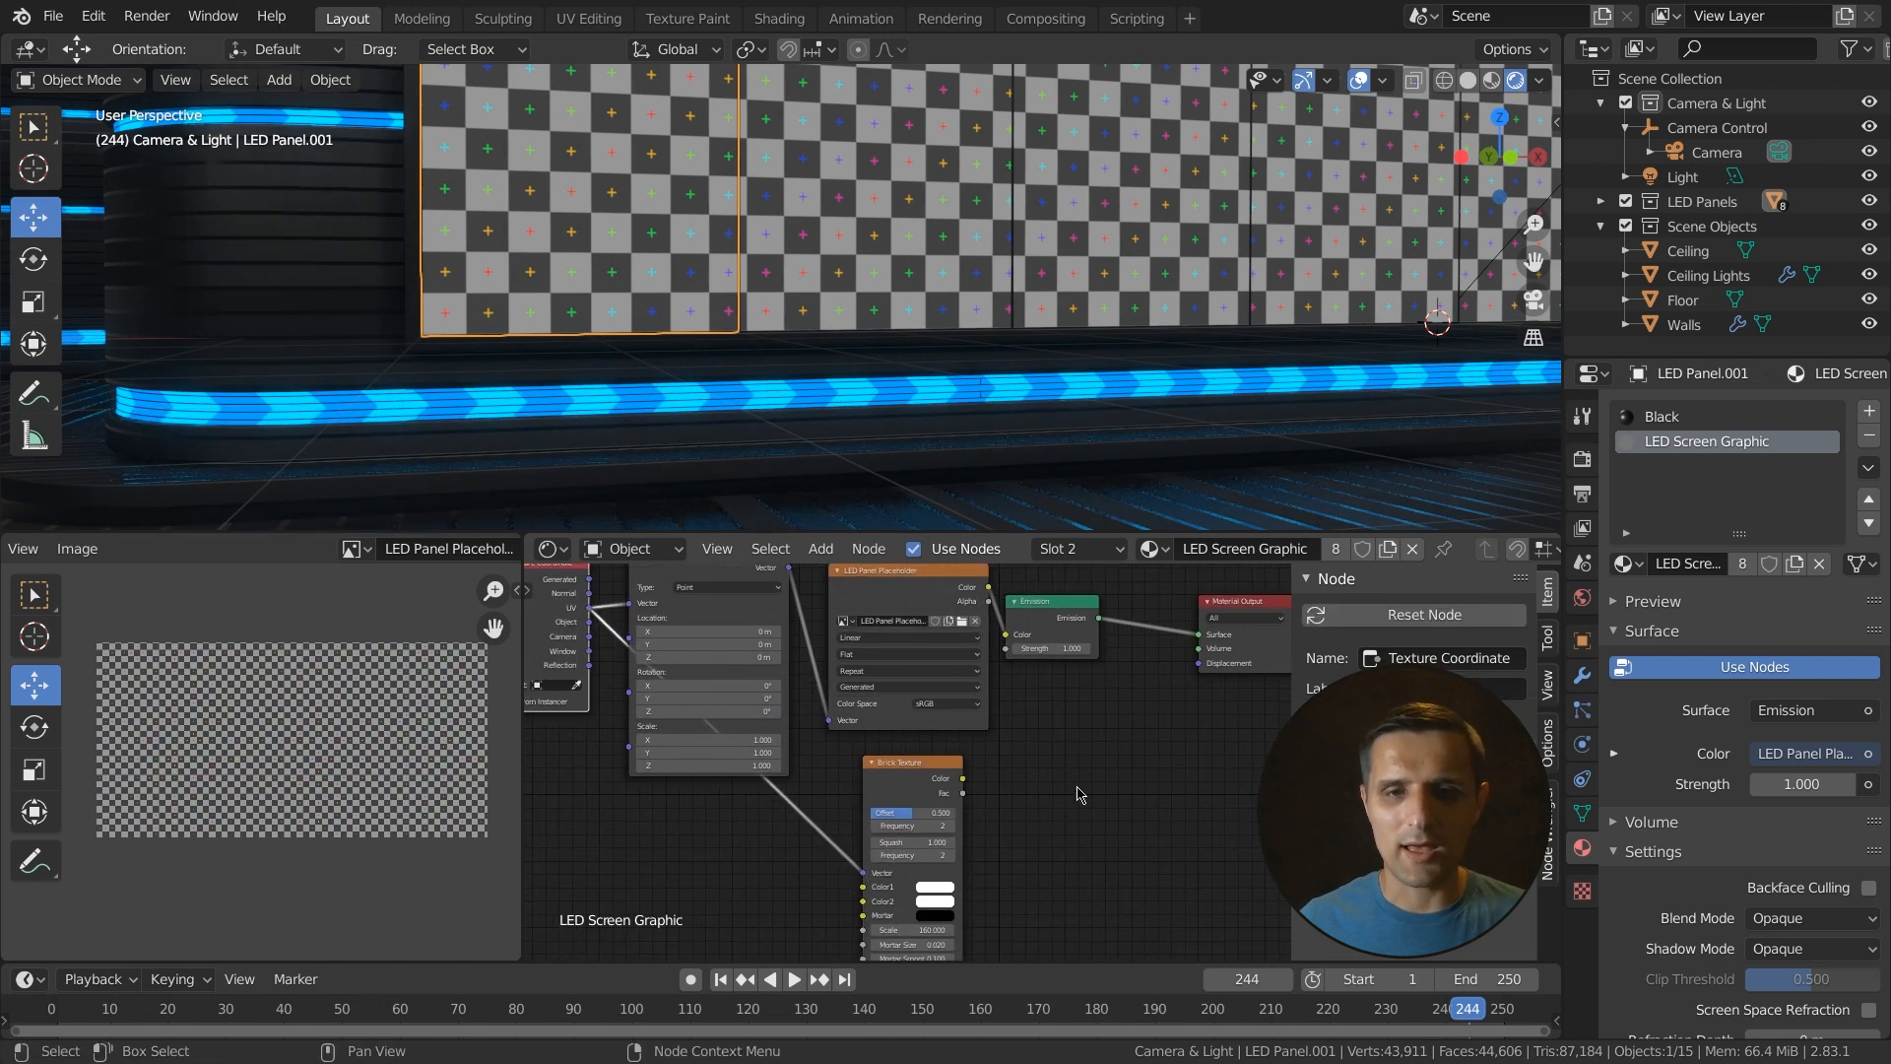
- Combine the image and brick textures with a Multiply mix node feeding the Emission color, and align the nodes
{"action": "left_click", "coordinate": [922, 776]}
{"action": "left_click", "coordinate": [931, 581]}
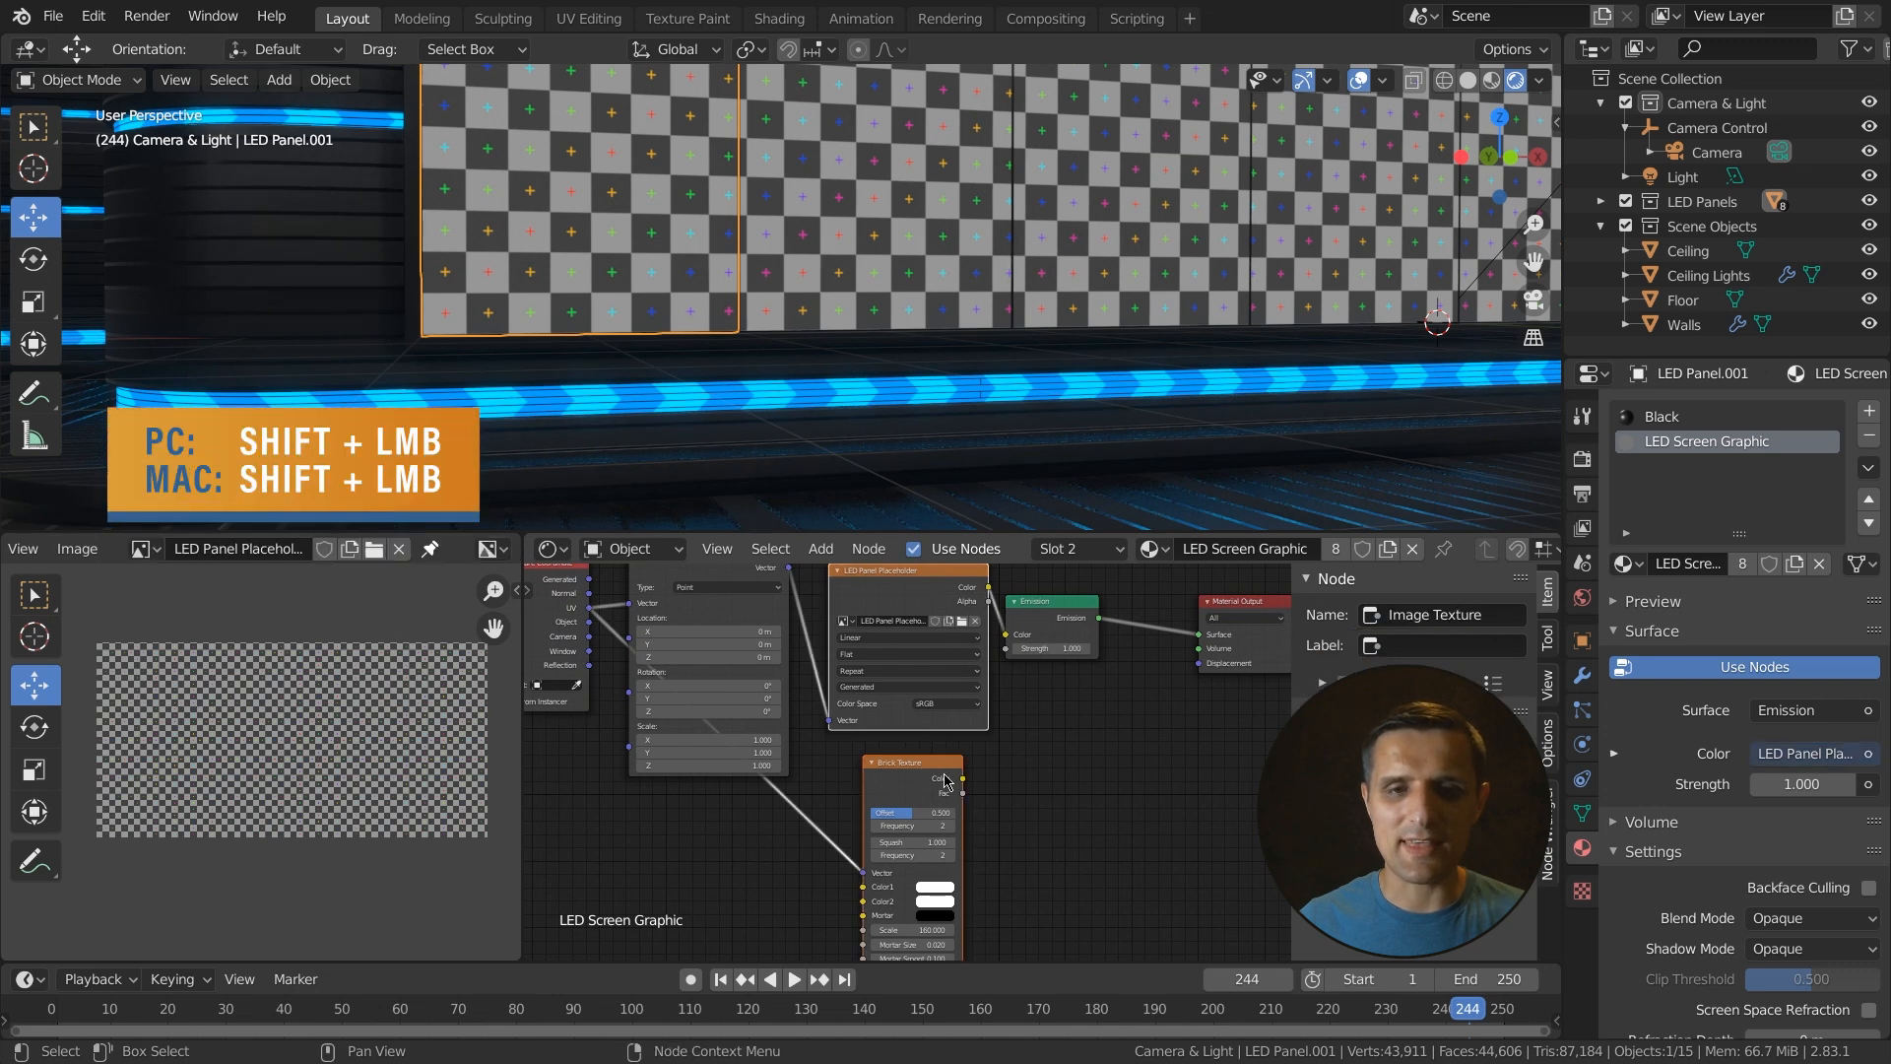
{"action": "middle_click_drag", "start_coordinate": [1034, 769], "coordinate": [970, 766]}
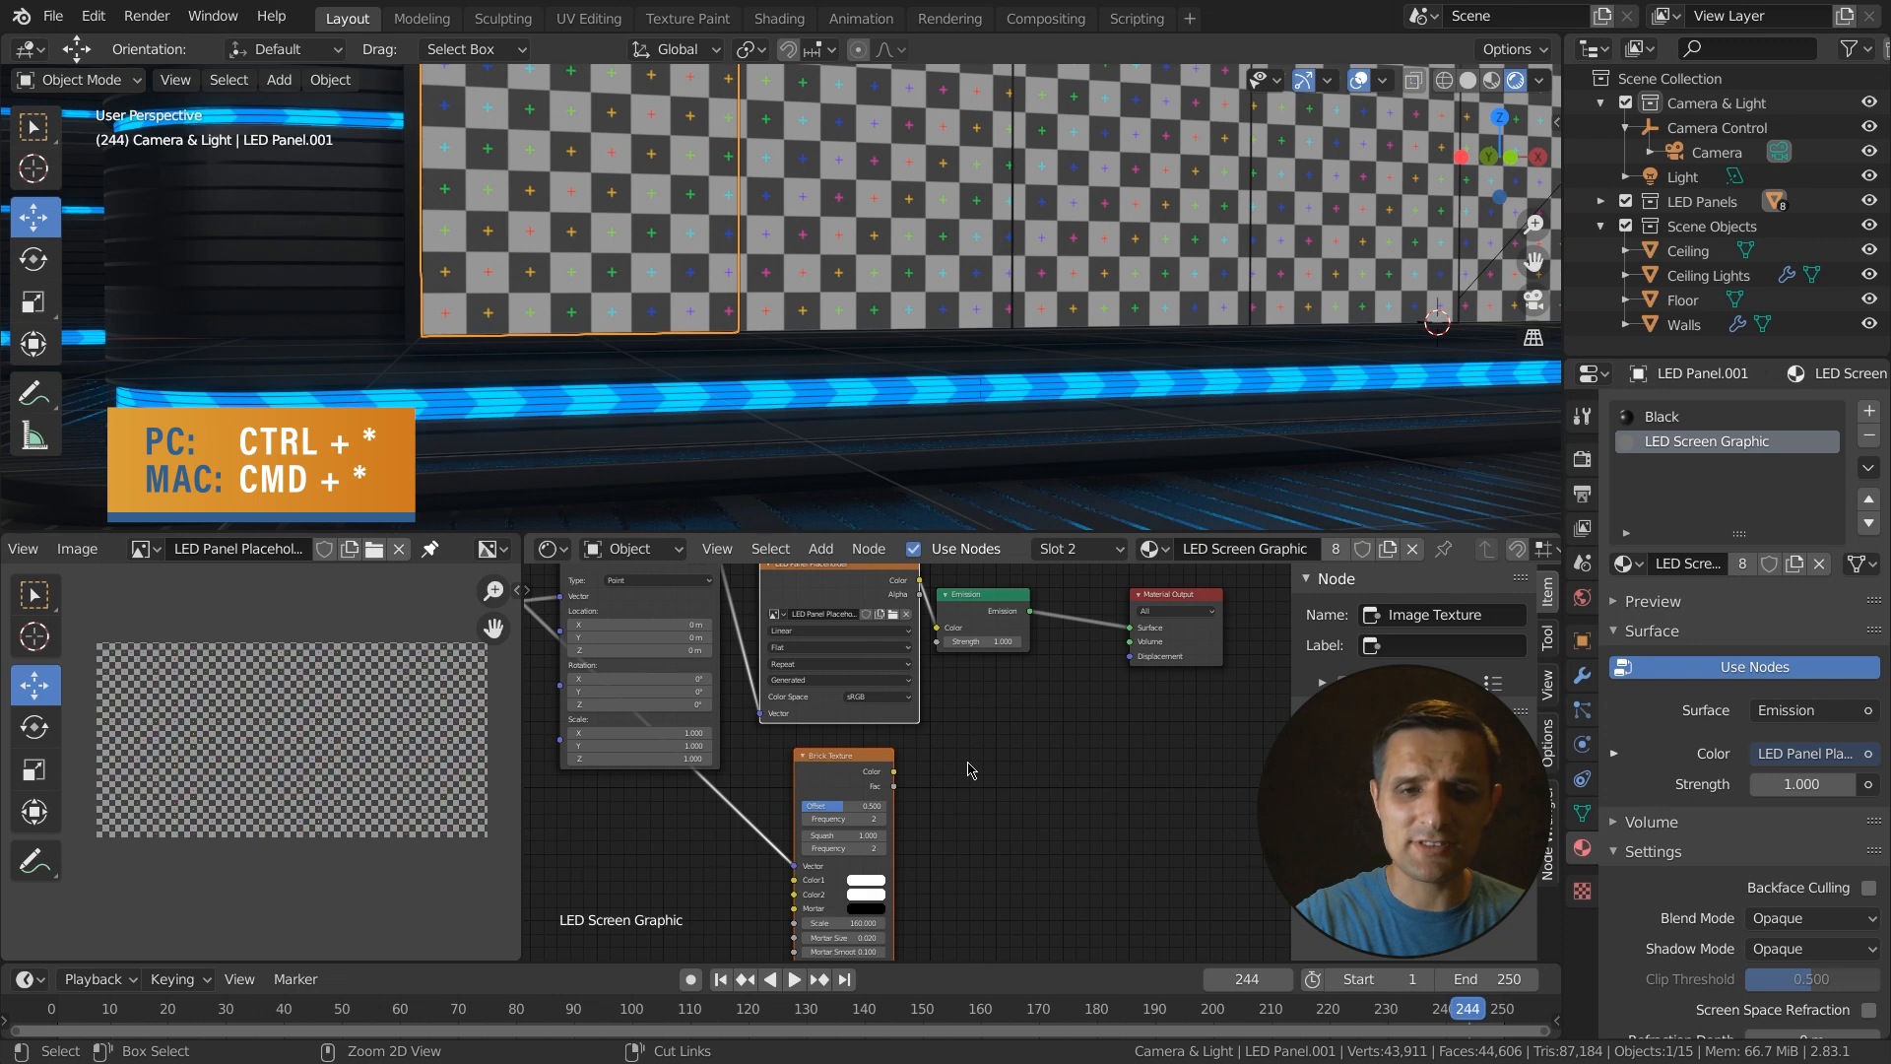
{"action": "key", "text": "ctrl+KP_Multiply"}
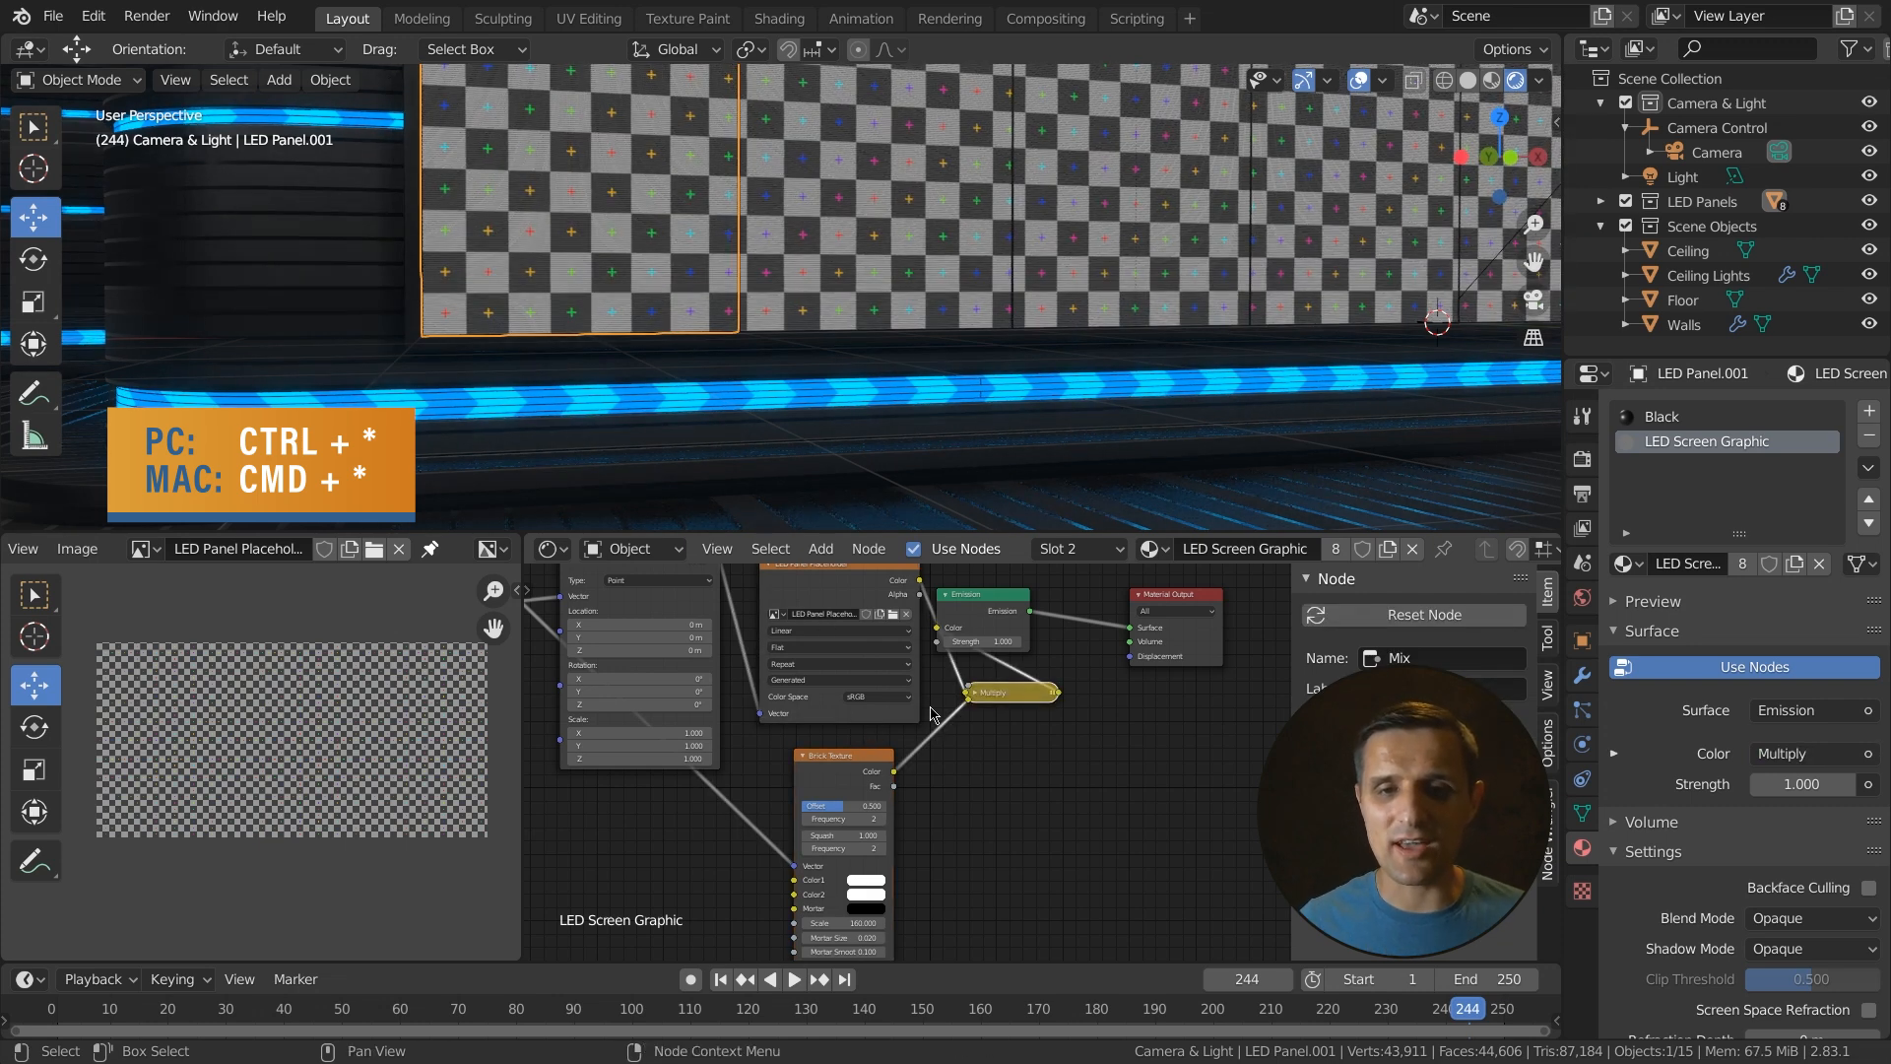
{"action": "left_click", "coordinate": [975, 692]}
{"action": "left_click_drag", "start_coordinate": [1006, 619], "coordinate": [1003, 771]}
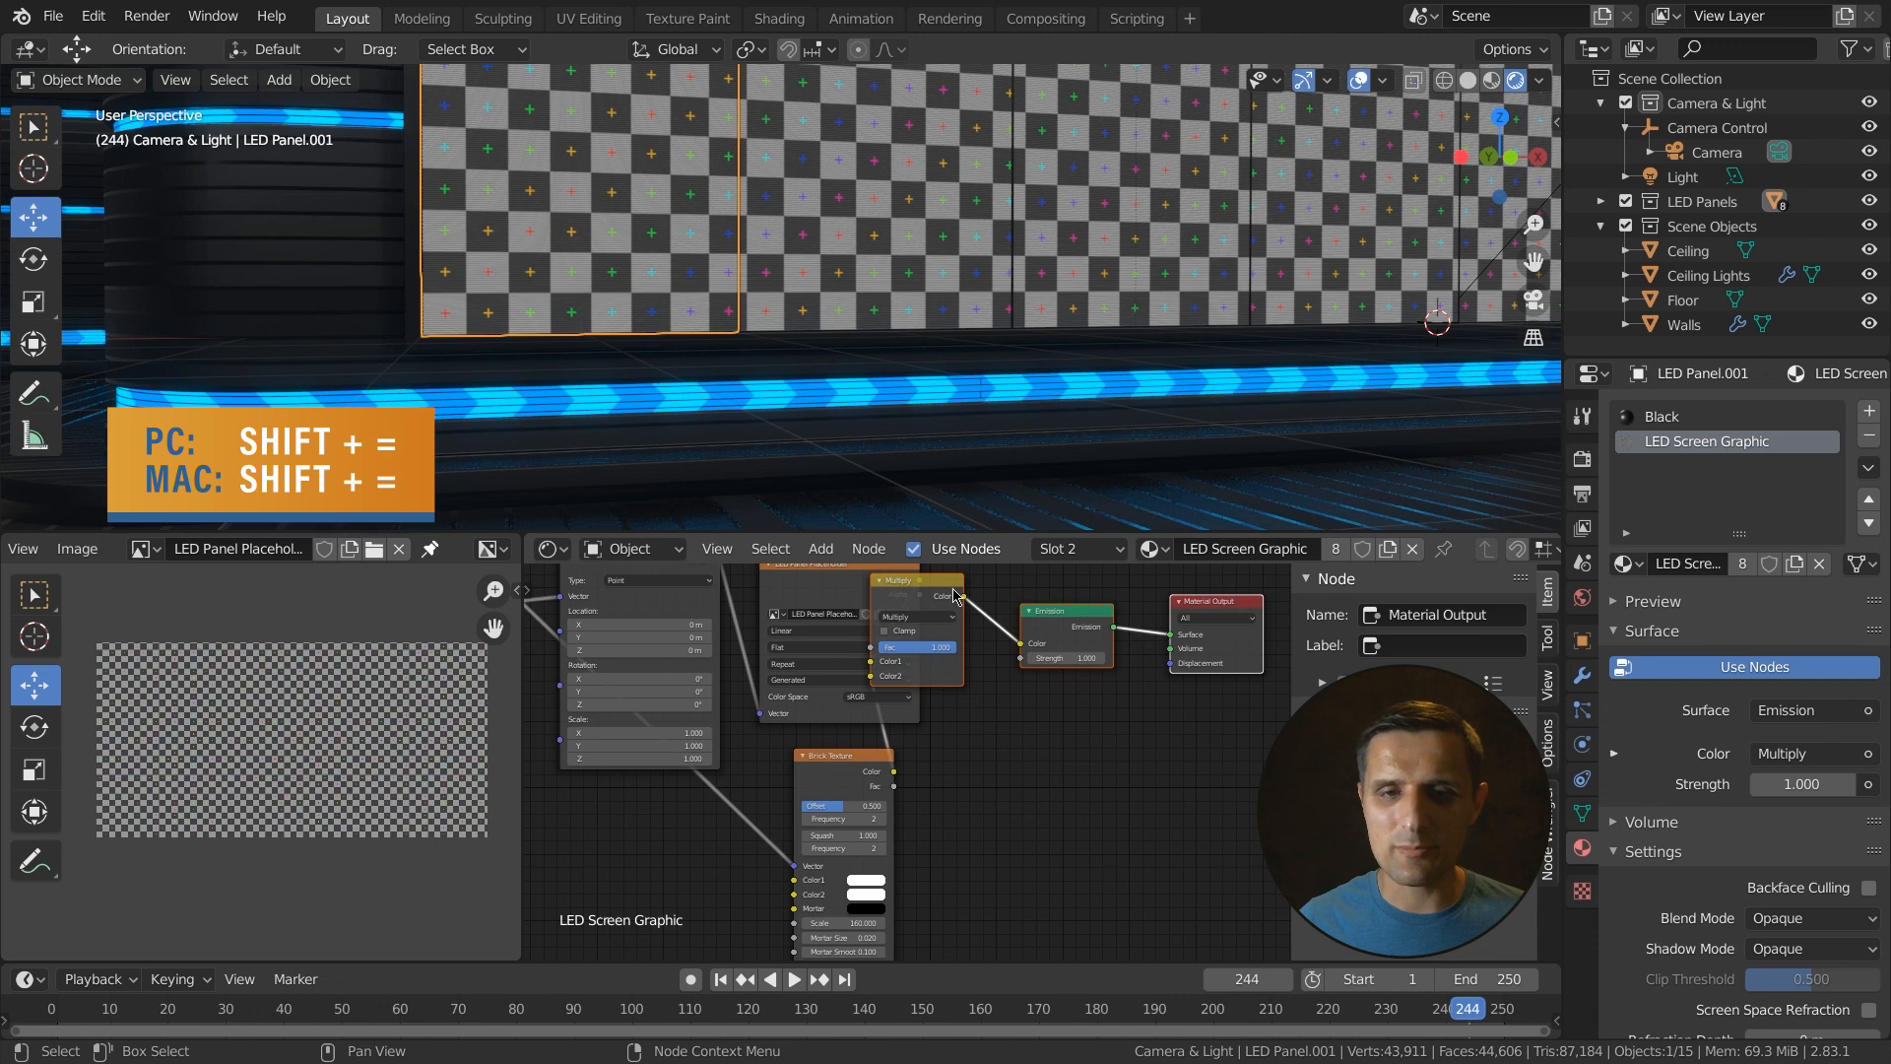
{"action": "key", "text": "shift+equal"}
{"action": "left_click", "coordinate": [1003, 642]}
{"action": "scroll", "coordinate": [853, 709], "scroll_direction": "down", "scroll_amount": 2}
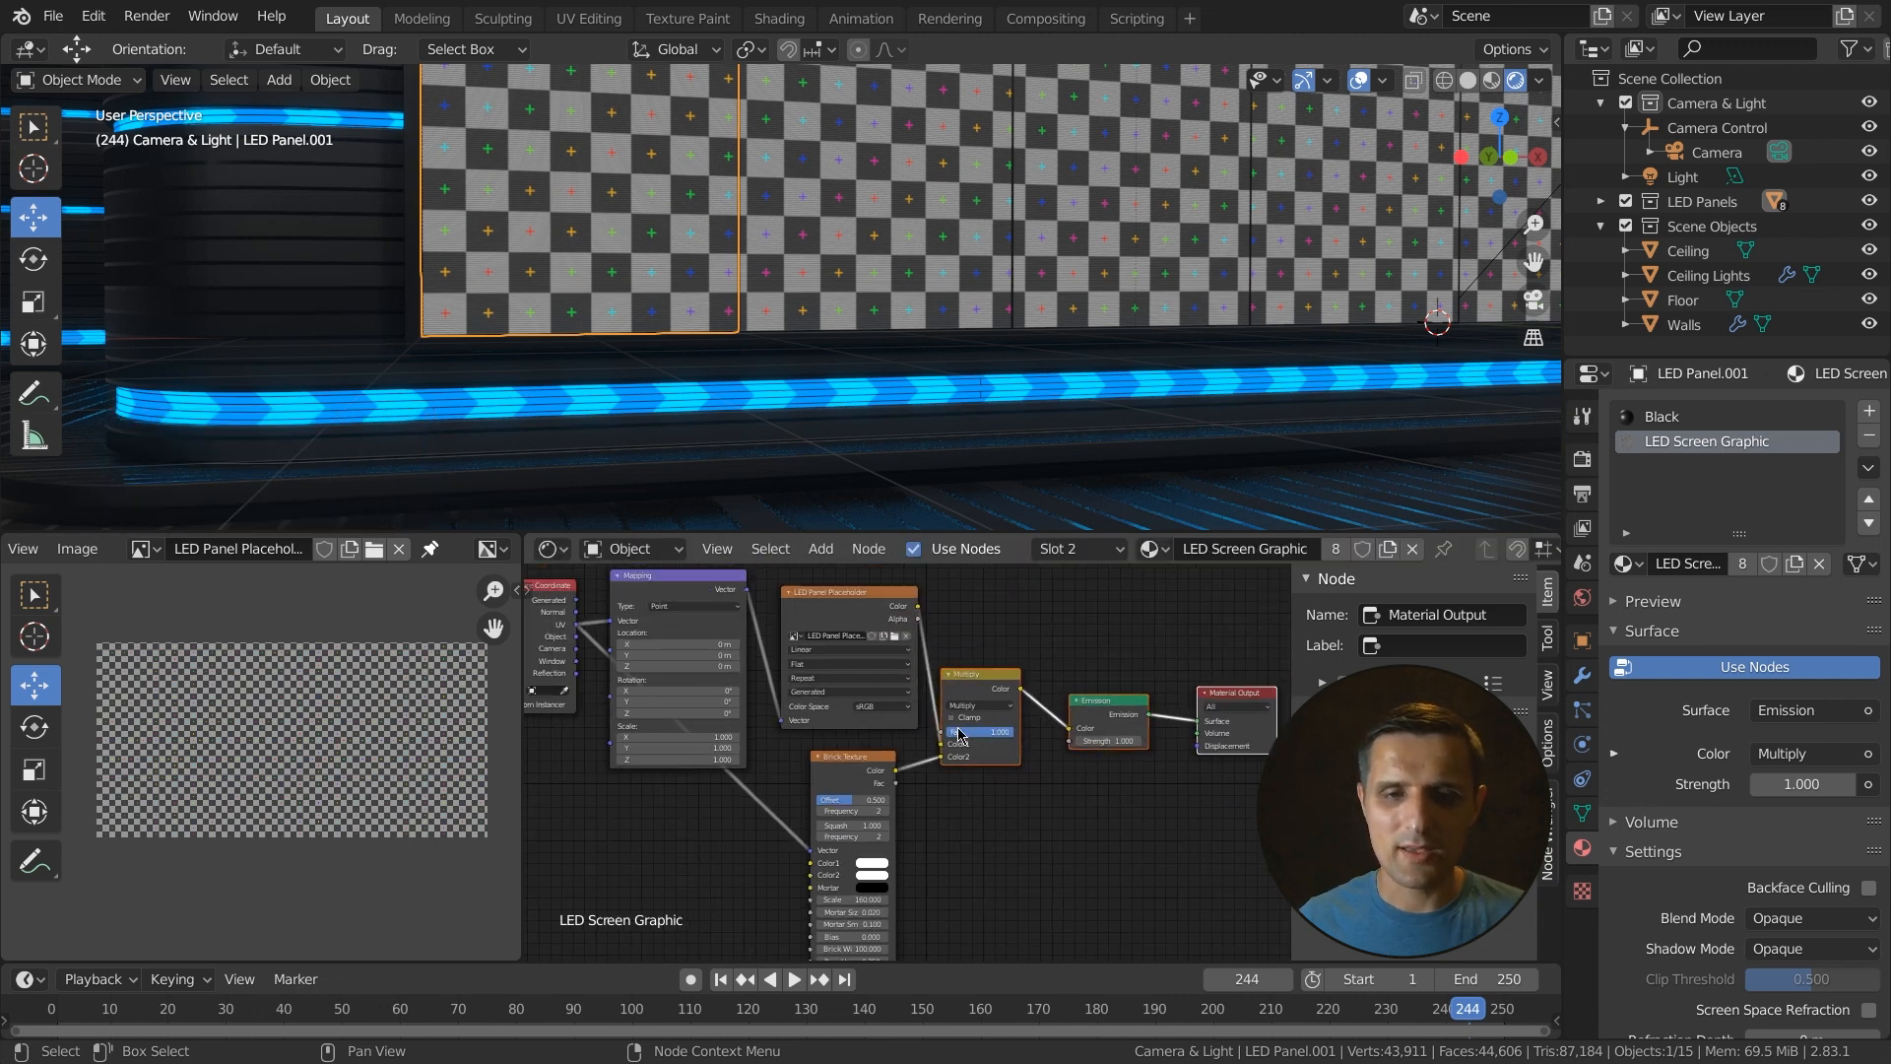
{"action": "scroll", "coordinate": [773, 313], "scroll_direction": "up", "scroll_amount": 5}
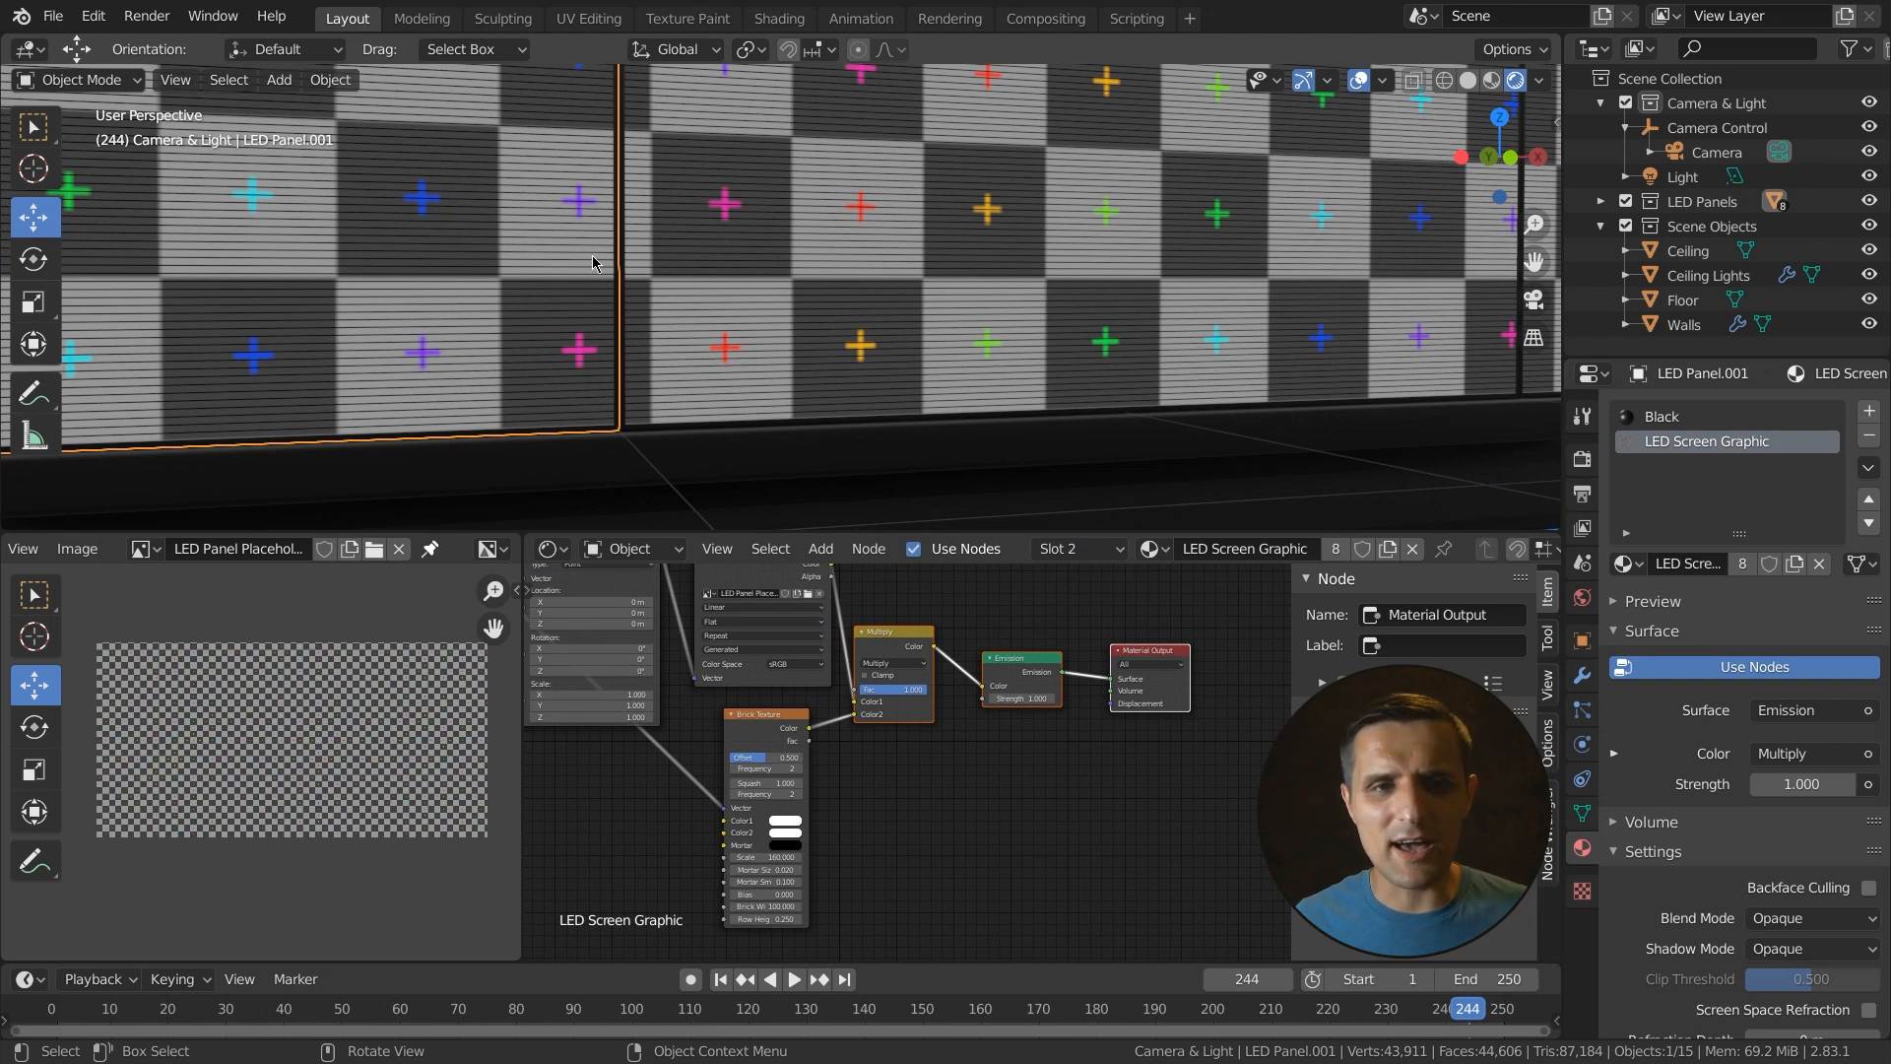
- Set the Brick Texture's Scale to 50 in the LED Screen Graphic material
{"action": "scroll", "coordinate": [677, 358], "scroll_direction": "down", "scroll_amount": 3}
{"action": "scroll", "coordinate": [625, 813], "scroll_direction": "up", "scroll_amount": 4}
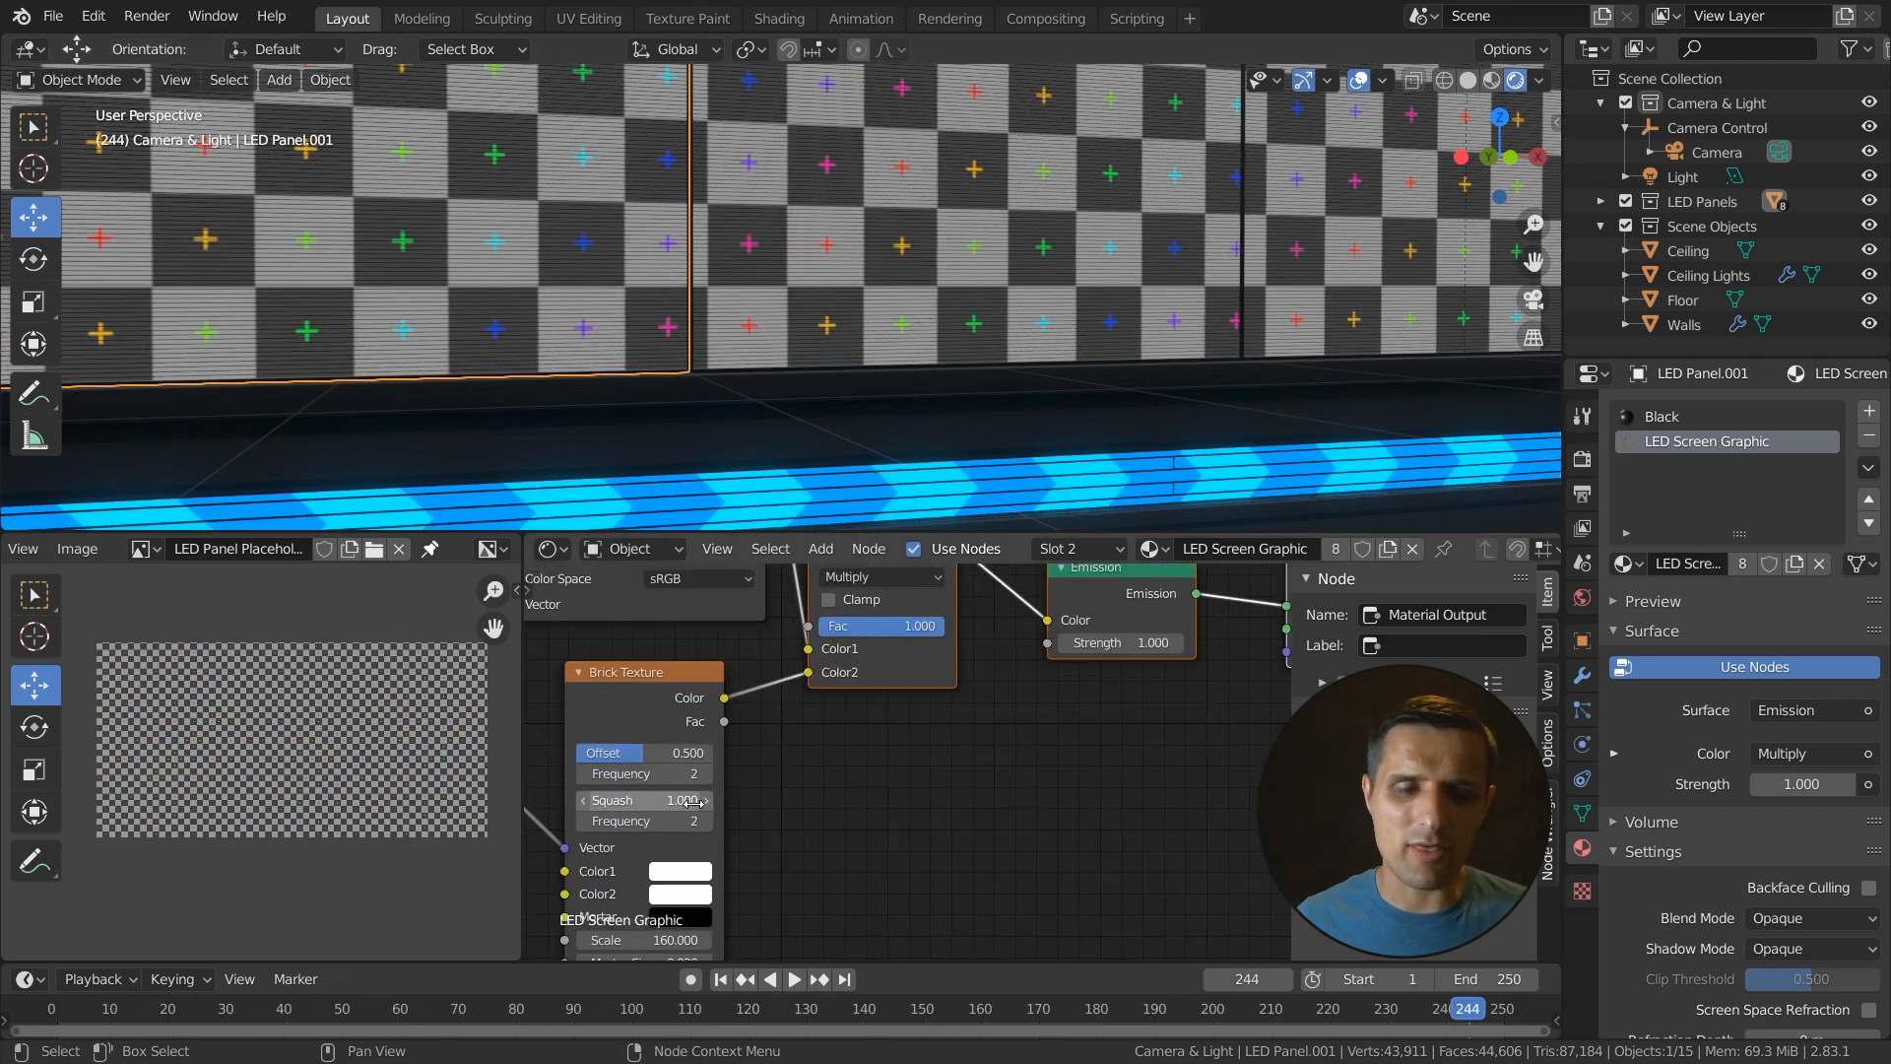
{"action": "middle_click_drag", "start_coordinate": [630, 837], "coordinate": [820, 681]}
{"action": "left_click", "coordinate": [769, 830]}
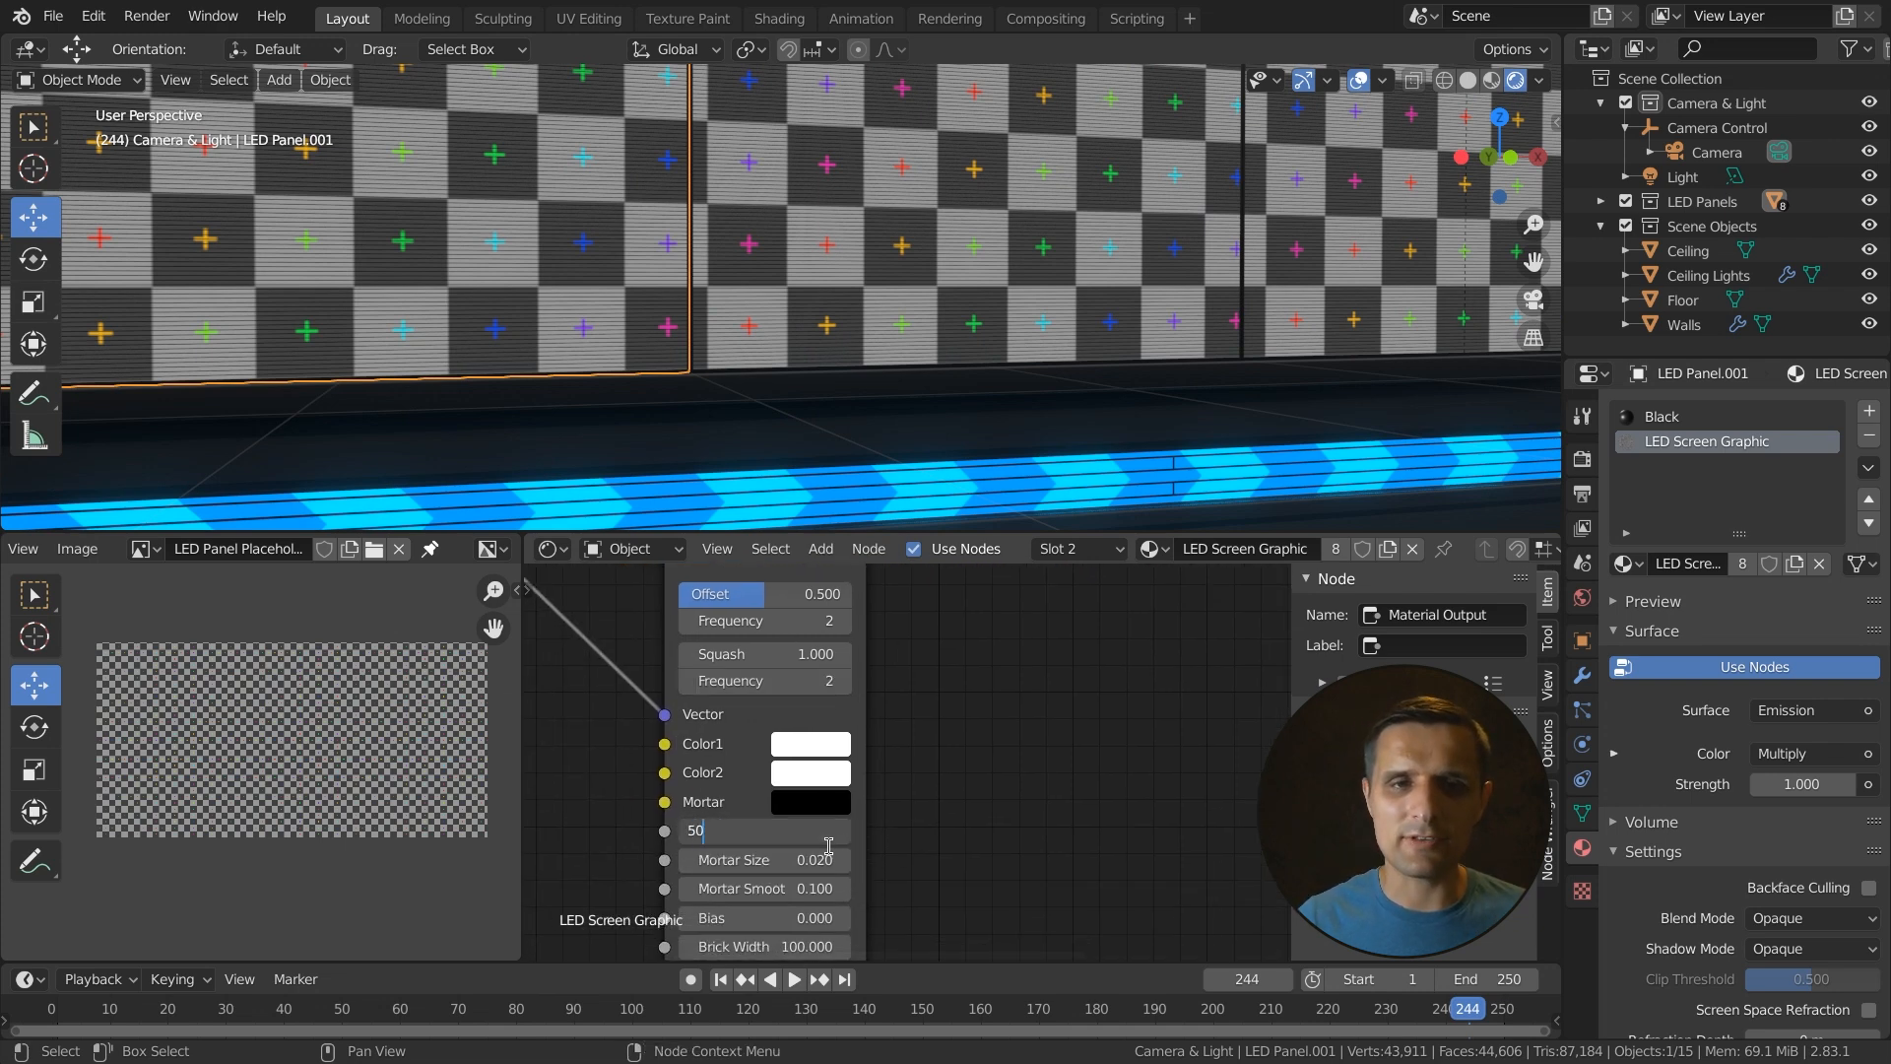
{"action": "type", "text": "50"}
{"action": "key", "text": "Return"}
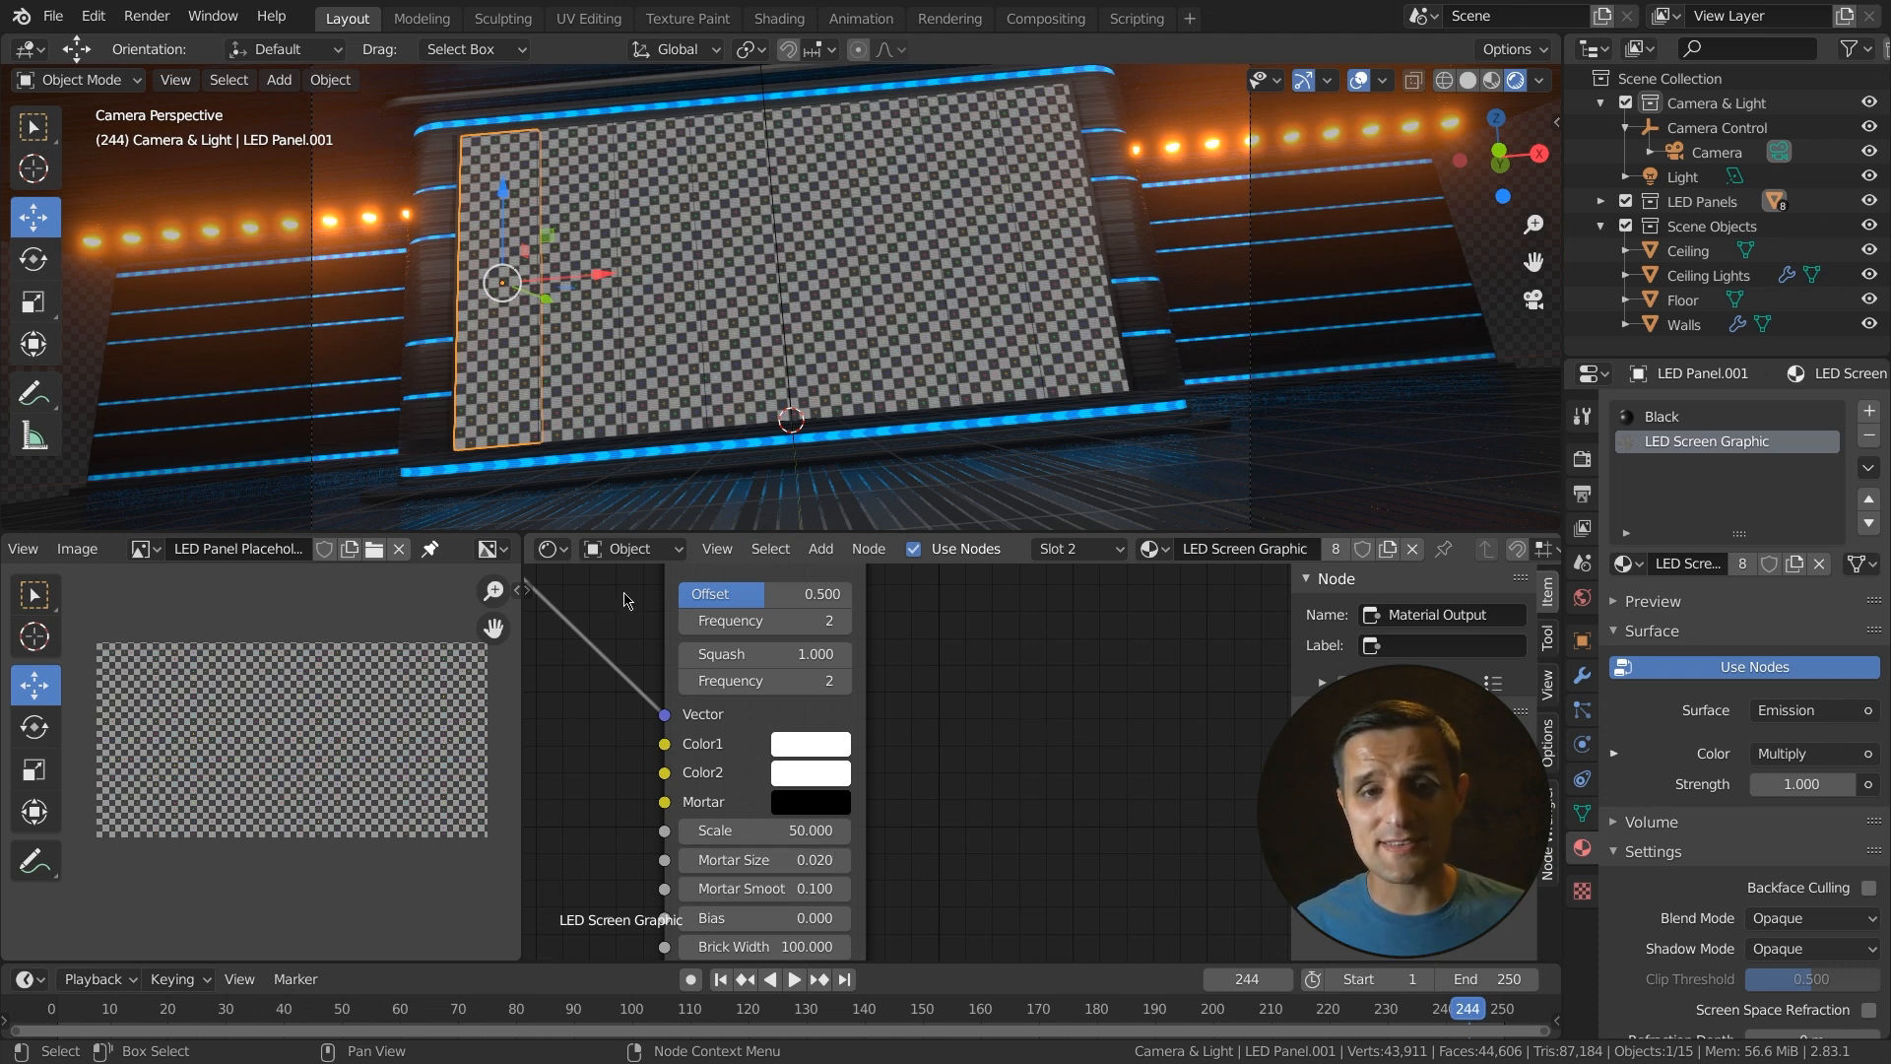
- Switch the shader editor to the World and add a Node Wrangler texture setup to the Background node
{"action": "left_click", "coordinate": [645, 552]}
{"action": "left_click", "coordinate": [673, 604]}
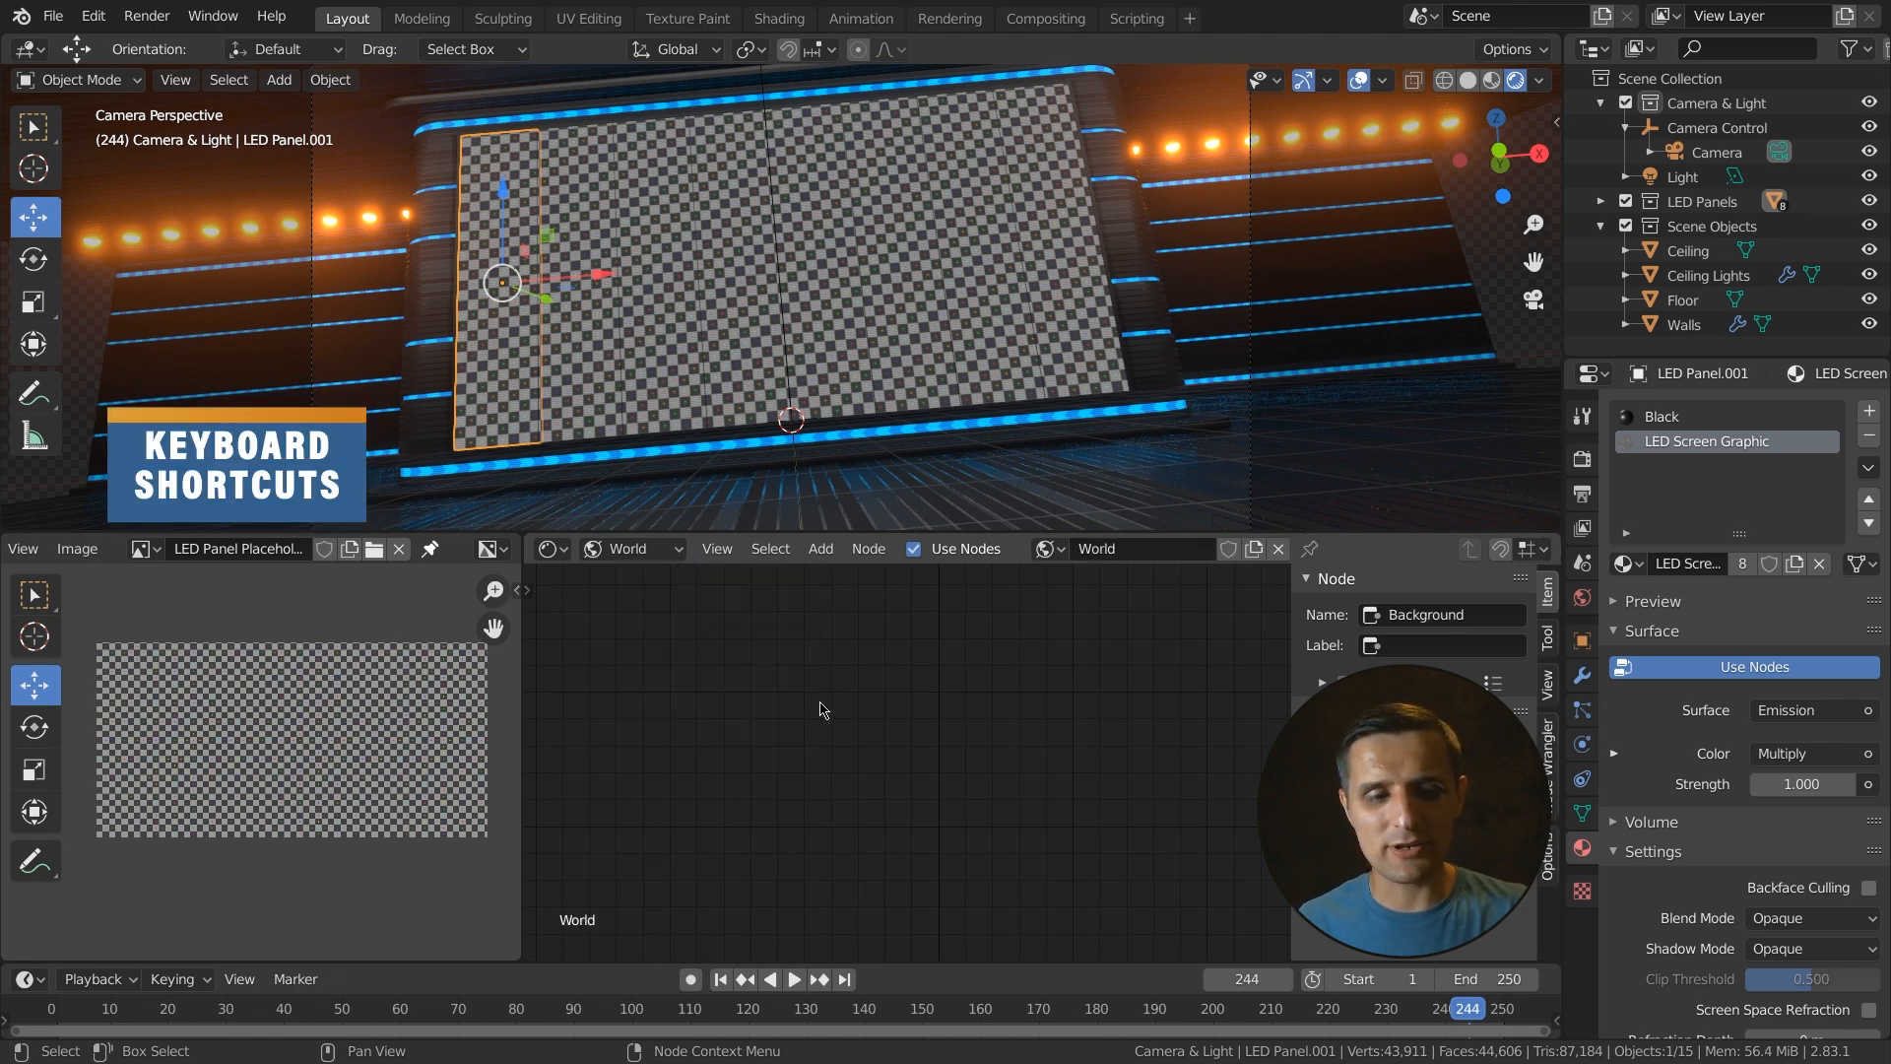
{"action": "key", "text": "Home"}
{"action": "scroll", "coordinate": [758, 764], "scroll_direction": "down", "scroll_amount": 1}
{"action": "middle_click_drag", "start_coordinate": [751, 815], "coordinate": [911, 739]}
{"action": "left_click", "coordinate": [926, 685]}
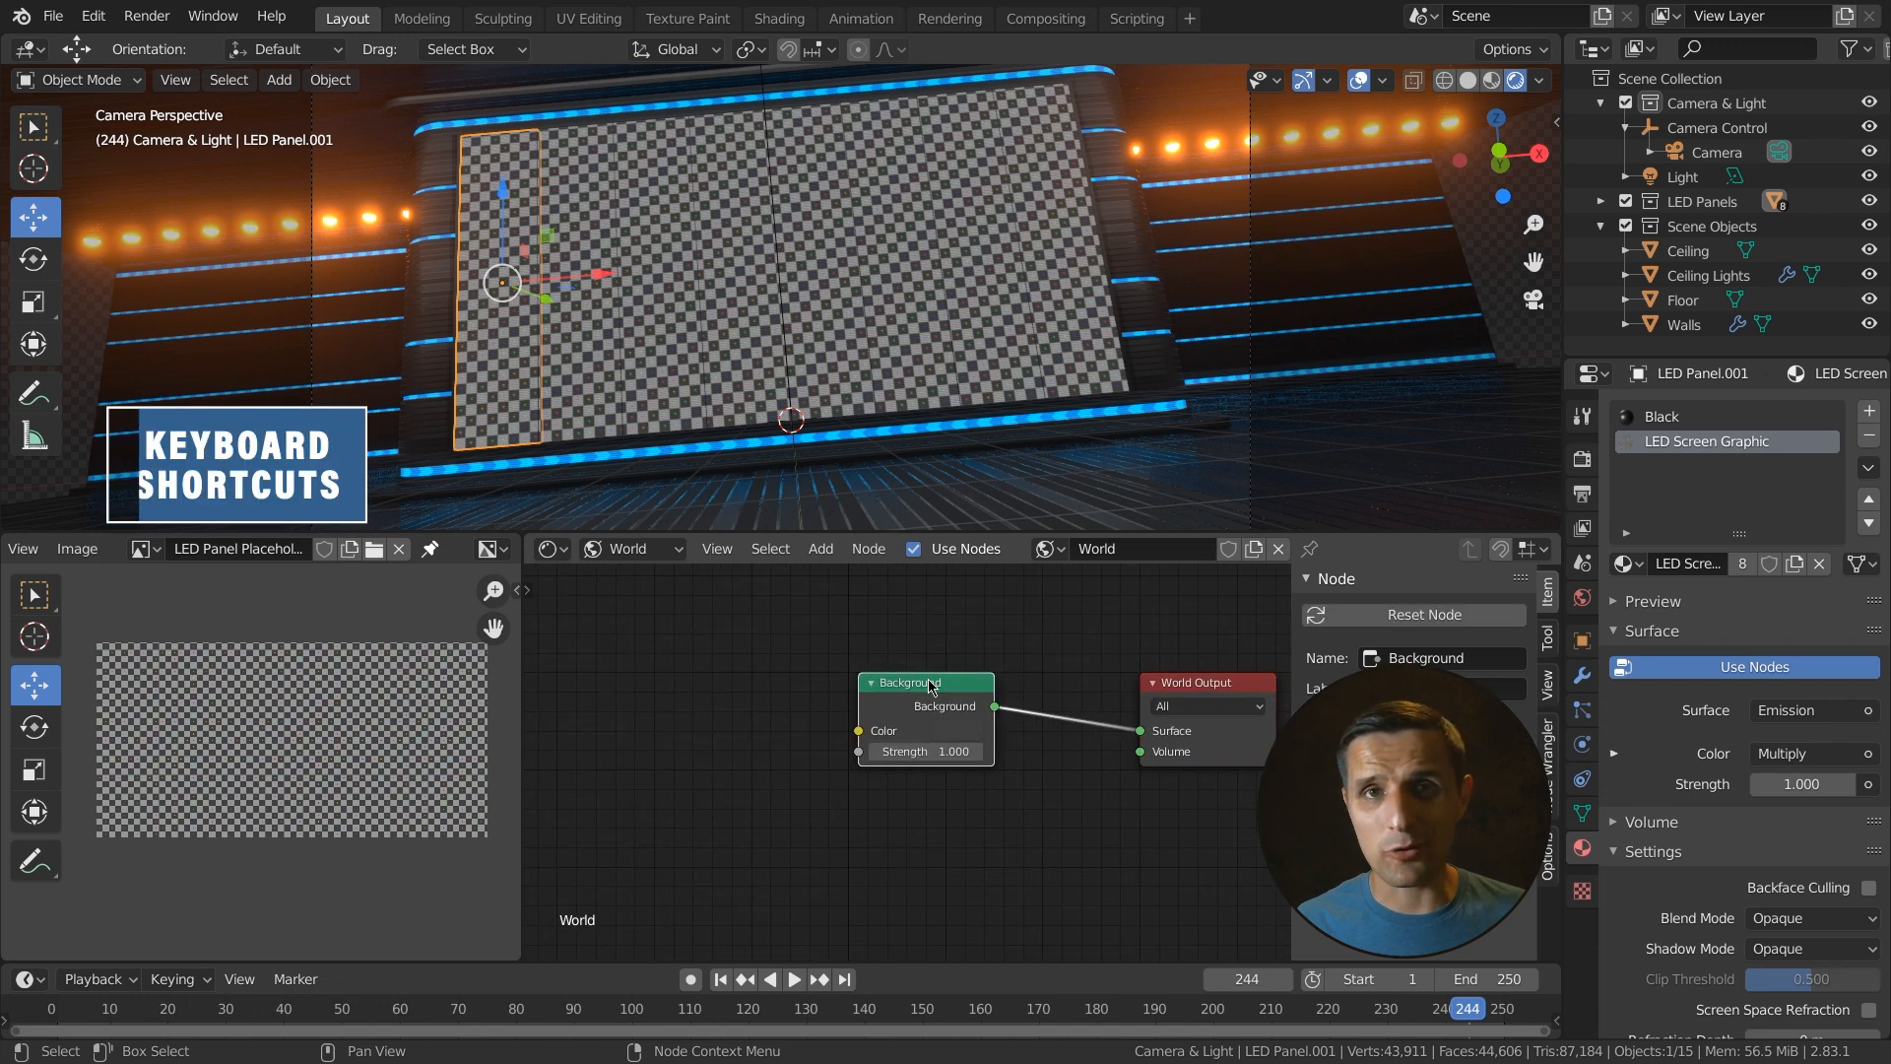
{"action": "left_click", "coordinate": [964, 732]}
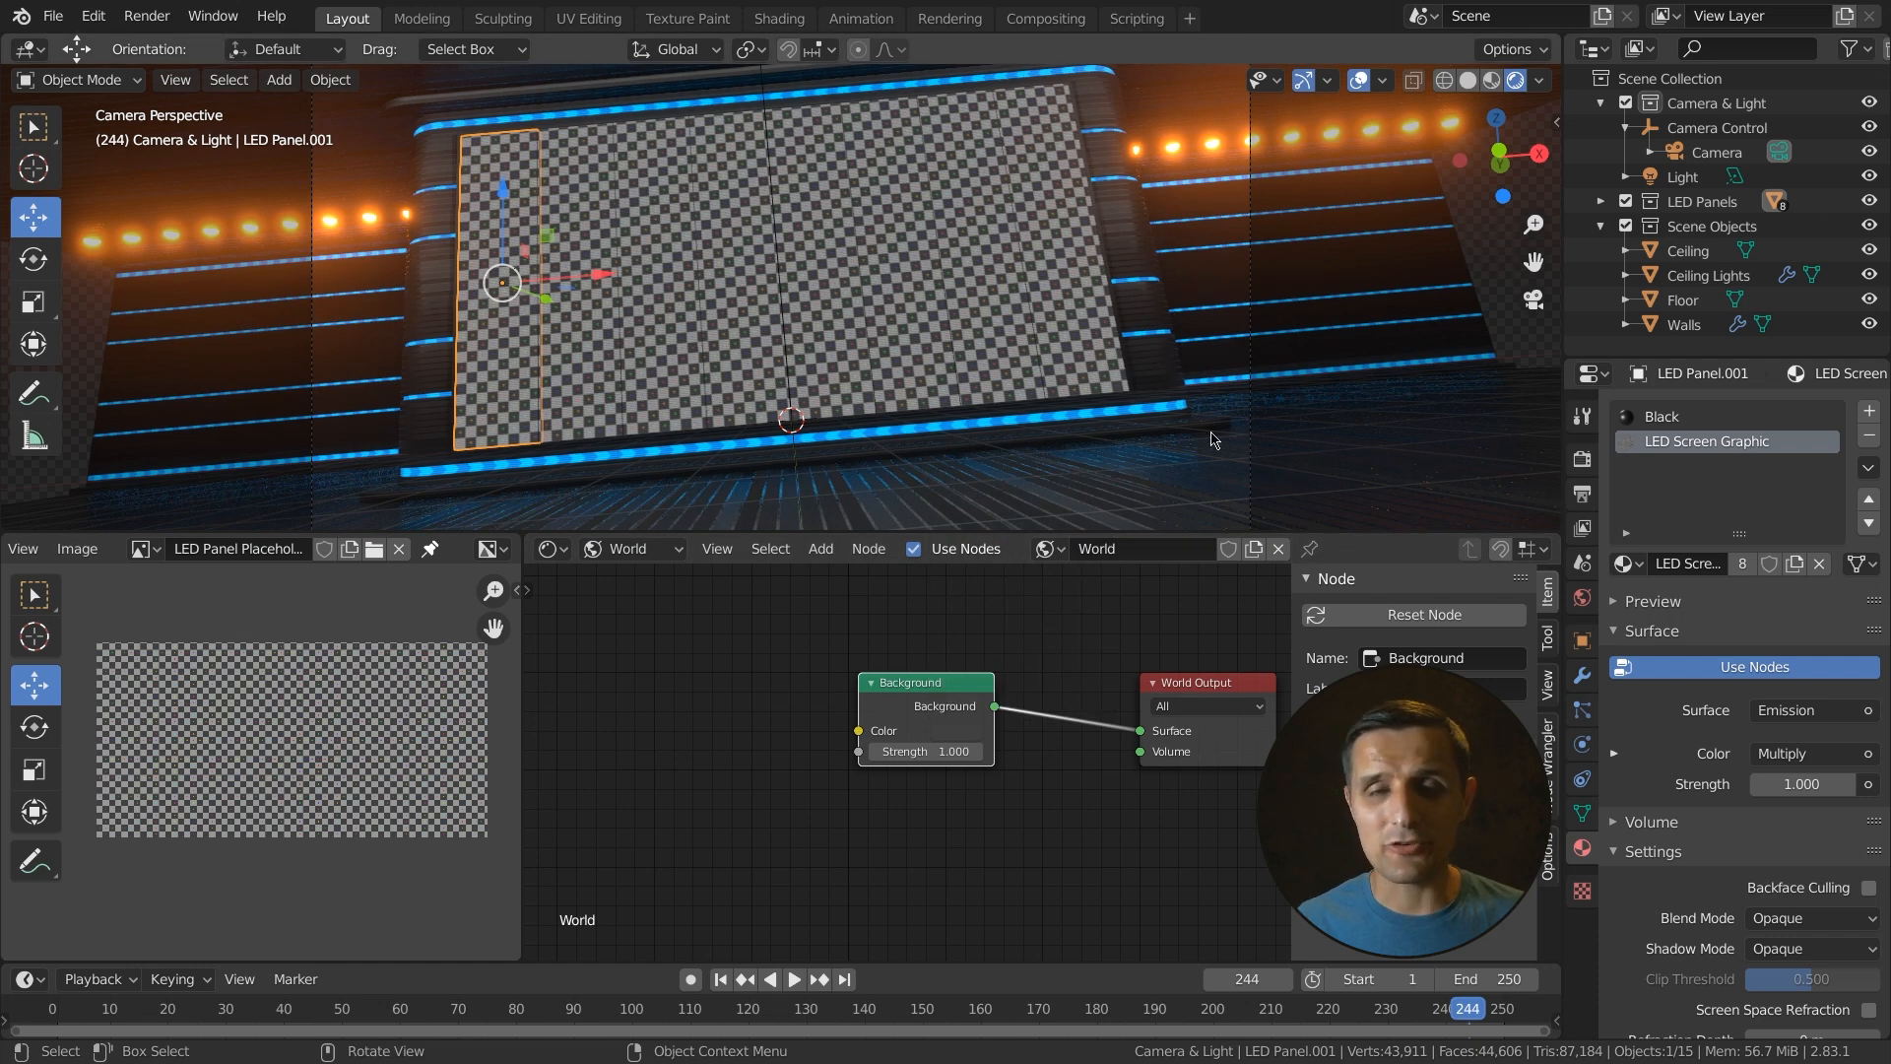
{"action": "left_click", "coordinate": [955, 734]}
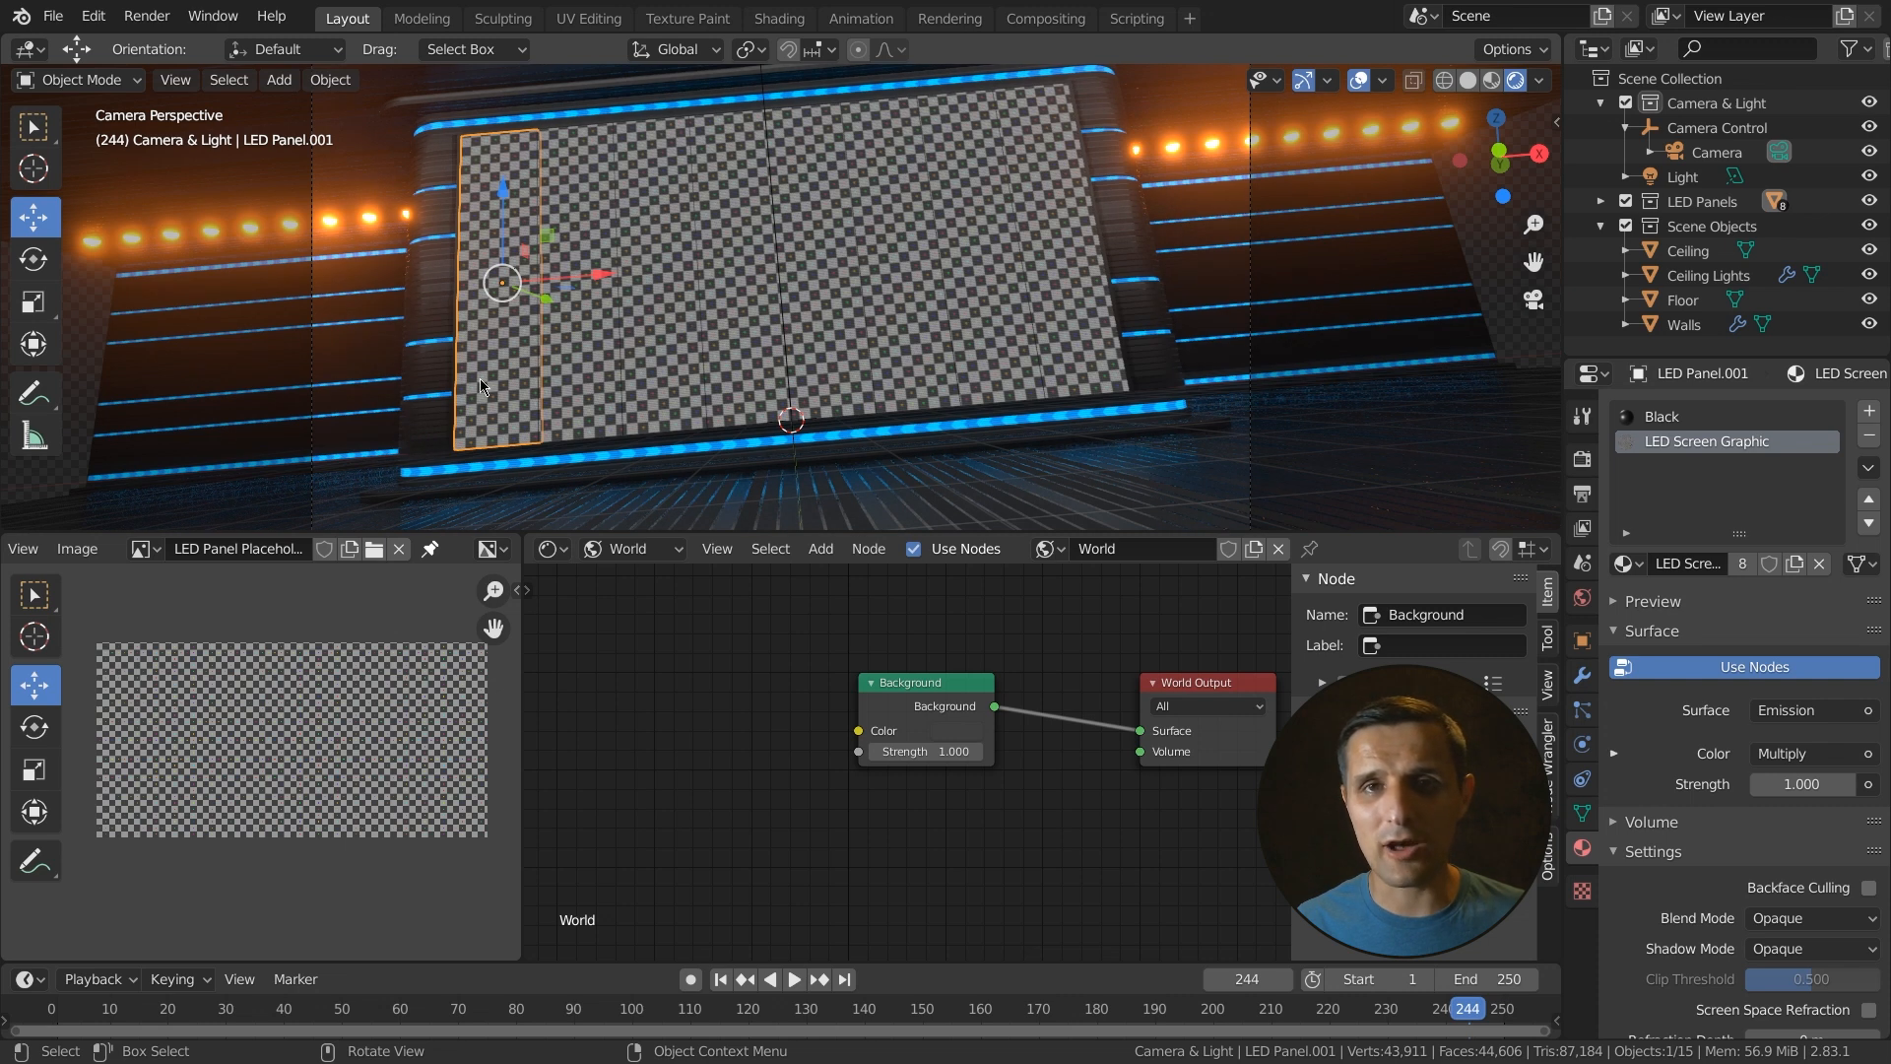
{"action": "middle_click_drag", "start_coordinate": [836, 789], "coordinate": [1004, 746]}
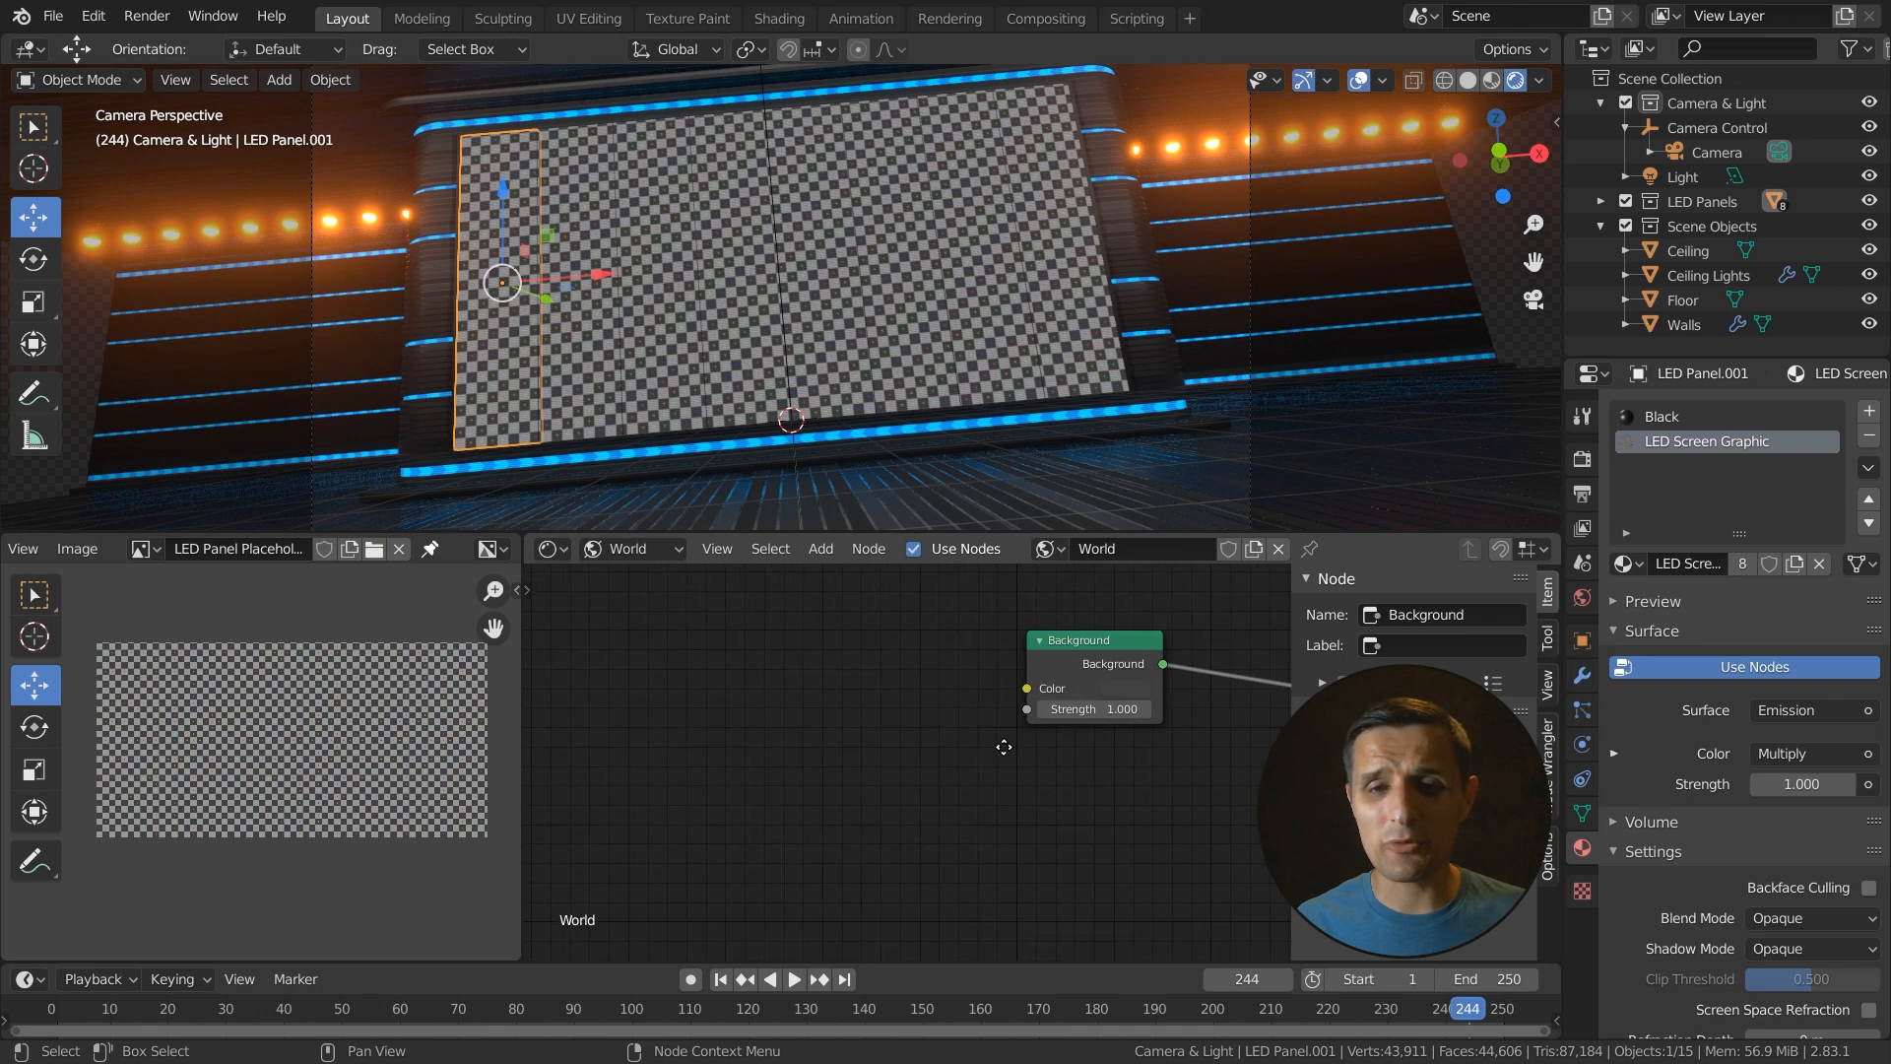
{"action": "left_click", "coordinate": [1073, 652]}
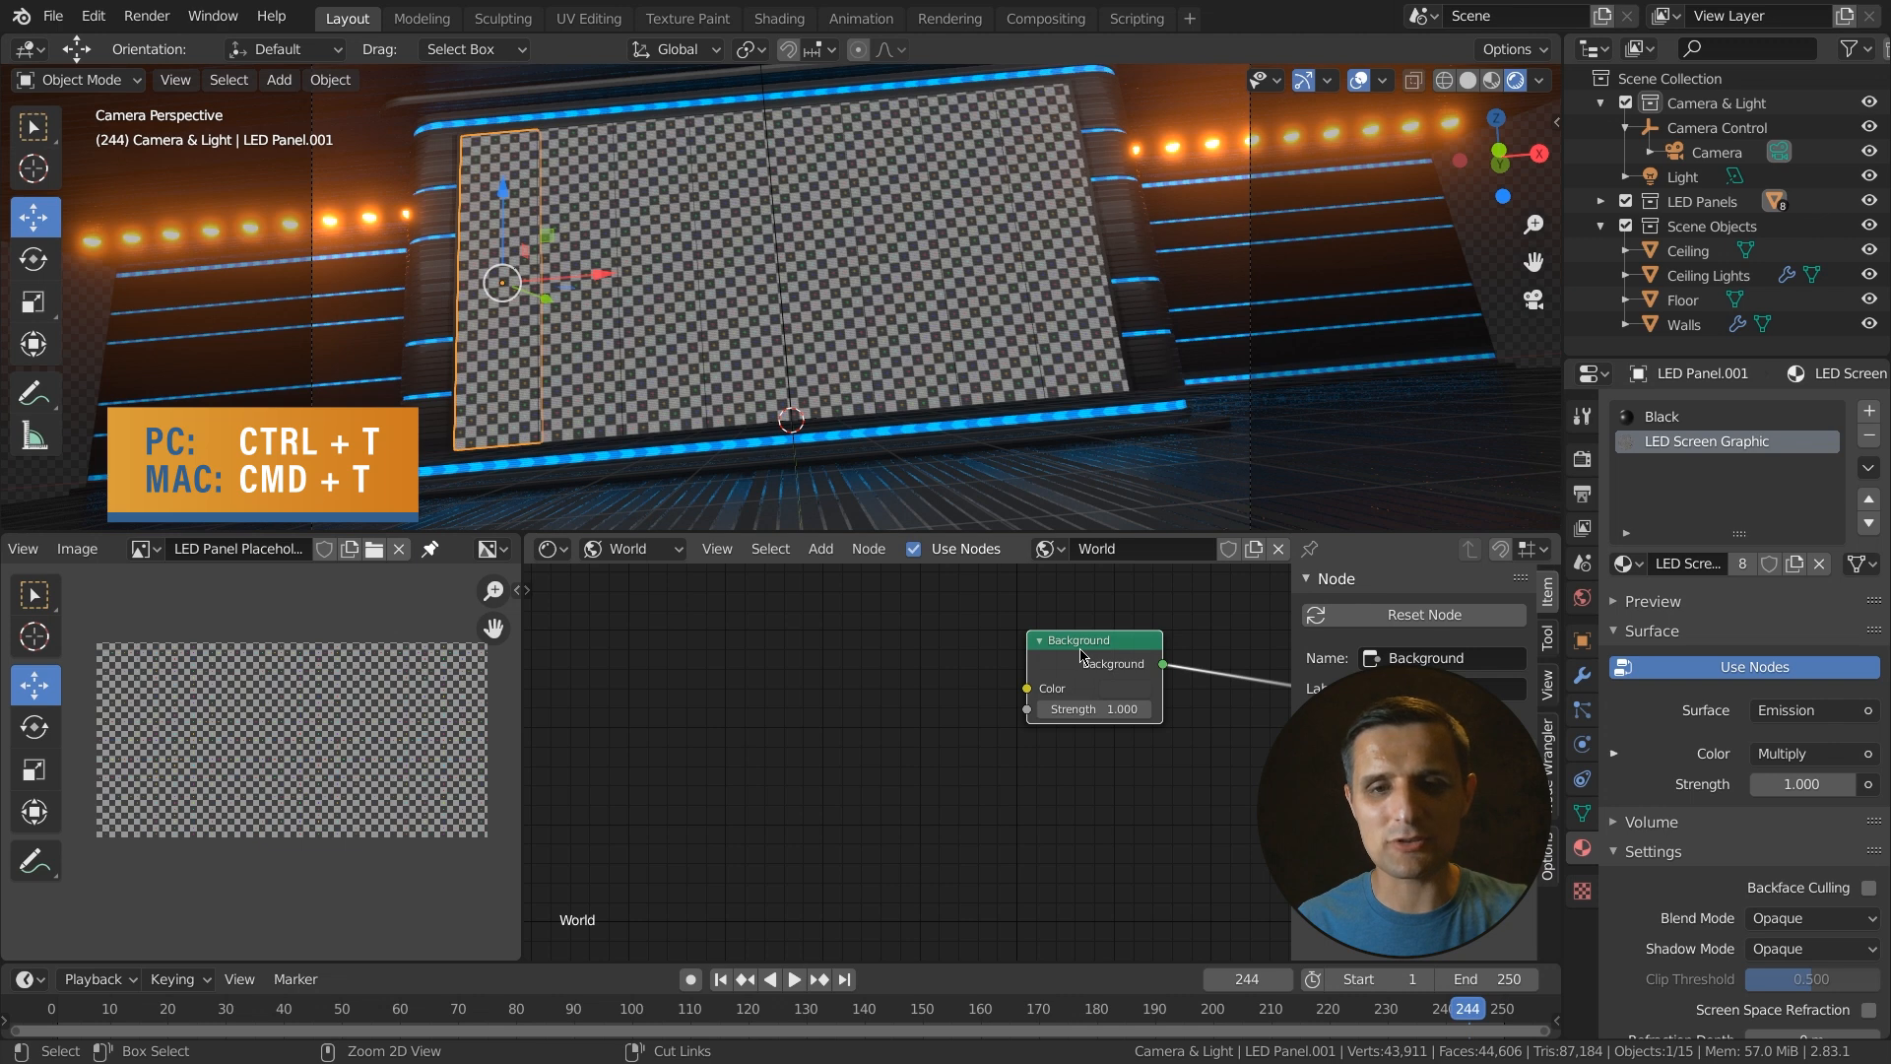
{"action": "key", "text": "ctrl+t"}
- Load CWStudioGlossy_chwatson.com.hdr from the HDRI assets folder into the world's Environment Texture
{"action": "scroll", "coordinate": [867, 769], "scroll_direction": "down", "scroll_amount": 4}
{"action": "middle_click_drag", "start_coordinate": [901, 704], "coordinate": [985, 639]}
{"action": "left_click_drag", "start_coordinate": [998, 605], "coordinate": [936, 616]}
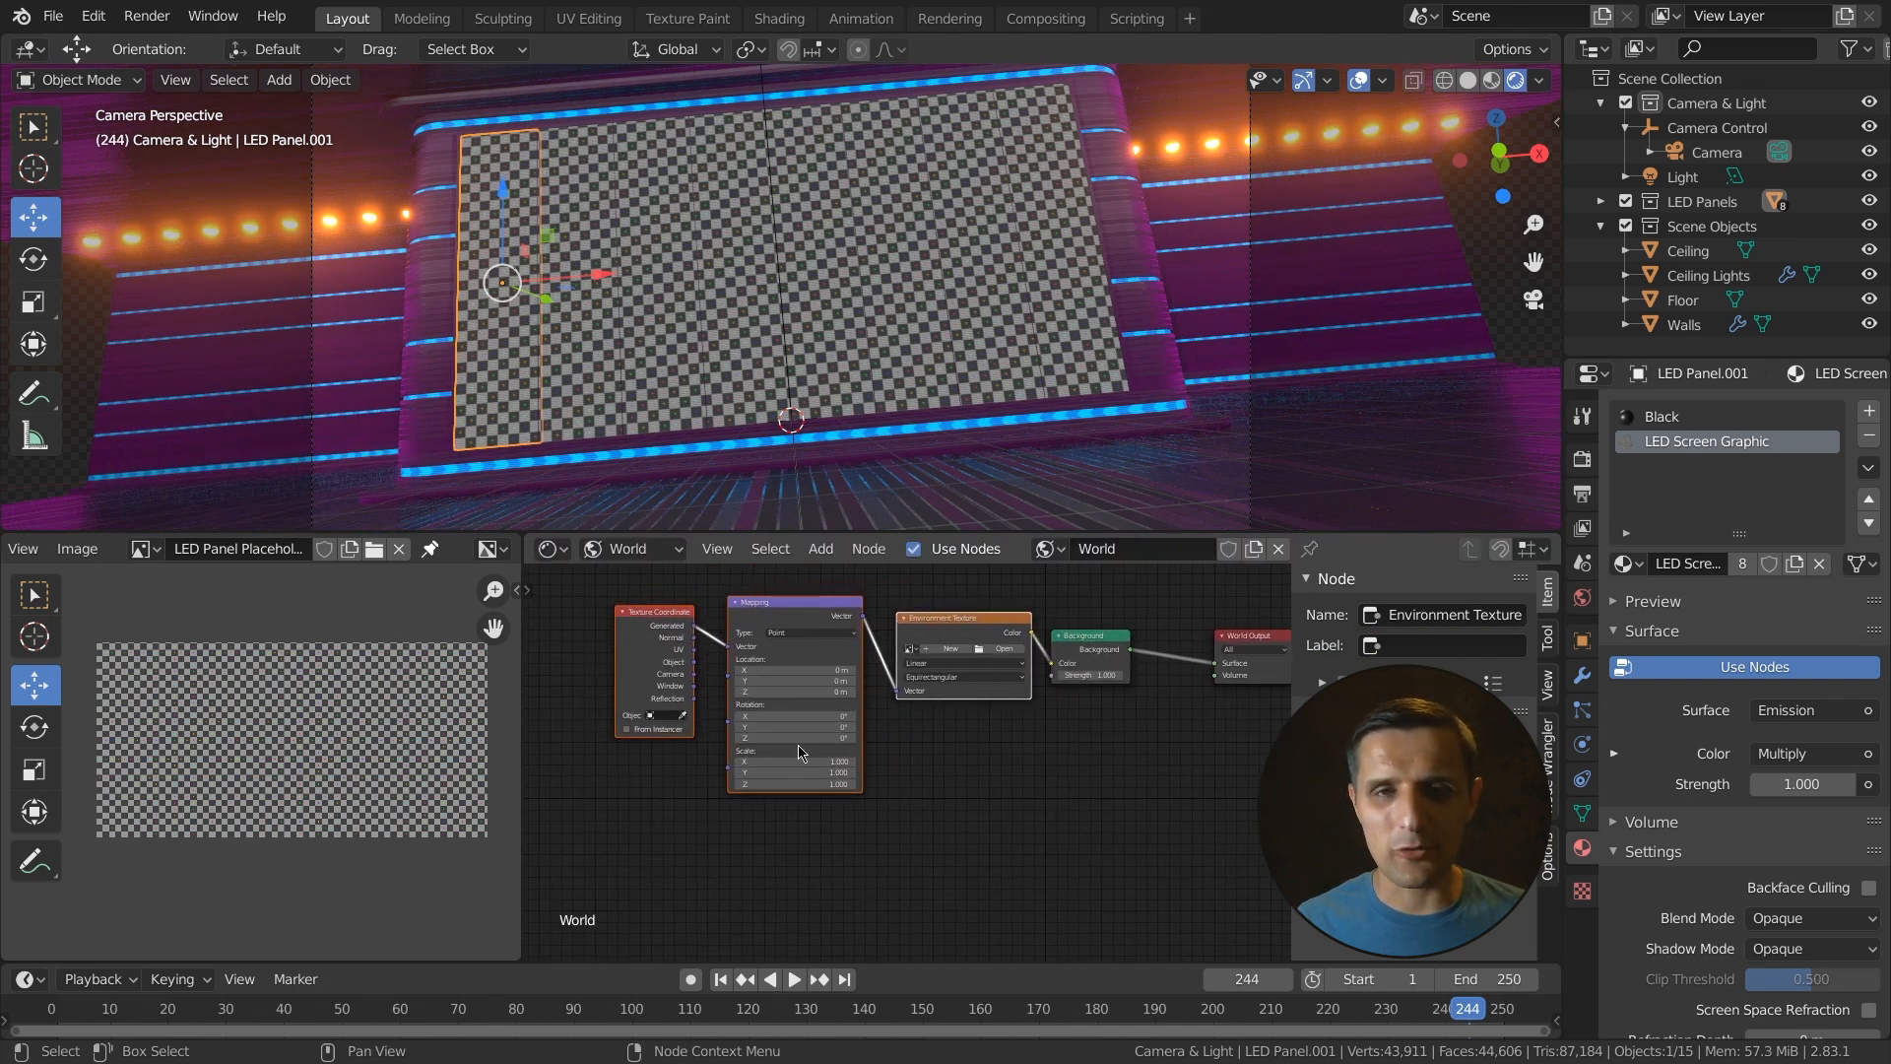
{"action": "scroll", "coordinate": [778, 735], "scroll_direction": "up", "scroll_amount": 1}
{"action": "scroll", "coordinate": [778, 734], "scroll_direction": "up", "scroll_amount": 3}
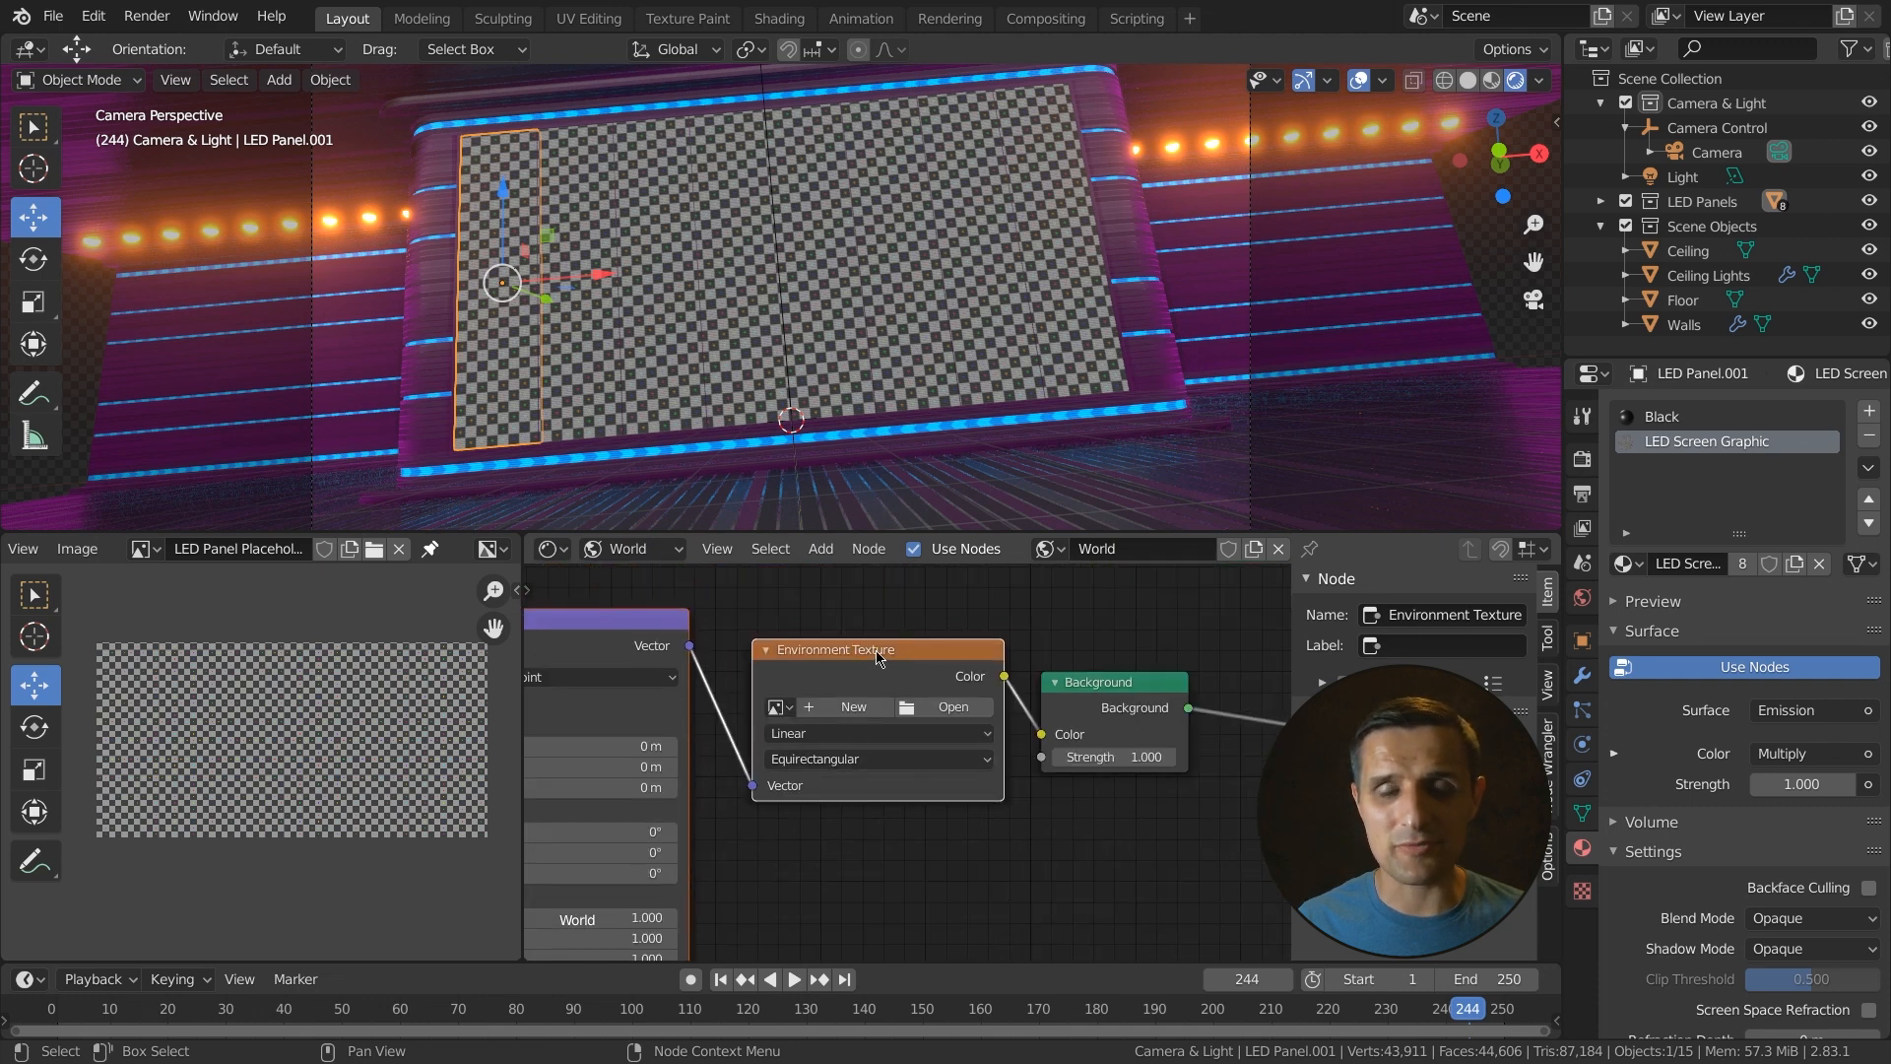
{"action": "left_click", "coordinate": [916, 667]}
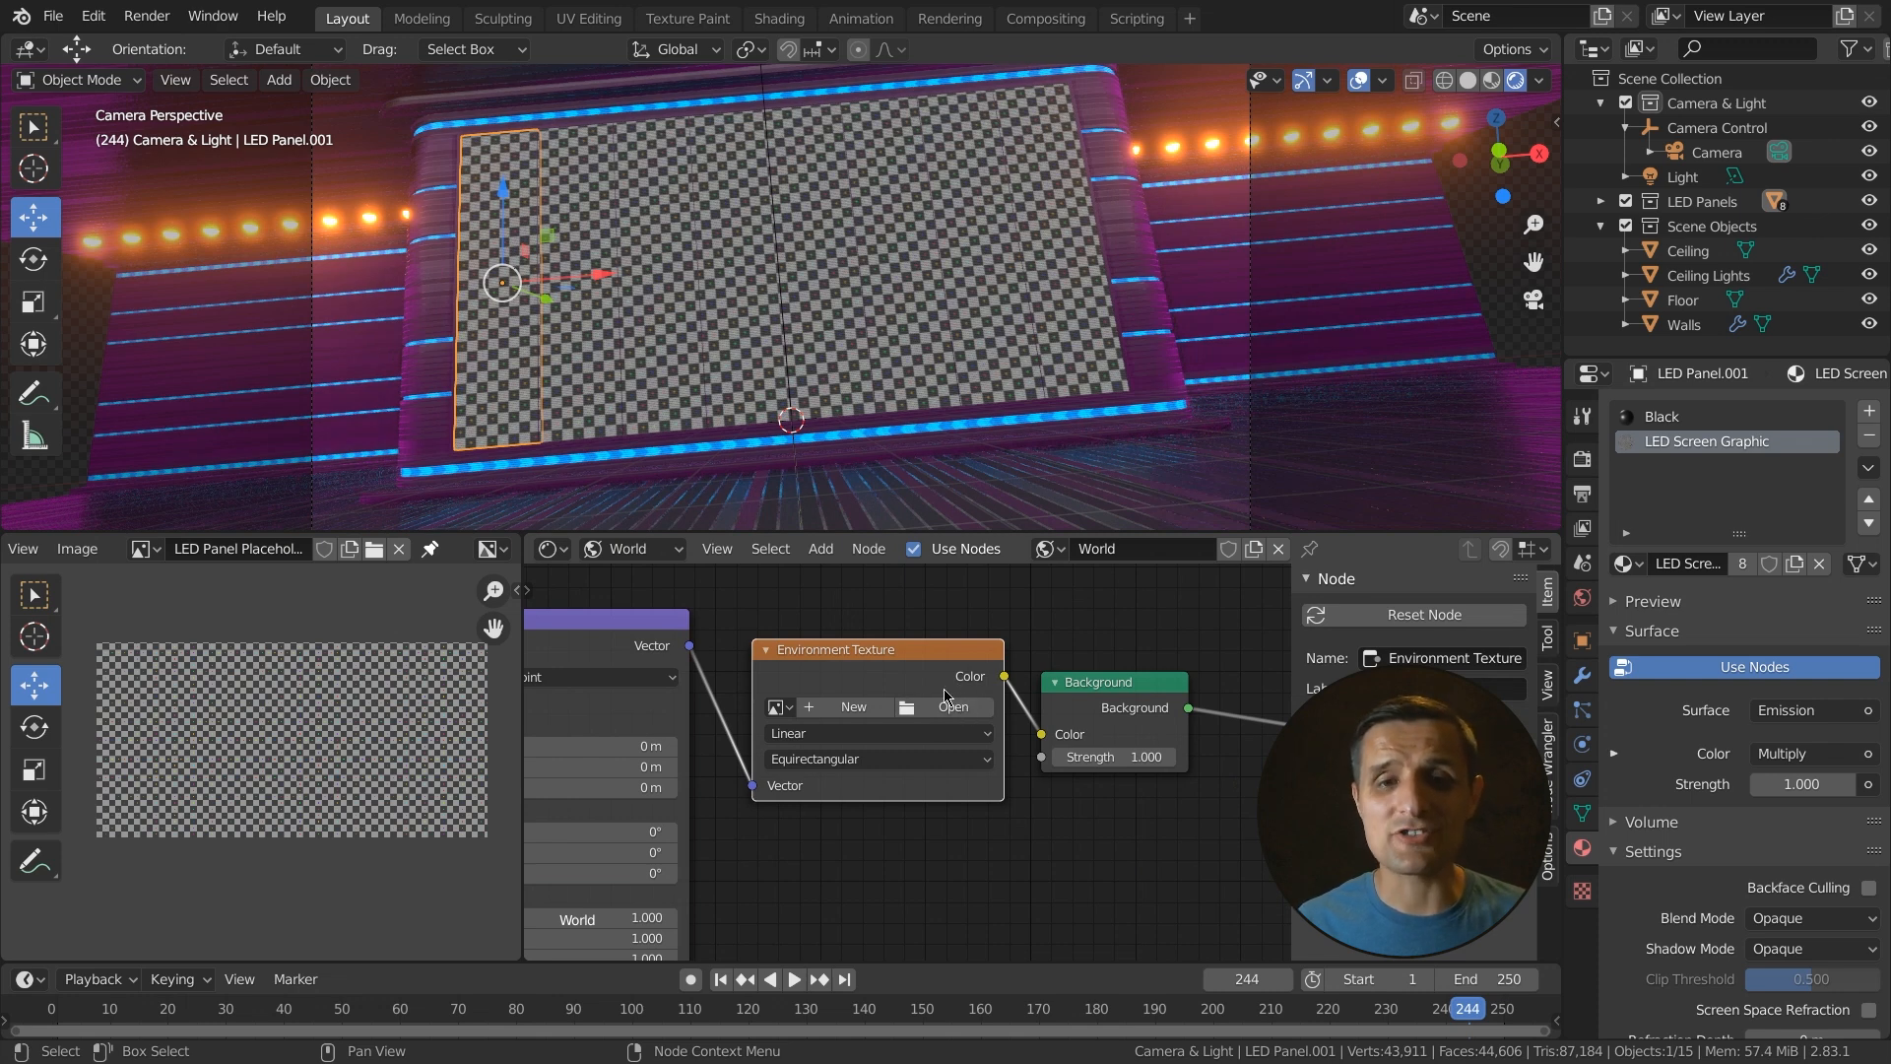
{"action": "left_click", "coordinate": [951, 707]}
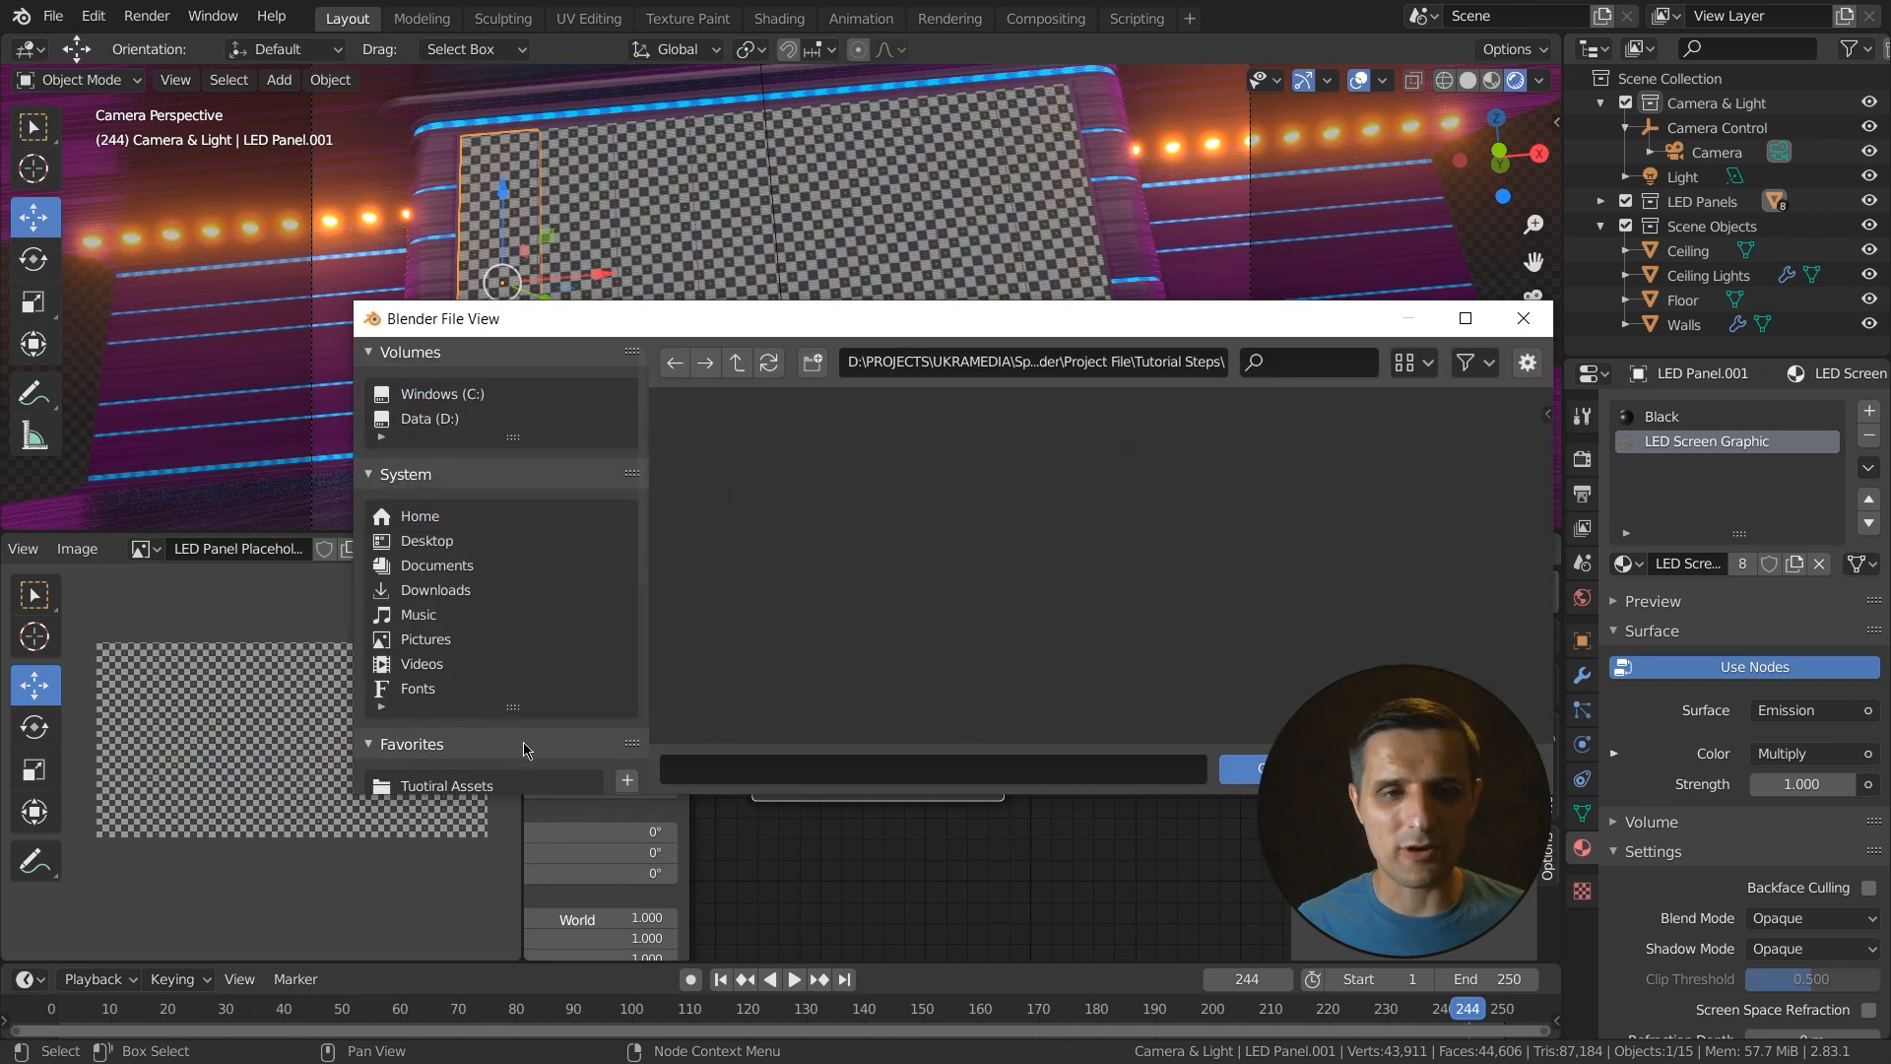
{"action": "double_click", "coordinate": [936, 497]}
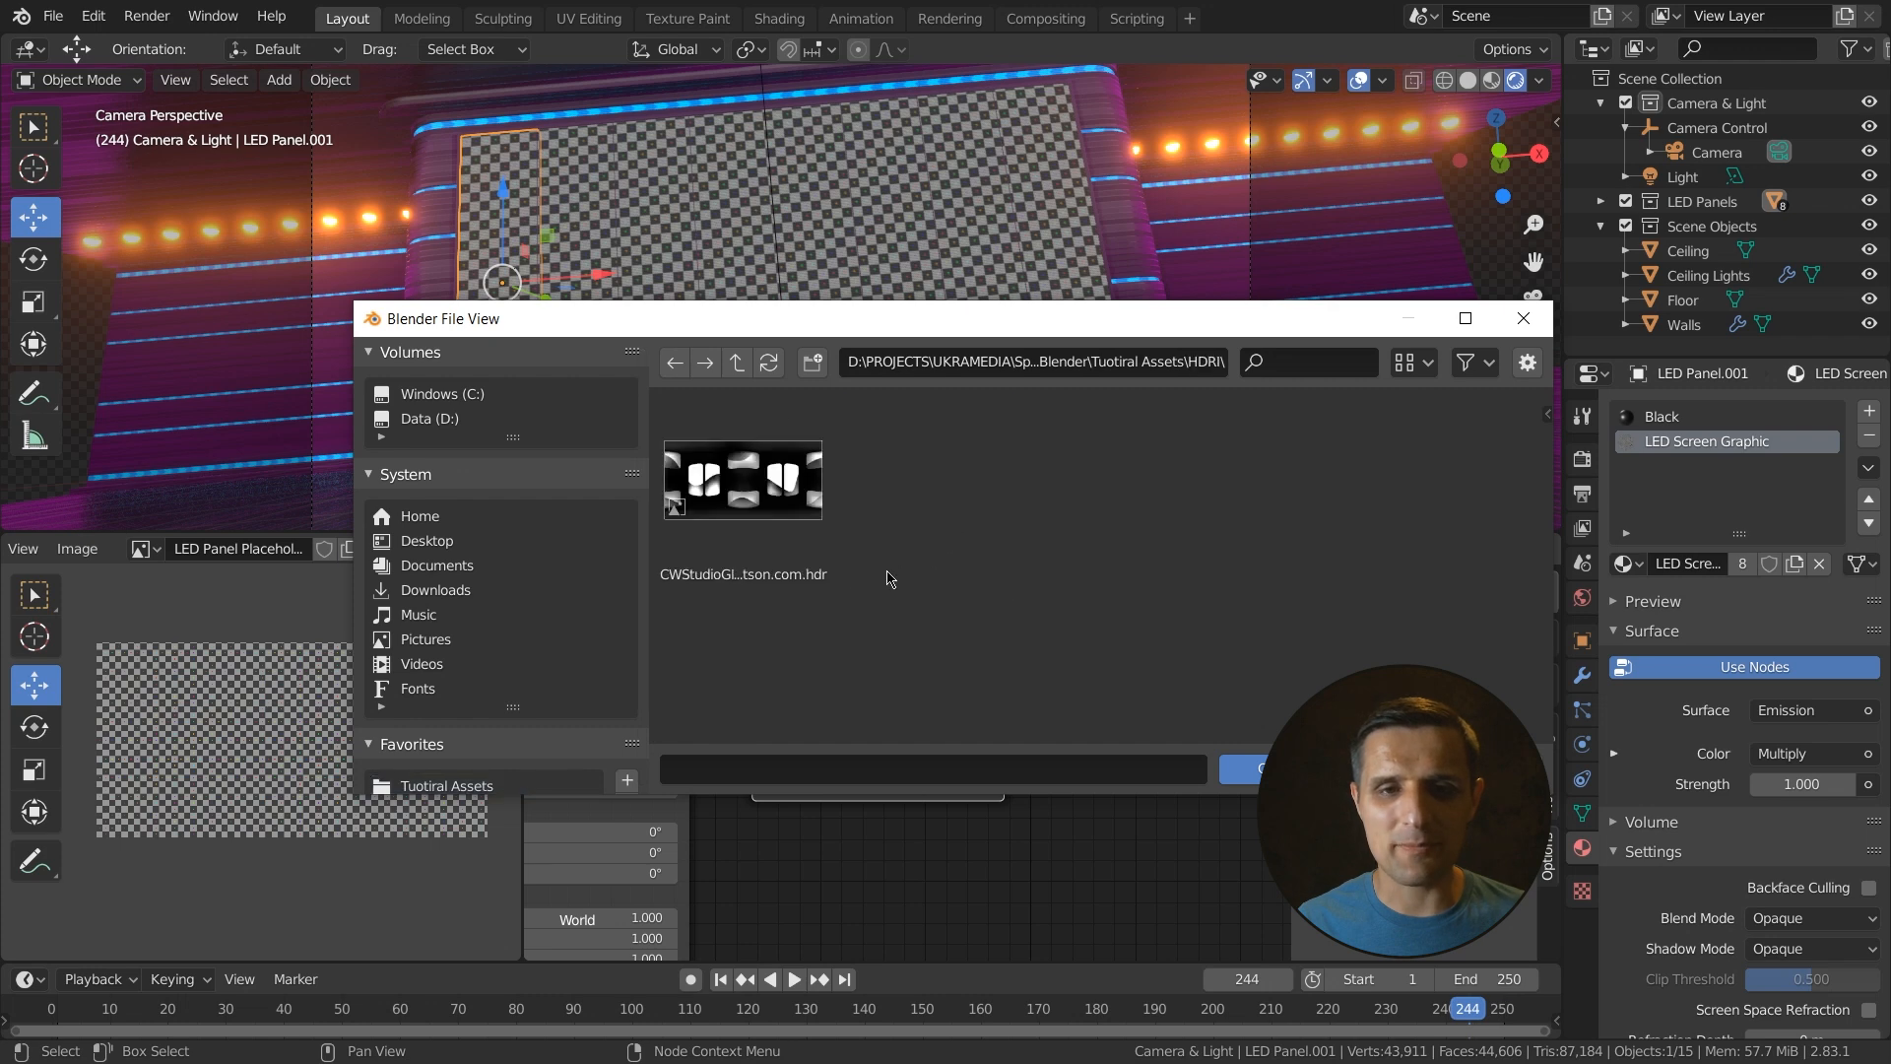
{"action": "left_click", "coordinate": [747, 571]}
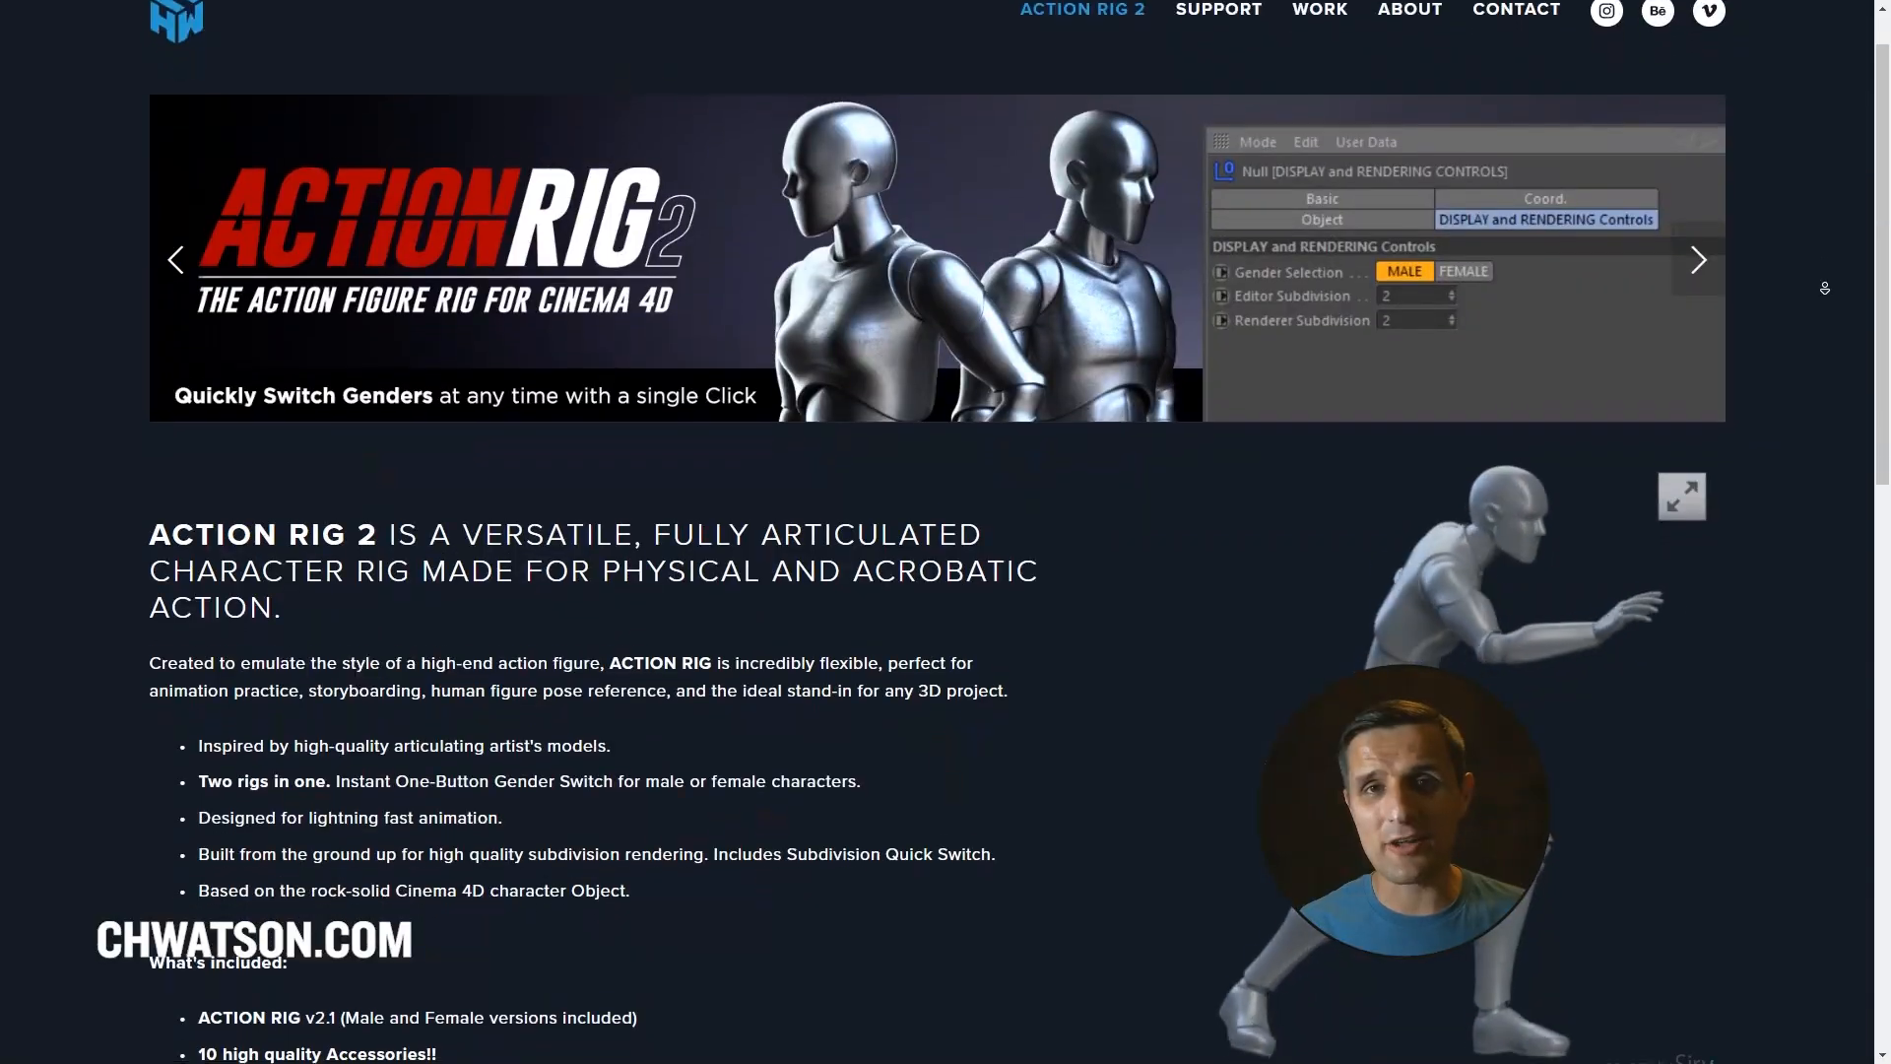
{"action": "scroll", "coordinate": [1823, 288], "scroll_direction": "down", "scroll_amount": 2}
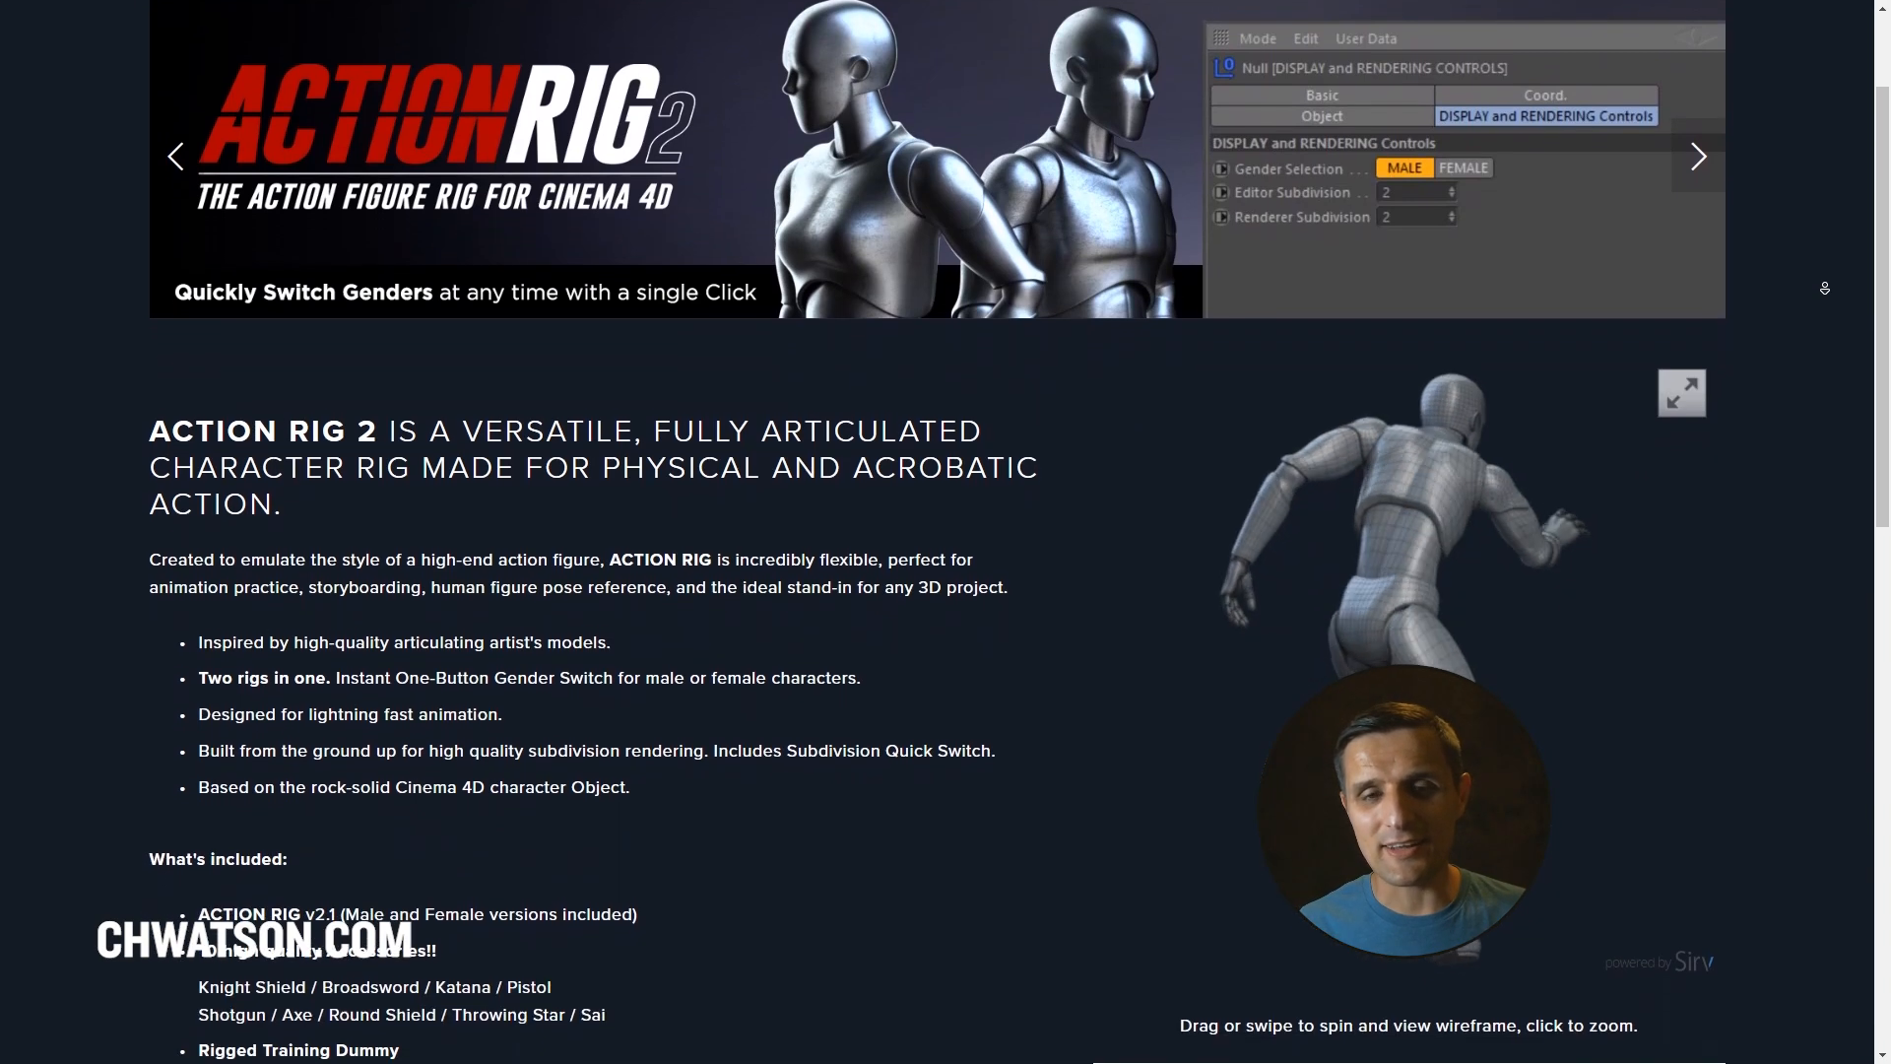
{"action": "scroll", "coordinate": [1824, 288], "scroll_direction": "down", "scroll_amount": 2}
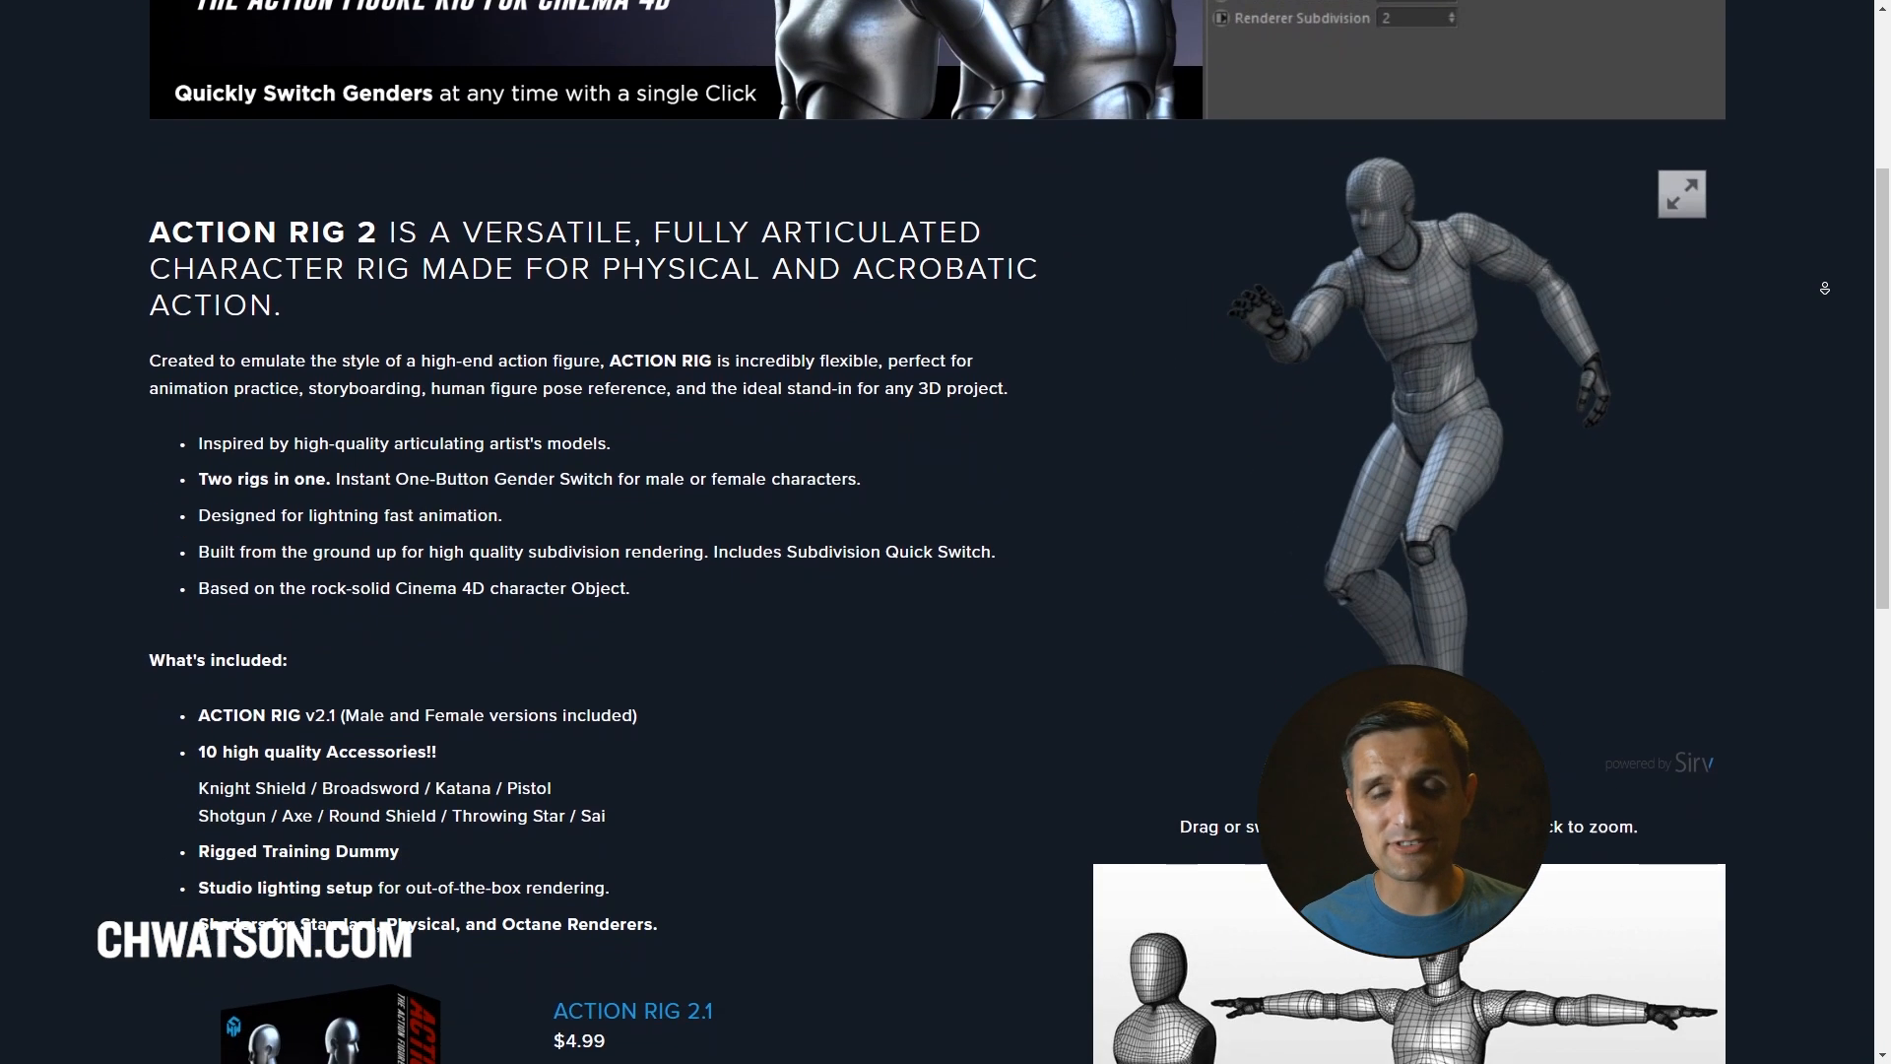
{"action": "scroll", "coordinate": [1824, 287], "scroll_direction": "down", "scroll_amount": 2}
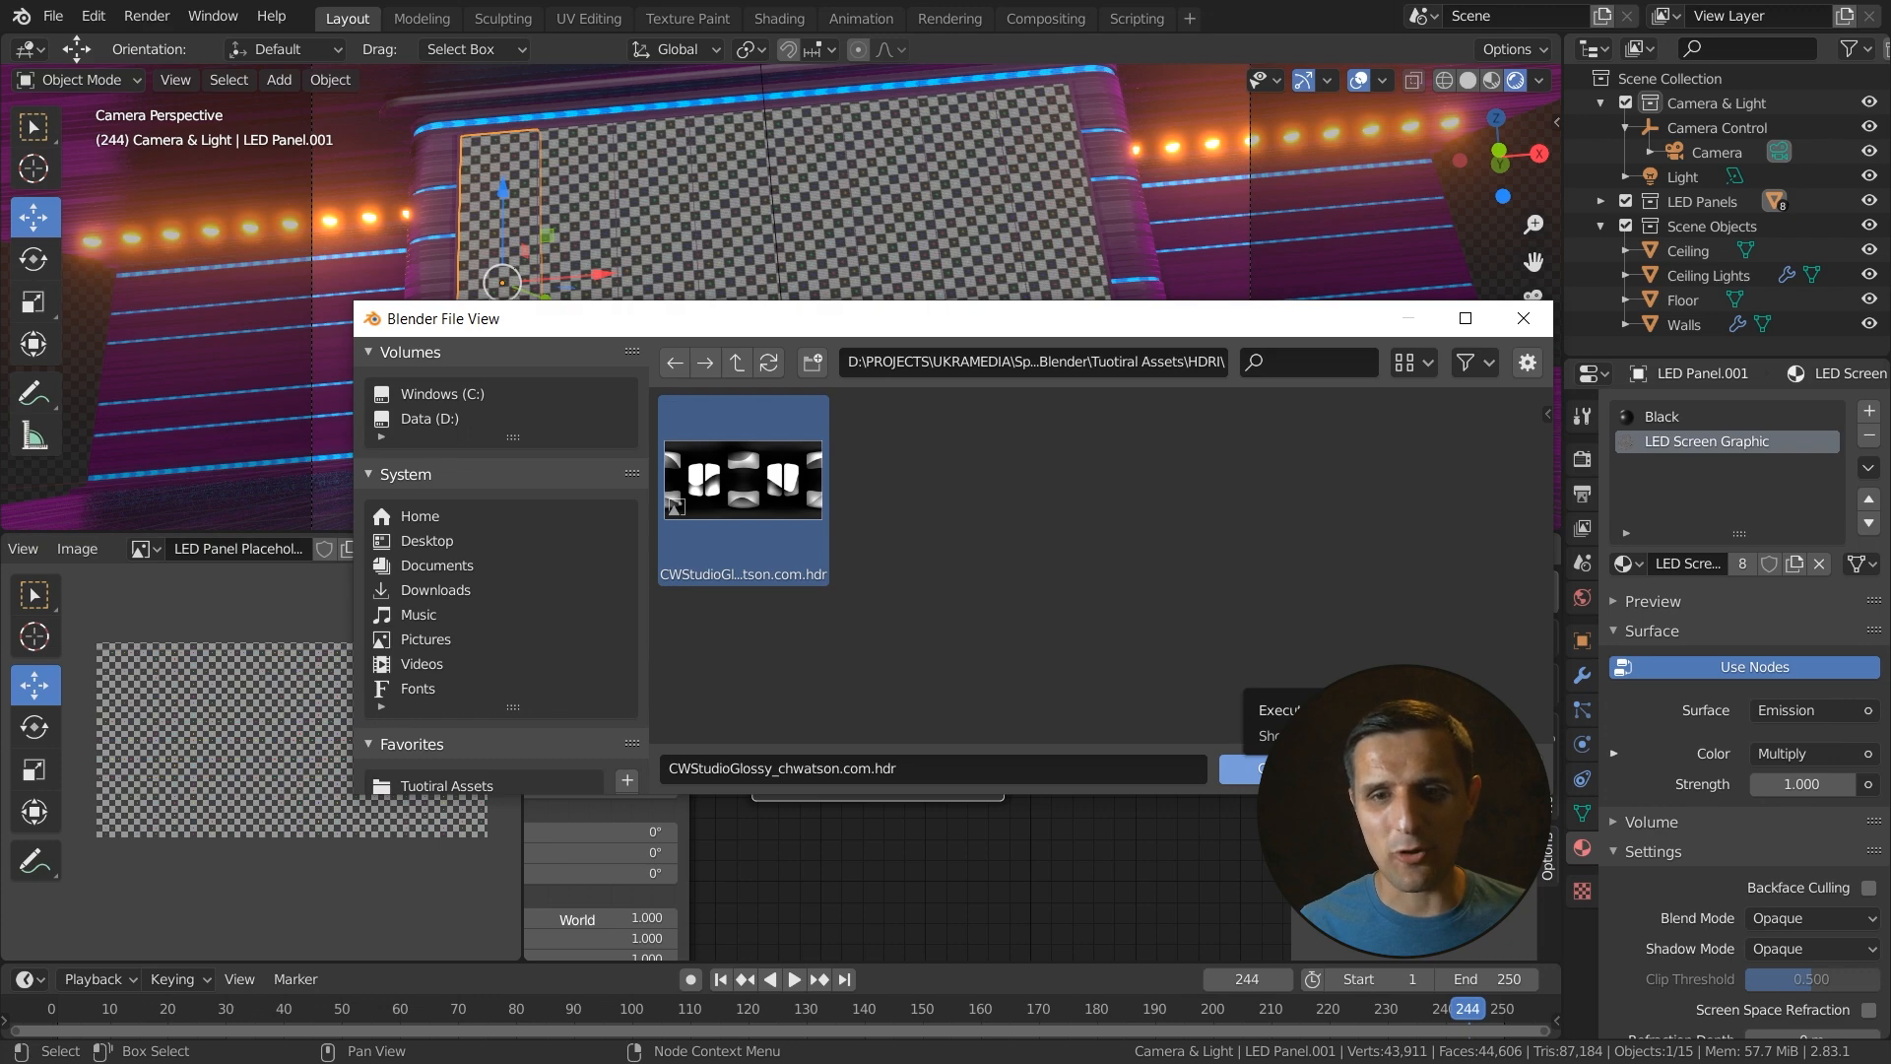
{"action": "left_click", "coordinate": [1241, 768]}
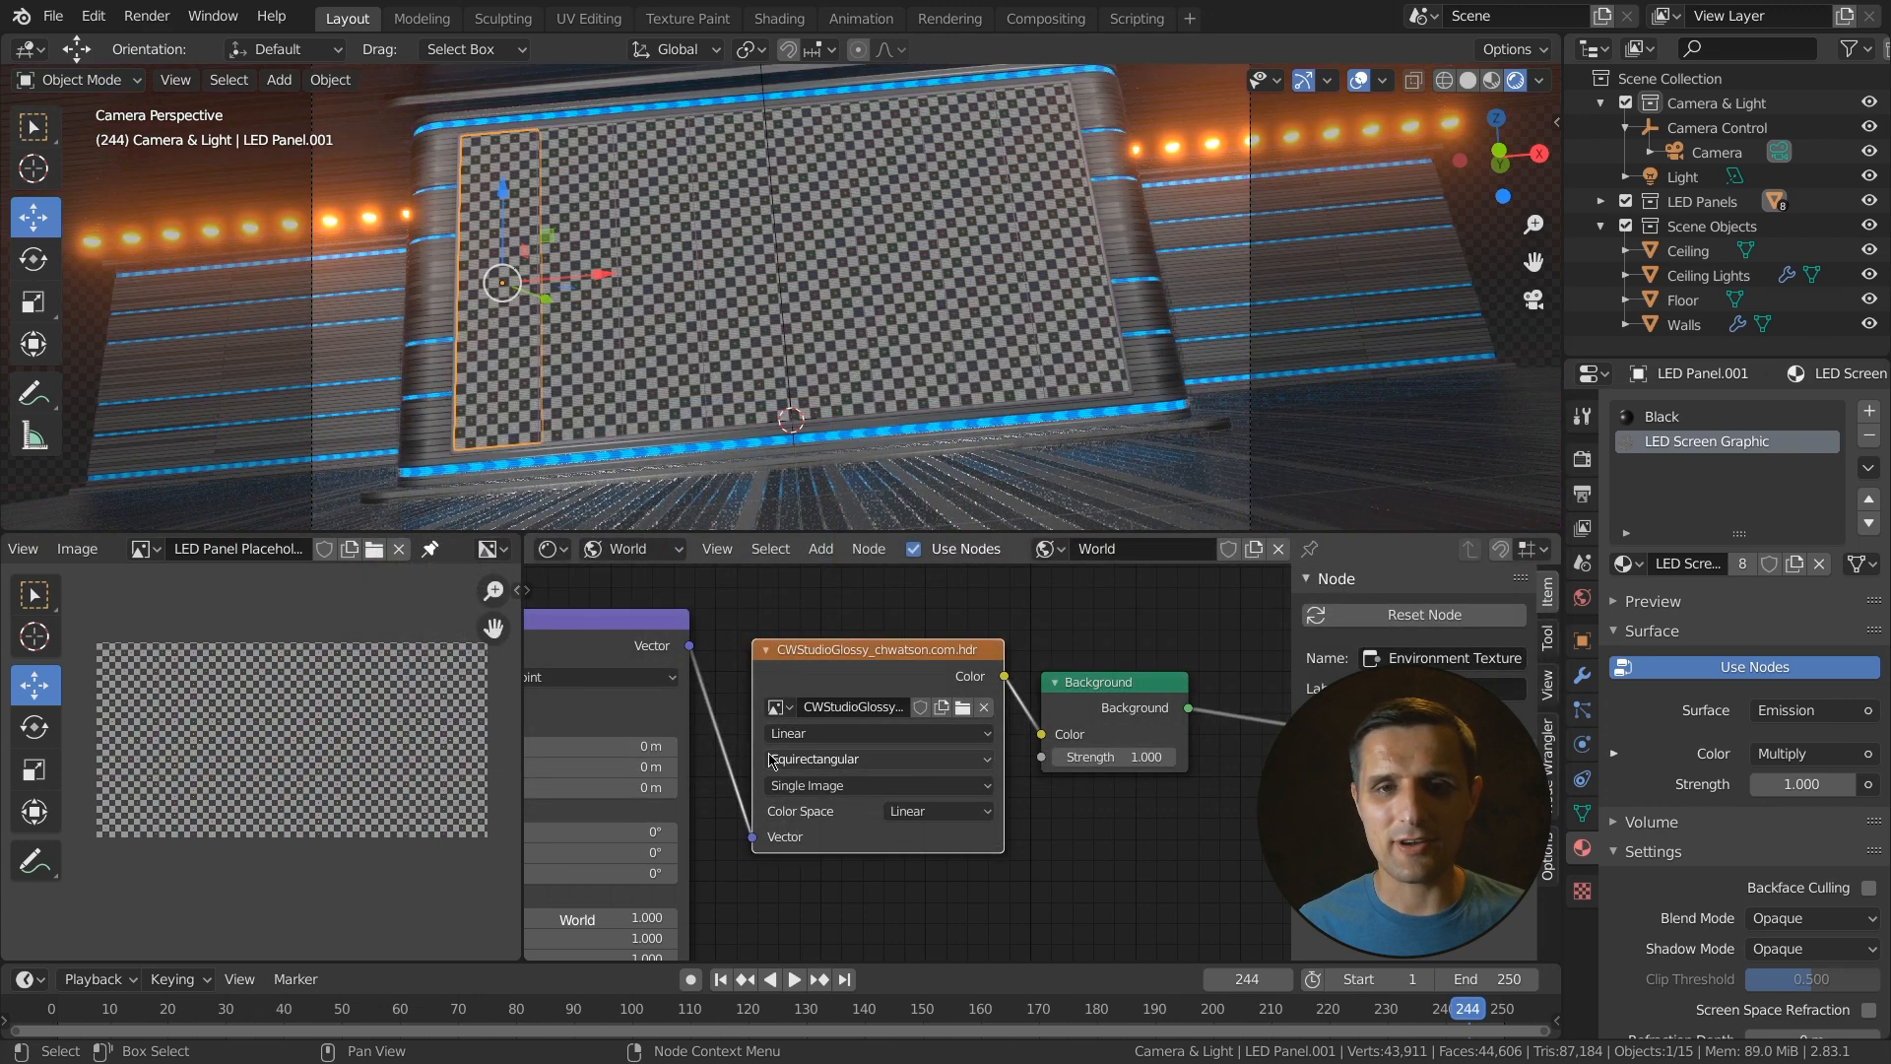
- Toggle the Film Transparent option on and off in the render properties
{"action": "scroll", "coordinate": [834, 309], "scroll_direction": "down", "scroll_amount": 5}
{"action": "middle_click_drag", "start_coordinate": [833, 309], "coordinate": [1170, 294]}
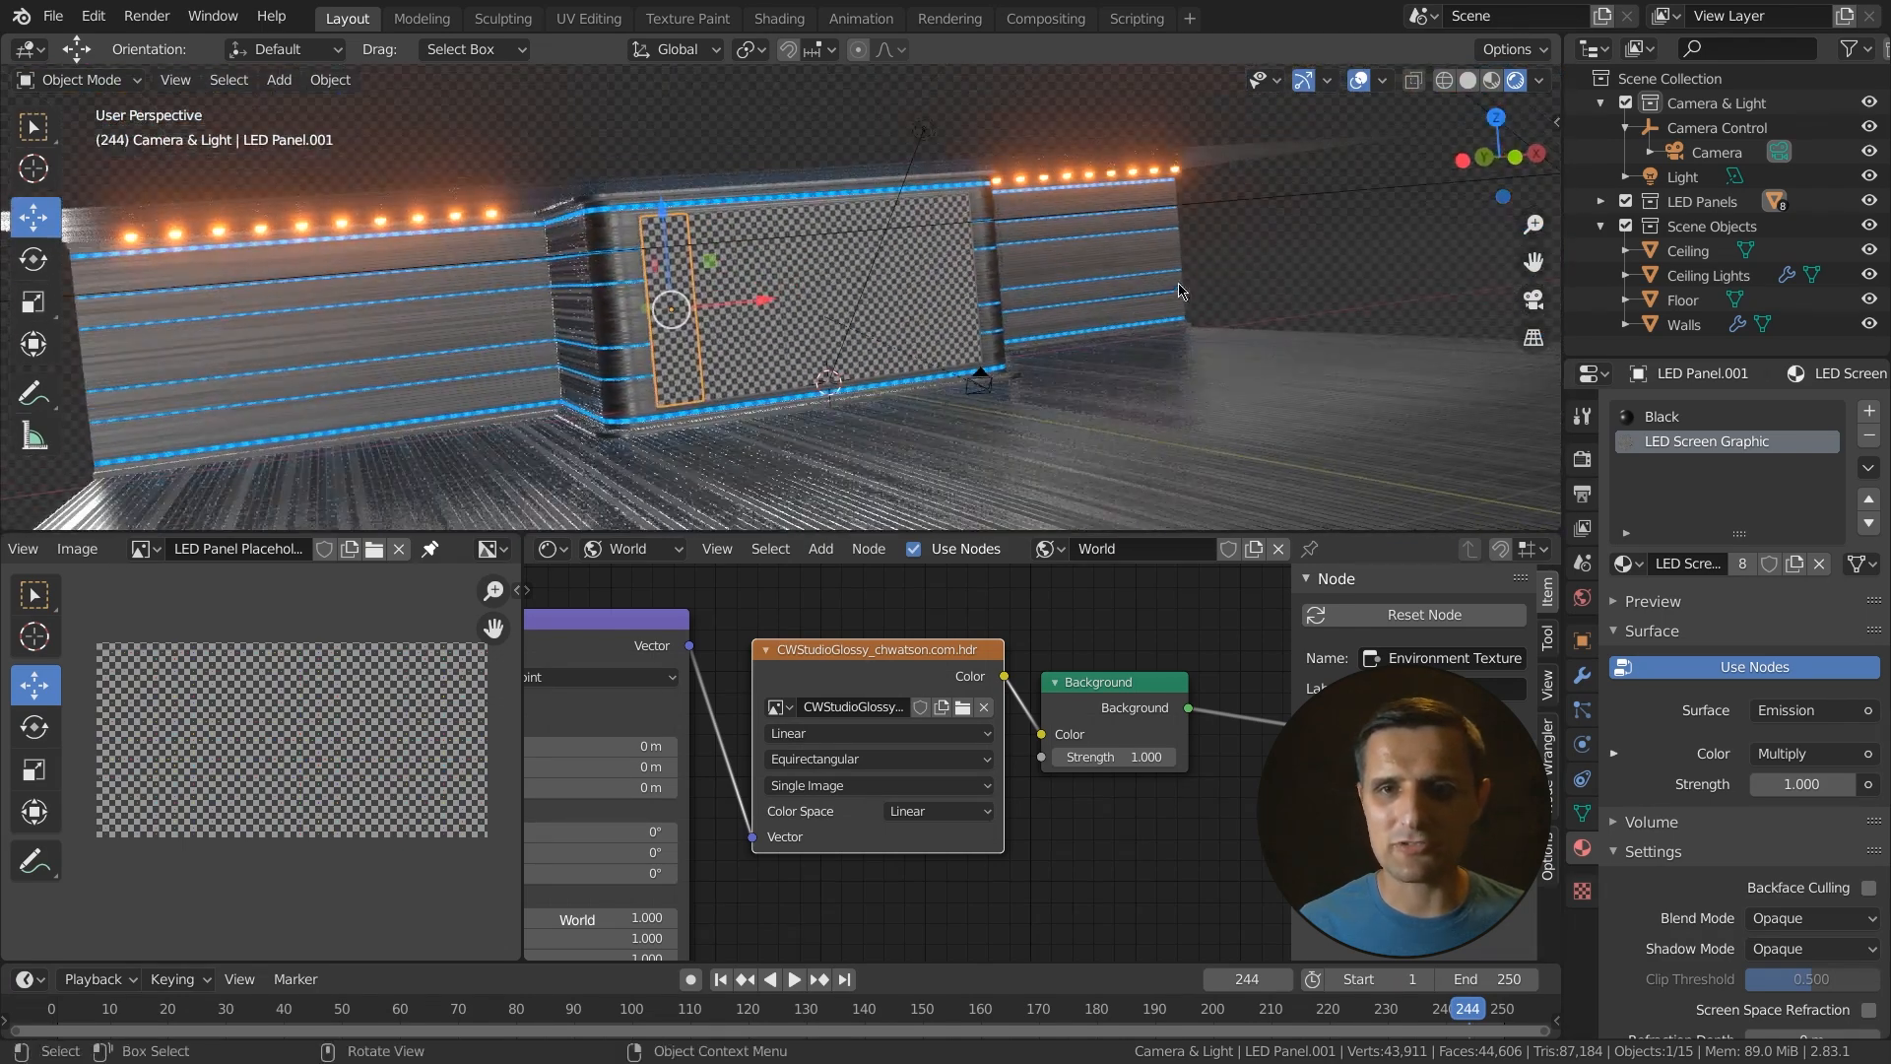
{"action": "left_click", "coordinate": [1581, 459]}
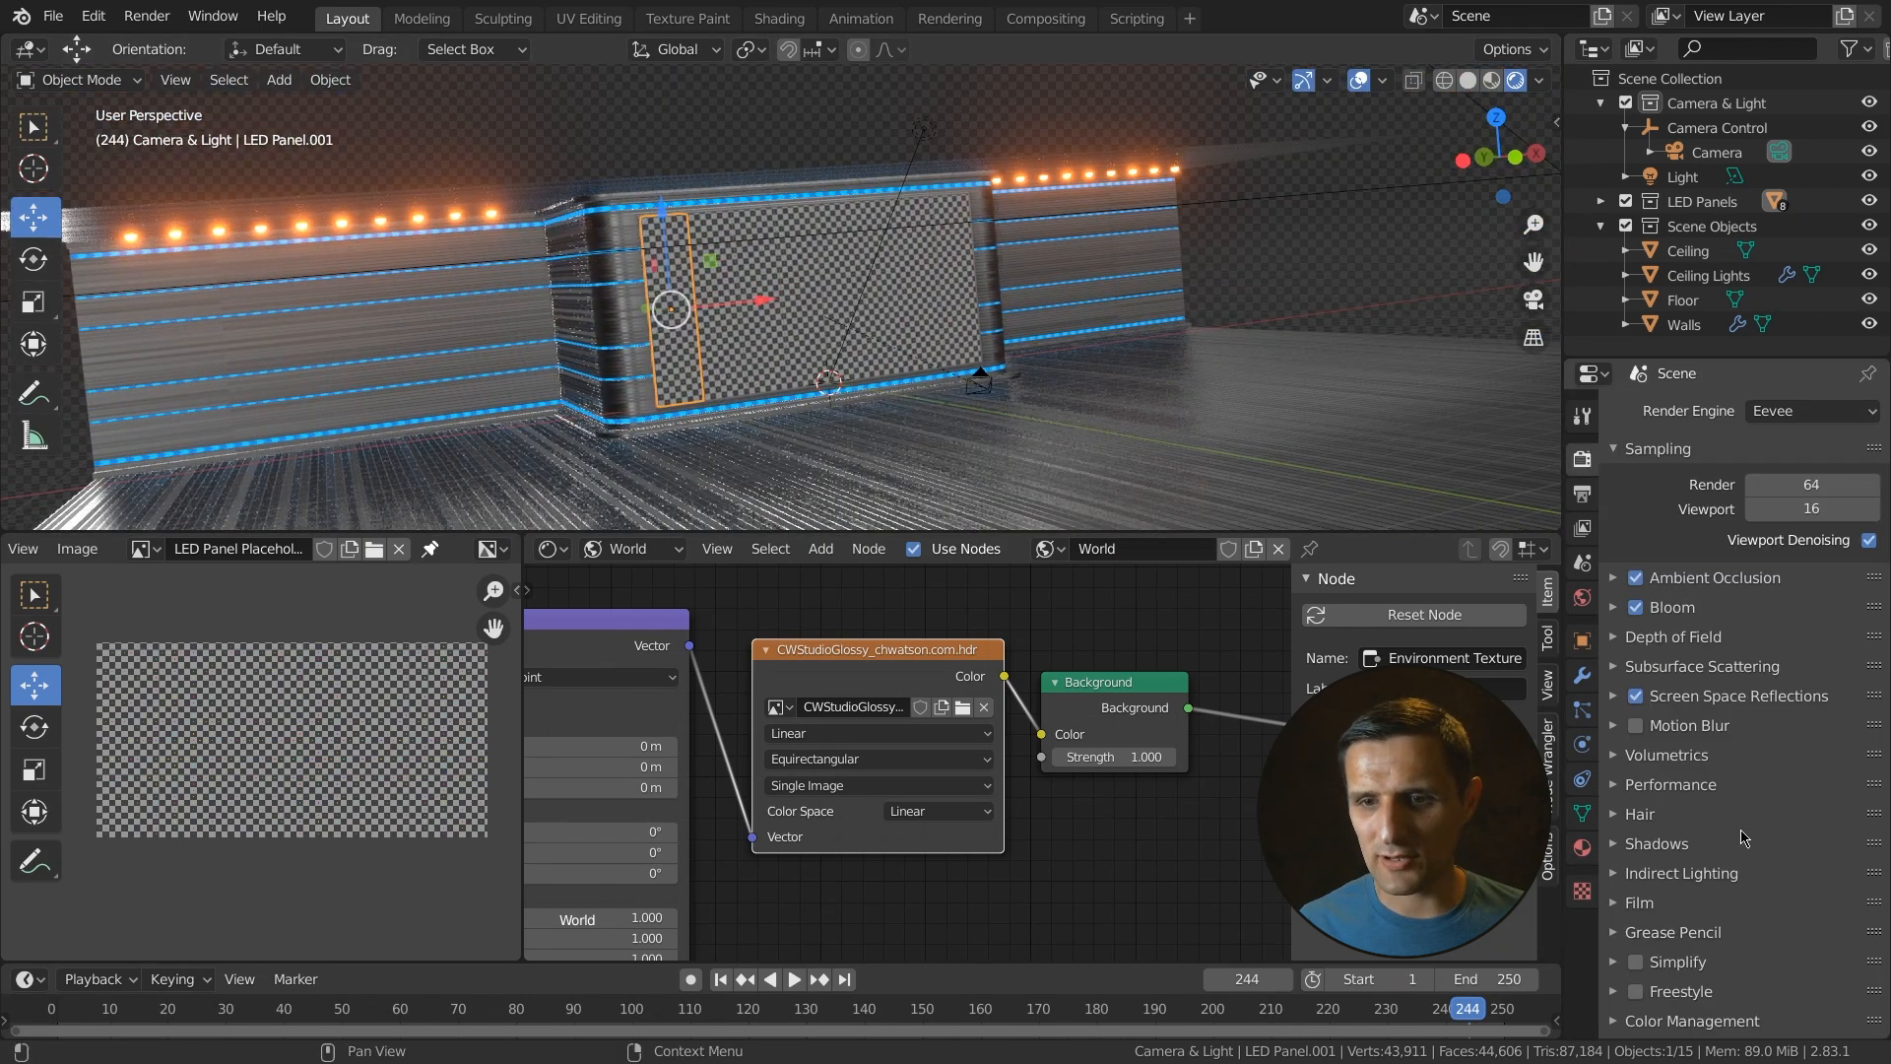
{"action": "left_click", "coordinate": [1652, 894]}
{"action": "left_click", "coordinate": [1846, 966]}
{"action": "scroll", "coordinate": [1098, 431], "scroll_direction": "down", "scroll_amount": 3}
{"action": "middle_click_drag", "start_coordinate": [1098, 436], "coordinate": [880, 404]}
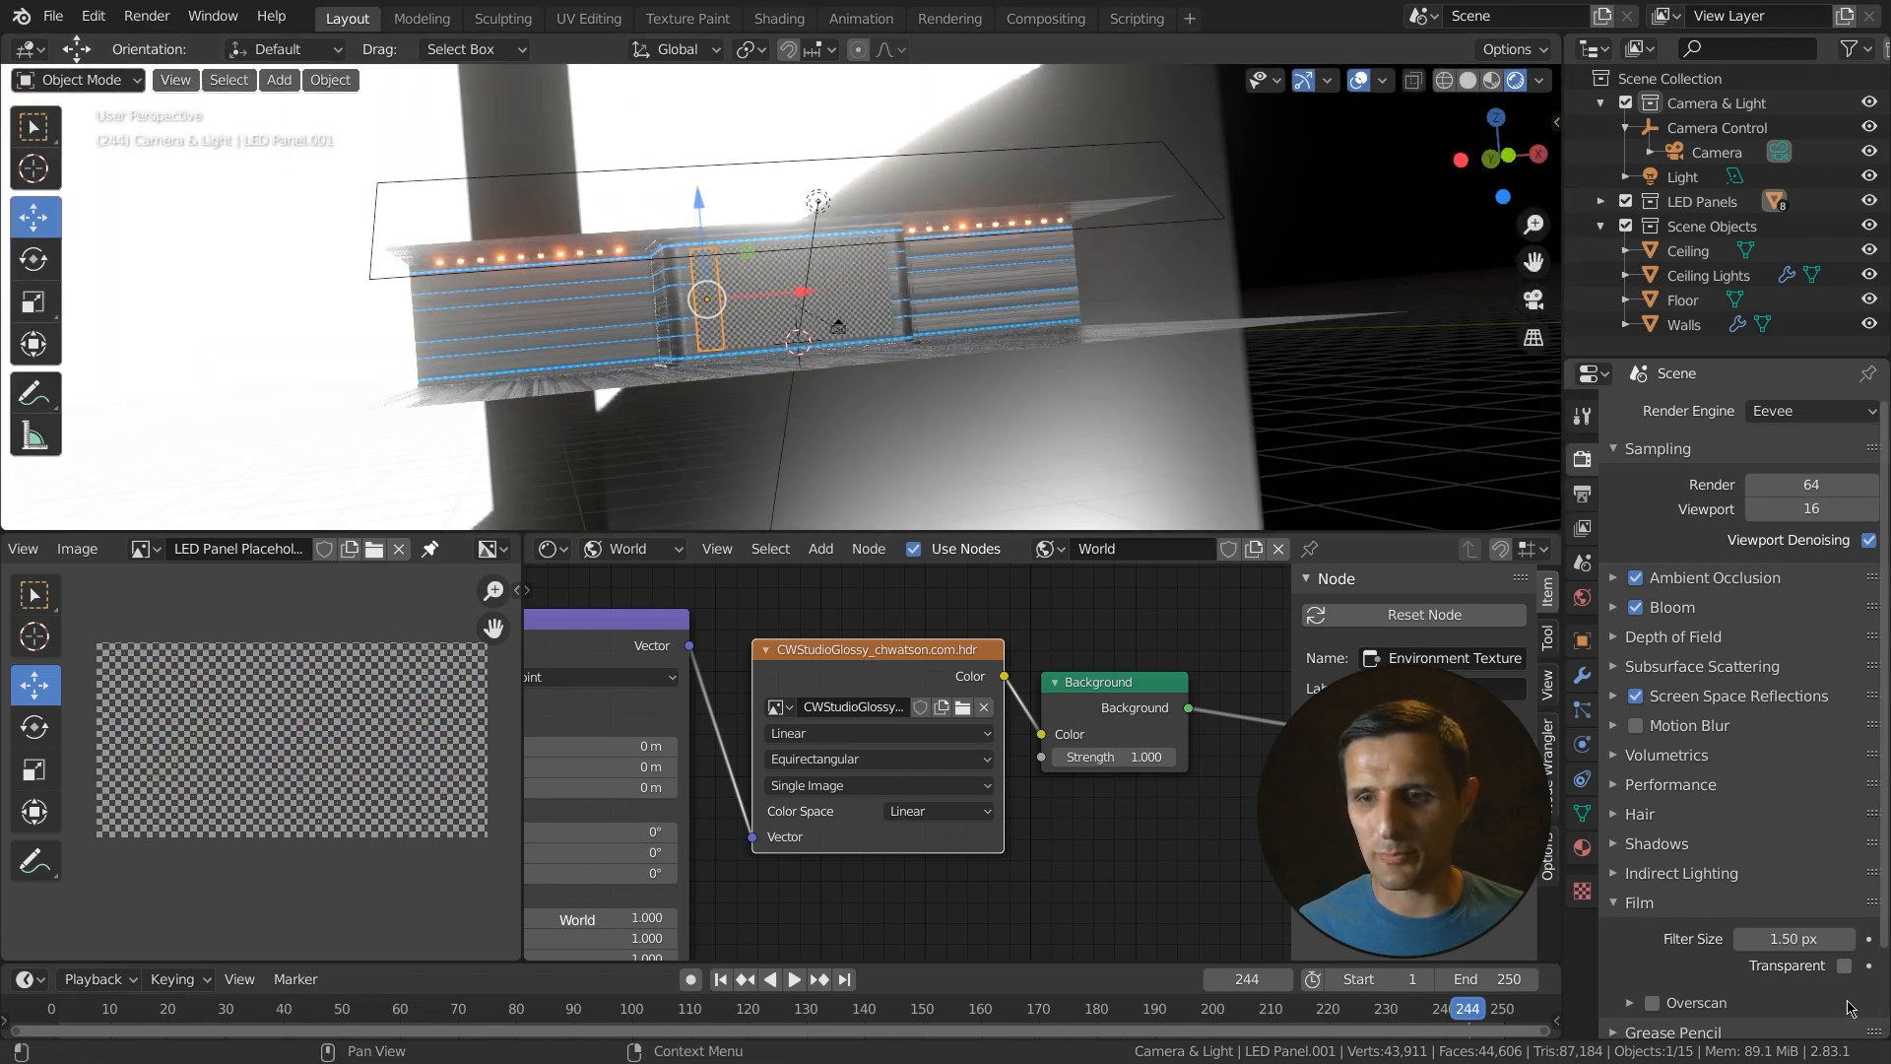
{"action": "left_click", "coordinate": [1844, 966]}
{"action": "left_click", "coordinate": [1639, 902]}
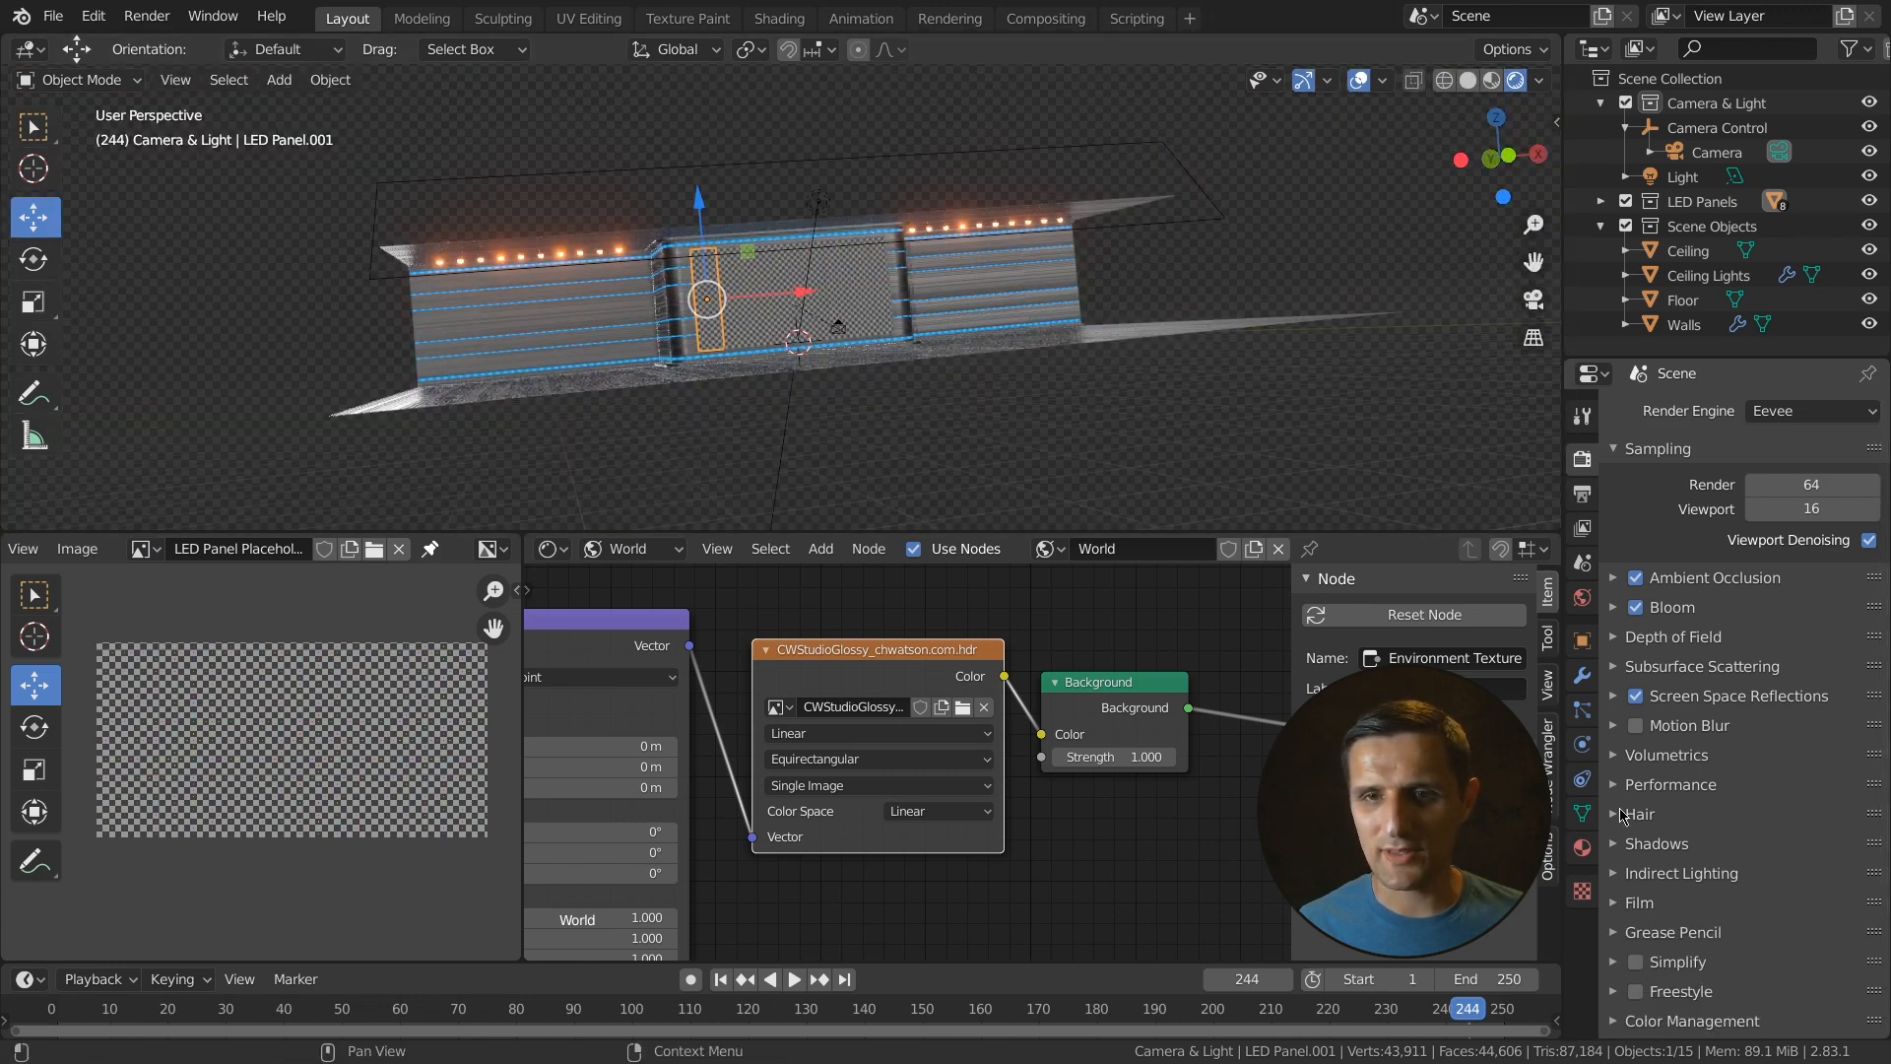
- Set the world Background strength to 0.1
{"action": "scroll", "coordinate": [1087, 392], "scroll_direction": "up", "scroll_amount": 4}
{"action": "middle_click_drag", "start_coordinate": [998, 404], "coordinate": [970, 512]}
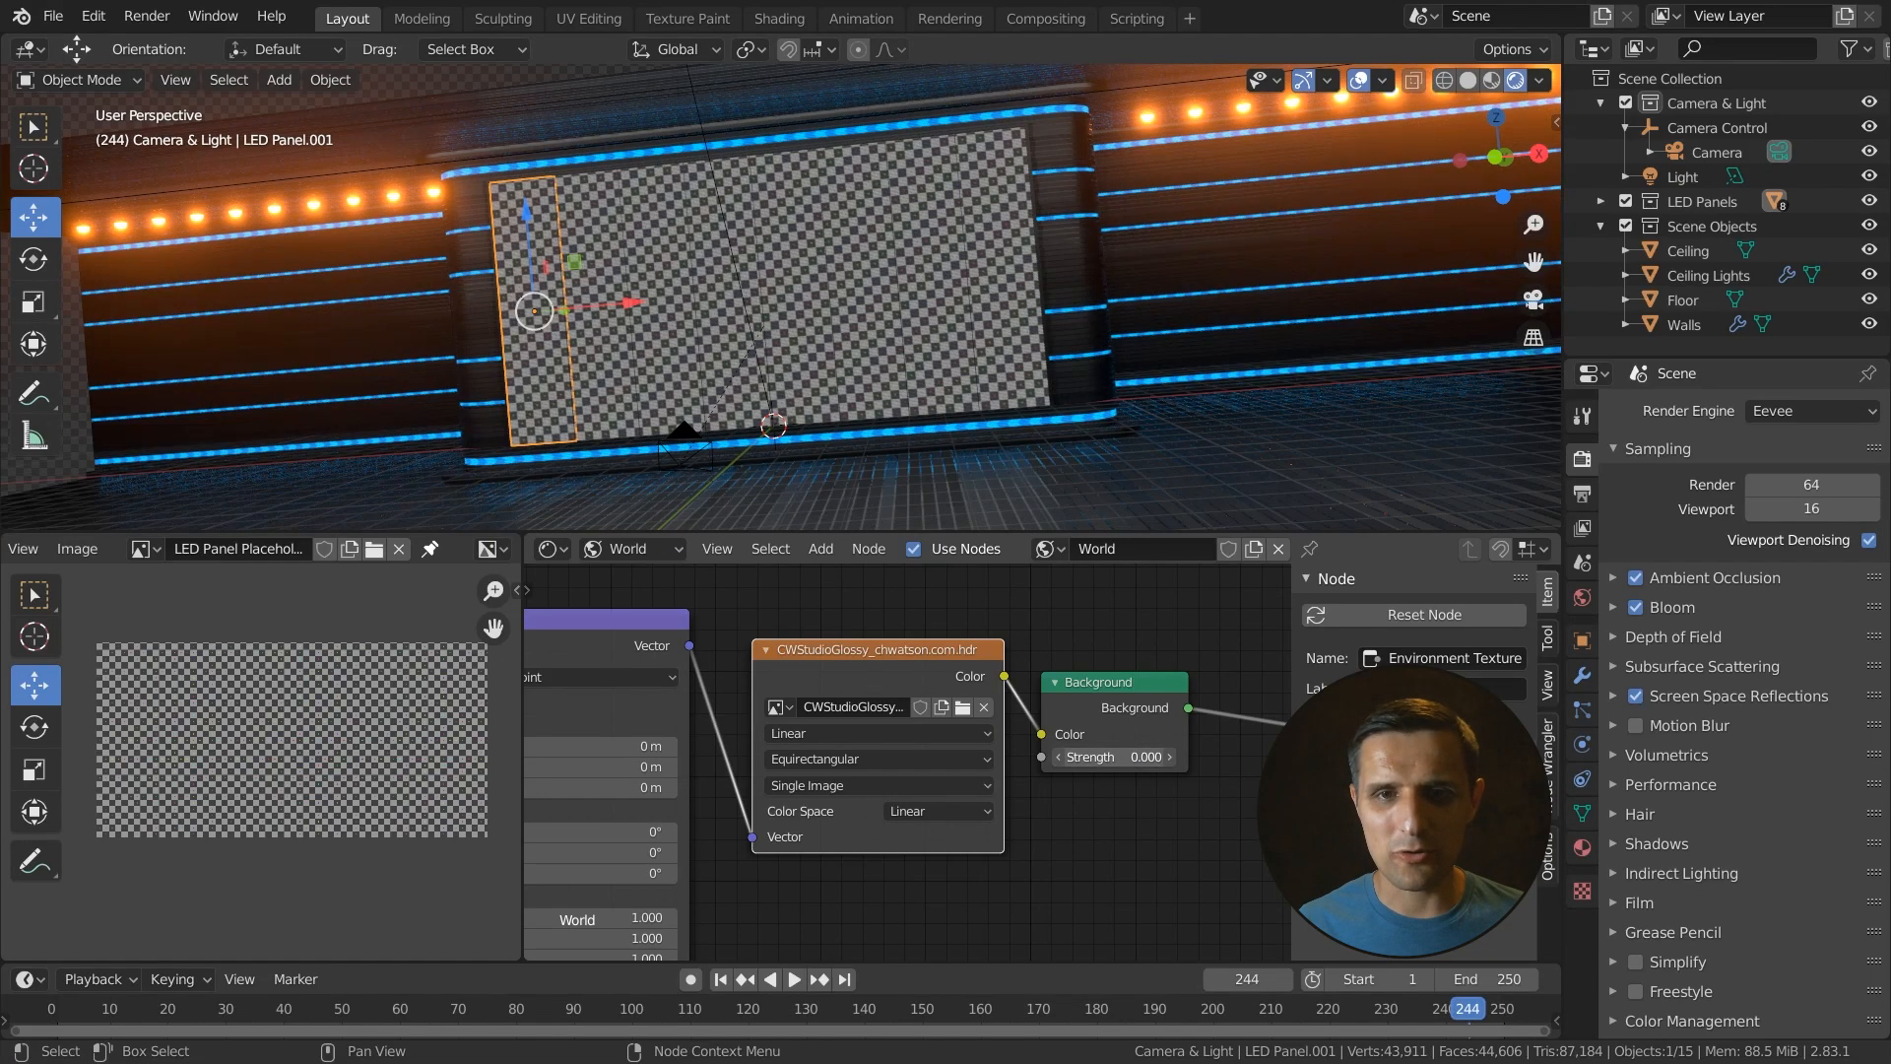
{"action": "left_click", "coordinate": [1130, 756]}
{"action": "type", "text": "0.3"}
{"action": "key", "text": "Escape"}
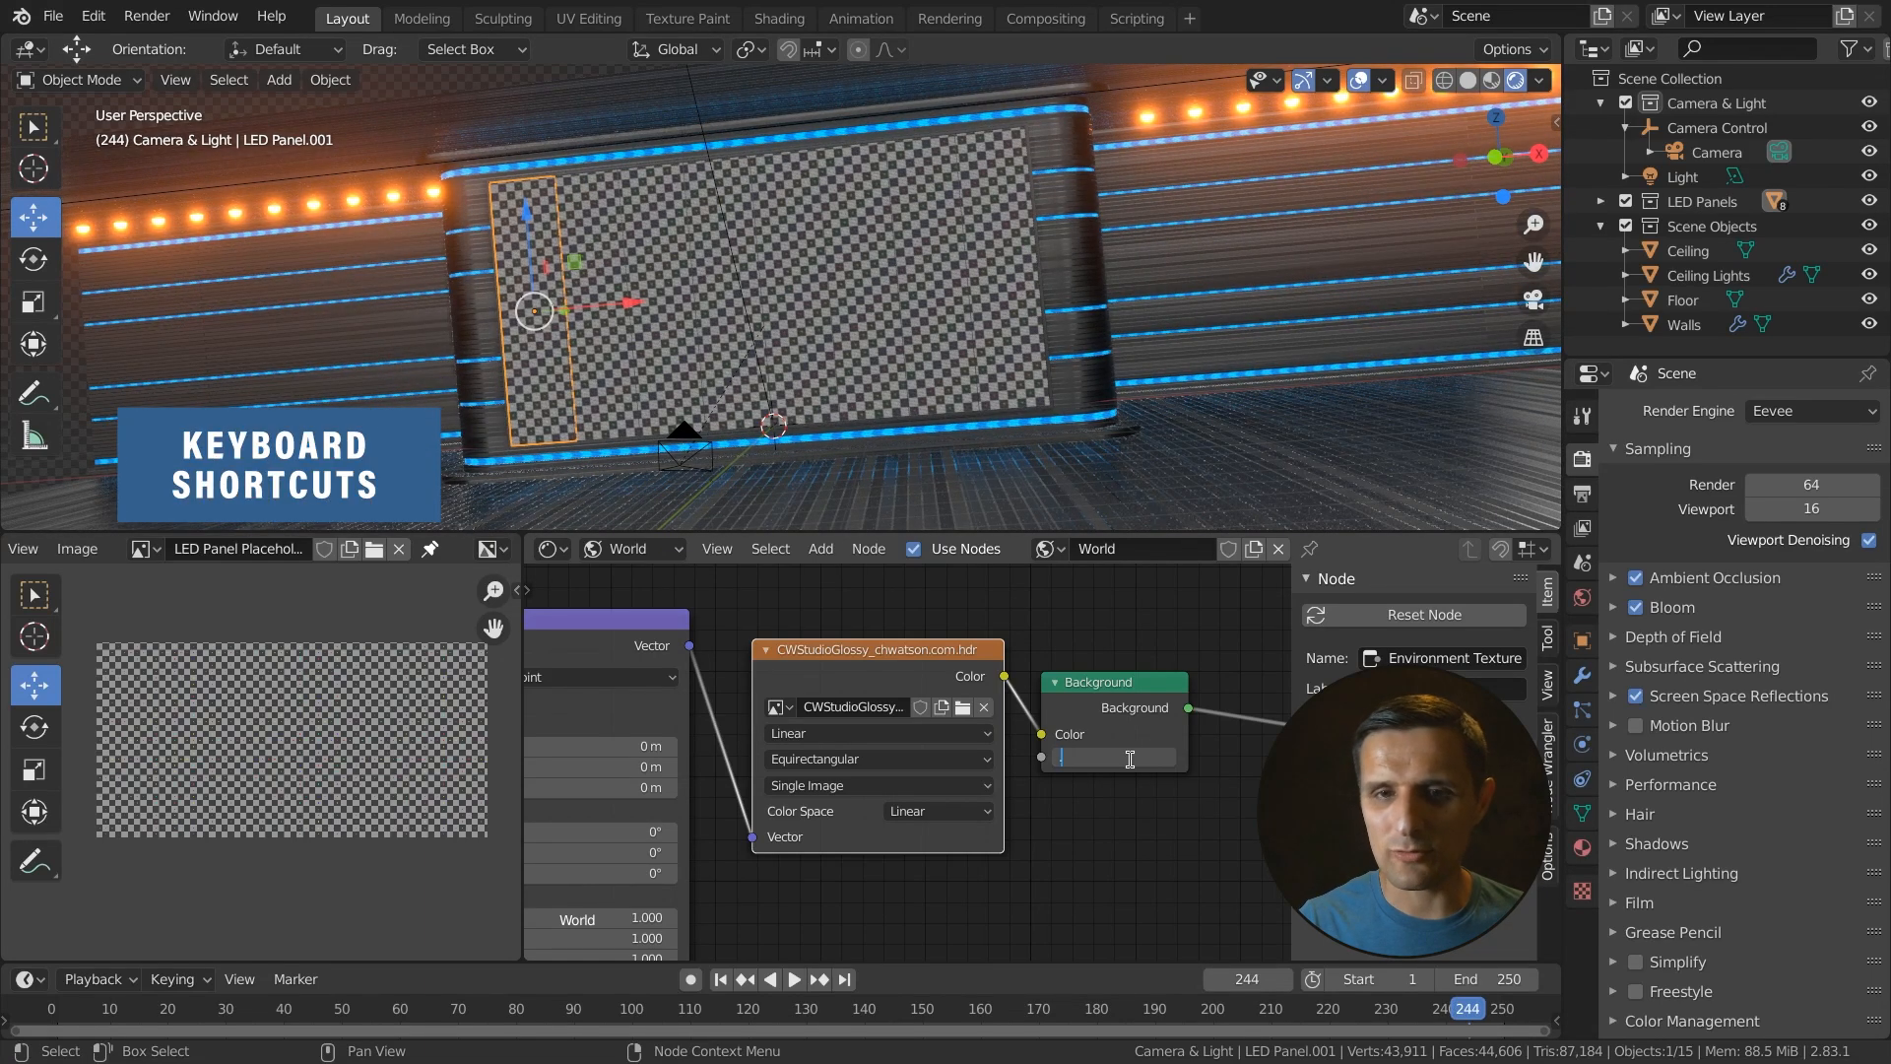
- Rotate the environment texture's Mapping node 90° around Z
{"action": "key", "text": "KP_0"}
{"action": "key", "text": "Home"}
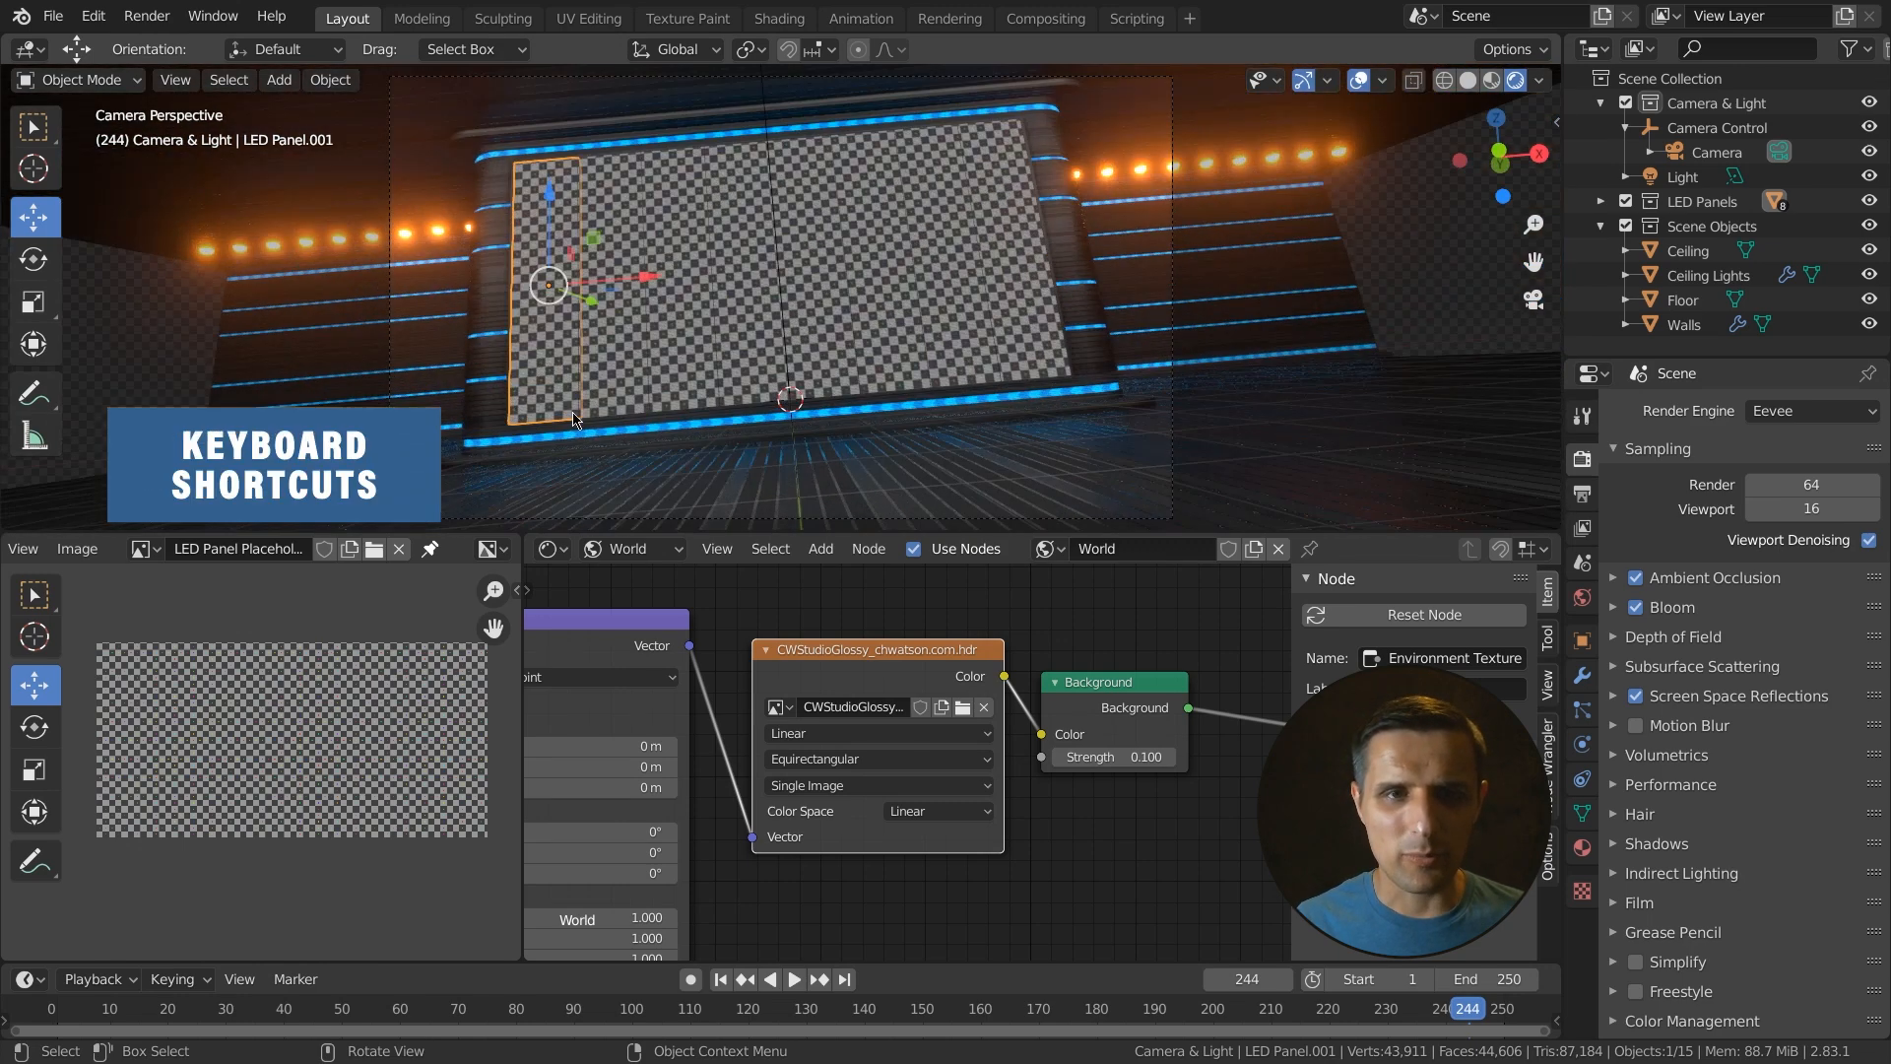
{"action": "scroll", "coordinate": [667, 687], "scroll_direction": "down", "scroll_amount": 2}
{"action": "middle_click_drag", "start_coordinate": [666, 687], "coordinate": [787, 610]}
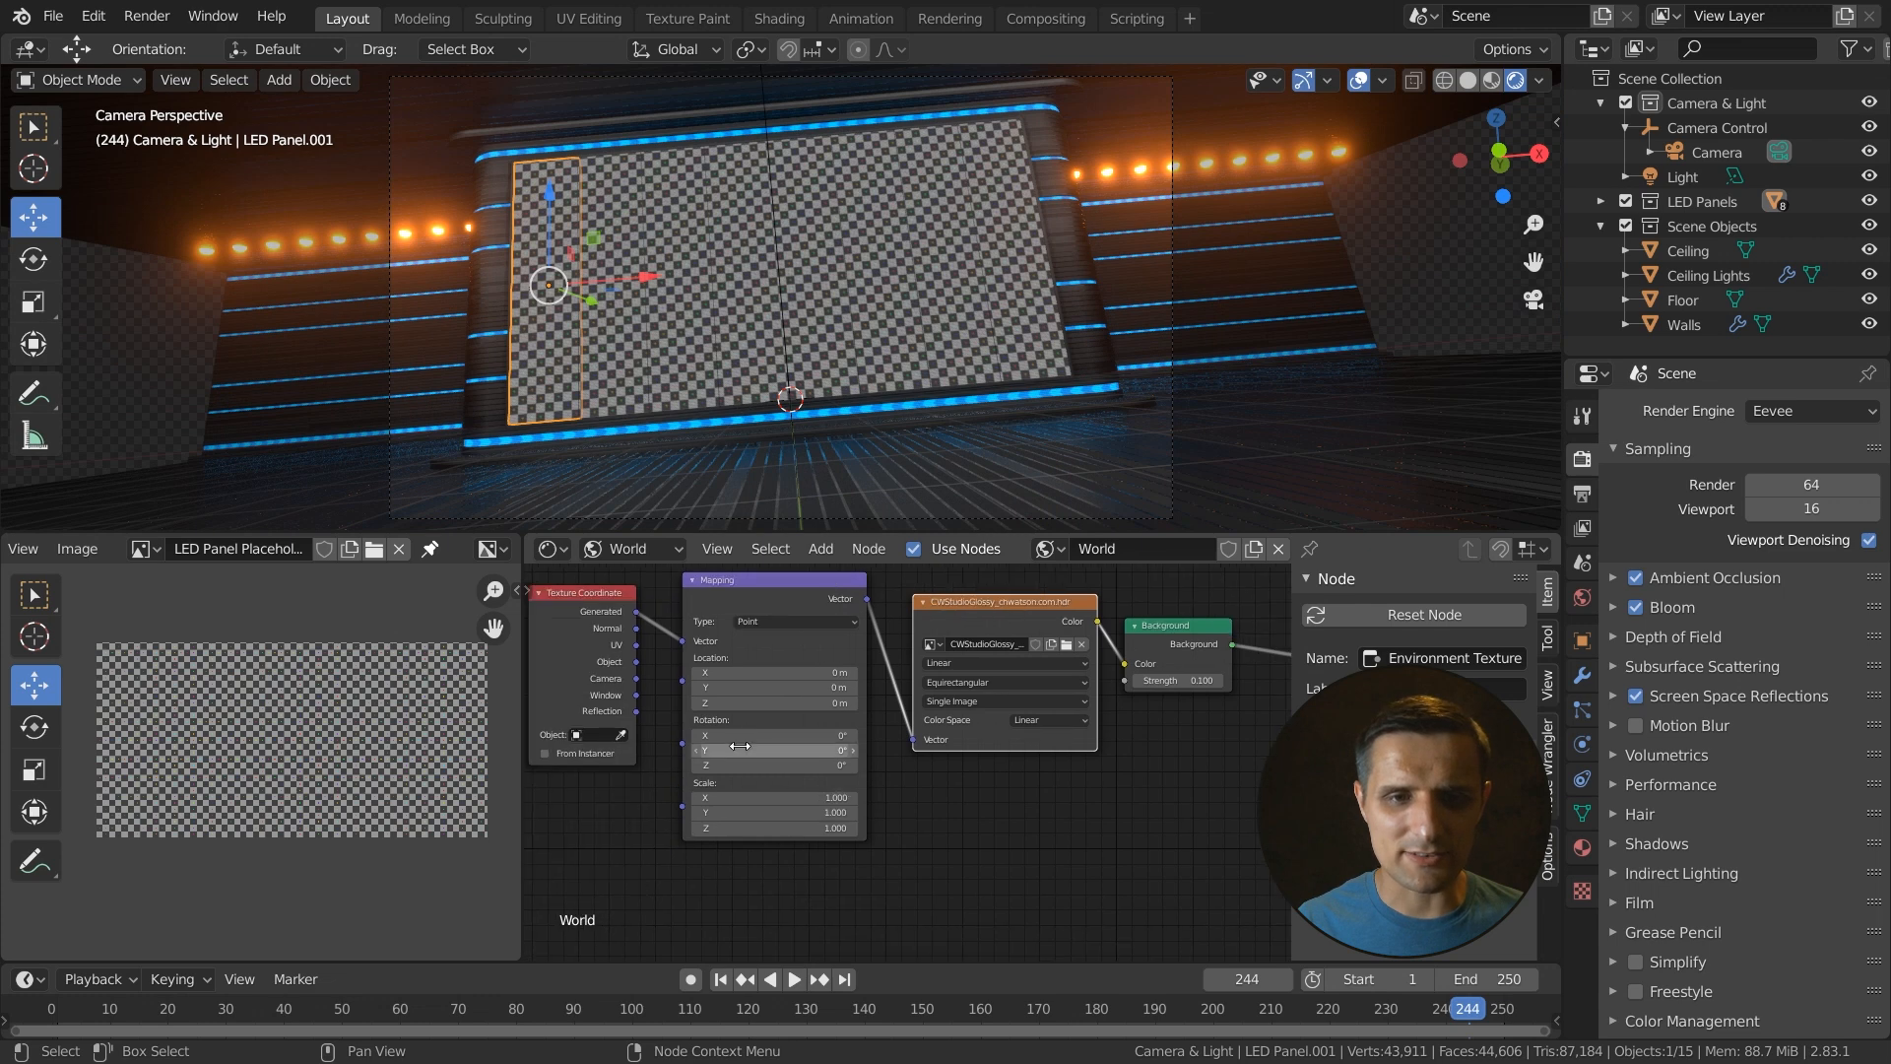
{"action": "scroll", "coordinate": [768, 749], "scroll_direction": "up", "scroll_amount": 1}
{"action": "left_click_drag", "start_coordinate": [743, 766], "coordinate": [865, 766]}
{"action": "left_click", "coordinate": [750, 766]}
{"action": "type", "text": "90"}
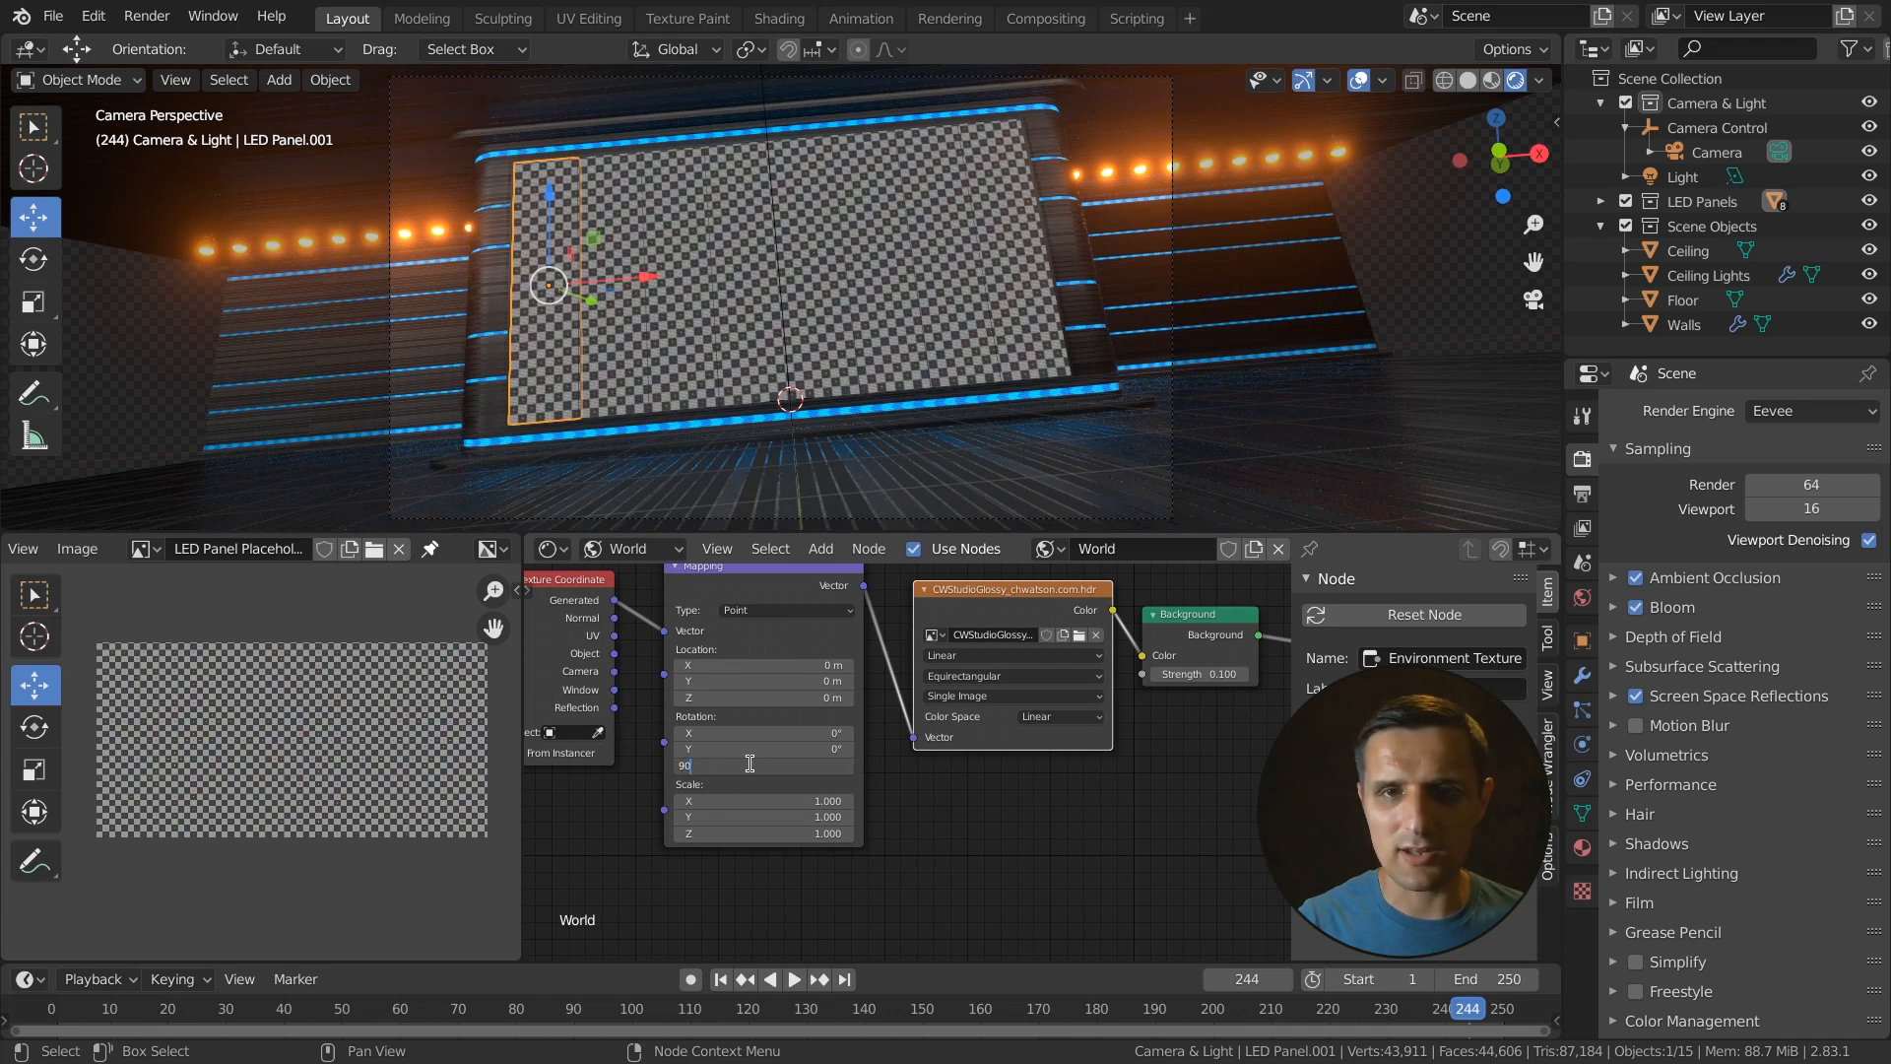
{"action": "key", "text": "Return"}
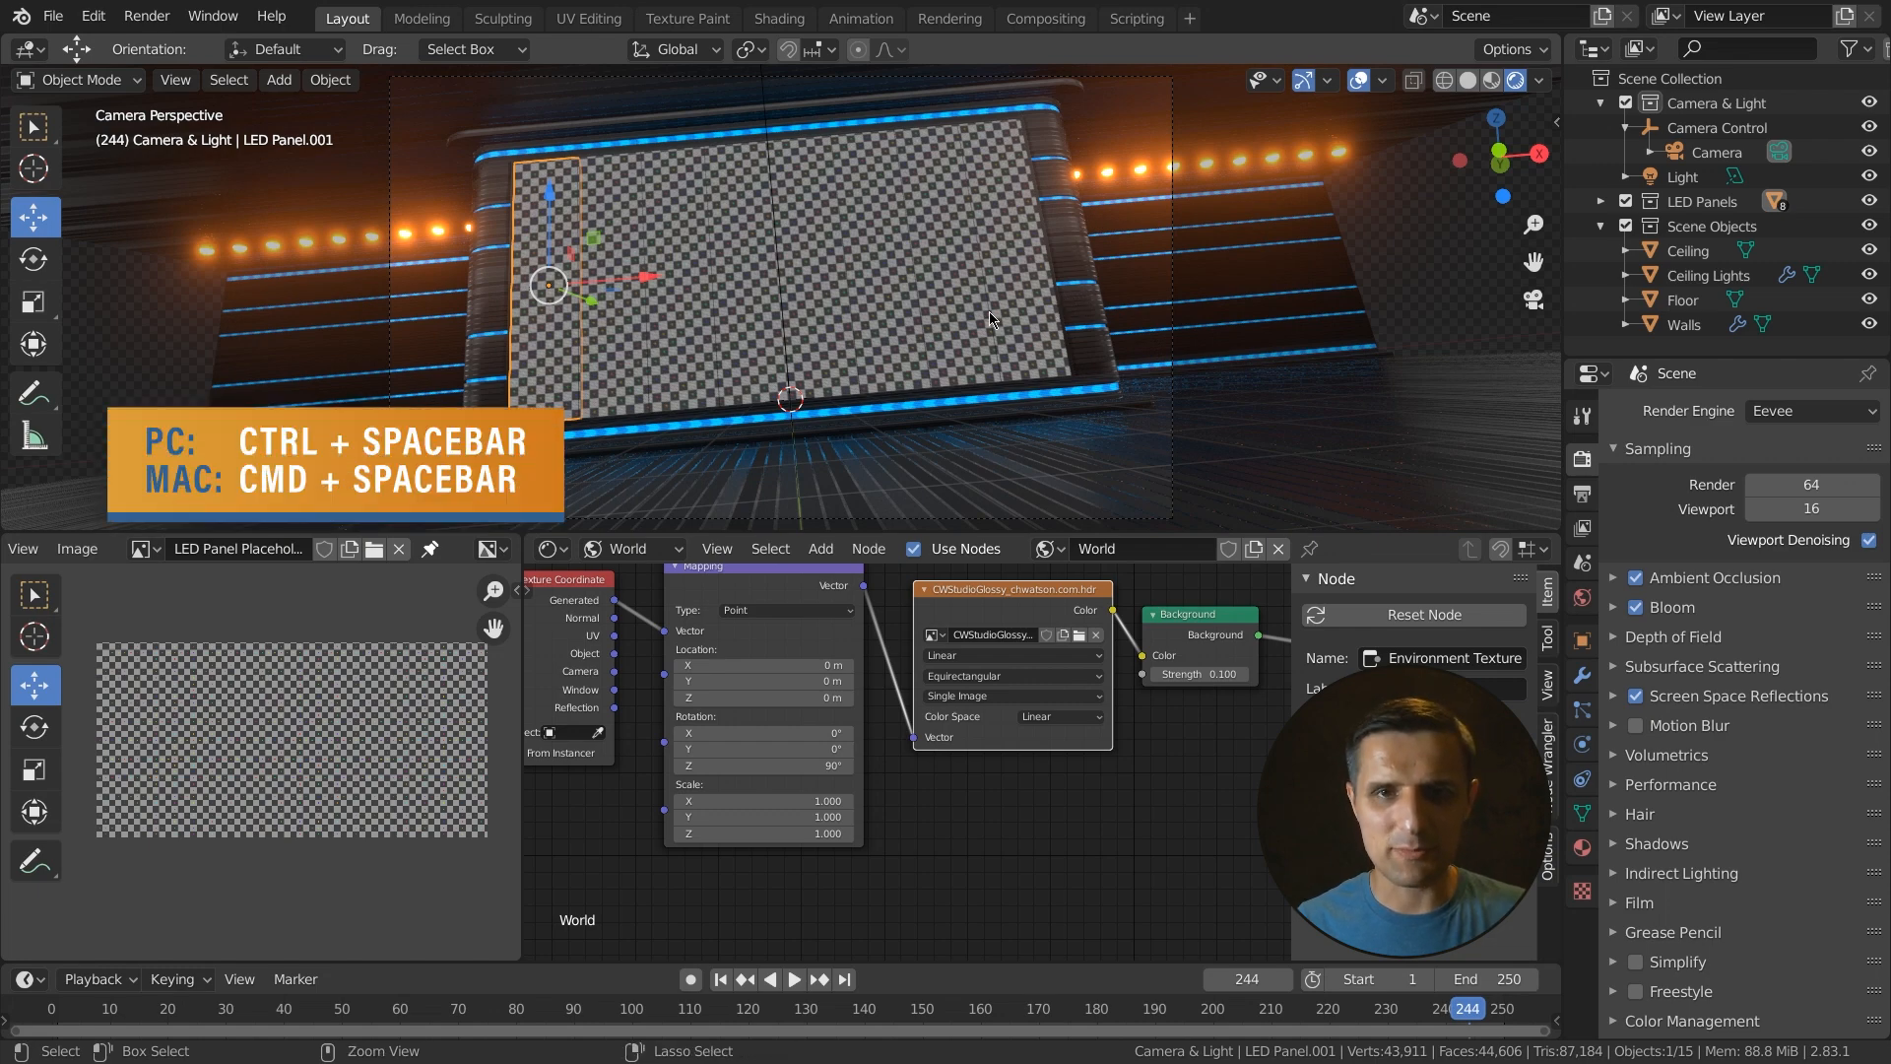
- Maximize the viewport to inspect the LED panels close up, then restore the layout
{"action": "key", "text": "ctrl+space"}
{"action": "scroll", "coordinate": [1012, 459], "scroll_direction": "up", "scroll_amount": 3}
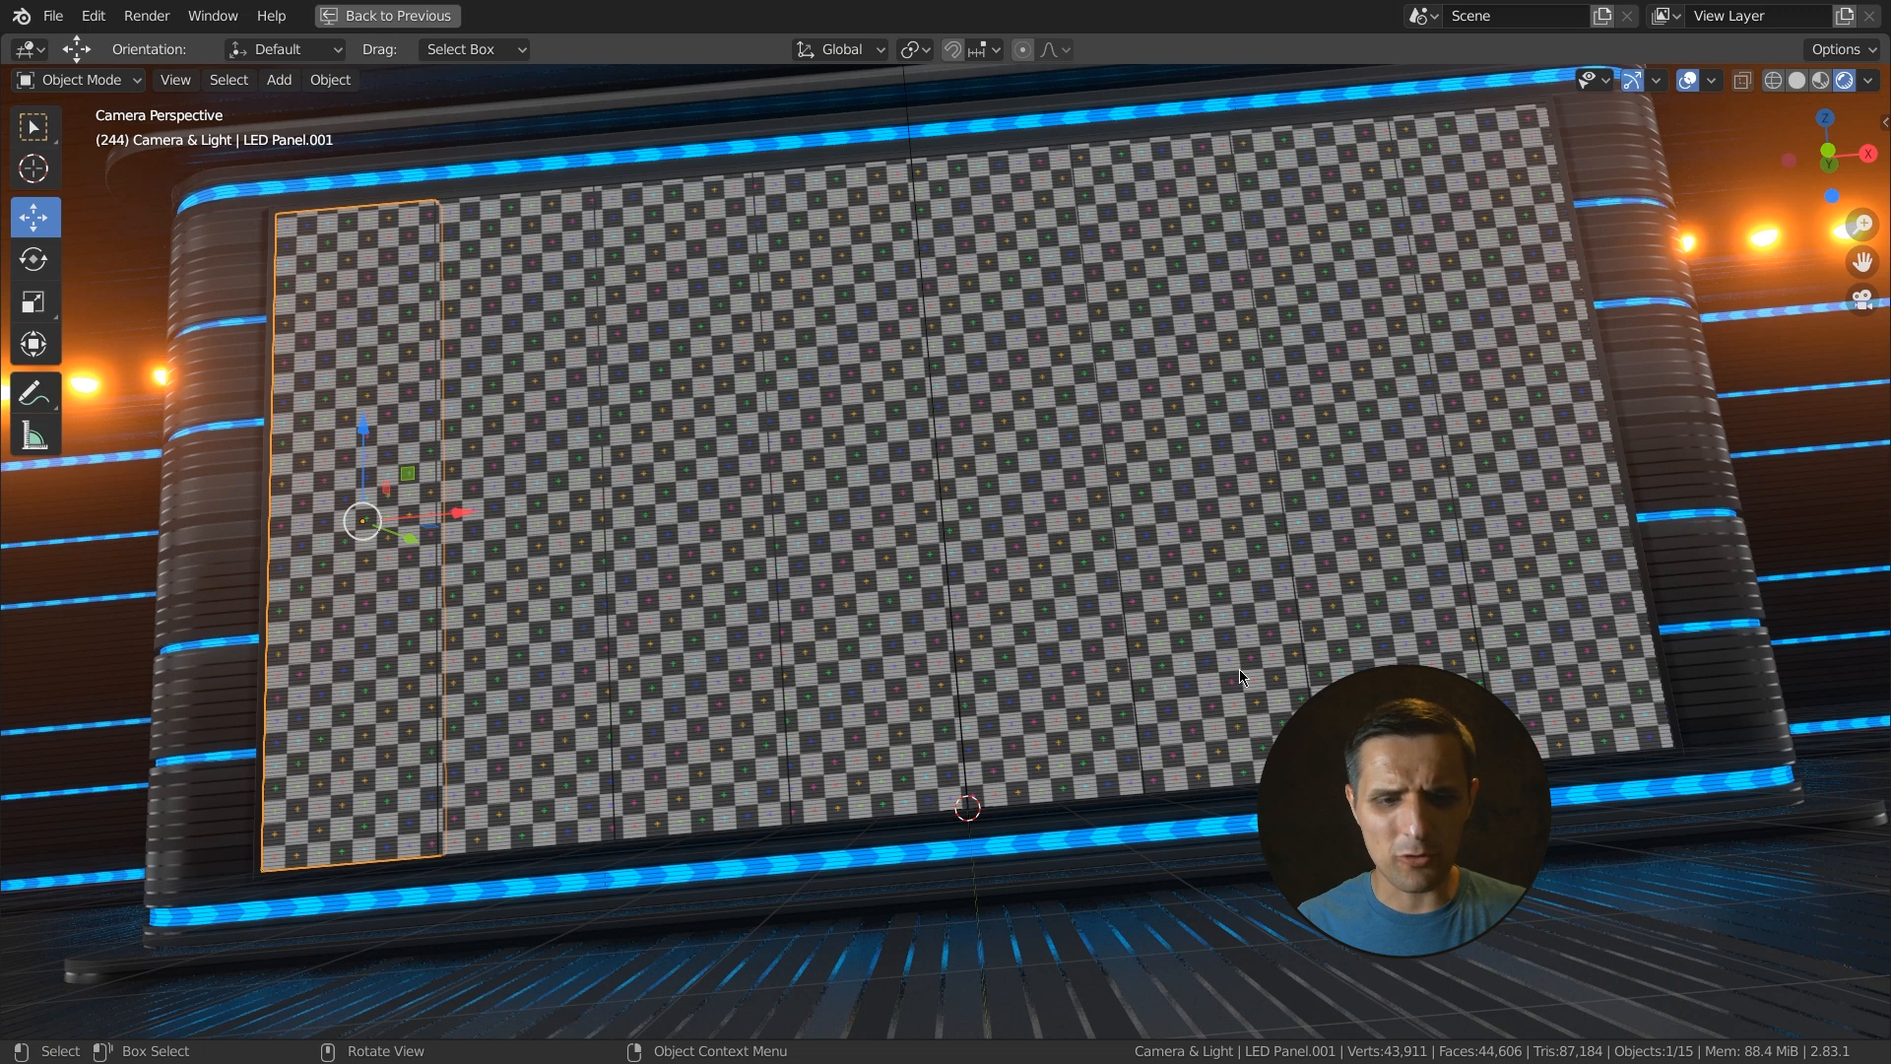
{"action": "key", "text": "ctrl+space"}
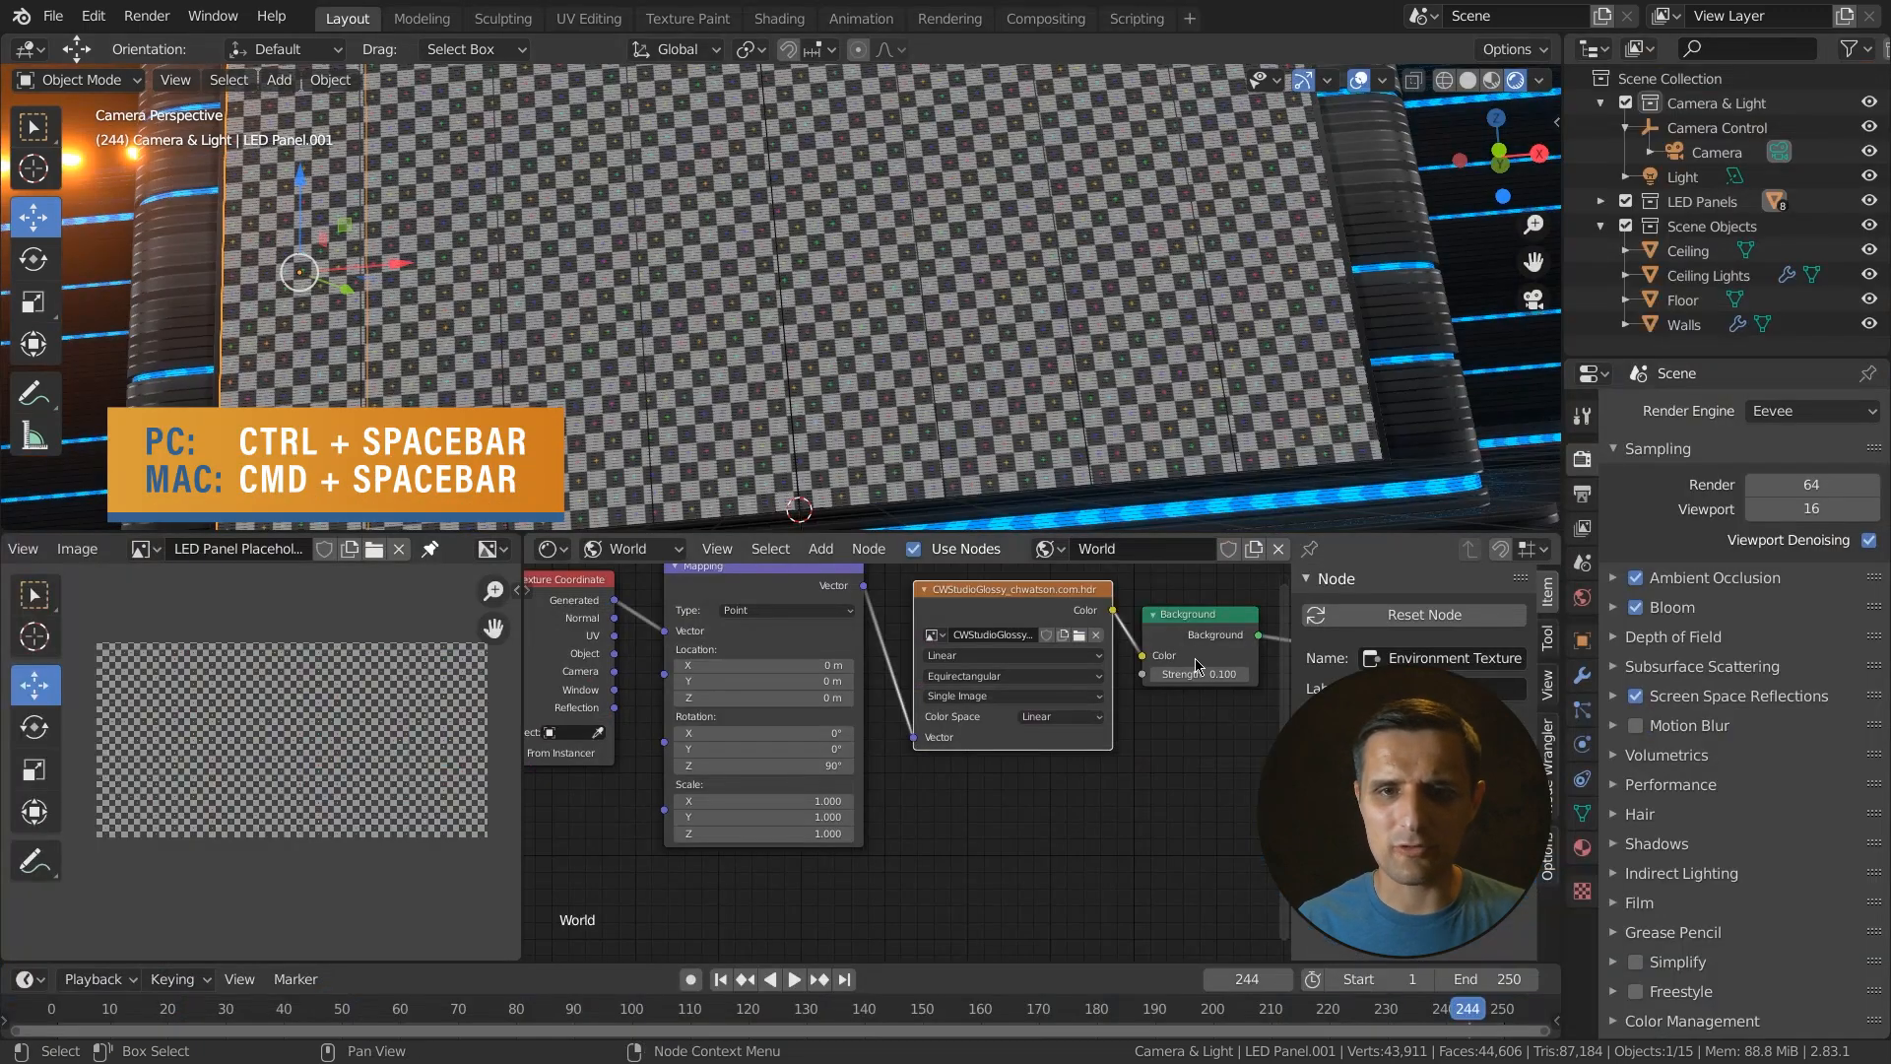